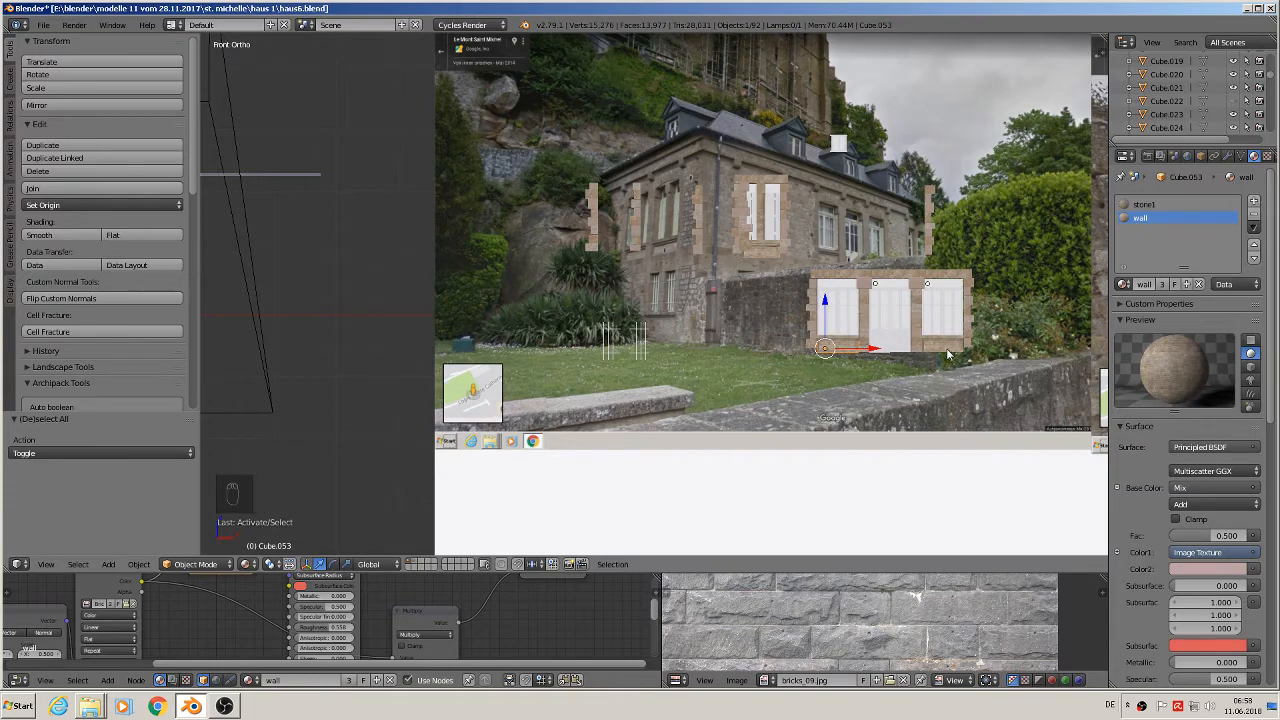
# - Duplicate the second stepped stair profile and place the copy about 0.107 along X and 0.024 along Z away
pyautogui.keyDown('shift'); pyautogui.moveTo(947, 353); pyautogui.dragTo(318, 418, button='middle'); pyautogui.keyUp('shift')
pyautogui.scroll(3, 518, 220)
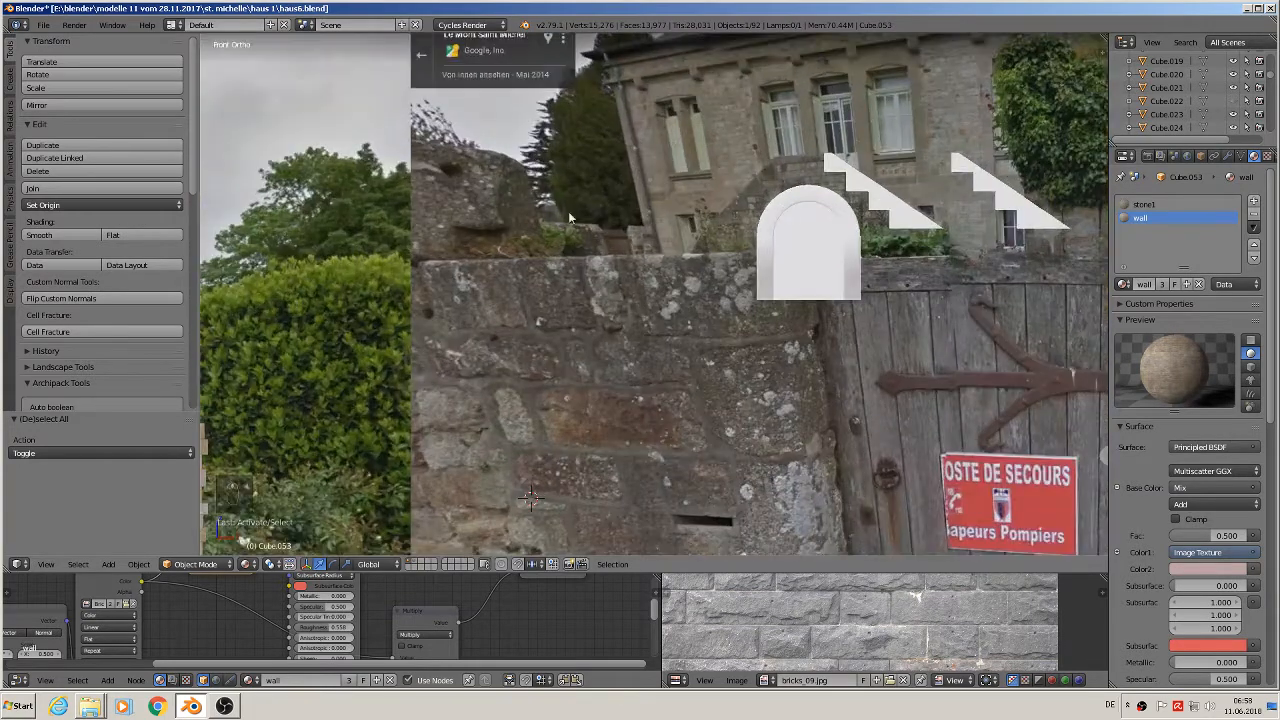
pyautogui.keyDown('shift'); pyautogui.moveTo(762, 242); pyautogui.dragTo(483, 375, button='middle'); pyautogui.keyUp('shift')
pyautogui.scroll(3, 544, 350)
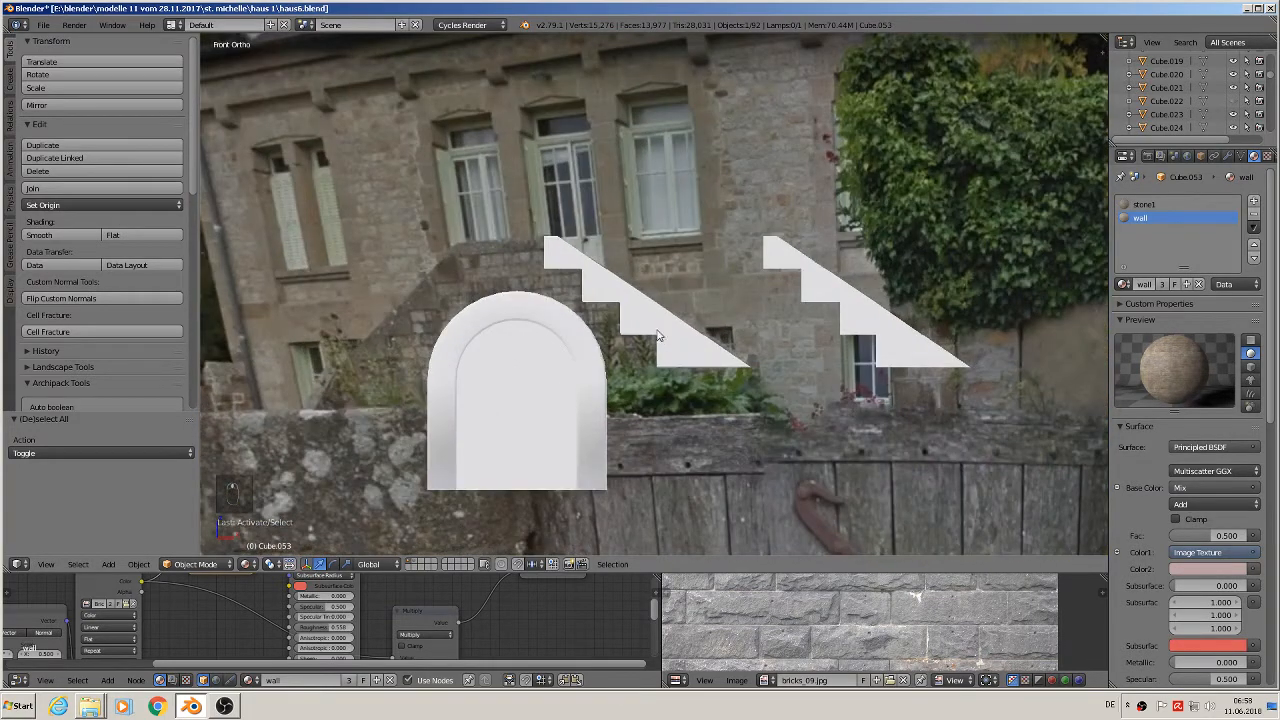
pyautogui.rightClick(829, 300)
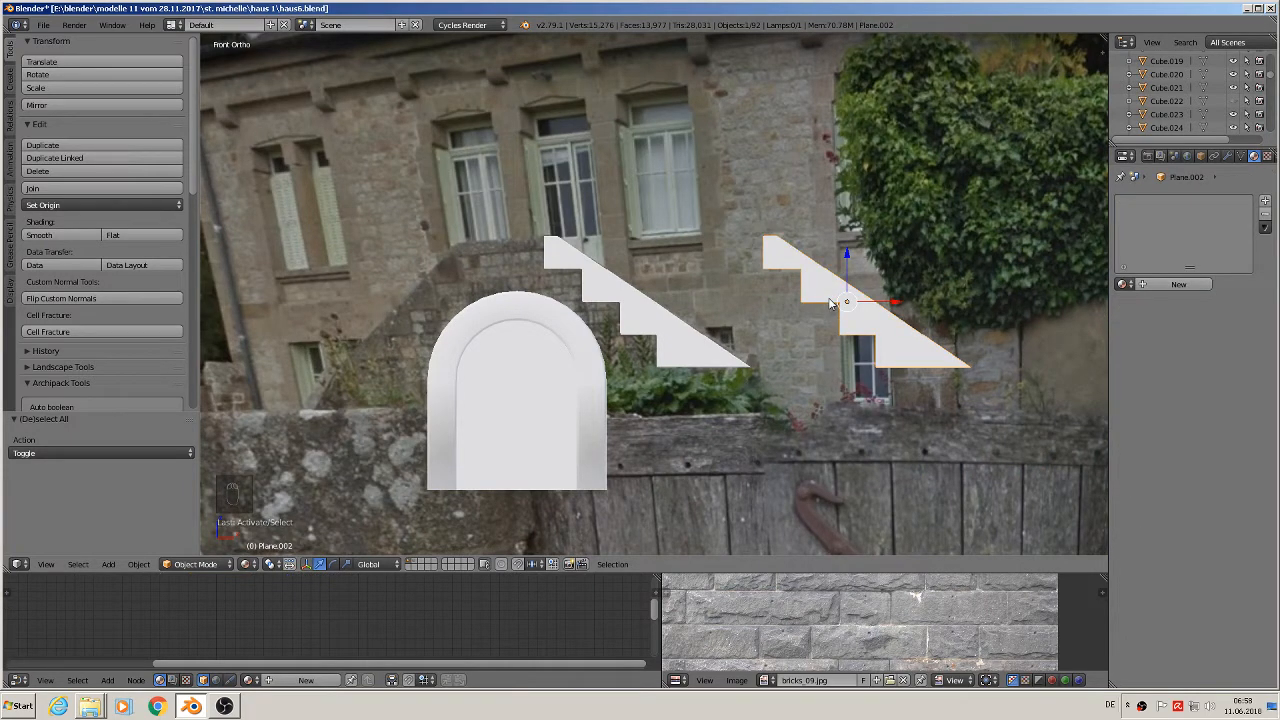
pyautogui.hotkey('shift', 'd')
pyautogui.click(1030, 255)
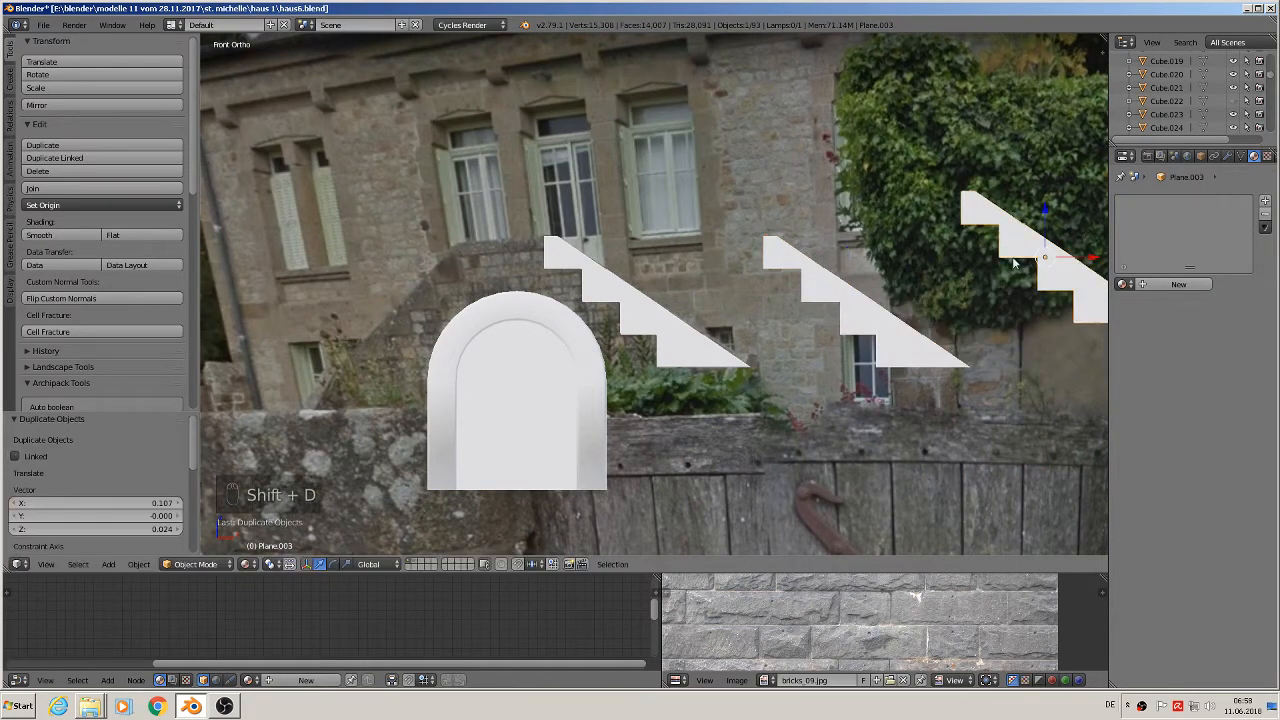
# - Delete the vertices of the lower steps of the original second stair profile, keeping only its top wedge
pyautogui.rightClick(910, 360)
pyautogui.press('Tab')
pyautogui.scroll(4, 950, 425)
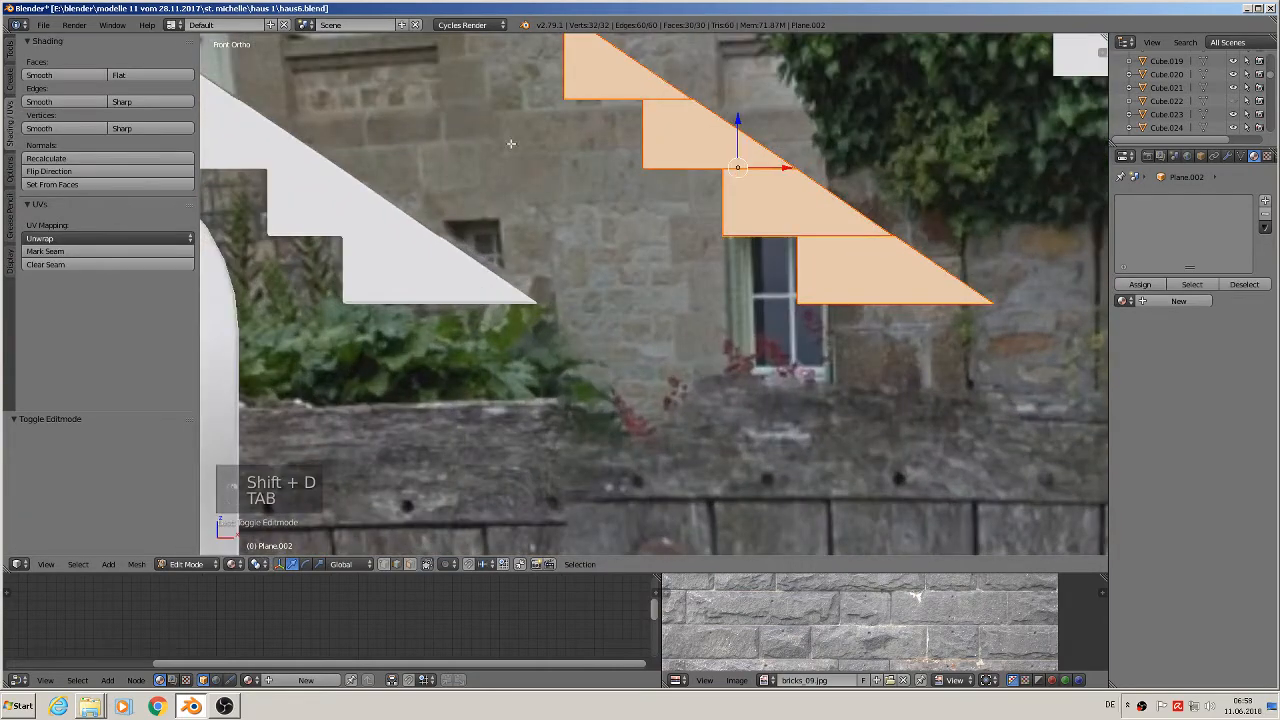
pyautogui.keyDown('shift'); pyautogui.moveTo(721, 280); pyautogui.dragTo(711, 375, button='middle'); pyautogui.keyUp('shift')
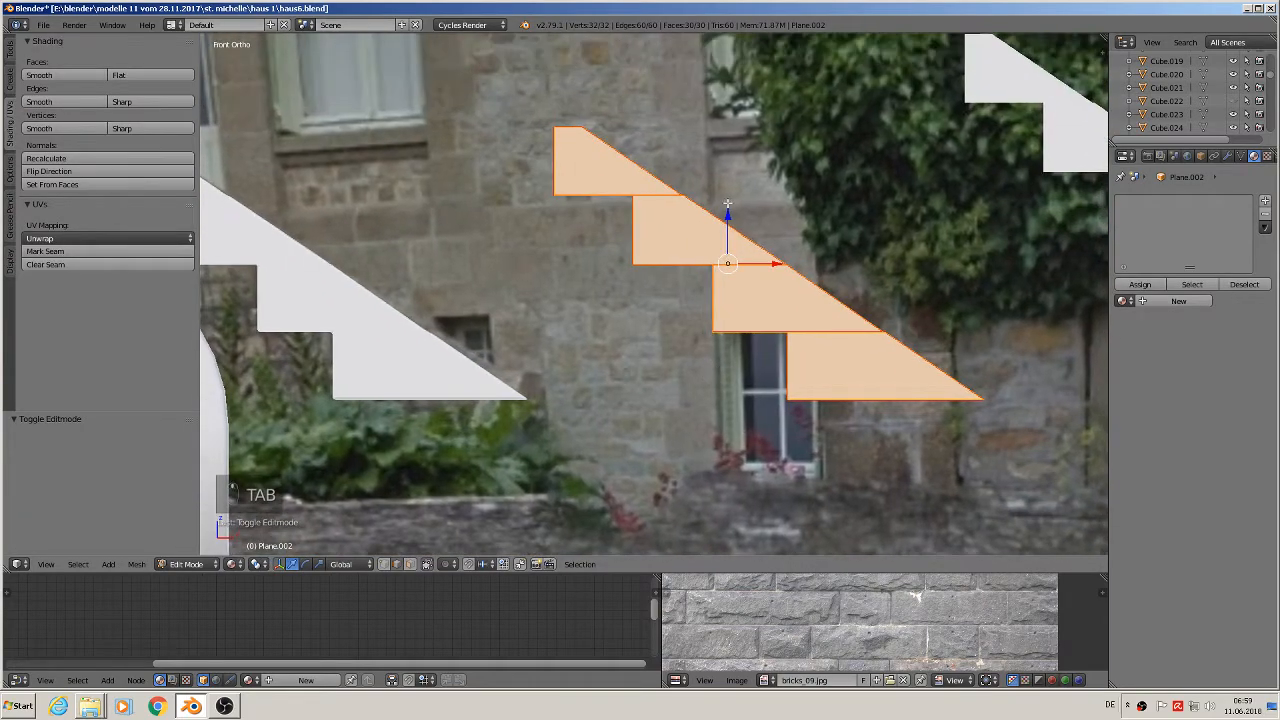
pyautogui.press('Tab')
pyautogui.press('Tab')
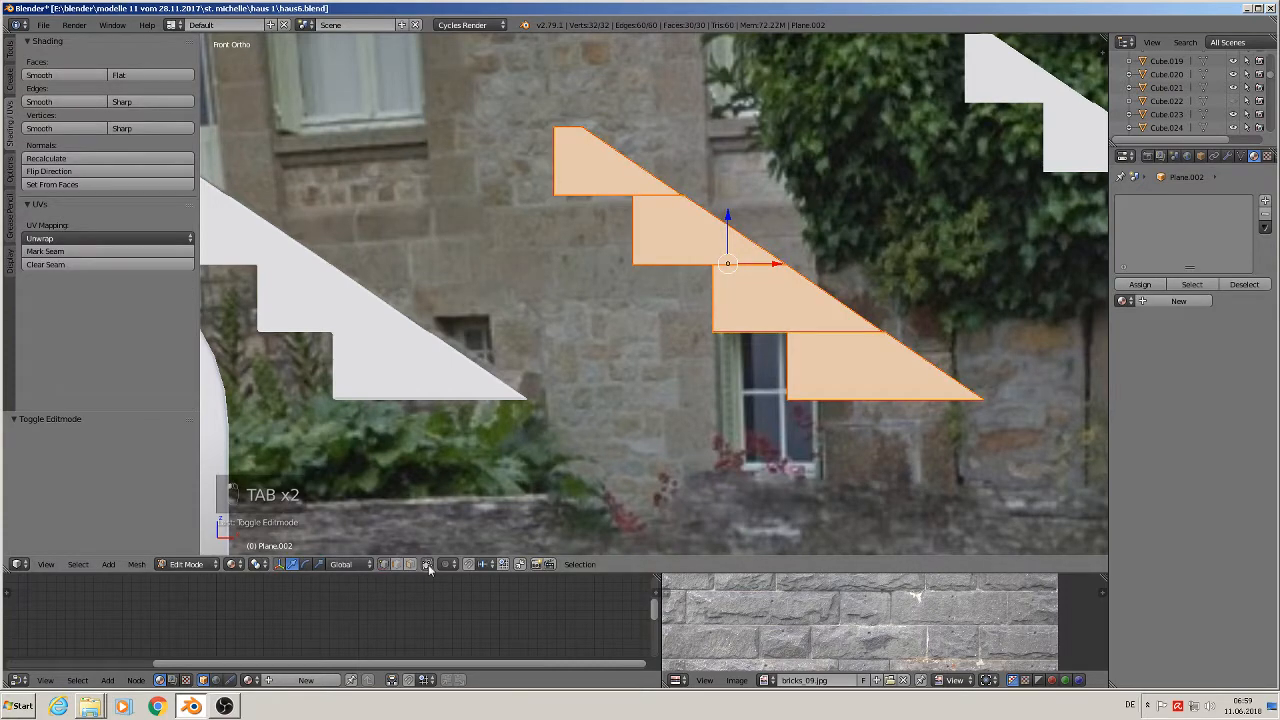
pyautogui.press('a')
pyautogui.press('a')
pyautogui.press('a')
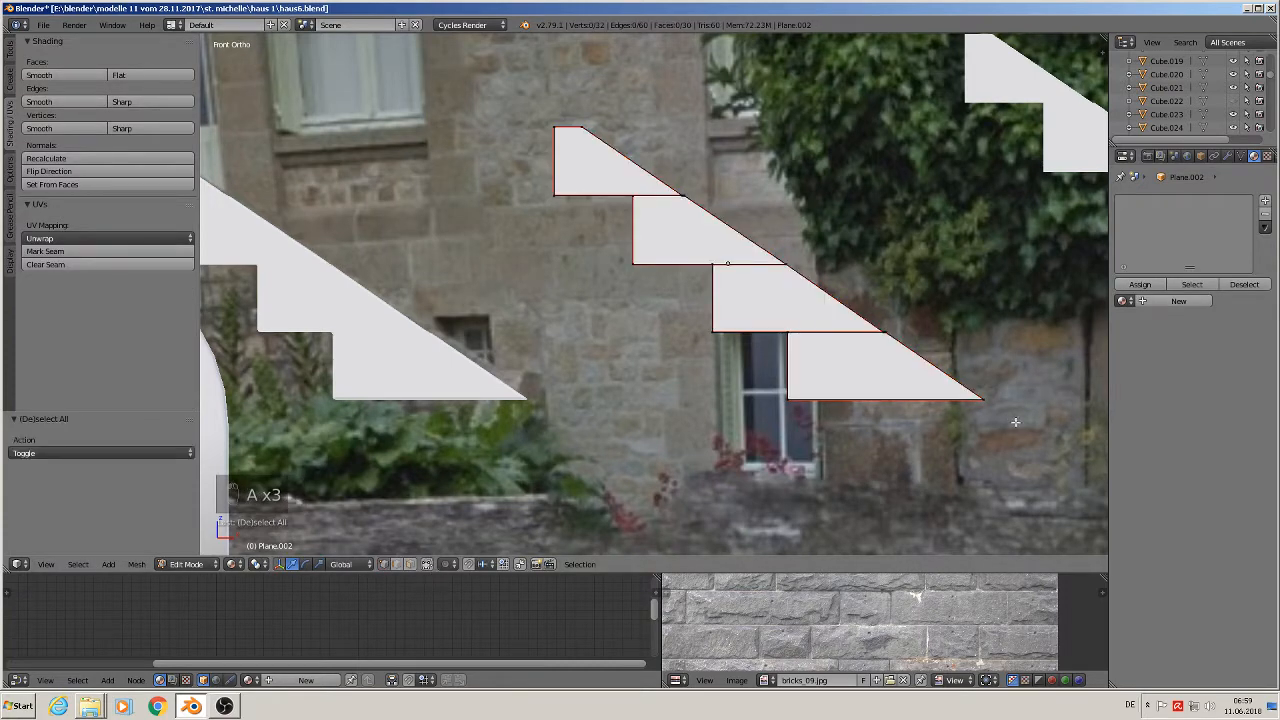
pyautogui.press('b')
pyautogui.moveTo(1015, 422); pyautogui.dragTo(542, 207)
pyautogui.press('x')
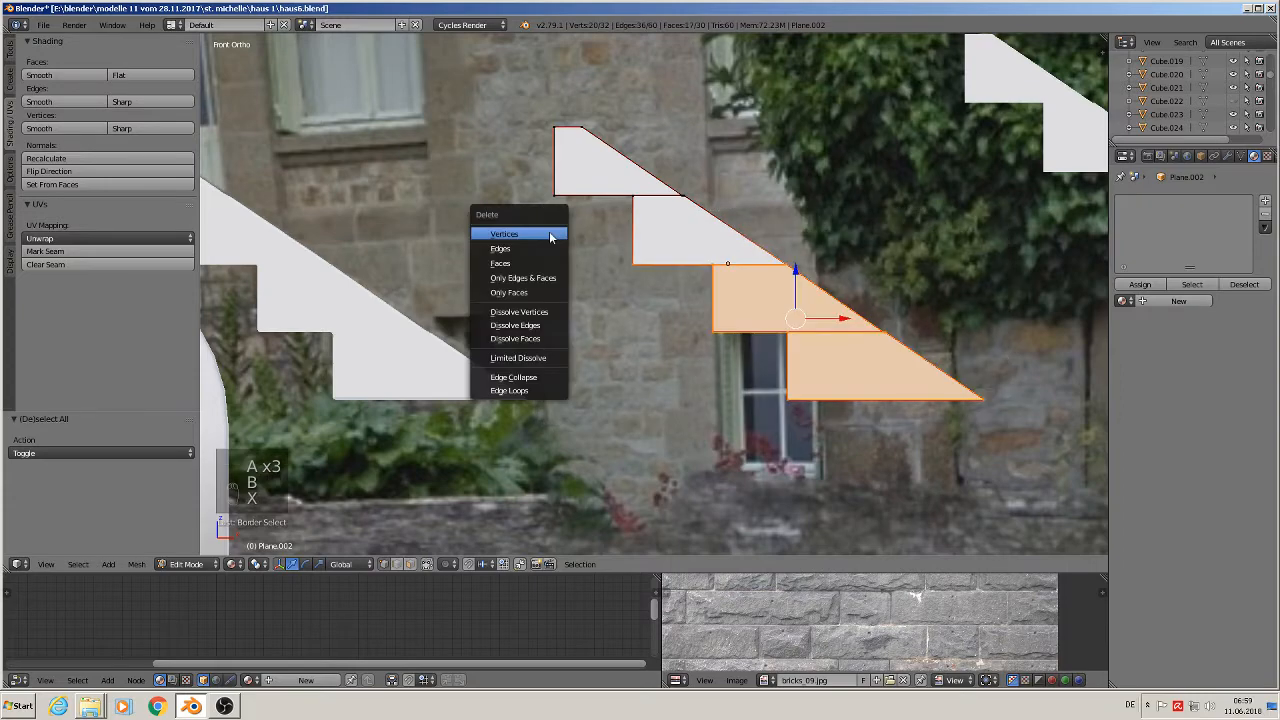
pyautogui.click(549, 231)
# - Delete the two leftover vertices at the pointed tip of the wedge
pyautogui.moveTo(588, 264); pyautogui.dragTo(603, 216, button='middle')
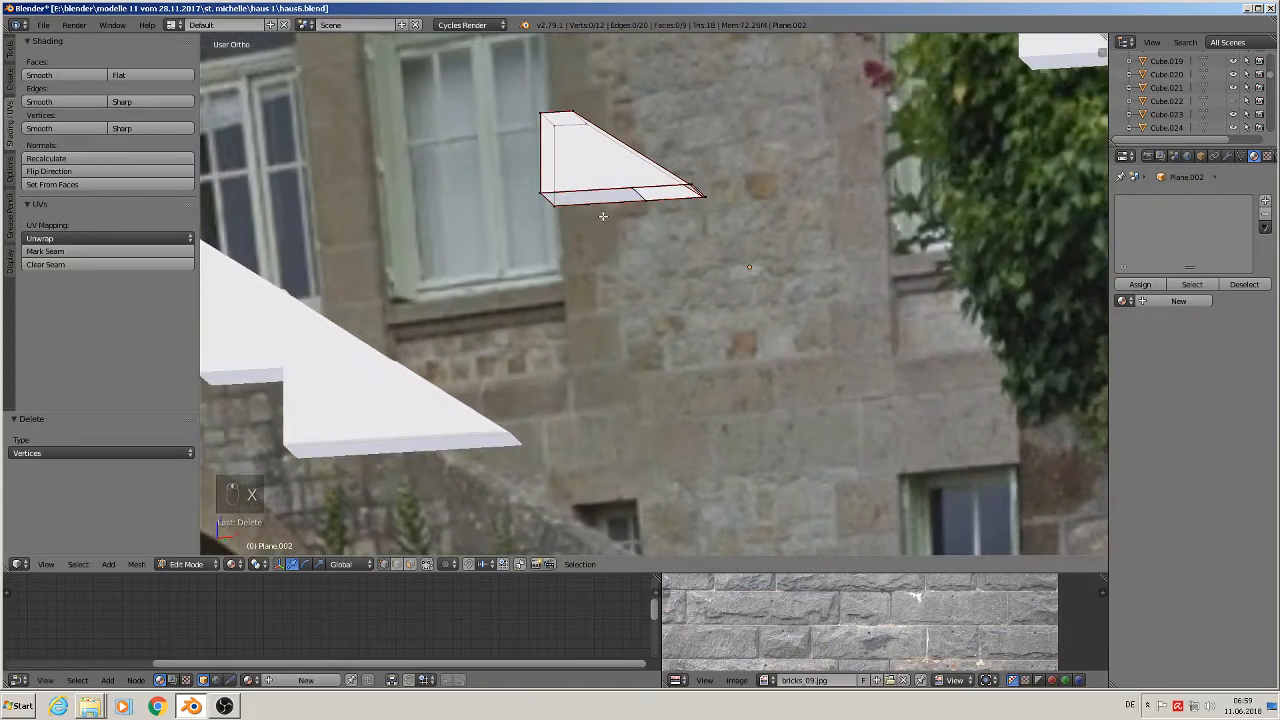
pyautogui.scroll(7, 603, 216)
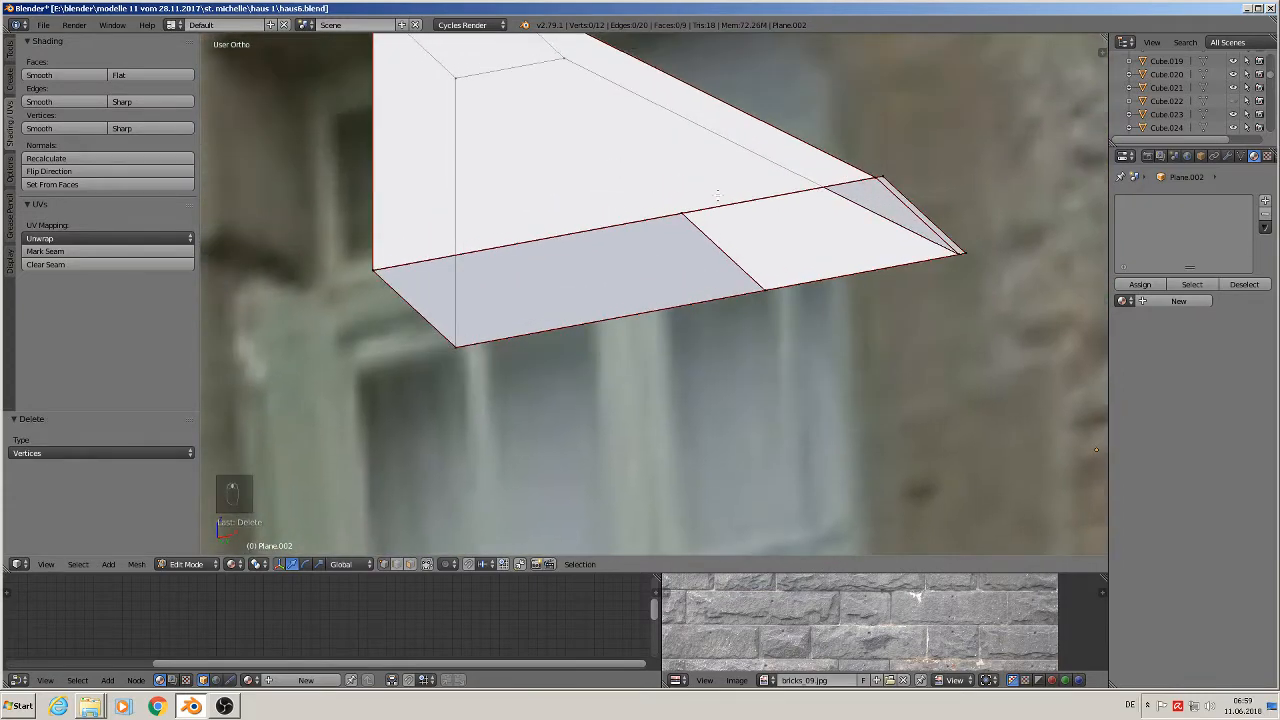
pyautogui.rightClick(899, 163)
pyautogui.keyDown('shift'); pyautogui.rightClick(971, 251); pyautogui.keyUp('shift')
pyautogui.press('x')
pyautogui.click(971, 251)
# - Try to split off the cross edge in the middle of the wedge's underside and delete its vertices
pyautogui.keyDown('shift'); pyautogui.moveTo(900, 271); pyautogui.dragTo(763, 193, button='middle'); pyautogui.keyUp('shift')
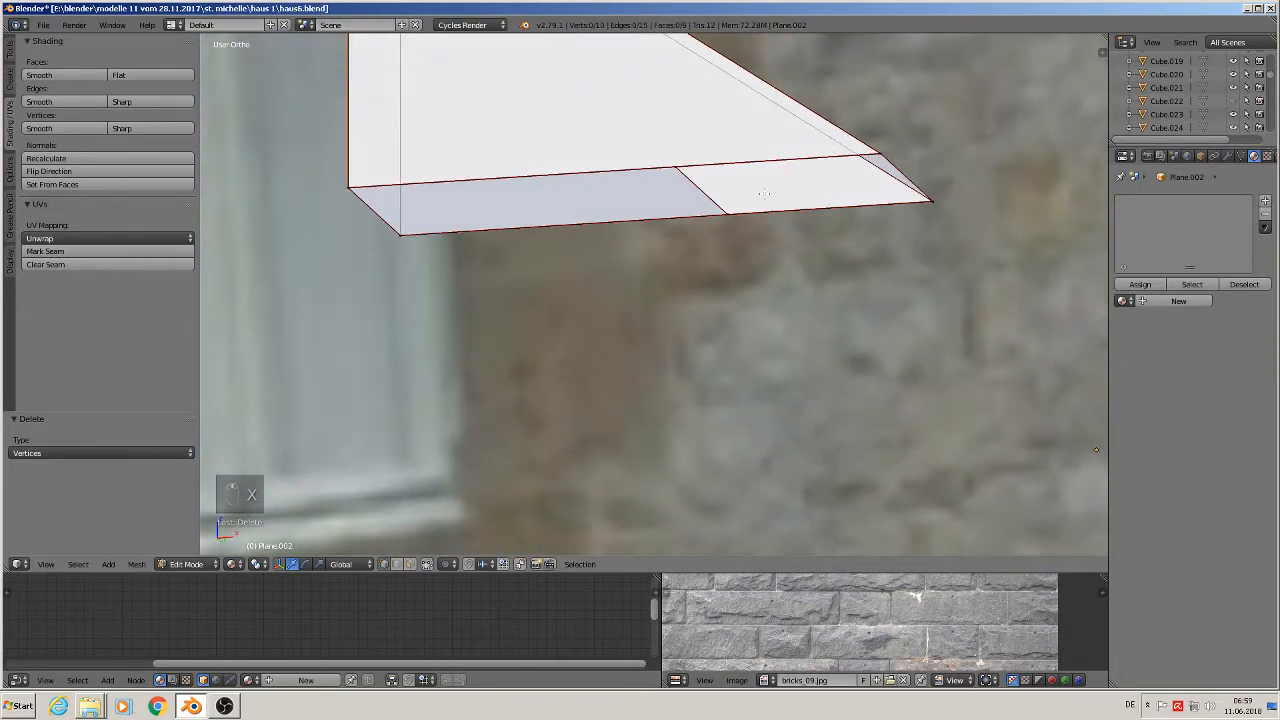
pyautogui.rightClick(678, 170)
pyautogui.keyDown('shift'); pyautogui.rightClick(726, 214); pyautogui.keyUp('shift')
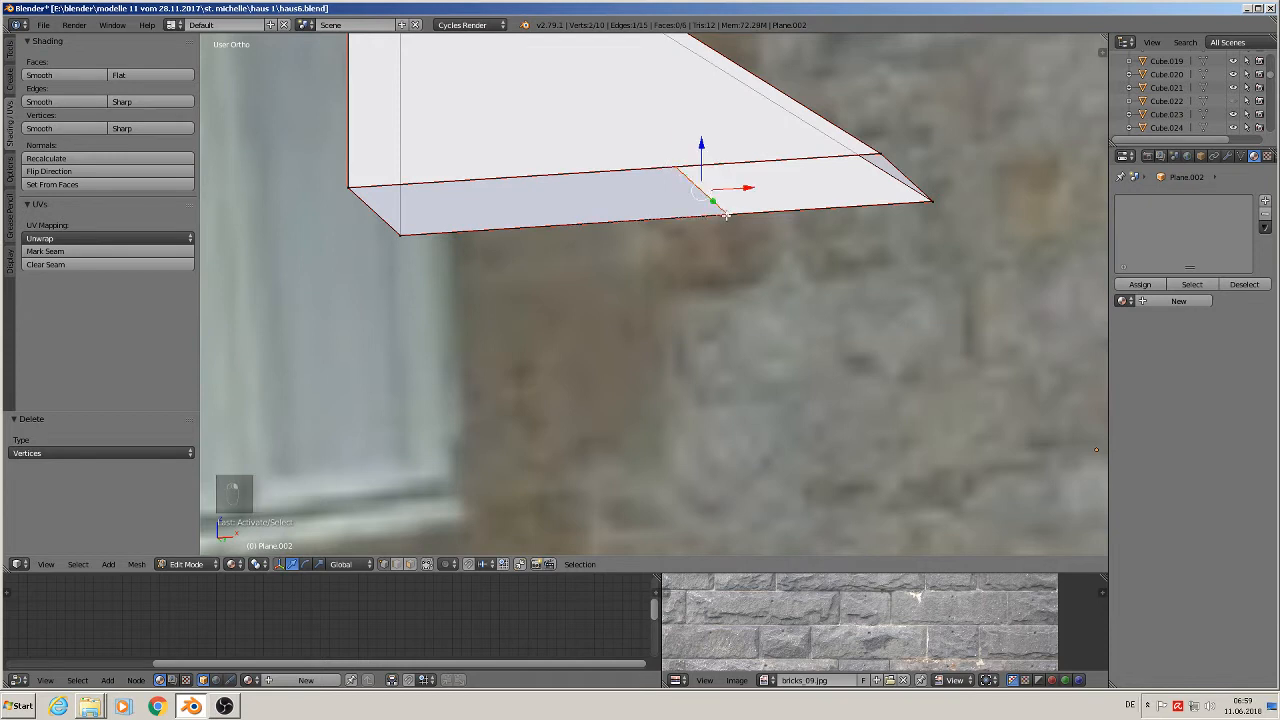
pyautogui.press('y')
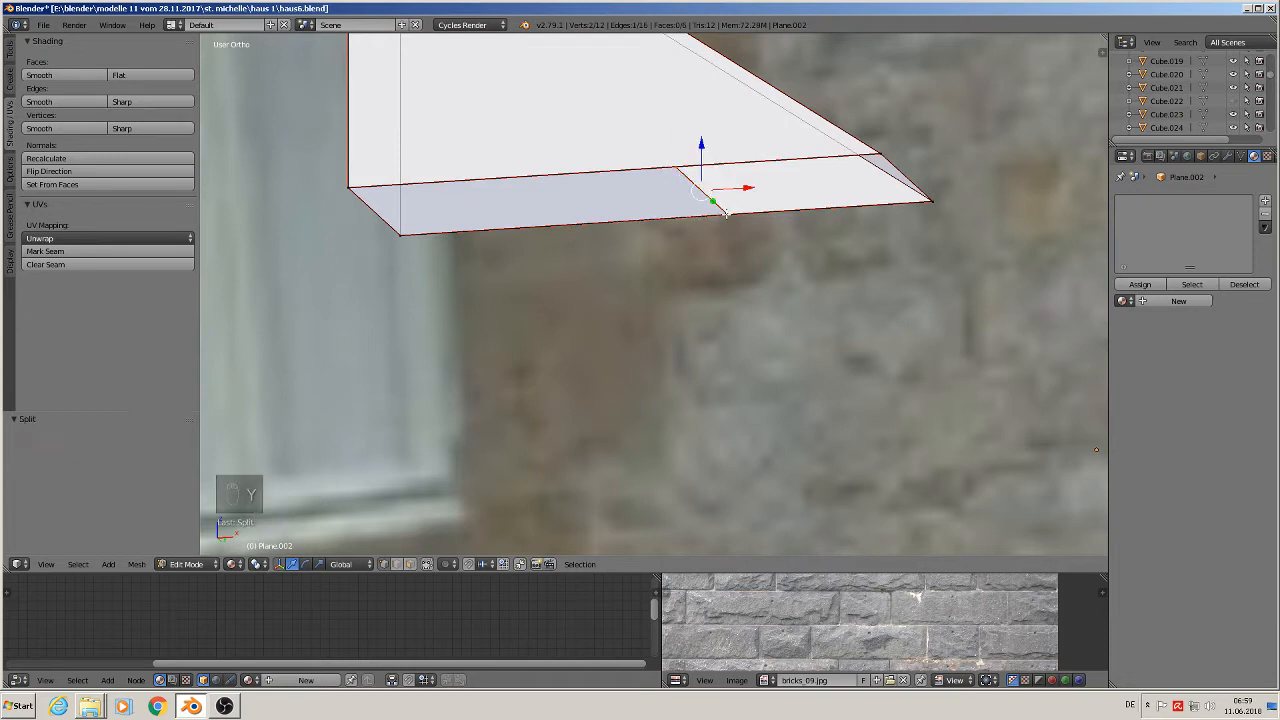
pyautogui.press('x')
pyautogui.click(726, 213)
# - Delete the two middle vertices on the wedge's underside
pyautogui.rightClick(687, 167)
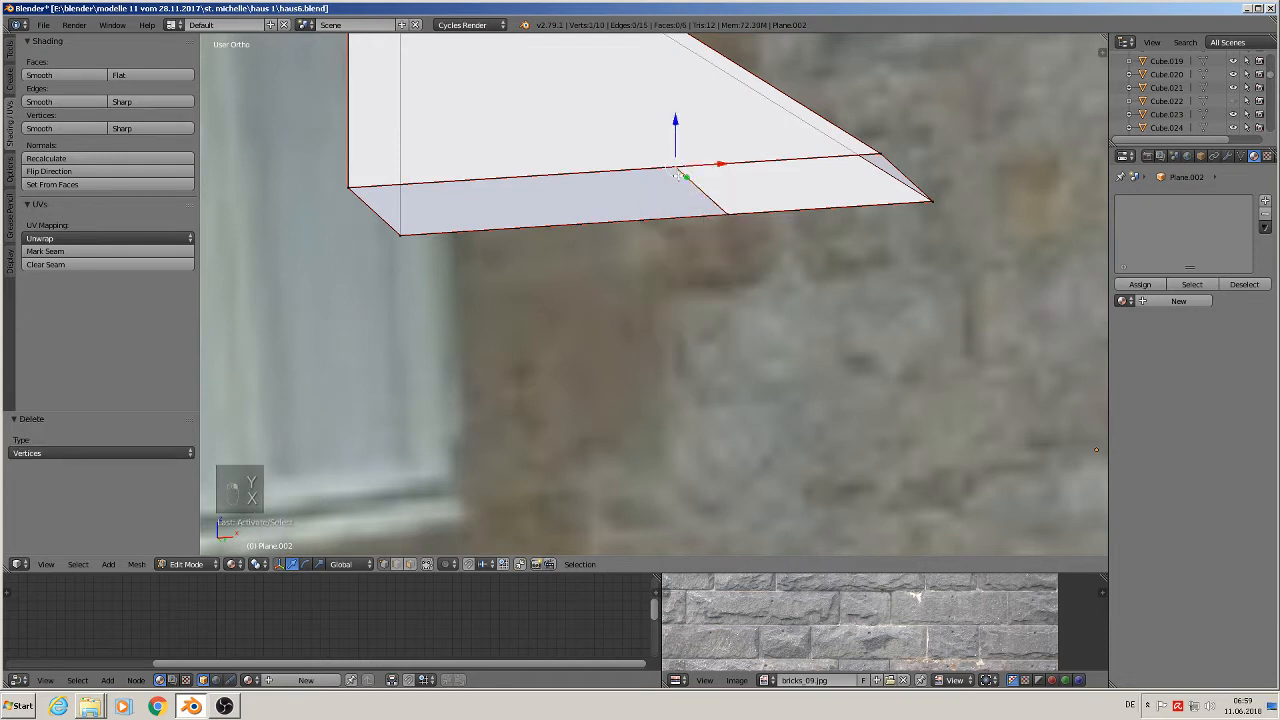
pyautogui.keyDown('shift'); pyautogui.rightClick(726, 214); pyautogui.keyUp('shift')
pyautogui.press('x')
pyautogui.click(727, 212)
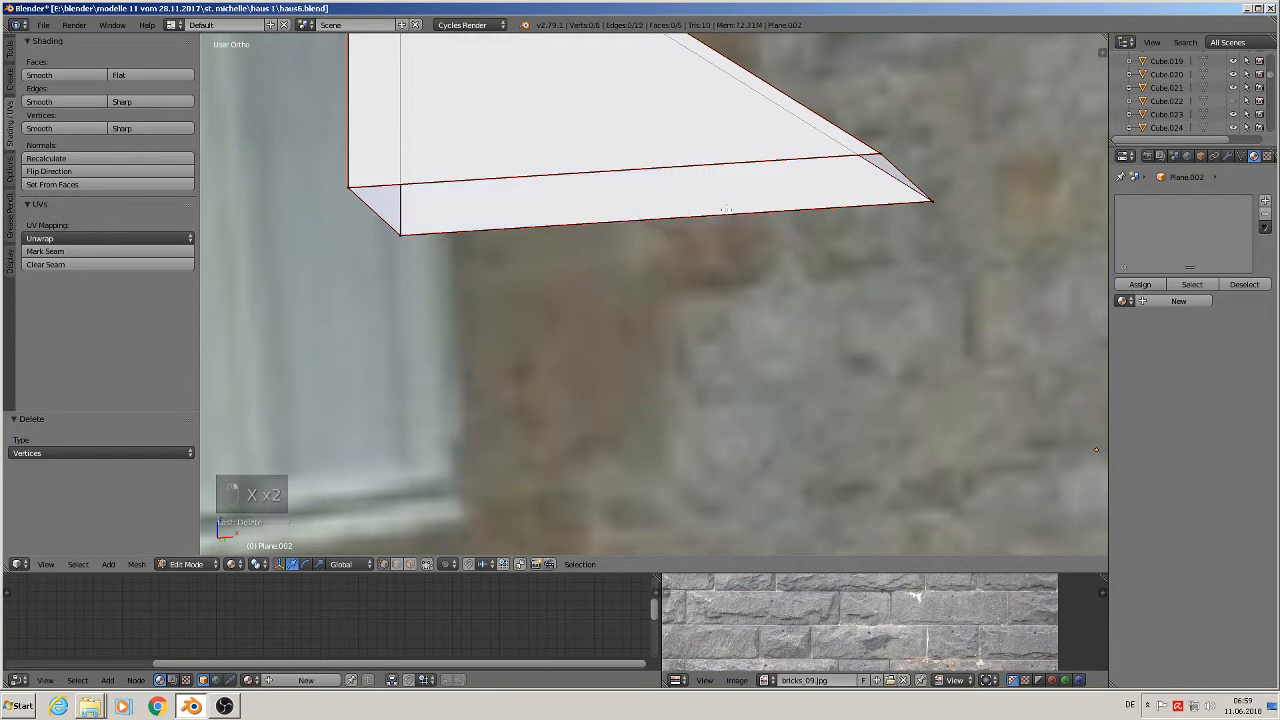
# - Fill the open edge loop on the wedge's underside with a face
pyautogui.moveTo(724, 218); pyautogui.dragTo(668, 247, button='middle')
pyautogui.keyDown('alt'); pyautogui.rightClick(700, 187); pyautogui.keyUp('alt')
pyautogui.press('f')
pyautogui.scroll(-4, 729, 255)
pyautogui.press('Tab')
pyautogui.press('Tab')
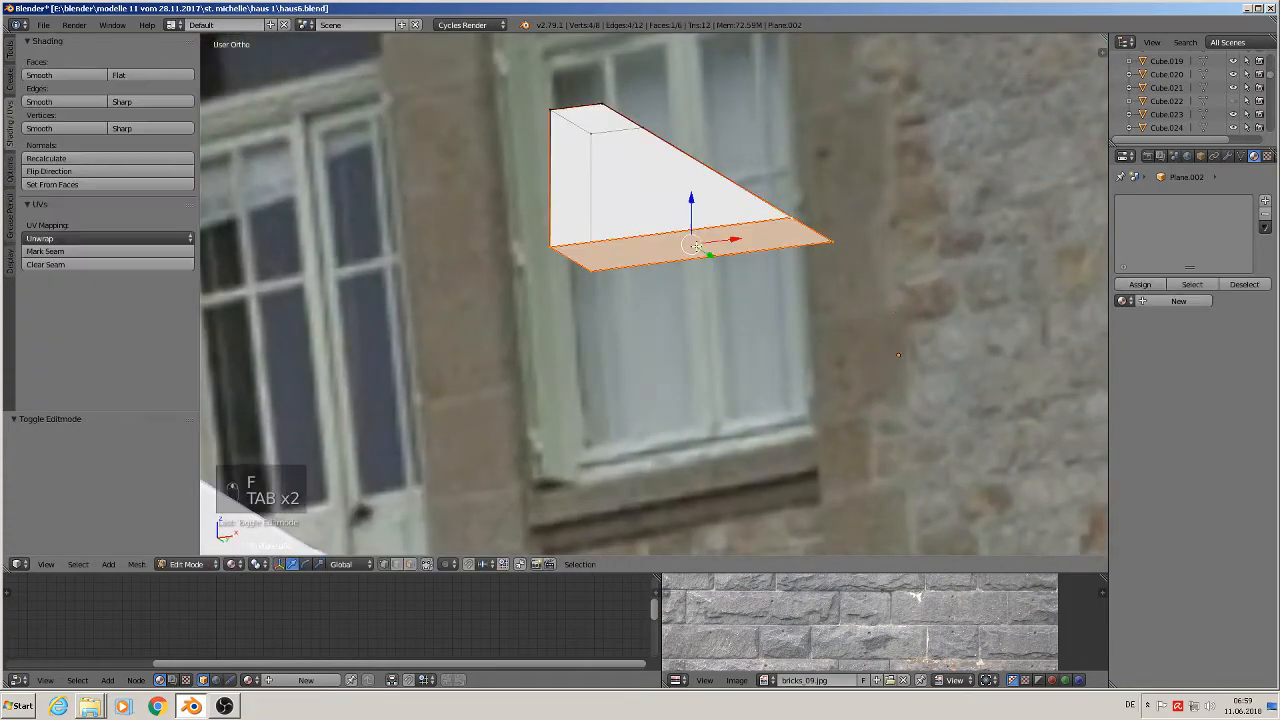
pyautogui.press('a')
pyautogui.press('a')
pyautogui.press('a')
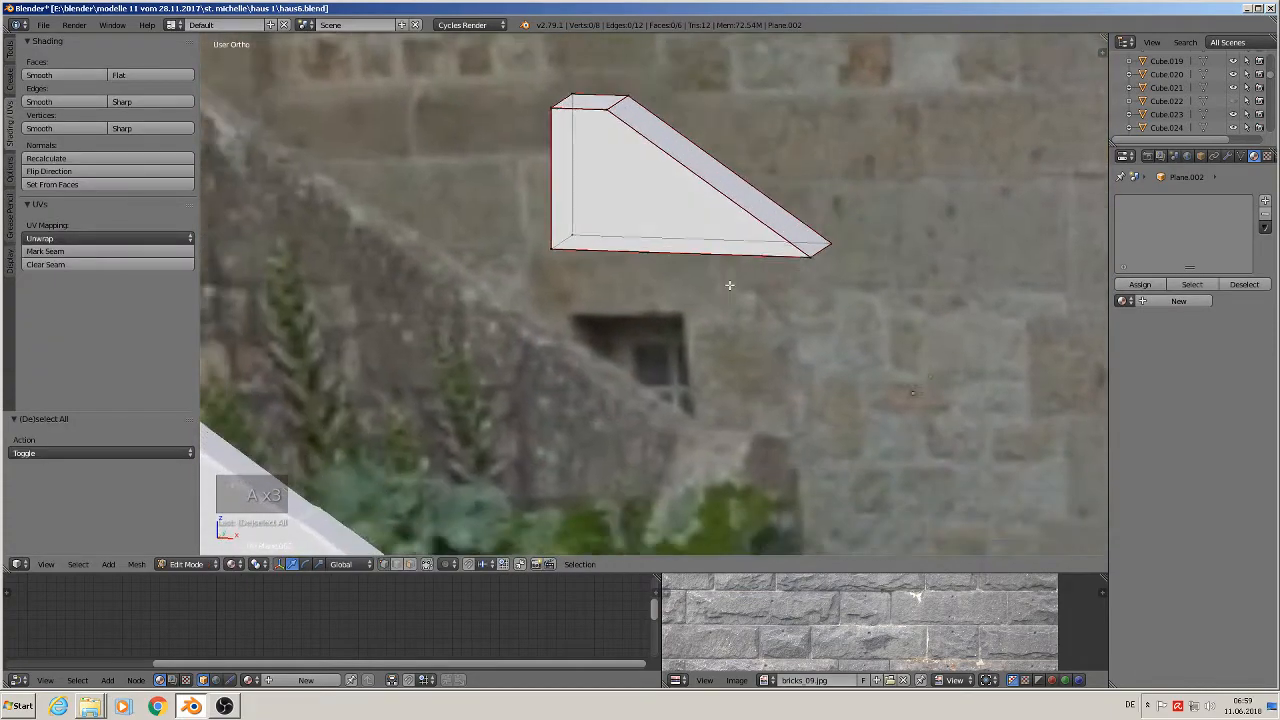
# - Apply rotation and scale to the wedge and set its origin to the geometry
pyautogui.press('Tab')
pyautogui.scroll(-4, 723, 288)
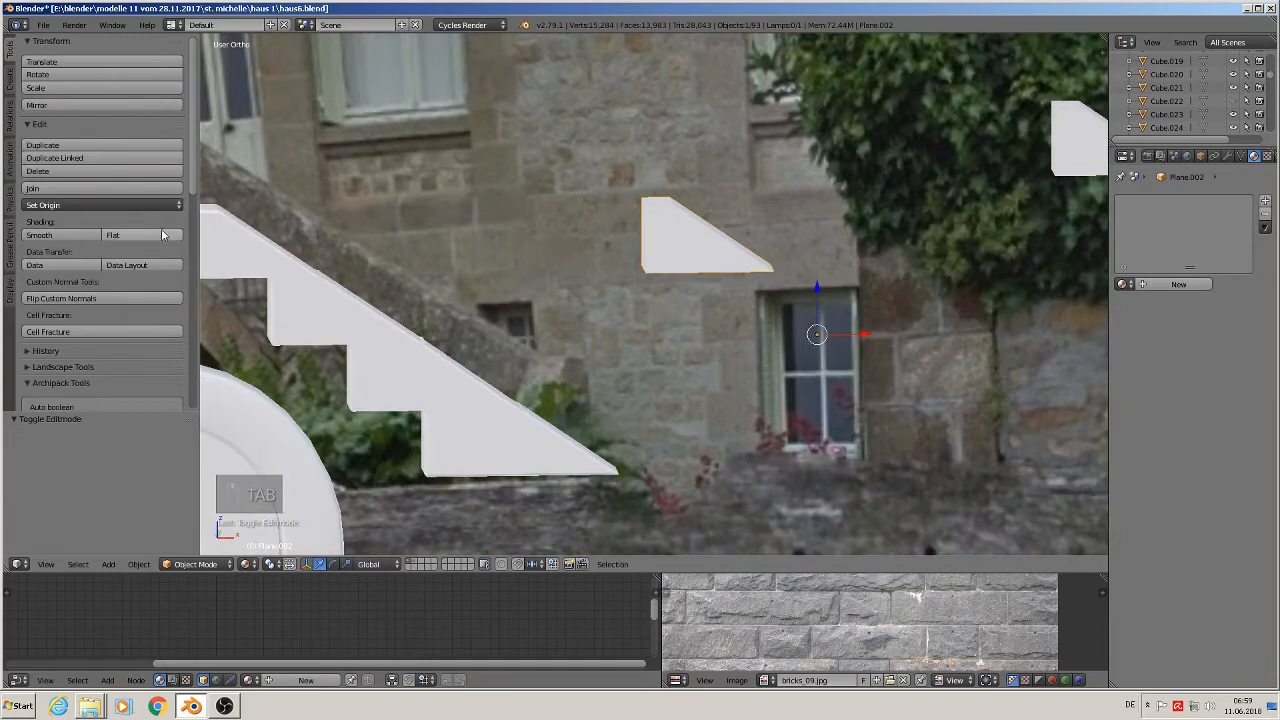
pyautogui.click(138, 566)
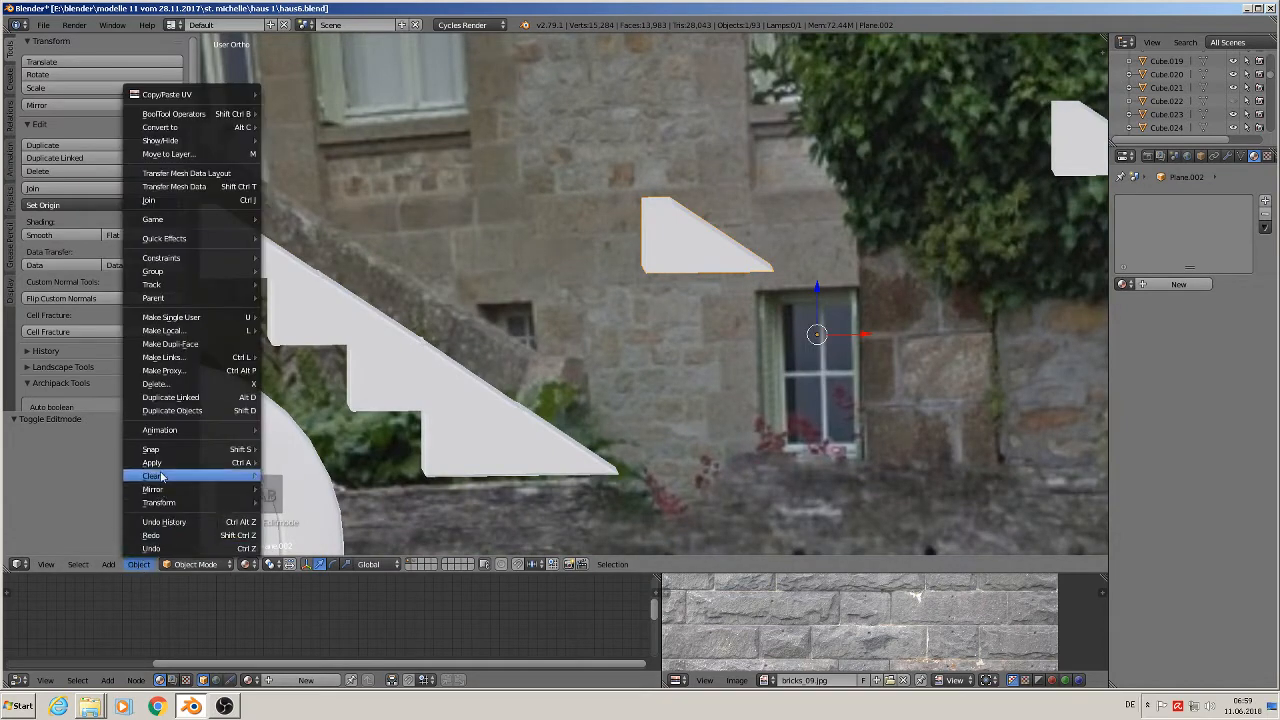
pyautogui.moveTo(155, 462)
pyautogui.click(316, 502)
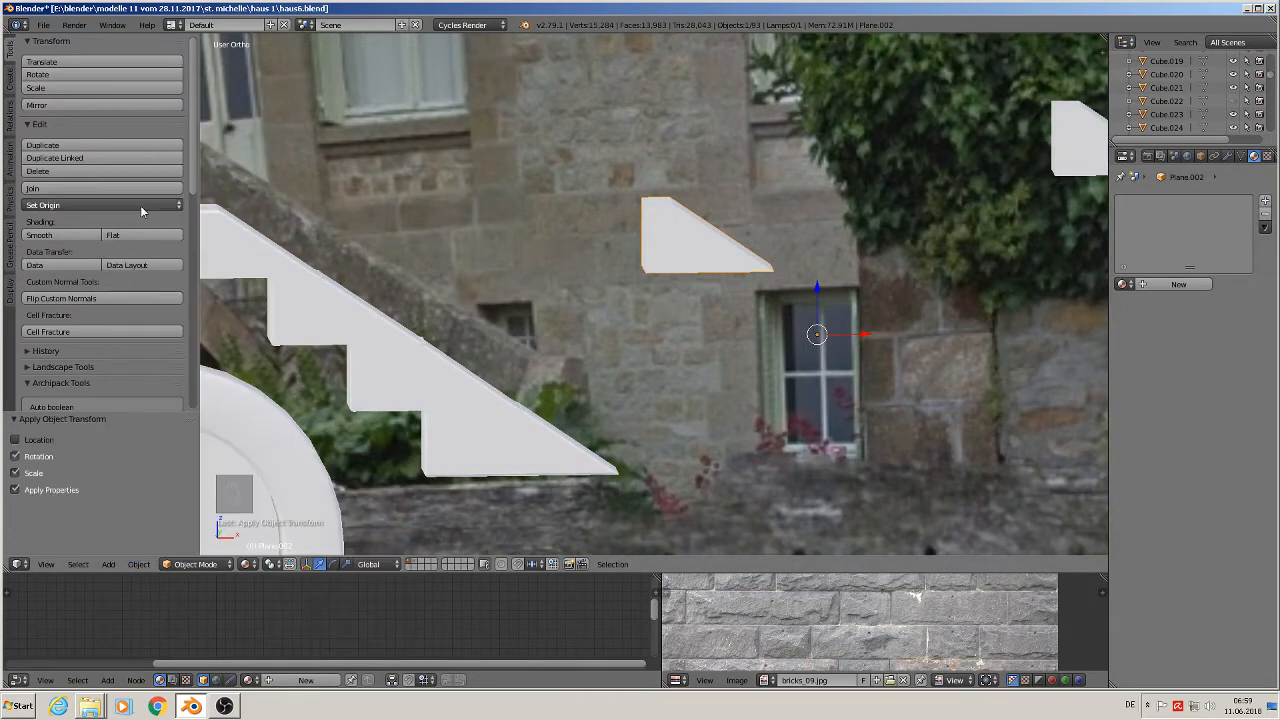
pyautogui.click(123, 206)
pyautogui.click(121, 235)
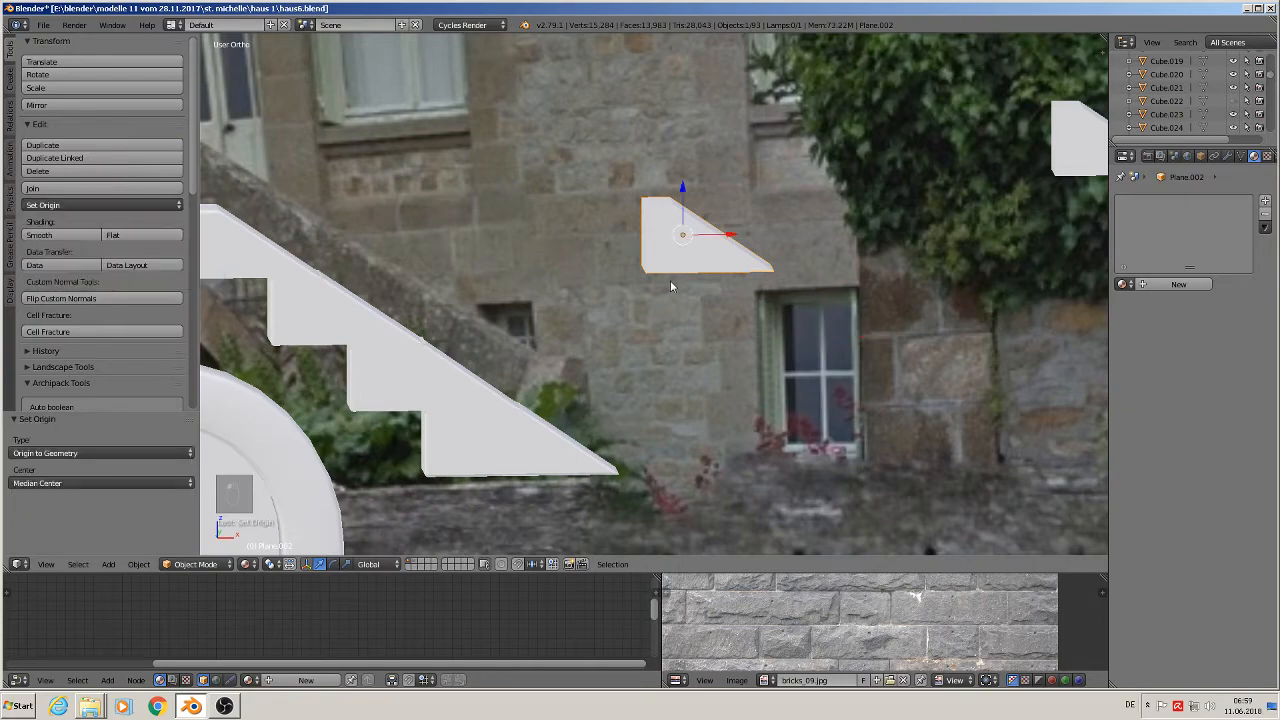
# - Duplicate the wedge straight down along Z by about 0.029
pyautogui.hotkey('shift', 'd')
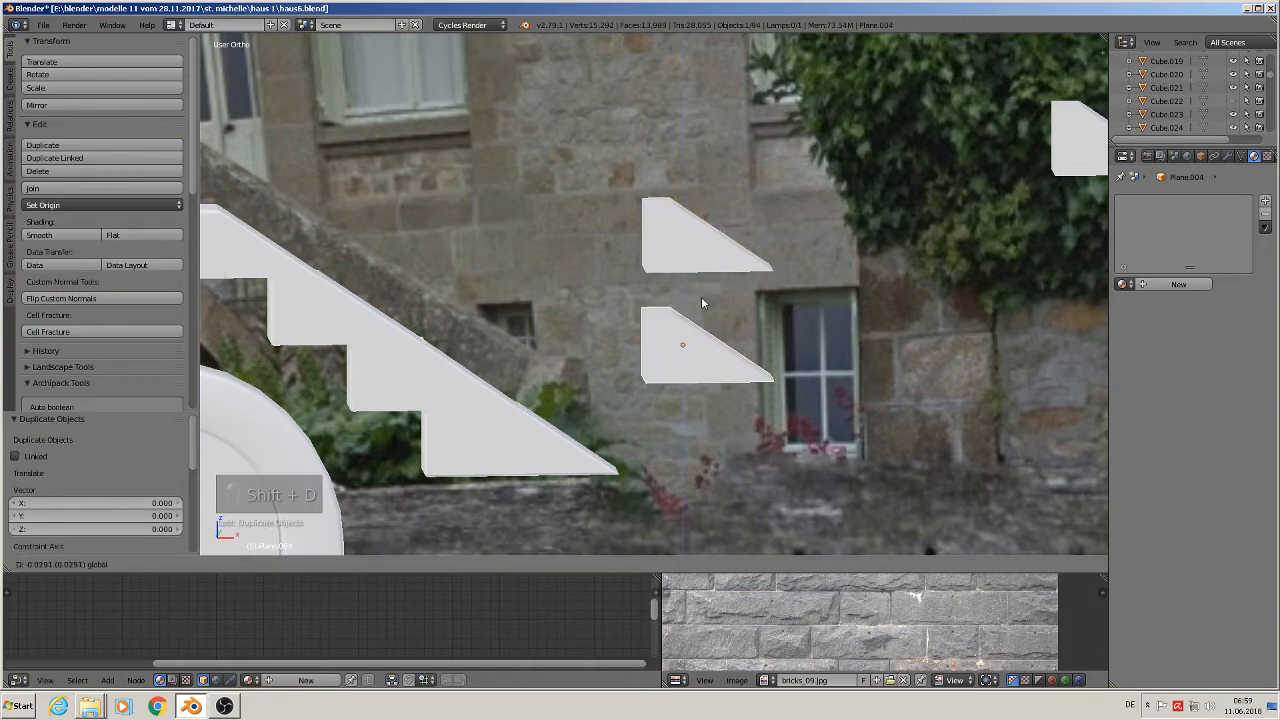
pyautogui.click(701, 303)
pyautogui.scroll(1, 750, 424)
pyautogui.moveTo(750, 424); pyautogui.dragTo(703, 423, button='middle')
pyautogui.scroll(4, 706, 416)
# - Bevel all edges of the lower wedge by about 0.0007 with one segment and give it smooth shading
pyautogui.press('Tab')
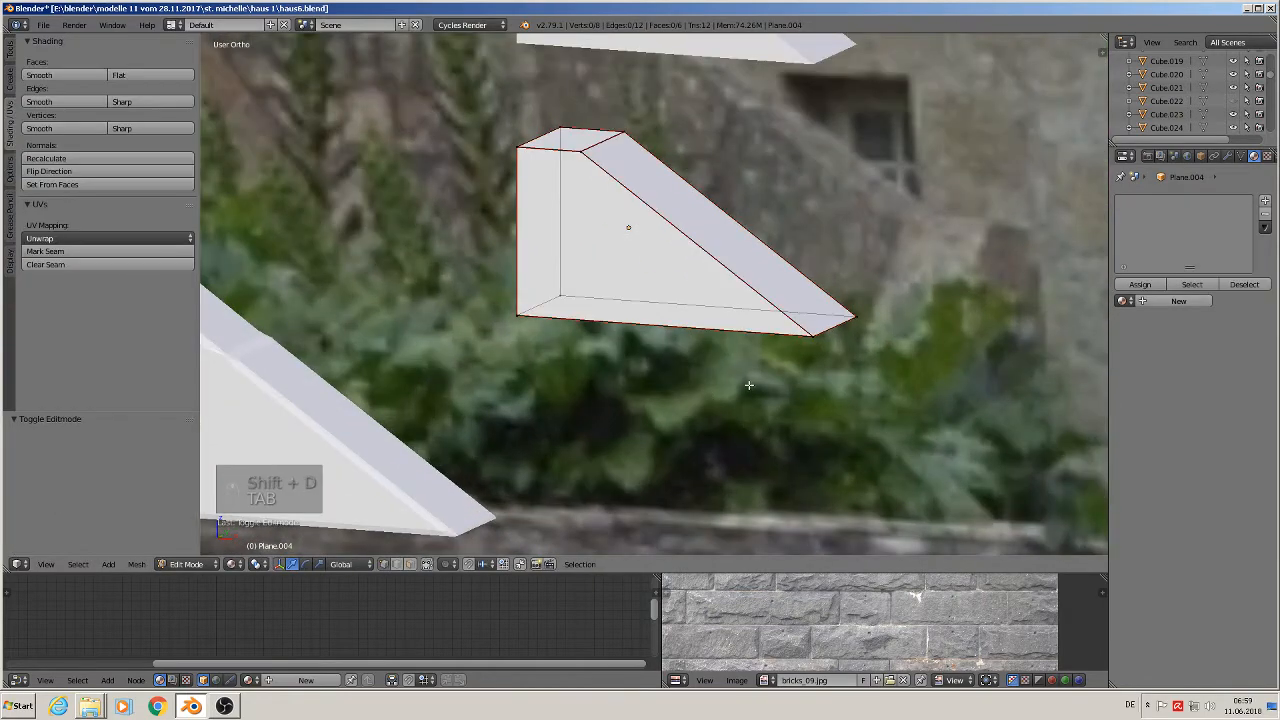
pyautogui.press('a')
pyautogui.press('a')
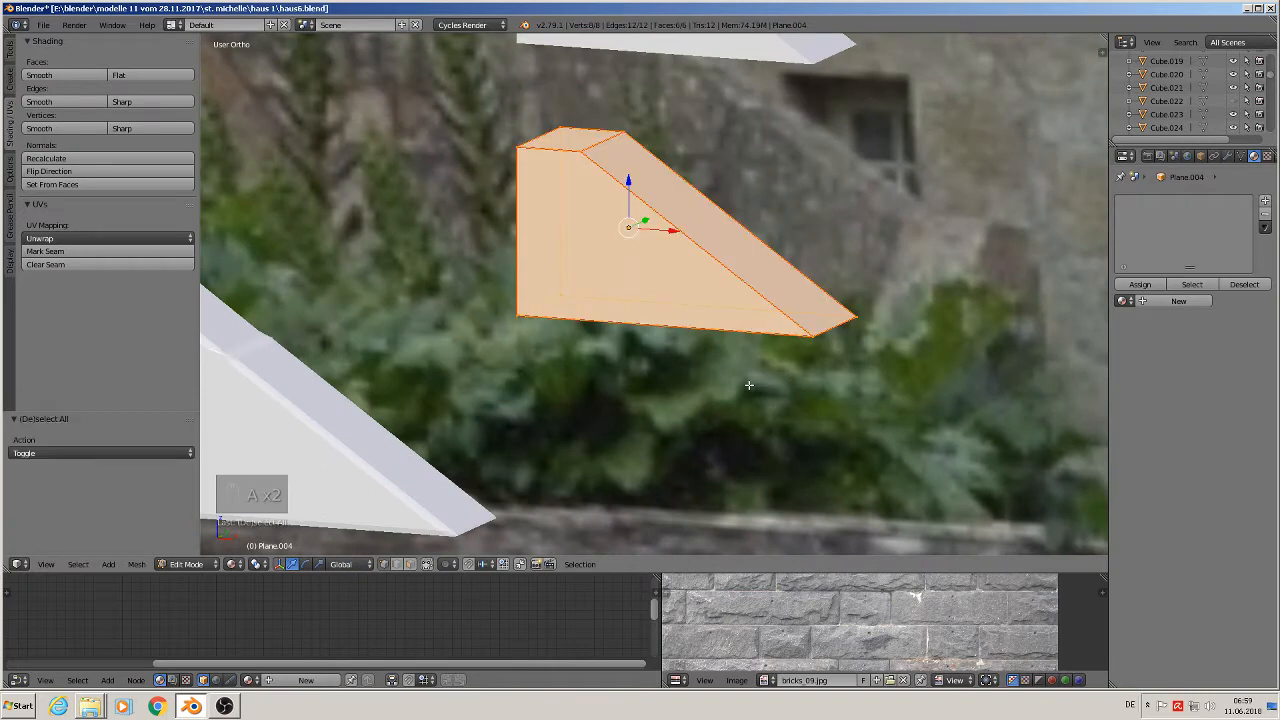
pyautogui.hotkey('ctrl', 'b')
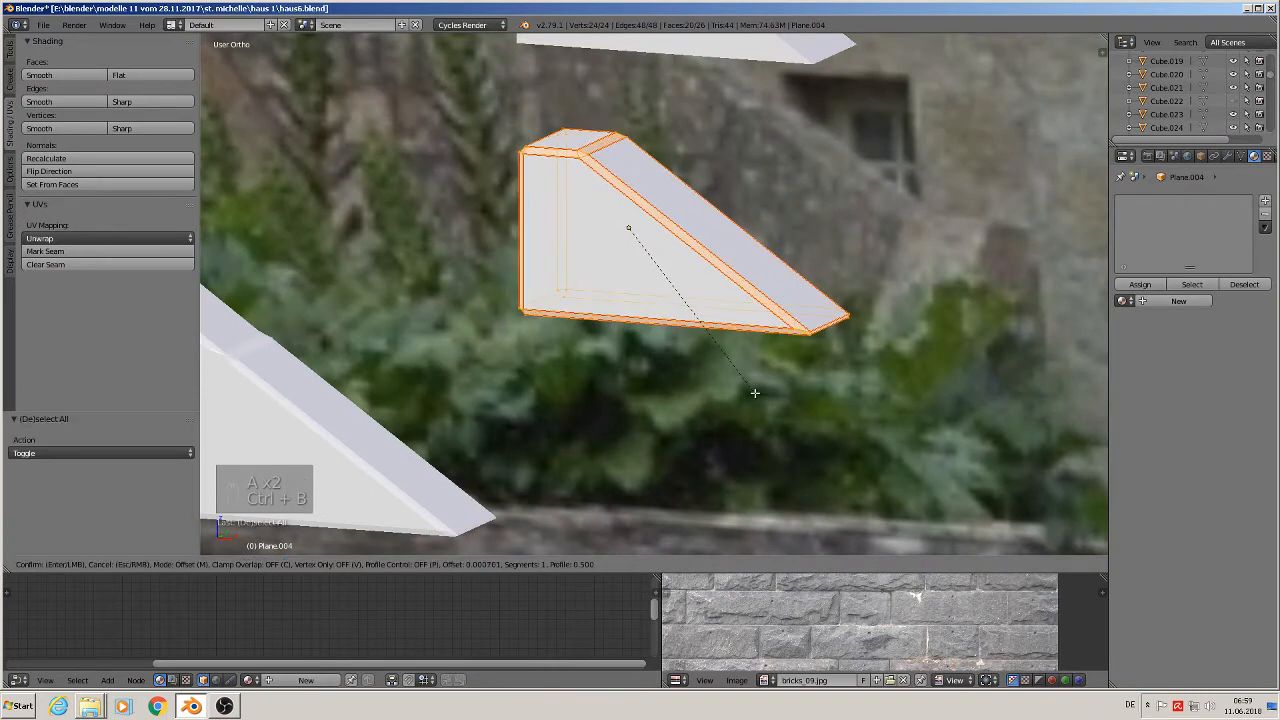
pyautogui.click(754, 393)
pyautogui.press('Tab')
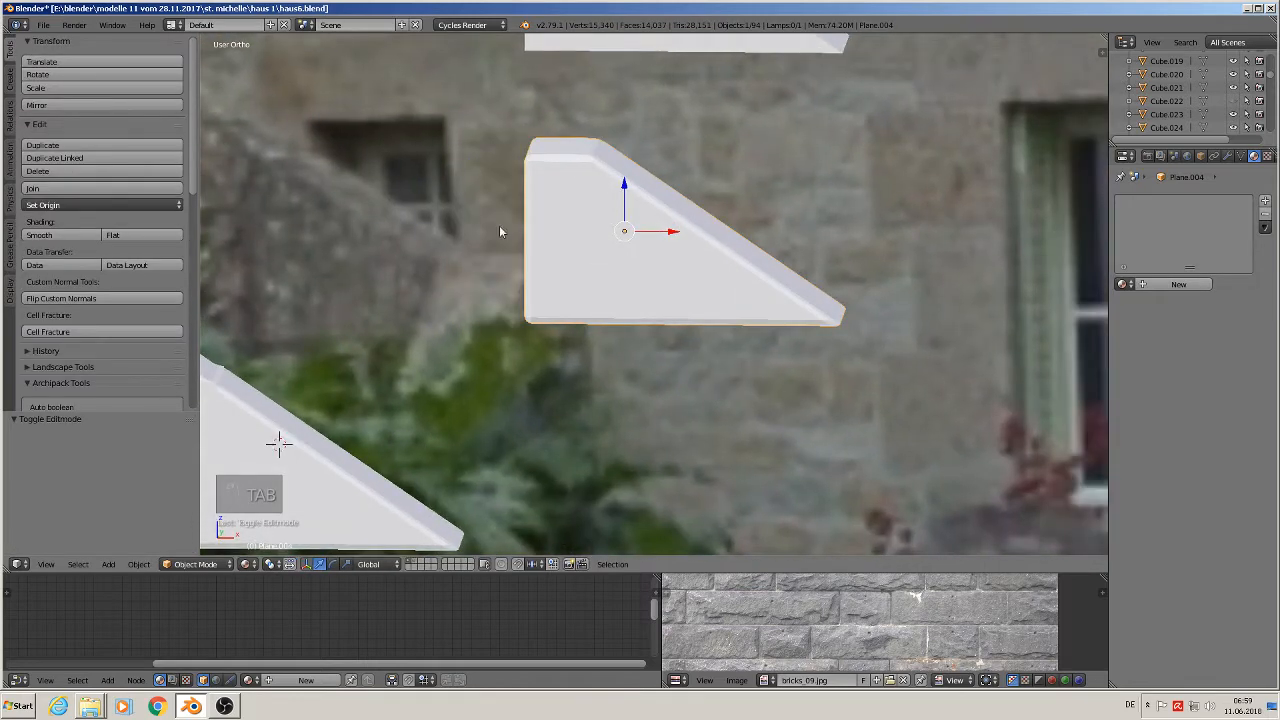
pyautogui.click(69, 232)
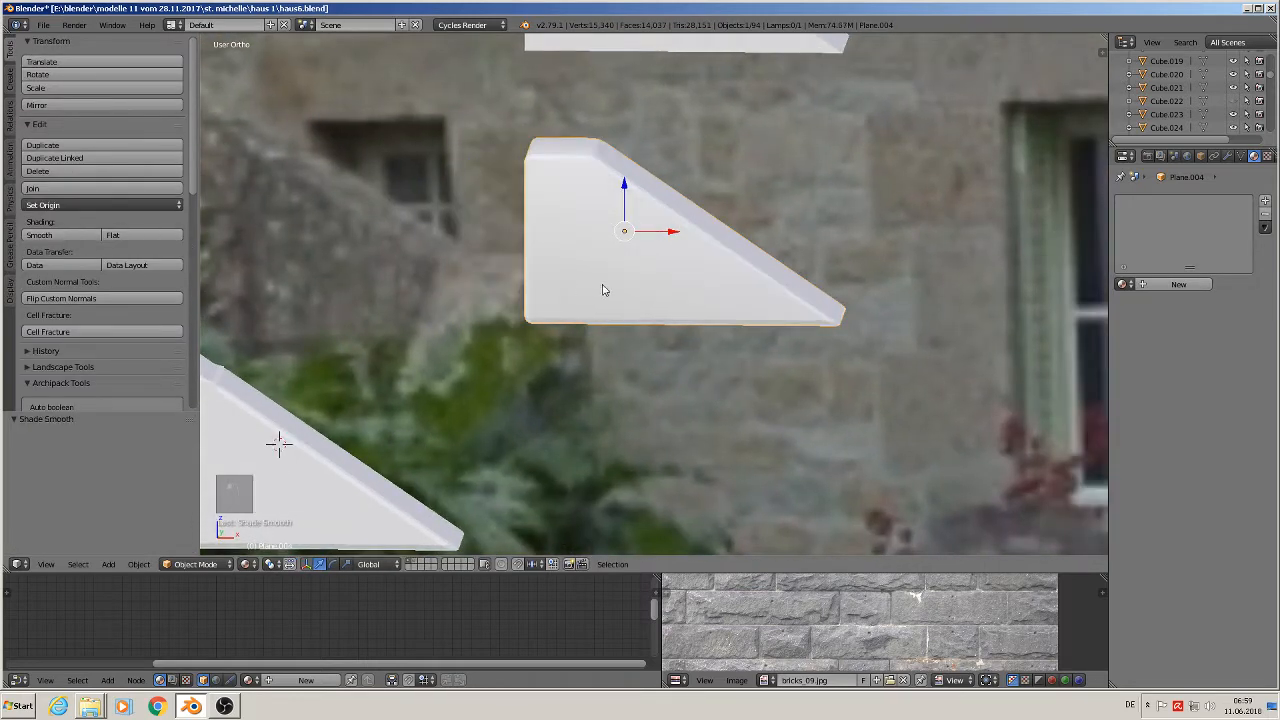
# - Move the two remaining full stepped stair profiles to the second layer
pyautogui.scroll(-4, 707, 346)
pyautogui.scroll(-1, 707, 346)
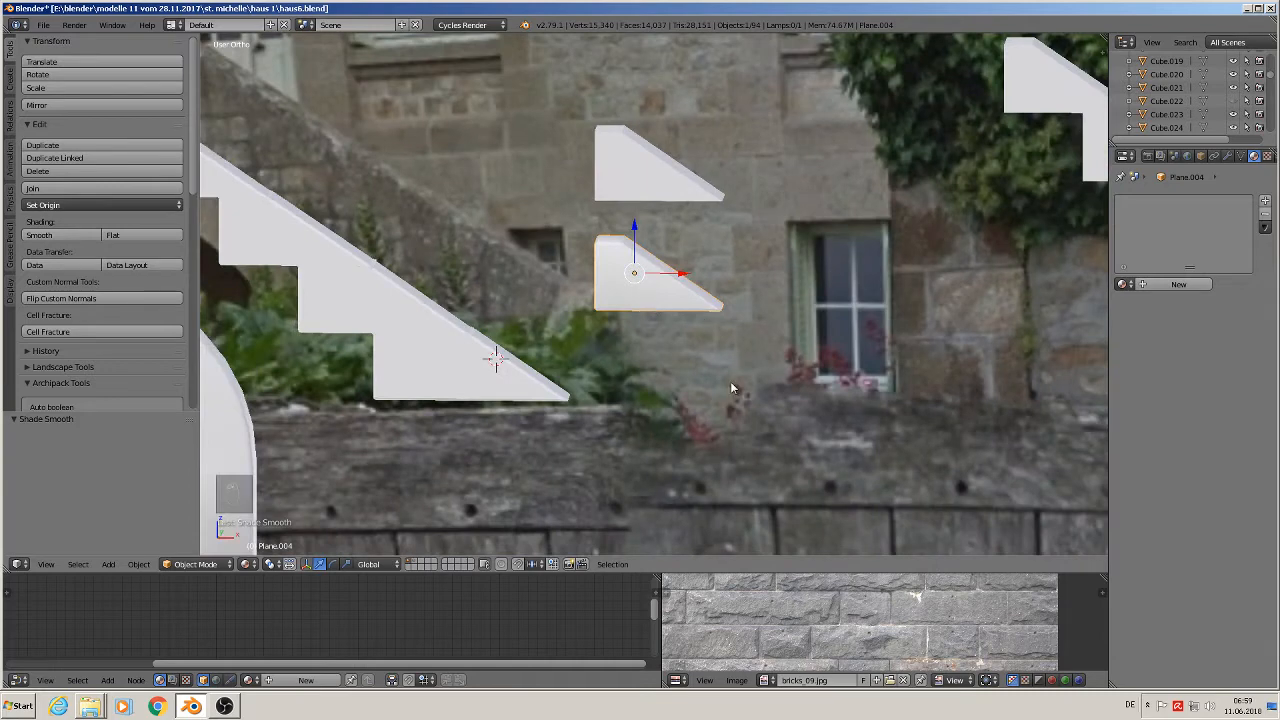
pyautogui.scroll(-3, 790, 448)
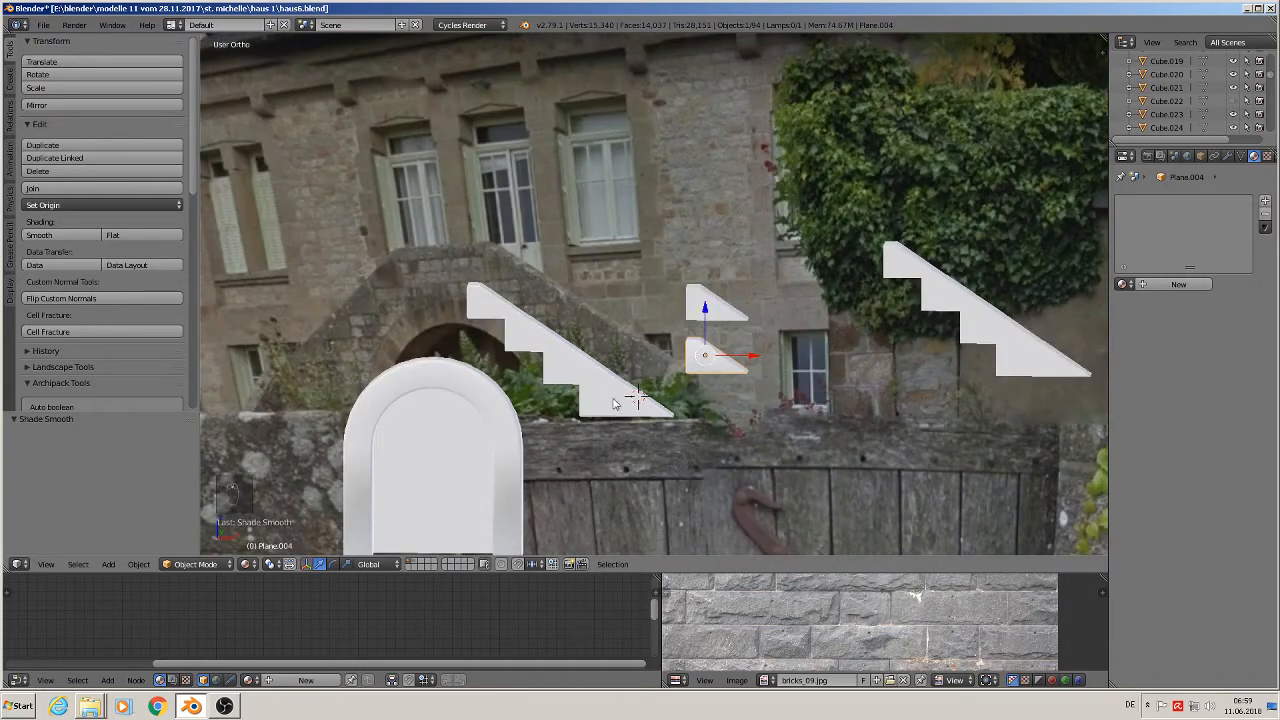
pyautogui.rightClick(580, 390)
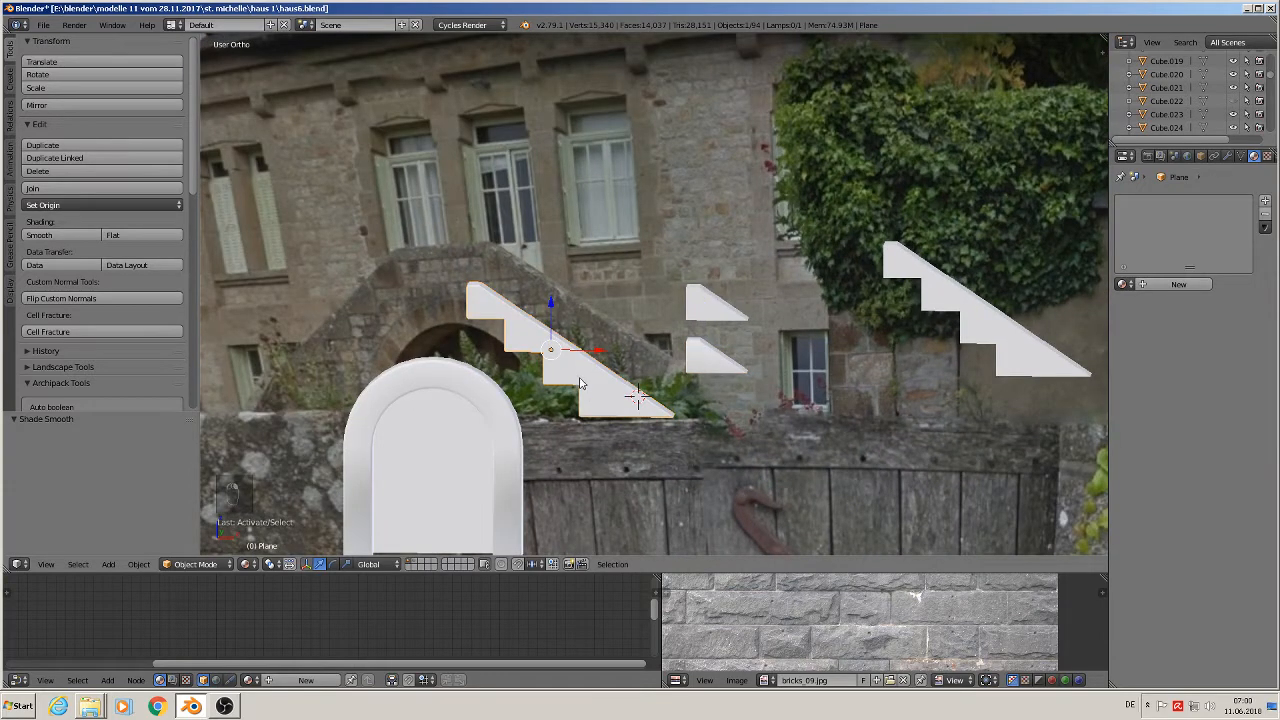
pyautogui.press('m')
pyautogui.click(696, 402)
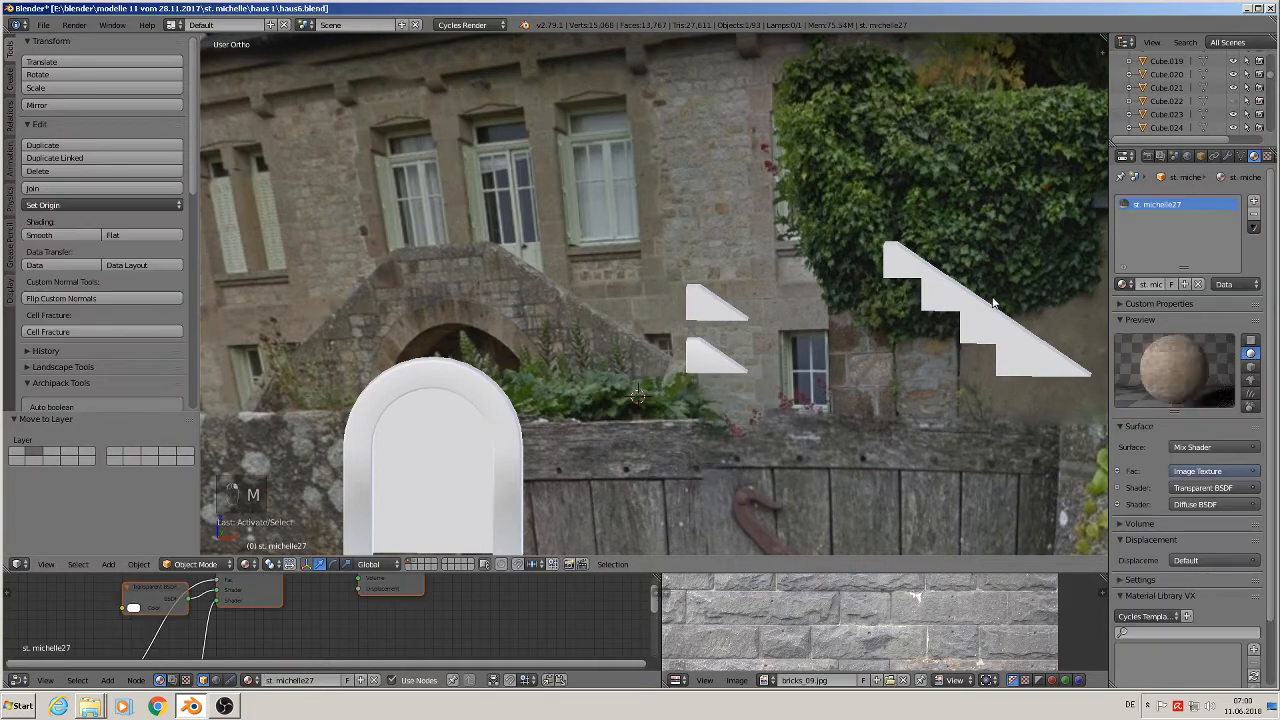
pyautogui.rightClick(986, 318)
pyautogui.press('m')
pyautogui.click(1101, 344)
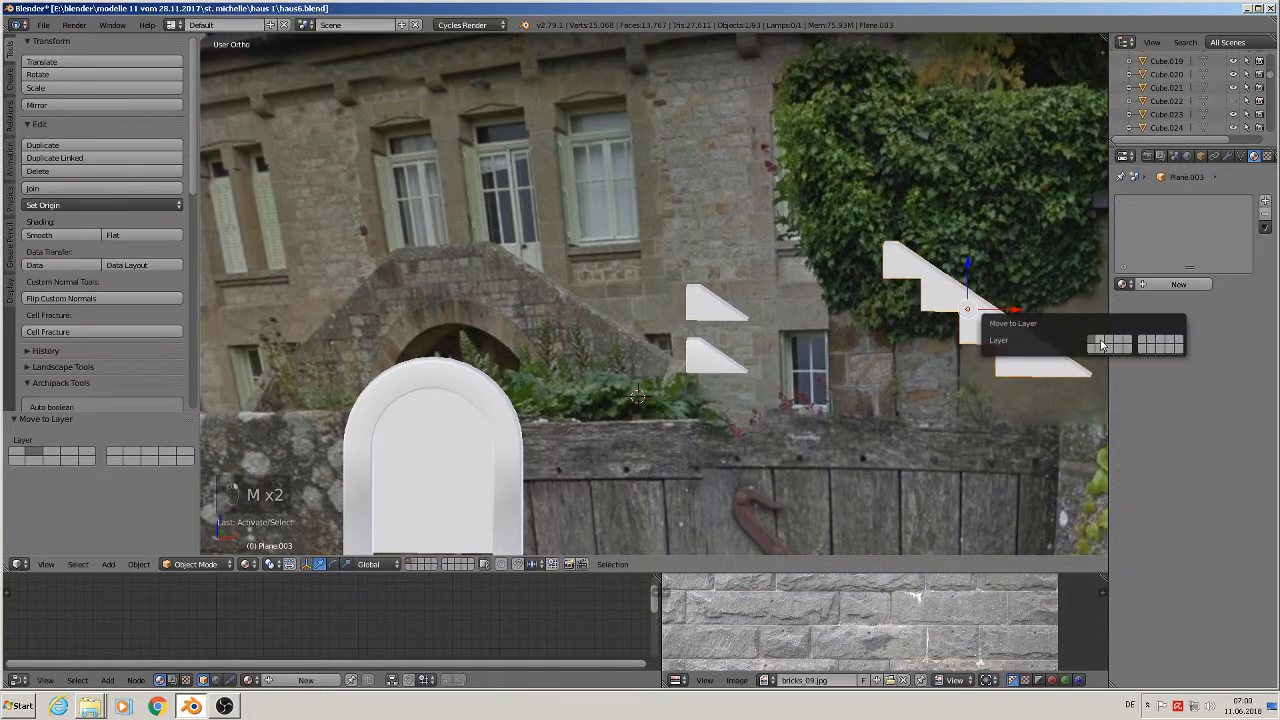
# - Move the upper, unbevelled wedge to the second layer
pyautogui.scroll(4, 689, 390)
pyautogui.rightClick(712, 226)
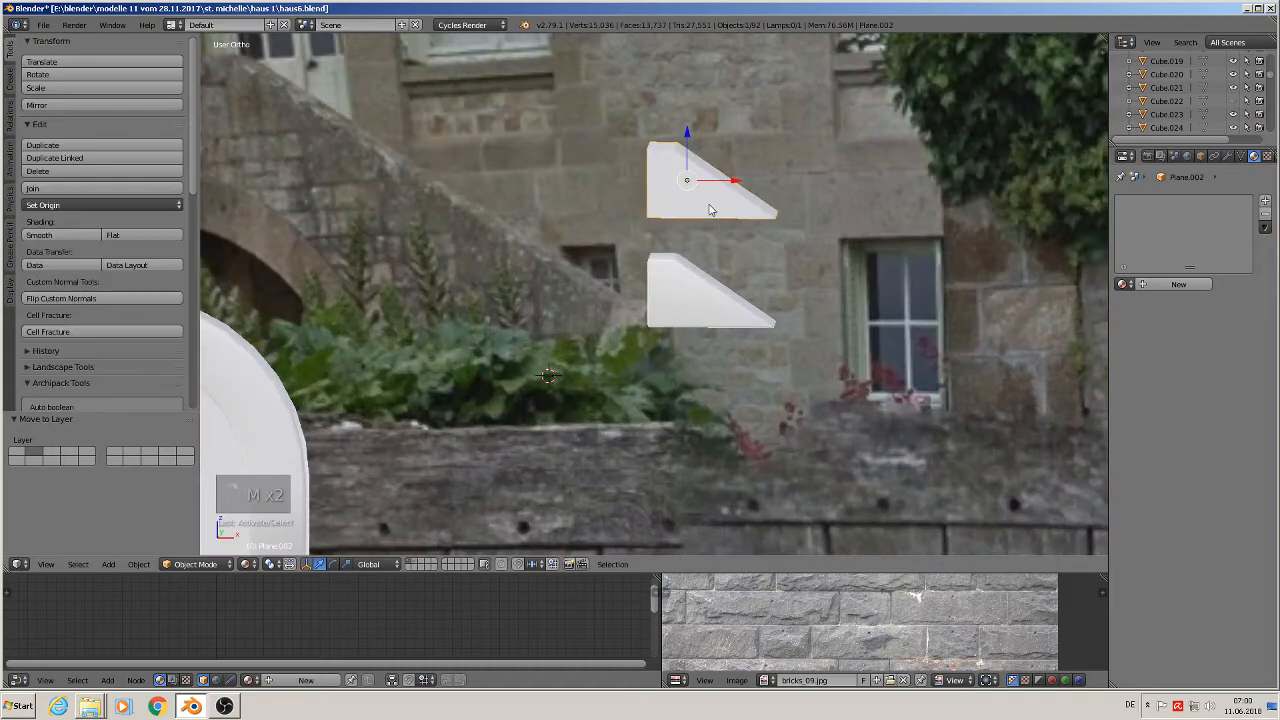
pyautogui.press('m')
pyautogui.click(820, 236)
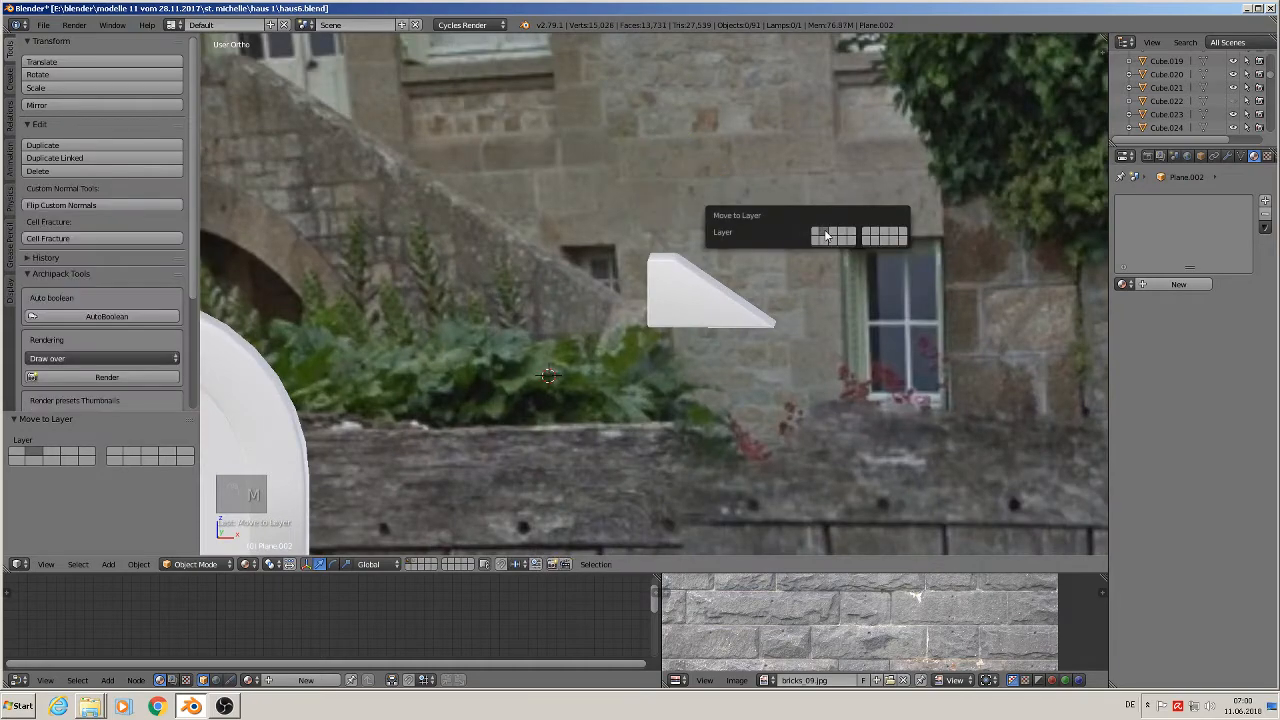
# - Move the bevelled wedge in front view by about -0.118 in X and 0.026 in Z onto the photographed stair slope's upper end
pyautogui.press('KP_1')
pyautogui.scroll(-2, 675, 410)
pyautogui.scroll(2, 671, 400)
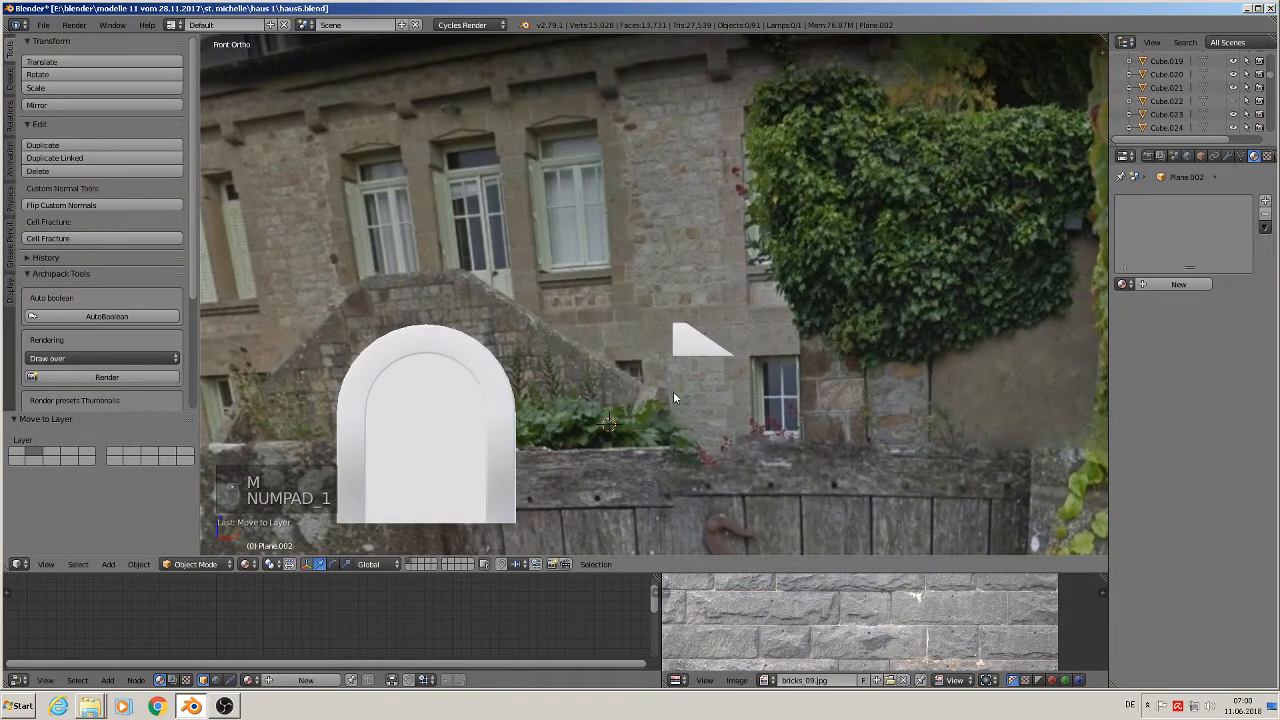
pyautogui.rightClick(701, 318)
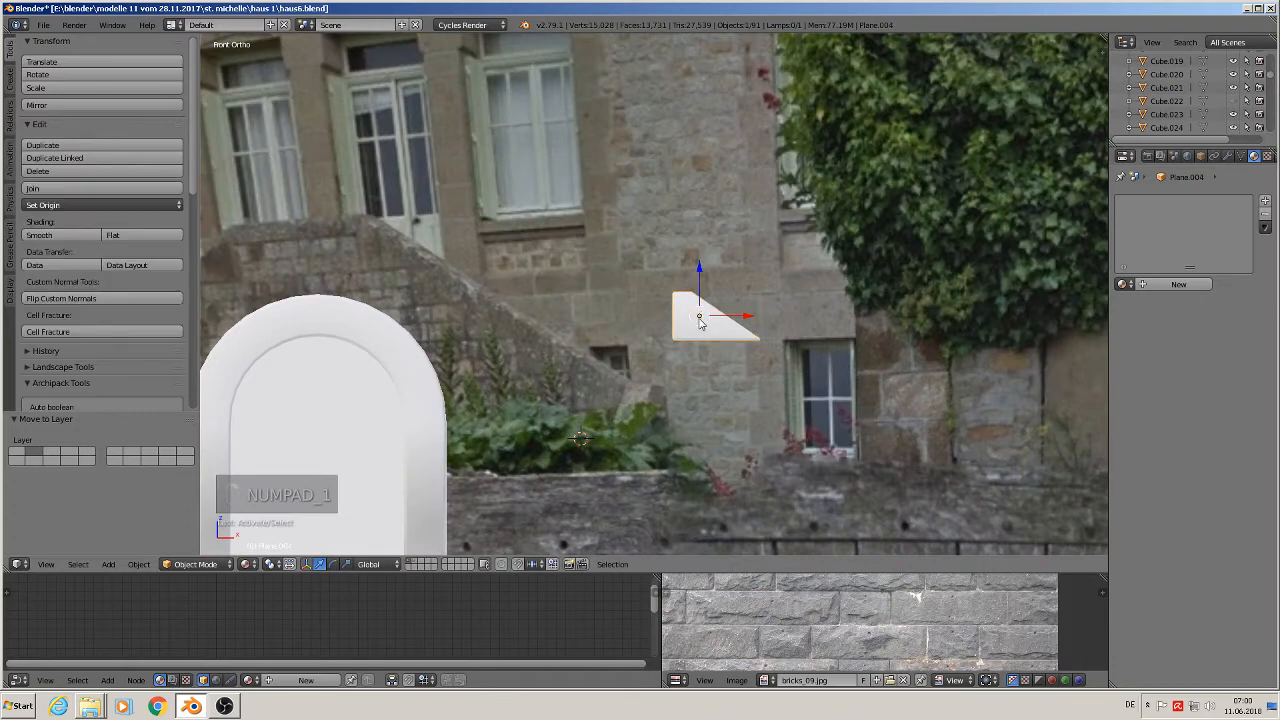
pyautogui.press('g')
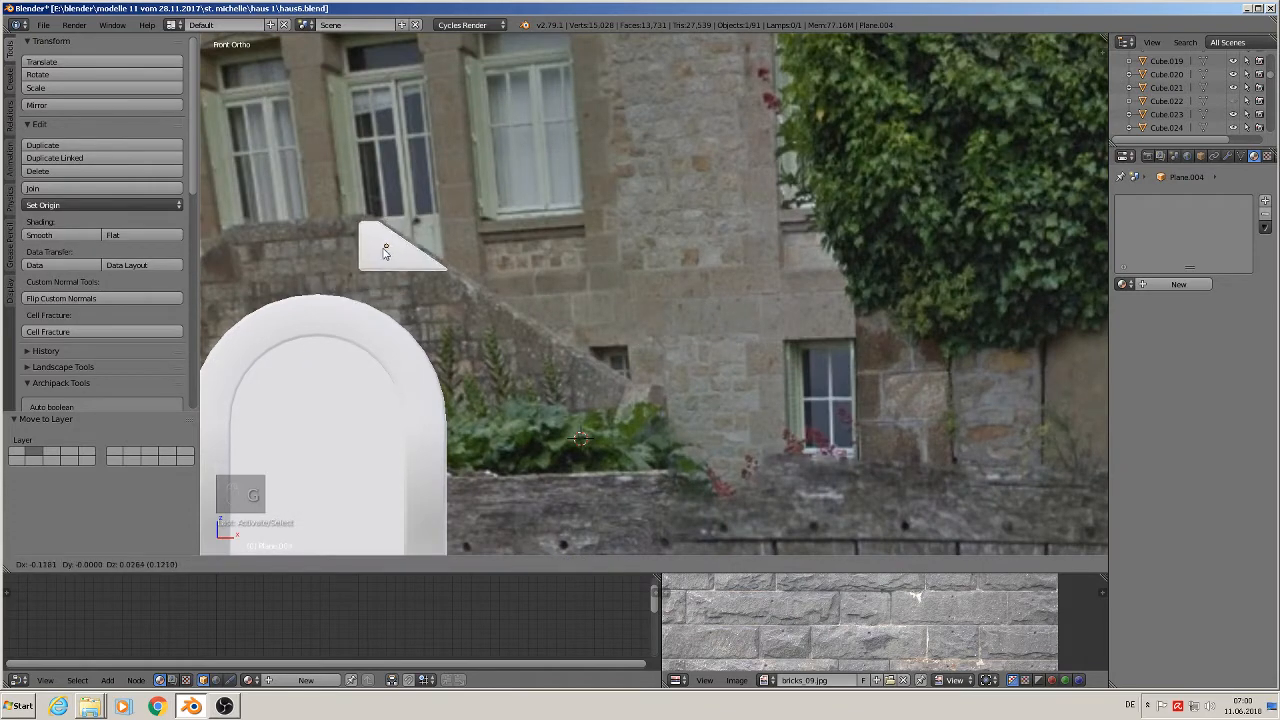
pyautogui.click(385, 252)
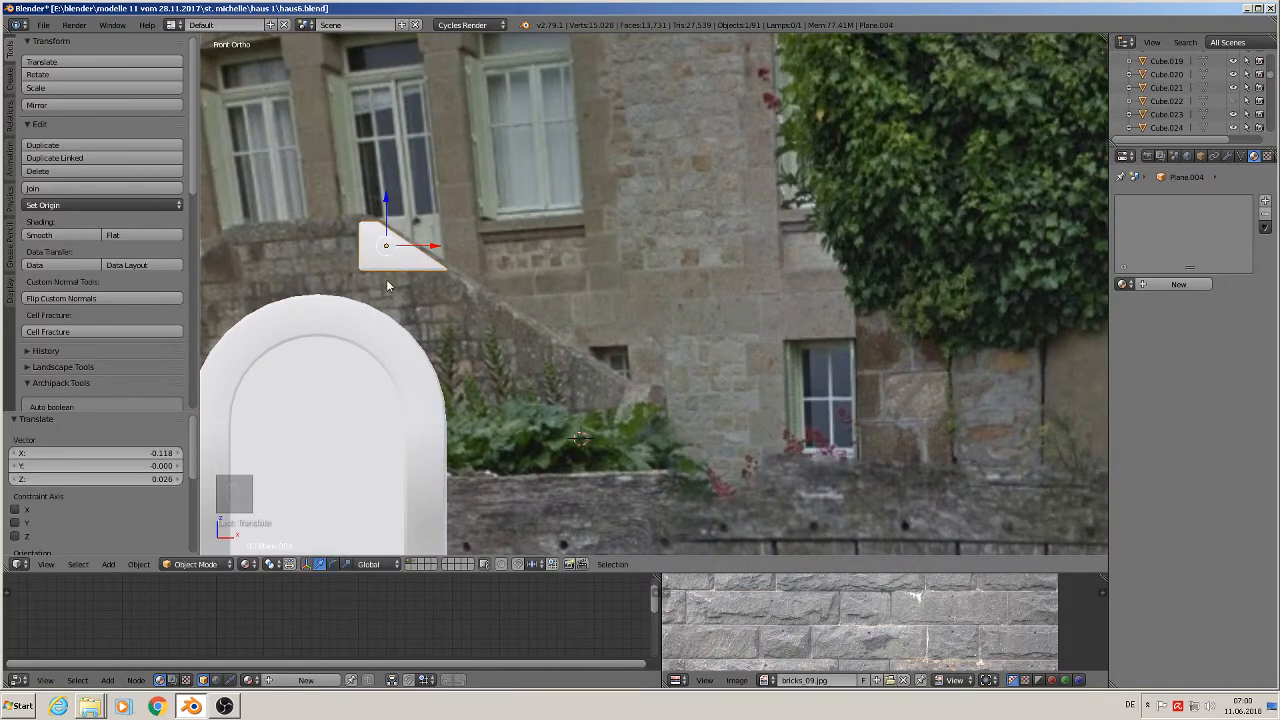
# - Place three linked duplicates of the wedge down the photographed stair slope, each offset about 0.025 in X and -0.018 in Z
pyautogui.hotkey('alt', 'd')
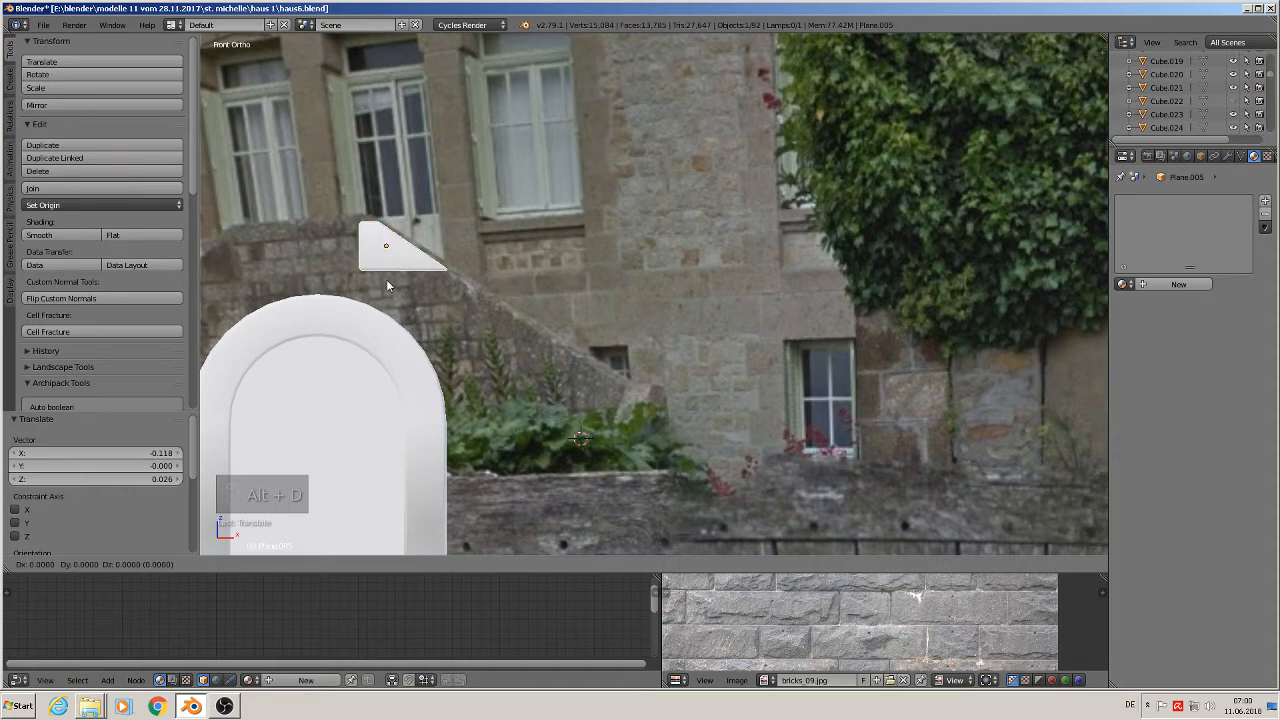
pyautogui.click(452, 327)
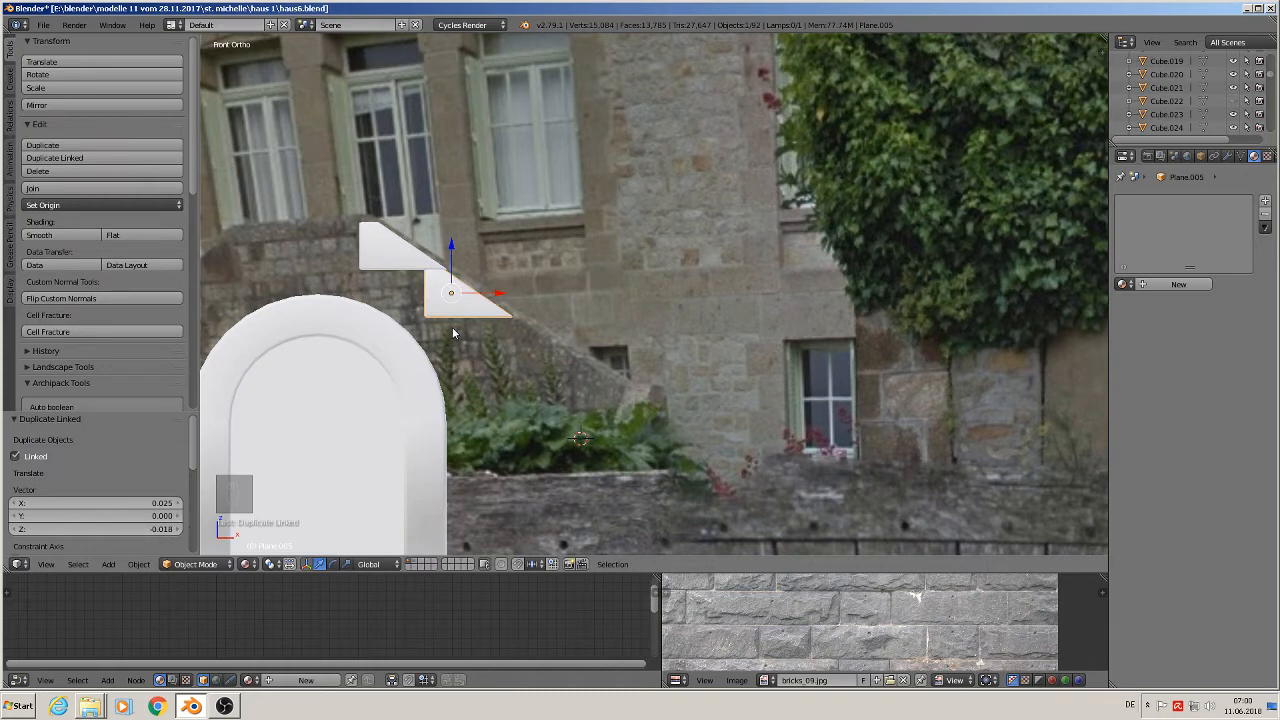
pyautogui.hotkey('alt', 'd')
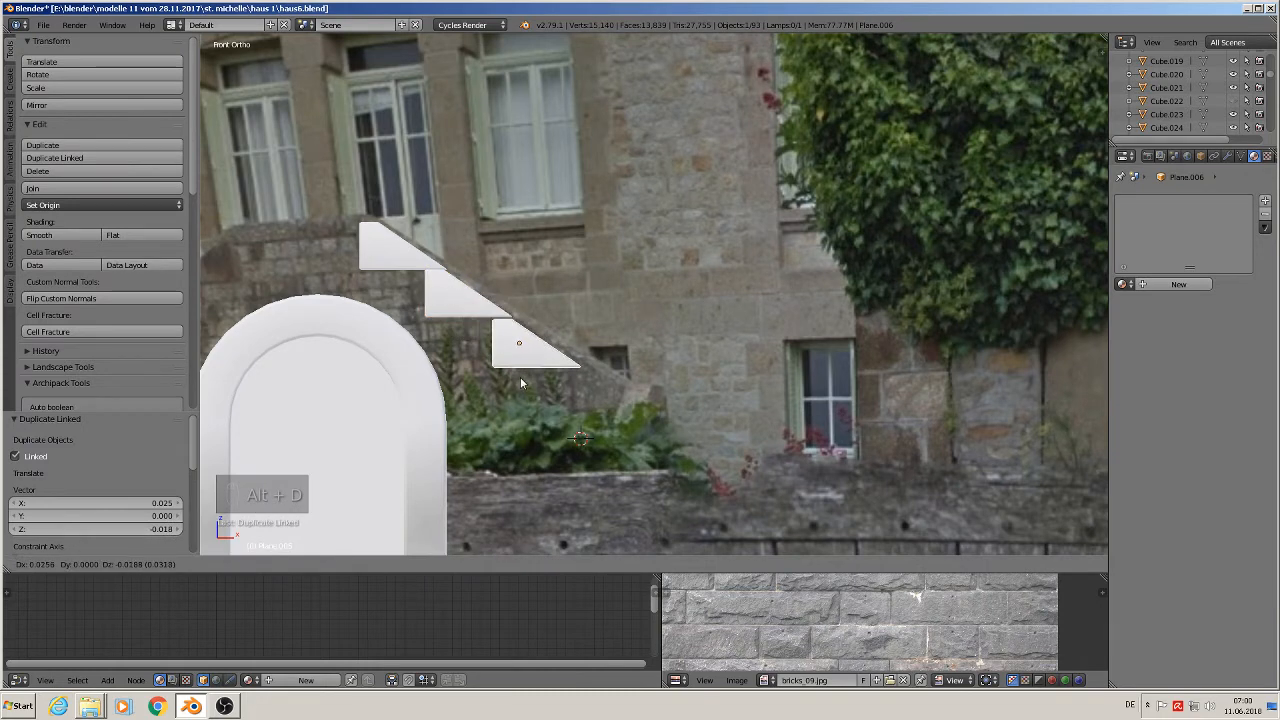
pyautogui.click(520, 380)
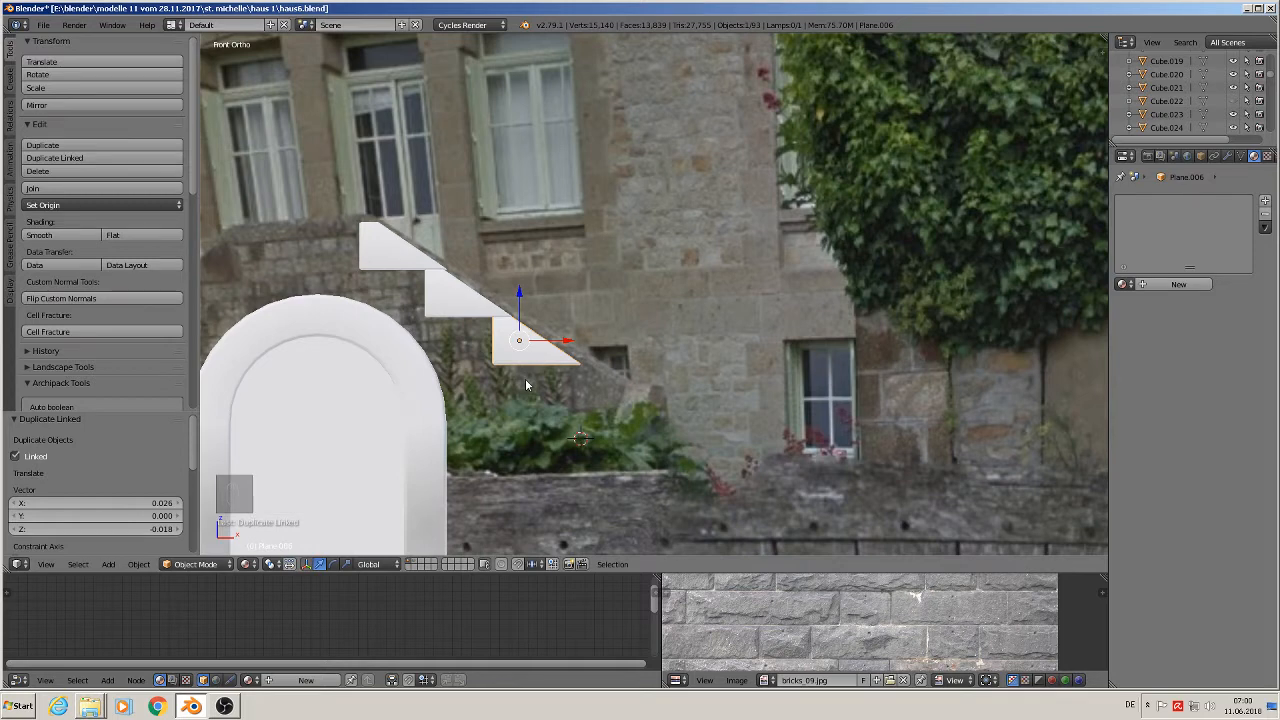
pyautogui.hotkey('alt', 'd')
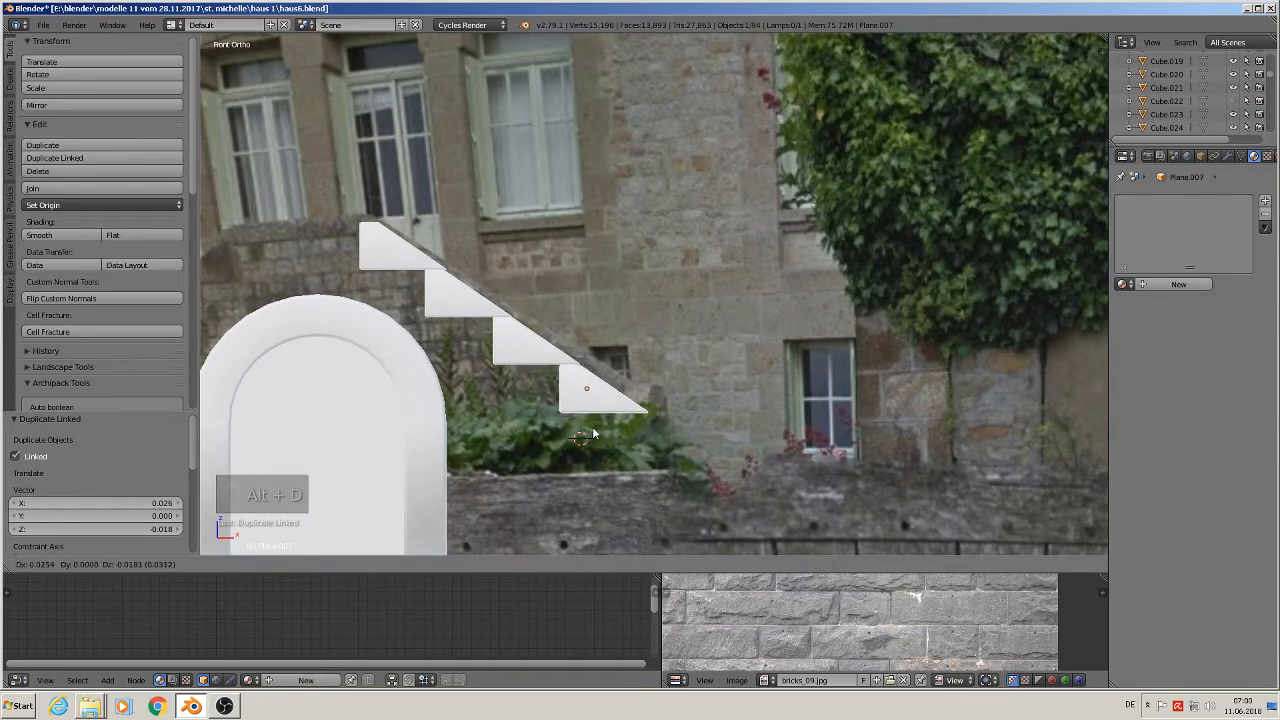
pyautogui.click(593, 433)
# - Examine the round arch's mesh and compare its shape with the archway in the reference photo
pyautogui.scroll(-3, 750, 410)
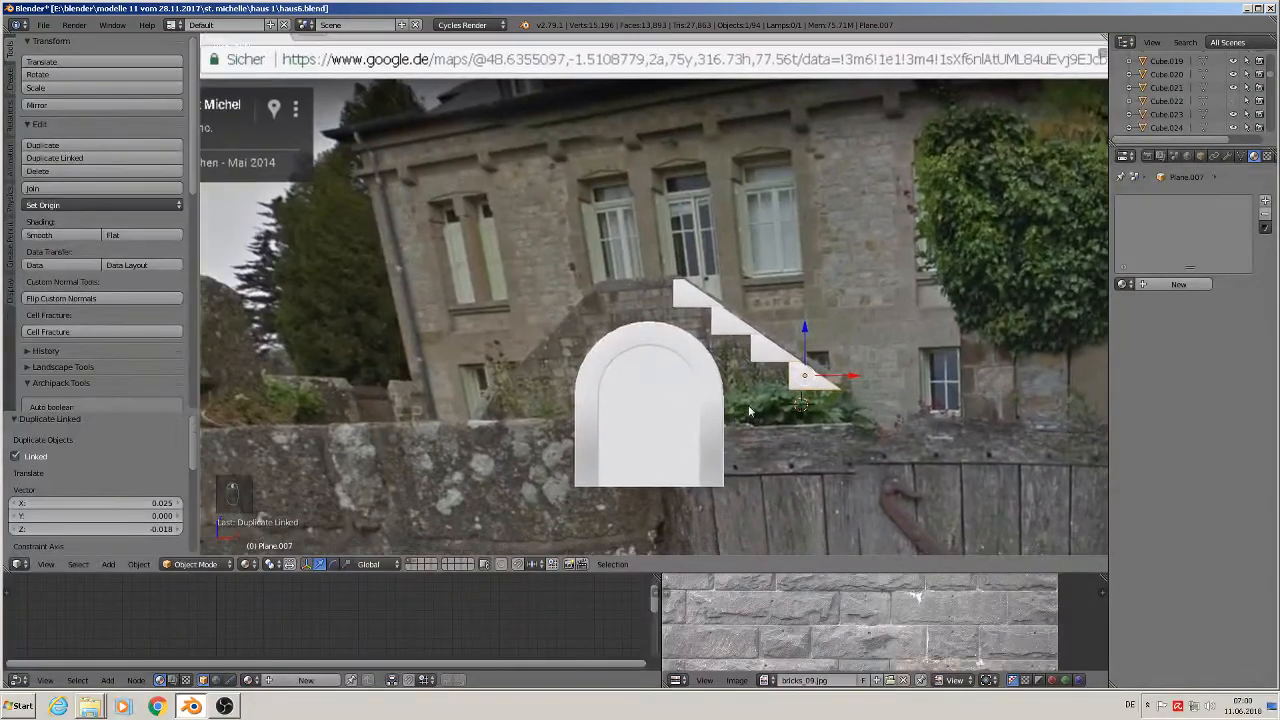
pyautogui.keyDown('shift'); pyautogui.moveTo(750, 410); pyautogui.dragTo(745, 397, button='middle'); pyautogui.keyUp('shift')
pyautogui.rightClick(659, 392)
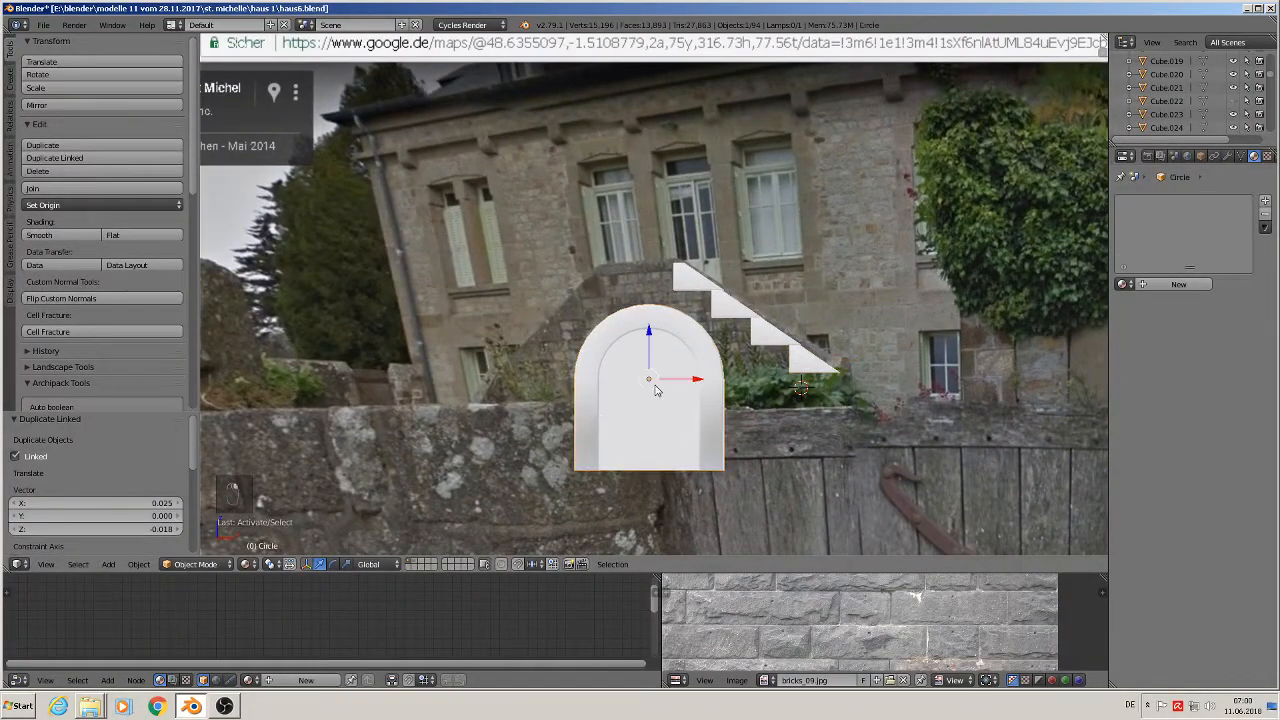
pyautogui.press('Tab')
pyautogui.scroll(3, 659, 399)
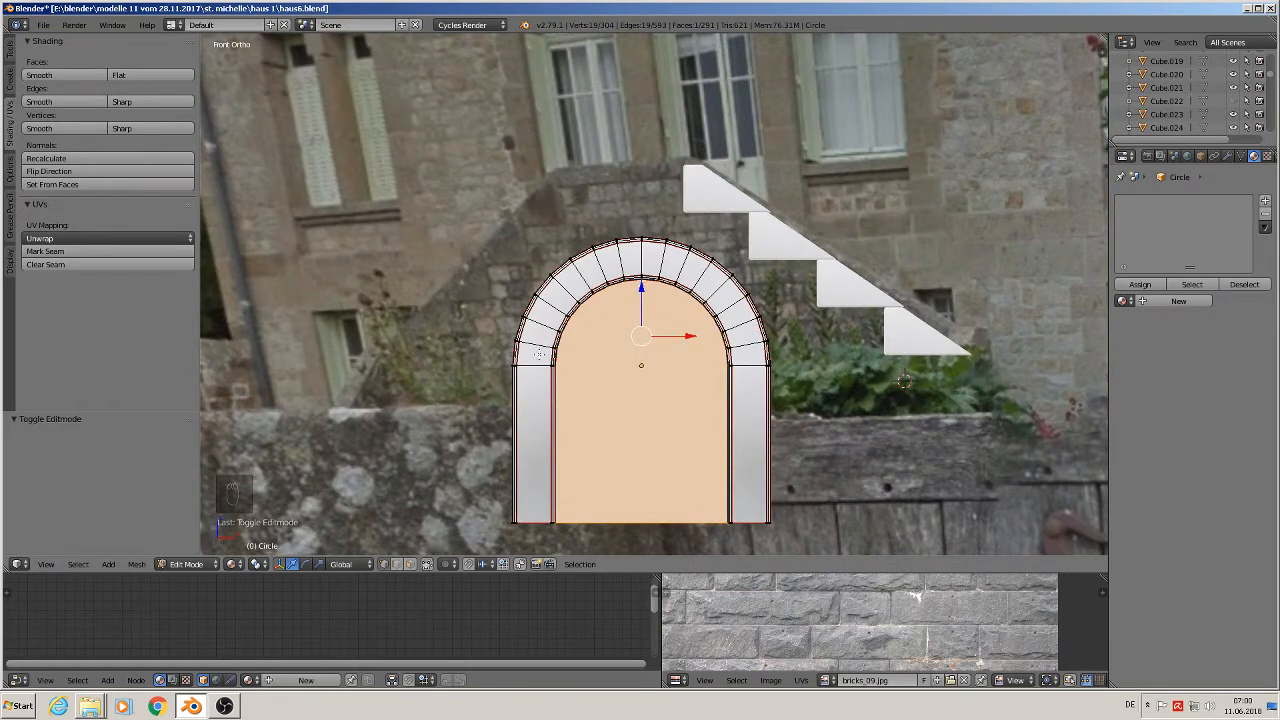
pyautogui.press('Tab')
pyautogui.moveTo(537, 357); pyautogui.dragTo(530, 311, button='middle')
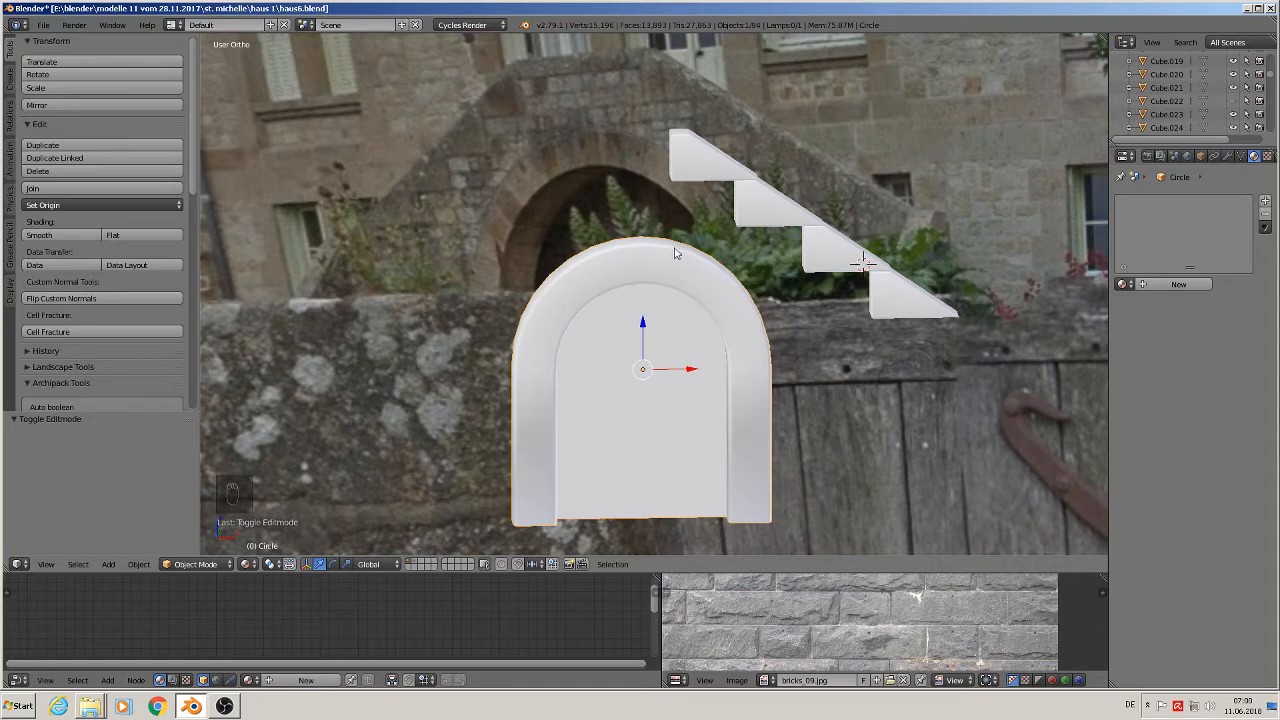
# - Switch to Windows Explorer and review the textures already stored in the st. michelle project's textur folder
pyautogui.click(1247, 9)
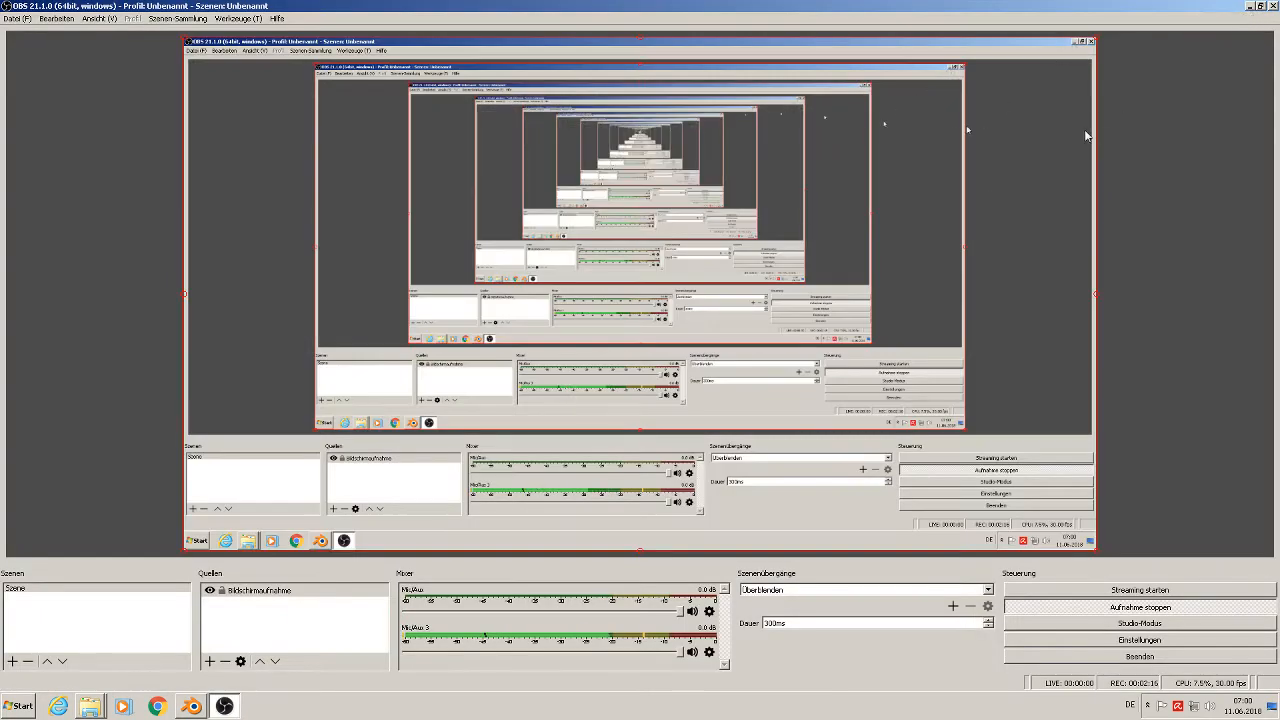
pyautogui.click(1247, 9)
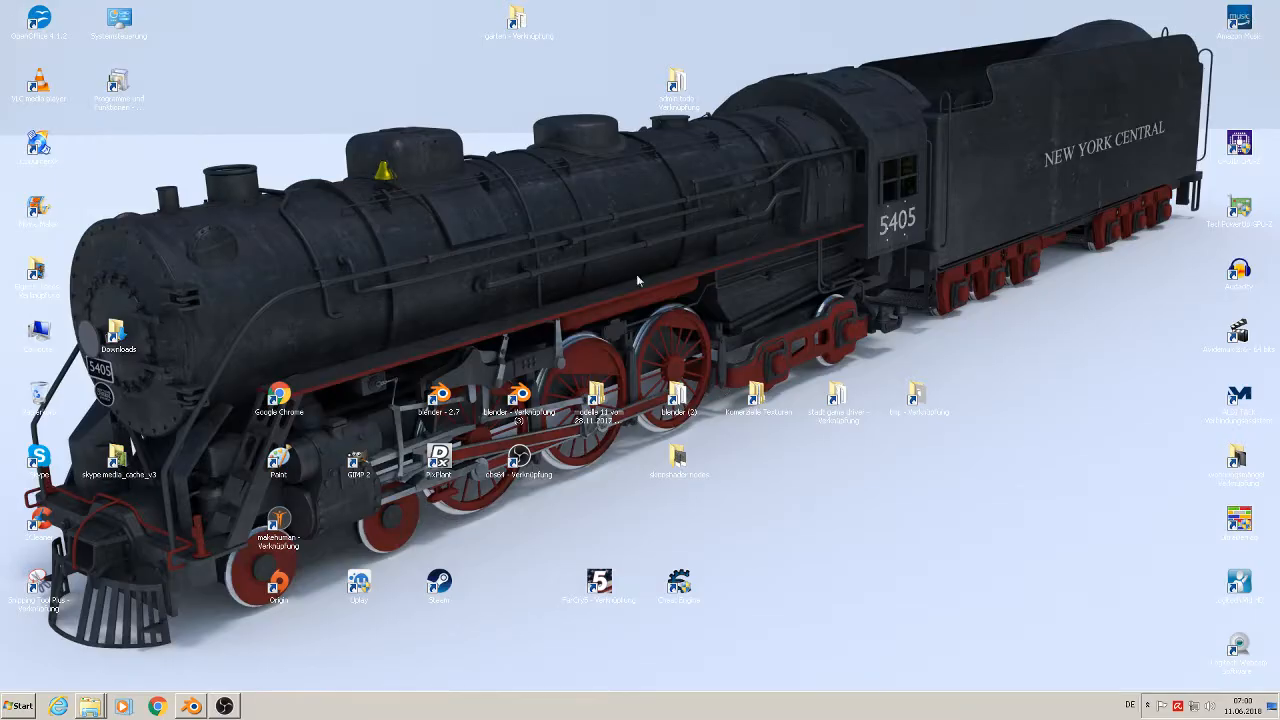
pyautogui.click(90, 706)
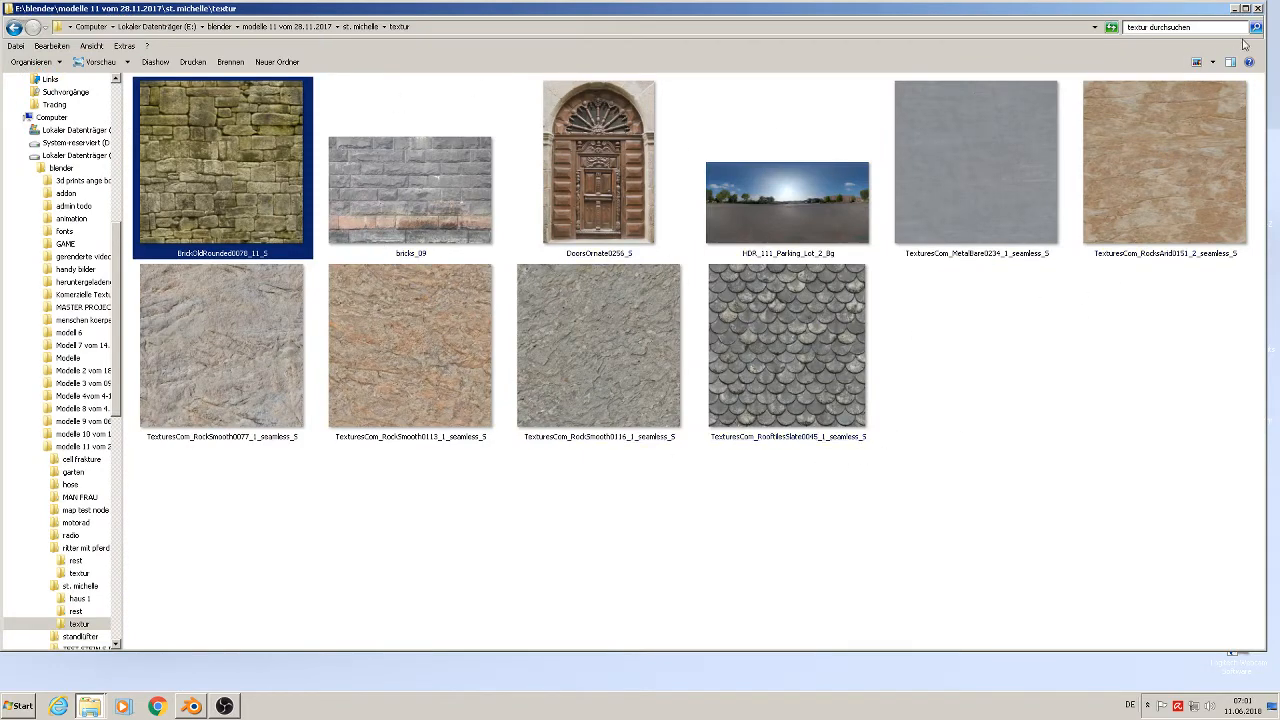
pyautogui.click(1232, 8)
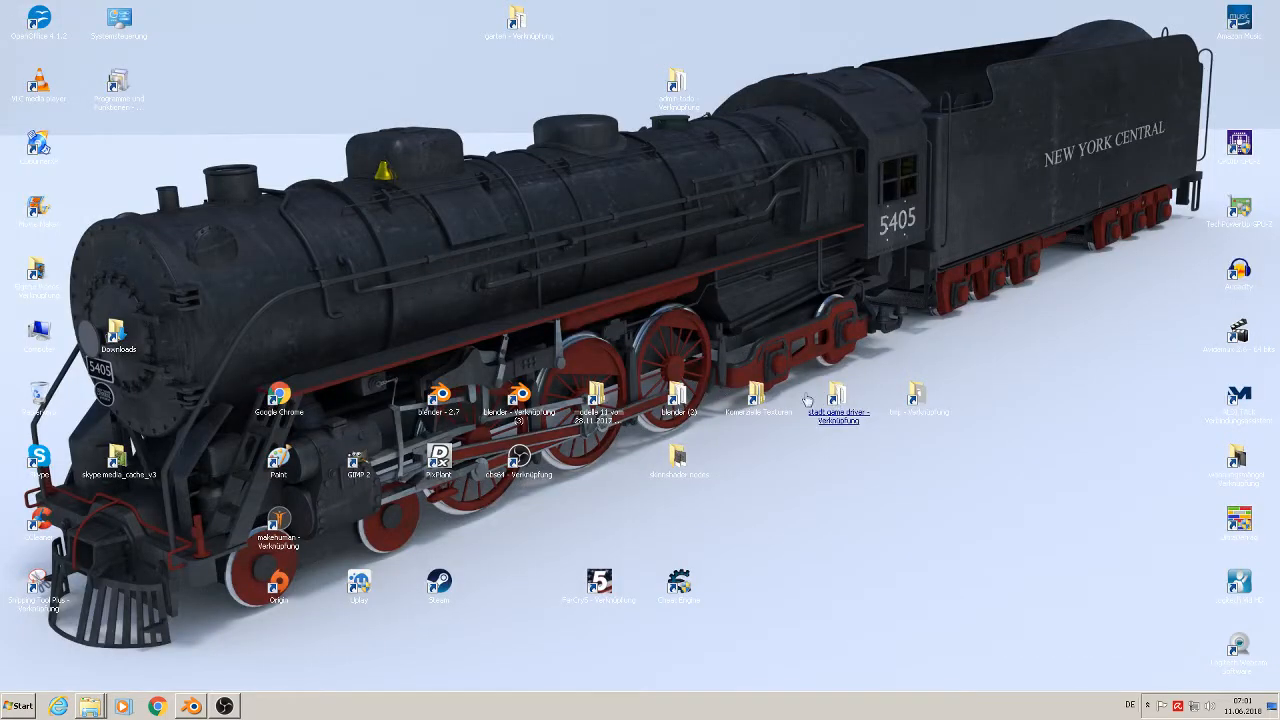
# - Open the rechteckige folder of rectangular brick textures inside Komerzielle Texturen > mauern
pyautogui.click(755, 396)
pyautogui.doubleClick(755, 397)
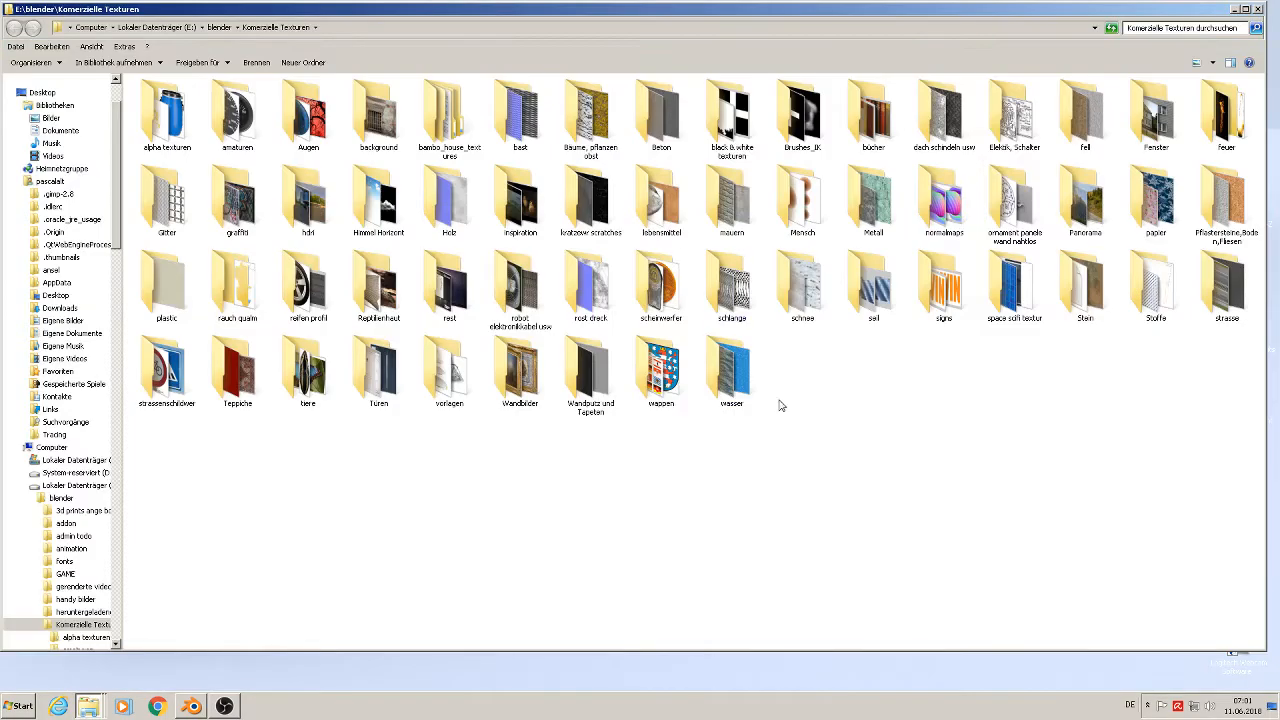
pyautogui.doubleClick(732, 222)
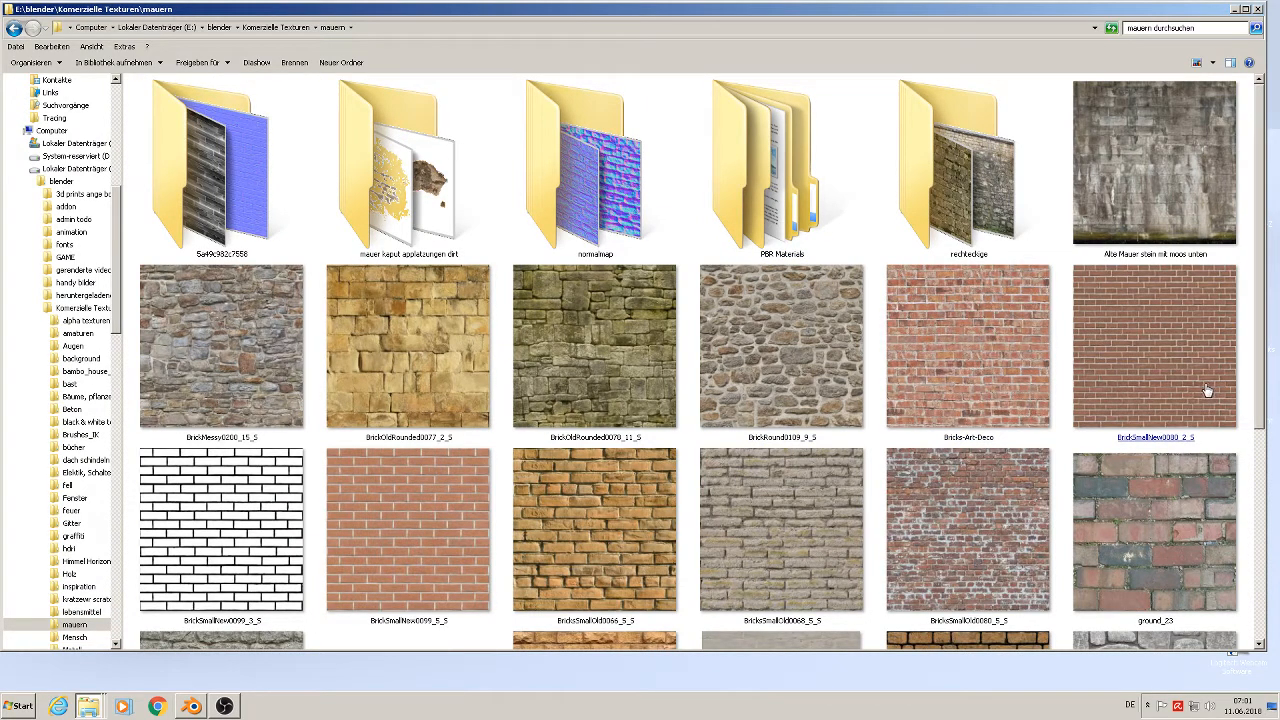
pyautogui.scroll(-3, 1205, 390)
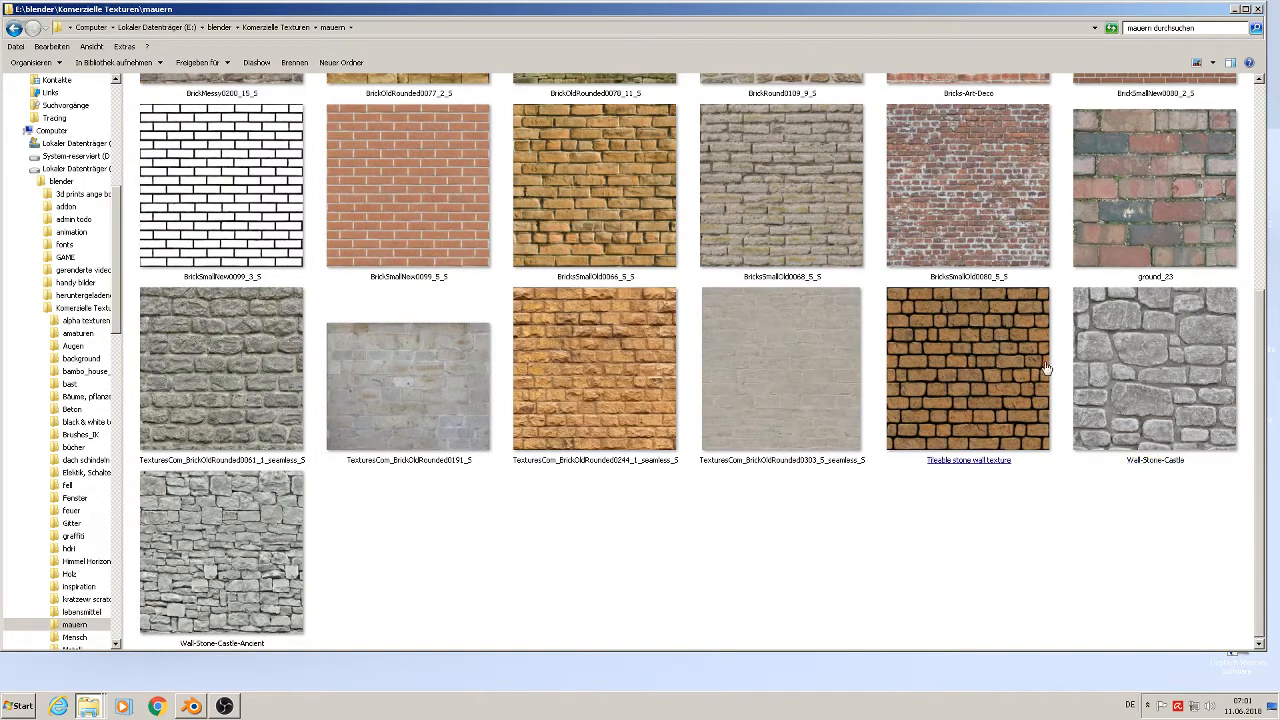
pyautogui.scroll(3, 978, 347)
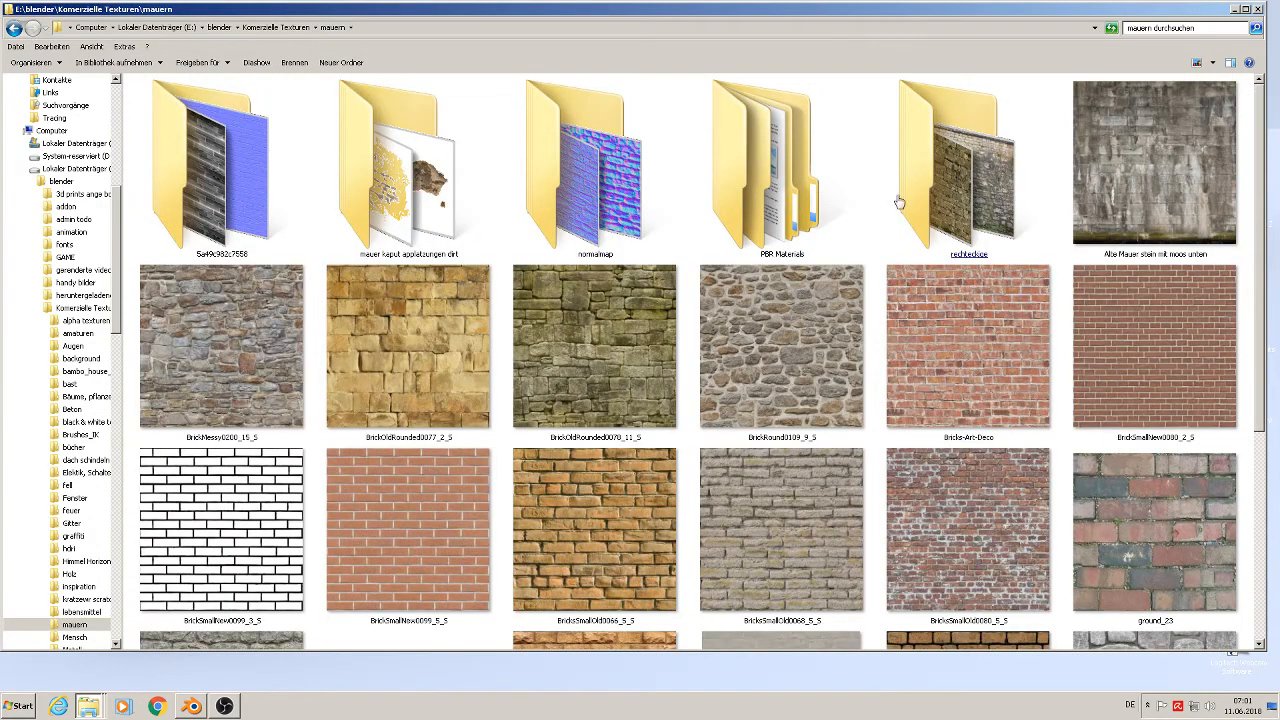
pyautogui.doubleClick(960, 205)
# - Browse the rectangular wall textures for a stone block pattern suited to the stair and arch
pyautogui.click(899, 288)
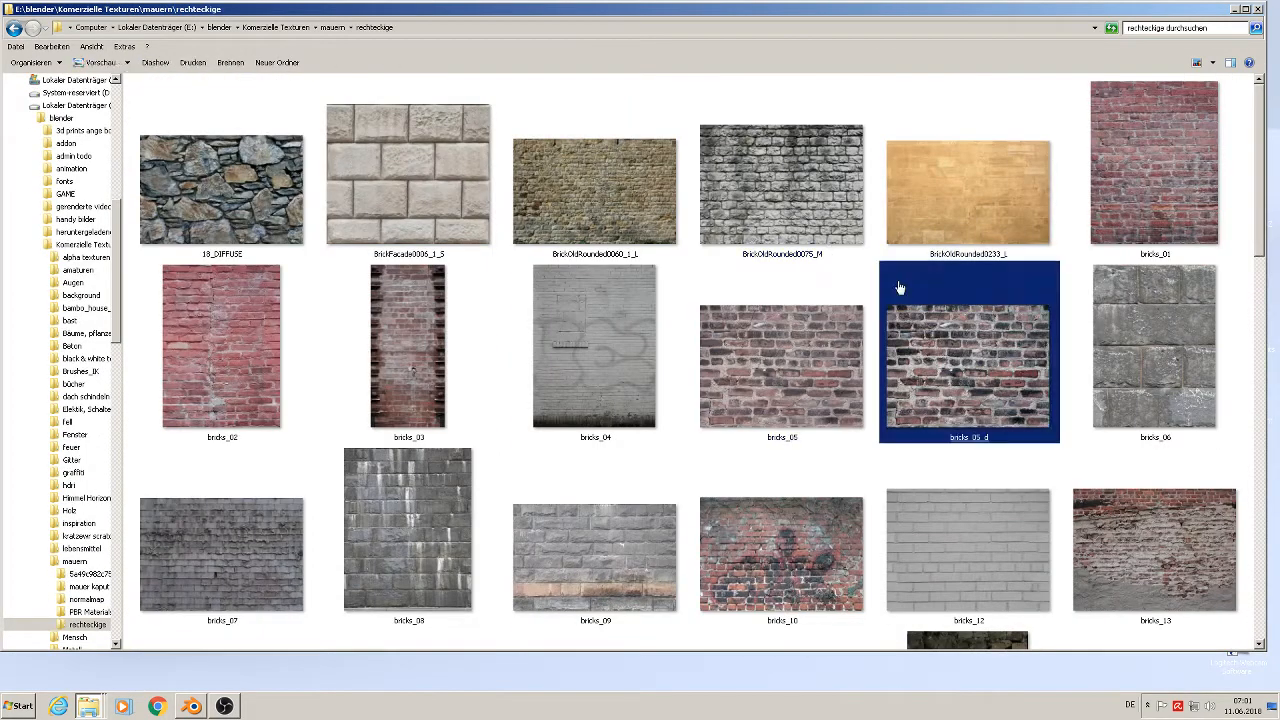
pyautogui.click(408, 195)
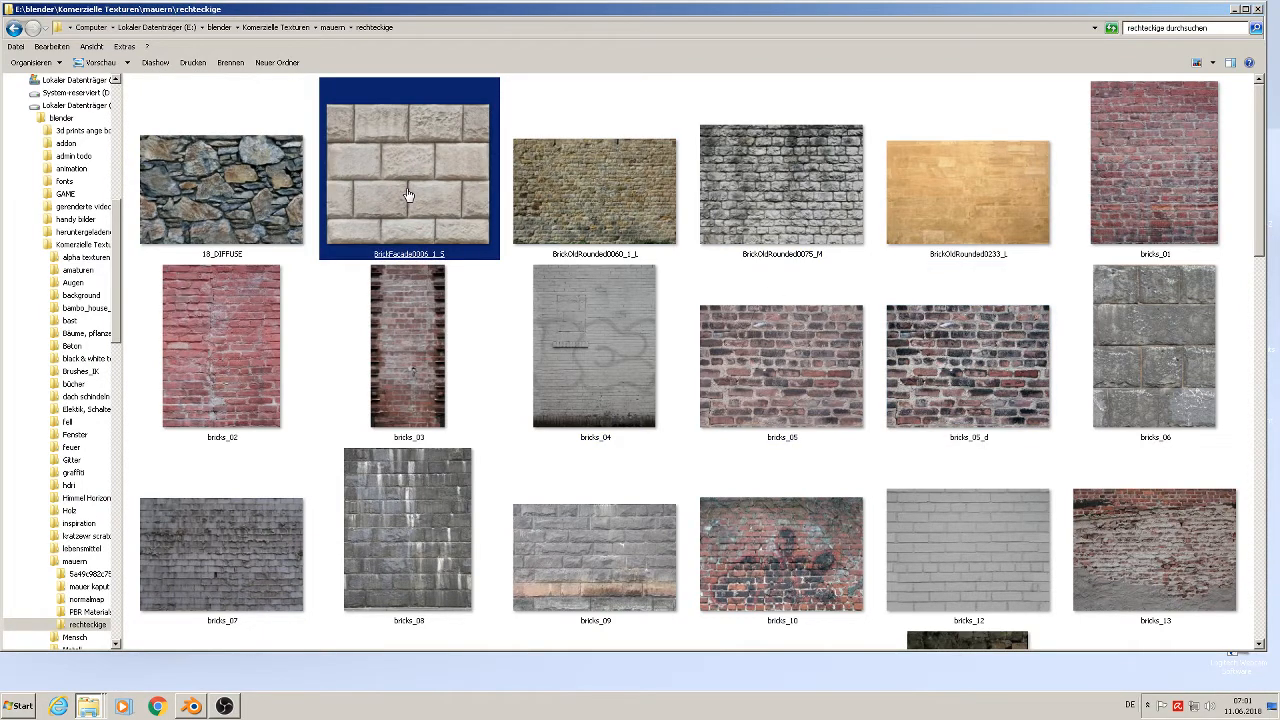
pyautogui.click(1163, 287)
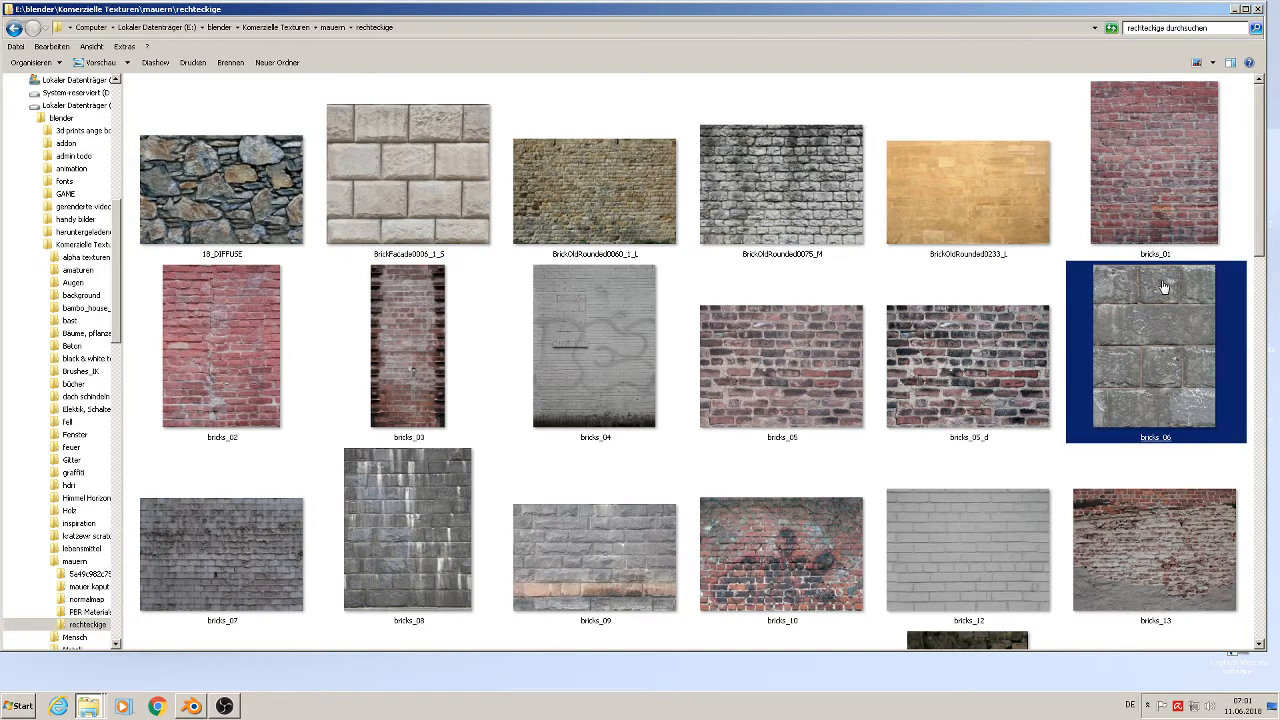
pyautogui.scroll(-5, 1222, 428)
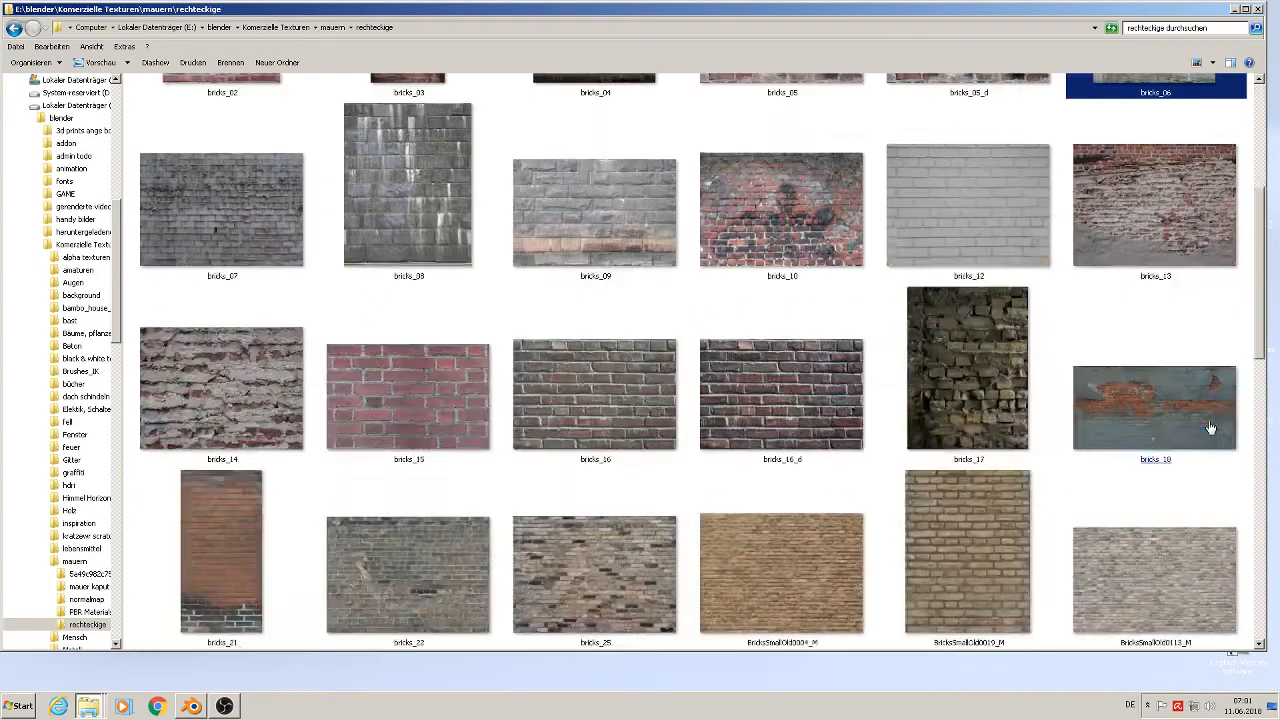
pyautogui.click(1210, 430)
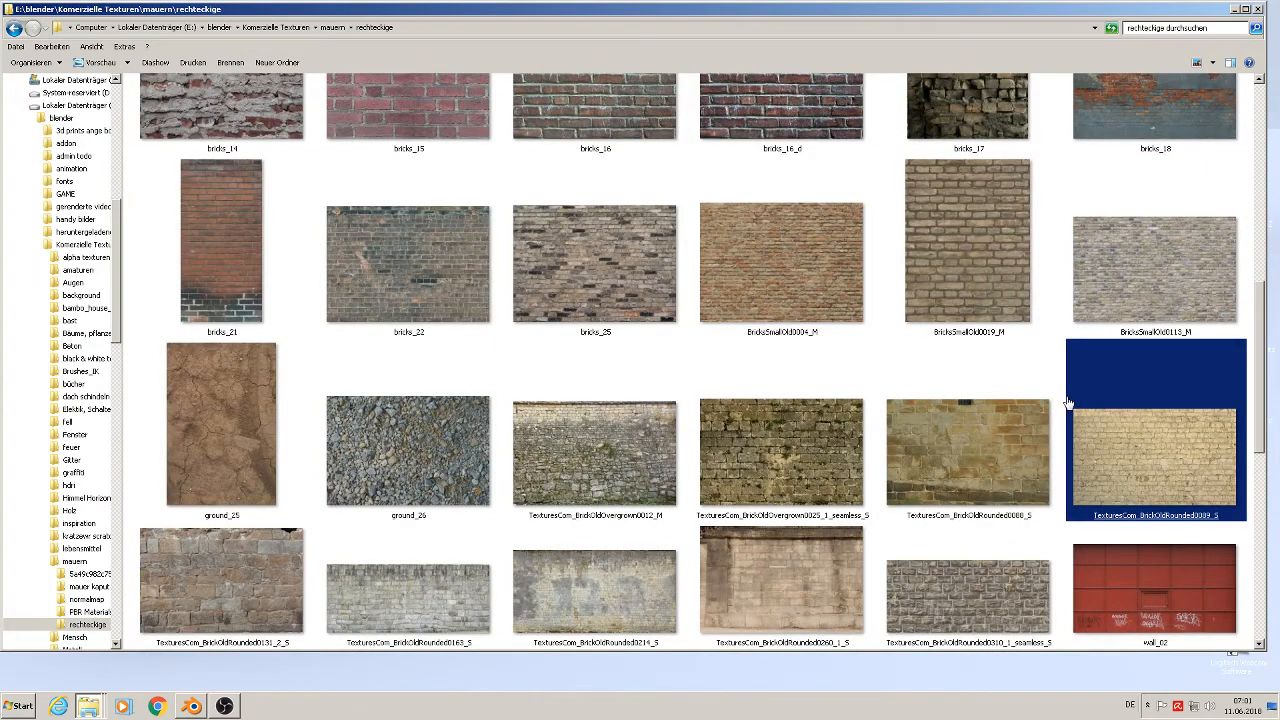
pyautogui.scroll(-4, 1068, 402)
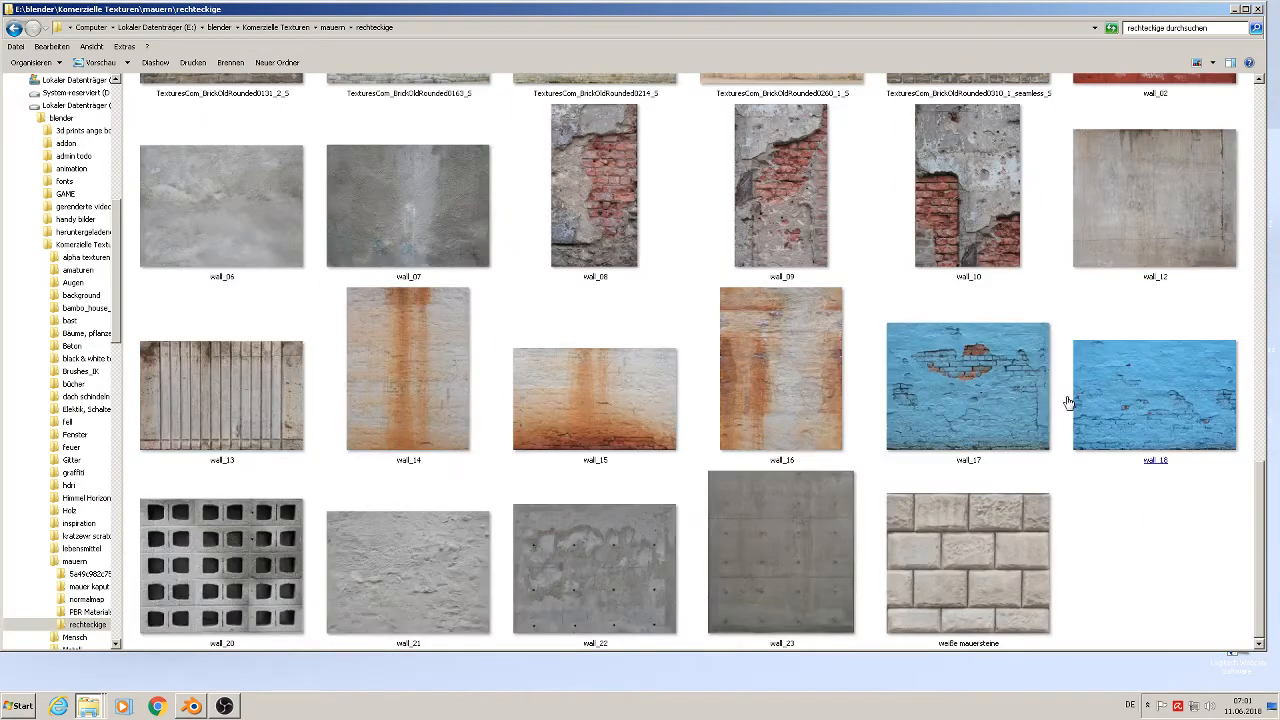
pyautogui.click(1003, 598)
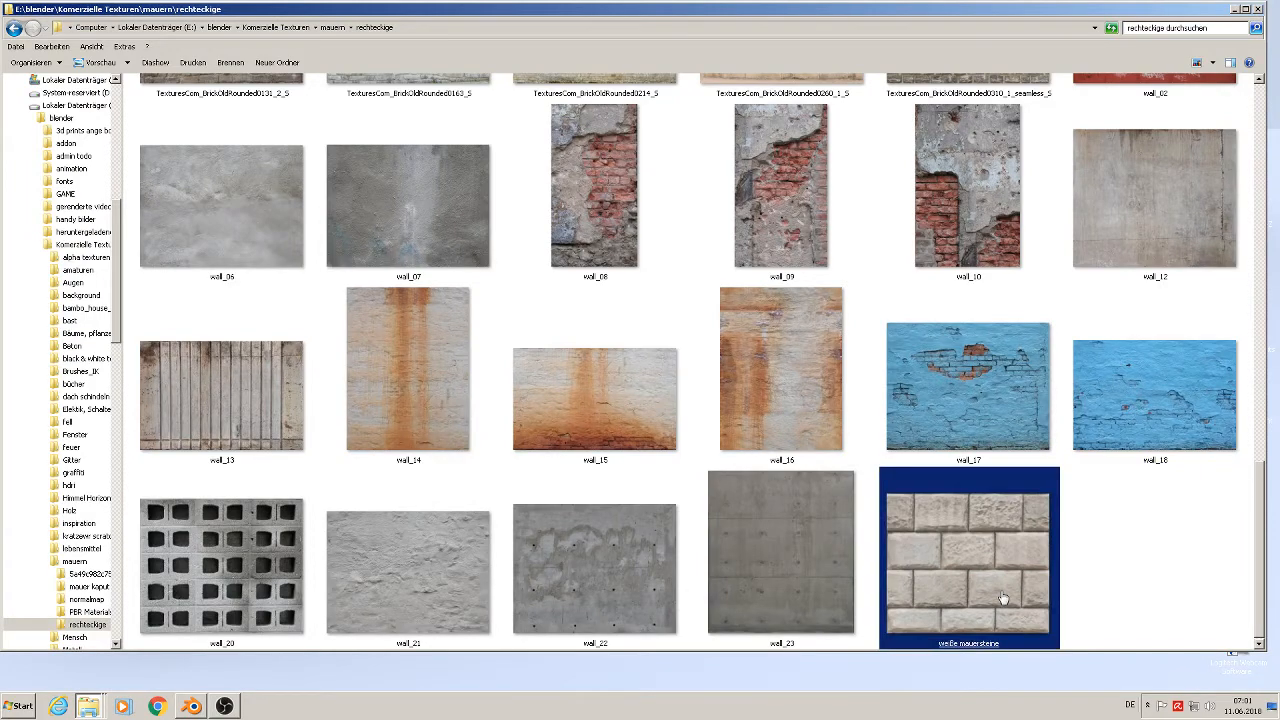
pyautogui.scroll(10, 1177, 563)
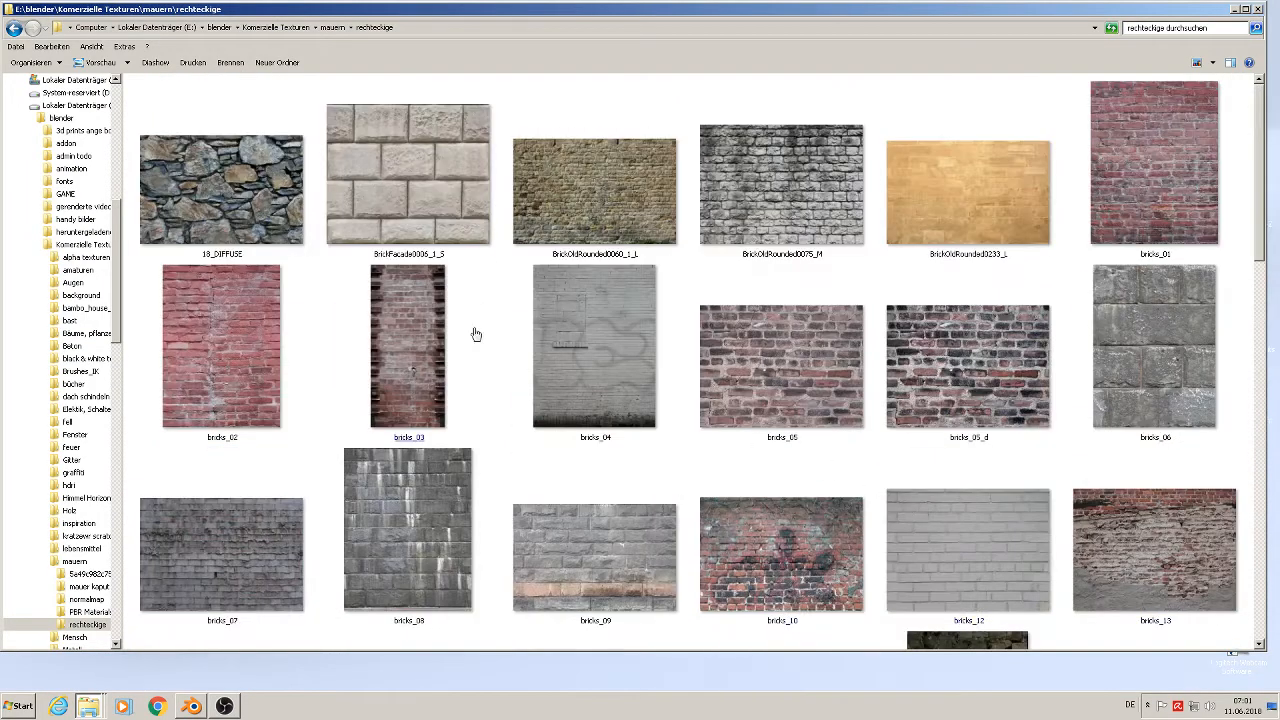
# - Copy the BrickFacade0006_1_S texture into the st. michelle project's textur folder
pyautogui.click(418, 168)
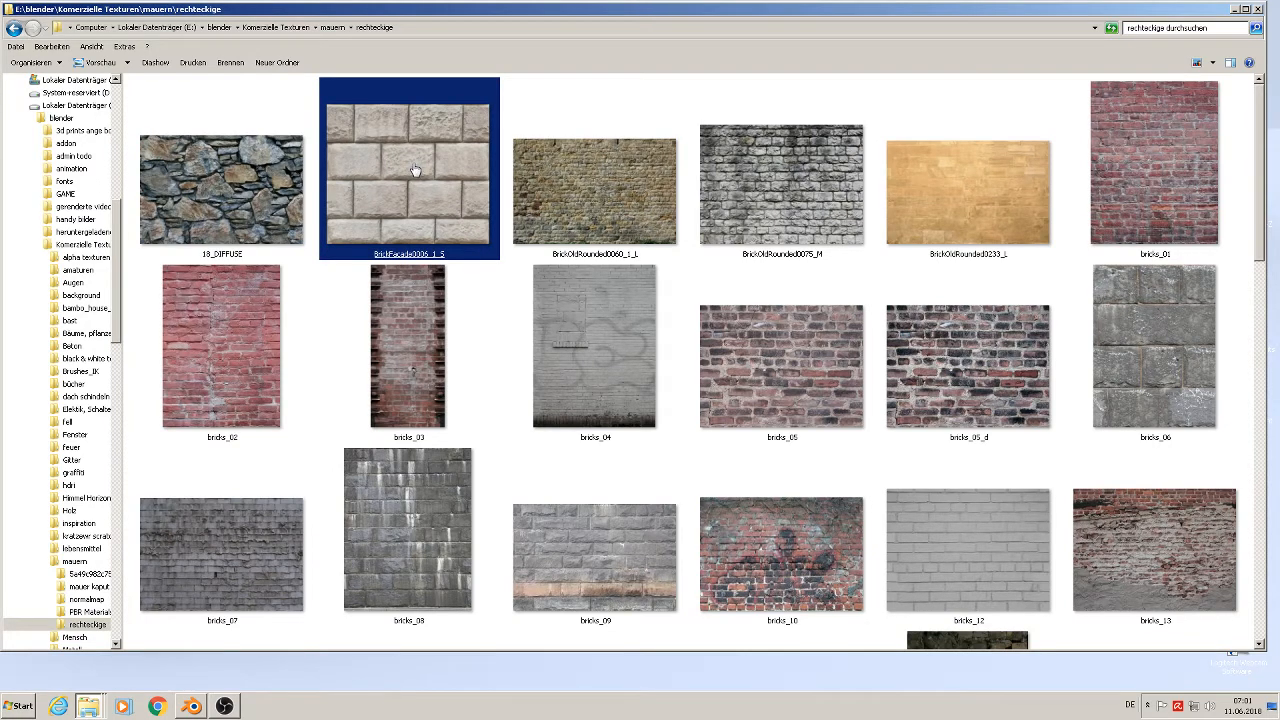
pyautogui.rightClick(414, 165)
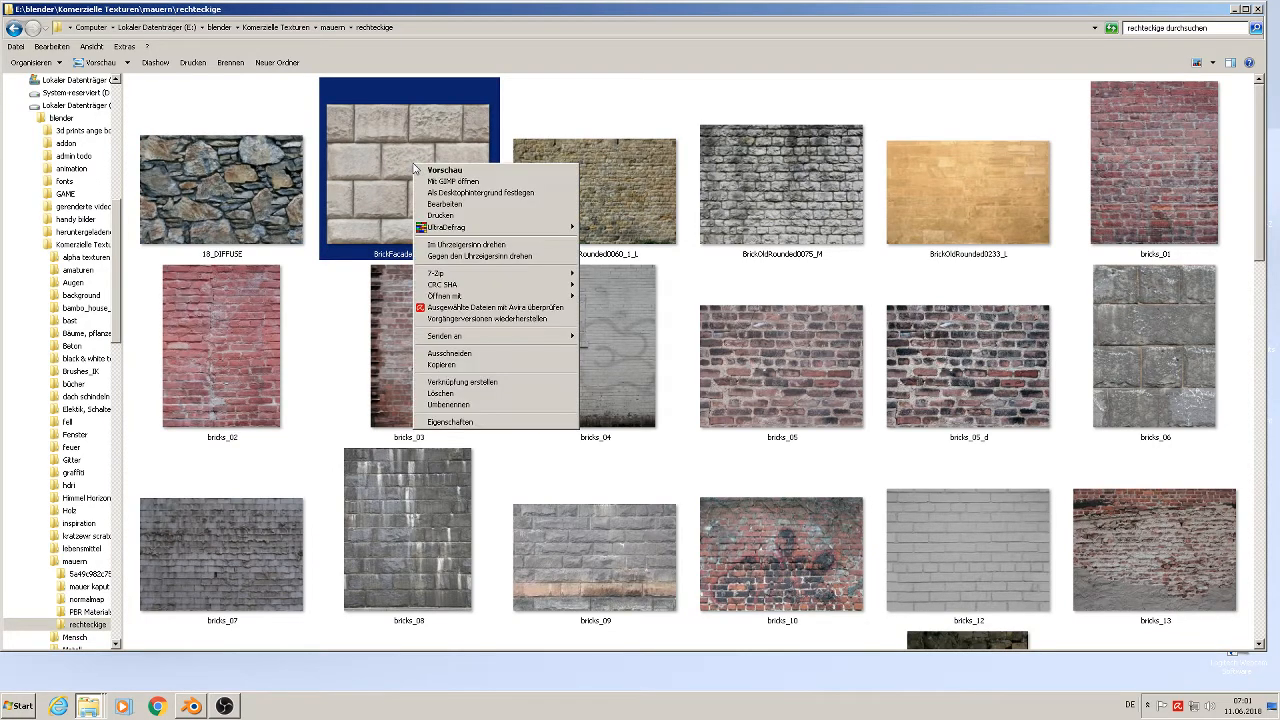
pyautogui.click(442, 365)
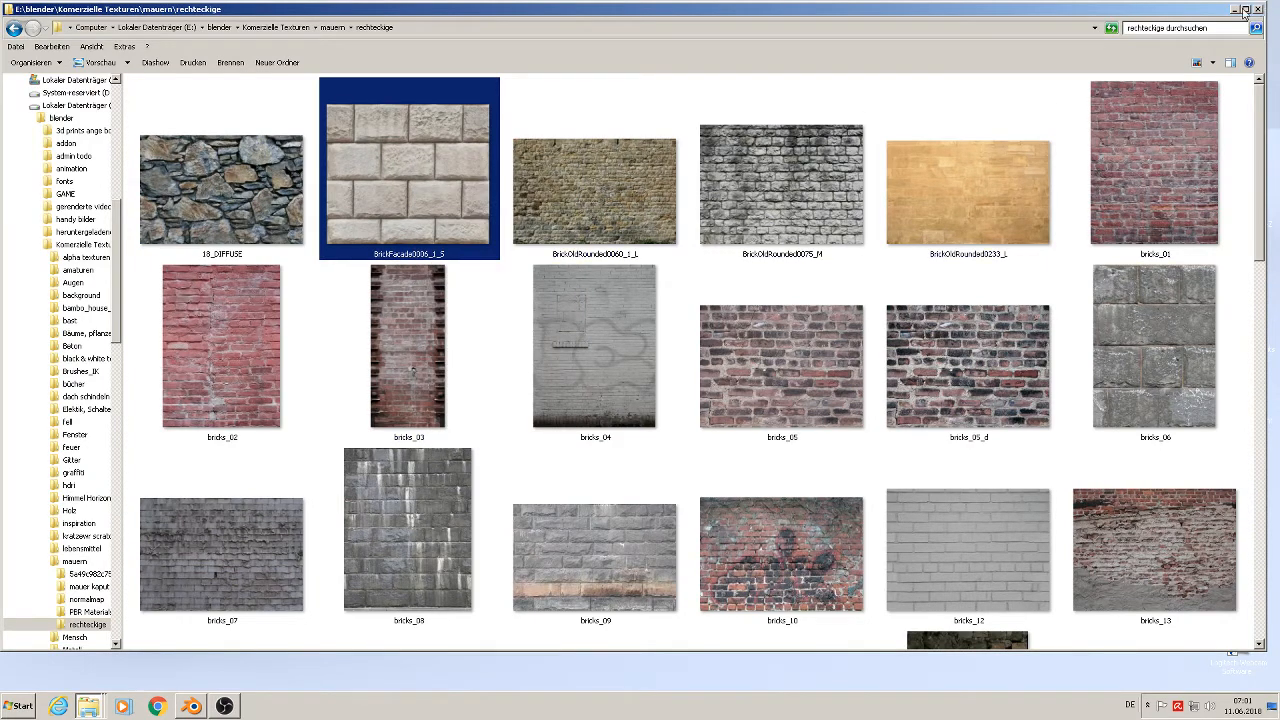
pyautogui.click(1237, 9)
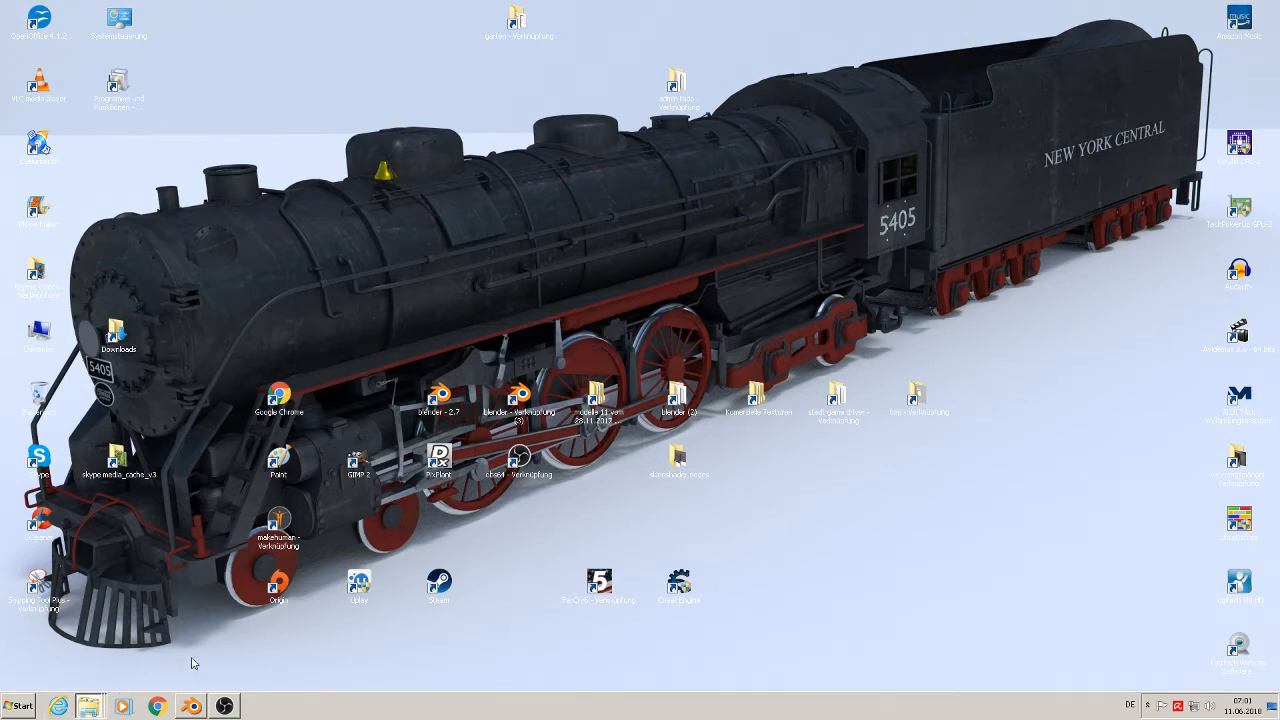
pyautogui.click(89, 706)
pyautogui.rightClick(1028, 444)
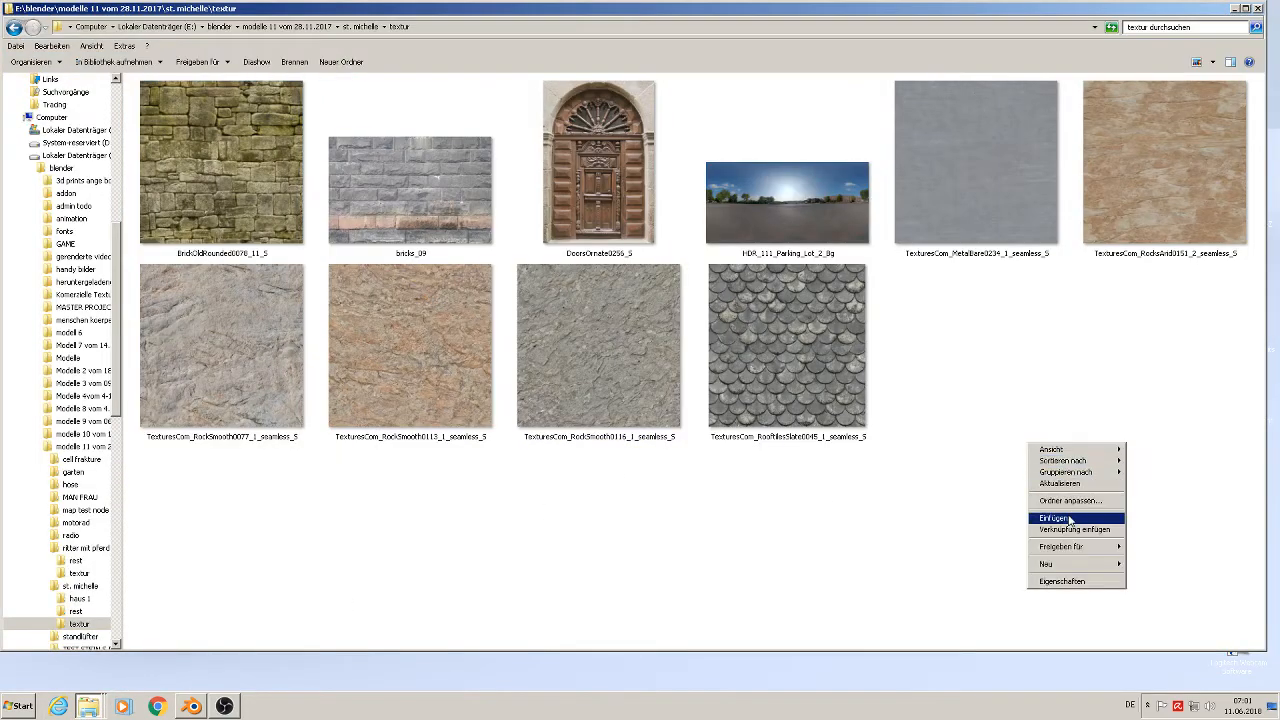
pyautogui.click(1068, 519)
pyautogui.click(806, 538)
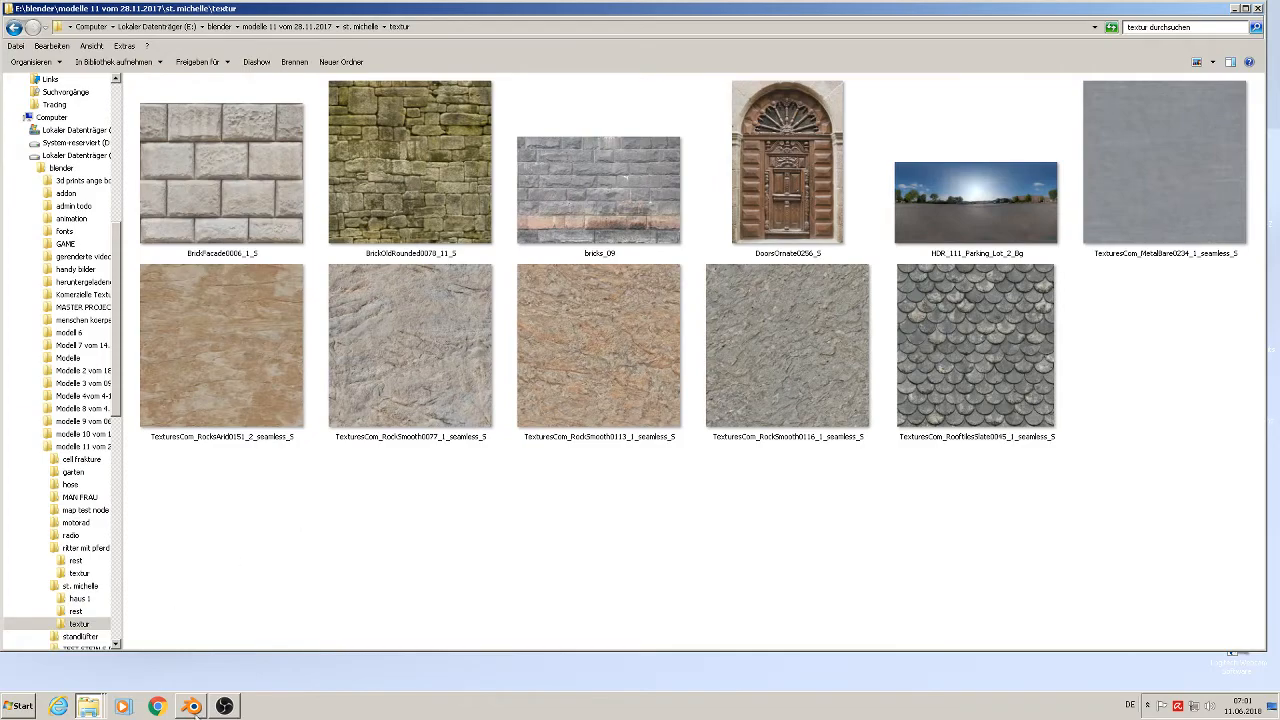
# - Switch to Blender and give the selected round door arch a new material named "round door stone"
pyautogui.click(191, 706)
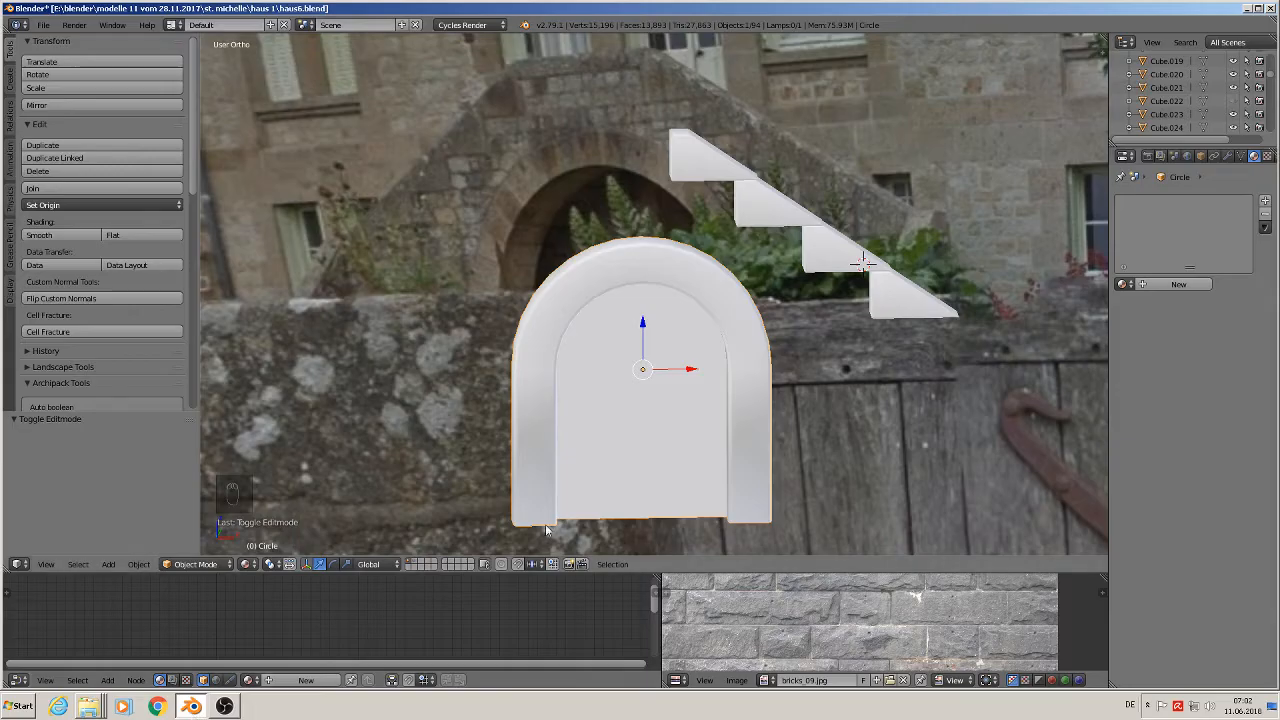
pyautogui.scroll(2, 996, 290)
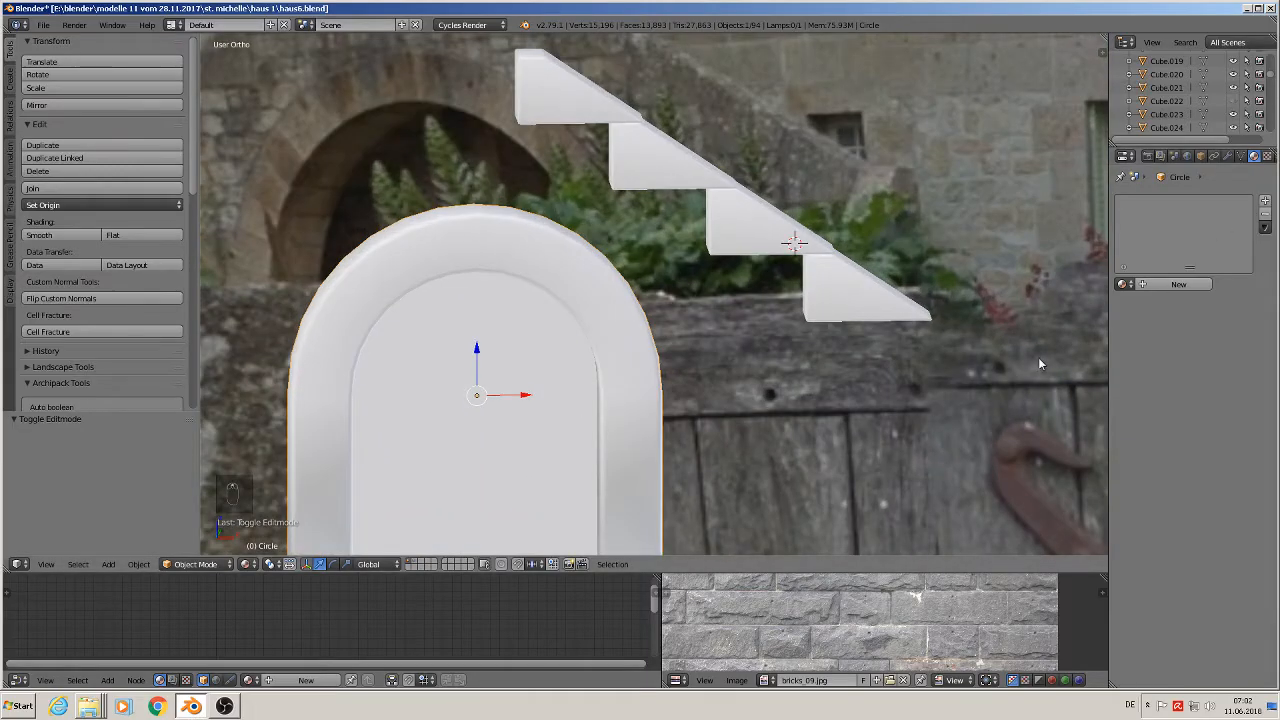
pyautogui.click(1265, 201)
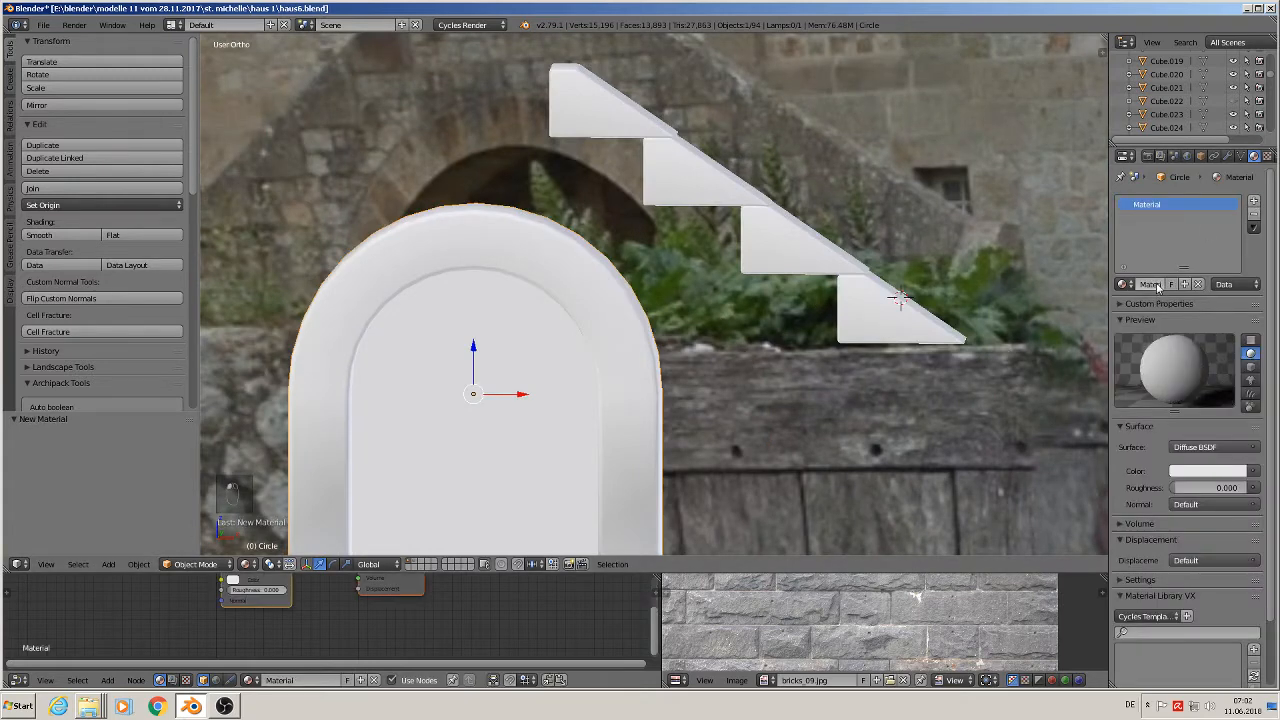
pyautogui.click(1147, 284)
pyautogui.write('mao')
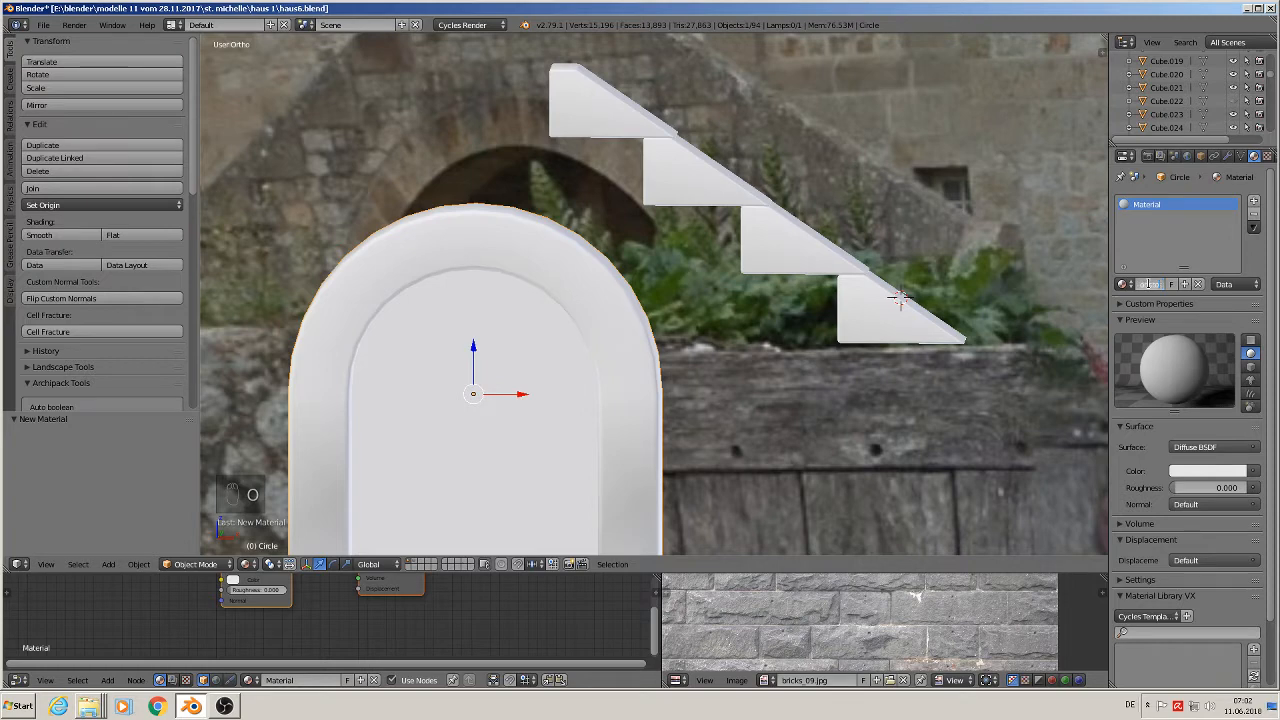
pyautogui.press('Return')
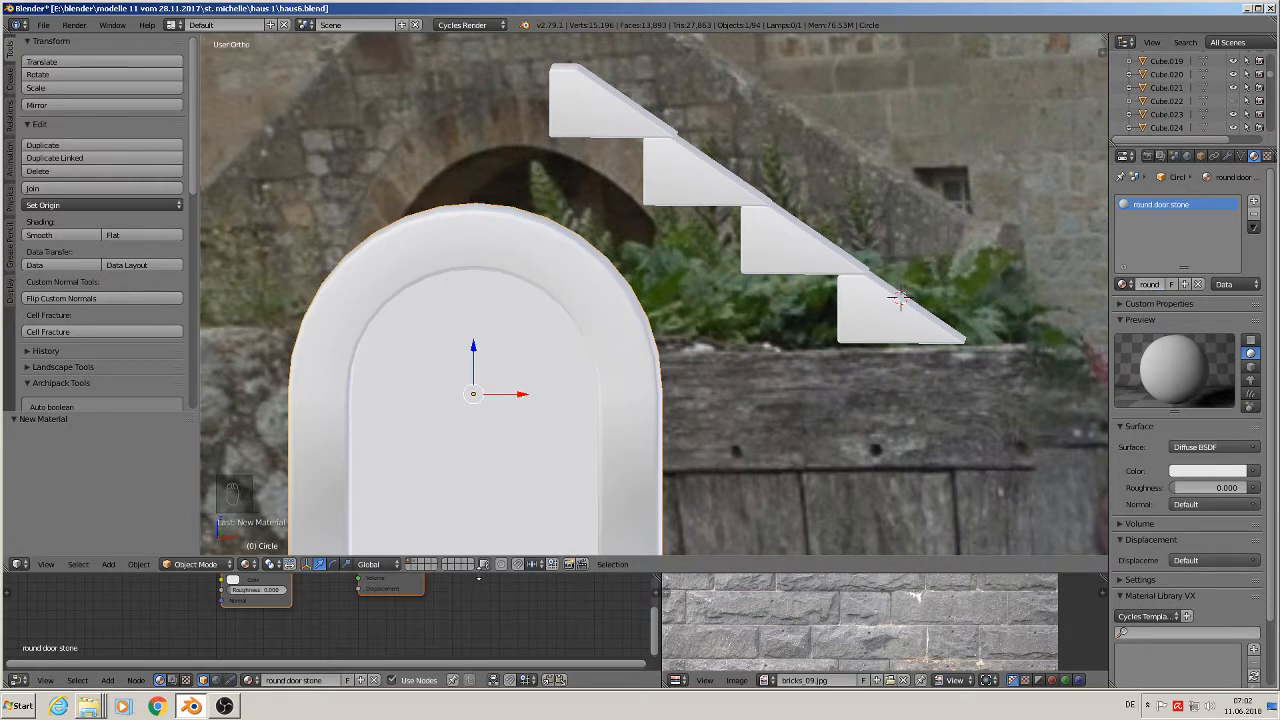
# - Enlarge the lower node and image editors and set the round door stone material's surface shader to Principled BSDF
pyautogui.moveTo(478, 572); pyautogui.dragTo(506, 370)
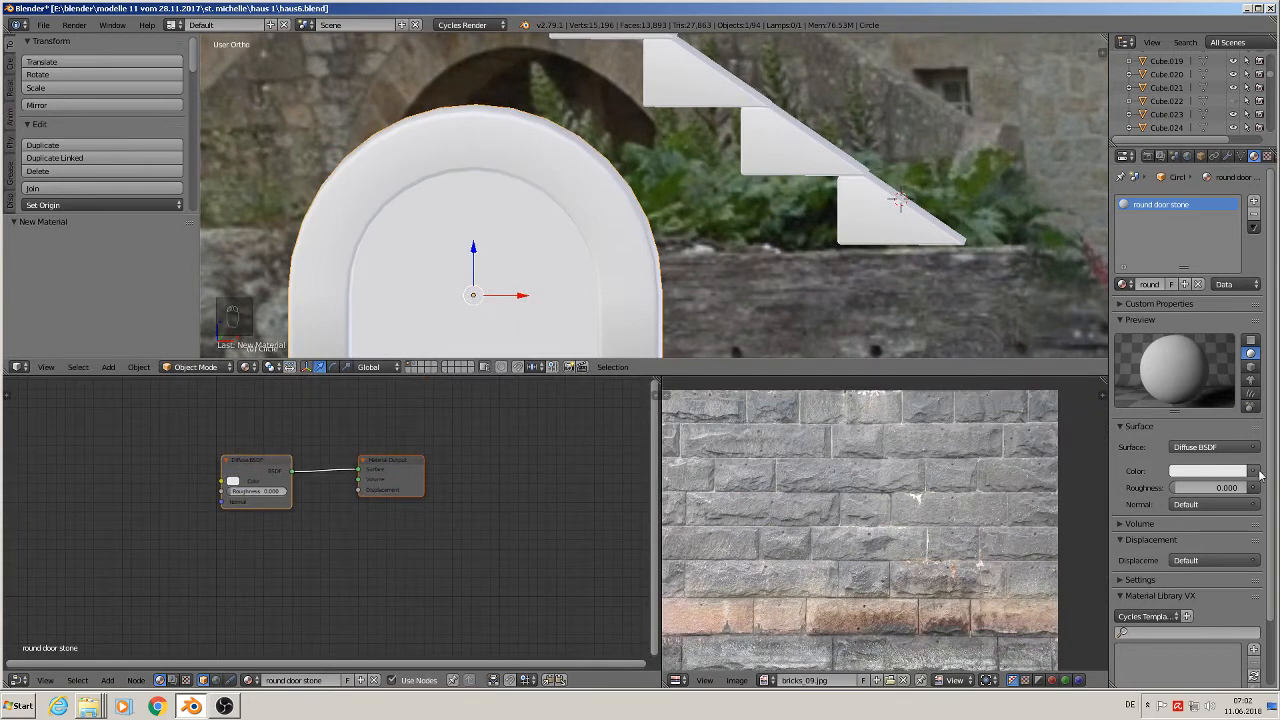
pyautogui.click(1254, 472)
pyautogui.click(1250, 448)
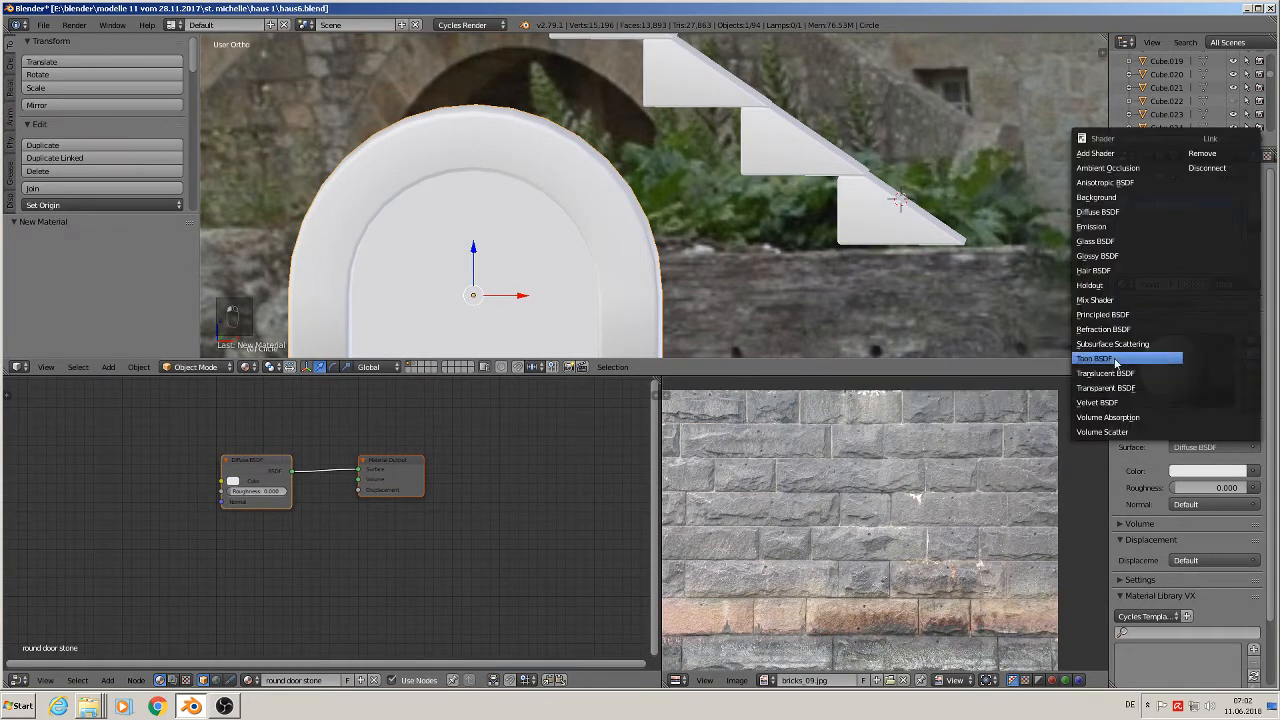
pyautogui.click(1122, 314)
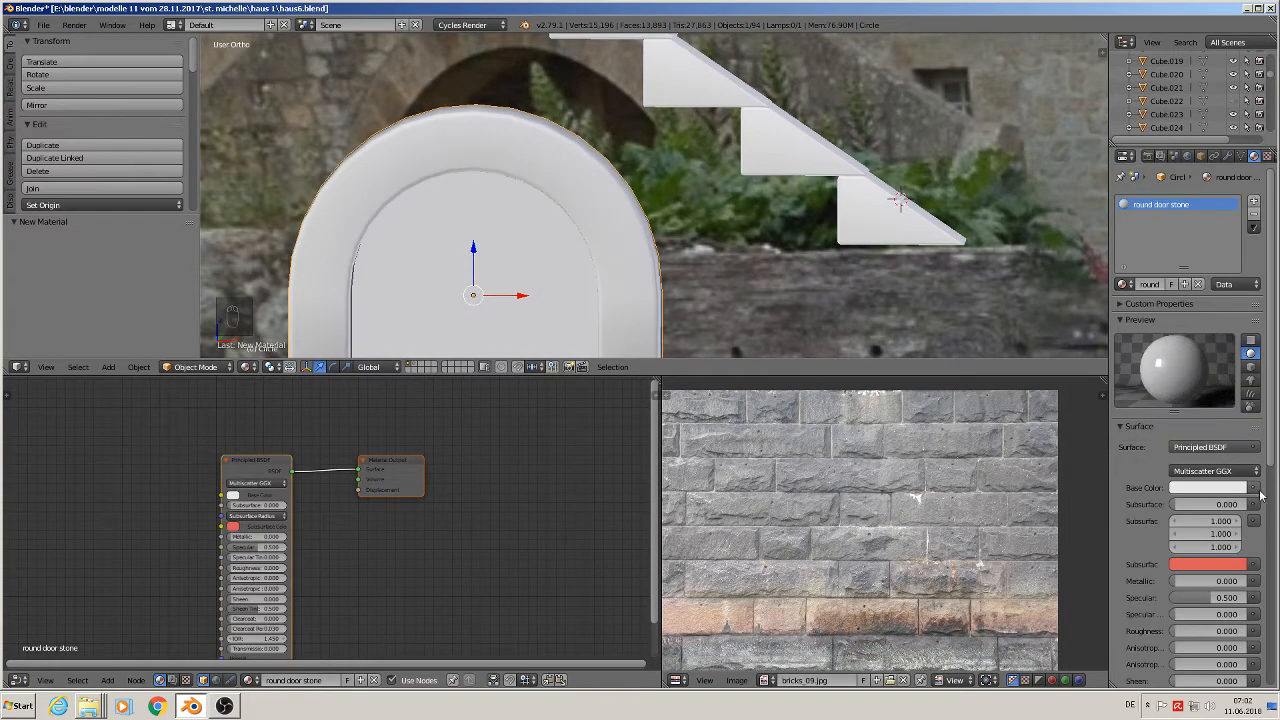
# - Use an Image Texture with BrickFacade0006_1_S.jpg from the textur folder as the stone material's base color
pyautogui.click(1254, 488)
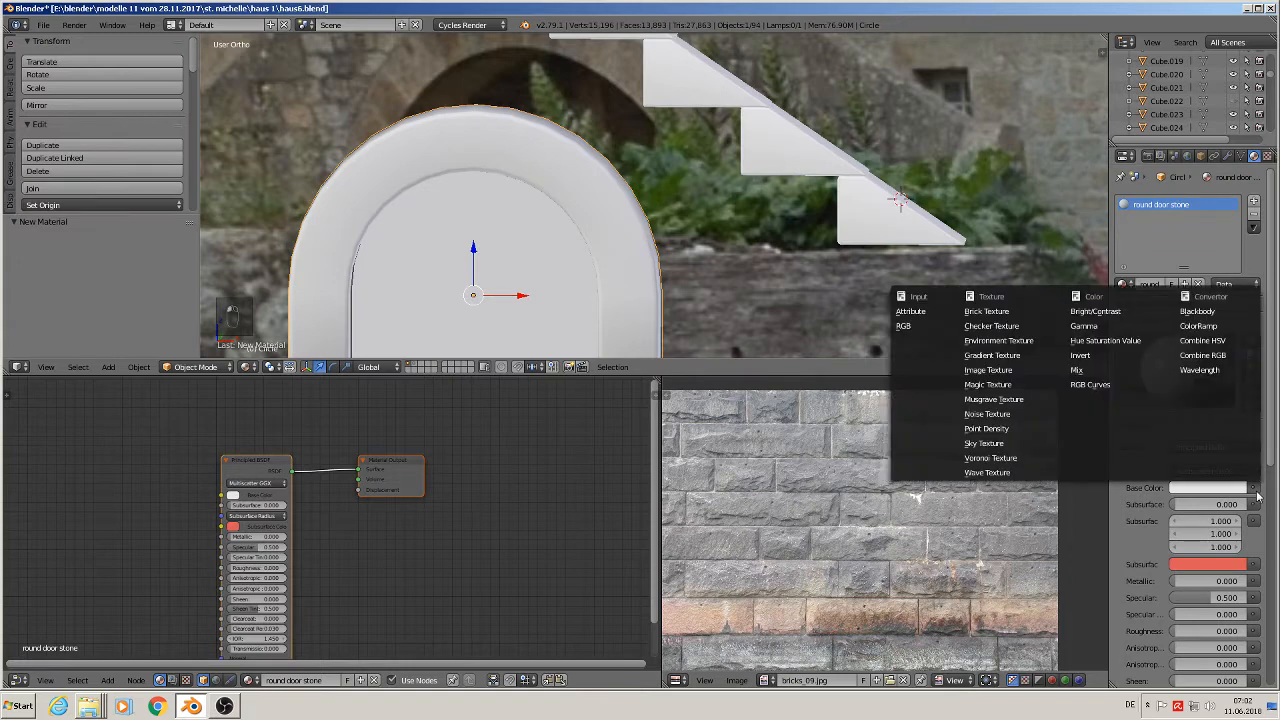
pyautogui.click(1000, 378)
pyautogui.click(1224, 504)
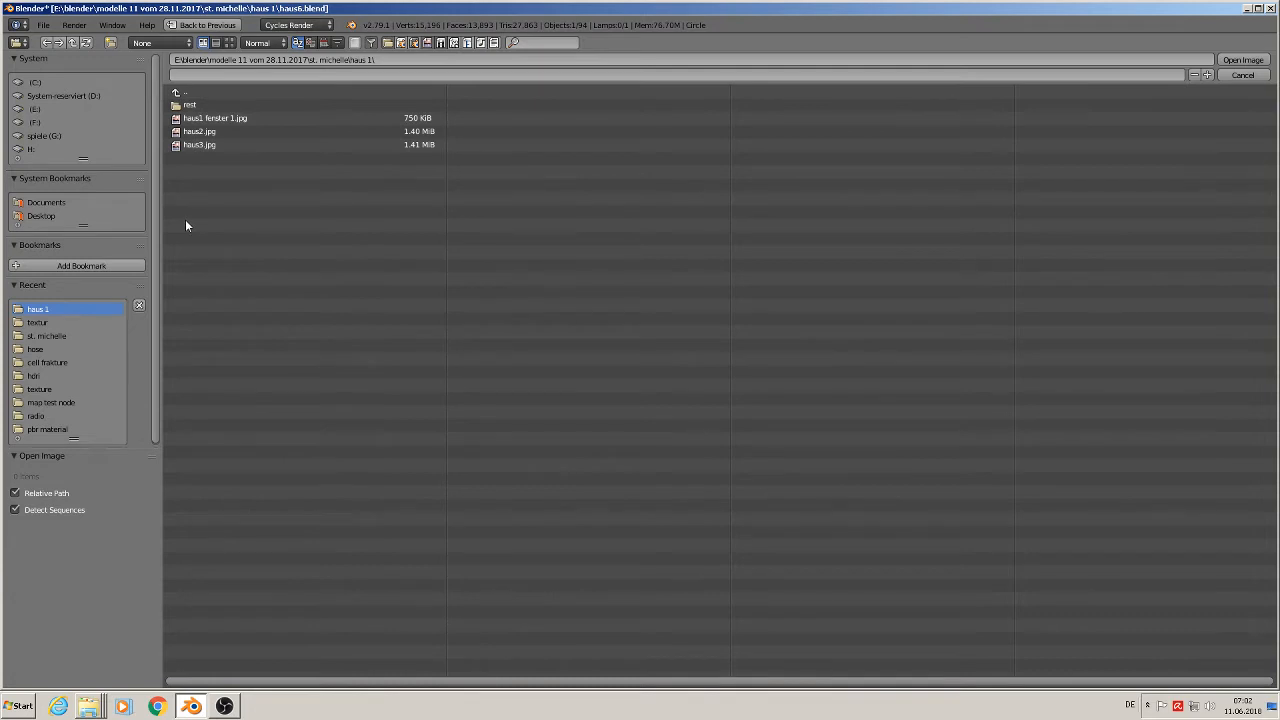
pyautogui.click(186, 92)
pyautogui.click(205, 131)
pyautogui.click(229, 42)
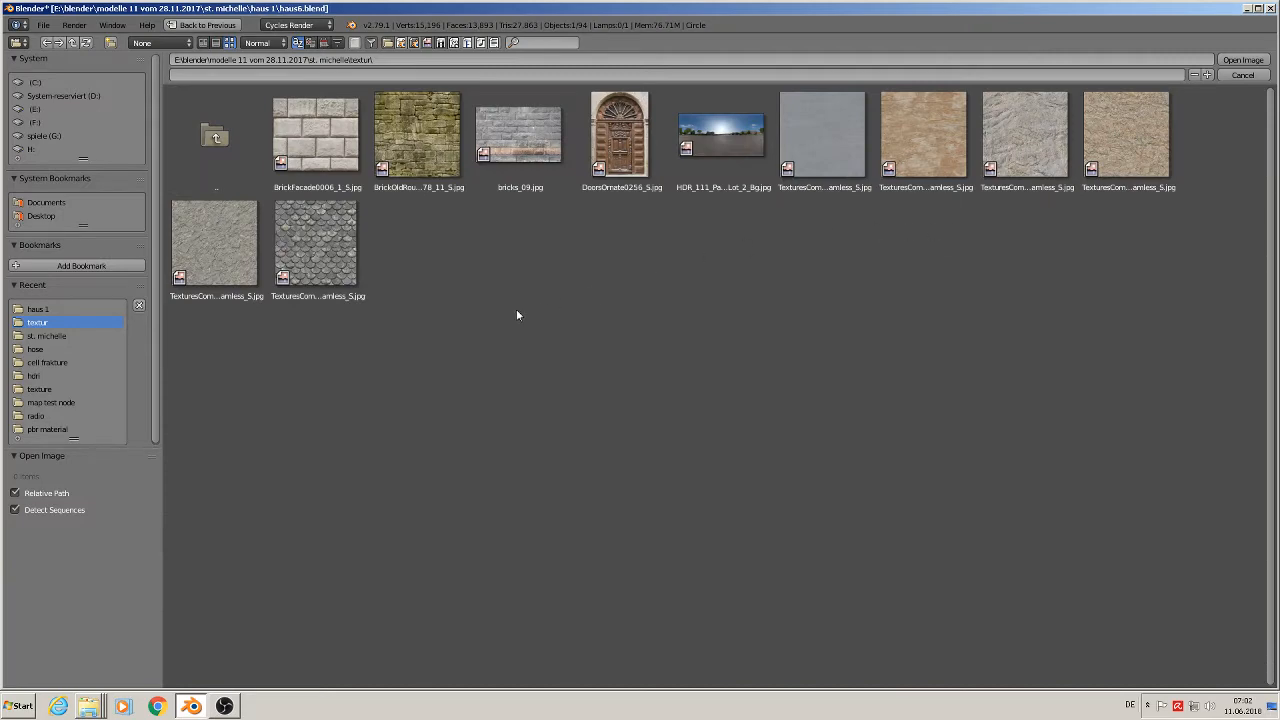
pyautogui.doubleClick(321, 131)
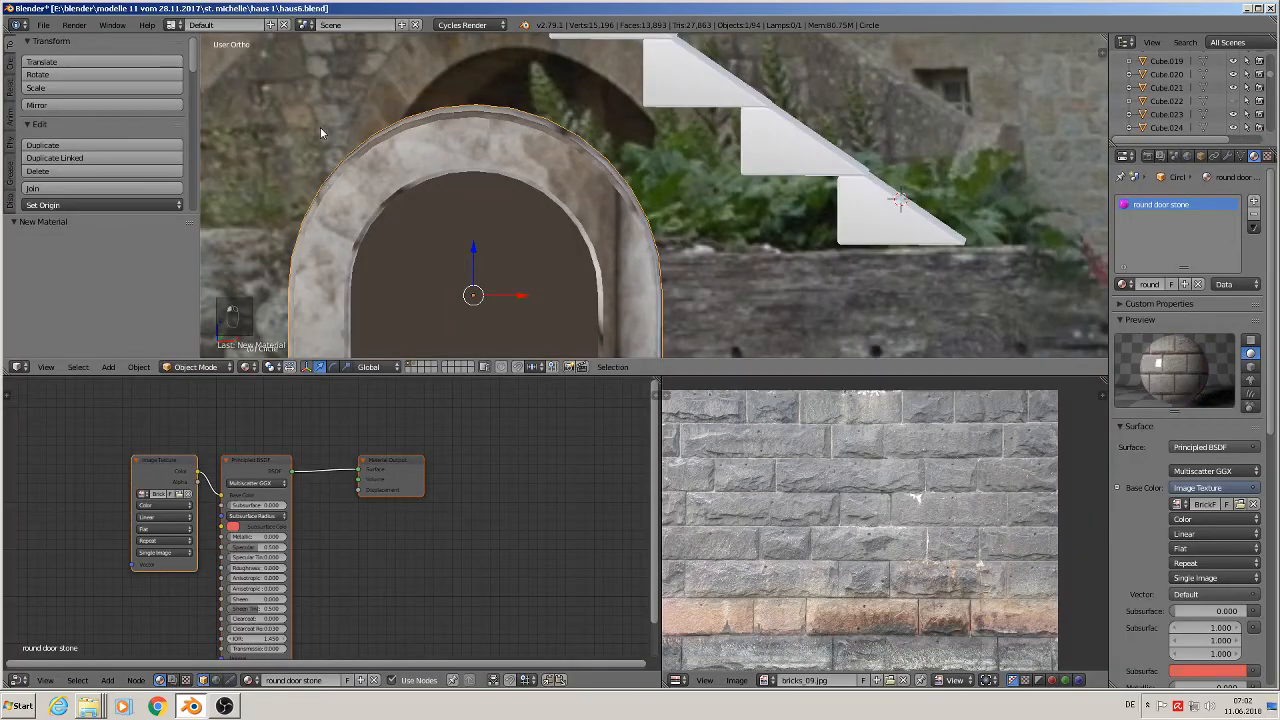
# - Add a second material slot to the arch object with a new material named "door"
pyautogui.scroll(-3, 605, 255)
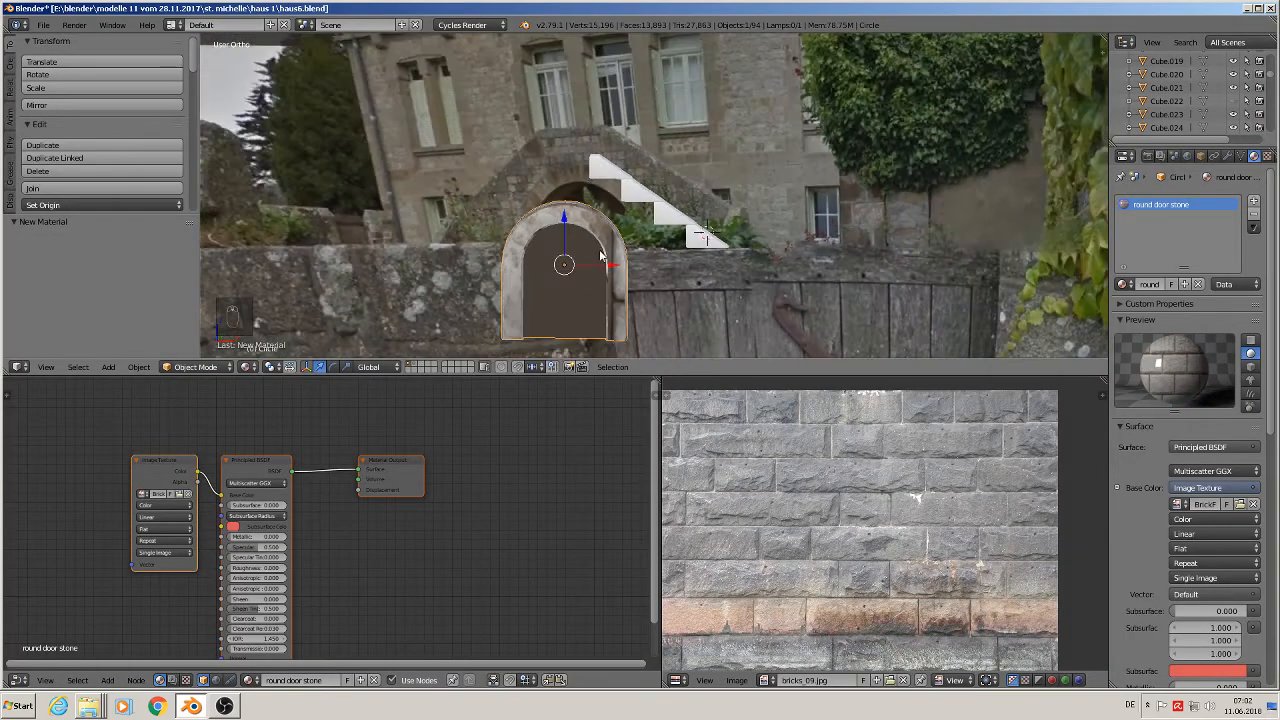
pyautogui.scroll(1, 600, 262)
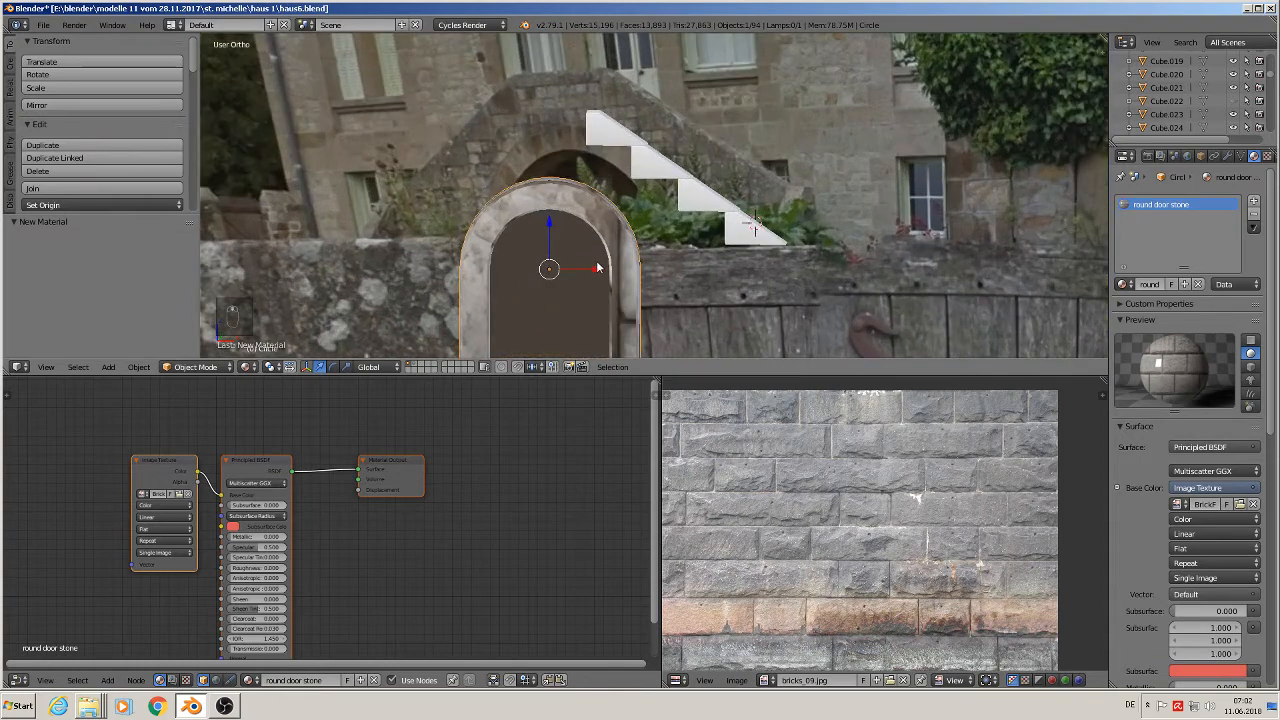
pyautogui.click(1256, 204)
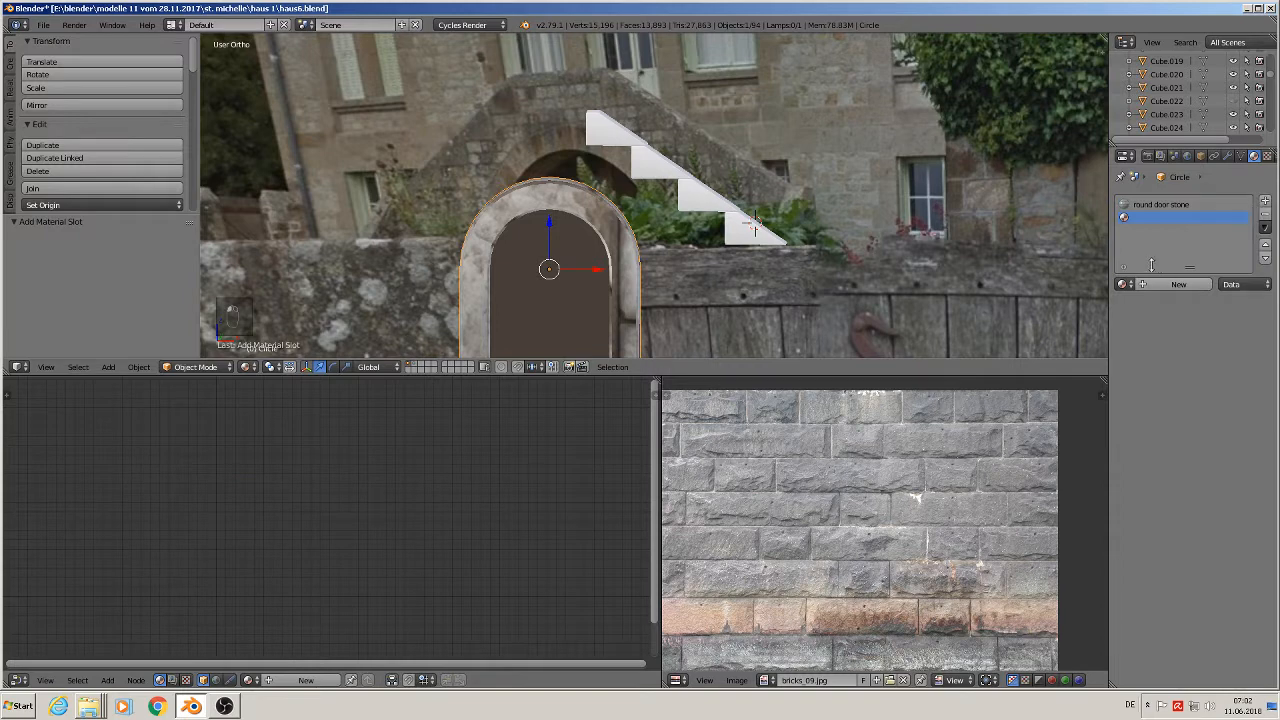
pyautogui.click(1178, 284)
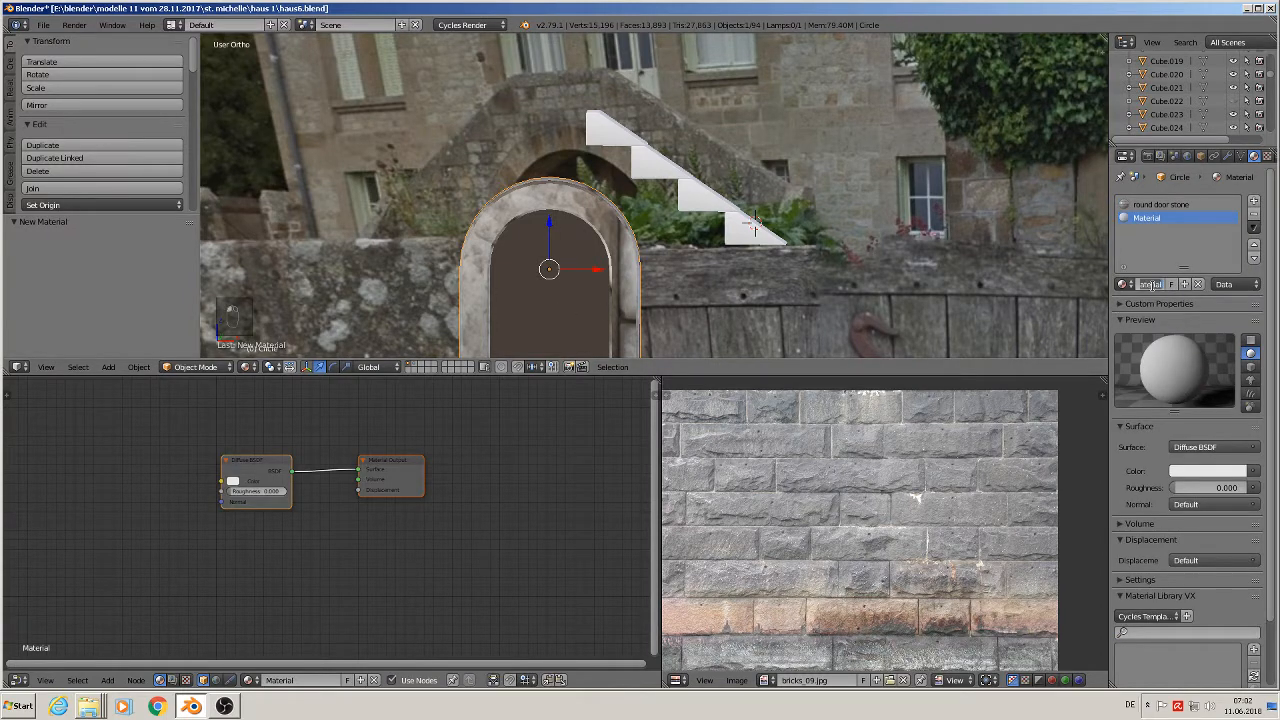
pyautogui.doubleClick(1152, 285)
pyautogui.write('door')
pyautogui.press('Return')
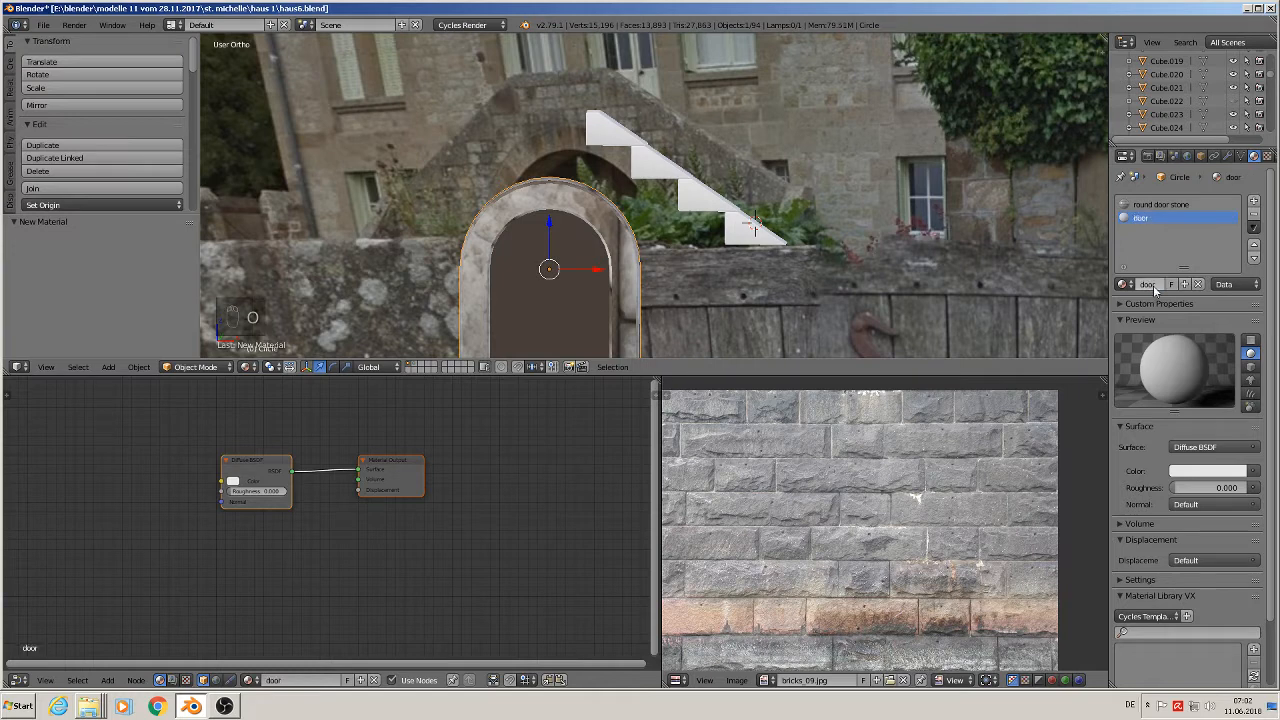
# - Set the door material's surface to Principled BSDF with an Image Texture as its base color
pyautogui.click(1195, 447)
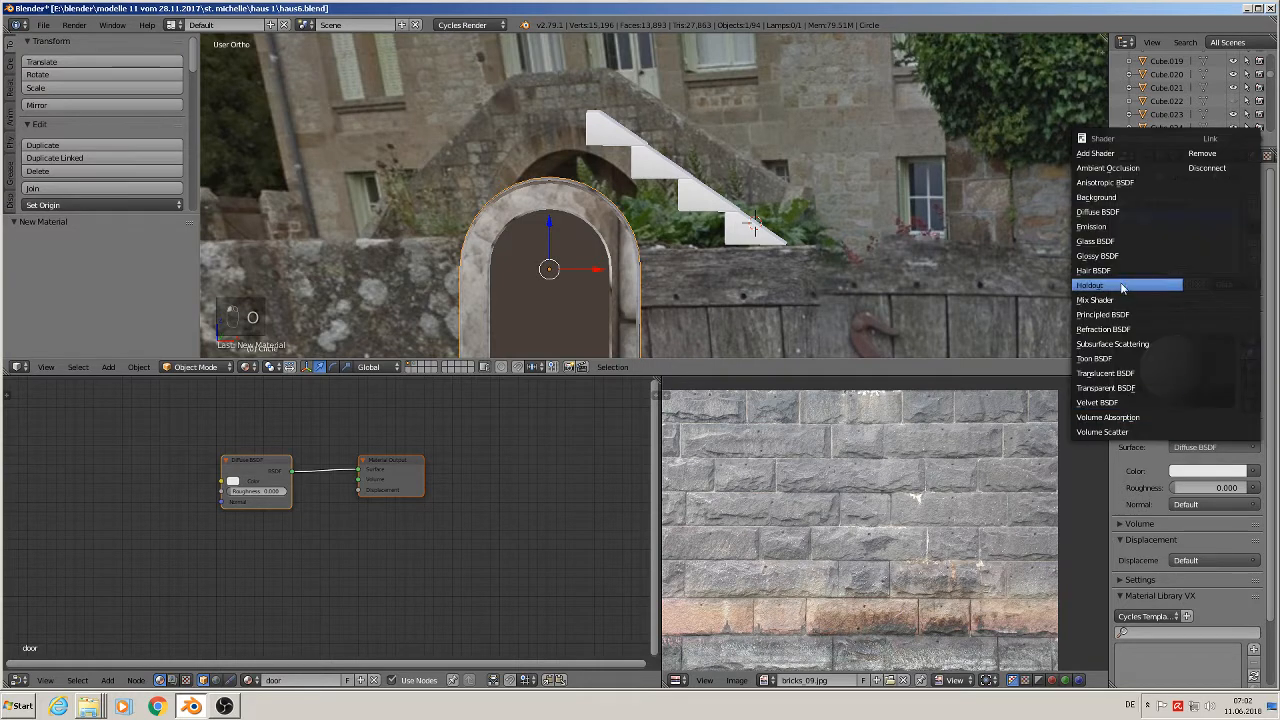
pyautogui.click(1103, 315)
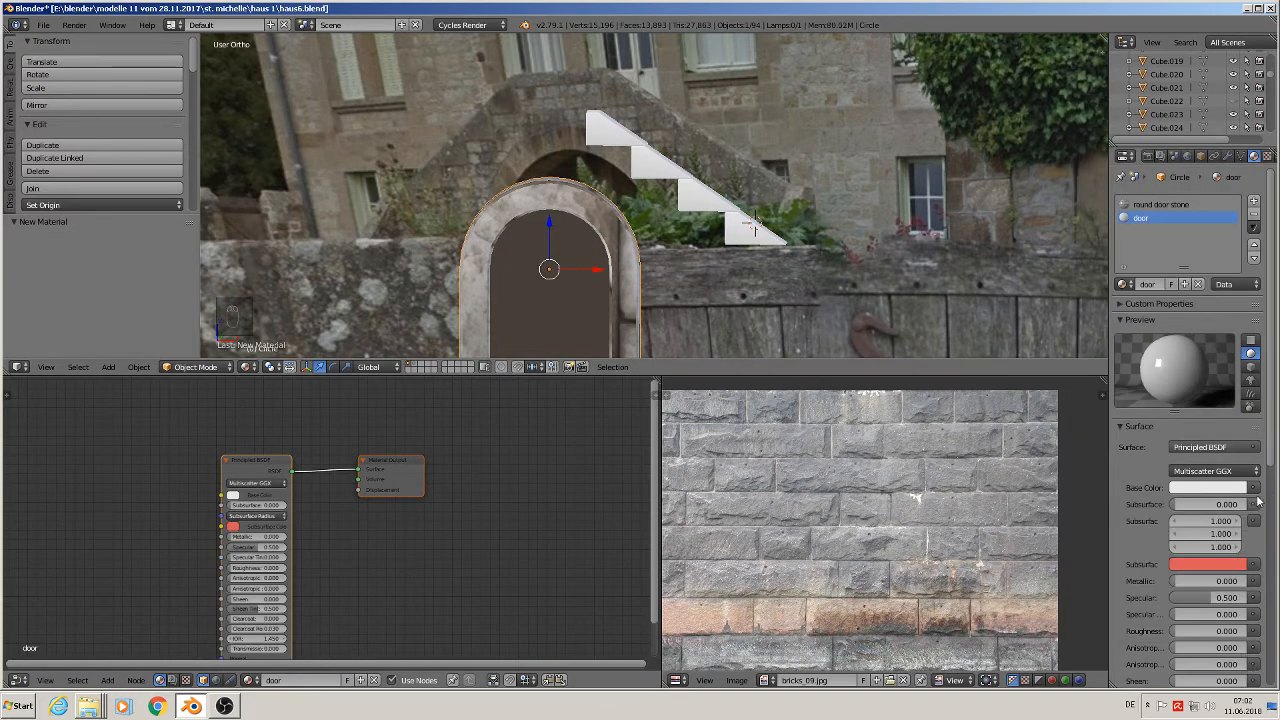
pyautogui.click(1253, 488)
pyautogui.click(988, 370)
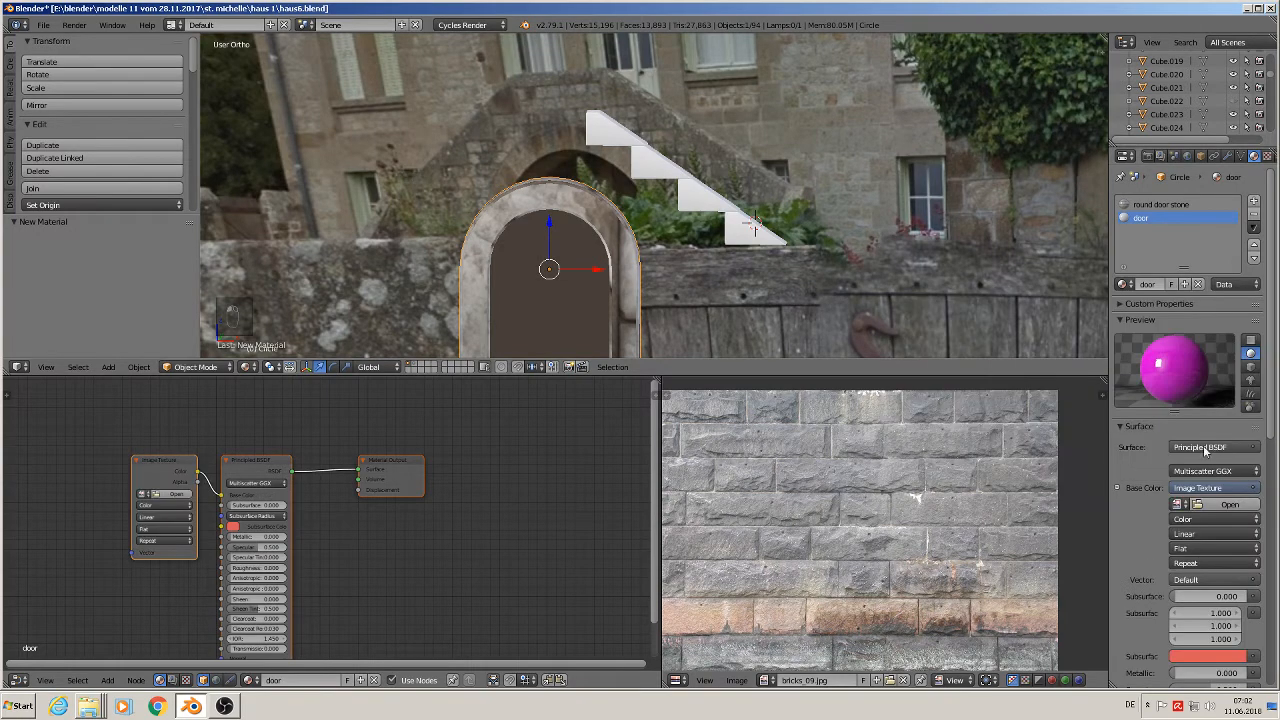
# - Load DoorsOrnate0256_S.jpg from the st. michelle textur folder into the door material's image texture
pyautogui.click(1216, 507)
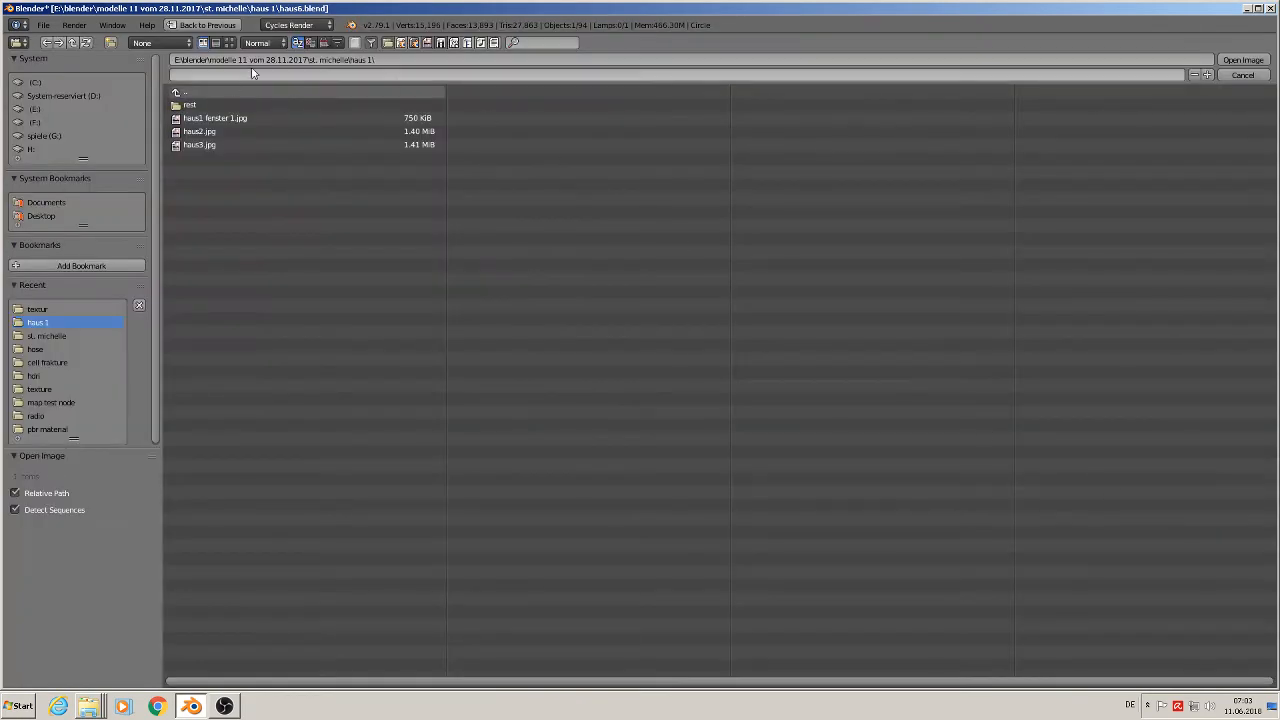
pyautogui.click(186, 90)
pyautogui.click(206, 131)
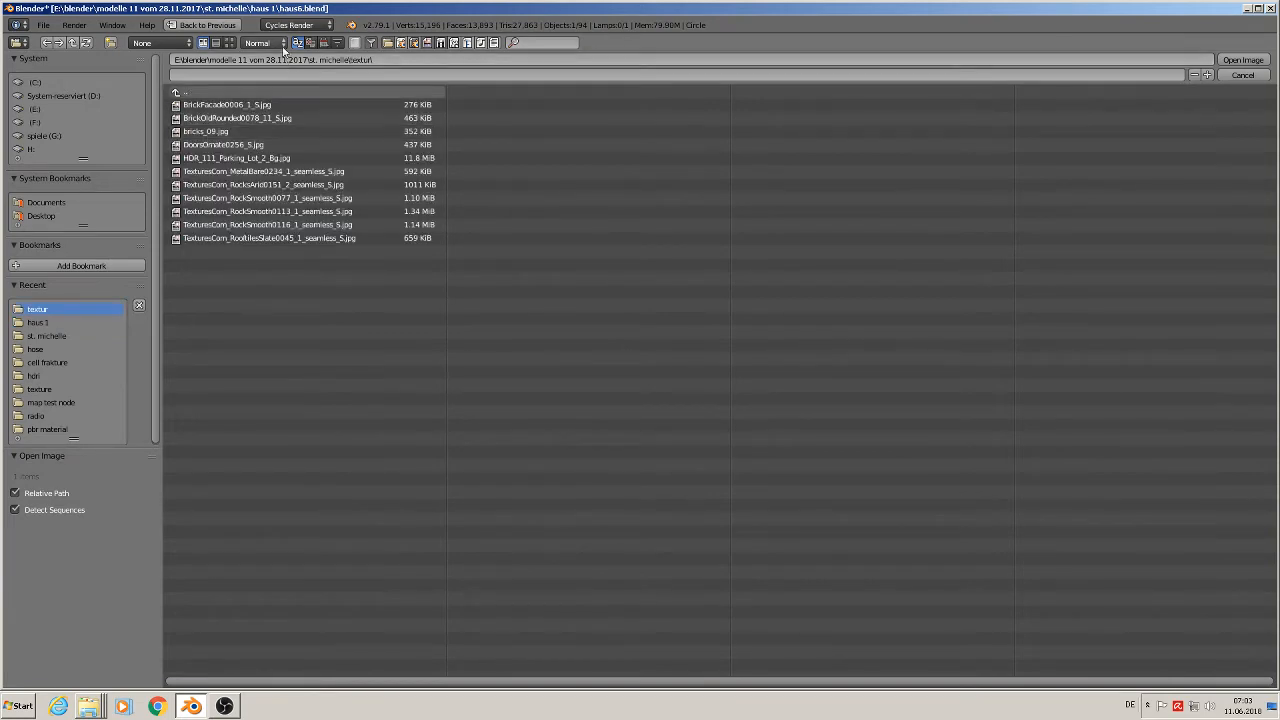
pyautogui.click(229, 42)
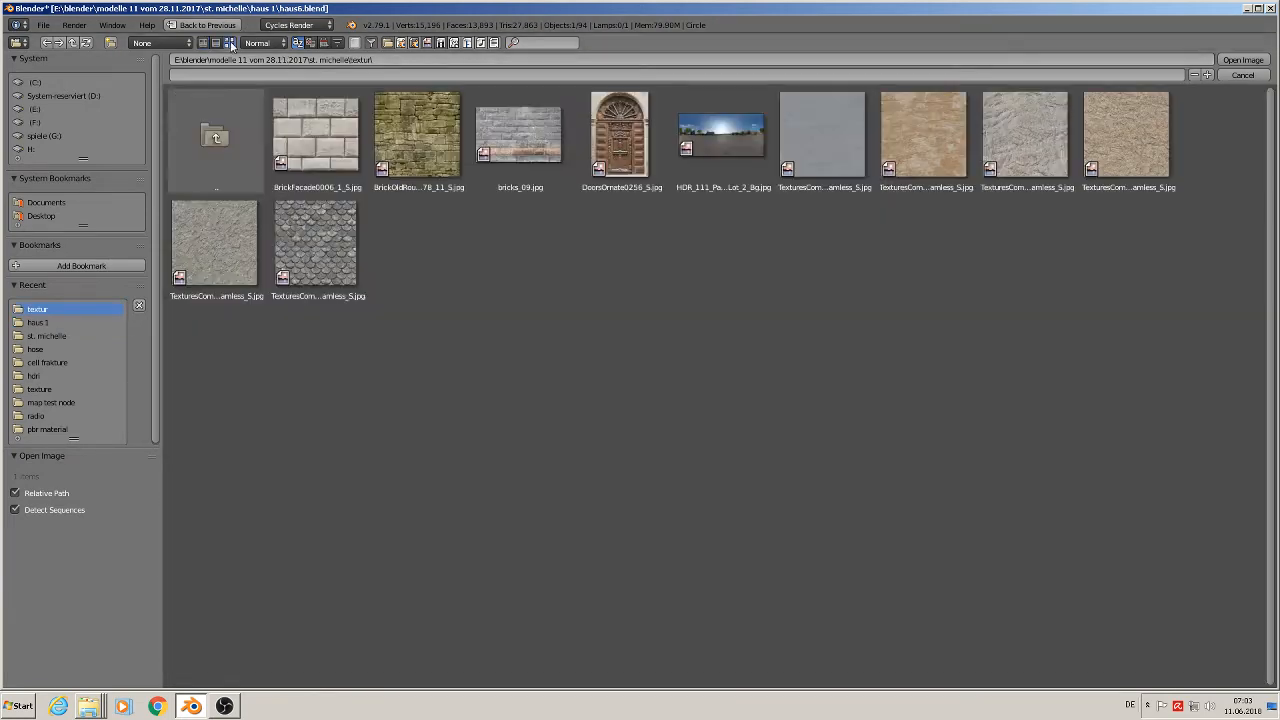
pyautogui.doubleClick(622, 131)
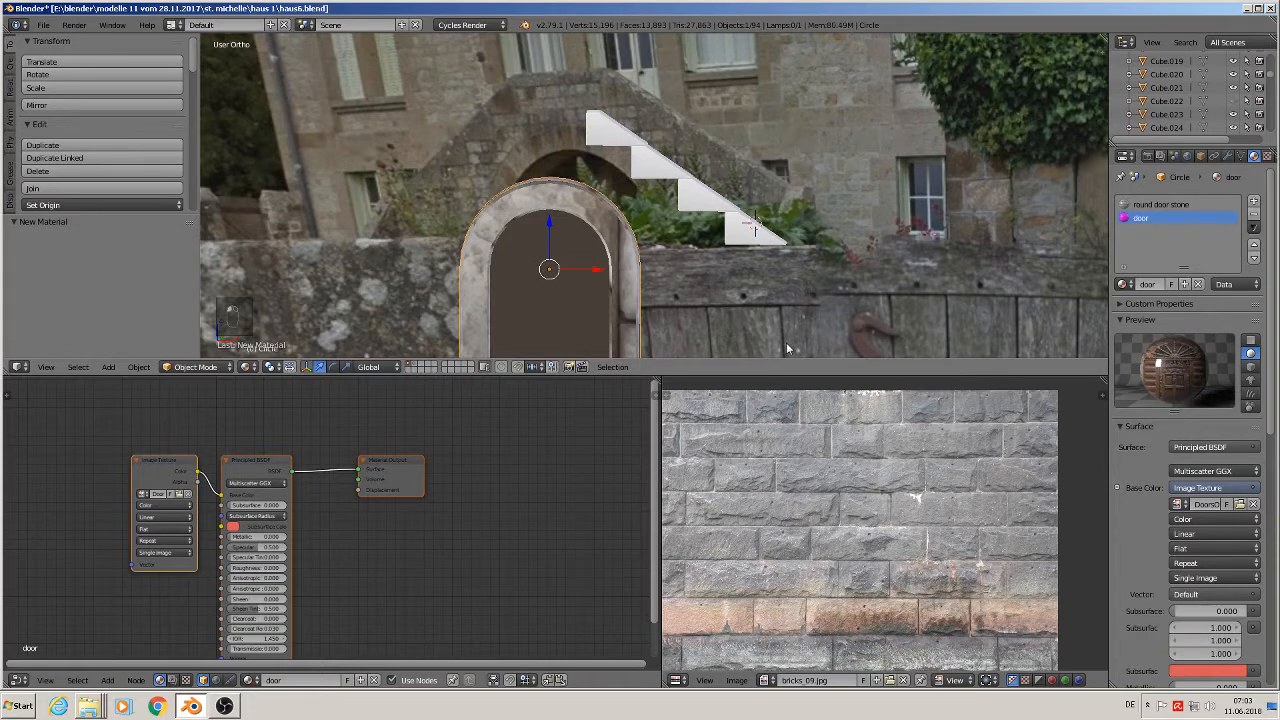
# - In Edit Mode, mark the bottom edge of the door panel between the arch's legs as a UV seam
pyautogui.scroll(-1, 662, 251)
pyautogui.press('KP_1')
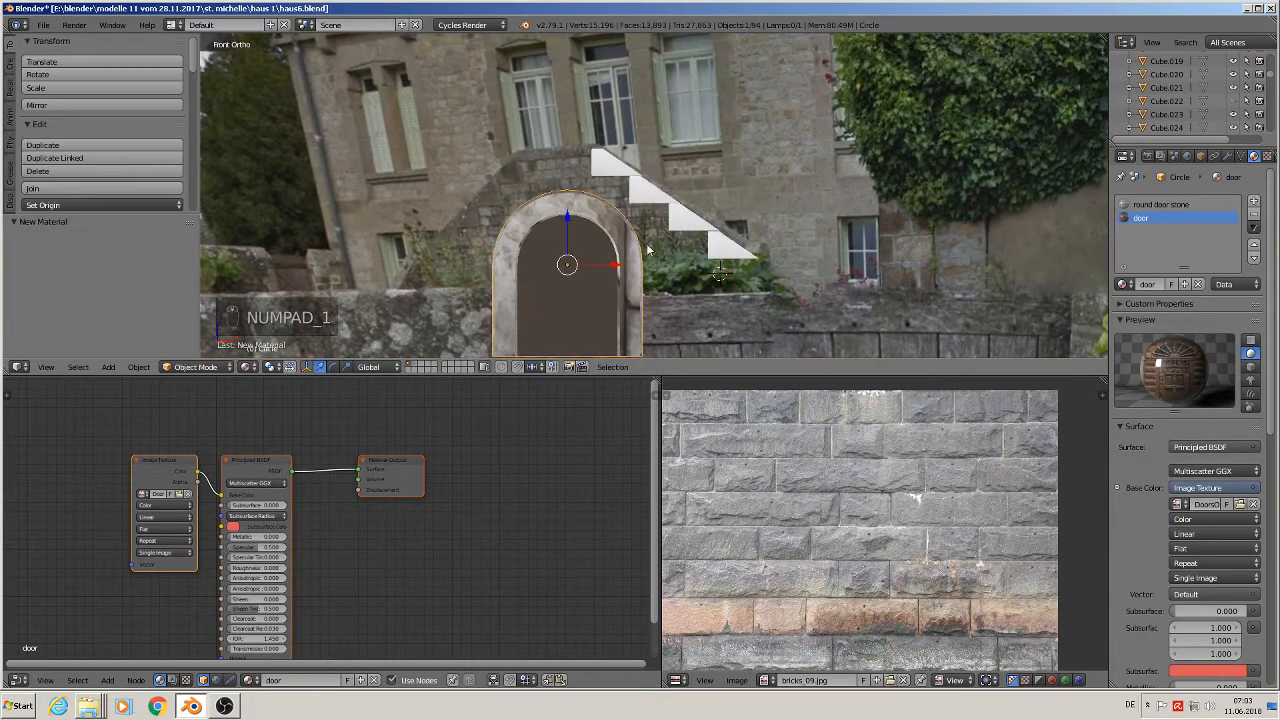
pyautogui.press('Tab')
pyautogui.press('a')
pyautogui.press('a')
pyautogui.press('a')
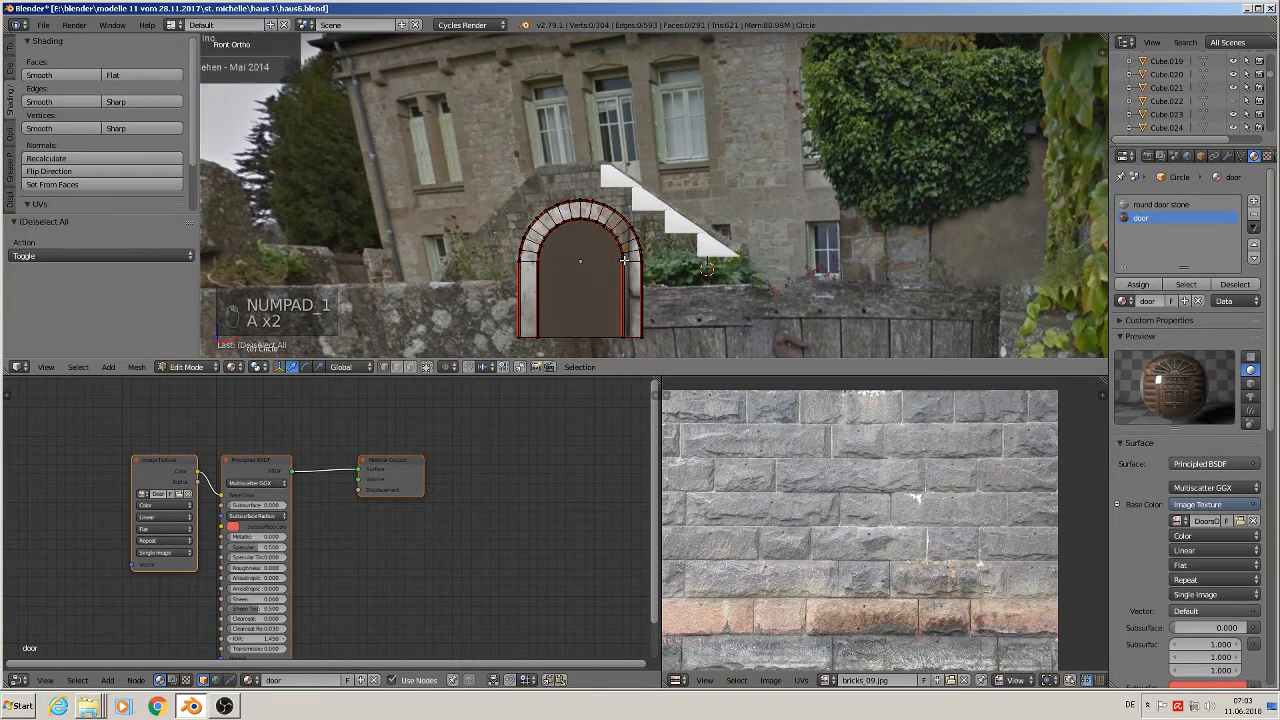
pyautogui.scroll(2, 597, 300)
pyautogui.moveTo(597, 300); pyautogui.dragTo(537, 289, button='middle')
pyautogui.scroll(3, 496, 319)
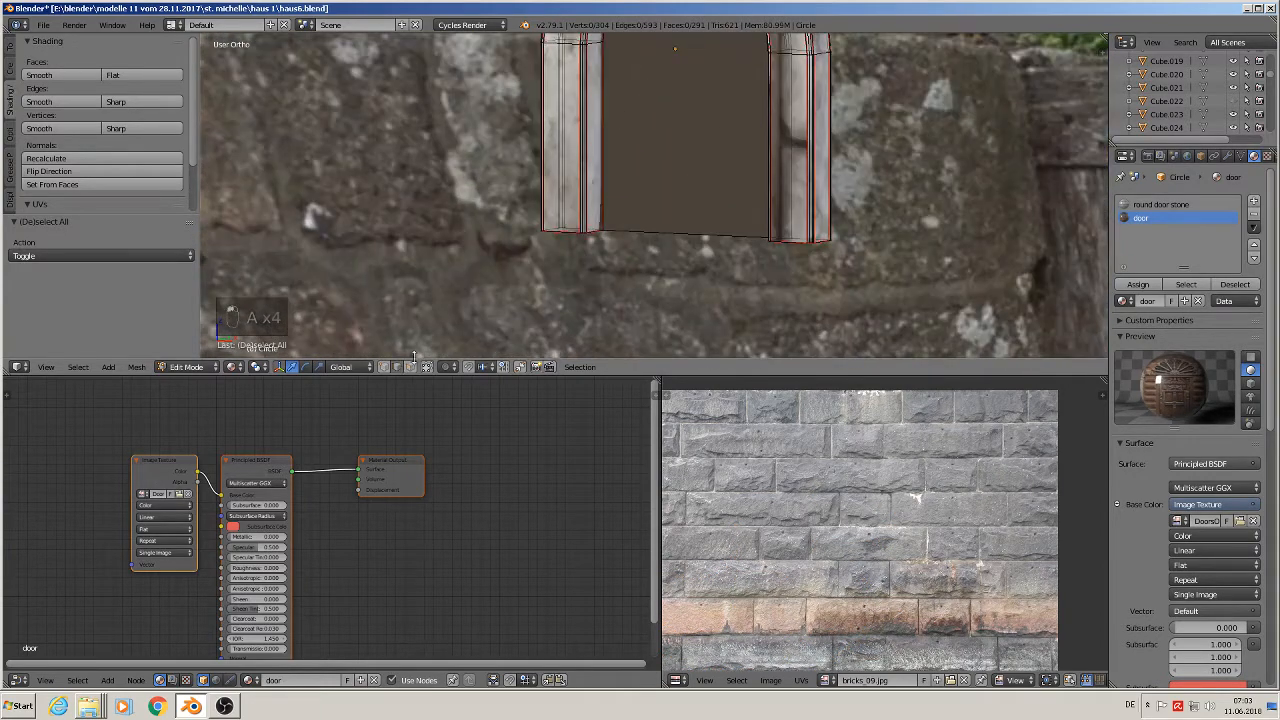
pyautogui.rightClick(666, 236)
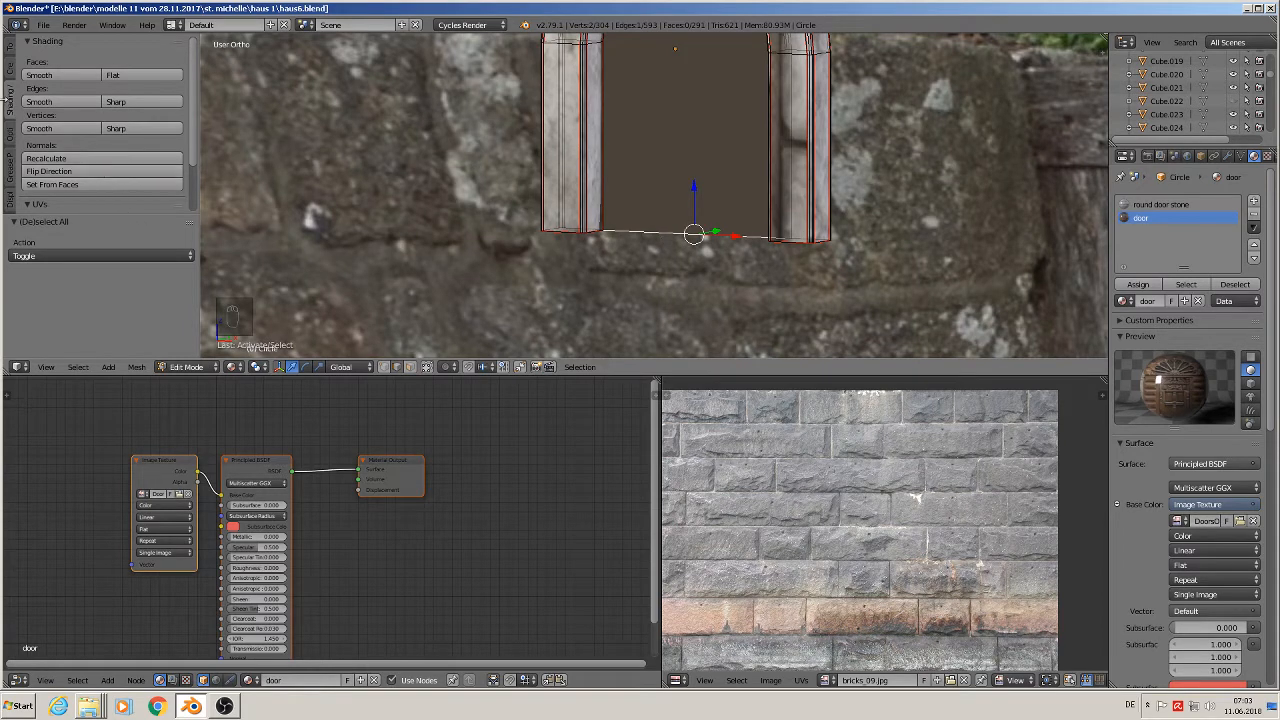
pyautogui.scroll(-1, 183, 165)
pyautogui.scroll(-1, 182, 158)
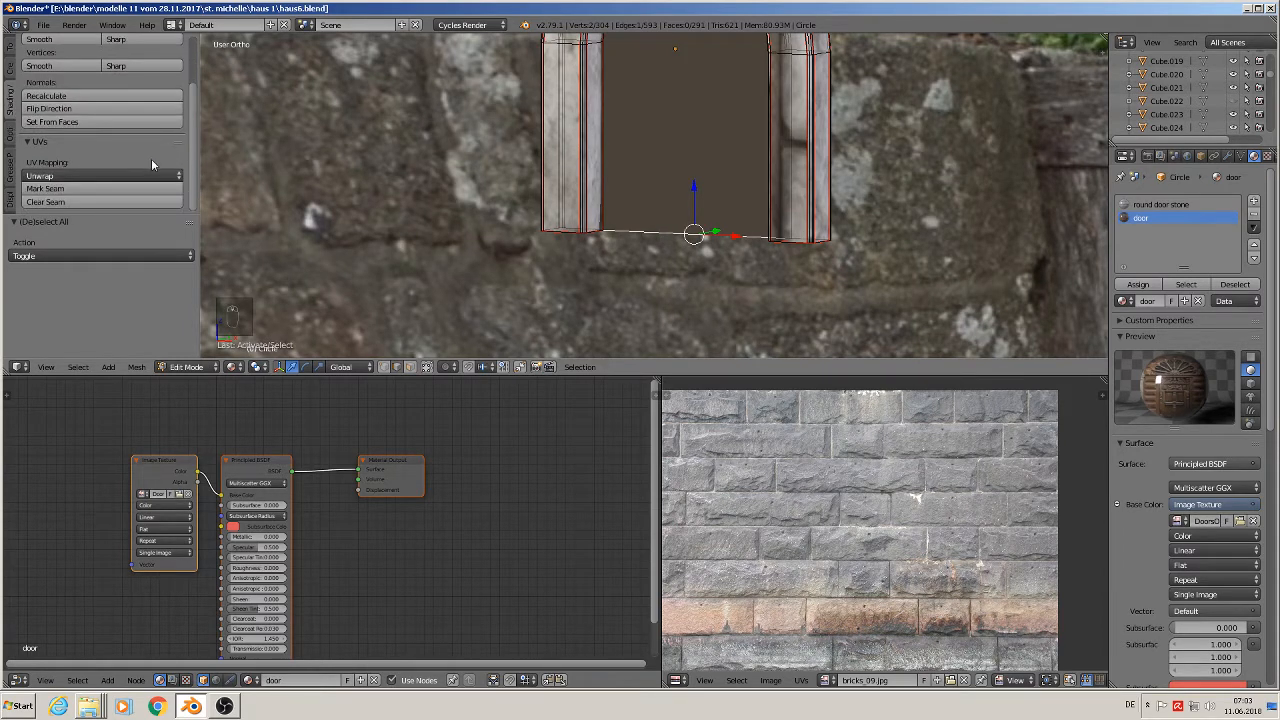
pyautogui.click(113, 188)
# - Unwrap the entire arch and door mesh and inspect its UV layout over the brick image
pyautogui.scroll(1, 703, 261)
pyautogui.moveTo(703, 261); pyautogui.dragTo(708, 288, button='middle')
pyautogui.keyDown('shift'); pyautogui.moveTo(710, 234); pyautogui.dragTo(683, 76, button='middle'); pyautogui.keyUp('shift')
pyautogui.scroll(-2, 690, 92)
pyautogui.press('KP_1')
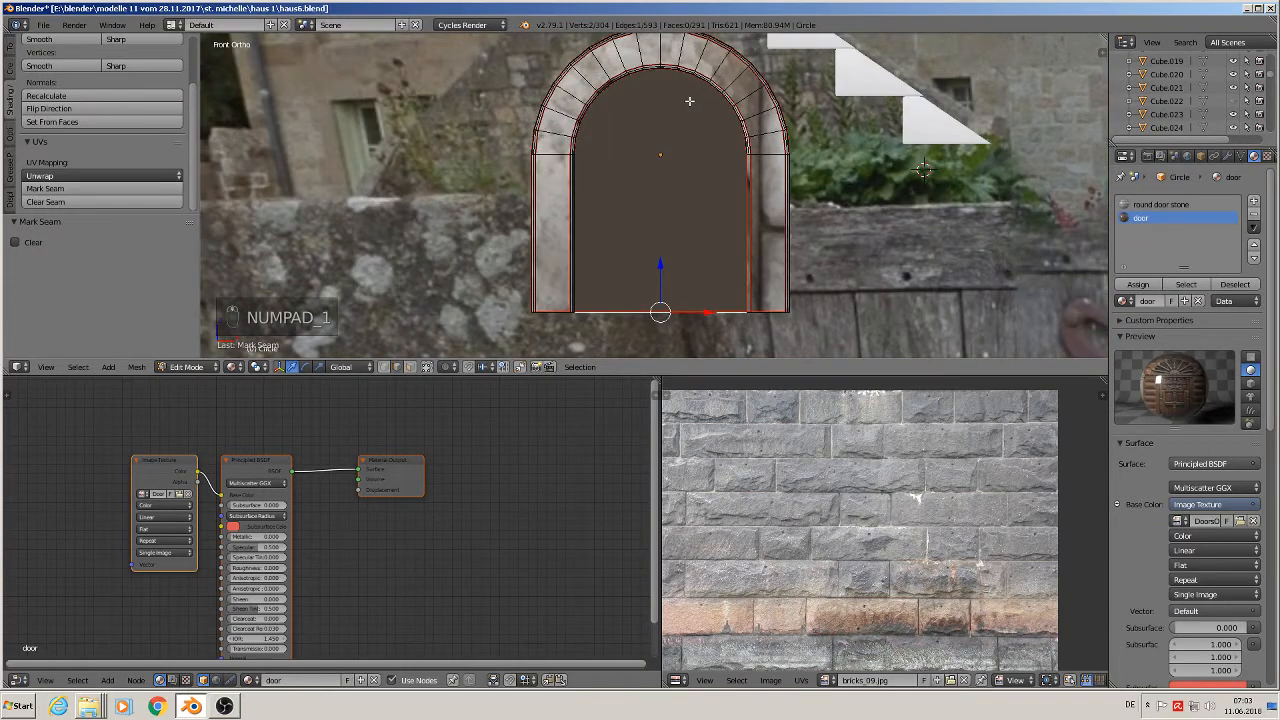
pyautogui.press('a')
pyautogui.press('a')
pyautogui.press('a')
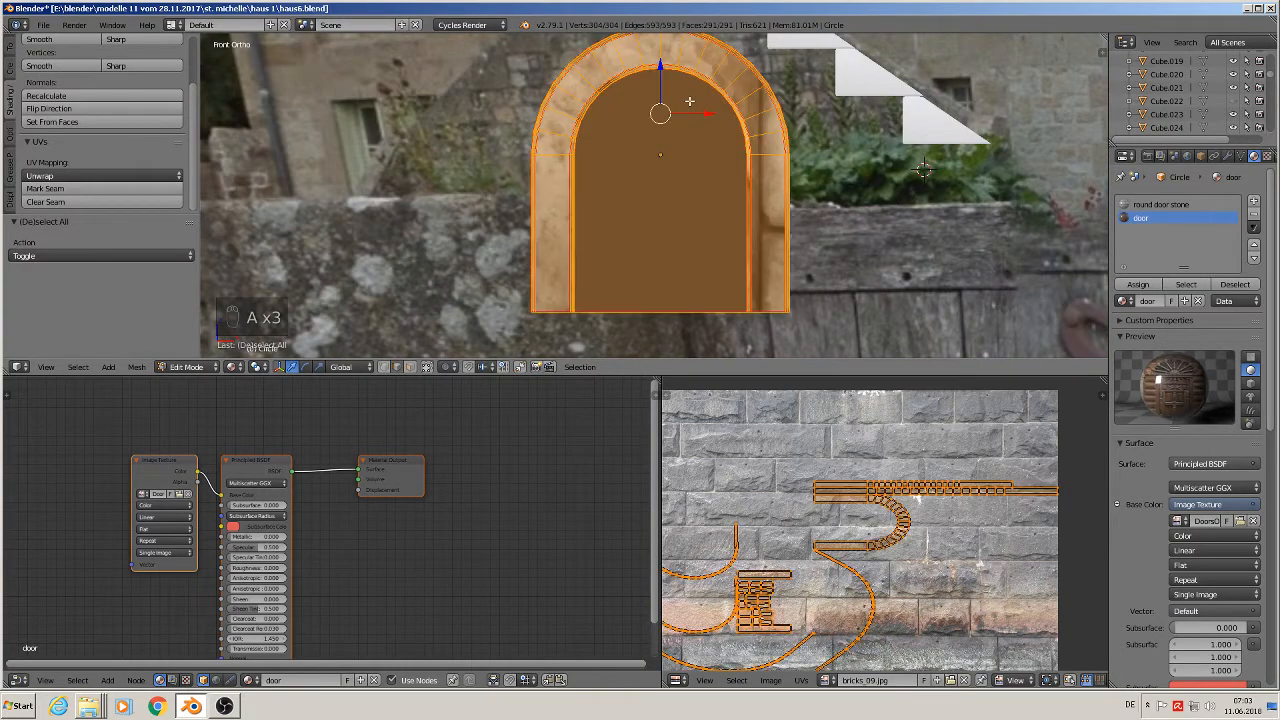
pyautogui.press('u')
pyautogui.click(690, 104)
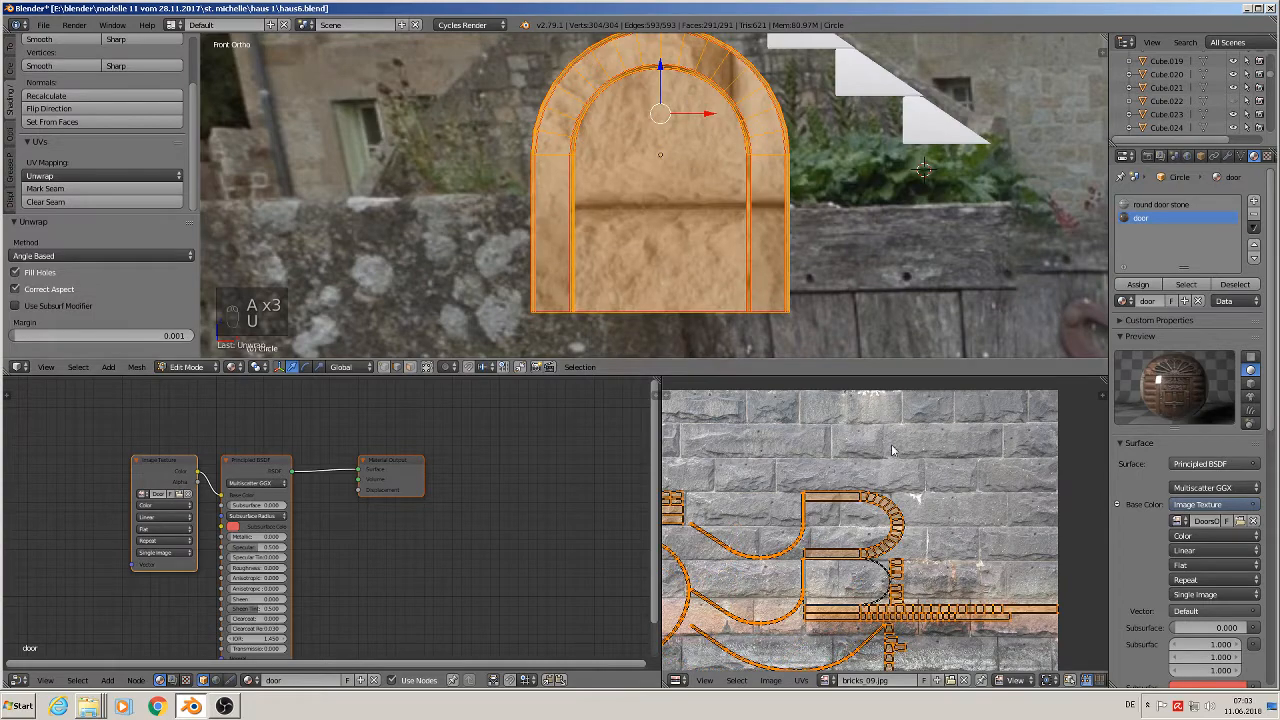
pyautogui.scroll(-1, 905, 500)
pyautogui.scroll(1, 920, 540)
pyautogui.scroll(-1, 938, 578)
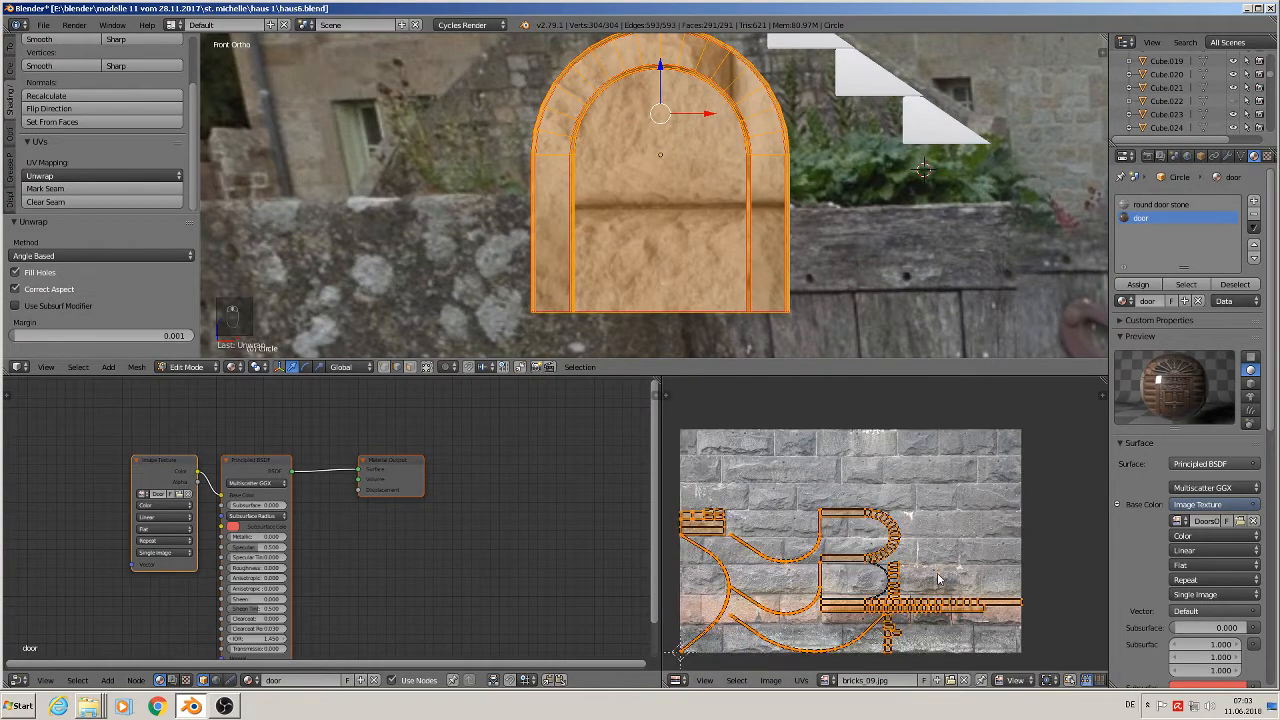
pyautogui.scroll(2, 938, 578)
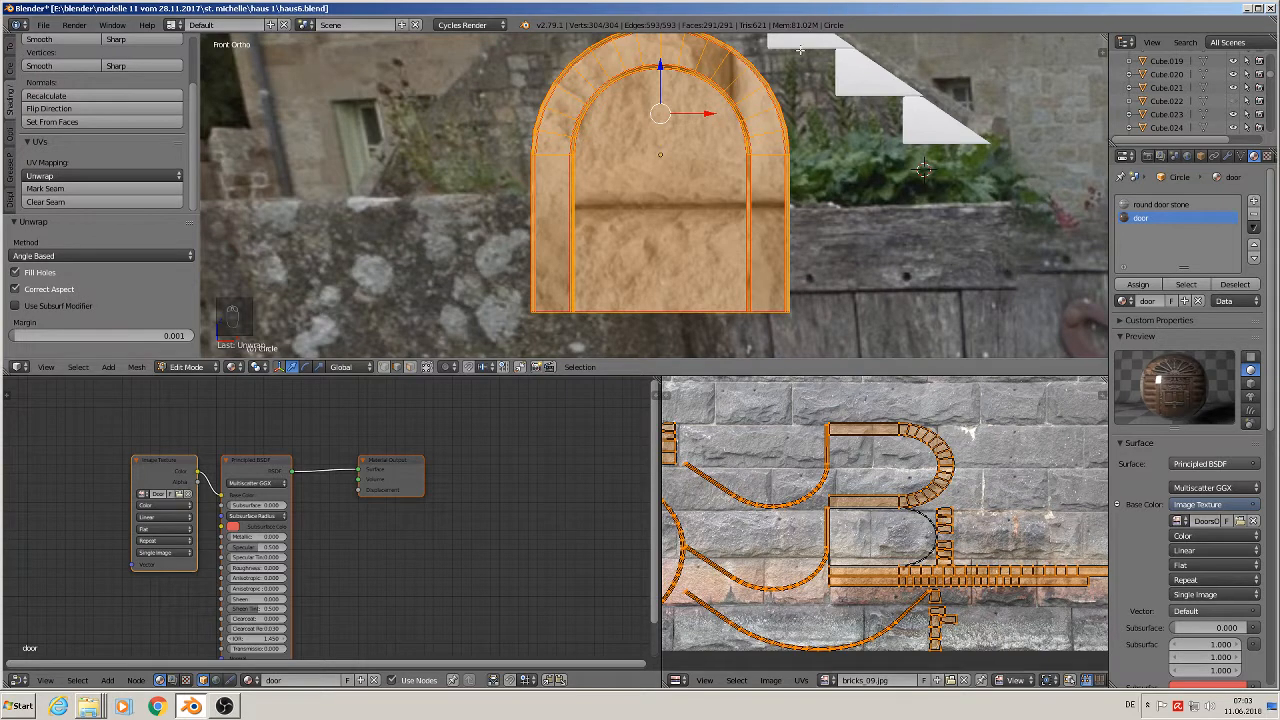
pyautogui.keyDown('shift'); pyautogui.moveTo(739, 189); pyautogui.dragTo(727, 254, button='middle'); pyautogui.keyUp('shift')
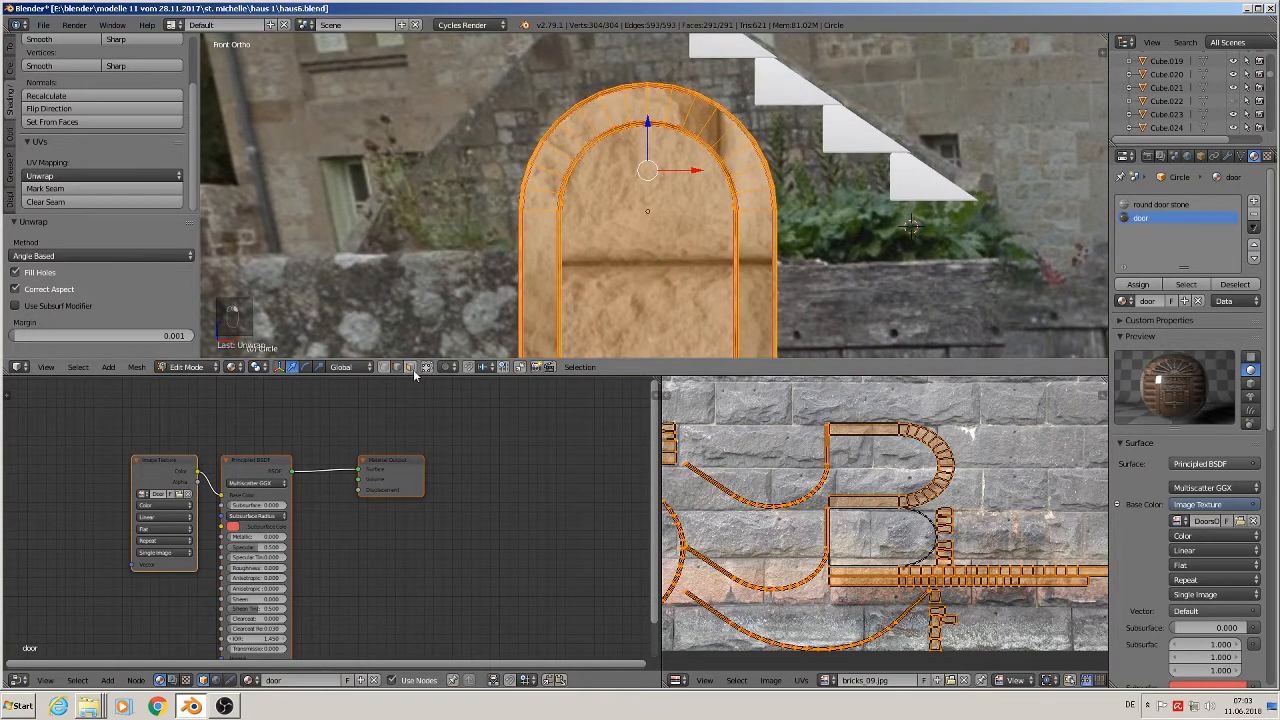
# - Select only the inner door panel face and assign the door material to it
pyautogui.press('a')
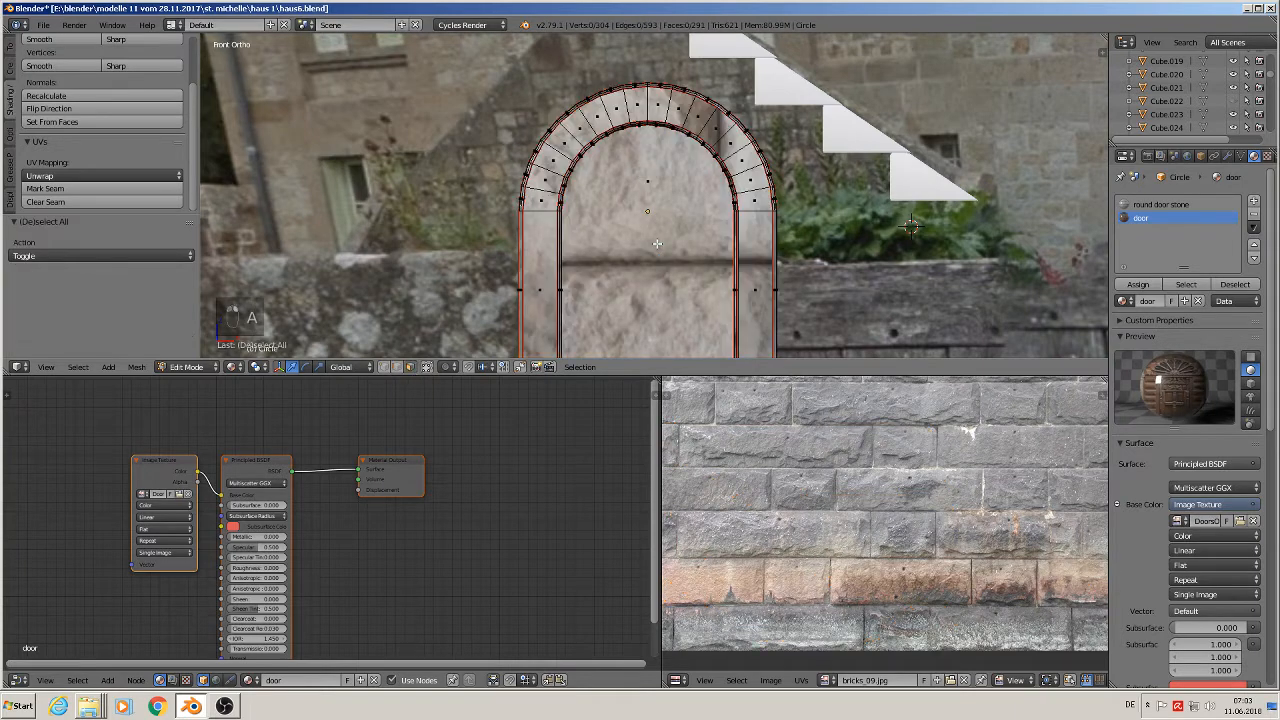
pyautogui.rightClick(632, 182)
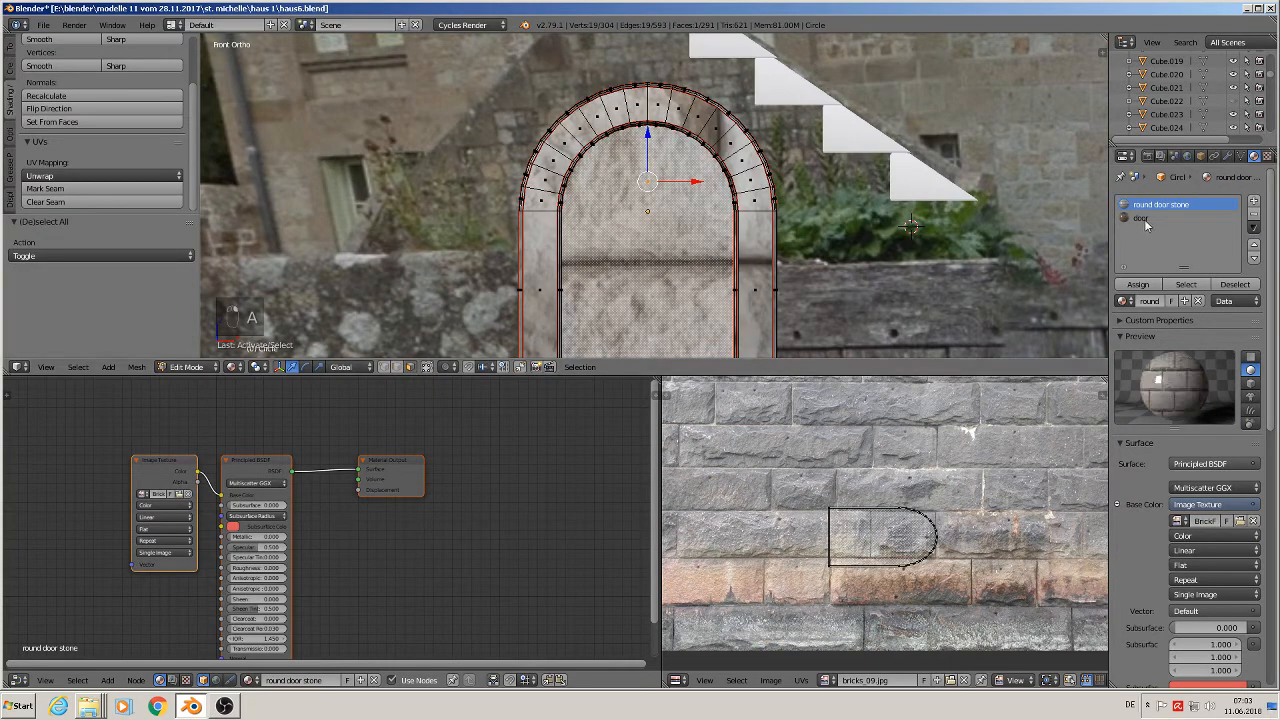
pyautogui.click(1152, 286)
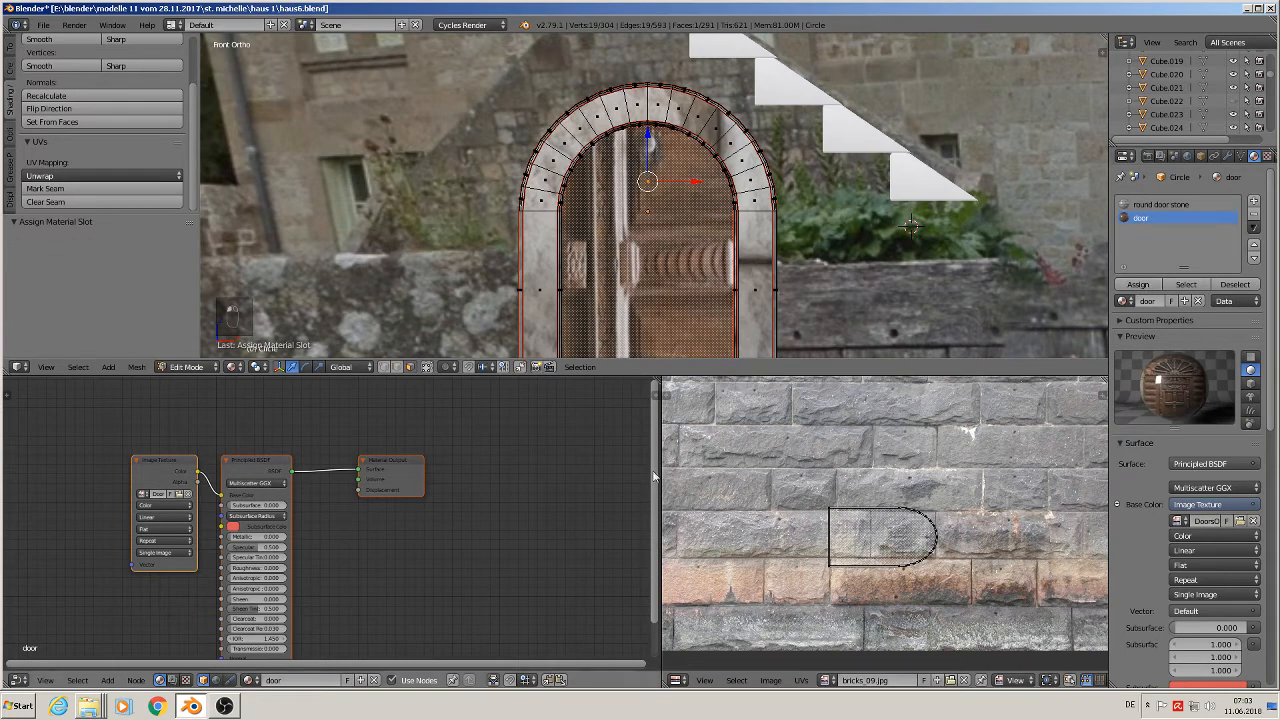
# - Add a Texture Coordinate node and a Mapping node to the door material, placed ahead of the Image Texture node
pyautogui.scroll(-2, 407, 490)
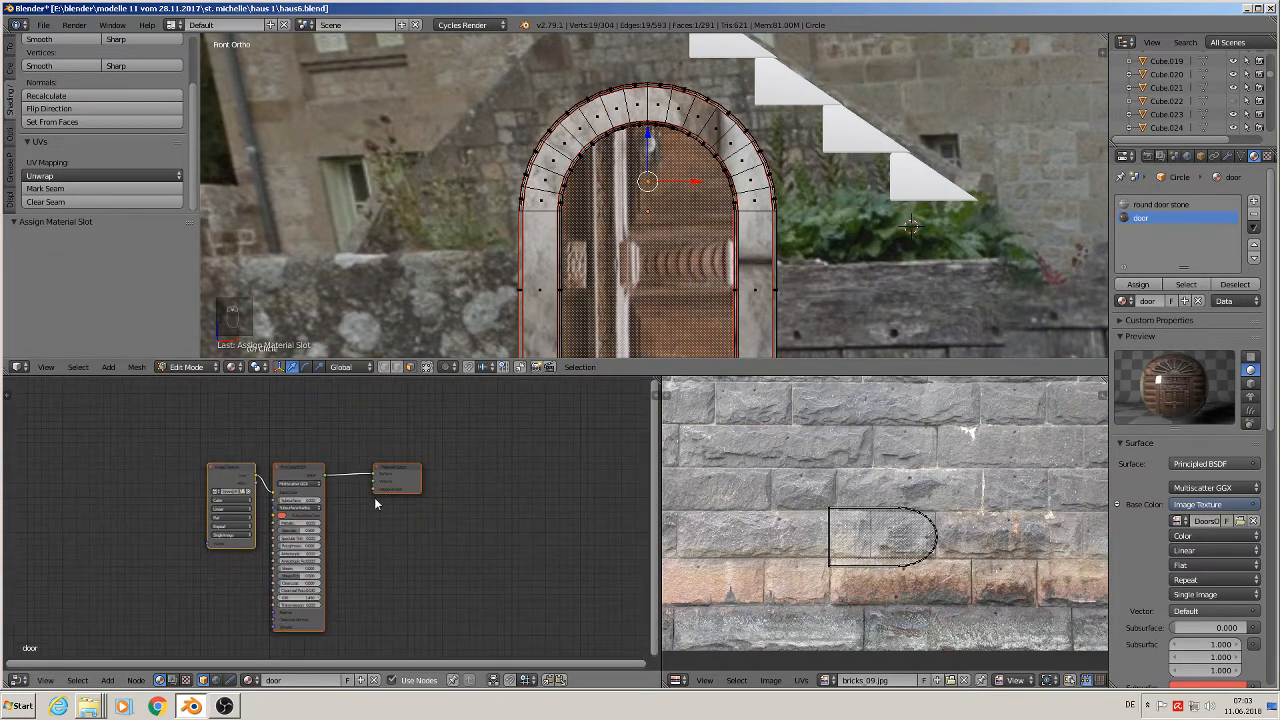
pyautogui.moveTo(374, 497); pyautogui.dragTo(468, 493, button='middle')
pyautogui.press('a')
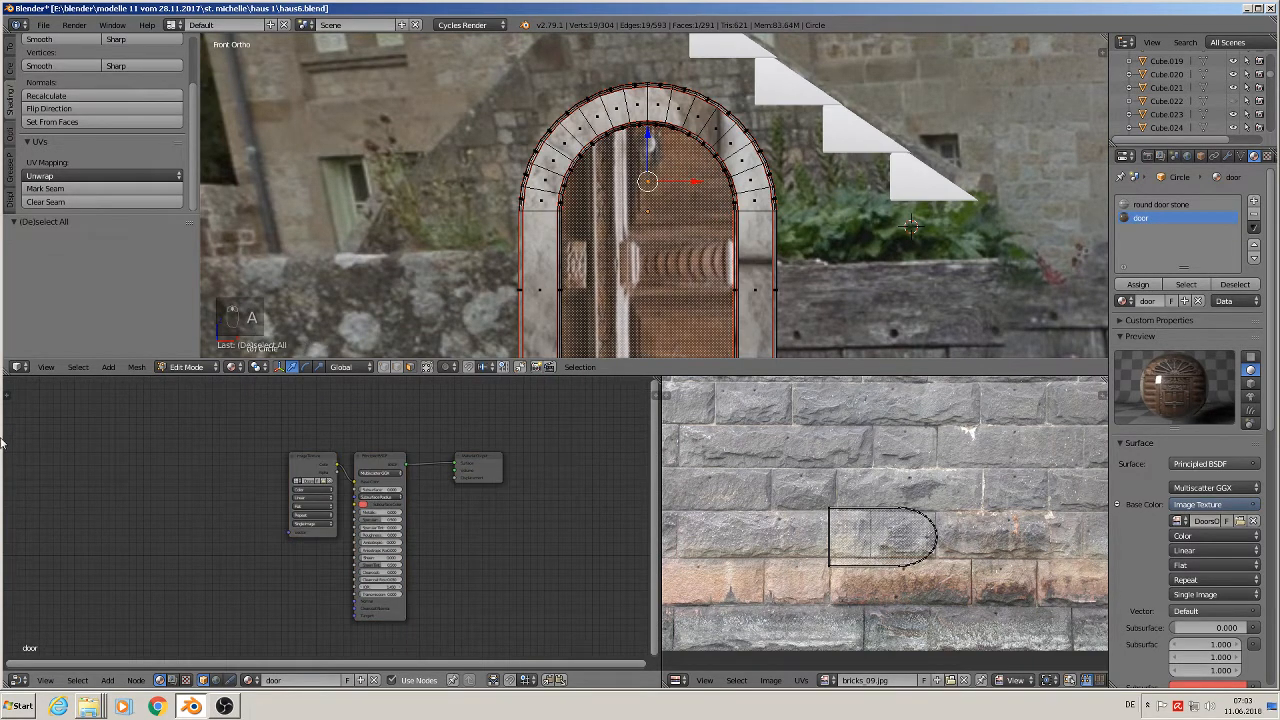
pyautogui.moveTo(135, 518); pyautogui.dragTo(267, 516, button='middle')
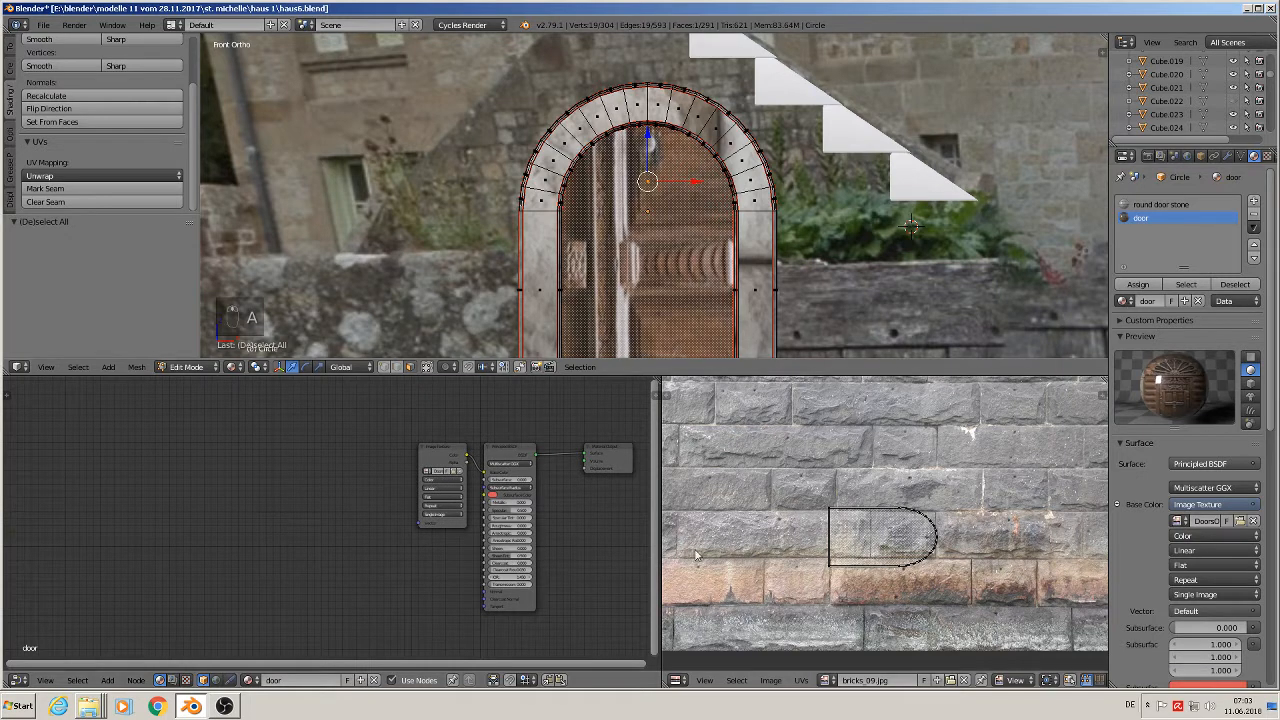
pyautogui.click(108, 680)
pyautogui.moveTo(120, 656)
pyautogui.click(229, 610)
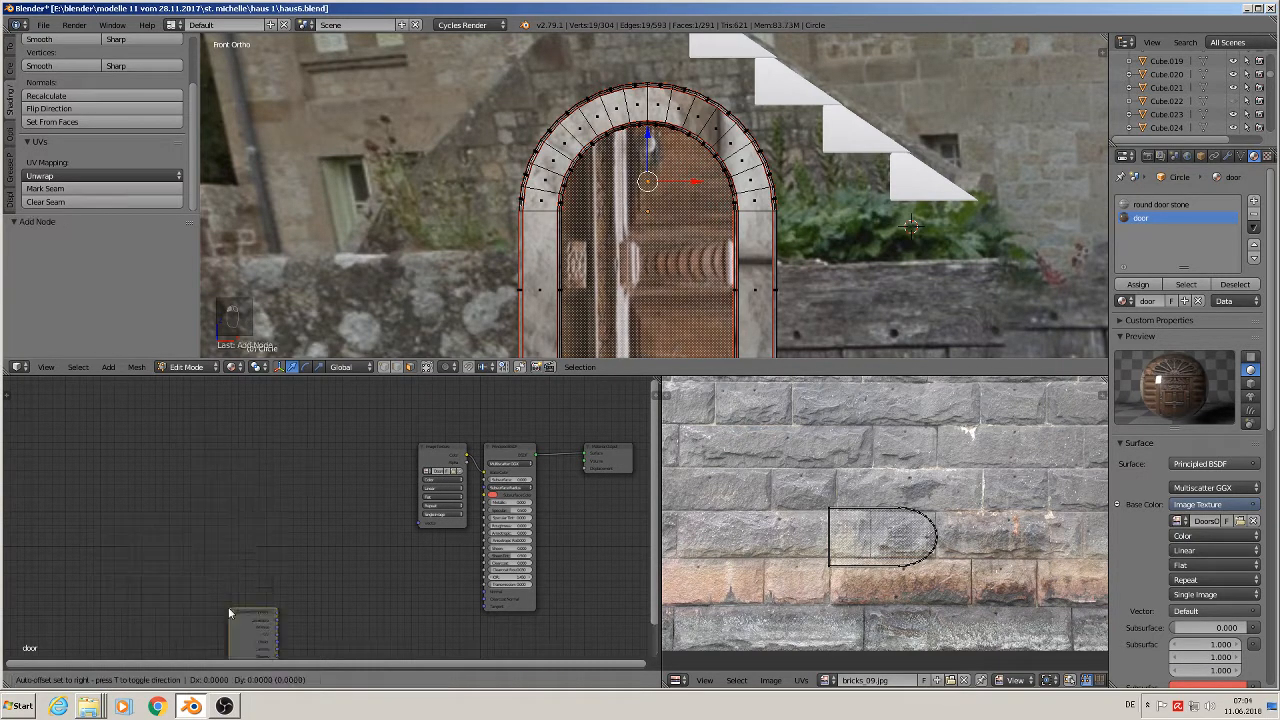
pyautogui.click(82, 476)
pyautogui.click(108, 680)
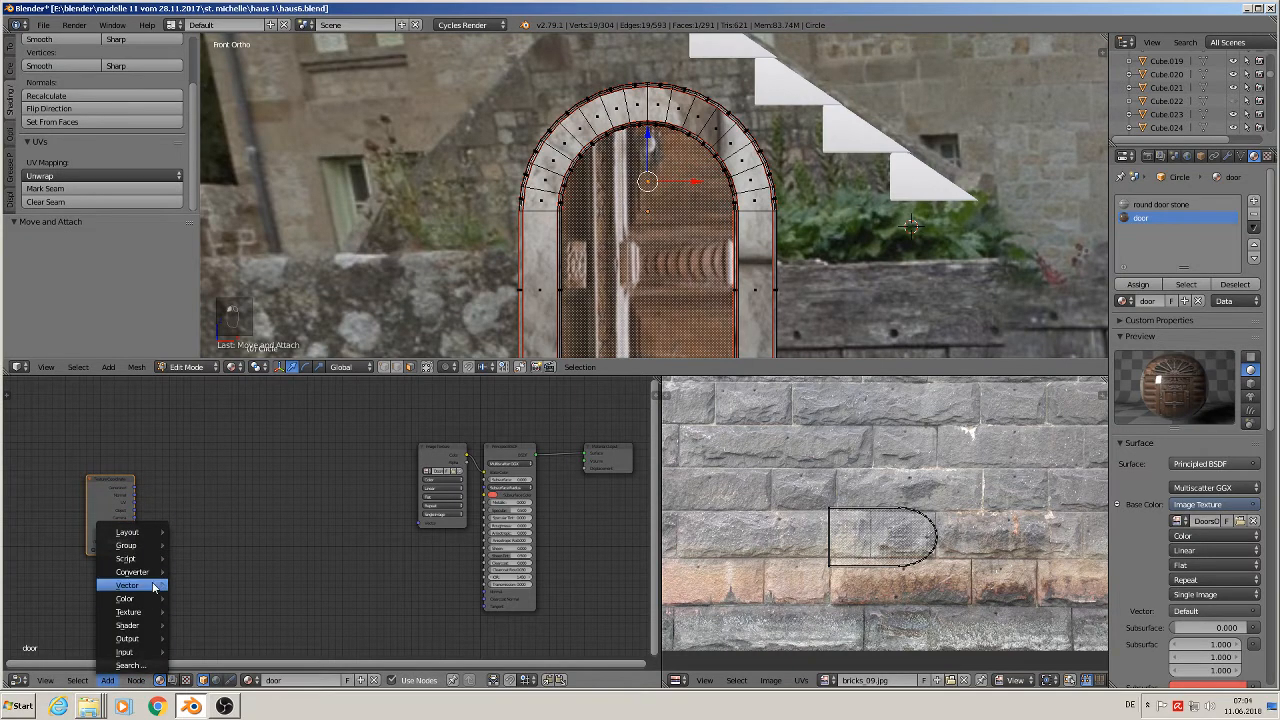
pyautogui.moveTo(153, 586)
pyautogui.click(203, 599)
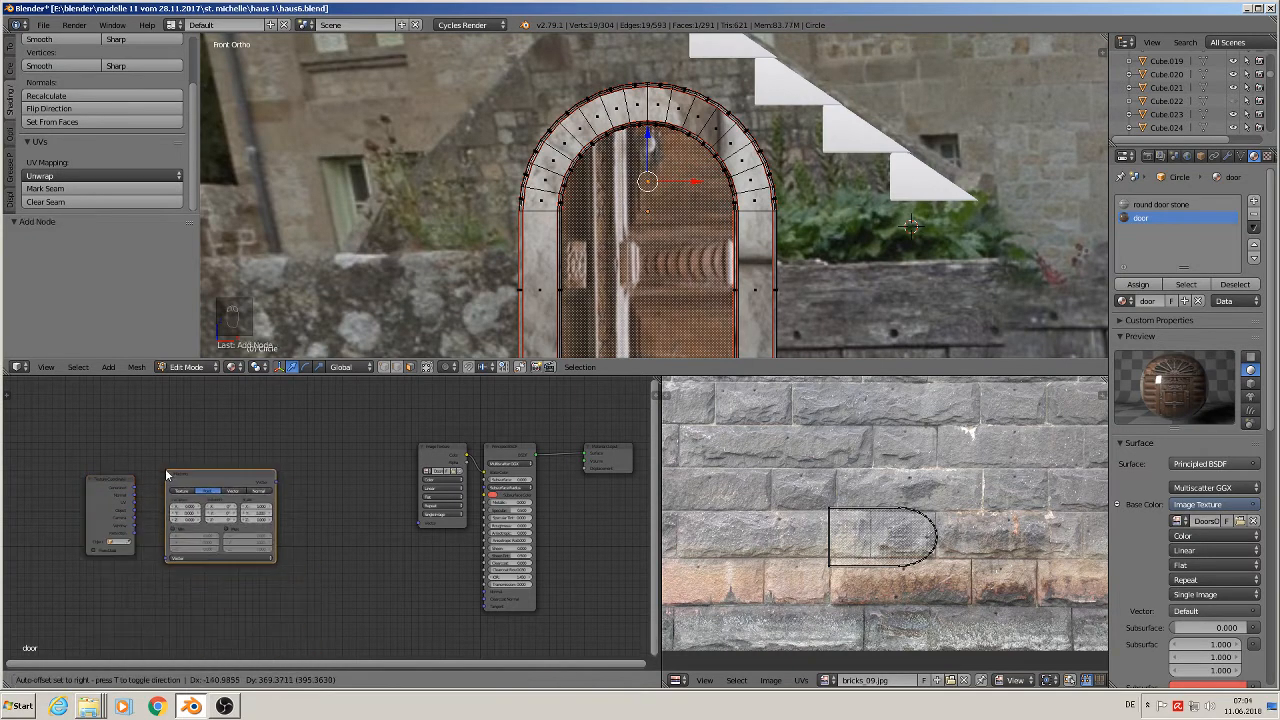
pyautogui.click(271, 563)
# - Link the UV coordinates through the Mapping node to the Image Texture's vector input, with the mapping type set to Texture
pyautogui.scroll(2, 265, 560)
pyautogui.scroll(1, 130, 504)
pyautogui.moveTo(82, 484); pyautogui.dragTo(138, 580)
pyautogui.moveTo(434, 523); pyautogui.dragTo(412, 531, button='middle')
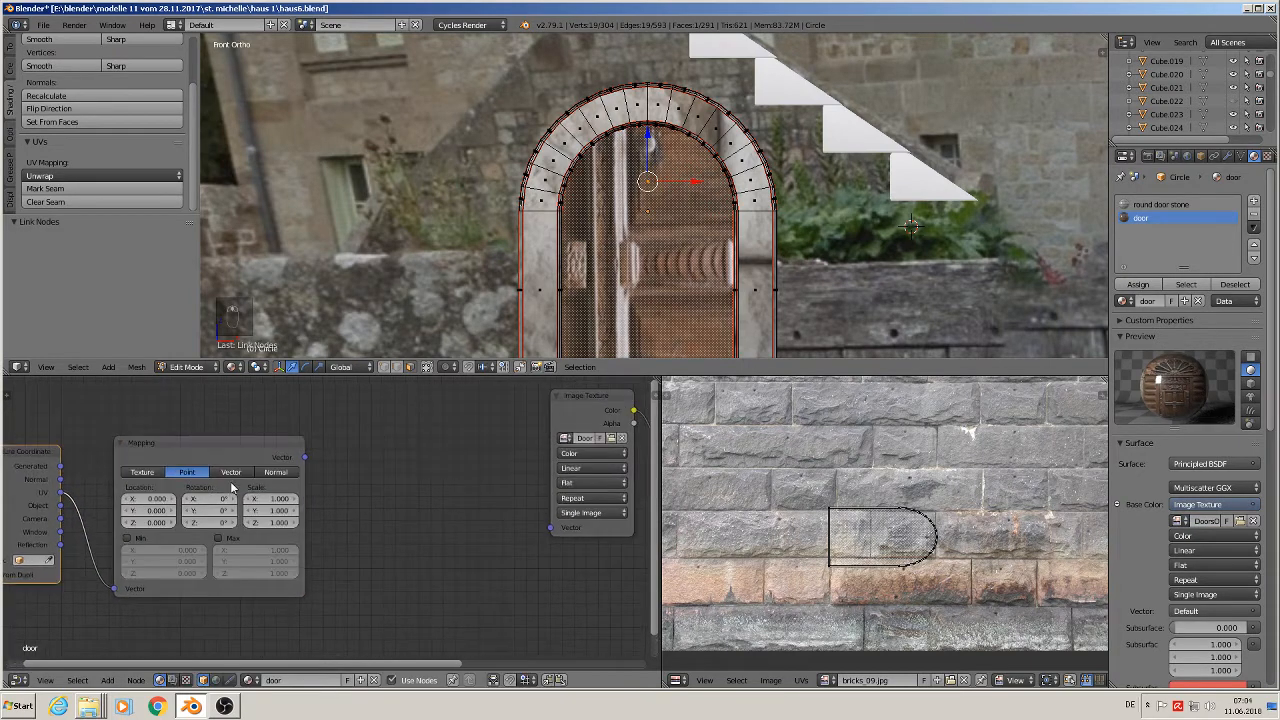
pyautogui.click(143, 472)
pyautogui.moveTo(305, 458); pyautogui.dragTo(552, 529)
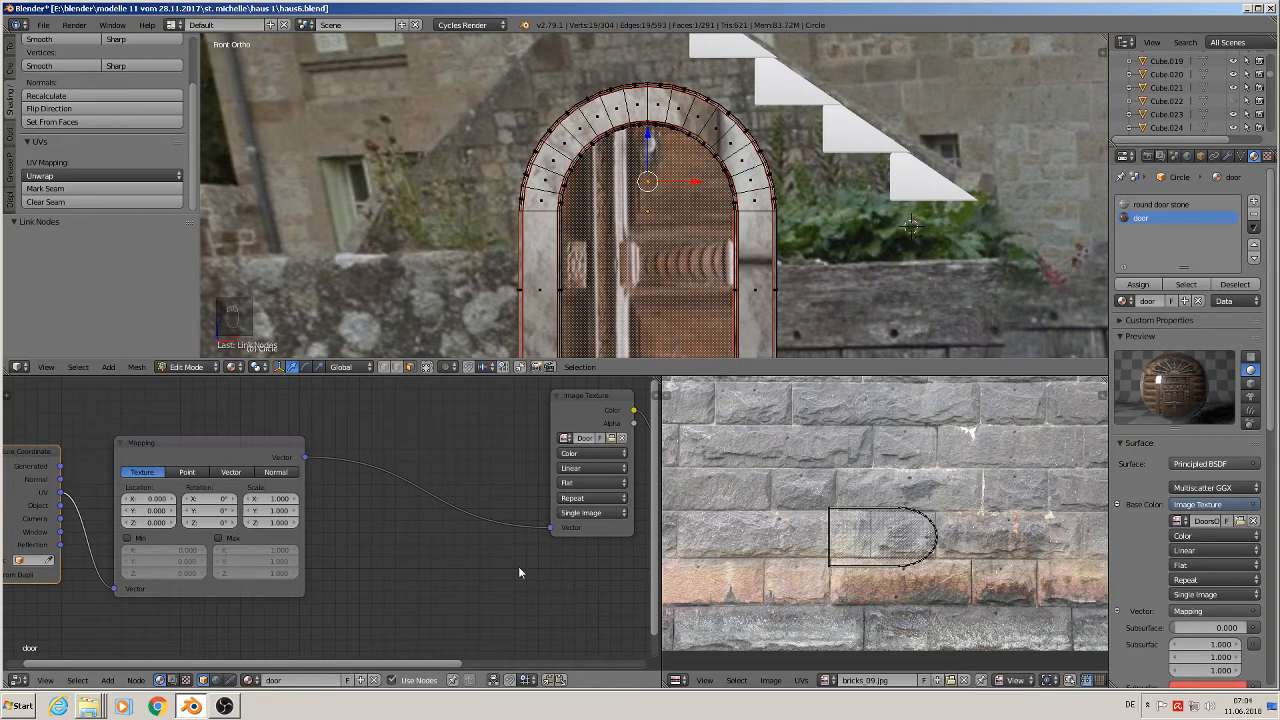
# - Try to fit the door panel's UVs by scaling them about 3.18, rotating them 90° and then 180°, and scaling them about 1.36
pyautogui.press('a')
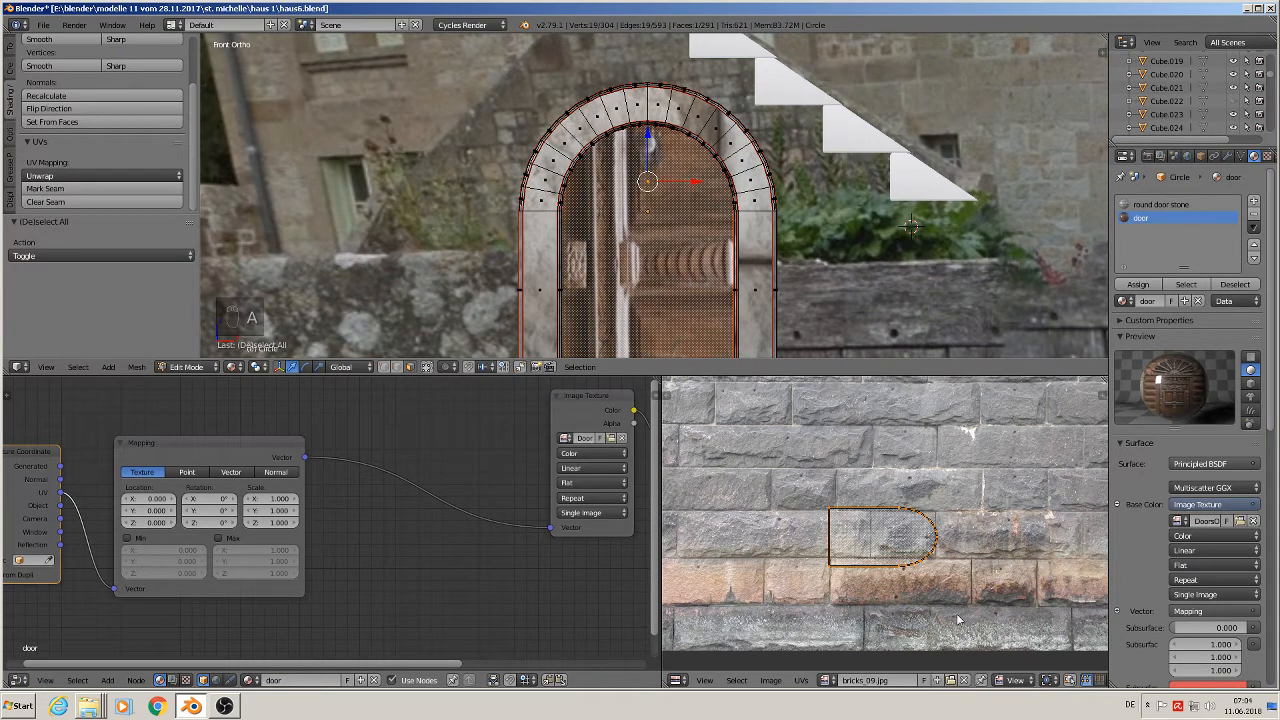
pyautogui.press('s')
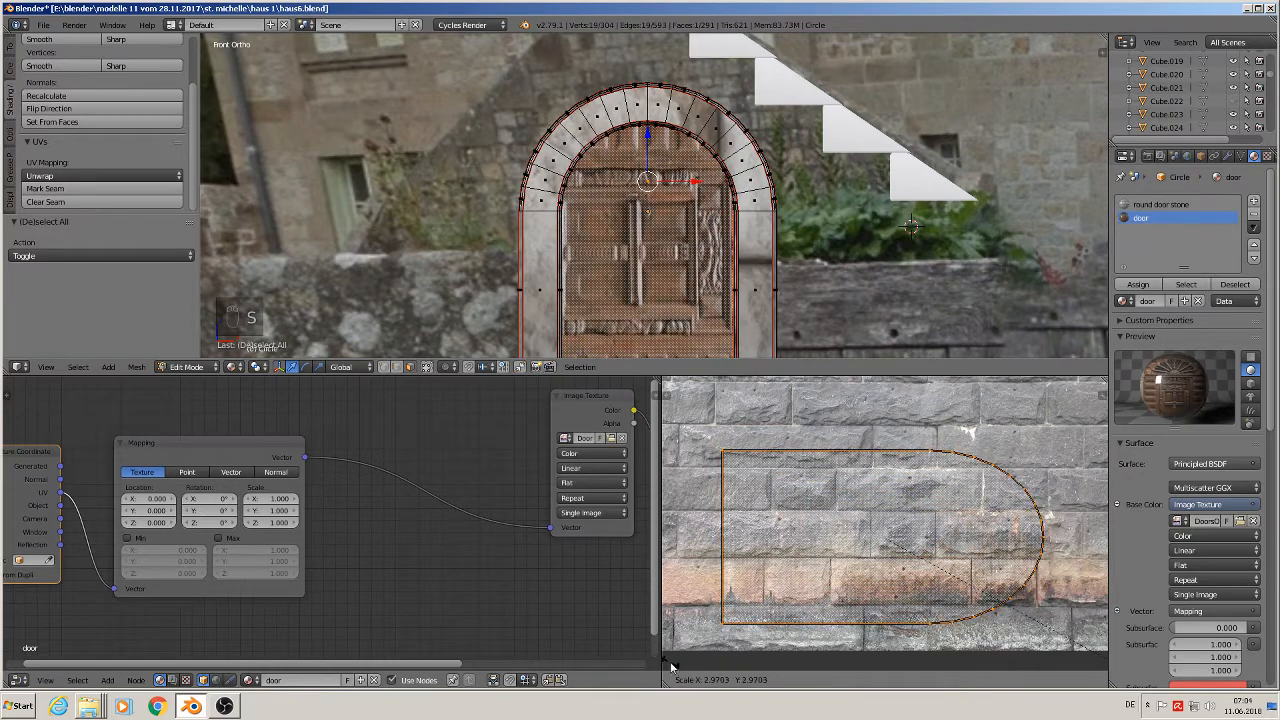
pyautogui.click(664, 672)
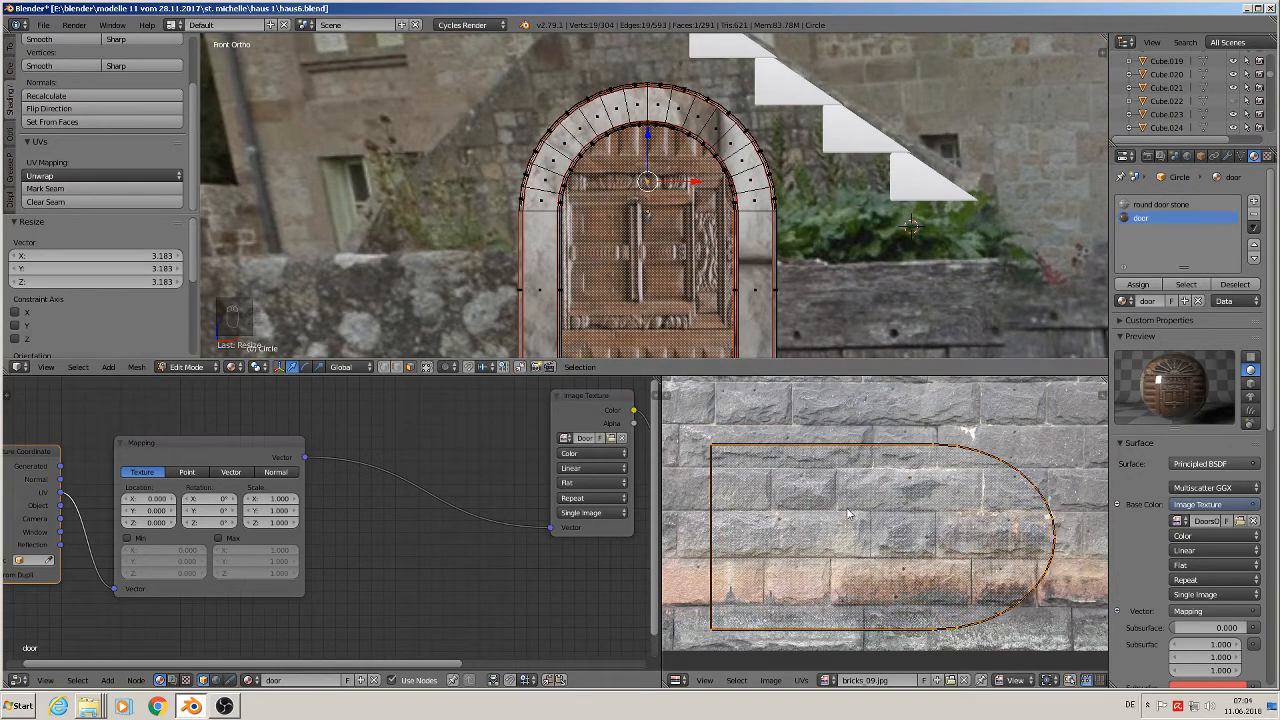
pyautogui.write('r90')
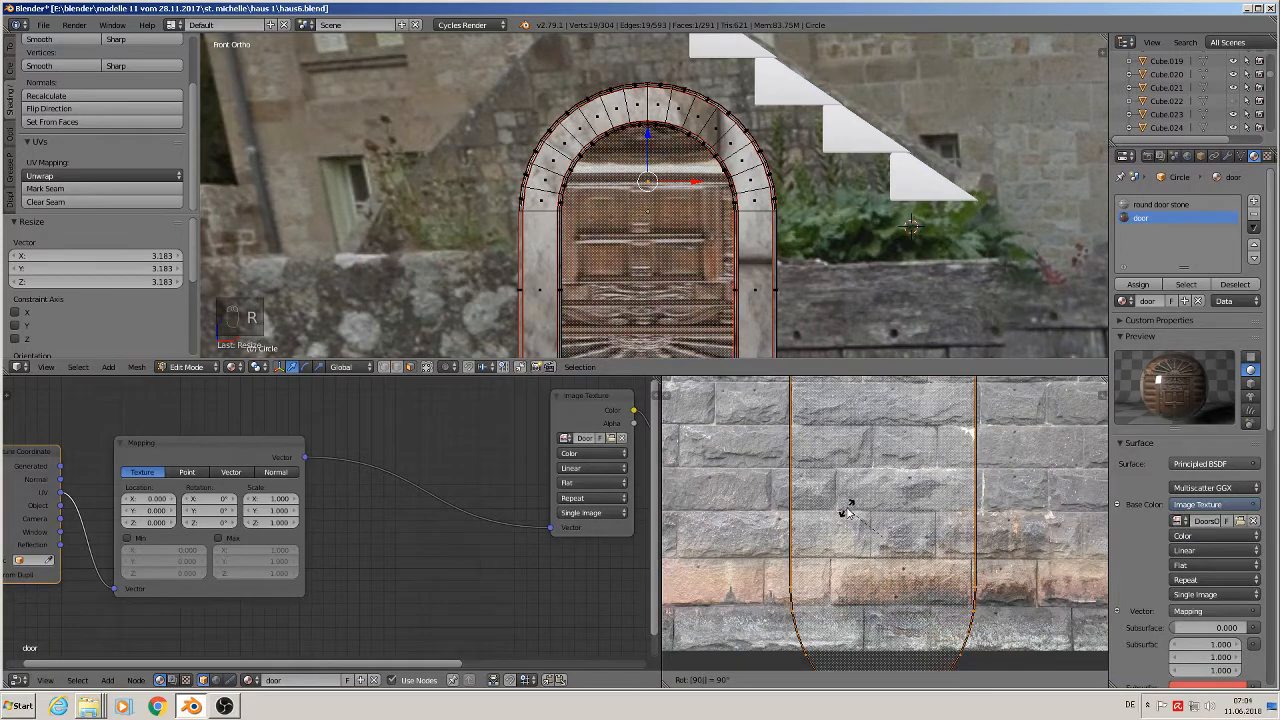
pyautogui.press('Return')
pyautogui.write('r')
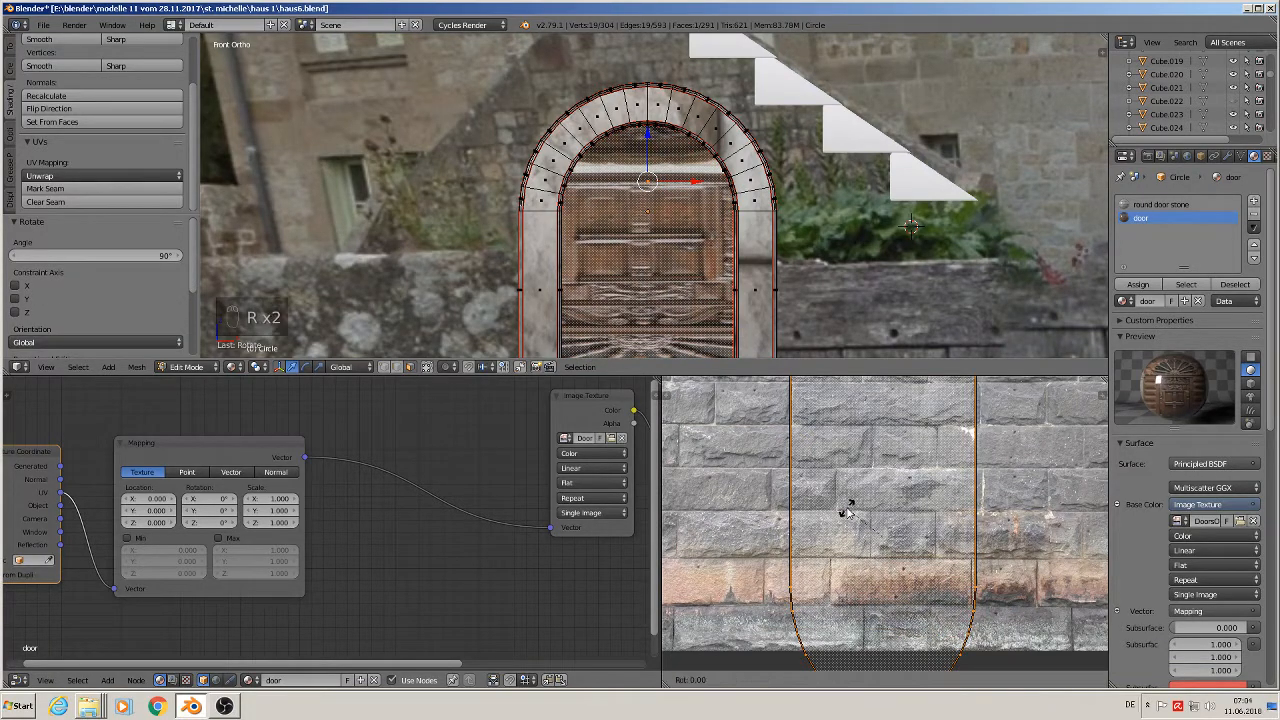
pyautogui.write('180')
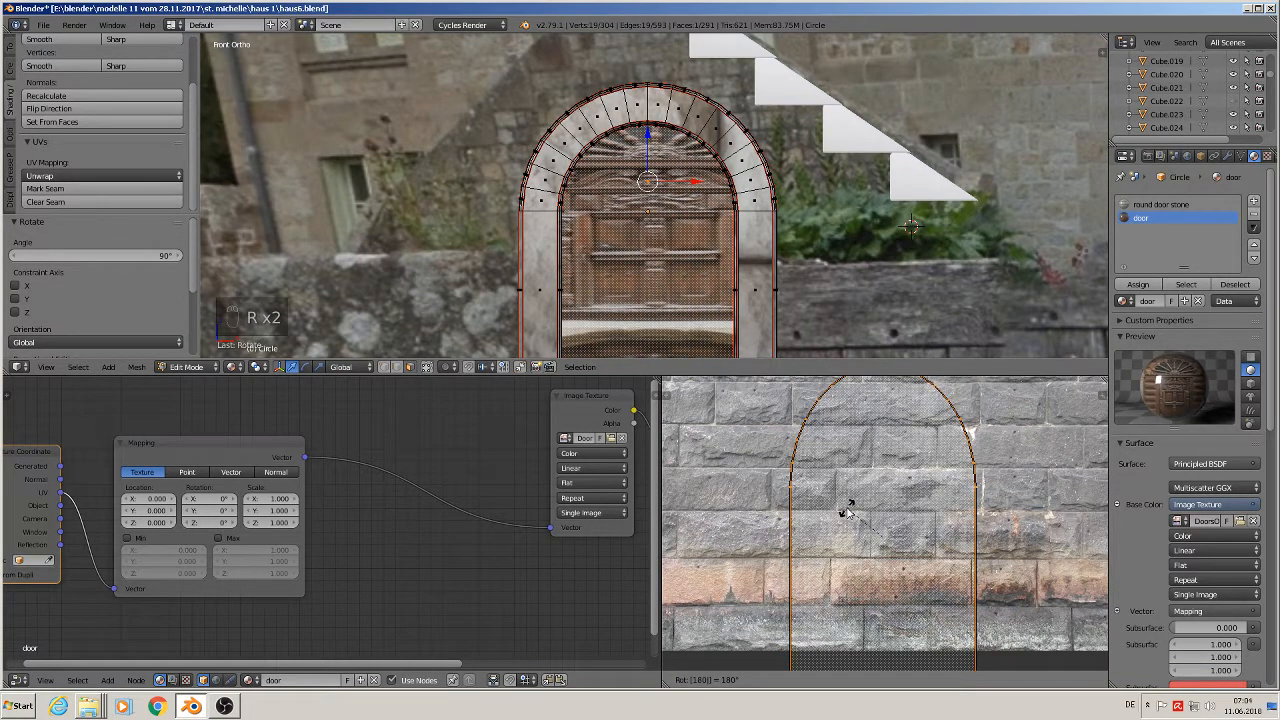
pyautogui.press('Return')
pyautogui.press('s')
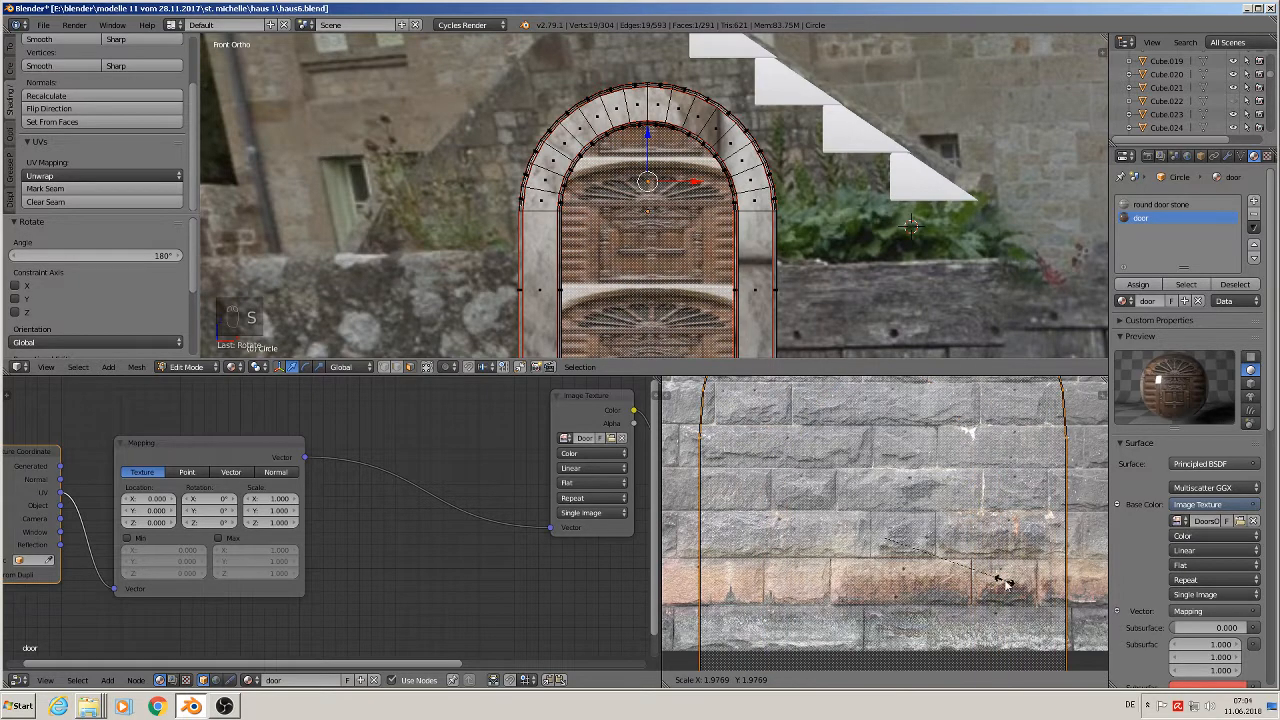
pyautogui.click(966, 560)
# - Show DoorsOrnate0256_S.jpg as the background image behind the door panel's UVs
pyautogui.scroll(-1, 695, 262)
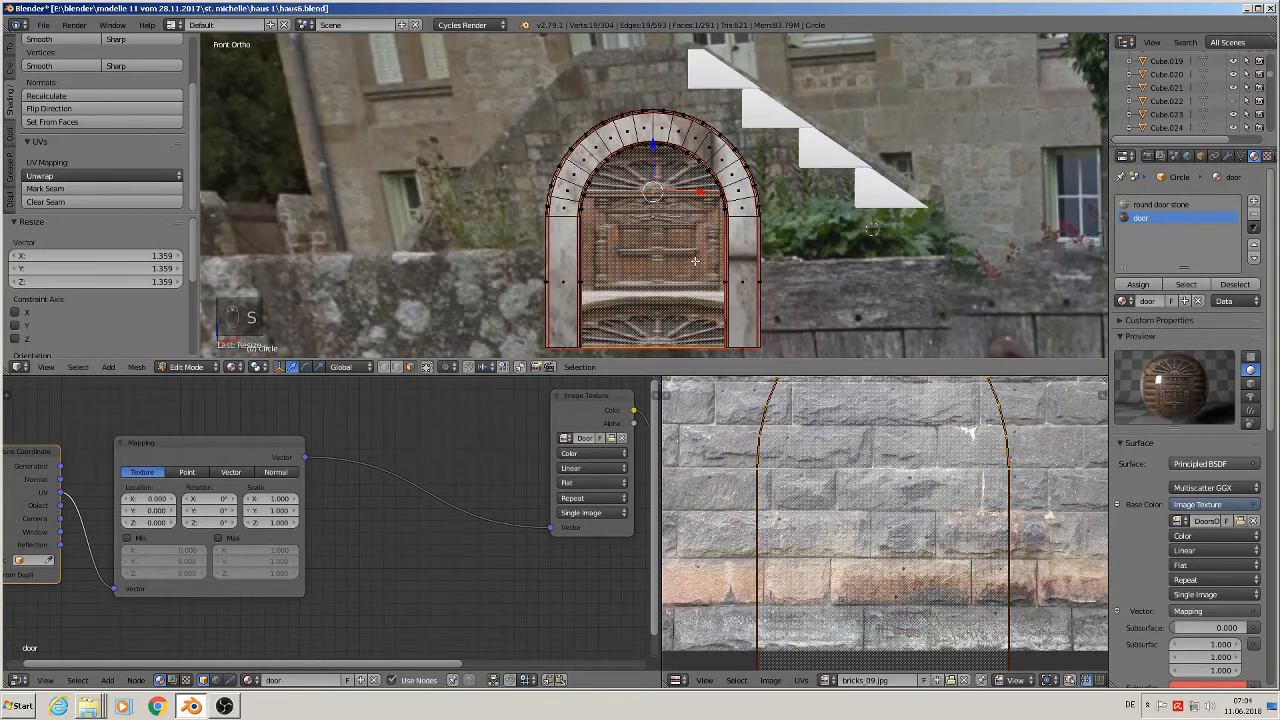
pyautogui.keyDown('shift'); pyautogui.moveTo(695, 262); pyautogui.dragTo(595, 217, button='middle'); pyautogui.keyUp('shift')
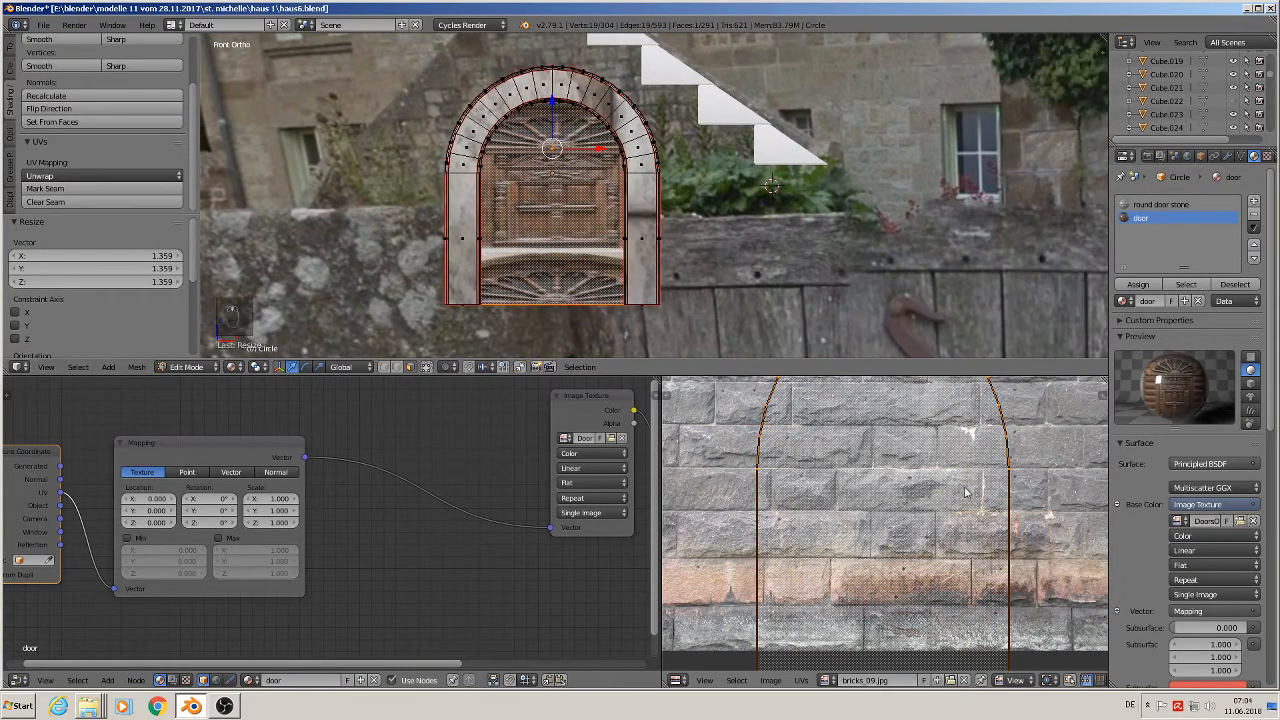
pyautogui.scroll(-2, 966, 491)
pyautogui.click(827, 681)
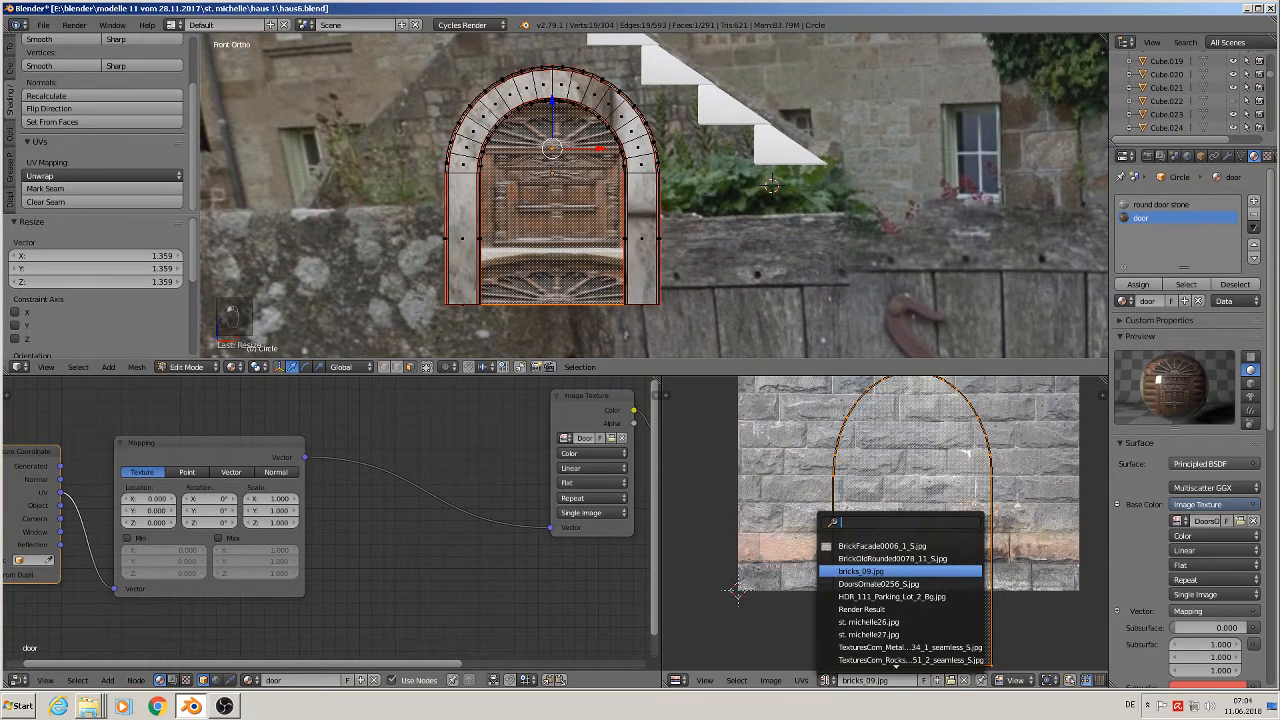
pyautogui.click(858, 584)
pyautogui.scroll(-3, 858, 592)
pyautogui.scroll(2, 848, 480)
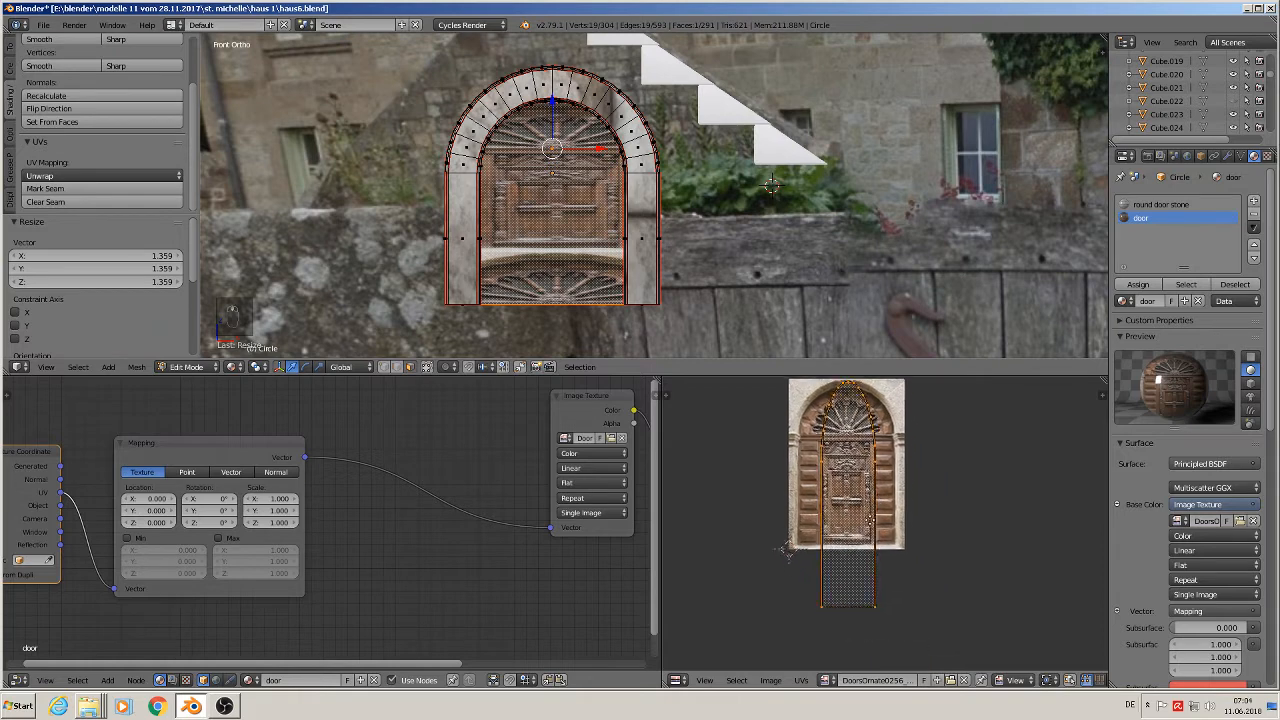
# - Unwrap the inner door panel face again with Project From View from the front
pyautogui.rightClick(548, 172)
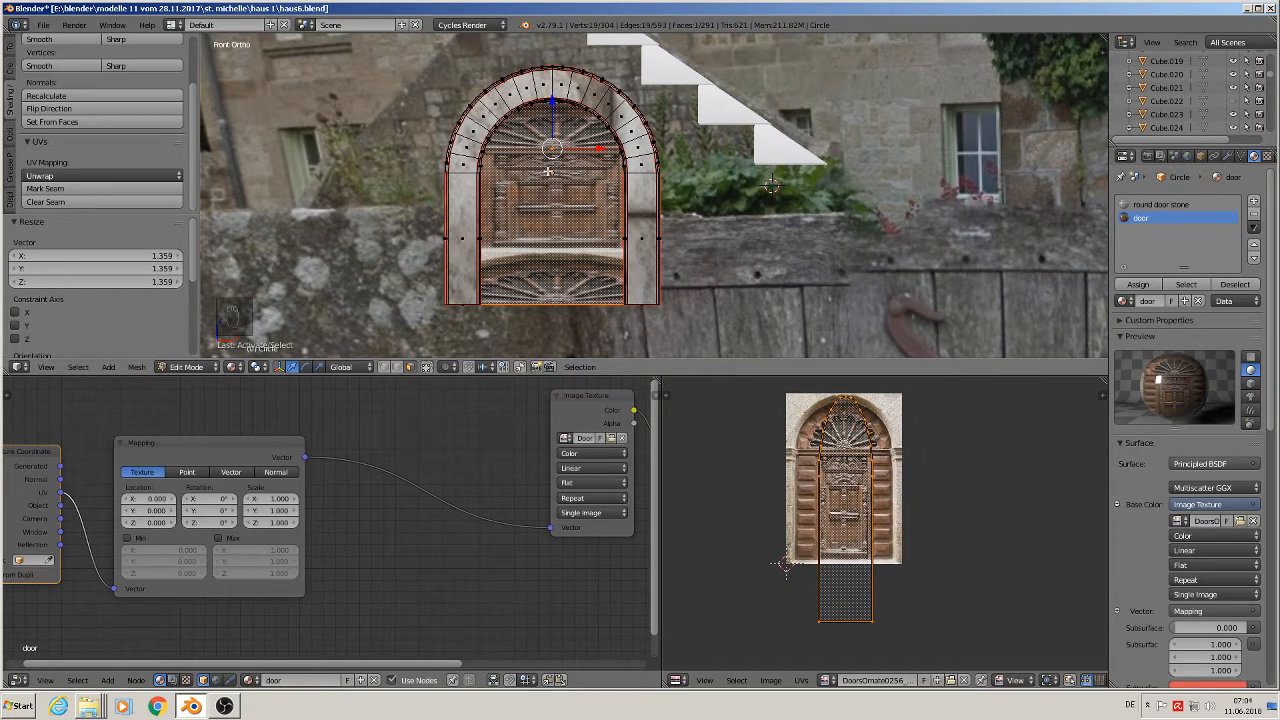
pyautogui.press('u')
pyautogui.click(537, 278)
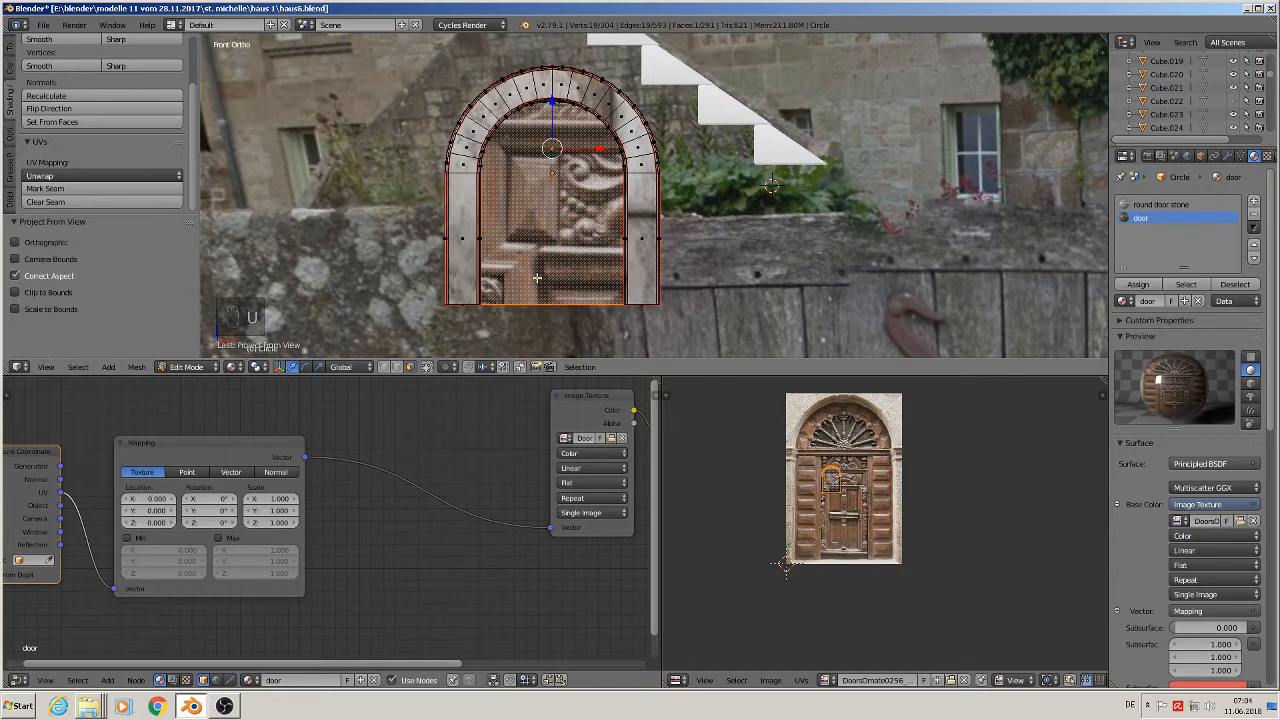
# - Scale the panel's UVs about 5.72 and shift them about 0.09 along X to cover the arched door in the image
pyautogui.scroll(1, 878, 466)
pyautogui.press('s')
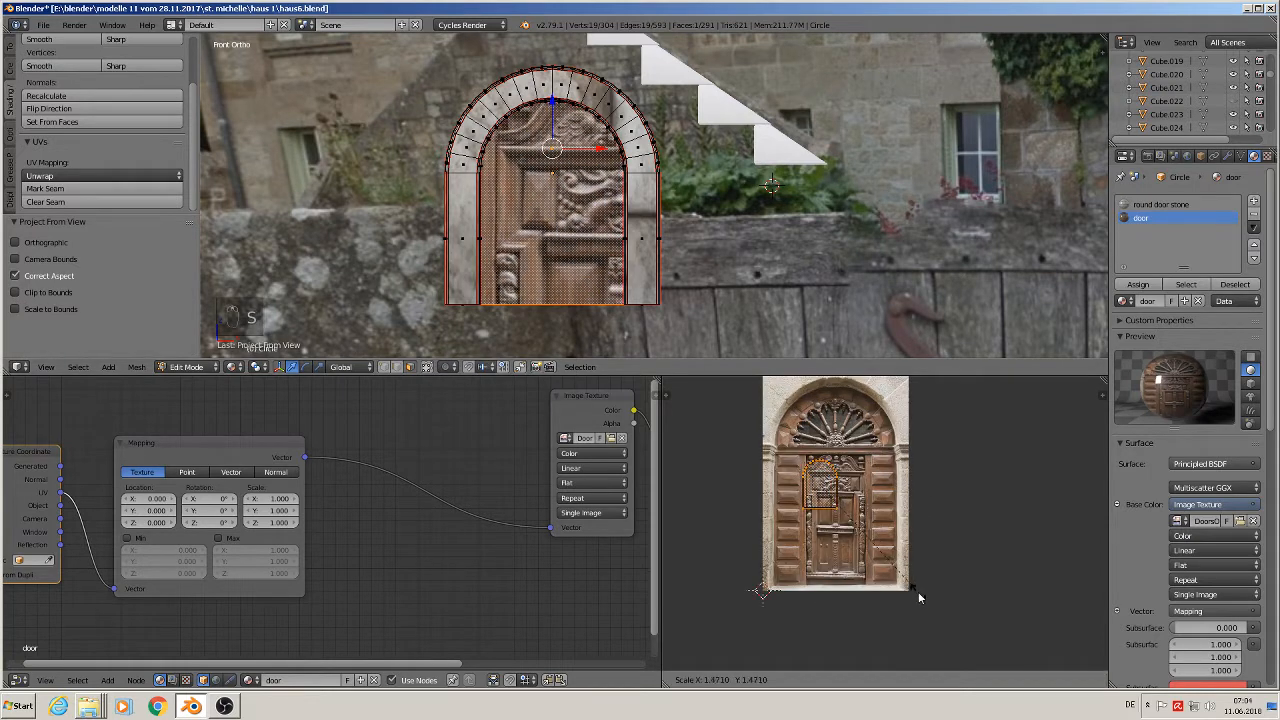
pyautogui.click(785, 582)
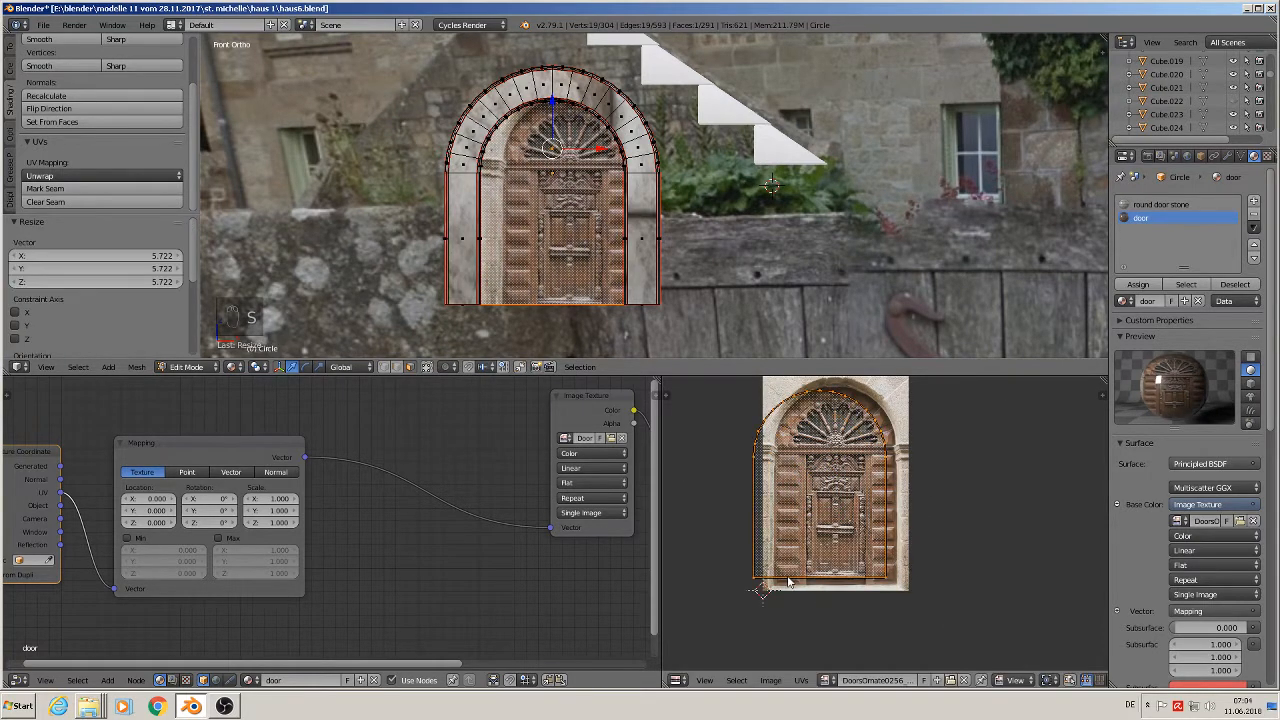
pyautogui.press('g')
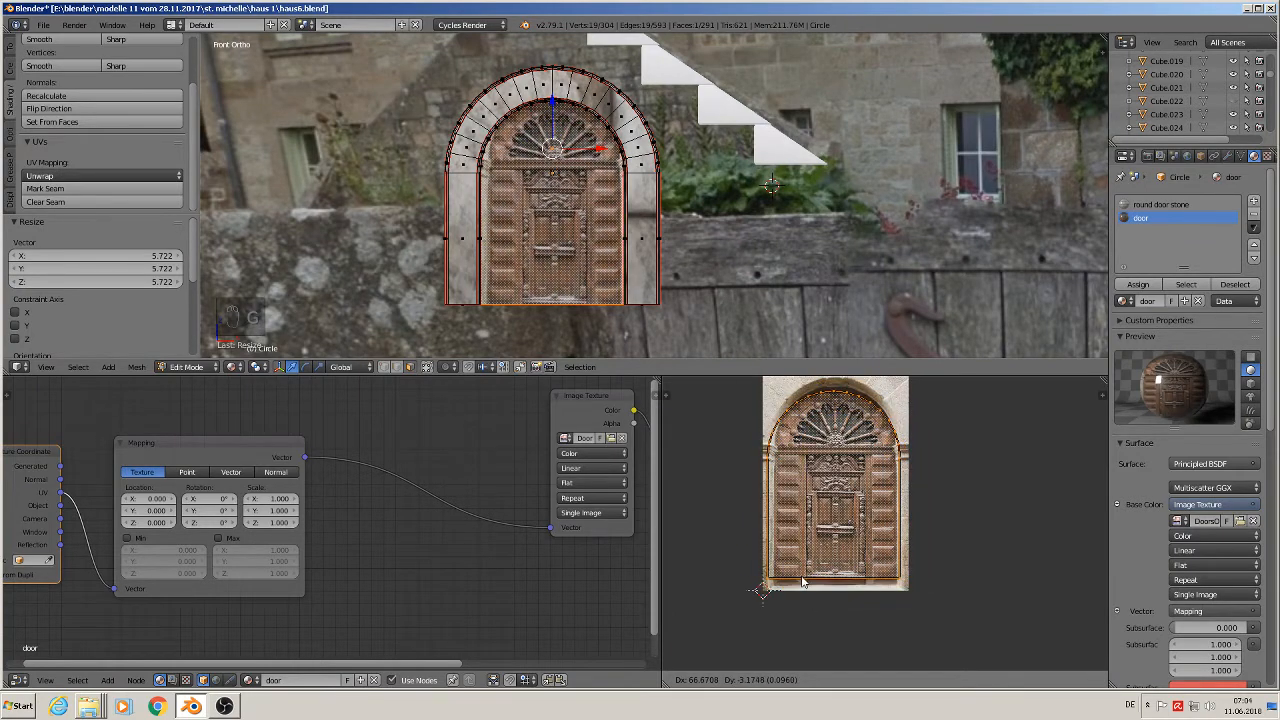
pyautogui.click(812, 588)
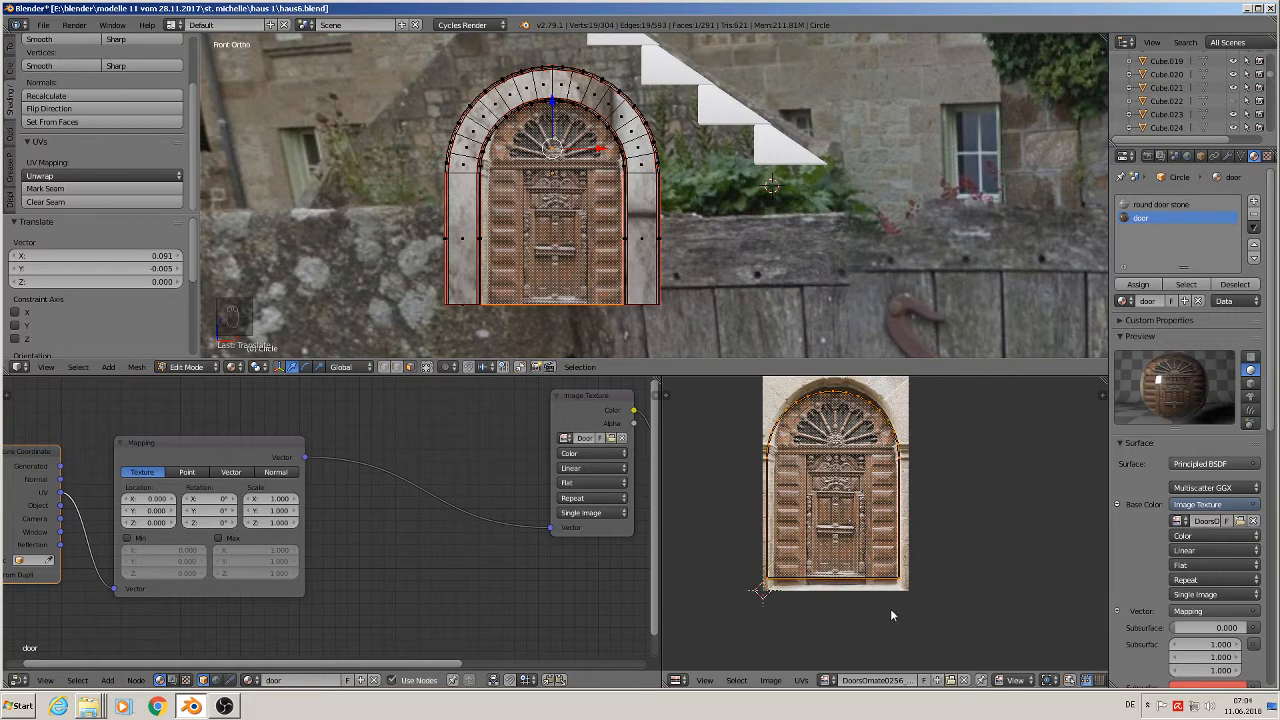
# - Scale the panel's UVs to about 0.90 along X and nudge them by about 0.023 in X and -0.041 in Y
pyautogui.press('s')
pyautogui.press('x')
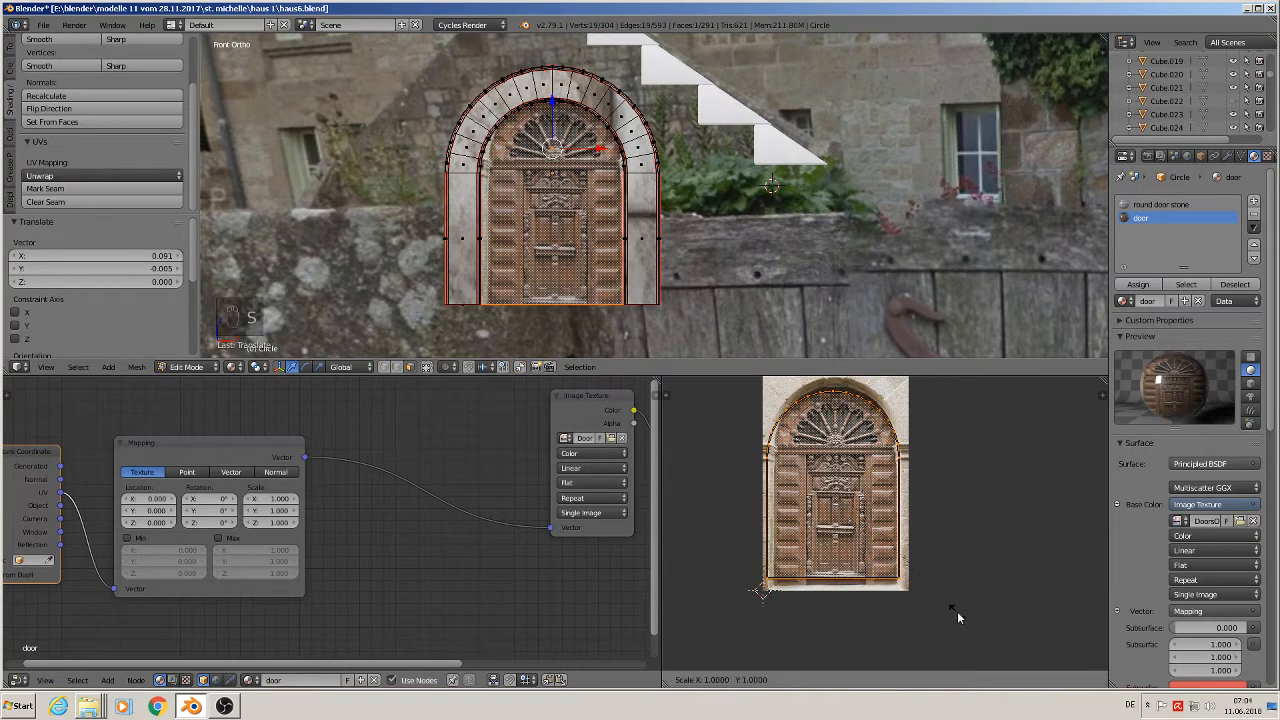
pyautogui.click(938, 612)
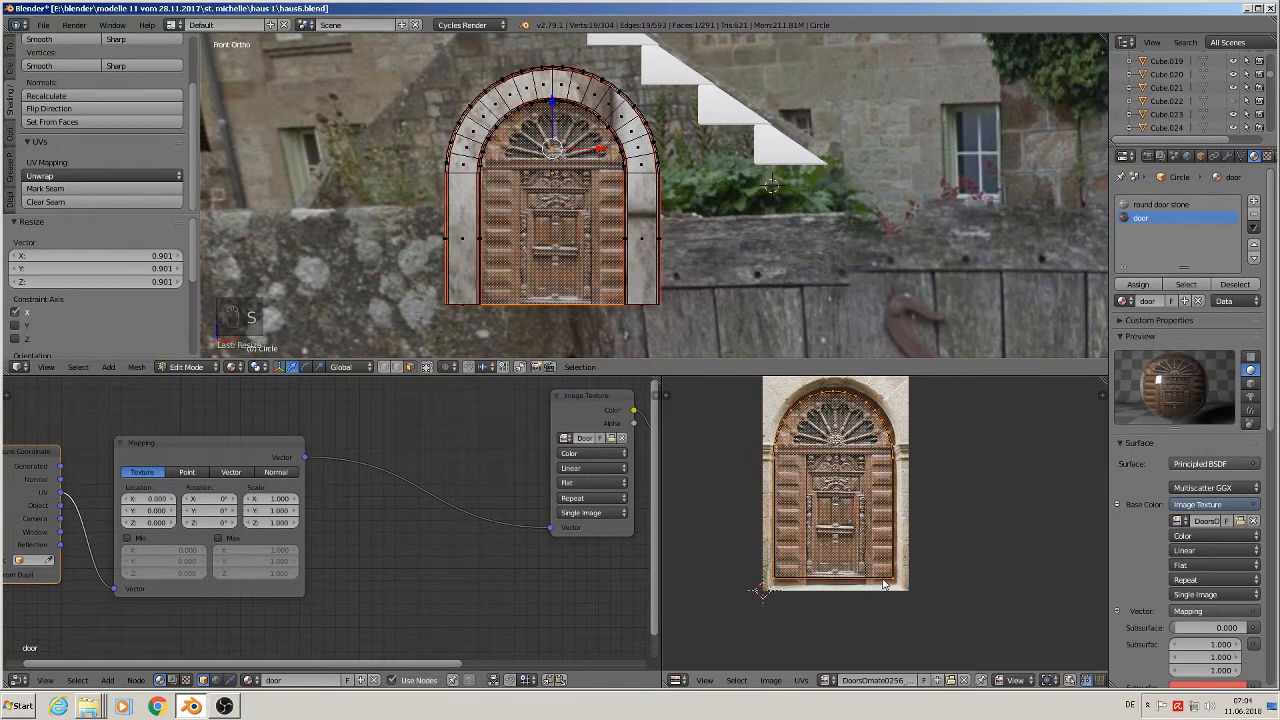
pyautogui.press('g')
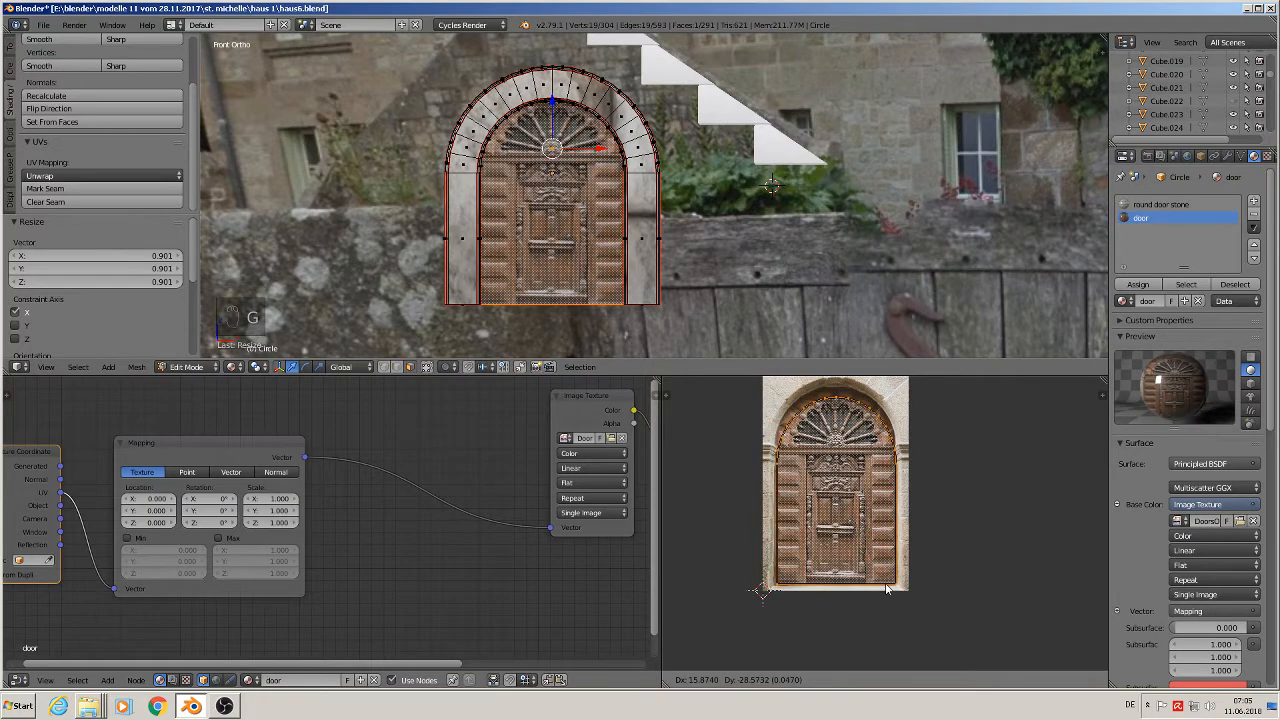
pyautogui.click(886, 590)
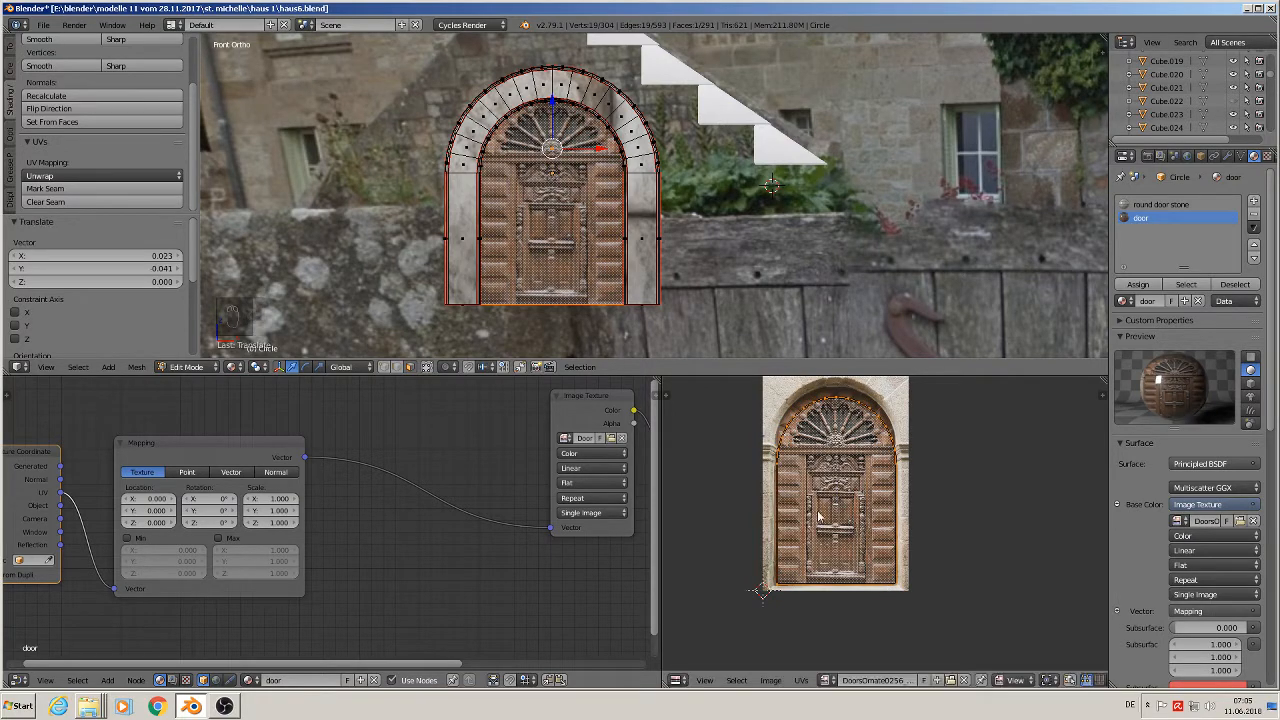
# - Return to Object Mode, view the door at an angle, and reposition the Principled BSDF node between Image Texture and Material Output
pyautogui.press('Tab')
pyautogui.moveTo(490, 124); pyautogui.dragTo(582, 298, button='middle')
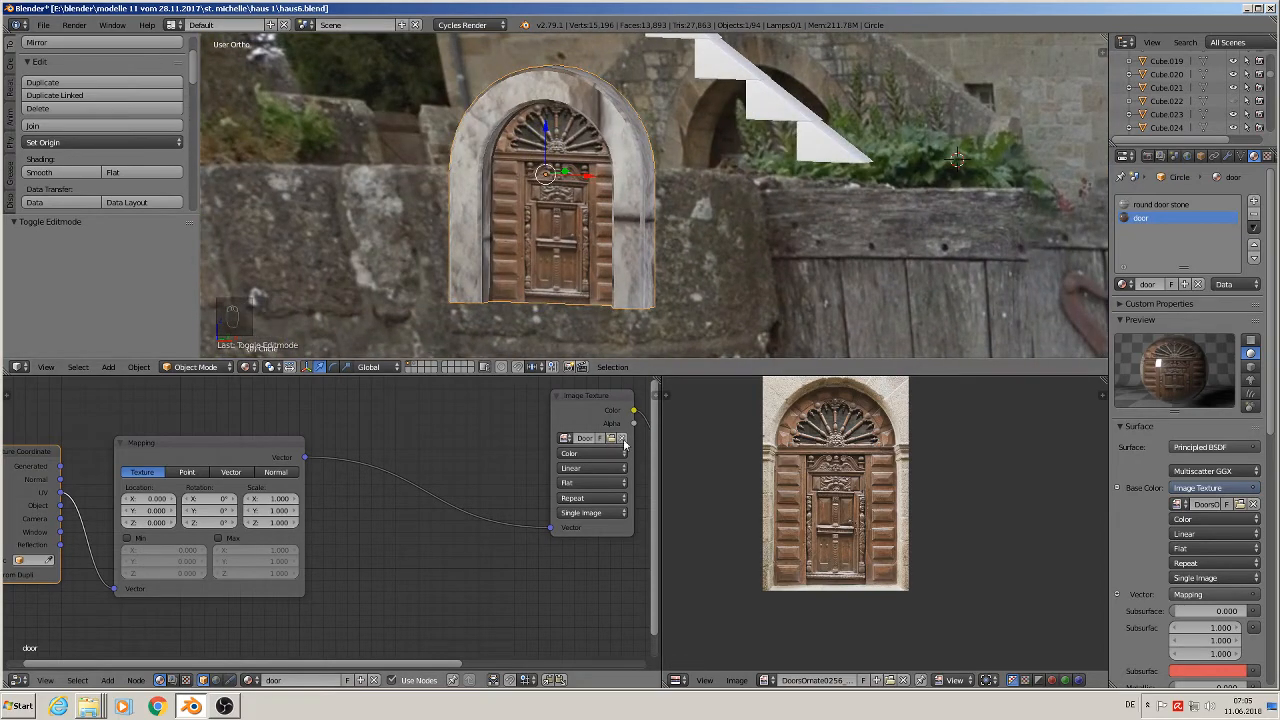
pyautogui.moveTo(550, 428); pyautogui.dragTo(375, 441, button='middle')
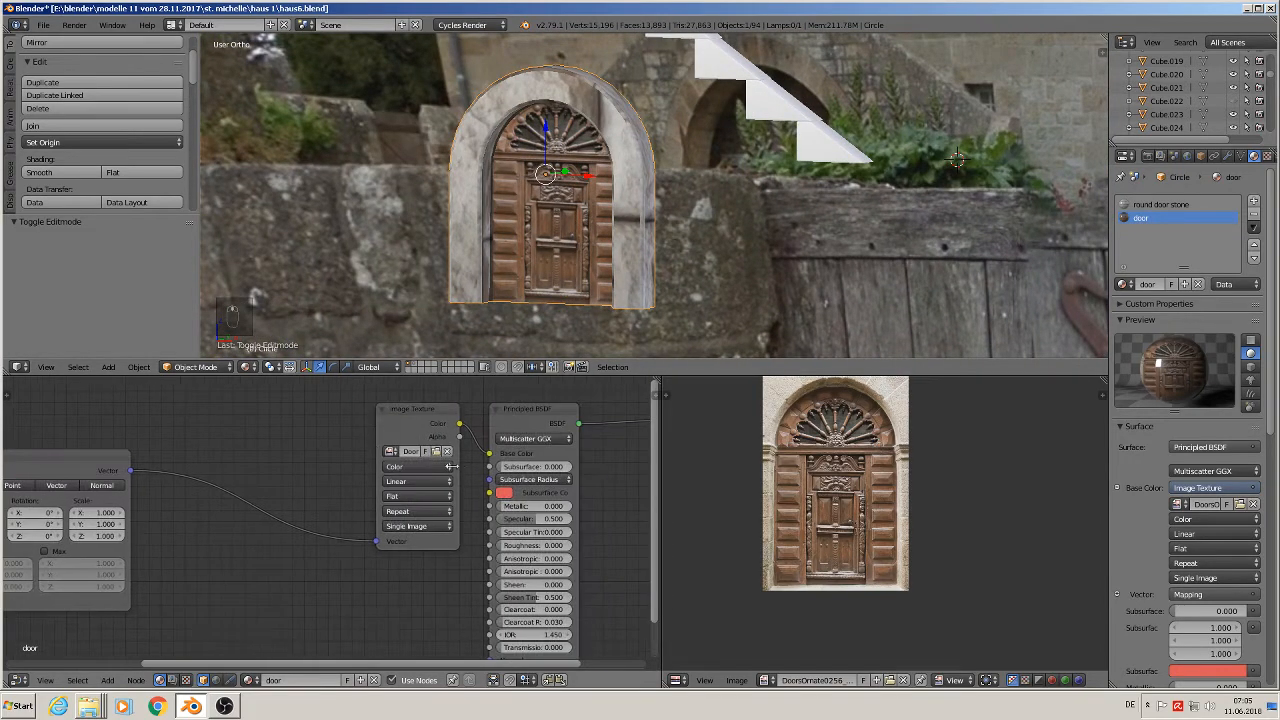
pyautogui.moveTo(452, 467); pyautogui.dragTo(202, 505, button='middle')
pyautogui.click(303, 447)
pyautogui.moveTo(303, 447); pyautogui.dragTo(340, 432)
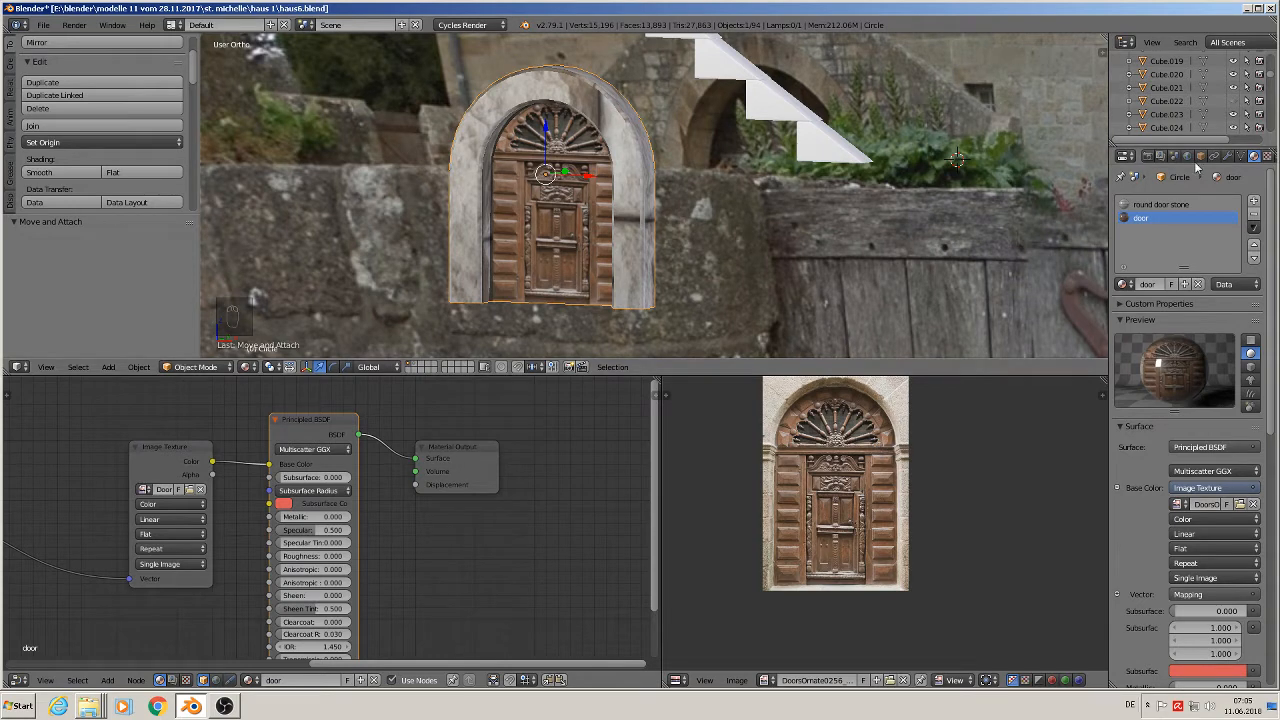
# - Set the door material's Principled BSDF roughness to 0.750
pyautogui.scroll(1, 368, 563)
pyautogui.scroll(1, 368, 566)
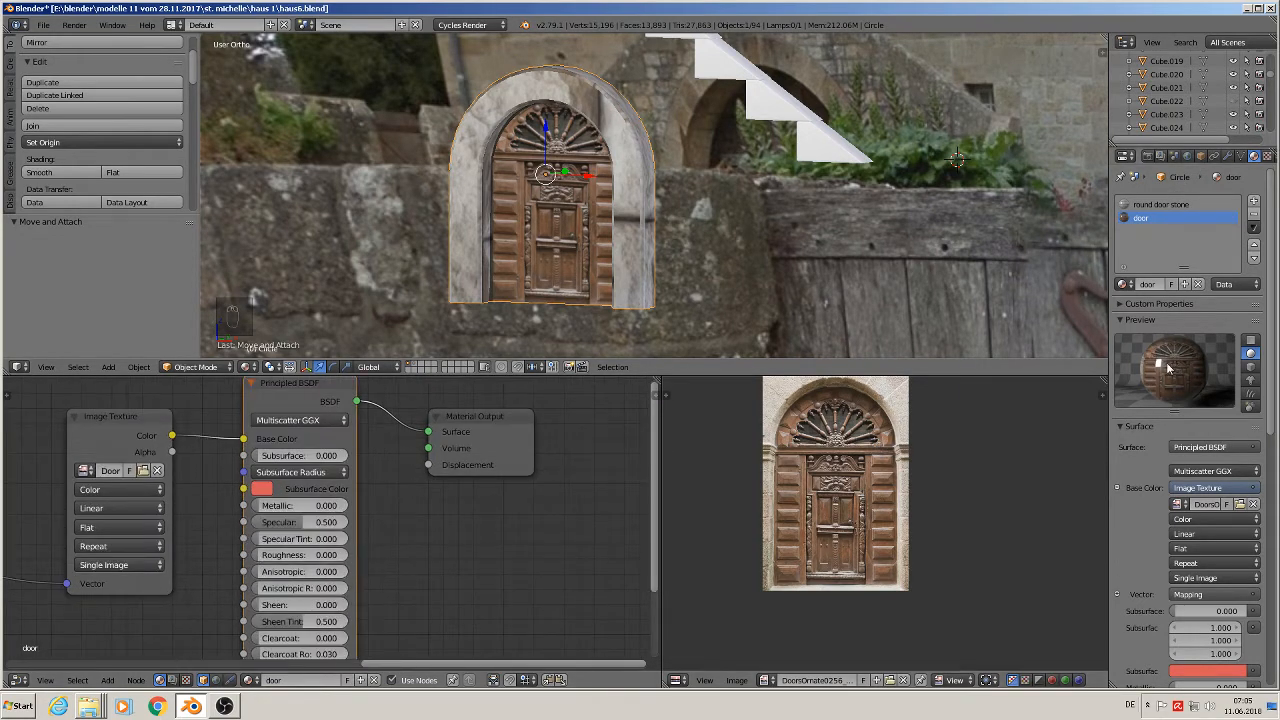
pyautogui.moveTo(277, 563); pyautogui.dragTo(336, 563)
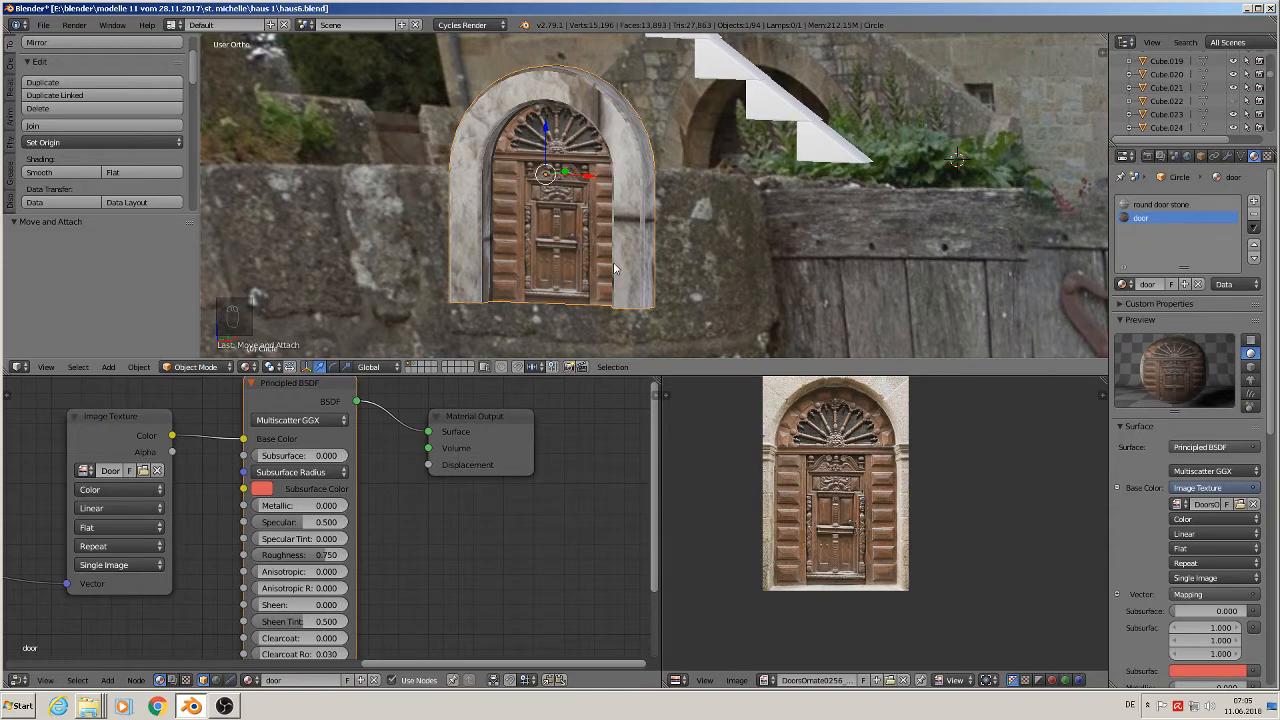
# - Select the face loop on the front of the stone arch and unwrap it with Project From View from the front
pyautogui.press('Tab')
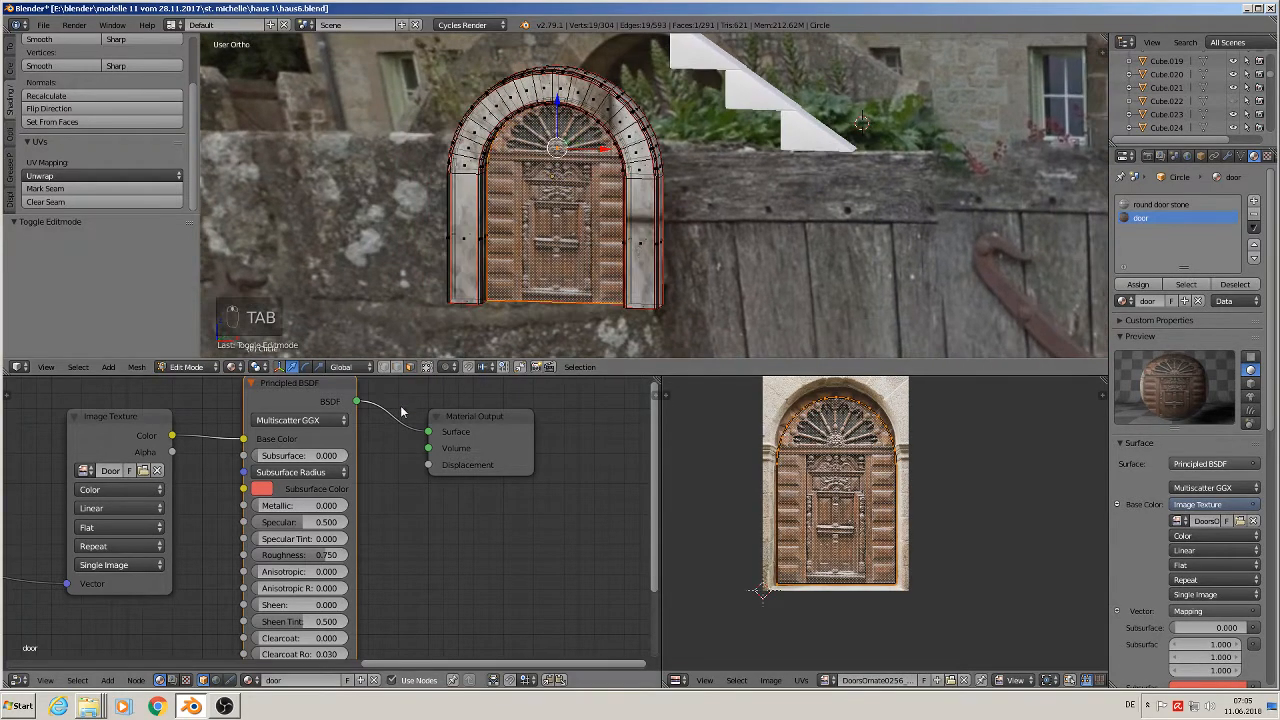
pyautogui.keyDown('alt'); pyautogui.rightClick(532, 90); pyautogui.keyUp('alt')
pyautogui.scroll(4, 838, 497)
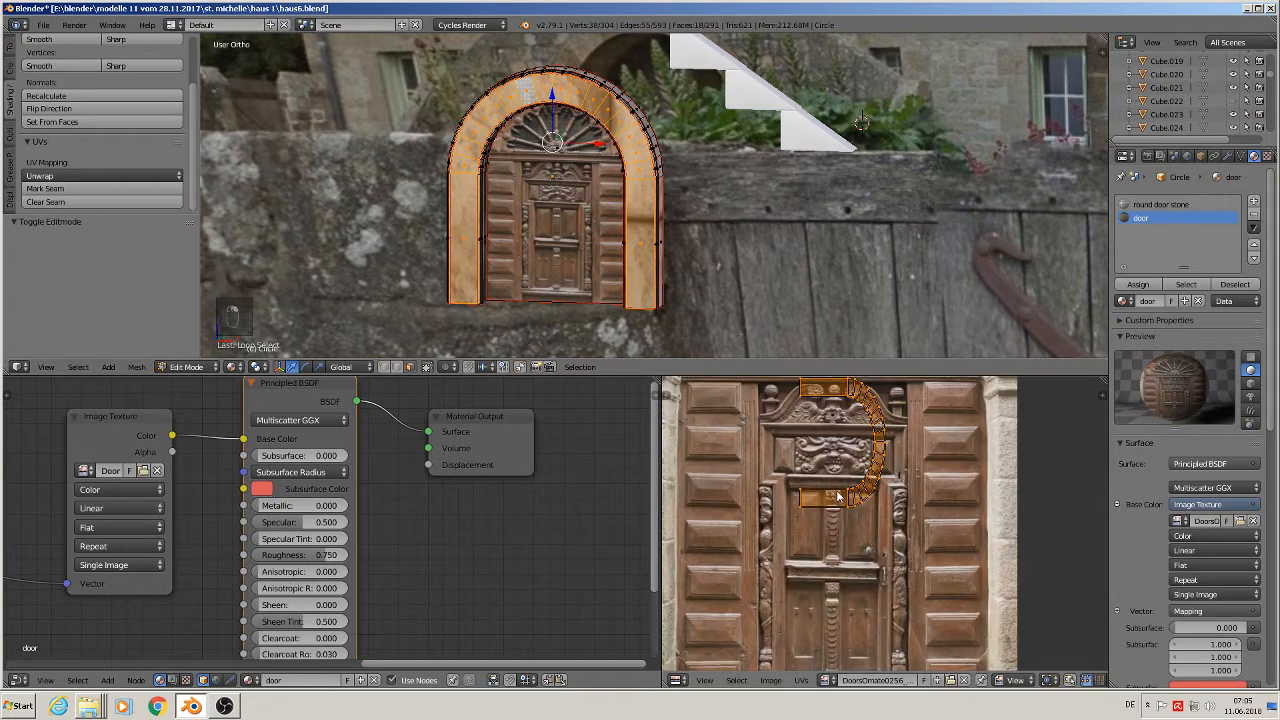
pyautogui.press('KP_1')
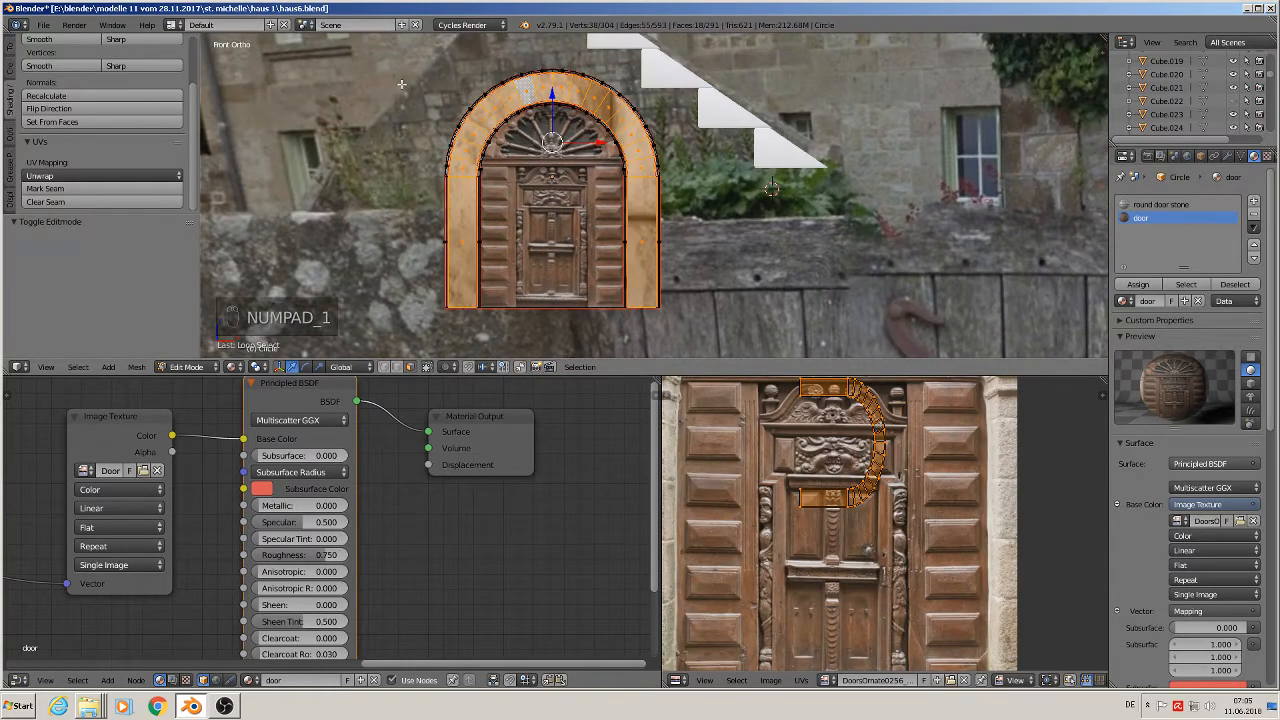
pyautogui.press('u')
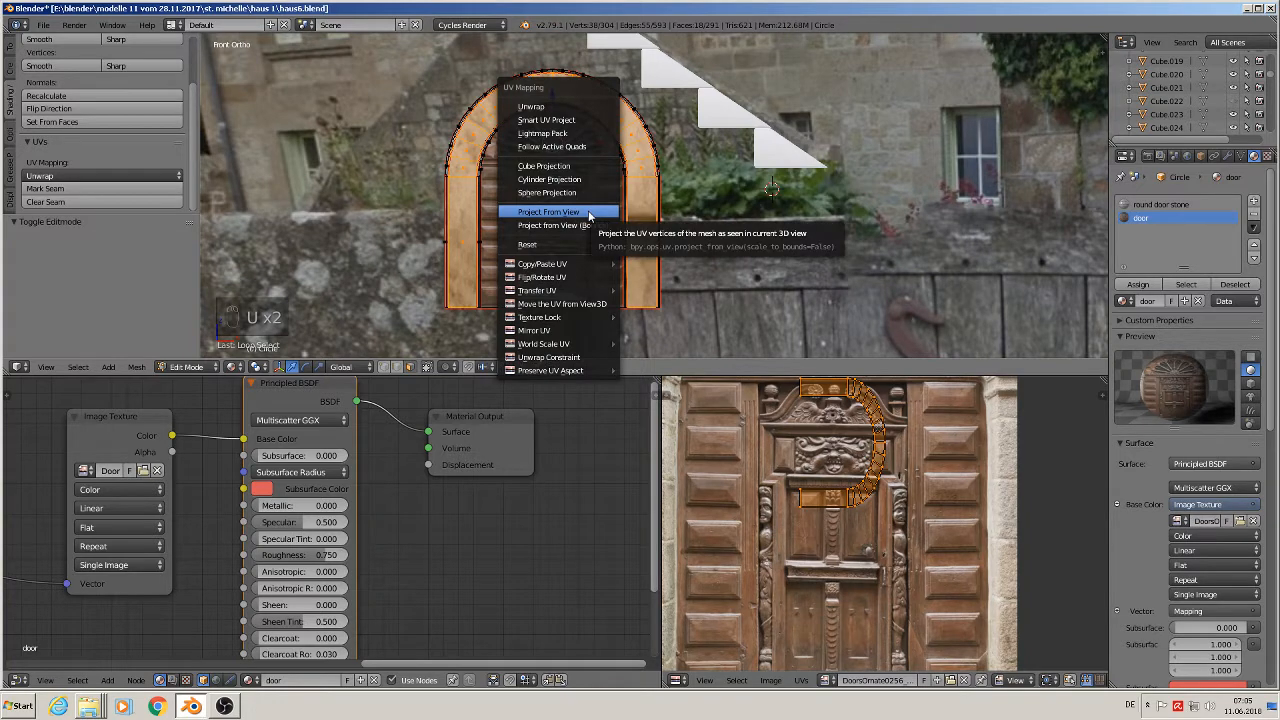
pyautogui.click(589, 215)
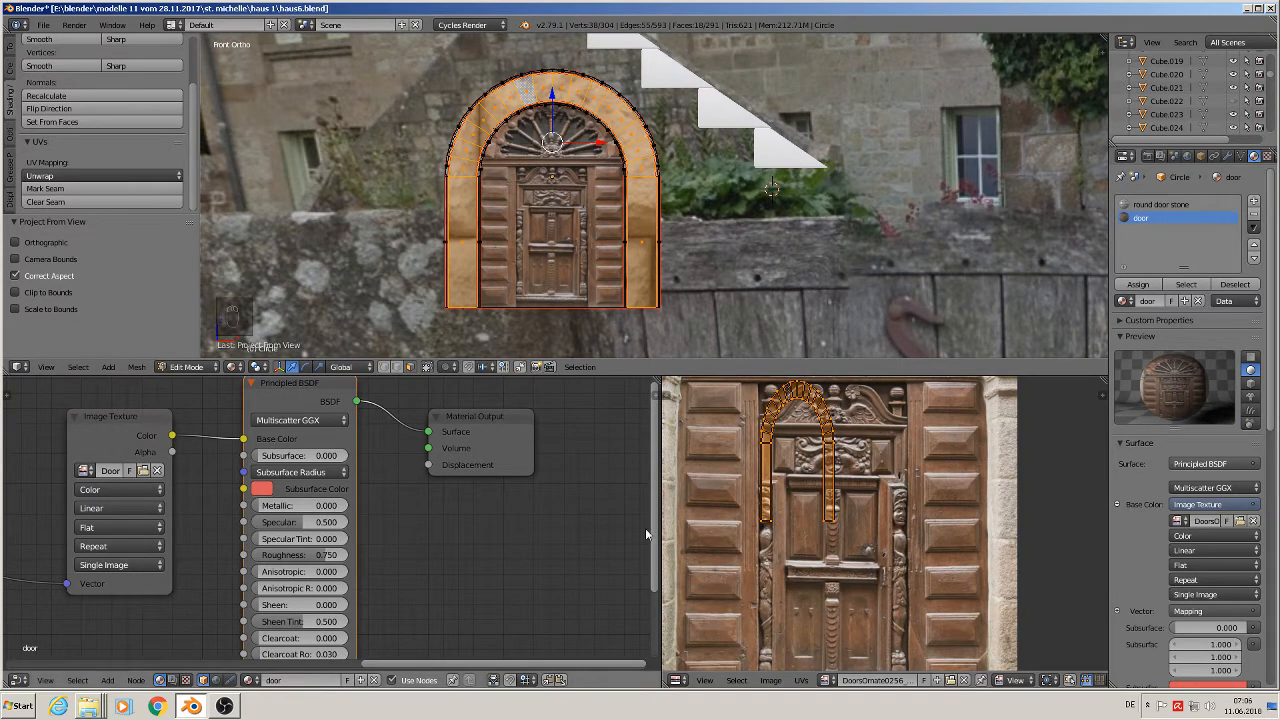
# - Straighten the arch UVs into a strip with UV Squares' Snap to Axis and move it by 0.194 in X and -0.239 in Y
pyautogui.press('t')
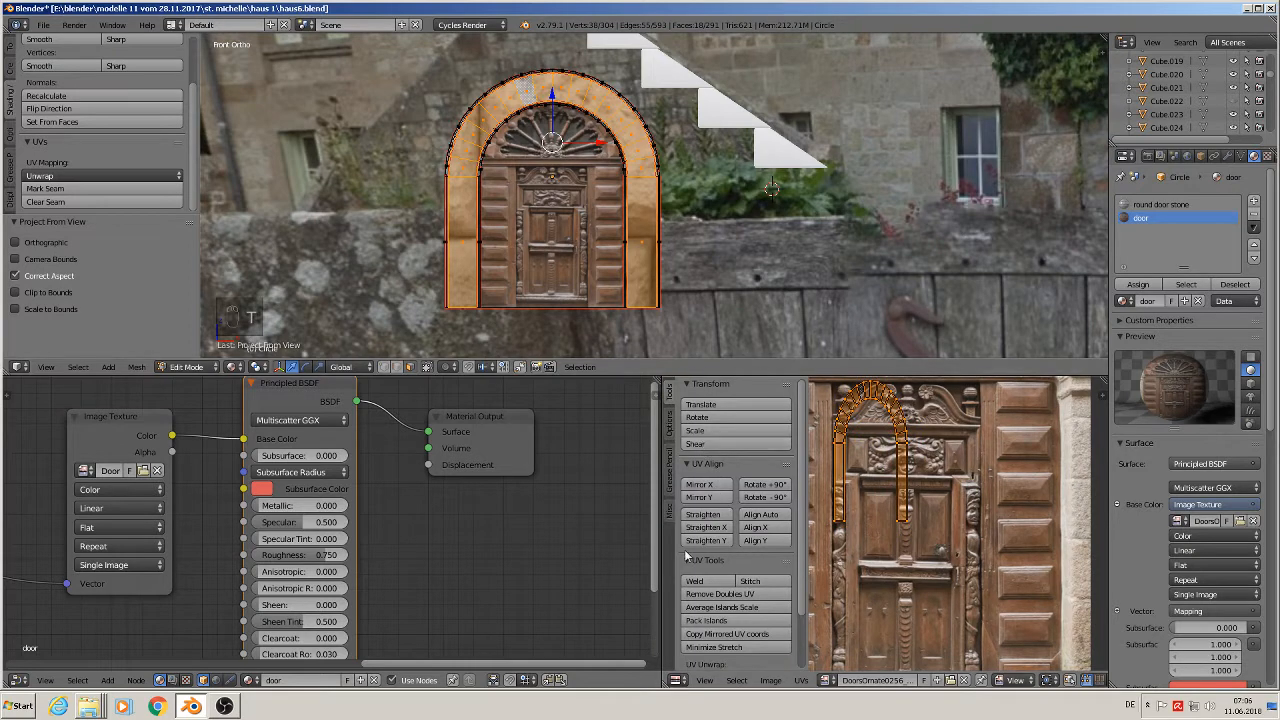
pyautogui.click(669, 510)
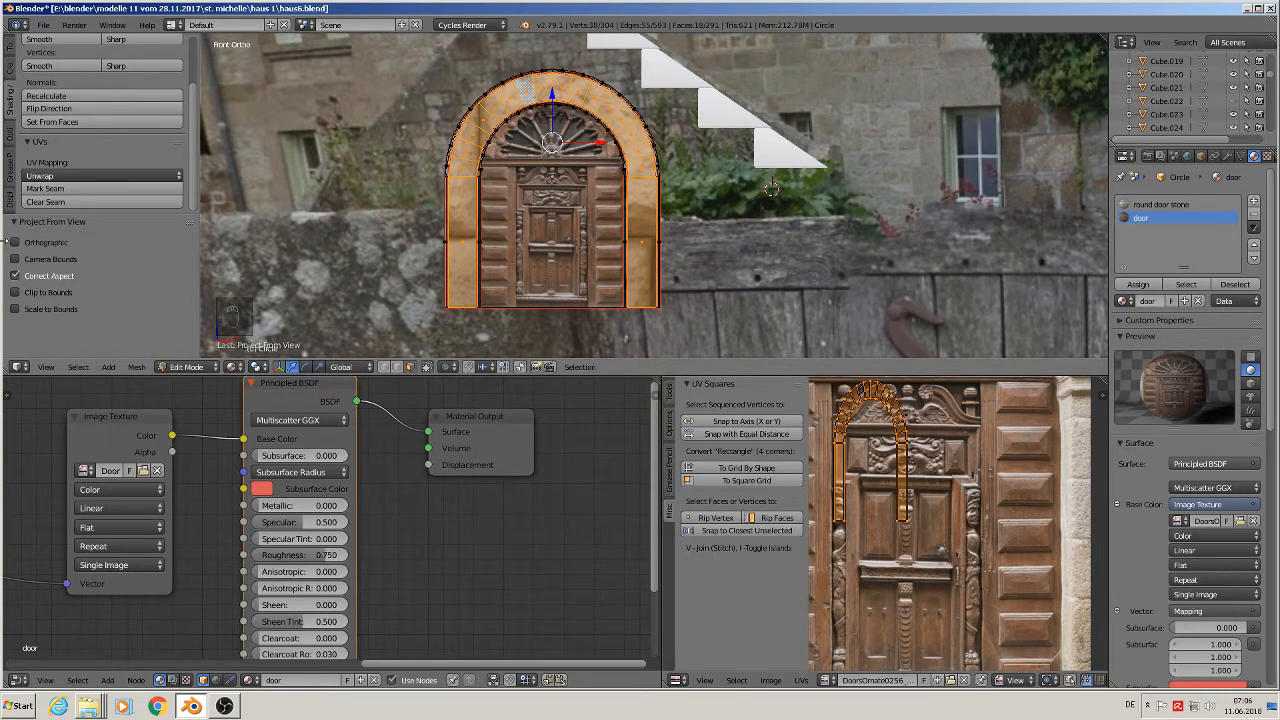
pyautogui.click(757, 421)
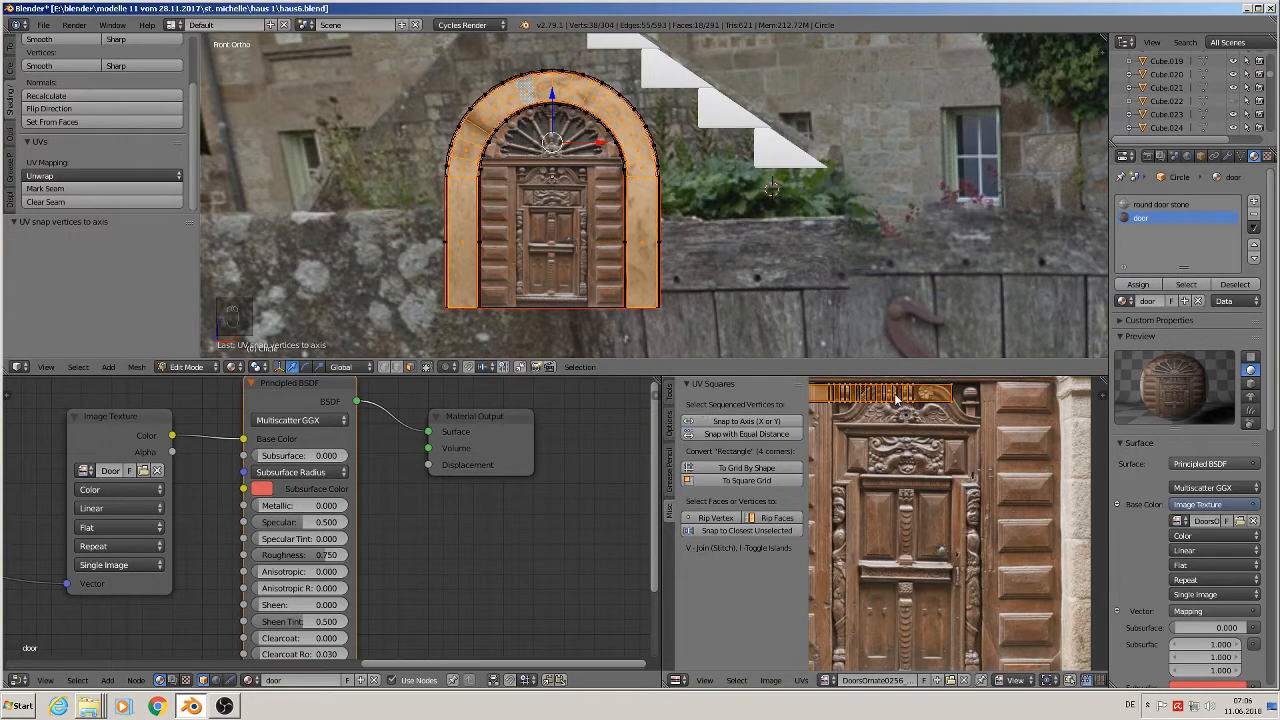
pyautogui.press('g')
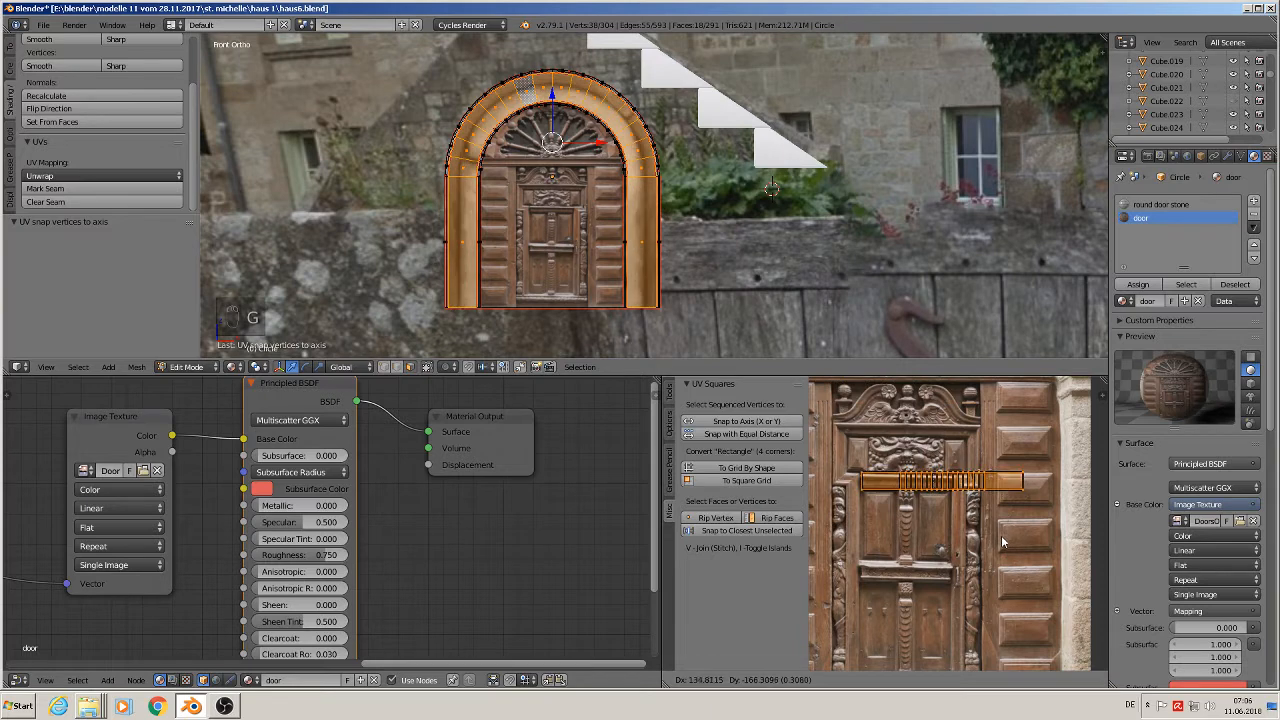
pyautogui.click(890, 474)
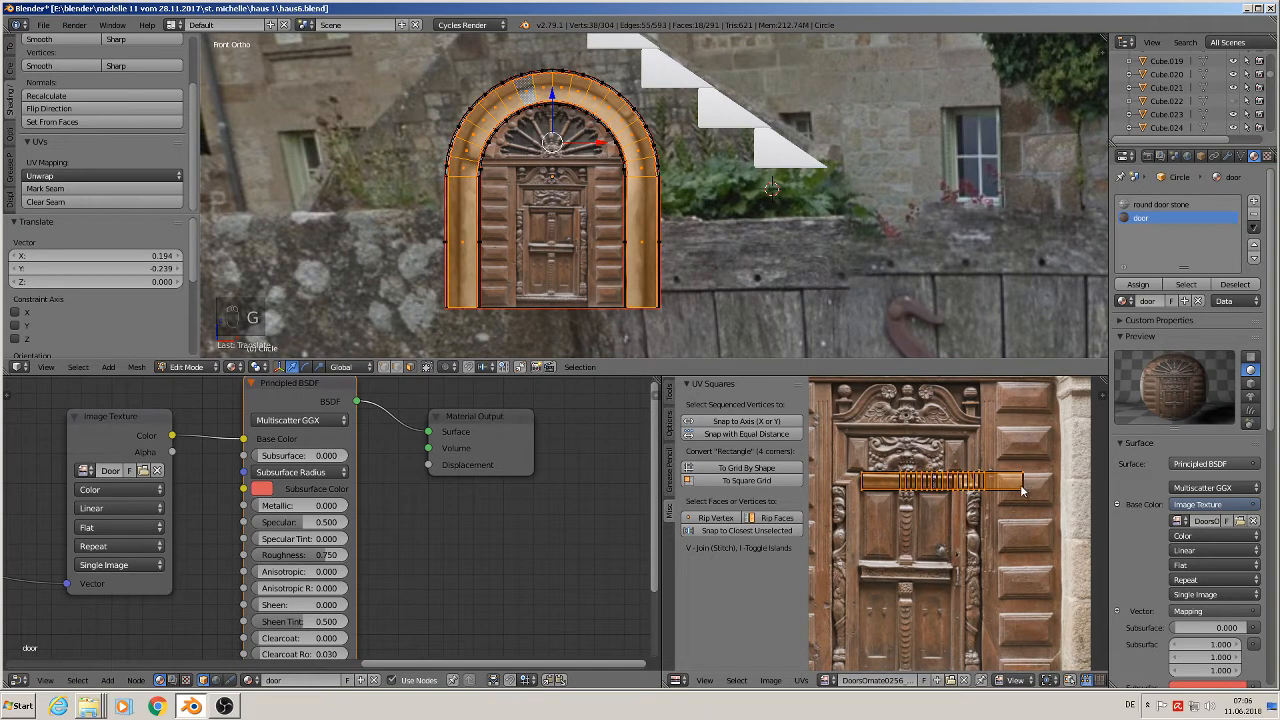
# - Show BrickFacade0006_1_S.jpg behind the UVs and move the arch strip by -0.138 in X and 0.155 in Y onto a brick row
pyautogui.click(828, 681)
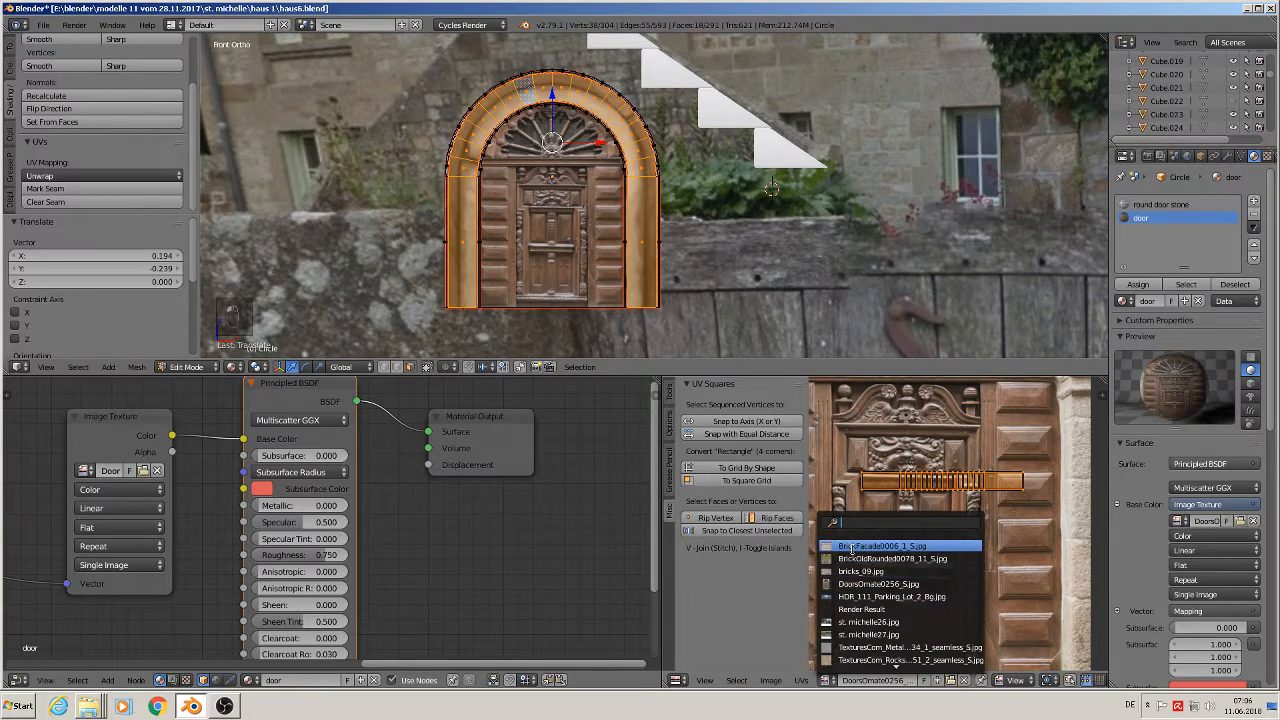
pyautogui.click(870, 546)
pyautogui.scroll(-4, 968, 510)
pyautogui.scroll(1, 968, 506)
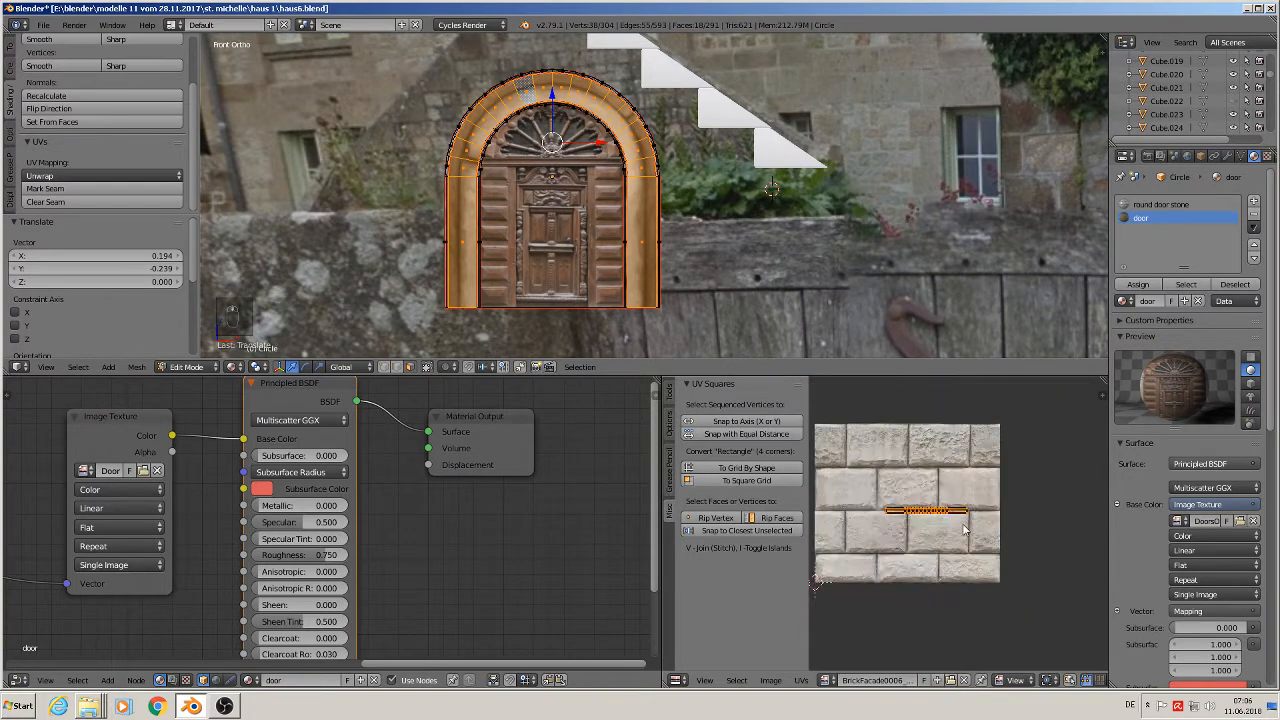
pyautogui.scroll(-1, 964, 530)
pyautogui.scroll(1, 964, 546)
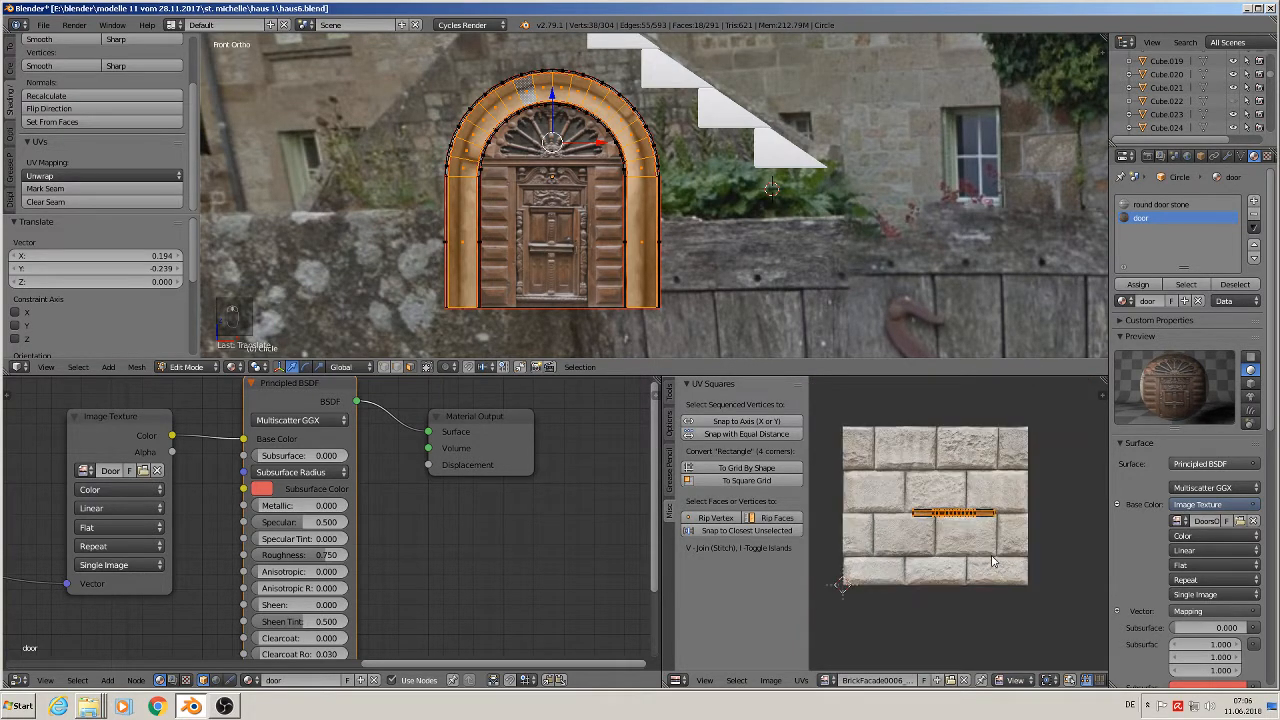
pyautogui.press('g')
pyautogui.click(942, 524)
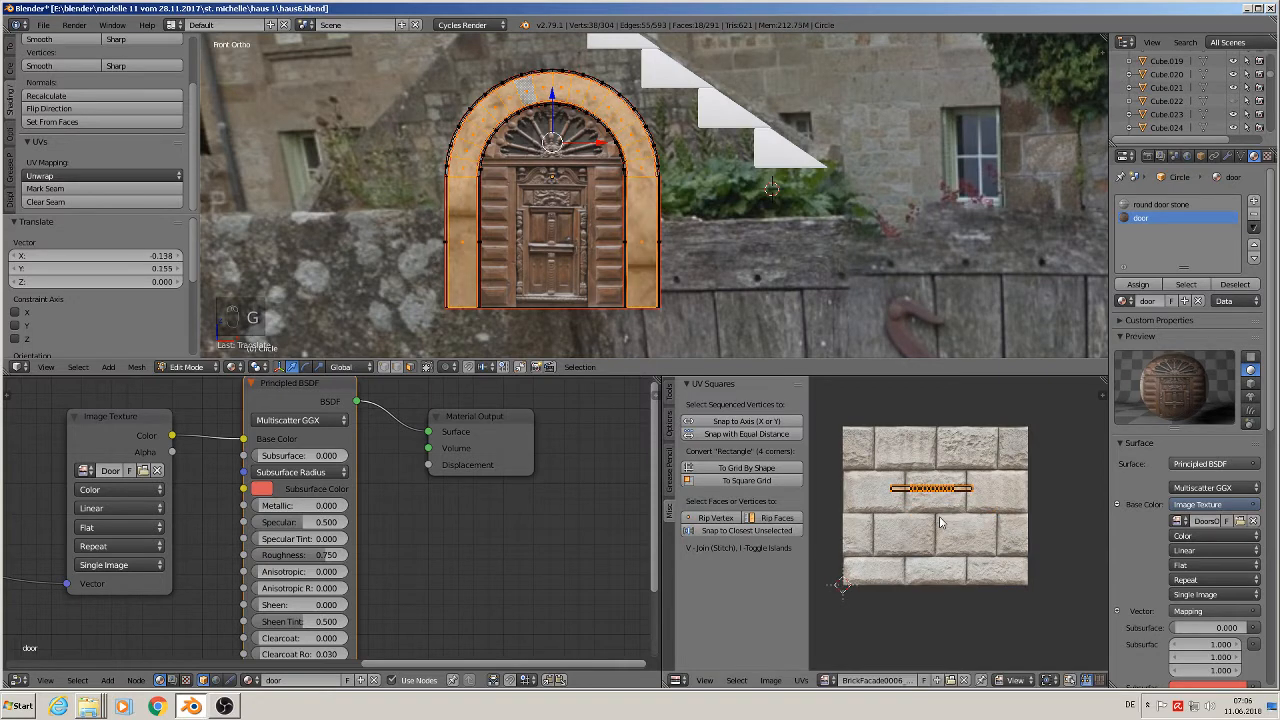
# - Enlarge the arch's UV strip to cover the full height of the brick row and check the stones in Object Mode
pyautogui.press('s')
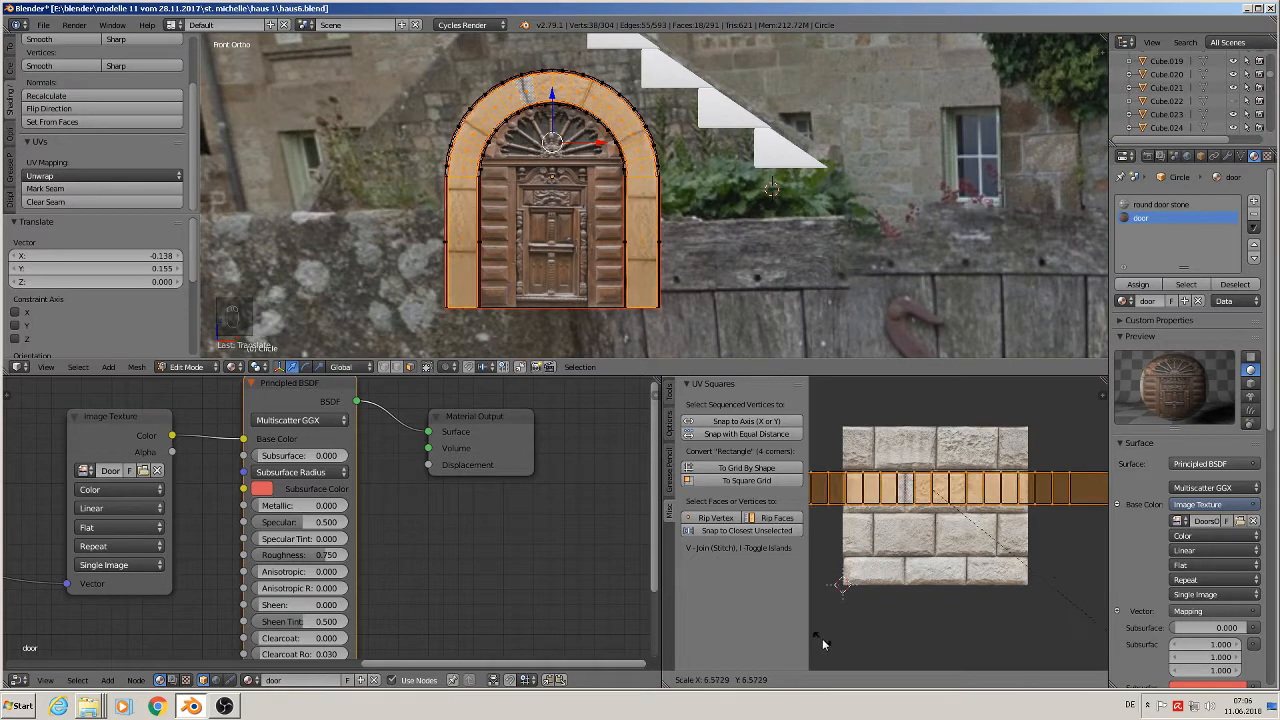
pyautogui.click(1006, 385)
pyautogui.press('Tab')
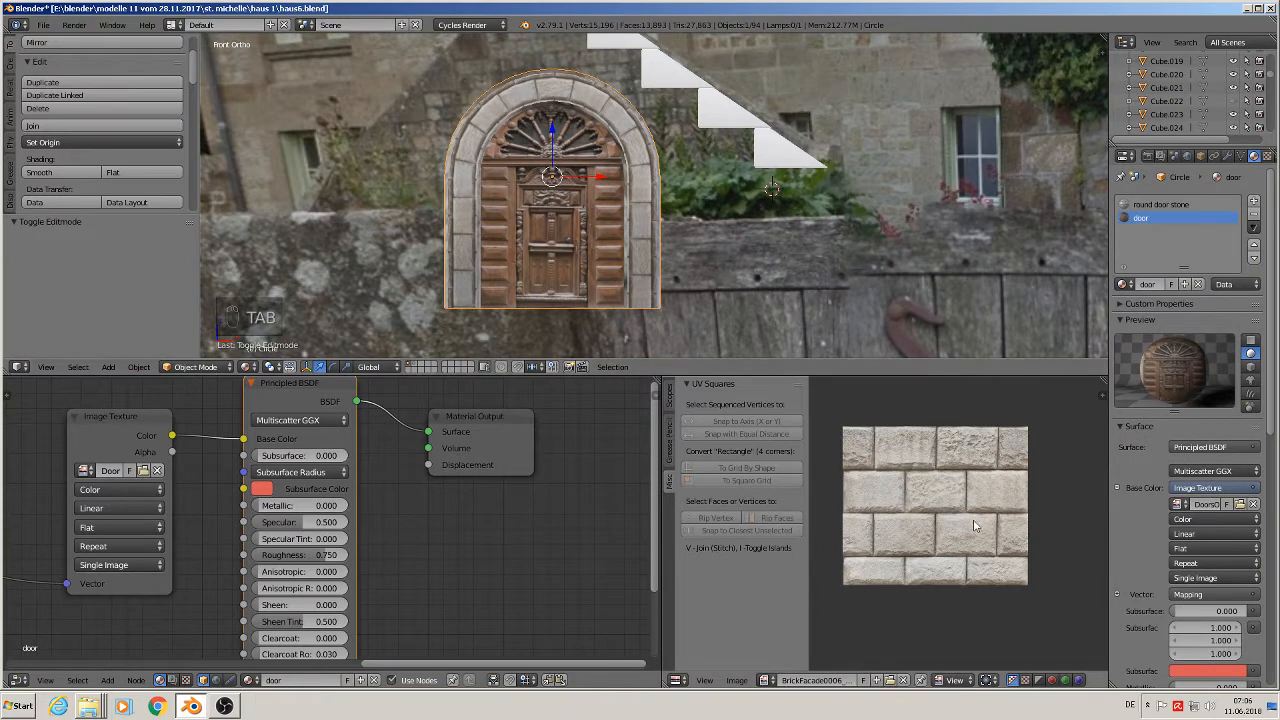
pyautogui.press('Tab')
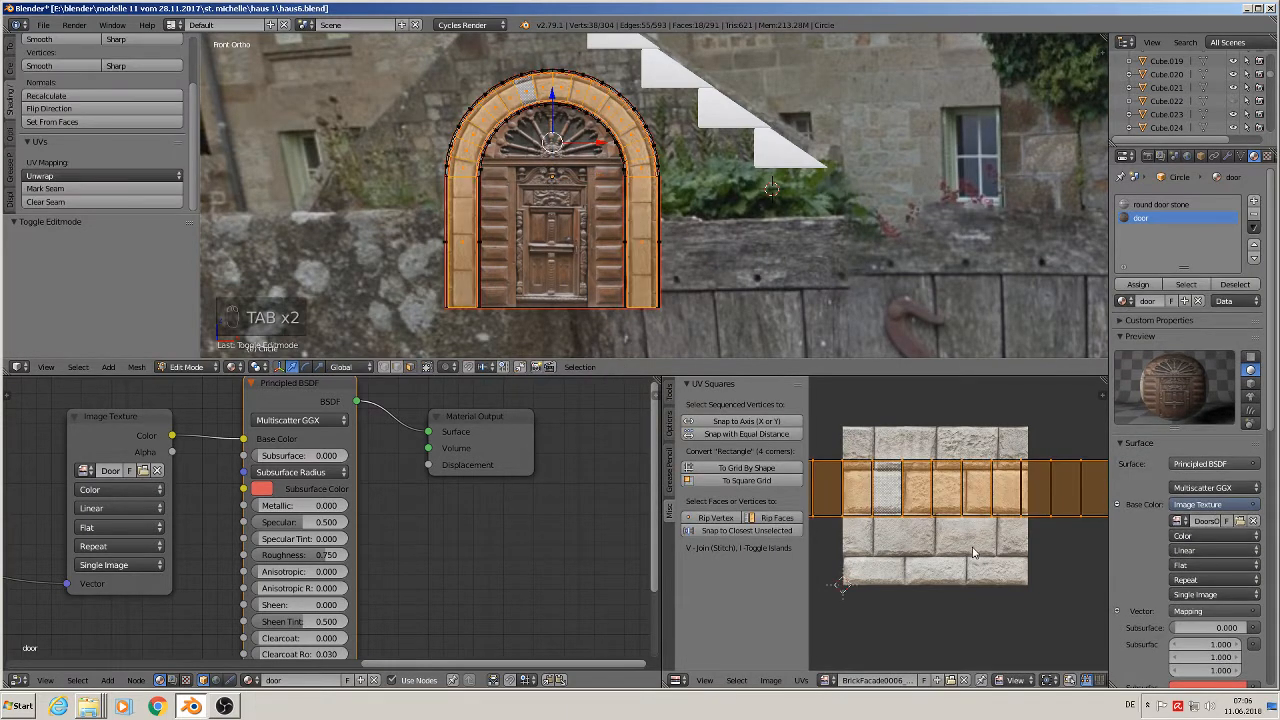
# - Move the arch strip by 0.017 in X and -0.293 in Y to the brick row below, scale it to 0.808, and nudge it into place
pyautogui.press('g')
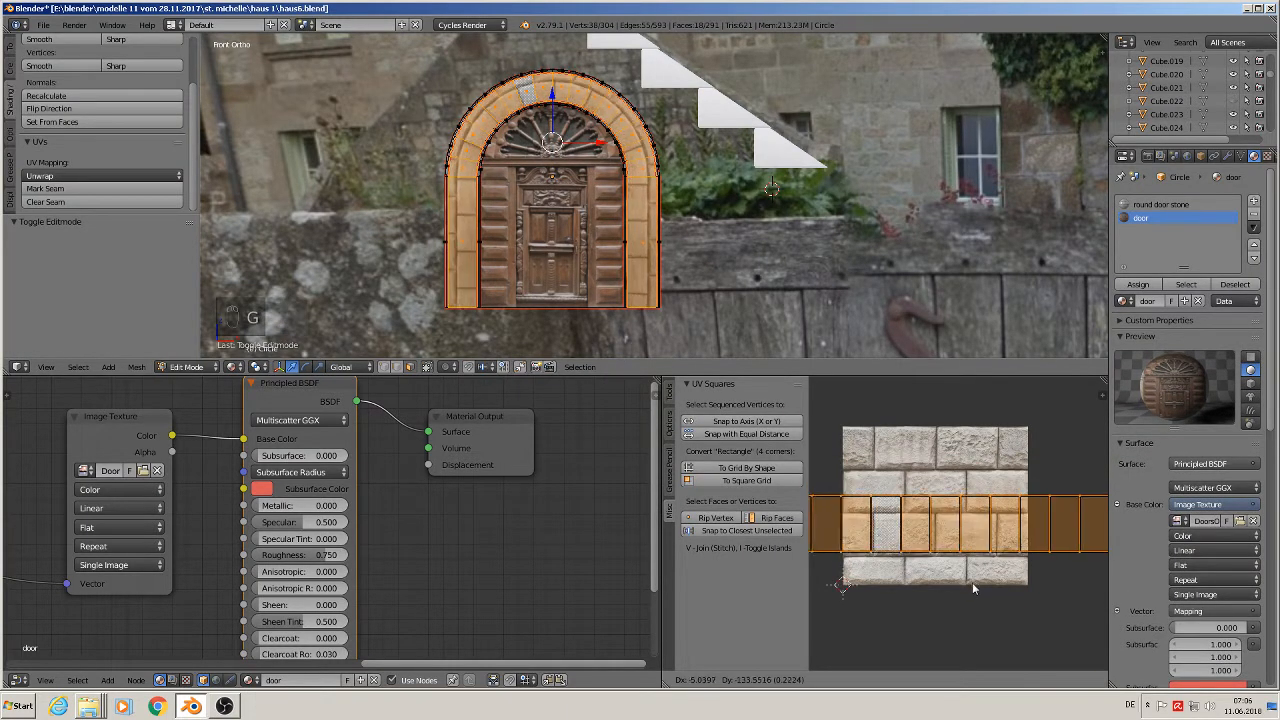
pyautogui.click(976, 592)
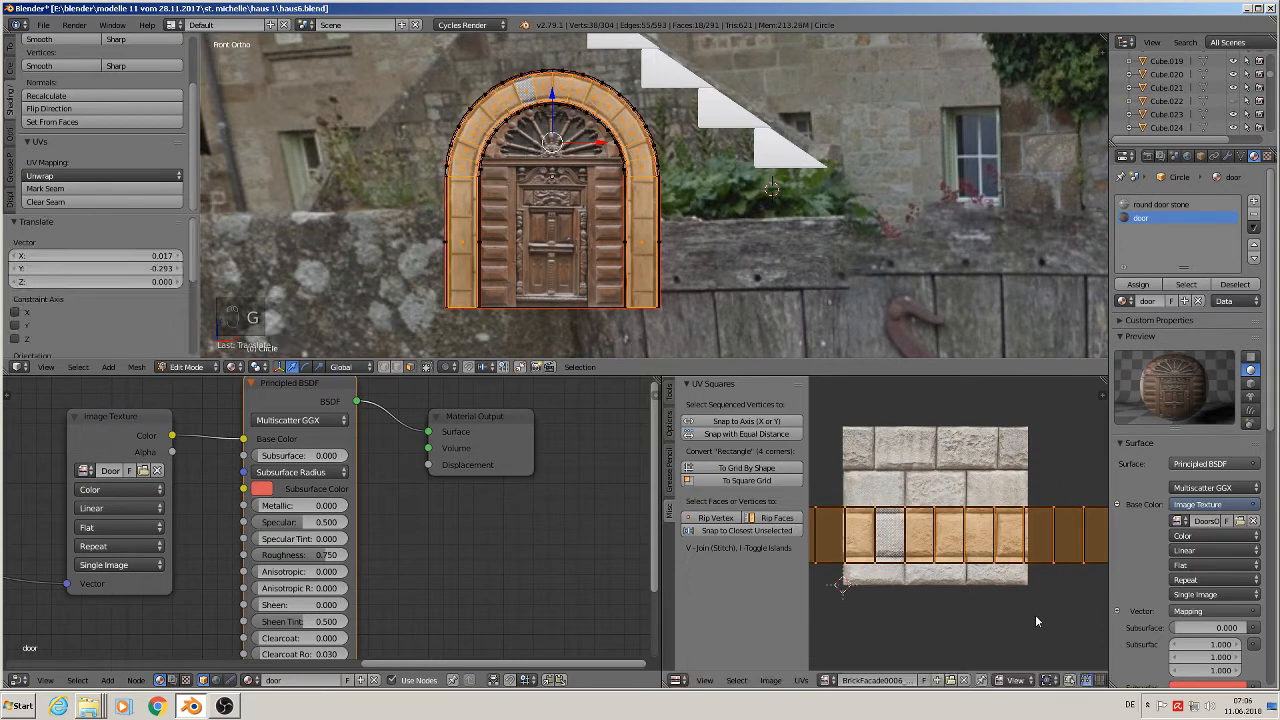
pyautogui.press('s')
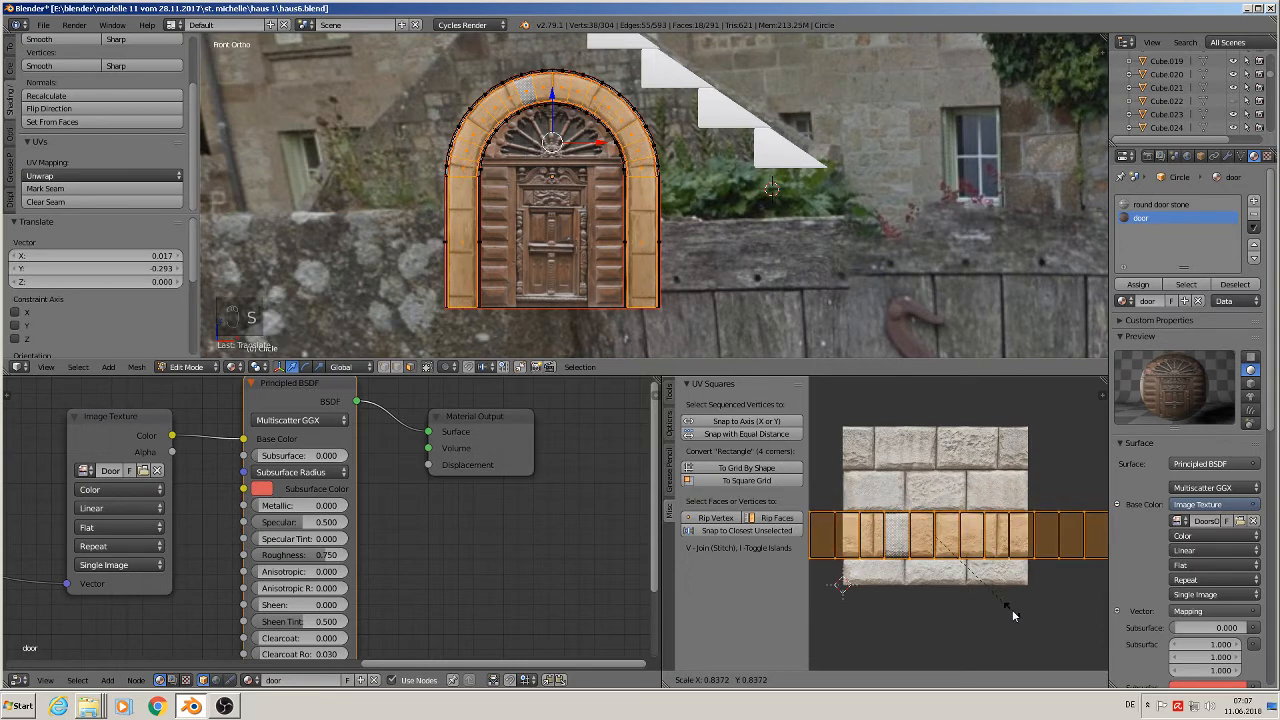
pyautogui.click(1008, 612)
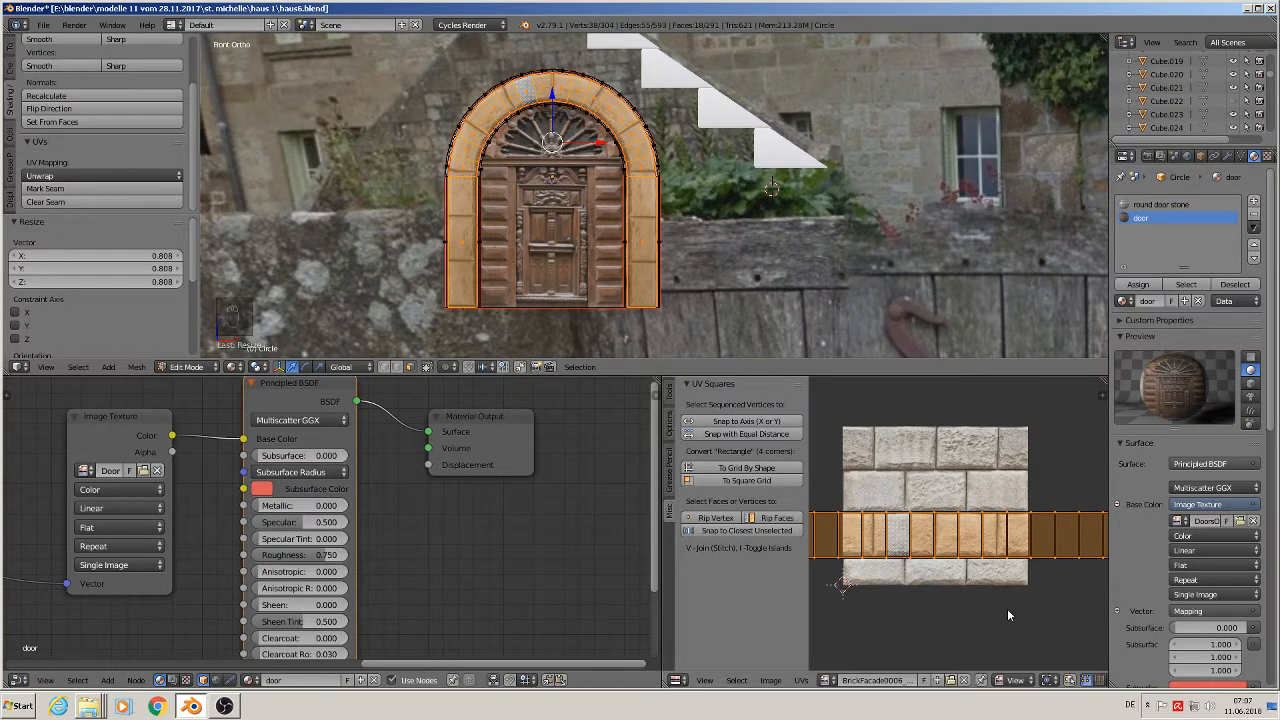
pyautogui.press('g')
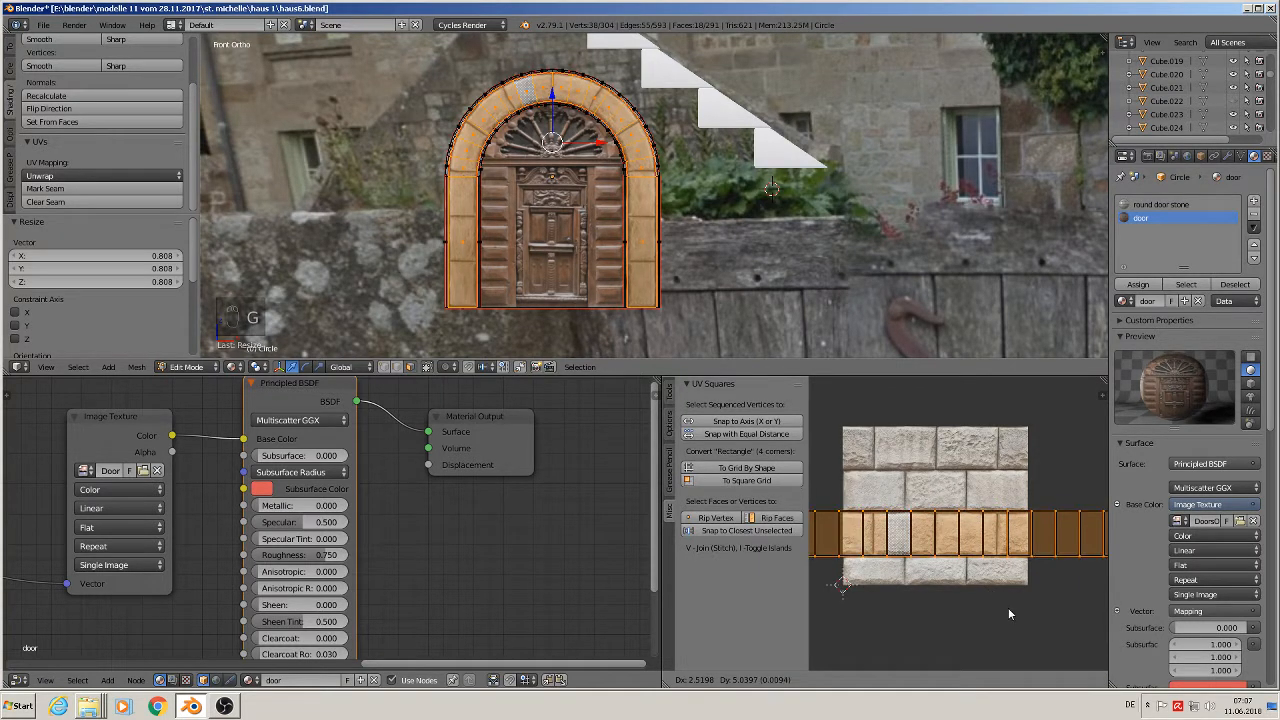
pyautogui.click(1008, 607)
pyautogui.press('Tab')
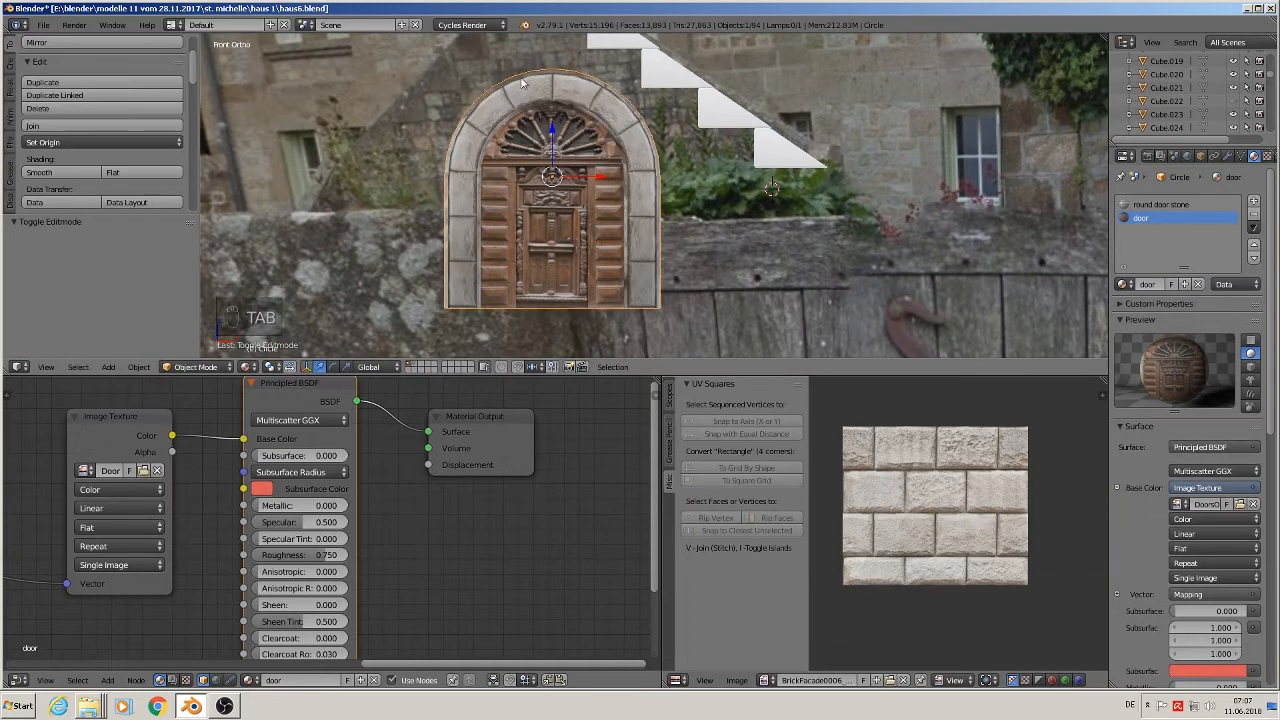
# - Select the face loop on the arch's inner reveal and unwrap it with the standard Unwrap
pyautogui.moveTo(702, 292); pyautogui.dragTo(495, 200, button='middle')
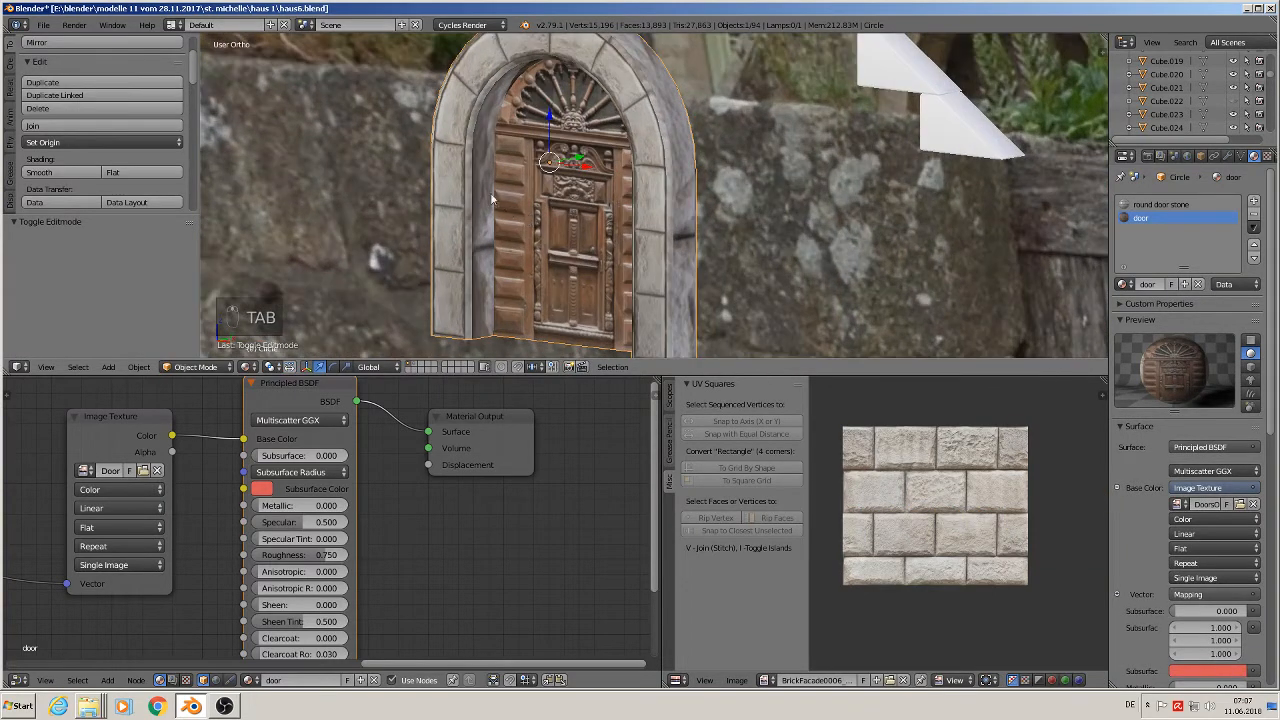
pyautogui.press('Tab')
pyautogui.keyDown('alt'); pyautogui.rightClick(488, 153); pyautogui.keyUp('alt')
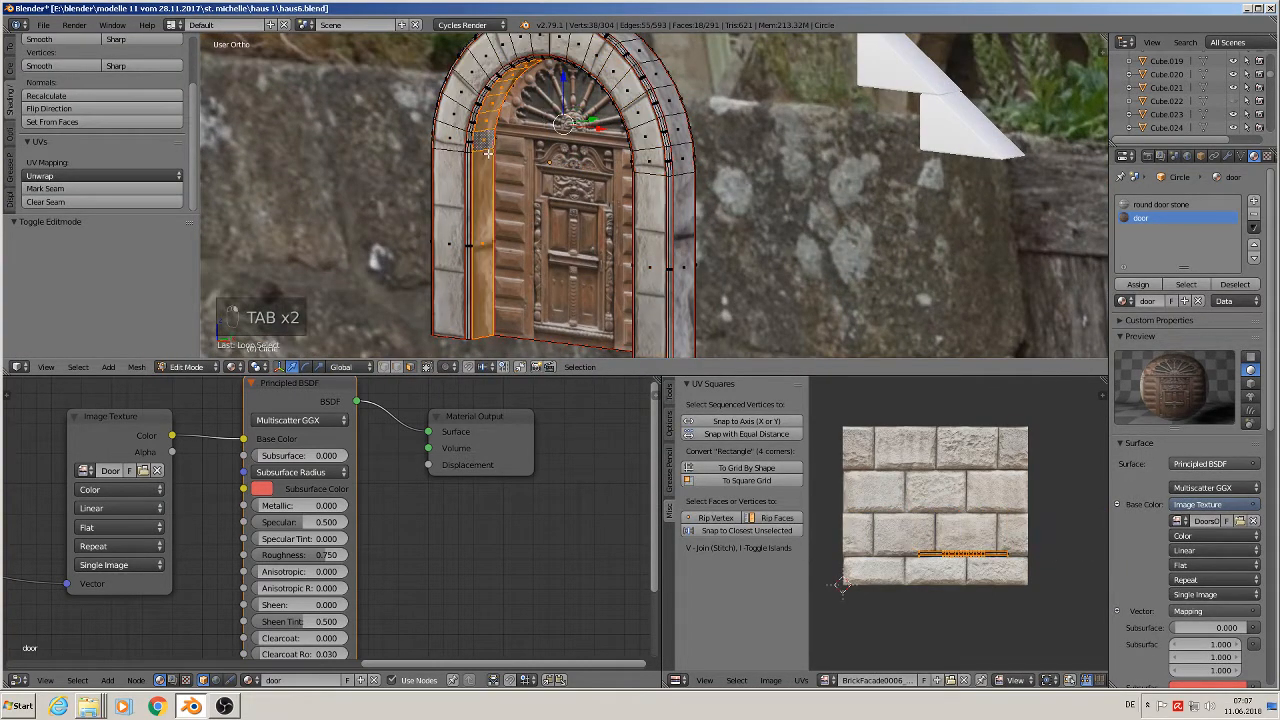
pyautogui.moveTo(507, 191); pyautogui.dragTo(543, 194, button='middle')
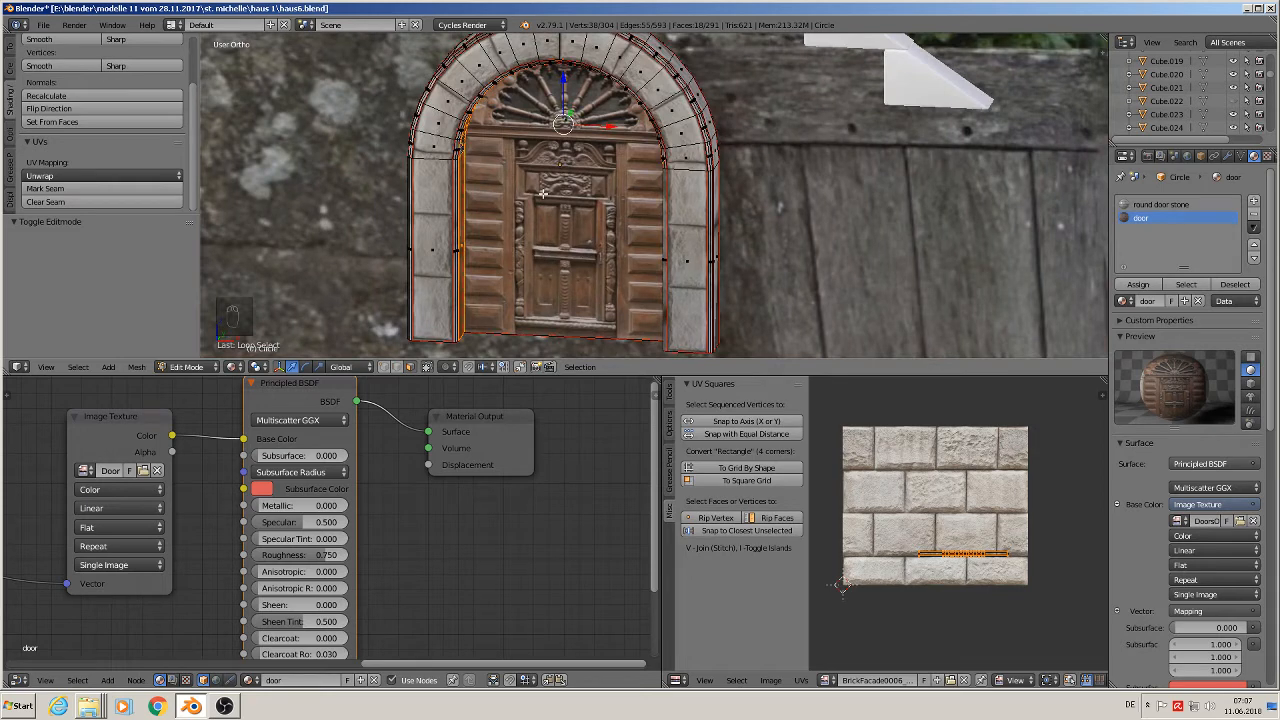
pyautogui.press('u')
pyautogui.click(534, 89)
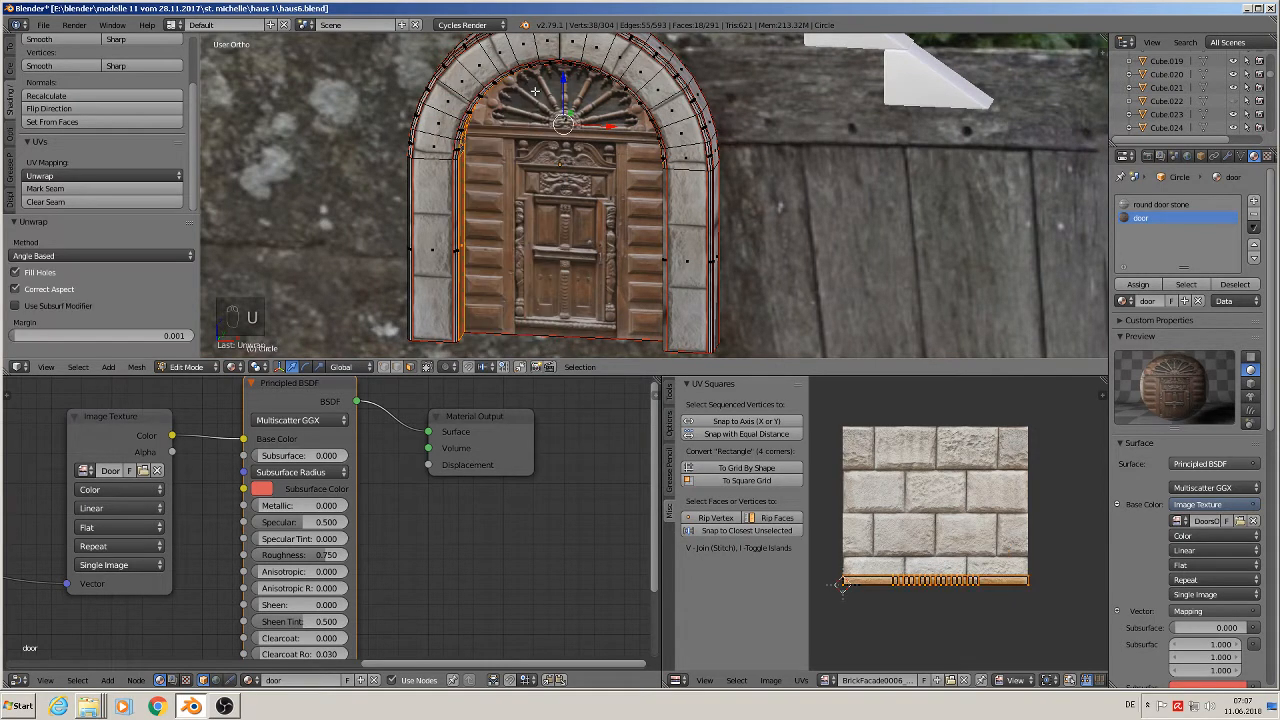
# - Scale the inner reveal's UV strip by 3.638 and move it by -0.021 in X and 0.298 in Y onto a brick row
pyautogui.moveTo(884, 494); pyautogui.dragTo(862, 490, button='middle')
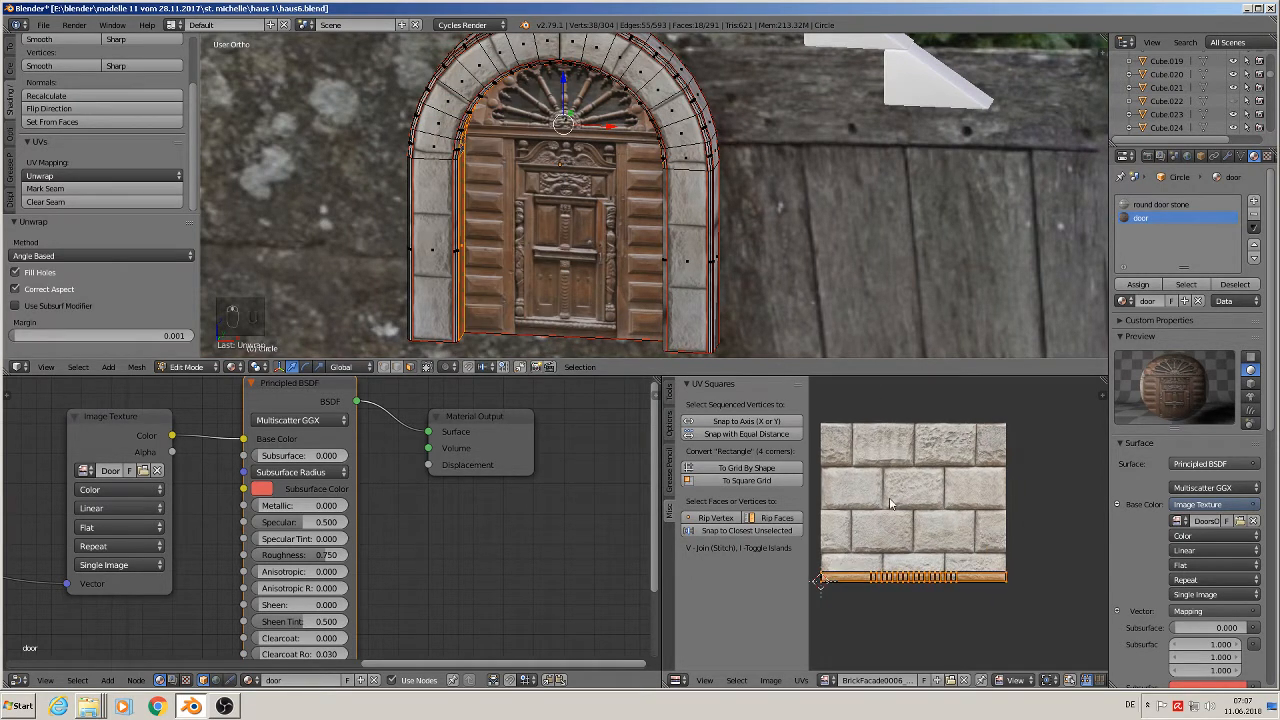
pyautogui.moveTo(510, 262)
pyautogui.mouseDown(button='middle')
pyautogui.moveTo(530, 265)
pyautogui.moveTo(508, 262)
pyautogui.mouseUp(button='middle')
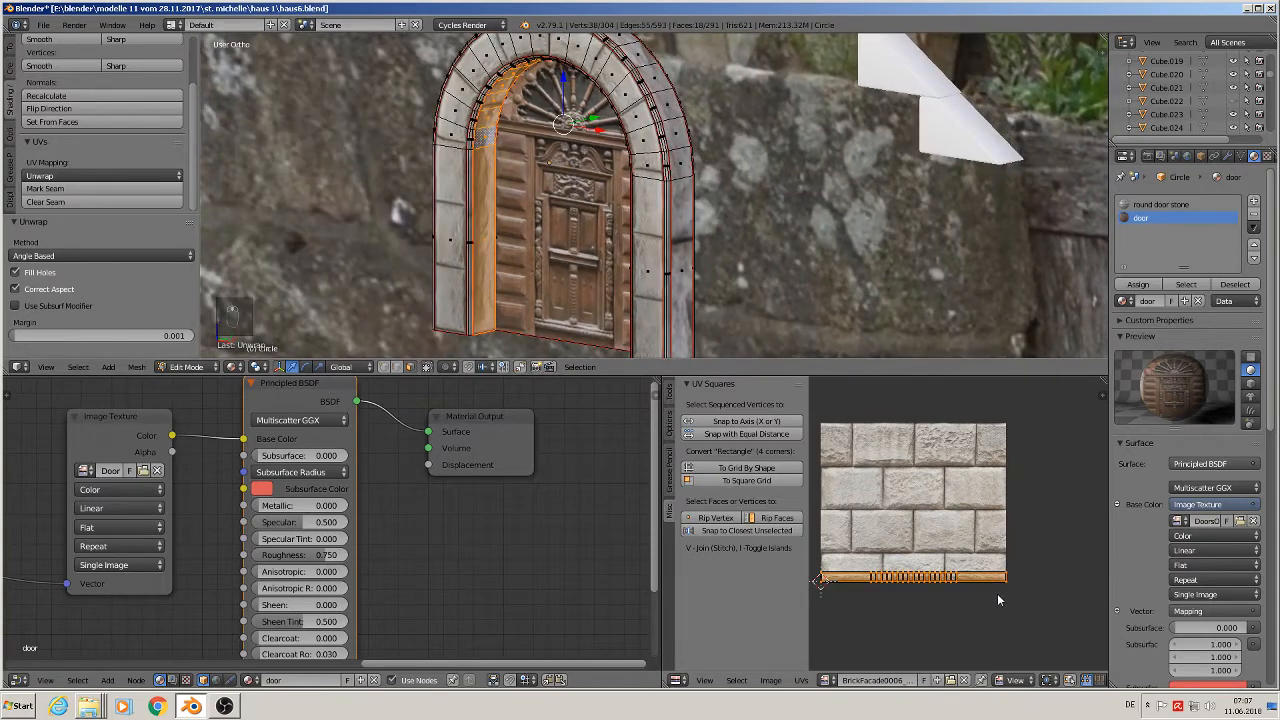
pyautogui.press('s')
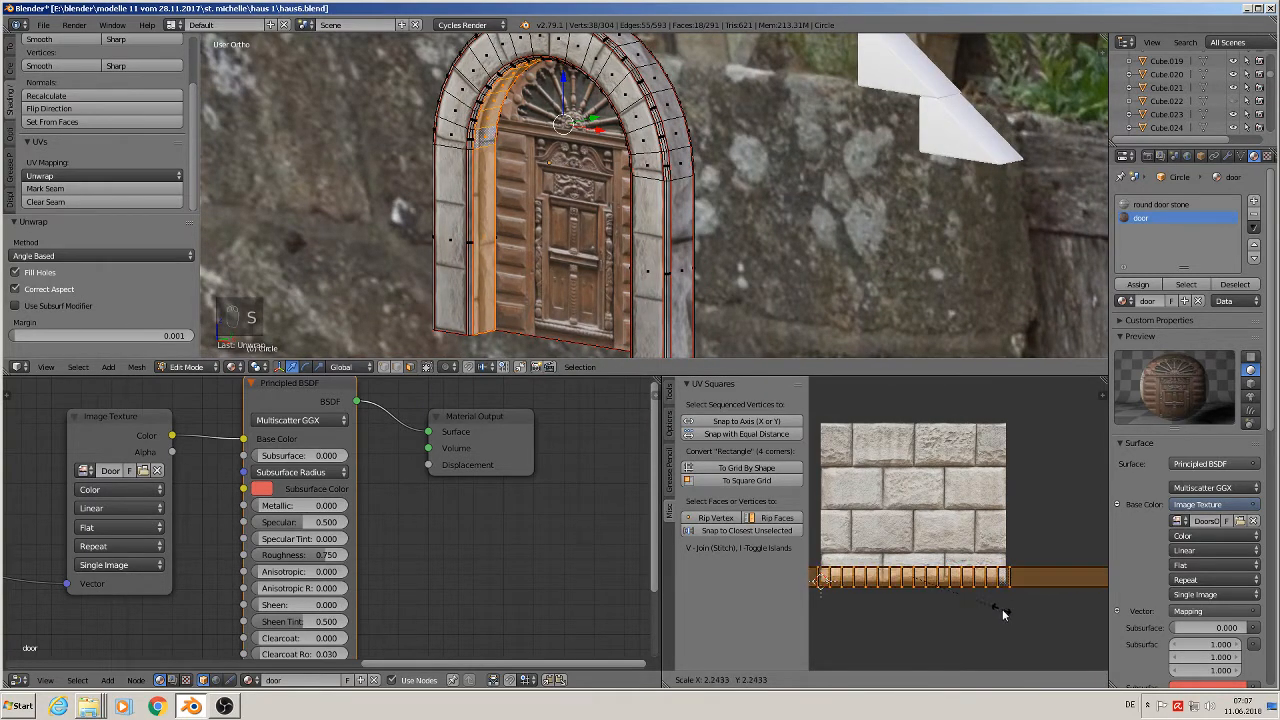
pyautogui.click(1058, 620)
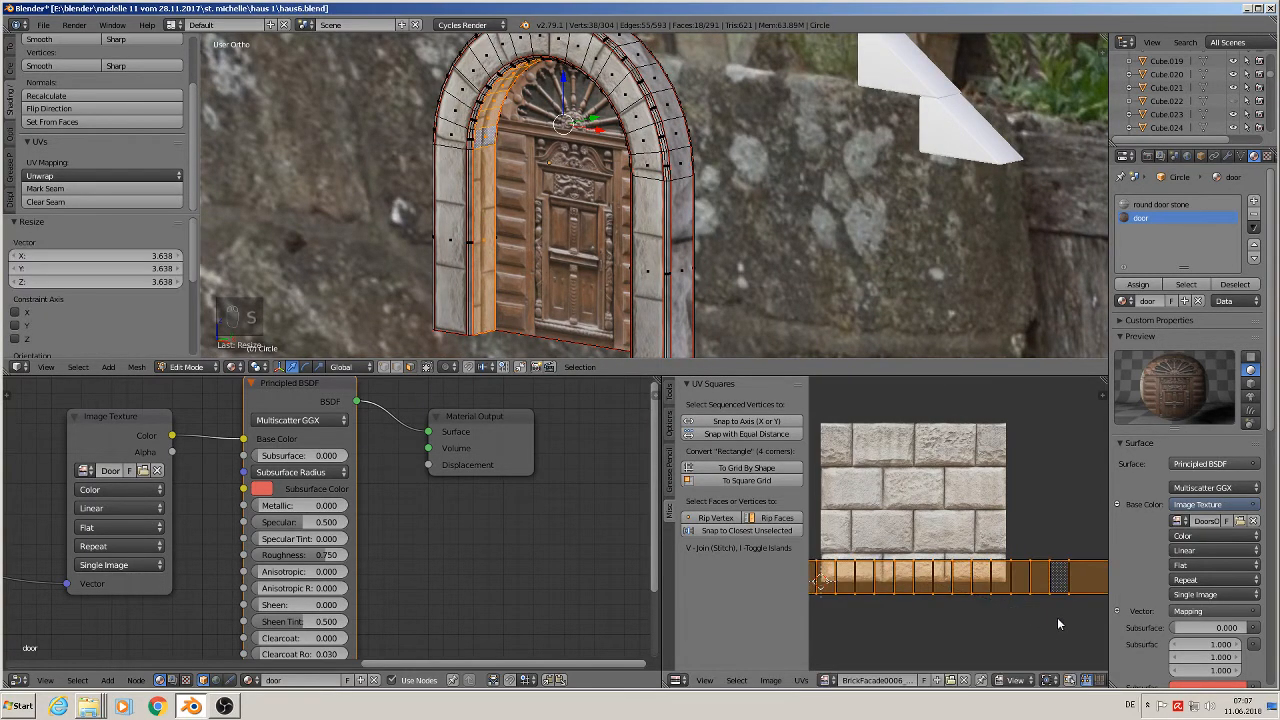
pyautogui.press('g')
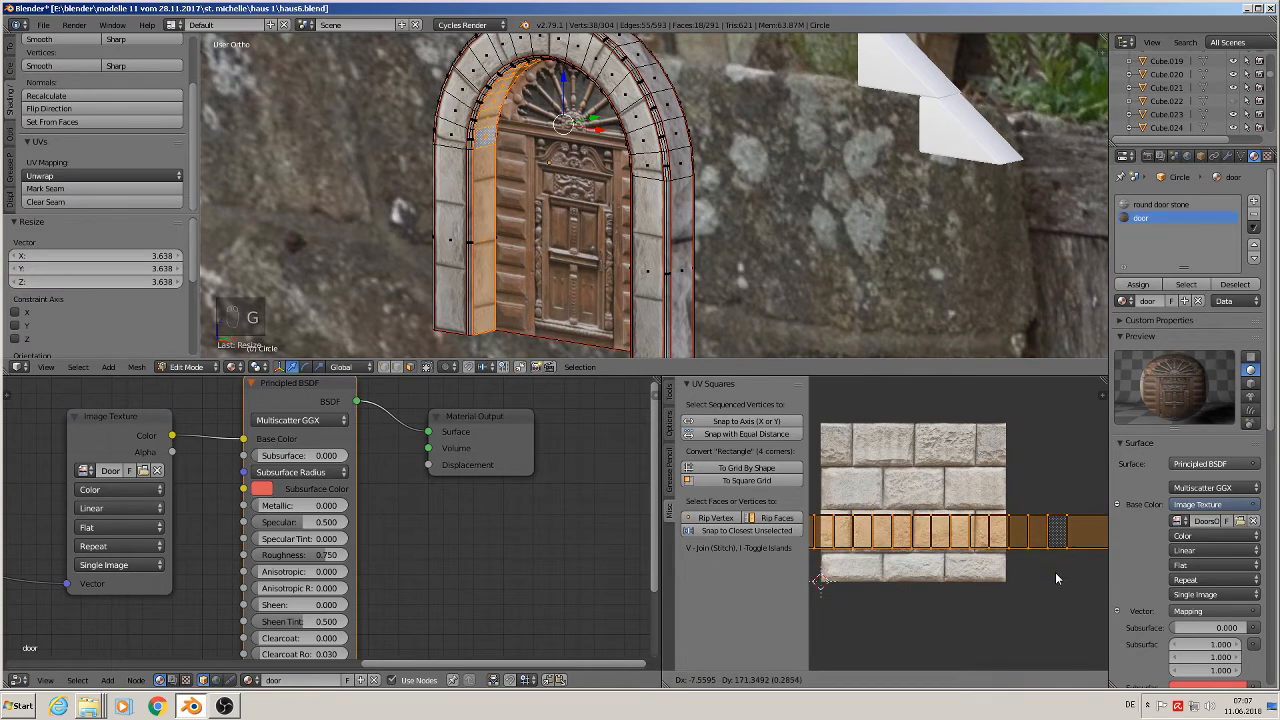
pyautogui.click(1054, 570)
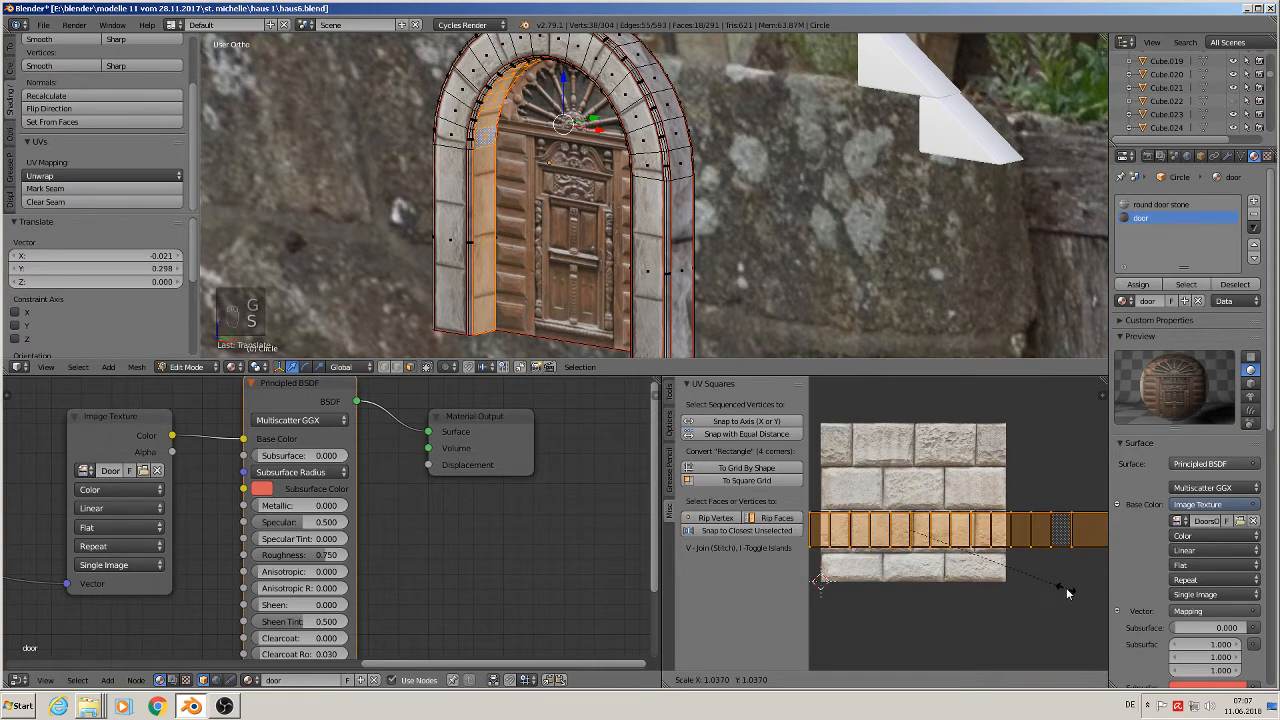
# - Scale the inner reveal's UV strip by 1.100 and move it by 0.109 in X and -0.025 in Y on the brick row
pyautogui.press('s')
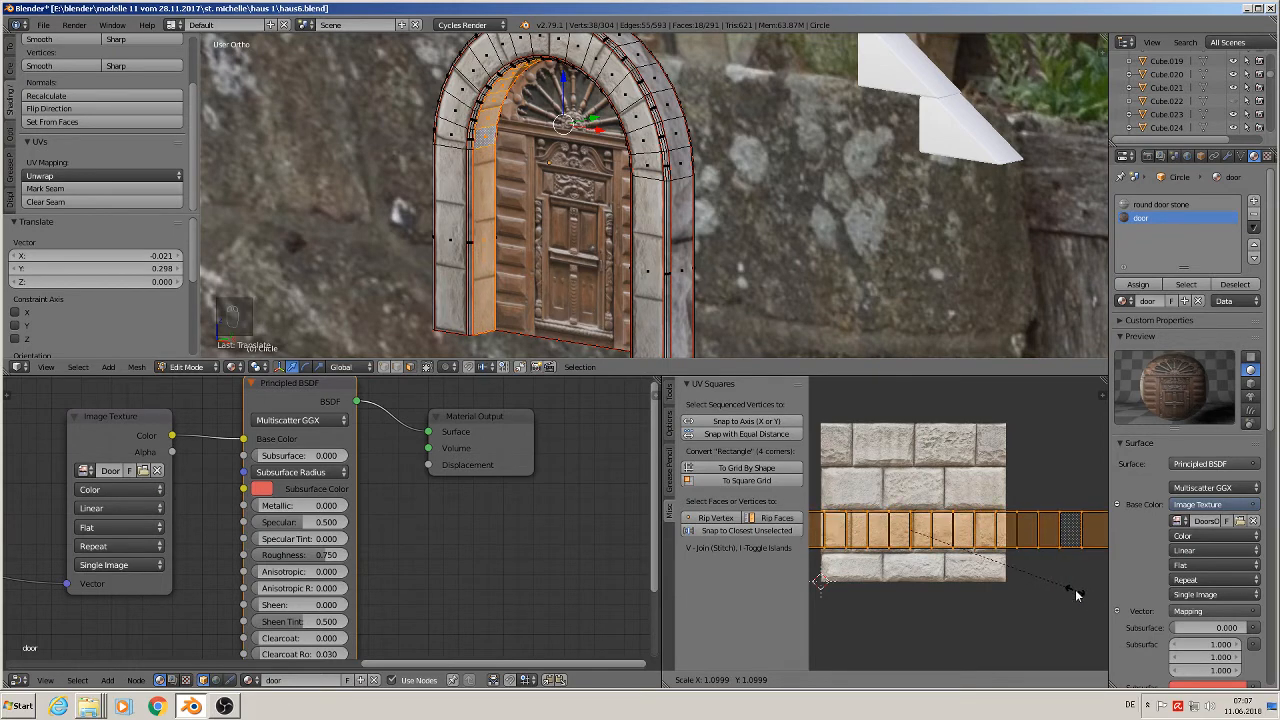
pyautogui.click(1075, 590)
pyautogui.press('g')
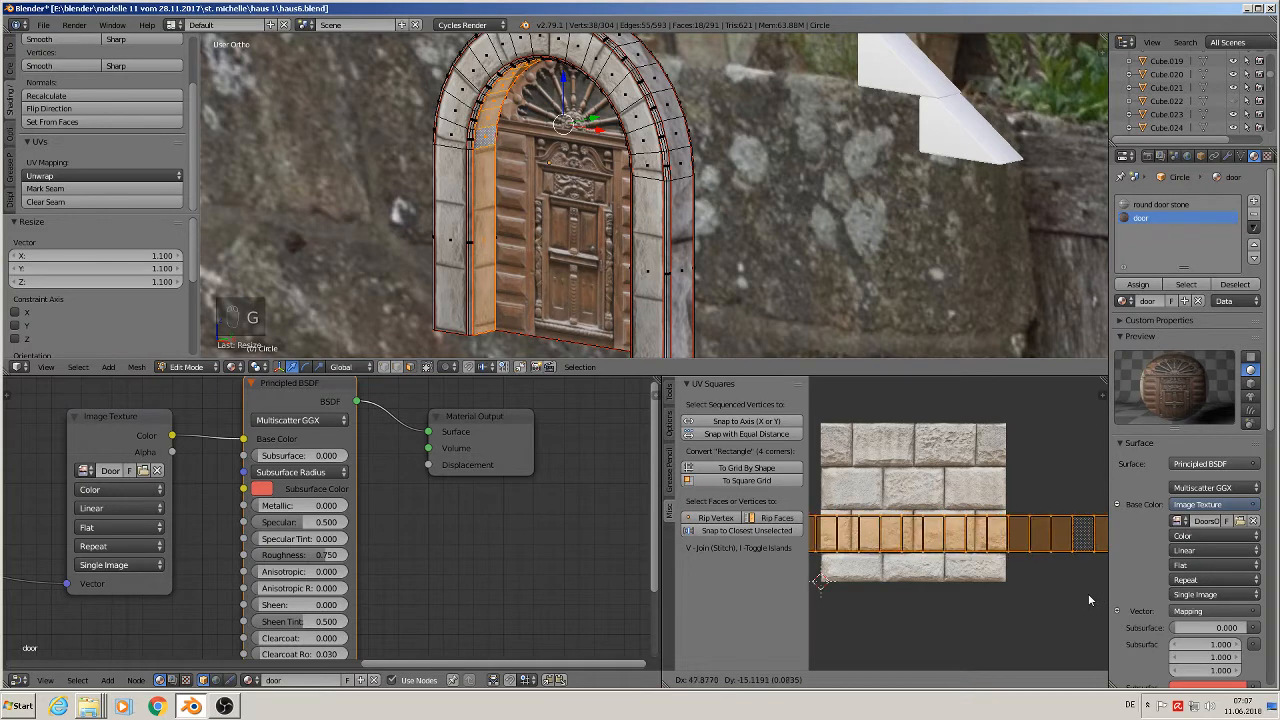
pyautogui.click(1092, 593)
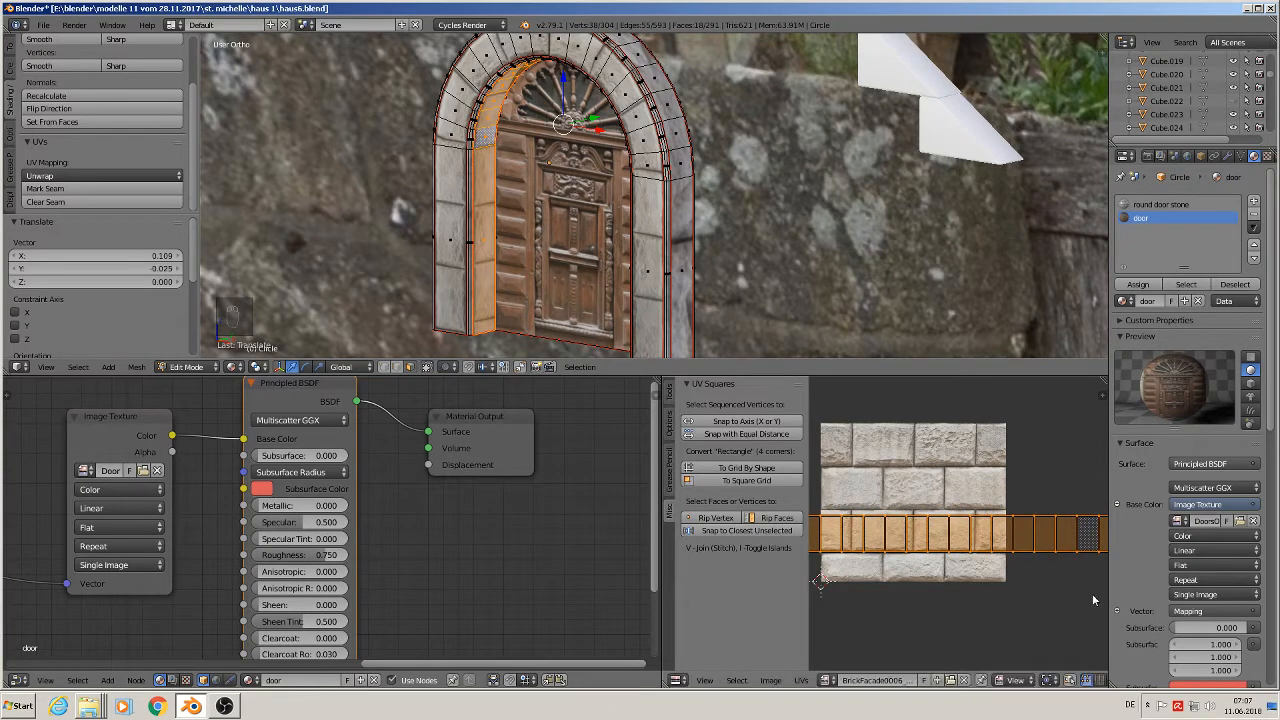
# - Scale the reveal's UV strip by 0.970, nudge it along the brick row, and check the stones in Object Mode
pyautogui.press('s')
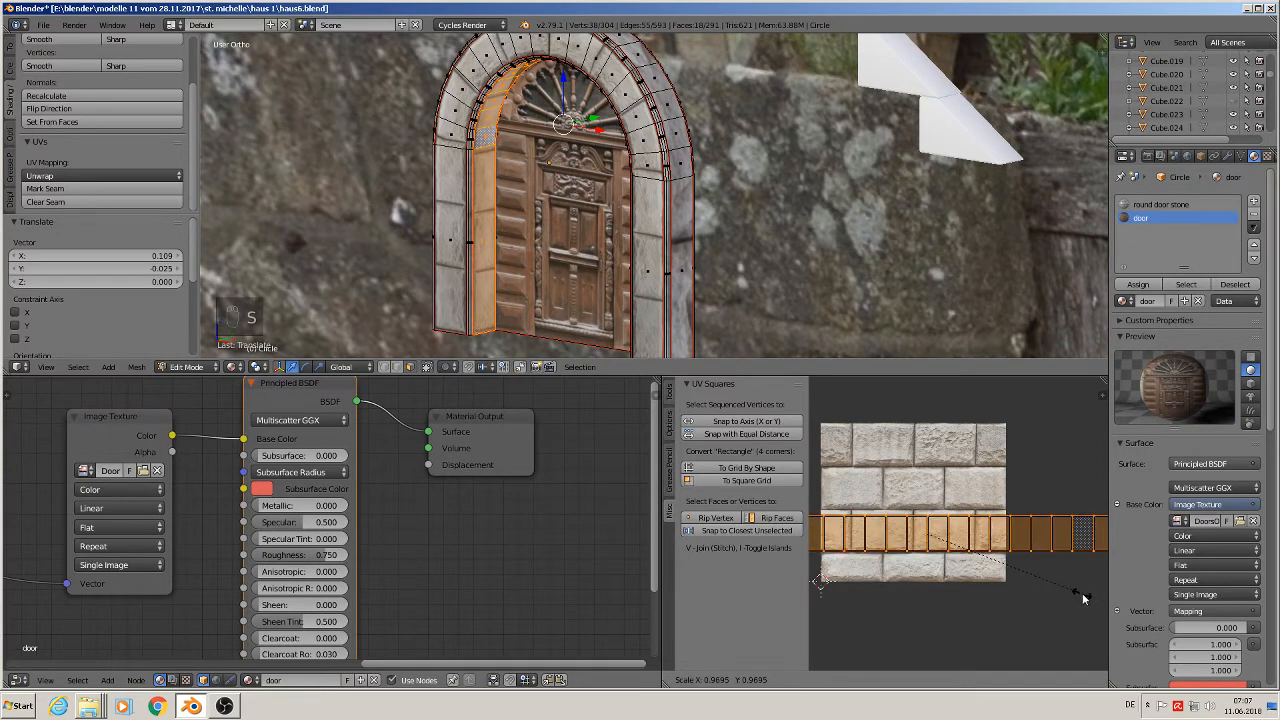
pyautogui.click(1082, 593)
pyautogui.press('g')
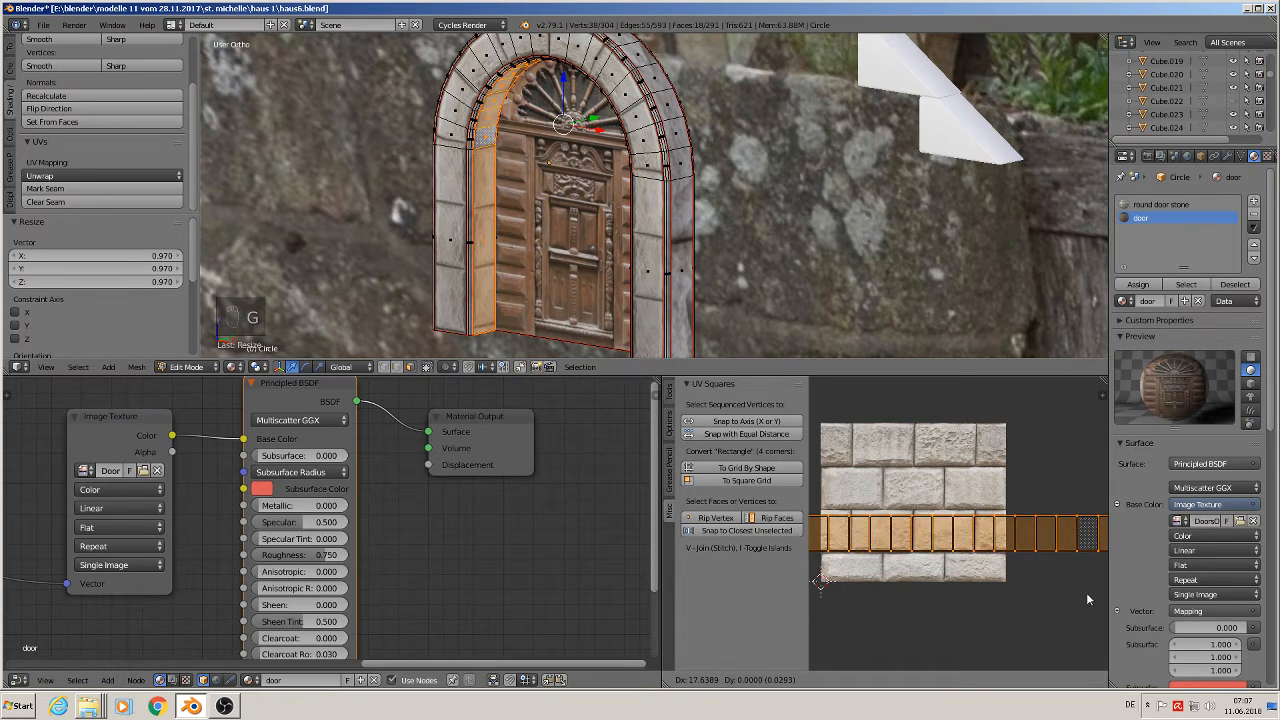
pyautogui.click(1086, 592)
pyautogui.press('Tab')
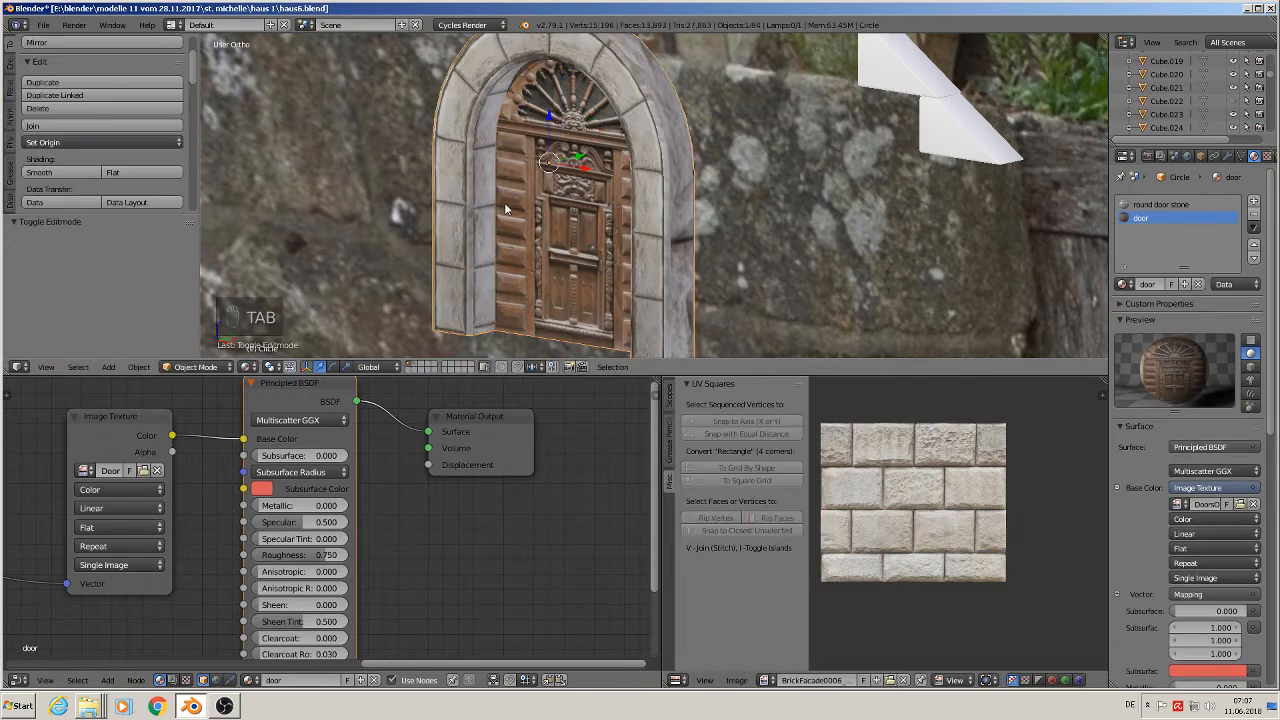
pyautogui.moveTo(540, 275); pyautogui.dragTo(666, 265, button='middle')
# - Back in Edit Mode, scale the reveal's UV strip by 0.901 and move it by 0.147 in X and 0.004 in Y
pyautogui.press('Tab')
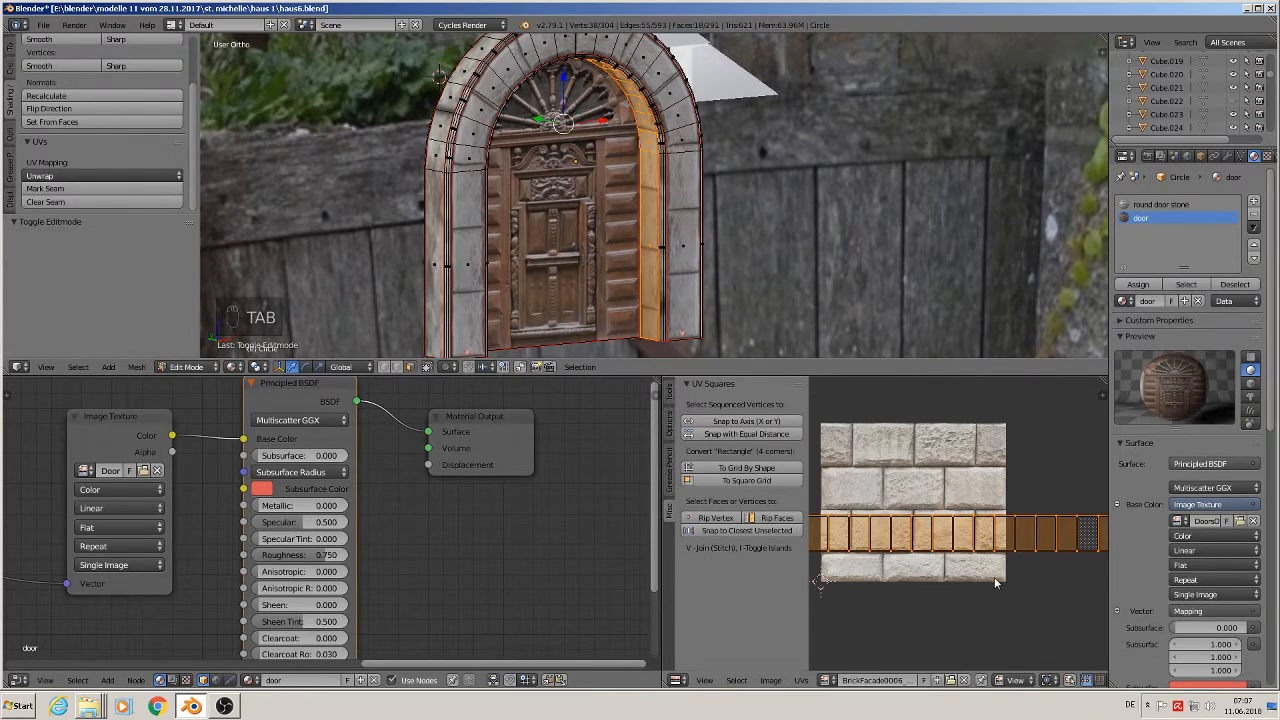
pyautogui.press('s')
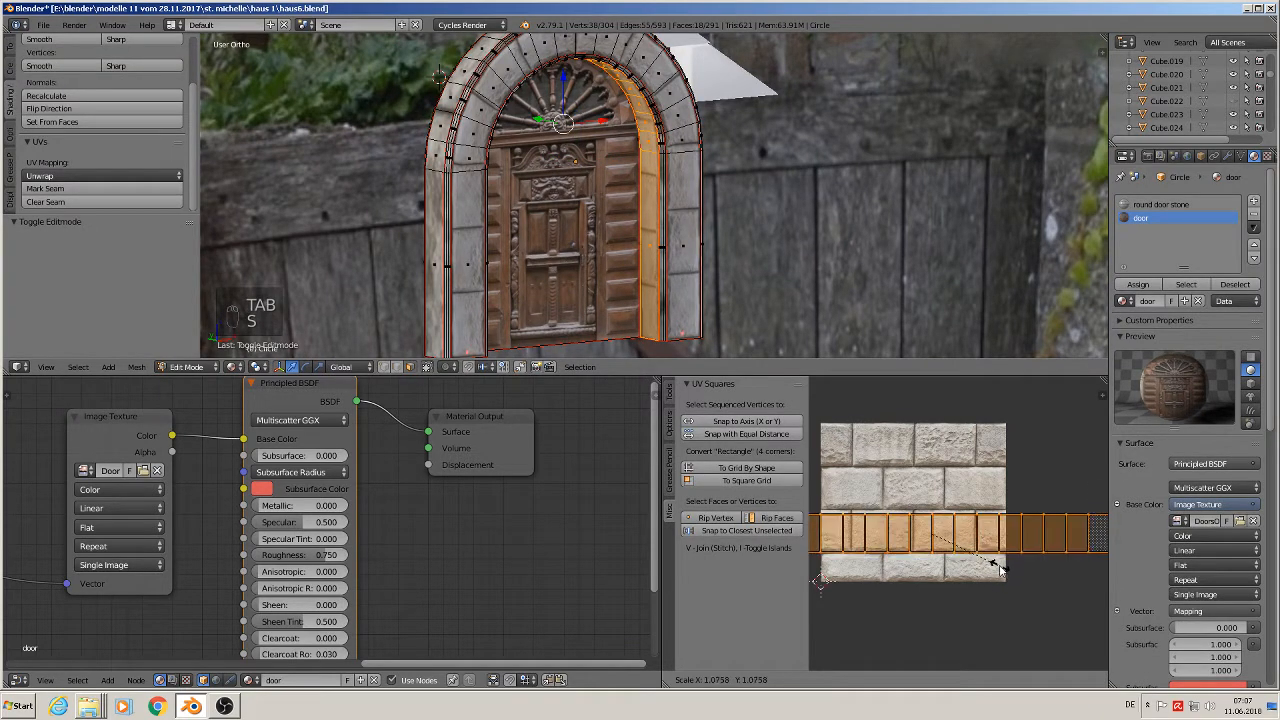
pyautogui.click(988, 564)
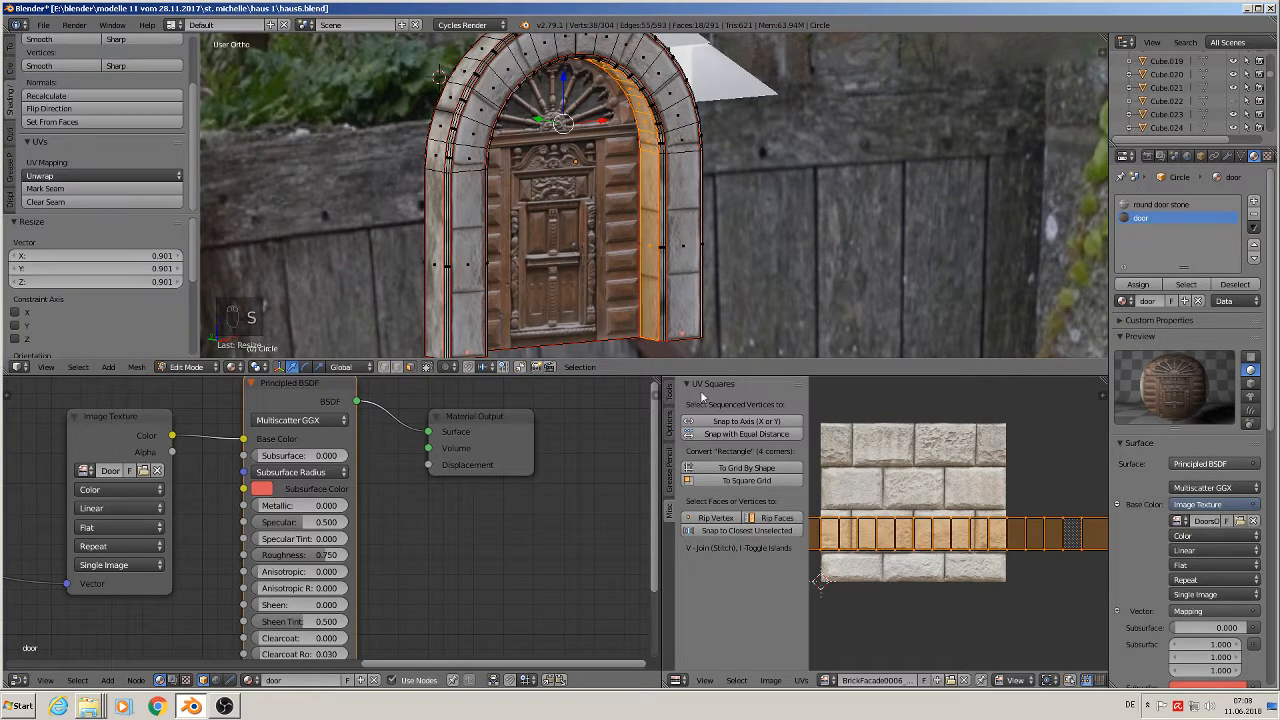
pyautogui.moveTo(680, 340); pyautogui.dragTo(585, 345, button='middle')
pyautogui.press('g')
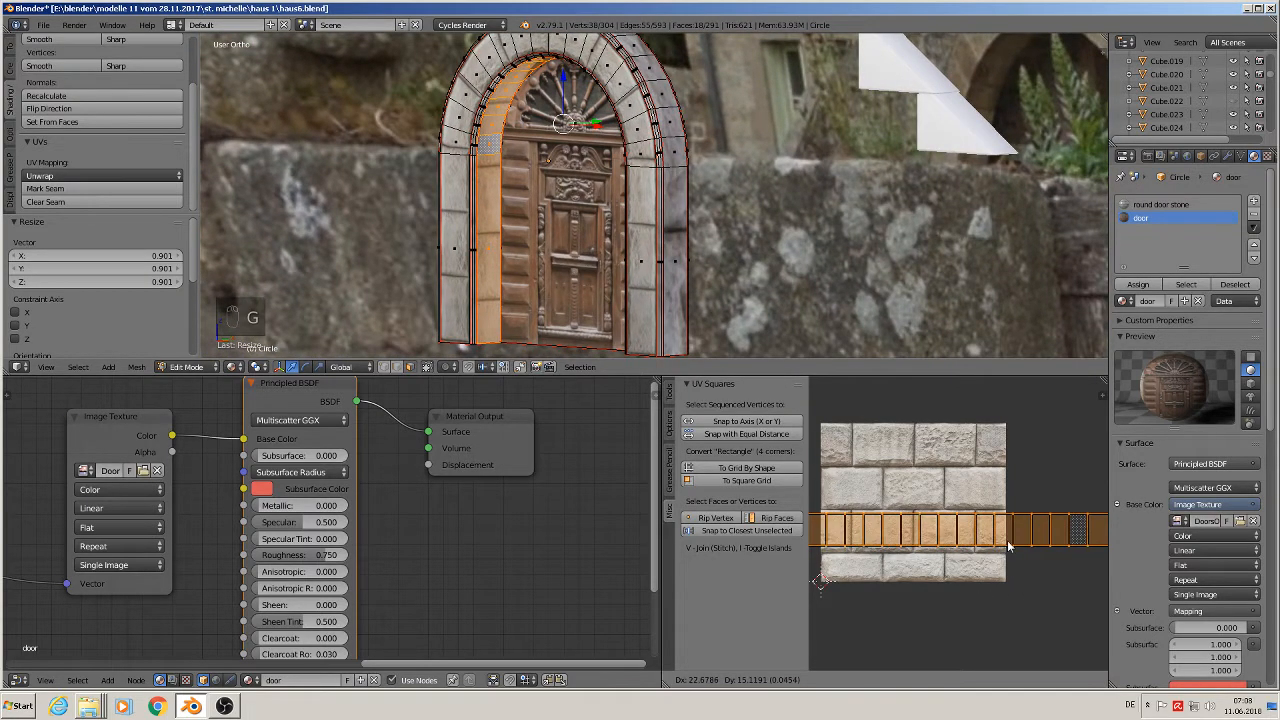
pyautogui.click(1025, 548)
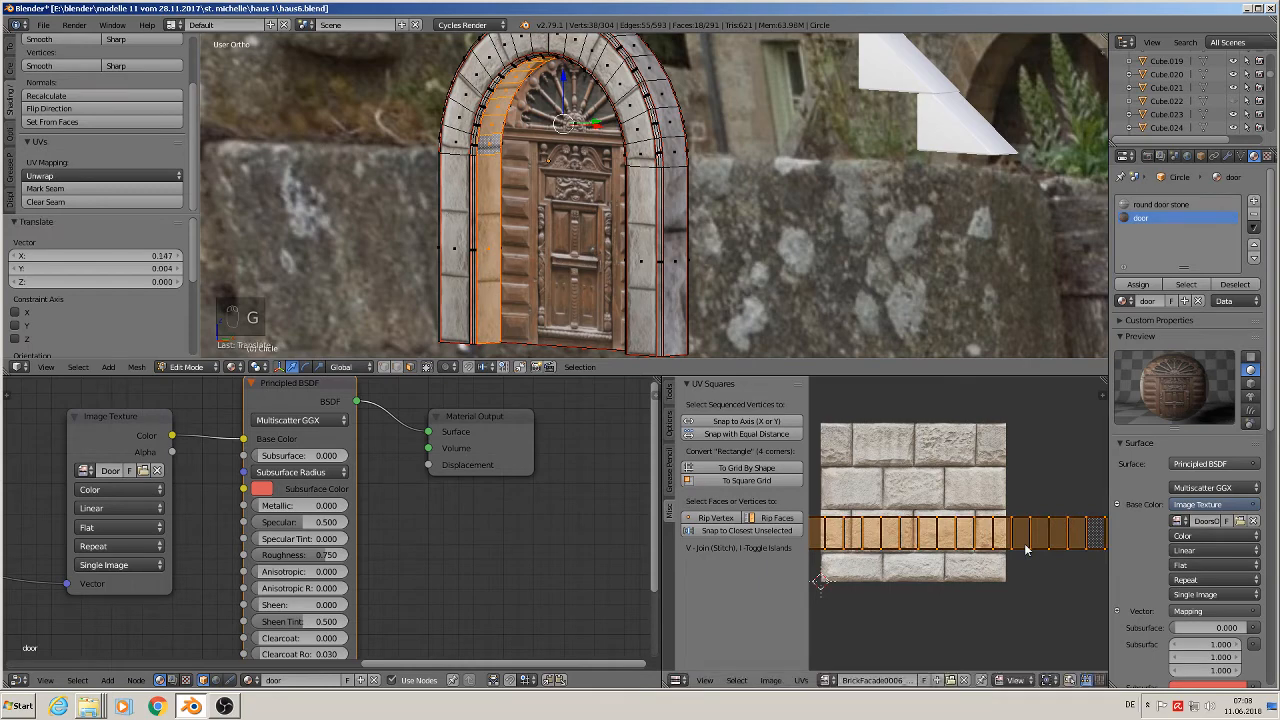
# - Scale the reveal's UV strip along X only by 1.166 and again by about 0.958, and return to Object Mode
pyautogui.moveTo(820, 300); pyautogui.dragTo(955, 330, button='middle')
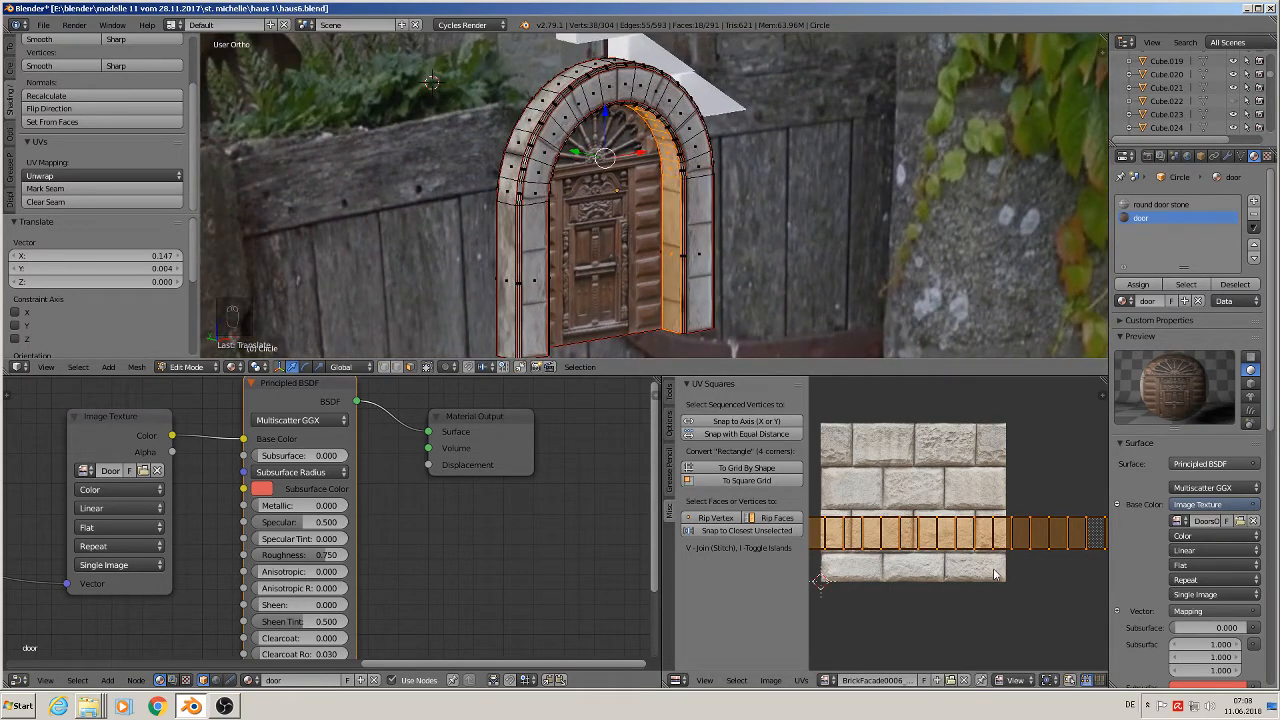
pyautogui.press('s')
pyautogui.press('x')
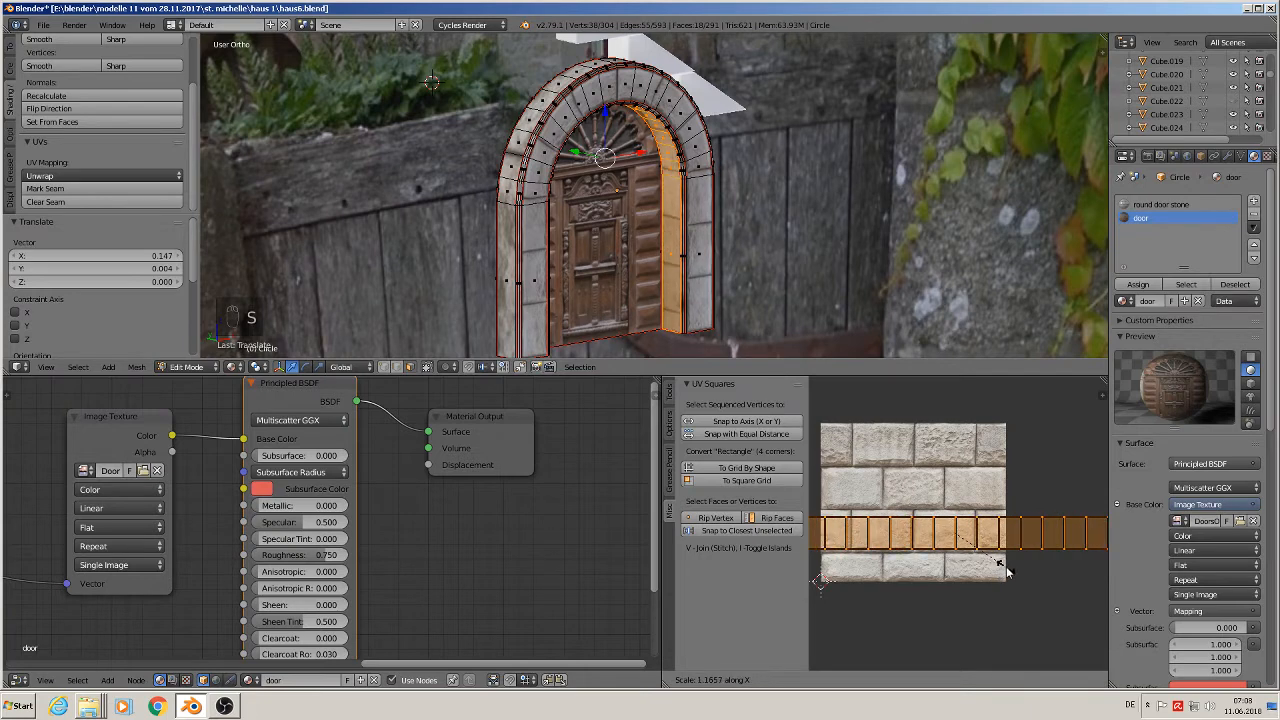
pyautogui.click(1007, 571)
pyautogui.press('s')
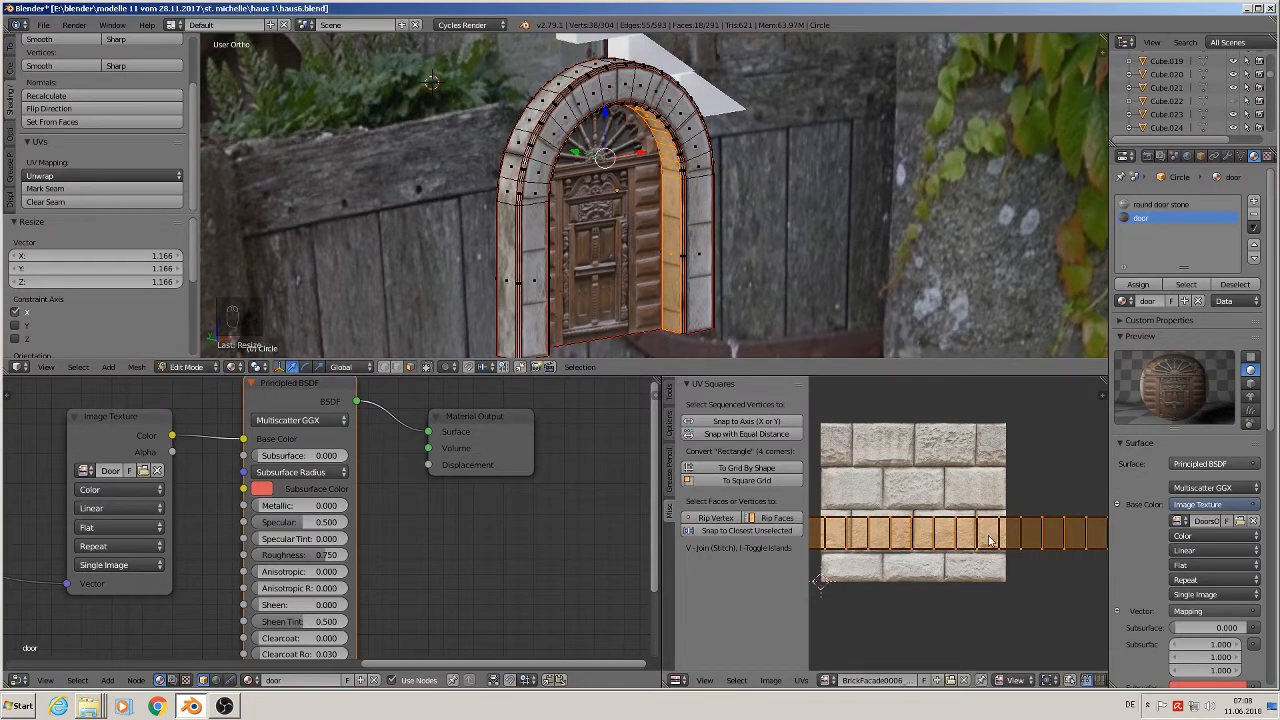
pyautogui.press('x')
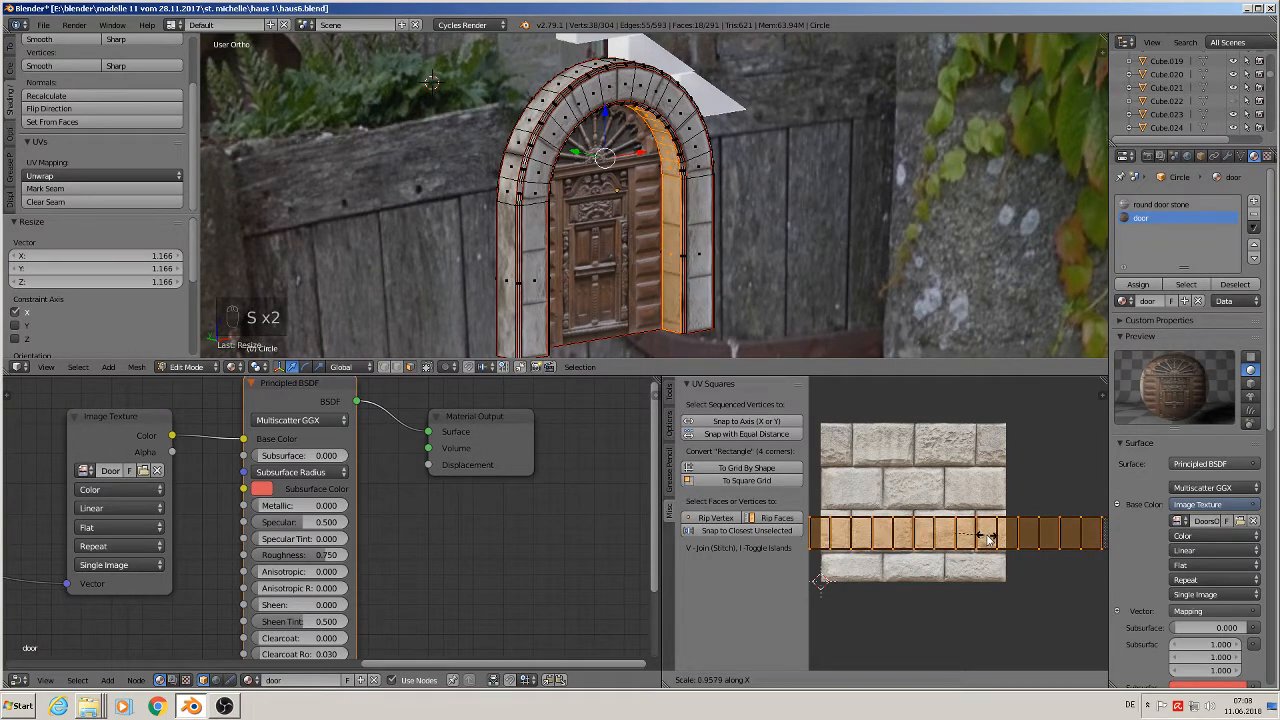
pyautogui.click(986, 538)
pyautogui.moveTo(715, 288); pyautogui.dragTo(598, 310, button='middle')
pyautogui.press('Tab')
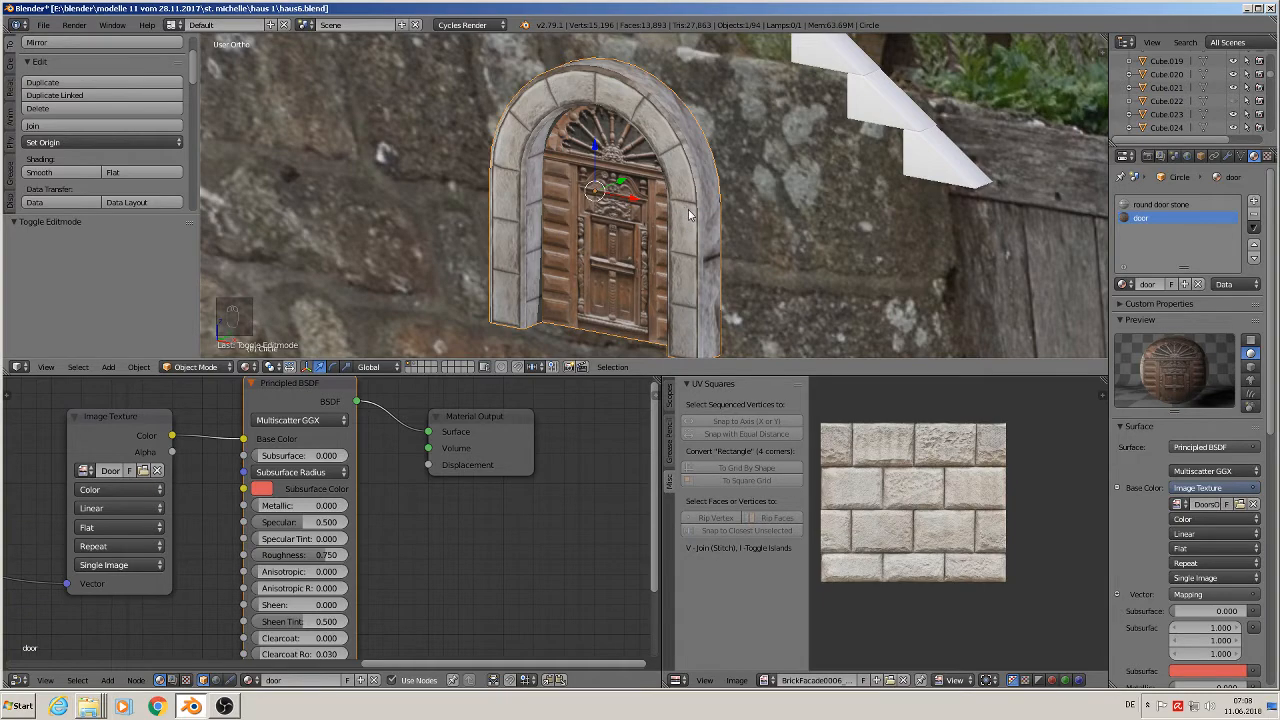
# - Check the finished arched door from the front view and save the current Blender file
pyautogui.scroll(-3, 688, 213)
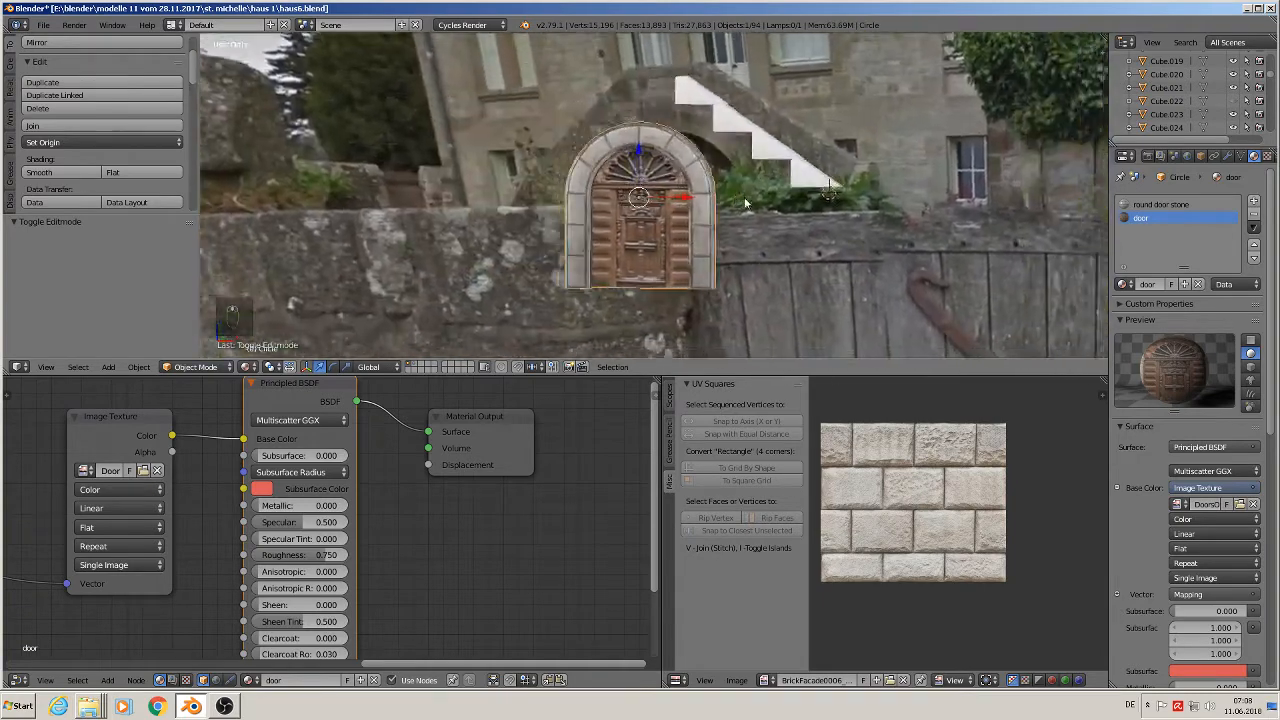
pyautogui.press('KP_1')
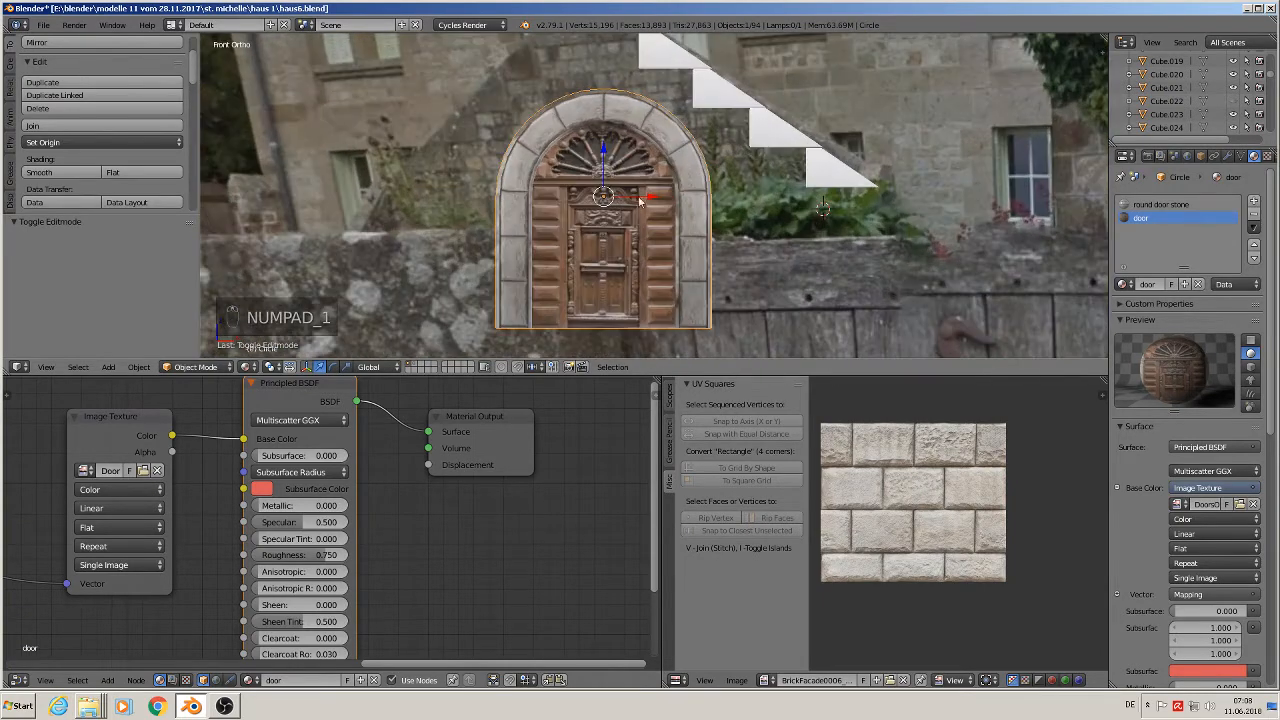
pyautogui.click(44, 24)
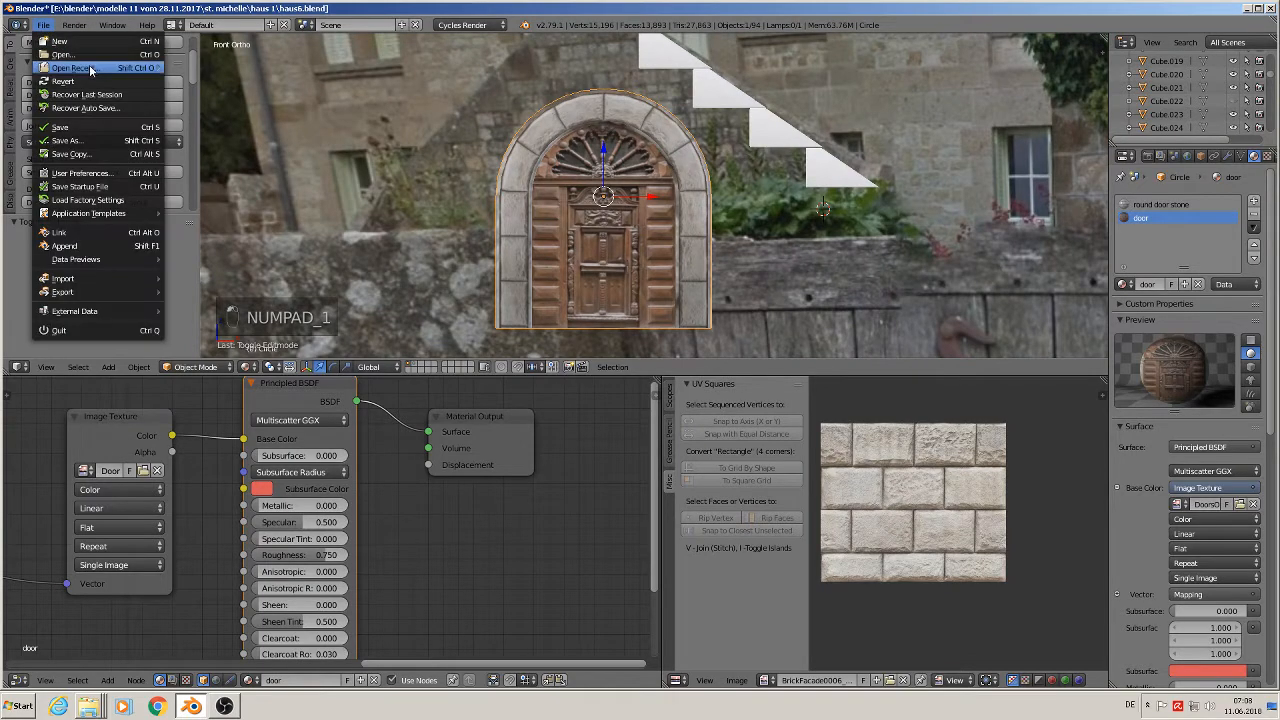
pyautogui.click(85, 128)
# - In front view, move the arched door by -2.237 in X and -0.236 in Z onto the house's ground-floor entrance
pyautogui.scroll(-3, 536, 222)
pyautogui.scroll(2, 536, 228)
pyautogui.moveTo(536, 228); pyautogui.dragTo(536, 245, button='middle')
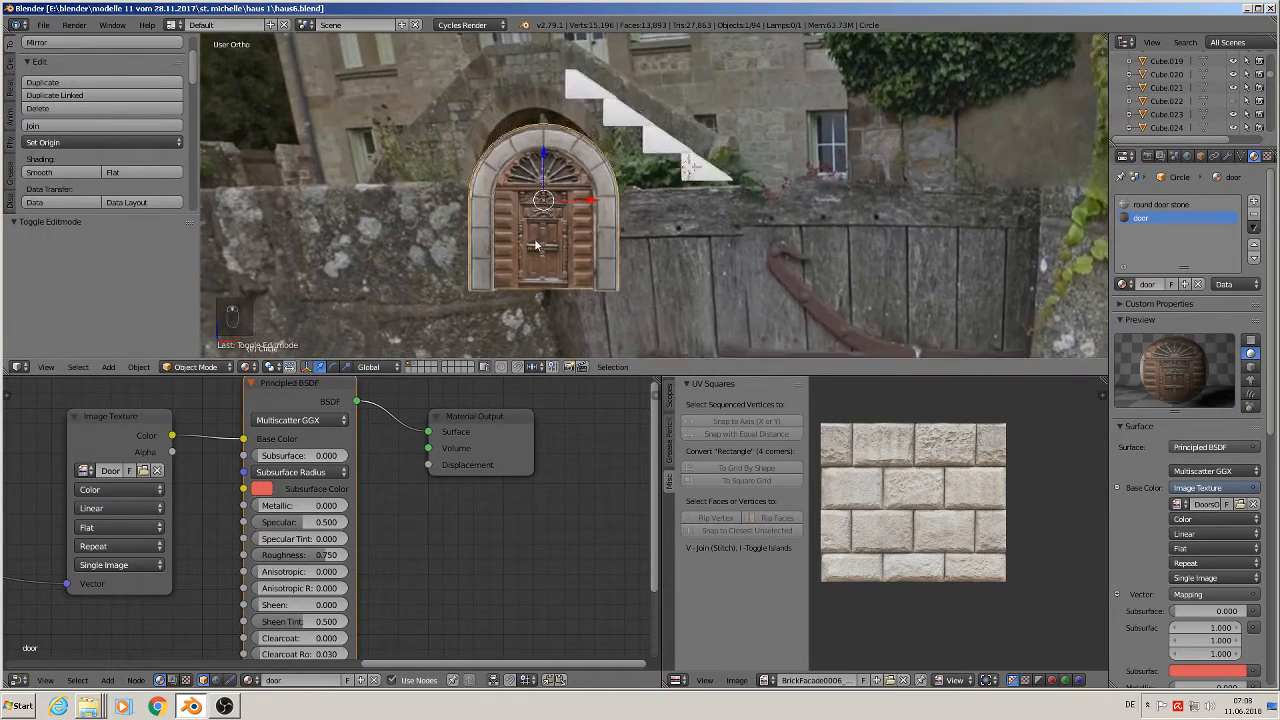
pyautogui.scroll(-3, 536, 245)
pyautogui.press('KP_1')
pyautogui.scroll(-3, 560, 230)
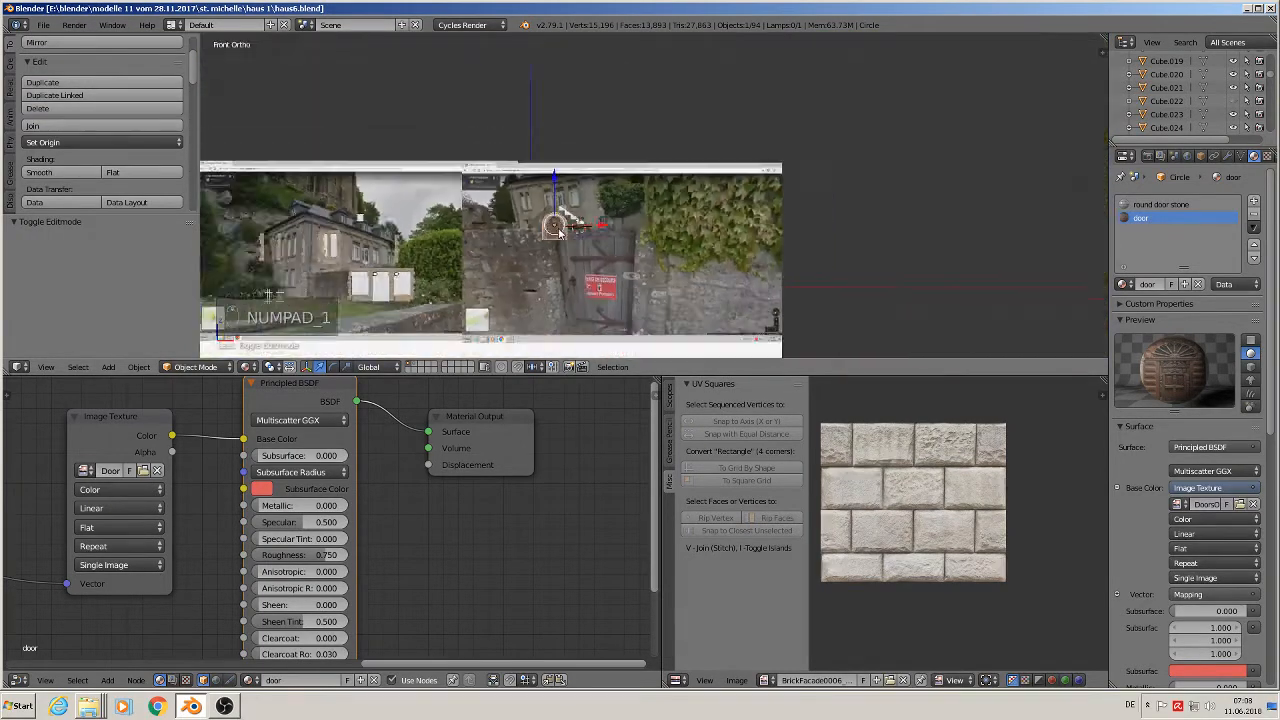
pyautogui.scroll(-2, 560, 228)
pyautogui.keyDown('shift'); pyautogui.moveTo(650, 228); pyautogui.dragTo(869, 226, button='middle'); pyautogui.keyUp('shift')
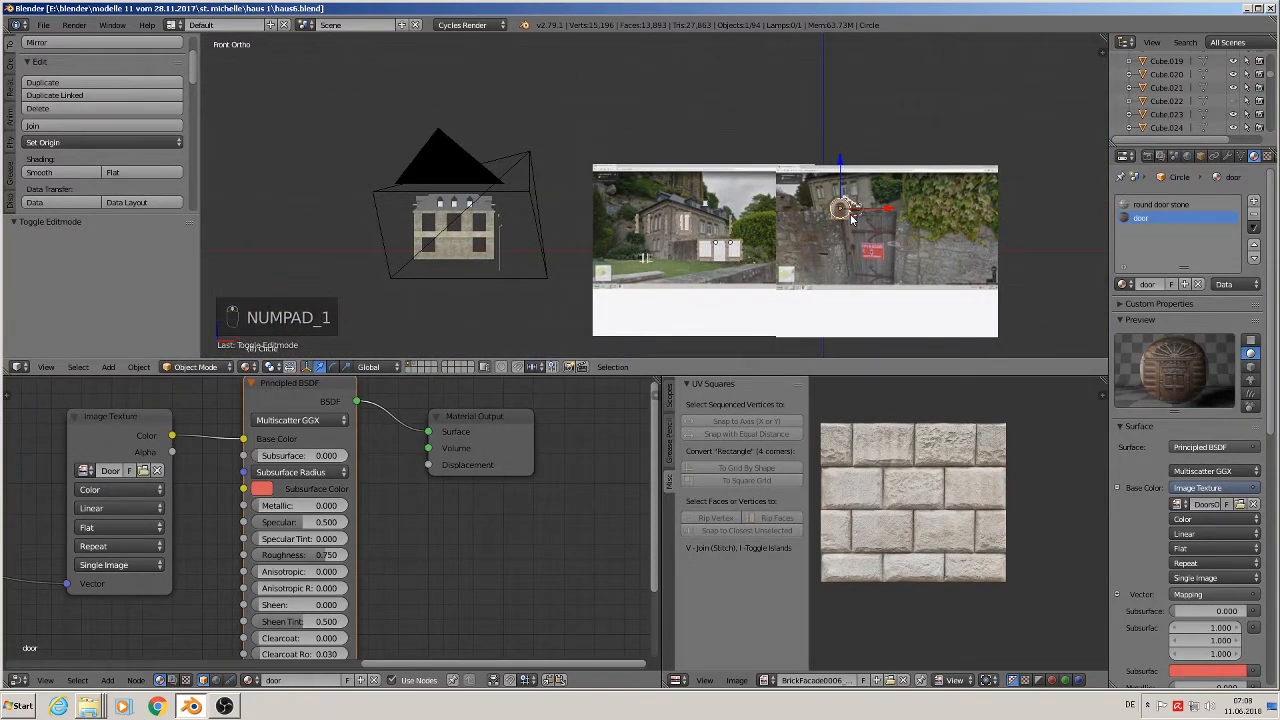
pyautogui.press('g')
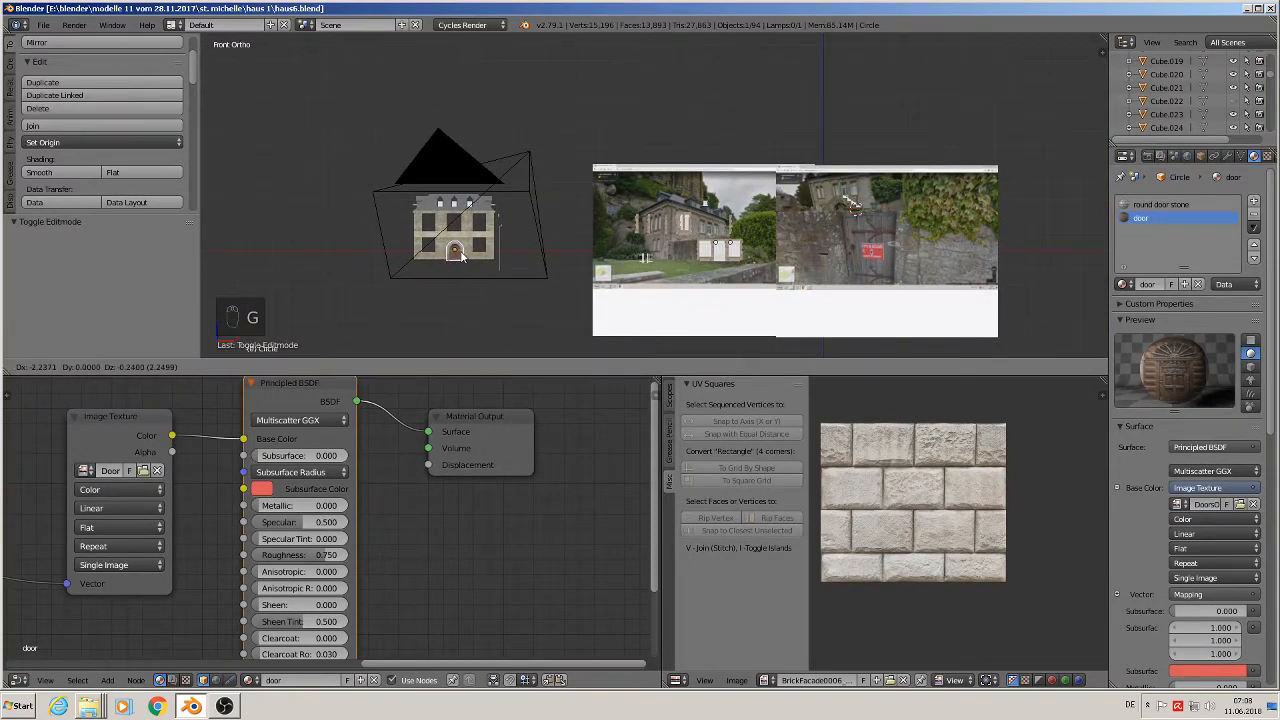
pyautogui.click(460, 256)
# - Move the arched door 0.188 along Y so it sits against the house's front wall
pyautogui.moveTo(460, 256); pyautogui.dragTo(408, 286, button='middle')
pyautogui.scroll(5, 482, 212)
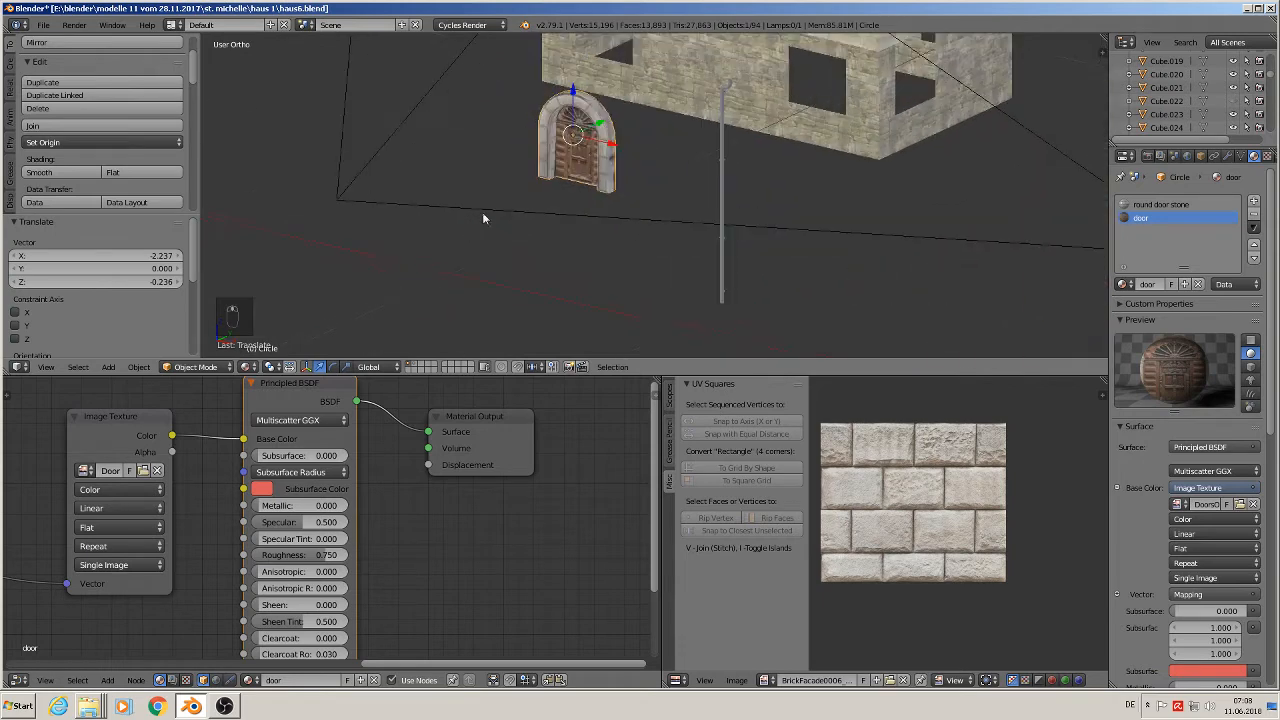
pyautogui.press('g')
pyautogui.press('y')
pyautogui.click(700, 123)
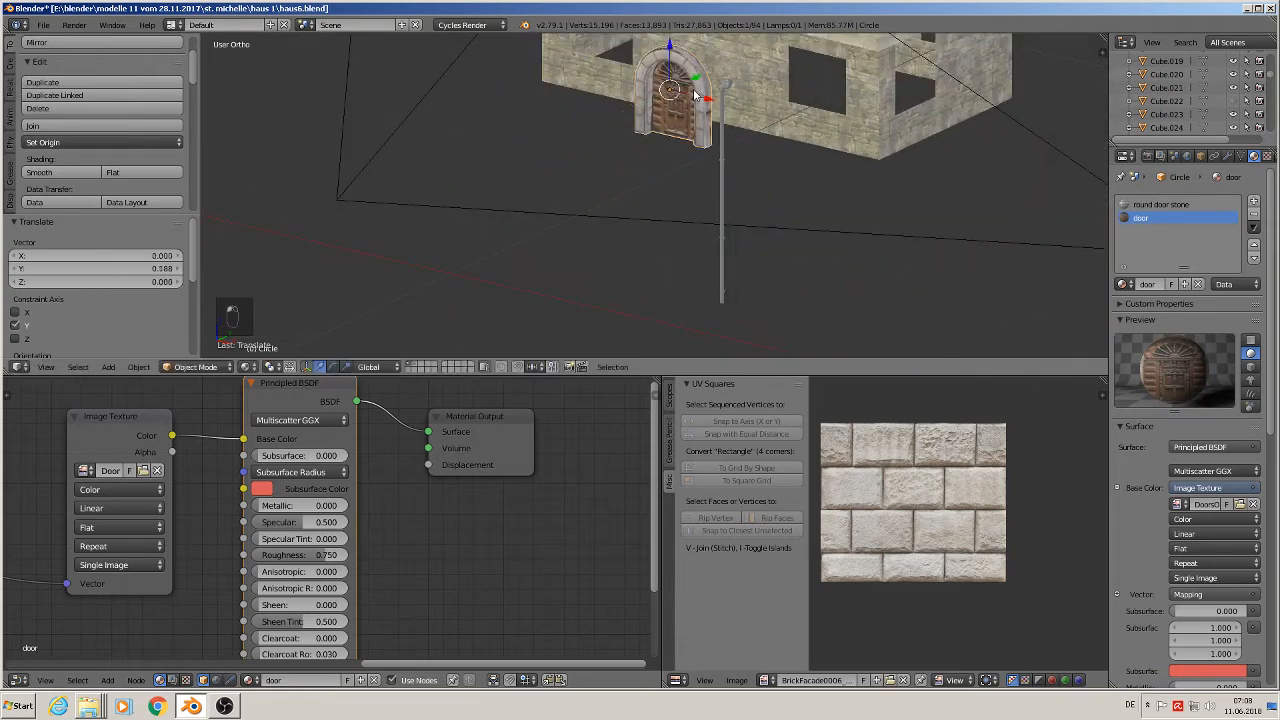
# - Move the slate roof with the dormers 0.433 along Y onto the house walls
pyautogui.keyDown('shift'); pyautogui.moveTo(700, 123); pyautogui.dragTo(688, 133, button='middle'); pyautogui.keyUp('shift')
pyautogui.scroll(-6, 688, 133)
pyautogui.rightClick(547, 213)
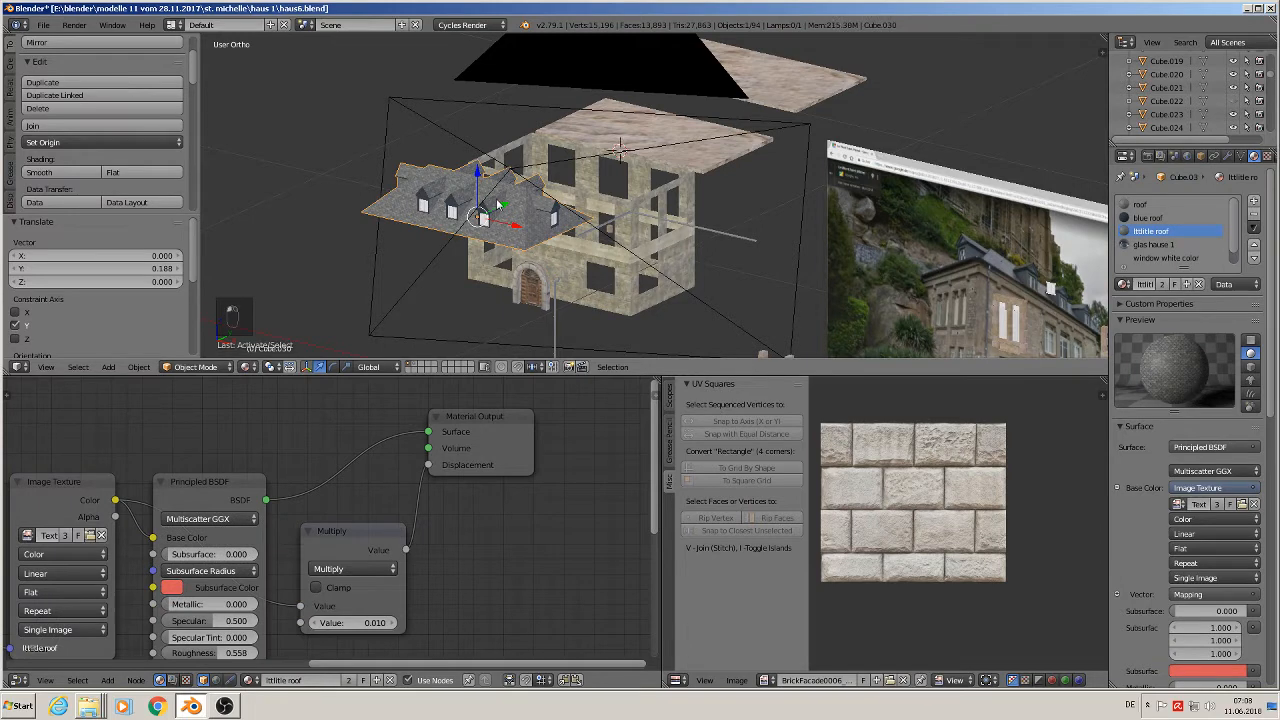
pyautogui.press('g')
pyautogui.press('y')
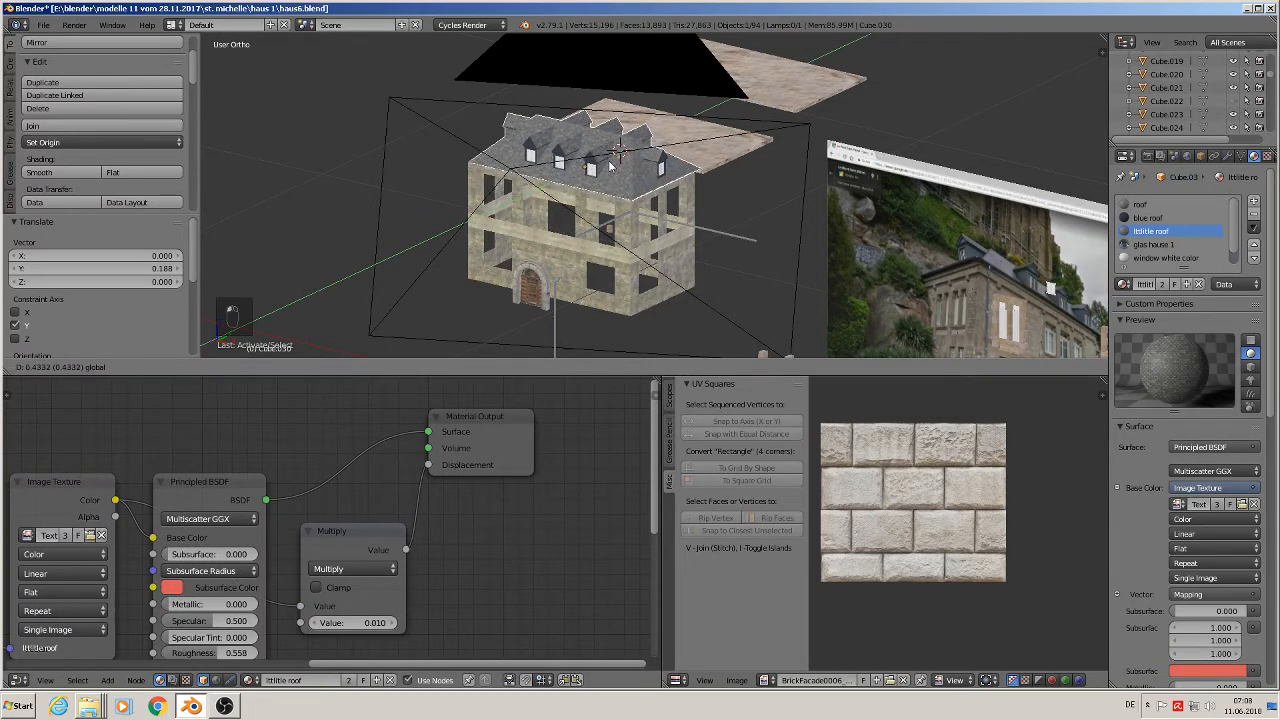
pyautogui.click(611, 167)
# - In top view, move the nearer stone slab -0.275 and another -0.004 along Y to align it with the roof
pyautogui.keyDown('shift'); pyautogui.moveTo(619, 258); pyautogui.dragTo(585, 280, button='middle'); pyautogui.keyUp('shift')
pyautogui.scroll(4, 589, 277)
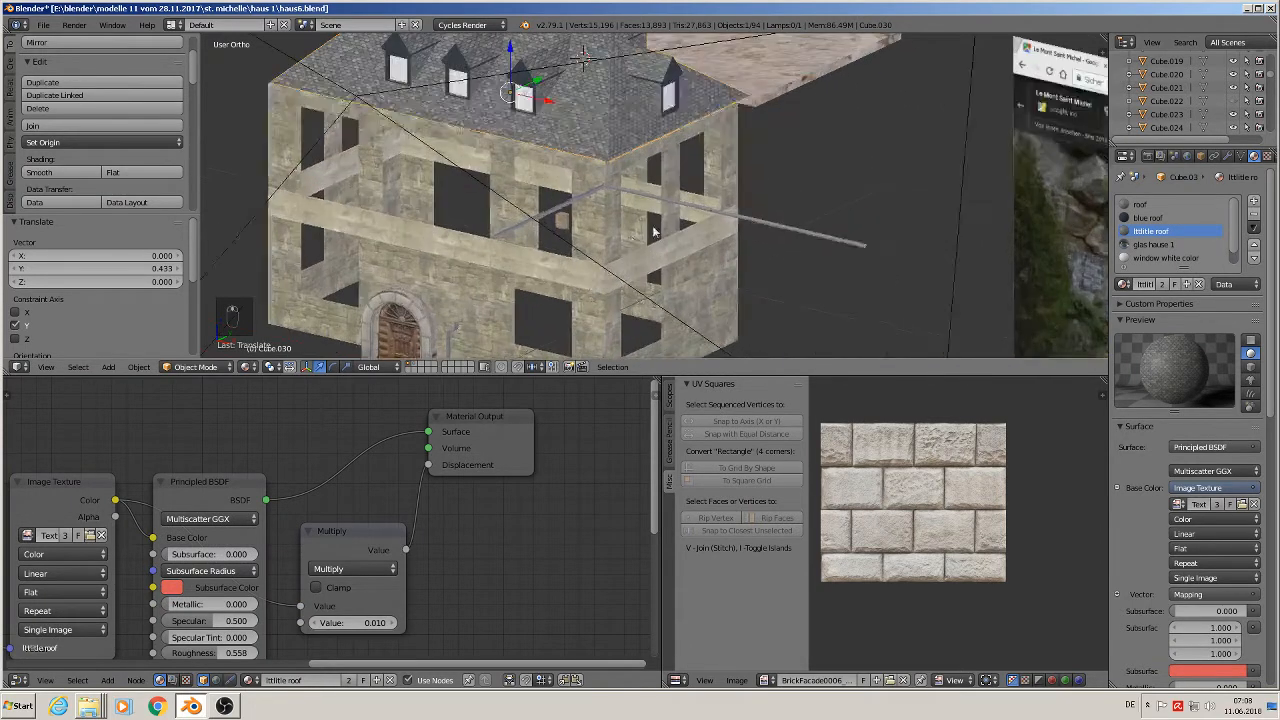
pyautogui.keyDown('shift'); pyautogui.moveTo(654, 230); pyautogui.dragTo(485, 390, button='middle'); pyautogui.keyUp('shift')
pyautogui.rightClick(630, 198)
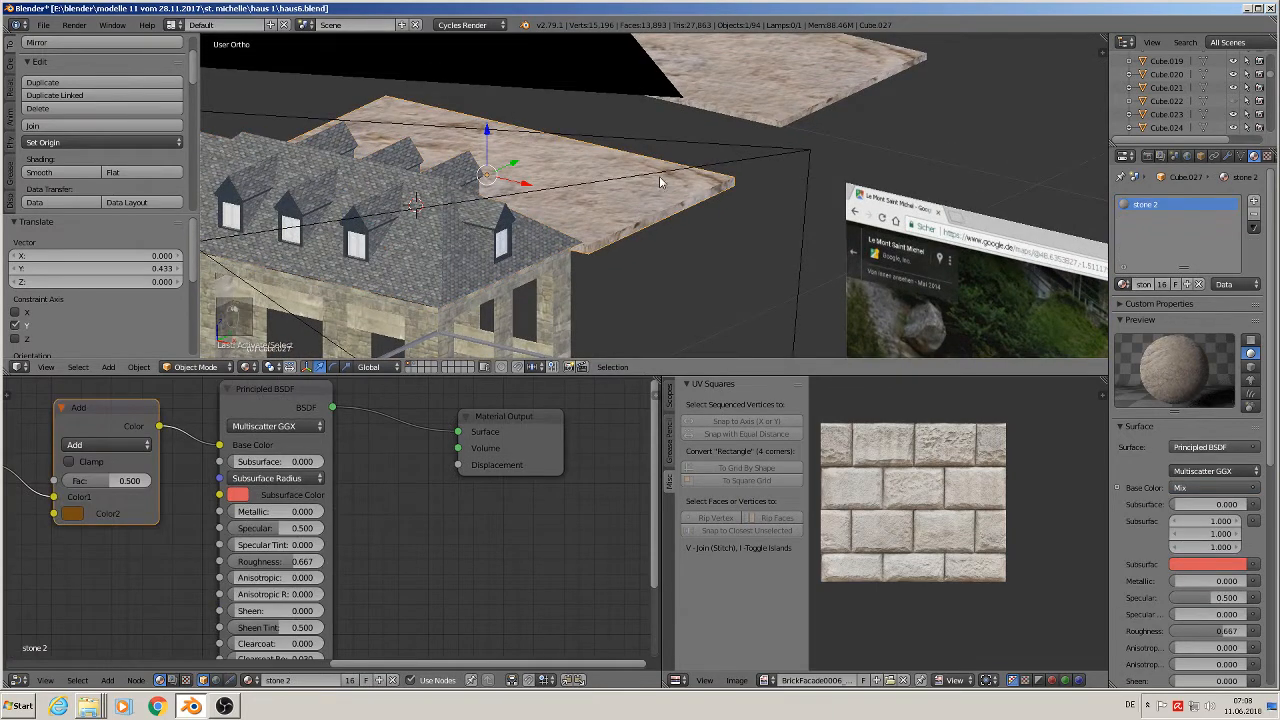
pyautogui.press('KP_7')
pyautogui.scroll(-8, 686, 259)
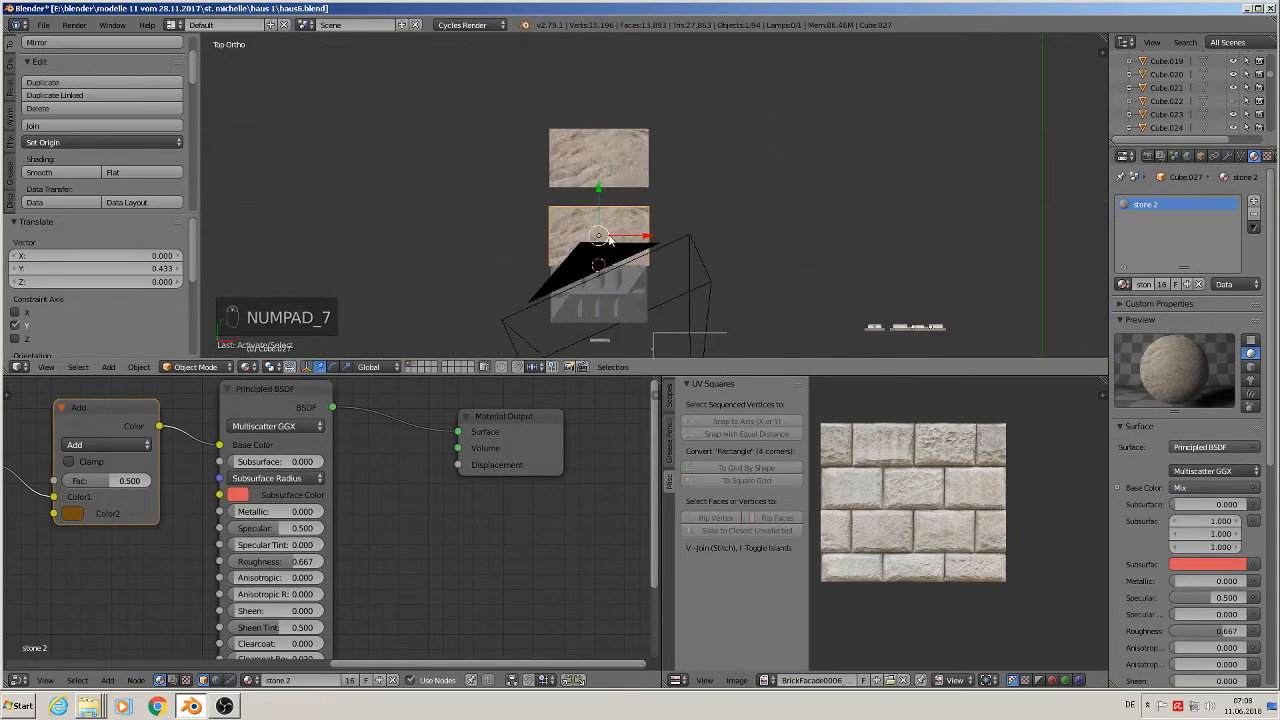
pyautogui.keyDown('shift'); pyautogui.moveTo(609, 217); pyautogui.dragTo(533, 152, button='middle'); pyautogui.keyUp('shift')
pyautogui.scroll(4, 523, 132)
pyautogui.moveTo(524, 162); pyautogui.dragTo(534, 286)
pyautogui.keyDown('shift'); pyautogui.moveTo(534, 286); pyautogui.dragTo(521, 150, button='middle'); pyautogui.keyUp('shift')
pyautogui.scroll(2, 524, 152)
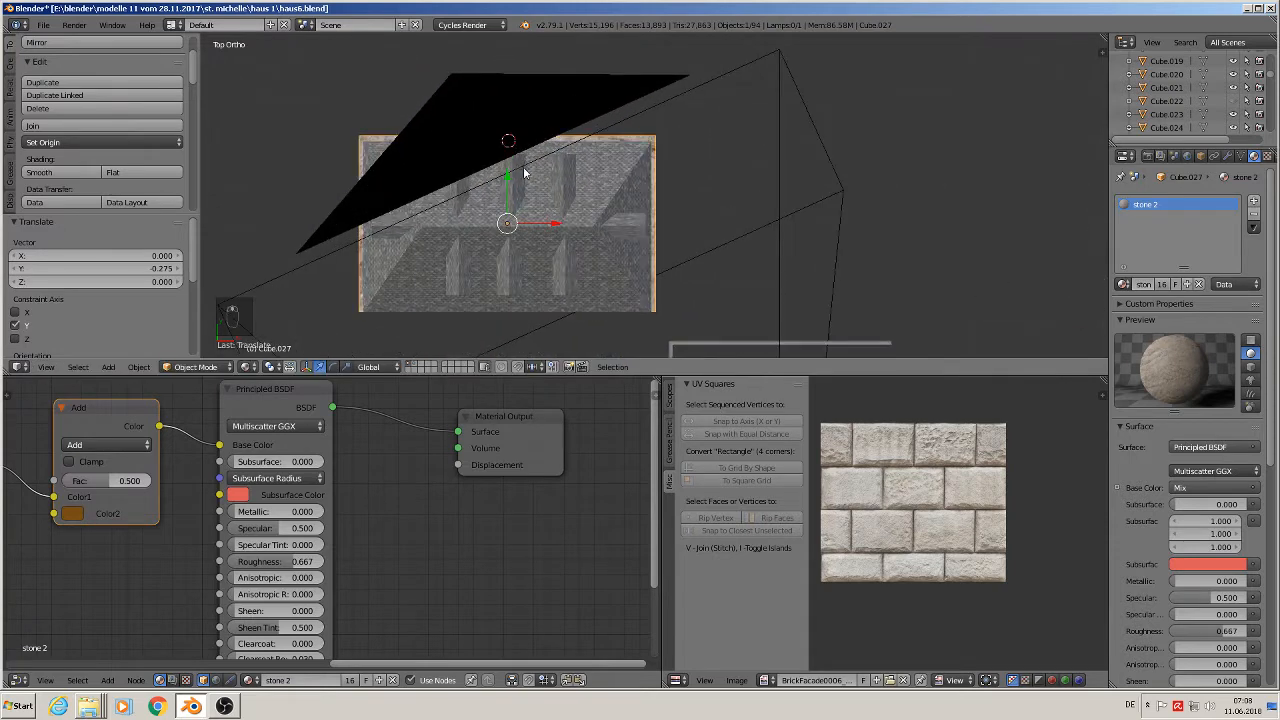
pyautogui.moveTo(512, 177); pyautogui.dragTo(510, 175)
# - Move the remaining stone slab behind the house -0.656 along Y to line it up with the roof
pyautogui.scroll(-4, 510, 174)
pyautogui.keyDown('shift'); pyautogui.moveTo(520, 130); pyautogui.dragTo(549, 242, button='middle'); pyautogui.keyUp('shift')
pyautogui.rightClick(481, 94)
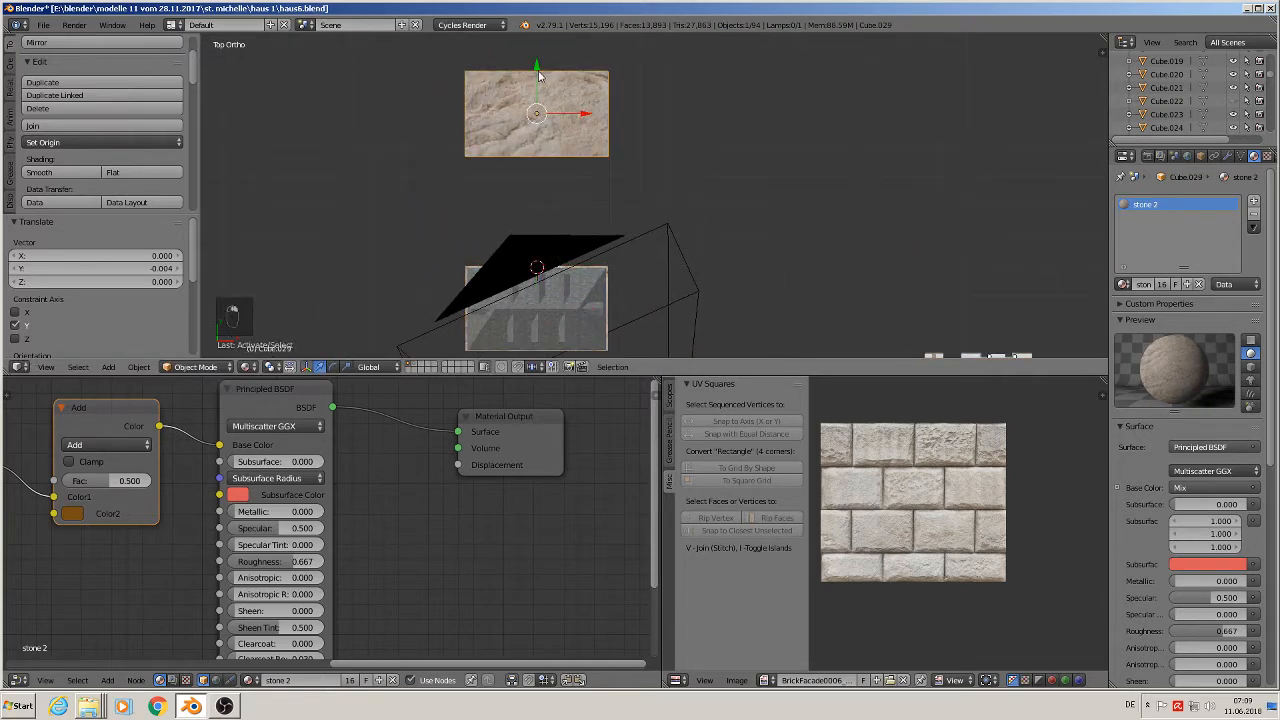
pyautogui.moveTo(538, 75); pyautogui.dragTo(532, 273)
# - Raise the slate roof with the dormers 0.073 along Z above the stone slabs
pyautogui.moveTo(648, 318); pyautogui.dragTo(611, 160, button='middle')
pyautogui.scroll(4, 613, 264)
pyautogui.keyDown('shift'); pyautogui.moveTo(609, 246); pyautogui.dragTo(690, 45, button='middle'); pyautogui.keyUp('shift')
pyautogui.scroll(3, 640, 92)
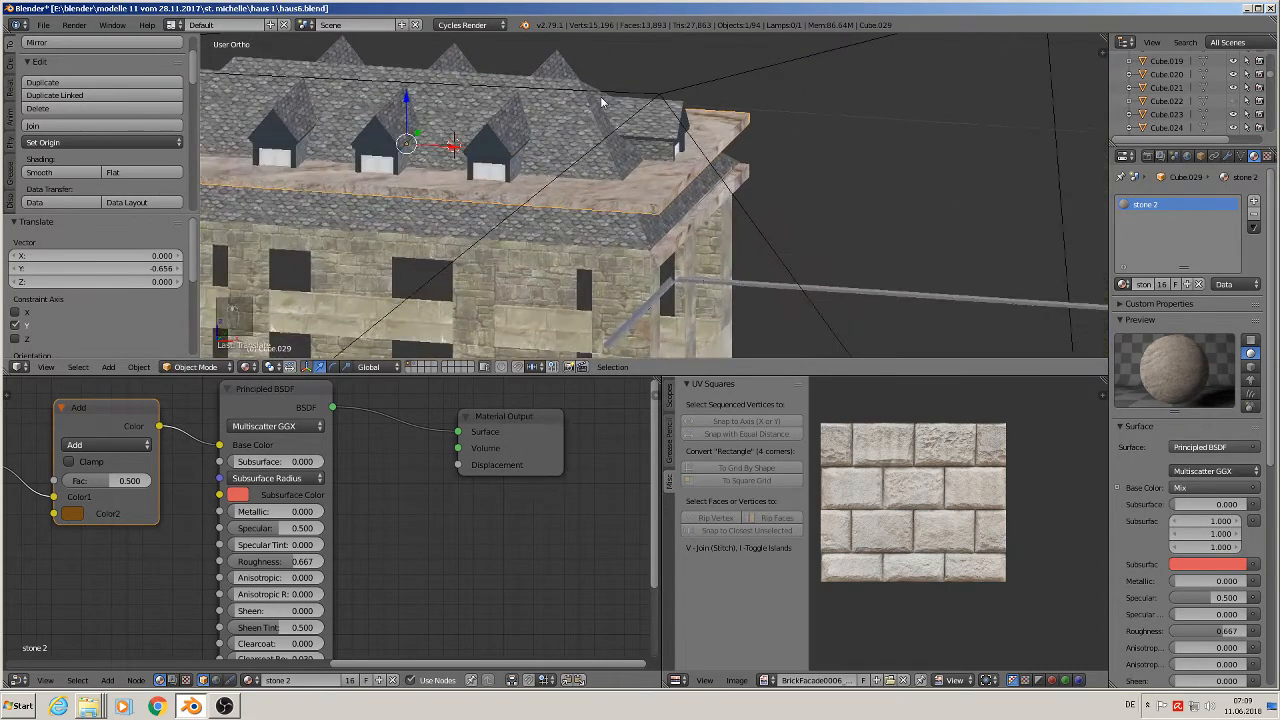
pyautogui.moveTo(601, 101); pyautogui.dragTo(691, 131, button='middle')
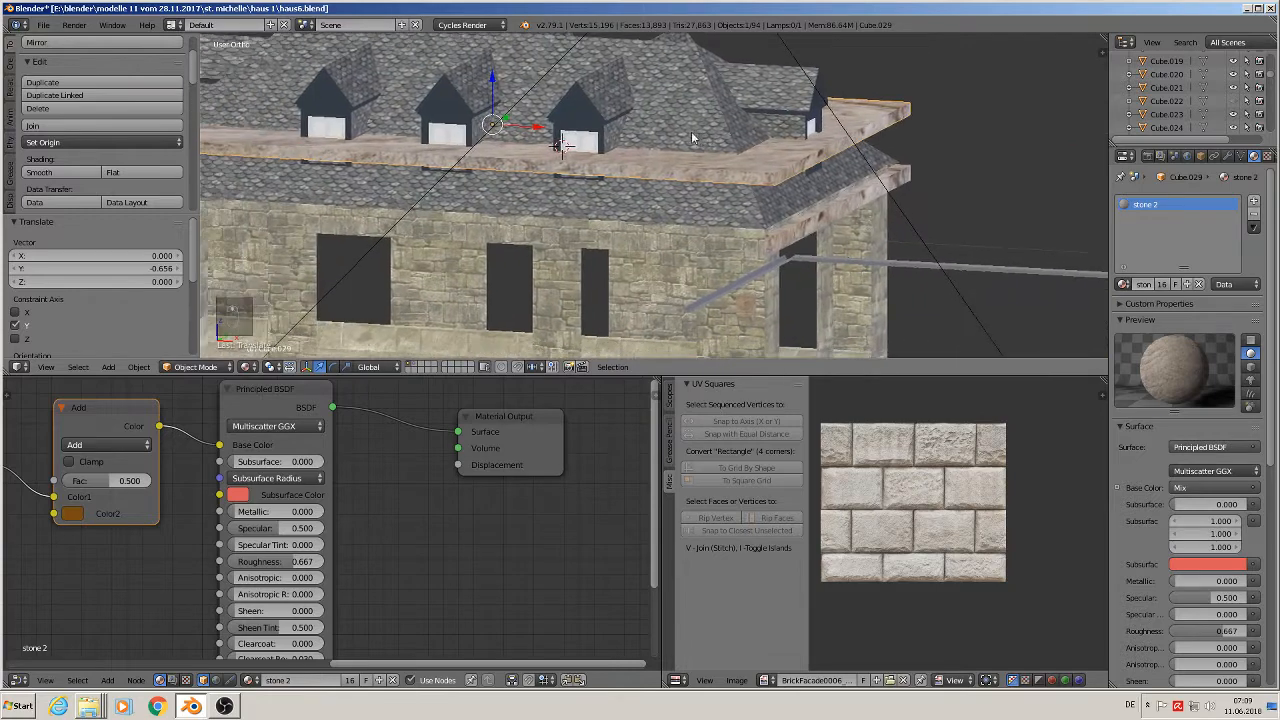
pyautogui.scroll(-4, 691, 131)
pyautogui.rightClick(578, 98)
pyautogui.press('g')
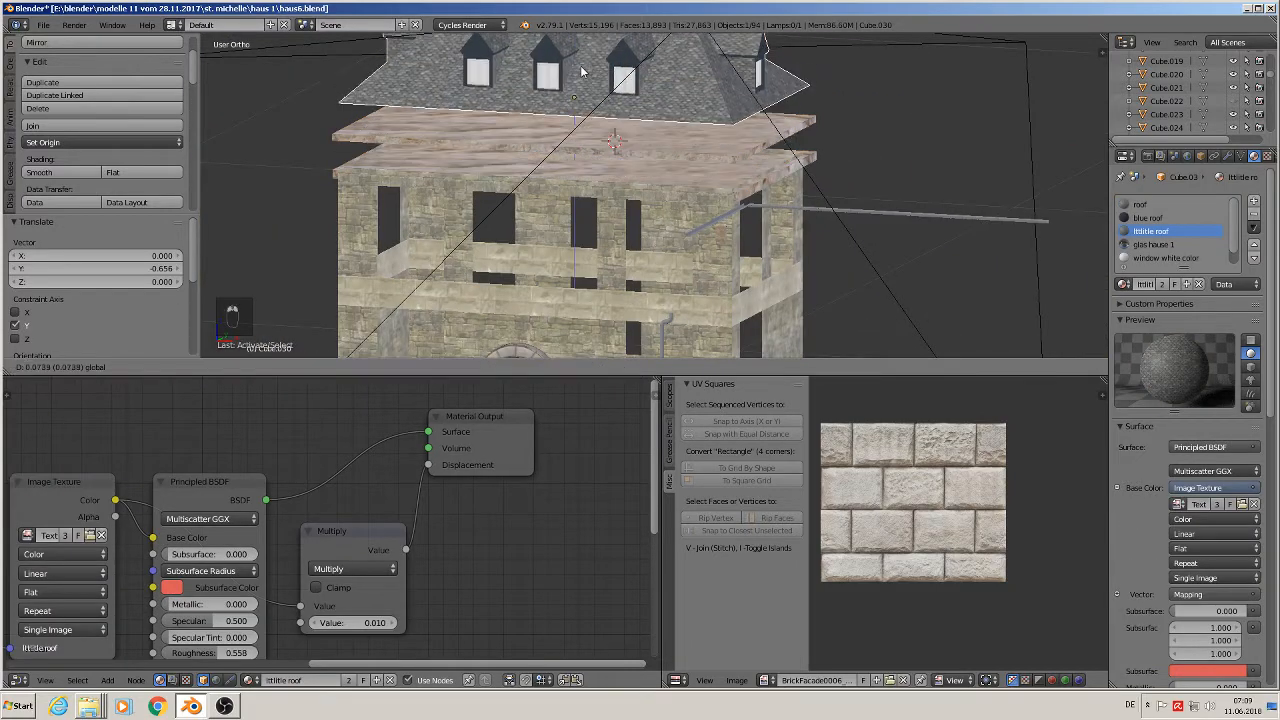
pyautogui.click(583, 72)
# - Move the lower stone slab on the walls -0.007 along Y and 0.007 along Z
pyautogui.scroll(2, 620, 160)
pyautogui.rightClick(643, 178)
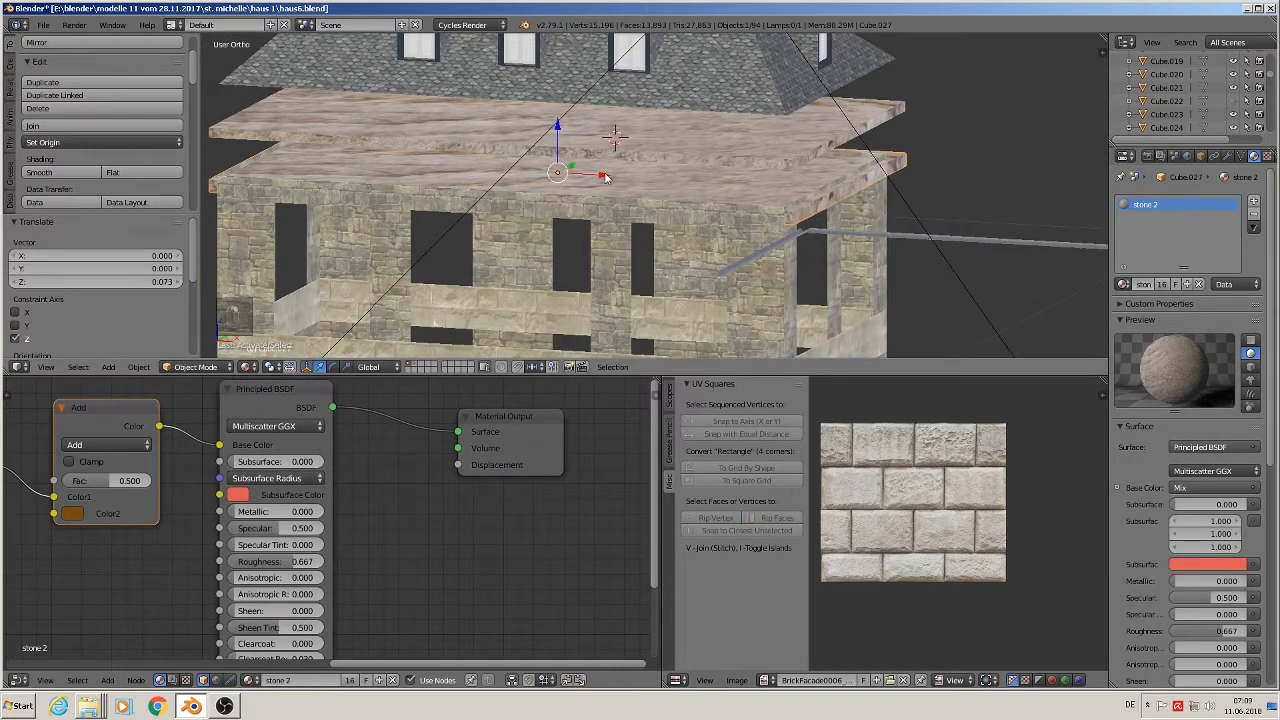
pyautogui.press('g')
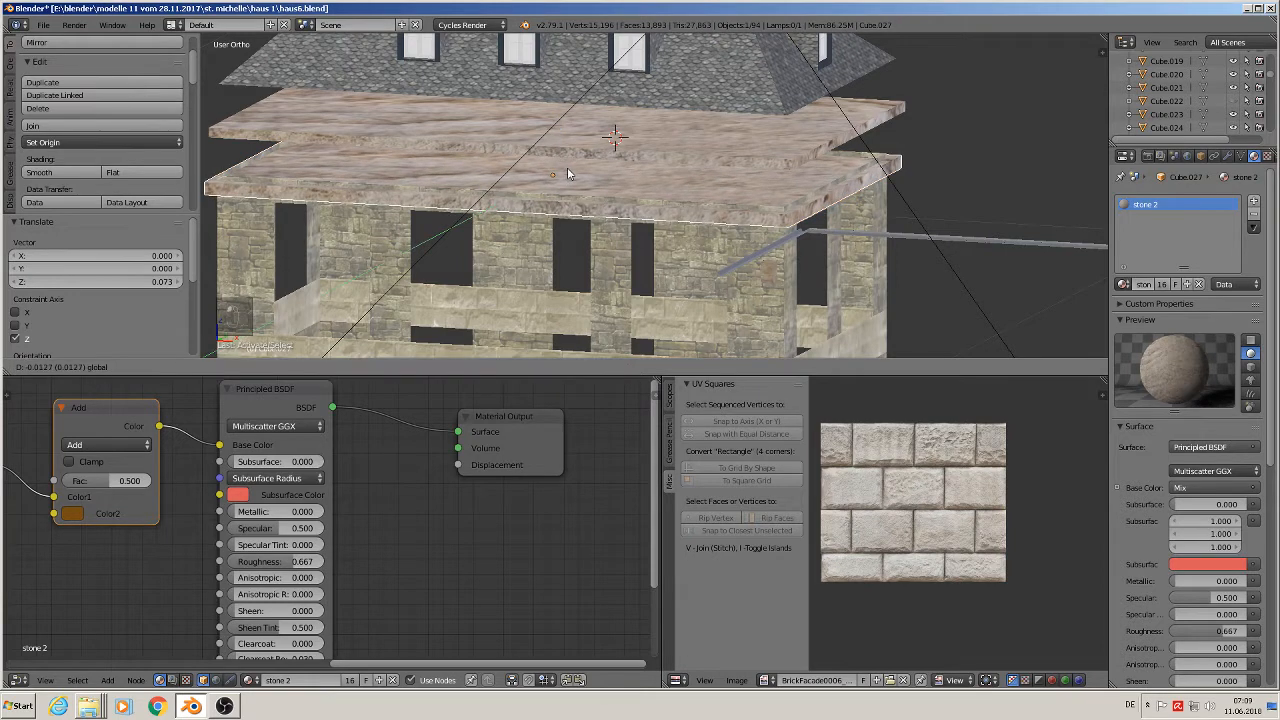
pyautogui.press('y')
pyautogui.click(567, 168)
pyautogui.press('g')
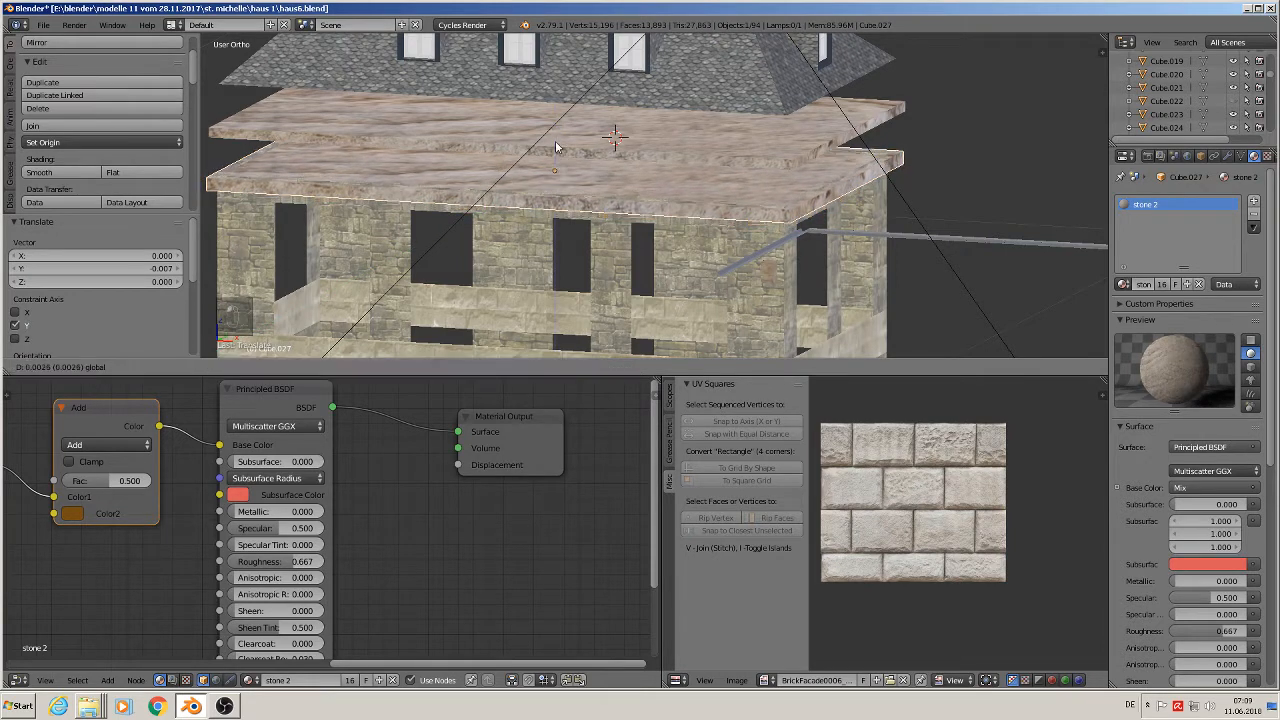
pyautogui.moveTo(556, 142); pyautogui.dragTo(555, 134)
# - Lower the upper stone slab close to the lower one and bring the slate roof down by -0.054 along Z onto it
pyautogui.rightClick(623, 152)
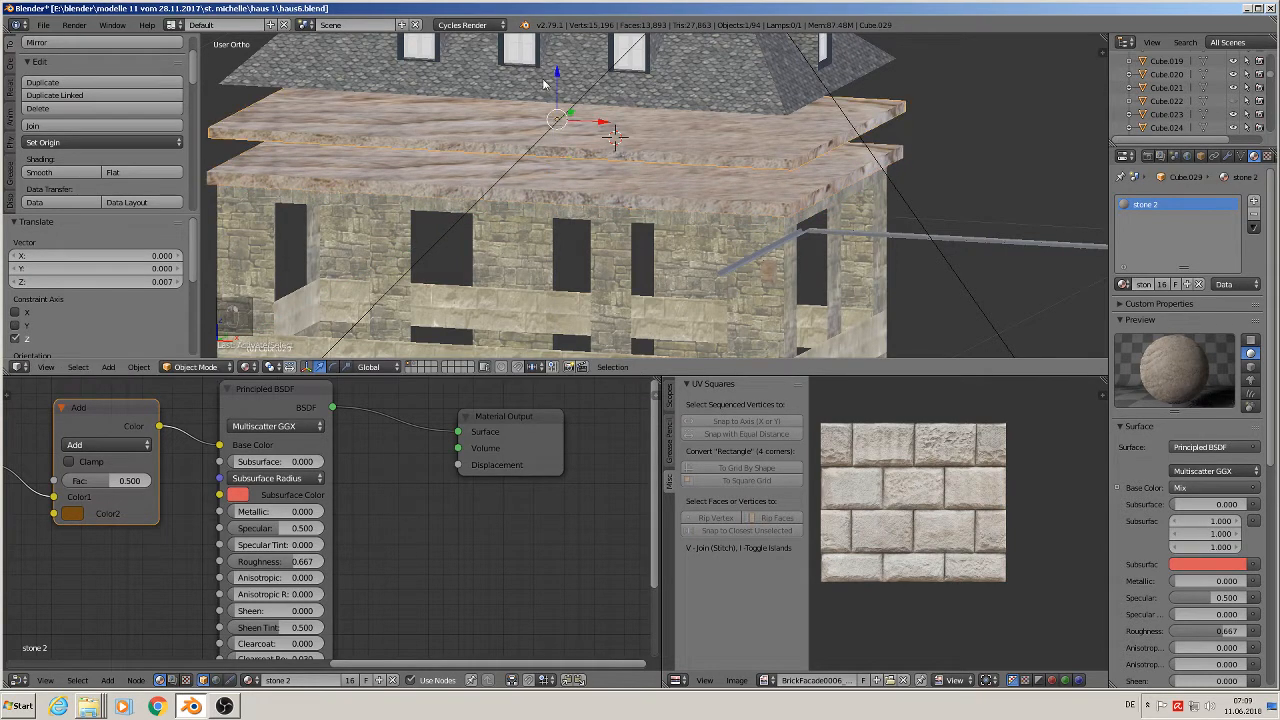
pyautogui.moveTo(557, 78); pyautogui.dragTo(556, 108)
pyautogui.rightClick(590, 70)
pyautogui.moveTo(561, 53); pyautogui.dragTo(546, 120)
pyautogui.scroll(-2, 589, 184)
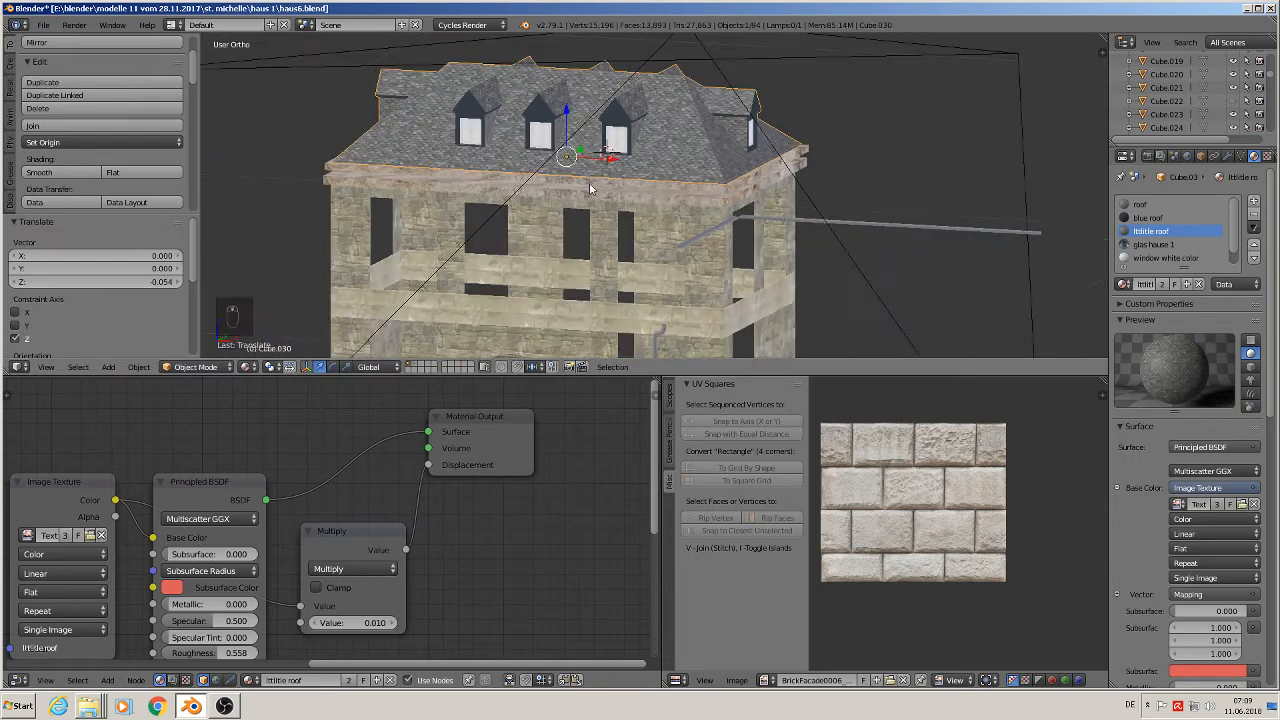
# - Extrude the upper edge loop of the house walls and raise it 0.015 along Z to fill the gap between the stone slabs
pyautogui.scroll(4, 589, 184)
pyautogui.moveTo(595, 186)
pyautogui.mouseDown(button='middle')
pyautogui.moveTo(577, 171)
pyautogui.moveTo(584, 183)
pyautogui.mouseUp(button='middle')
pyautogui.rightClick(596, 209)
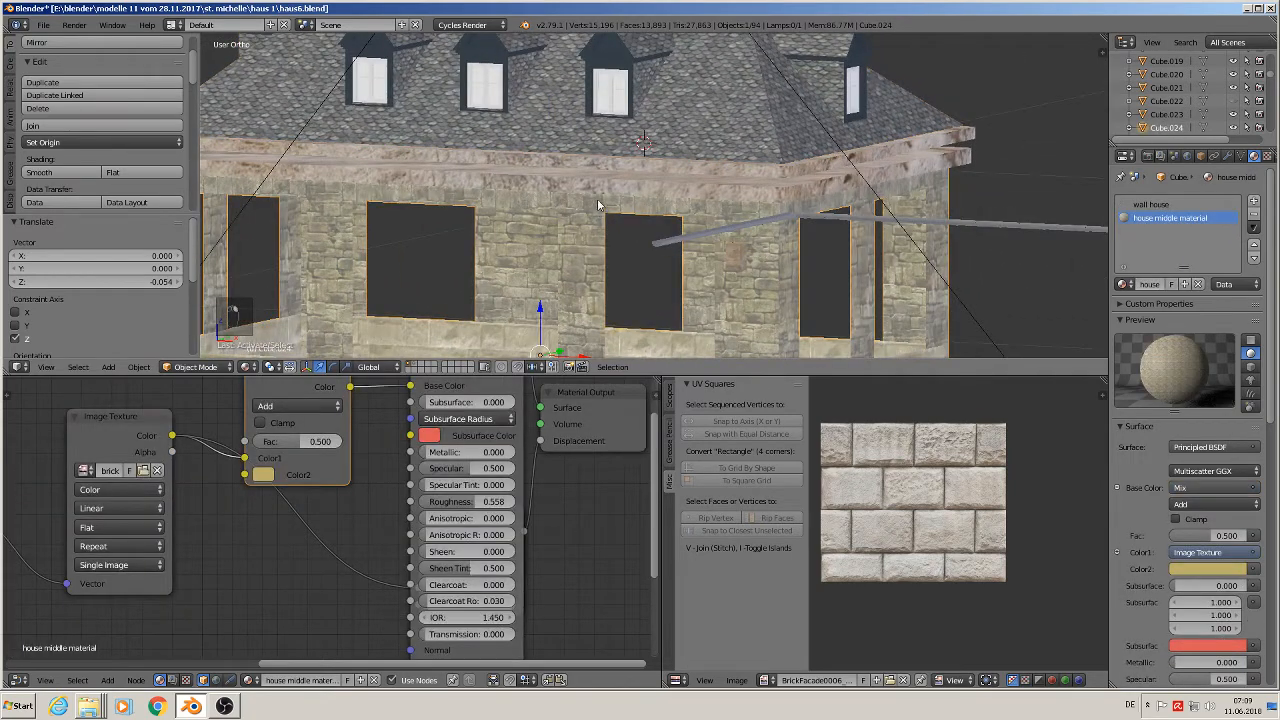
pyautogui.press('Tab')
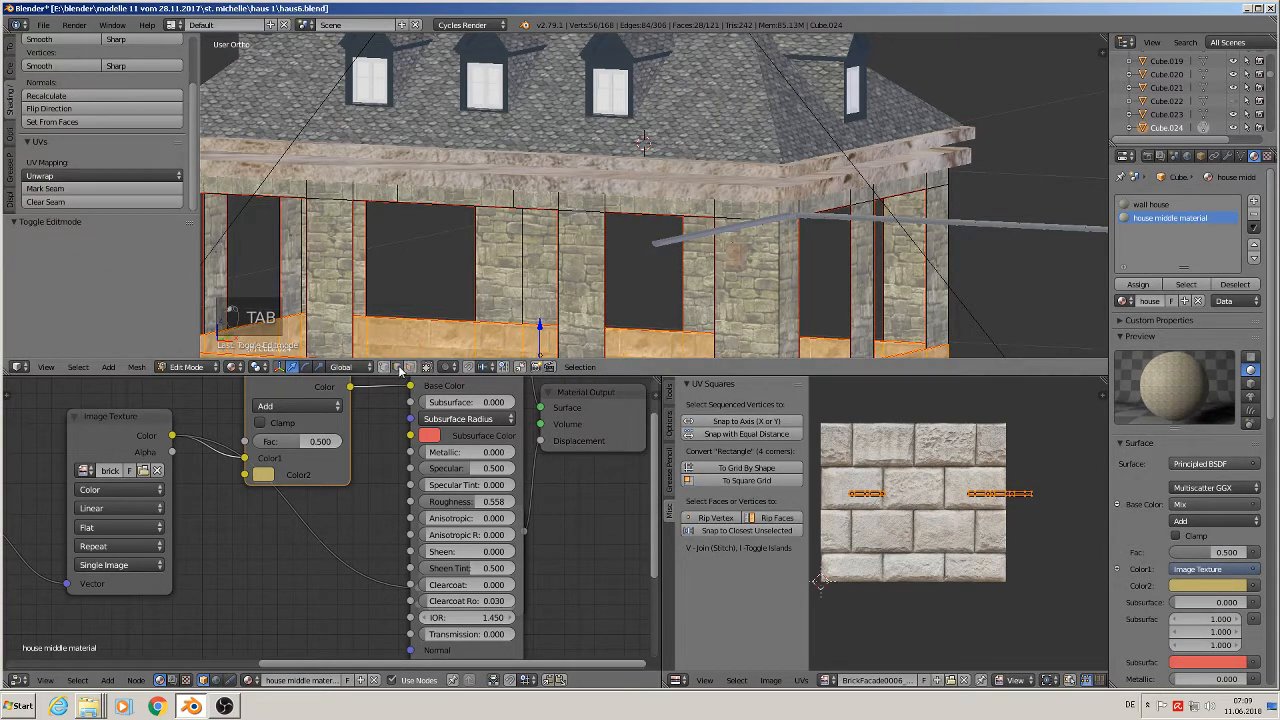
pyautogui.keyDown('alt'); pyautogui.rightClick(572, 181); pyautogui.keyUp('alt')
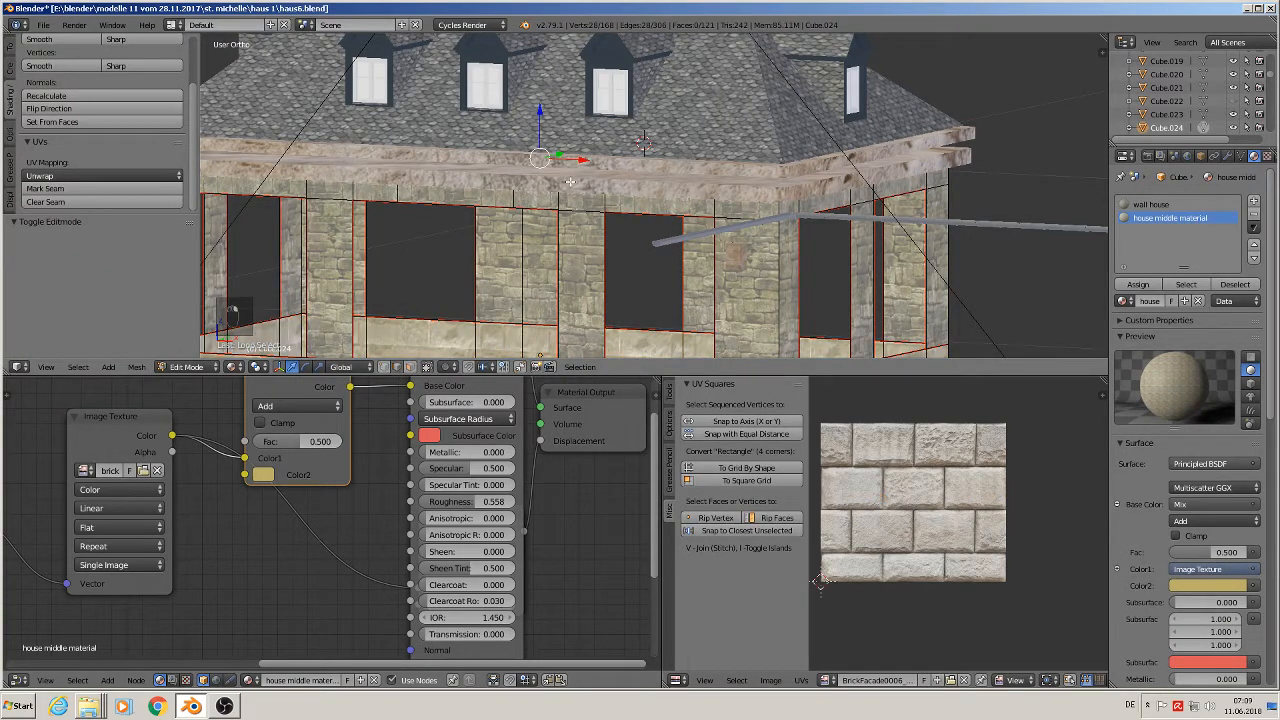
pyautogui.press('e')
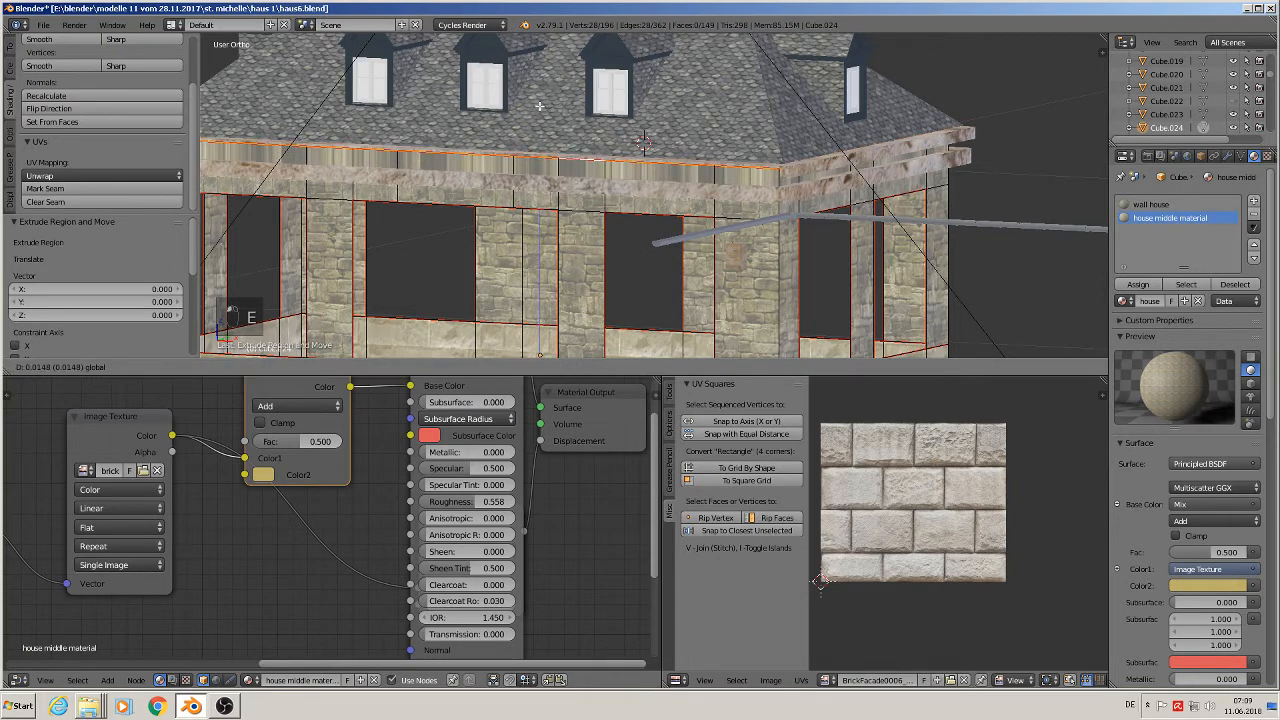
pyautogui.click(540, 106)
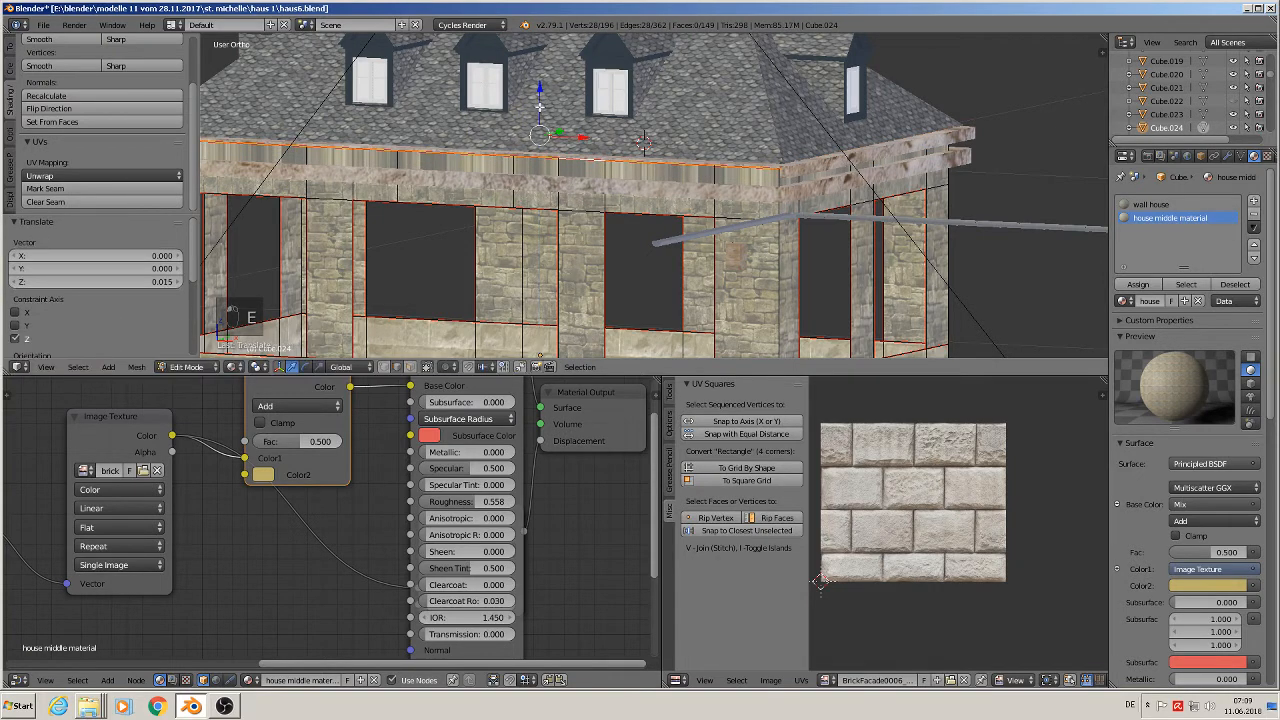
# - Unwrap the newly extruded wall face loop between the slabs, leave Edit Mode and deselect everything
pyautogui.click(410, 367)
pyautogui.keyDown('alt'); pyautogui.rightClick(779, 181); pyautogui.keyUp('alt')
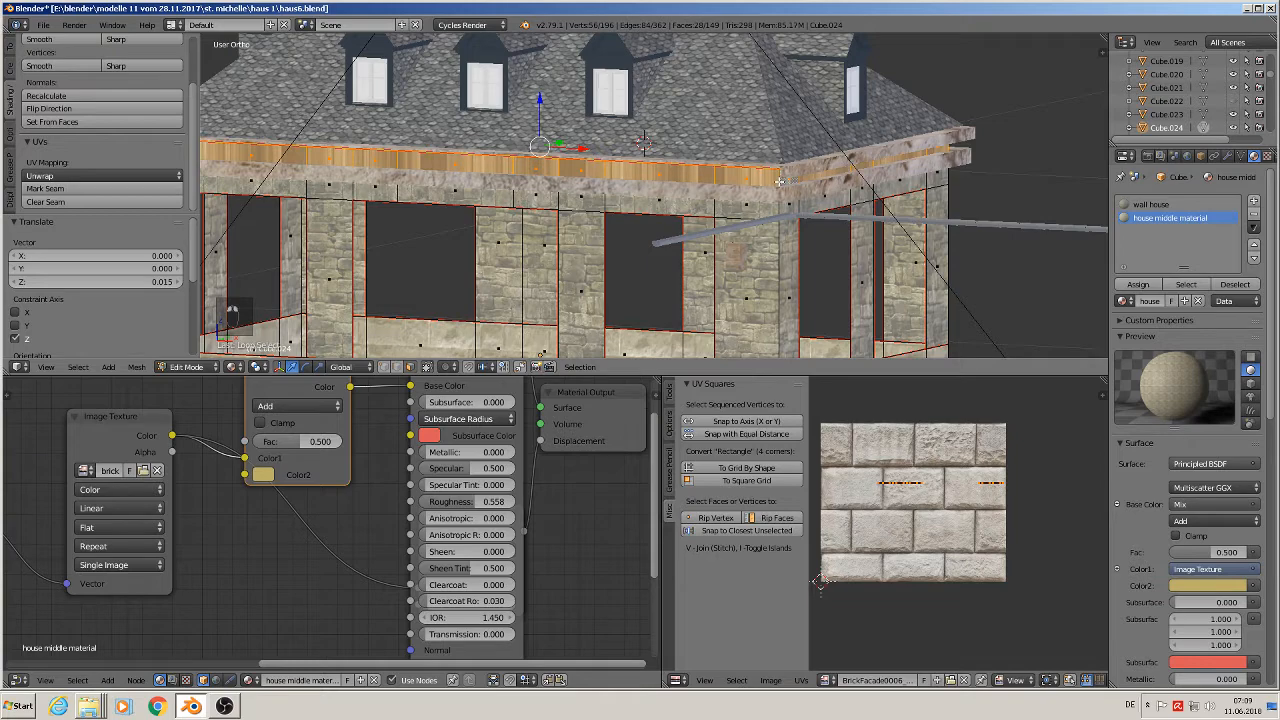
pyautogui.press('u')
pyautogui.click(779, 181)
pyautogui.press('Tab')
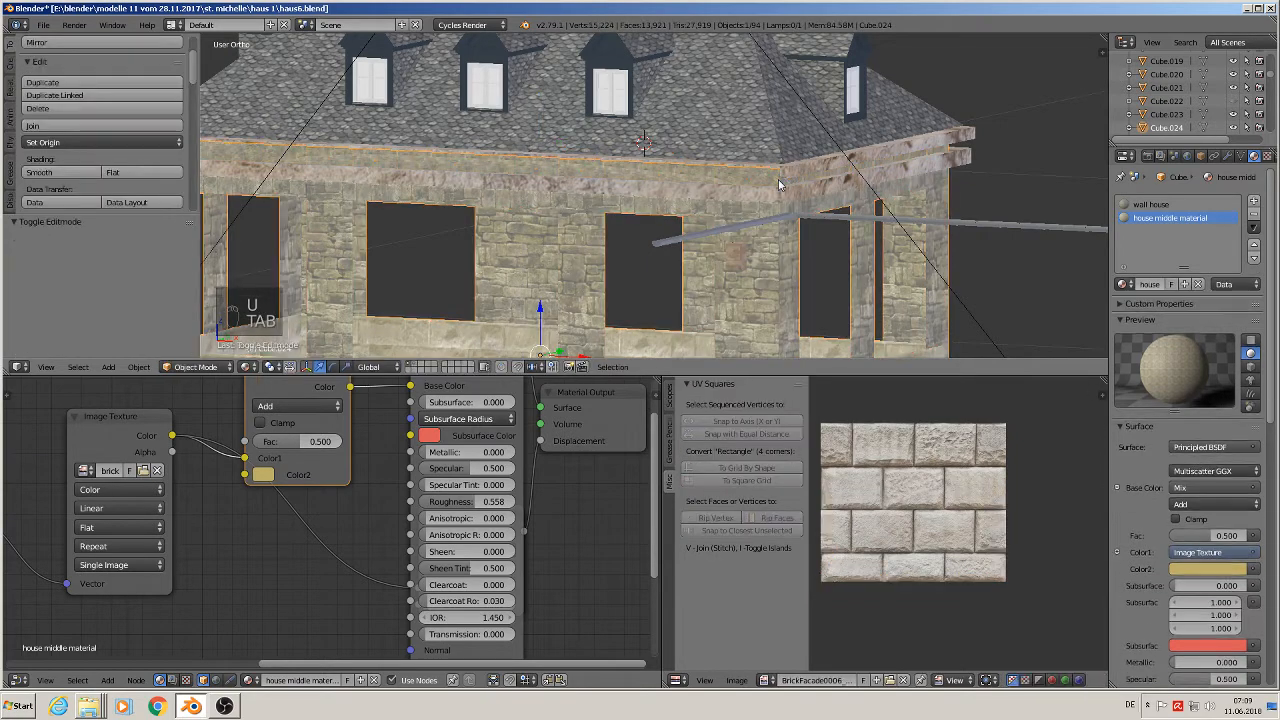
pyautogui.scroll(-1, 528, 183)
pyautogui.press('a')
pyautogui.press('a')
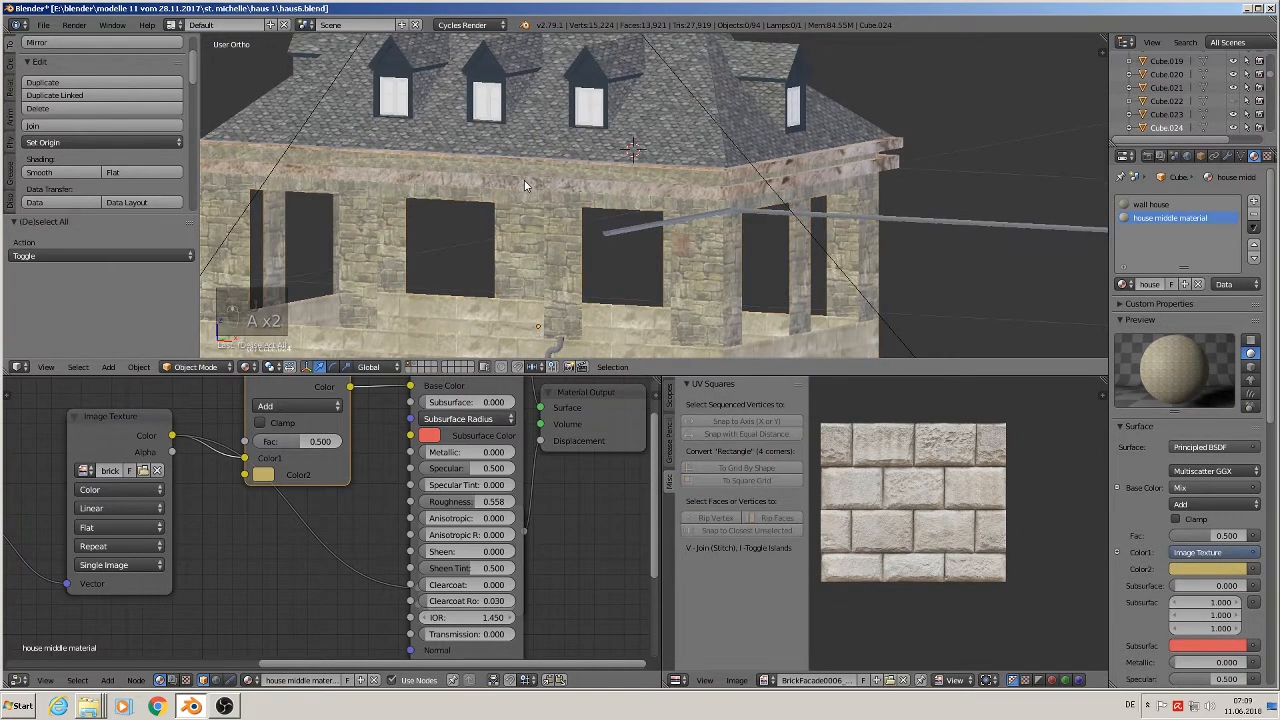
# - Shift the upper stone slab under the roof slightly along negative Y
pyautogui.moveTo(526, 184); pyautogui.dragTo(528, 192, button='middle')
pyautogui.rightClick(766, 189)
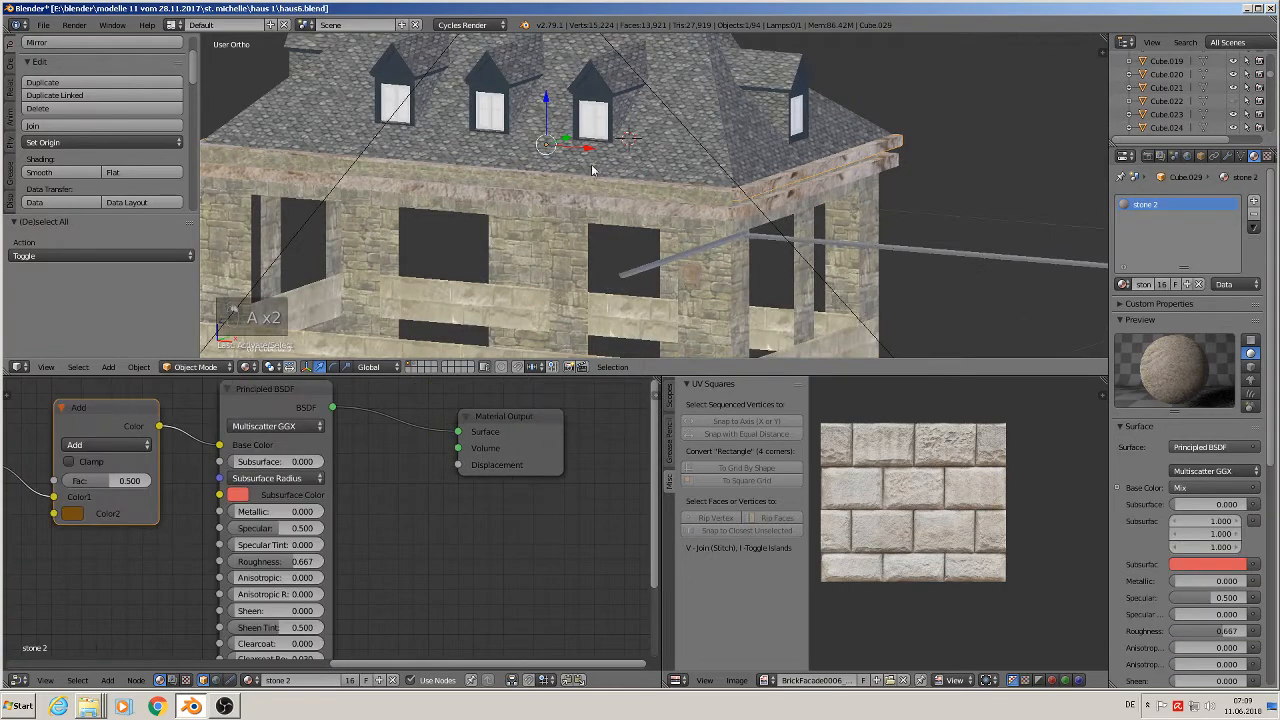
pyautogui.press('g')
pyautogui.press('y')
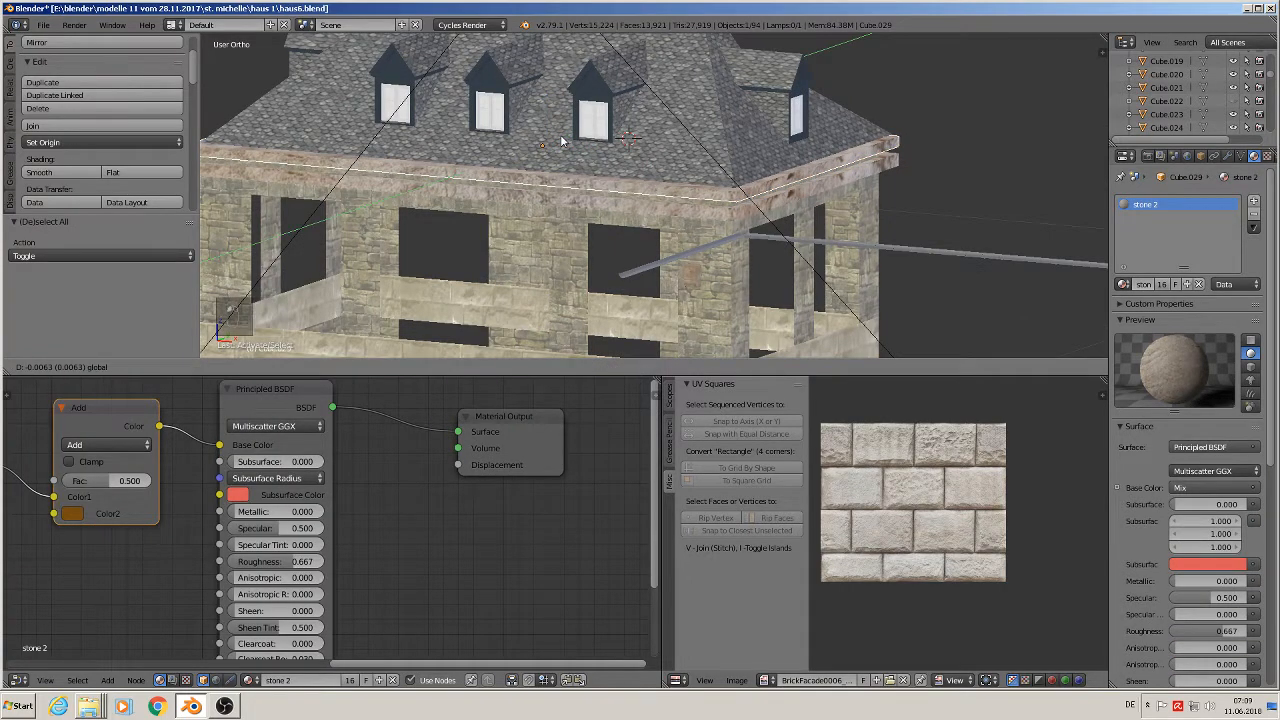
pyautogui.click(590, 176)
# - Deselect everything and save the assembled house in the current blend file
pyautogui.moveTo(590, 176); pyautogui.dragTo(593, 227, button='middle')
pyautogui.scroll(-2, 609, 220)
pyautogui.press('a')
pyautogui.scroll(-3, 593, 227)
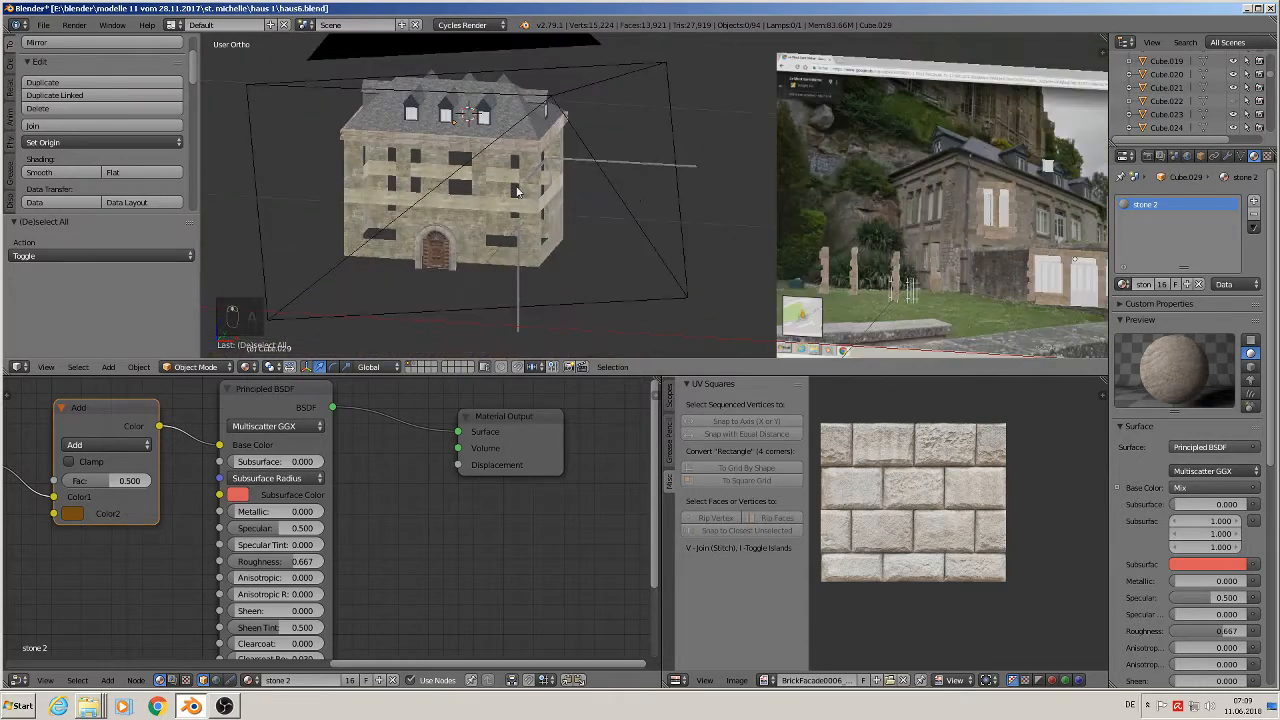
pyautogui.click(43, 24)
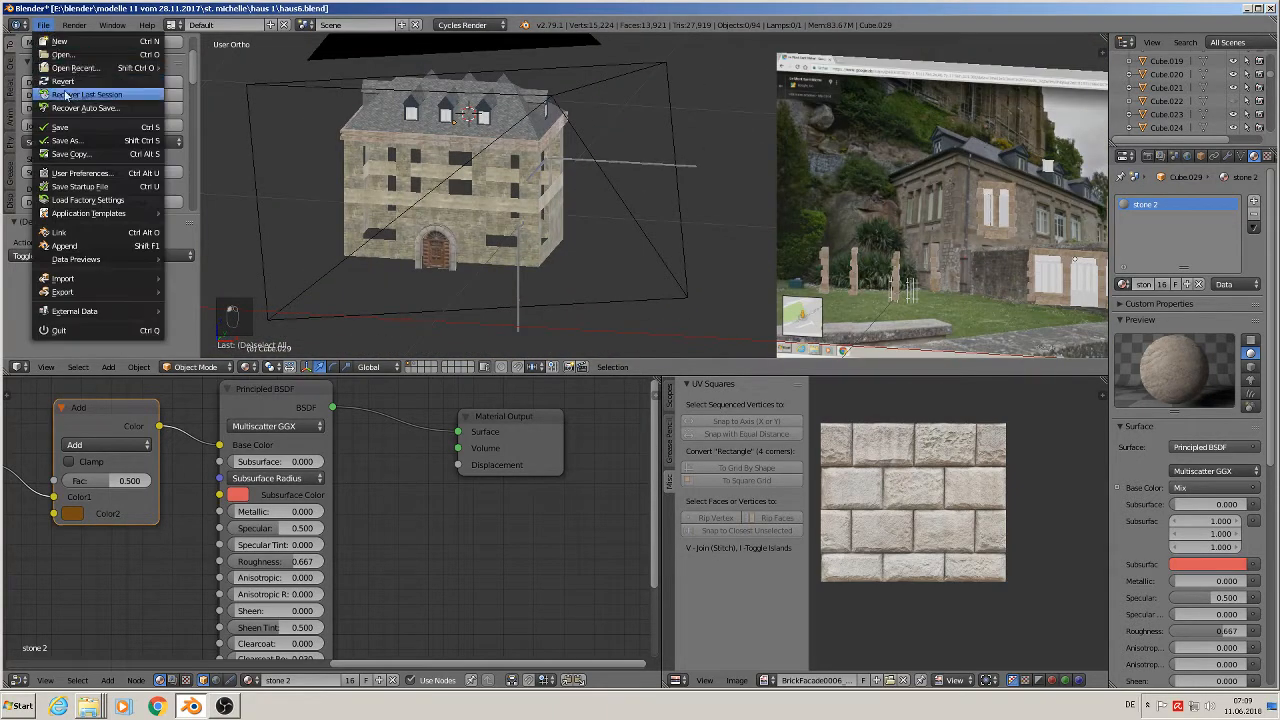
pyautogui.click(60, 128)
# - Examine the reference photo of the arched stone staircase and the white step pieces over it in front view
pyautogui.press('KP_1')
pyautogui.scroll(-3, 880, 220)
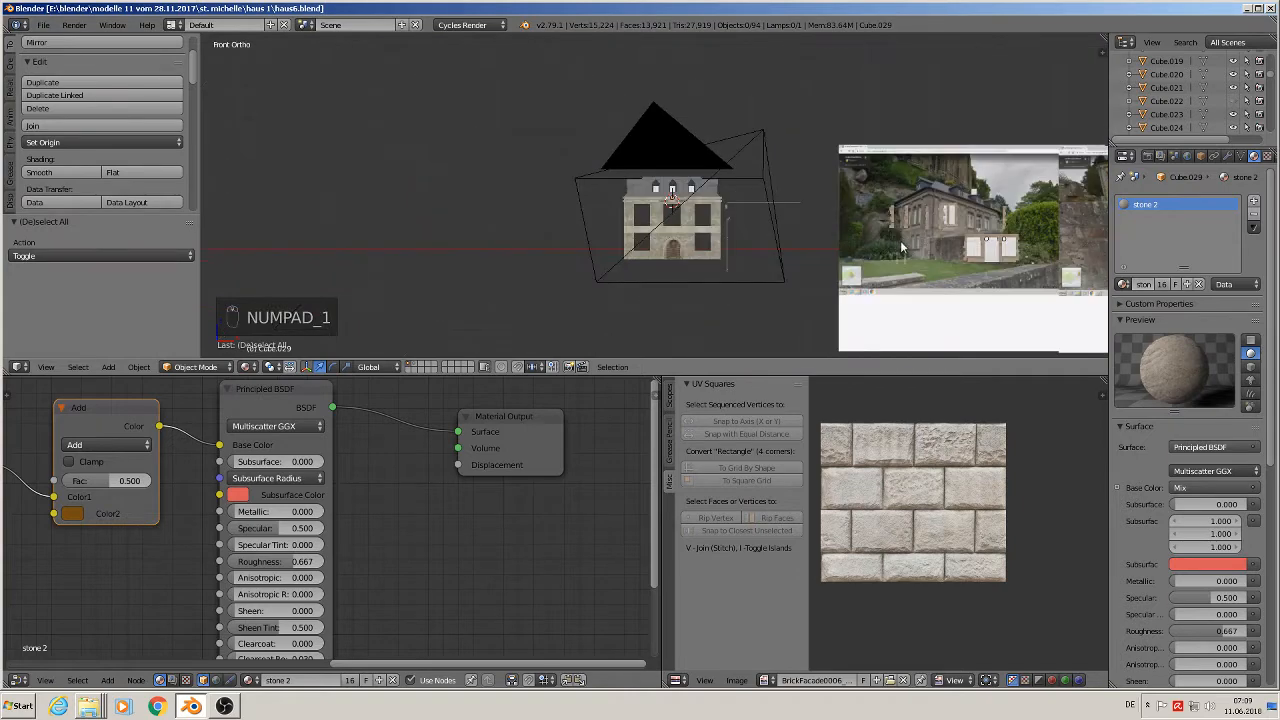
pyautogui.scroll(2, 778, 247)
pyautogui.scroll(4, 778, 247)
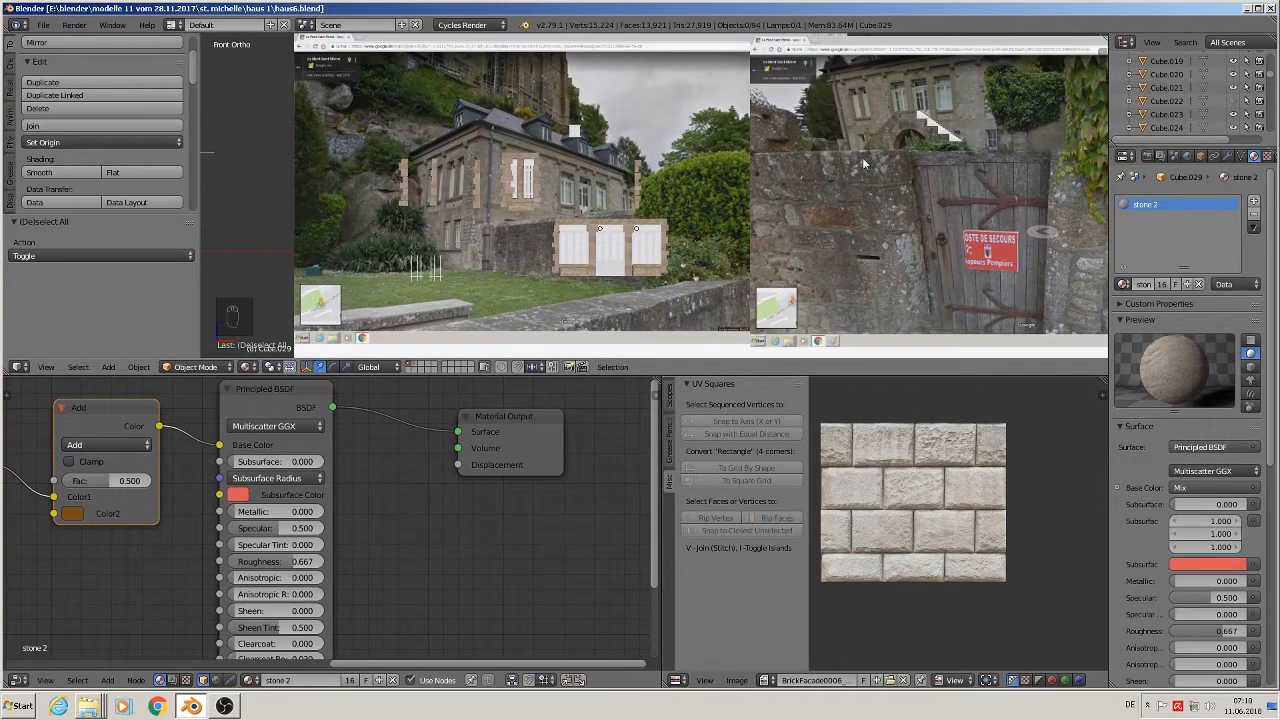
pyautogui.keyDown('shift'); pyautogui.moveTo(969, 134); pyautogui.dragTo(707, 251, button='middle'); pyautogui.keyUp('shift')
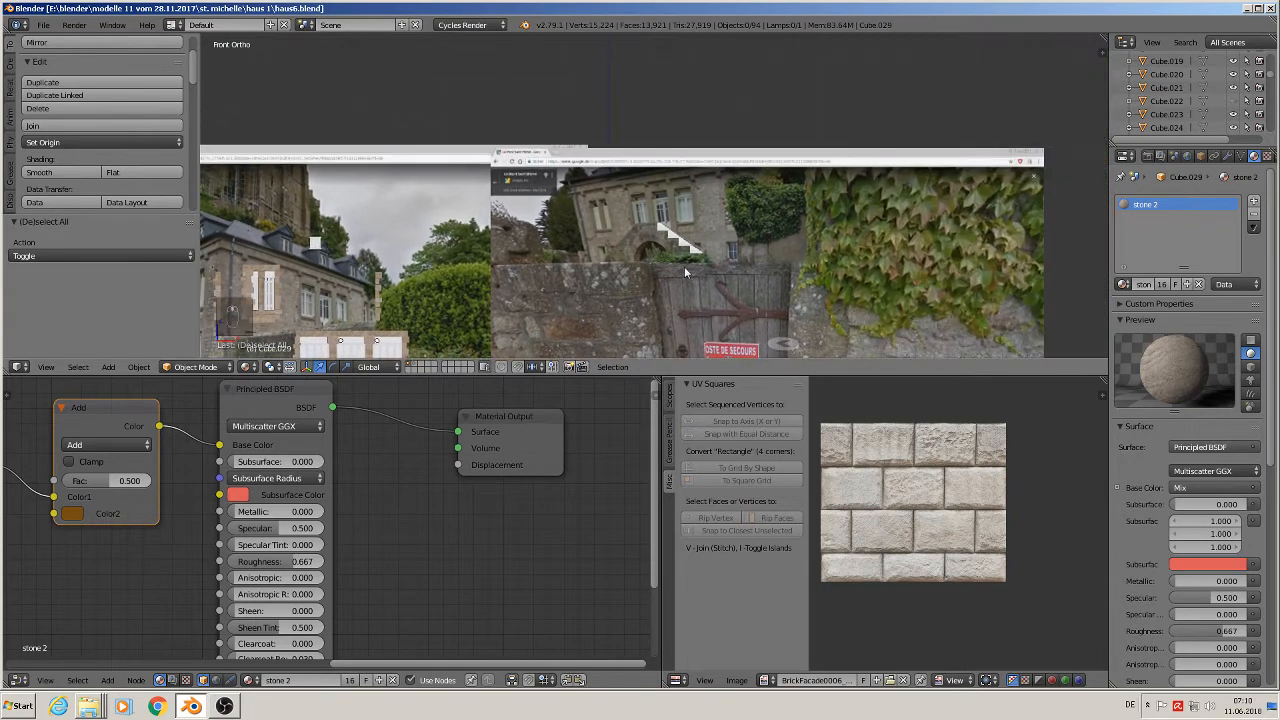
pyautogui.scroll(9, 678, 250)
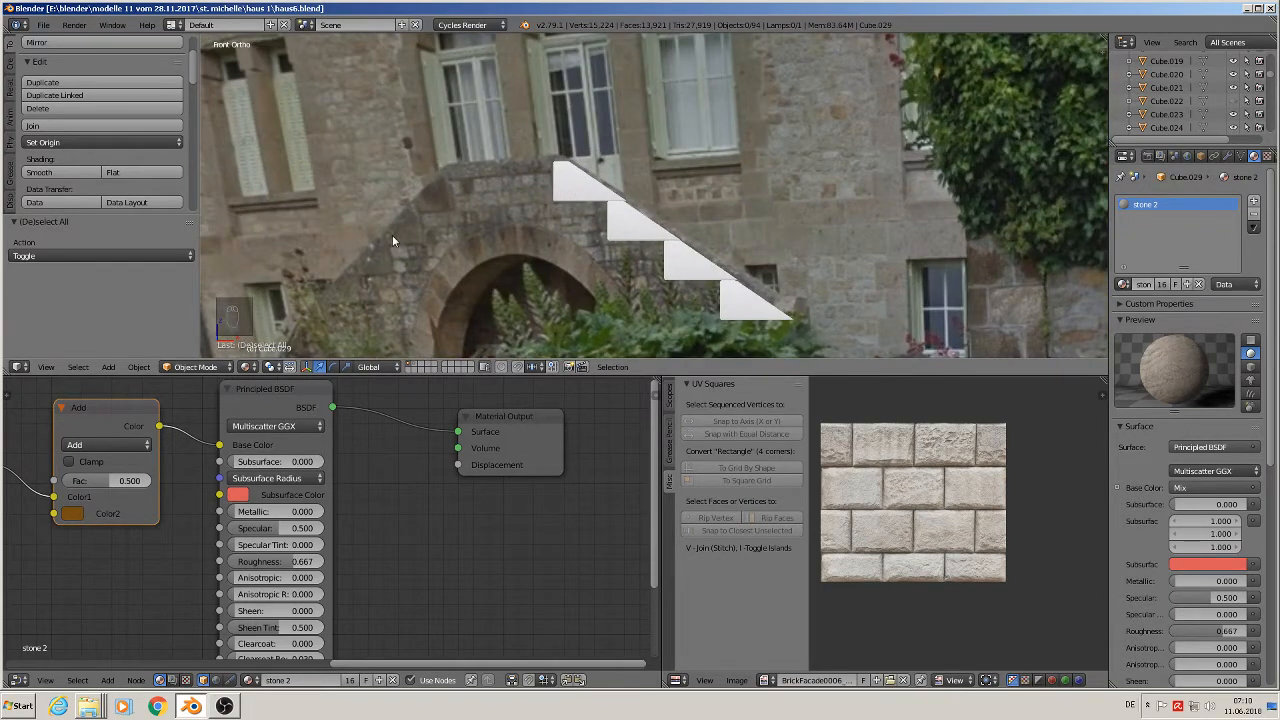
pyautogui.scroll(4, 395, 230)
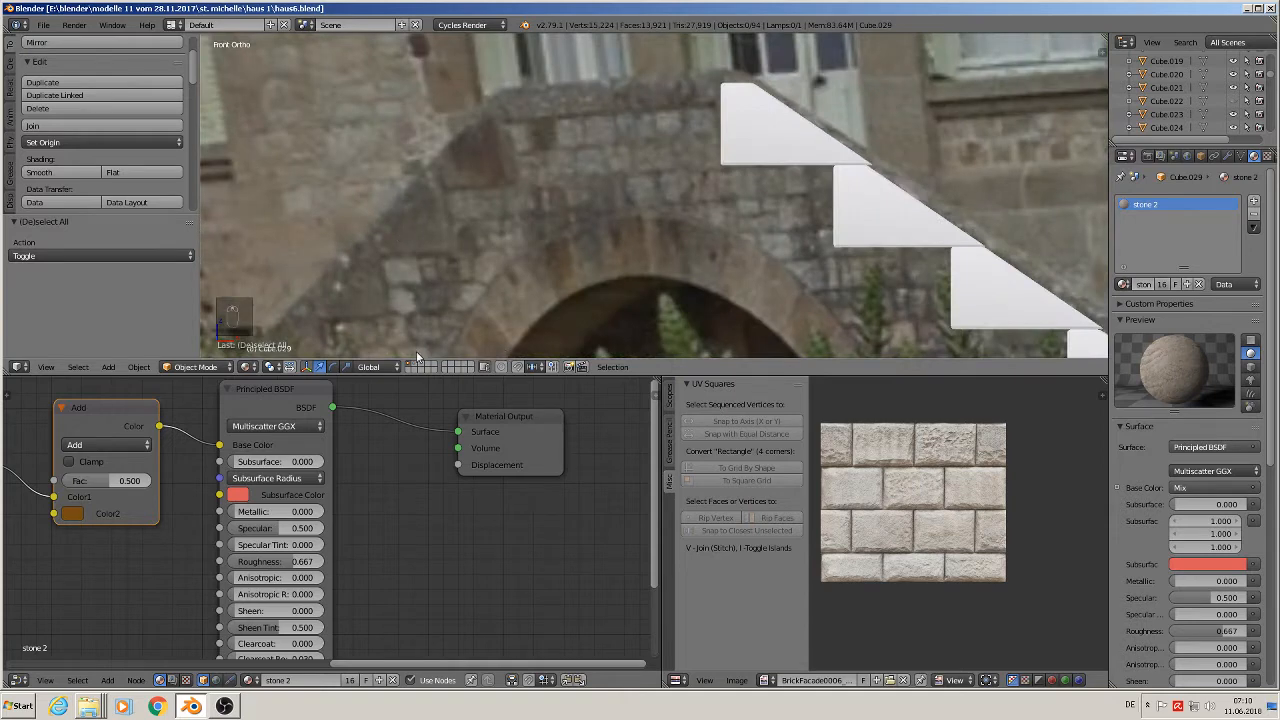
# - Switch to the textur folder in Windows Explorer, select the TexturesCom_RockSmooth0077_1_seamless_S image for comparison, and return to Blender
pyautogui.click(92, 707)
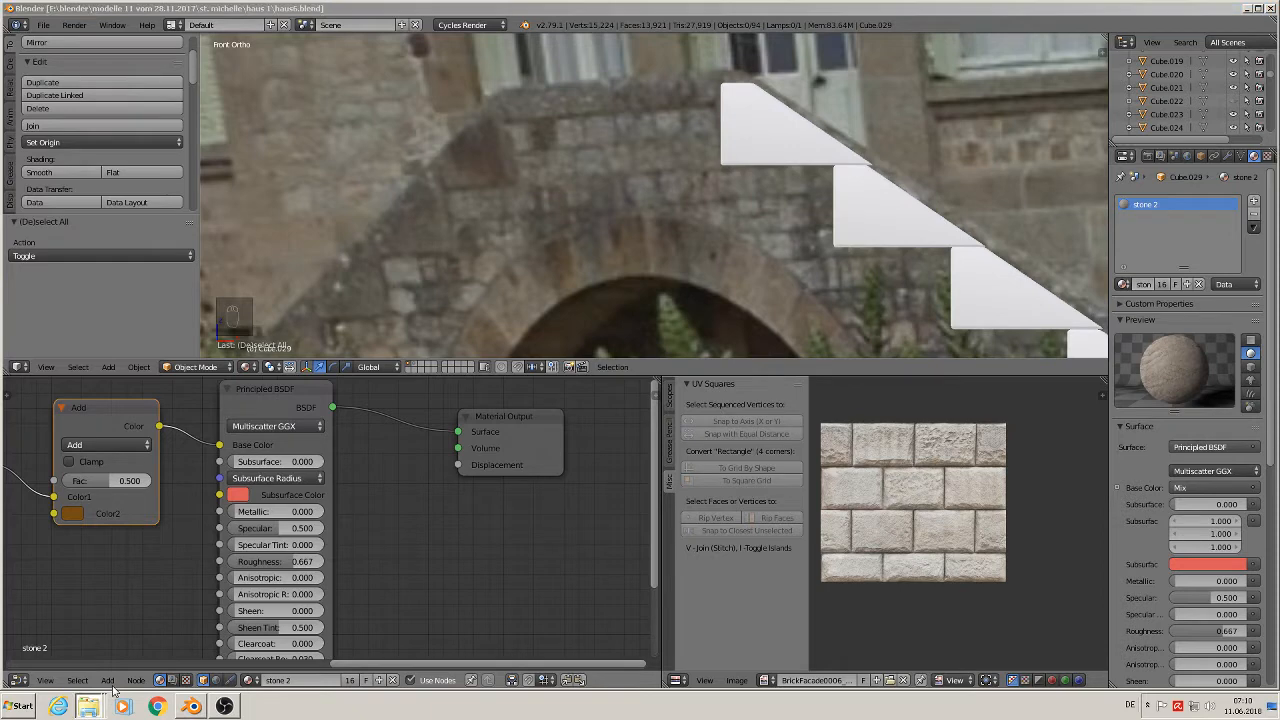
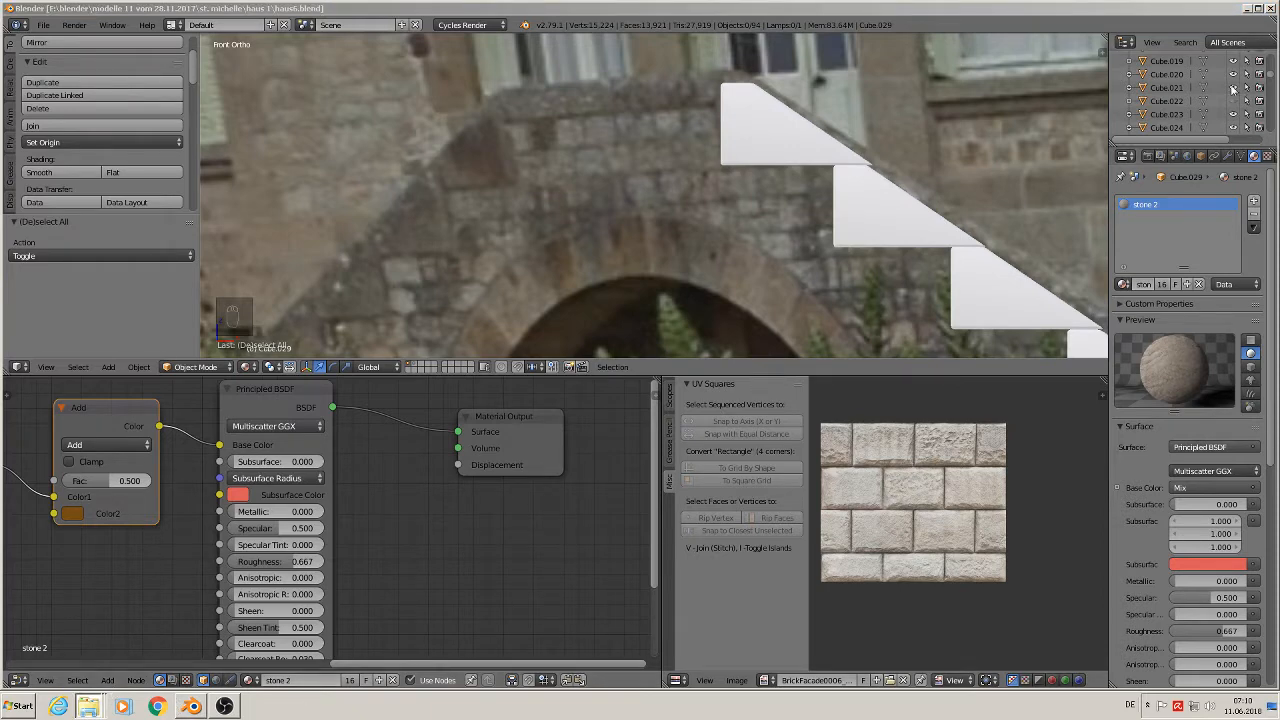
pyautogui.click(1248, 9)
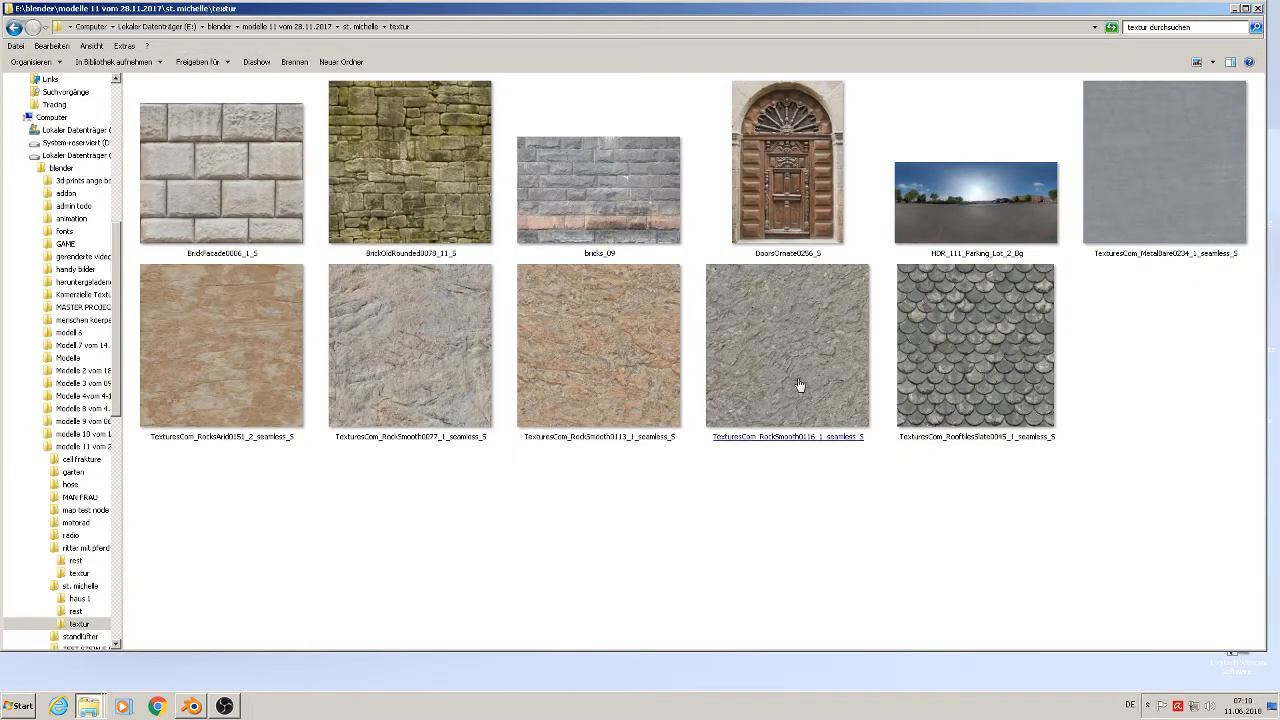
pyautogui.click(437, 429)
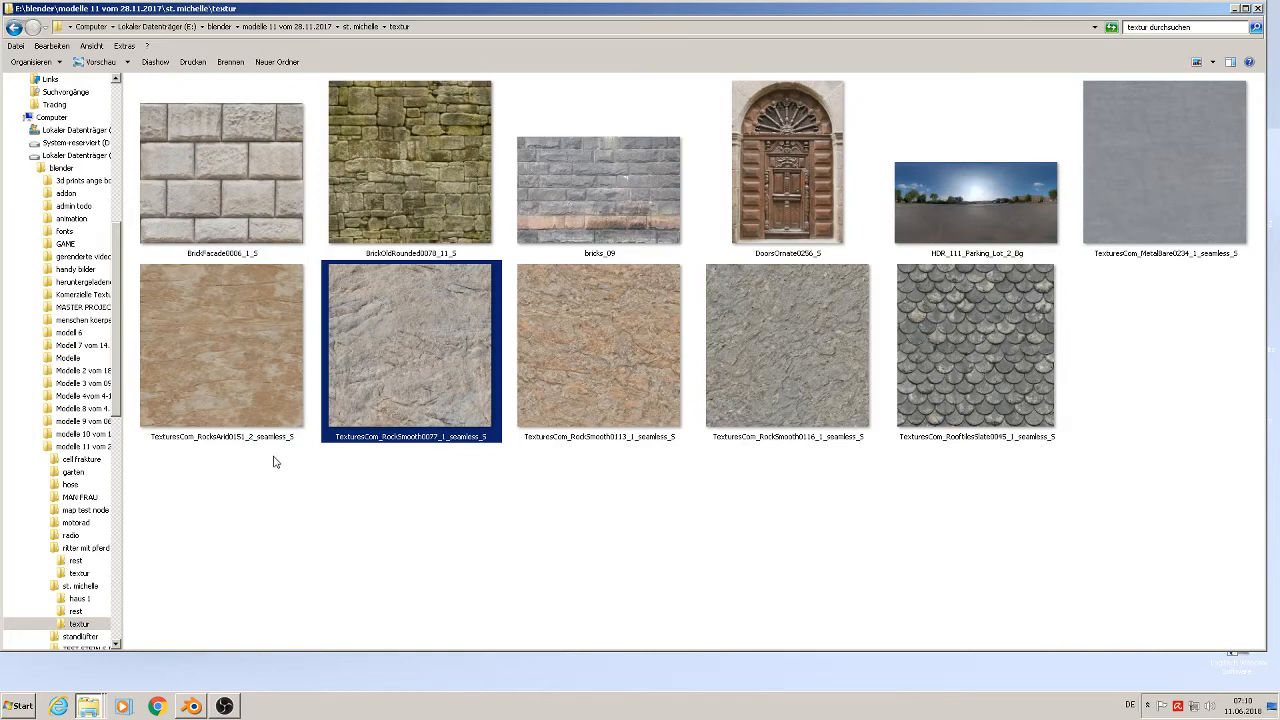
pyautogui.click(193, 706)
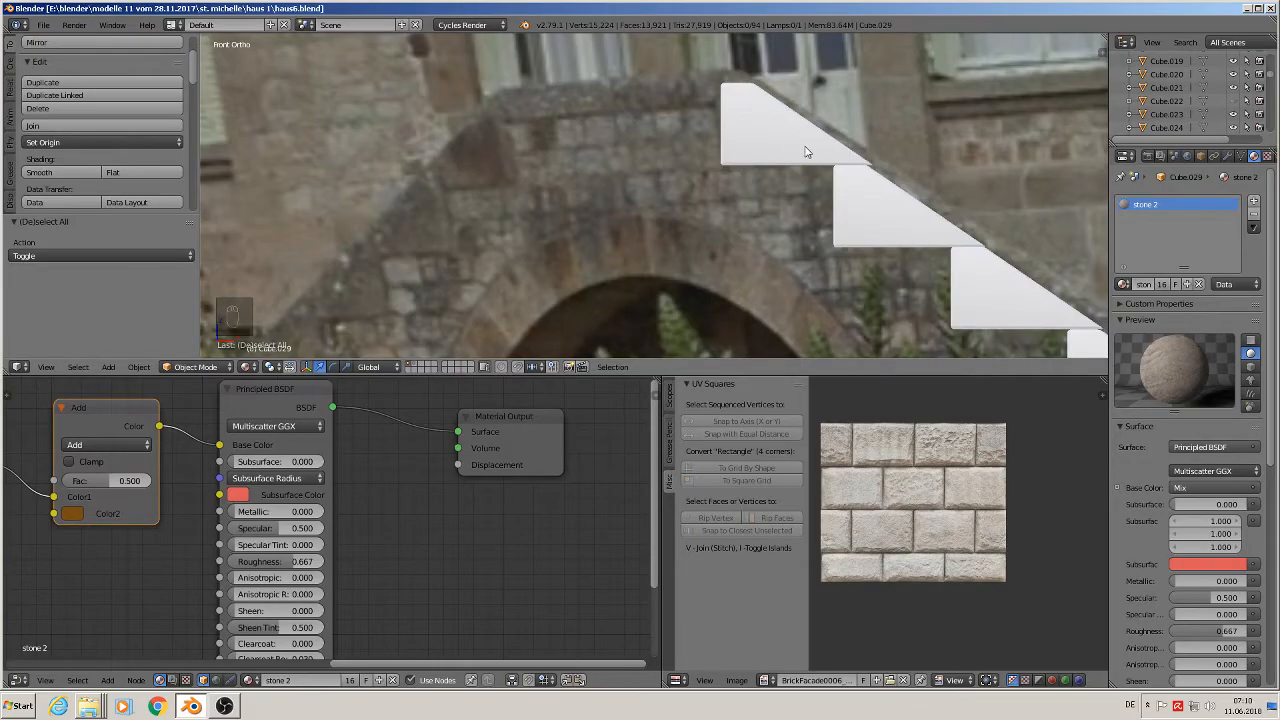
# - Assign the existing stone1 material to the topmost step piece of the staircase and bring its Image Texture node into view
pyautogui.rightClick(806, 150)
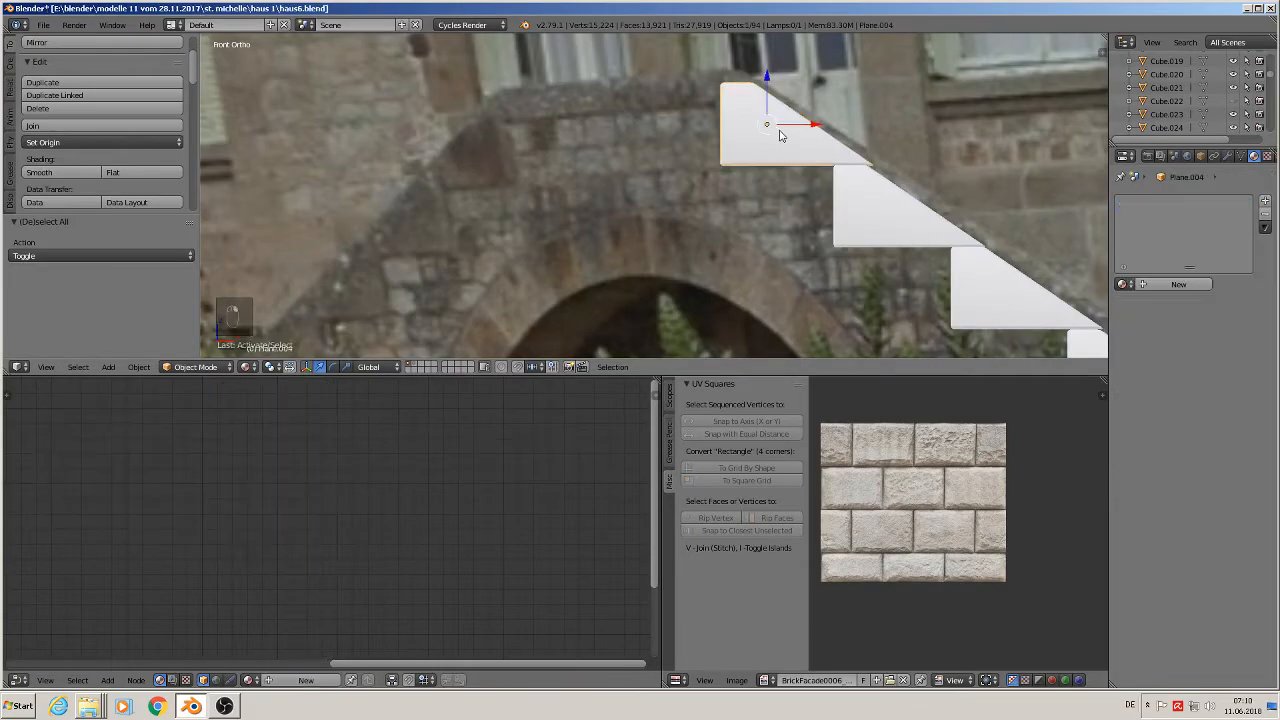
pyautogui.click(1122, 284)
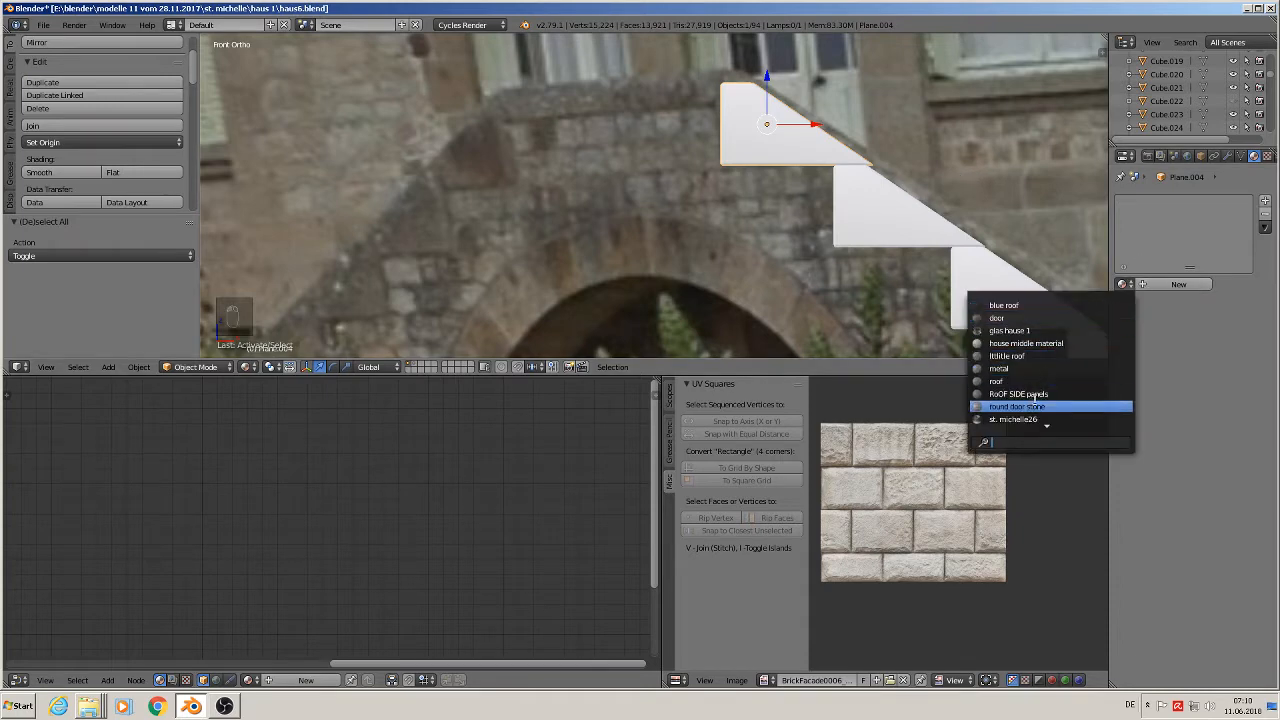
pyautogui.scroll(-5, 1032, 405)
pyautogui.scroll(-3, 1026, 417)
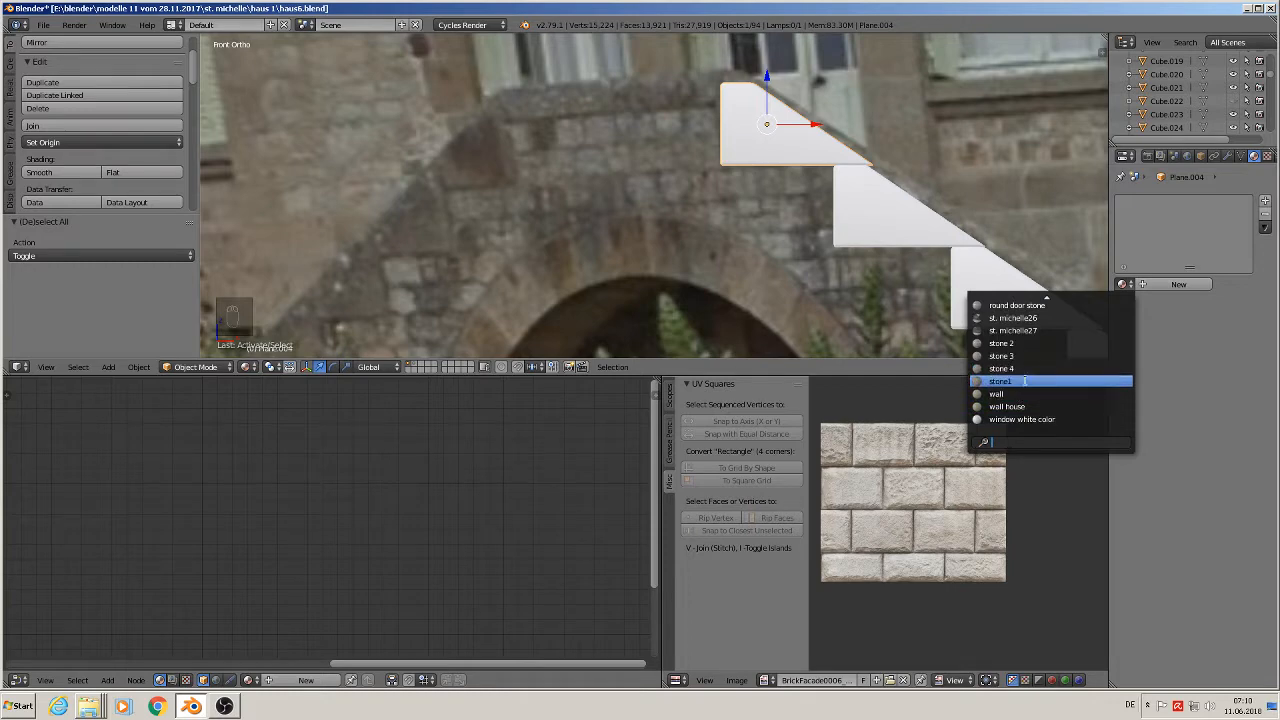
pyautogui.click(1025, 381)
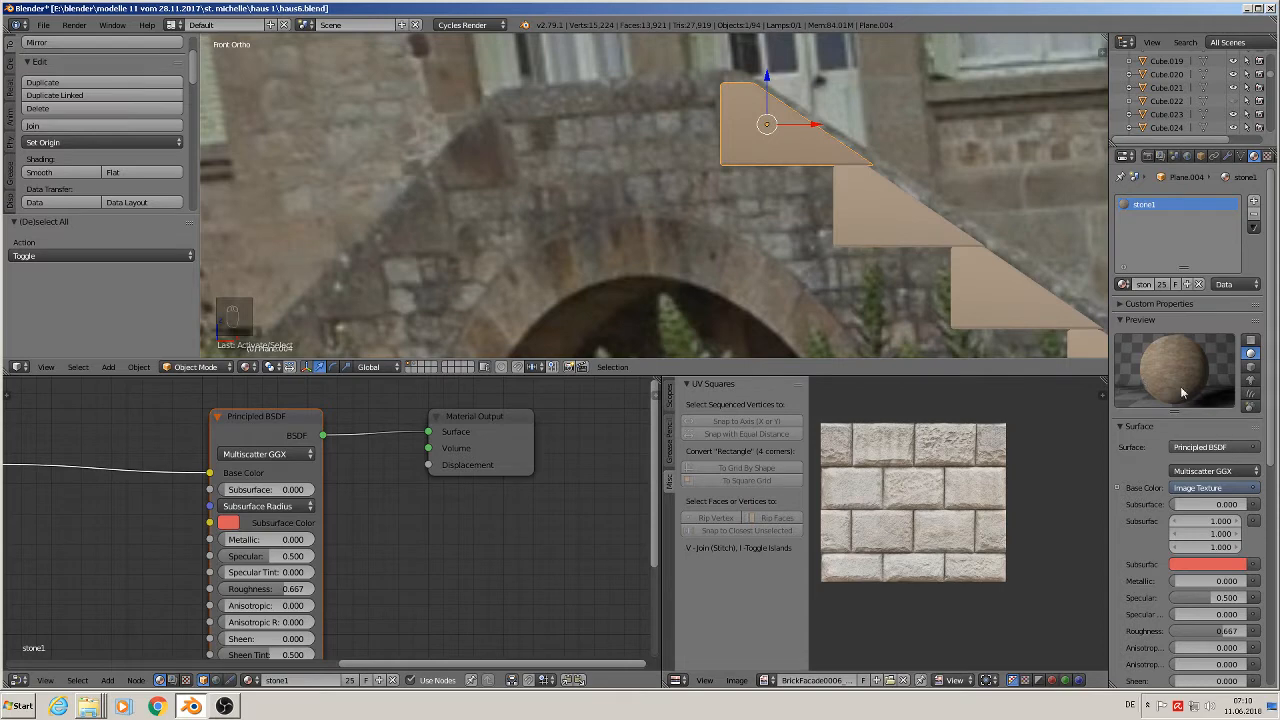
pyautogui.moveTo(457, 517); pyautogui.dragTo(822, 515, button='middle')
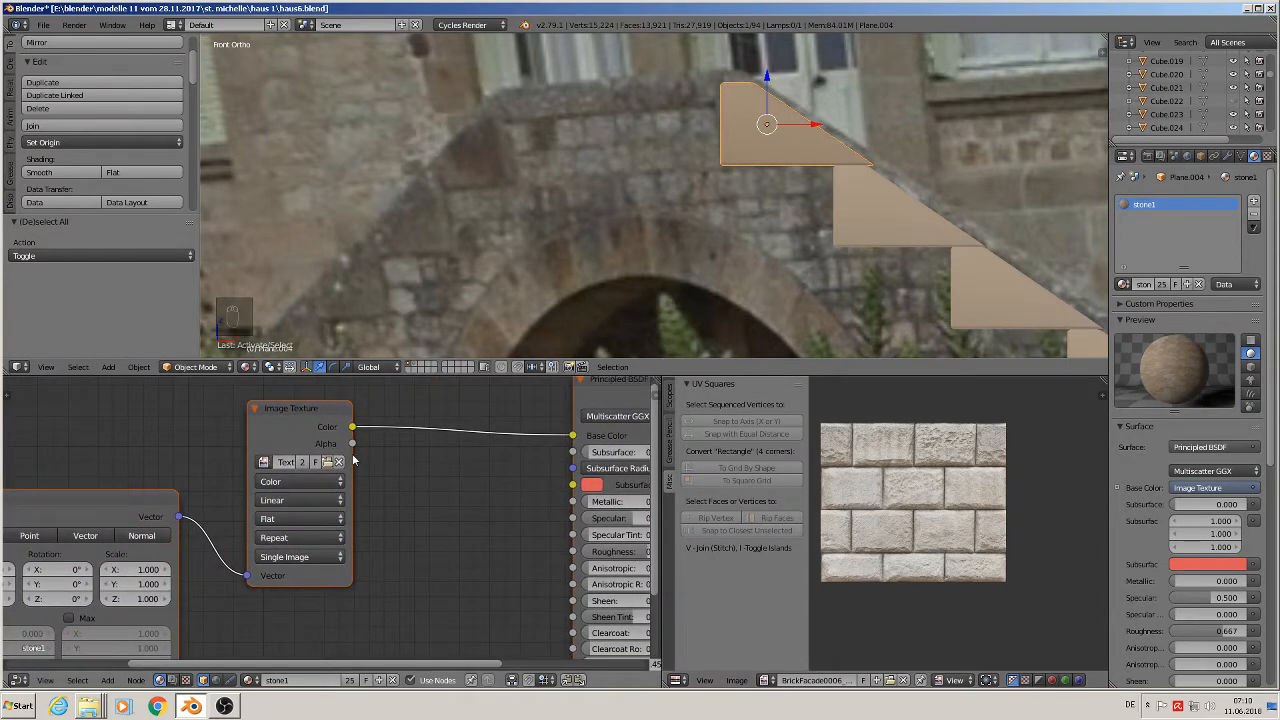
# - Assign the existing stone 2 material to the topmost step piece and widen its Image Texture node enough to read the image name
pyautogui.moveTo(352, 454); pyautogui.dragTo(567, 449)
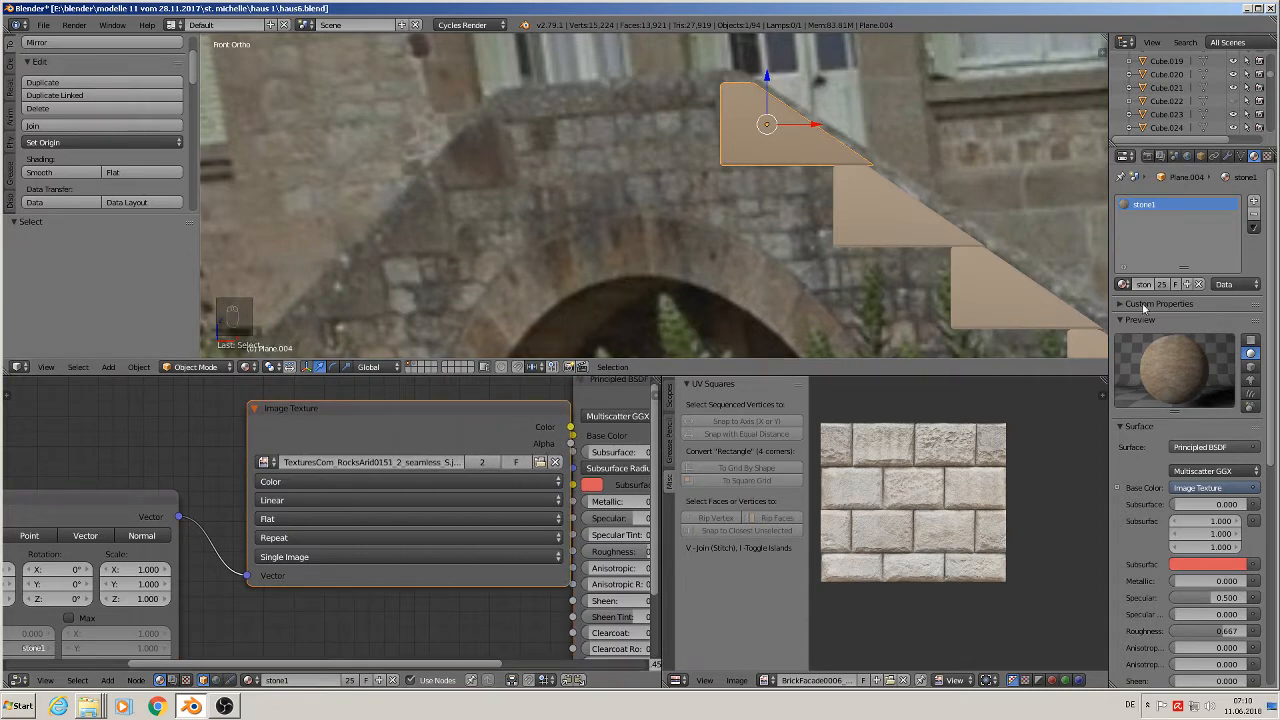
pyautogui.click(1123, 284)
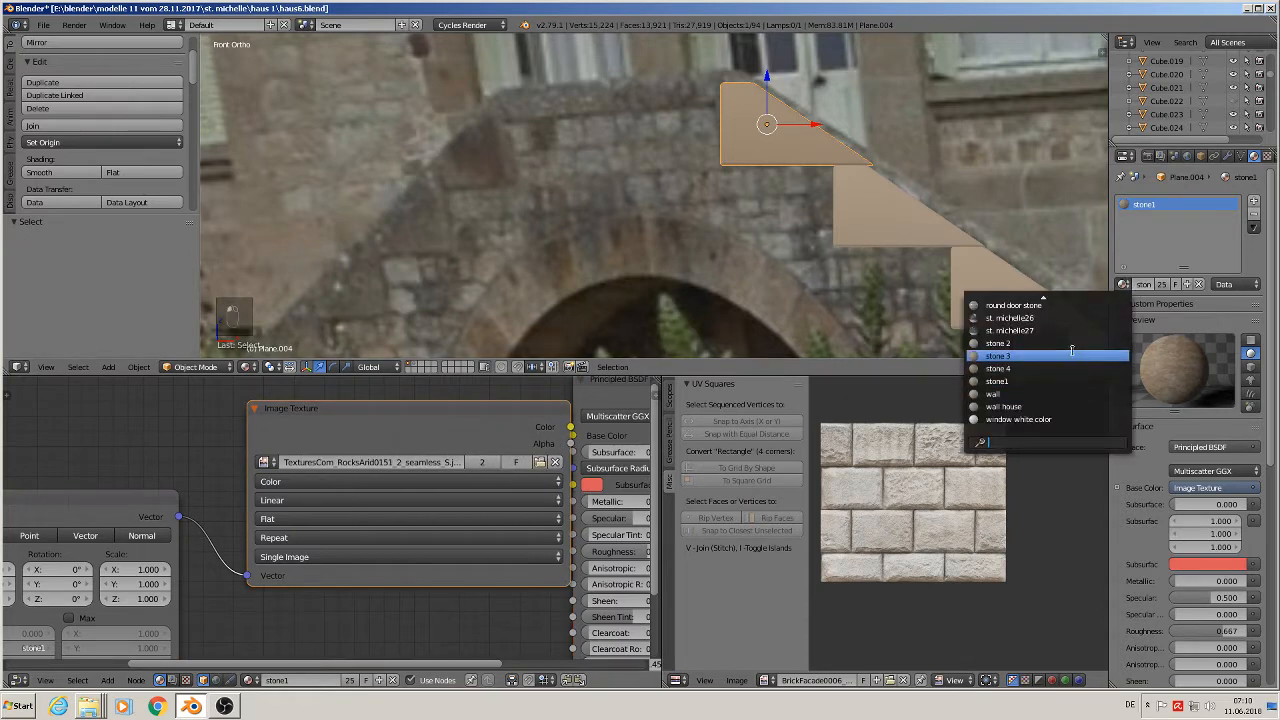
pyautogui.click(1068, 343)
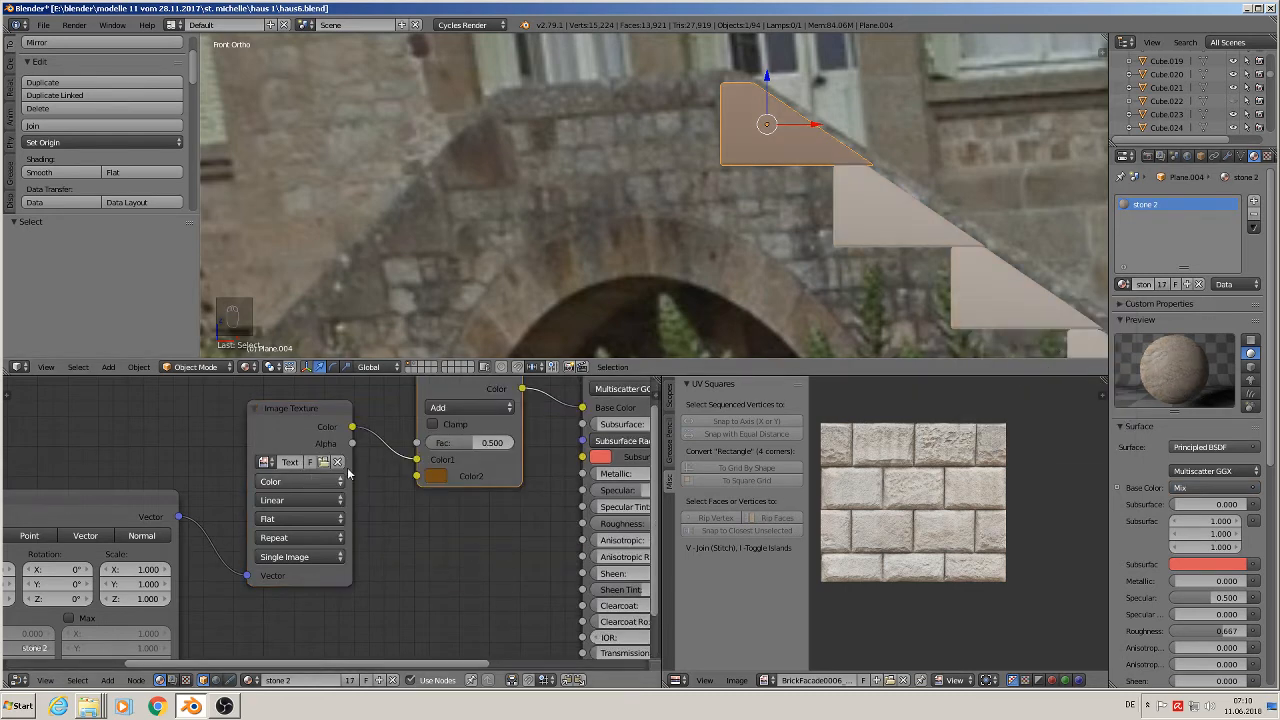
pyautogui.moveTo(346, 476); pyautogui.dragTo(547, 474)
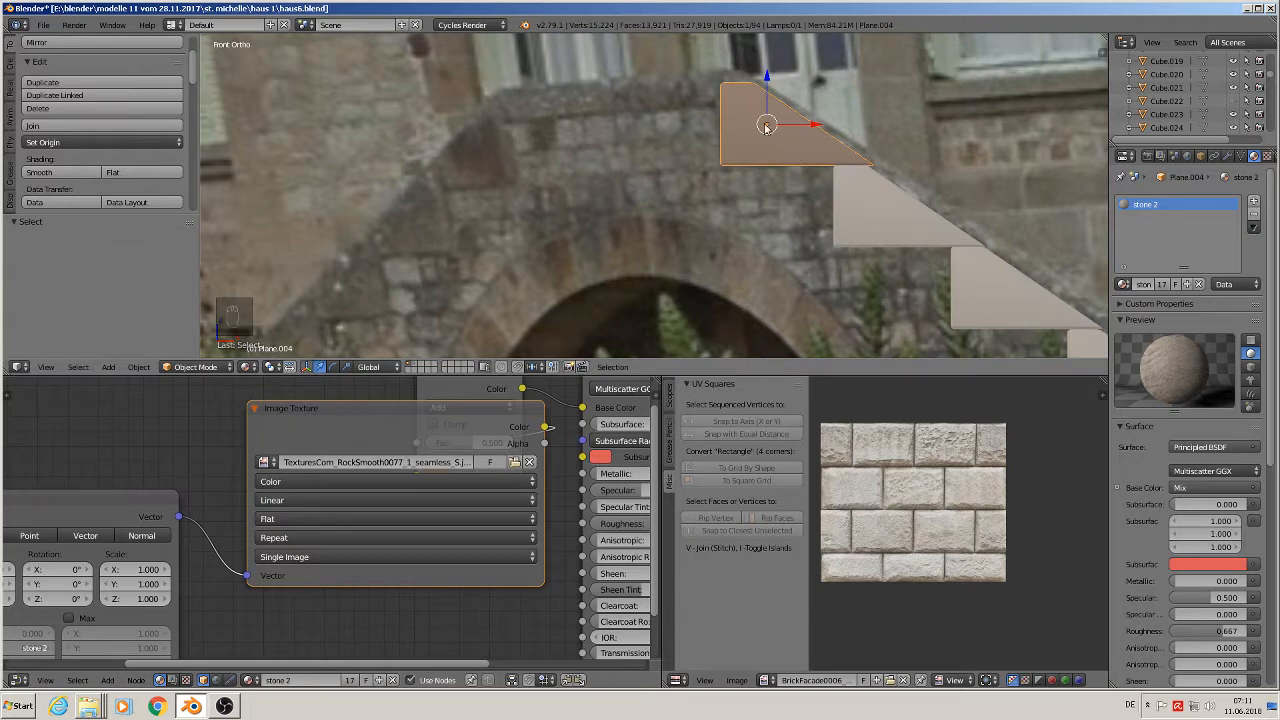
# - Unwrap the step piece's mesh with Smart UV Project at an angle limit of 66 and return to Object Mode
pyautogui.press('Tab')
pyautogui.press('u')
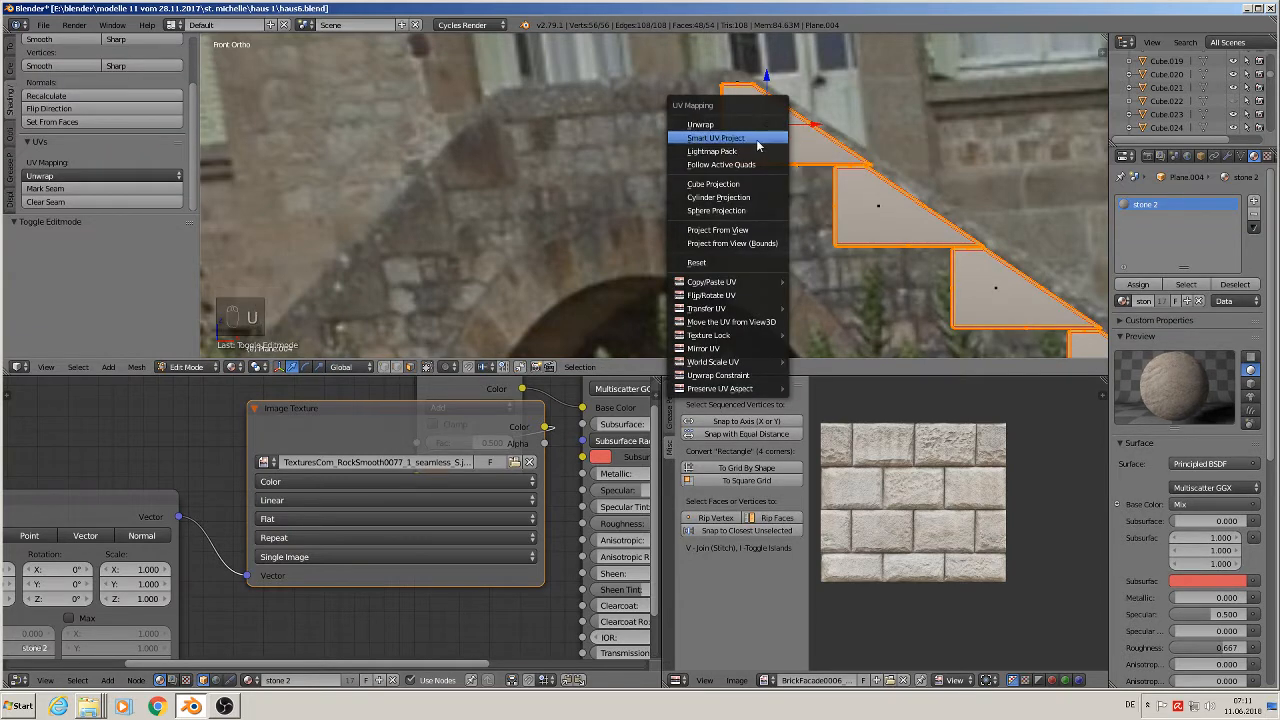
pyautogui.click(757, 146)
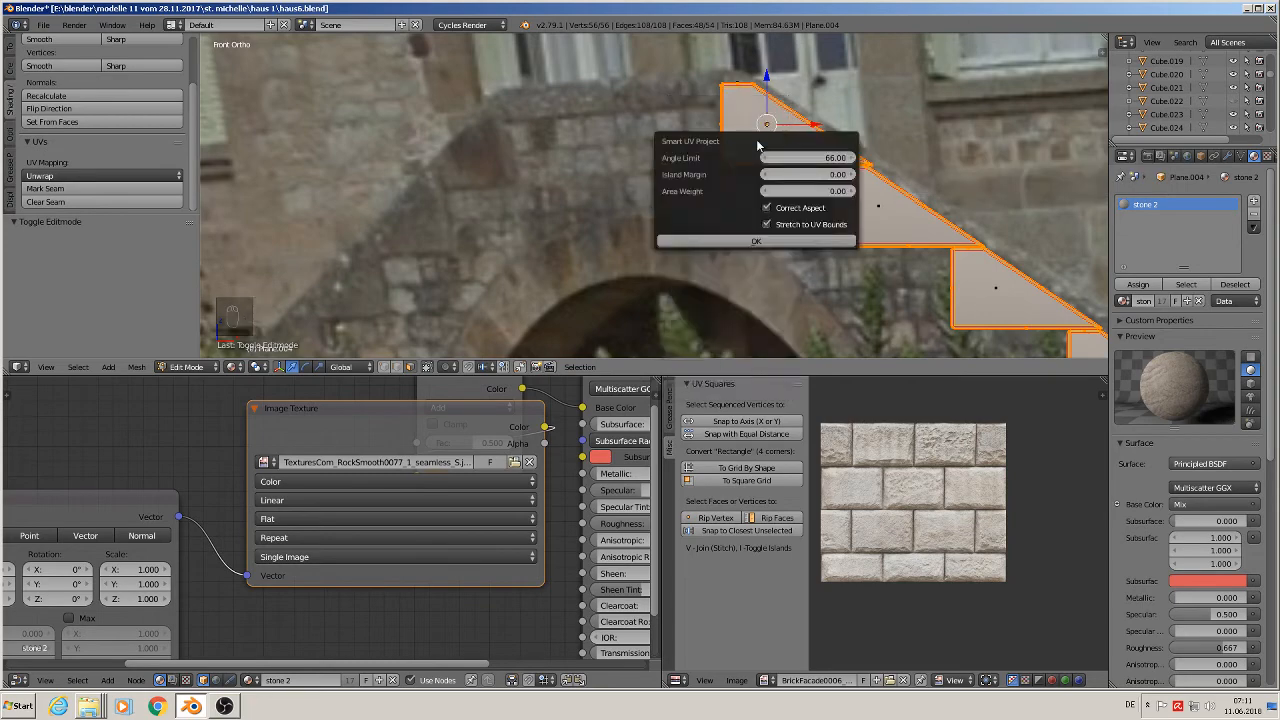
pyautogui.click(750, 244)
pyautogui.press('Tab')
# - Examine the stone 2 texture on the front and sloped faces of the step pieces
pyautogui.moveTo(790, 215); pyautogui.dragTo(847, 276, button='middle')
pyautogui.moveTo(961, 316); pyautogui.dragTo(743, 195, button='middle')
pyautogui.press('a')
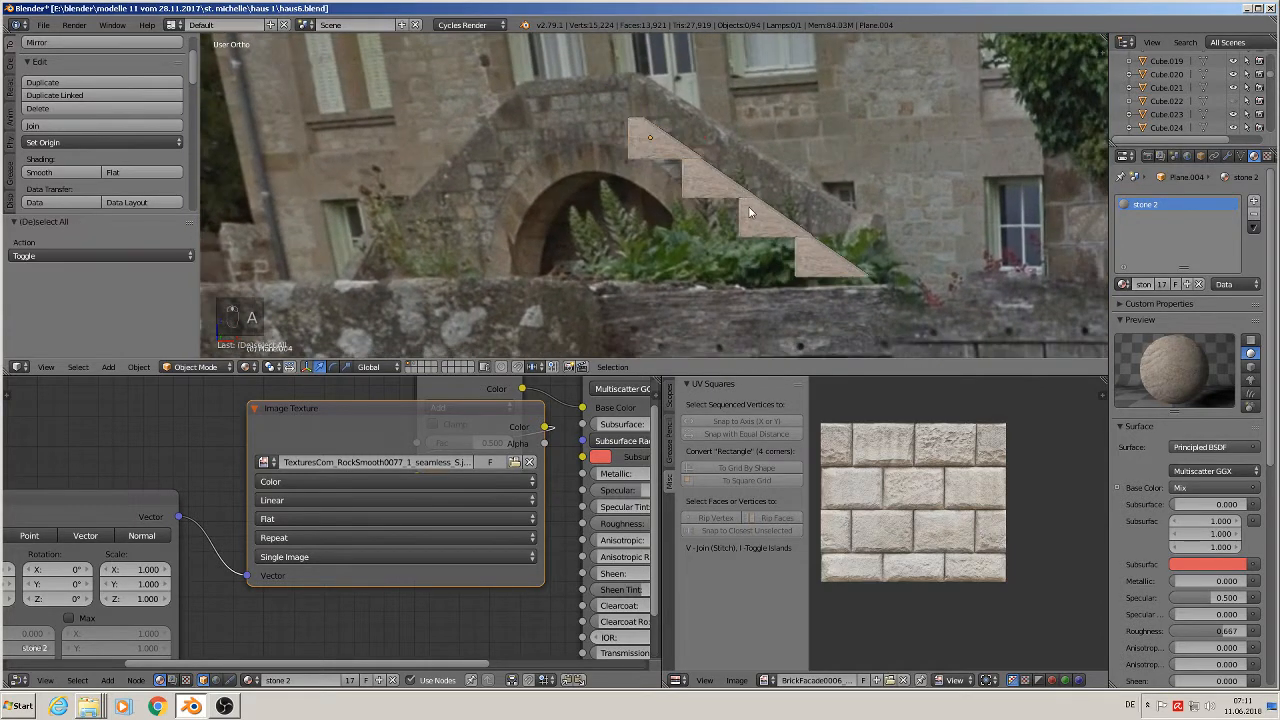
pyautogui.scroll(3, 748, 208)
pyautogui.scroll(4, 750, 211)
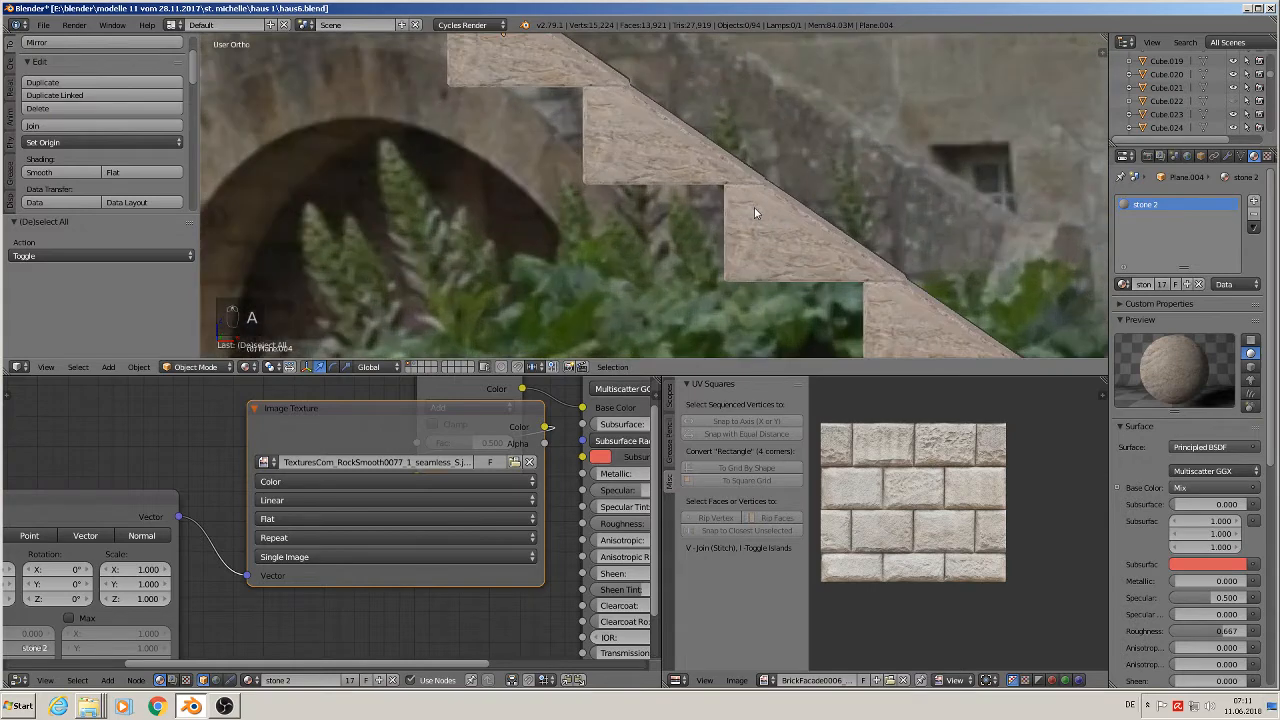
pyautogui.scroll(1, 770, 240)
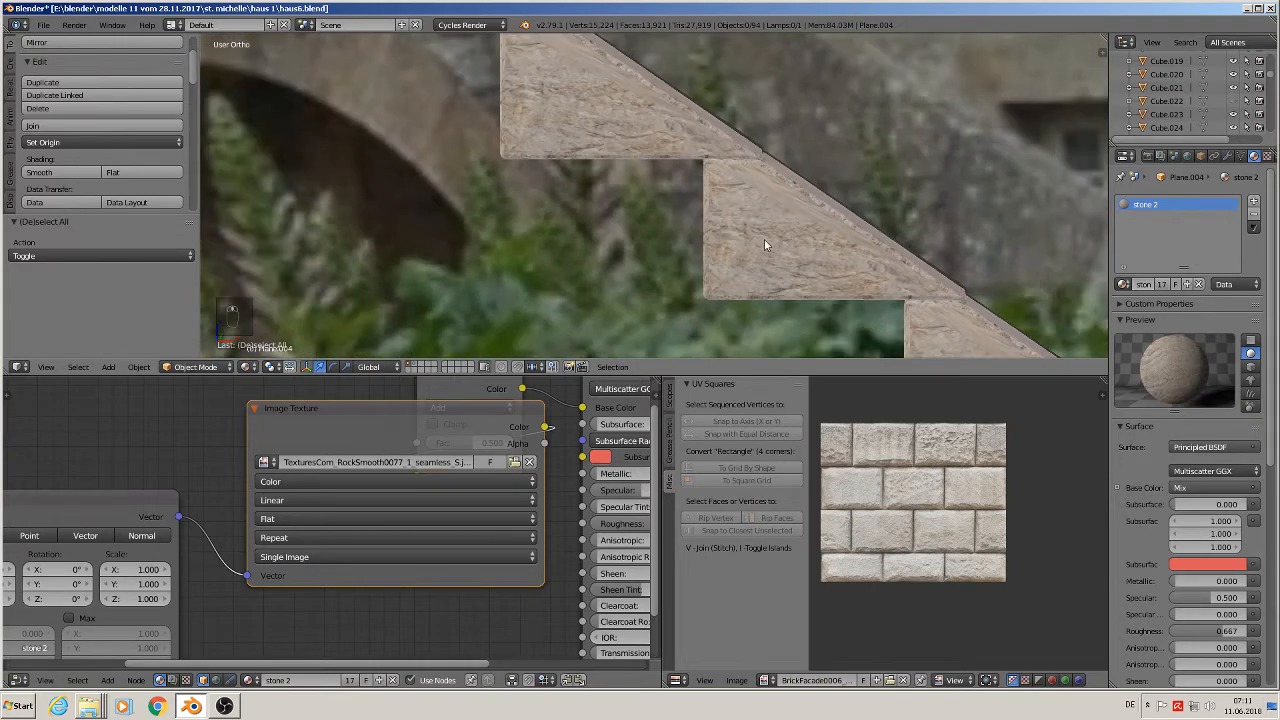
pyautogui.moveTo(766, 240); pyautogui.dragTo(697, 247, button='middle')
pyautogui.scroll(3, 696, 241)
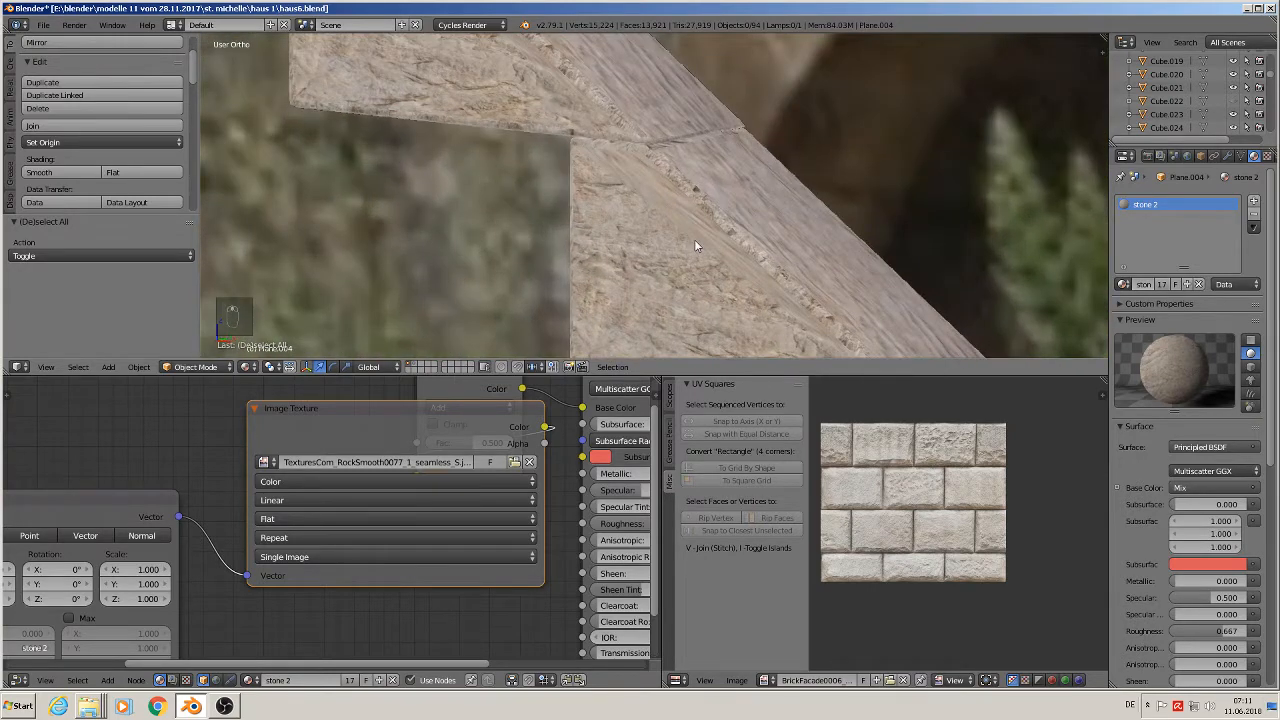
pyautogui.scroll(-4, 695, 240)
pyautogui.press('Tab')
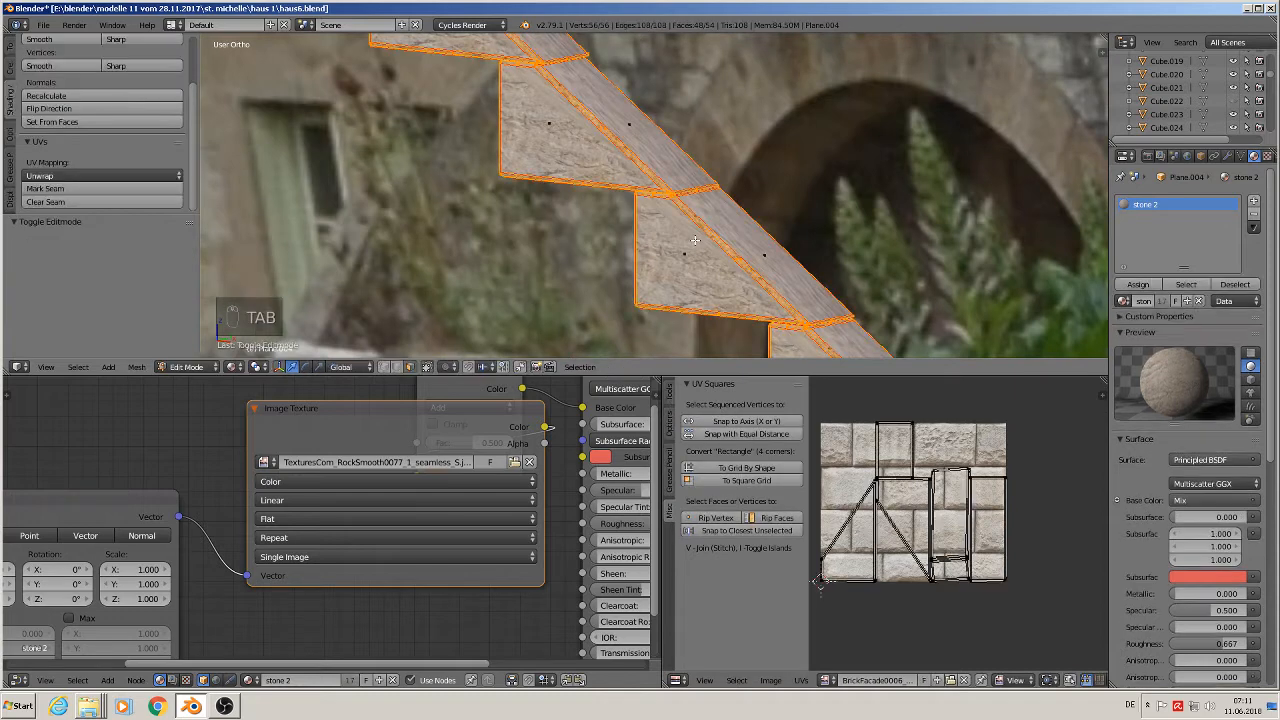
pyautogui.scroll(-2, 696, 245)
pyautogui.press('a')
pyautogui.press('a')
pyautogui.press('a')
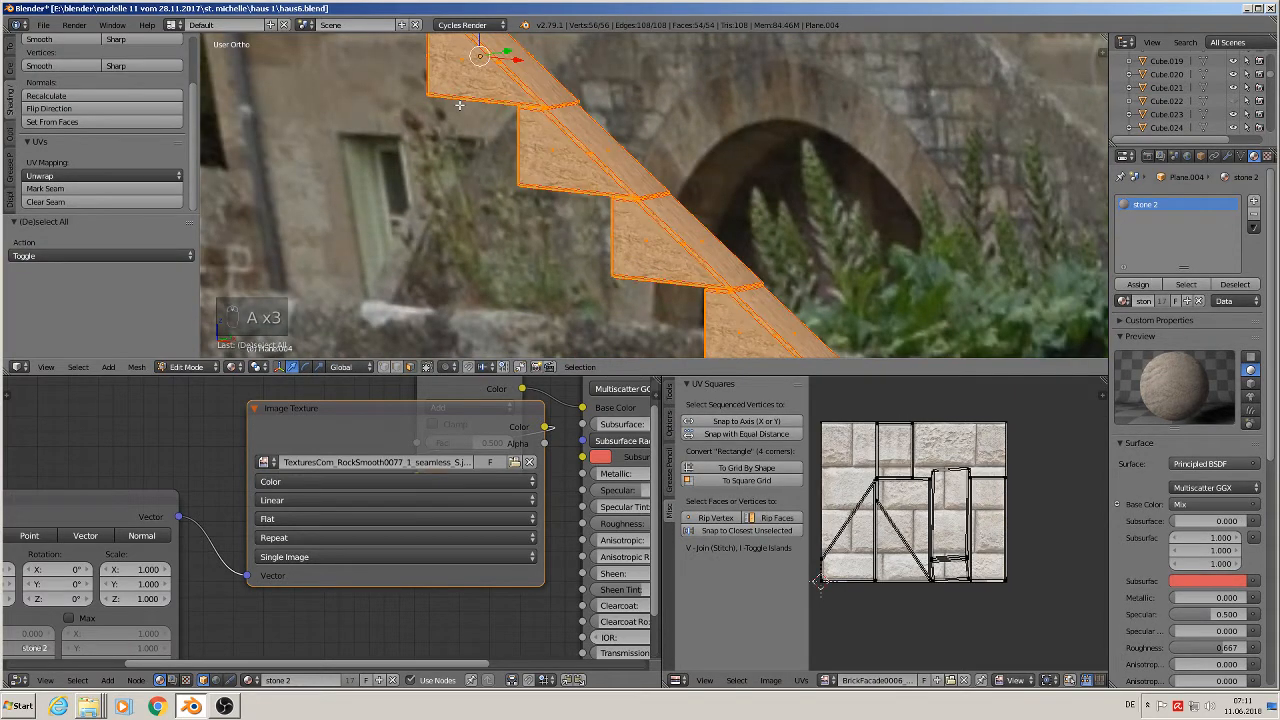
pyautogui.click(145, 366)
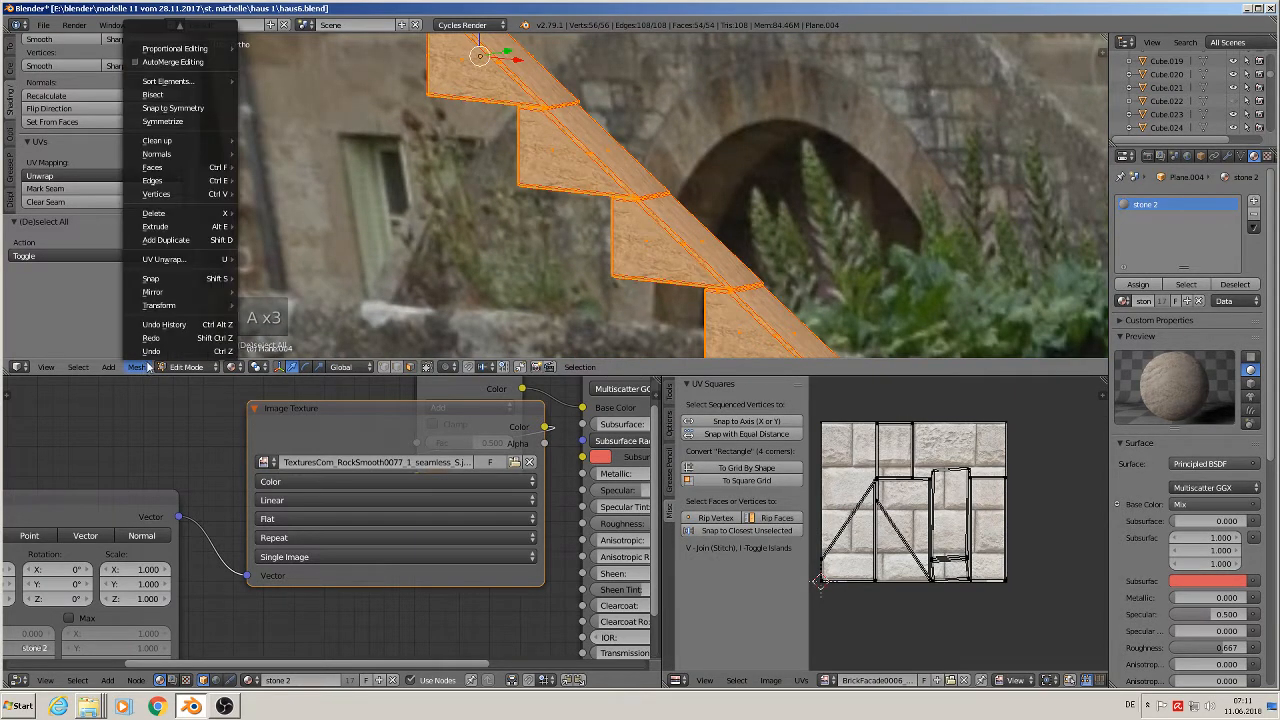
pyautogui.press('Tab')
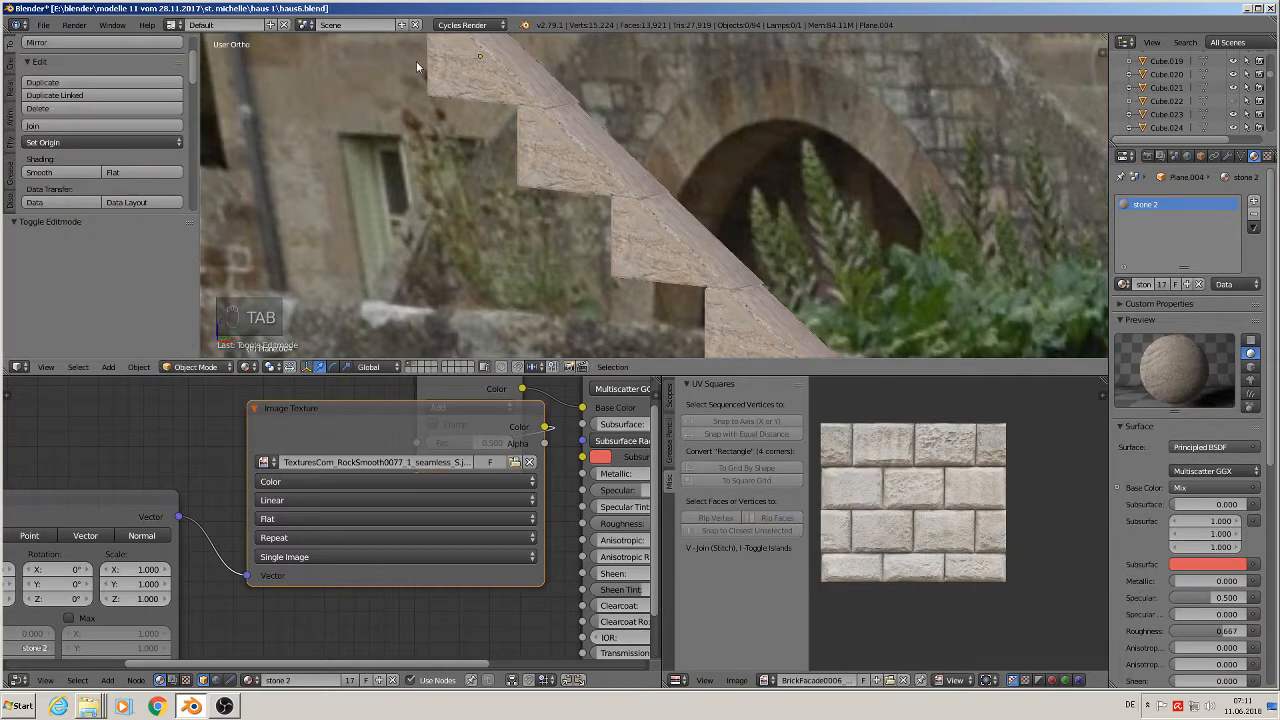
# - Try to apply the object transform of the topmost step piece
pyautogui.rightClick(451, 104)
pyautogui.click(155, 367)
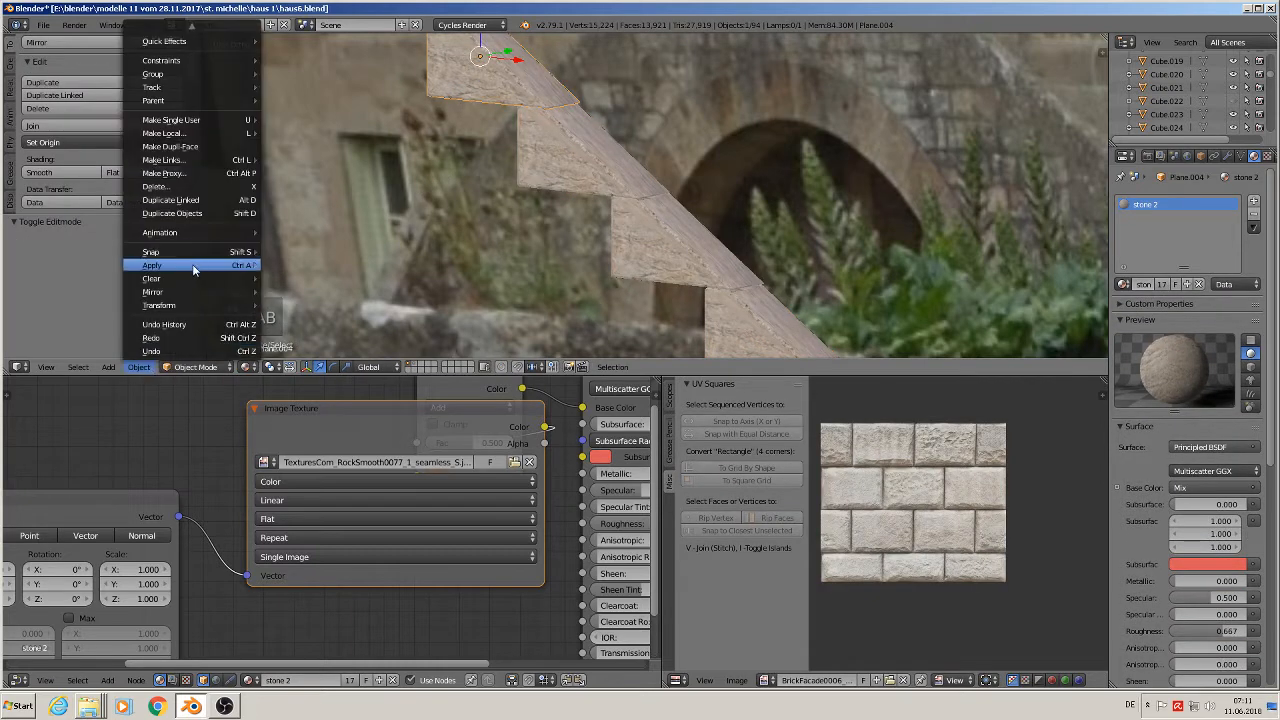
pyautogui.moveTo(192, 264)
pyautogui.click(324, 303)
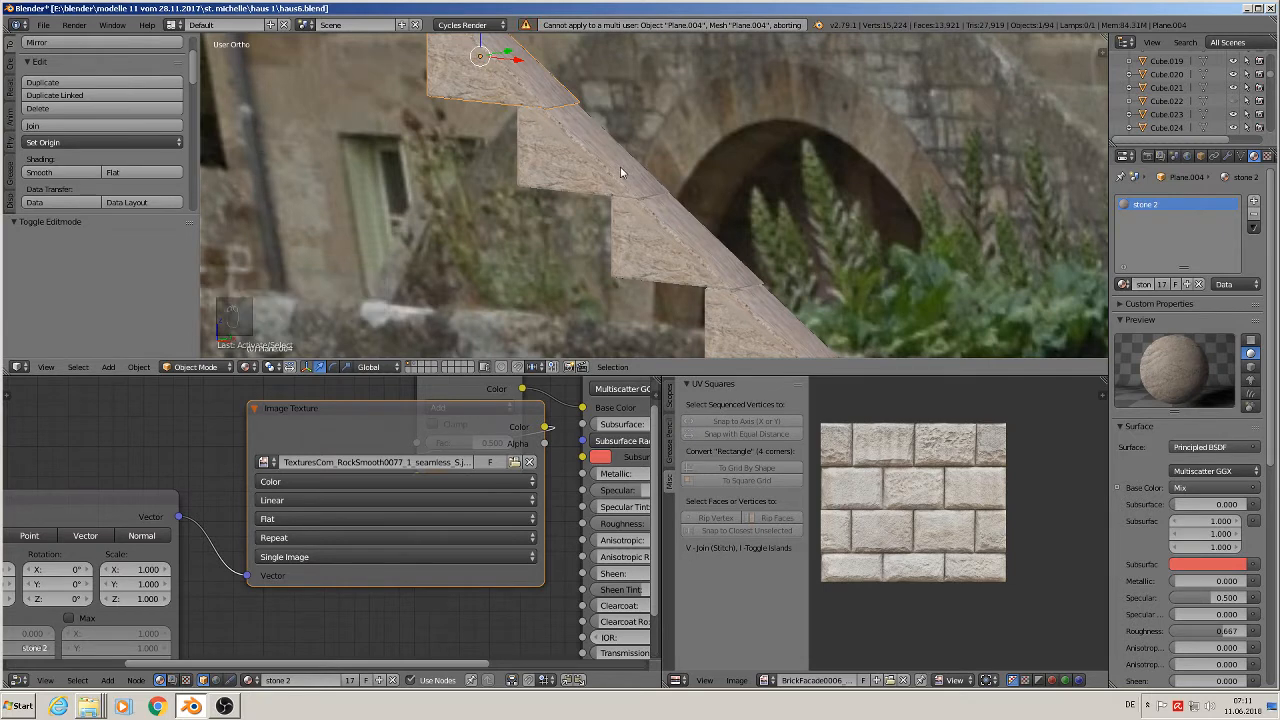
# - Duplicate all four step pieces along the X axis to a free spot beside the staircase and join the copies into one object
pyautogui.keyDown('shift'); pyautogui.moveTo(672, 228); pyautogui.dragTo(722, 308, button='middle'); pyautogui.keyUp('shift')
pyautogui.moveTo(622, 195); pyautogui.dragTo(727, 118, button='middle')
pyautogui.scroll(-2, 727, 118)
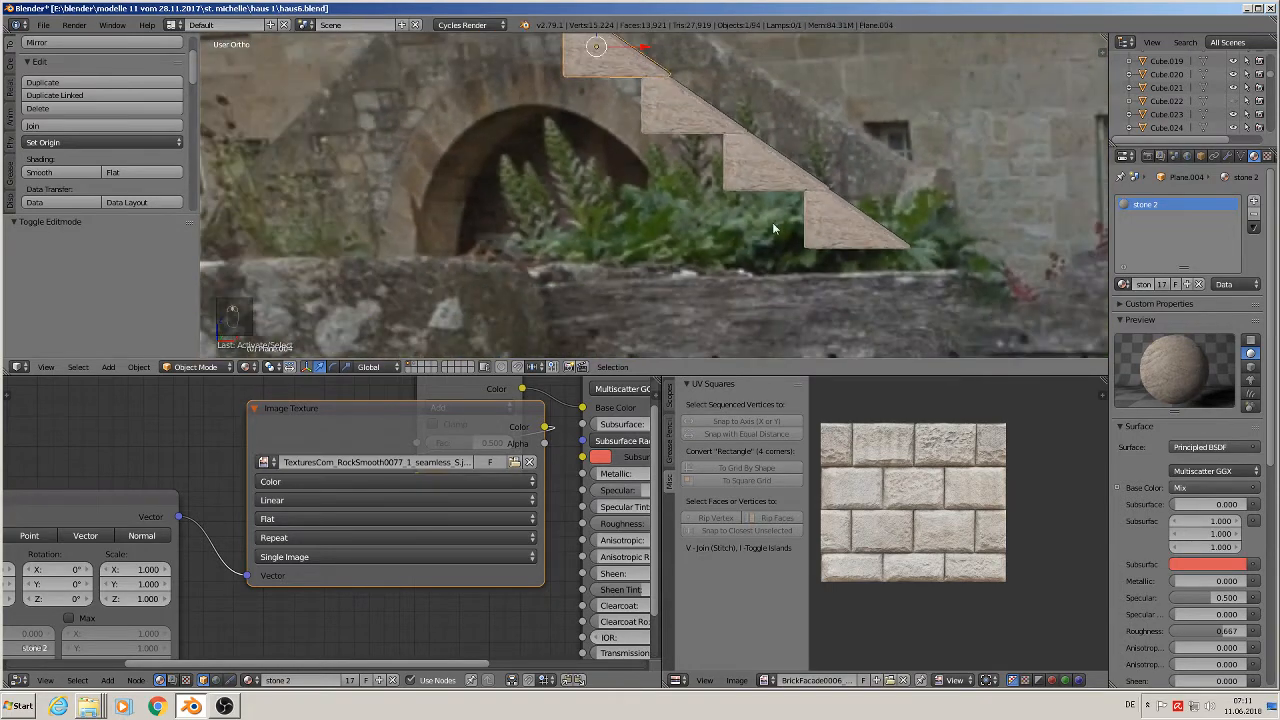
pyautogui.press('KP_1')
pyautogui.scroll(-3, 815, 211)
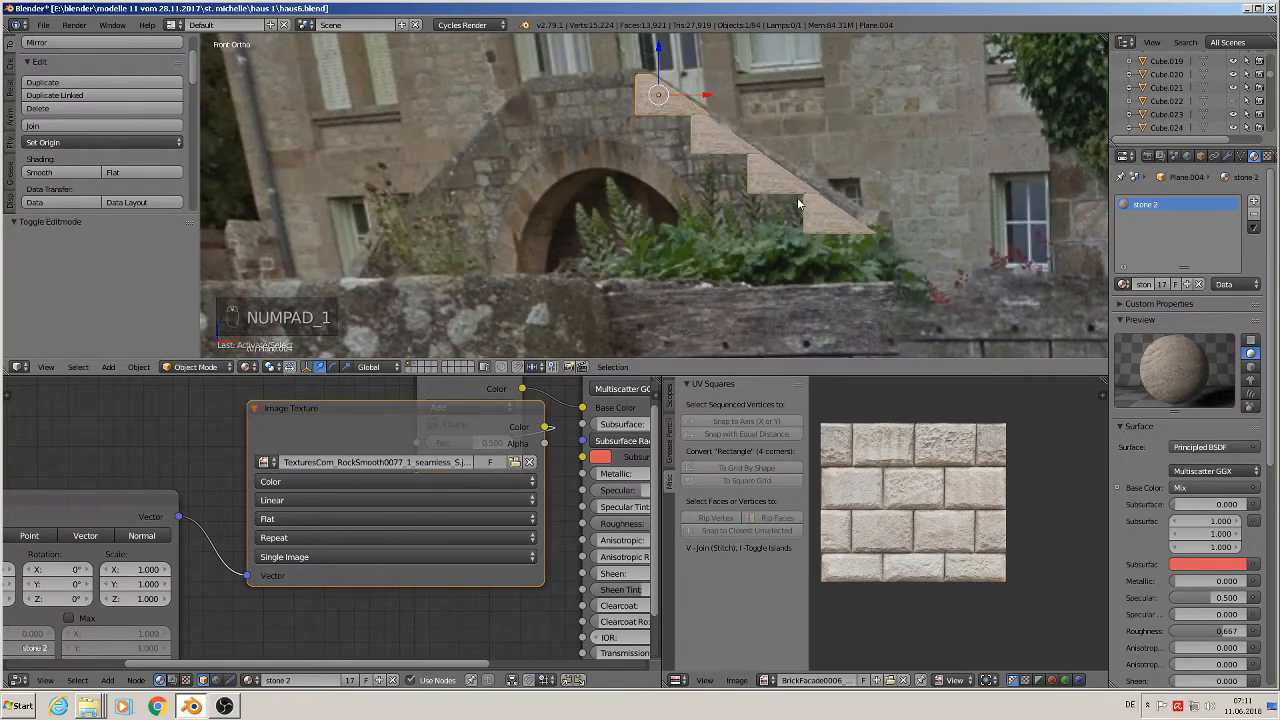
pyautogui.rightClick(734, 170)
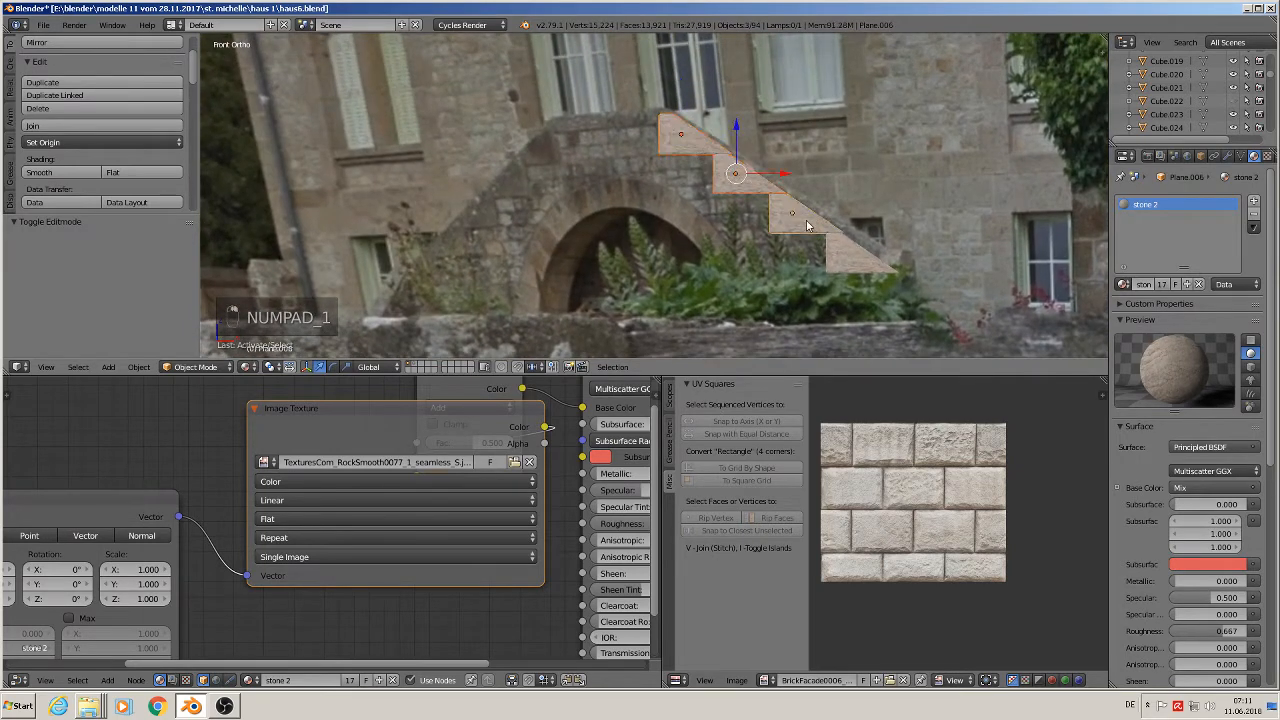
pyautogui.rightClick(850, 266)
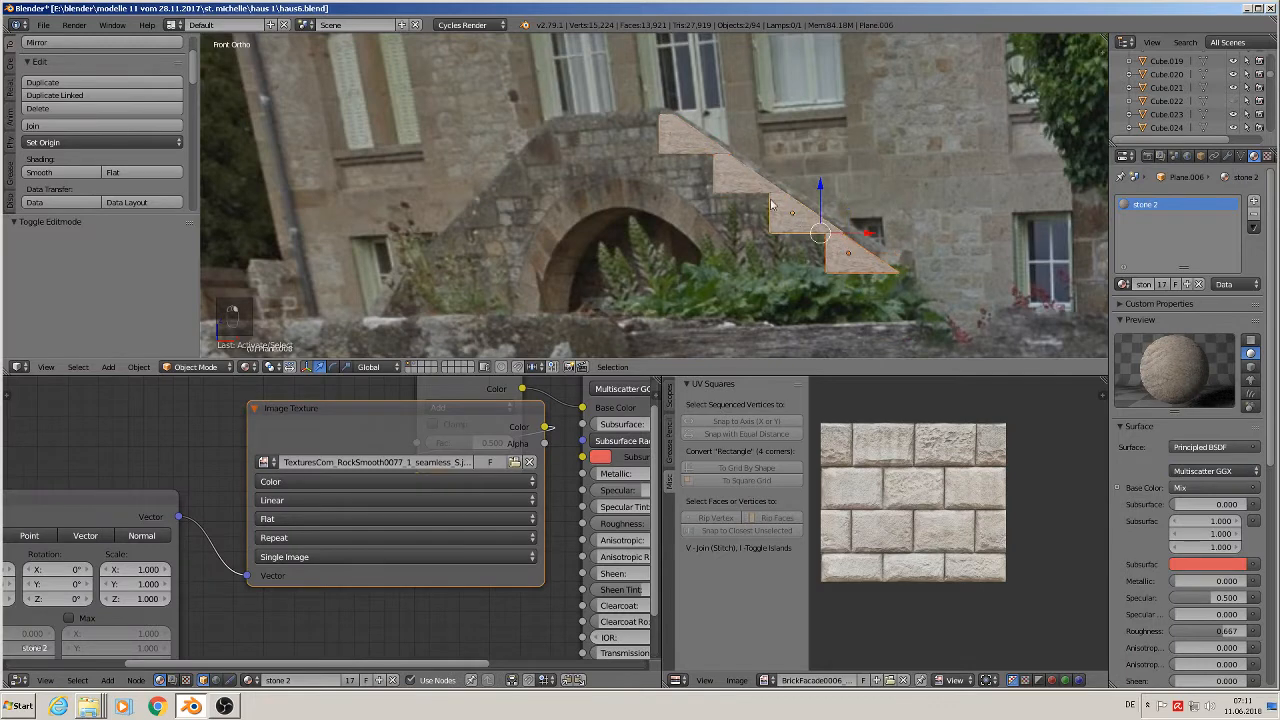
pyautogui.keyDown('shift'); pyautogui.rightClick(714, 155); pyautogui.keyUp('shift')
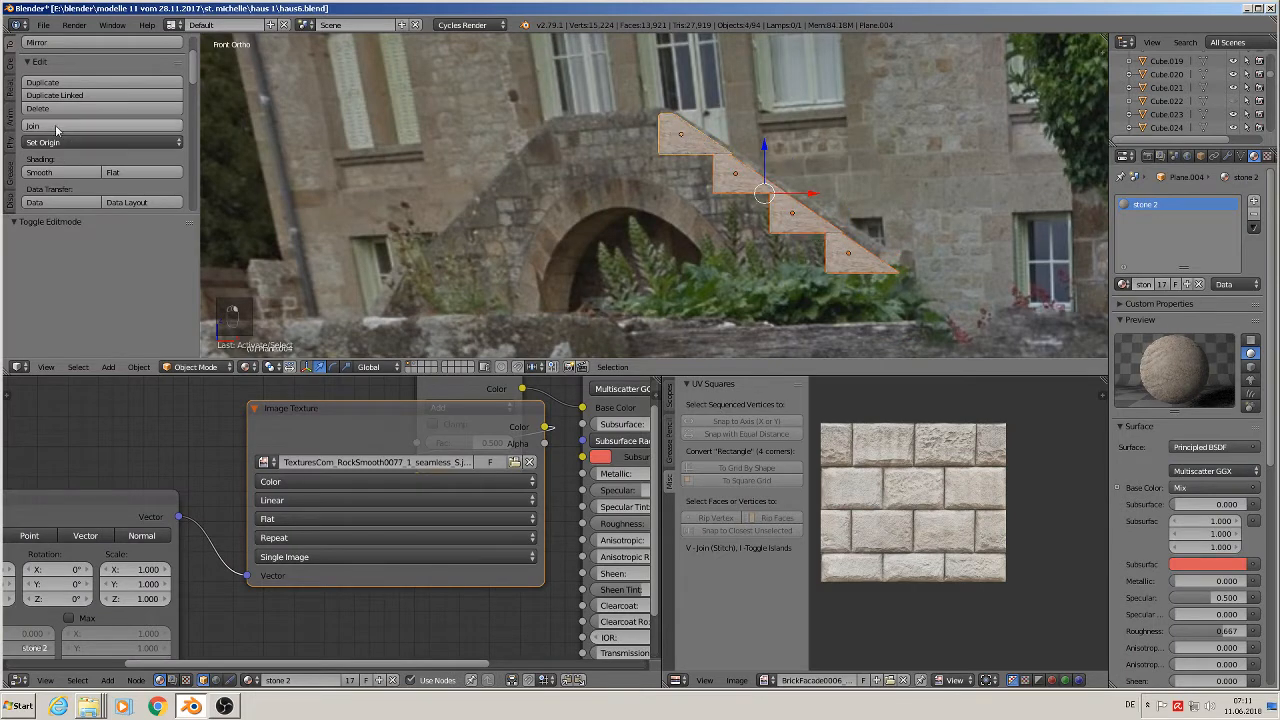
pyautogui.hotkey('shift', 'd')
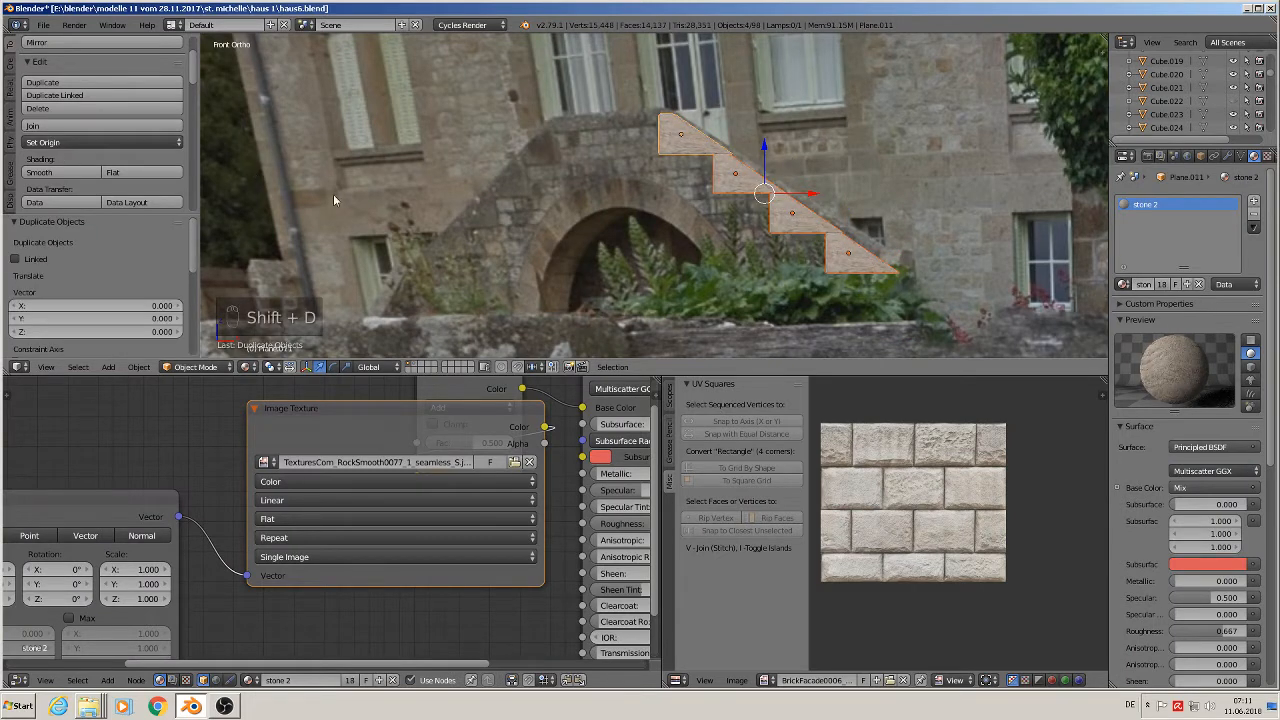
pyautogui.press('x')
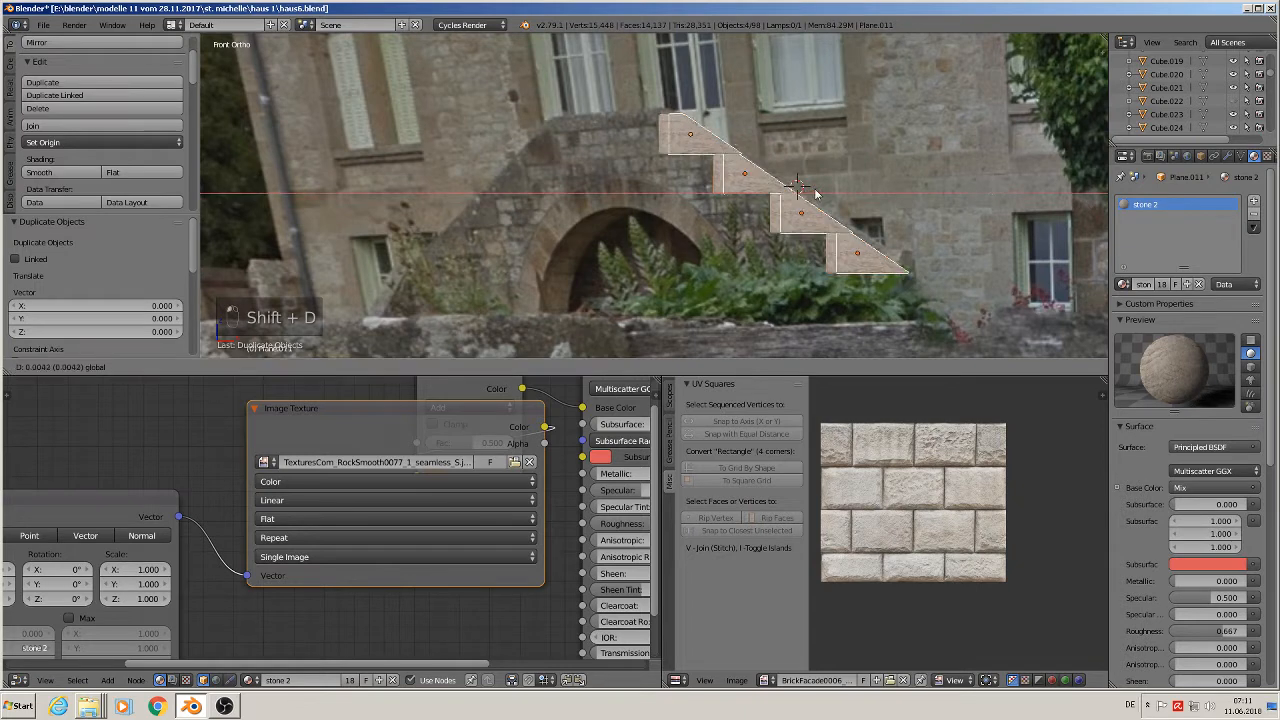
pyautogui.click(952, 224)
pyautogui.click(90, 125)
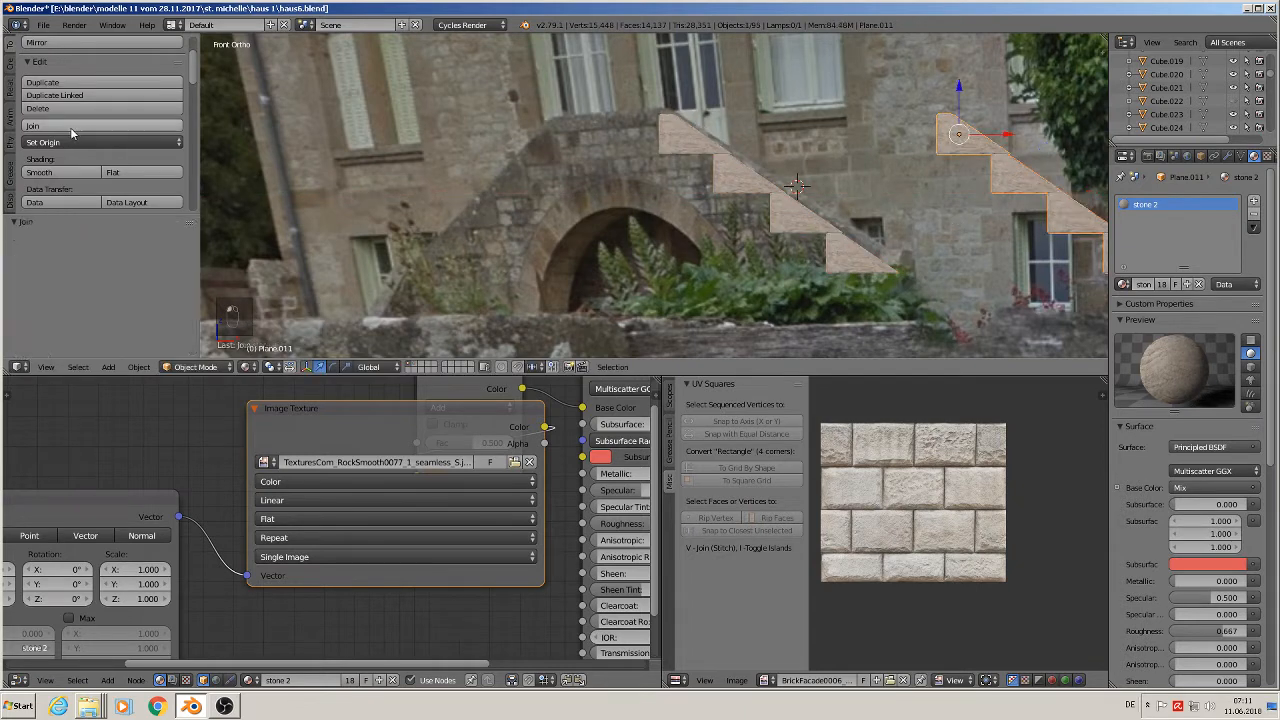
# - Move the four separate step pieces aside along negative X and shift the joined copy -0.125 along X into their place
pyautogui.rightClick(704, 147)
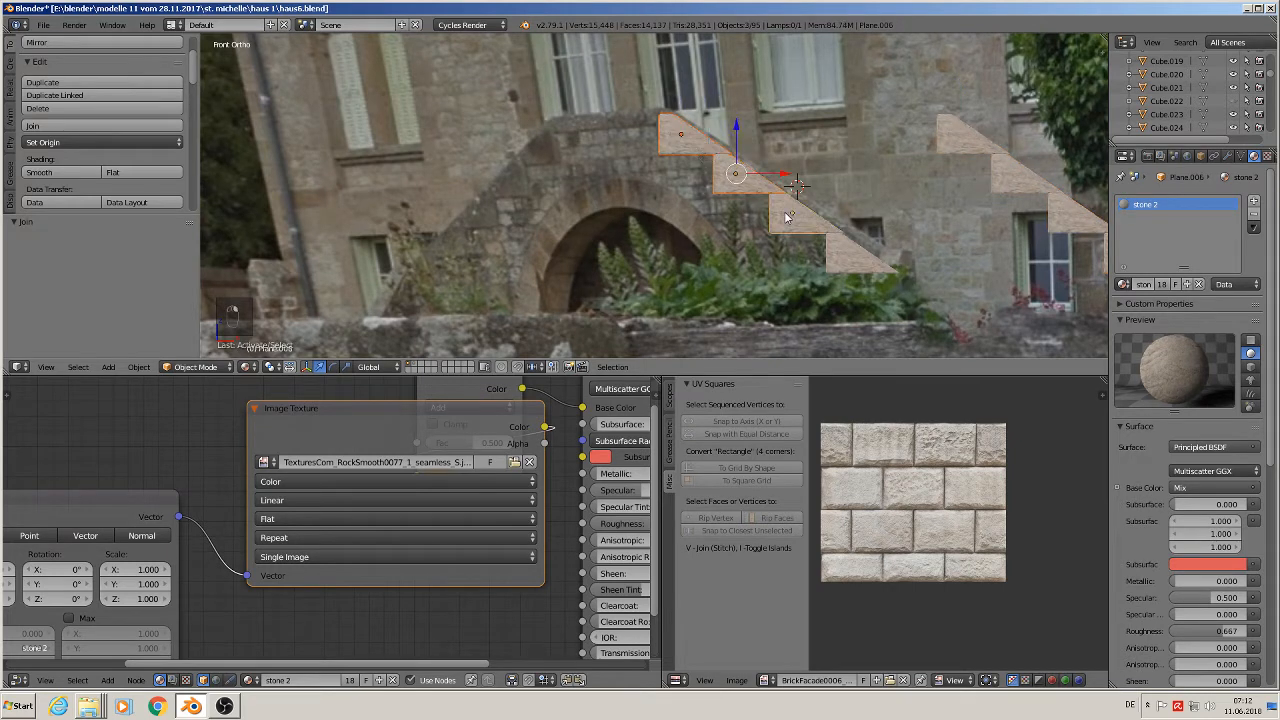
pyautogui.keyDown('shift'); pyautogui.rightClick(863, 263); pyautogui.keyUp('shift')
pyautogui.moveTo(797, 197); pyautogui.dragTo(200, 185)
pyautogui.moveTo(1010, 134); pyautogui.dragTo(725, 127)
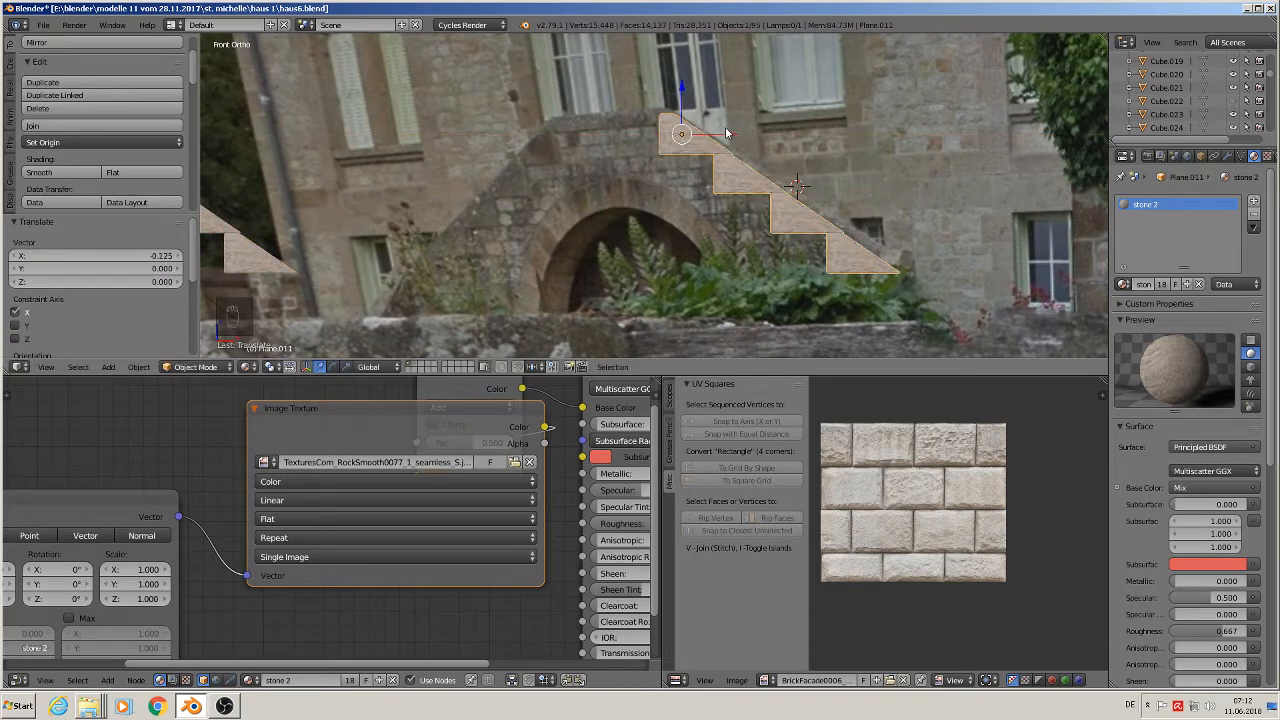
# - Duplicate the joined step row -0.147 along X and rotate the copy 180° about the Z axis
pyautogui.hotkey('shift', 'd')
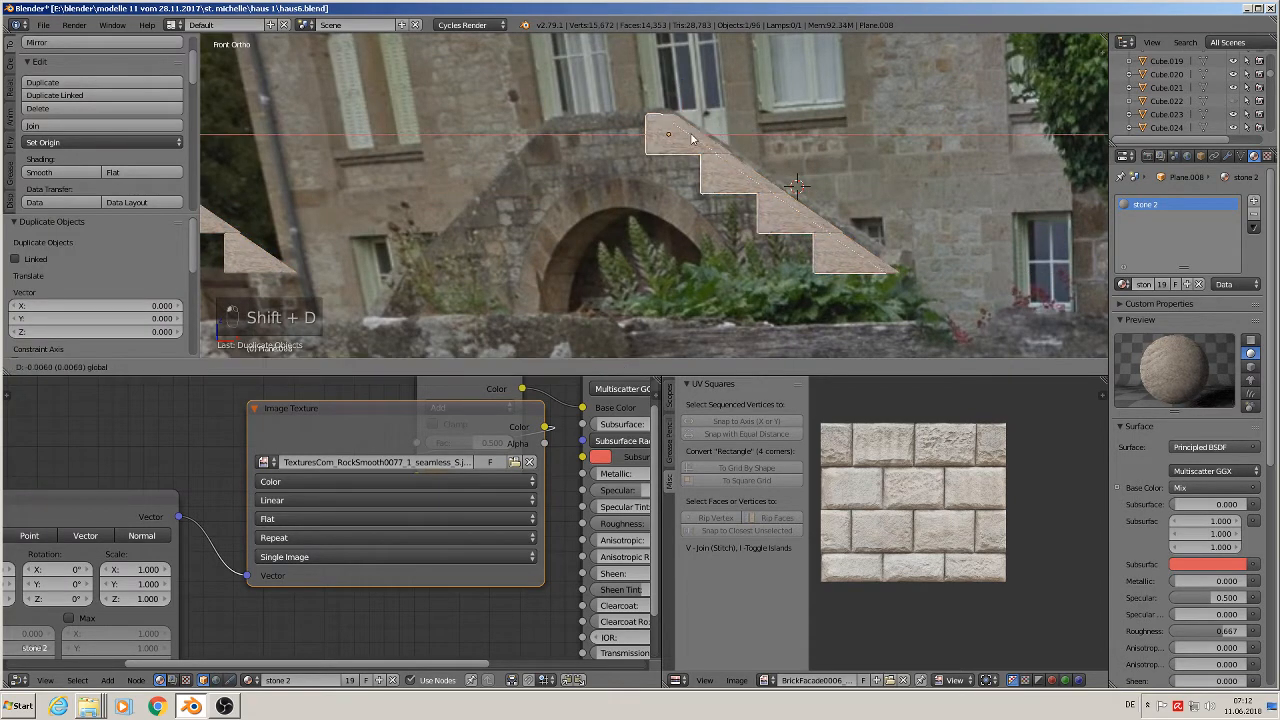
pyautogui.click(405, 131)
pyautogui.press('r')
pyautogui.press('z')
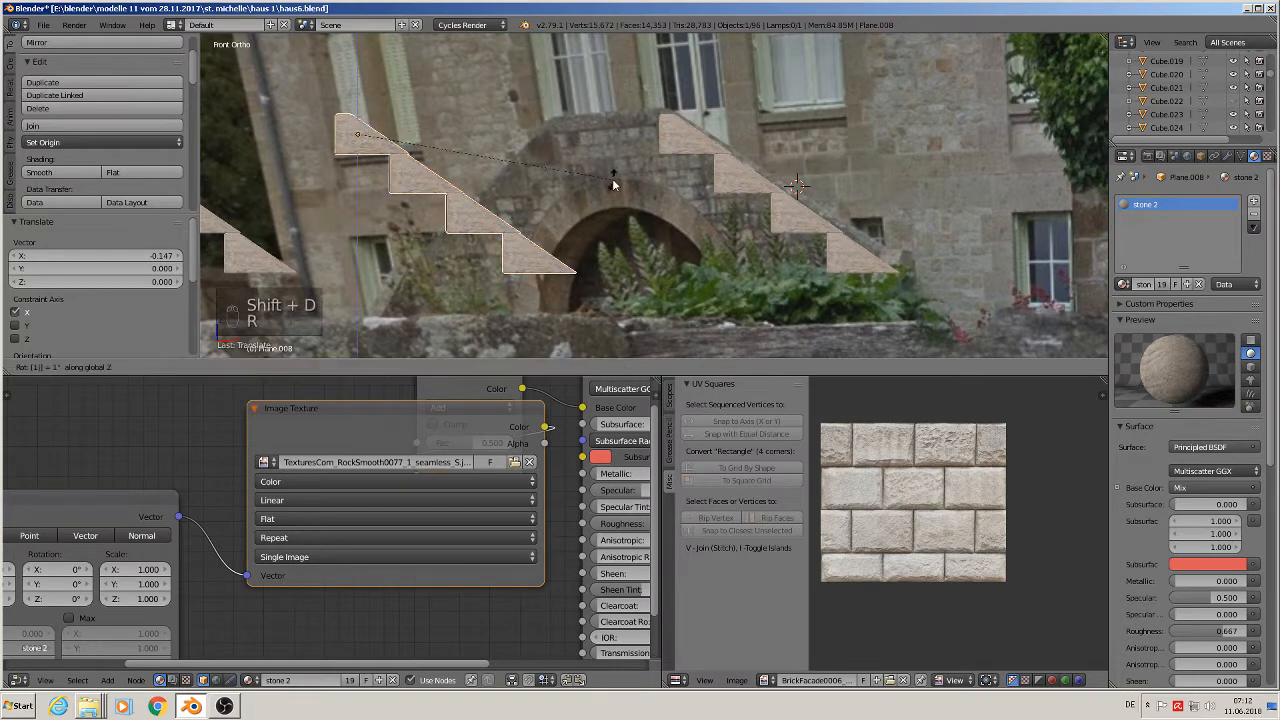
pyautogui.press('1')
pyautogui.press('8')
pyautogui.press('0')
pyautogui.press('Return')
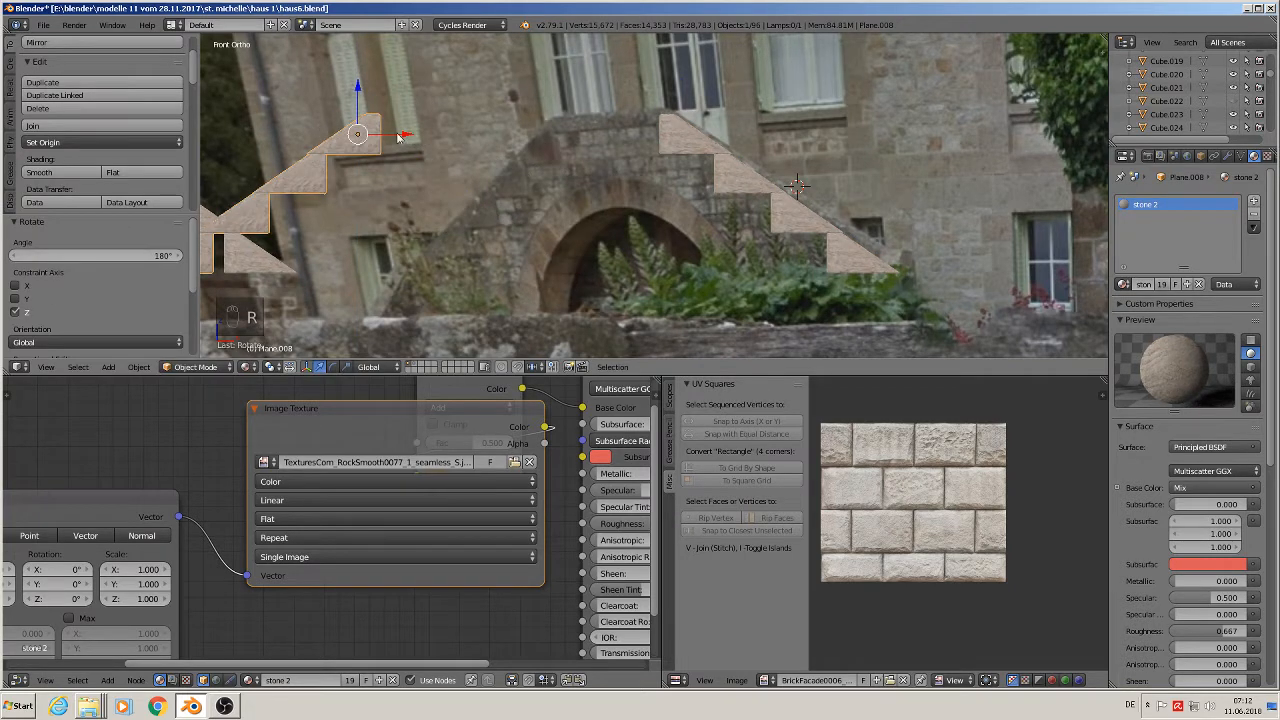
# - Move the rotated step row 0.083 along X to face the first row across the arch, and join both rows into one object
pyautogui.moveTo(398, 138); pyautogui.dragTo(598, 164)
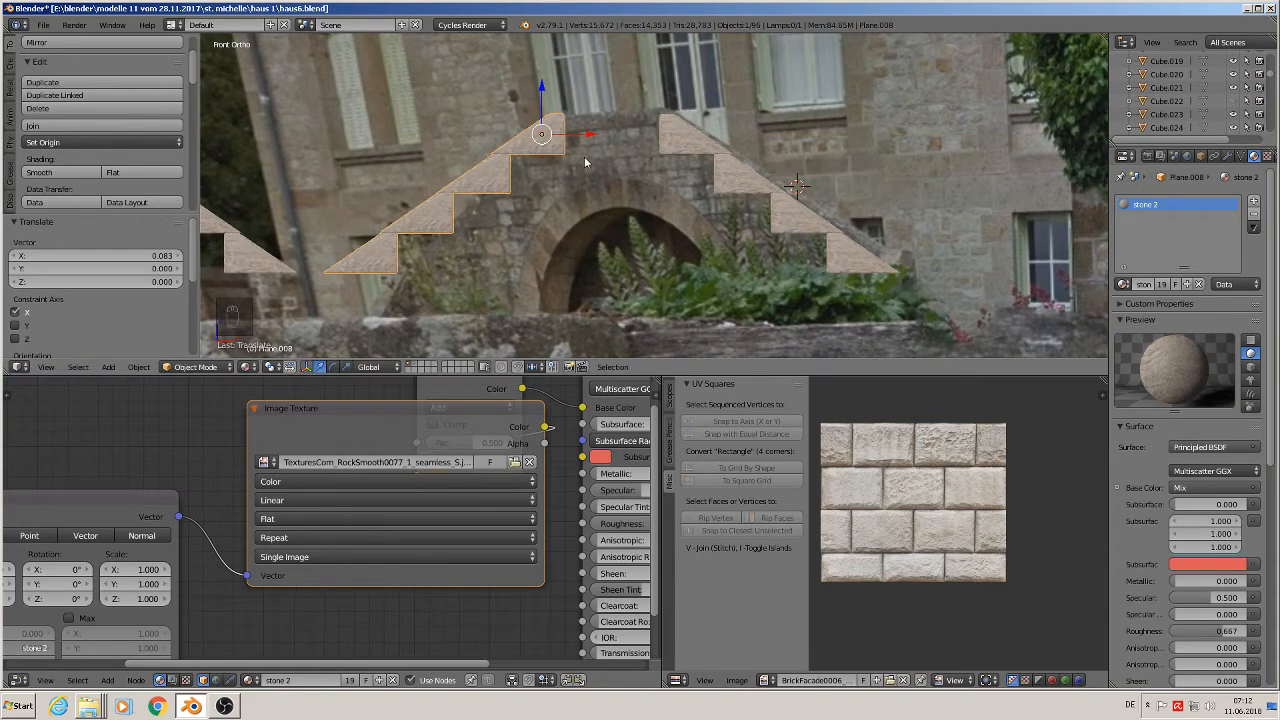
pyautogui.scroll(3, 602, 110)
pyautogui.moveTo(602, 112); pyautogui.dragTo(625, 139, button='middle')
pyautogui.scroll(1, 625, 145)
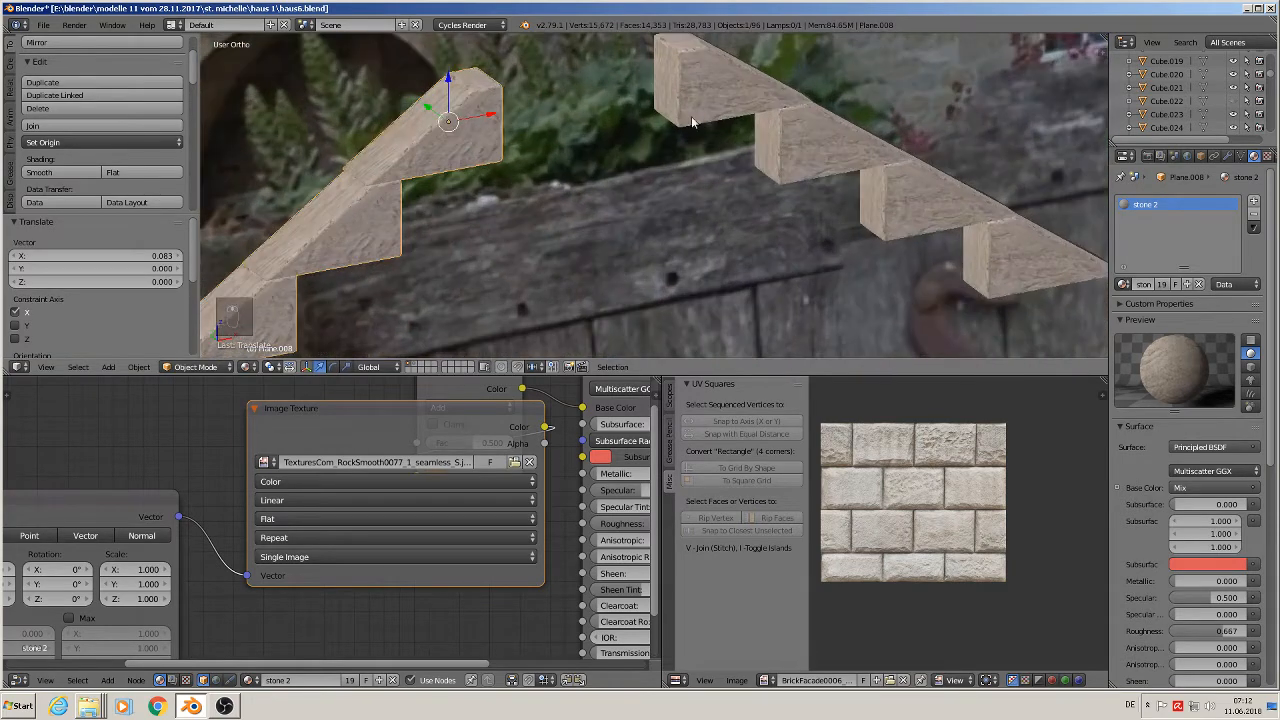
pyautogui.keyDown('shift'); pyautogui.click(705, 93); pyautogui.keyUp('shift')
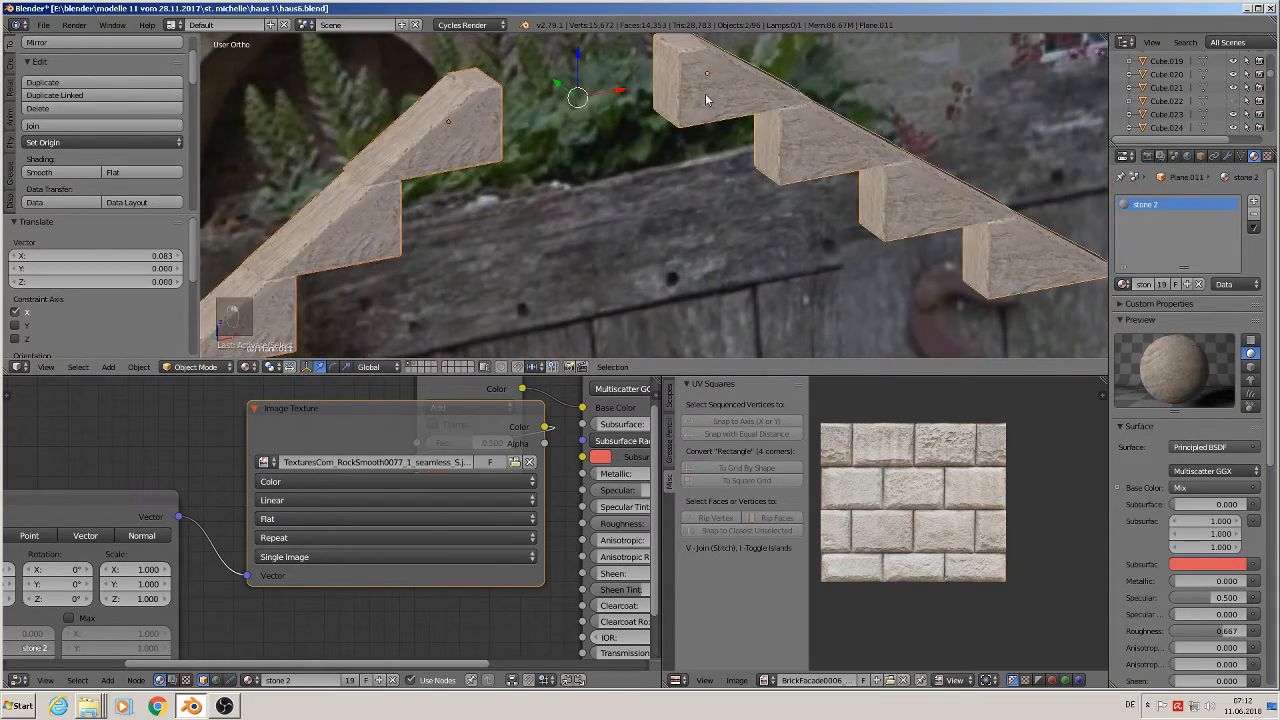
pyautogui.click(67, 126)
# - Duplicate the inner end-face strip of the right step row in the joined mesh and move the copy -0.034 along X
pyautogui.moveTo(542, 154); pyautogui.dragTo(634, 148, button='middle')
pyautogui.press('Tab')
pyautogui.scroll(-3, 651, 143)
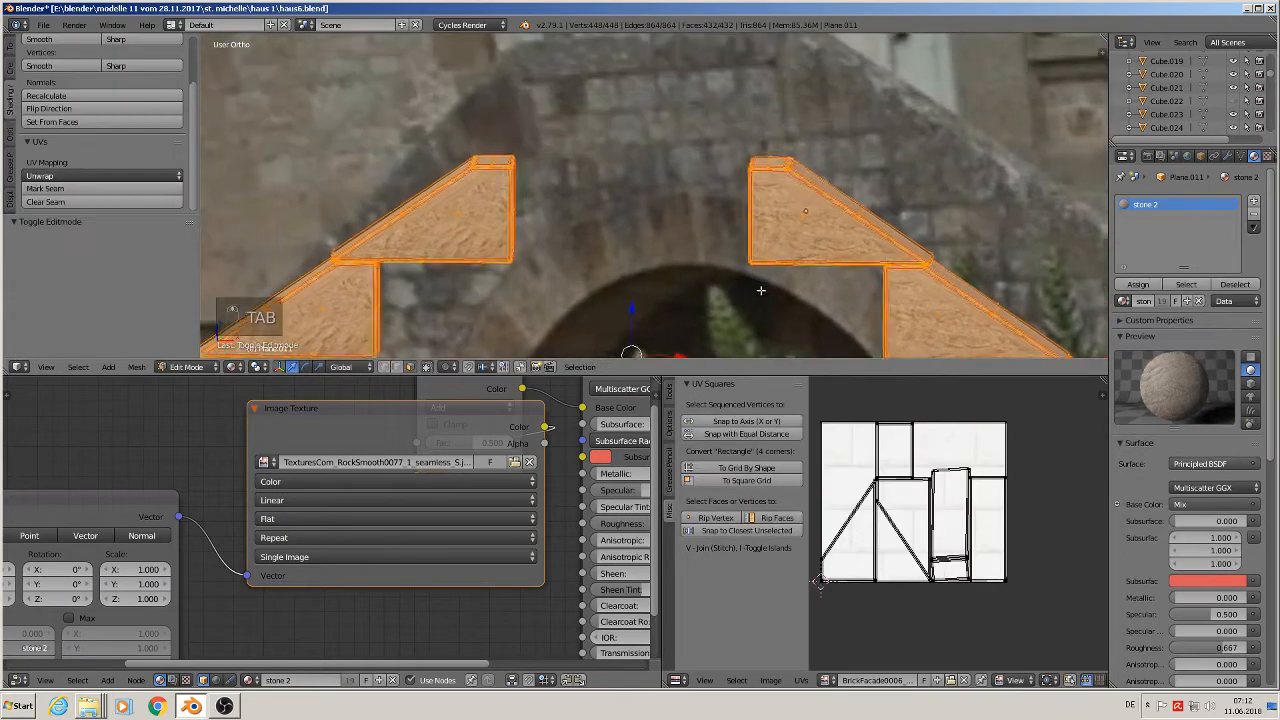
pyautogui.press('a')
pyautogui.press('a')
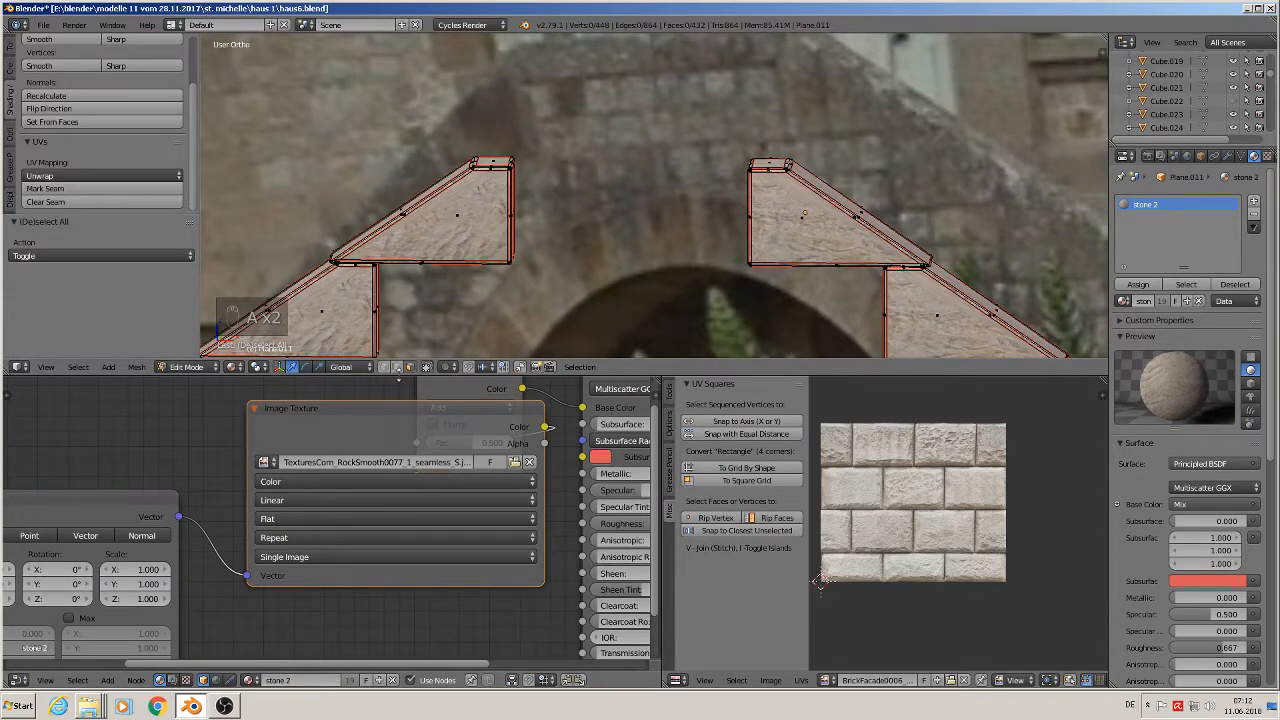
pyautogui.click(386, 368)
pyautogui.press('a')
pyautogui.press('a')
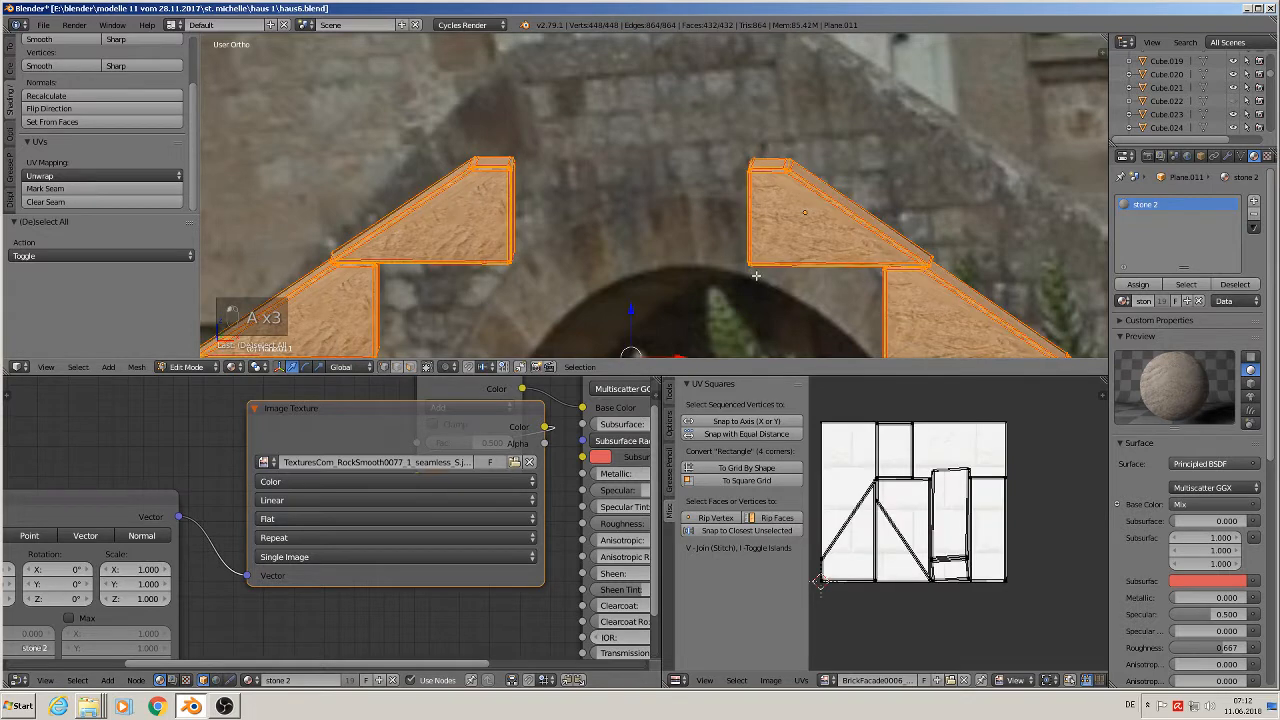
pyautogui.moveTo(775, 265); pyautogui.dragTo(776, 242, button='middle')
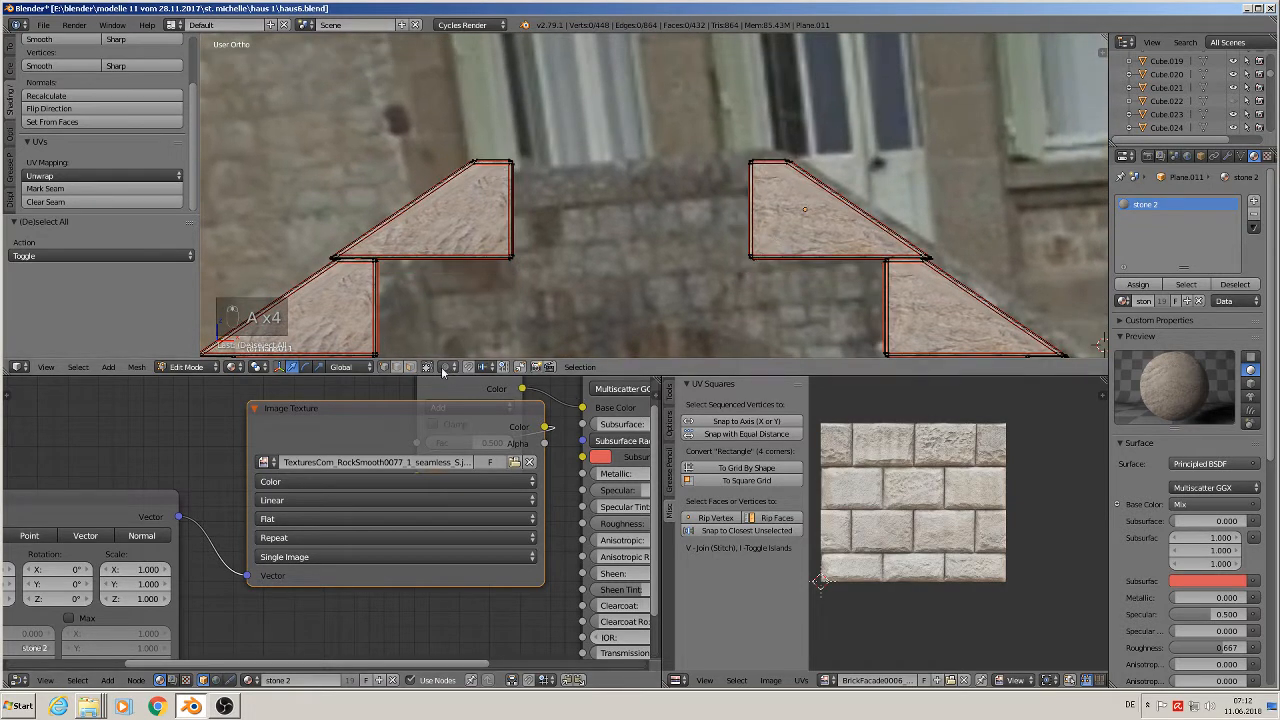
pyautogui.press('c')
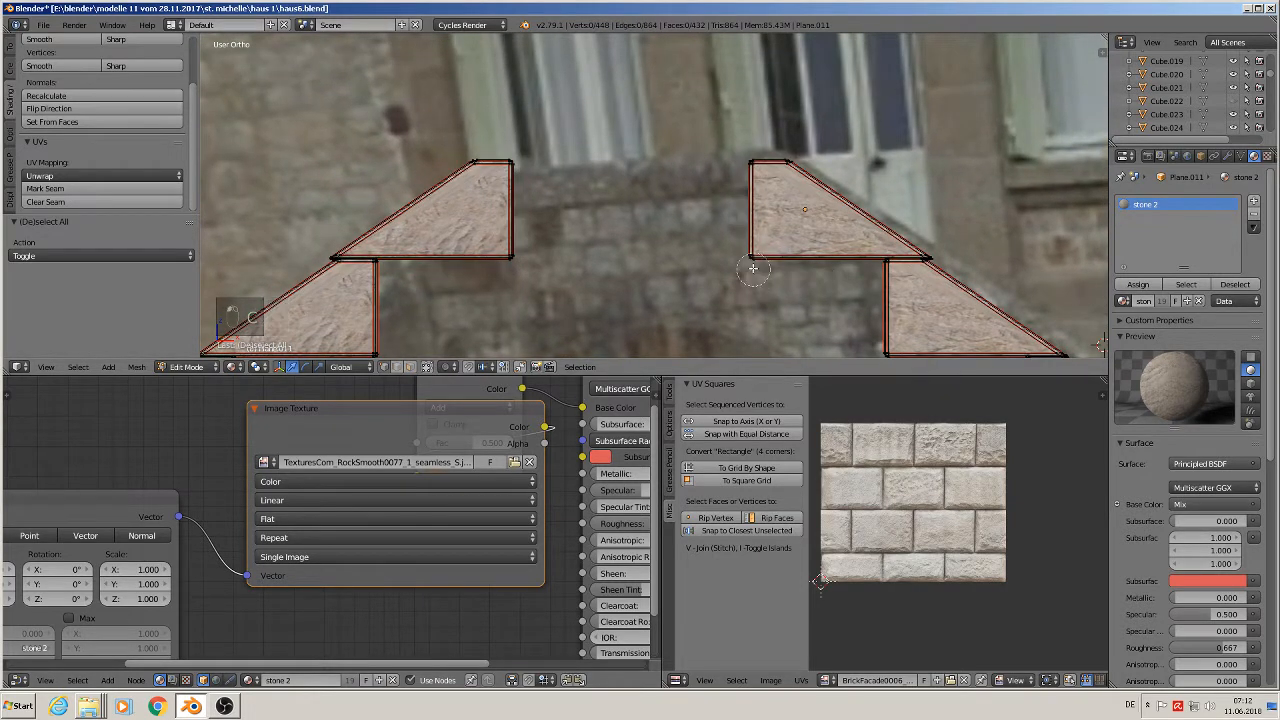
pyautogui.moveTo(750, 264); pyautogui.dragTo(744, 134)
pyautogui.rightClick(741, 132)
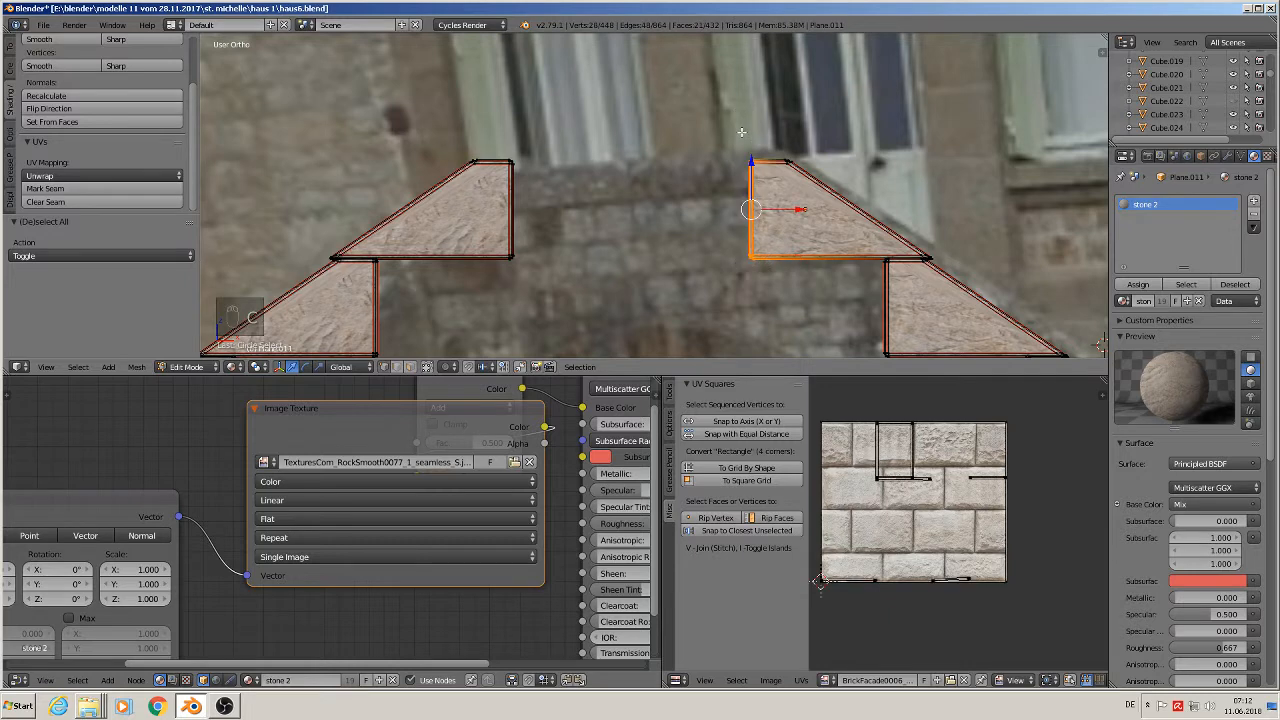
pyautogui.hotkey('shift', 'd')
pyautogui.rightClick(755, 188)
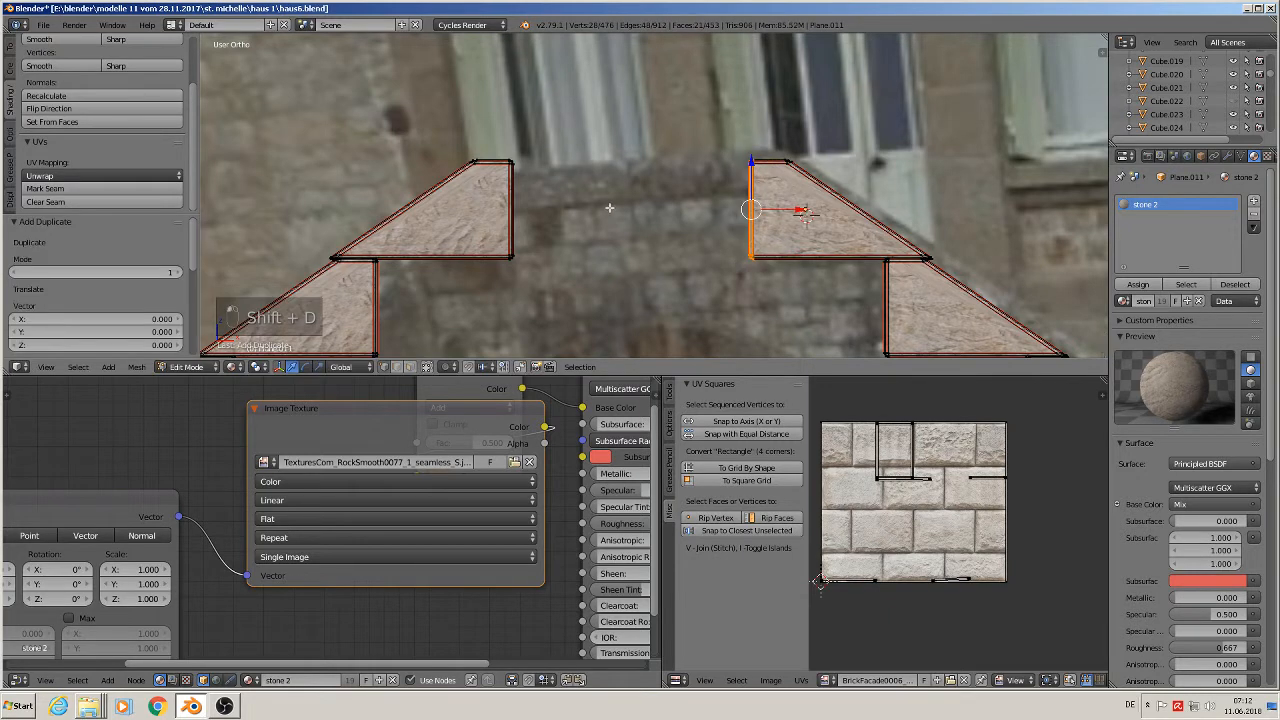
pyautogui.moveTo(803, 212); pyautogui.dragTo(616, 212)
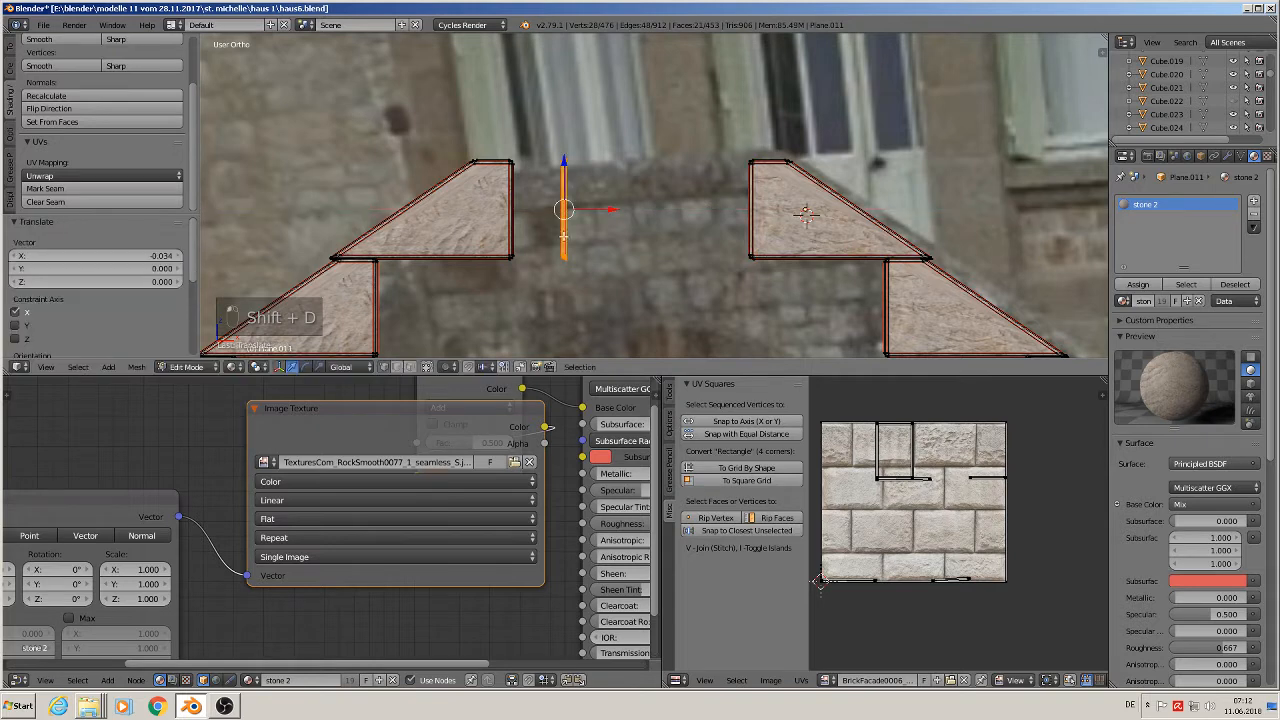
# - Duplicate the left step row's inner end-face strip about 0.042 along X, placing the copy just beside the right row
pyautogui.press('a')
pyautogui.press('c')
pyautogui.moveTo(504, 265); pyautogui.dragTo(512, 163)
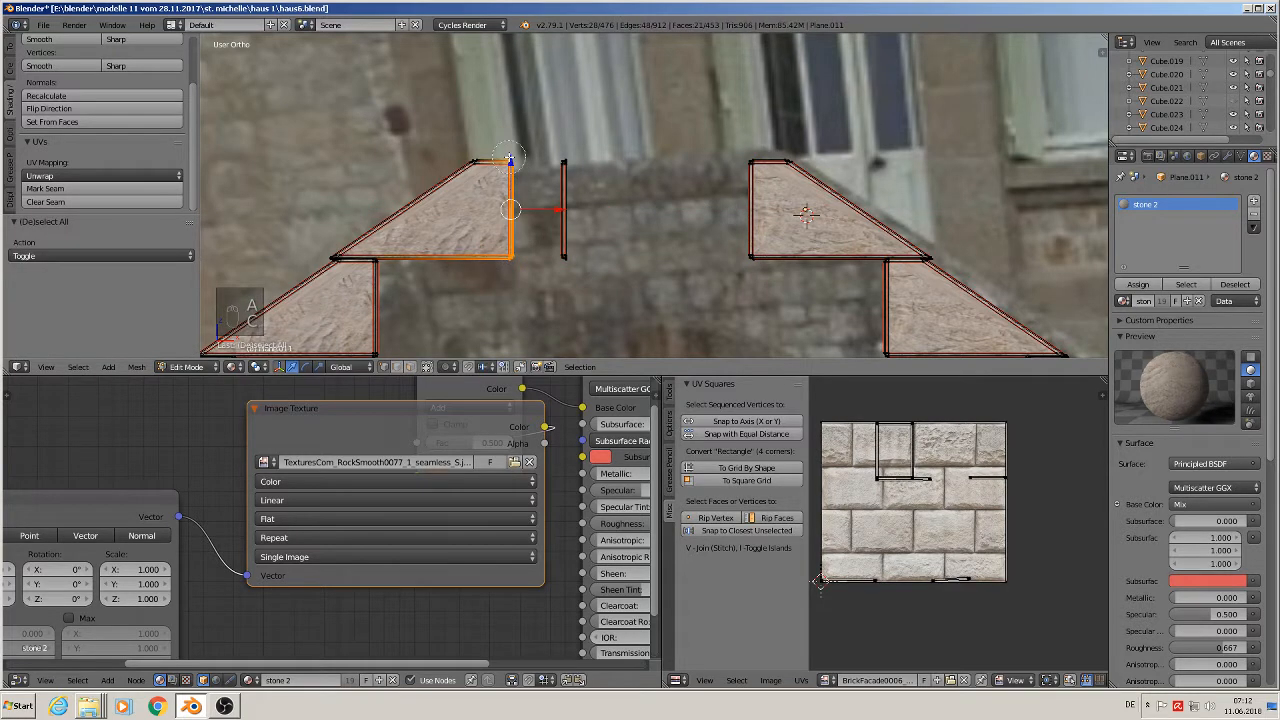
pyautogui.rightClick(512, 162)
pyautogui.hotkey('shift', 'd')
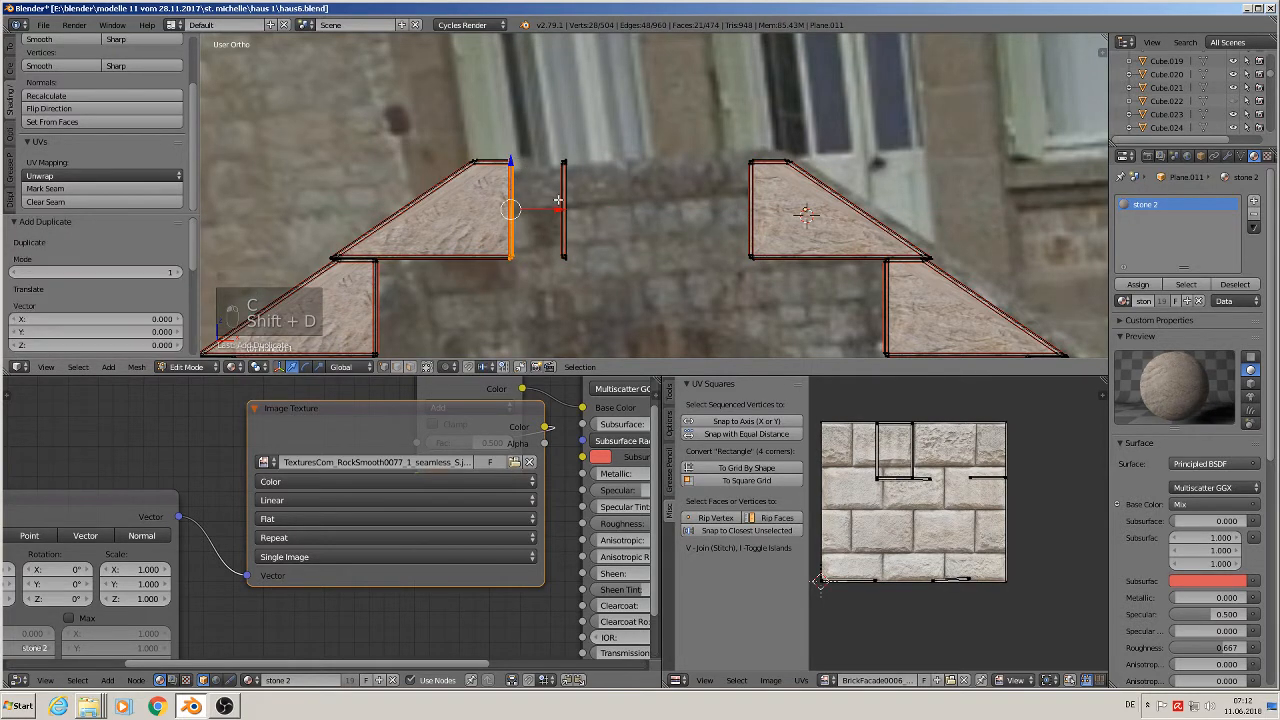
pyautogui.press('x')
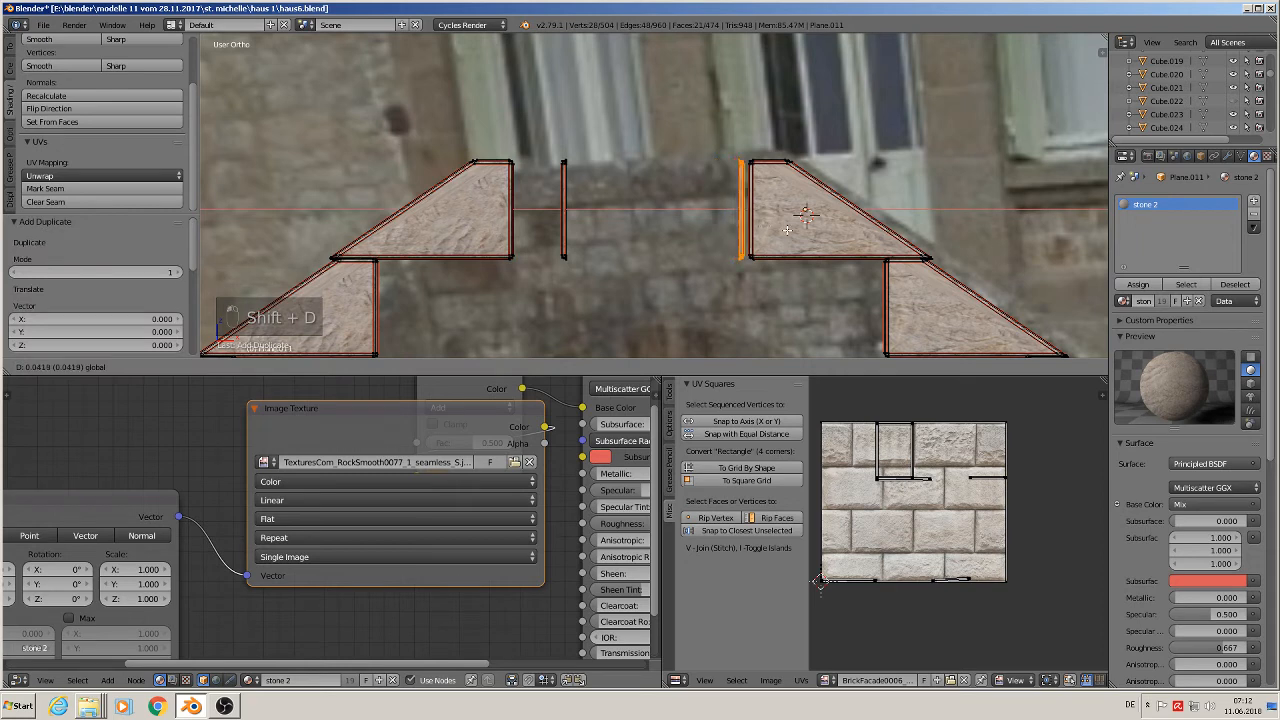
pyautogui.click(789, 231)
# - Move the free-standing strip in the gap -0.008 along X, close to the left step row's inner end
pyautogui.press('a')
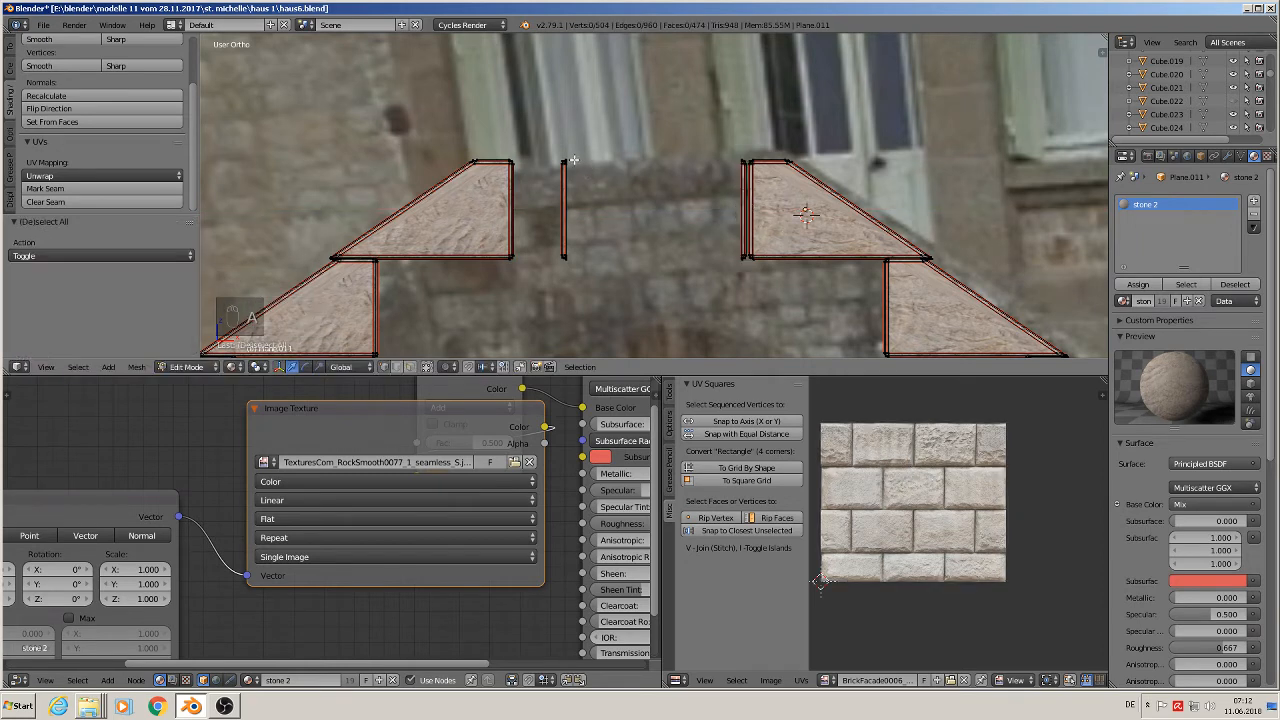
pyautogui.press('c')
pyautogui.click(567, 156)
pyautogui.click(556, 271)
pyautogui.rightClick(556, 275)
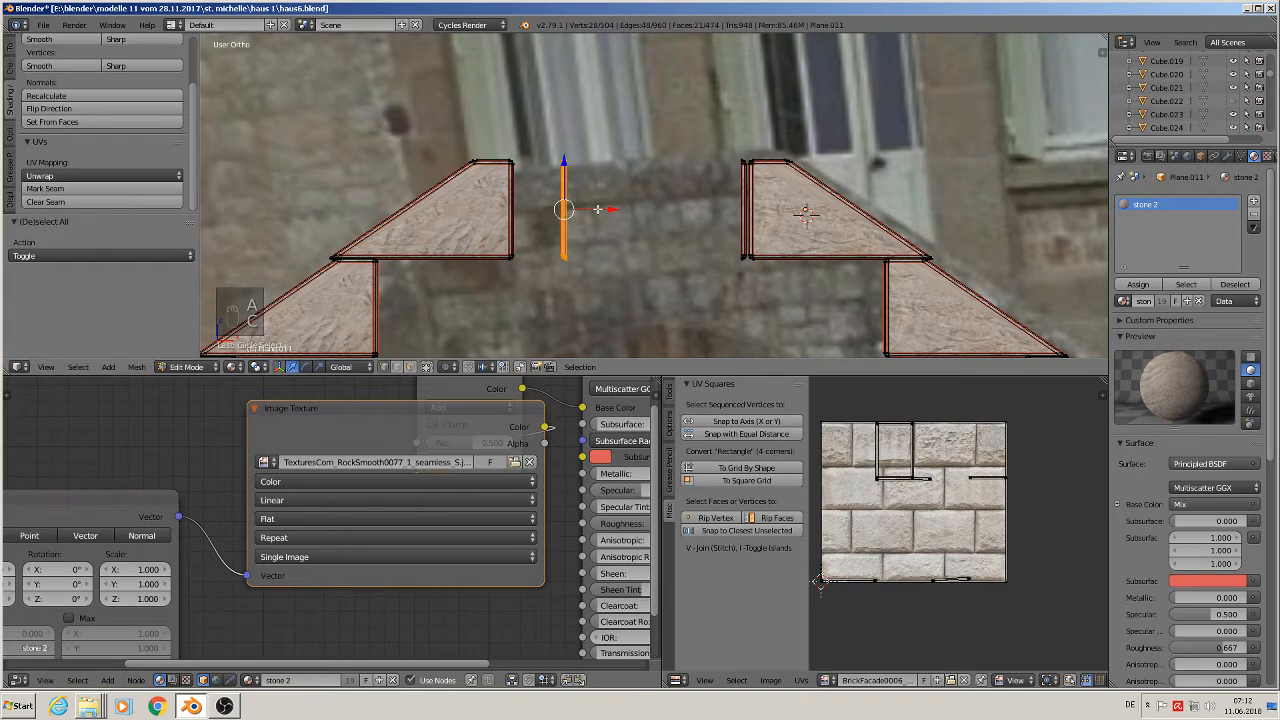
pyautogui.moveTo(607, 210); pyautogui.dragTo(565, 222)
# - Connect the facing edge loops of the two duplicated end strips with Bridge Edge Loops to close the arch's middle
pyautogui.moveTo(565, 222); pyautogui.dragTo(548, 227, button='middle')
pyautogui.keyDown('alt'); pyautogui.rightClick(525, 146); pyautogui.keyUp('alt')
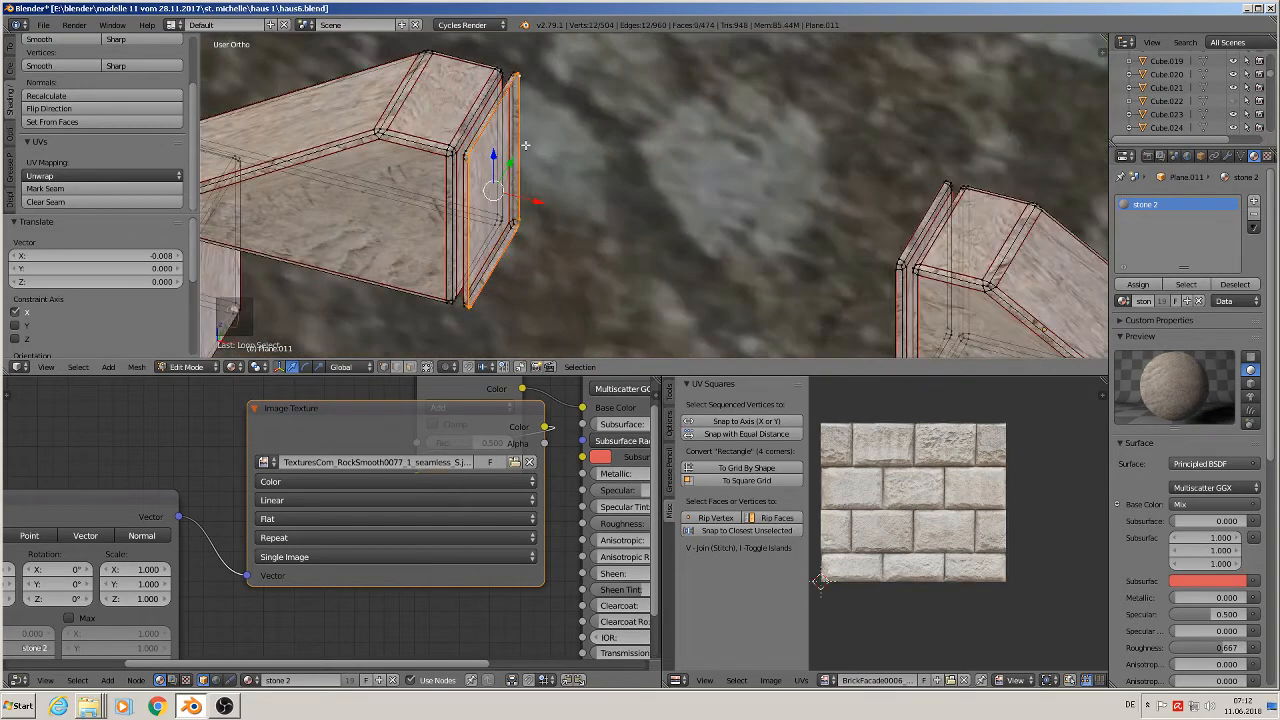
pyautogui.moveTo(657, 215); pyautogui.dragTo(740, 213, button='middle')
pyautogui.keyDown('alt'); pyautogui.keyDown('shift'); pyautogui.rightClick(906, 168); pyautogui.keyUp('shift'); pyautogui.keyUp('alt')
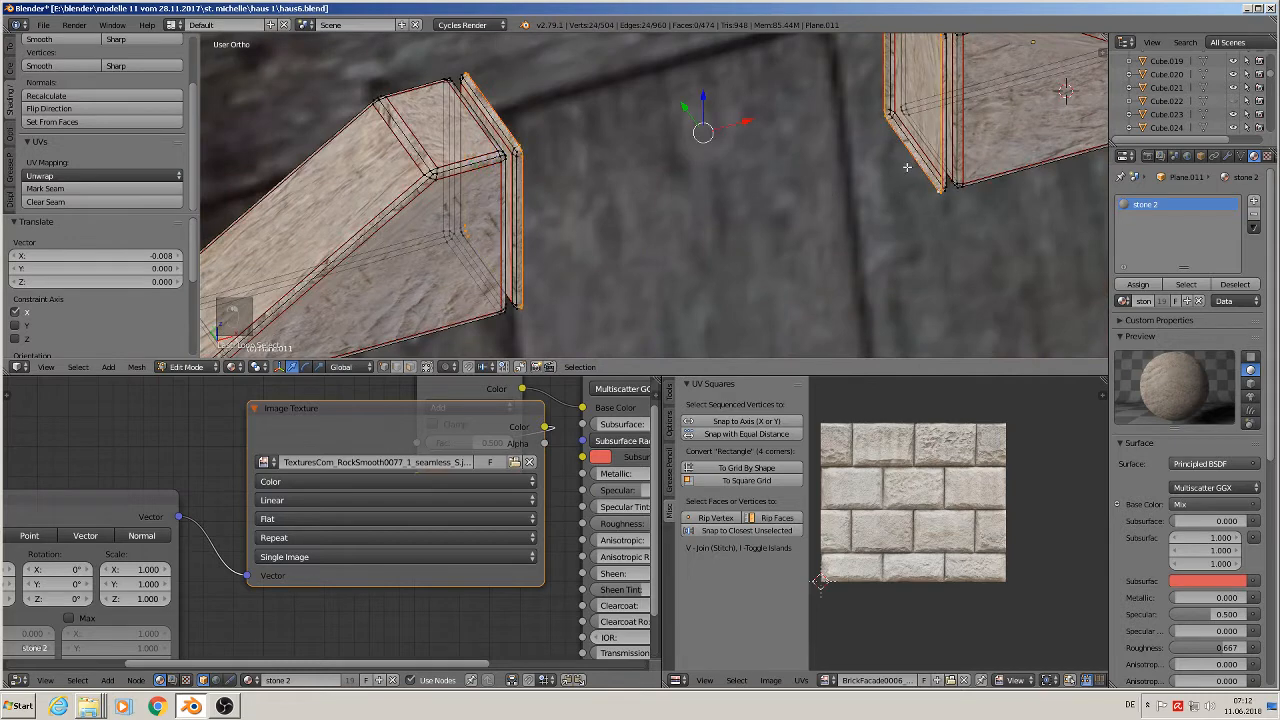
pyautogui.press('space')
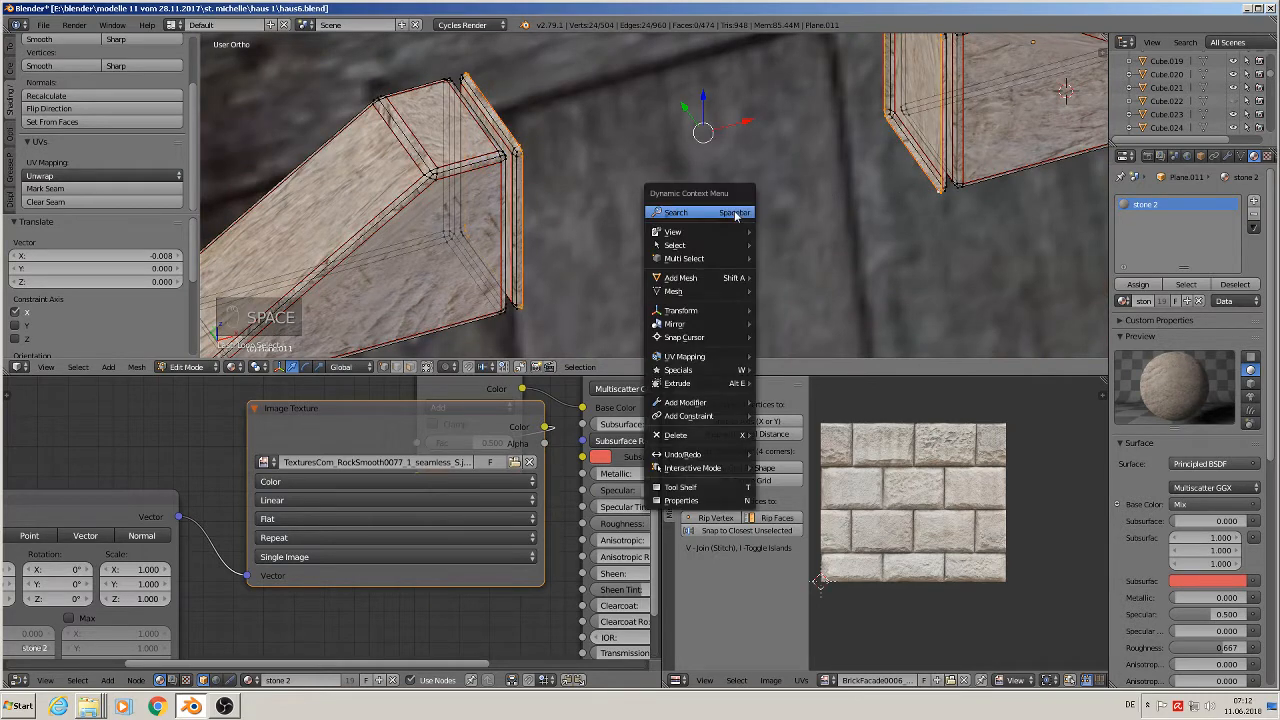
pyautogui.click(734, 211)
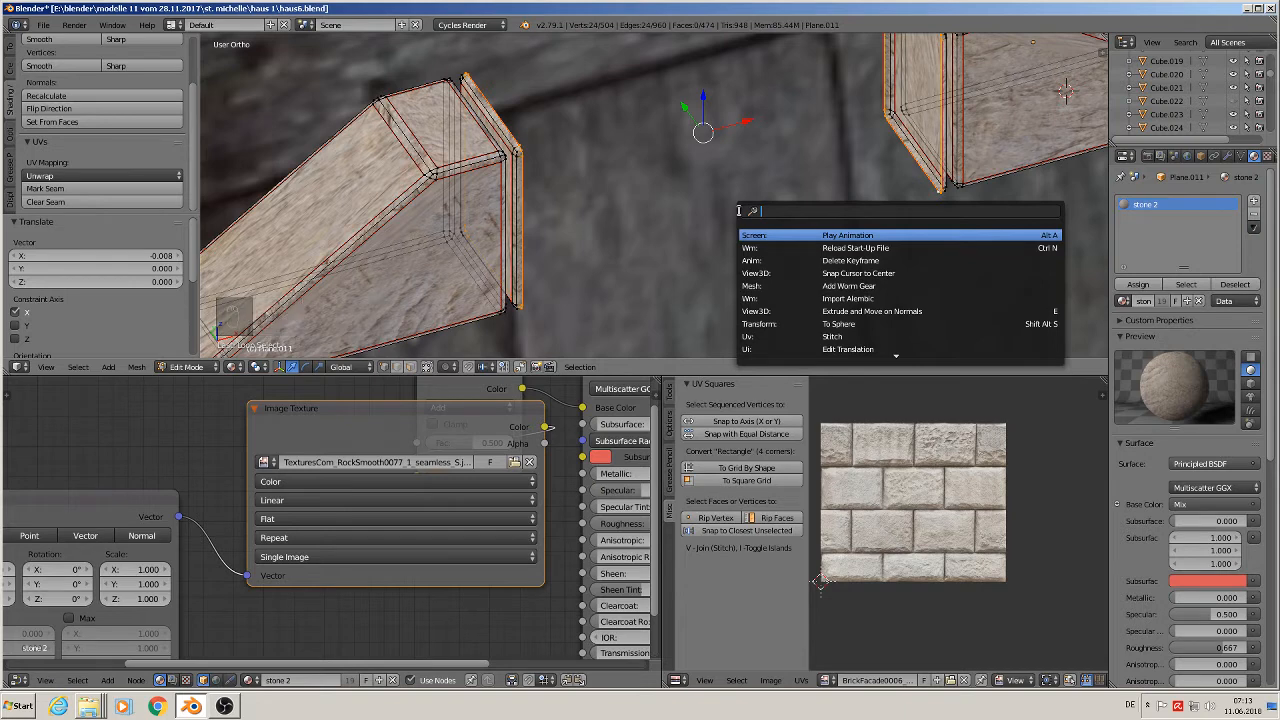
pyautogui.write('bridge')
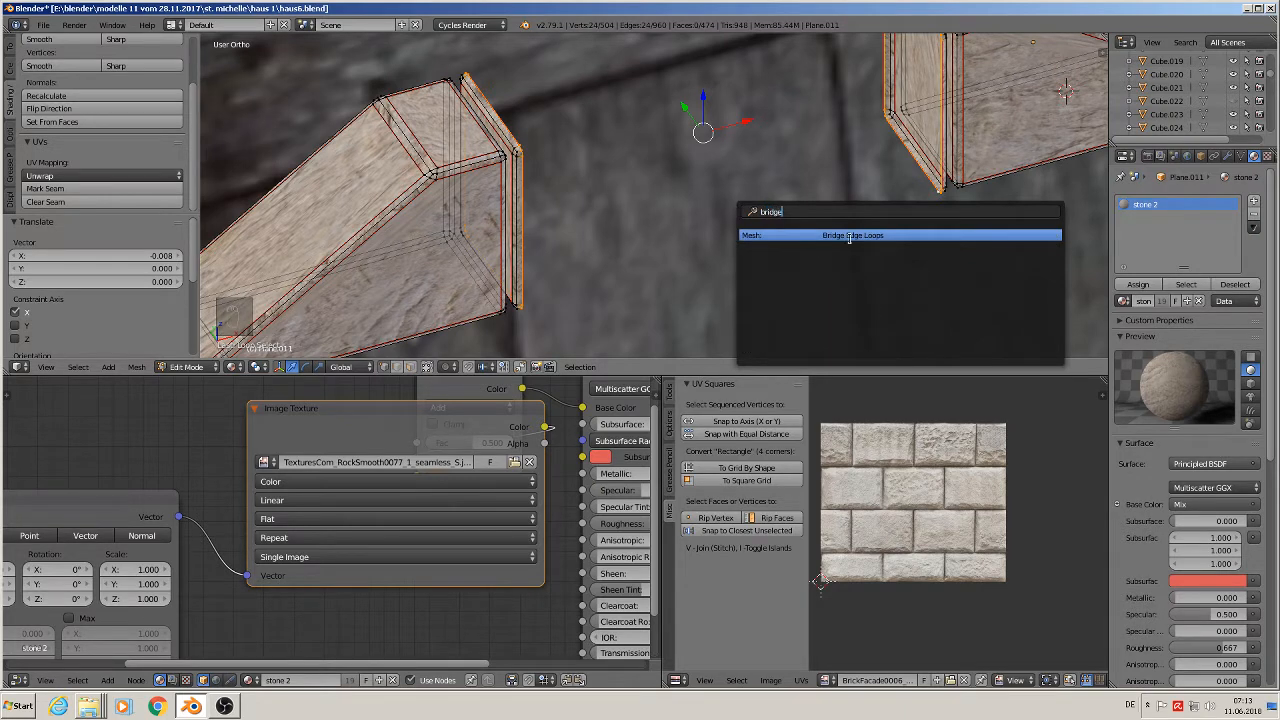
pyautogui.click(849, 238)
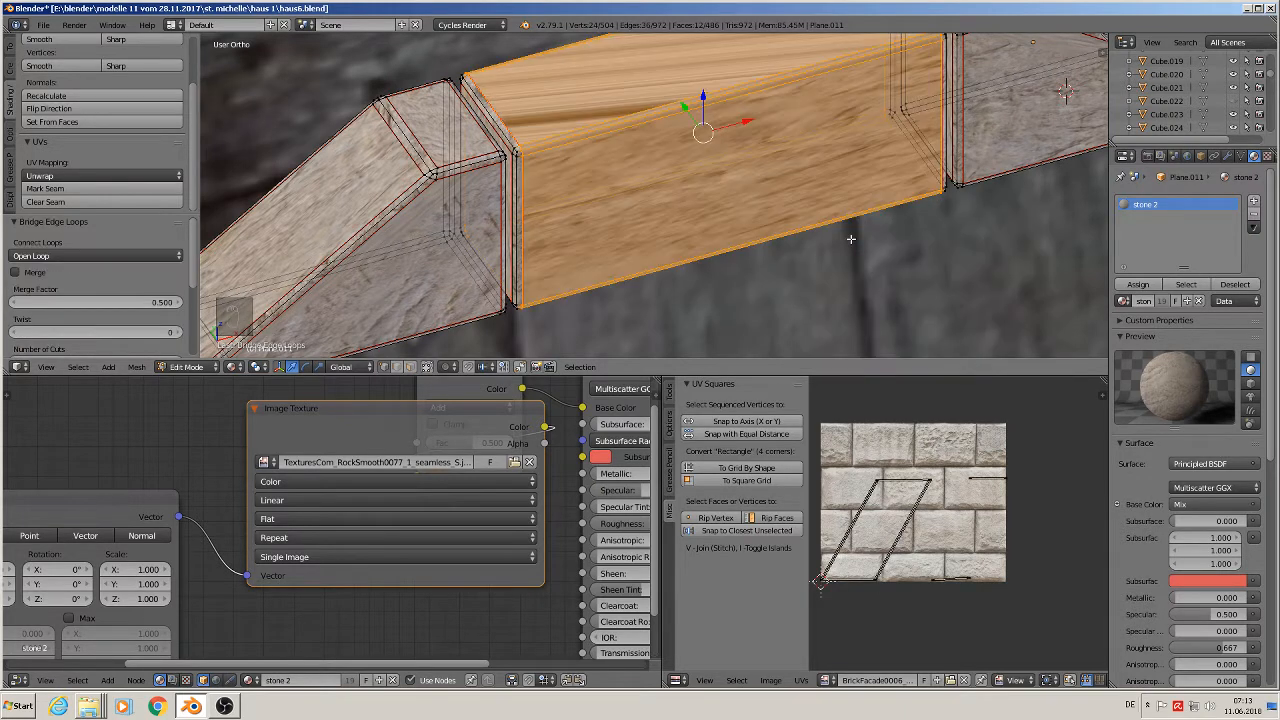
# - Unwrap the new middle block's faces with Smart UV Project at the 66 angle limit and return to Object Mode
pyautogui.press('Tab')
pyautogui.scroll(-2, 842, 234)
pyautogui.scroll(2, 815, 220)
pyautogui.moveTo(804, 214); pyautogui.dragTo(755, 197, button='middle')
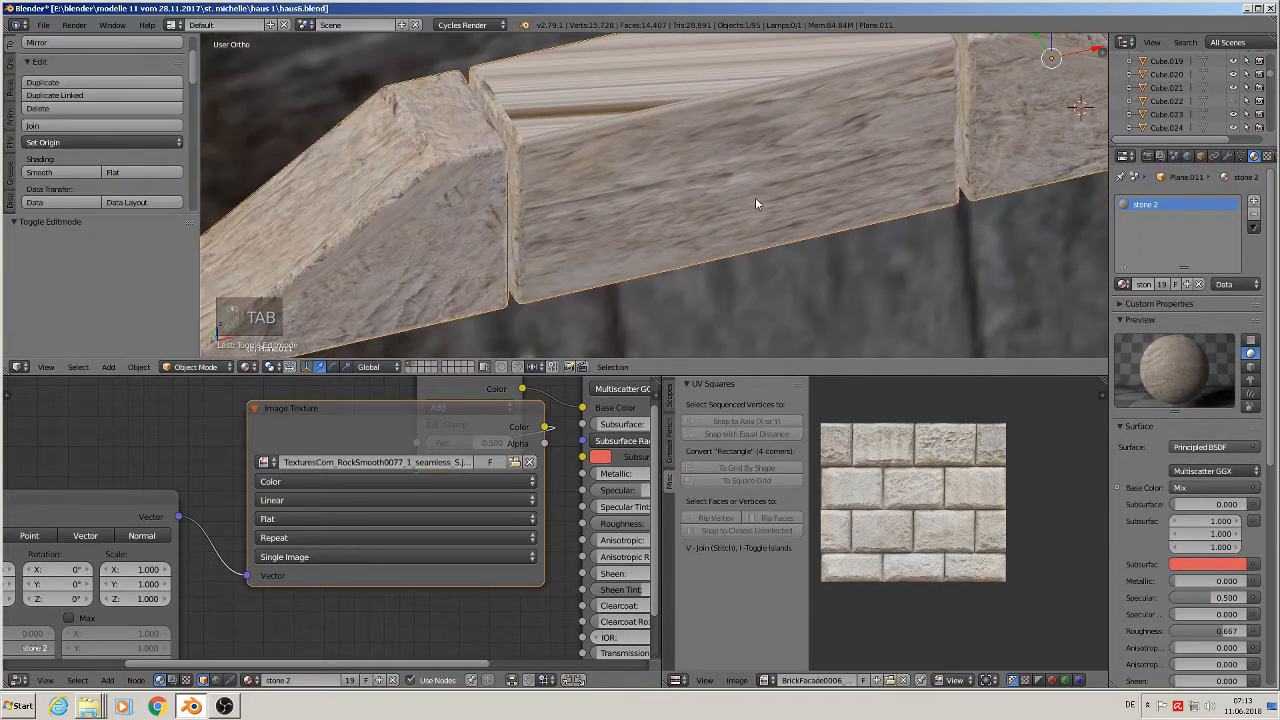
pyautogui.press('Tab')
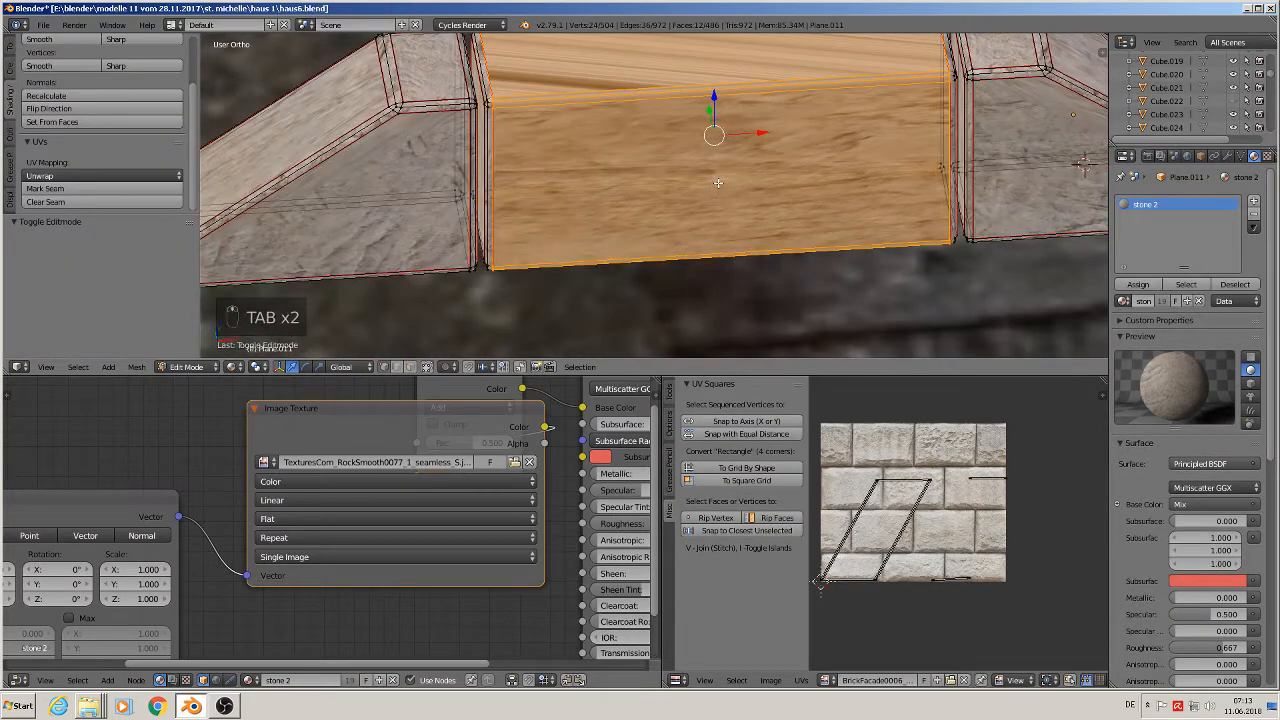
pyautogui.press('u')
pyautogui.click(718, 184)
pyautogui.click(722, 281)
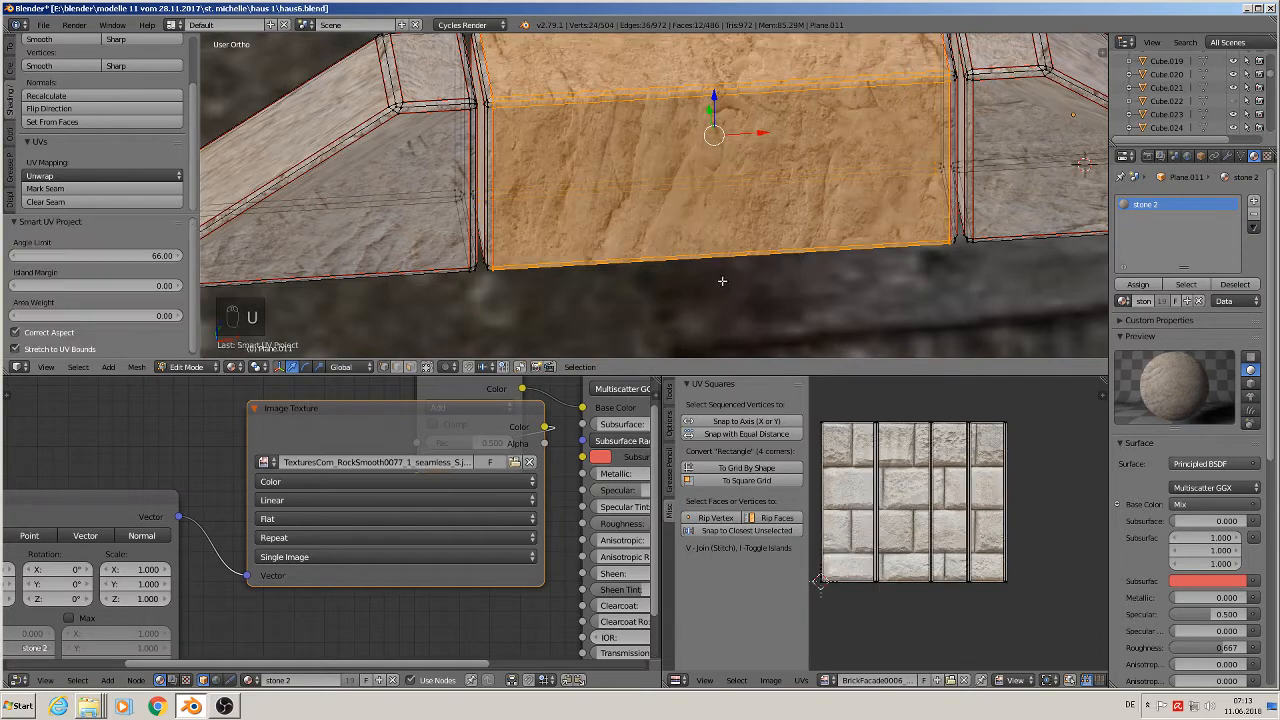
pyautogui.press('Tab')
# - Move the finished staircase arch from the reference photo to the house front above the door, including -0.231 along Z
pyautogui.scroll(-2, 722, 279)
pyautogui.moveTo(722, 279); pyautogui.dragTo(724, 242, button='middle')
pyautogui.scroll(-4, 726, 249)
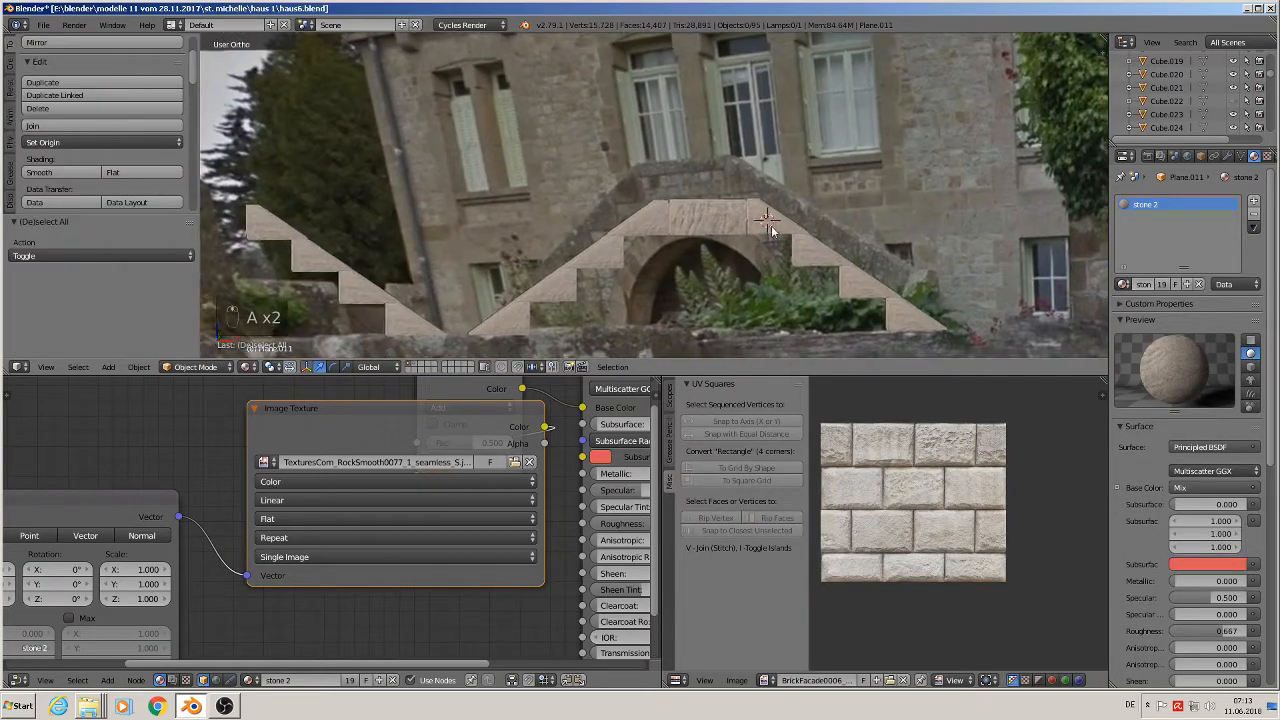
pyautogui.press('a')
pyautogui.press('a')
pyautogui.moveTo(758, 178); pyautogui.dragTo(747, 198, button='middle')
pyautogui.moveTo(465, 248); pyautogui.dragTo(598, 218, button='middle')
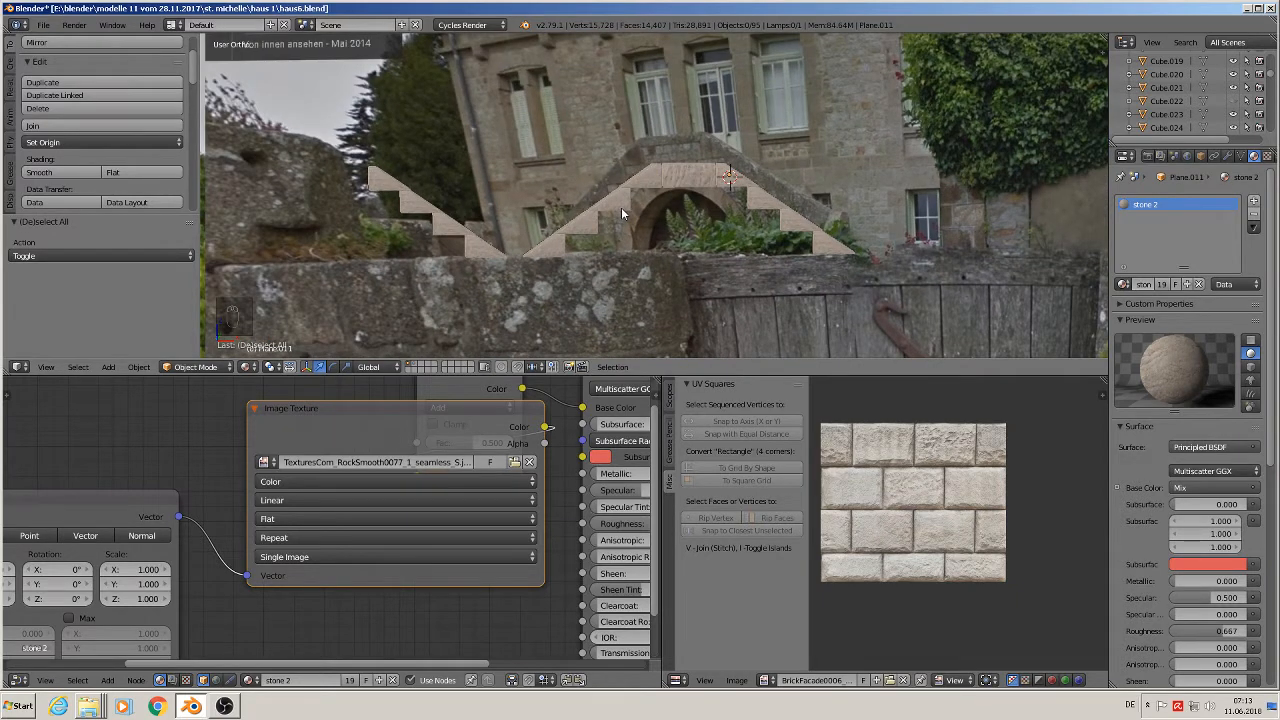
pyautogui.rightClick(767, 205)
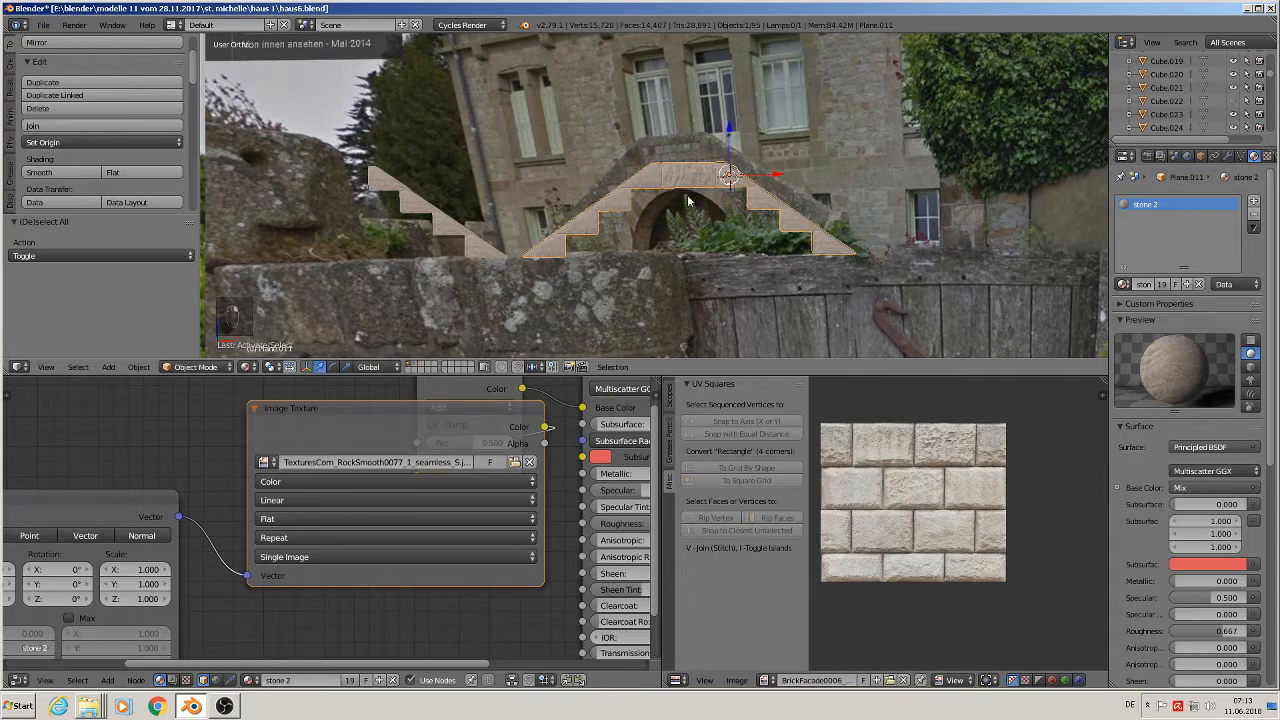
pyautogui.scroll(-8, 687, 194)
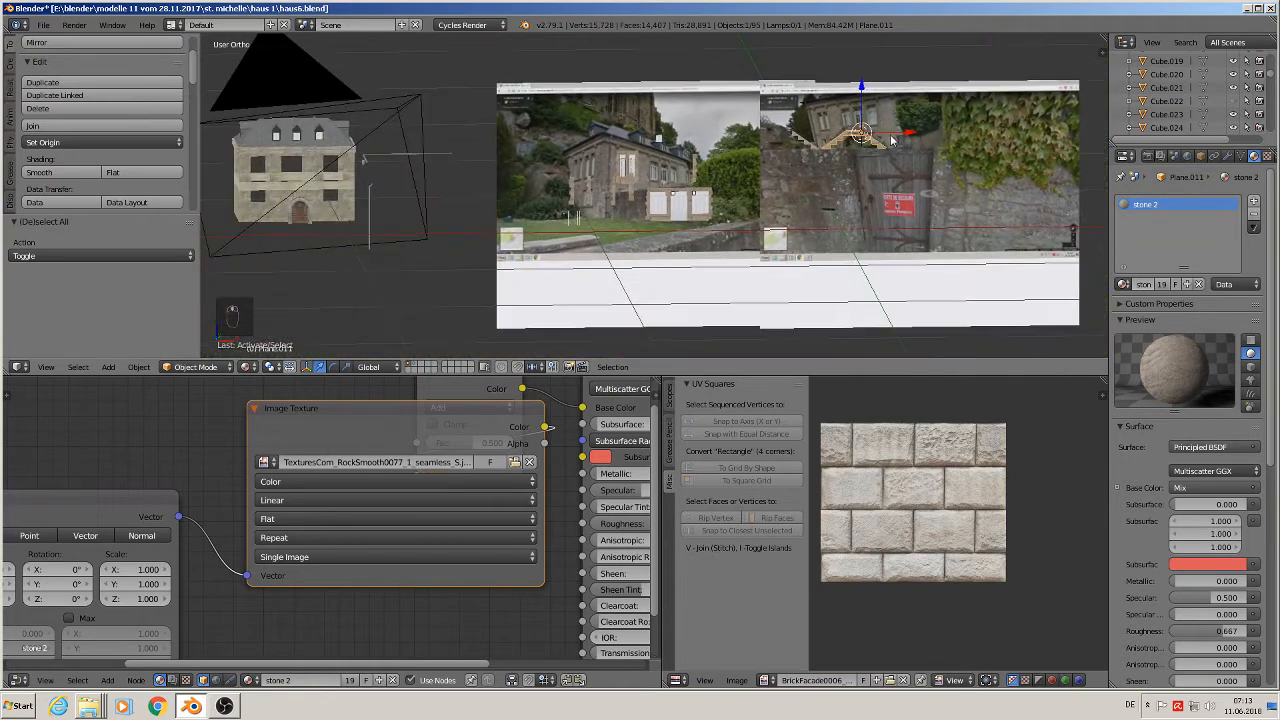
pyautogui.moveTo(892, 140); pyautogui.dragTo(313, 158)
pyautogui.press('KP_1')
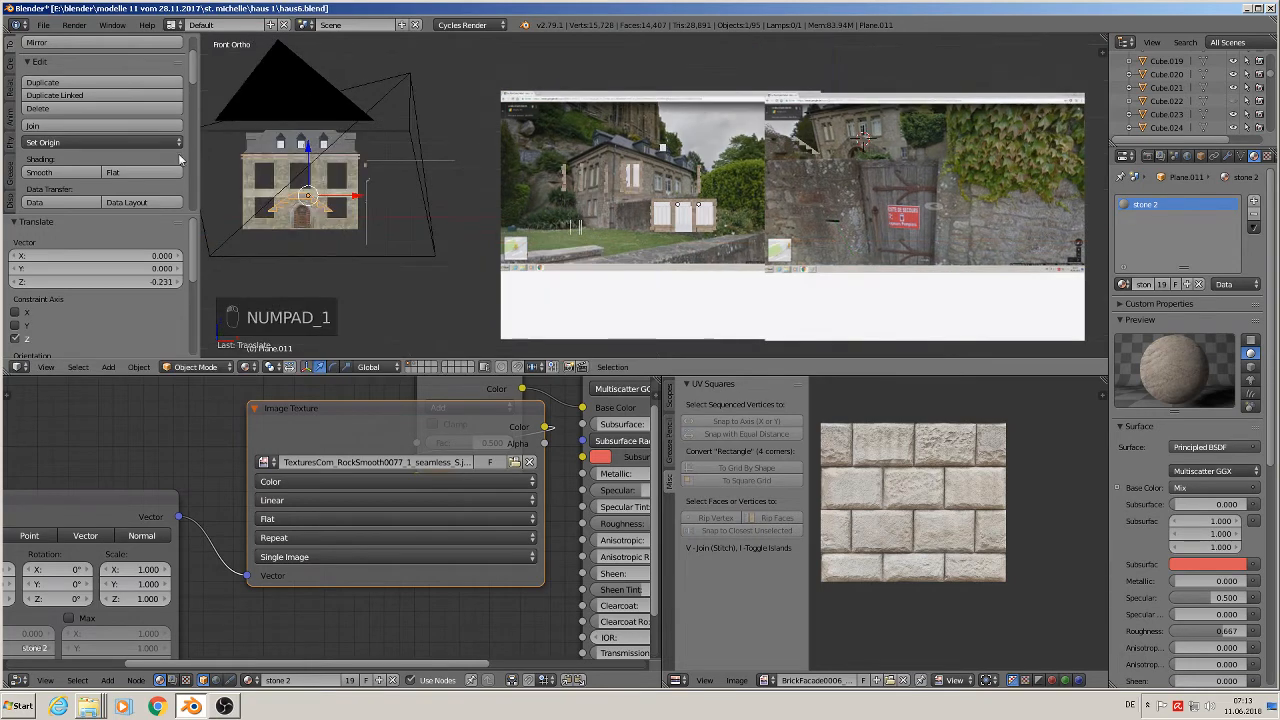
# - Lower the staircase arch -0.061 along Z in front of the entrance door
pyautogui.scroll(8, 525, 170)
pyautogui.scroll(2, 531, 168)
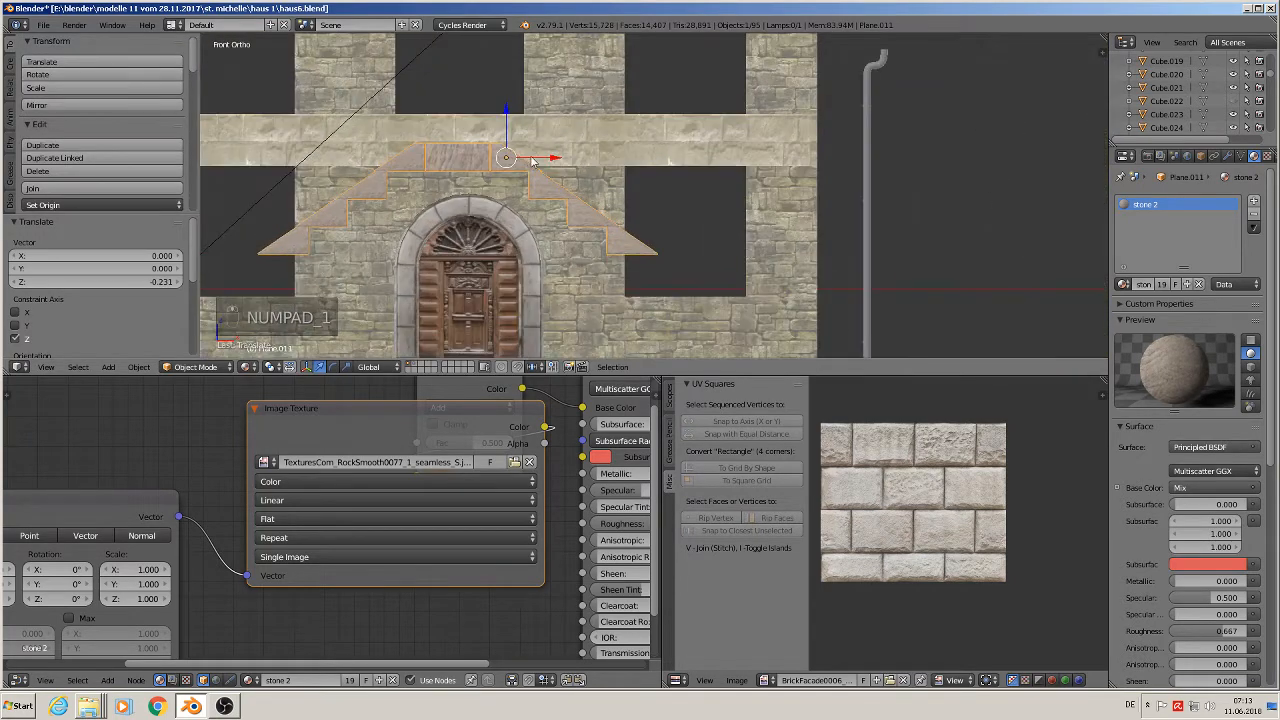
pyautogui.moveTo(527, 159); pyautogui.dragTo(514, 214)
pyautogui.keyDown('shift'); pyautogui.moveTo(514, 214); pyautogui.dragTo(531, 145, button='middle'); pyautogui.keyUp('shift')
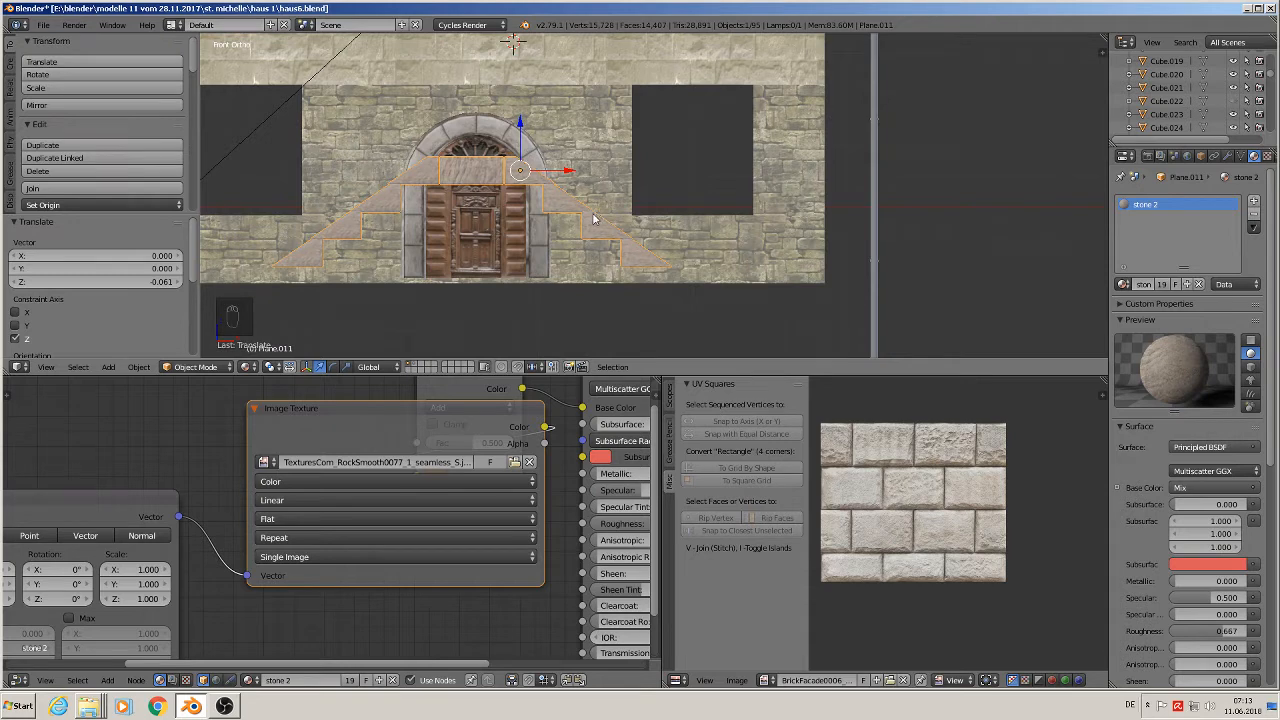
# - Compare the arch's height with the reference photo and raise it 0.077 along Z above the door
pyautogui.scroll(-7, 590, 218)
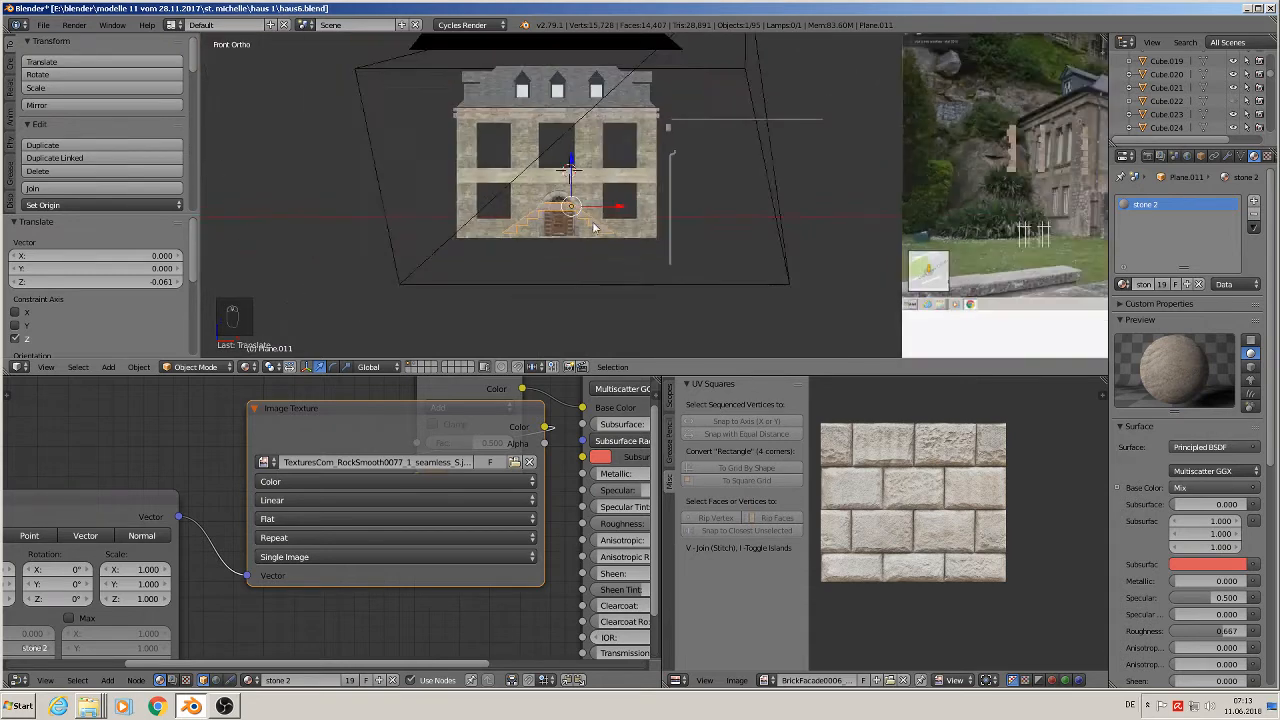
pyautogui.keyDown('shift'); pyautogui.moveTo(695, 229); pyautogui.dragTo(698, 262, button='middle'); pyautogui.keyUp('shift')
pyautogui.scroll(3, 593, 105)
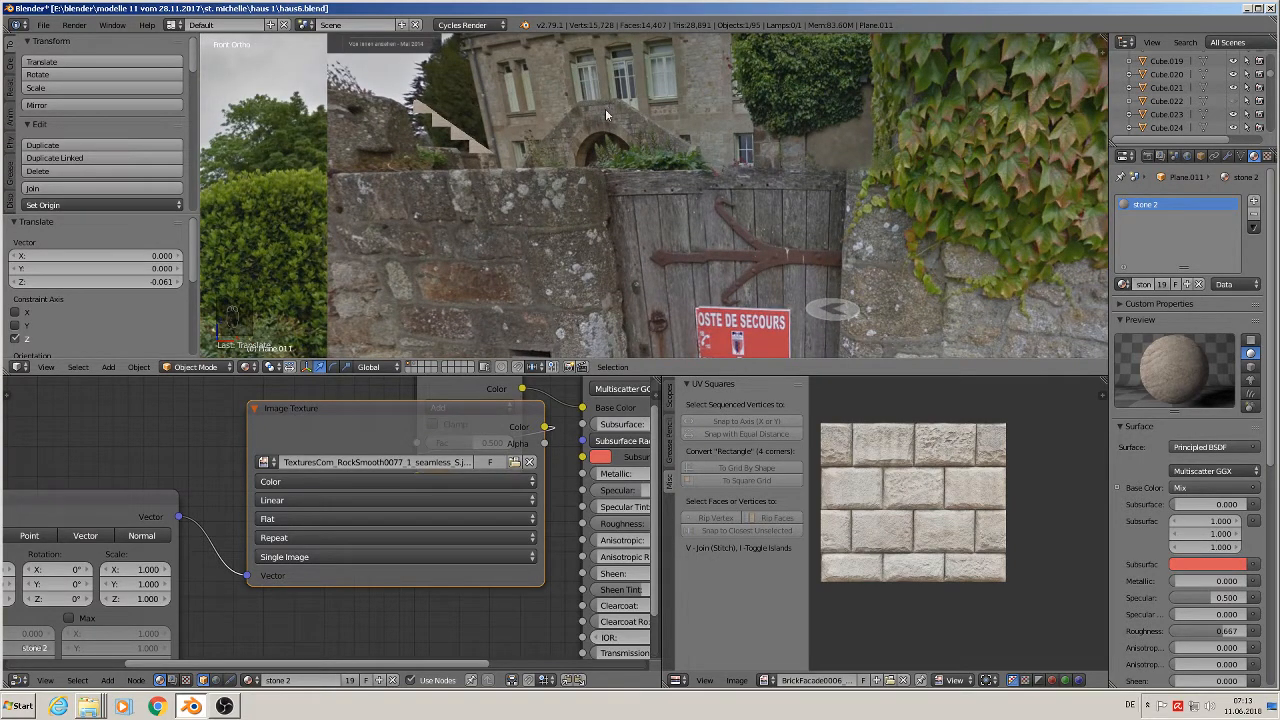
pyautogui.scroll(-6, 496, 182)
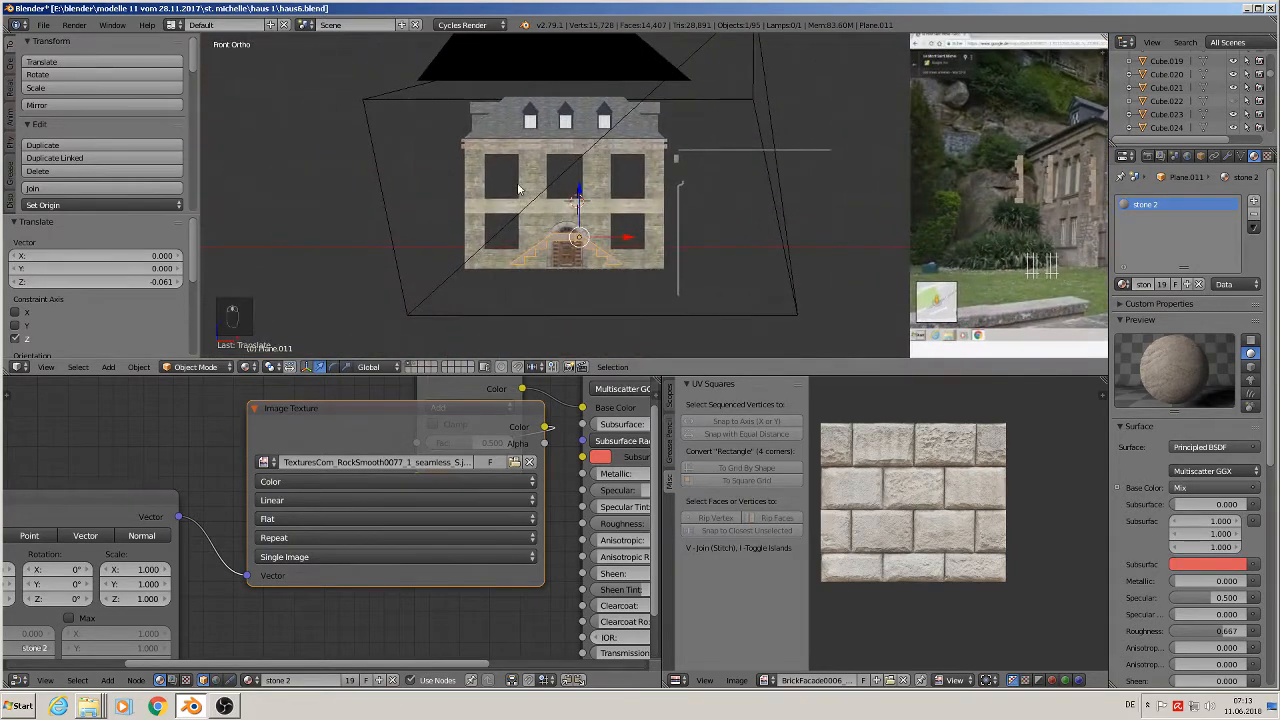
pyautogui.scroll(2, 532, 224)
pyautogui.moveTo(658, 226); pyautogui.dragTo(668, 172)
# - Recheck the arch against the reference photo and raise it another 0.021 along Z toward the upper floor
pyautogui.scroll(-6, 668, 200)
pyautogui.keyDown('shift'); pyautogui.moveTo(774, 267); pyautogui.dragTo(865, 198, button='middle'); pyautogui.keyUp('shift')
pyautogui.scroll(4, 779, 153)
pyautogui.keyDown('shift'); pyautogui.moveTo(571, 240); pyautogui.dragTo(861, 212, button='middle'); pyautogui.keyUp('shift')
pyautogui.scroll(2, 527, 135)
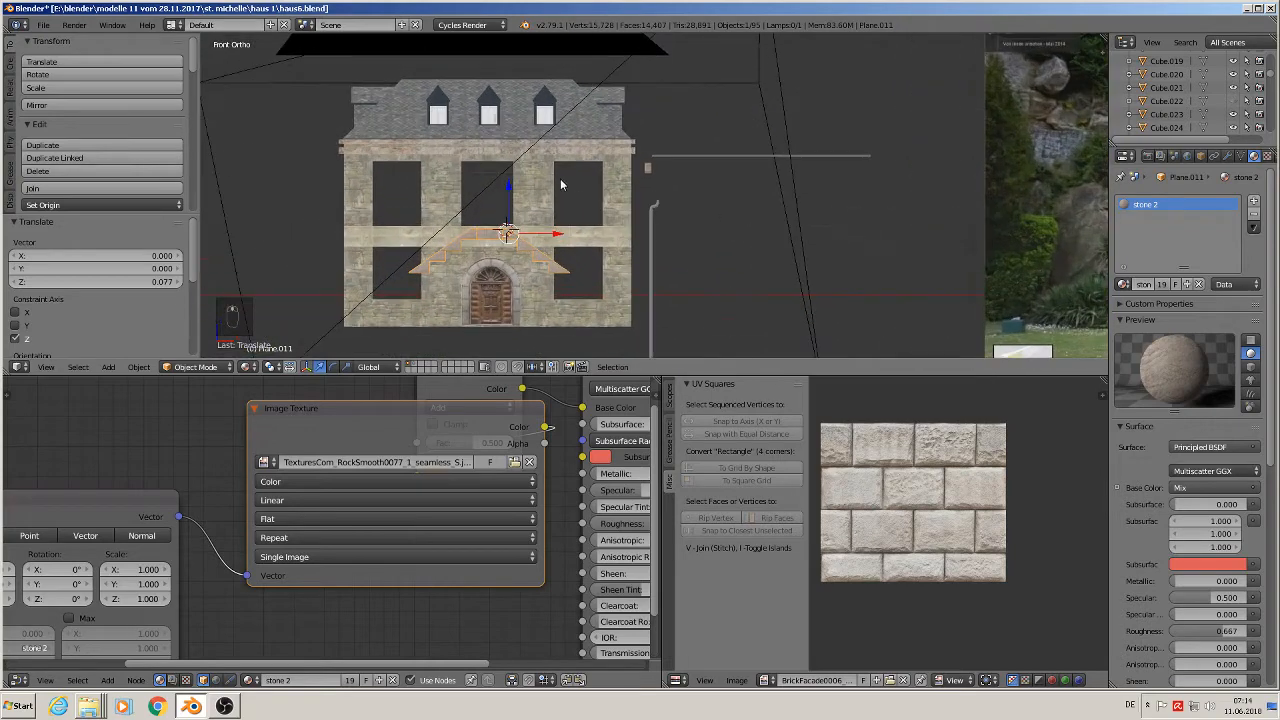
pyautogui.press('g')
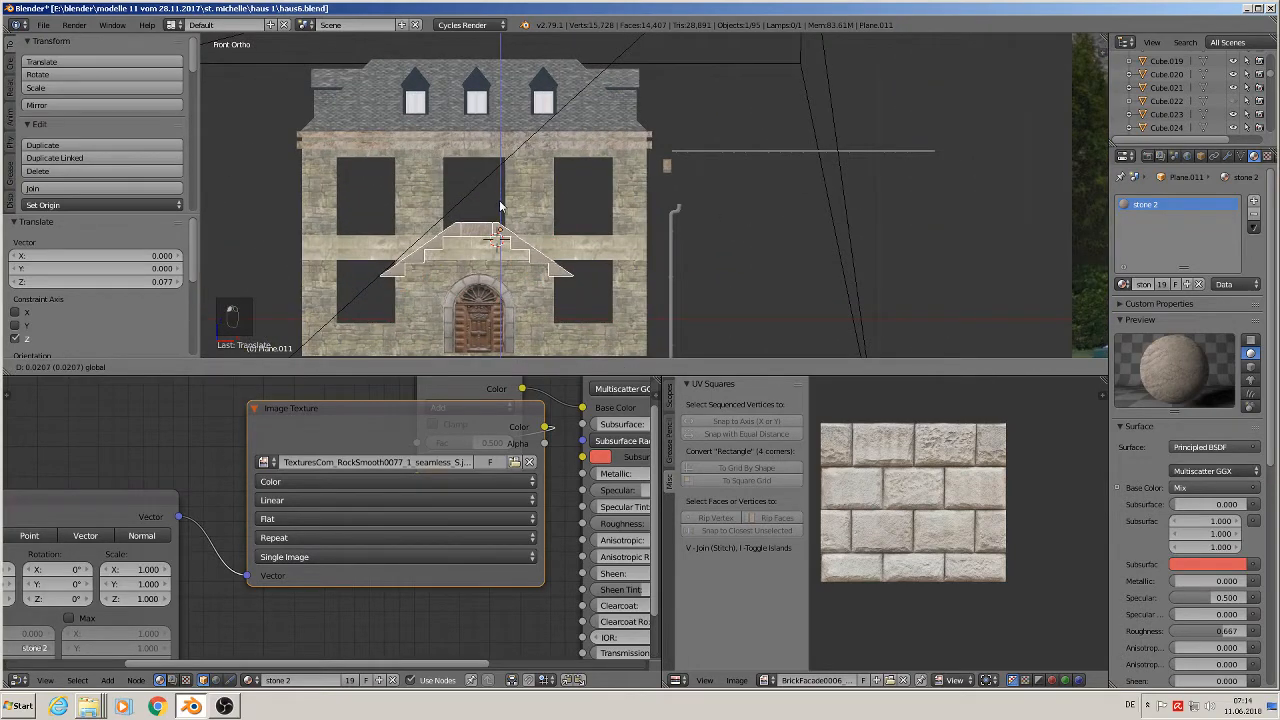
pyautogui.click(501, 207)
pyautogui.moveTo(571, 309); pyautogui.dragTo(592, 208, button='middle')
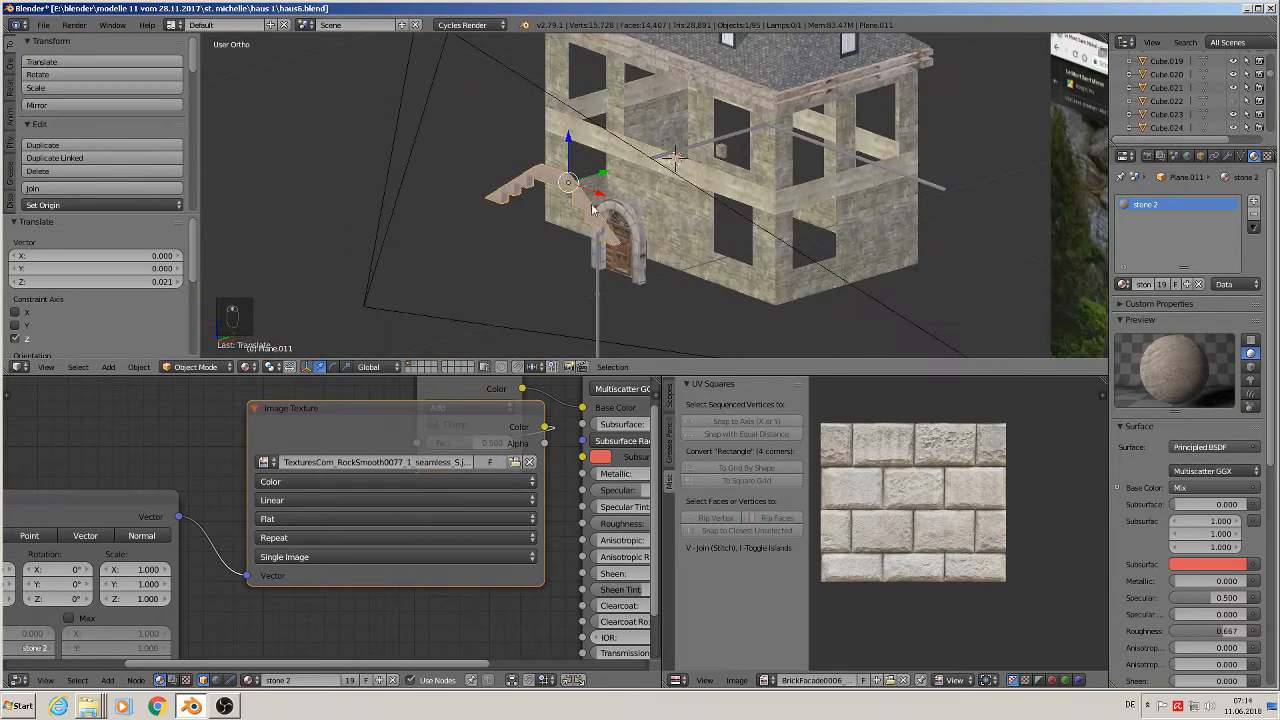
# - Move the staircase arch 0.129 along Y toward the house front
pyautogui.press('KP_7')
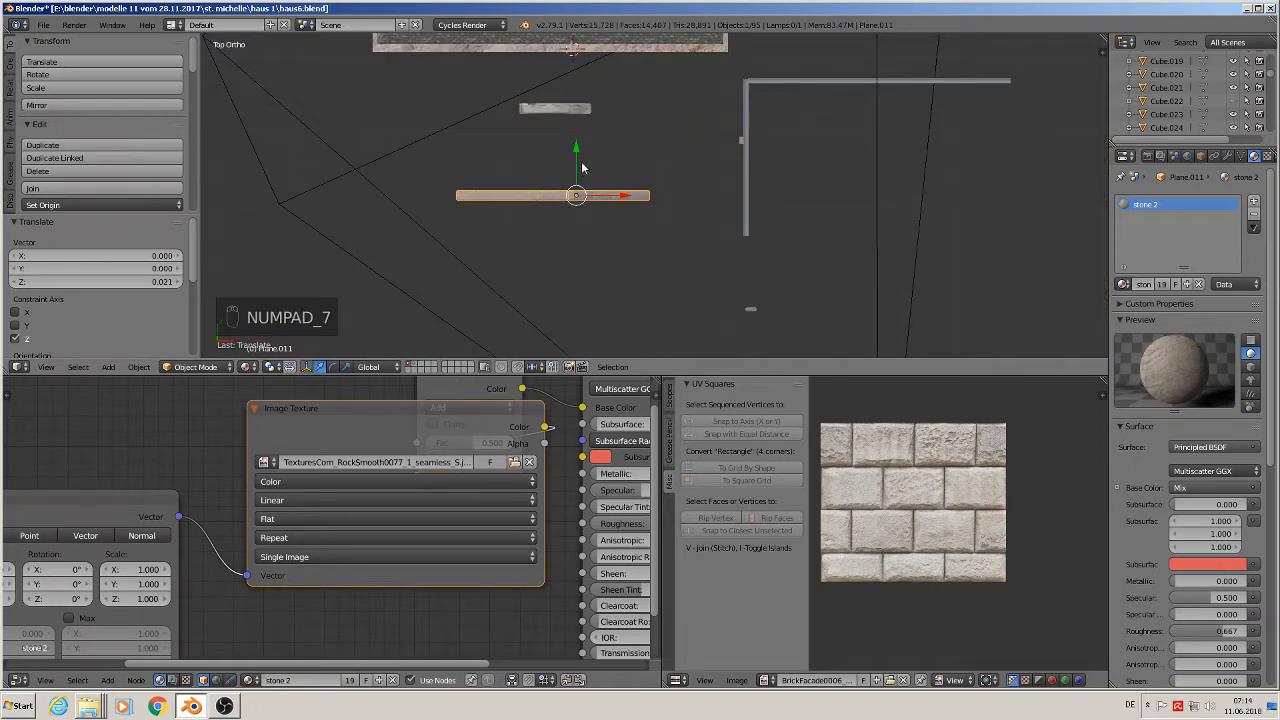
pyautogui.moveTo(583, 168); pyautogui.dragTo(589, 59)
pyautogui.press('KP_1')
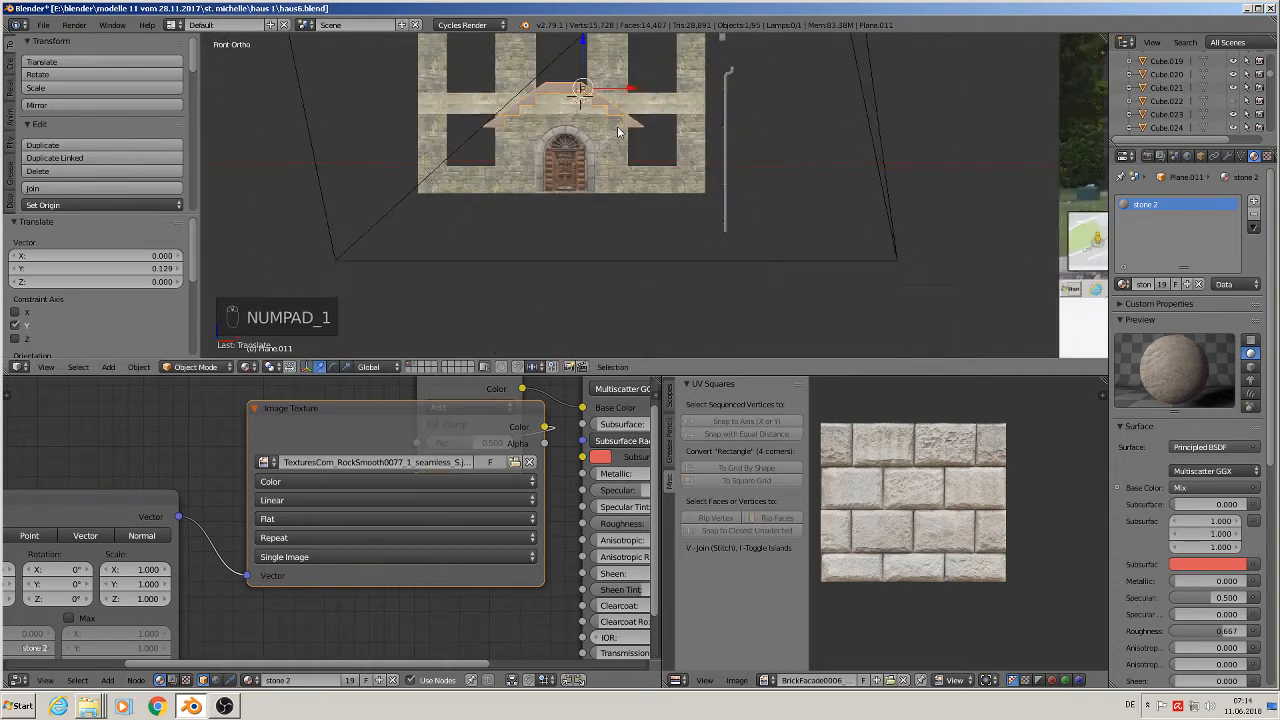
# - Duplicate the arch's four right-hand steps and top bridge block in place, and separate the copy into its own object
pyautogui.scroll(4, 618, 131)
pyautogui.press('Tab')
pyautogui.press('Tab')
pyautogui.press('Tab')
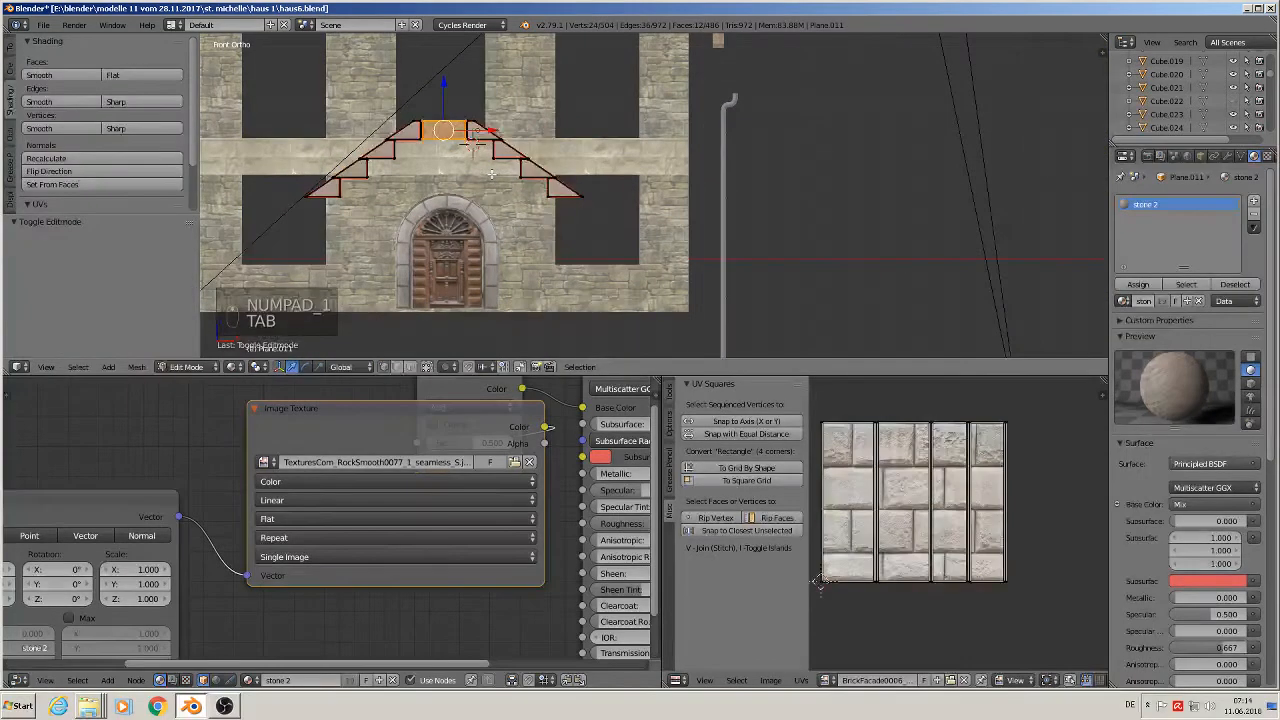
pyautogui.press('a')
pyautogui.press('a')
pyautogui.press('a')
pyautogui.press('a')
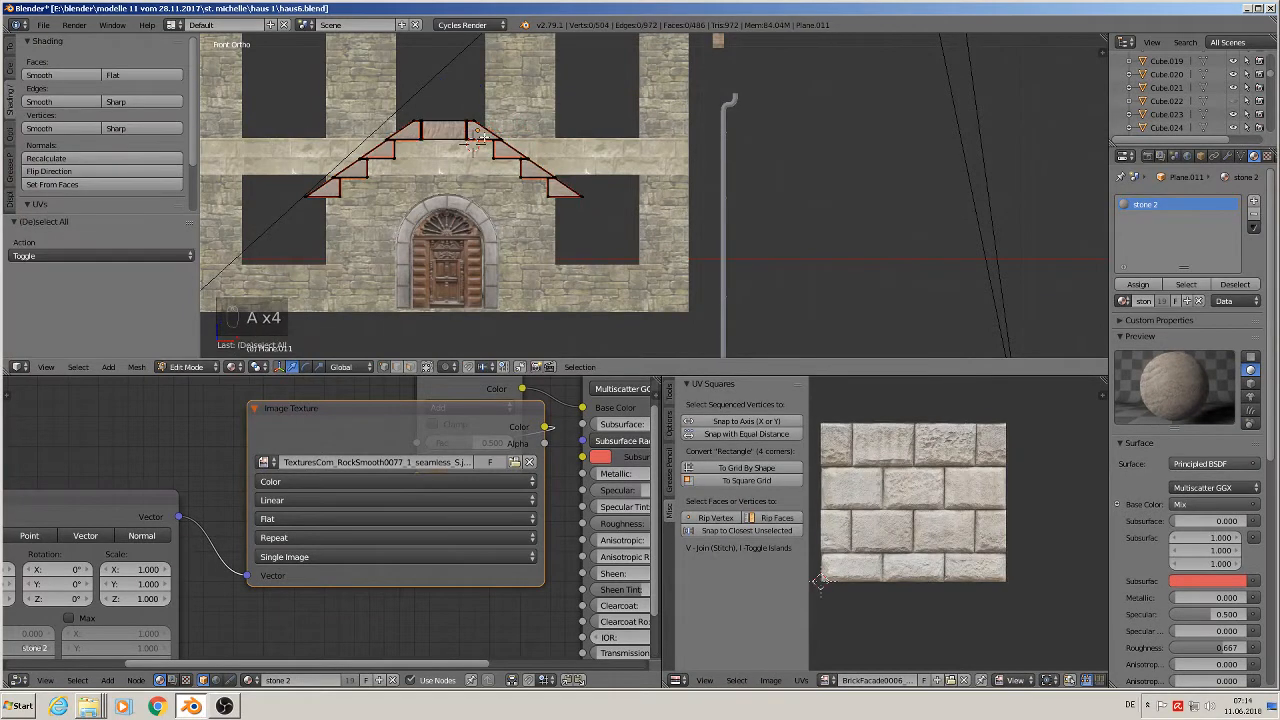
pyautogui.press('l')
pyautogui.press('l')
pyautogui.press('l')
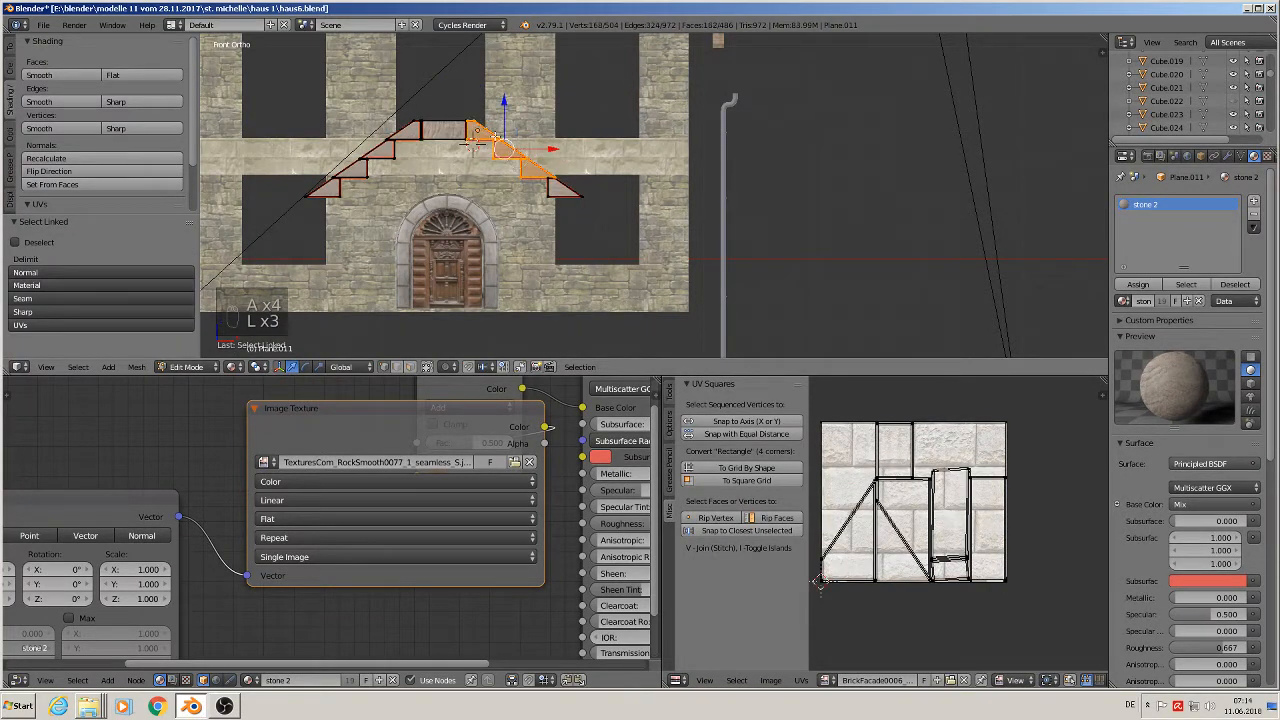
pyautogui.press('l')
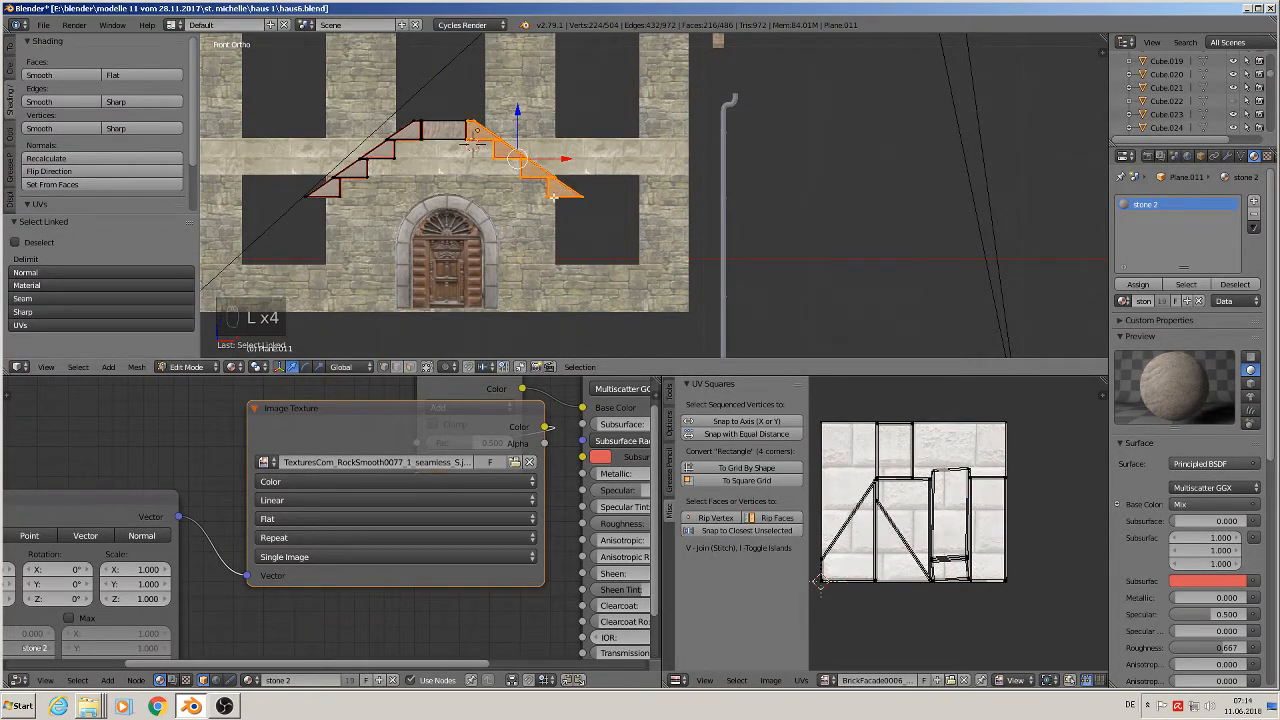
pyautogui.press('l')
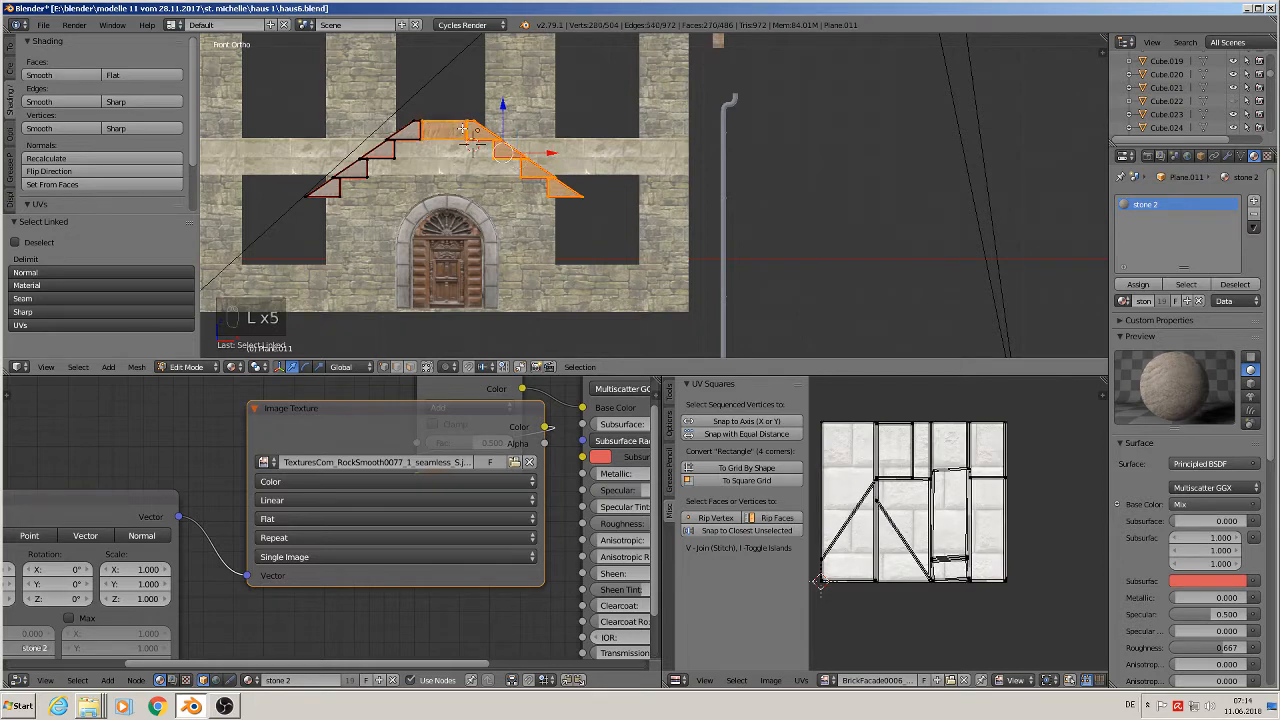
pyautogui.hotkey('shift', 'd')
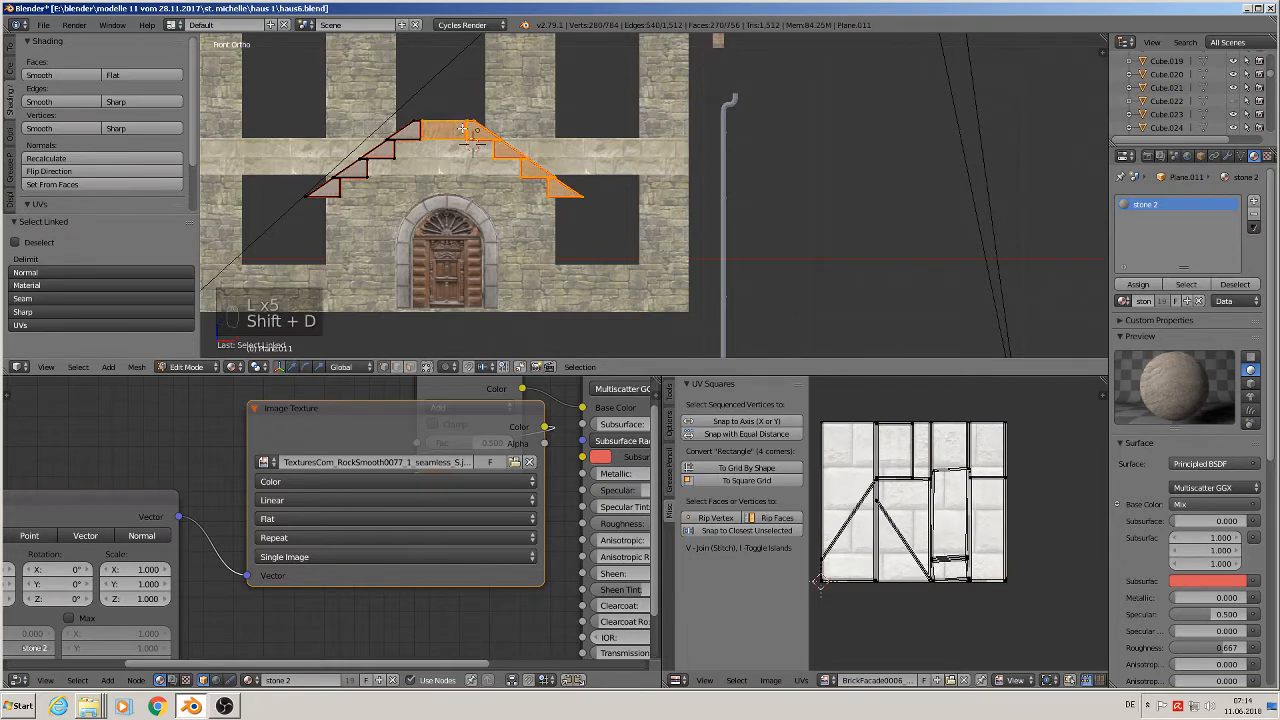
pyautogui.rightClick(467, 130)
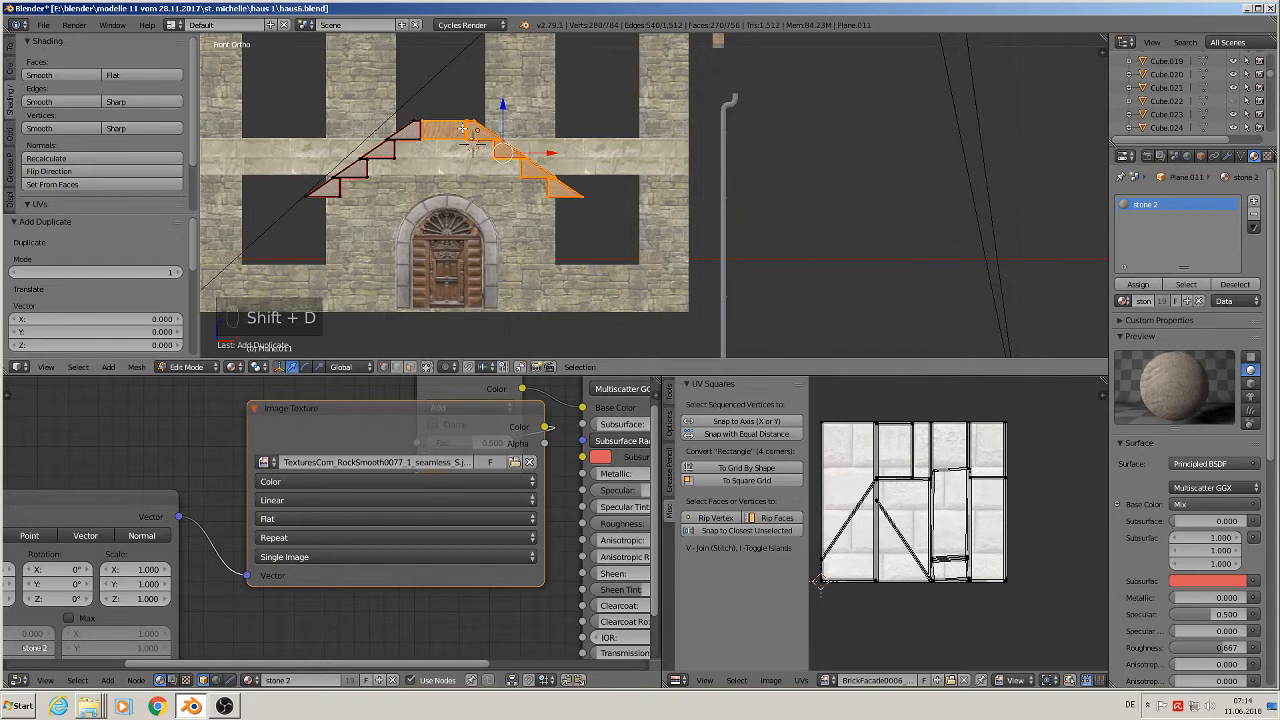
pyautogui.press('p')
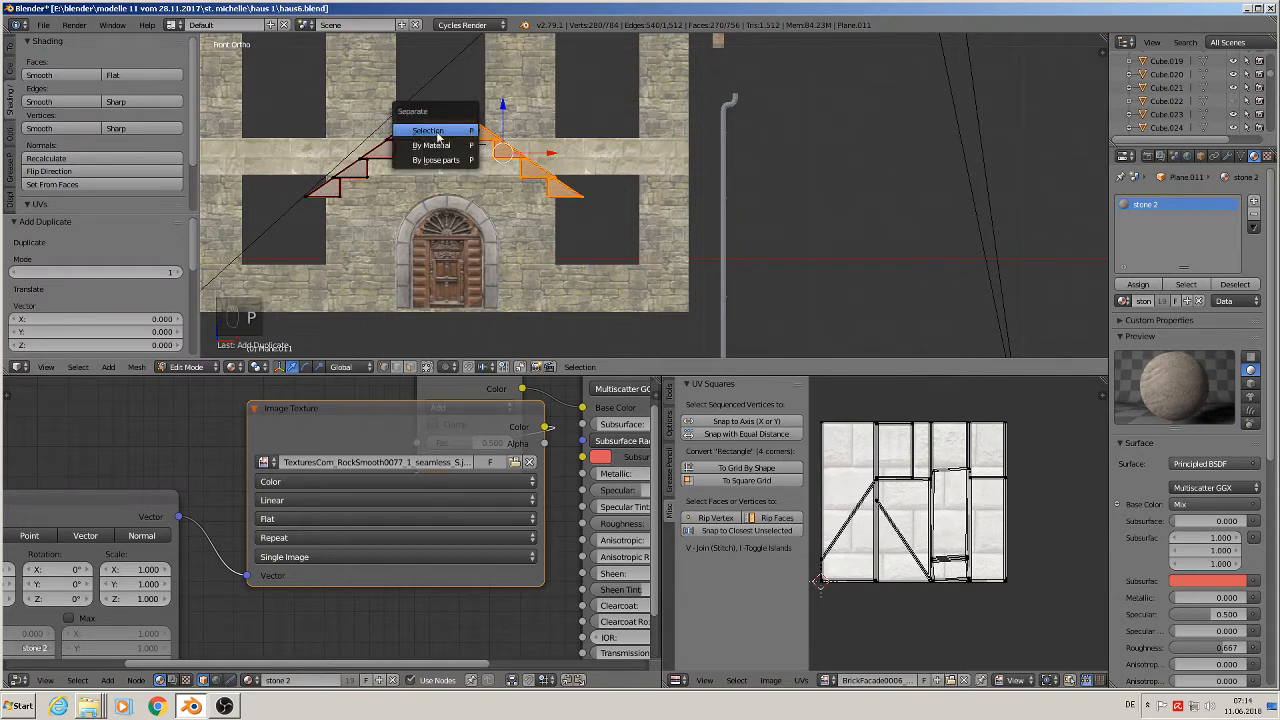
pyautogui.click(436, 131)
pyautogui.press('Tab')
# - Move the separated flight of steps 0.090 along X and rotate it 90° about Z
pyautogui.rightClick(505, 149)
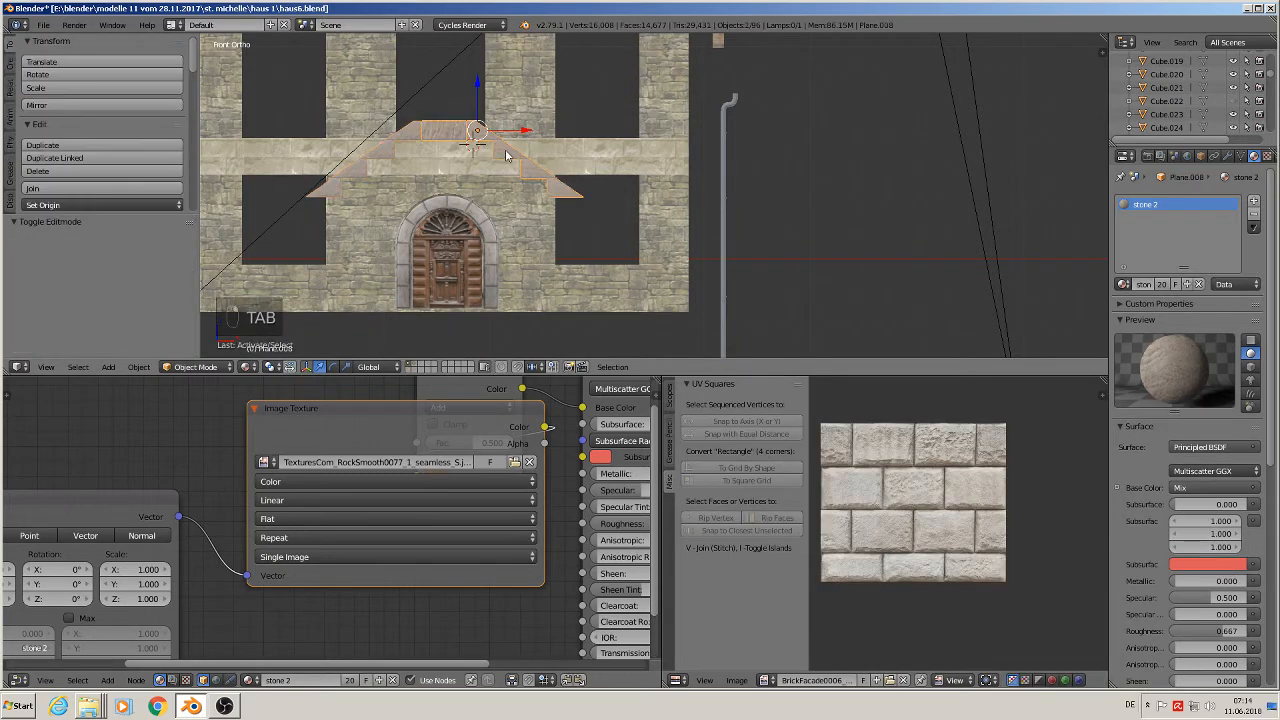
pyautogui.moveTo(522, 132); pyautogui.dragTo(630, 160)
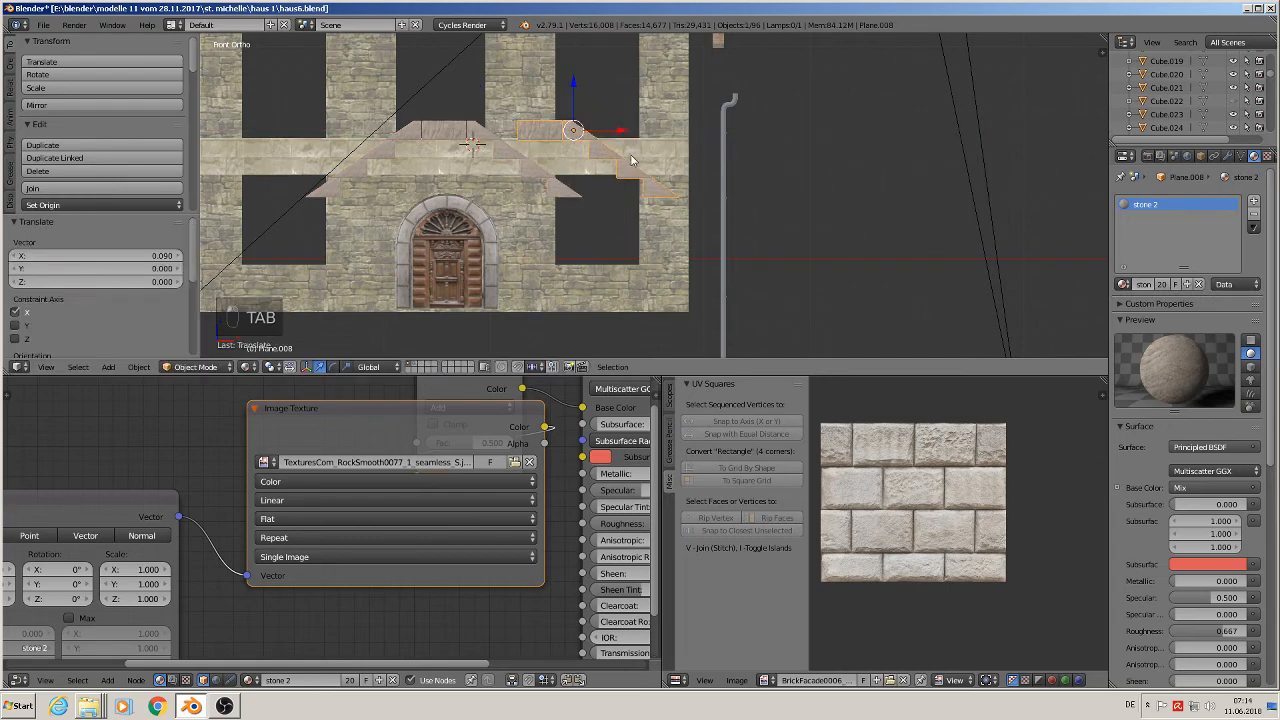
pyautogui.press('r')
pyautogui.press('z')
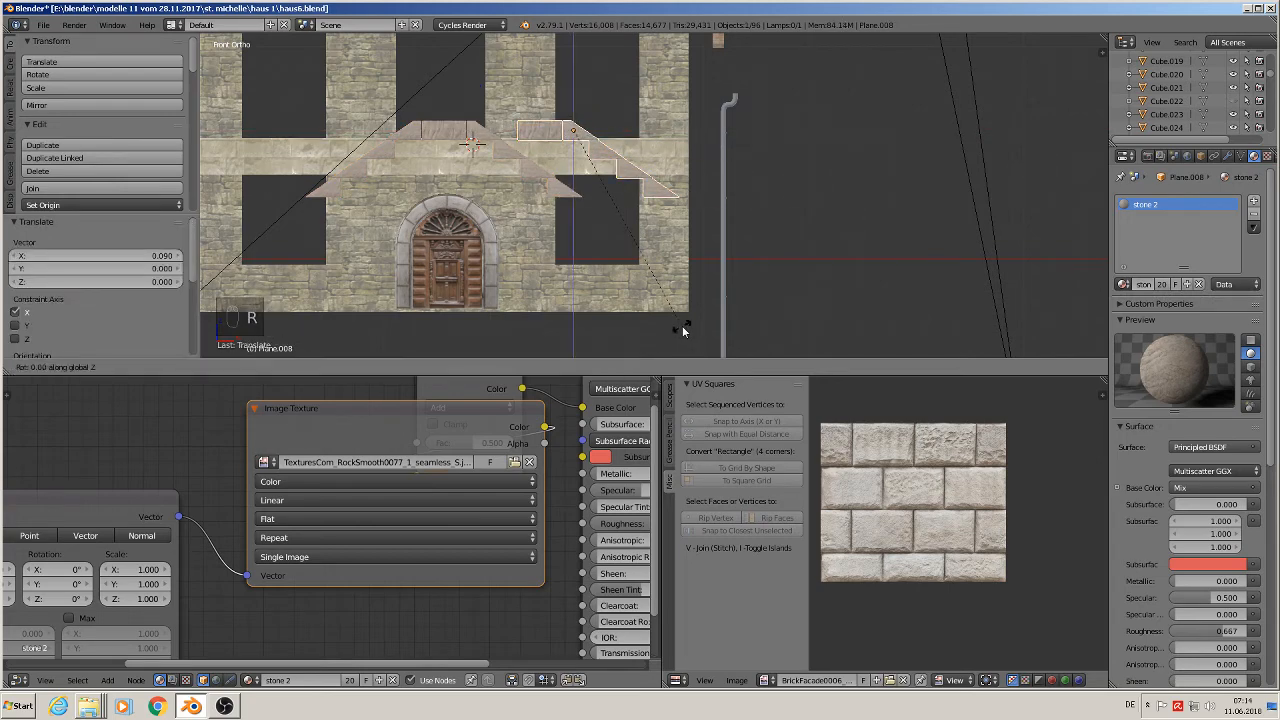
pyautogui.press('9')
pyautogui.press('0')
pyautogui.press('Return')
pyautogui.moveTo(673, 331); pyautogui.dragTo(540, 282, button='middle')
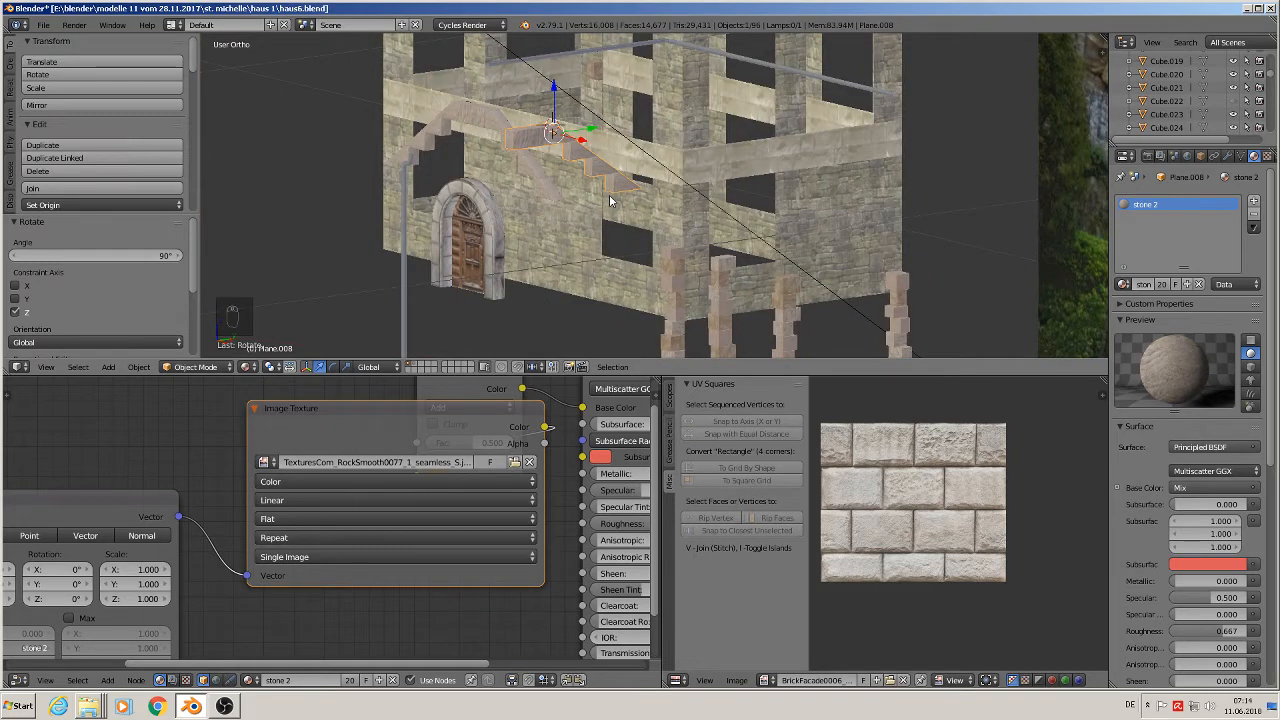
# - Rotate the separated flight another 180° about Z so its steps descend away from the house
pyautogui.press('r')
pyautogui.press('z')
pyautogui.press('1')
pyautogui.press('8')
pyautogui.press('0')
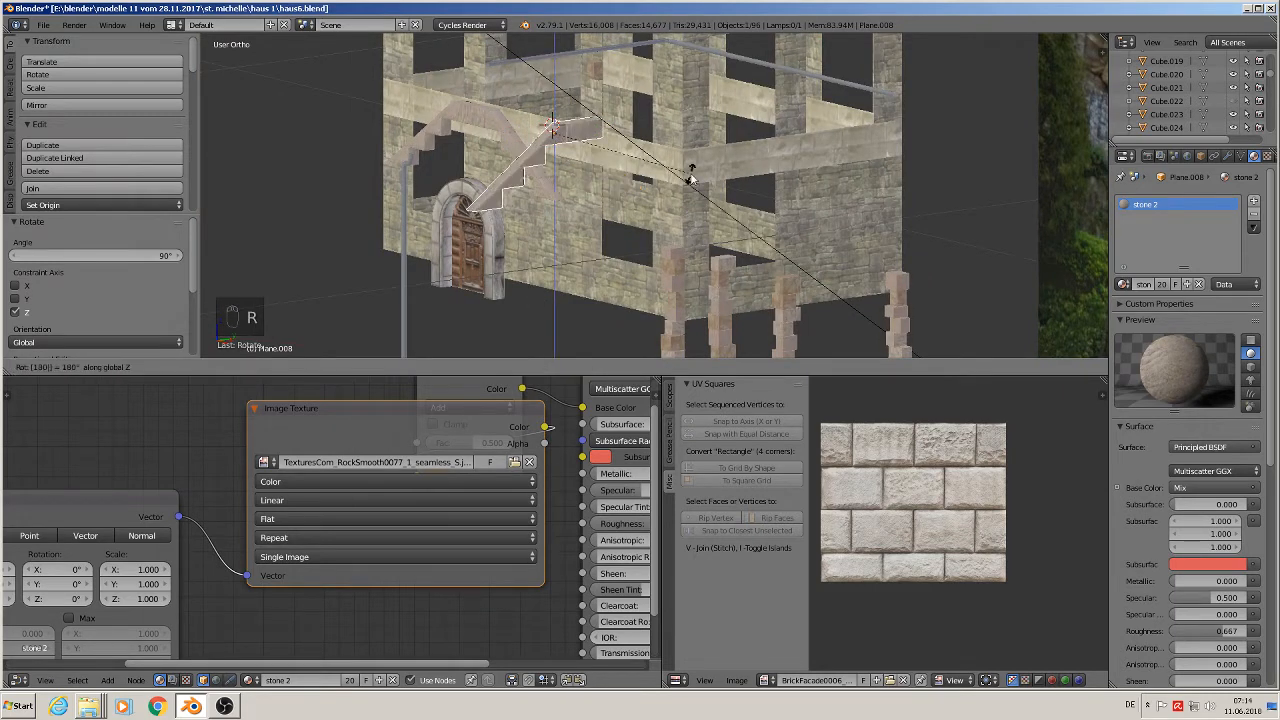
pyautogui.press('Return')
# - Lower the turned flight -0.081 along Z, shift it -0.001 along X and raise it 0.009 under the arch's right end
pyautogui.press('g')
pyautogui.press('z')
pyautogui.click(585, 165)
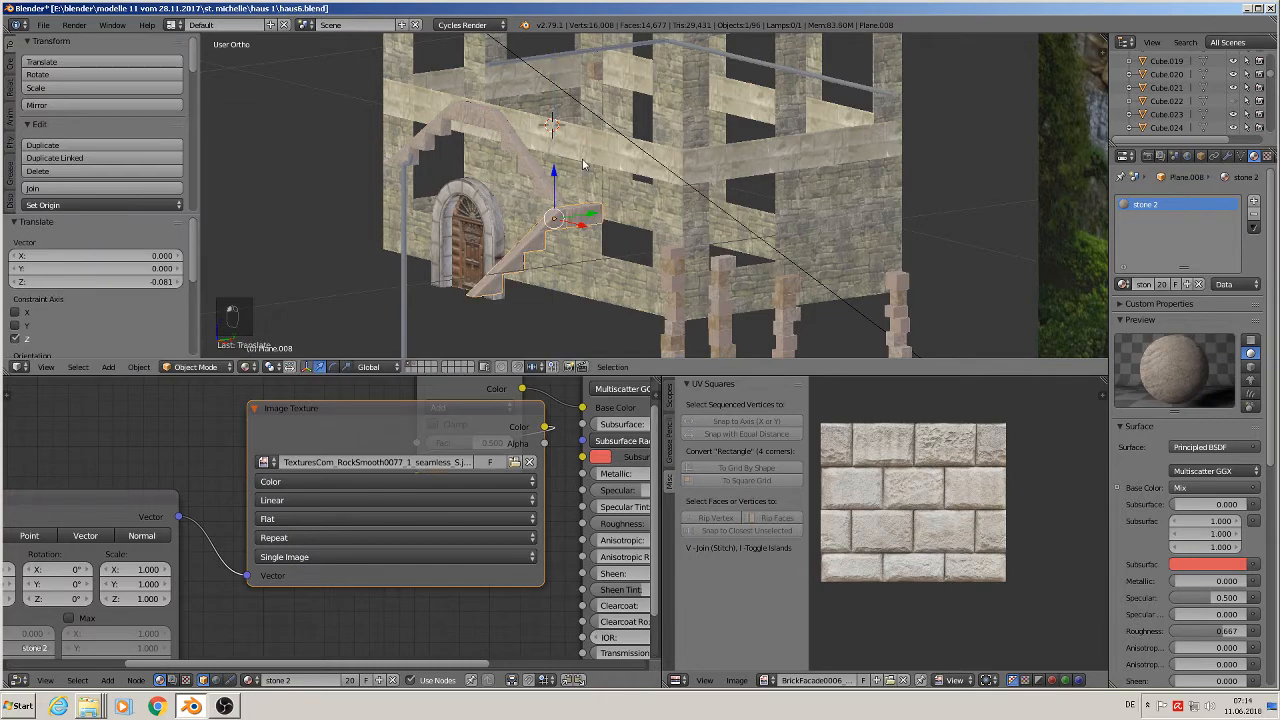
pyautogui.press('KP_1')
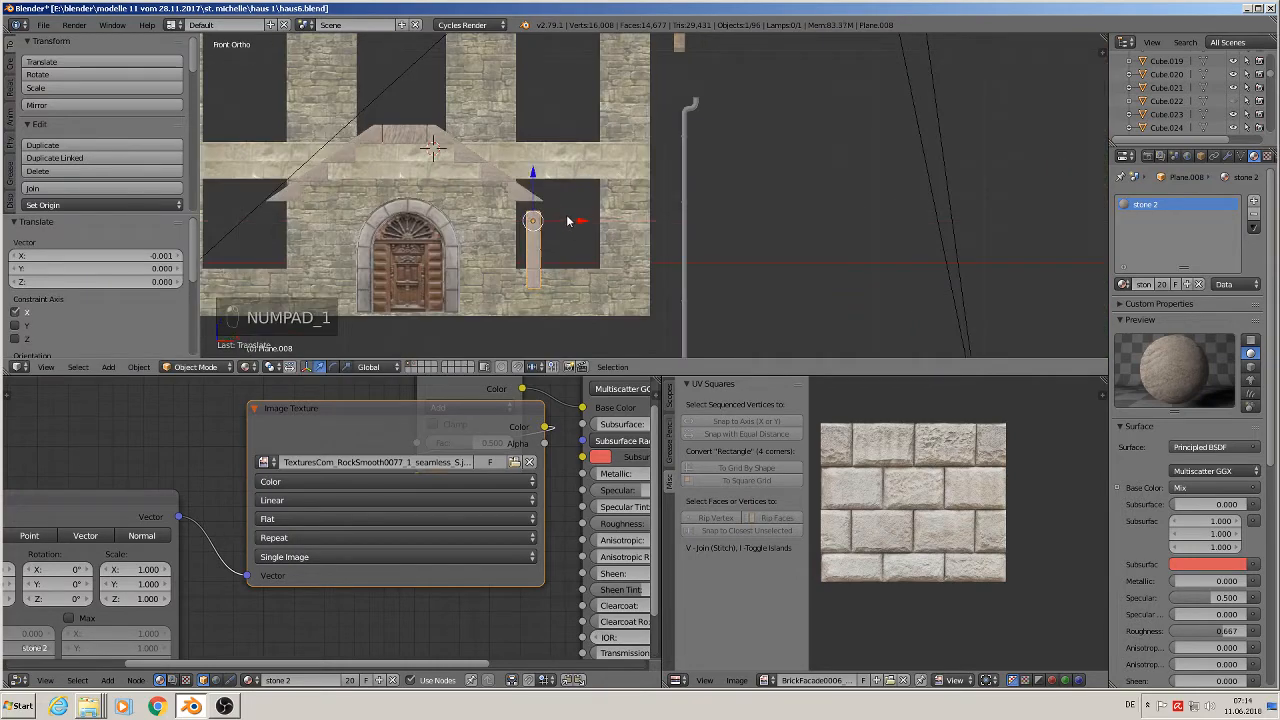
pyautogui.moveTo(533, 193); pyautogui.dragTo(540, 182)
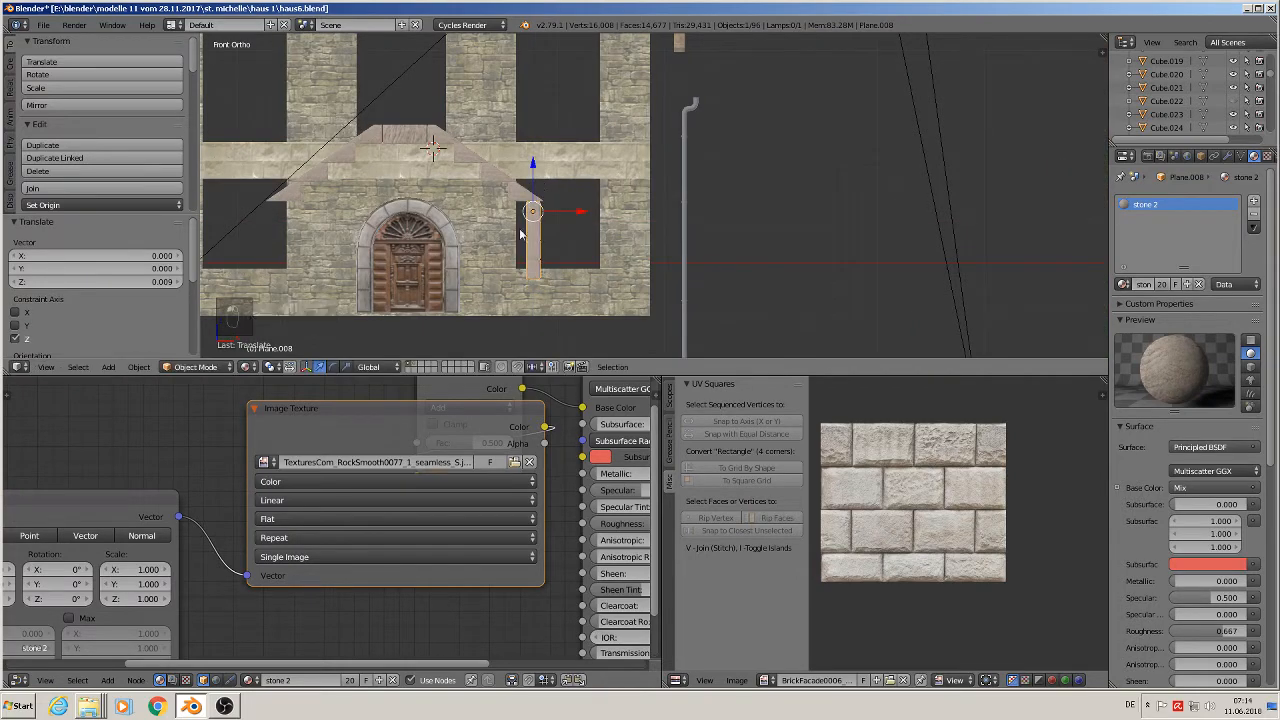
# - Move the turned flight -0.051 along Y and lower it -0.035 along Z beside the door
pyautogui.moveTo(540, 182); pyautogui.dragTo(653, 187, button='middle')
pyautogui.click(552, 214)
pyautogui.press('KP_1')
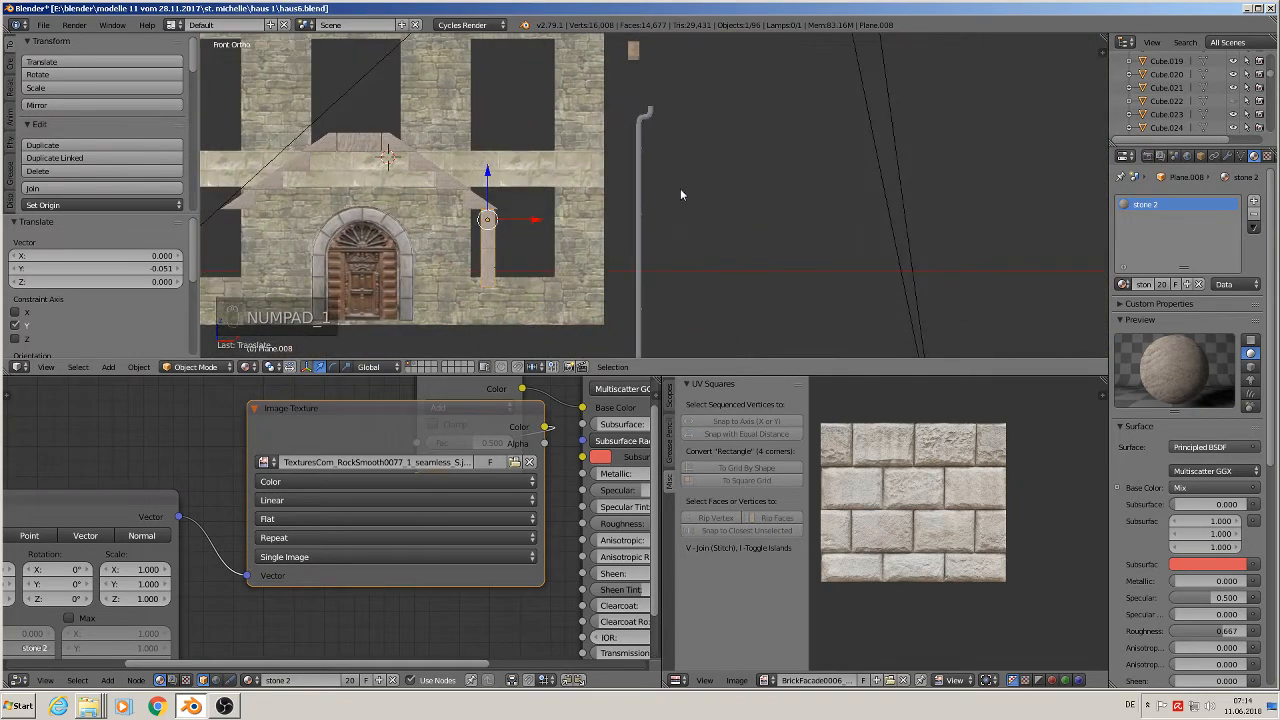
pyautogui.moveTo(637, 252)
pyautogui.mouseDown(button='middle')
pyautogui.moveTo(709, 258)
pyautogui.moveTo(640, 251)
pyautogui.mouseUp(button='middle')
pyautogui.press('KP_1')
pyautogui.moveTo(493, 183); pyautogui.dragTo(490, 223)
pyautogui.moveTo(490, 223); pyautogui.dragTo(388, 238, button='middle')
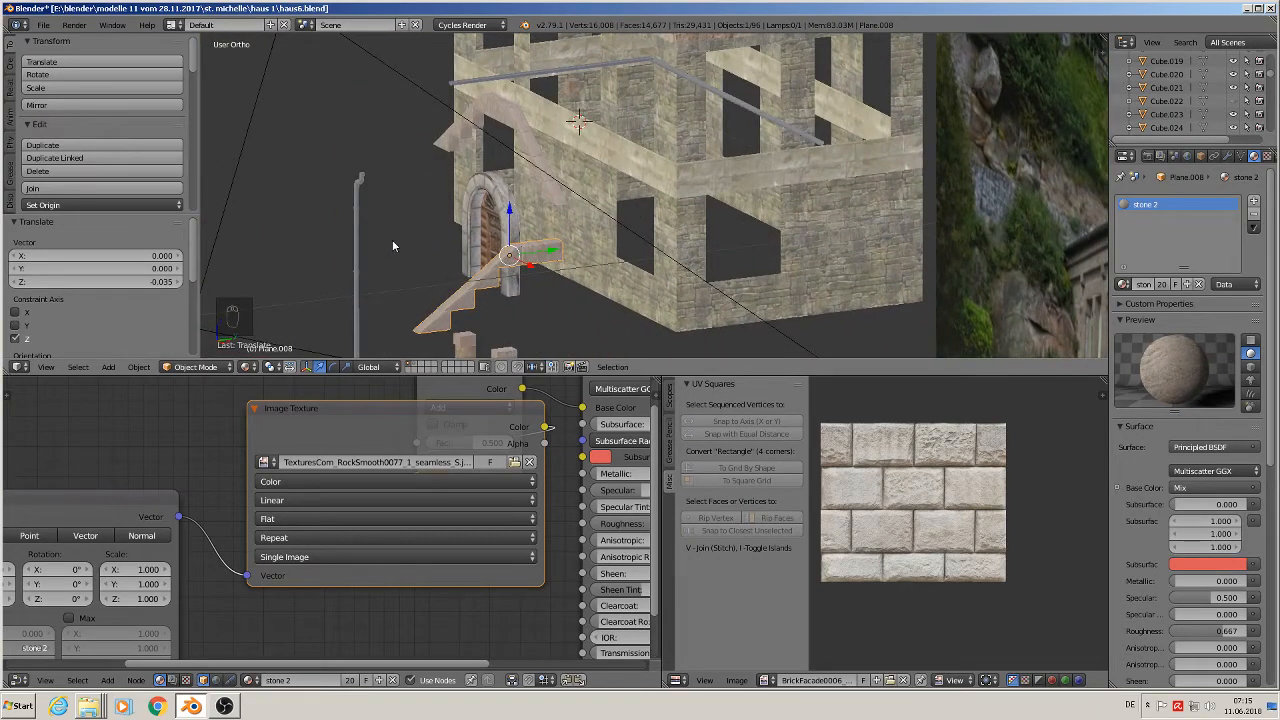
# - Compare the stairs with the reference photo of the house and raise the turned flight 0.020 along Z
pyautogui.moveTo(612, 287); pyautogui.dragTo(558, 269, button='middle')
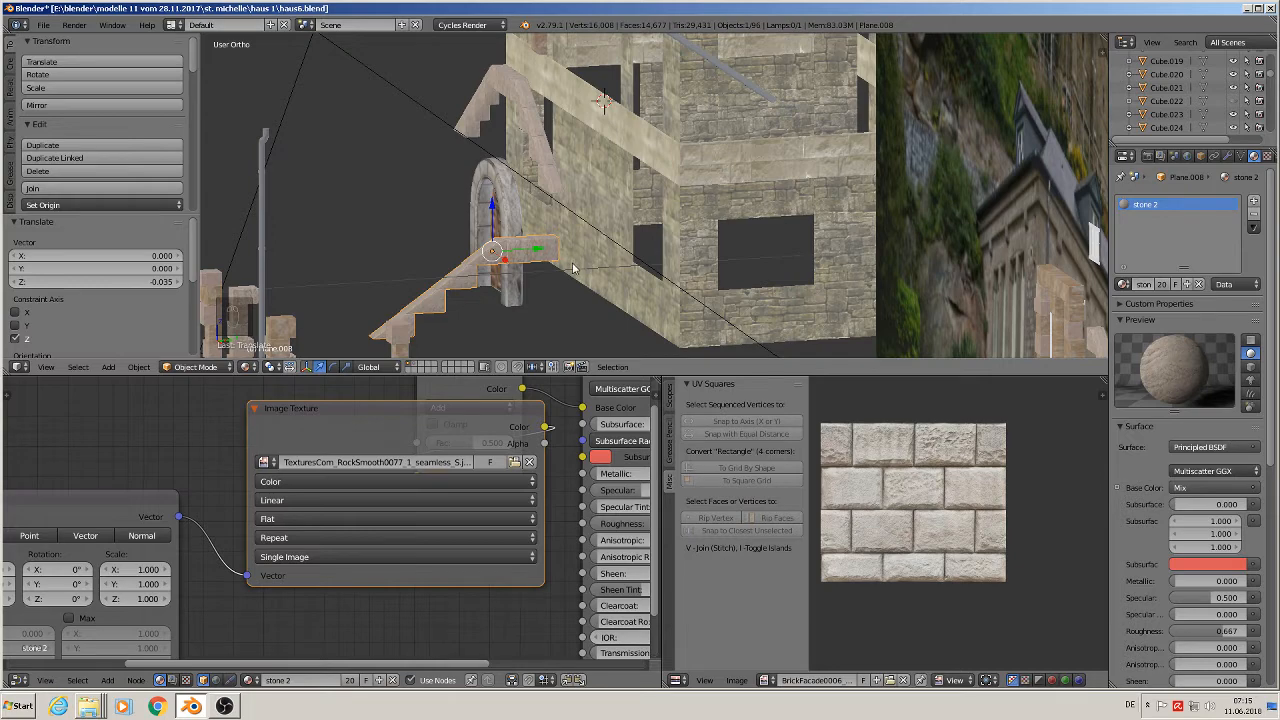
pyautogui.moveTo(573, 268); pyautogui.dragTo(660, 268, button='middle')
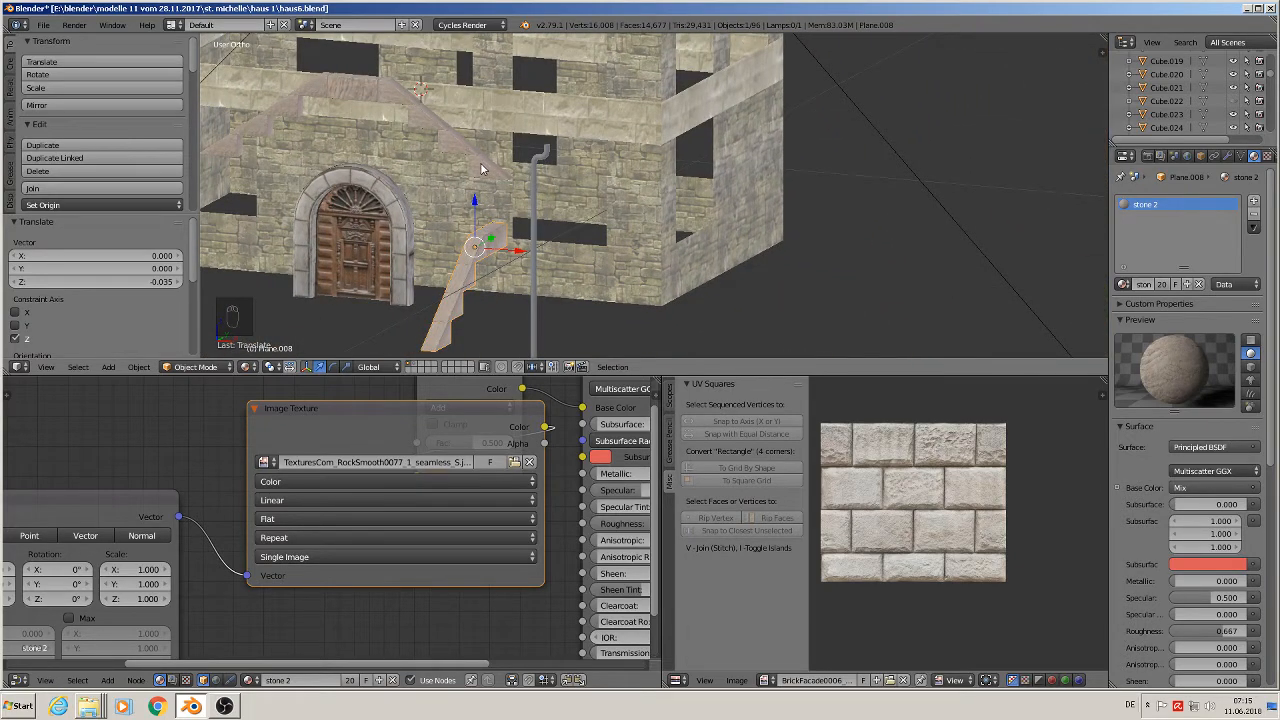
pyautogui.scroll(-3, 532, 219)
pyautogui.keyDown('shift'); pyautogui.moveTo(800, 250); pyautogui.dragTo(290, 229, button='middle'); pyautogui.keyUp('shift')
pyautogui.keyDown('shift'); pyautogui.moveTo(795, 225); pyautogui.dragTo(278, 222, button='middle'); pyautogui.keyUp('shift')
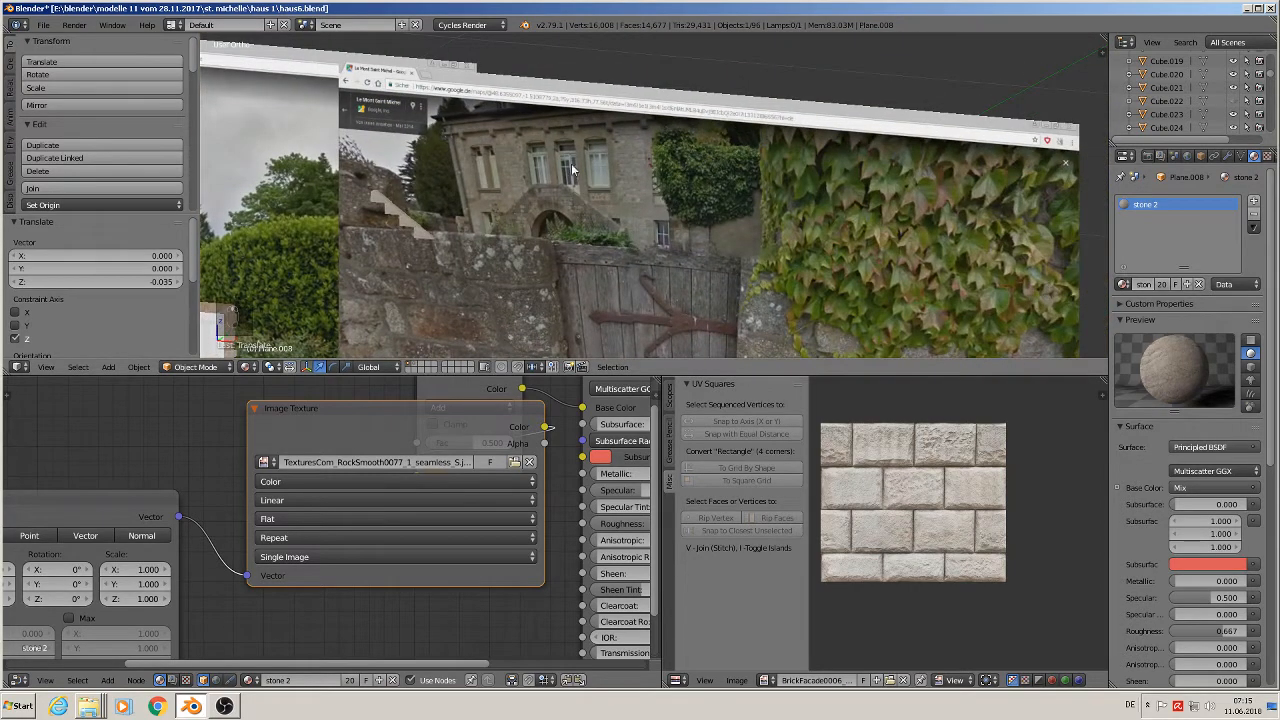
pyautogui.scroll(2, 663, 238)
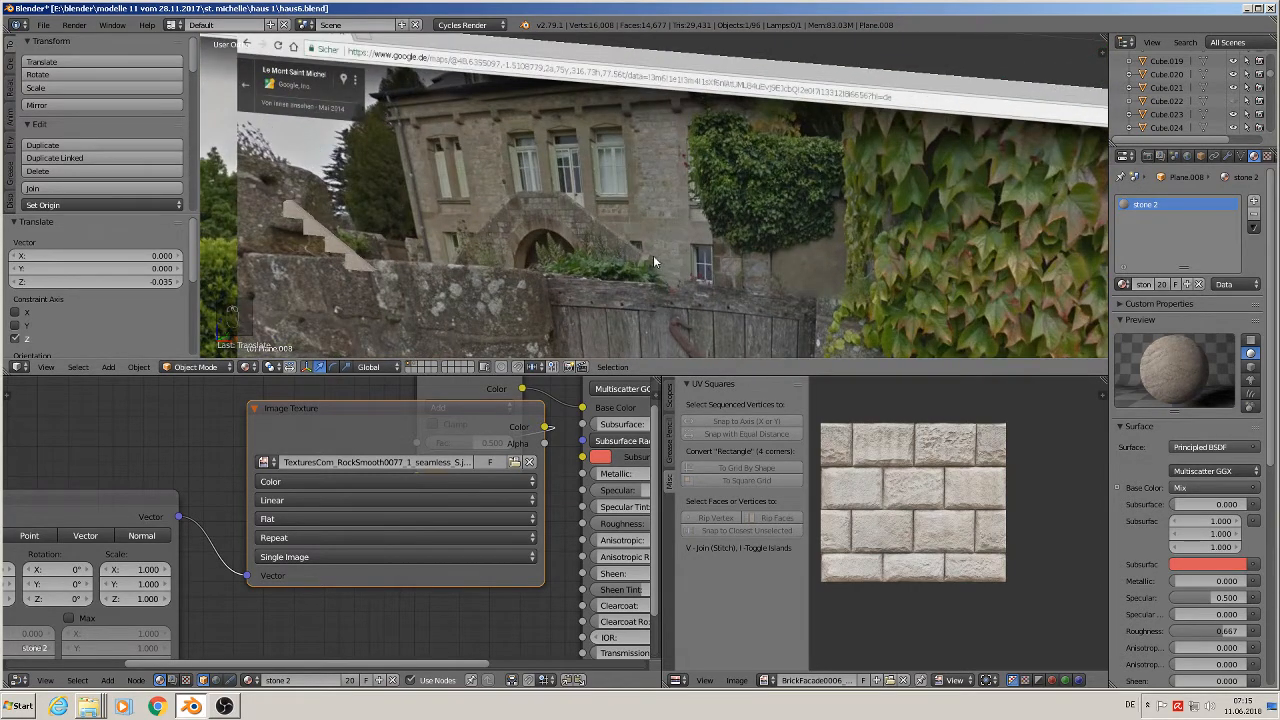
pyautogui.scroll(-3, 634, 298)
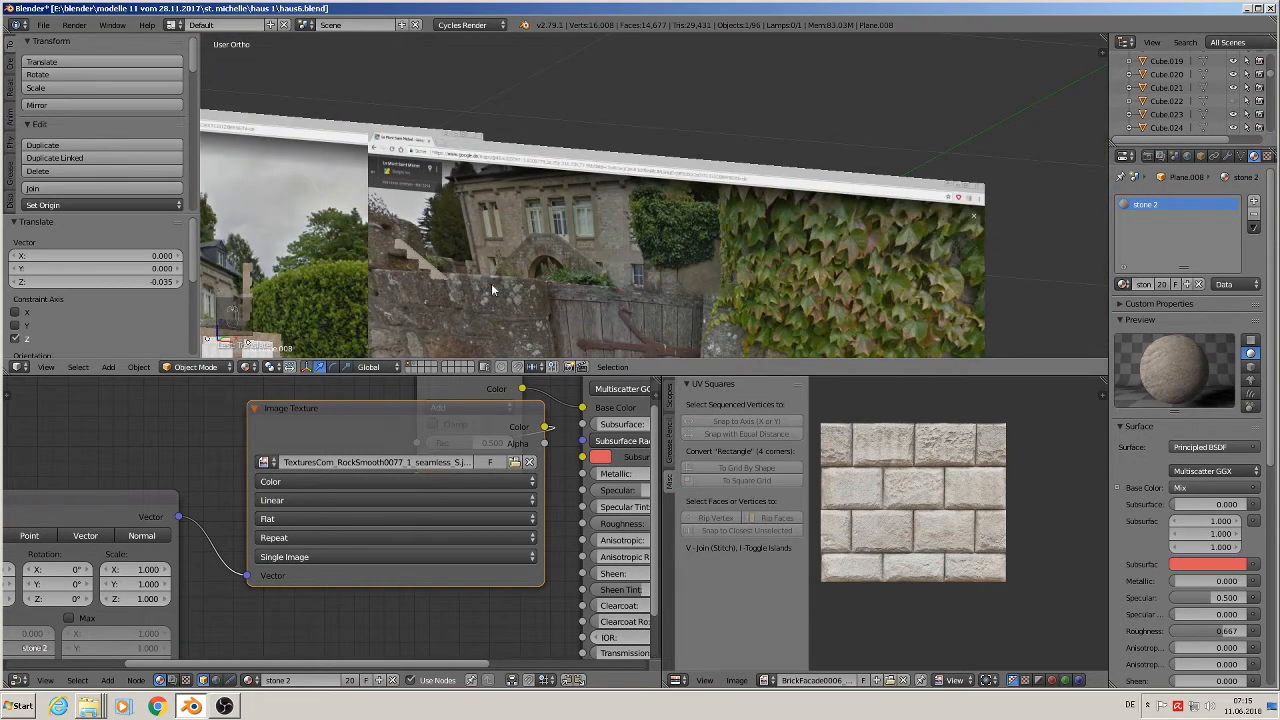
pyautogui.keyDown('shift'); pyautogui.moveTo(491, 283); pyautogui.dragTo(703, 213, button='middle'); pyautogui.keyUp('shift')
pyautogui.scroll(6, 604, 198)
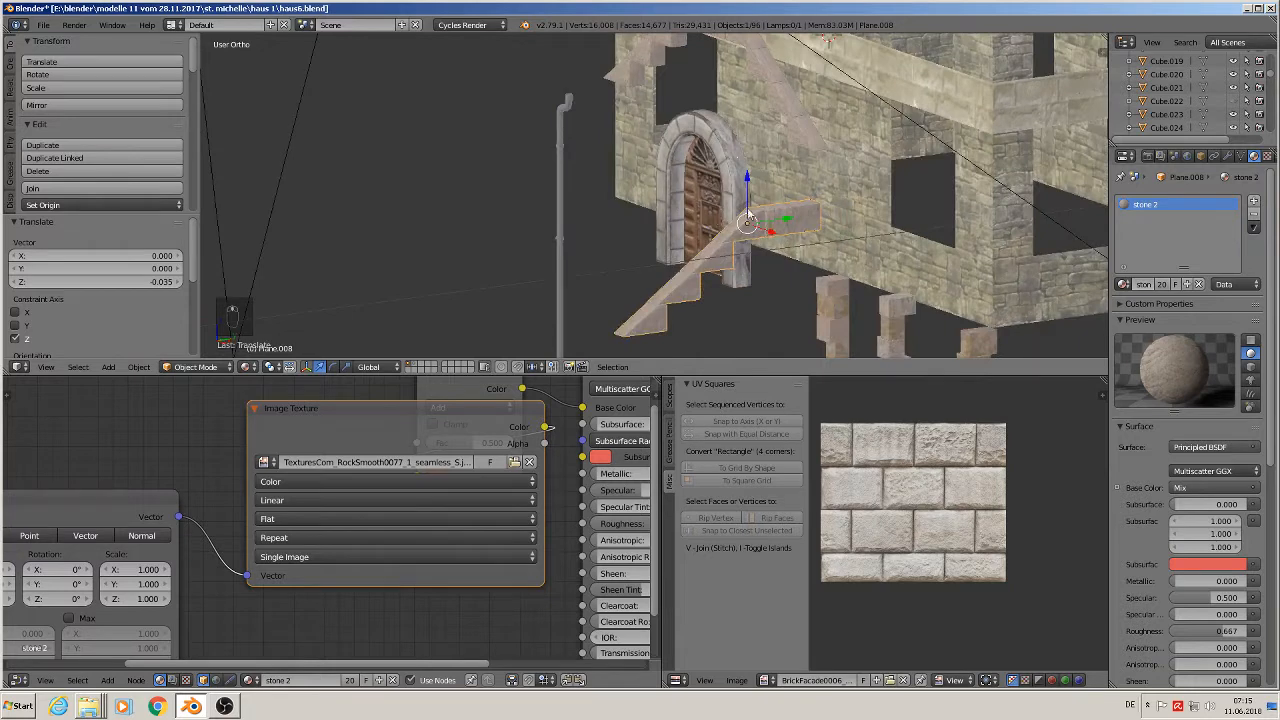
pyautogui.moveTo(752, 193); pyautogui.dragTo(753, 167)
pyautogui.moveTo(600, 160); pyautogui.dragTo(722, 138, button='middle')
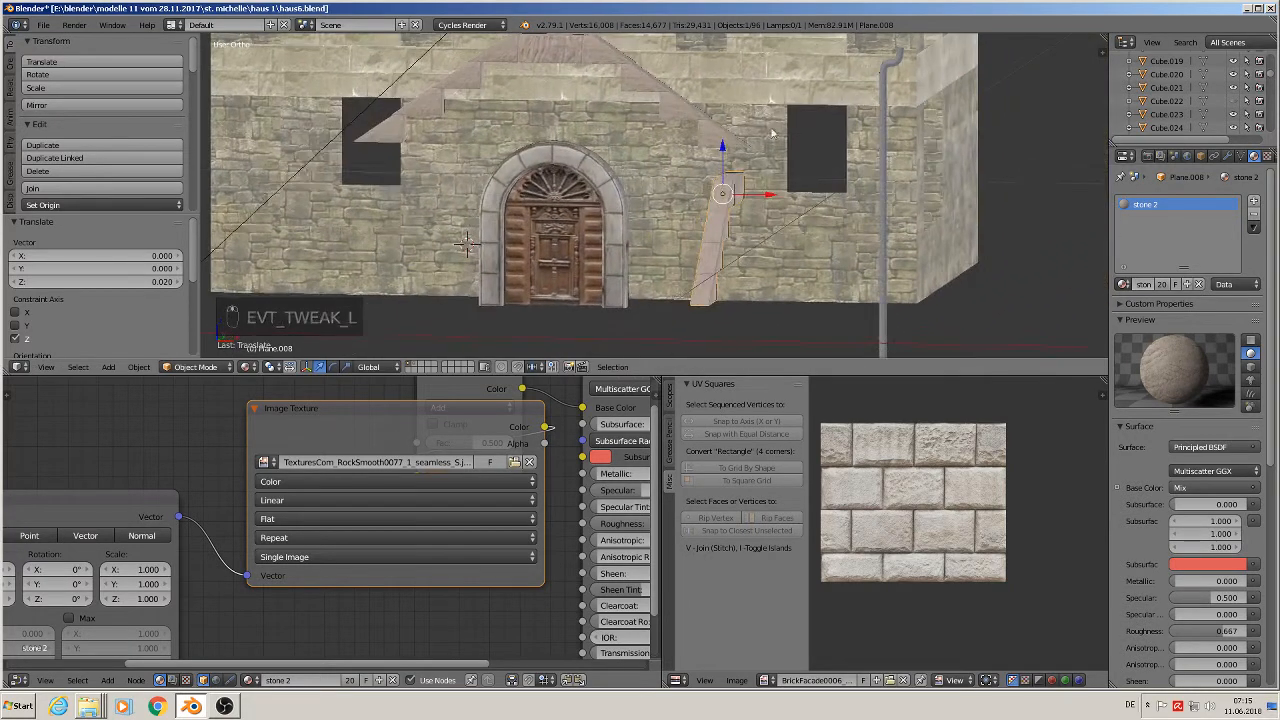
# - Duplicate the arch's lowest right-hand step and place the copy 0.025 along X, 0.002 along Y and -0.019 along Z
pyautogui.click(721, 142)
pyautogui.press('Tab')
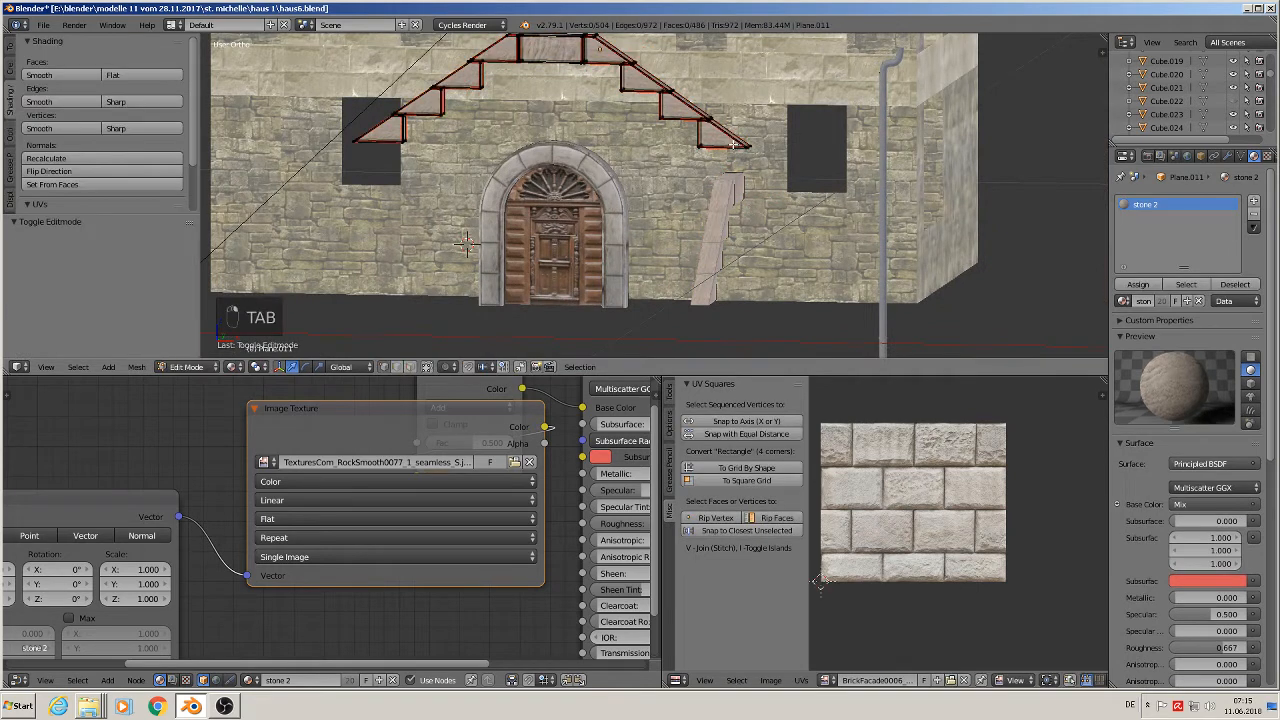
pyautogui.press('l')
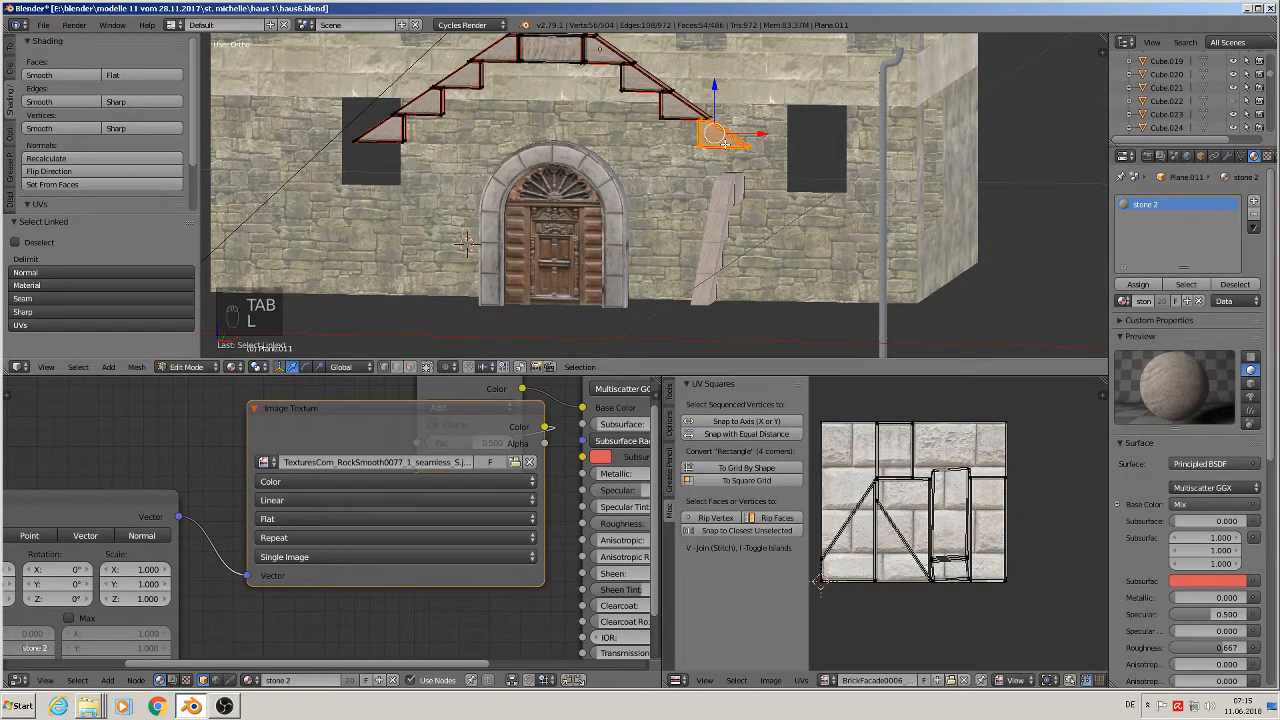
pyautogui.hotkey('shift', 'd')
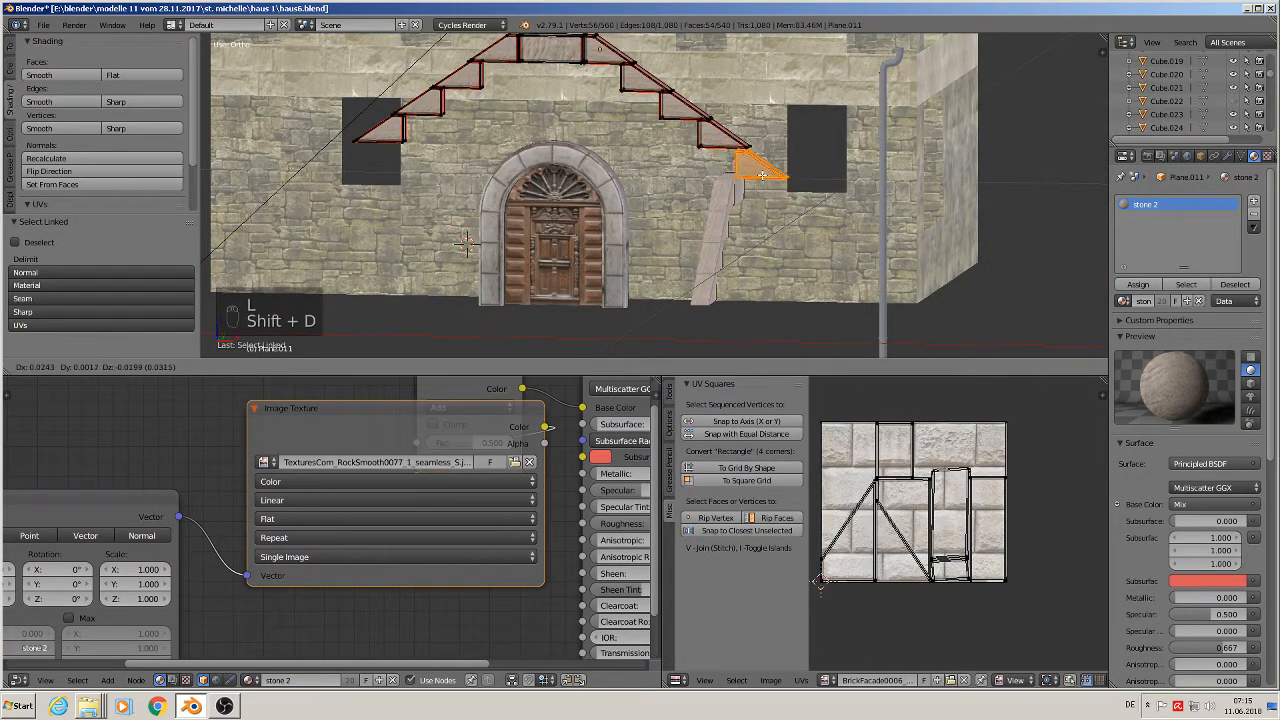
pyautogui.click(763, 172)
pyautogui.scroll(-2, 760, 185)
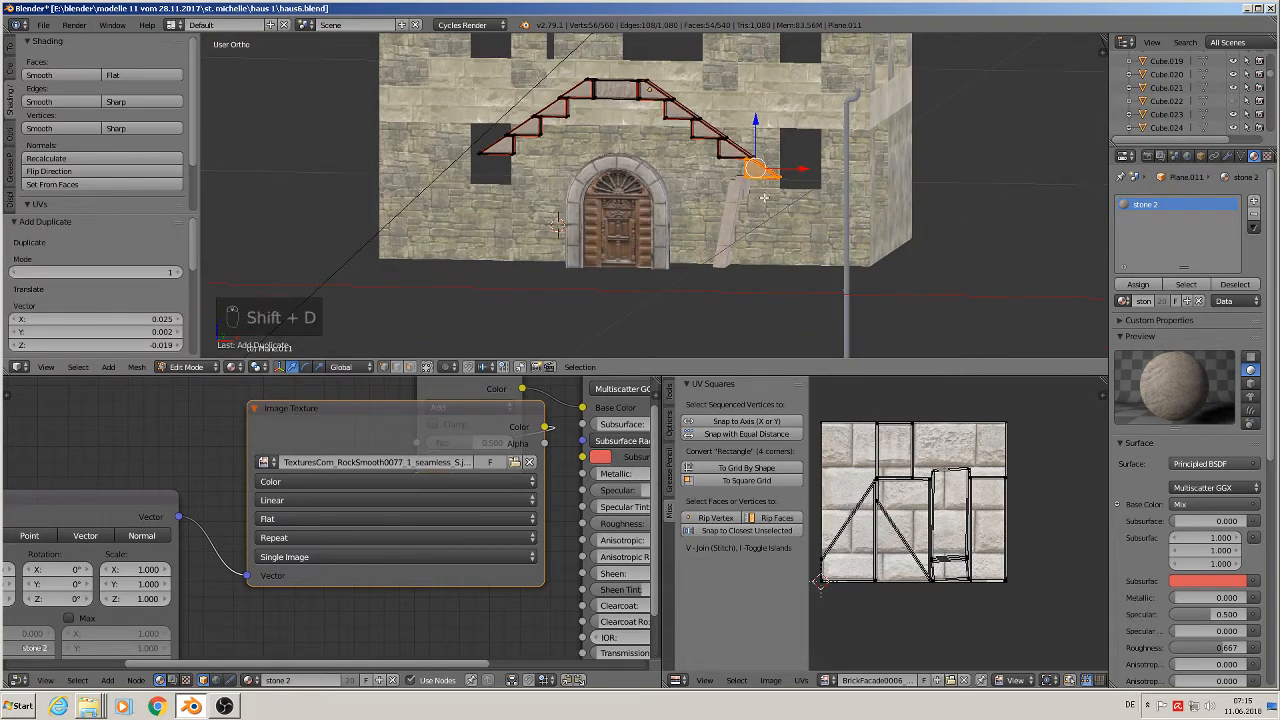
pyautogui.press('Tab')
# - Shift the turned flight of steps to line up with the arch's extended right end
pyautogui.rightClick(737, 213)
pyautogui.moveTo(778, 196); pyautogui.dragTo(796, 213)
pyautogui.moveTo(795, 208); pyautogui.dragTo(680, 220, button='middle')
pyautogui.scroll(2, 713, 230)
pyautogui.moveTo(861, 160); pyautogui.dragTo(862, 168)
pyautogui.moveTo(821, 120); pyautogui.dragTo(826, 129)
pyautogui.moveTo(825, 127); pyautogui.dragTo(826, 129)
pyautogui.moveTo(826, 136); pyautogui.dragTo(944, 176, button='middle')
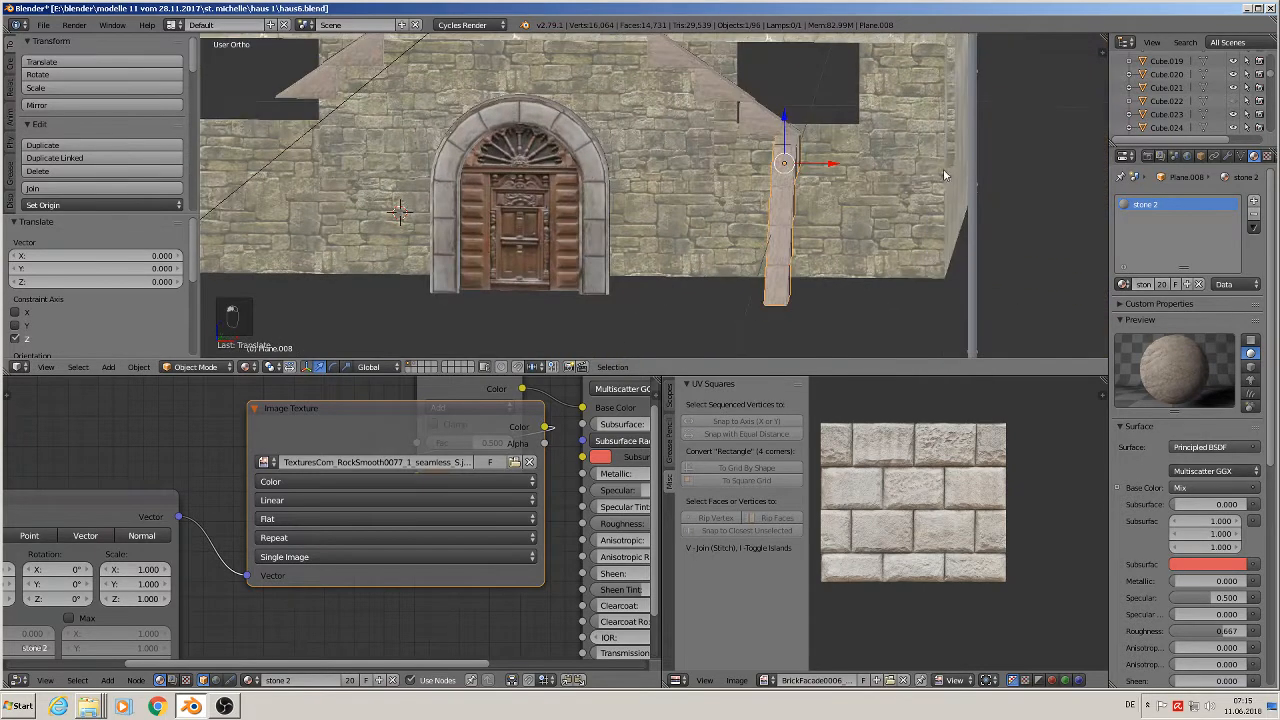
# - Duplicate the turned flight's lowest step and place the copy beneath it, including -0.024 along Y, to continue the descent
pyautogui.press('KP_1')
pyautogui.scroll(2, 857, 200)
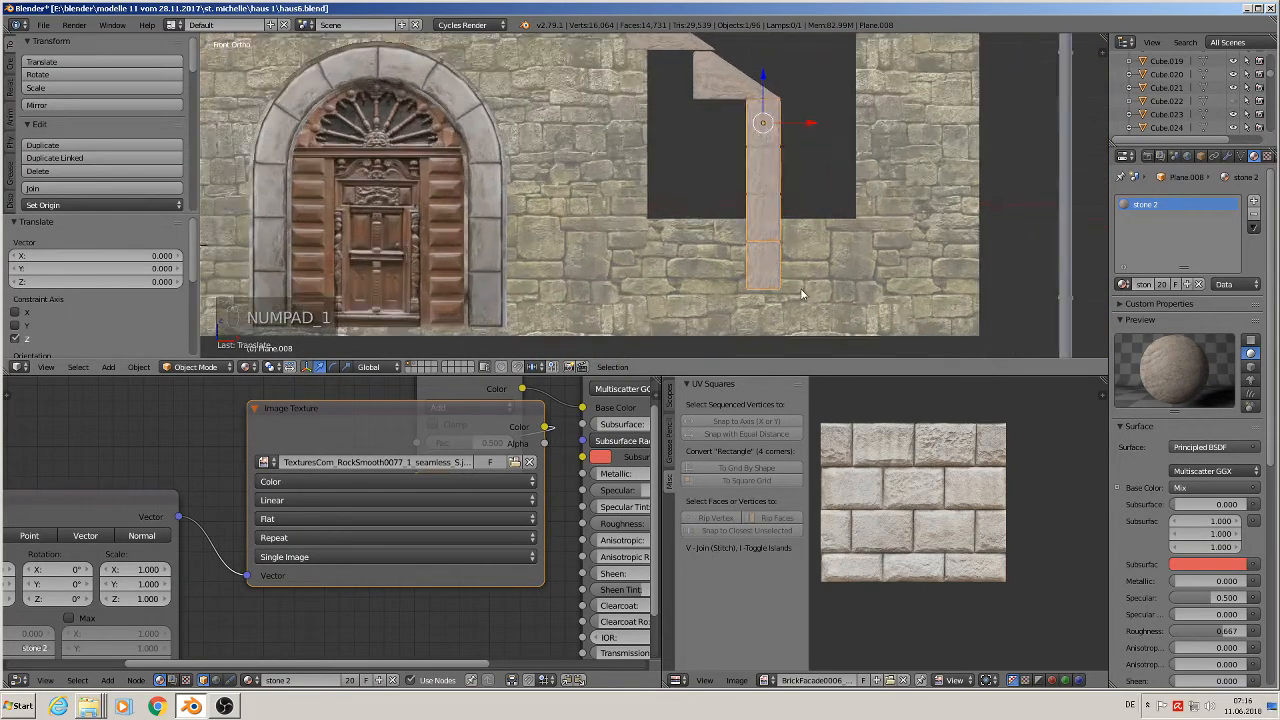
pyautogui.moveTo(803, 295); pyautogui.dragTo(716, 302, button='middle')
pyautogui.press('Tab')
pyautogui.press('a')
pyautogui.press('a')
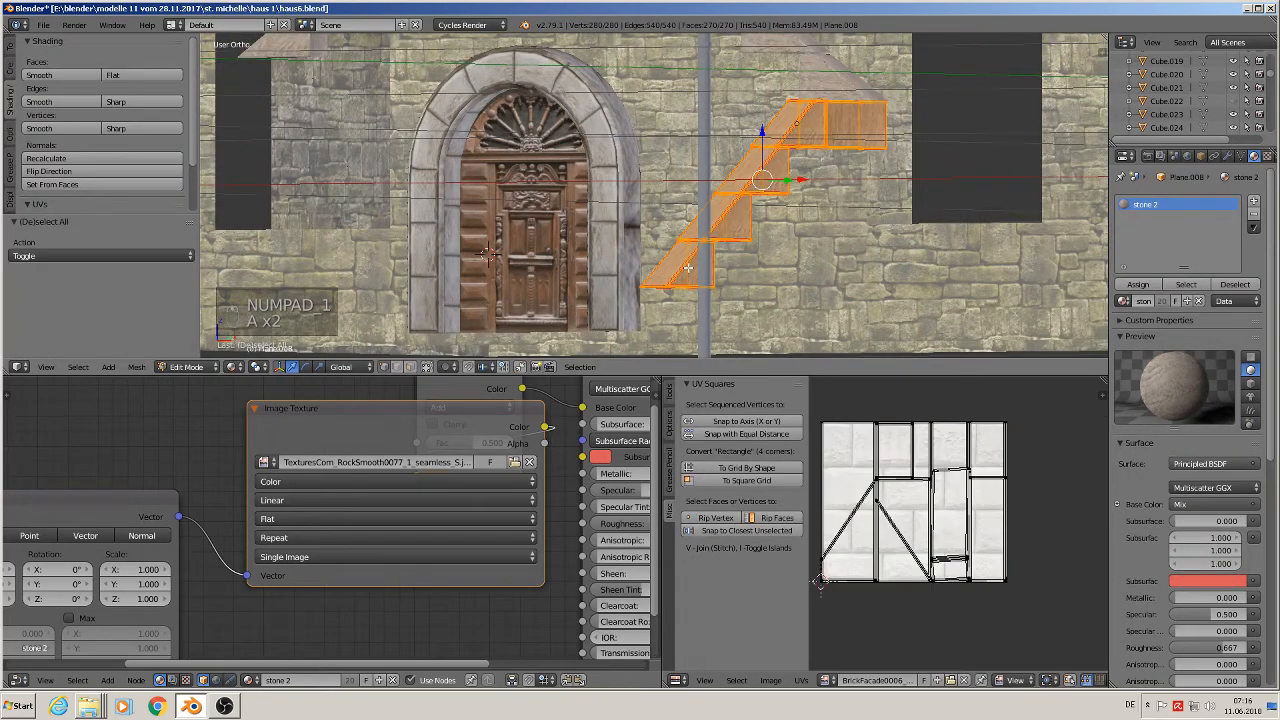
pyautogui.press('a')
pyautogui.press('l')
pyautogui.moveTo(678, 271); pyautogui.dragTo(687, 281, button='middle')
pyautogui.hotkey('shift', 'd')
pyautogui.click(687, 281)
pyautogui.moveTo(687, 222); pyautogui.dragTo(682, 268)
pyautogui.moveTo(729, 313); pyautogui.dragTo(671, 314)
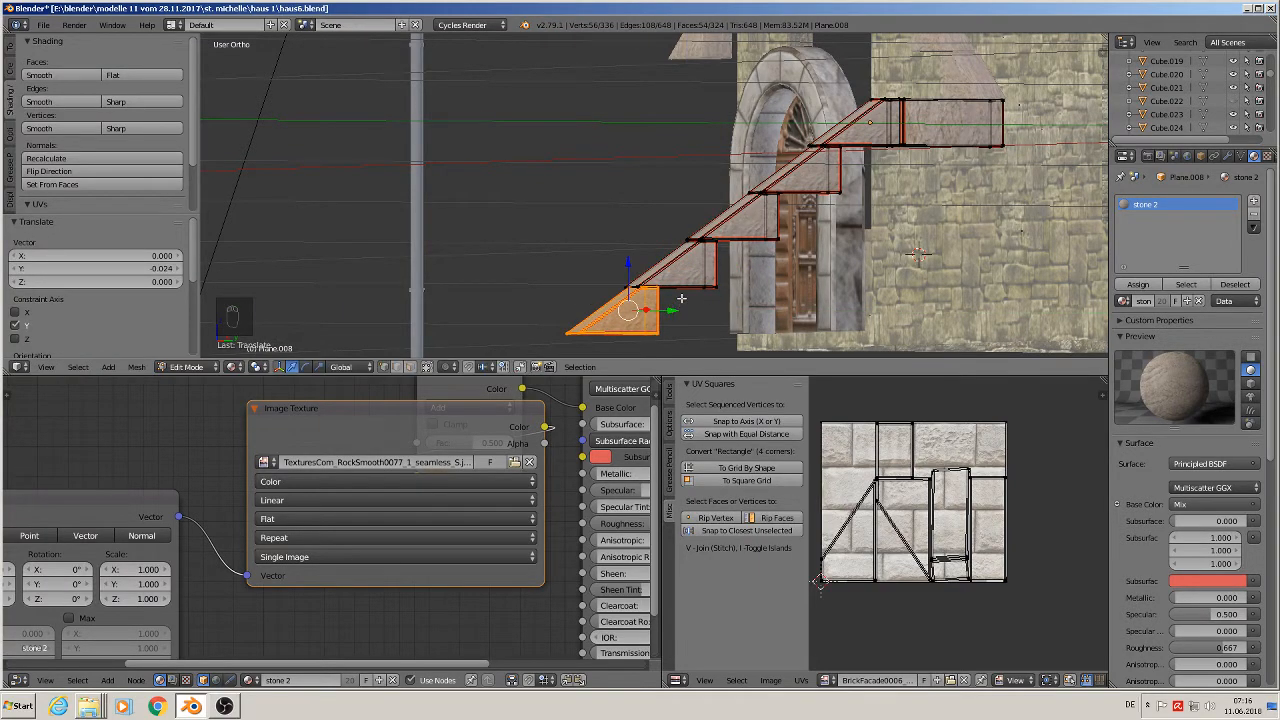
# - Duplicate the turned flight of steps -0.273 along X and shift the copy farther outward beyond the arch's opposite end
pyautogui.press('Tab')
pyautogui.moveTo(671, 314); pyautogui.dragTo(843, 118, button='middle')
pyautogui.moveTo(764, 289); pyautogui.dragTo(816, 253, button='middle')
pyautogui.scroll(-3, 816, 274)
pyautogui.scroll(1, 822, 262)
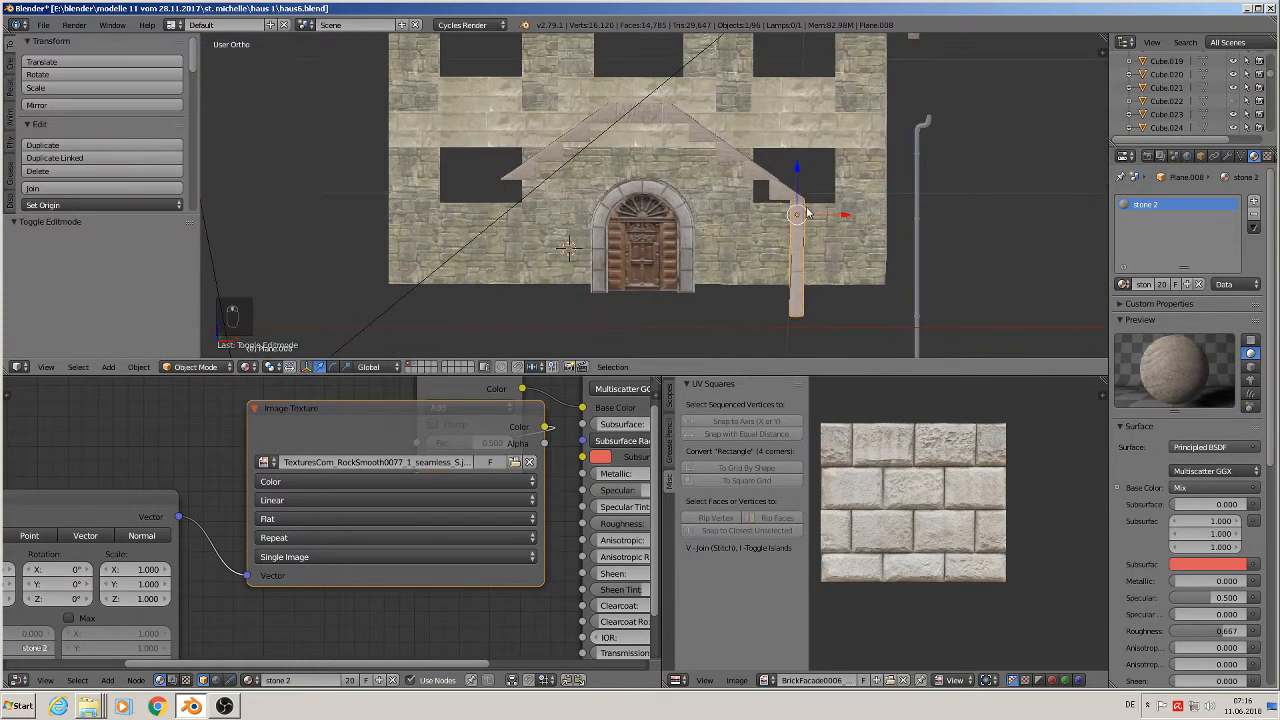
pyautogui.hotkey('shift', 'd')
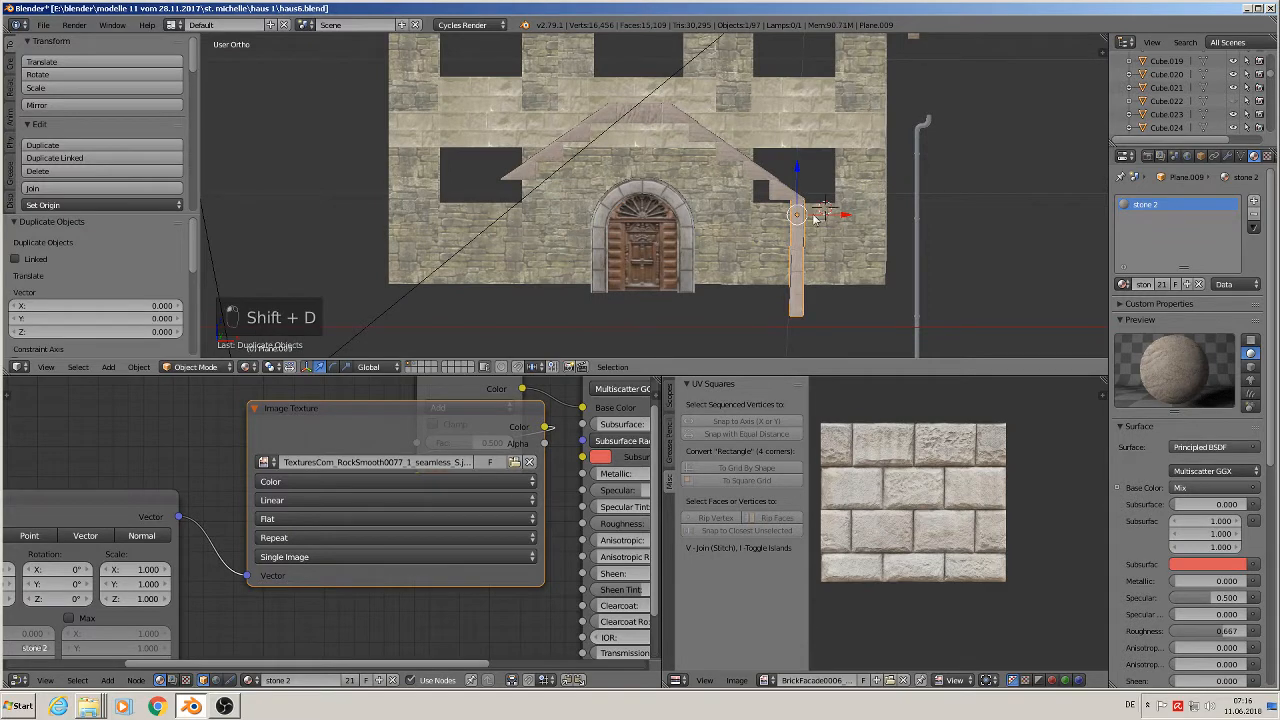
pyautogui.press('x')
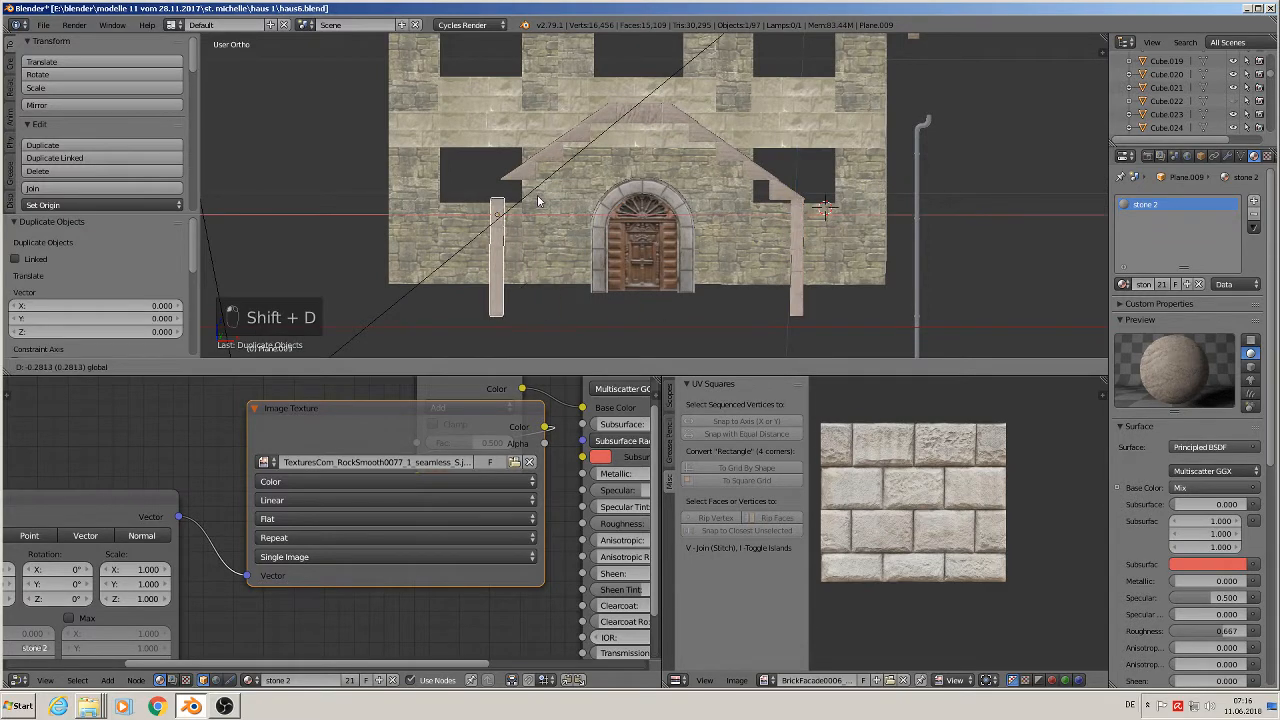
pyautogui.click(547, 199)
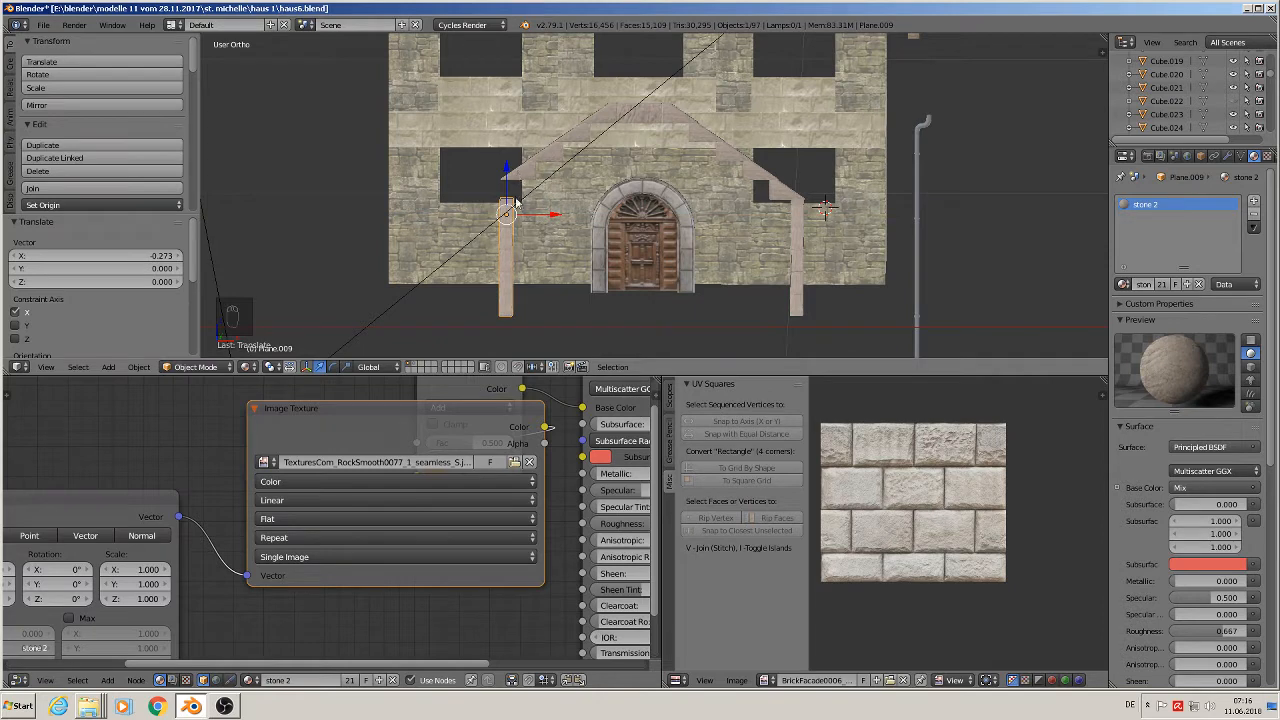
pyautogui.moveTo(538, 216); pyautogui.dragTo(515, 214)
# - Duplicate the arch's lowest left-hand step and place the copy -0.019 along Z and about -0.026 along X
pyautogui.rightClick(516, 178)
pyautogui.press('Tab')
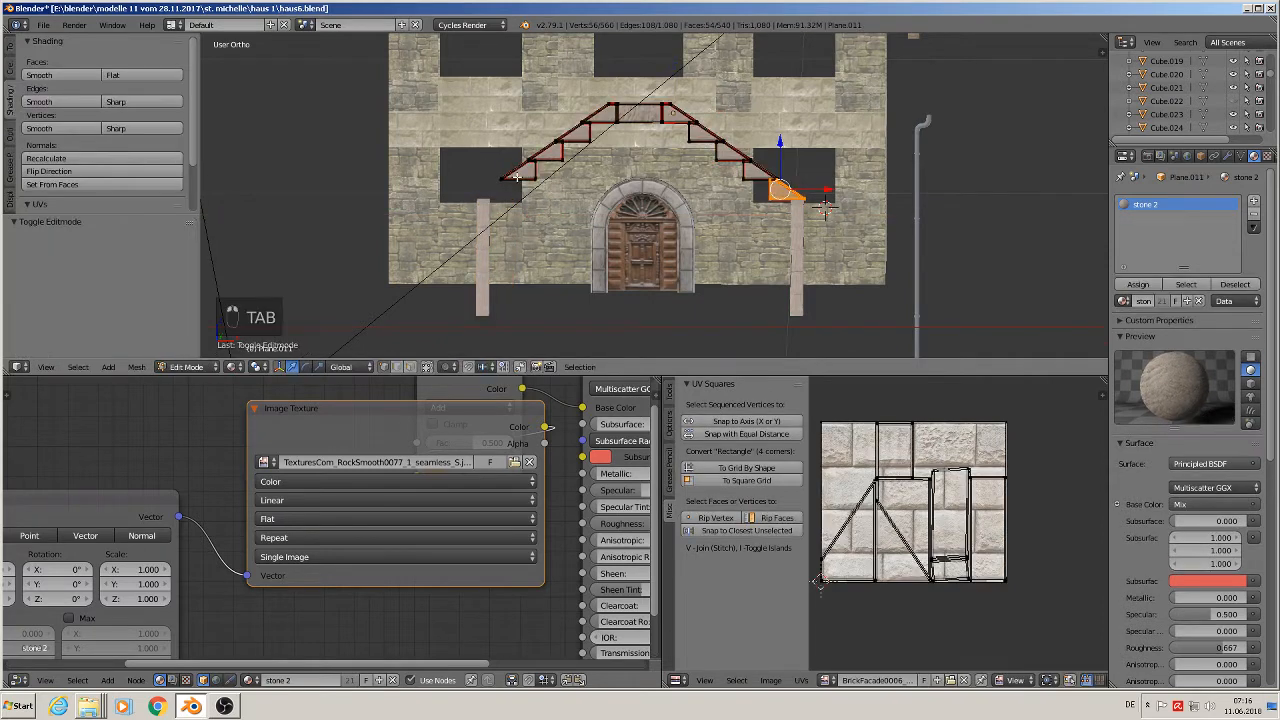
pyautogui.scroll(4, 517, 178)
pyautogui.press('a')
pyautogui.press('a')
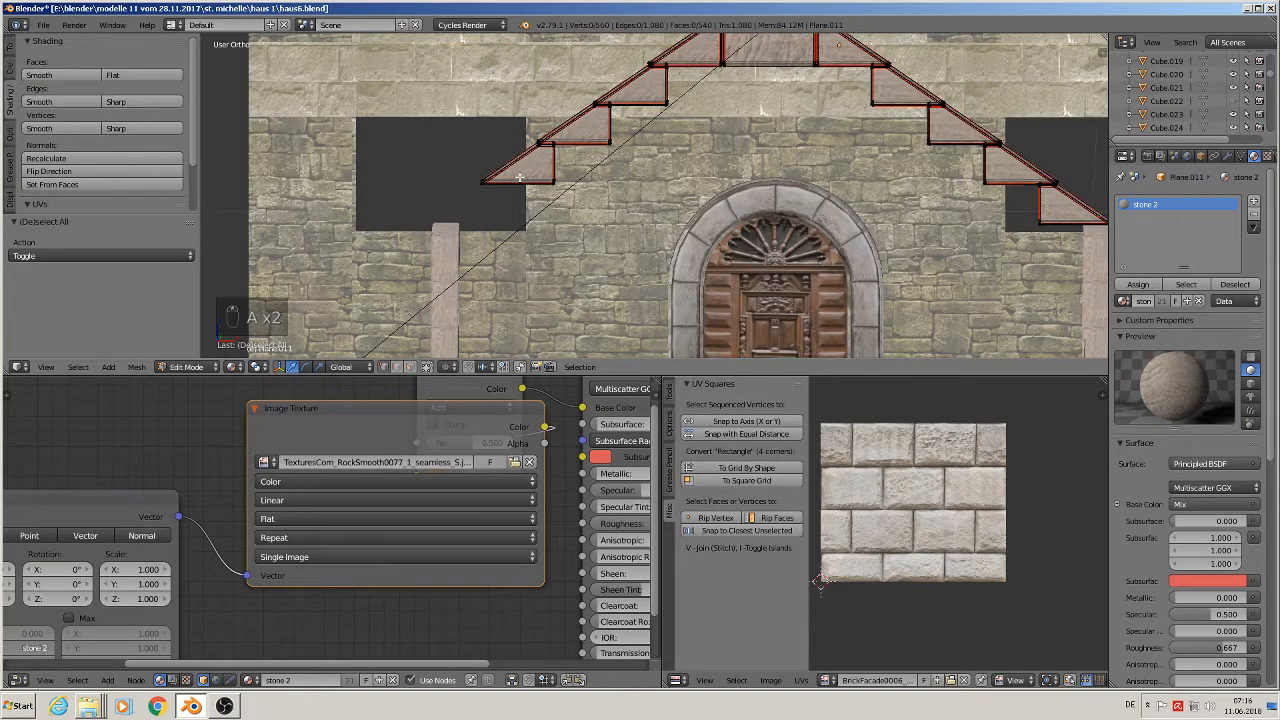
pyautogui.press('l')
pyautogui.hotkey('shift', 'd')
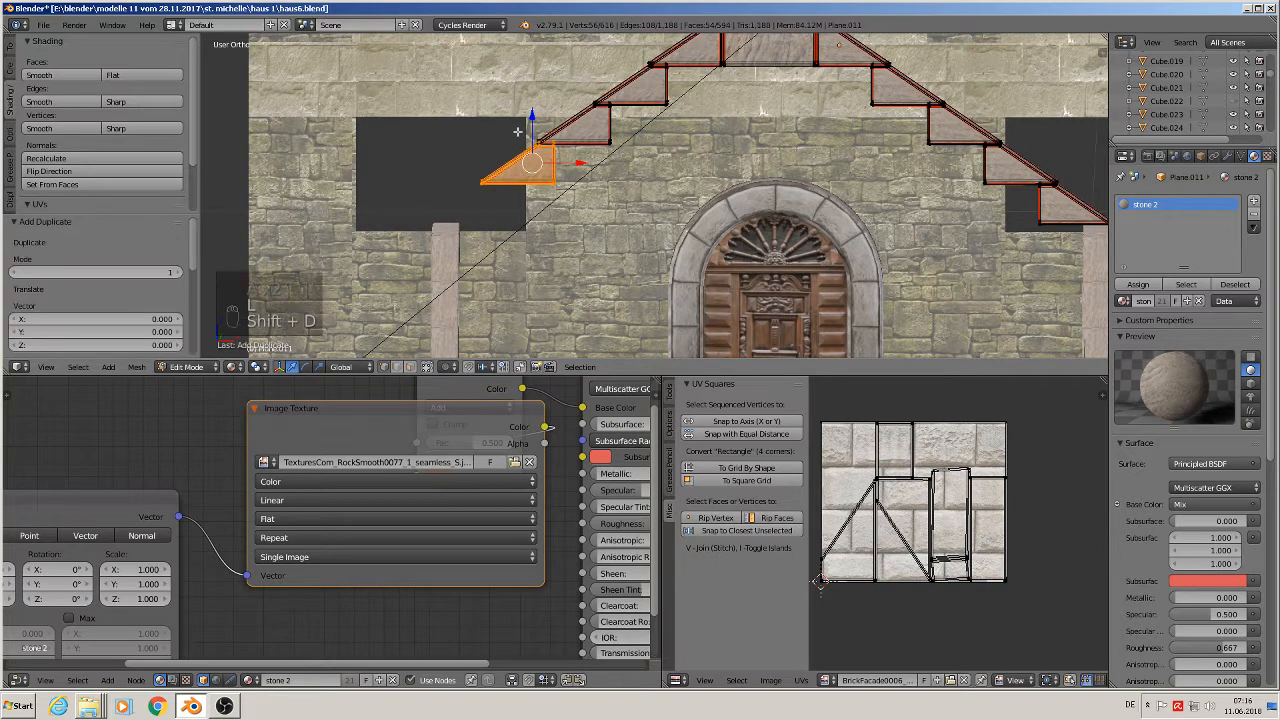
pyautogui.moveTo(535, 121); pyautogui.dragTo(533, 162)
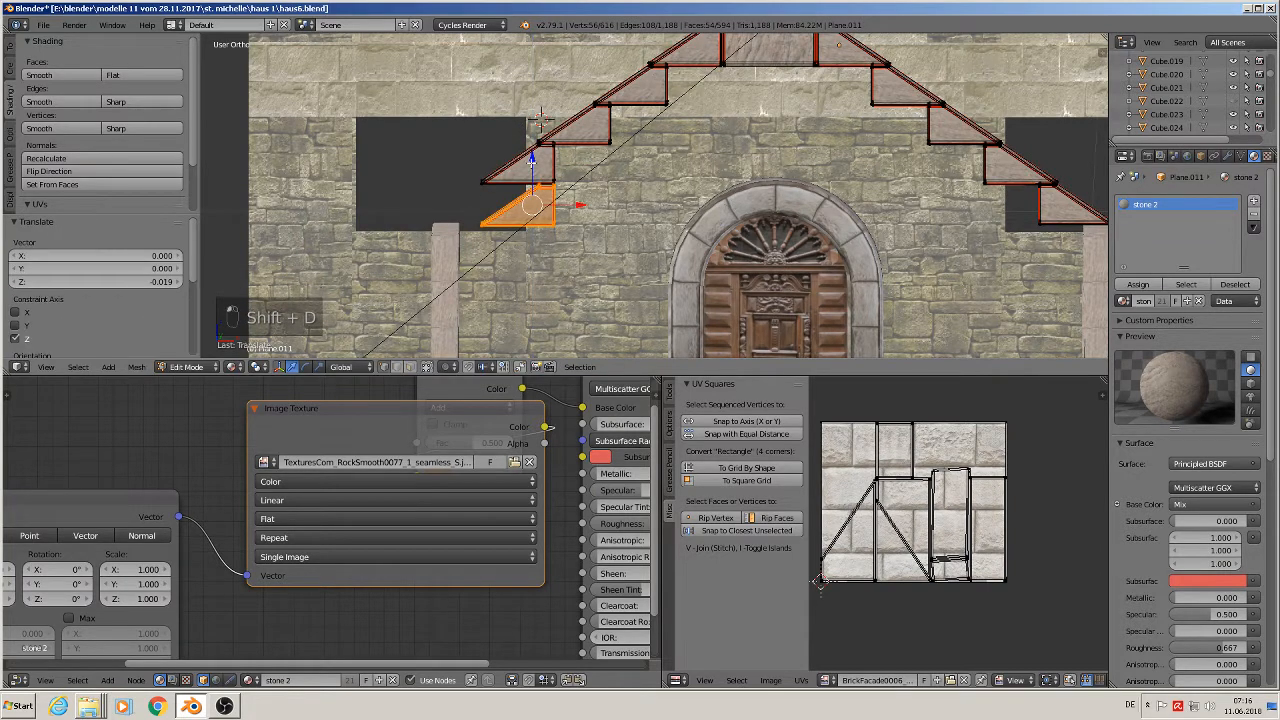
pyautogui.moveTo(575, 206); pyautogui.dragTo(520, 215)
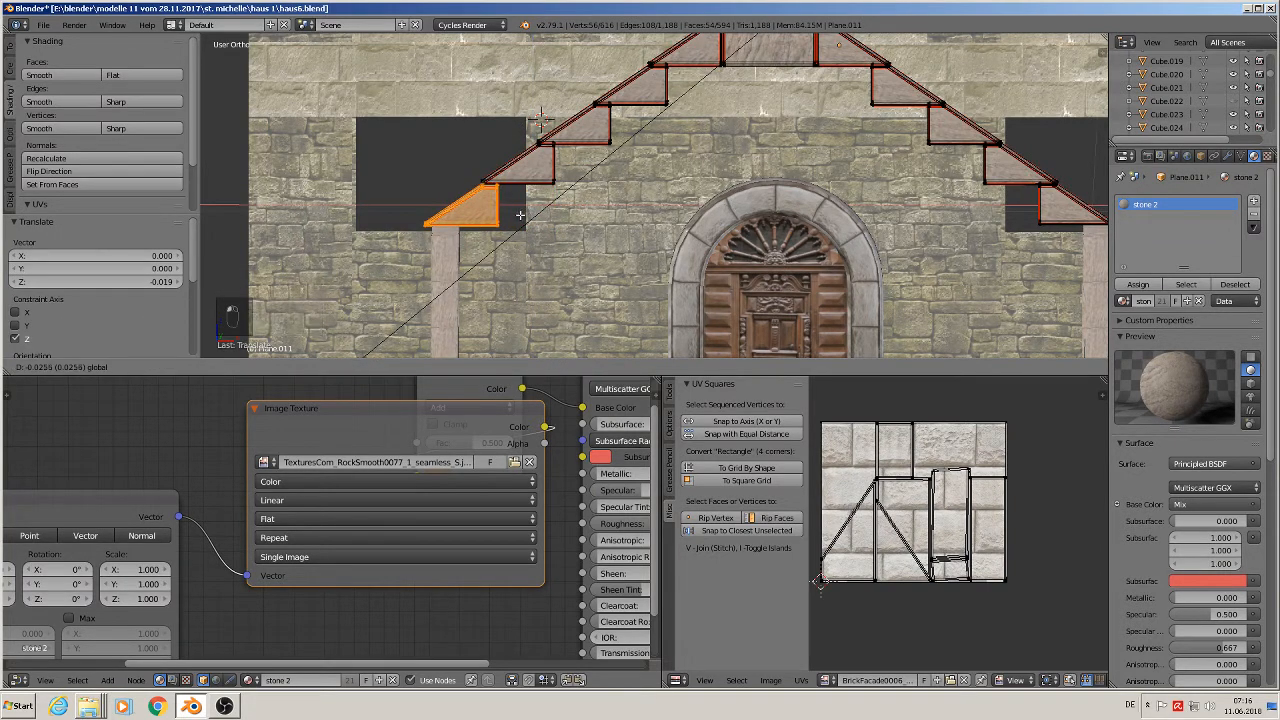
pyautogui.click(520, 215)
pyautogui.press('Tab')
# - Shift the left turned flight -0.003 along X to line up with the arch's extended left end
pyautogui.rightClick(440, 285)
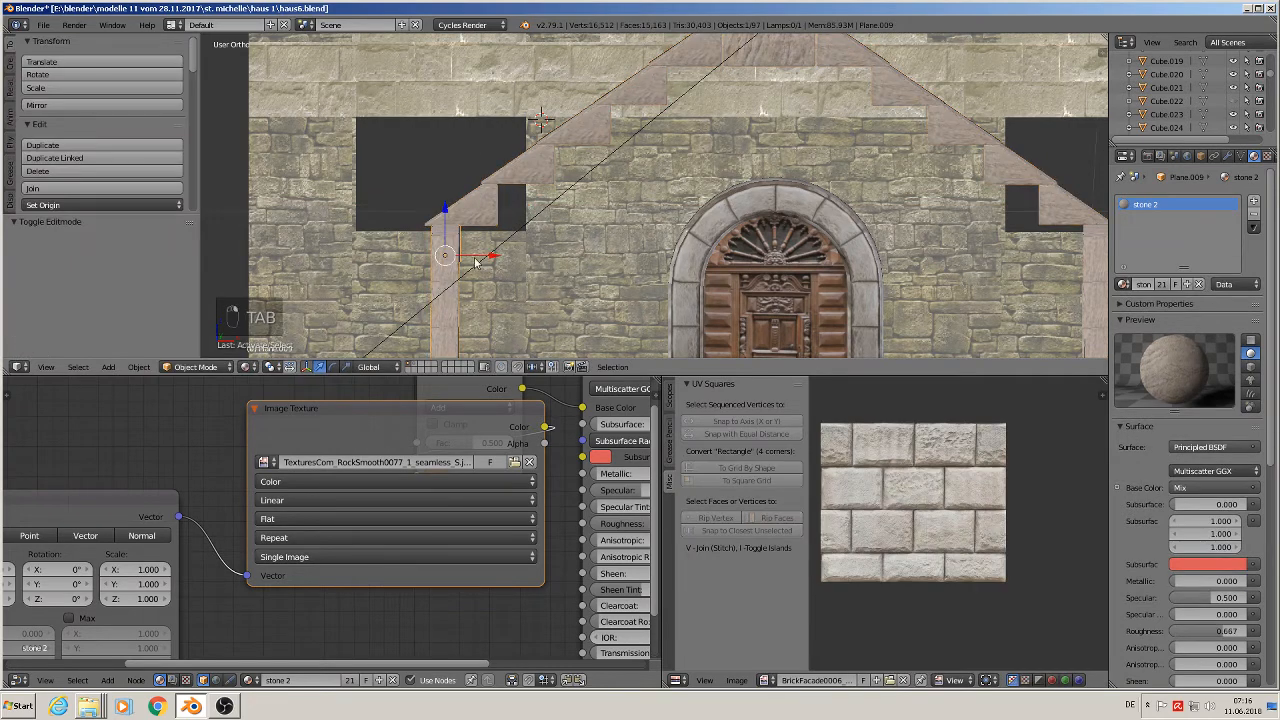
pyautogui.moveTo(466, 254); pyautogui.dragTo(470, 257)
pyautogui.scroll(-2, 530, 260)
pyautogui.scroll(-3, 556, 255)
pyautogui.keyDown('shift'); pyautogui.moveTo(700, 242); pyautogui.dragTo(665, 210, button='middle'); pyautogui.keyUp('shift')
pyautogui.scroll(-1, 651, 222)
pyautogui.scroll(1, 651, 228)
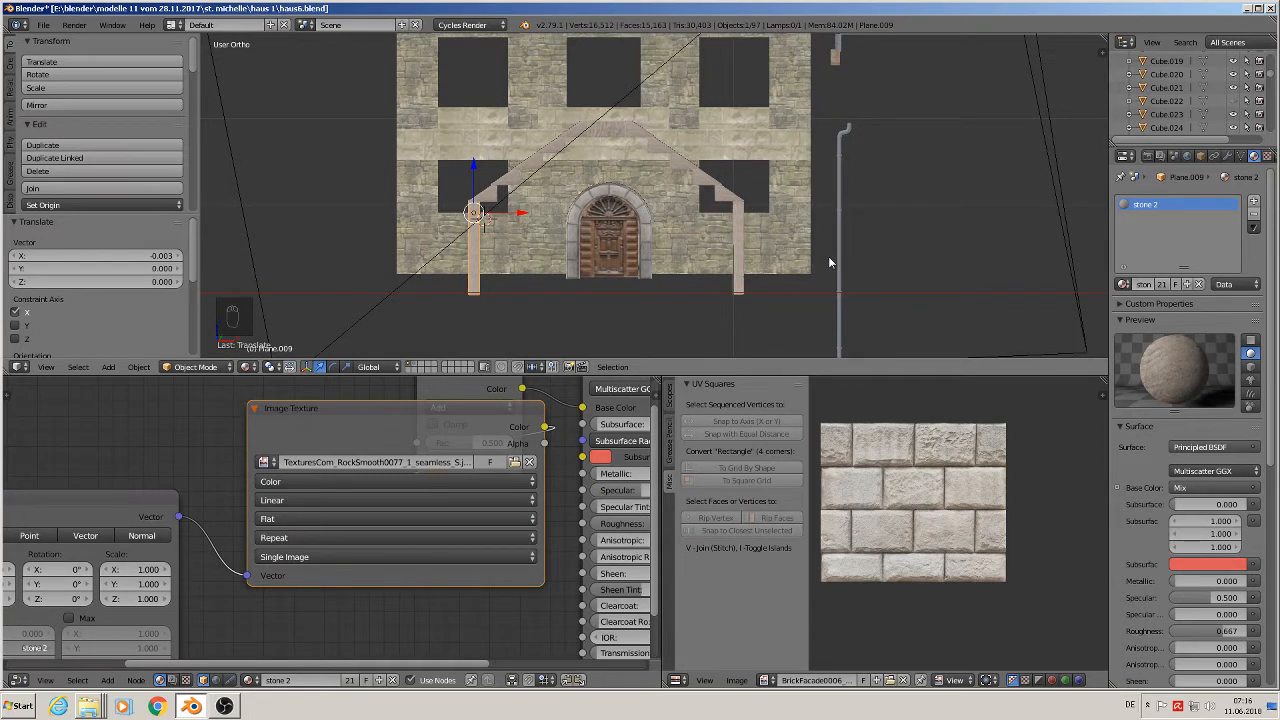
# - Duplicate the arch together with both turned flights, offset the copy 0.487 along X and move it to another layer
pyautogui.rightClick(552, 154)
pyautogui.rightClick(728, 224)
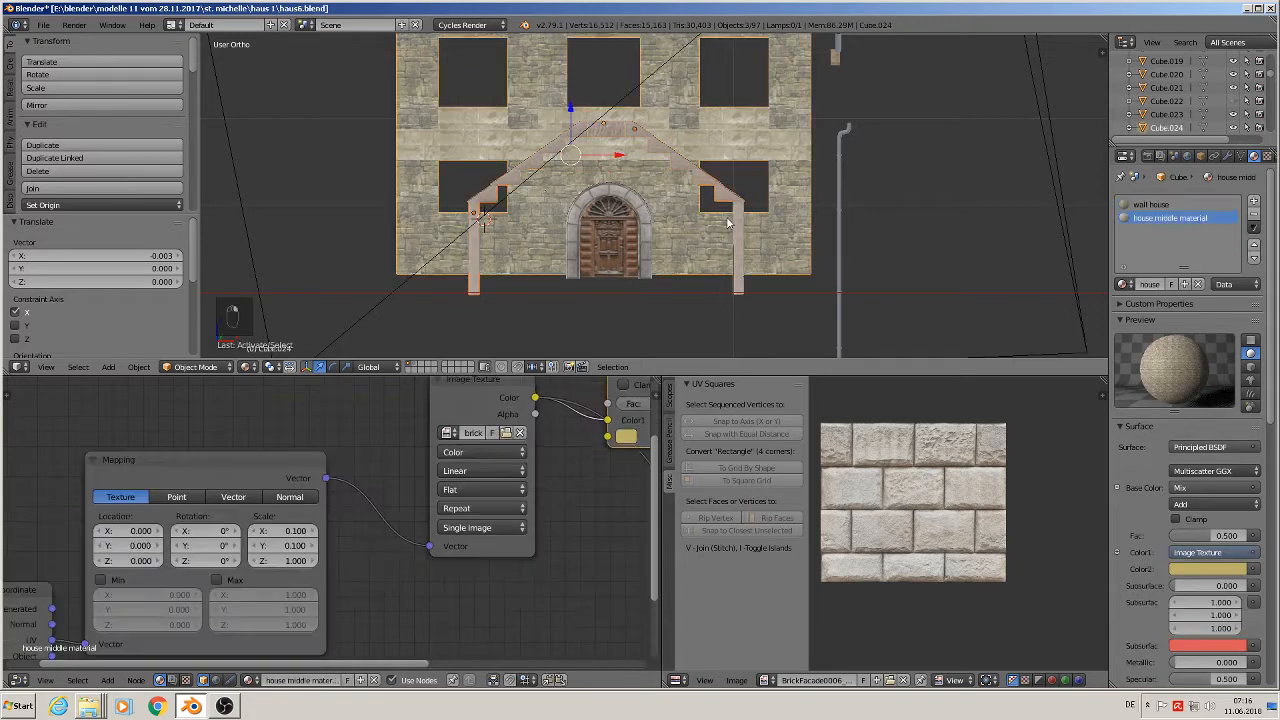
pyautogui.rightClick(737, 214)
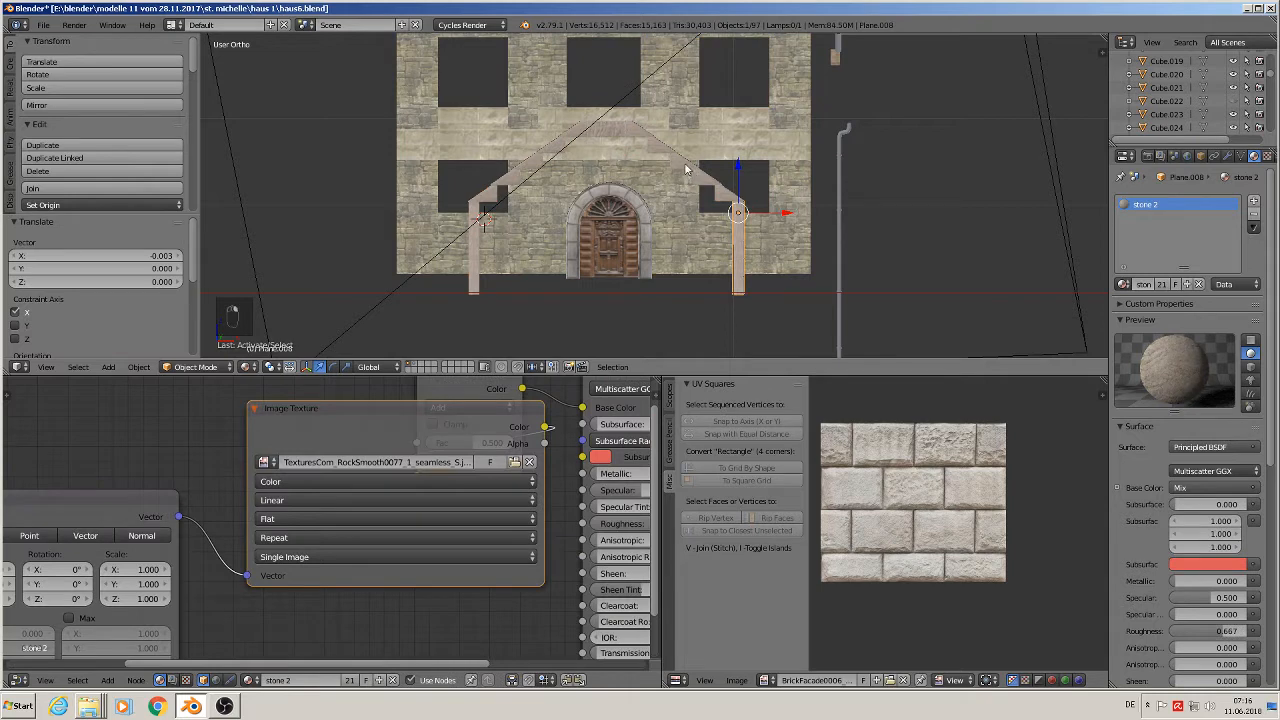
pyautogui.keyDown('shift'); pyautogui.rightClick(686, 170); pyautogui.keyUp('shift')
pyautogui.keyDown('shift'); pyautogui.rightClick(475, 212); pyautogui.keyUp('shift')
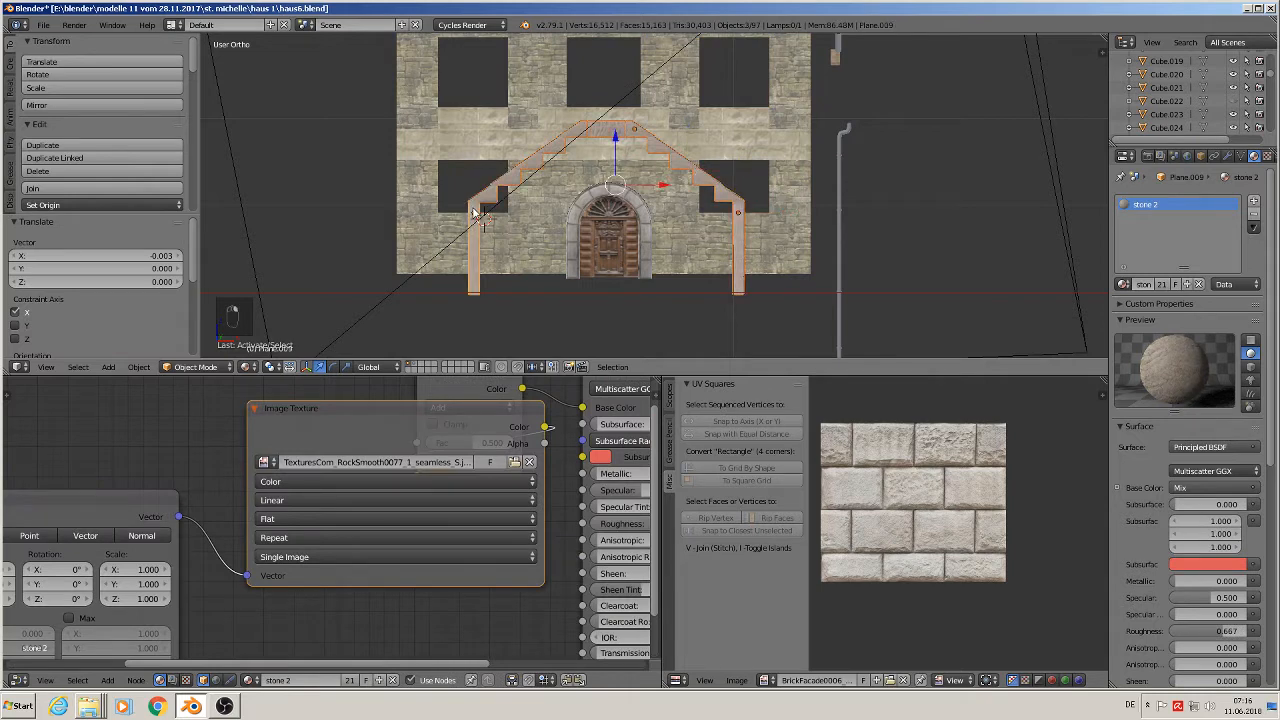
pyautogui.scroll(-3, 553, 231)
pyautogui.hotkey('shift', 'd')
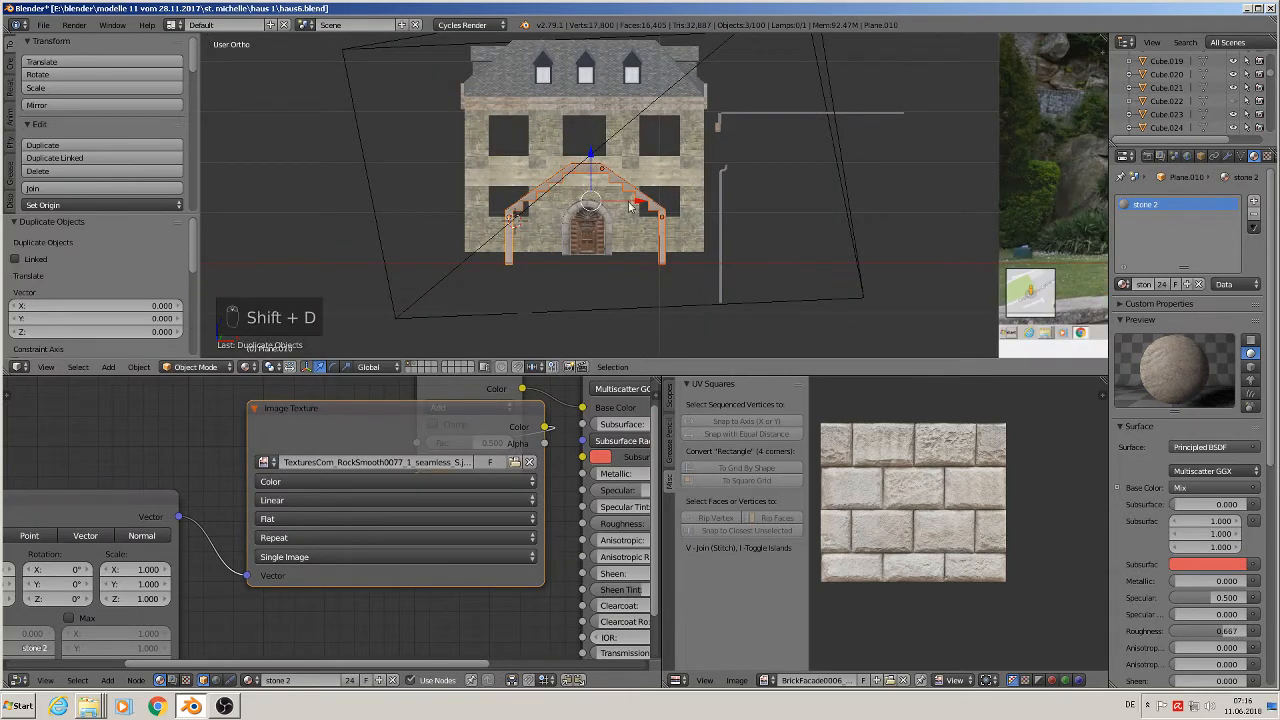
pyautogui.press('x')
pyautogui.click(884, 235)
pyautogui.press('m')
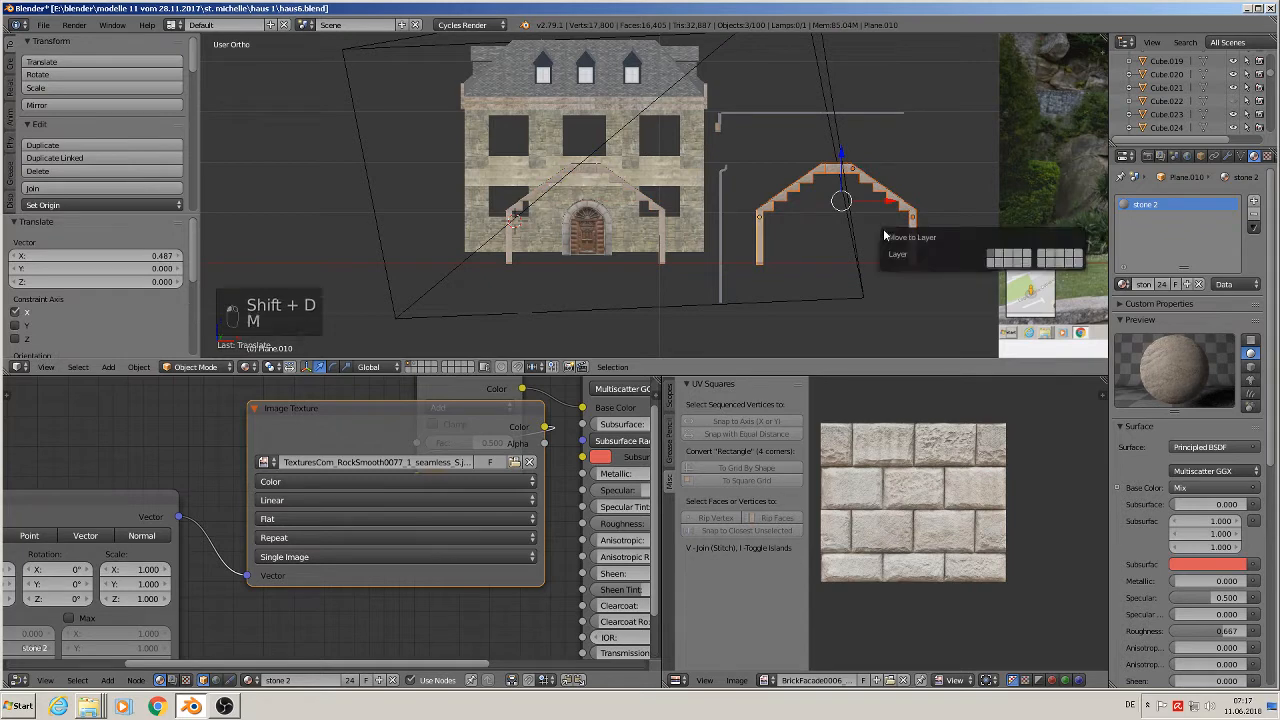
pyautogui.click(1021, 266)
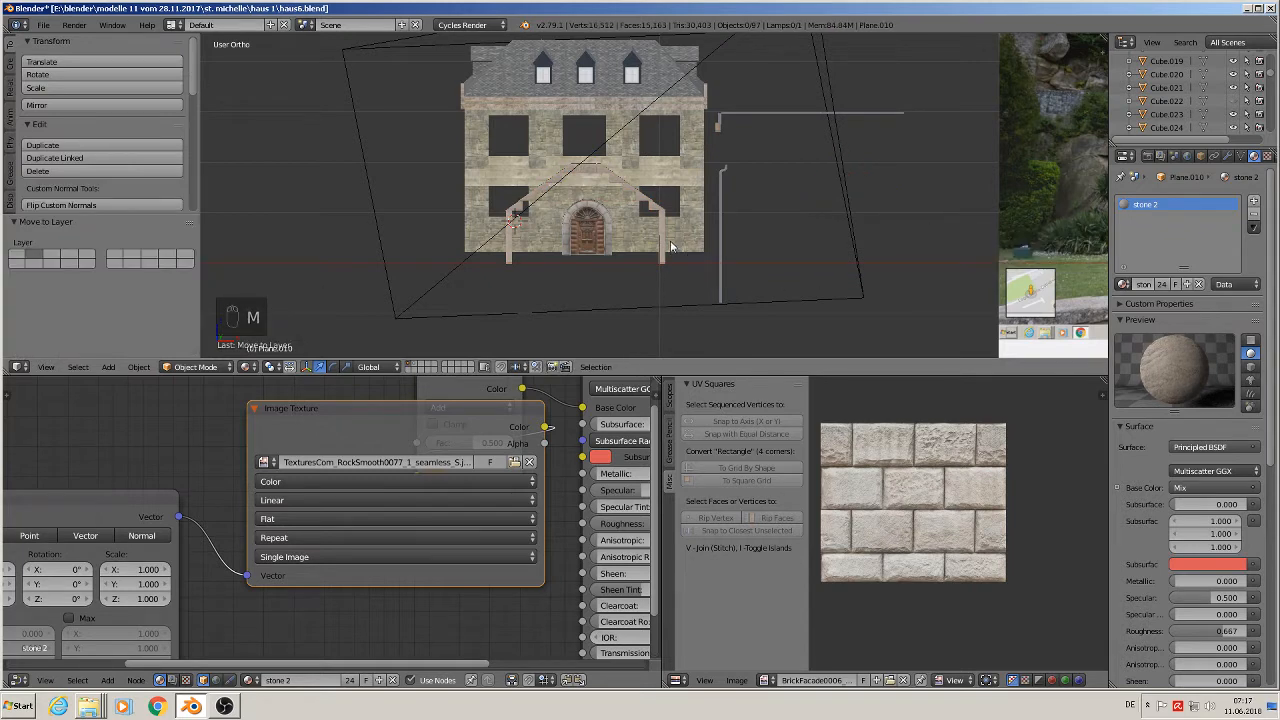
# - Join the arch at the house front and both turned flights into one object
pyautogui.scroll(4, 670, 247)
pyautogui.rightClick(656, 199)
pyautogui.rightClick(518, 94)
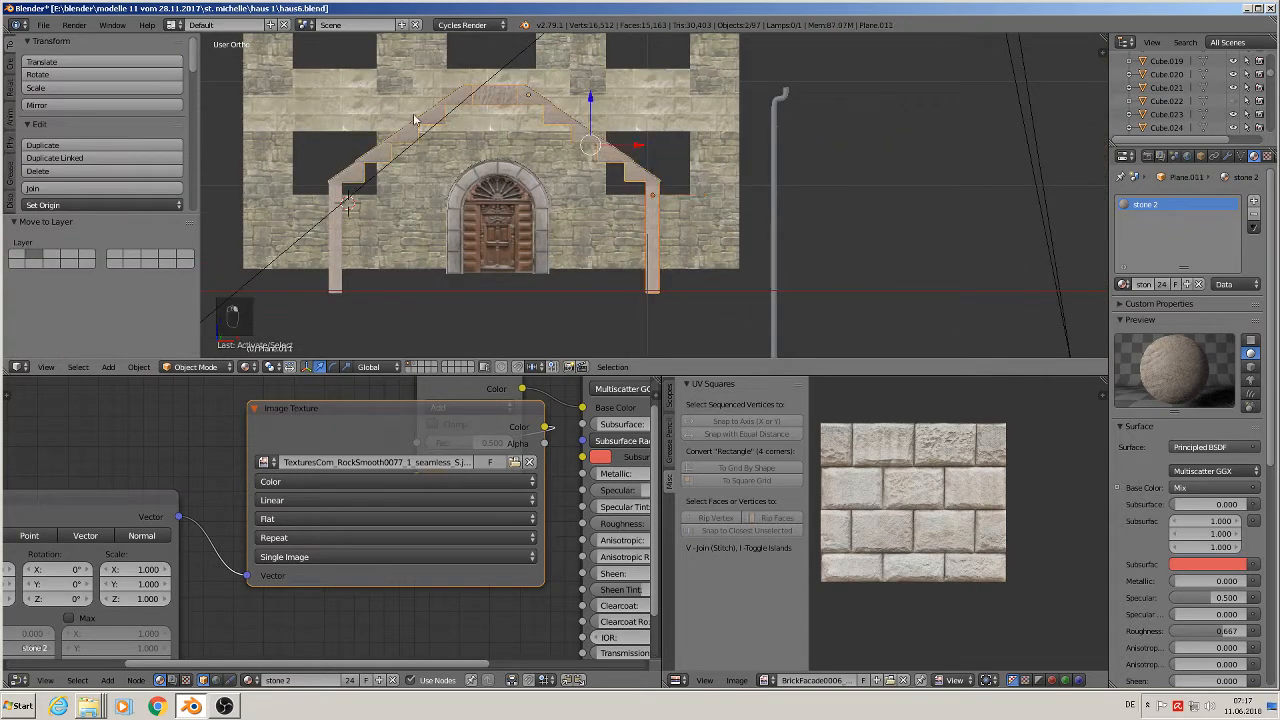
pyautogui.keyDown('shift'); pyautogui.rightClick(337, 192); pyautogui.keyUp('shift')
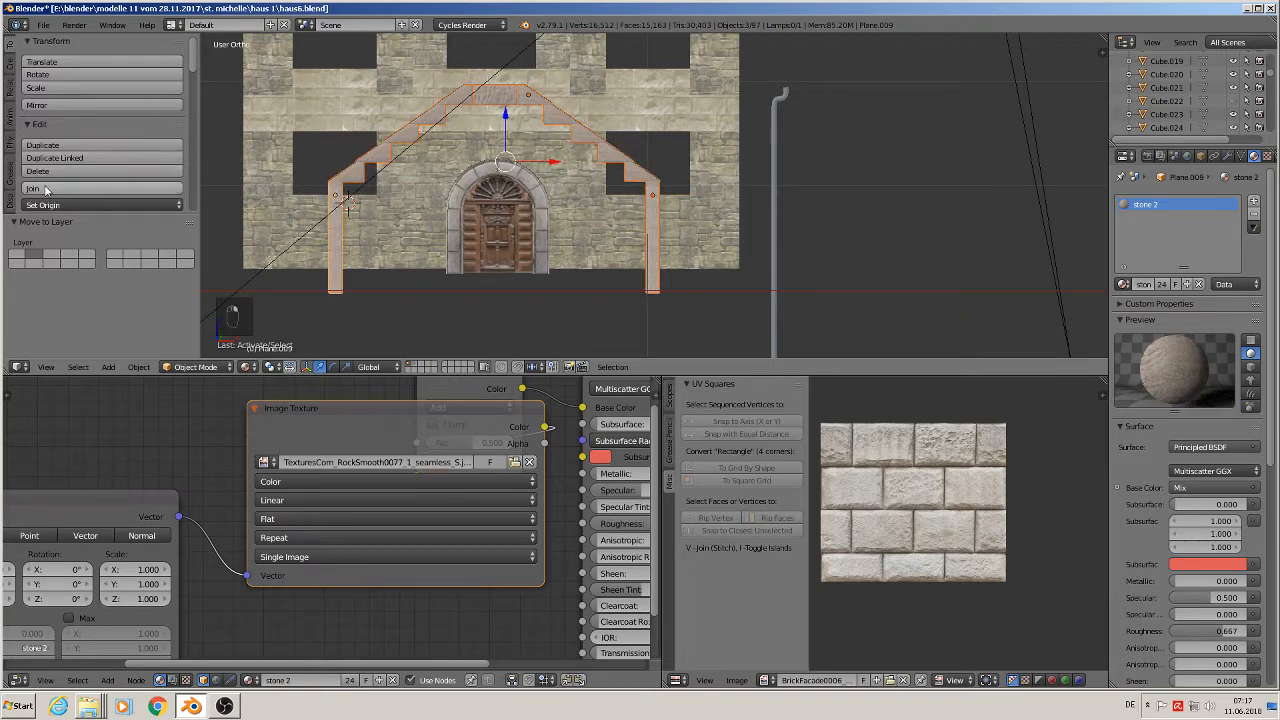
pyautogui.click(120, 188)
# - Scale the joined staircase to 0.867 along X and move it 0.029 along X
pyautogui.press('s')
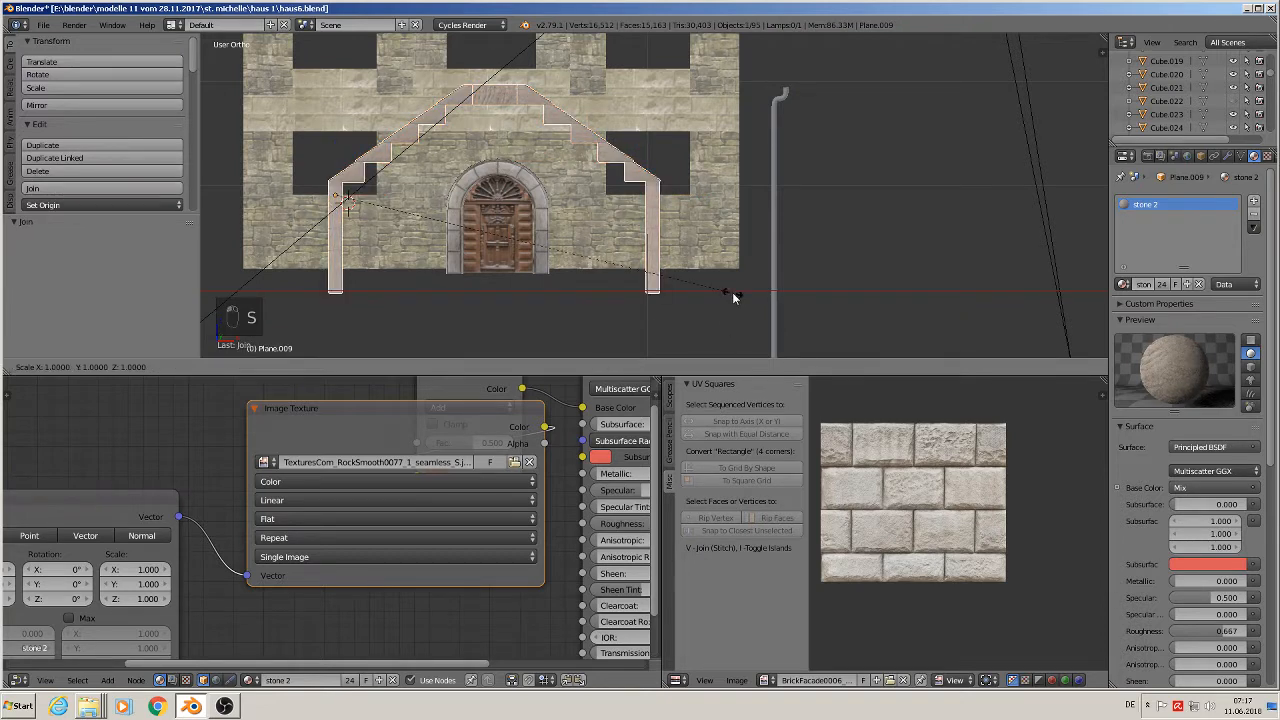
pyautogui.click(653, 268)
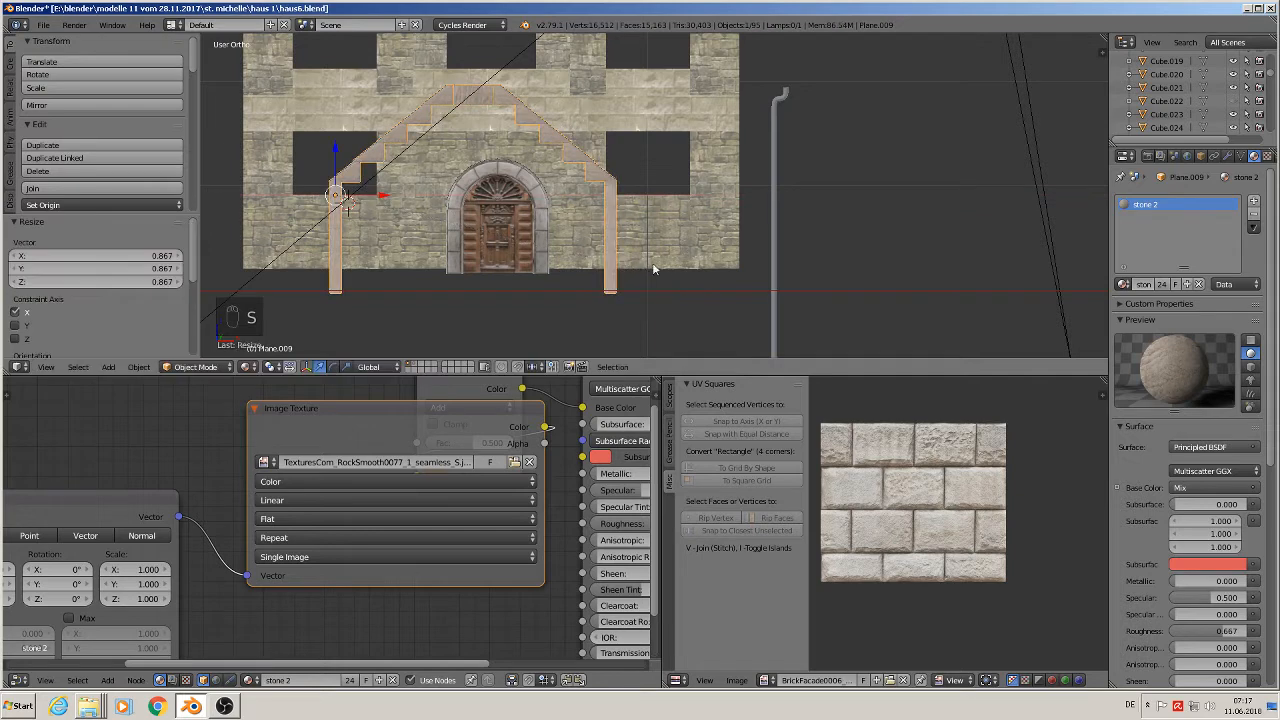
pyautogui.moveTo(372, 195); pyautogui.dragTo(414, 201)
# - Compare the staircase with the reference photo and scale it to 0.779 along X in front view
pyautogui.scroll(-3, 700, 270)
pyautogui.keyDown('shift'); pyautogui.moveTo(756, 291); pyautogui.dragTo(328, 318, button='middle'); pyautogui.keyUp('shift')
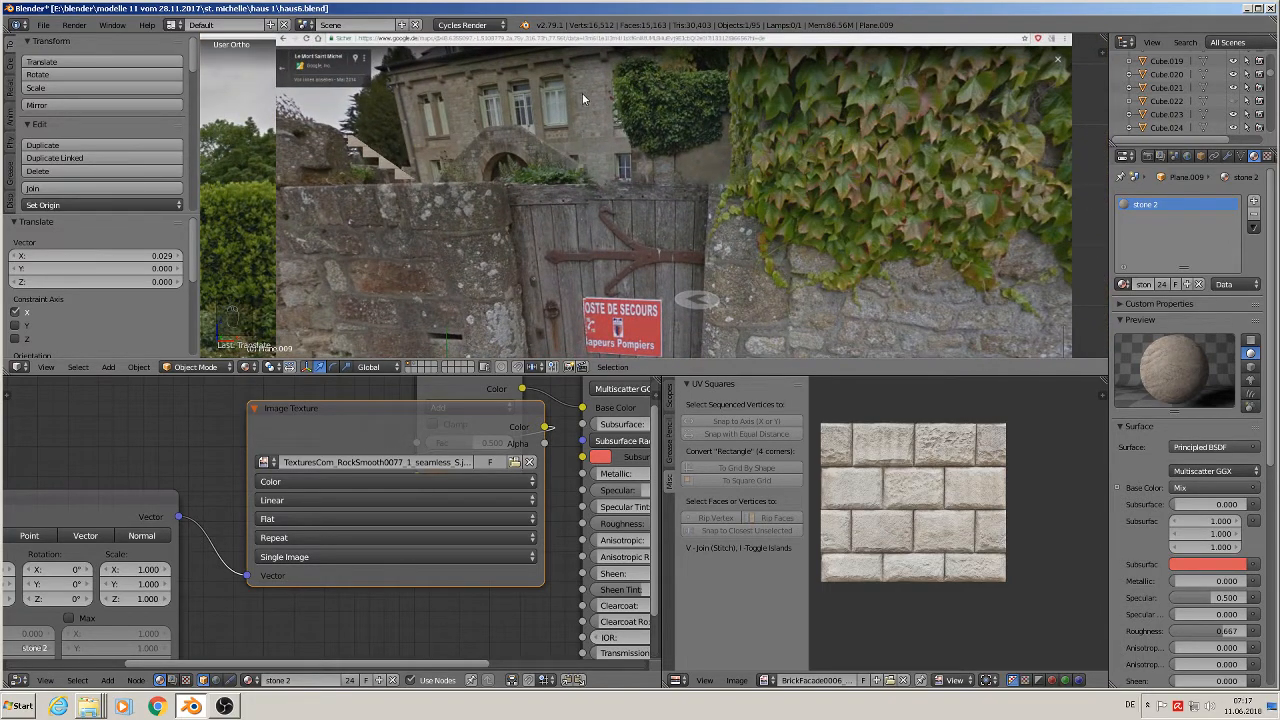
pyautogui.scroll(-6, 534, 218)
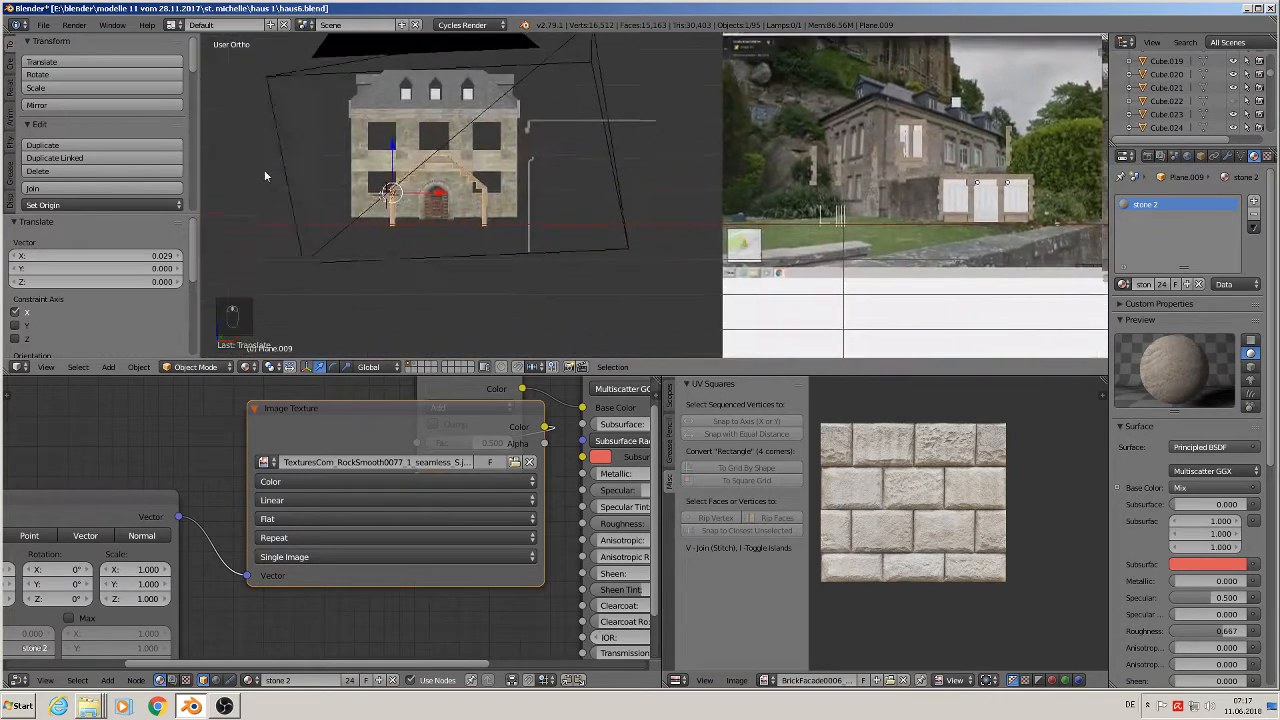
pyautogui.scroll(3, 396, 163)
pyautogui.scroll(3, 596, 167)
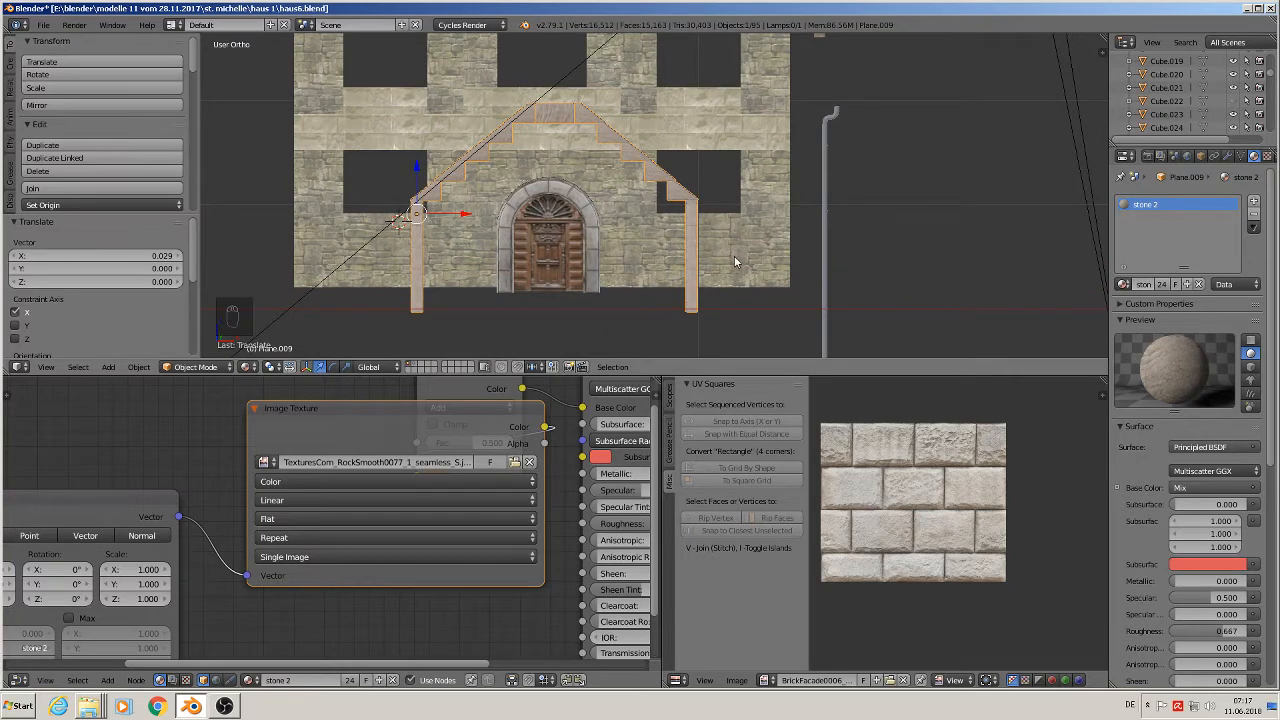
pyautogui.press('KP_1')
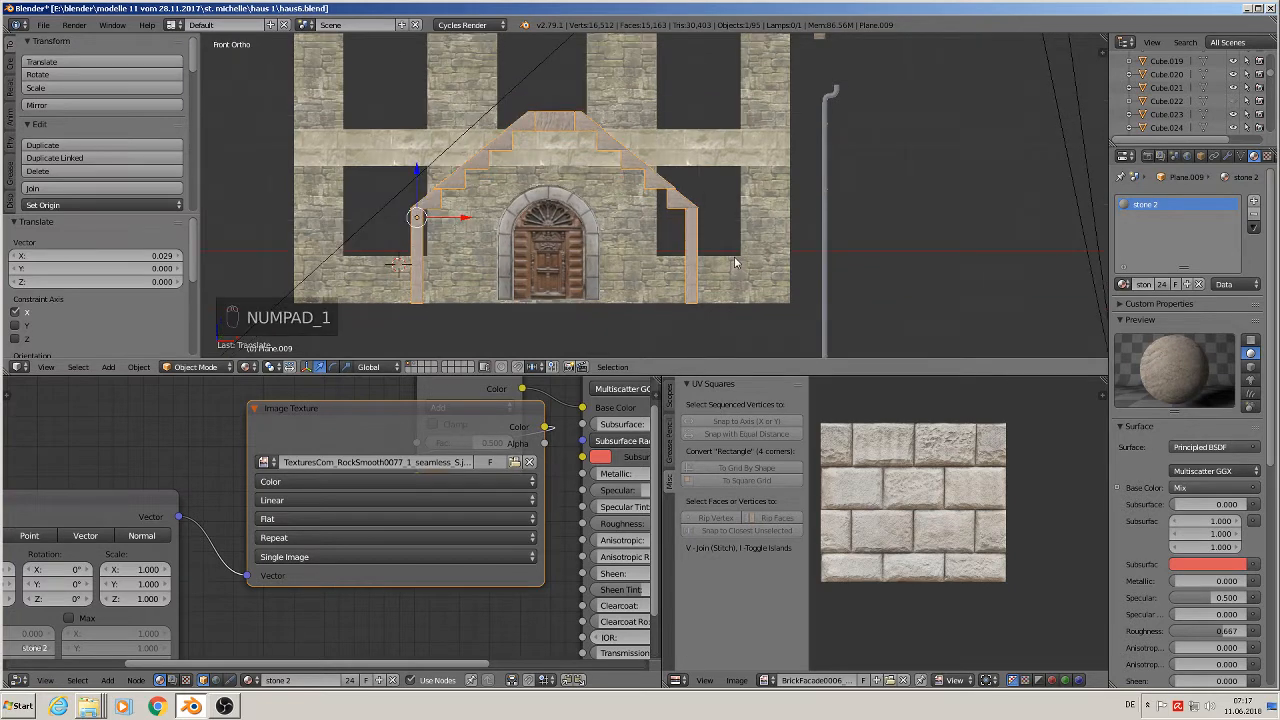
pyautogui.press('s')
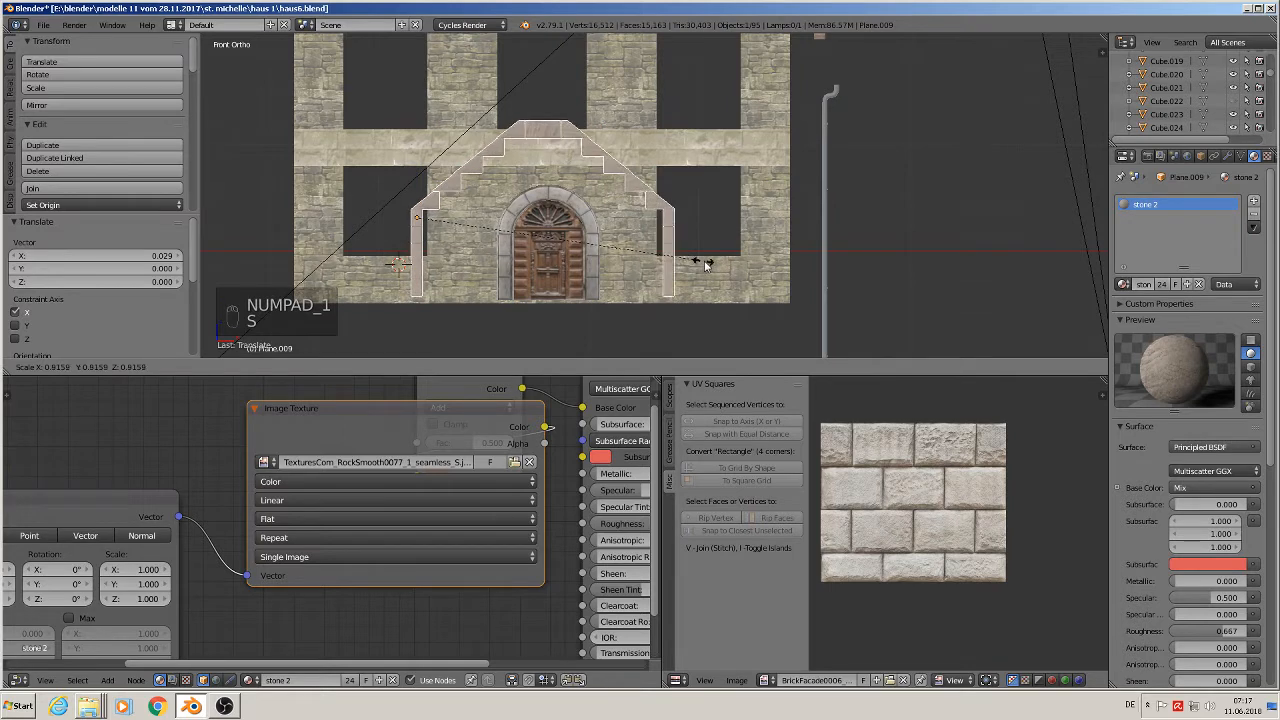
pyautogui.click(721, 282)
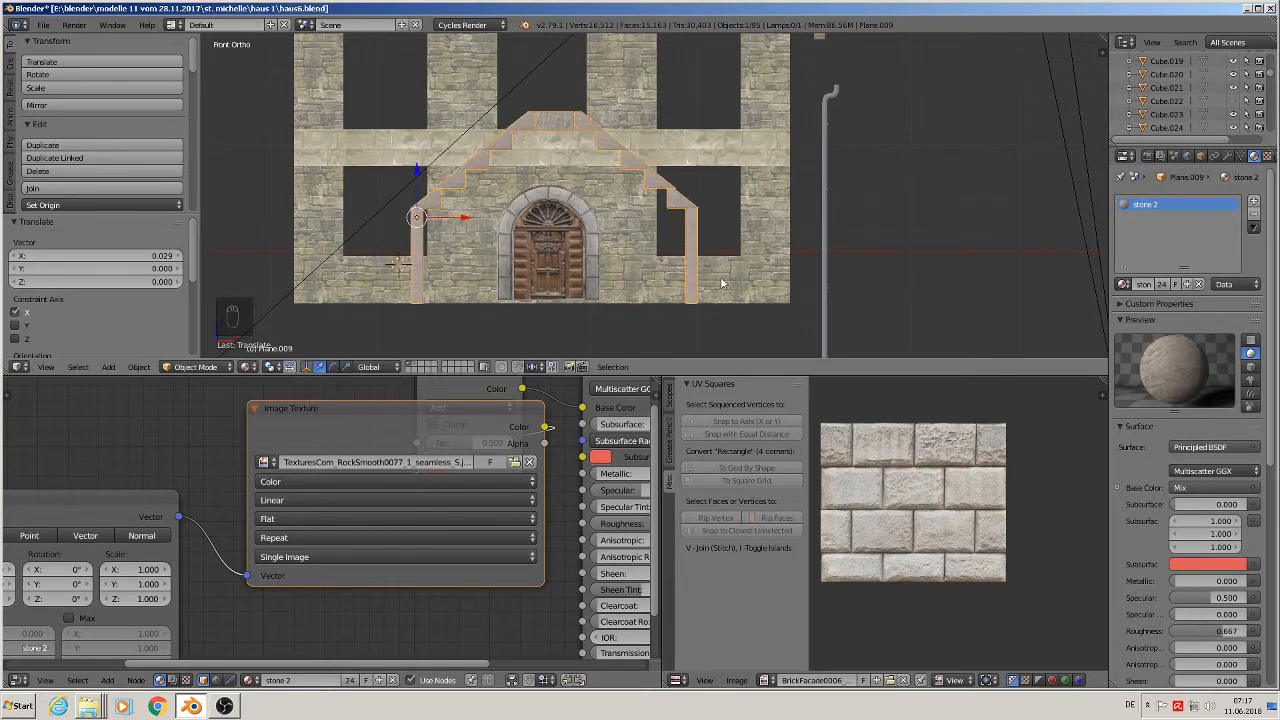
pyautogui.press('s')
pyautogui.click(505, 228)
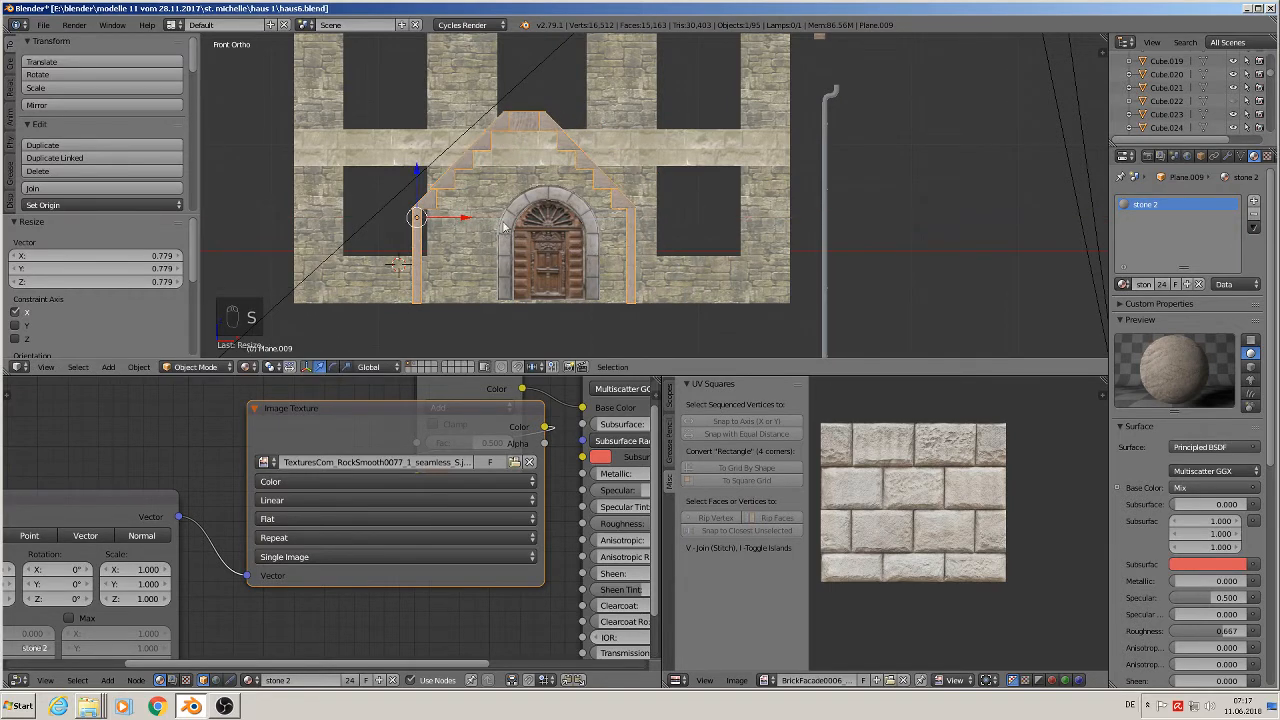
# - Move the staircase 0.023 along X to centre it around the arched door, and save the file
pyautogui.press('g')
pyautogui.press('x')
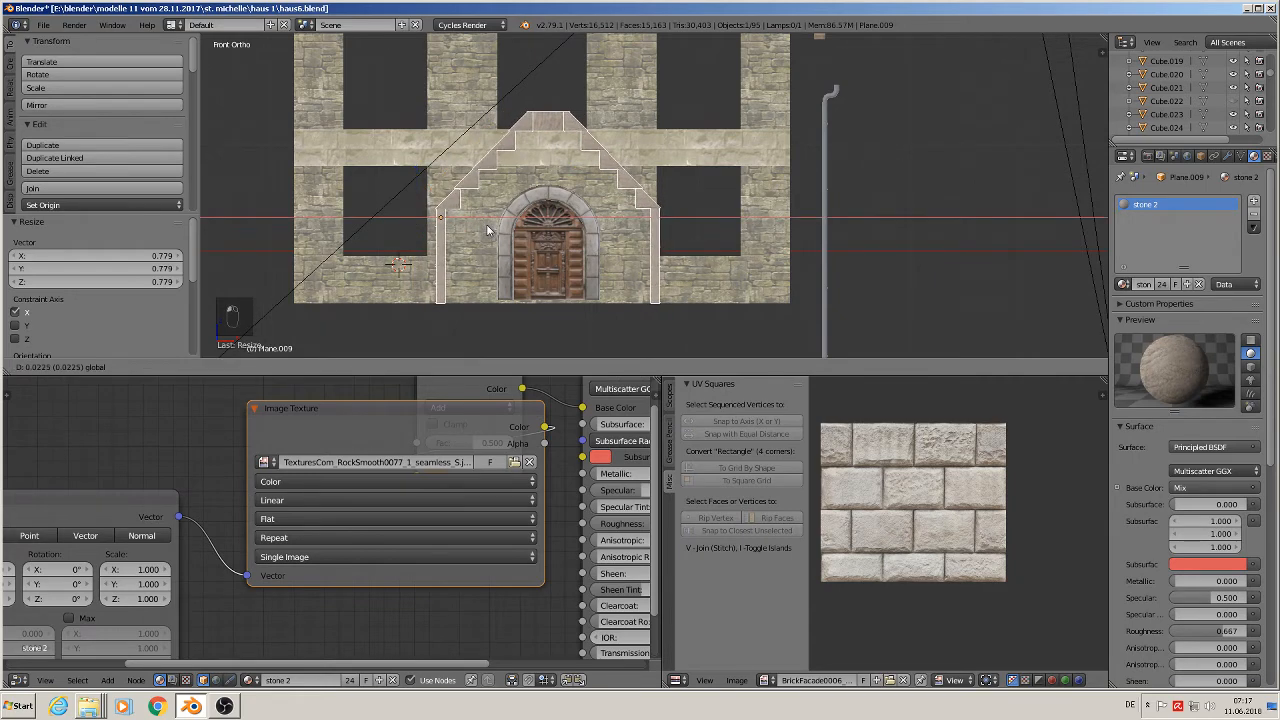
pyautogui.click(488, 231)
pyautogui.moveTo(500, 228); pyautogui.dragTo(552, 243, button='middle')
pyautogui.scroll(-3, 552, 243)
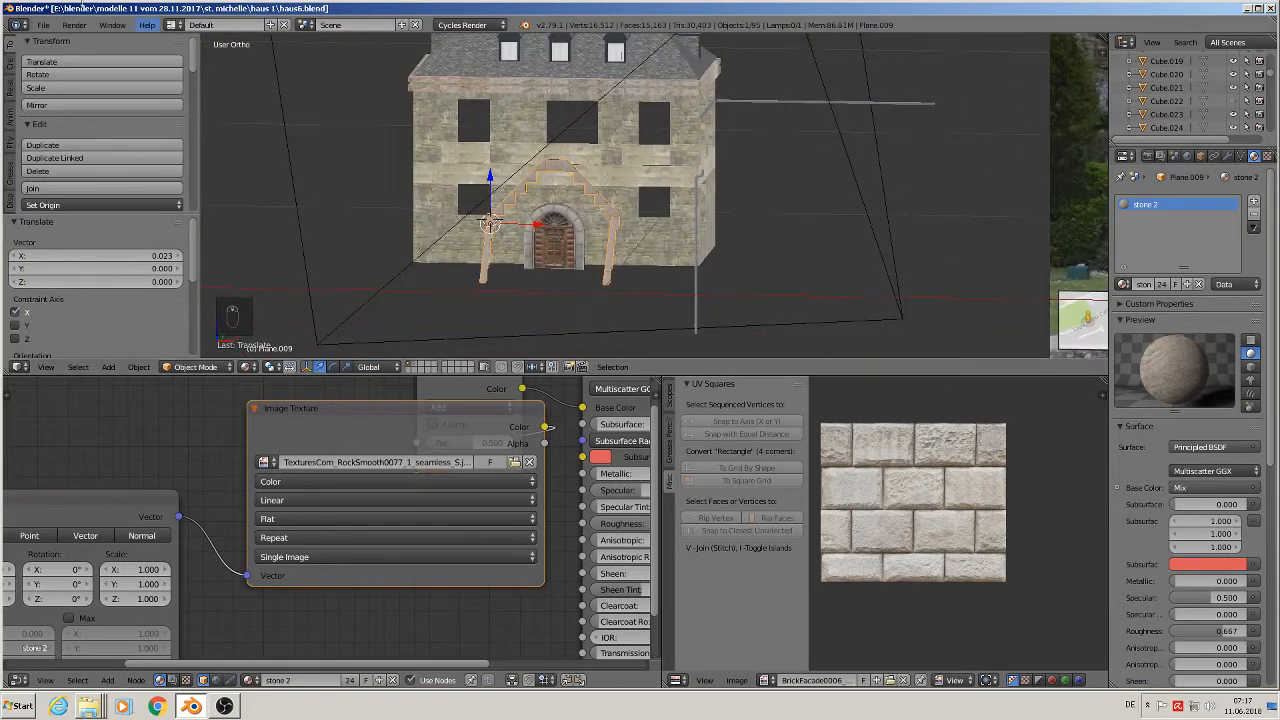
pyautogui.click(44, 25)
# - Inspect the loose stone block beside the house up close and examine the window surrounds over the reference photo
pyautogui.scroll(-3, 783, 140)
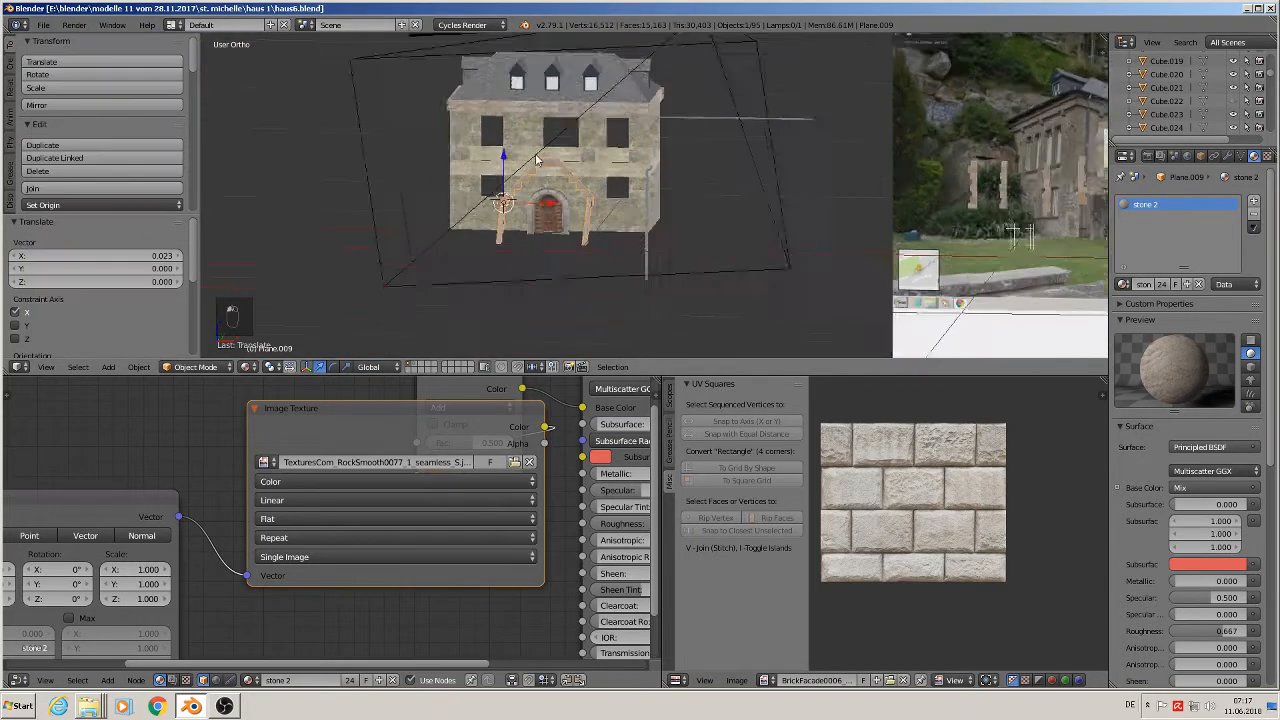
pyautogui.press('KP_1')
pyautogui.scroll(4, 745, 140)
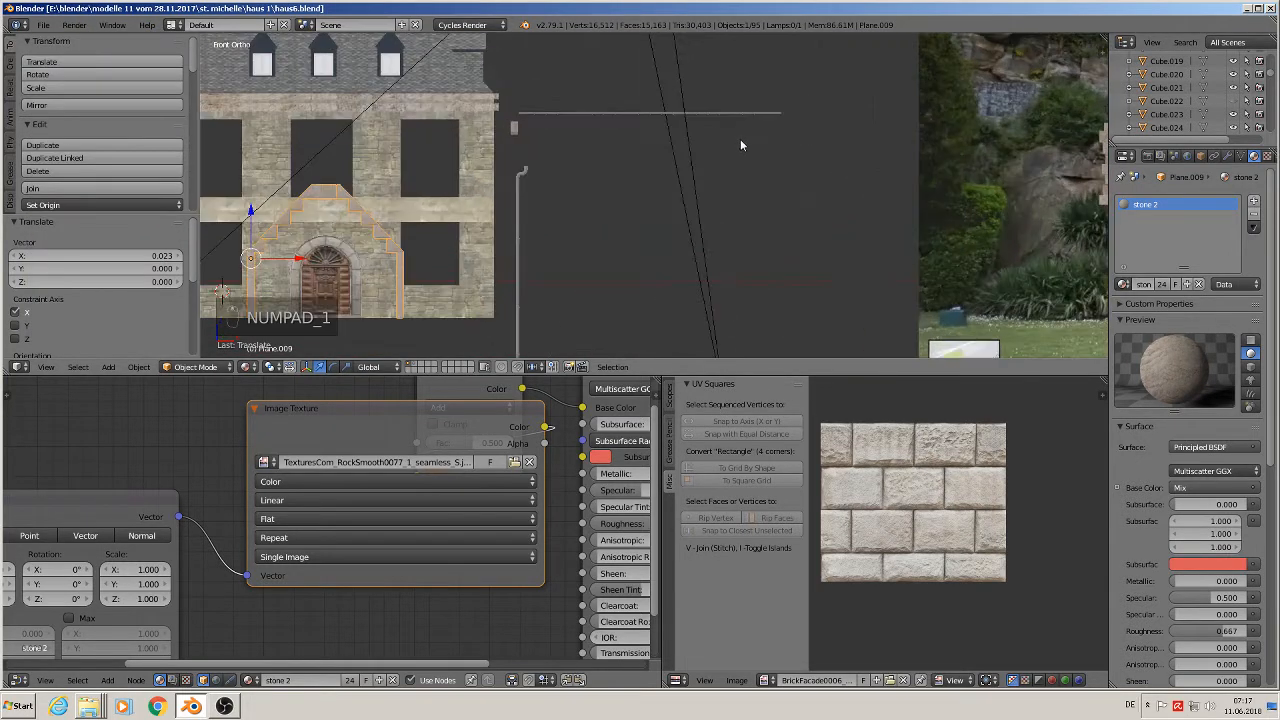
pyautogui.scroll(5, 583, 206)
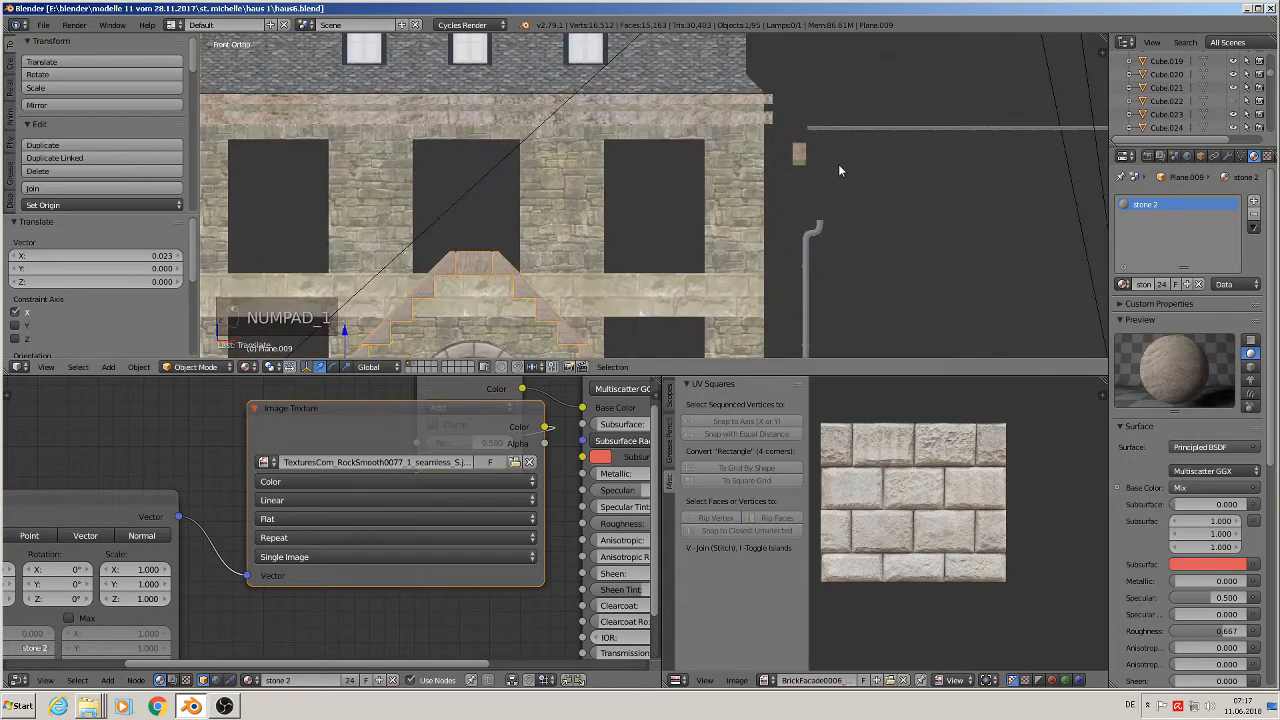
pyautogui.rightClick(797, 153)
pyautogui.press('KP_Decimal')
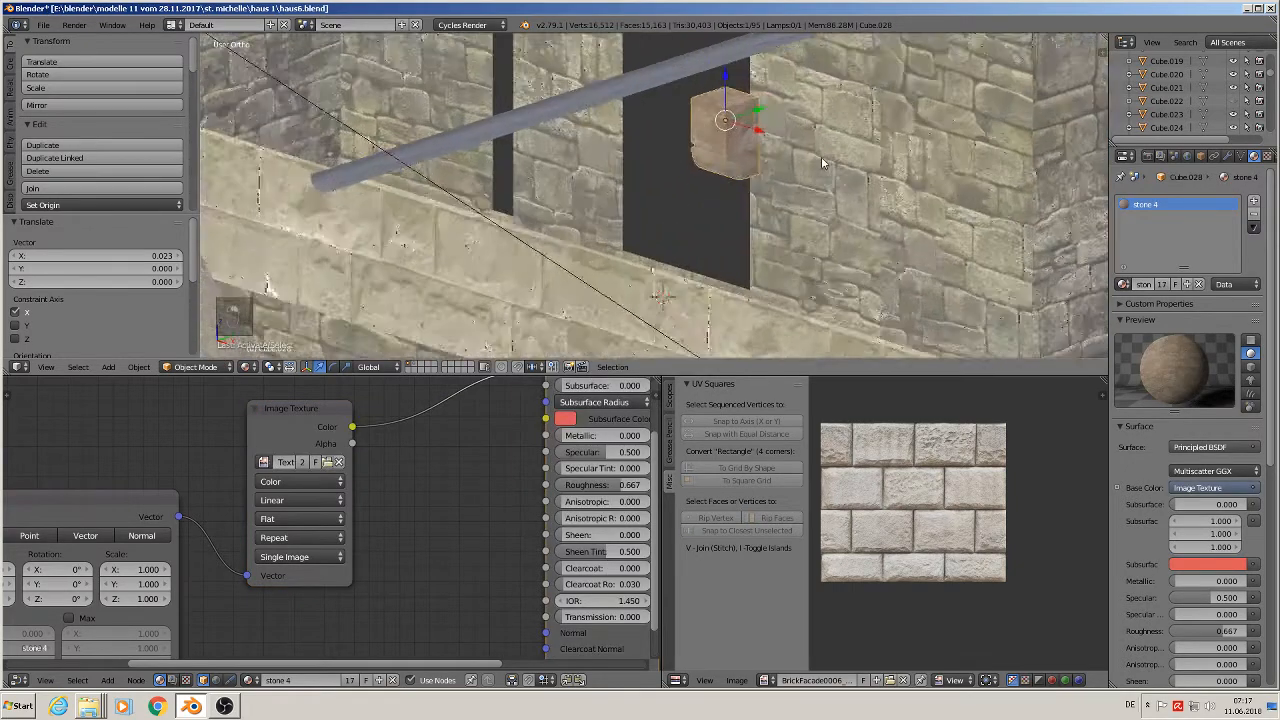
pyautogui.scroll(-8, 820, 162)
pyautogui.moveTo(820, 162); pyautogui.dragTo(752, 203, button='middle')
pyautogui.press('KP_1')
pyautogui.scroll(3, 983, 174)
pyautogui.keyDown('shift'); pyautogui.moveTo(983, 174); pyautogui.dragTo(492, 189, button='middle'); pyautogui.keyUp('shift')
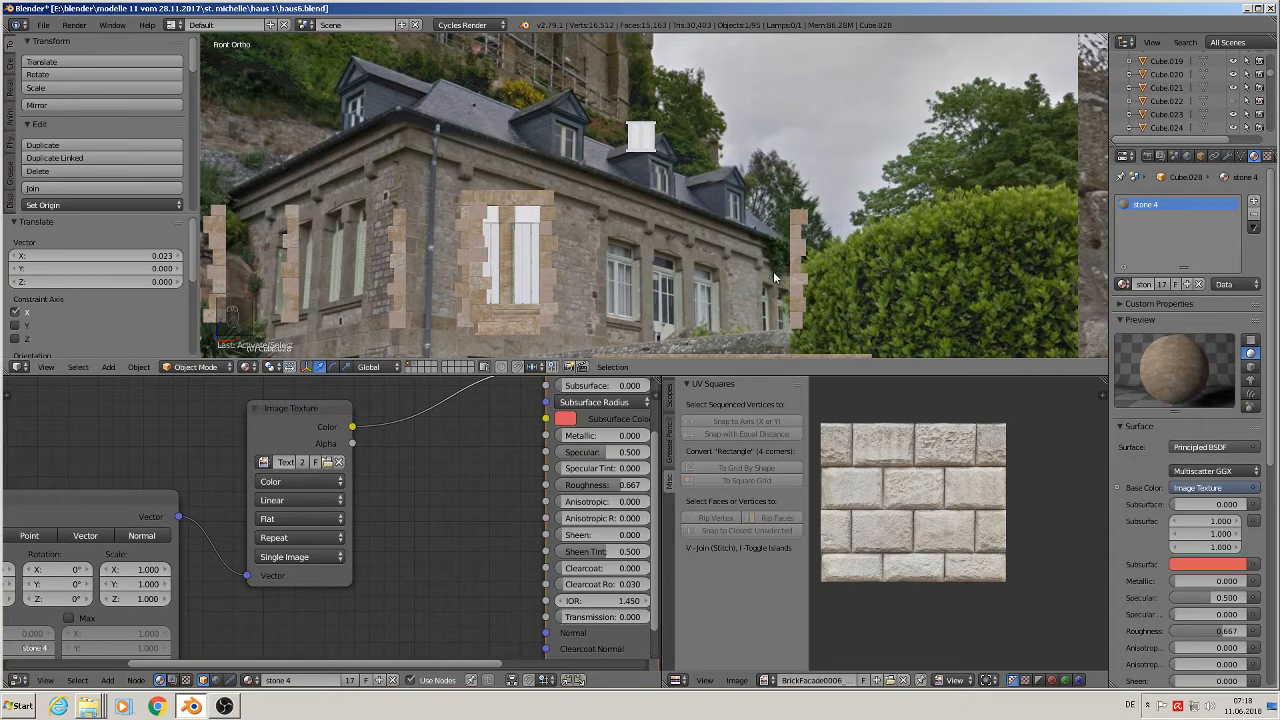
# - Move the loose stone block -0.479 along X and 0.029 along Z to the left end of the cornice in front view
pyautogui.scroll(-3, 548, 271)
pyautogui.keyDown('shift'); pyautogui.moveTo(548, 271); pyautogui.dragTo(620, 240, button='middle'); pyautogui.keyUp('shift')
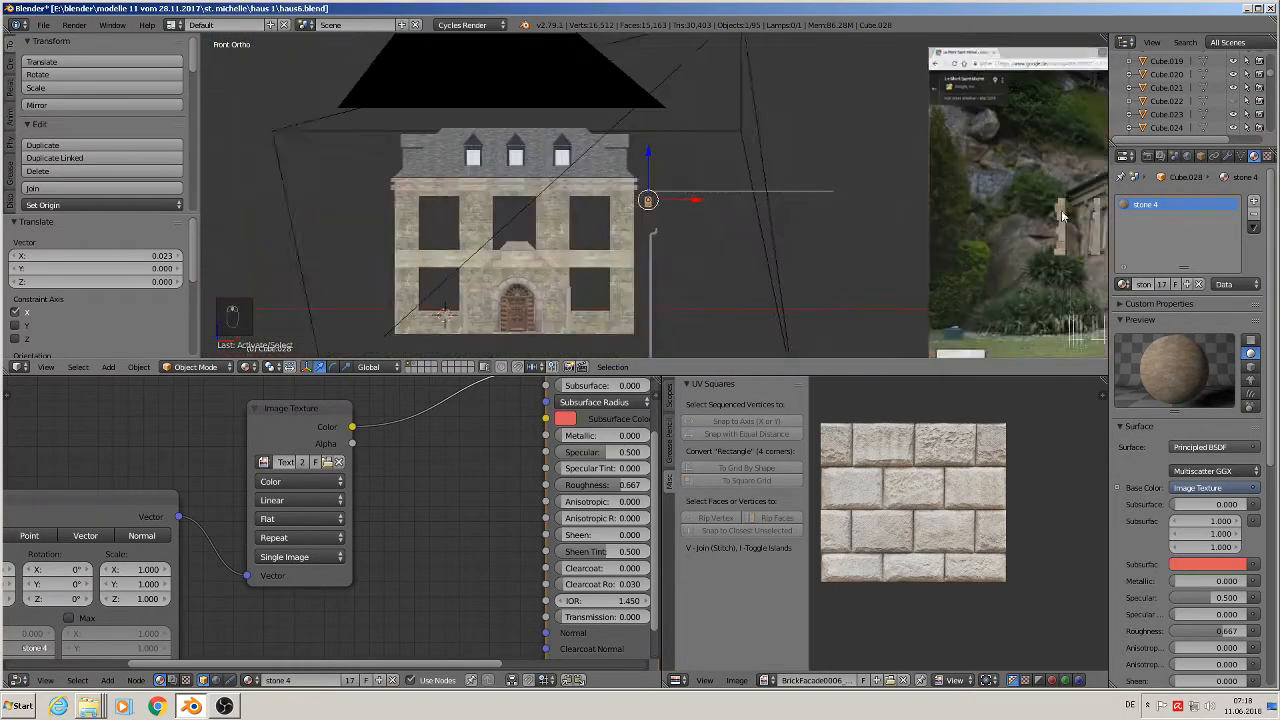
pyautogui.scroll(3, 620, 240)
pyautogui.moveTo(922, 178); pyautogui.dragTo(924, 179)
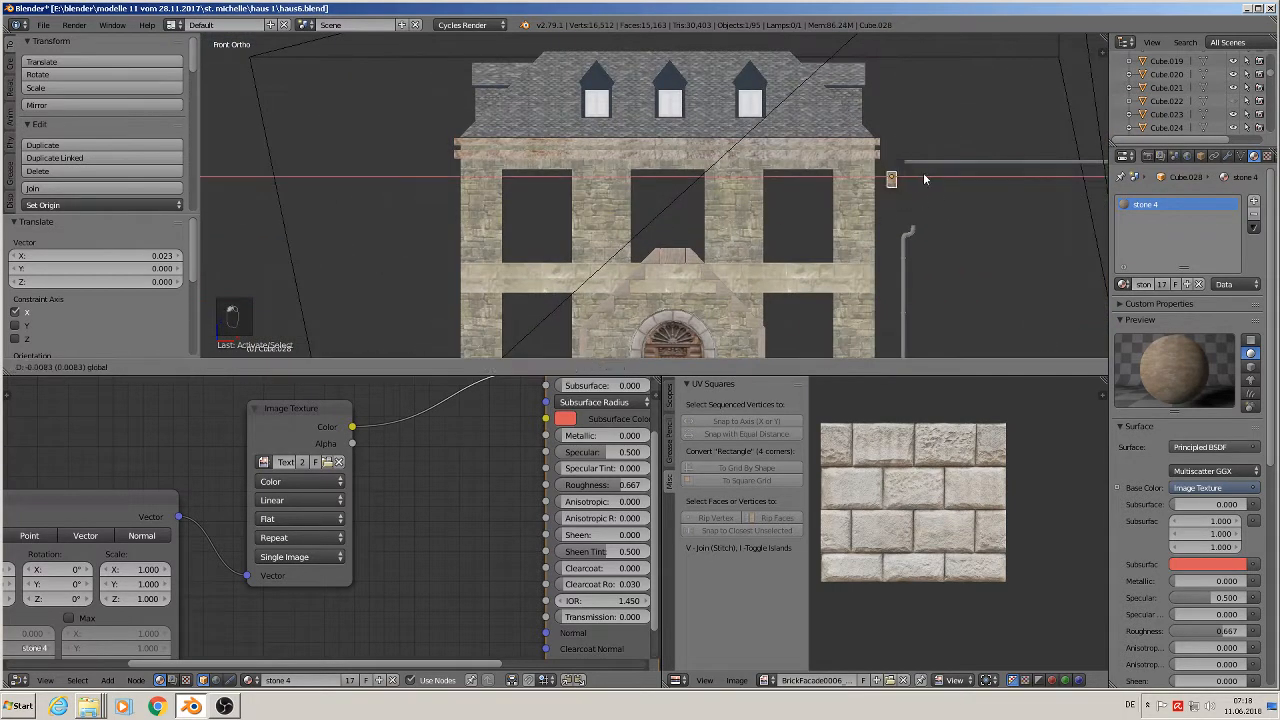
pyautogui.moveTo(511, 197); pyautogui.dragTo(511, 197)
pyautogui.moveTo(470, 143); pyautogui.dragTo(475, 127)
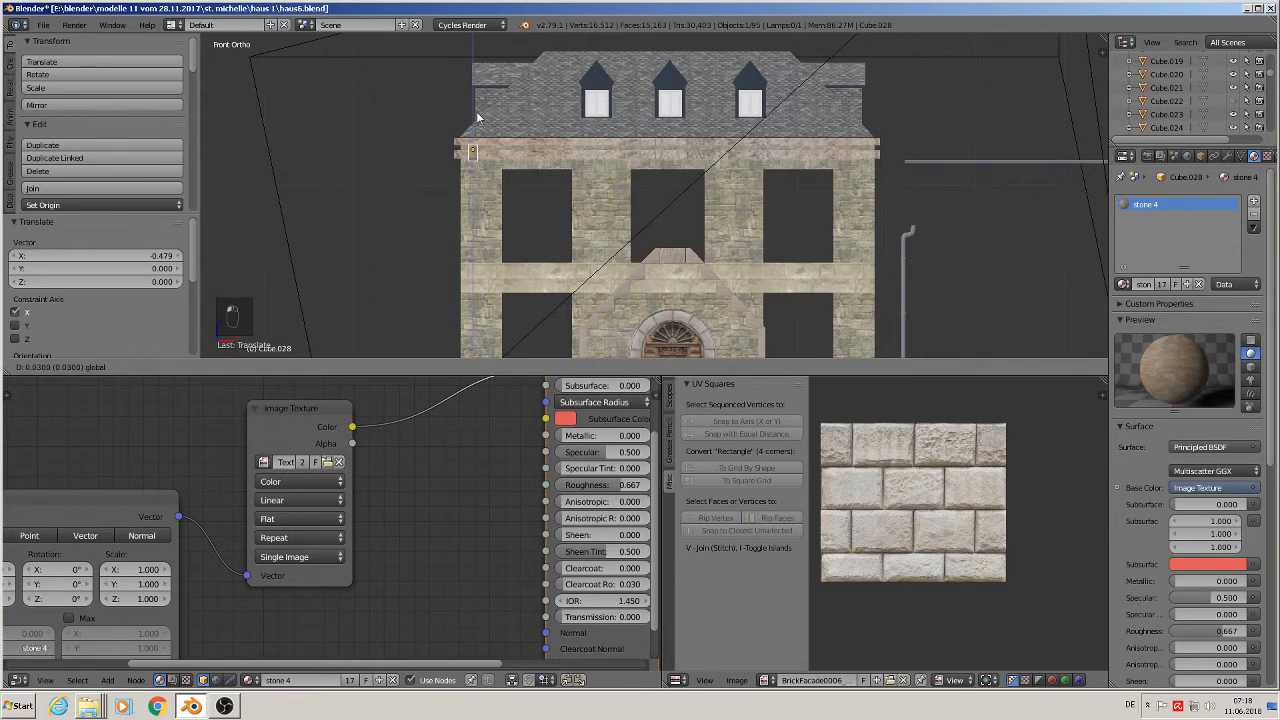
pyautogui.click(477, 119)
# - Duplicate the stone block and move the copy -0.148 along X, clear of the house
pyautogui.scroll(3, 523, 160)
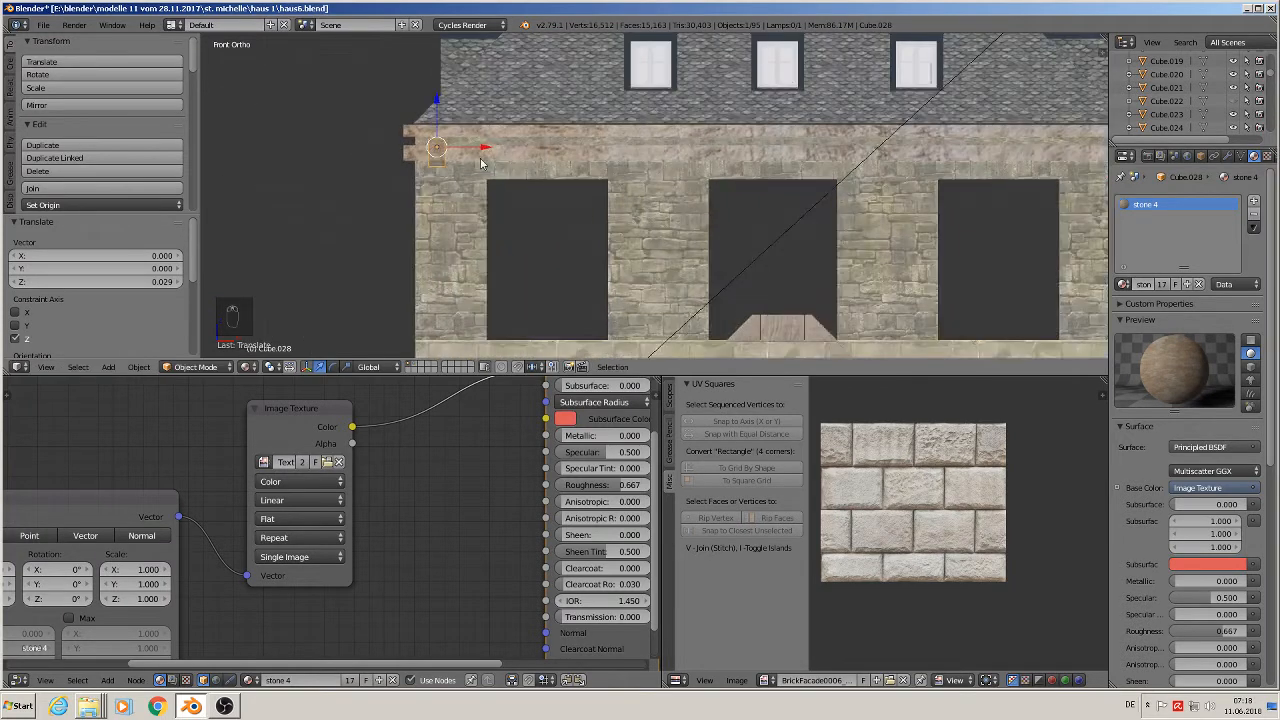
pyautogui.hotkey('shift', 'd')
pyautogui.click(252, 150)
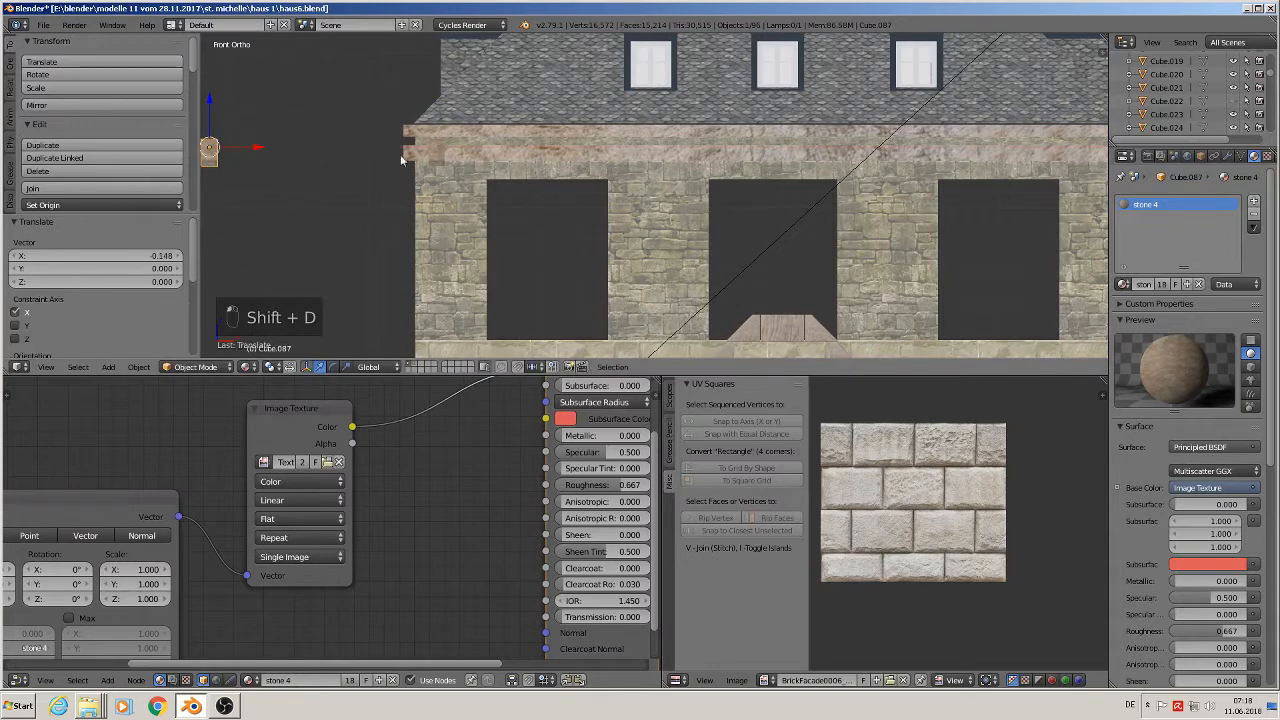
# - Add an Array modifier with a count of 9 to the original stone block at the cornice
pyautogui.click(423, 145)
pyautogui.click(423, 150)
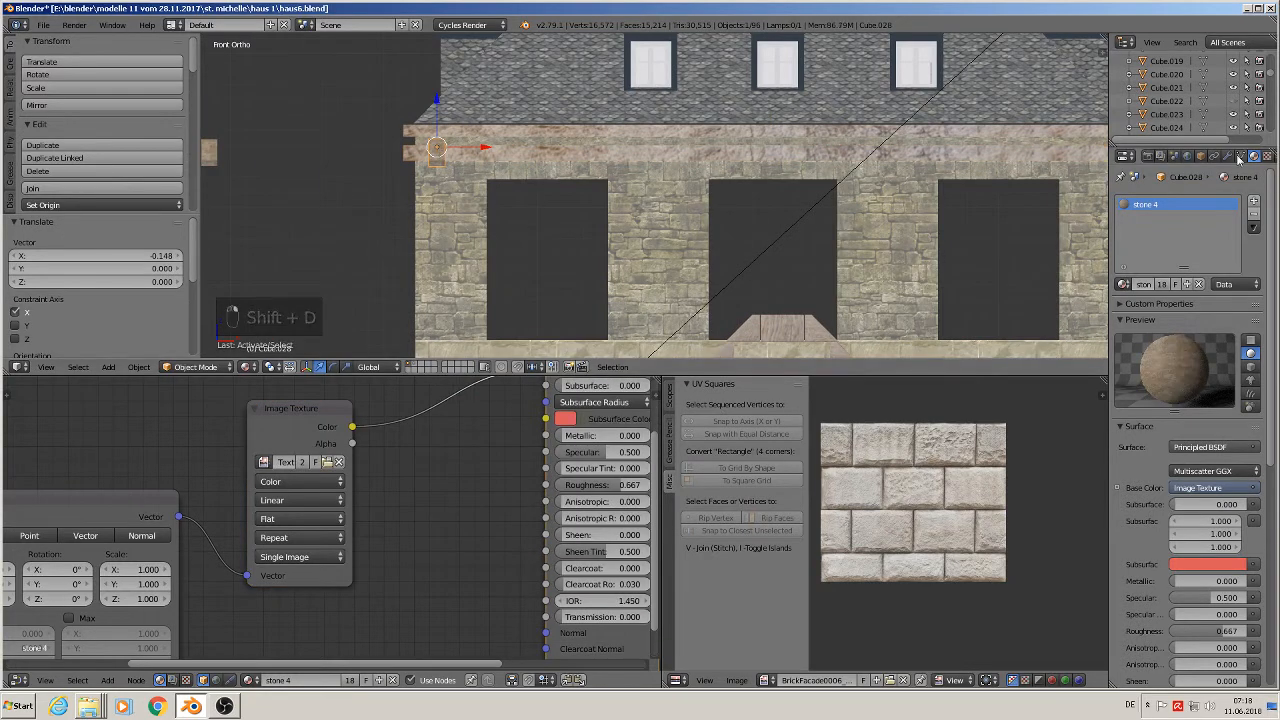
pyautogui.click(1228, 156)
pyautogui.click(1185, 201)
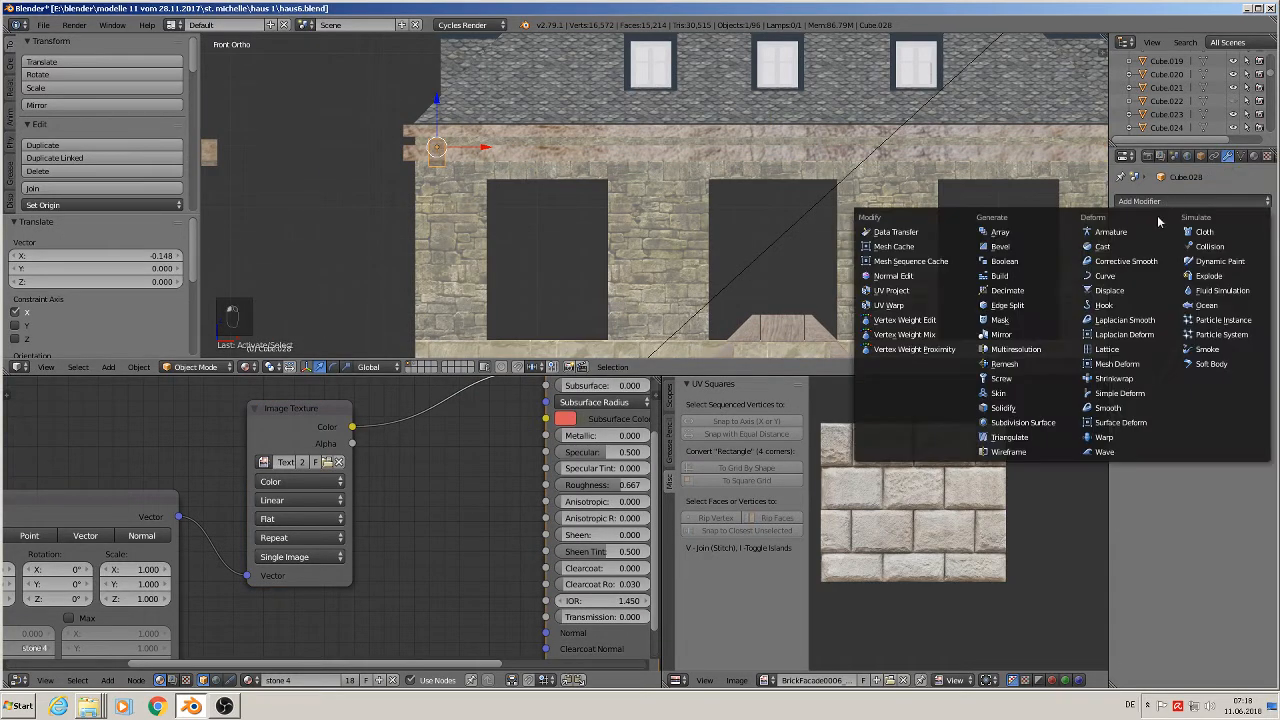
pyautogui.click(1020, 232)
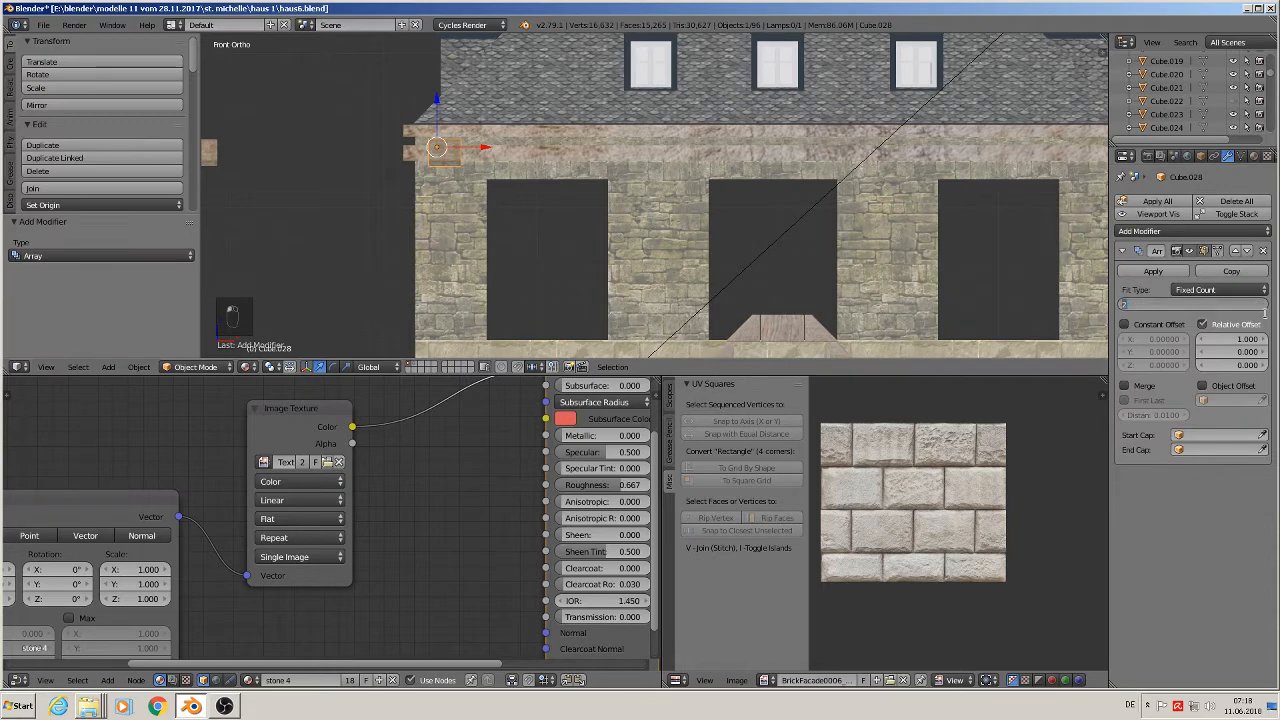
pyautogui.write('9')
pyautogui.press('Return')
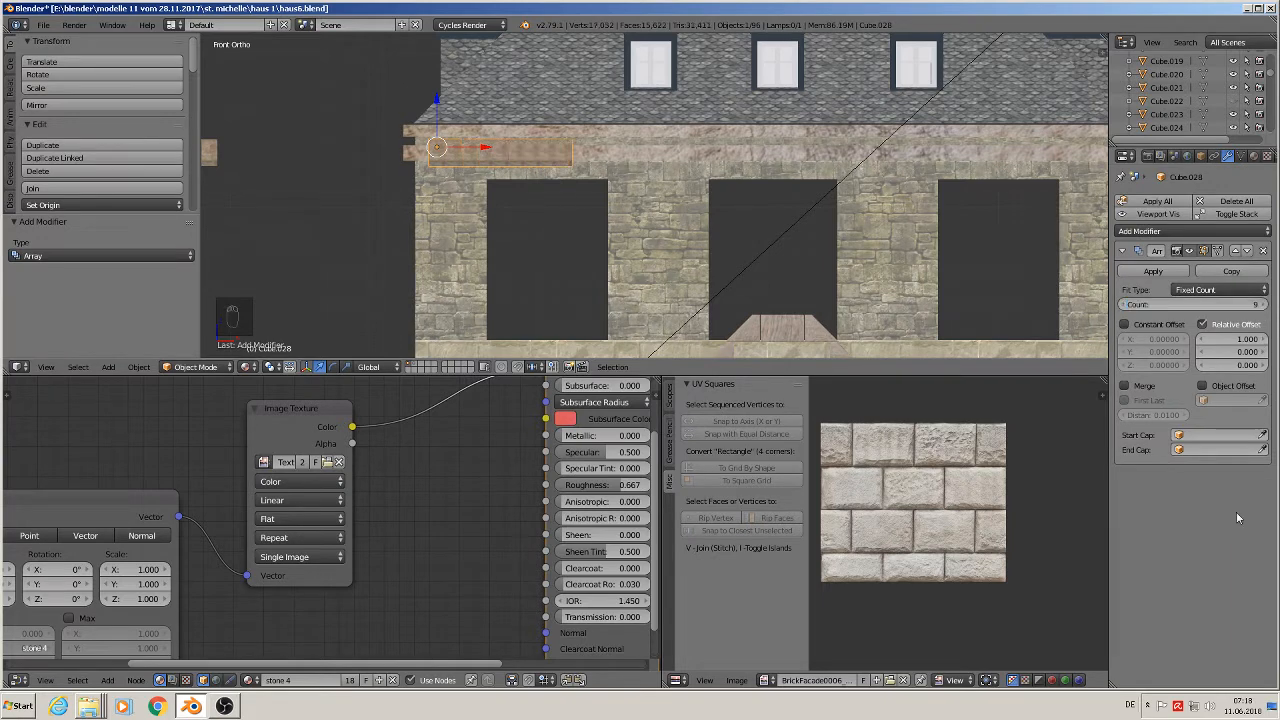
# - Set the array's relative X offset to 5.300 to spread the blocks evenly across the facade
pyautogui.moveTo(1253, 338); pyautogui.dragTo(1185, 332)
pyautogui.scroll(-4, 750, 200)
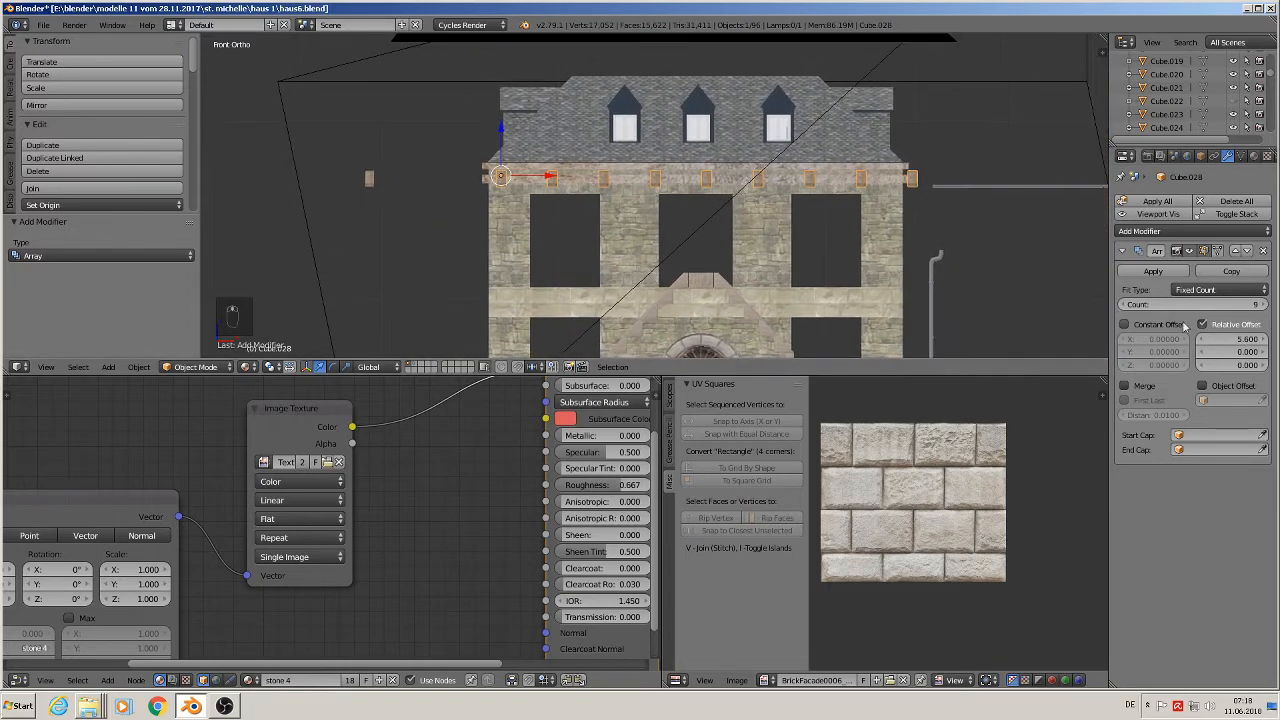
pyautogui.moveTo(1246, 339); pyautogui.dragTo(1236, 339)
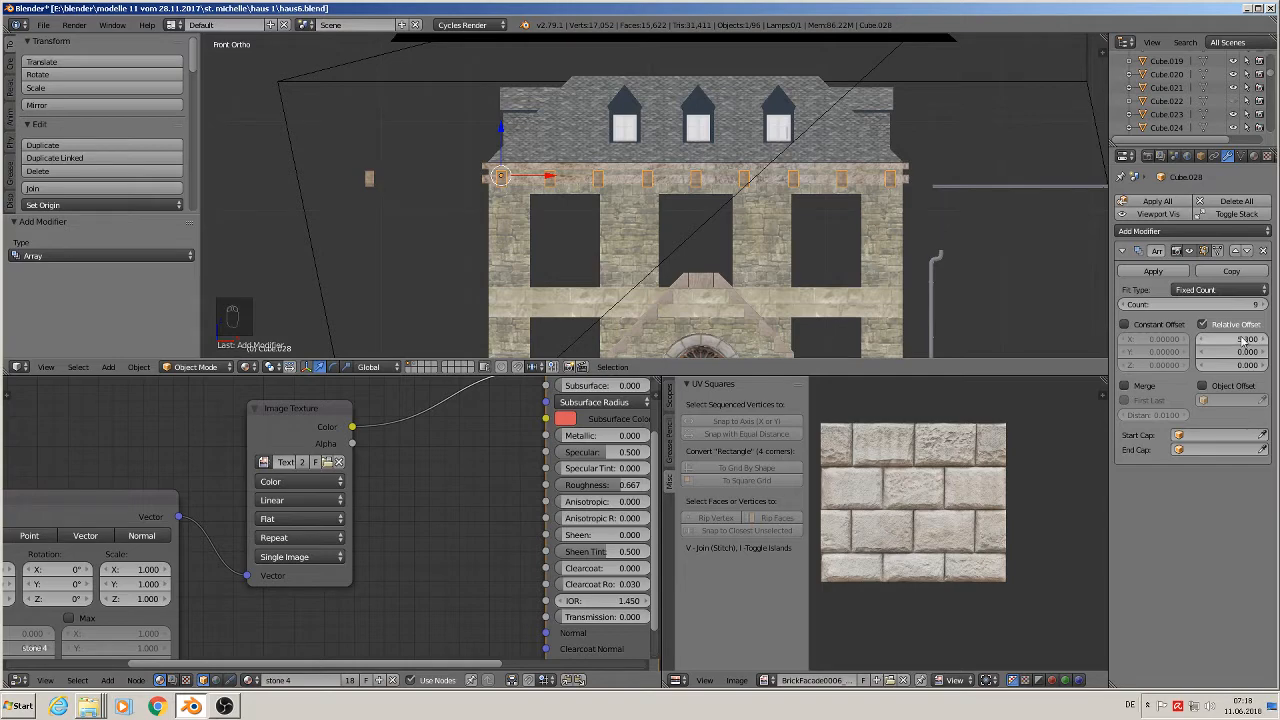
# - Move the arrayed row of stone blocks about 0.121 along Y at the front cornice
pyautogui.moveTo(760, 230); pyautogui.dragTo(699, 194, button='middle')
pyautogui.moveTo(627, 78); pyautogui.dragTo(777, 62)
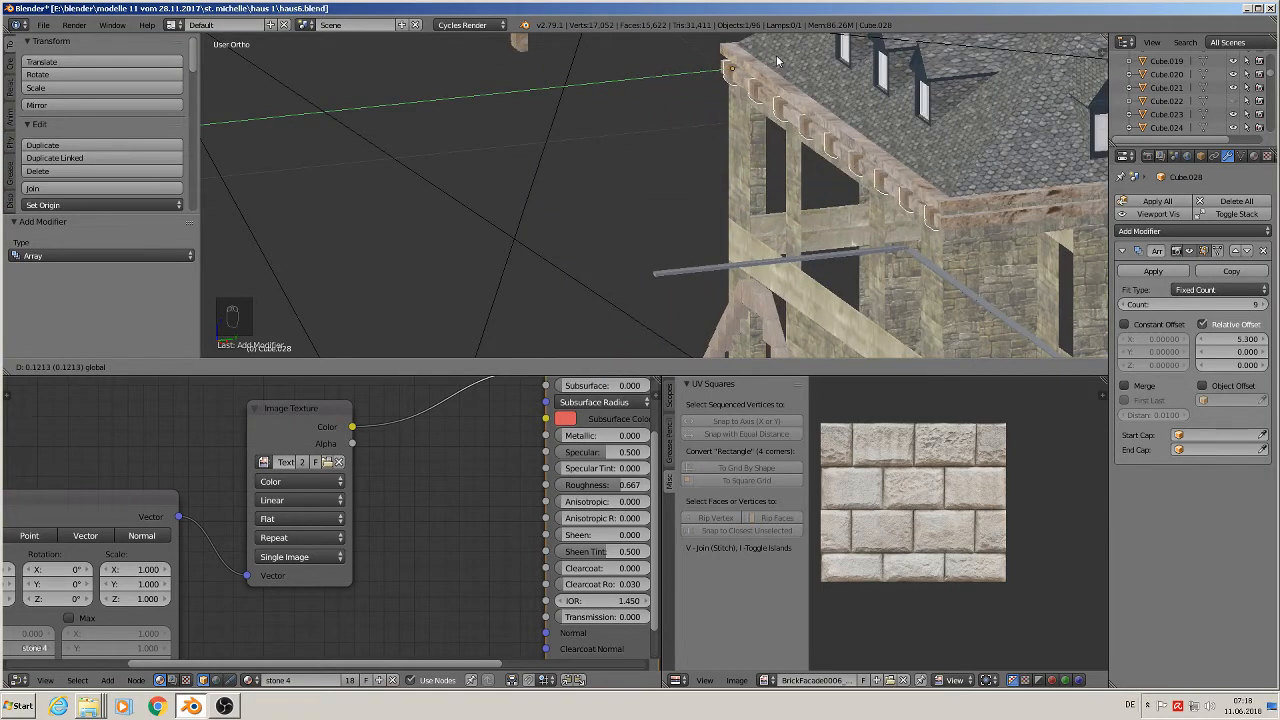
# - Move the row of arrayed corbel blocks 0.121 along Y onto the cornice of the long stair-side facade
pyautogui.click(777, 62)
pyautogui.moveTo(777, 62); pyautogui.dragTo(886, 78, button='middle')
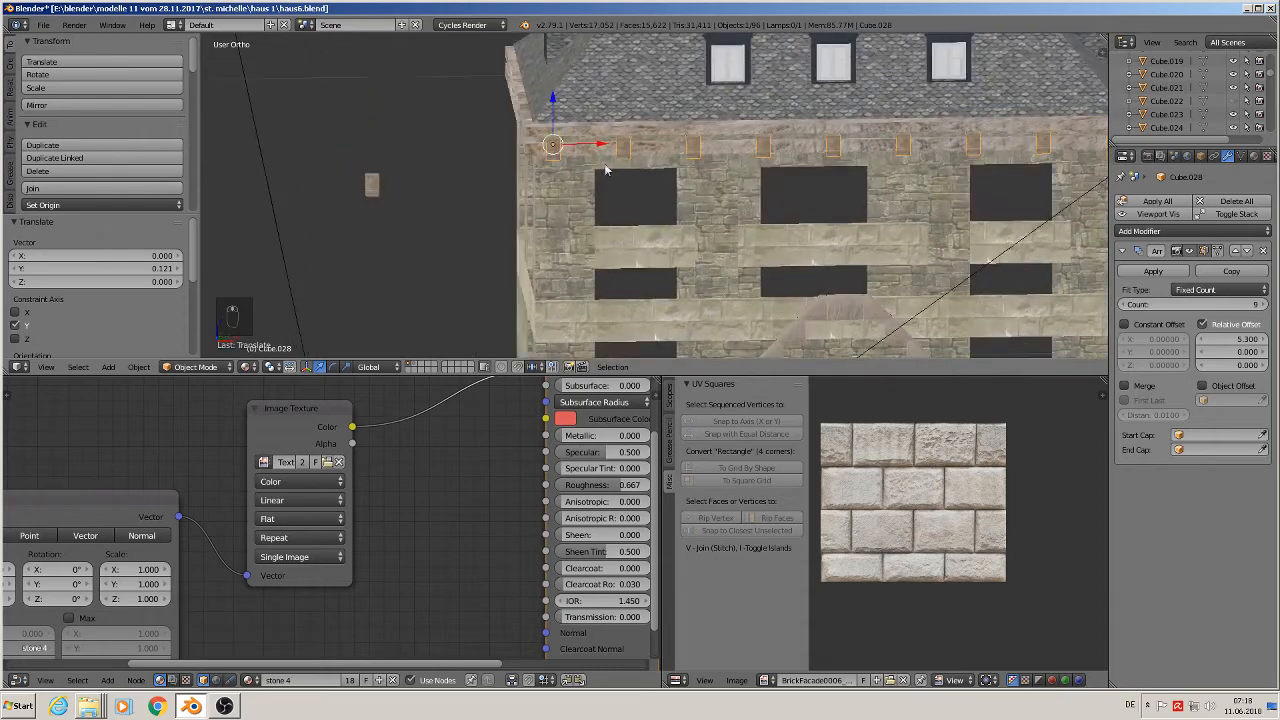
pyautogui.moveTo(522, 170); pyautogui.dragTo(829, 196, button='middle')
pyautogui.scroll(-3, 600, 190)
pyautogui.scroll(3, 557, 185)
pyautogui.moveTo(578, 186); pyautogui.dragTo(688, 197, button='middle')
pyautogui.scroll(-2, 604, 174)
pyautogui.scroll(-2, 699, 194)
# - Select the cornice bands together with the adjoining roof pieces and move them -0.009 along Y
pyautogui.rightClick(686, 181)
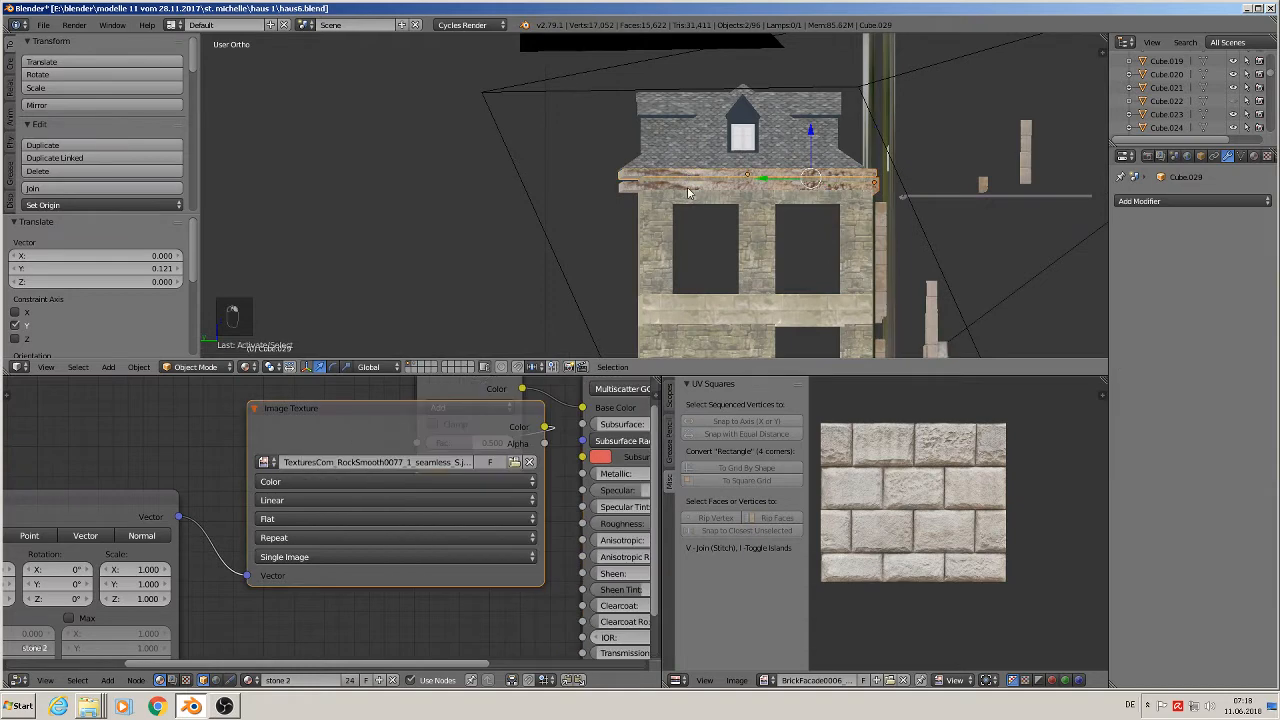
pyautogui.keyDown('shift'); pyautogui.rightClick(695, 152); pyautogui.keyUp('shift')
pyautogui.moveTo(744, 185); pyautogui.dragTo(744, 183)
pyautogui.moveTo(744, 183); pyautogui.dragTo(789, 209, button='middle')
pyautogui.scroll(3, 790, 208)
pyautogui.scroll(2, 789, 211)
pyautogui.scroll(-5, 790, 213)
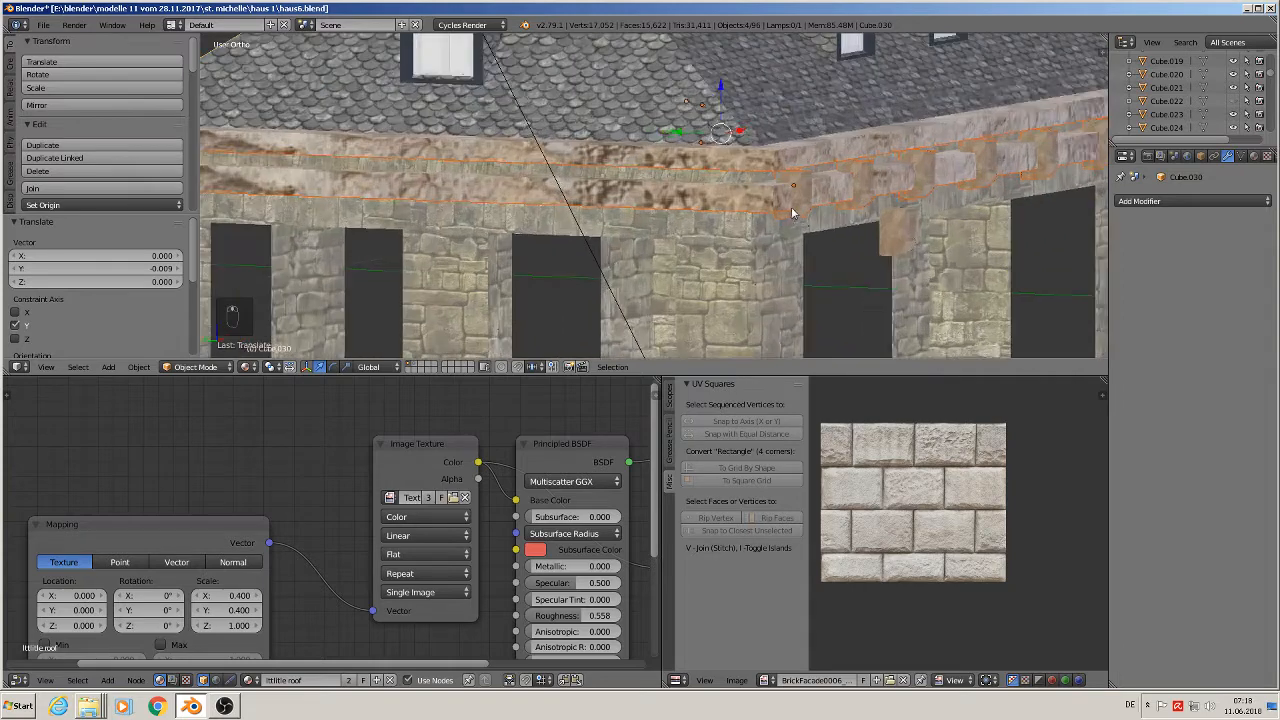
# - Duplicate the corbel row alone and move the copy 0.311 along Y to the opposite side of the house
pyautogui.press('a')
pyautogui.rightClick(799, 226)
pyautogui.scroll(-2, 799, 228)
pyautogui.moveTo(799, 228); pyautogui.dragTo(835, 222, button='middle')
pyautogui.hotkey('shift', 'd')
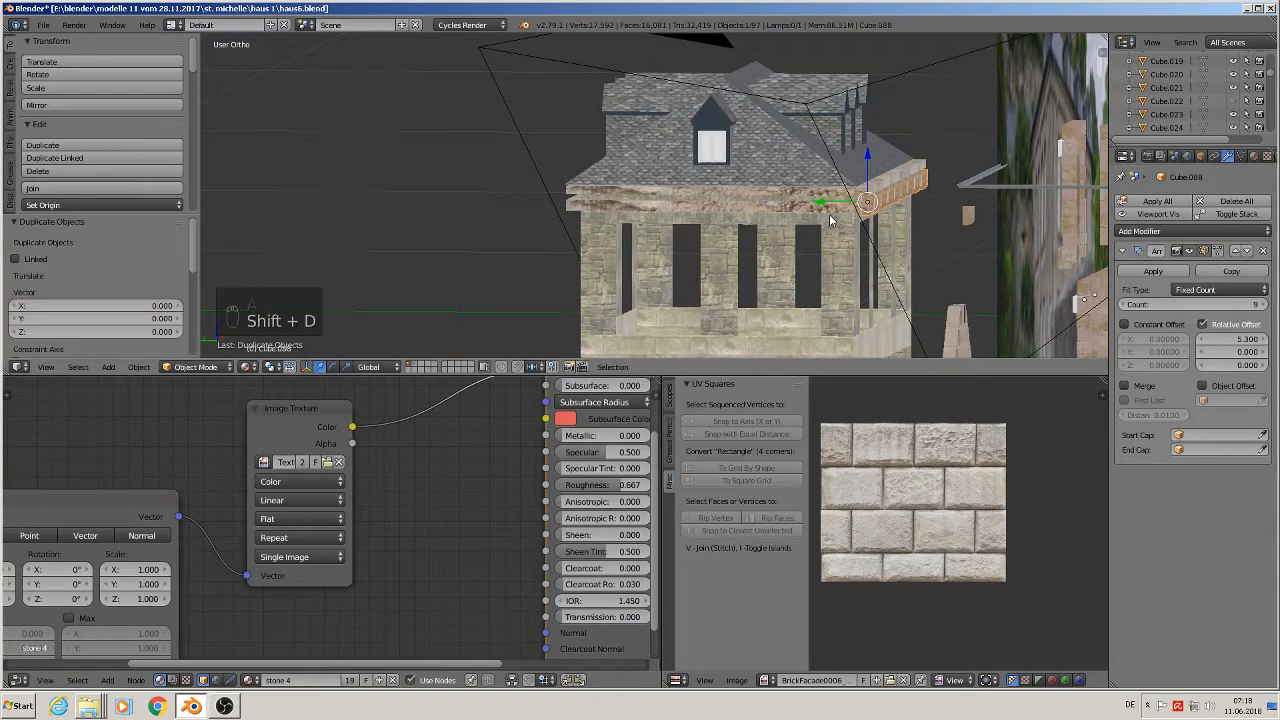
pyautogui.press('y')
pyautogui.click(511, 180)
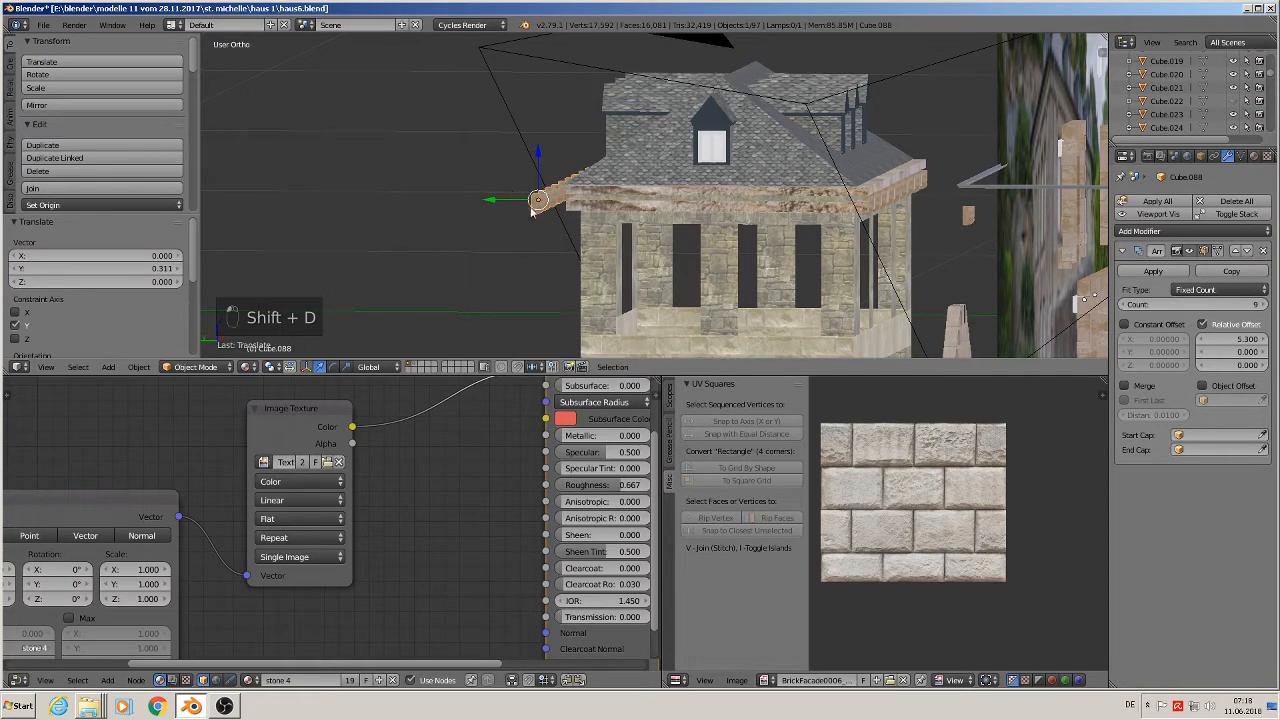
# - Rotate the duplicated corbel row 180° around Z
pyautogui.moveTo(511, 180); pyautogui.dragTo(577, 237, button='middle')
pyautogui.write('r')
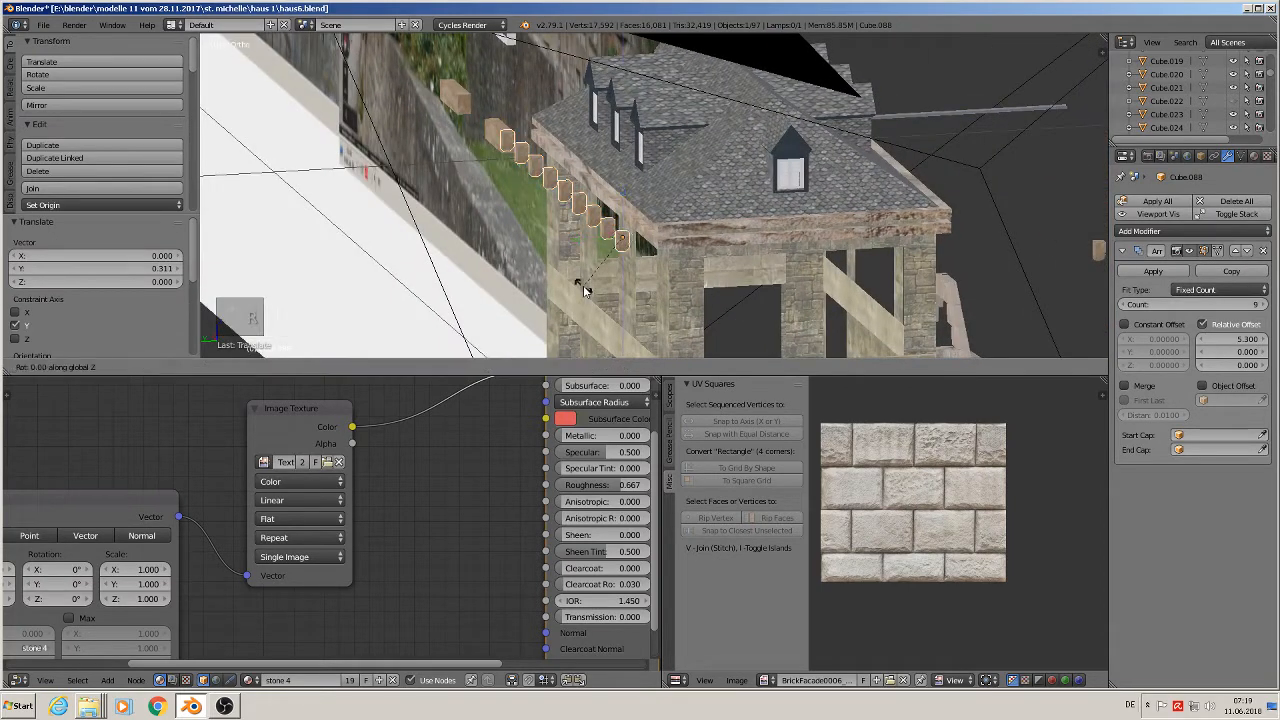
pyautogui.write('z180')
pyautogui.click(583, 288)
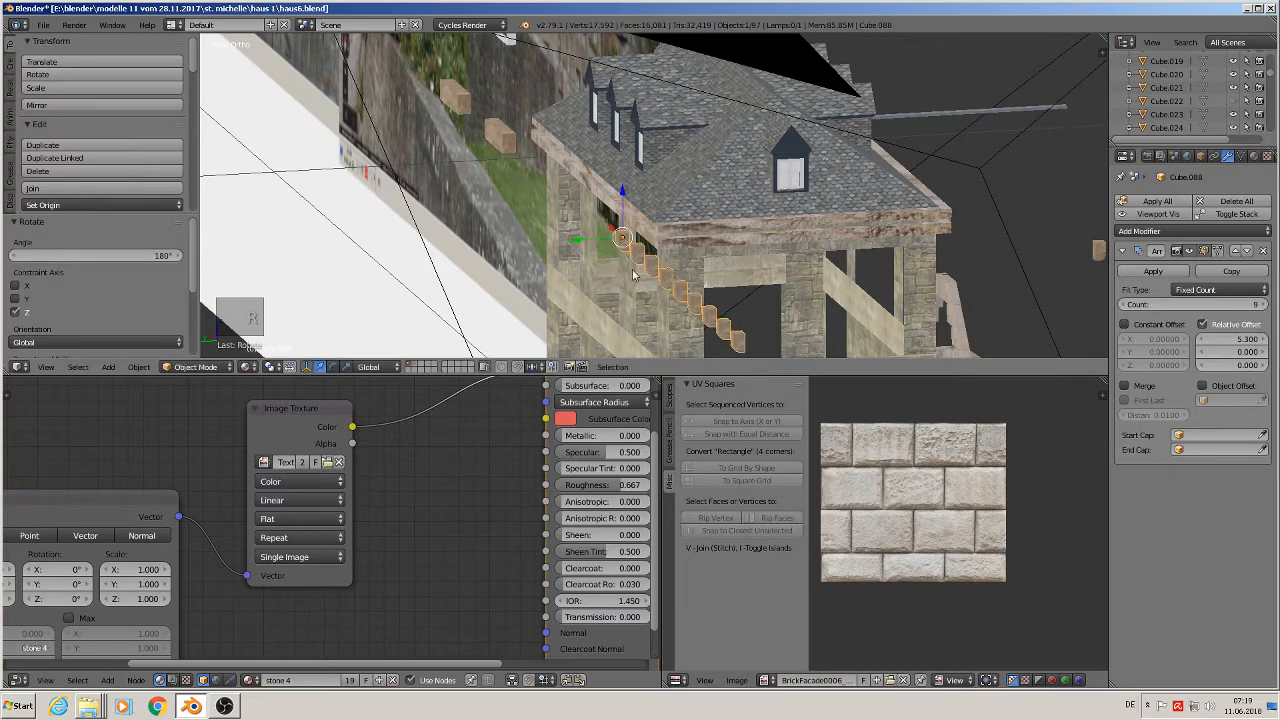
# - Move the rotated corbel row along X to span the opposite long facade, and along Y to sit against its cornice
pyautogui.moveTo(634, 274); pyautogui.dragTo(732, 262, button='middle')
pyautogui.moveTo(450, 279); pyautogui.dragTo(425, 280)
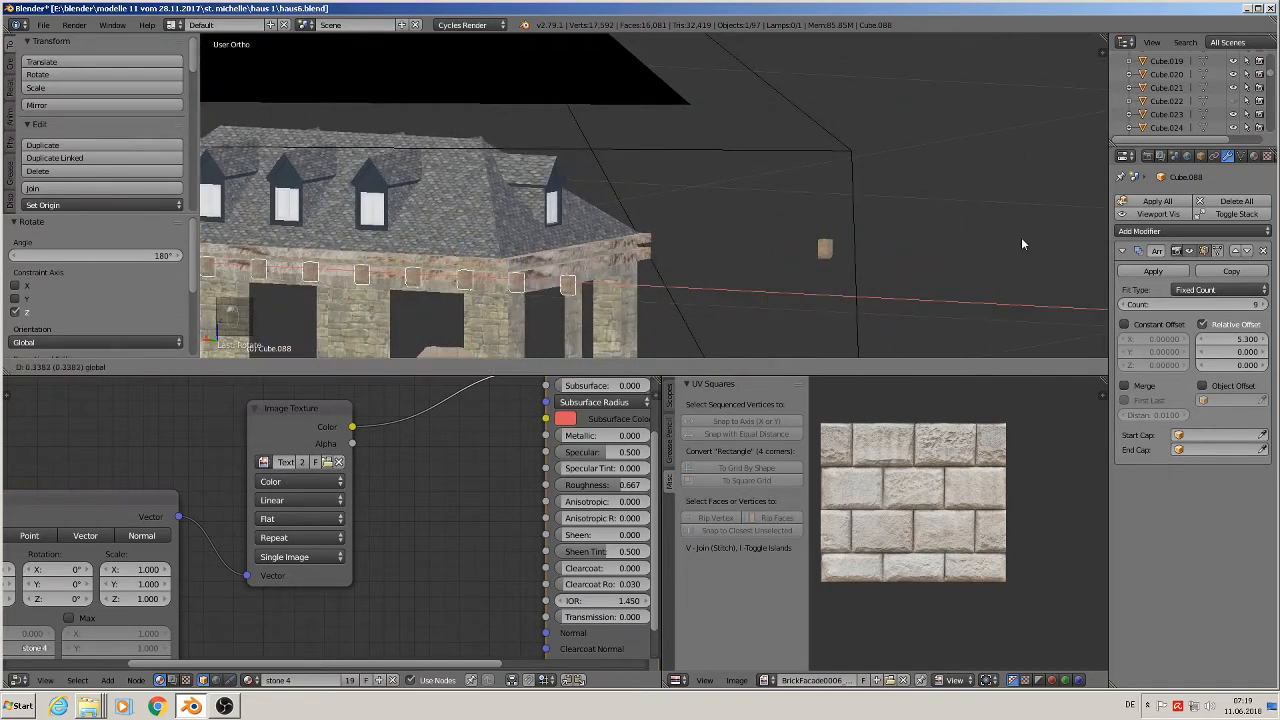
pyautogui.click(940, 236)
pyautogui.moveTo(882, 256); pyautogui.dragTo(973, 160, button='middle')
pyautogui.moveTo(466, 144); pyautogui.dragTo(489, 135)
pyautogui.moveTo(489, 135); pyautogui.dragTo(534, 173, button='middle')
pyautogui.moveTo(534, 172); pyautogui.dragTo(542, 167)
# - Scale the lower cornice band along Y to about 0.96, and clear the selection
pyautogui.scroll(2, 810, 214)
pyautogui.rightClick(873, 218)
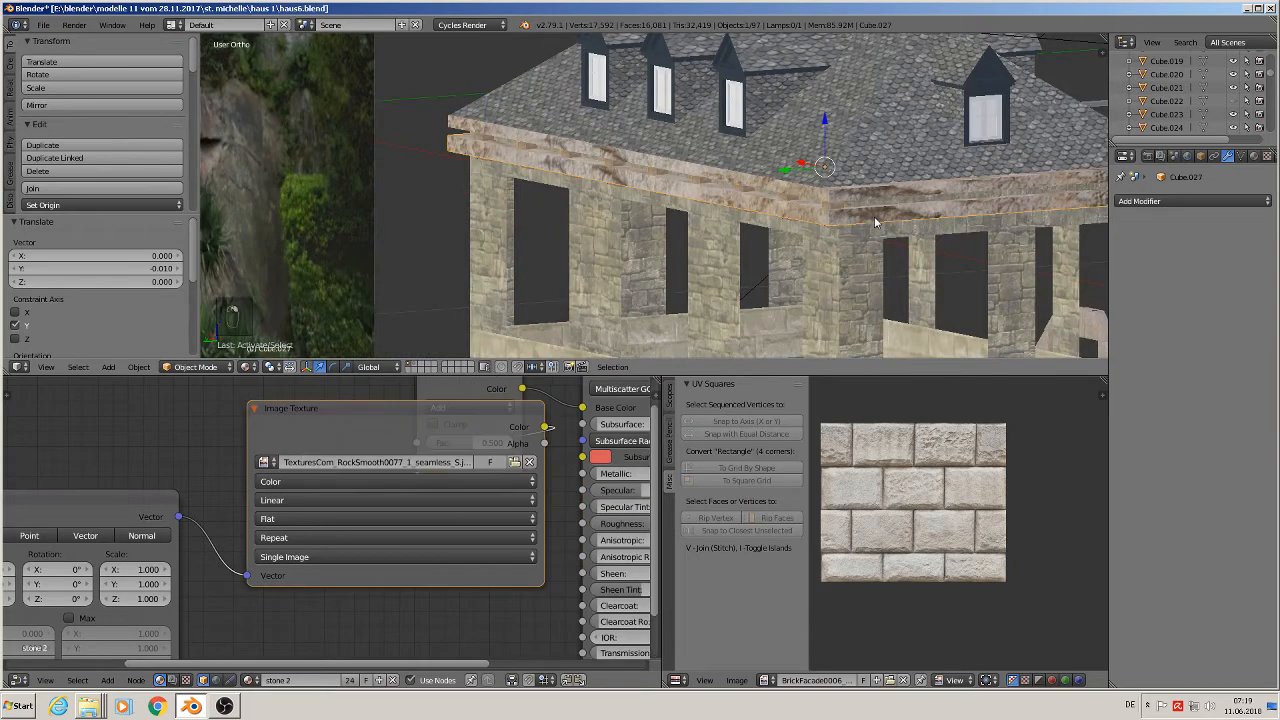
pyautogui.scroll(-3, 873, 218)
pyautogui.keyDown('shift'); pyautogui.moveTo(963, 259); pyautogui.dragTo(744, 259, button='middle'); pyautogui.keyUp('shift')
pyautogui.scroll(-2, 735, 253)
pyautogui.scroll(2, 744, 242)
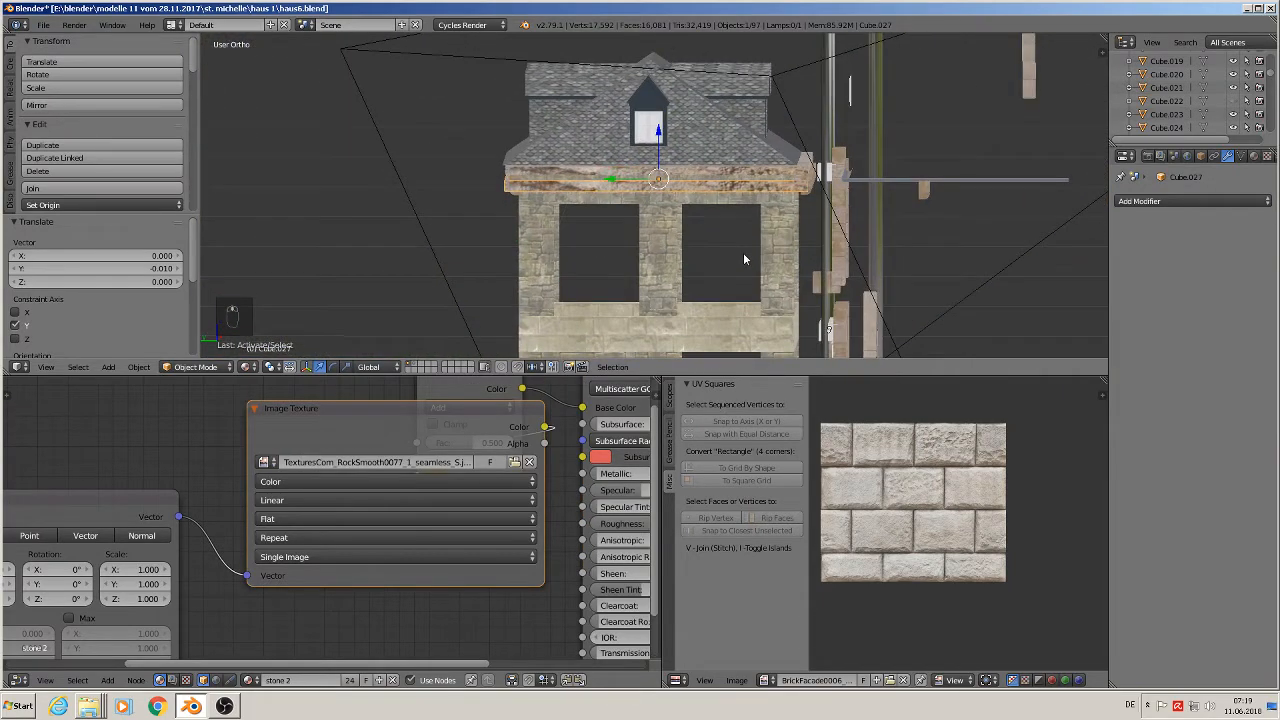
pyautogui.press('s')
pyautogui.press('y')
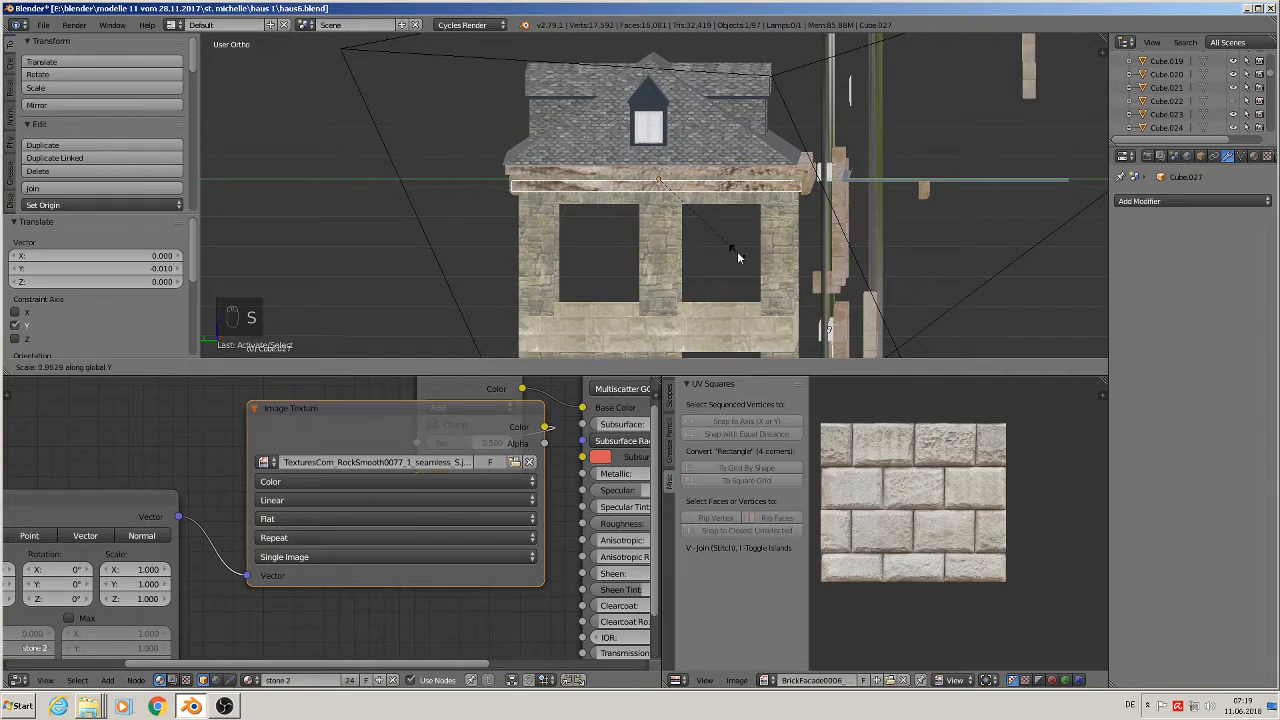
pyautogui.click(737, 251)
pyautogui.moveTo(737, 251); pyautogui.dragTo(624, 258, button='middle')
pyautogui.press('Tab')
pyautogui.press('a')
pyautogui.press('a')
pyautogui.press('Tab')
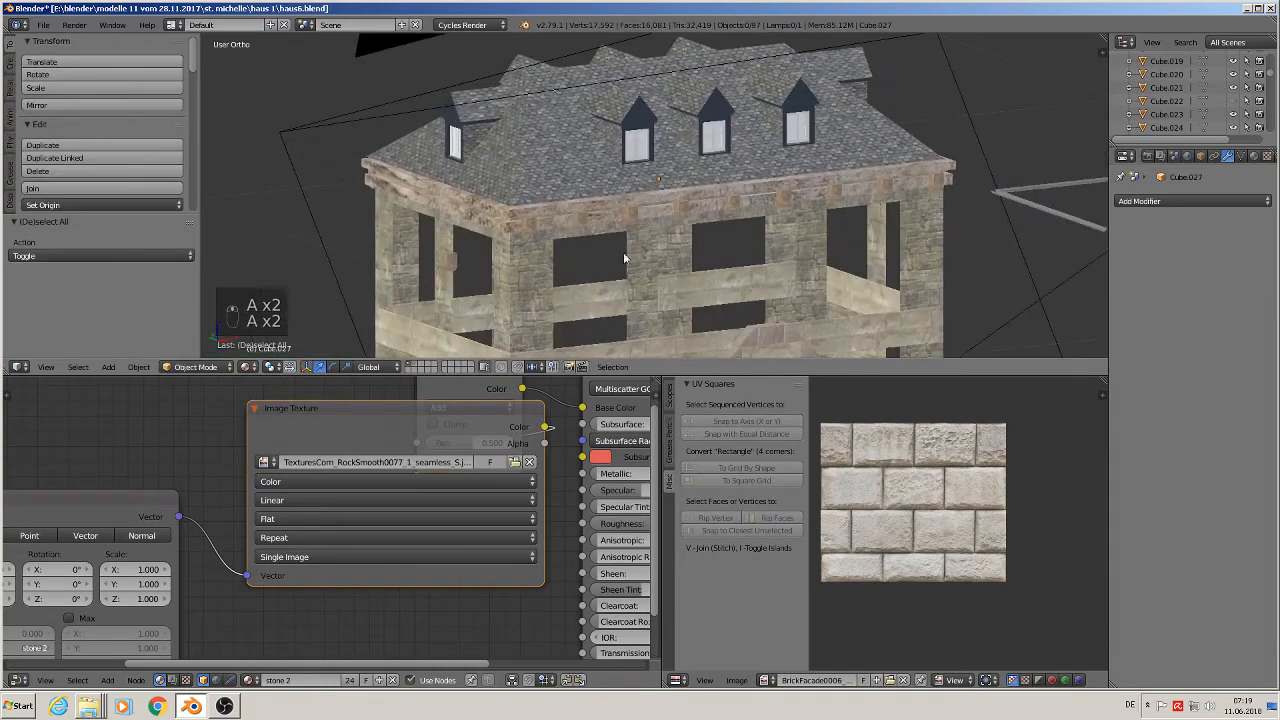
# - Duplicate the stair-side corbel row in place and rotate the copy 90° around Z
pyautogui.moveTo(426, 197); pyautogui.dragTo(515, 217, button='middle')
pyautogui.rightClick(647, 241)
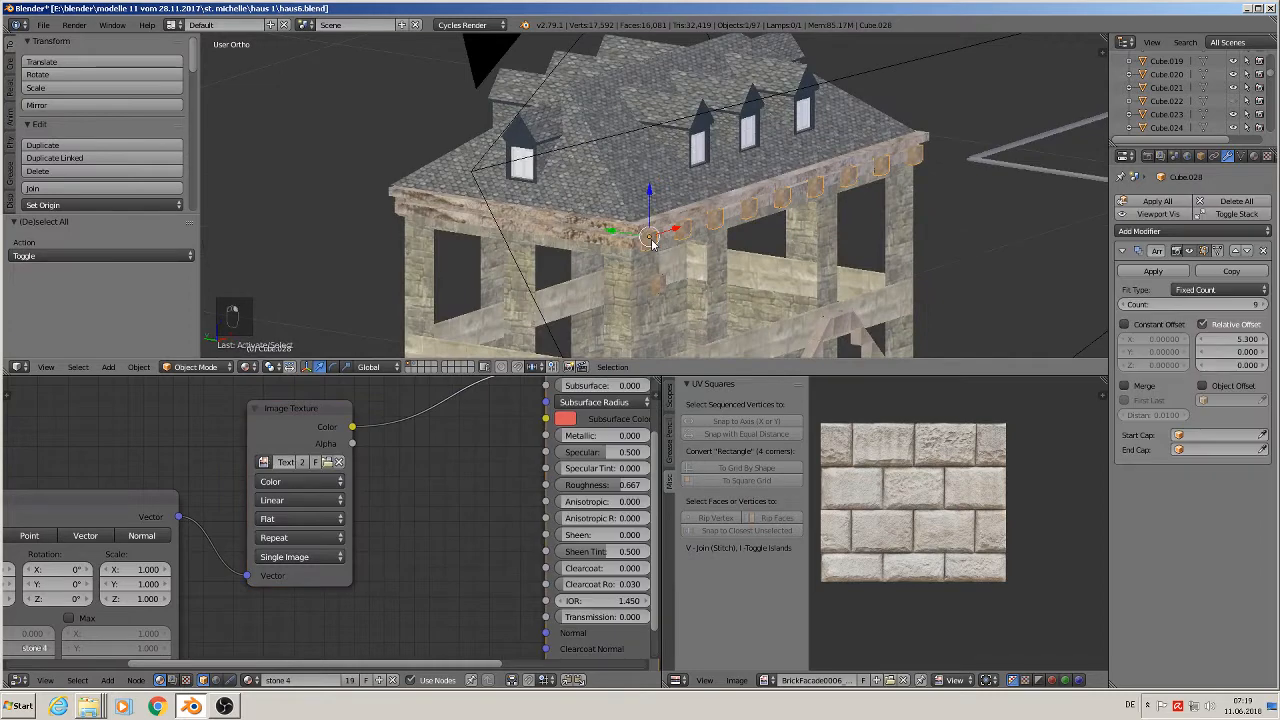
pyautogui.hotkey('shift', 'd')
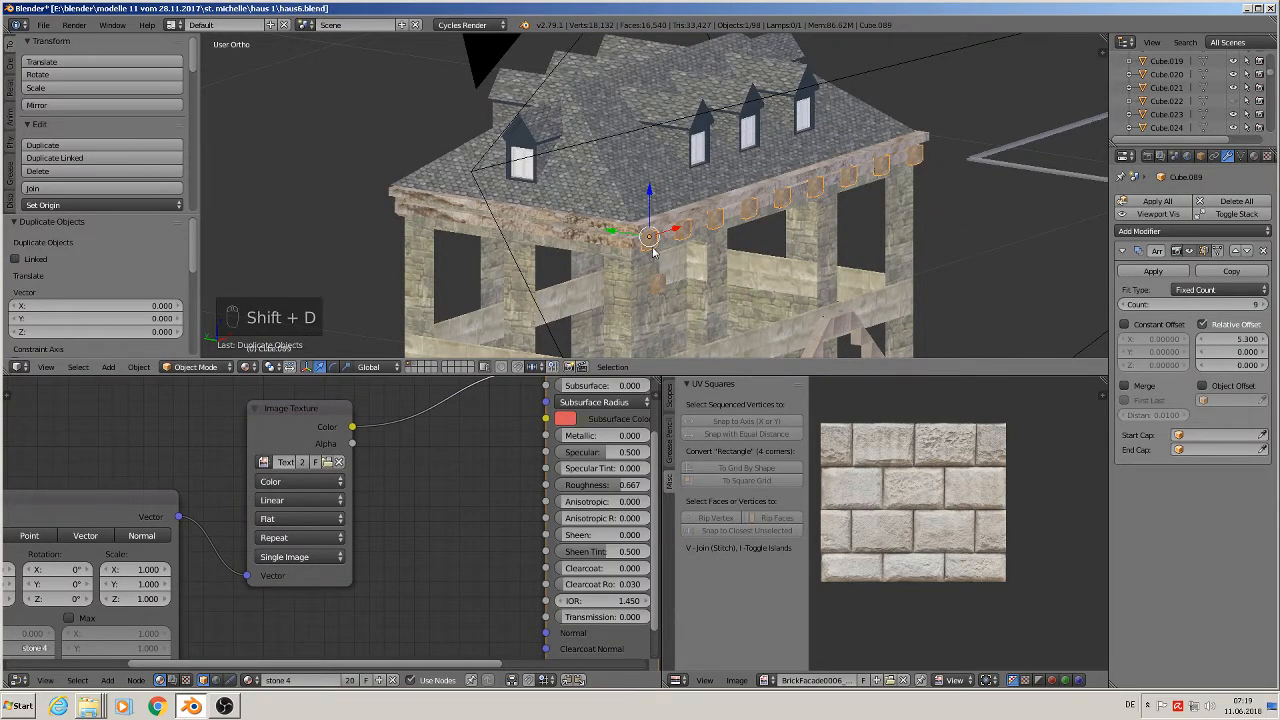
pyautogui.press('r')
pyautogui.press('z')
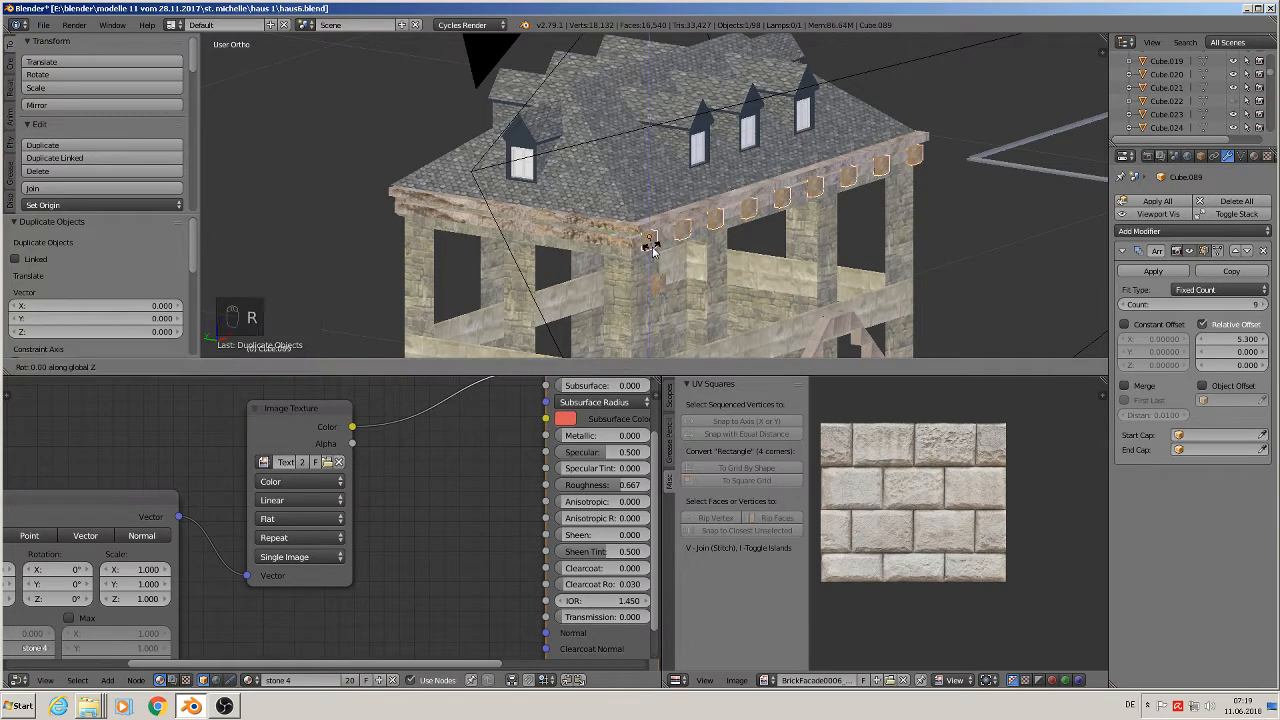
pyautogui.press('9')
pyautogui.press('0')
pyautogui.press('Return')
# - Move the rotated corbel row 0.463 along X to the short end facade
pyautogui.scroll(-3, 610, 235)
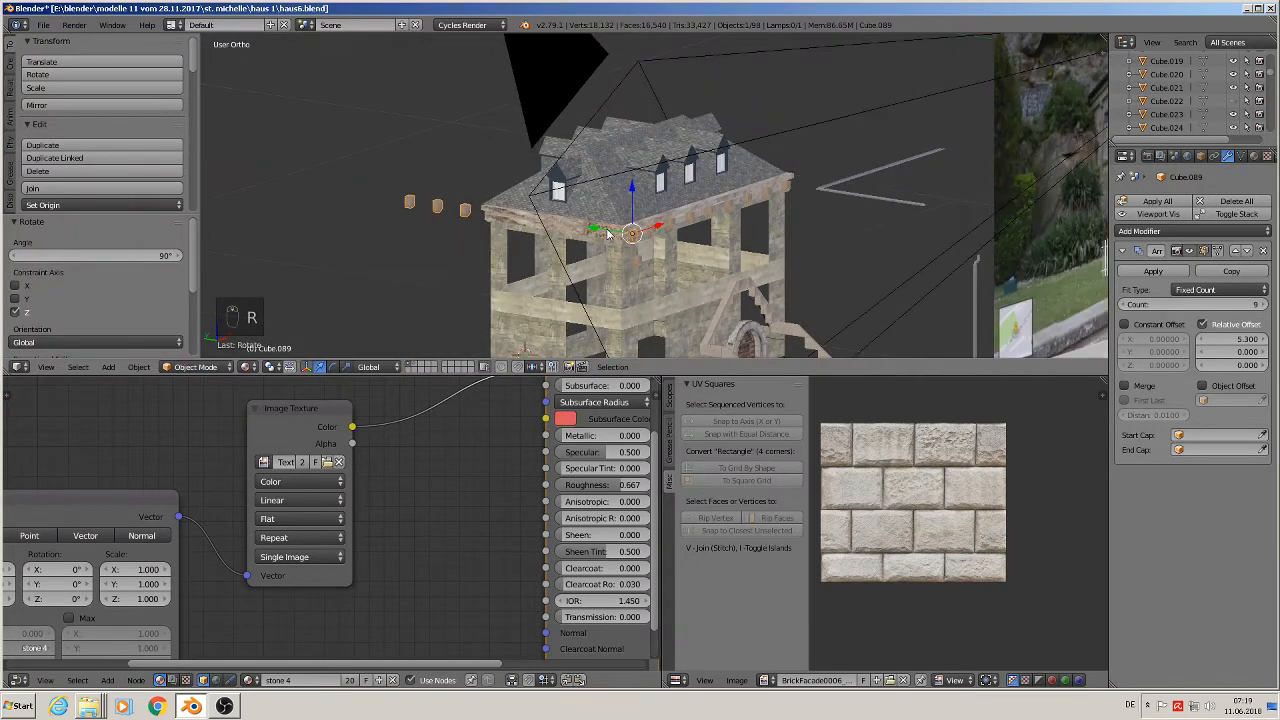
pyautogui.press('g')
pyautogui.press('x')
pyautogui.click(816, 160)
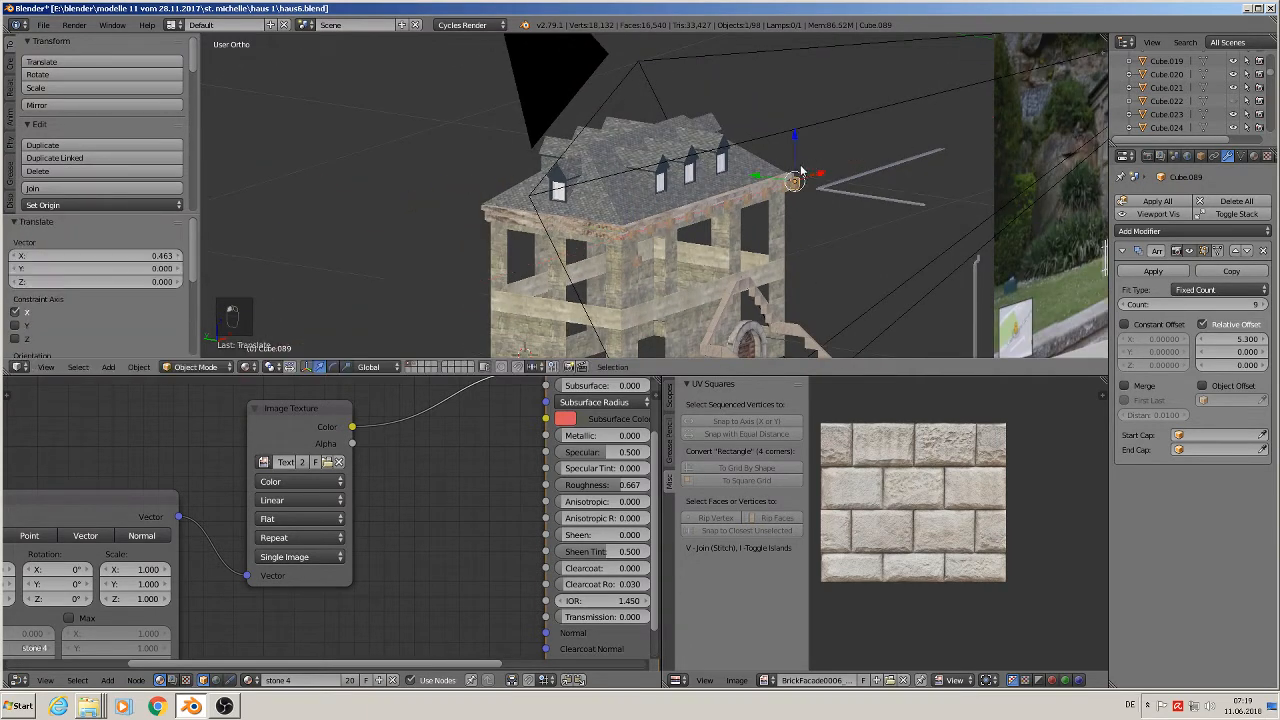
pyautogui.moveTo(816, 162); pyautogui.dragTo(632, 186, button='middle')
pyautogui.scroll(10, 632, 186)
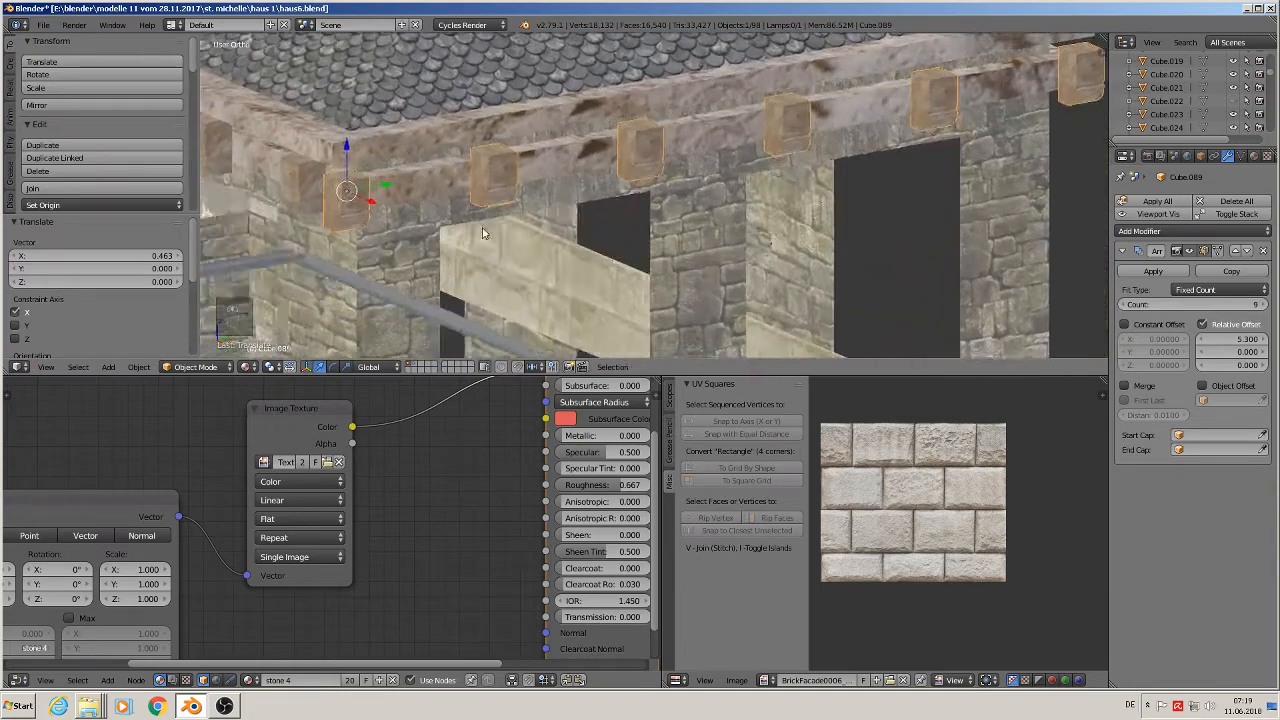
# - Align the end-facade corbel row with the cornice by moving it 0.022 along Y, -0.007 along X and -0.002 along Z
pyautogui.moveTo(335, 146); pyautogui.dragTo(398, 144)
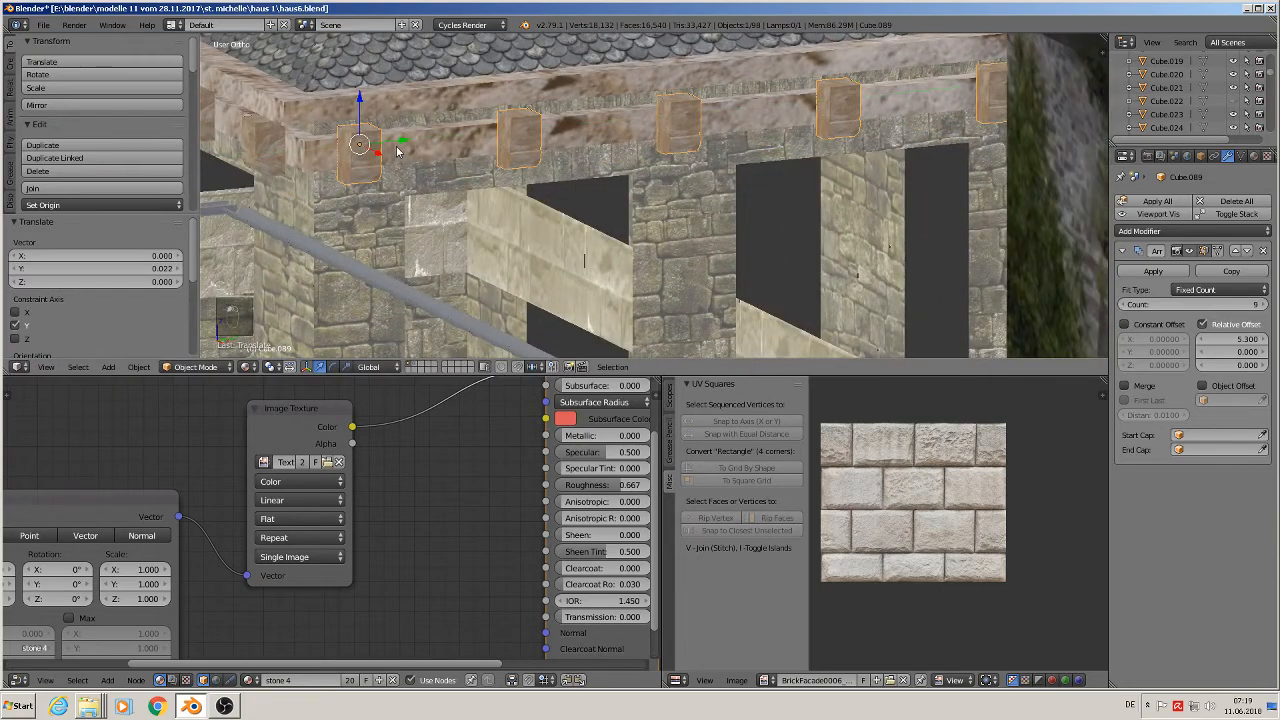
pyautogui.moveTo(380, 148); pyautogui.dragTo(520, 170, button='middle')
pyautogui.press('g')
pyautogui.press('x')
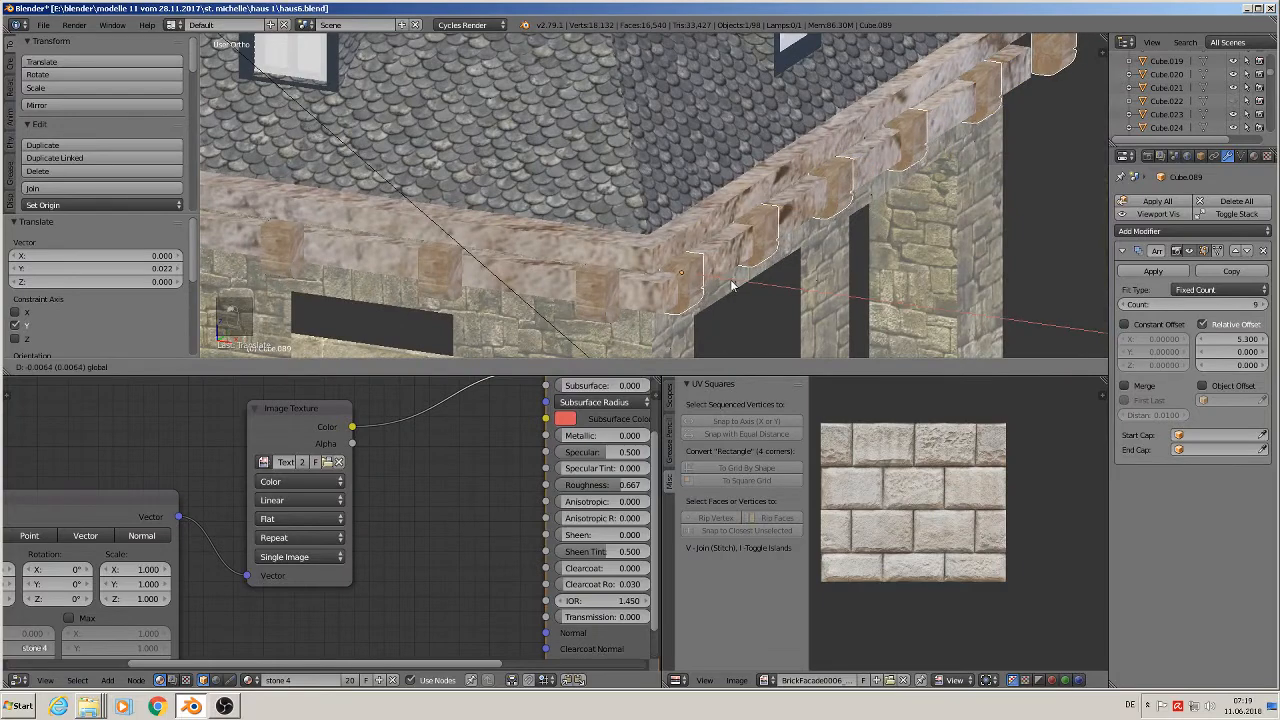
pyautogui.click(731, 287)
pyautogui.moveTo(725, 284); pyautogui.dragTo(670, 254, button='middle')
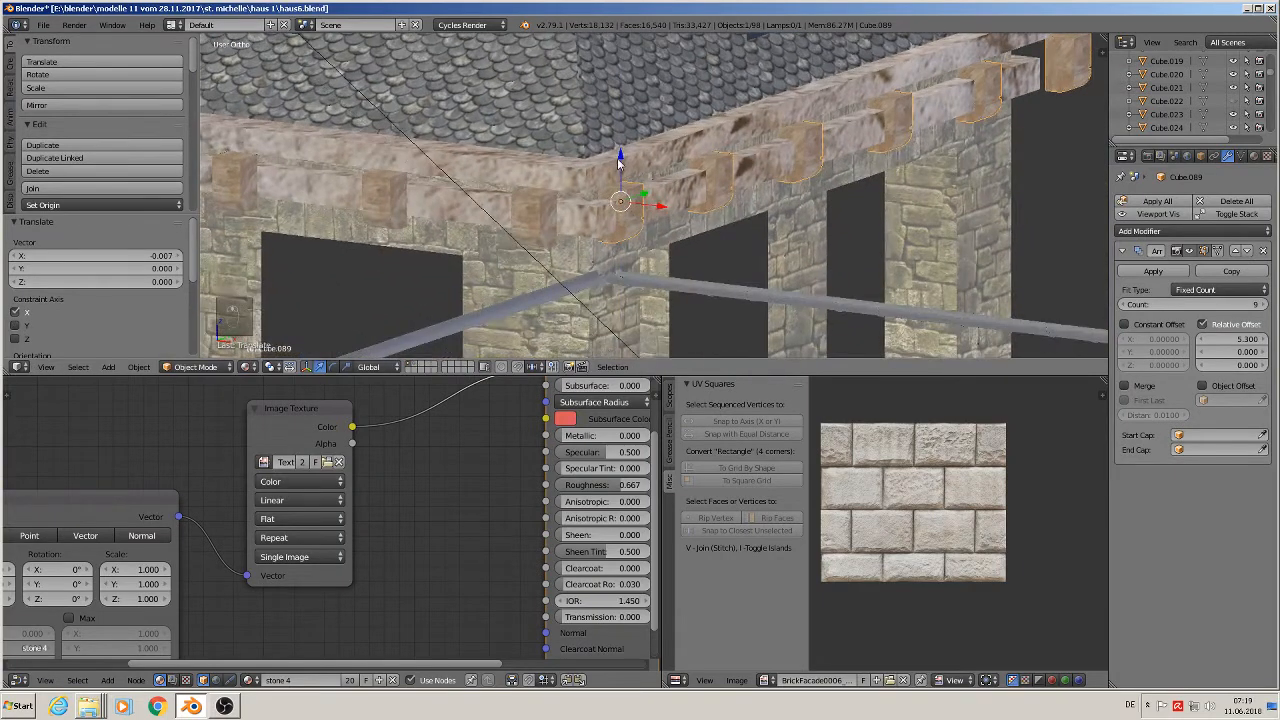
pyautogui.moveTo(619, 160); pyautogui.dragTo(622, 168)
pyautogui.moveTo(822, 177); pyautogui.dragTo(768, 181, button='middle')
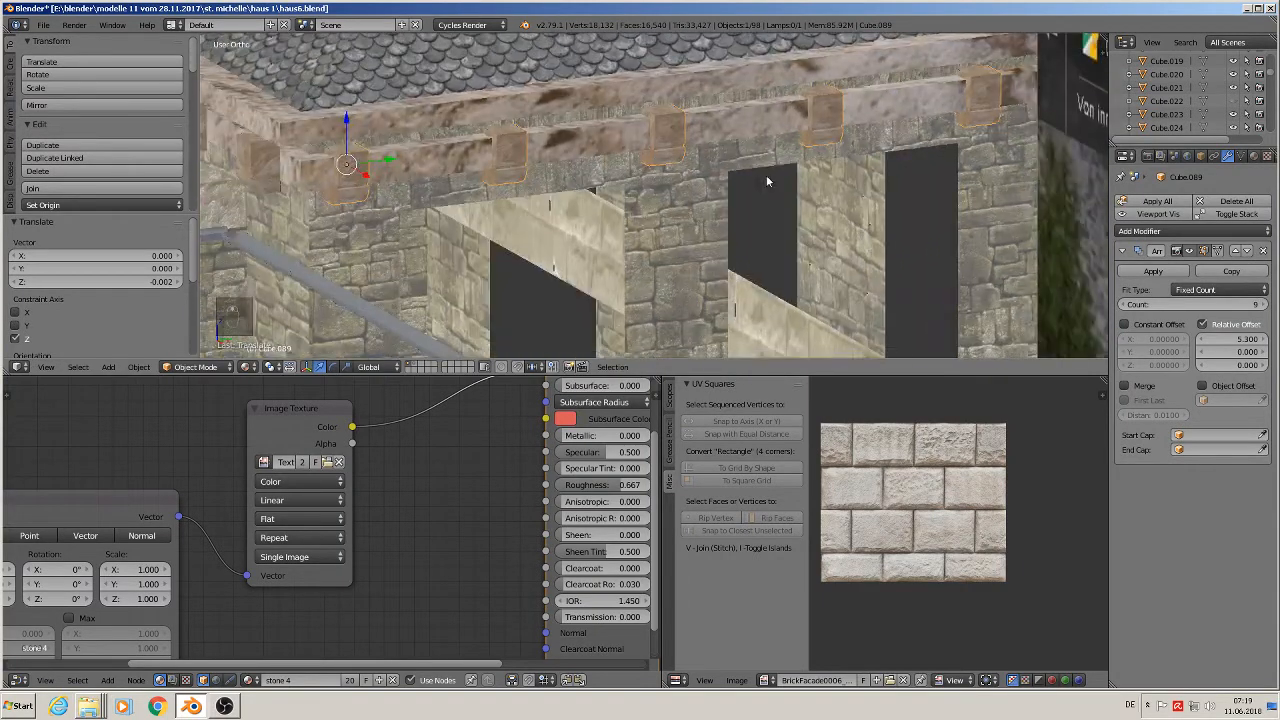
# - Set the end-facade corbel row's array count to 5 and shift the row 0.009 along Y
pyautogui.scroll(-4, 774, 178)
pyautogui.keyDown('shift'); pyautogui.moveTo(863, 169); pyautogui.dragTo(814, 191, button='middle'); pyautogui.keyUp('shift')
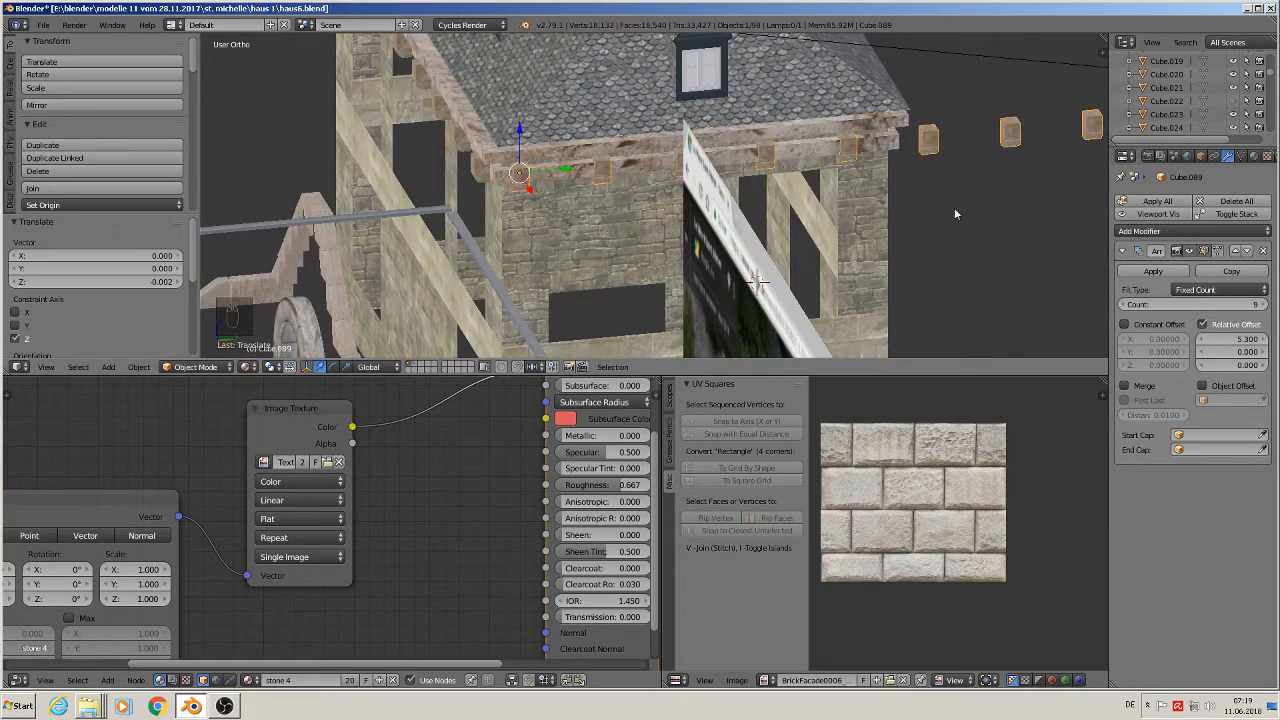
pyautogui.click(1230, 304)
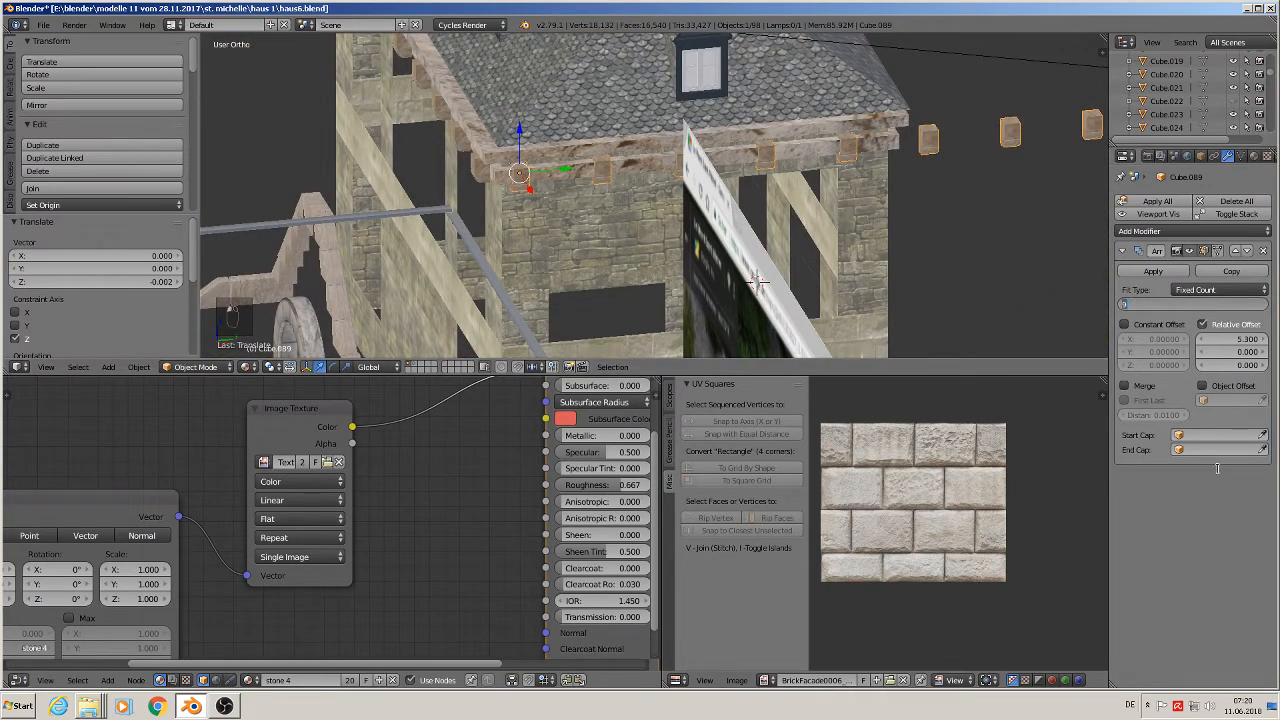
pyautogui.write('5')
pyautogui.press('Return')
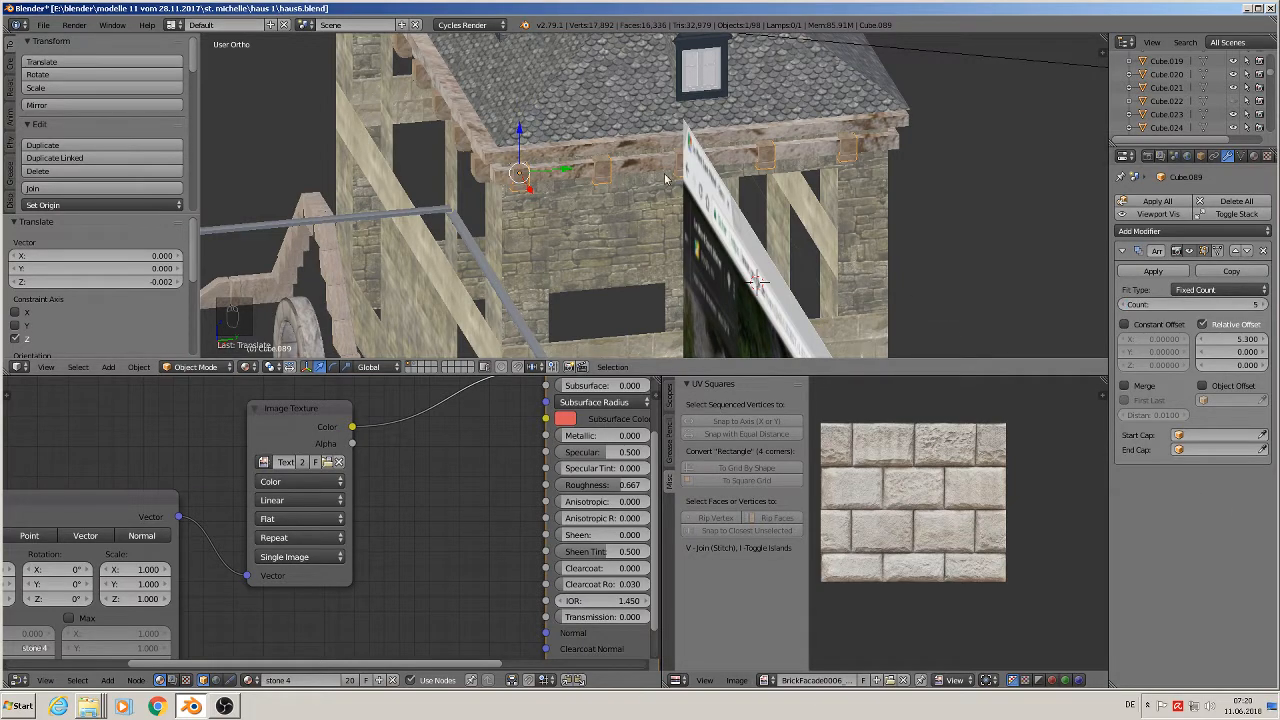
pyautogui.moveTo(561, 170); pyautogui.dragTo(574, 172)
pyautogui.scroll(-3, 574, 172)
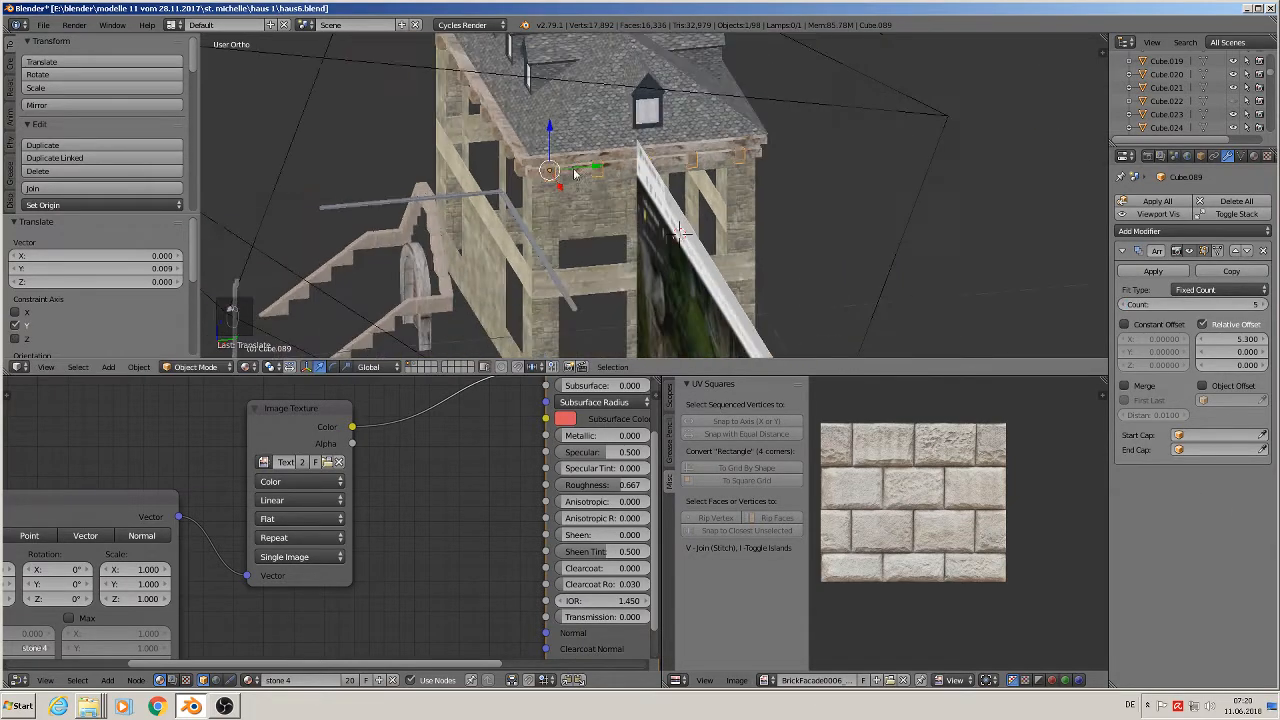
# - Duplicate the five-block corbel row, move the copy -0.568 along X past the opposite end facade, and rotate it 180° around Z
pyautogui.moveTo(574, 172); pyautogui.dragTo(890, 222, button='middle')
pyautogui.scroll(-3, 616, 186)
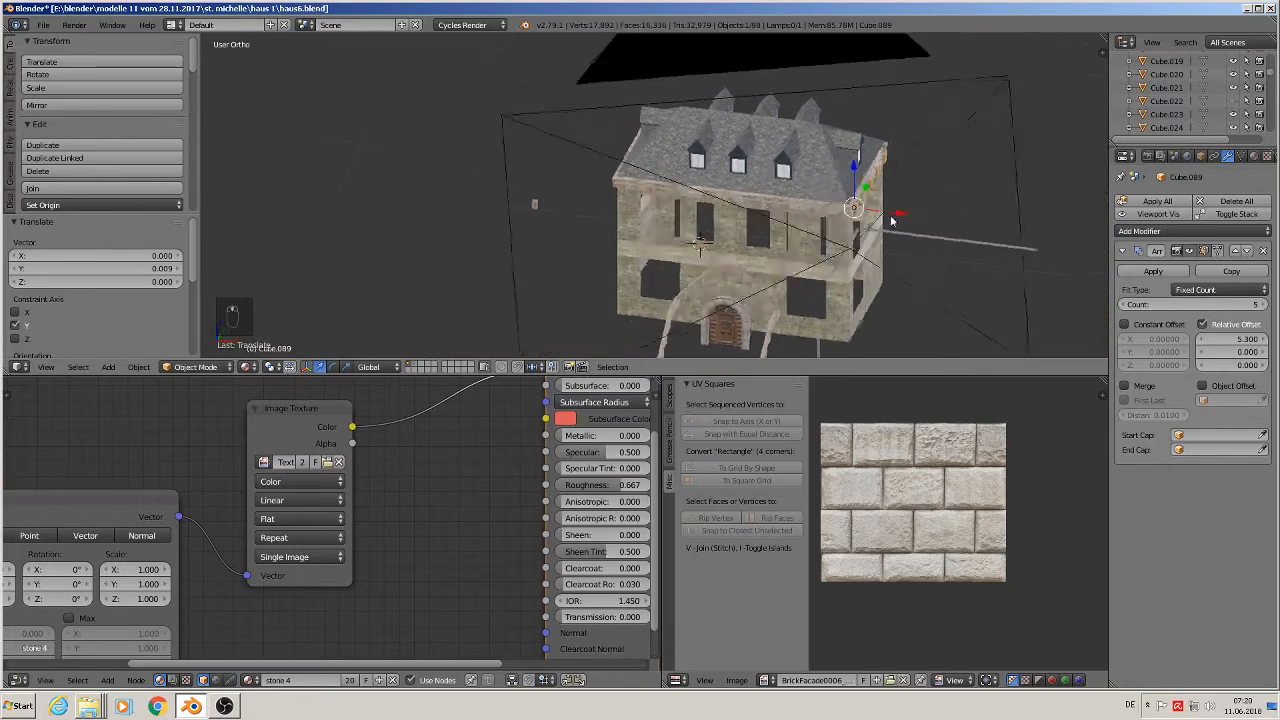
pyautogui.hotkey('shift', 'd')
pyautogui.press('x')
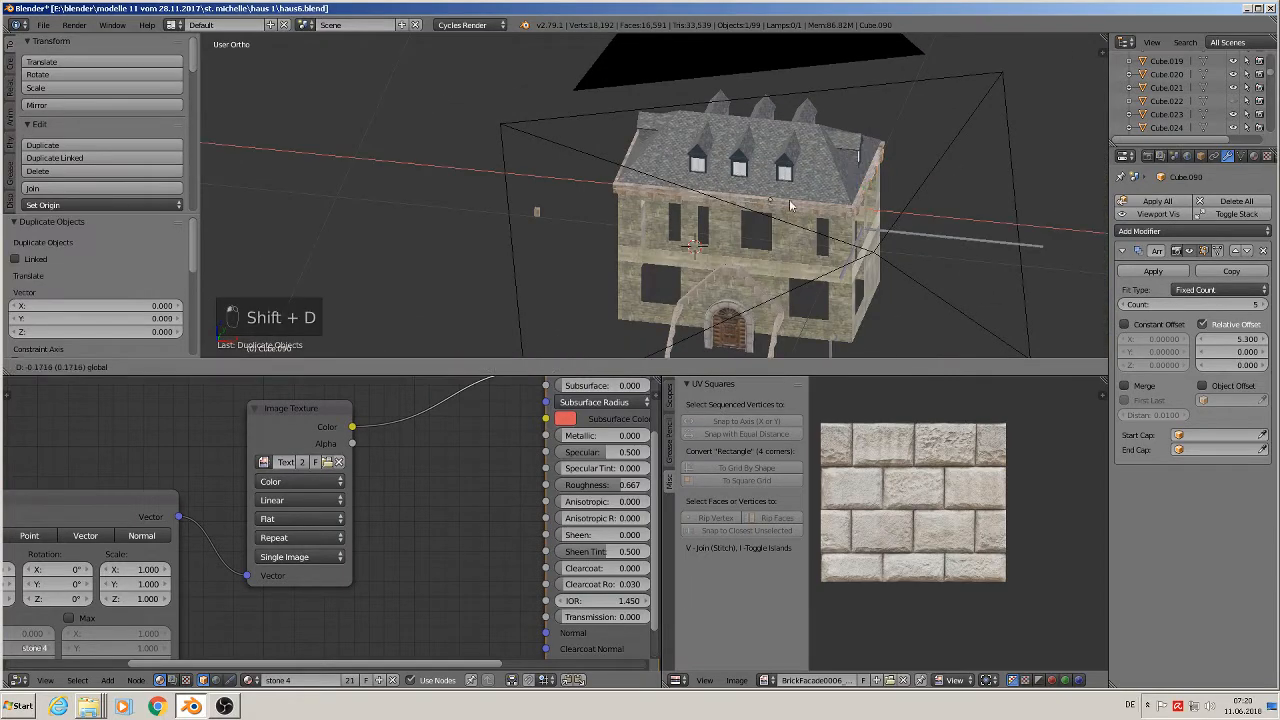
pyautogui.click(610, 188)
pyautogui.scroll(3, 616, 190)
pyautogui.moveTo(616, 190); pyautogui.dragTo(702, 196, button='middle')
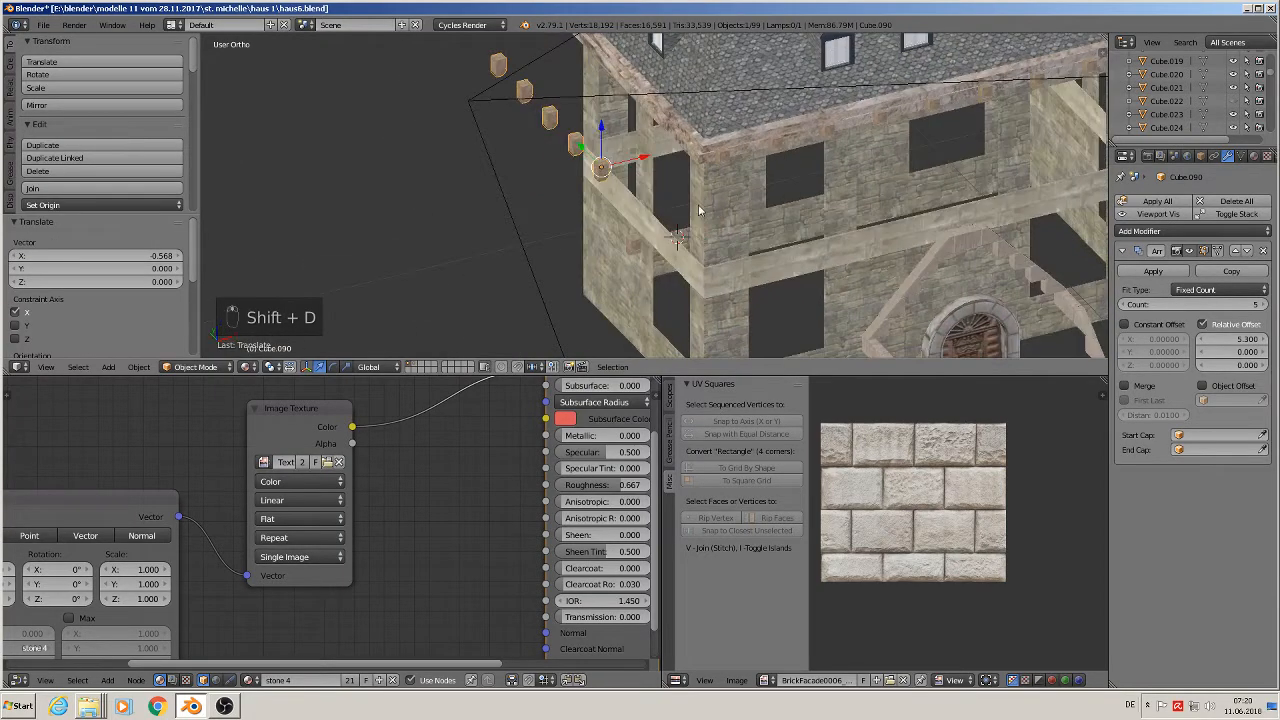
pyautogui.write('rz180')
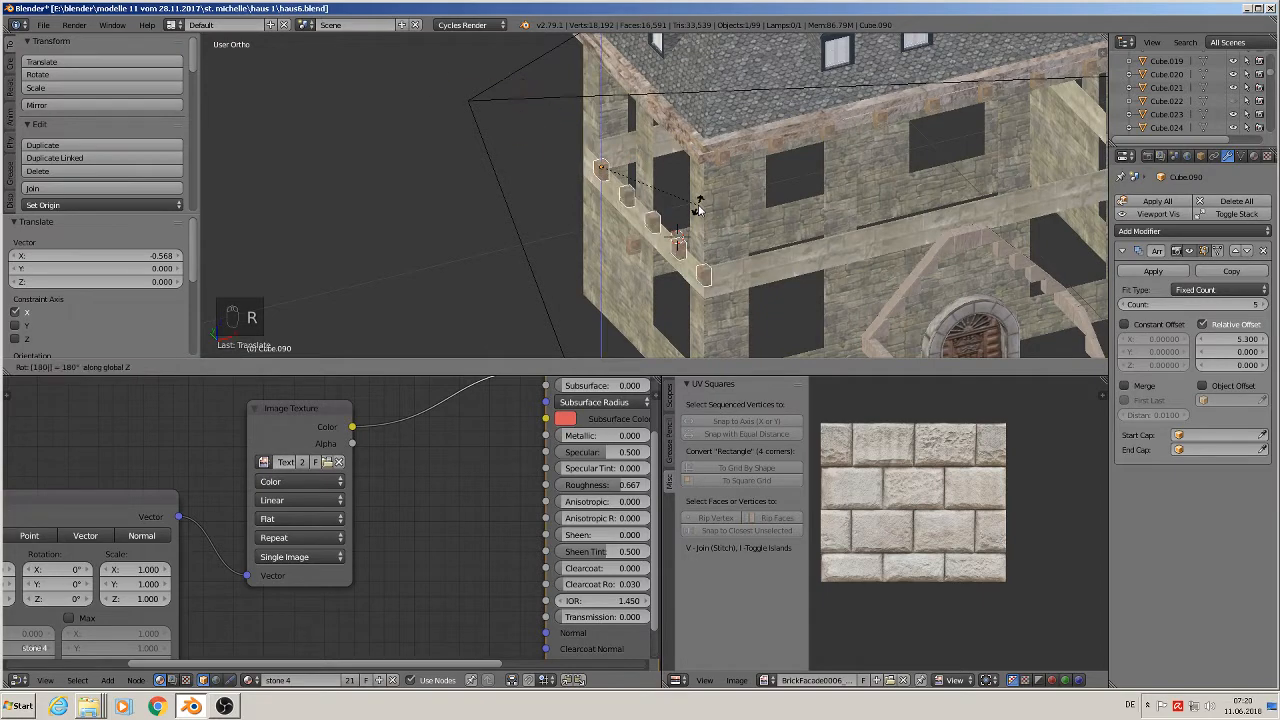
pyautogui.press('Return')
# - Move the copied five-block corbel row 0.200 along Y and 0.091 along X onto the opposite end facade
pyautogui.moveTo(592, 162); pyautogui.dragTo(565, 197, button='middle')
pyautogui.moveTo(505, 214); pyautogui.dragTo(298, 207)
pyautogui.moveTo(390, 215); pyautogui.dragTo(237, 238, button='middle')
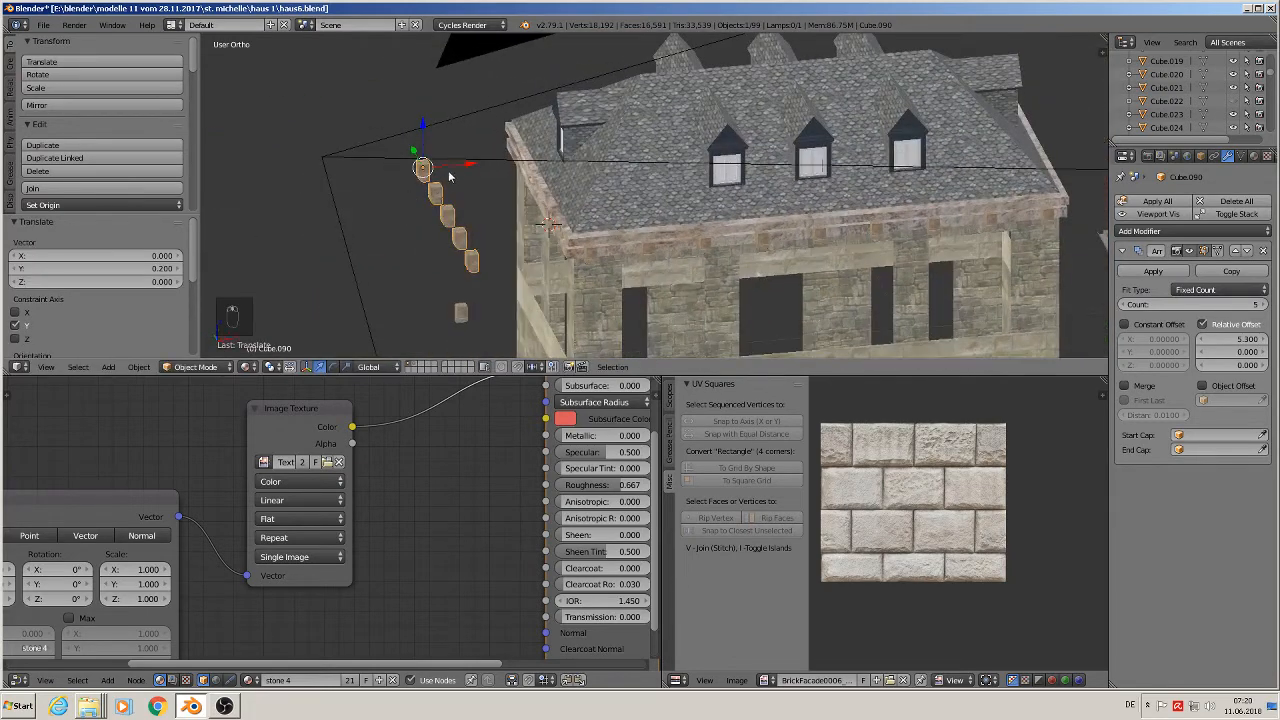
pyautogui.moveTo(460, 165); pyautogui.dragTo(550, 159)
pyautogui.moveTo(554, 160); pyautogui.dragTo(584, 164, button='middle')
pyautogui.scroll(4, 583, 160)
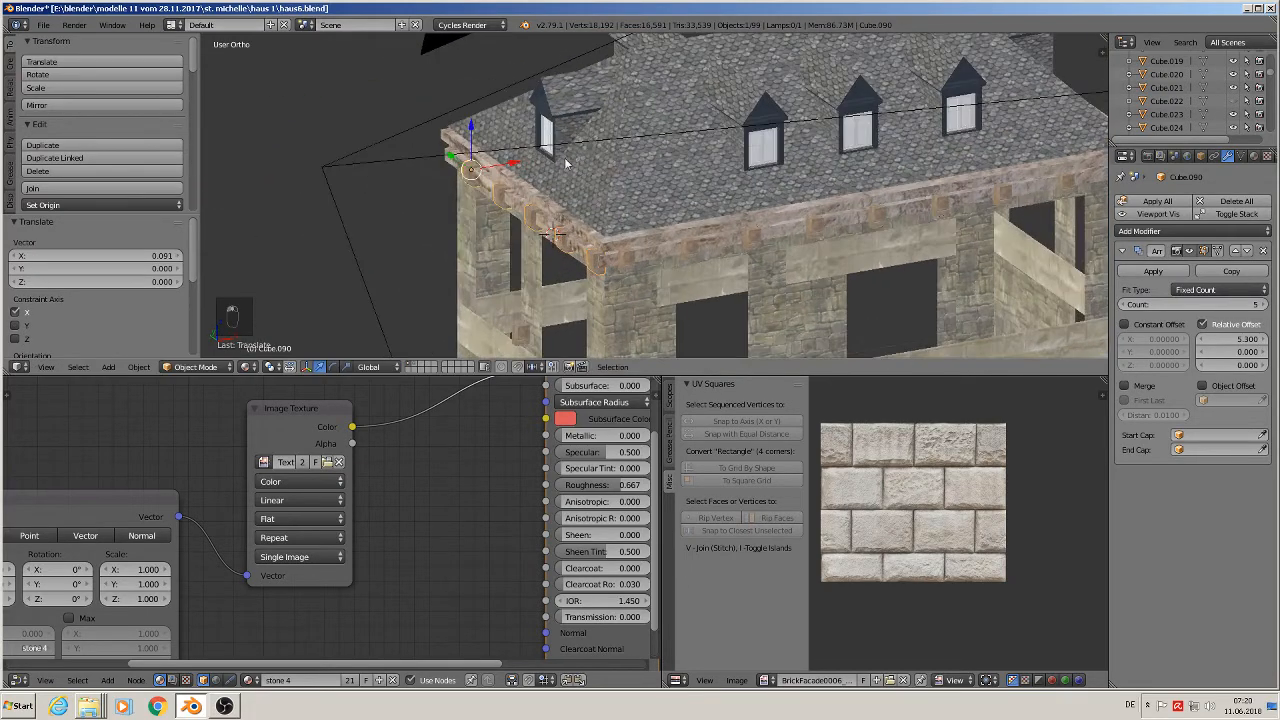
# - Fine-tune that corbel row by moving it 0.003 along X and slightly along Y, and clear the selection
pyautogui.moveTo(464, 223); pyautogui.dragTo(463, 222)
pyautogui.moveTo(463, 222); pyautogui.dragTo(538, 262, button='middle')
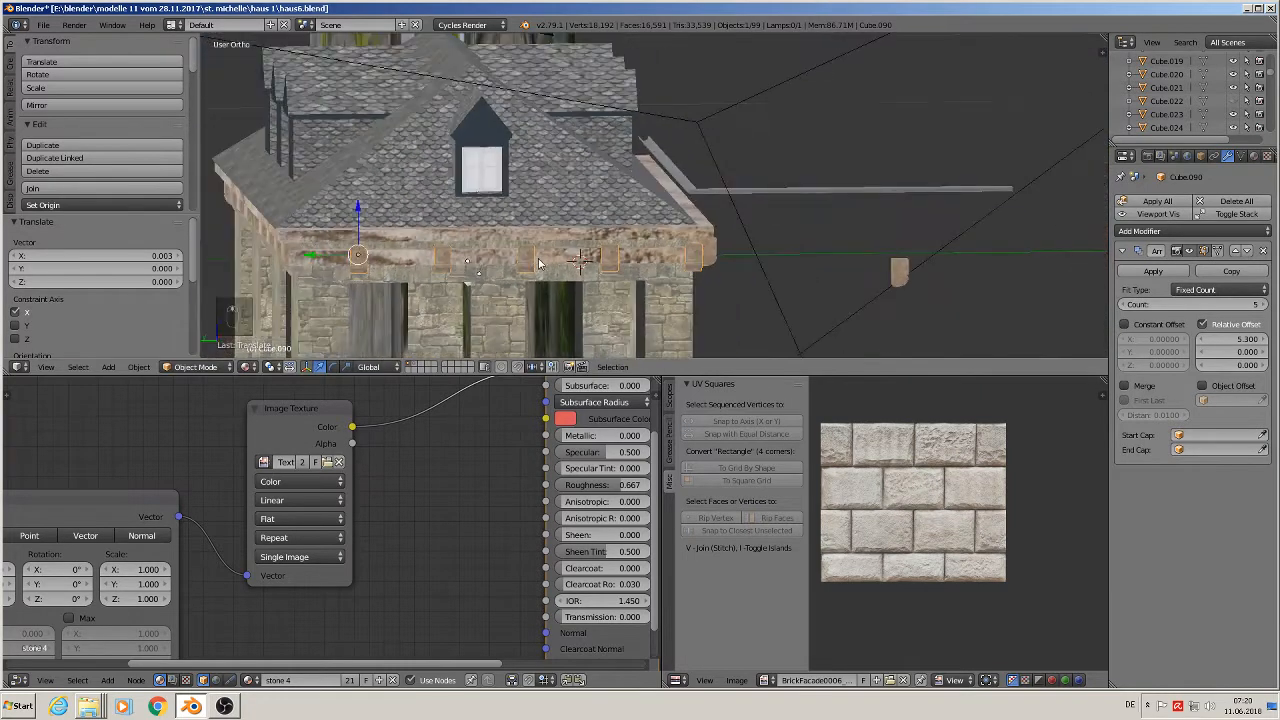
pyautogui.moveTo(323, 258); pyautogui.dragTo(302, 261)
pyautogui.press('a')
pyautogui.moveTo(302, 261); pyautogui.dragTo(650, 194, button='middle')
pyautogui.scroll(1, 717, 262)
pyautogui.moveTo(650, 194); pyautogui.dragTo(574, 190, button='middle')
pyautogui.scroll(1, 574, 190)
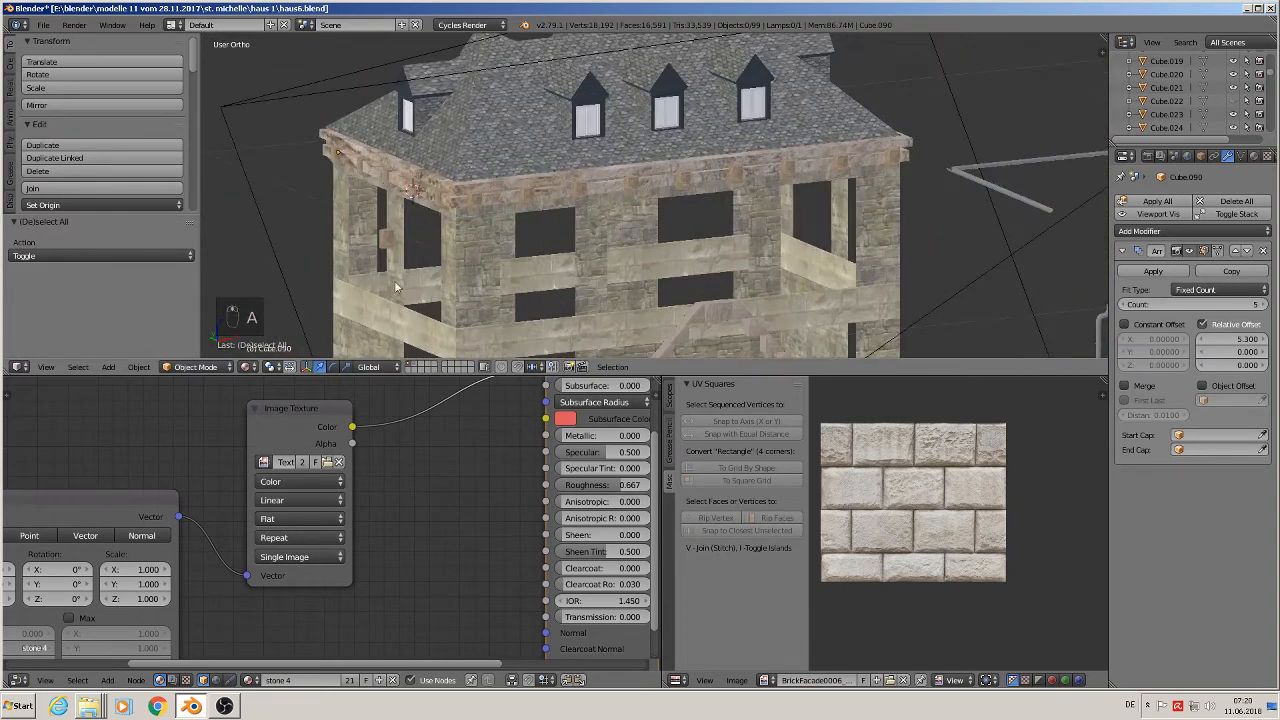
# - Move the leftover single corbel block at the end facade's window onto another layer and save the file
pyautogui.rightClick(376, 259)
pyautogui.rightClick(390, 240)
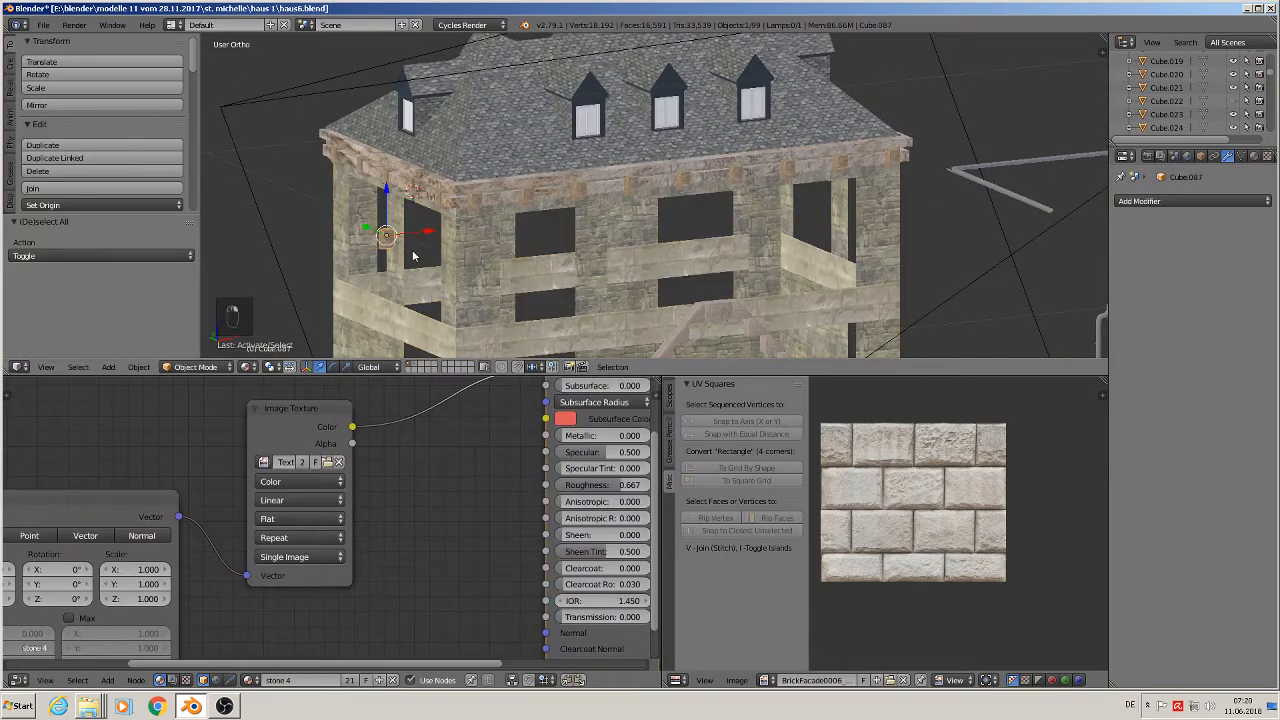
pyautogui.scroll(2, 413, 256)
pyautogui.press('m')
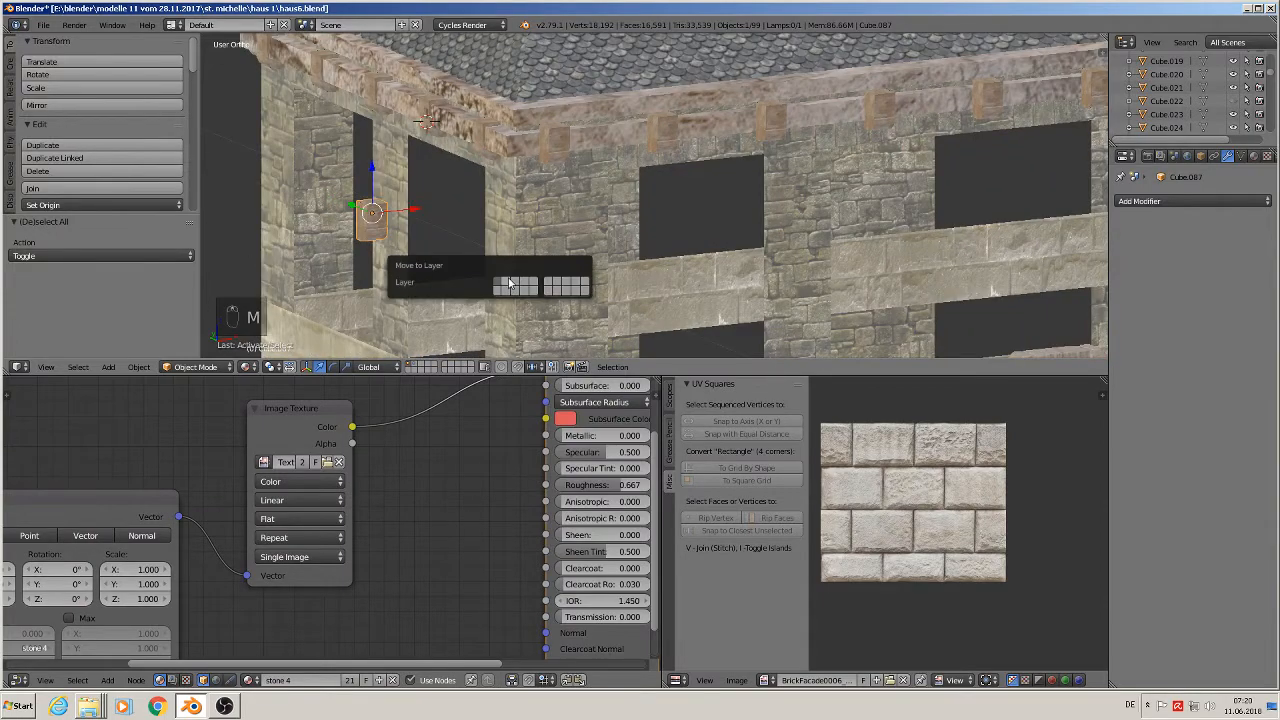
pyautogui.click(517, 287)
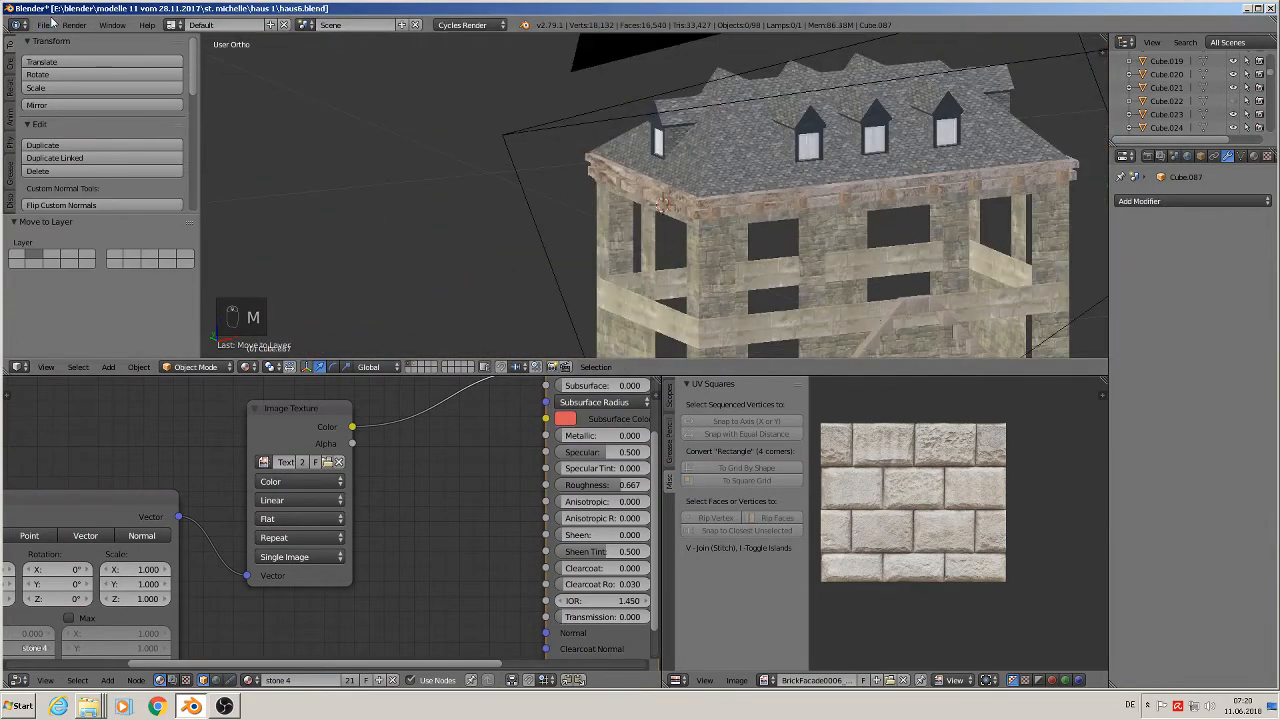
pyautogui.click(44, 24)
pyautogui.click(79, 127)
# - In front view, place the 3D cursor on the vertical stair edge beside the entrance door and add a plane there
pyautogui.scroll(-3, 826, 185)
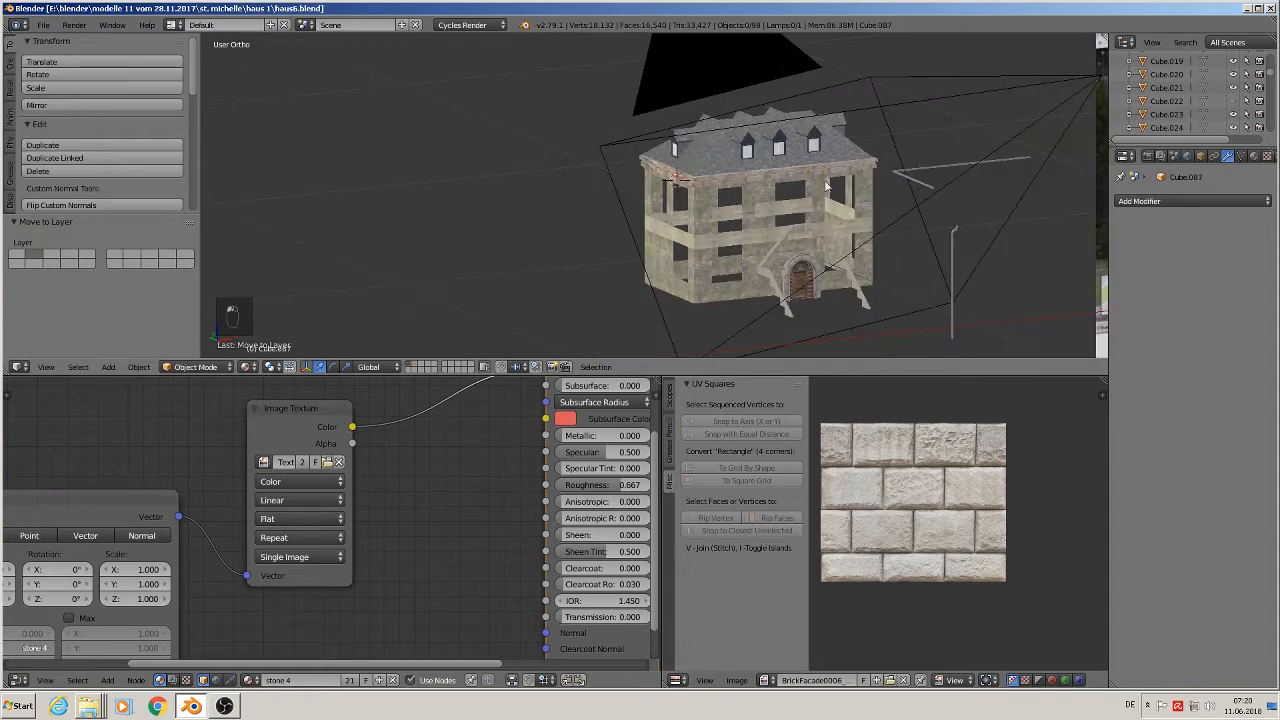
pyautogui.keyDown('shift'); pyautogui.moveTo(857, 214); pyautogui.dragTo(571, 154, button='middle'); pyautogui.keyUp('shift')
pyautogui.scroll(1, 576, 154)
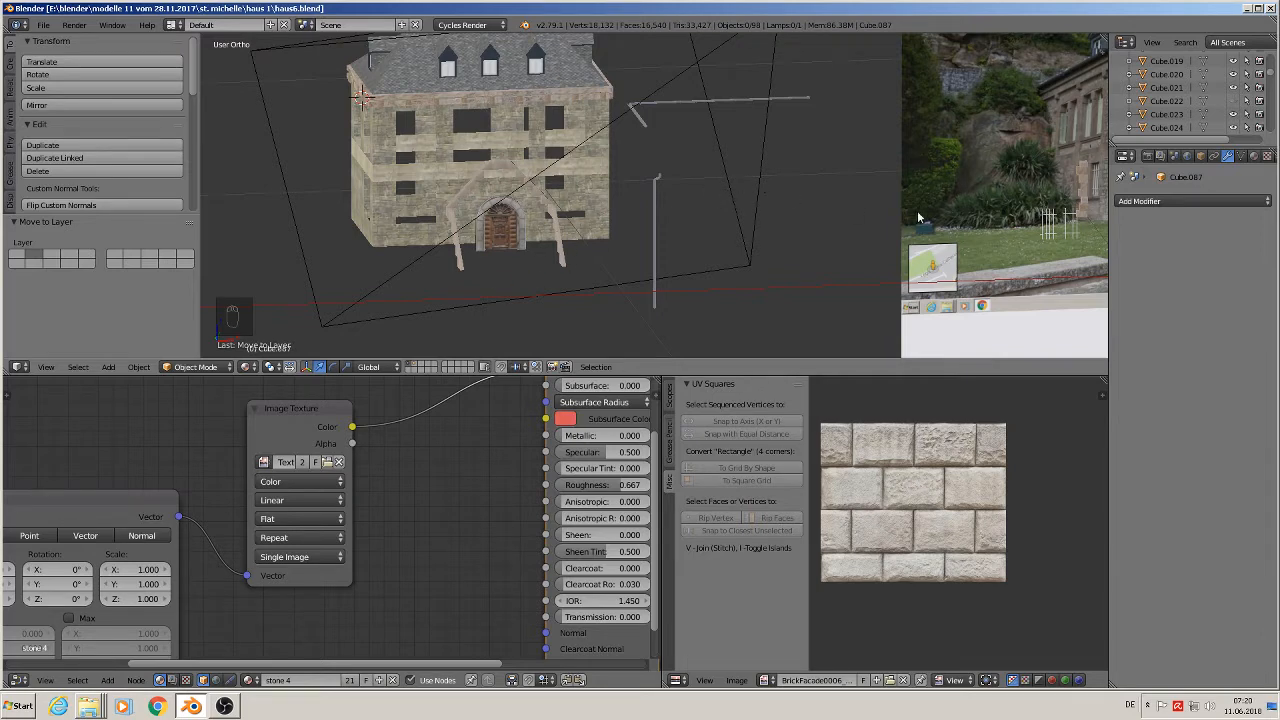
pyautogui.scroll(-2, 951, 214)
pyautogui.moveTo(952, 215); pyautogui.dragTo(918, 213, button='middle')
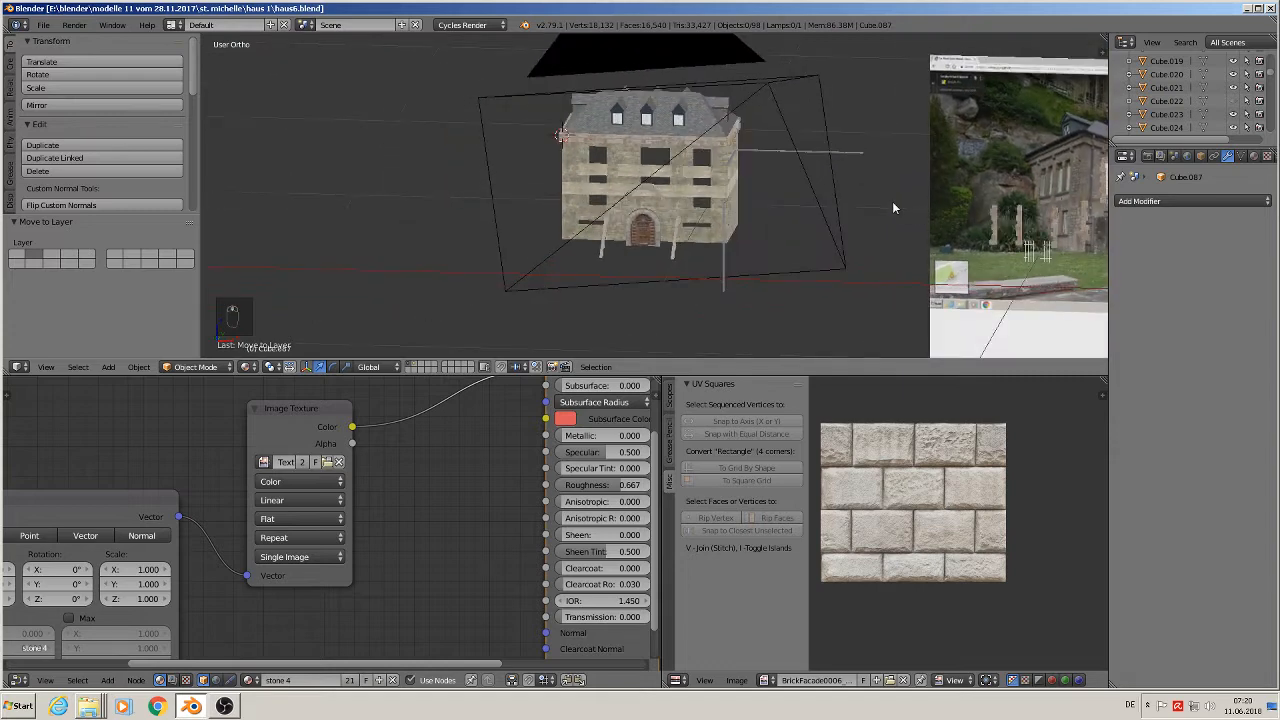
pyautogui.press('KP_1')
pyautogui.scroll(8, 552, 252)
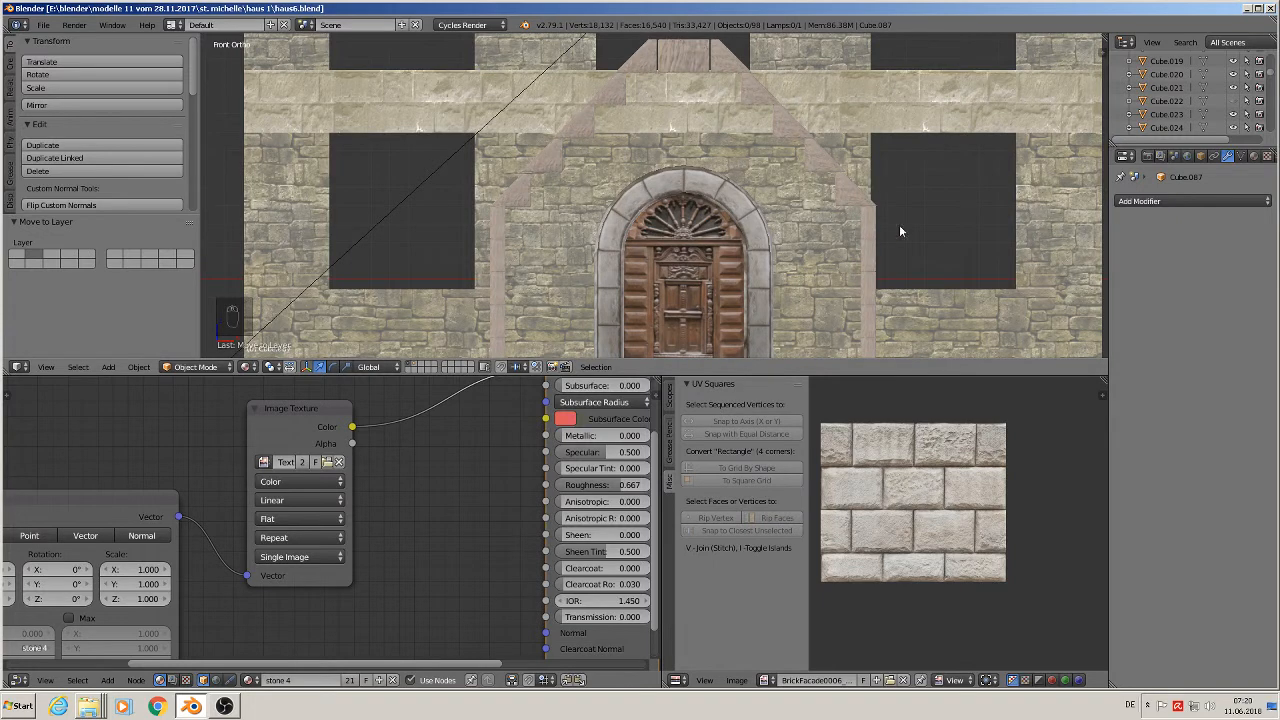
pyautogui.scroll(-2, 640, 259)
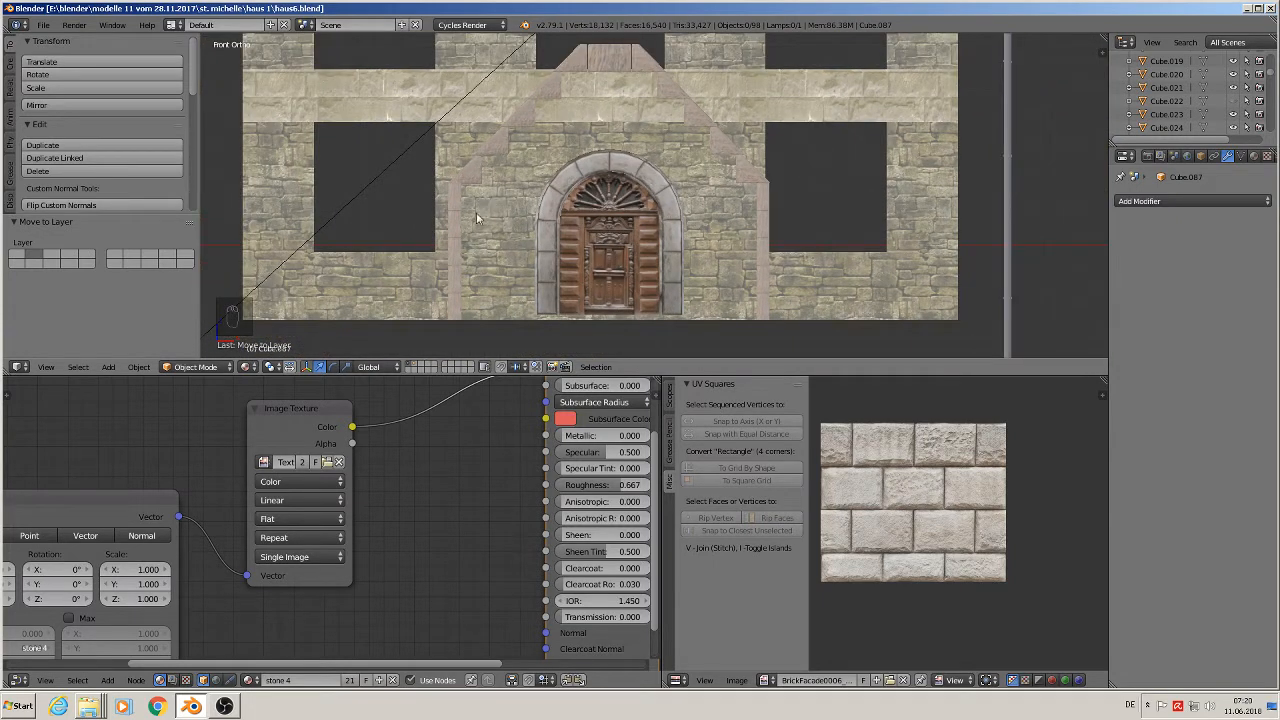
pyautogui.click(455, 228)
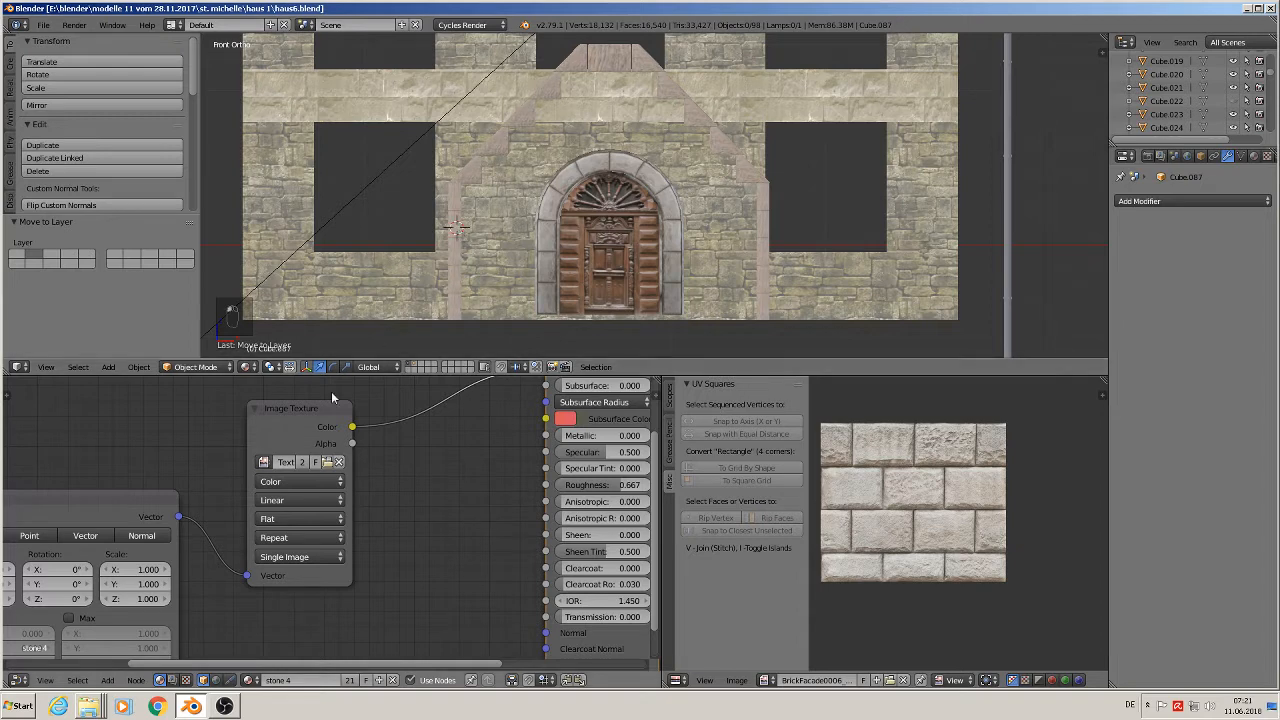
pyautogui.click(110, 367)
pyautogui.moveTo(170, 352)
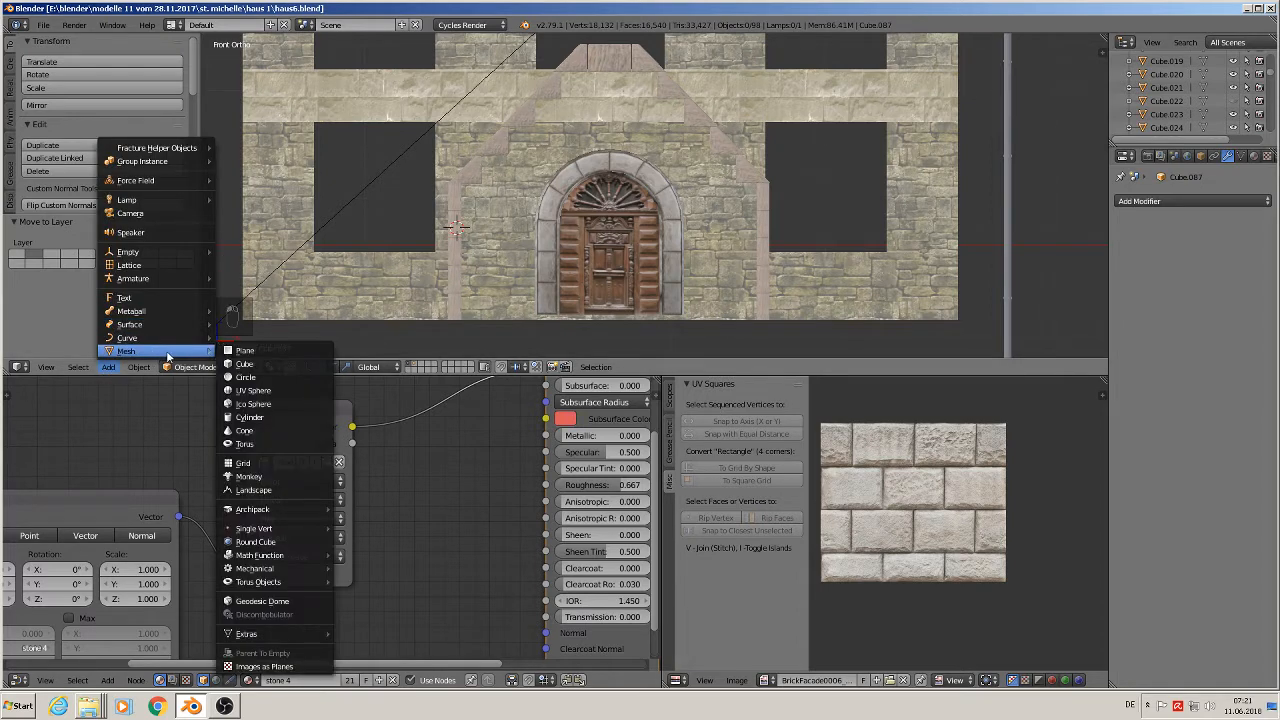
pyautogui.click(246, 352)
# - Rotate the plane 90° around X and scale it by 0.028
pyautogui.write('rx')
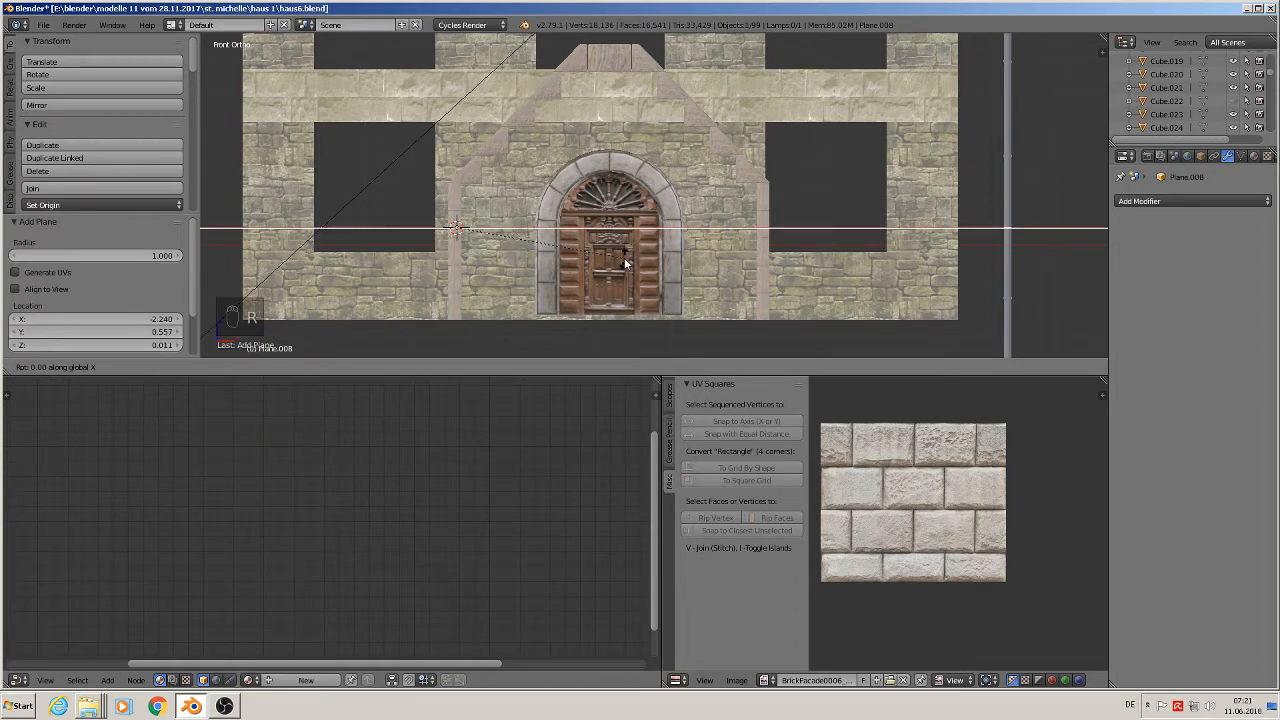
pyautogui.write('90')
pyautogui.press('Return')
pyautogui.press('s')
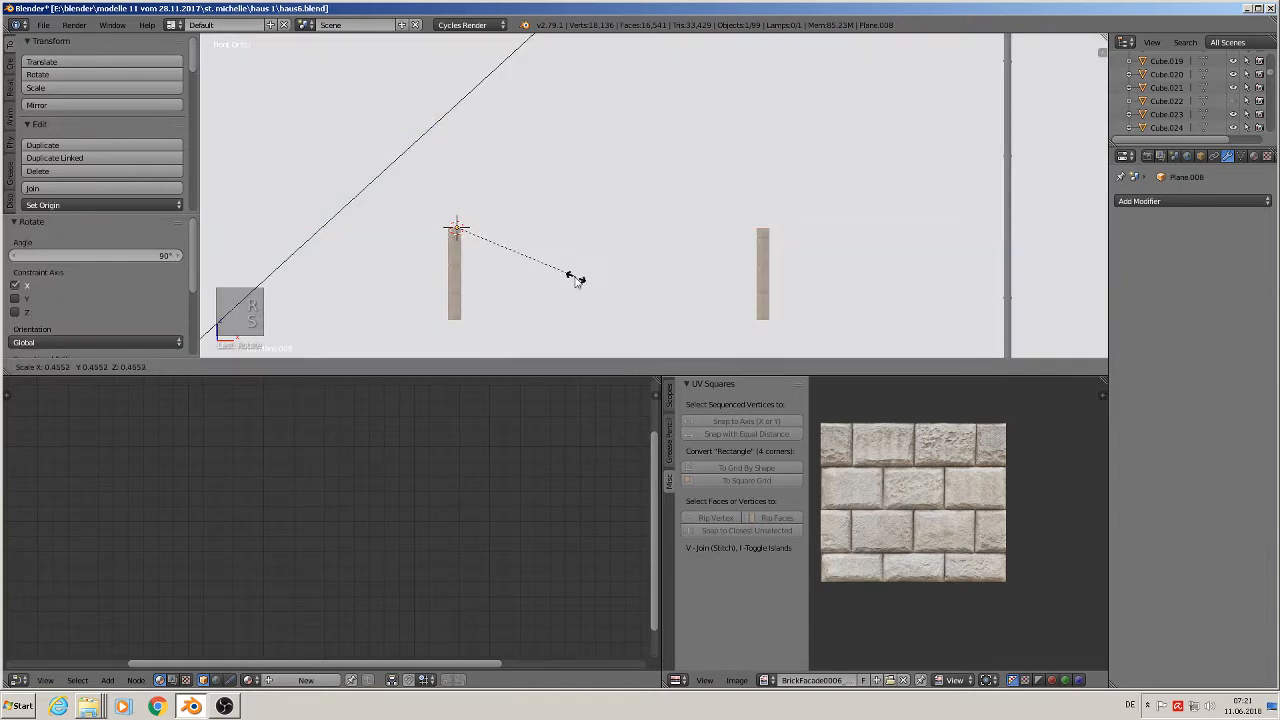
pyautogui.click(456, 229)
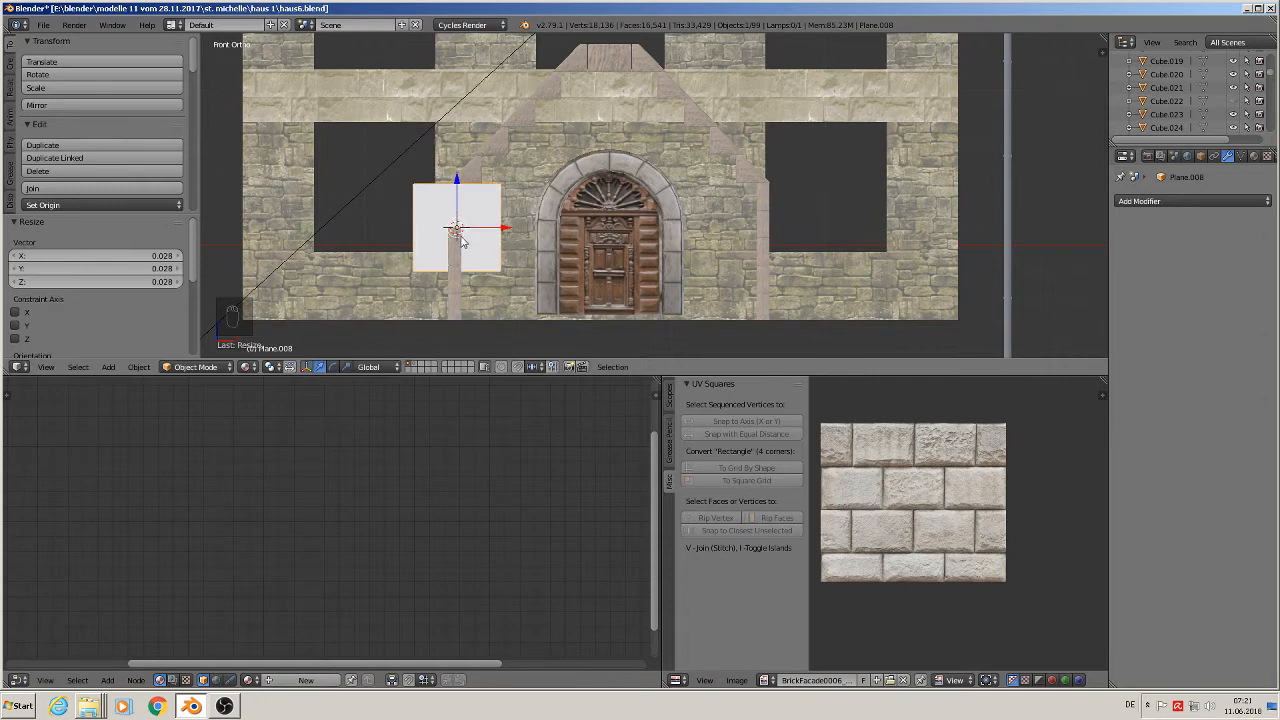
# - Delete three of the plane's corner vertices, keeping only the upper-left one
pyautogui.scroll(3, 456, 229)
pyautogui.press('Tab')
pyautogui.rightClick(536, 148)
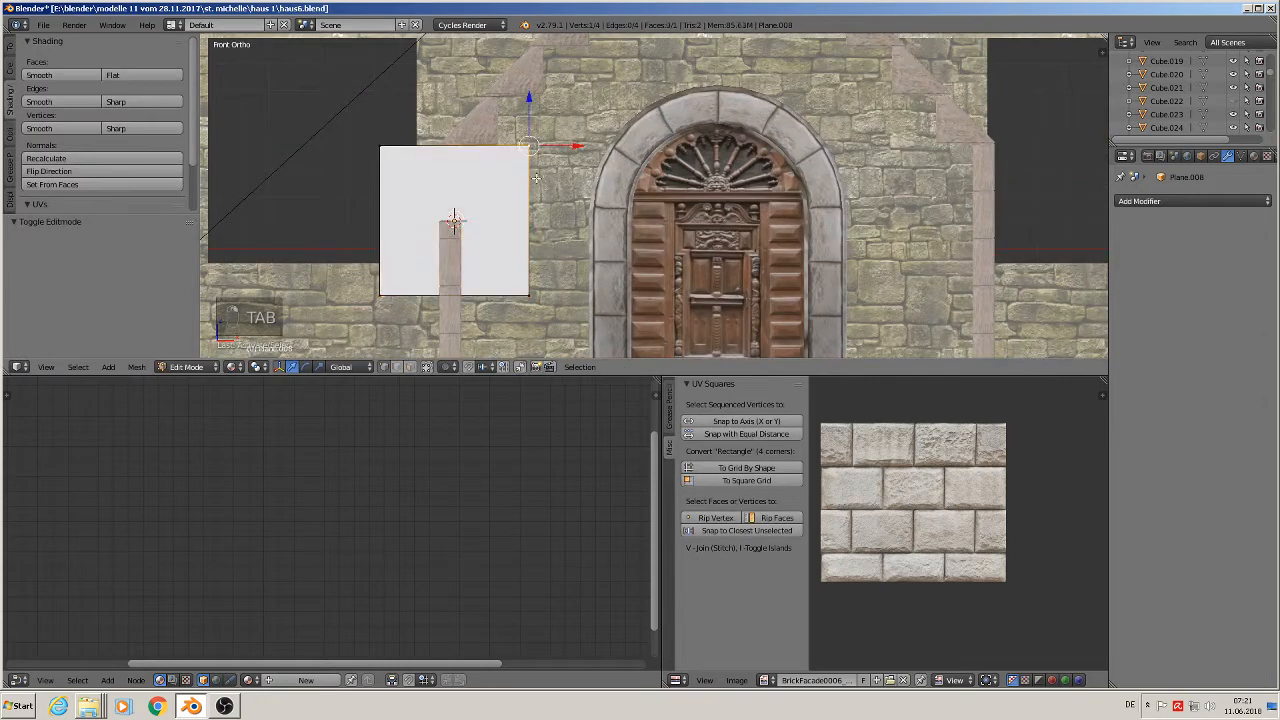
pyautogui.keyDown('shift'); pyautogui.rightClick(535, 286); pyautogui.keyUp('shift')
pyautogui.press('a')
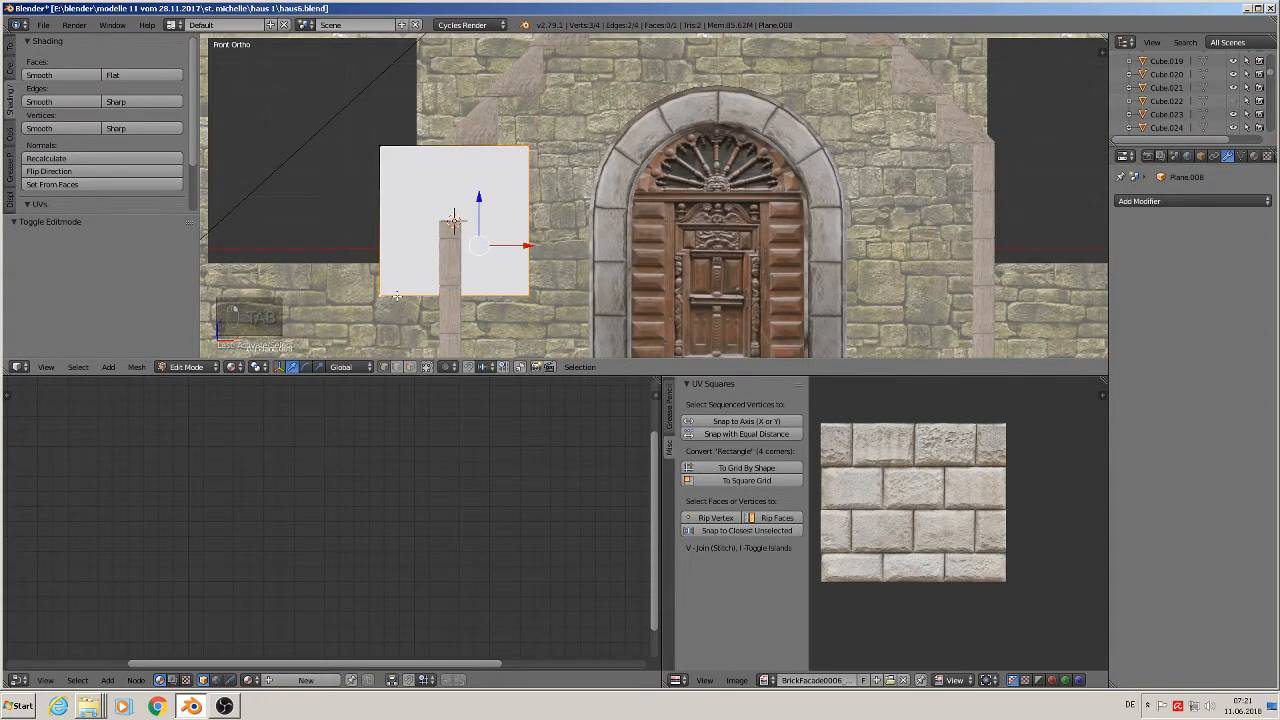
pyautogui.press('x')
pyautogui.click(399, 290)
# - Move the remaining vertex 0.026 along X and -0.088 along Z to the foot of the stair's left edge
pyautogui.rightClick(379, 145)
pyautogui.scroll(-2, 396, 243)
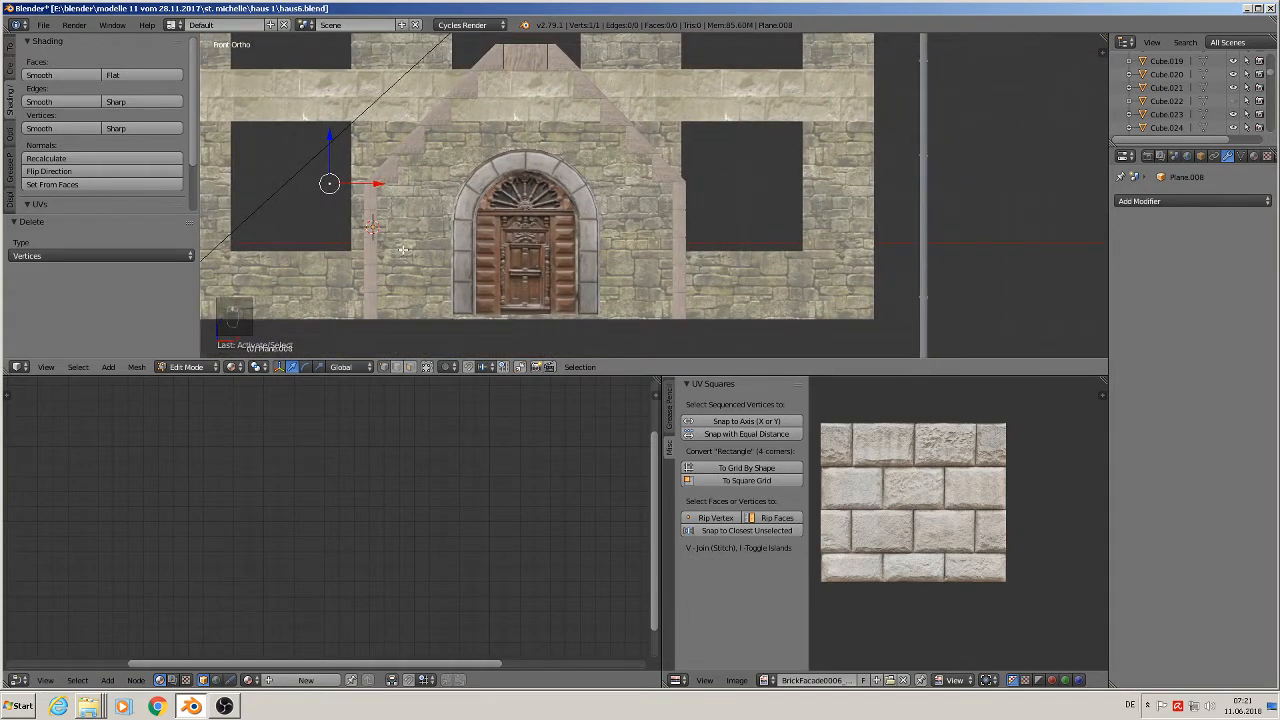
pyautogui.press('g')
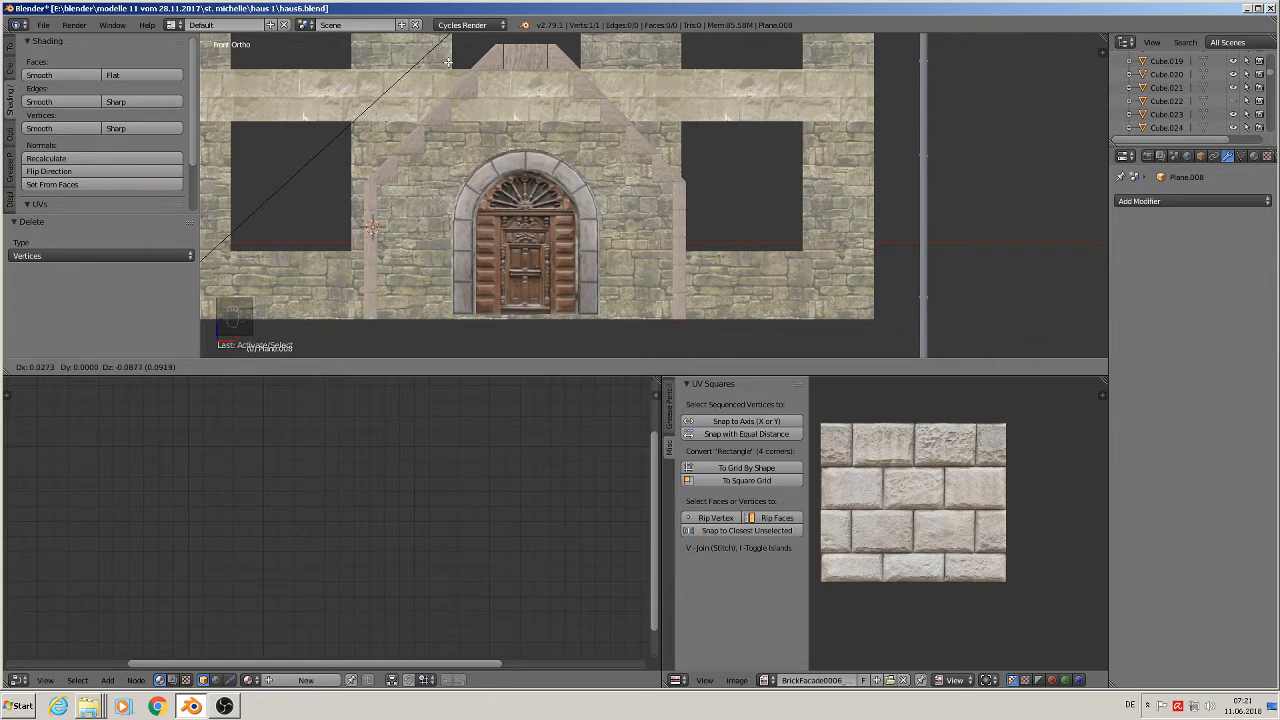
pyautogui.click(446, 62)
pyautogui.scroll(1, 422, 213)
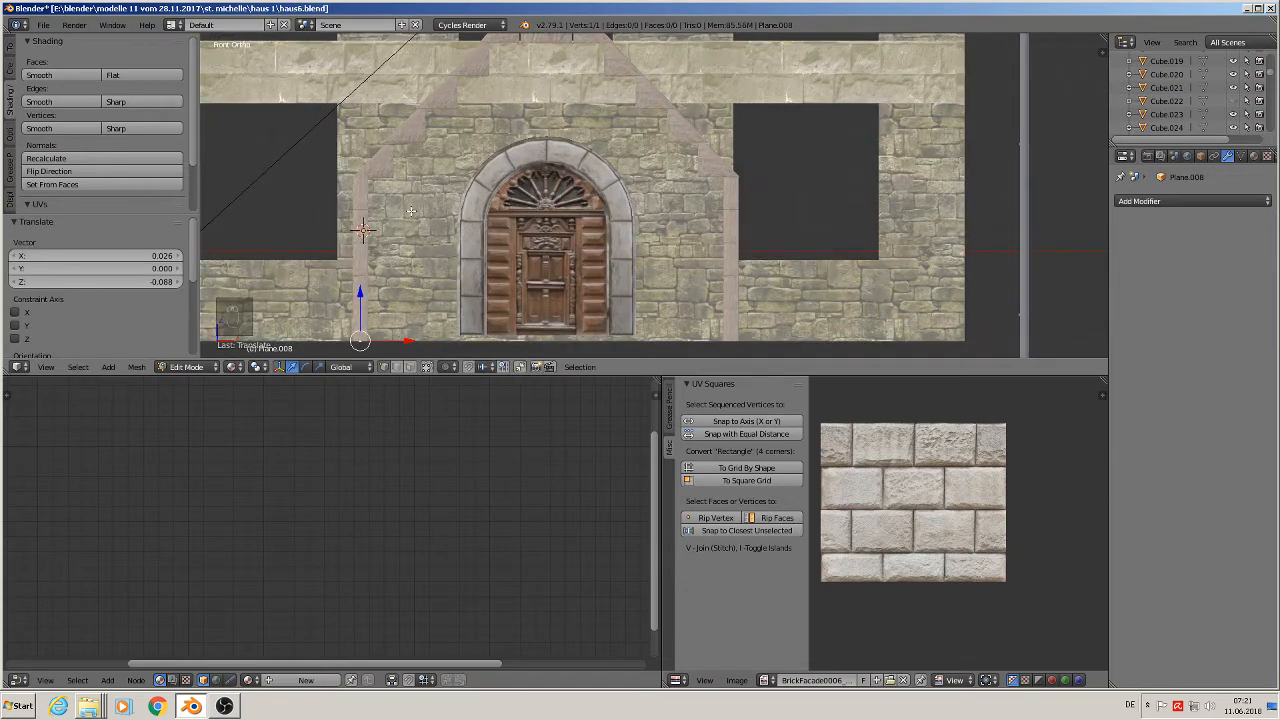
pyautogui.scroll(-1, 411, 211)
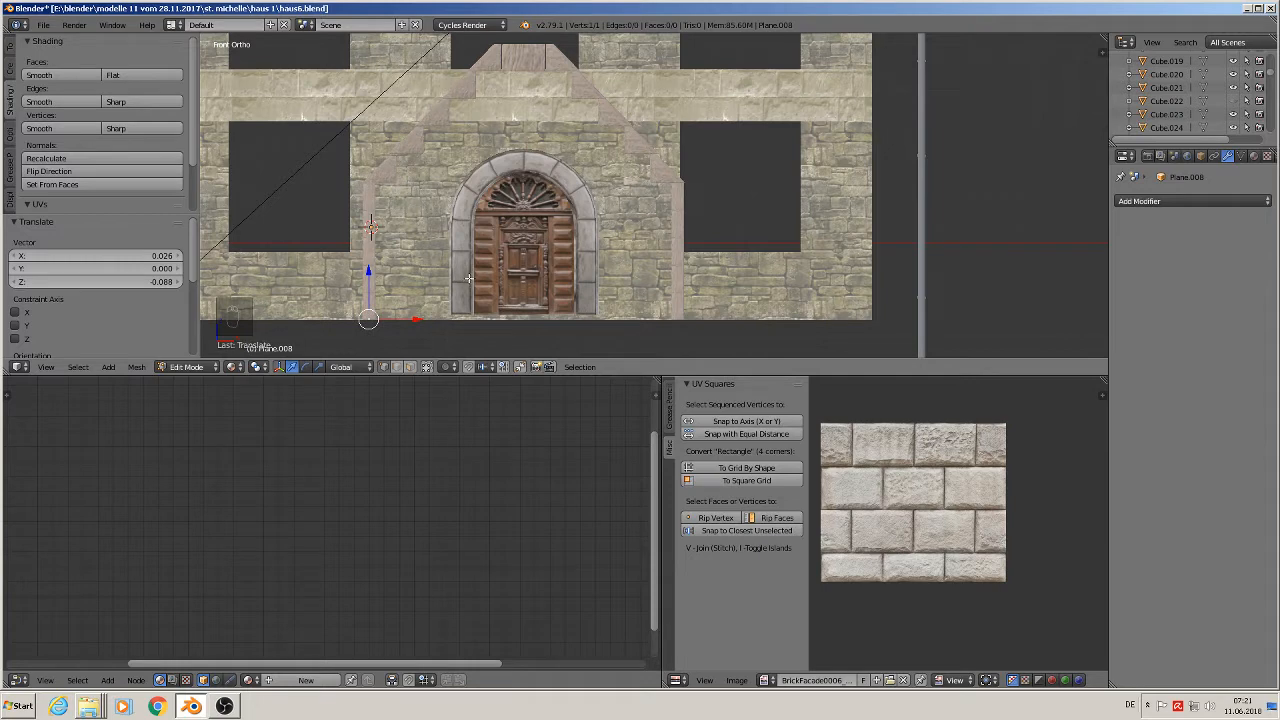
# - Extrude the vertex along the stair's outer outline, up the left edge, over both slopes and the flat top, and down to the ground
pyautogui.press('e')
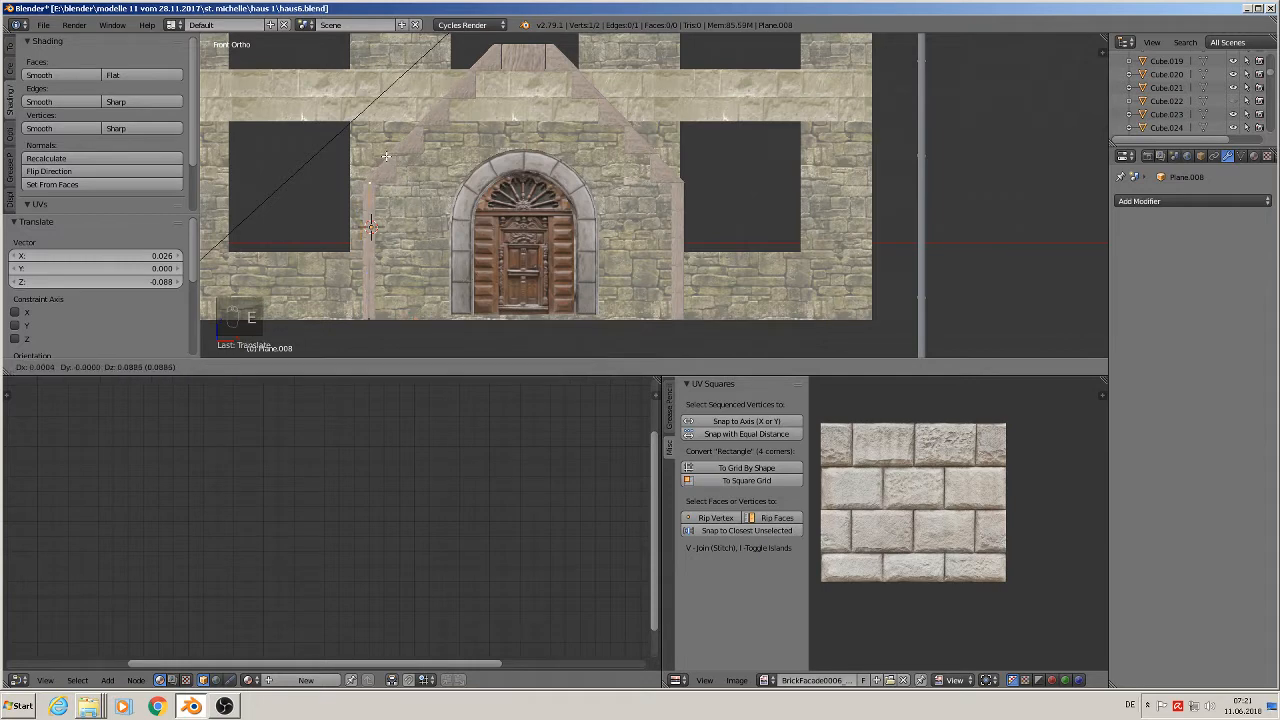
pyautogui.click(388, 155)
pyautogui.press('e')
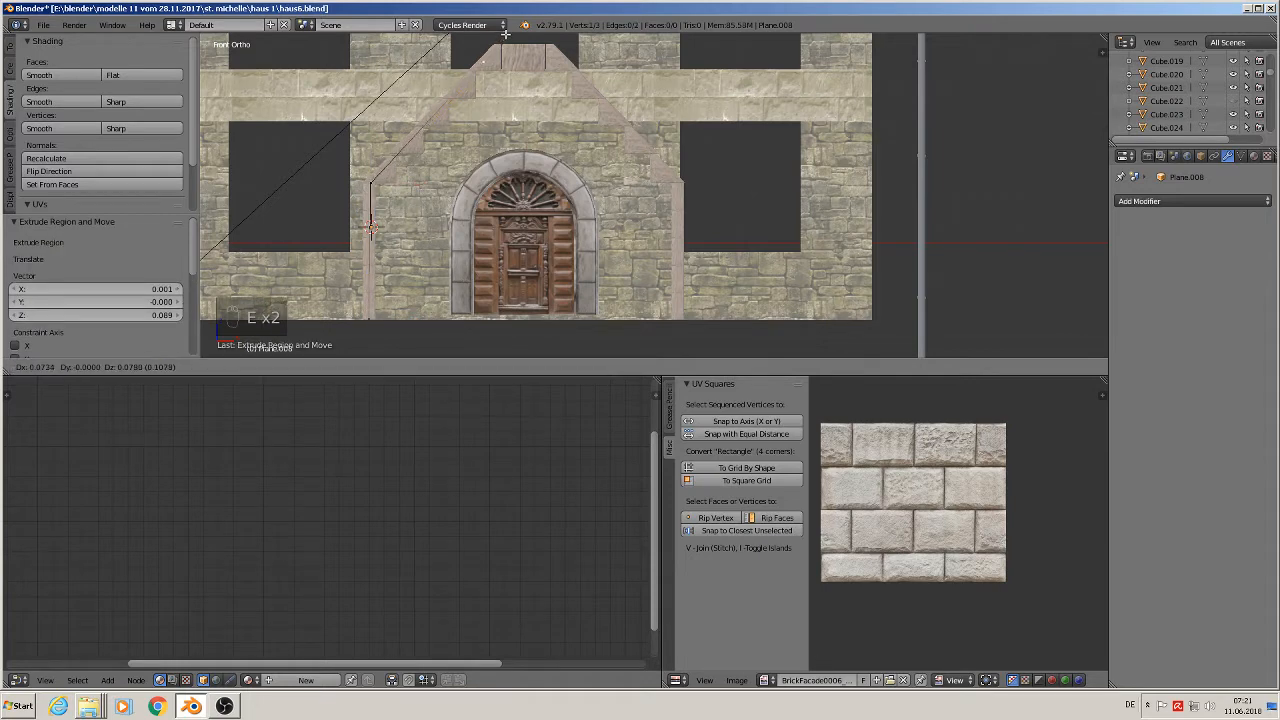
pyautogui.click(506, 355)
pyautogui.press('e')
pyautogui.click(588, 355)
pyautogui.press('e')
pyautogui.click(703, 160)
pyautogui.press('e')
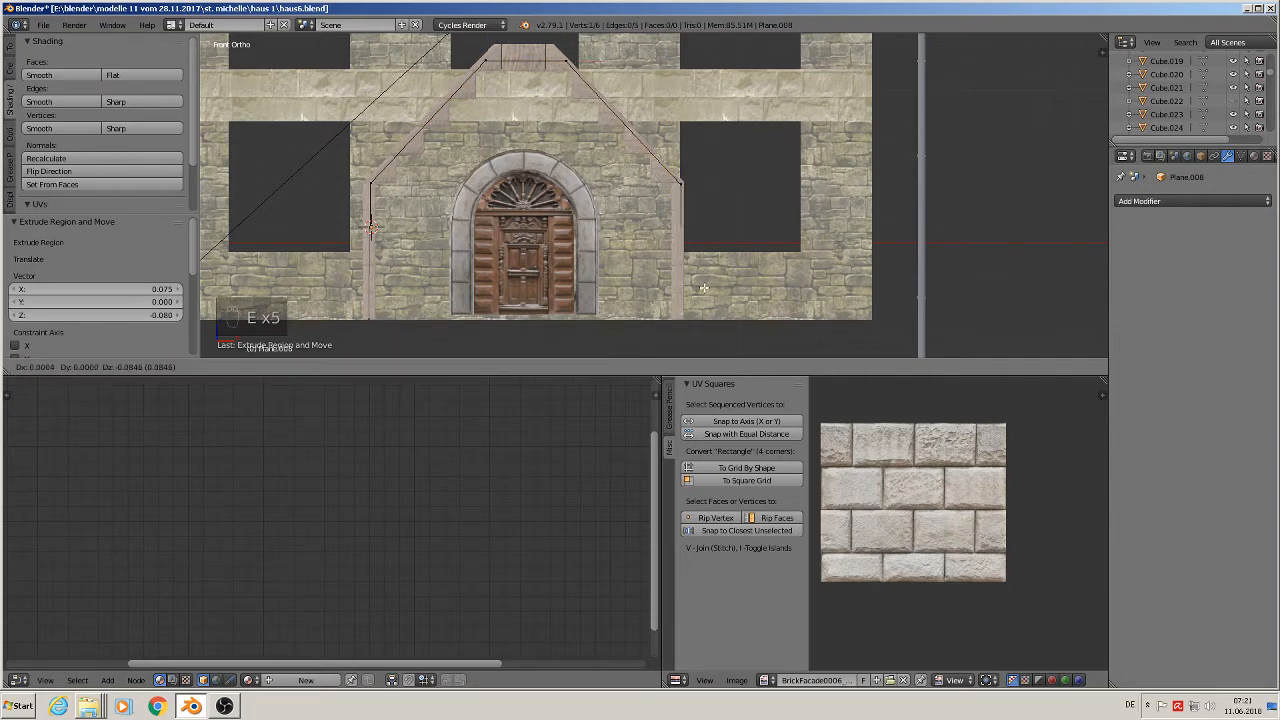
pyautogui.click(703, 291)
# - Continue the outline by extruding along the ground to the door frame, around its stone arch, and down to the frame's left foot
pyautogui.press('e')
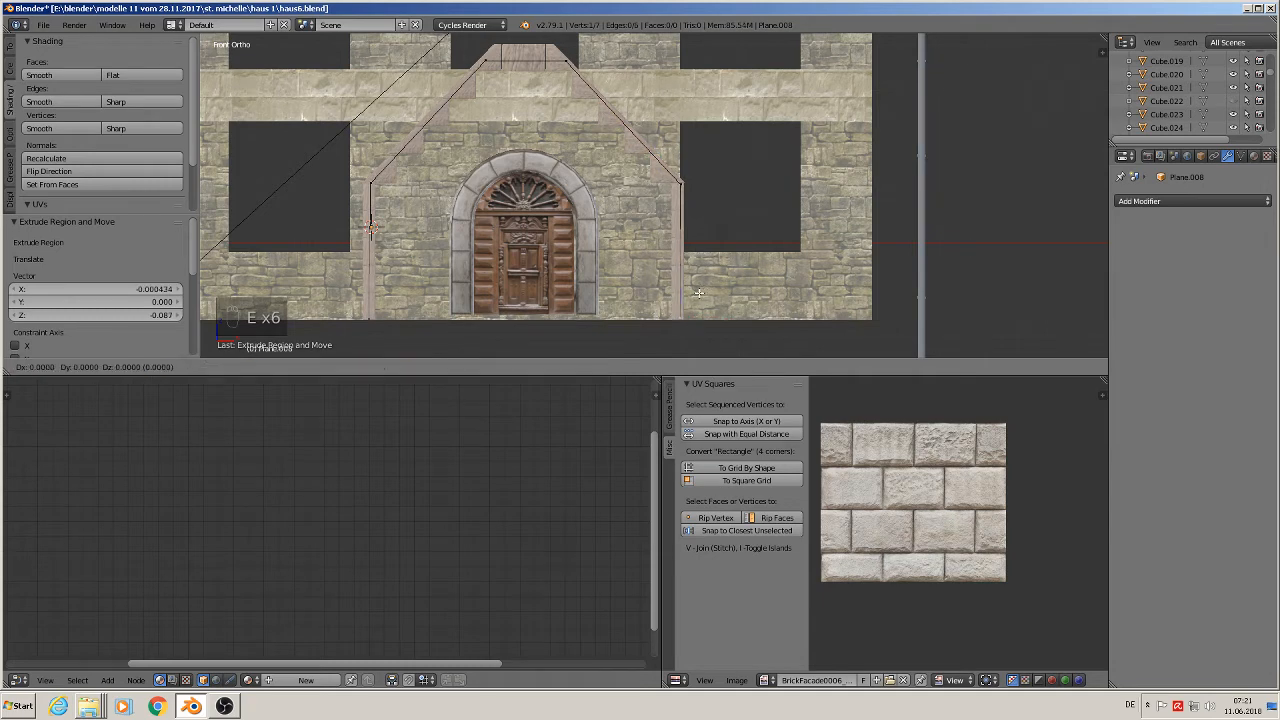
pyautogui.click(605, 293)
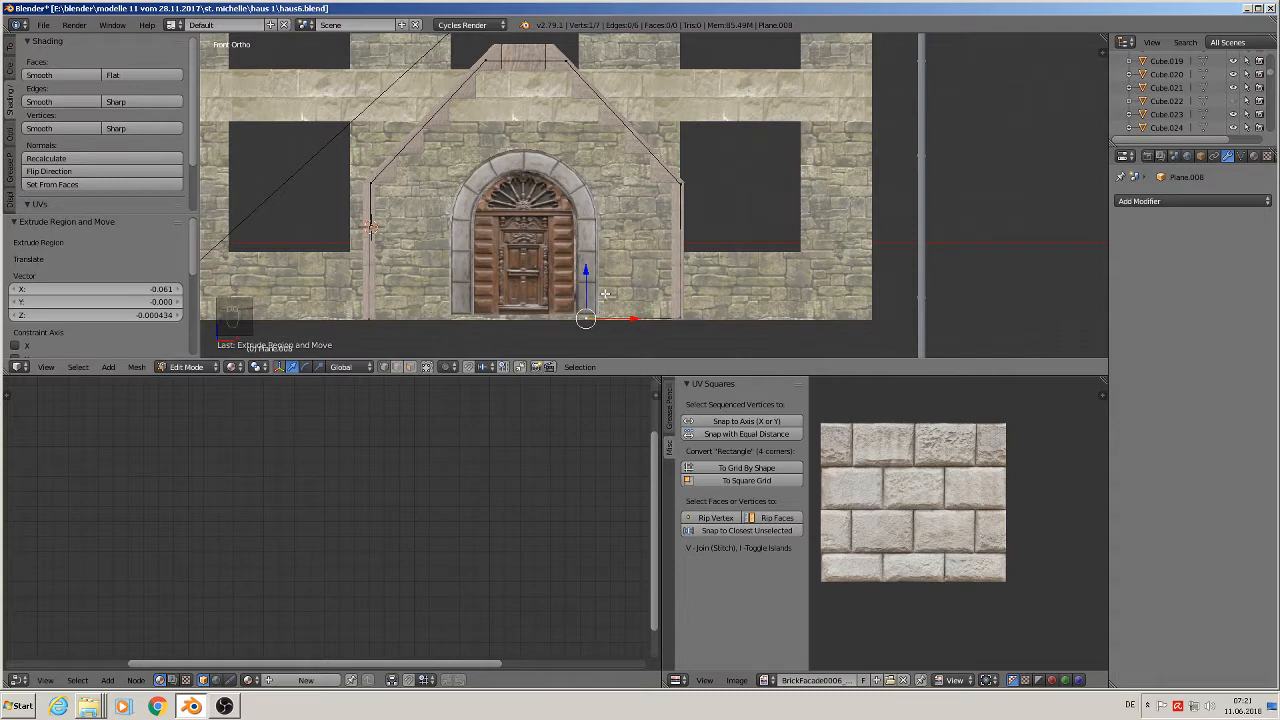
pyautogui.press('e')
pyautogui.click(604, 192)
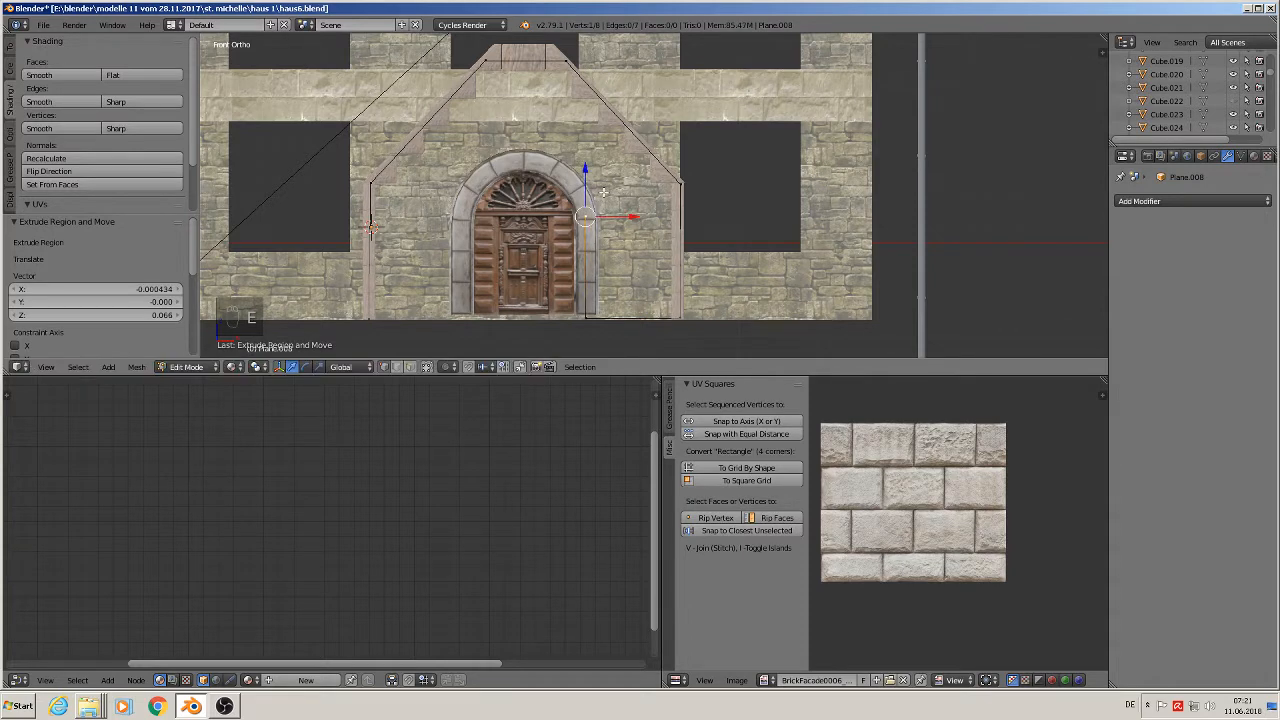
pyautogui.press('e')
pyautogui.click(585, 150)
pyautogui.press('e')
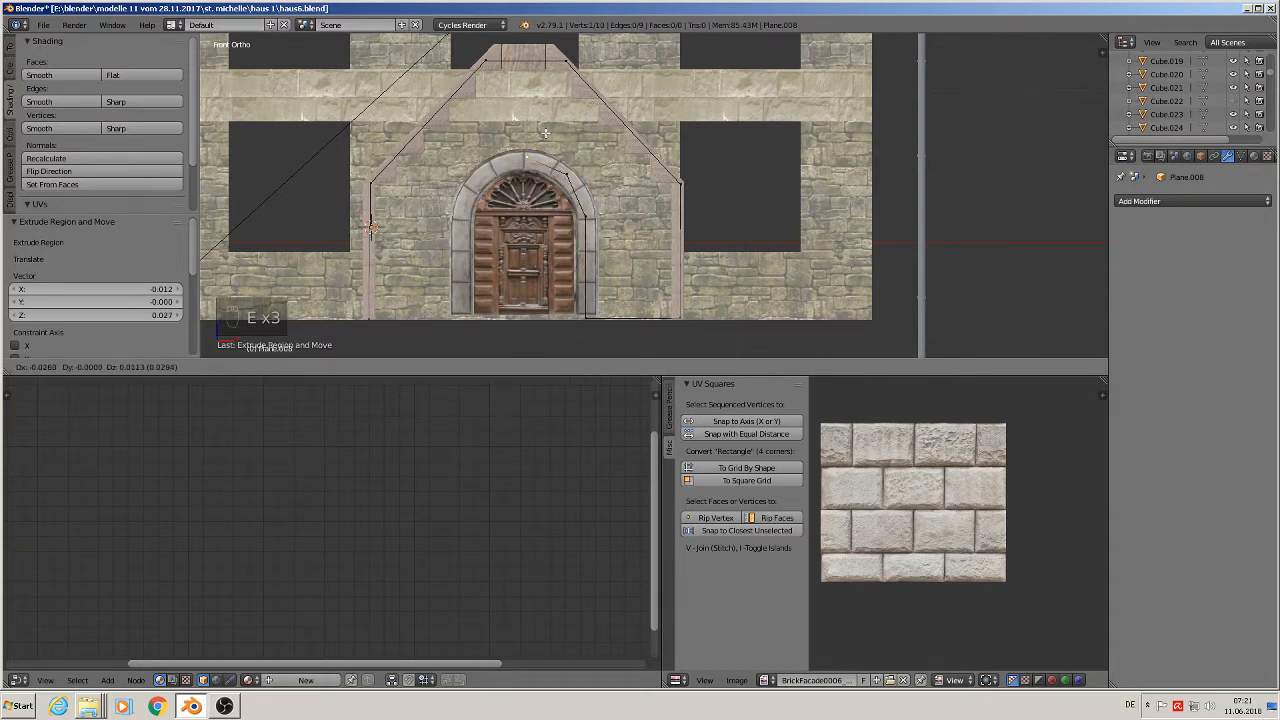
pyautogui.click(545, 134)
pyautogui.press('e')
pyautogui.click(488, 162)
pyautogui.press('e')
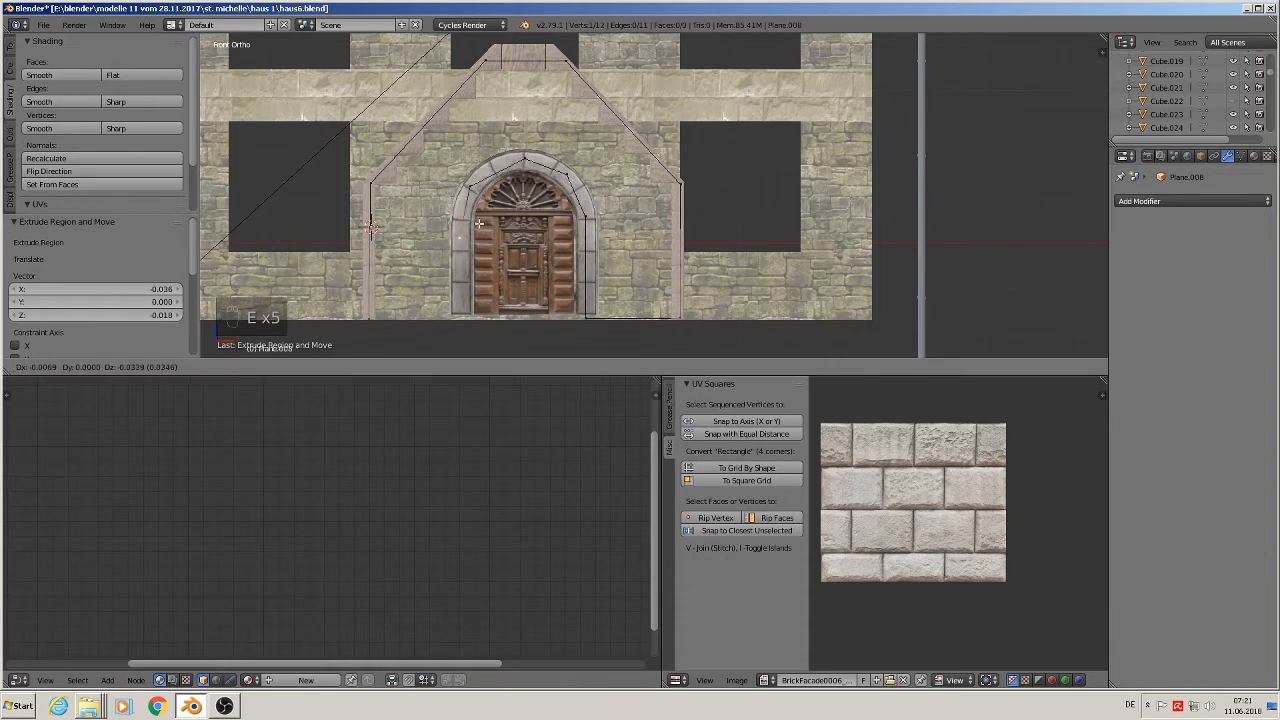
pyautogui.click(458, 182)
pyautogui.press('e')
pyautogui.click(479, 312)
# - Close the outline with an edge along the ground at the left and fill it with a face
pyautogui.keyDown('shift'); pyautogui.rightClick(369, 322); pyautogui.keyUp('shift')
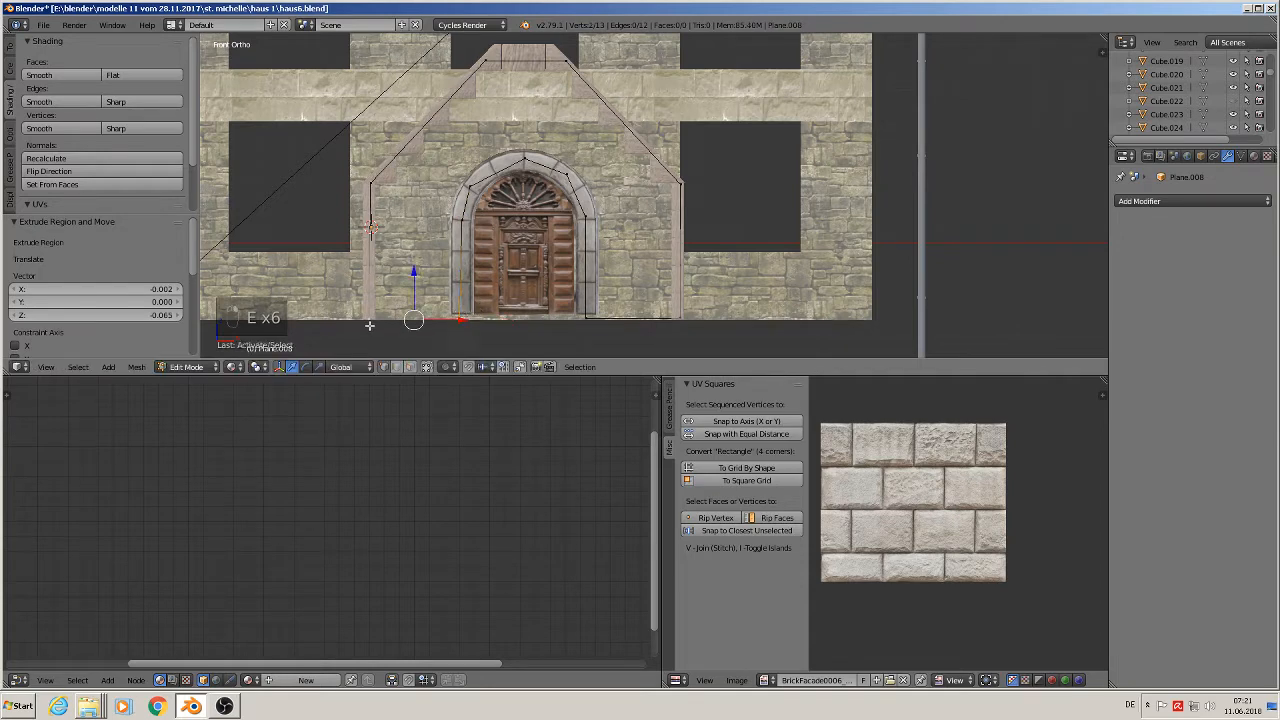
pyautogui.press('f')
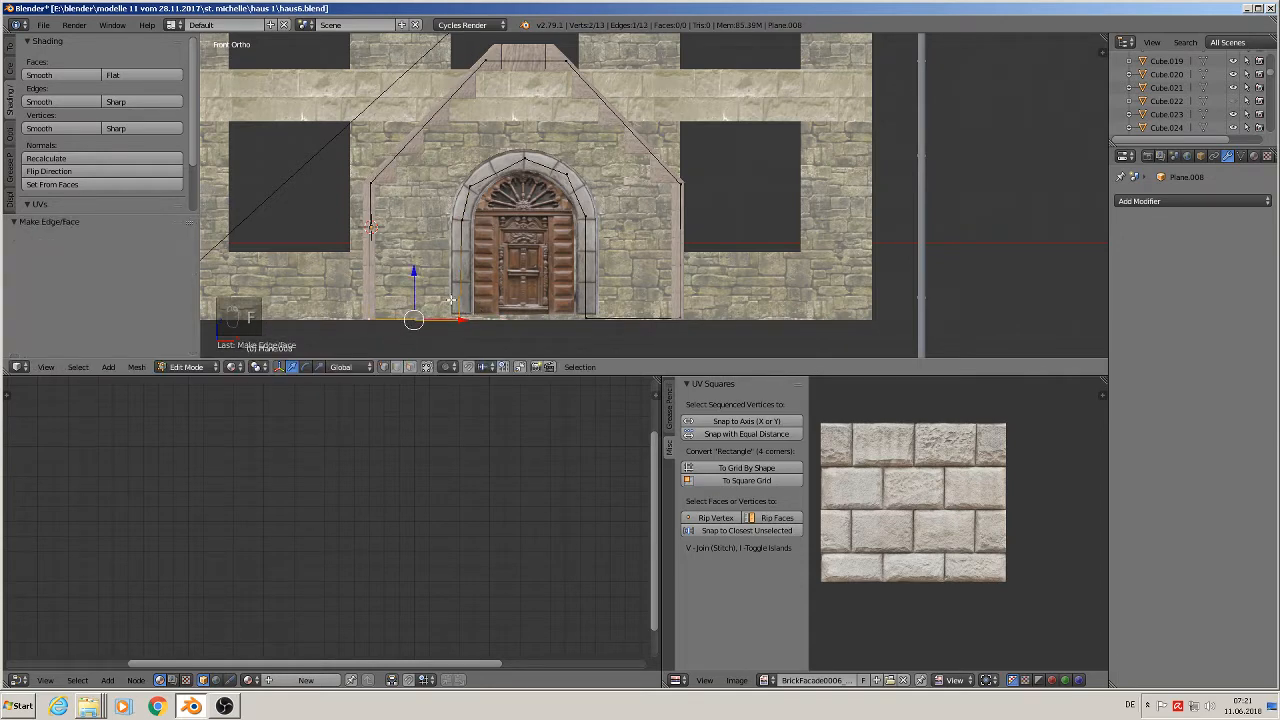
pyautogui.press('a')
pyautogui.press('a')
pyautogui.press('a')
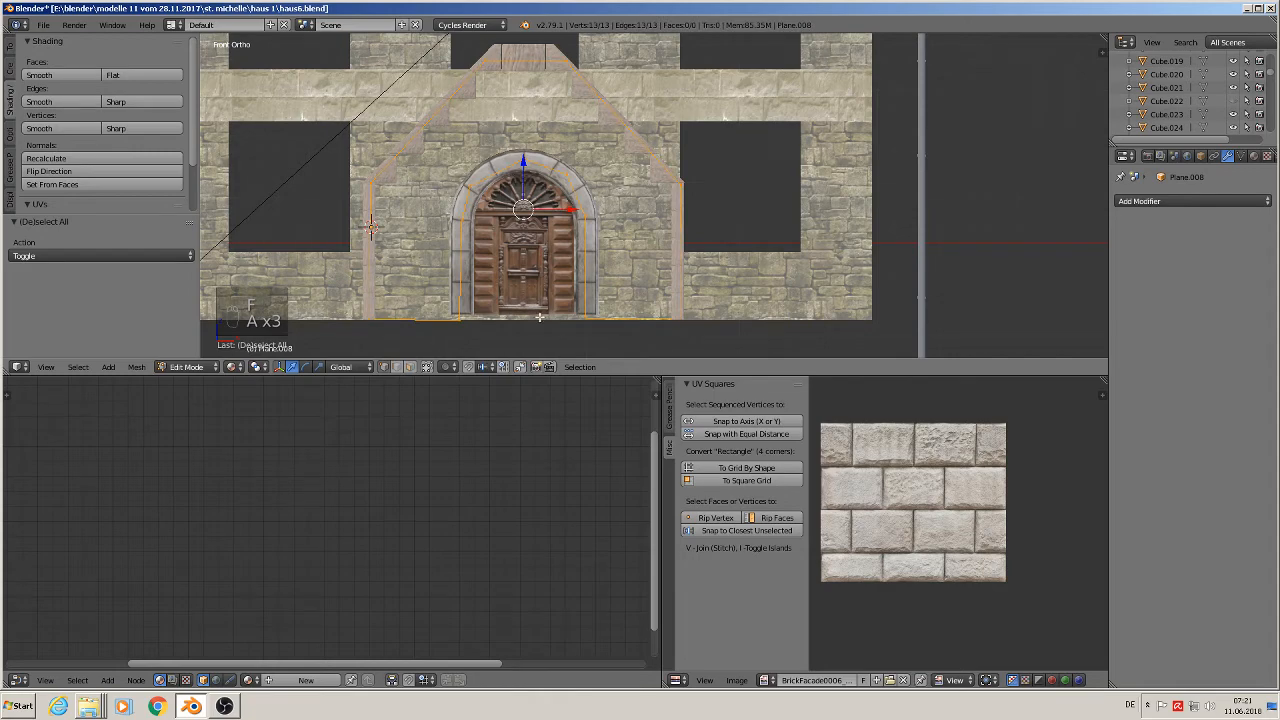
pyautogui.press('f')
# - Extrude the arched face 0.022 along Y to give the wall thickness
pyautogui.moveTo(539, 317); pyautogui.dragTo(468, 342, button='middle')
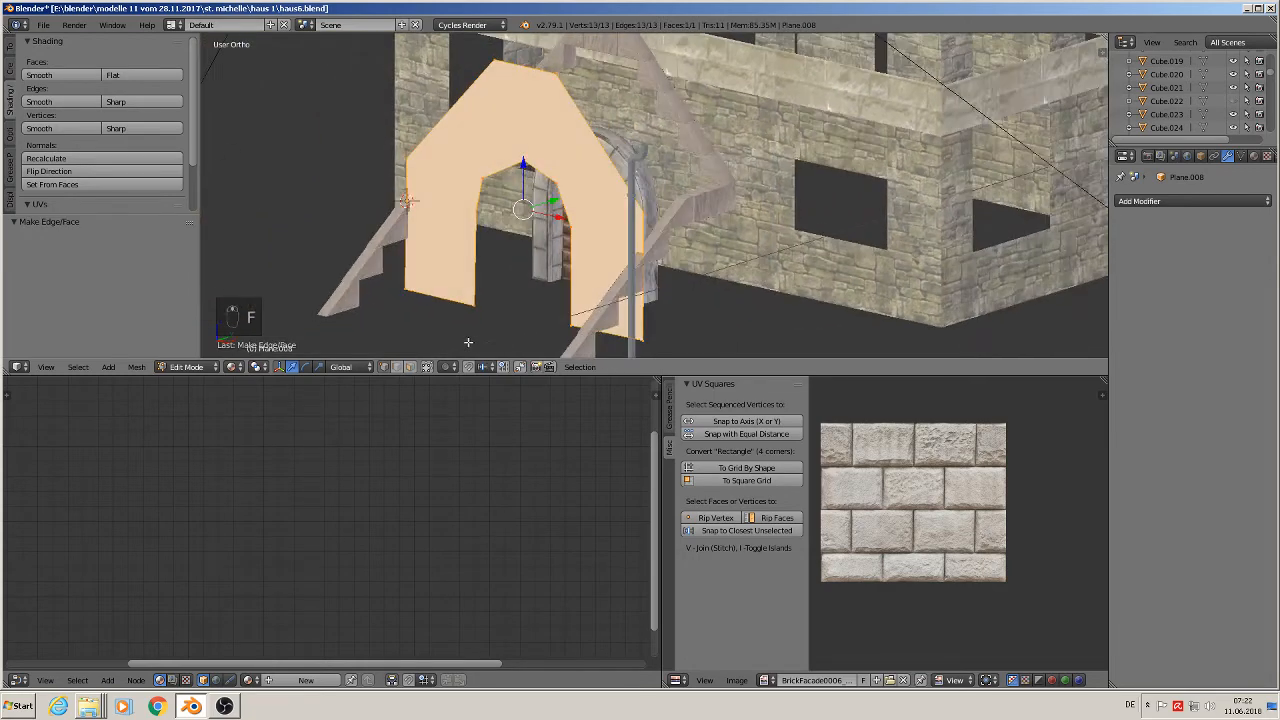
pyautogui.press('e')
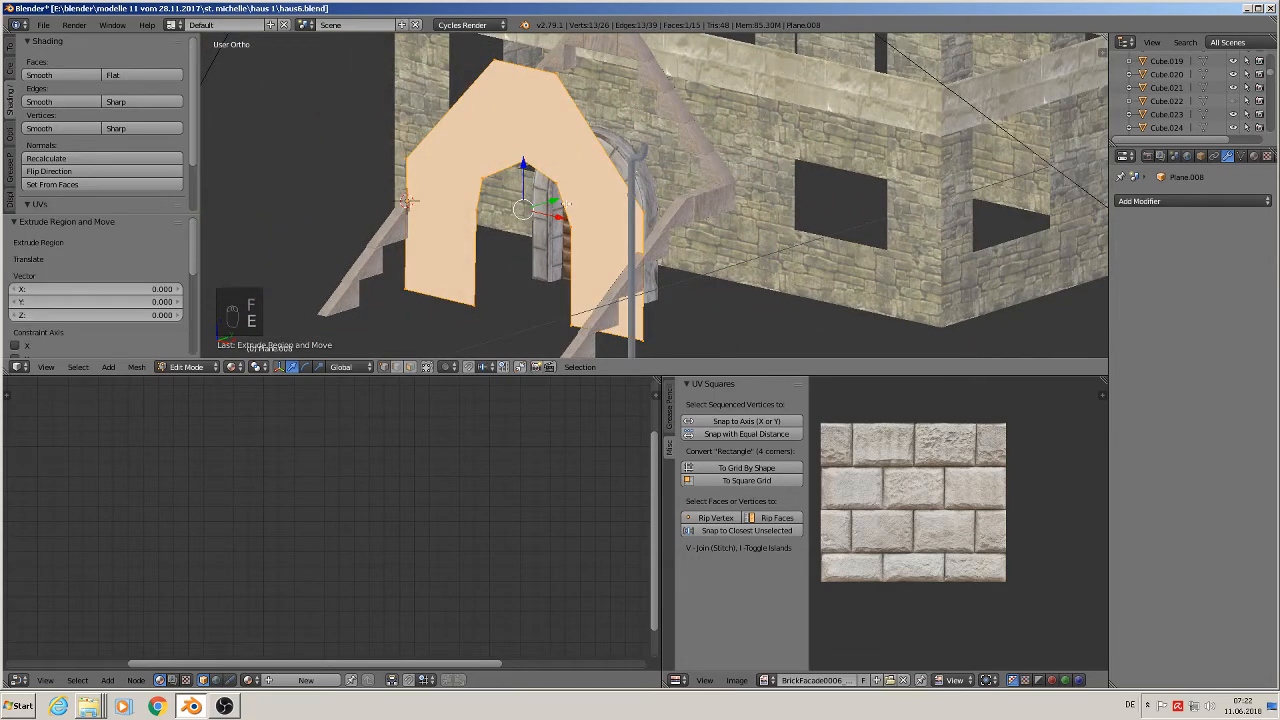
pyautogui.press('y')
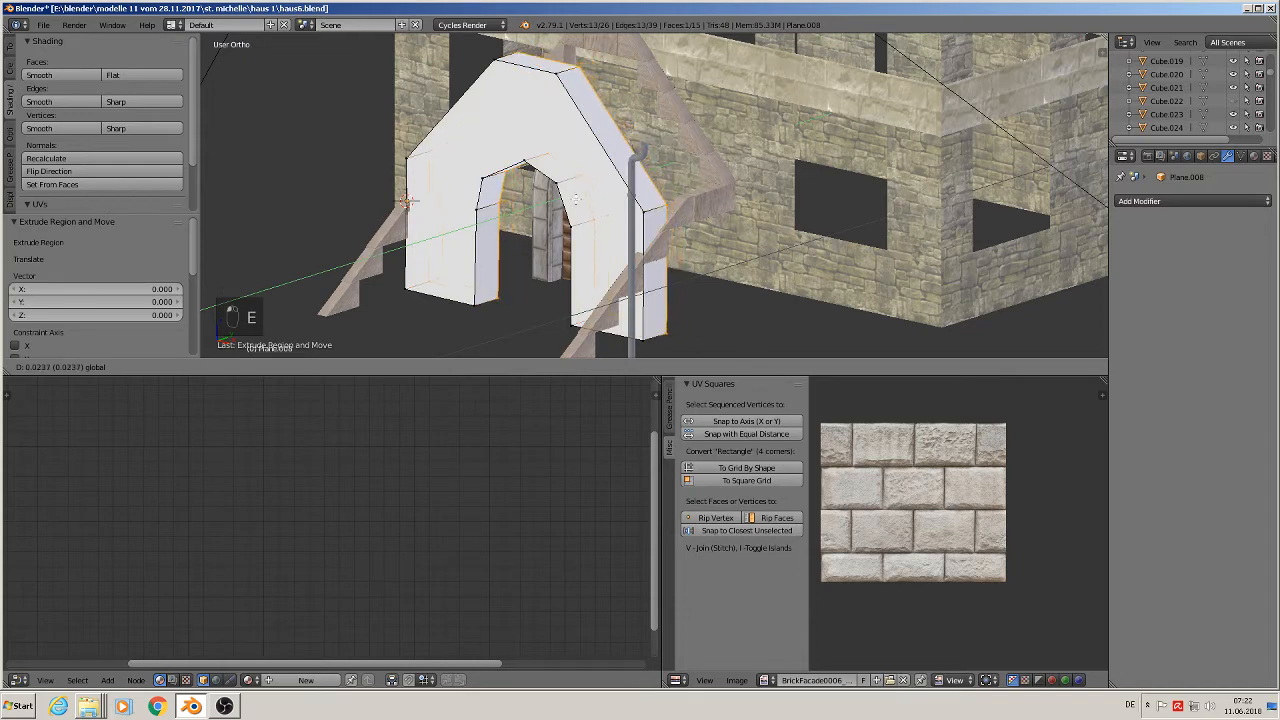
pyautogui.click(580, 200)
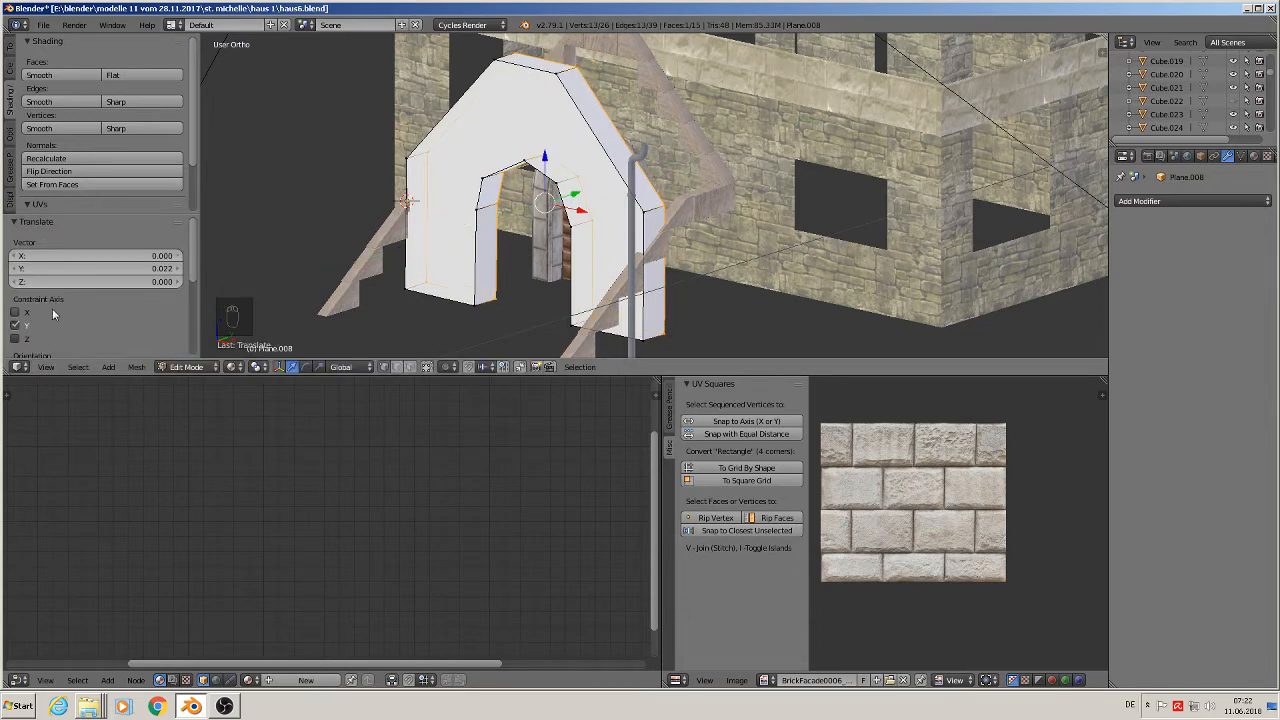
# - Mark the outline edges of the arched wall's rear face as UV seams
pyautogui.scroll(-3, 24, 143)
pyautogui.click(73, 141)
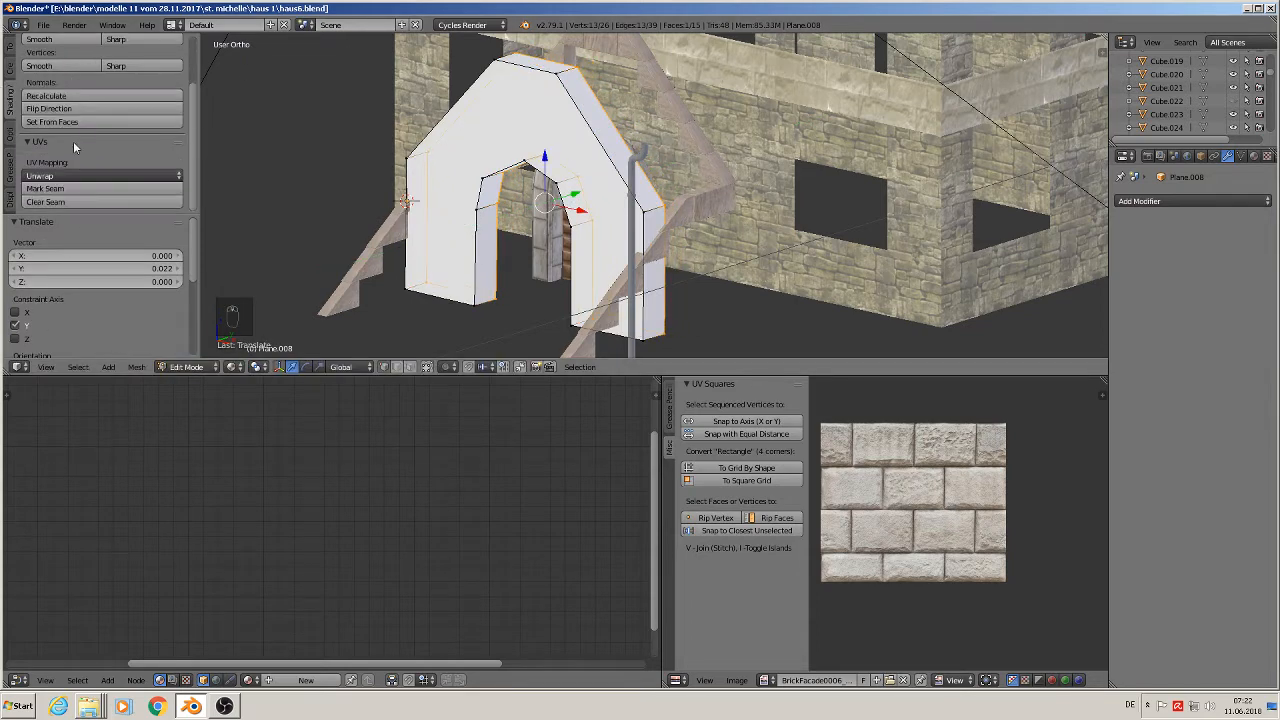
pyautogui.click(70, 189)
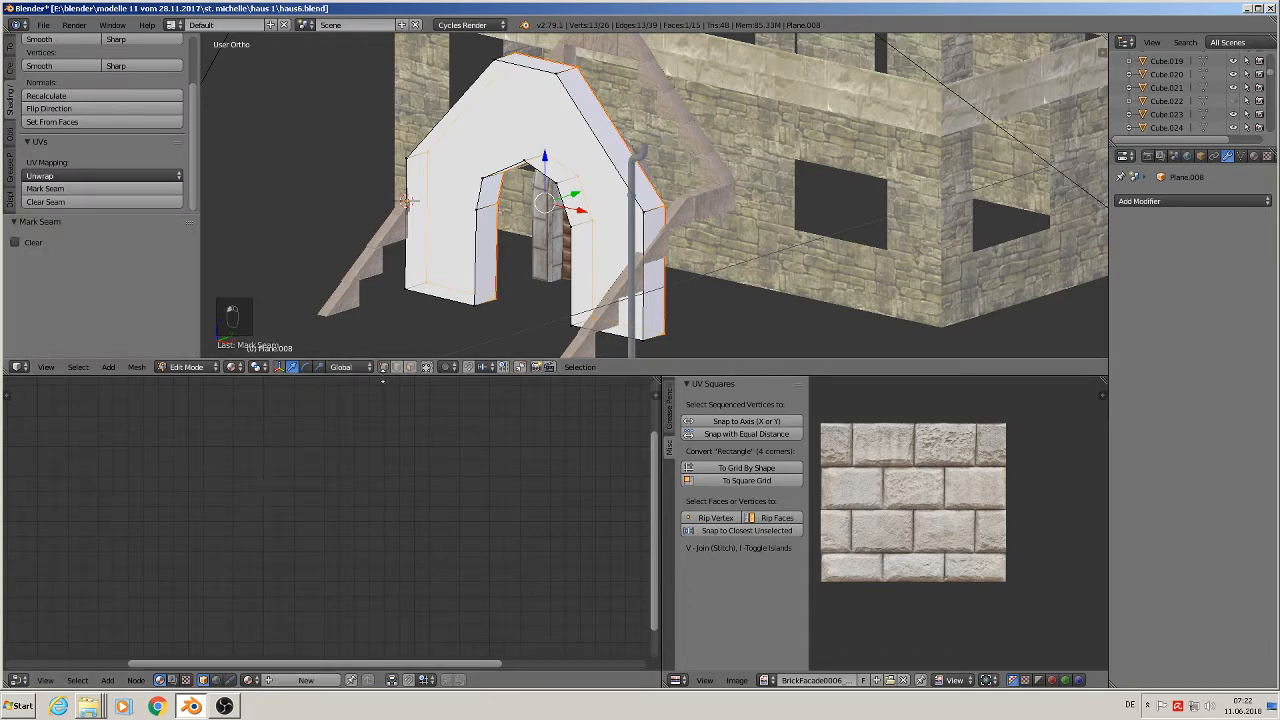
# - Select the arched wall's front face outline, mark it as a UV seam, and clear the selection
pyautogui.rightClick(481, 114)
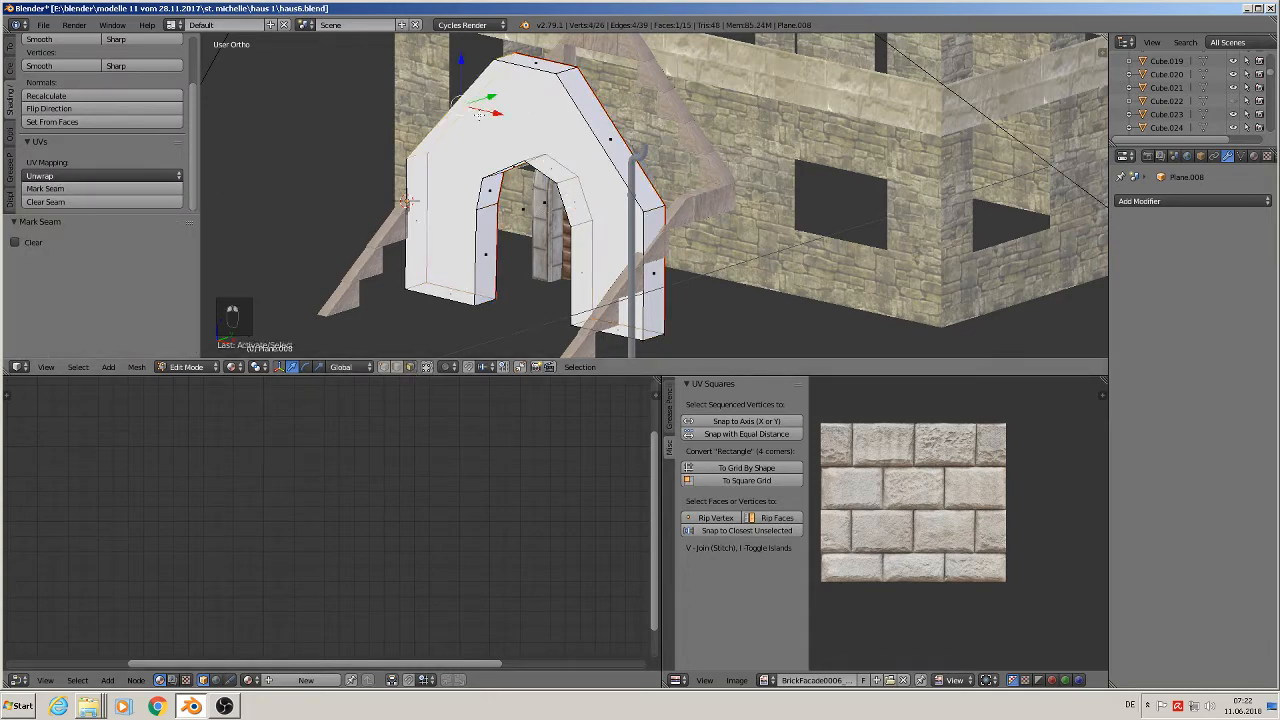
pyautogui.rightClick(525, 149)
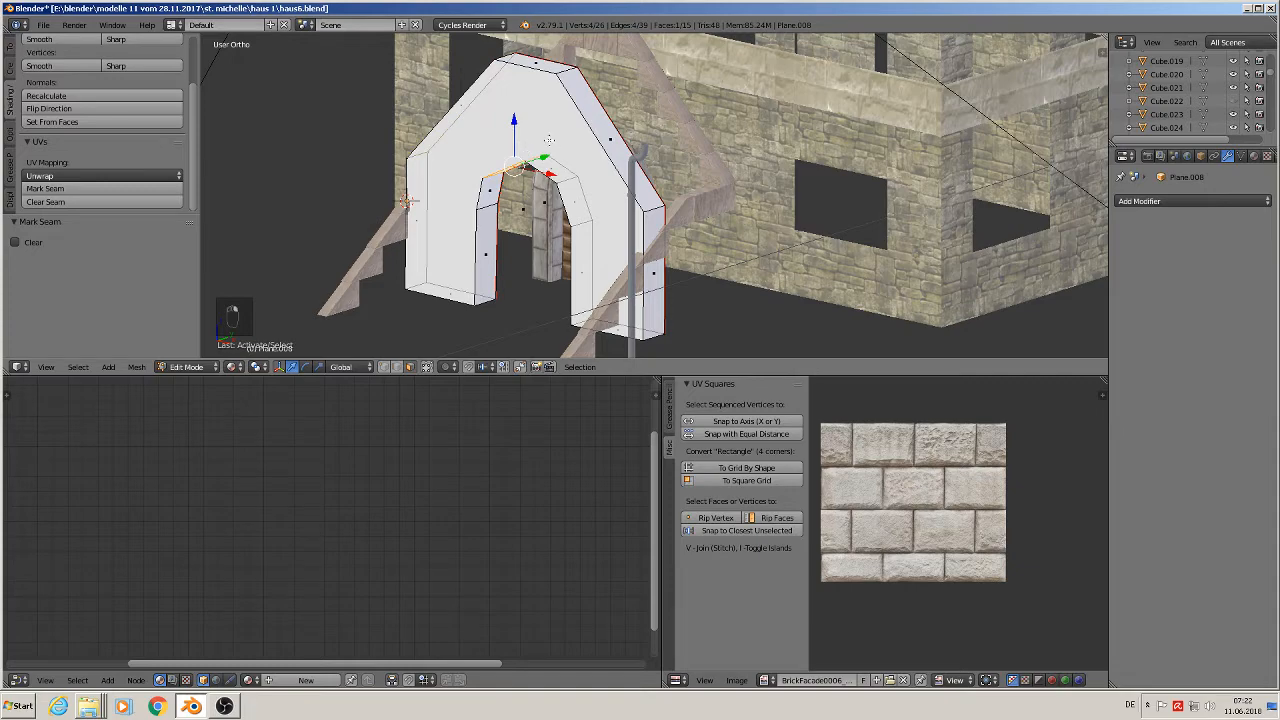
pyautogui.rightClick(549, 139)
pyautogui.moveTo(548, 137); pyautogui.dragTo(671, 157, button='middle')
pyautogui.scroll(2, 503, 118)
pyautogui.moveTo(505, 118); pyautogui.dragTo(543, 75, button='middle')
pyautogui.keyDown('alt'); pyautogui.keyDown('shift'); pyautogui.rightClick(544, 210); pyautogui.keyUp('shift'); pyautogui.keyUp('alt')
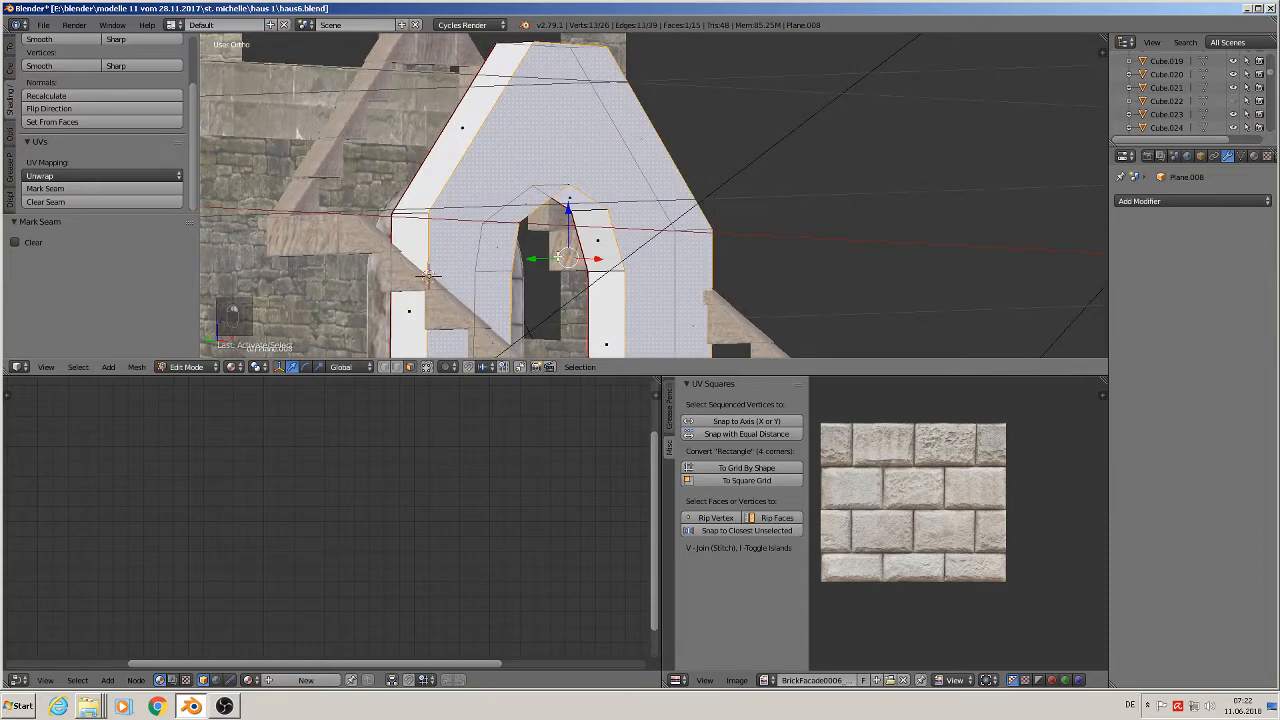
pyautogui.moveTo(542, 258); pyautogui.dragTo(380, 276, button='middle')
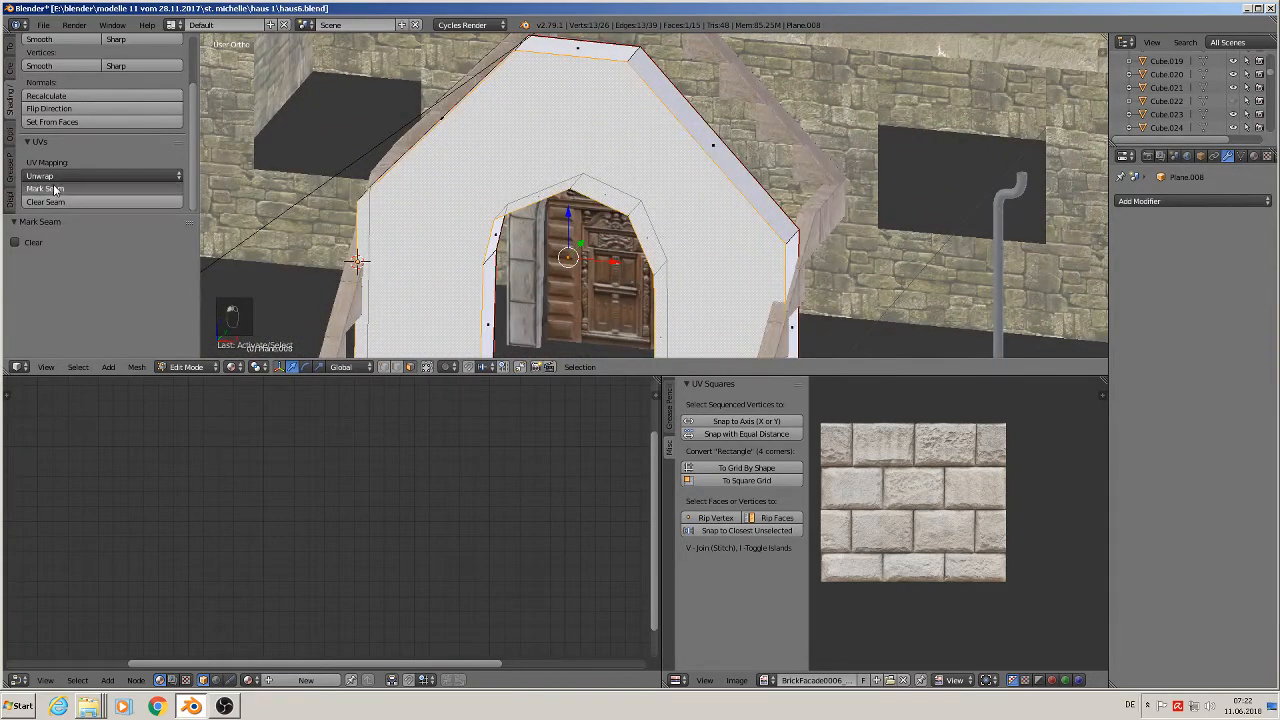
pyautogui.press('a')
# - Select the whole arched wall mesh and UV-map it with Project From View in the front orthographic view
pyautogui.scroll(-2, 437, 185)
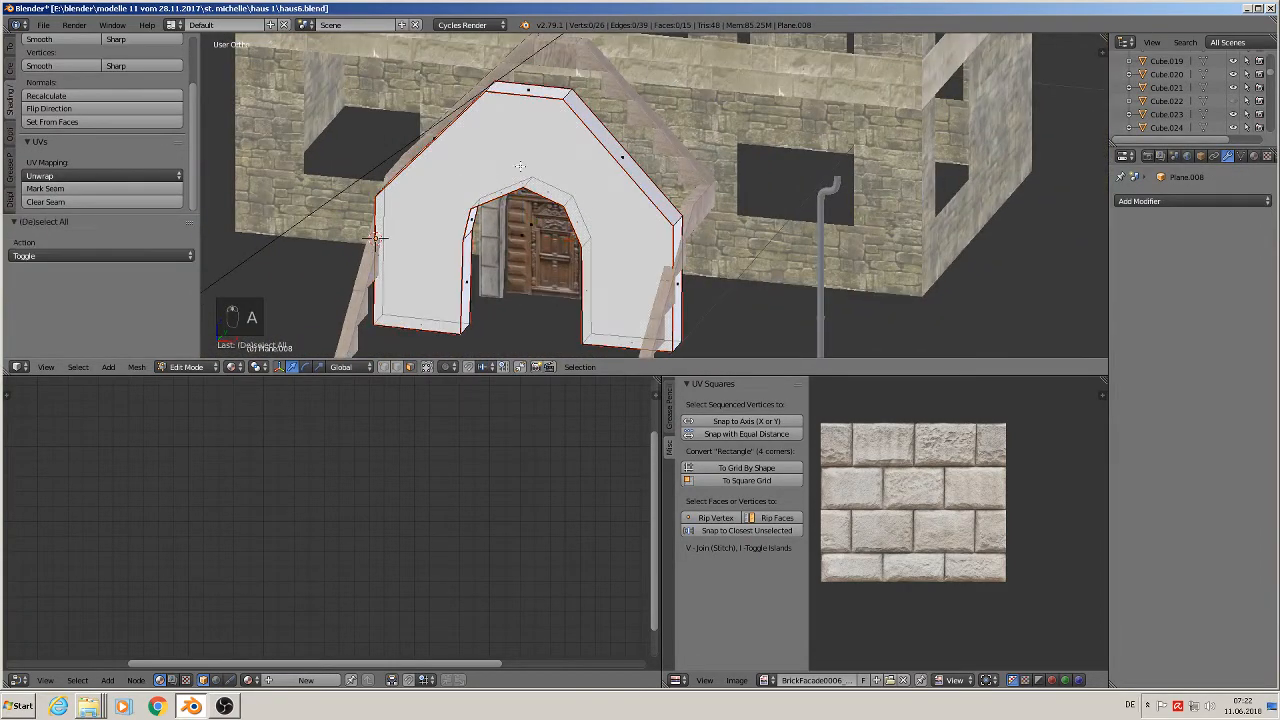
pyautogui.press('KP_1')
pyautogui.scroll(-3, 566, 152)
pyautogui.keyDown('shift'); pyautogui.moveTo(661, 114); pyautogui.dragTo(574, 202, button='middle'); pyautogui.keyUp('shift')
pyautogui.scroll(2, 574, 202)
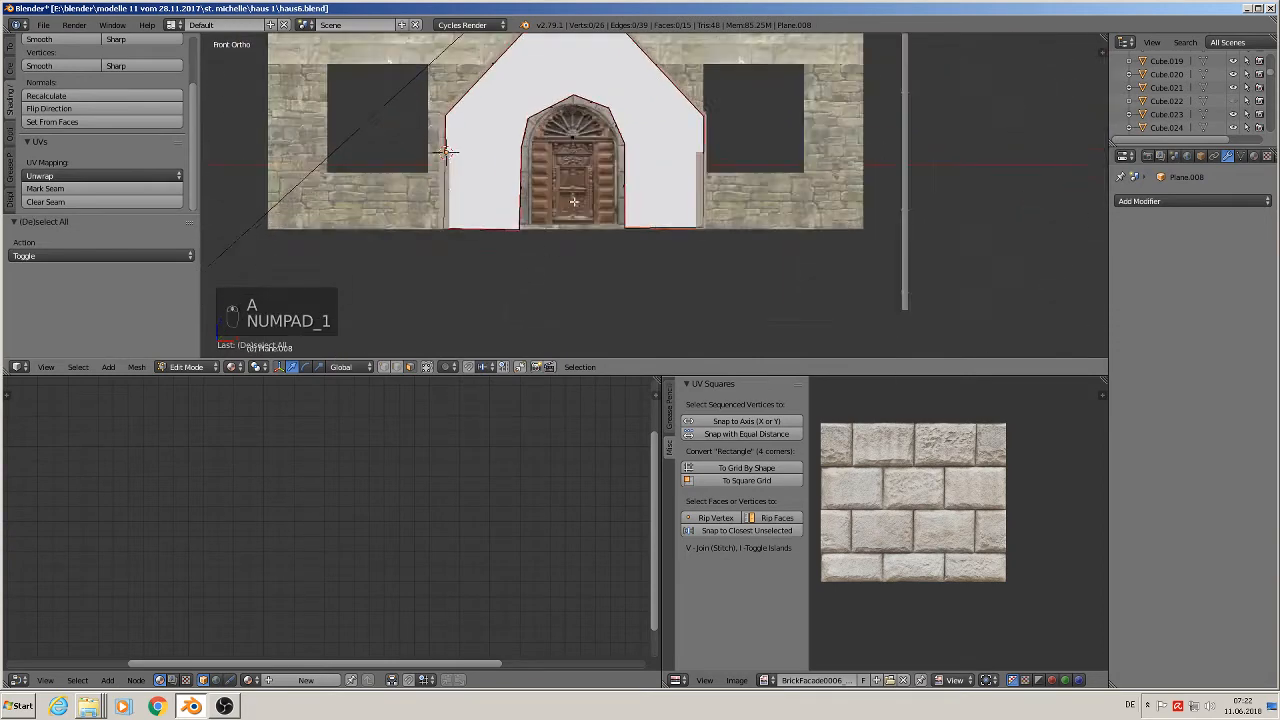
pyautogui.scroll(1, 574, 202)
pyautogui.press('a')
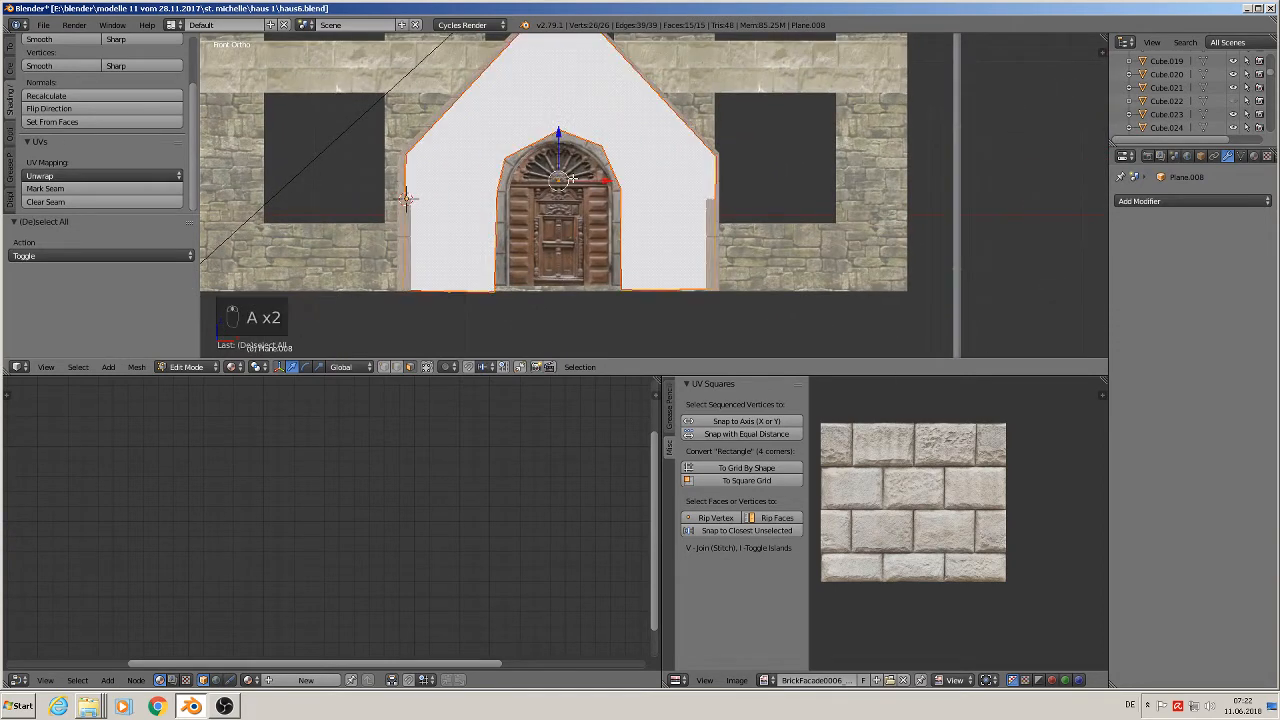
pyautogui.press('u')
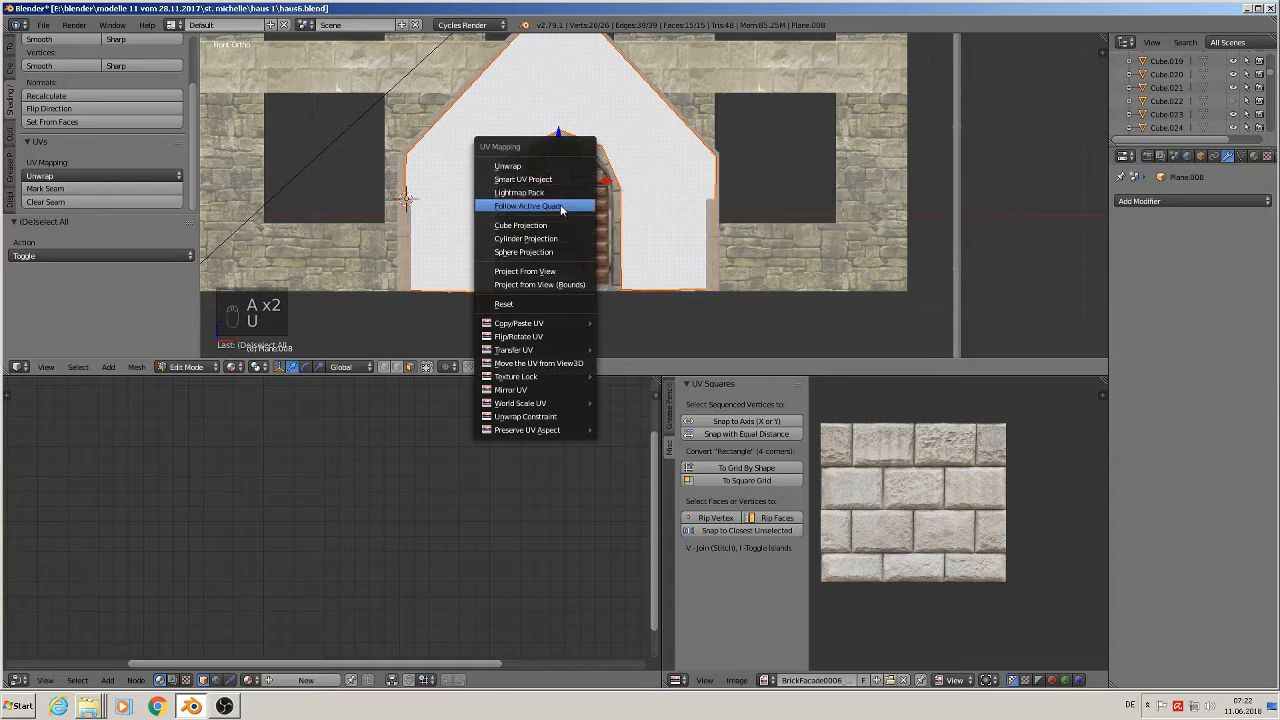
pyautogui.click(558, 272)
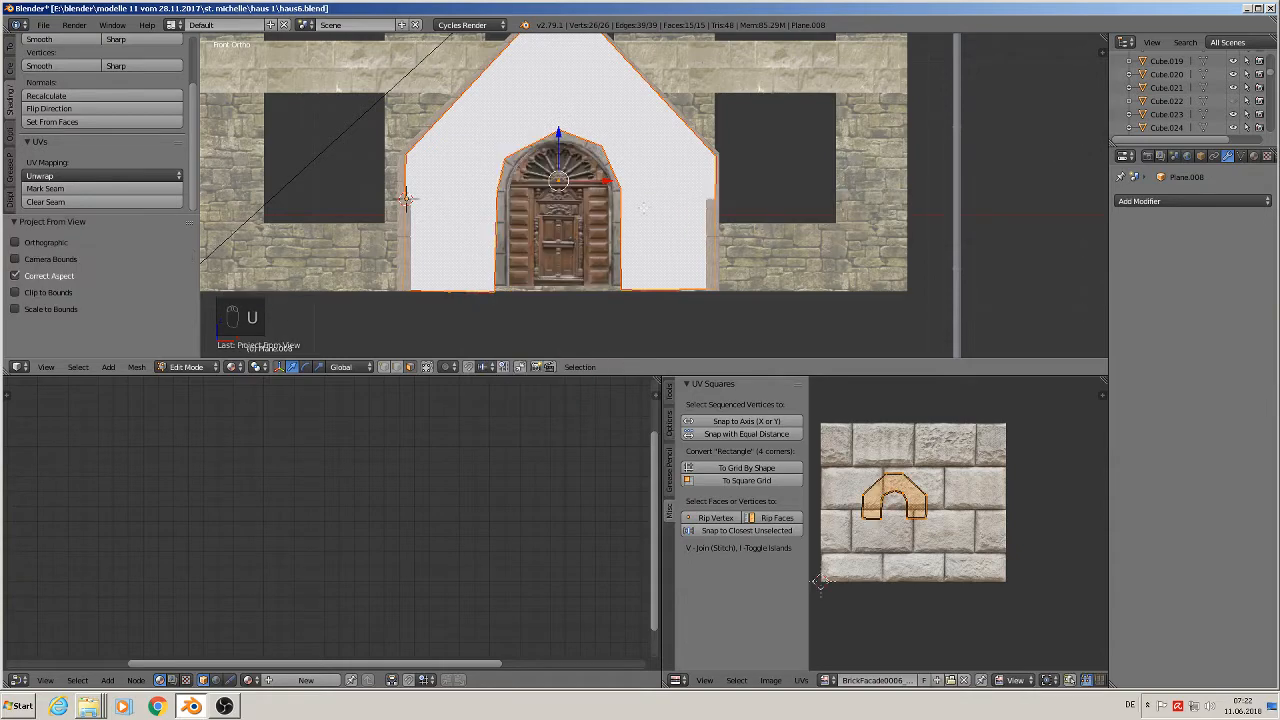
# - Return to Object Mode and move the arched wall 0.079 along Y, back beneath the staircase
pyautogui.scroll(1, 682, 212)
pyautogui.scroll(-1, 682, 212)
pyautogui.press('Tab')
pyautogui.moveTo(680, 211); pyautogui.dragTo(563, 259, button='middle')
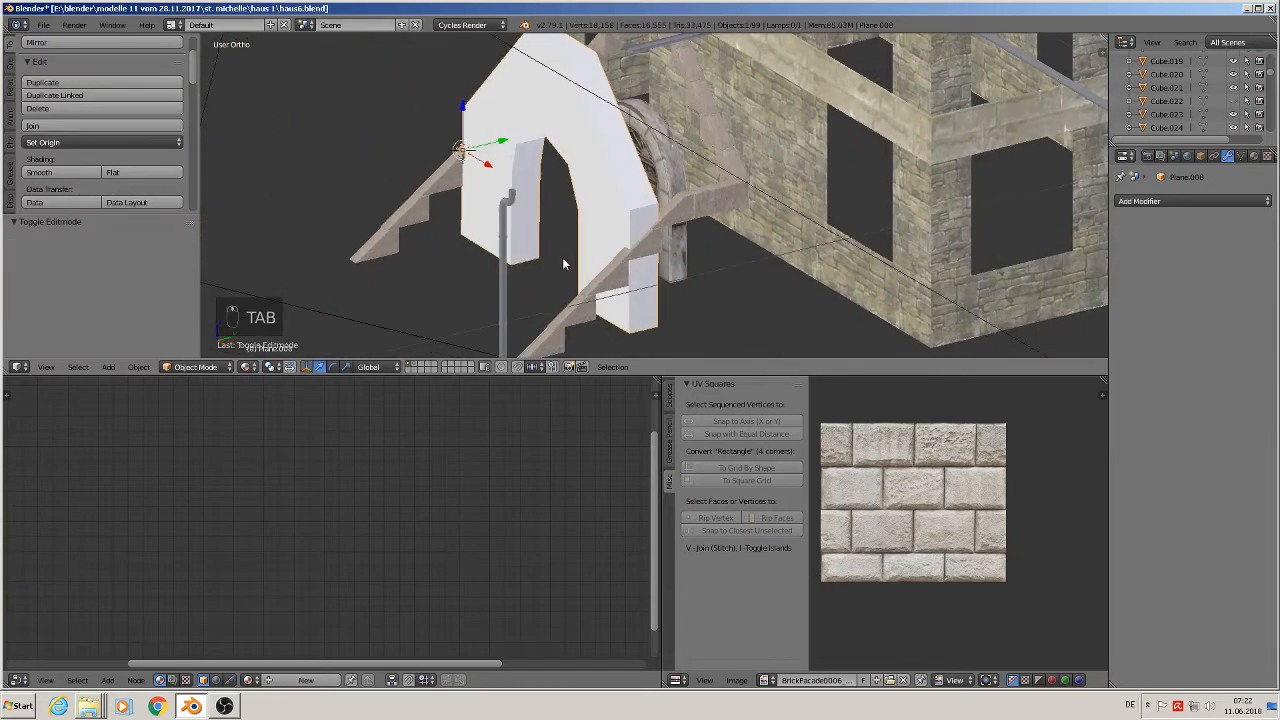
pyautogui.press('g')
pyautogui.press('y')
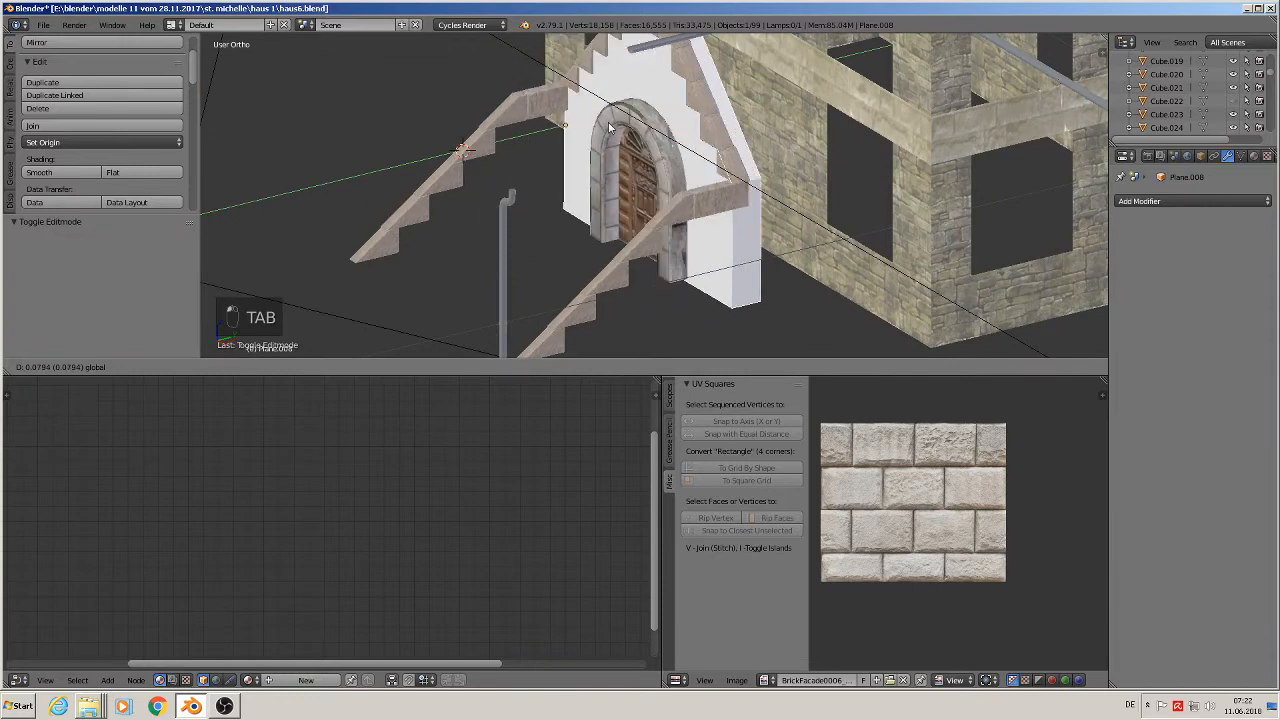
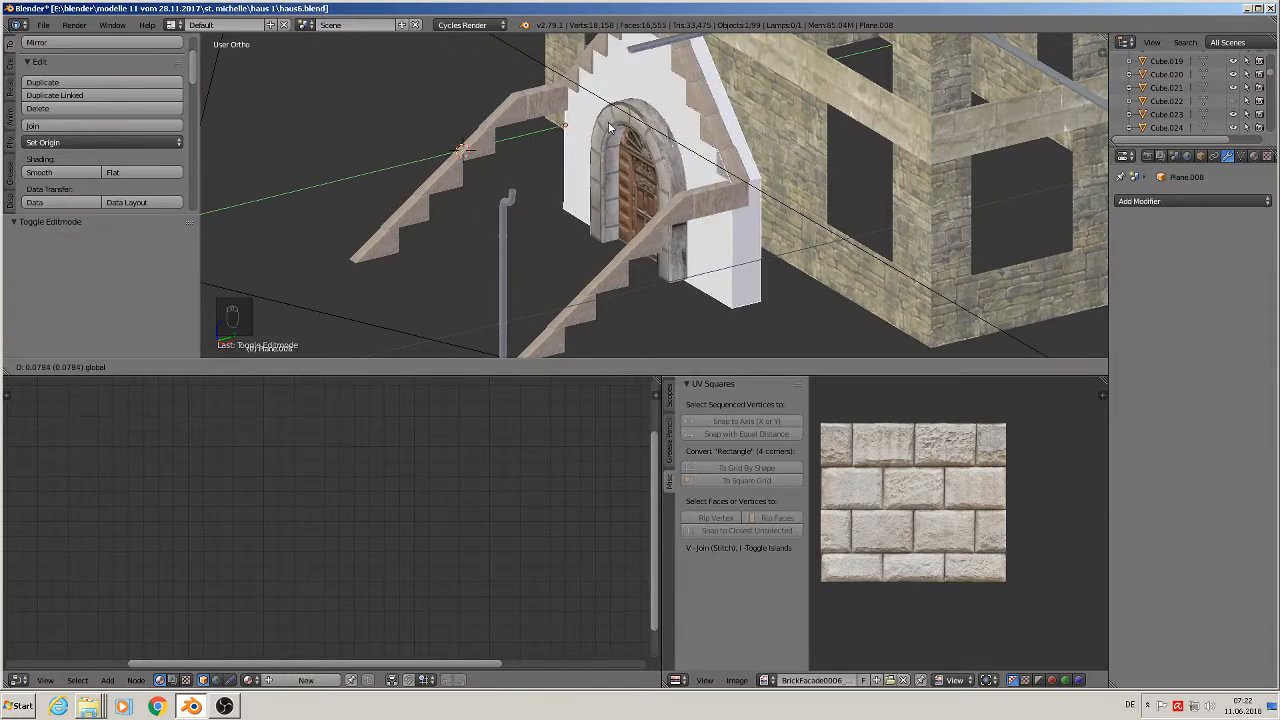
pyautogui.click(608, 123)
pyautogui.moveTo(608, 123); pyautogui.dragTo(708, 136, button='middle')
pyautogui.scroll(2, 706, 131)
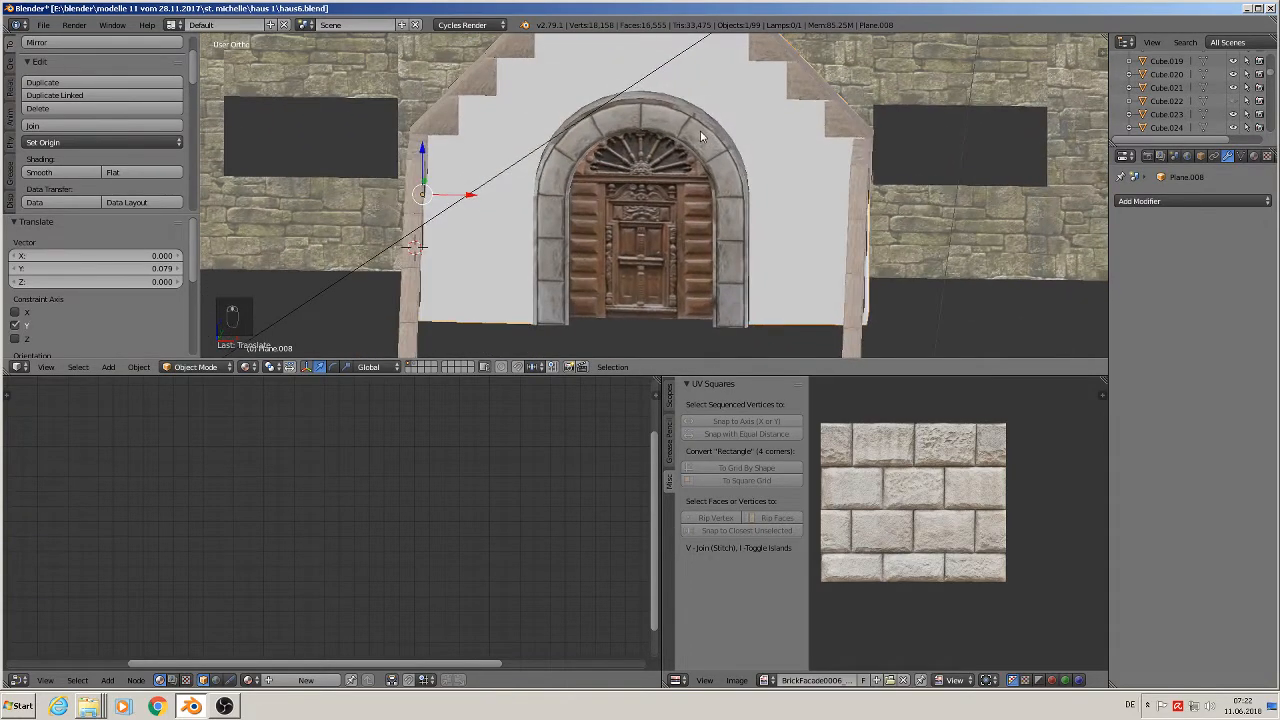
# - Save the house file
pyautogui.press('KP_1')
pyautogui.scroll(-2, 706, 177)
pyautogui.scroll(-3, 707, 182)
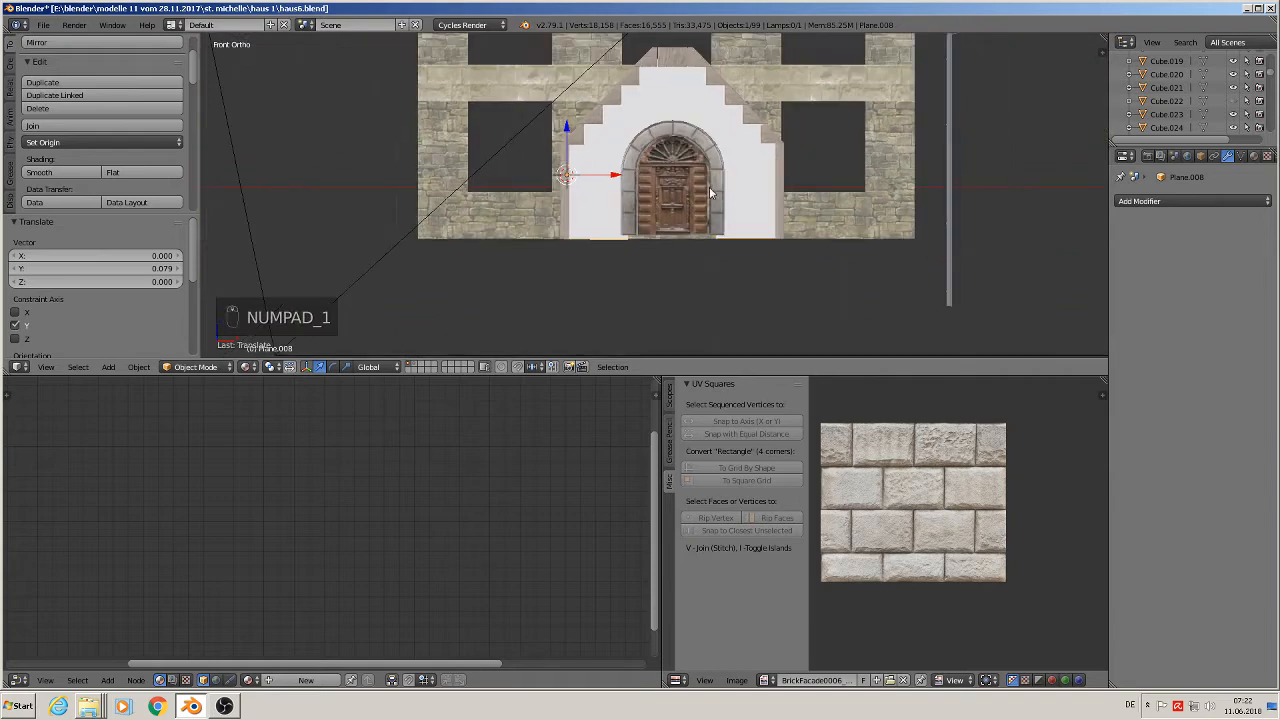
pyautogui.click(43, 24)
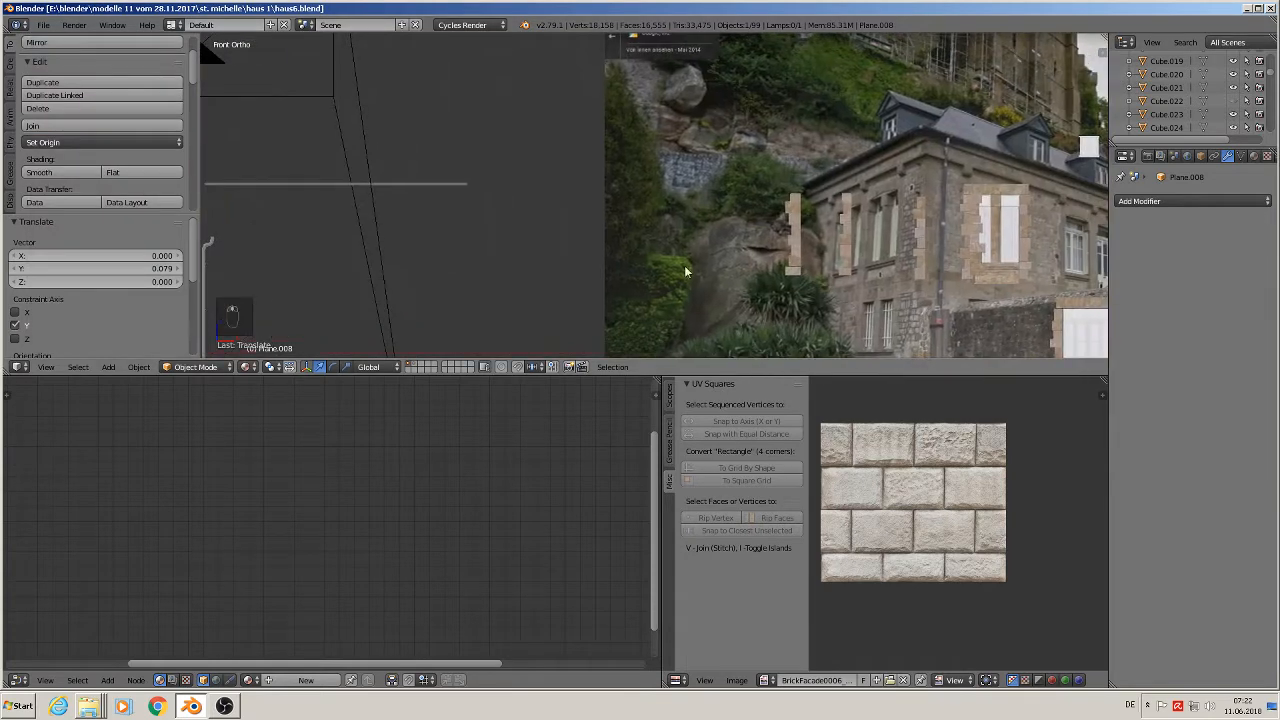
# - Examine the stonework around the arched entrance staircase in the reference photos
pyautogui.keyDown('shift'); pyautogui.moveTo(875, 192); pyautogui.dragTo(600, 290, button='middle'); pyautogui.keyUp('shift')
pyautogui.scroll(4, 764, 192)
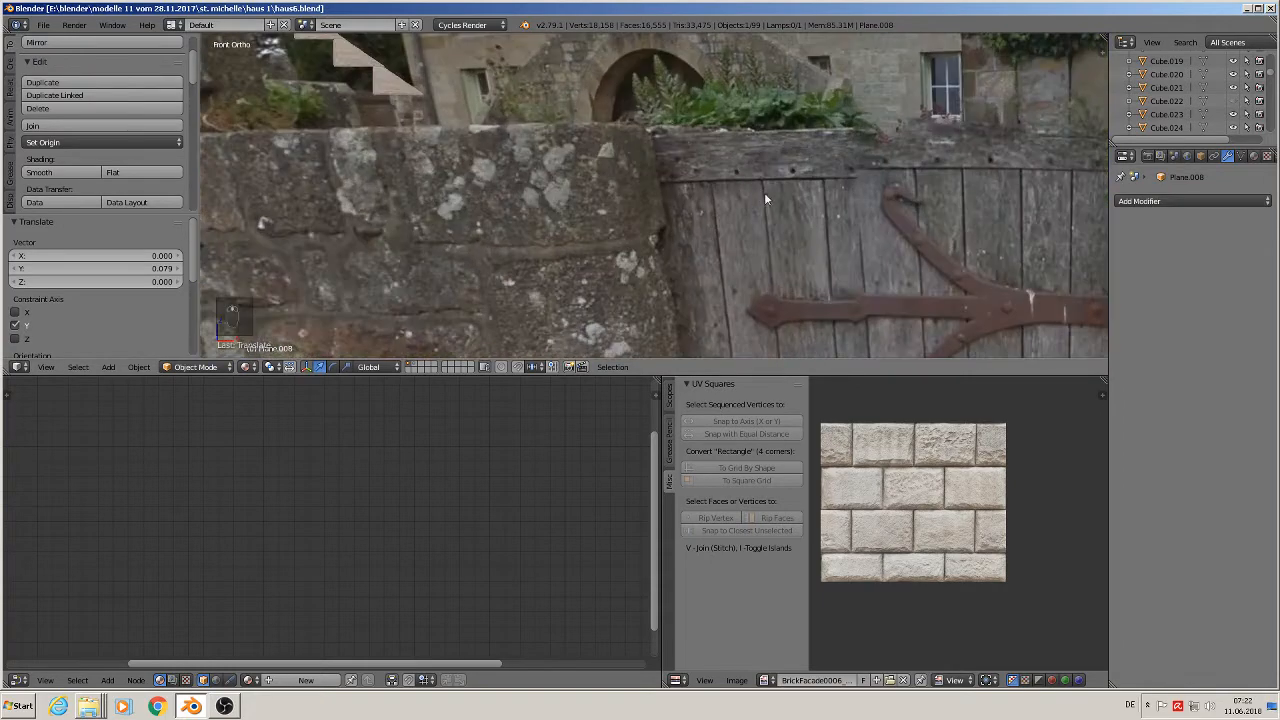
pyautogui.moveTo(616, 230); pyautogui.dragTo(599, 197, button='middle')
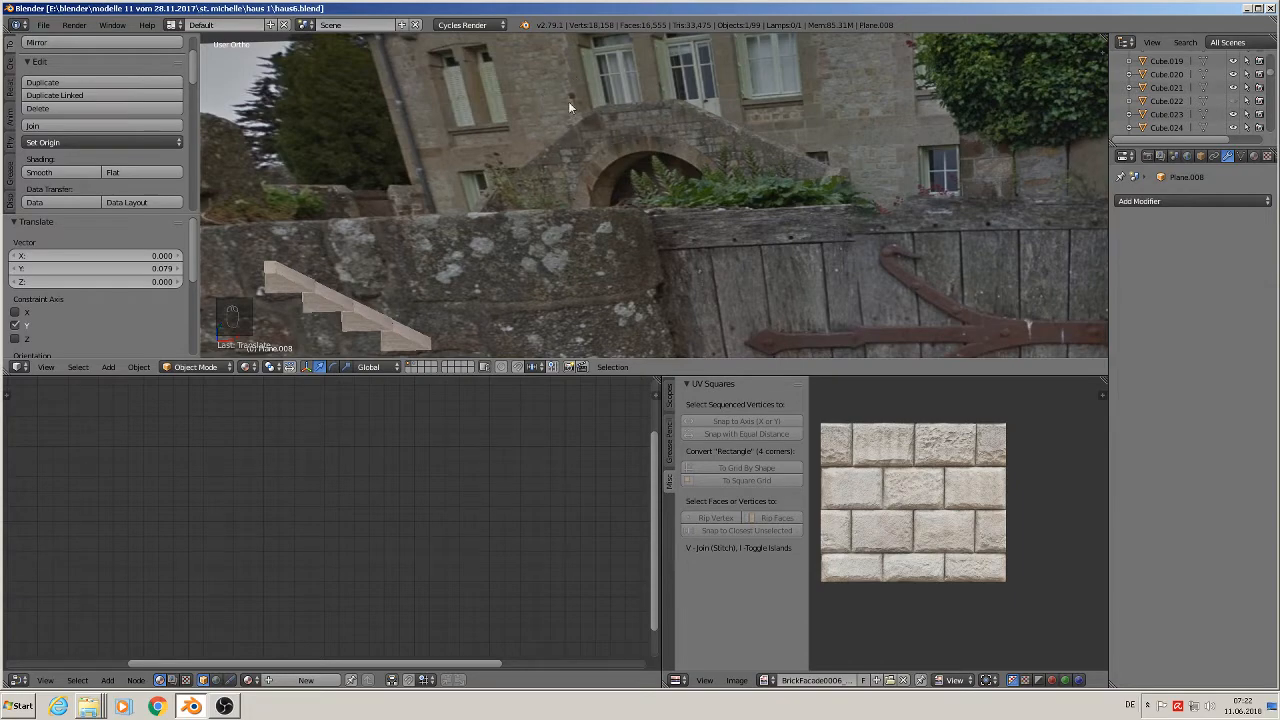
pyautogui.keyDown('shift'); pyautogui.moveTo(571, 180); pyautogui.dragTo(1017, 111, button='middle'); pyautogui.keyUp('shift')
pyautogui.scroll(-2, 692, 144)
pyautogui.keyDown('shift'); pyautogui.moveTo(692, 144); pyautogui.dragTo(1252, 85, button='middle'); pyautogui.keyUp('shift')
pyautogui.scroll(2, 862, 135)
pyautogui.scroll(-1, 630, 176)
pyautogui.scroll(-1, 619, 174)
pyautogui.keyDown('shift'); pyautogui.moveTo(459, 219); pyautogui.dragTo(1018, 42, button='middle'); pyautogui.keyUp('shift')
pyautogui.scroll(-3, 758, 98)
# - Select the main house wall in front view and check which materials it uses
pyautogui.press('KP_1')
pyautogui.scroll(1, 357, 94)
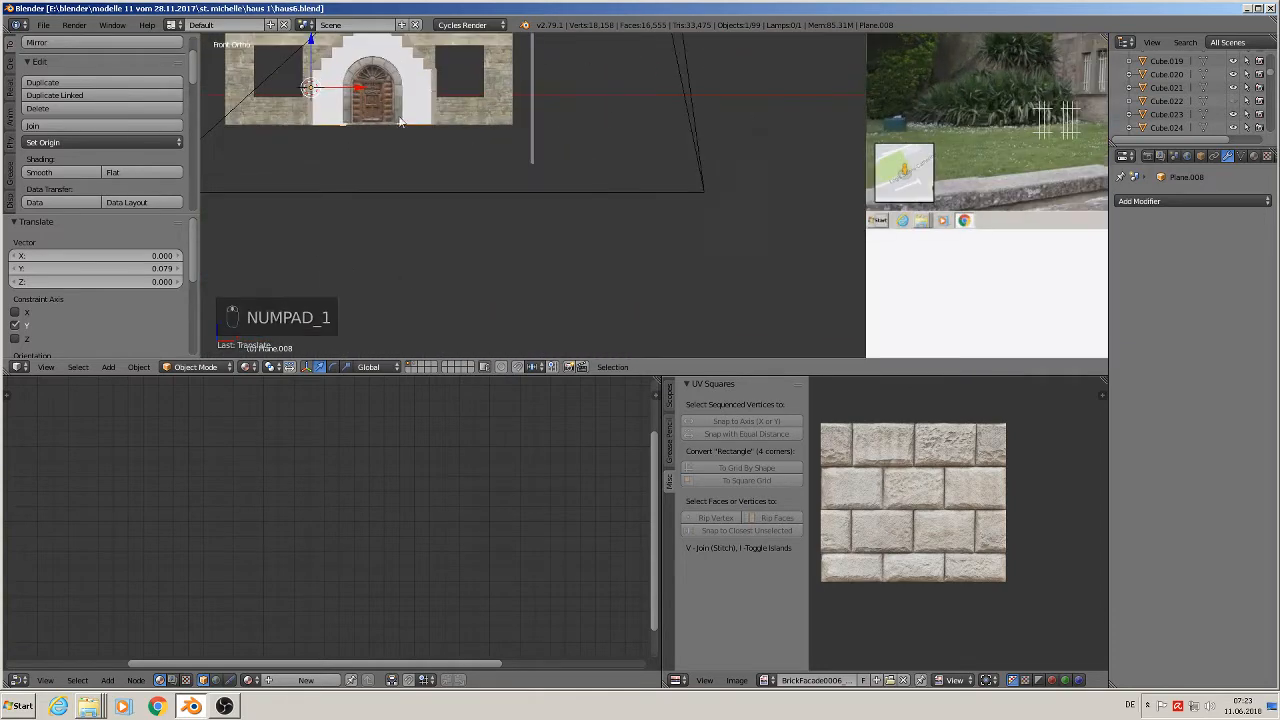
pyautogui.keyDown('shift'); pyautogui.moveTo(399, 129); pyautogui.dragTo(601, 311, button='middle'); pyautogui.keyUp('shift')
pyautogui.scroll(3, 692, 295)
pyautogui.rightClick(704, 303)
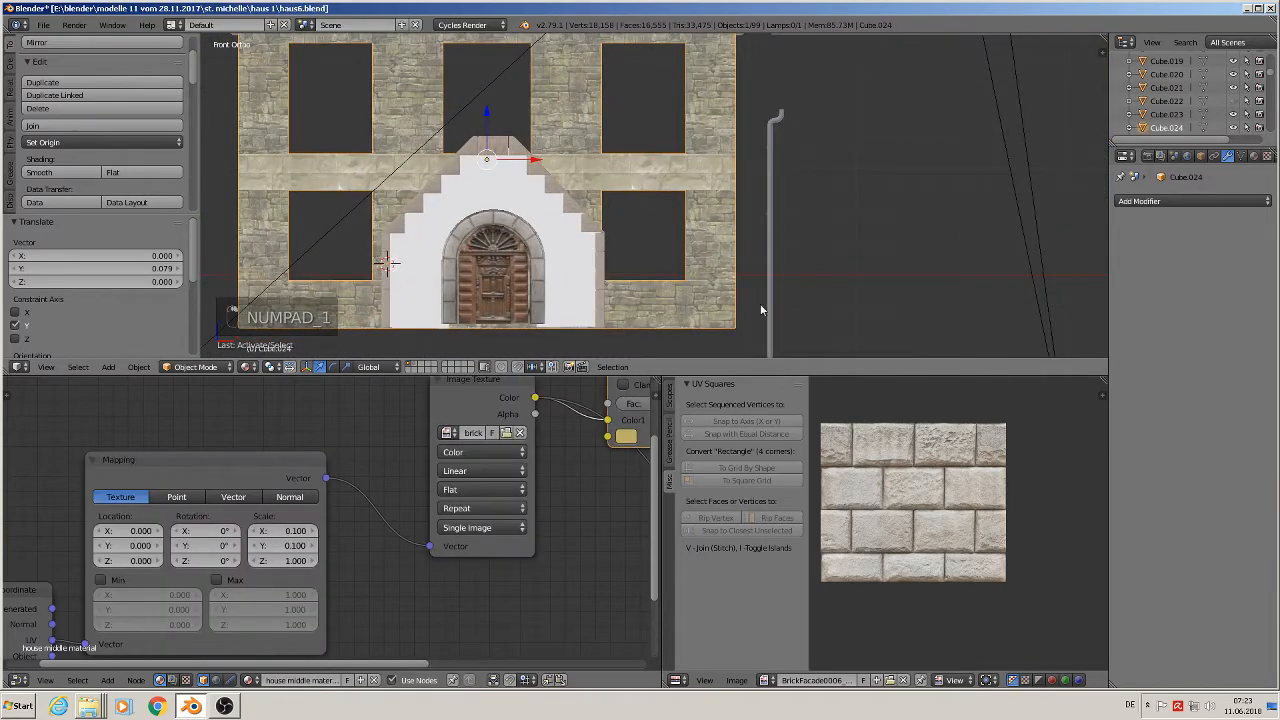
pyautogui.click(1254, 157)
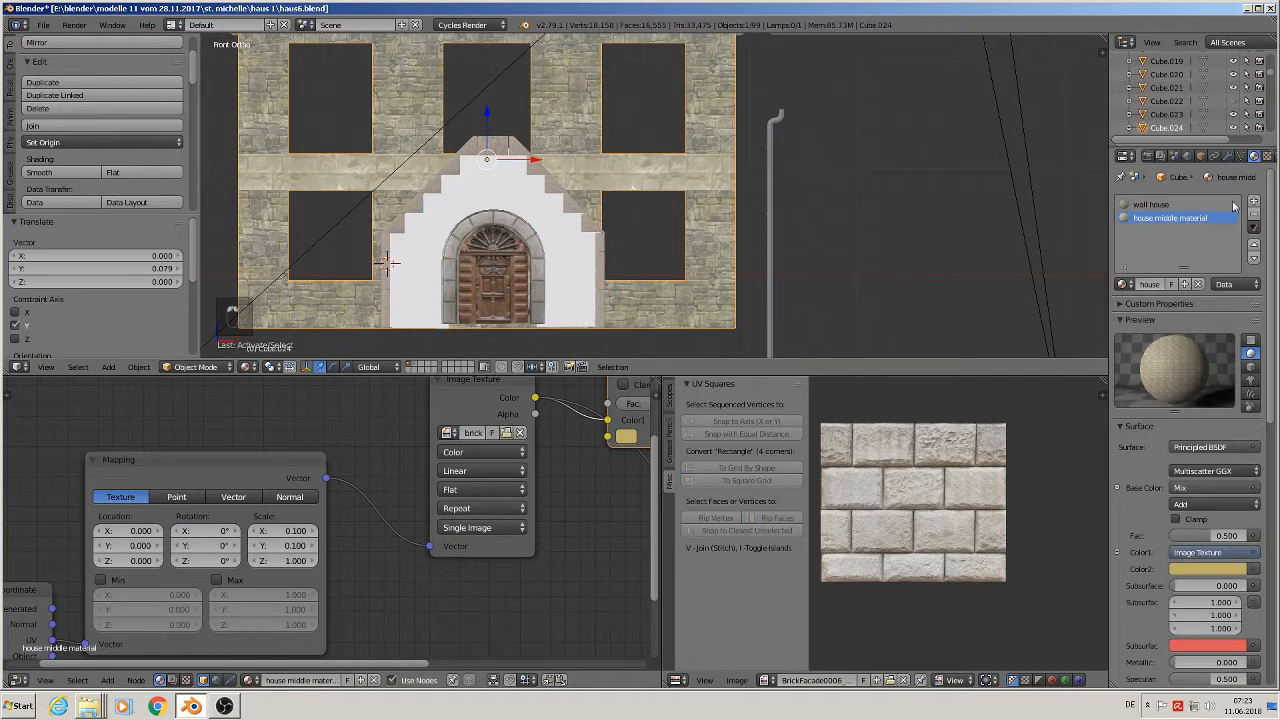
# - Assign the existing "wall house" material to the arched wall beneath the staircase
pyautogui.rightClick(496, 193)
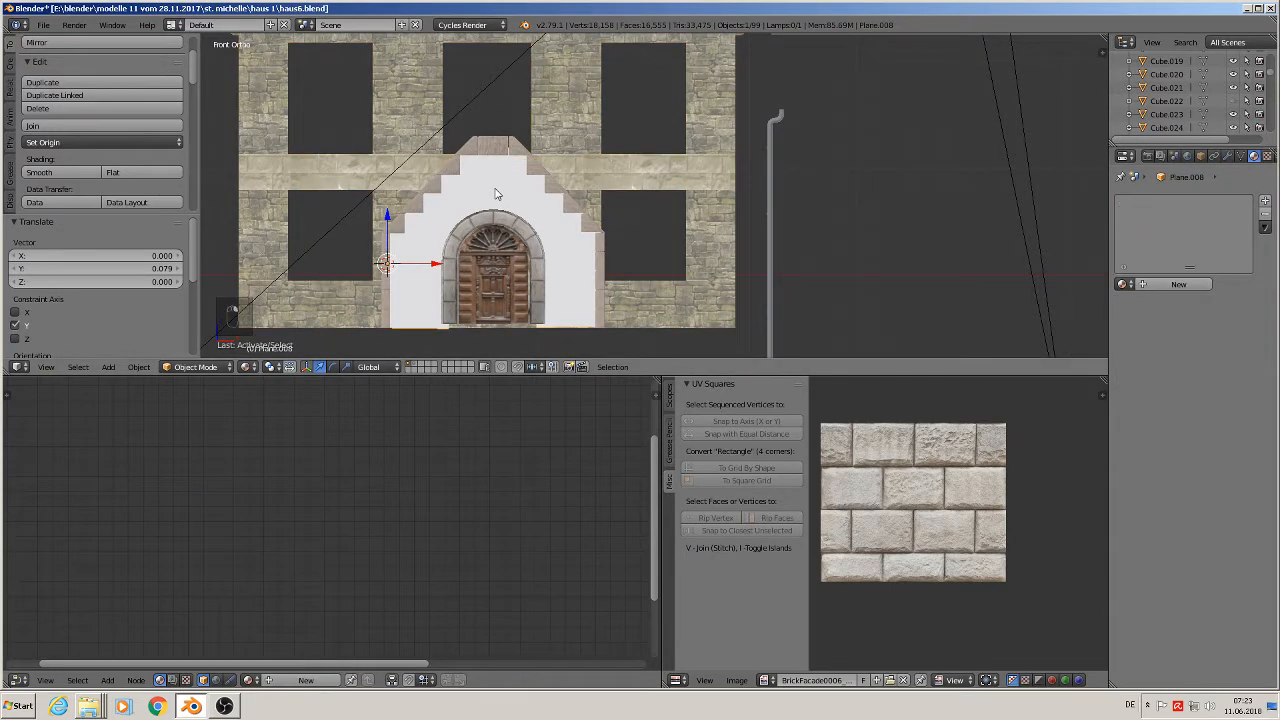
pyautogui.scroll(2, 496, 193)
pyautogui.rightClick(496, 193)
pyautogui.rightClick(496, 193)
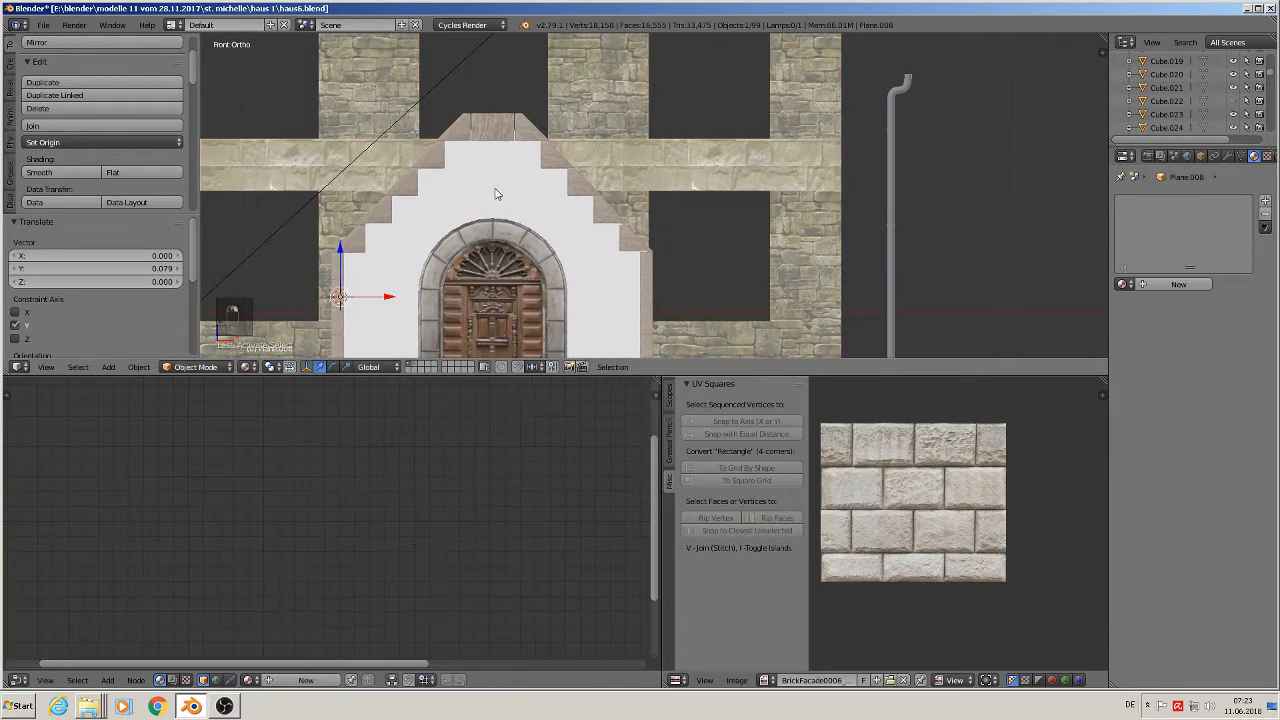
pyautogui.click(1122, 284)
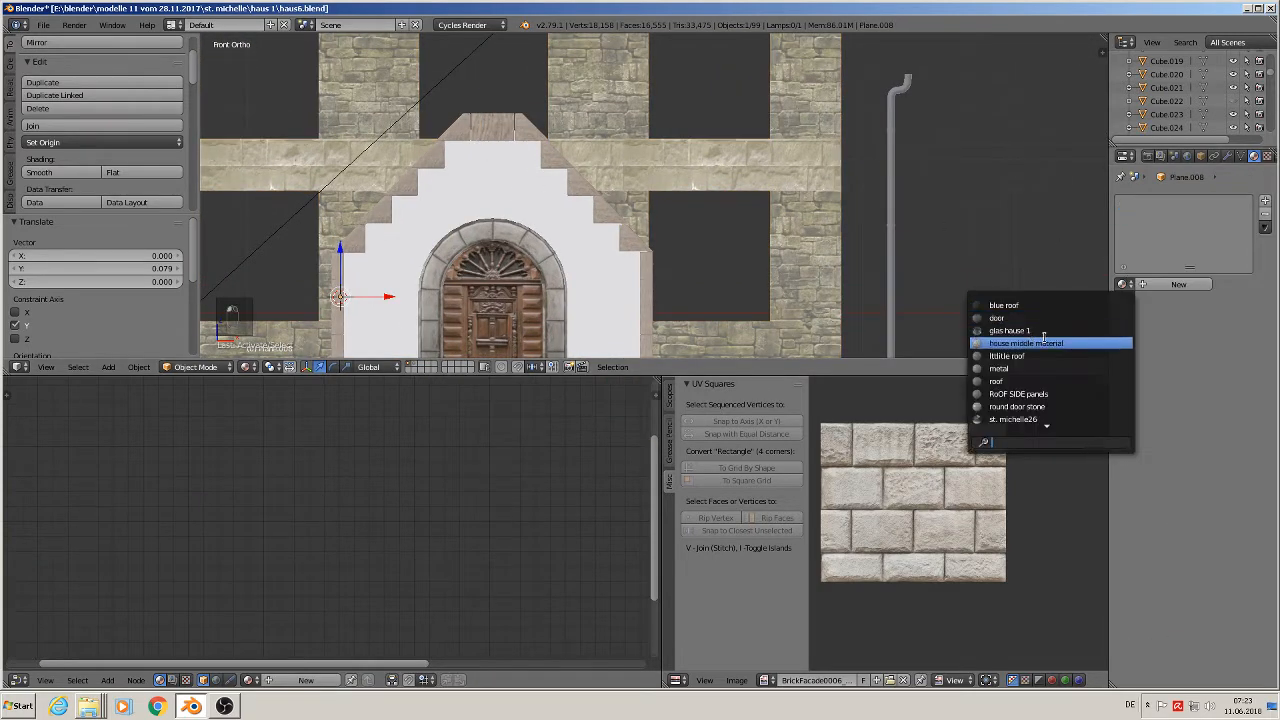
pyautogui.write('wall')
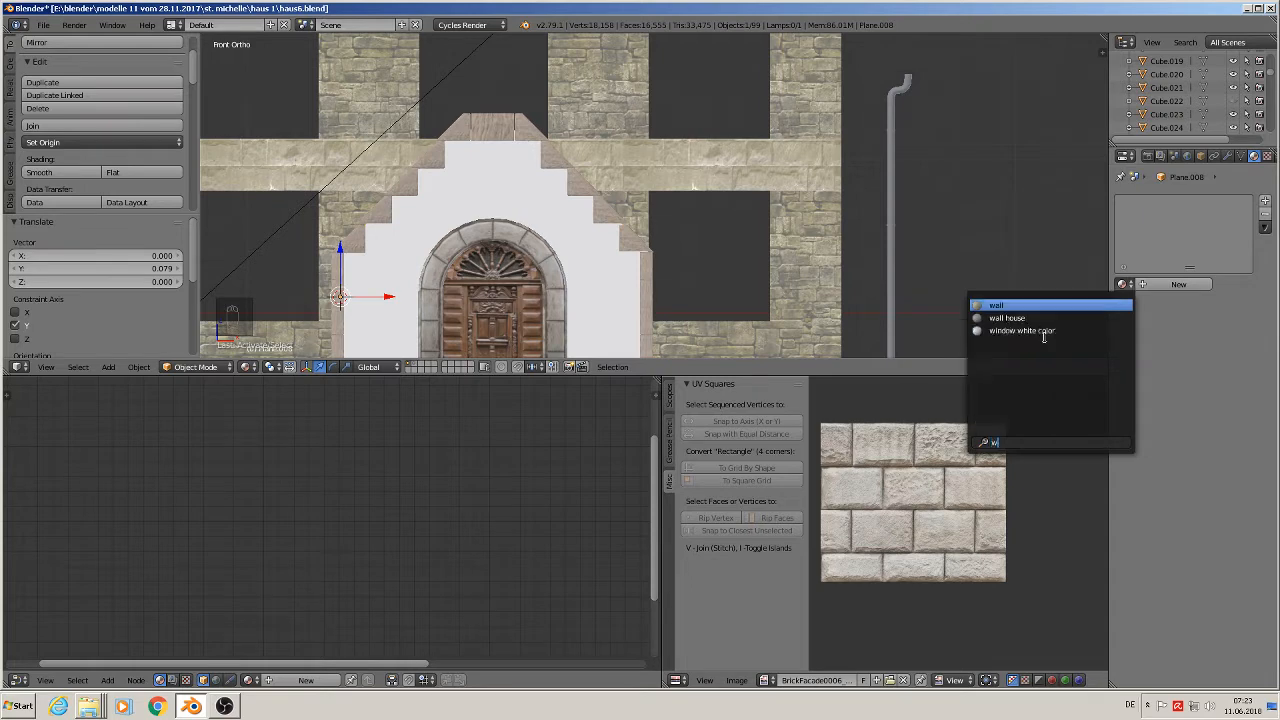
pyautogui.click(1035, 318)
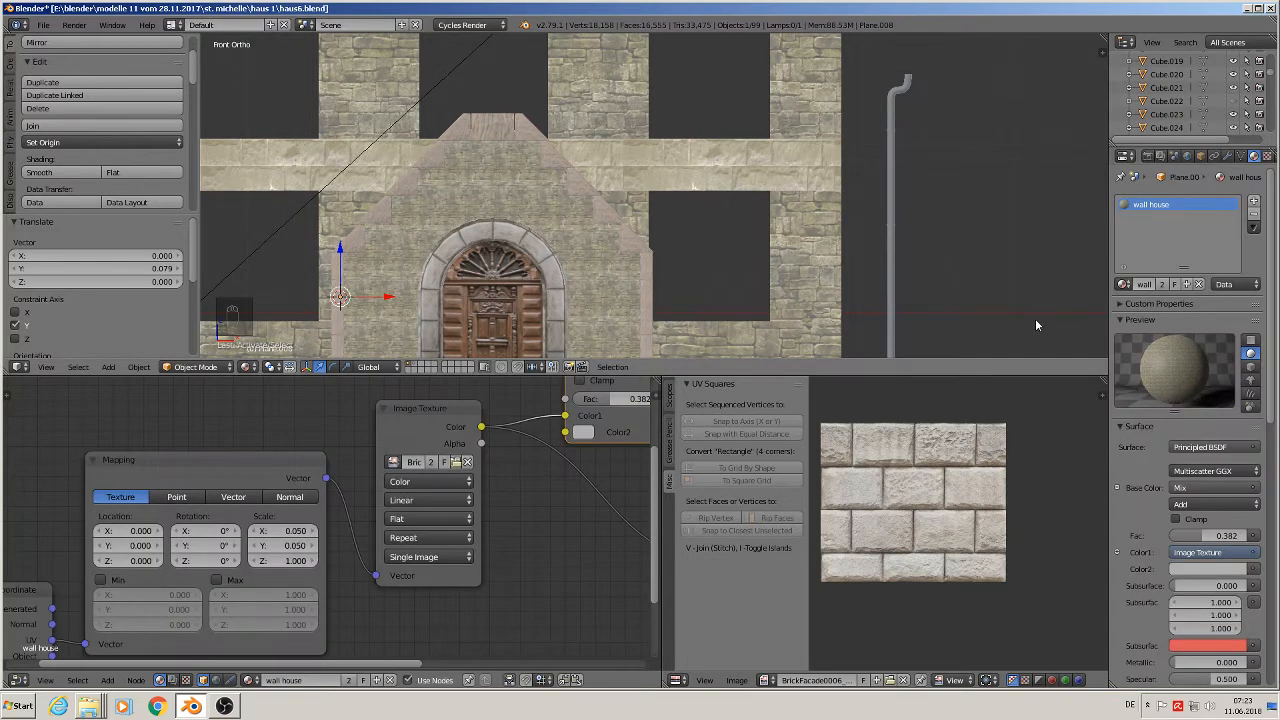
# - Move the Principled BSDF node up clear of the node behind it and copy all nodes of the "wall house" material
pyautogui.scroll(-7, 533, 456)
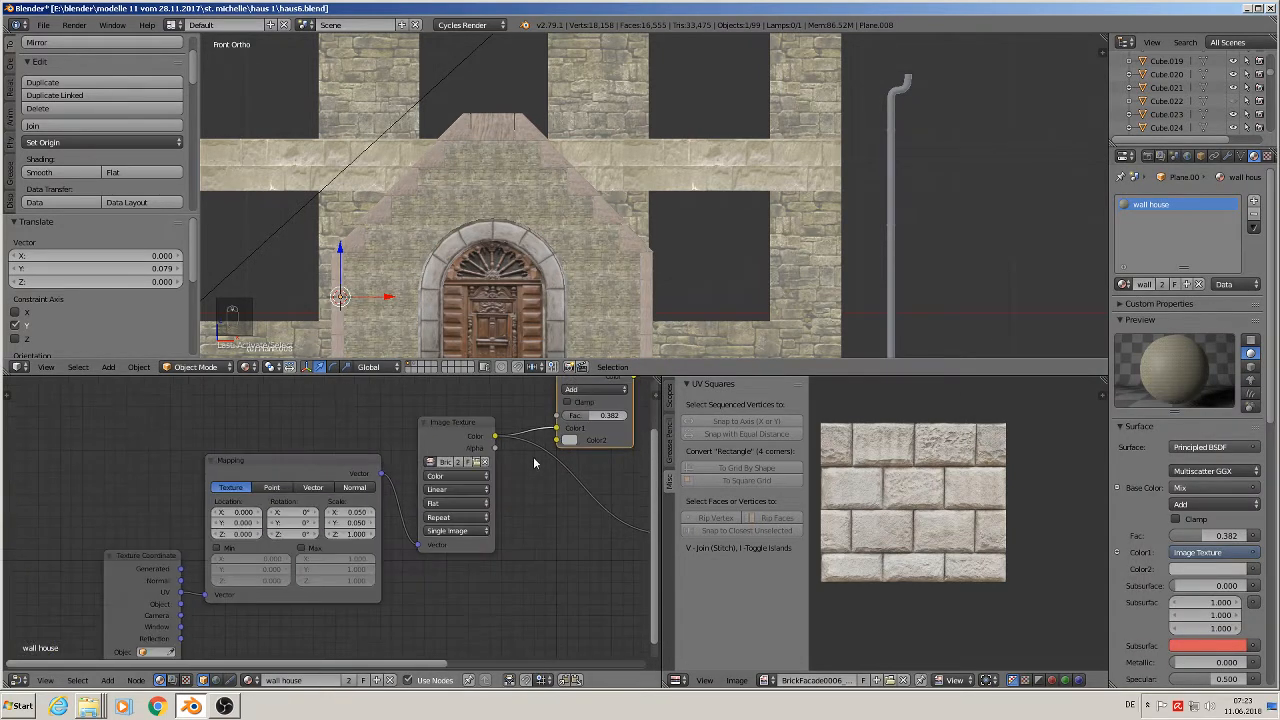
pyautogui.moveTo(608, 455); pyautogui.dragTo(369, 491, button='middle')
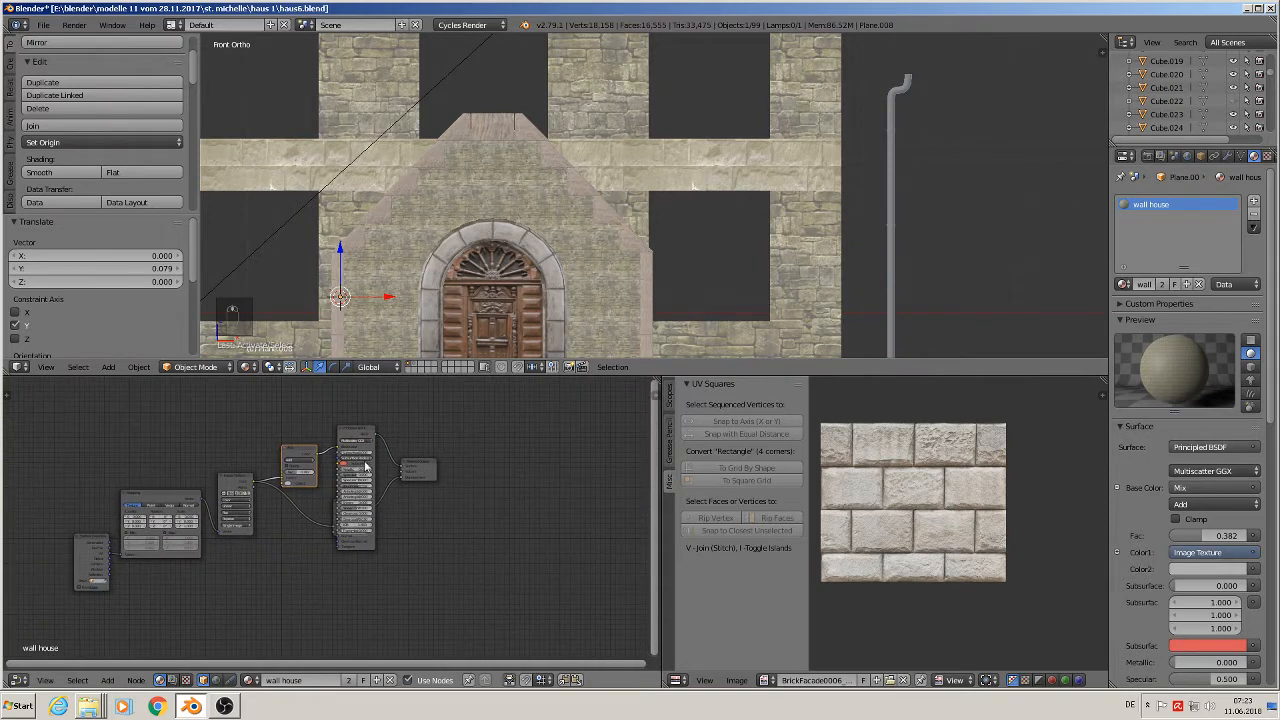
pyautogui.moveTo(360, 440); pyautogui.dragTo(356, 380)
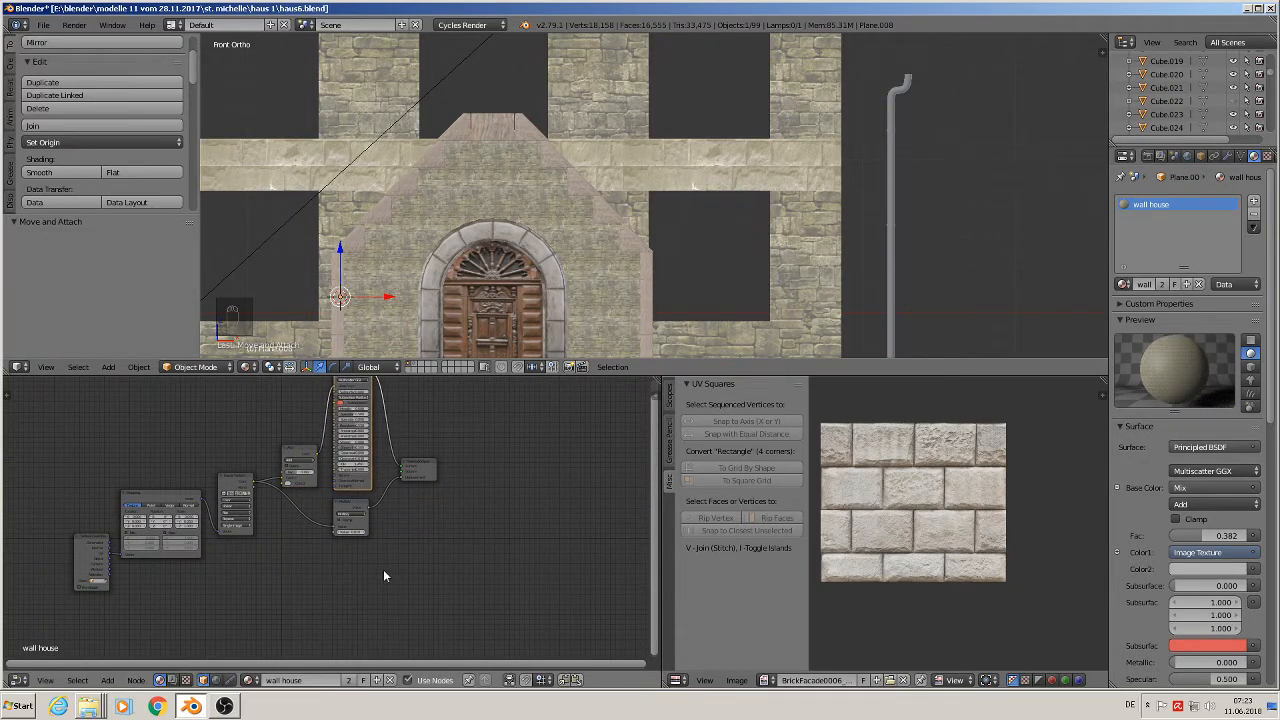
pyautogui.press('a')
pyautogui.press('a')
pyautogui.press('a')
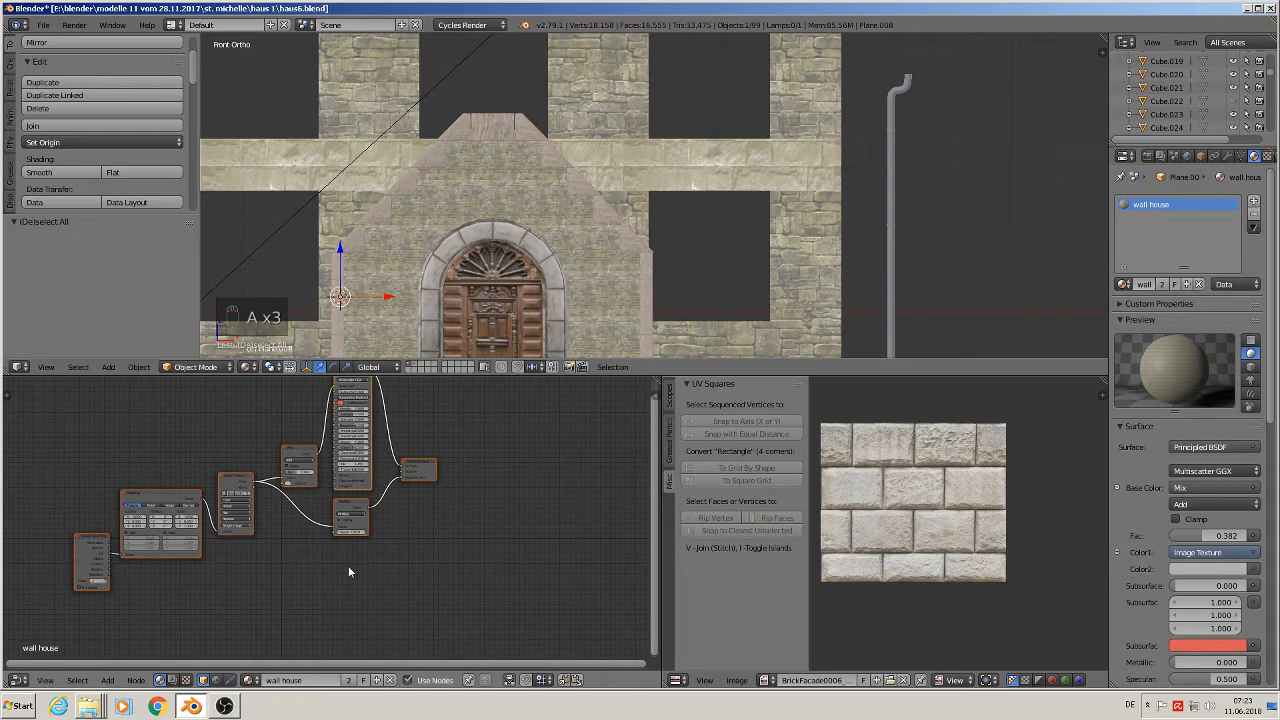
pyautogui.hotkey('ctrl', 'c')
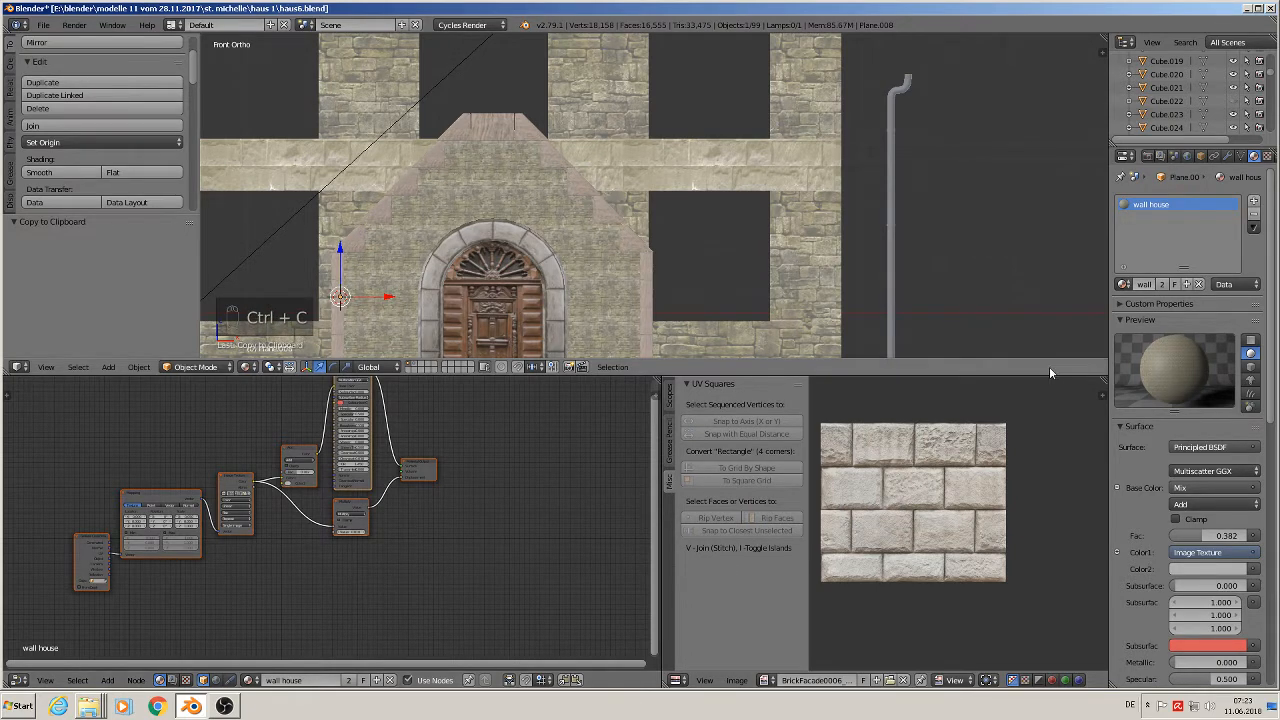
# - Replace the arched wall's material with a new one named "stairway wall front1"
pyautogui.click(1253, 218)
pyautogui.click(1170, 285)
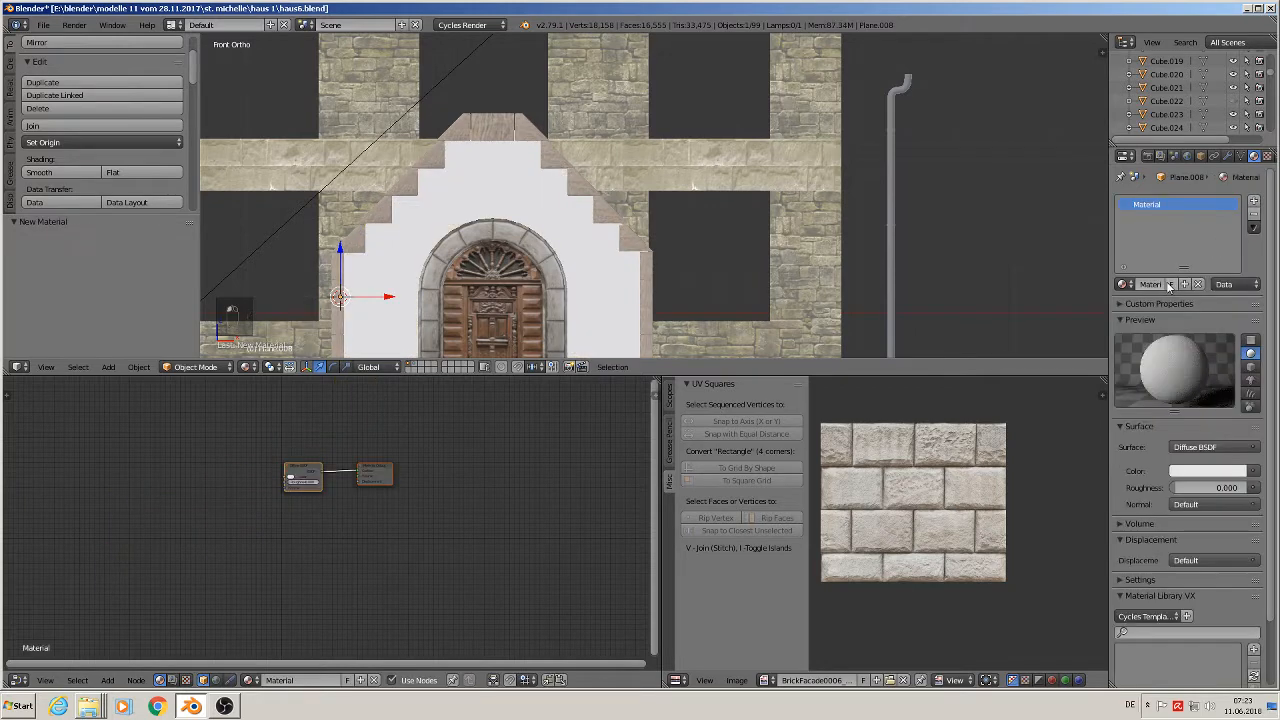
pyautogui.click(1148, 285)
pyautogui.moveTo(1164, 287); pyautogui.dragTo(1057, 296)
pyautogui.press('BackSpace')
pyautogui.write('l')
pyautogui.press('Return')
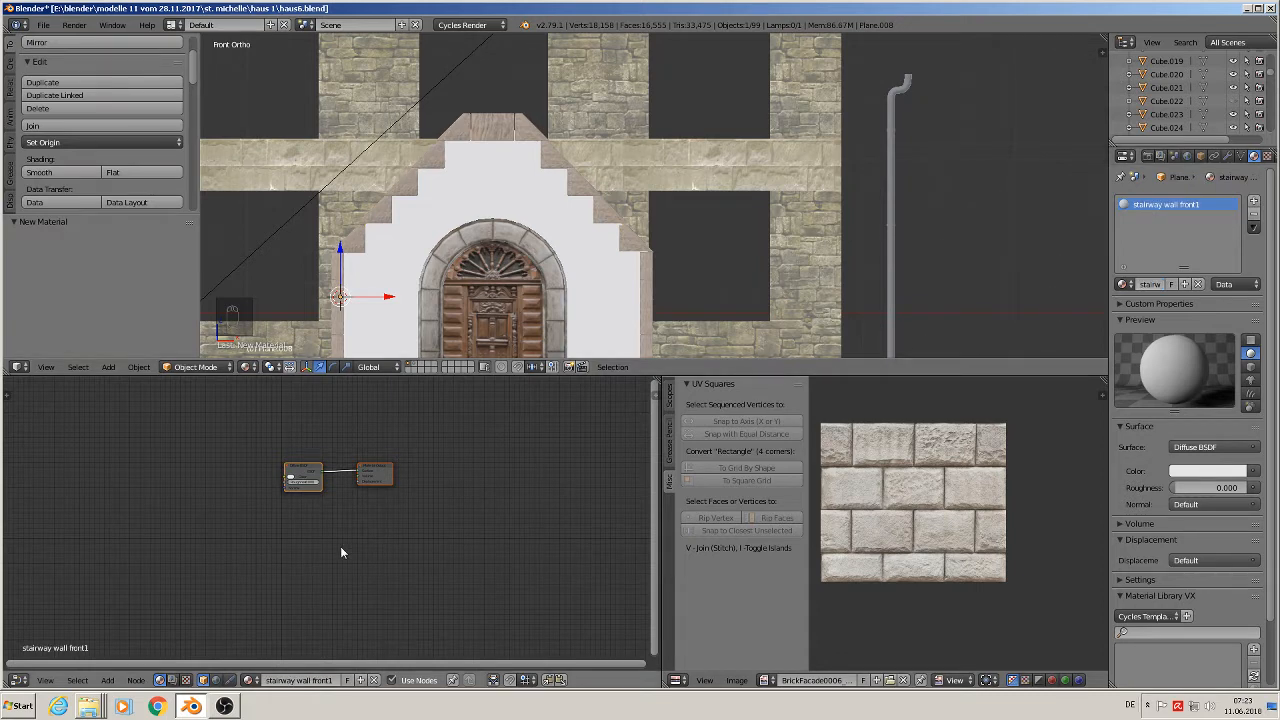
pyautogui.scroll(1, 341, 552)
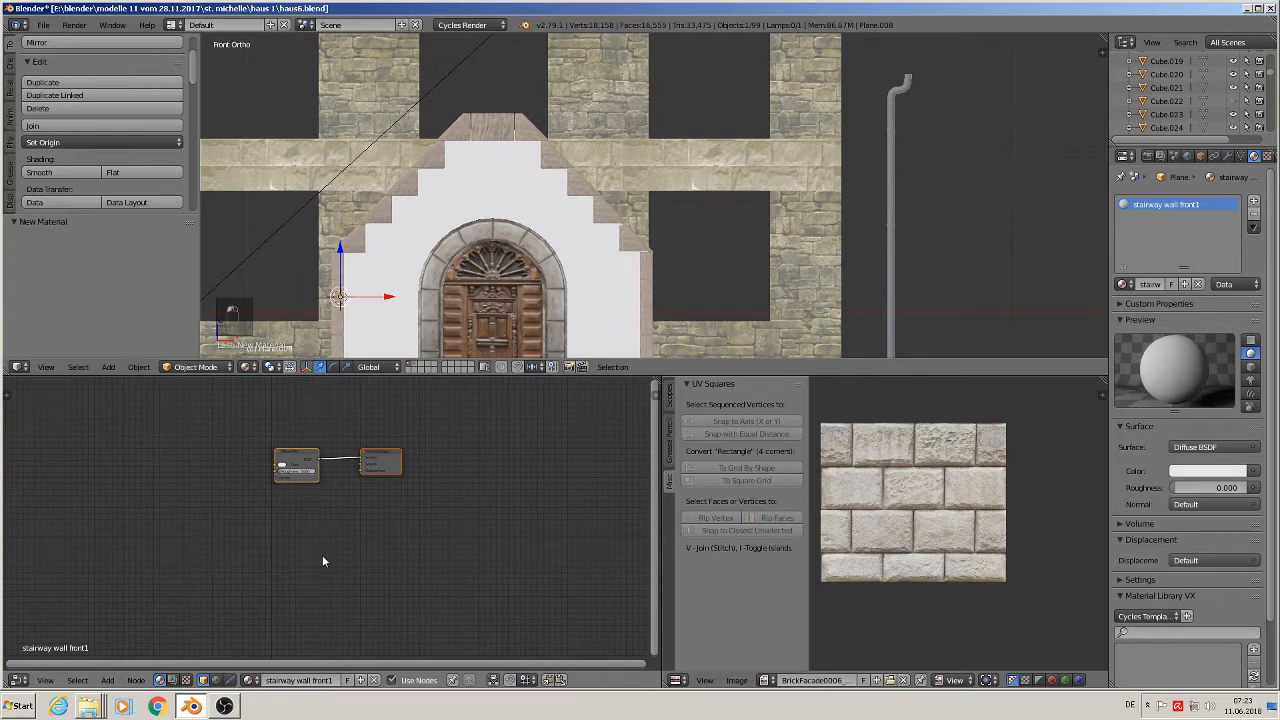
# - Paste the copied "wall house" nodes into the "stairway wall front1" material and delete its original Diffuse BSDF and Material Output nodes
pyautogui.hotkey('ctrl', 'v')
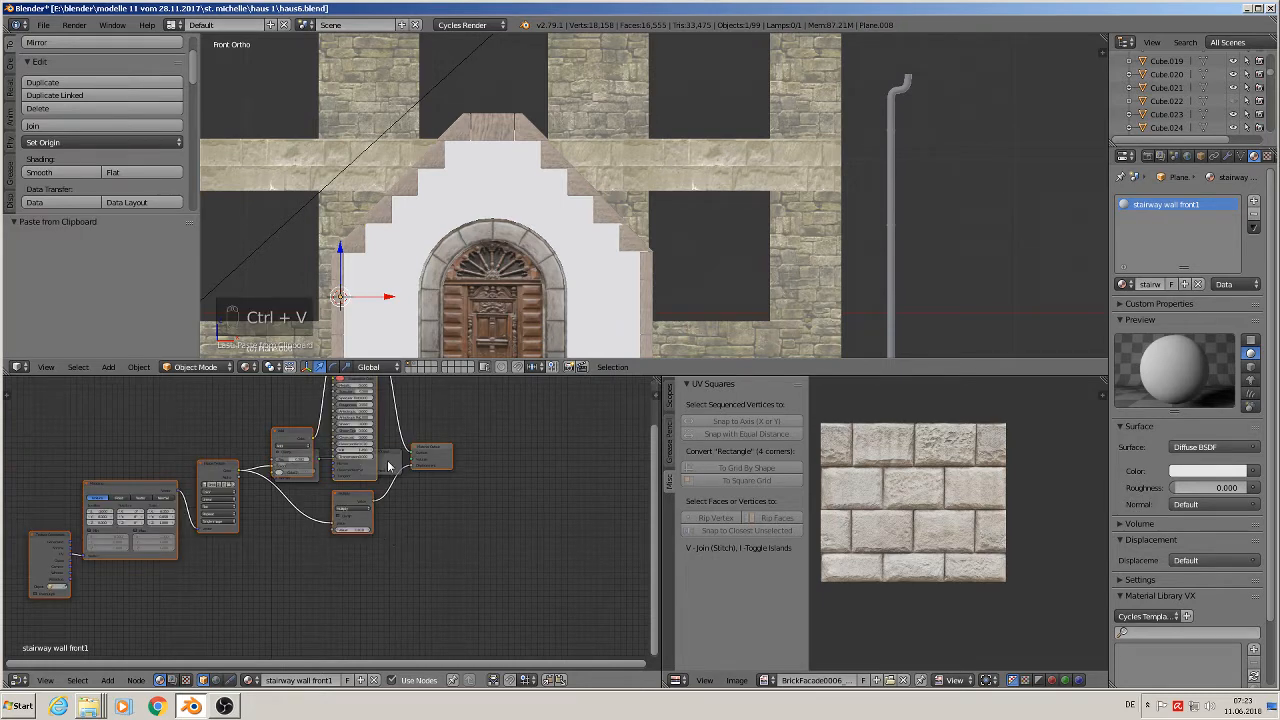
pyautogui.moveTo(390, 464); pyautogui.dragTo(508, 443)
pyautogui.press('x')
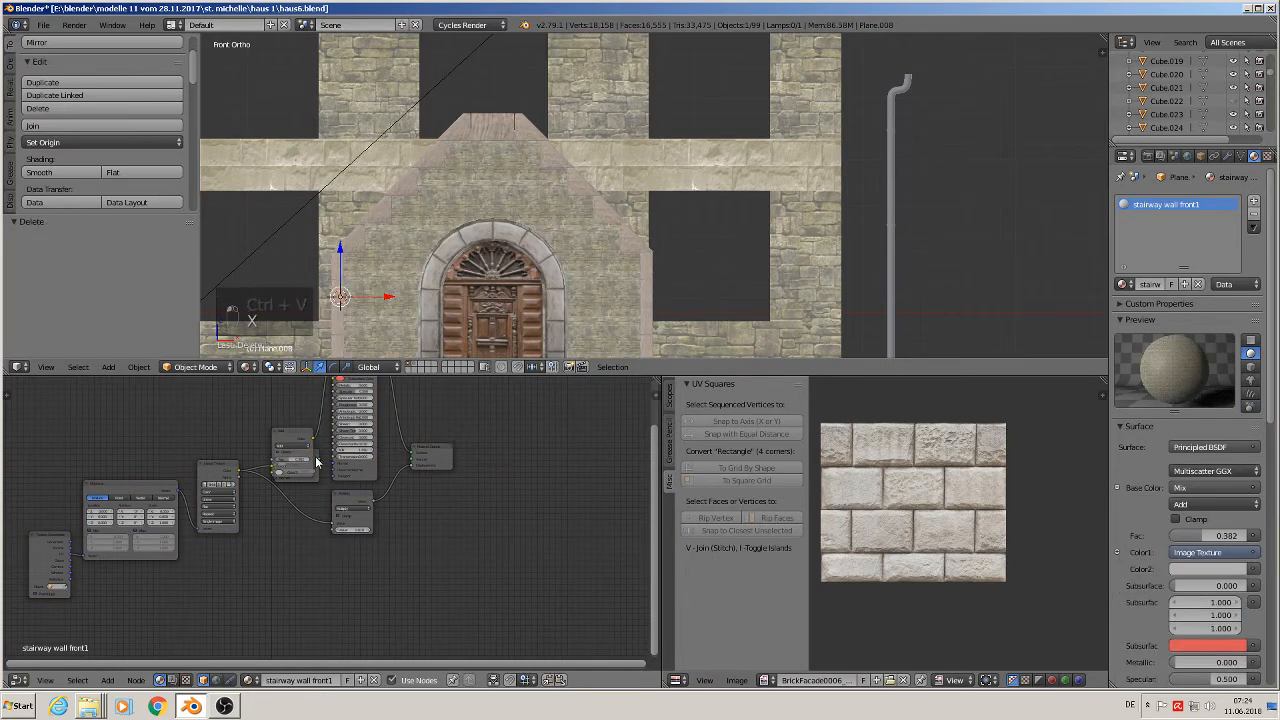
pyautogui.press('x')
pyautogui.moveTo(370, 465); pyautogui.dragTo(585, 551, button='middle')
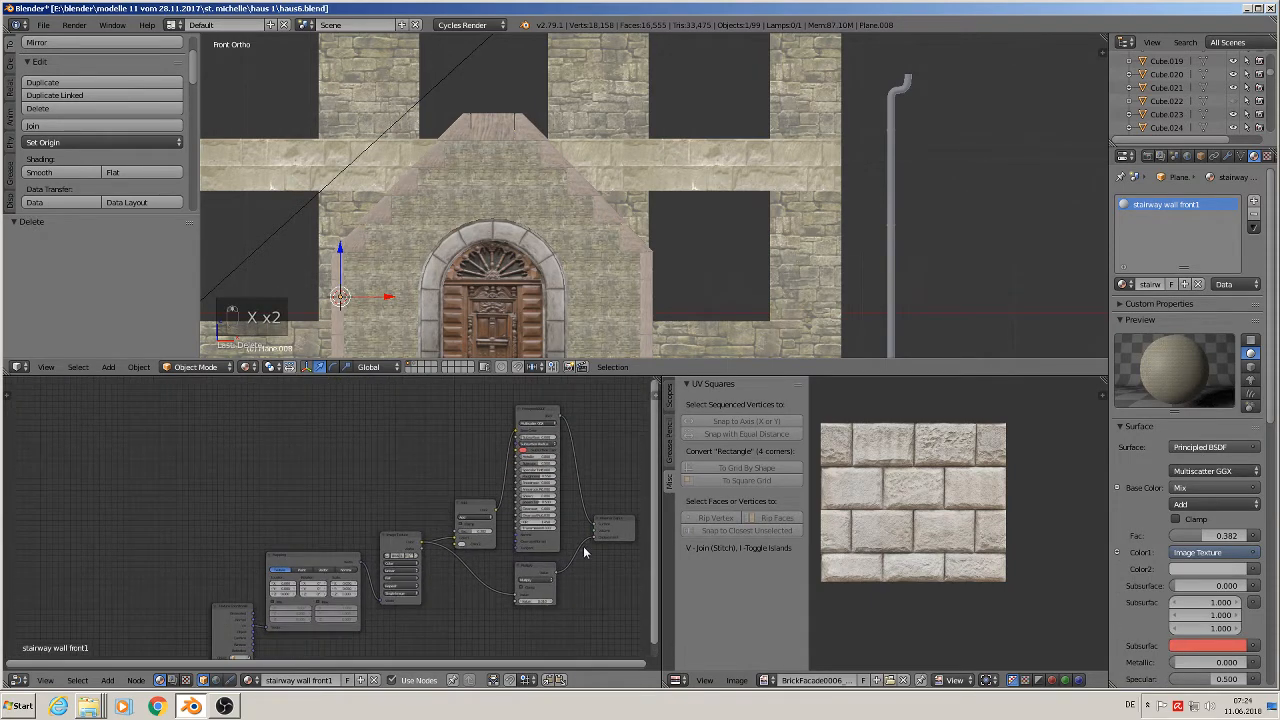
pyautogui.scroll(4, 500, 195)
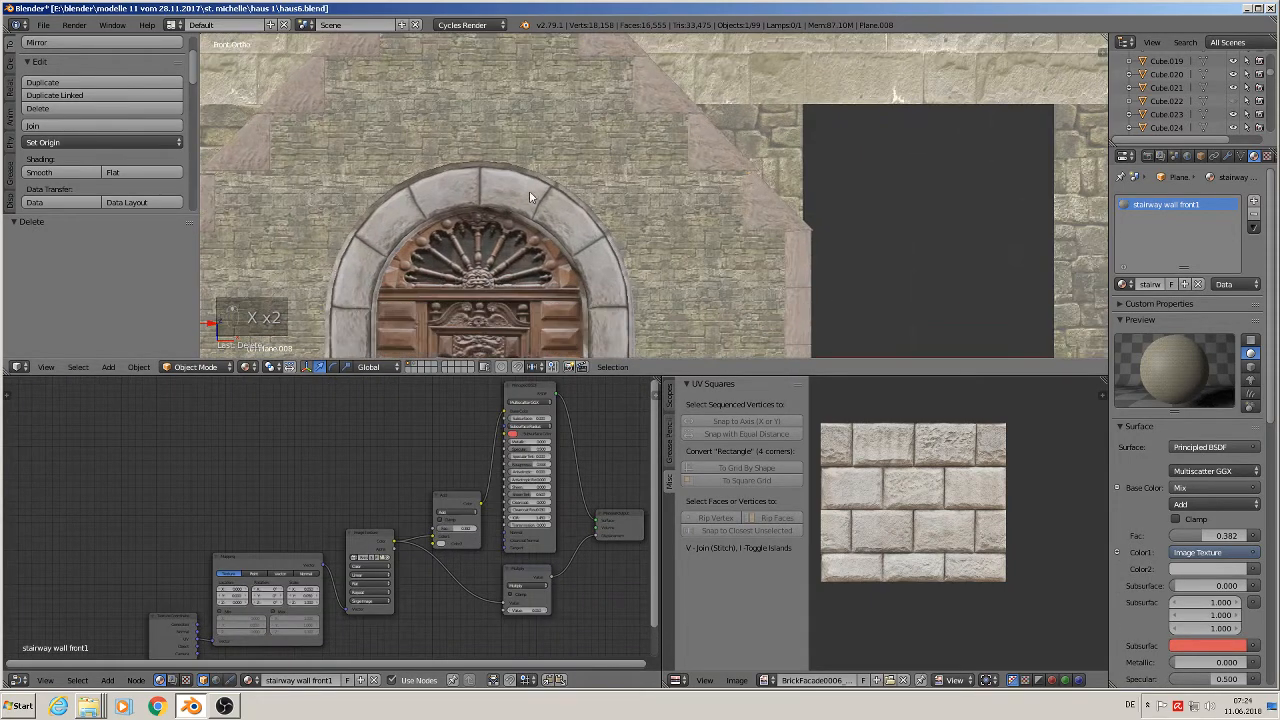
# - Set the Mapping node's X and Y scale to 1 in the "stairway wall front1" material
pyautogui.scroll(5, 334, 583)
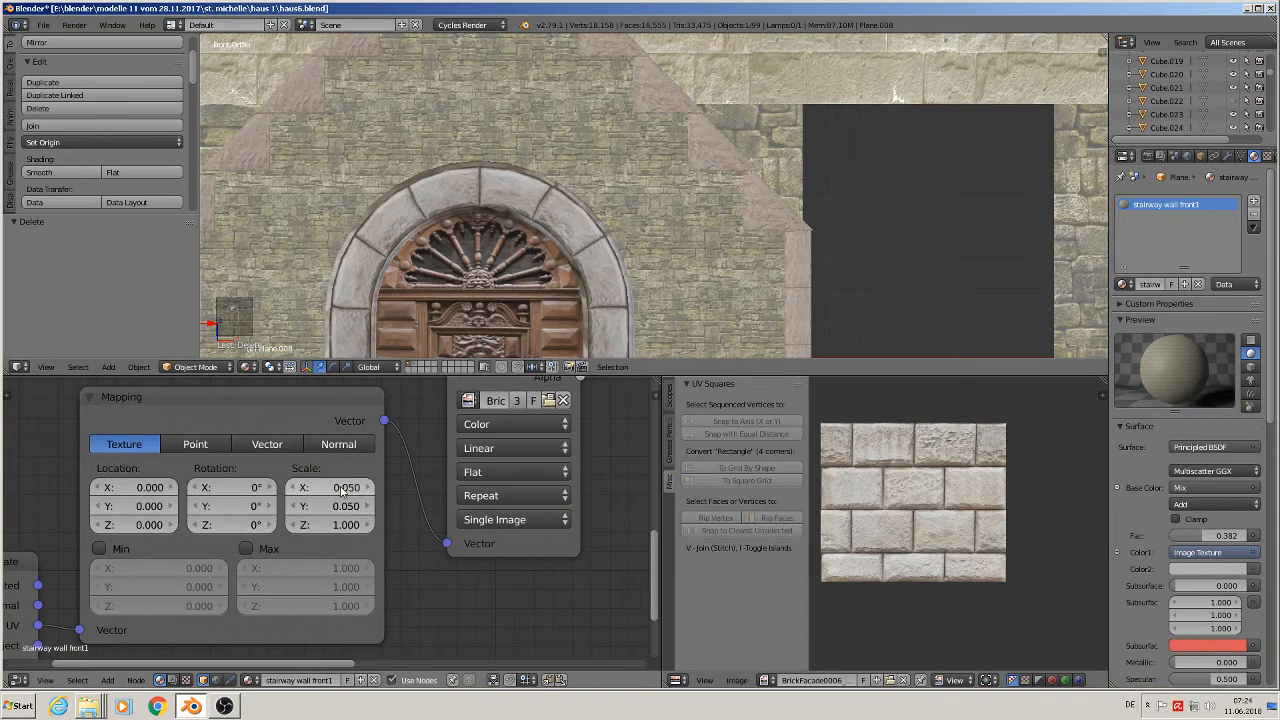
pyautogui.click(335, 487)
pyautogui.write('1')
pyautogui.press('Tab')
pyautogui.write('1')
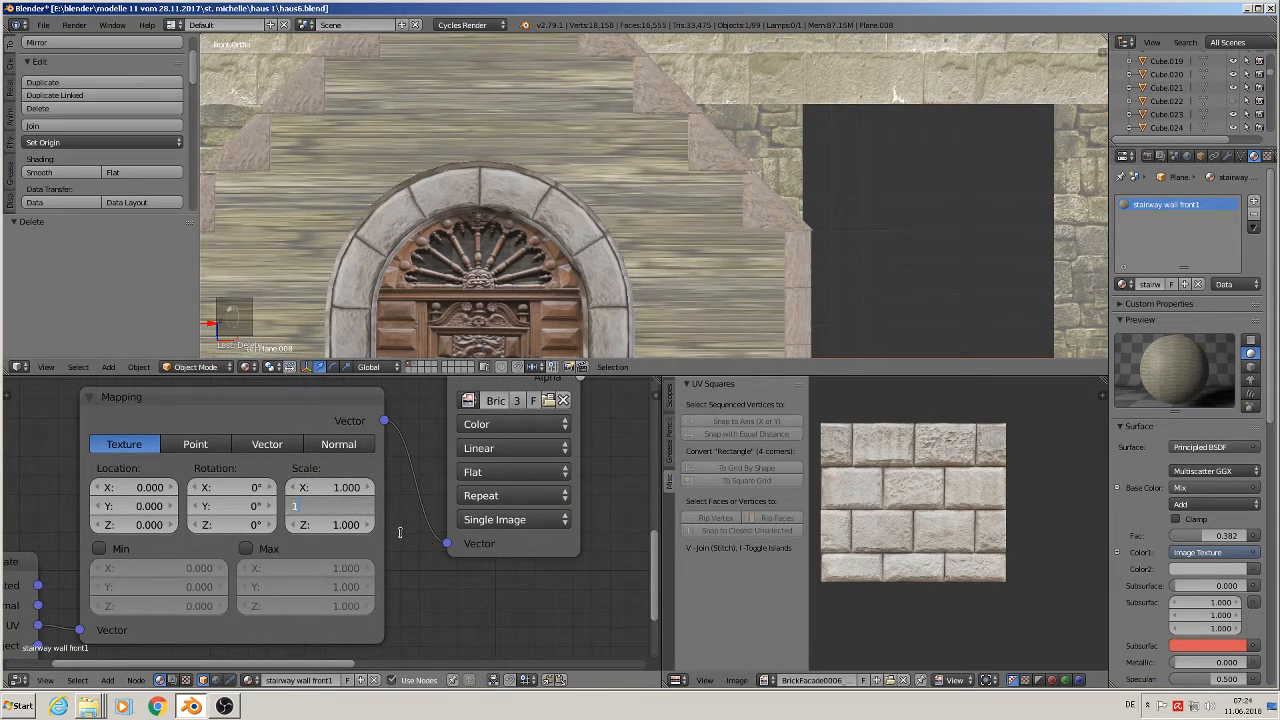
pyautogui.press('Return')
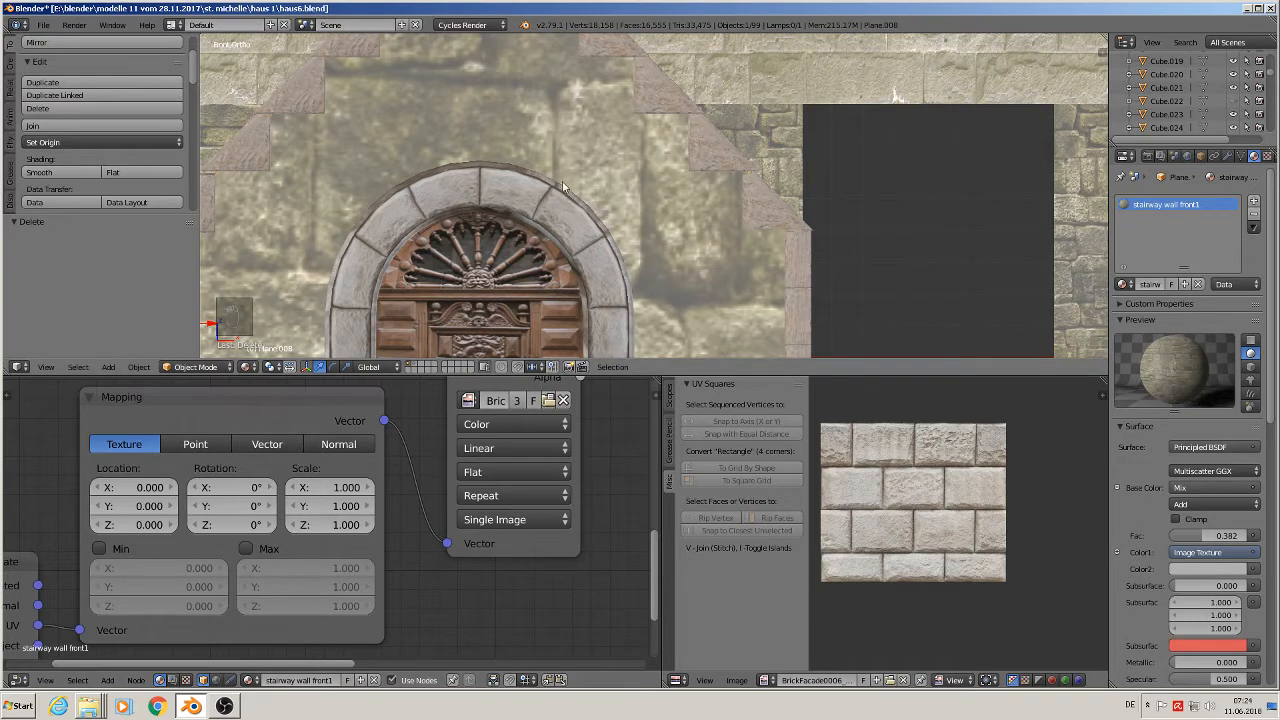
# - Reduce the Mapping node's X and Y scale to 0.2 each, matching the arched wall's stone size to the house wall
pyautogui.scroll(-3, 573, 222)
pyautogui.click(293, 488)
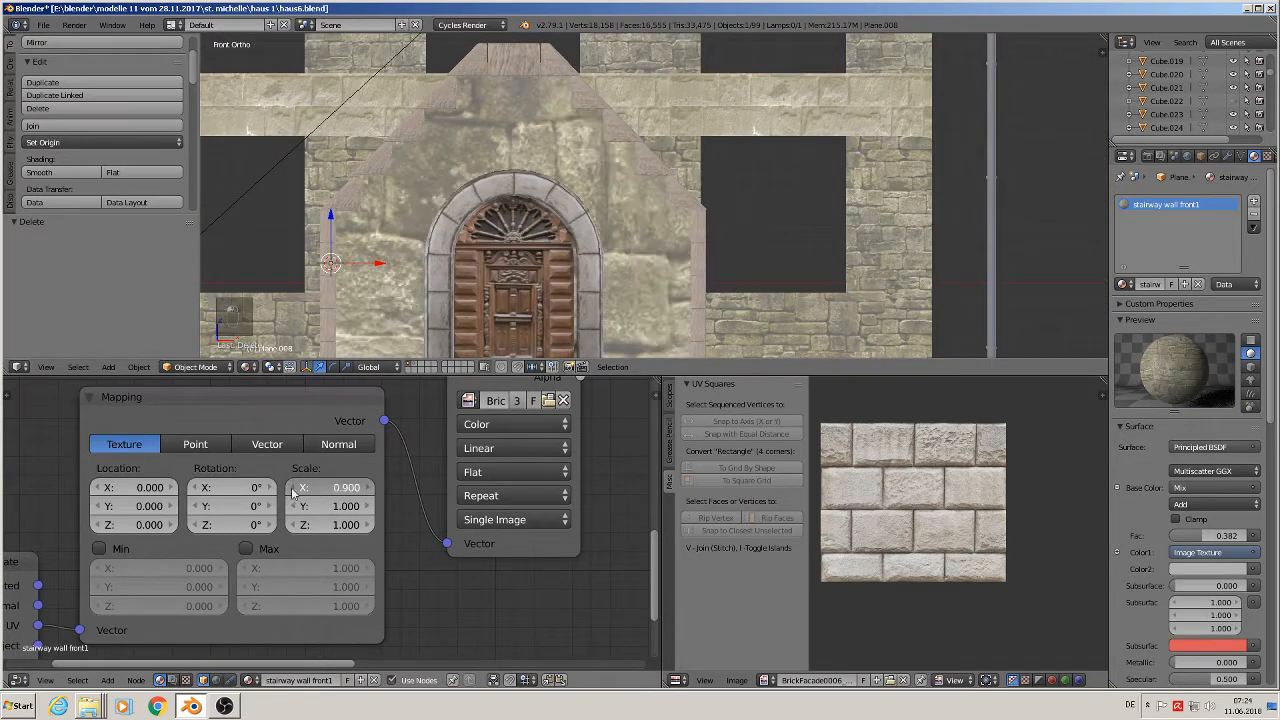
pyautogui.click(293, 488)
pyautogui.click(293, 488)
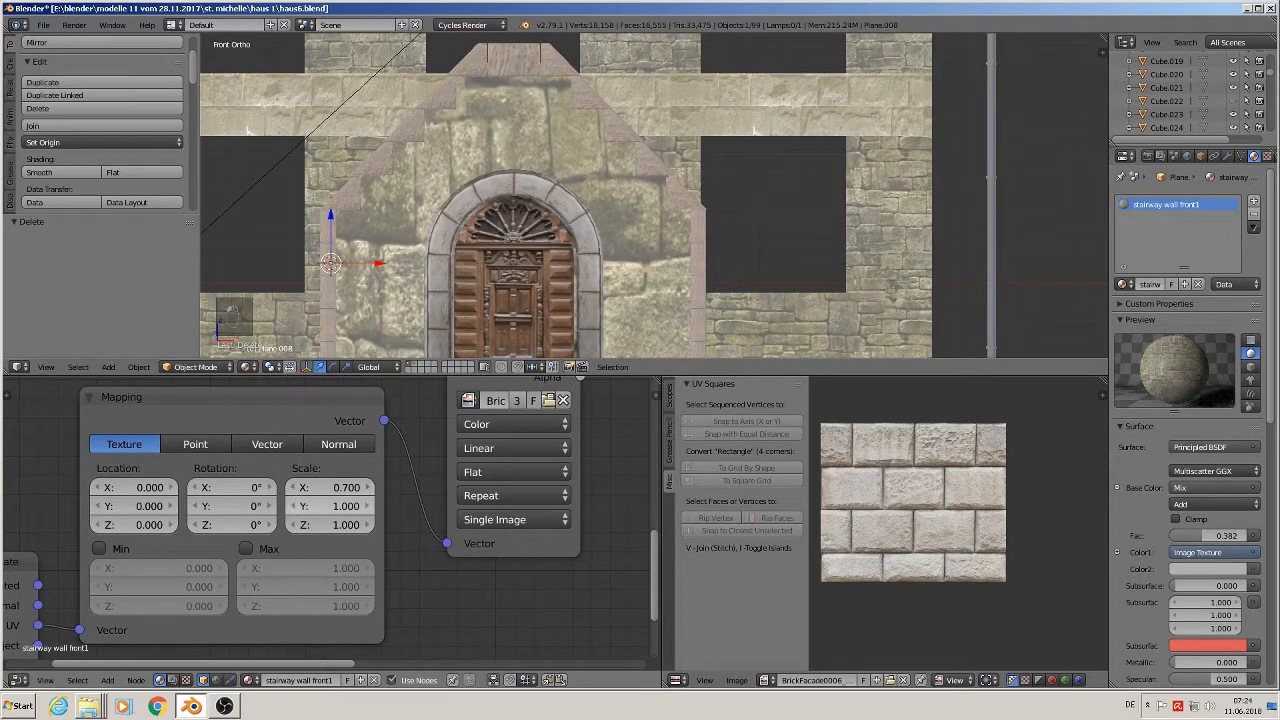
pyautogui.click(294, 507)
pyautogui.click(294, 507)
pyautogui.click(294, 507)
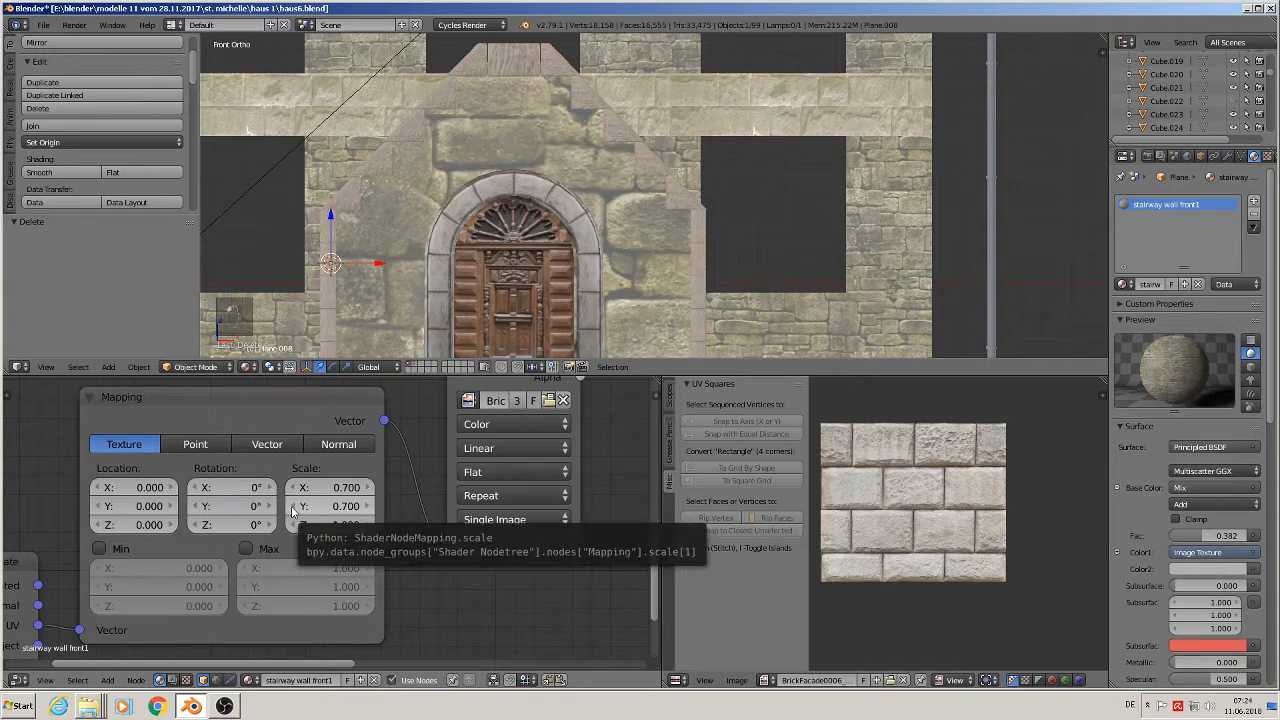
pyautogui.click(294, 507)
pyautogui.click(294, 507)
pyautogui.click(294, 507)
pyautogui.click(294, 507)
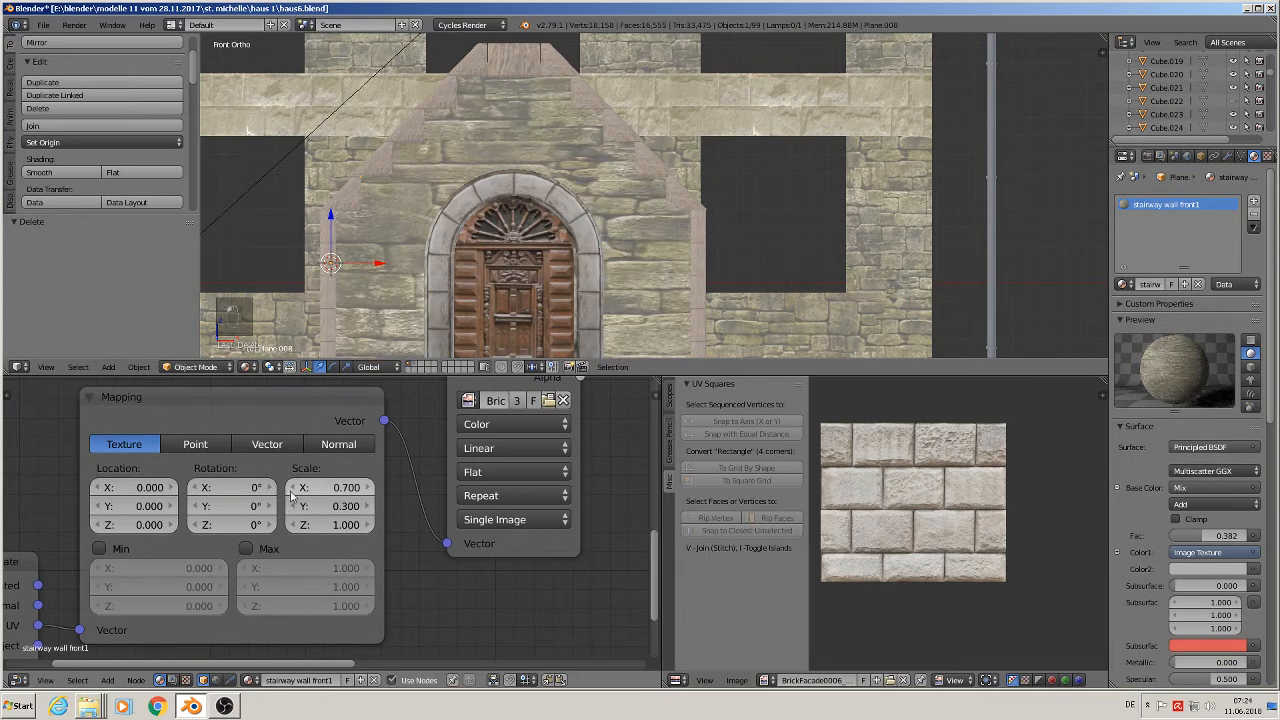
pyautogui.click(294, 488)
pyautogui.click(294, 488)
pyautogui.click(294, 488)
pyautogui.click(294, 488)
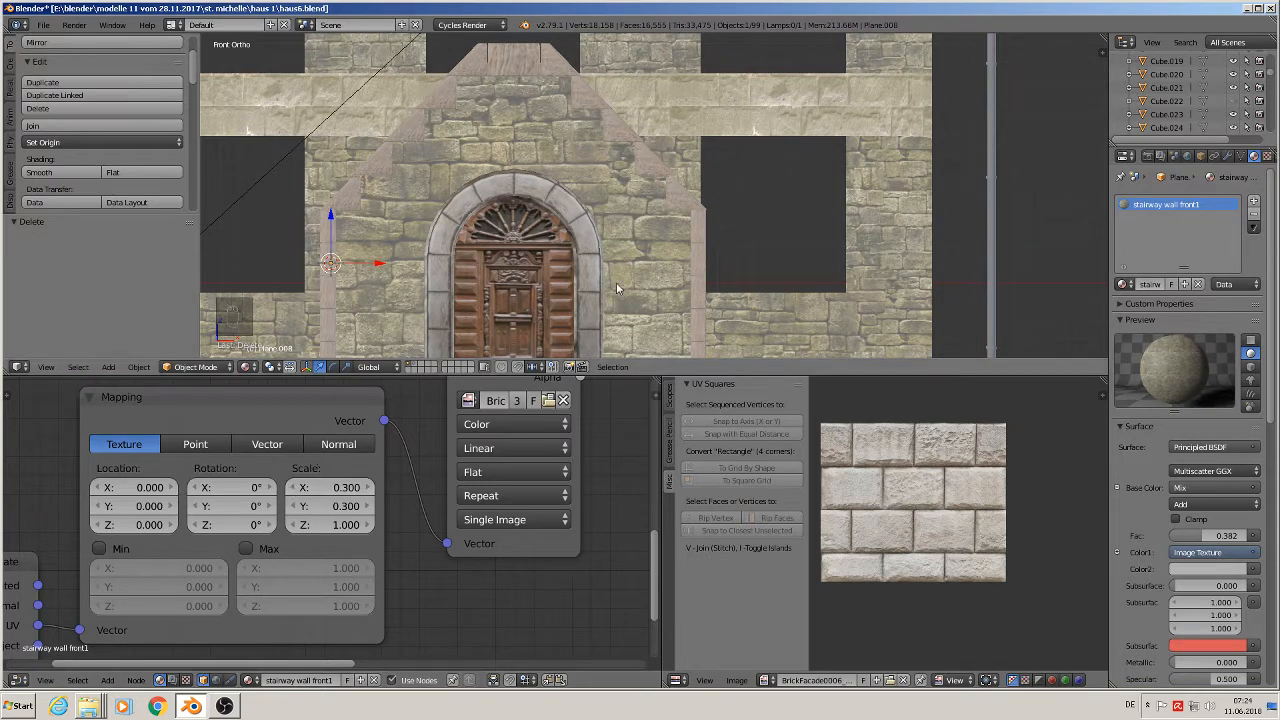
pyautogui.click(291, 488)
pyautogui.click(294, 507)
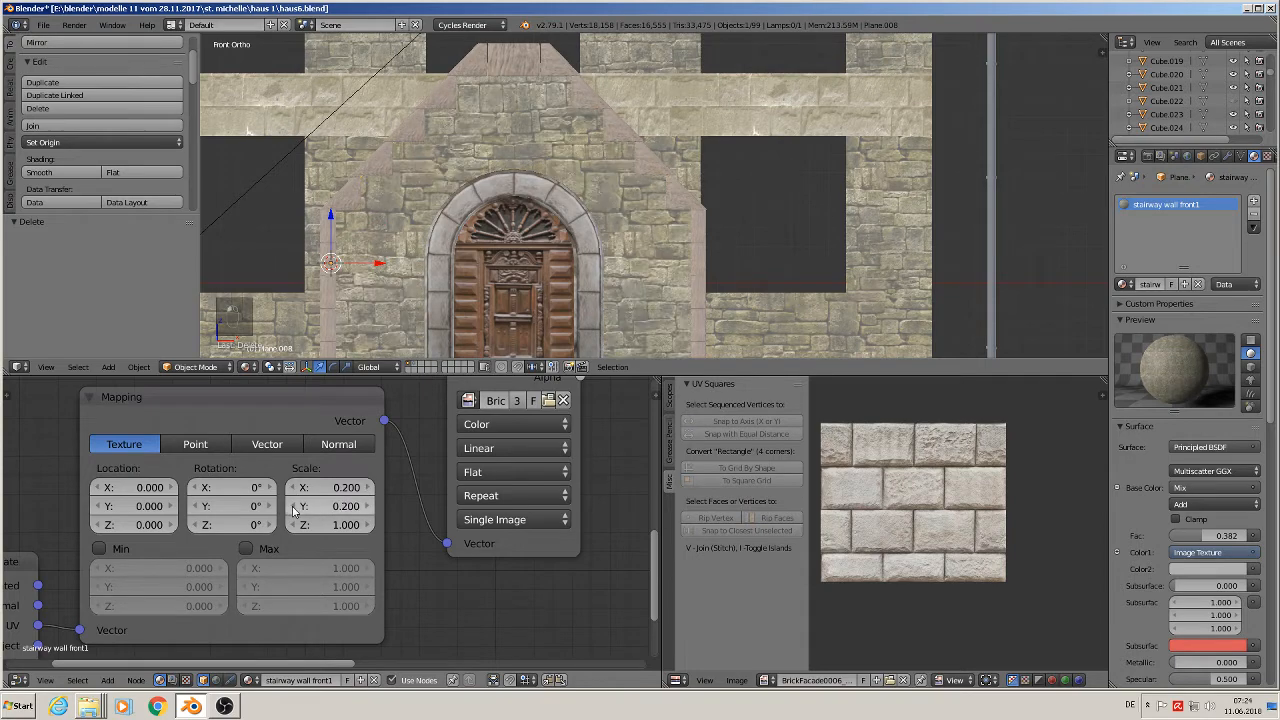
pyautogui.scroll(-2, 709, 265)
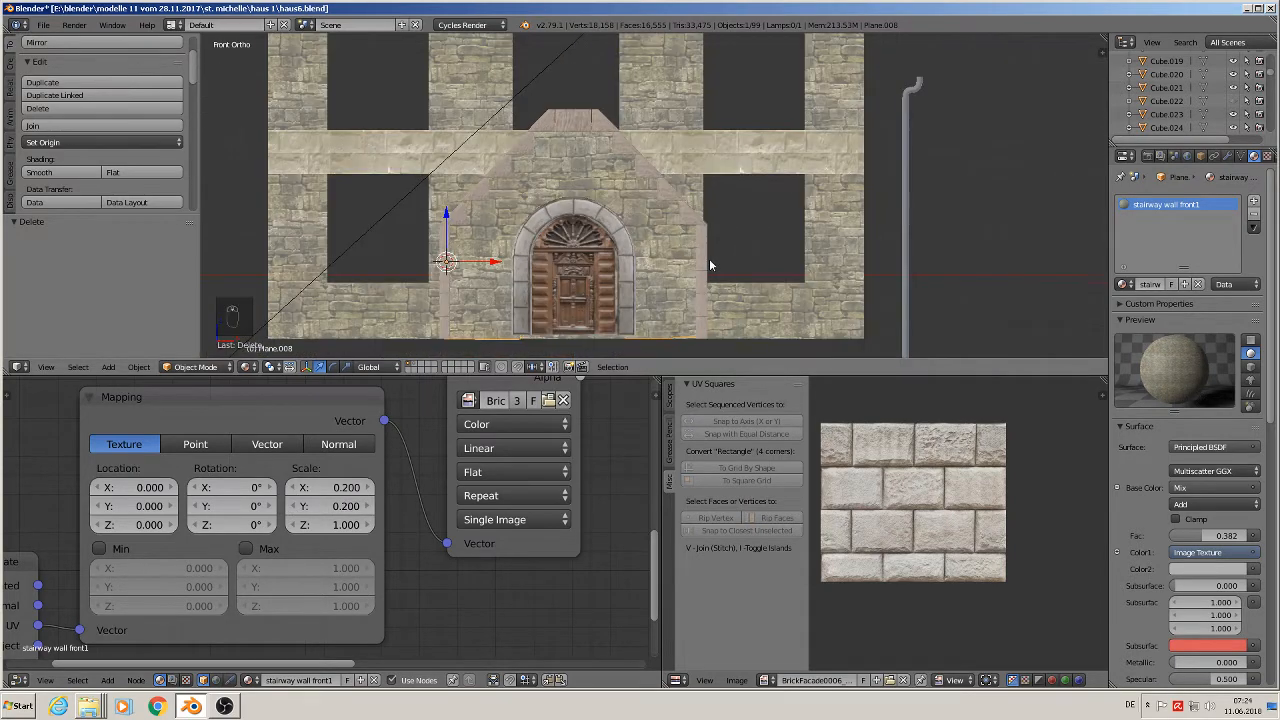
# - Select the loop of side faces on the arched wall and unwrap it with Smart UV Project at a 66 angle limit
pyautogui.press('Tab')
pyautogui.press('Tab')
pyautogui.press('a')
pyautogui.press('a')
pyautogui.press('a')
pyautogui.moveTo(717, 266); pyautogui.dragTo(723, 228, button='middle')
pyautogui.moveTo(723, 228); pyautogui.dragTo(683, 248, button='middle')
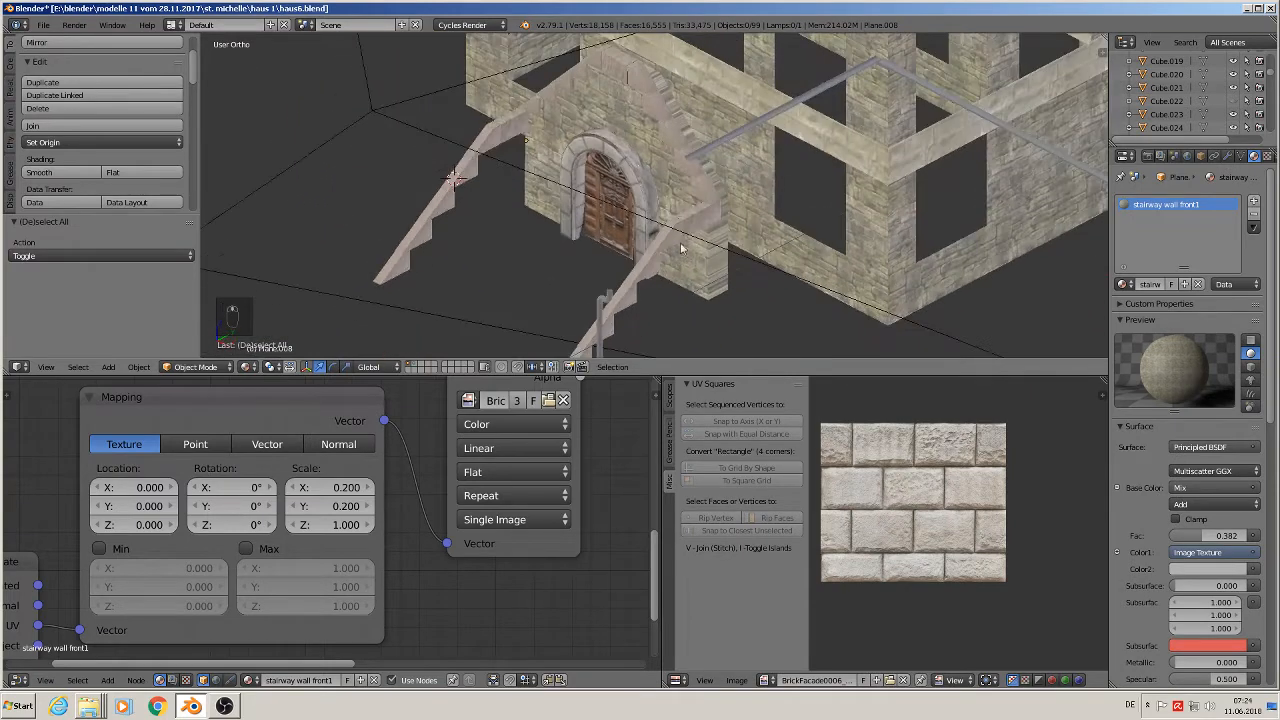
pyautogui.scroll(4, 705, 208)
pyautogui.scroll(2, 705, 208)
pyautogui.press('Tab')
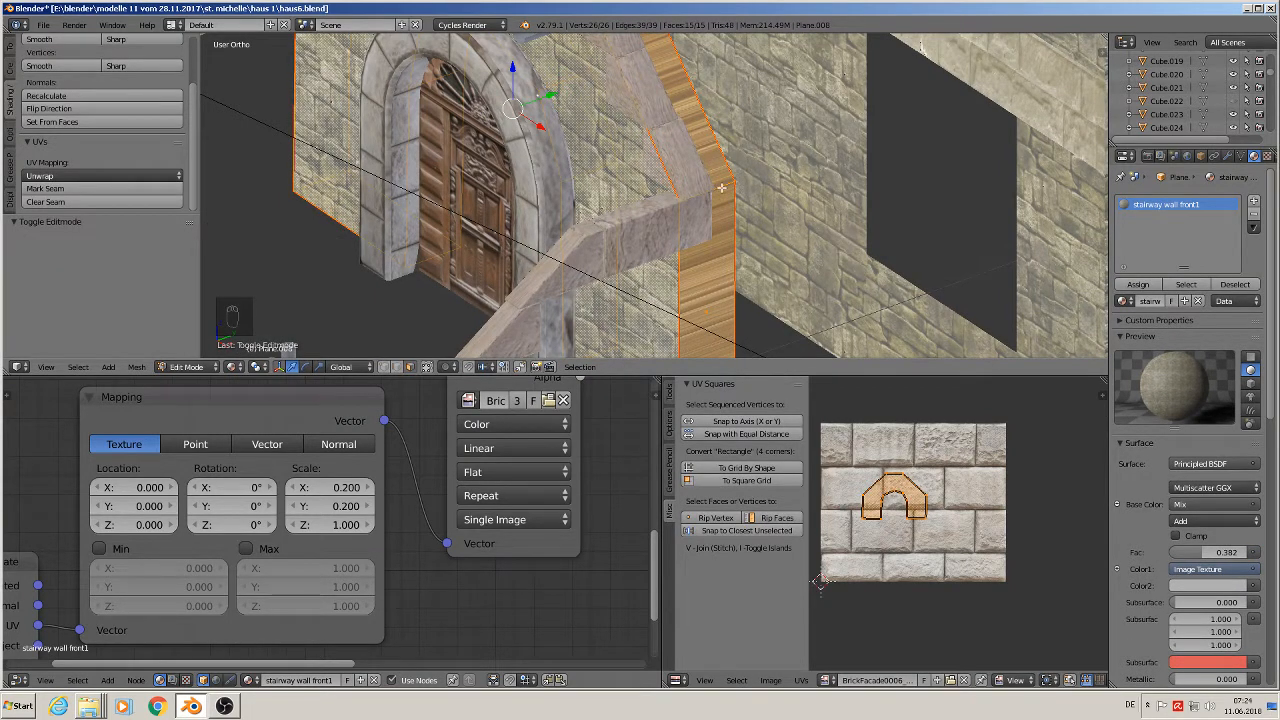
pyautogui.keyDown('alt'); pyautogui.click(721, 187); pyautogui.keyUp('alt')
pyautogui.press('u')
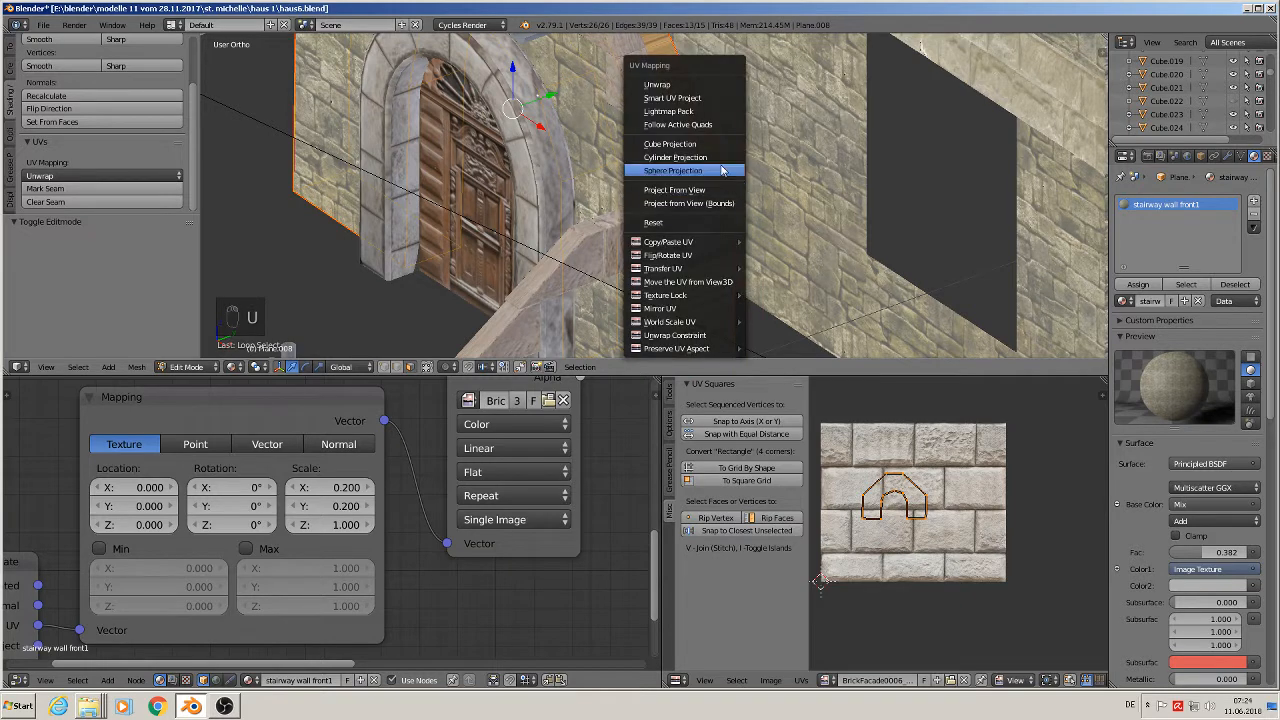
pyautogui.click(718, 97)
pyautogui.click(676, 196)
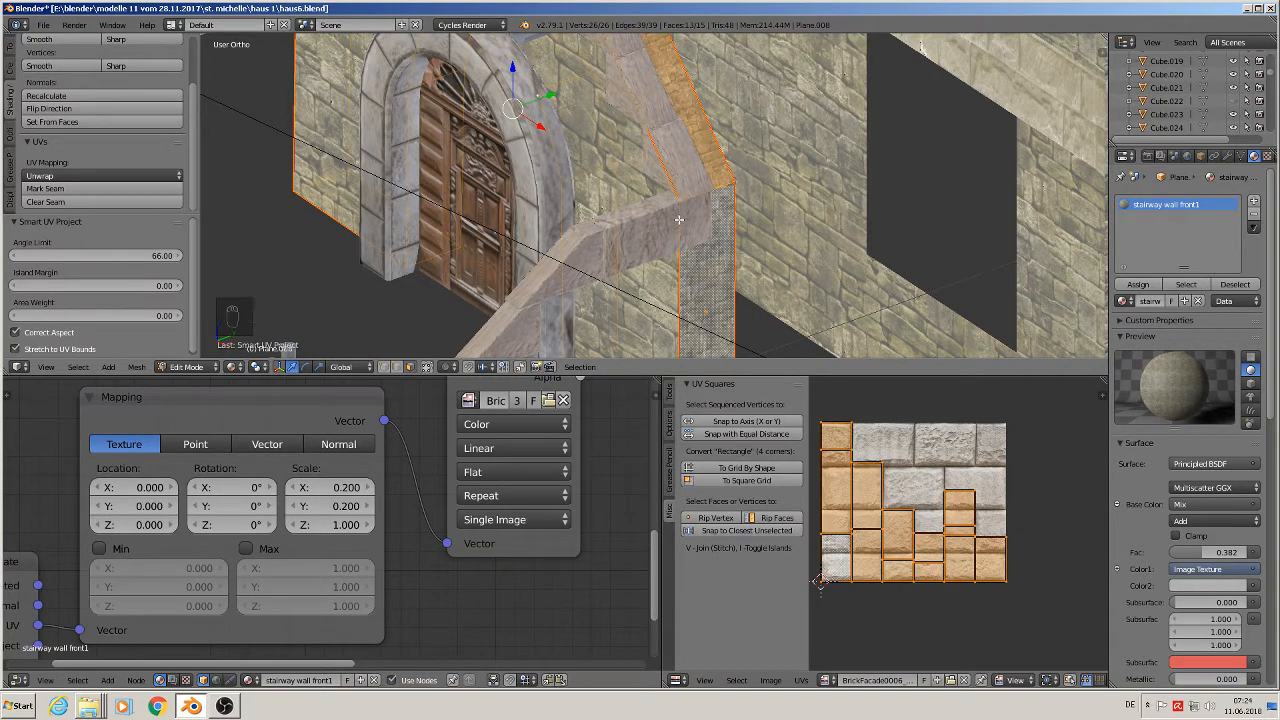
pyautogui.press('Tab')
# - Check the textured arched wall from the front and save the project file
pyautogui.scroll(-3, 680, 222)
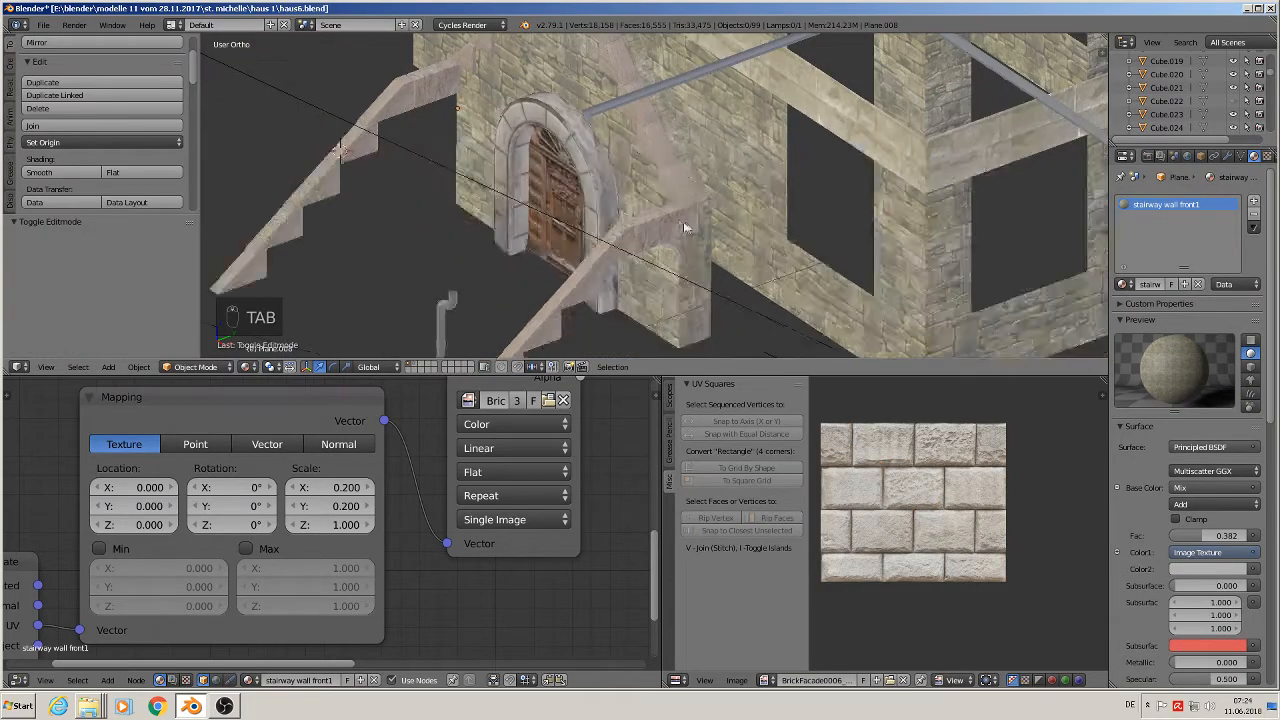
pyautogui.moveTo(684, 228); pyautogui.dragTo(748, 214, button='middle')
pyautogui.scroll(-3, 756, 238)
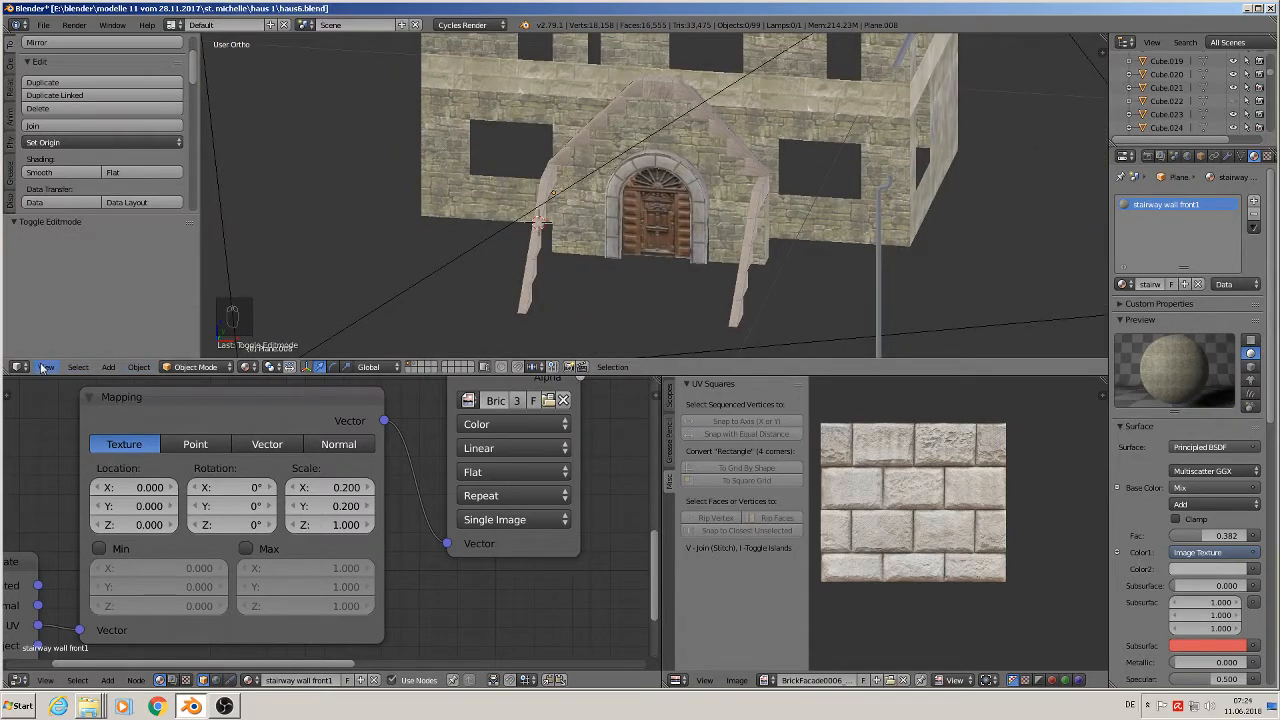
pyautogui.click(44, 25)
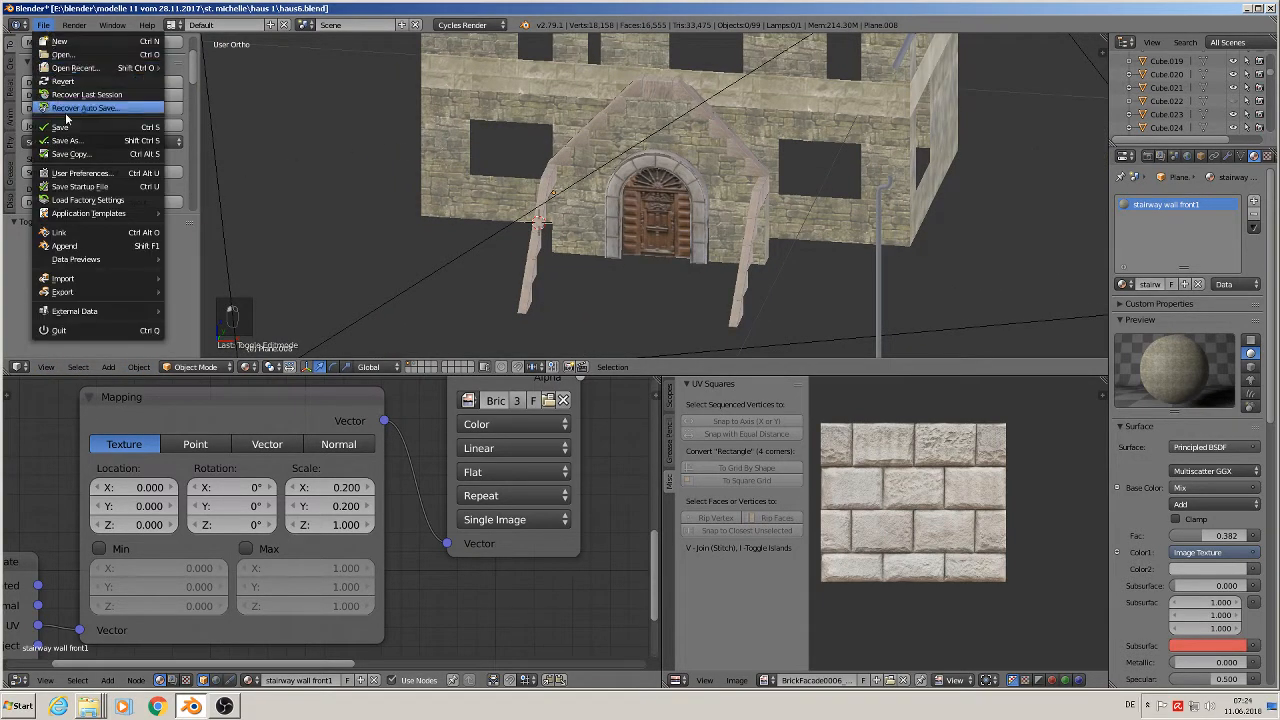
pyautogui.scroll(-2, 702, 184)
pyautogui.scroll(-1, 639, 200)
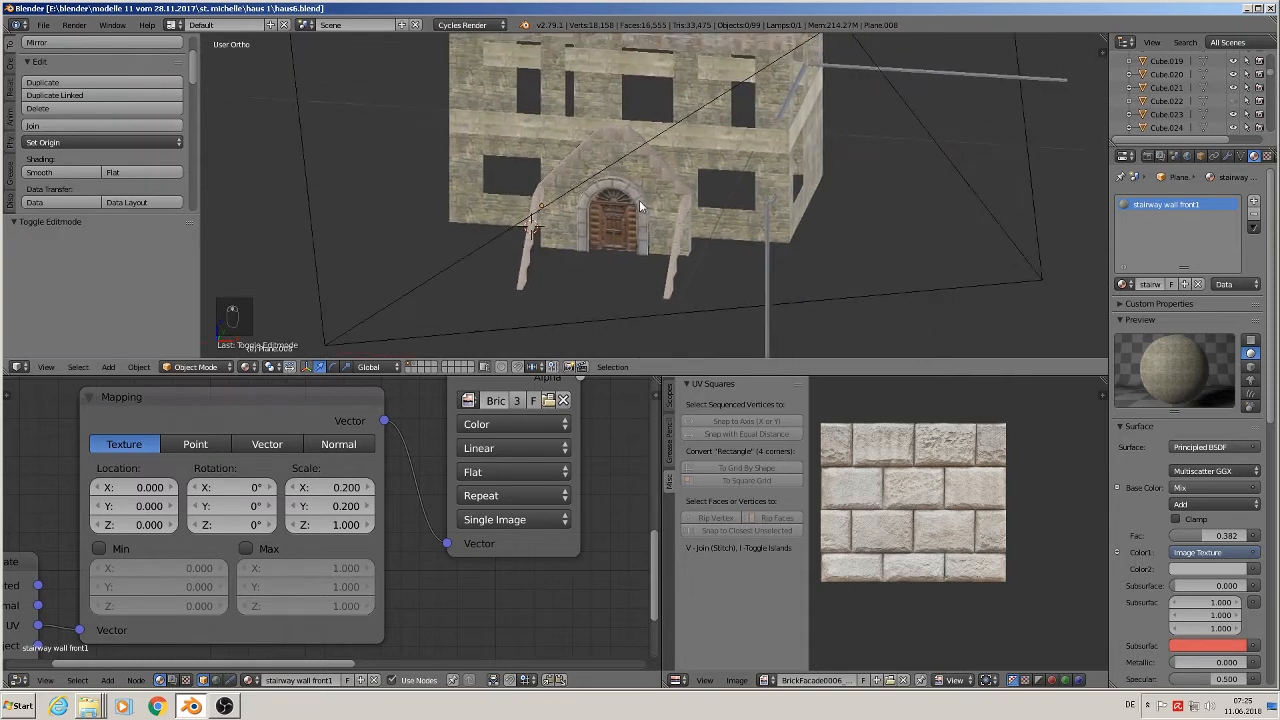
# - Add a plane mesh at the 3D cursor in right orthographic view, below the staircase
pyautogui.moveTo(639, 200); pyautogui.dragTo(568, 195, button='middle')
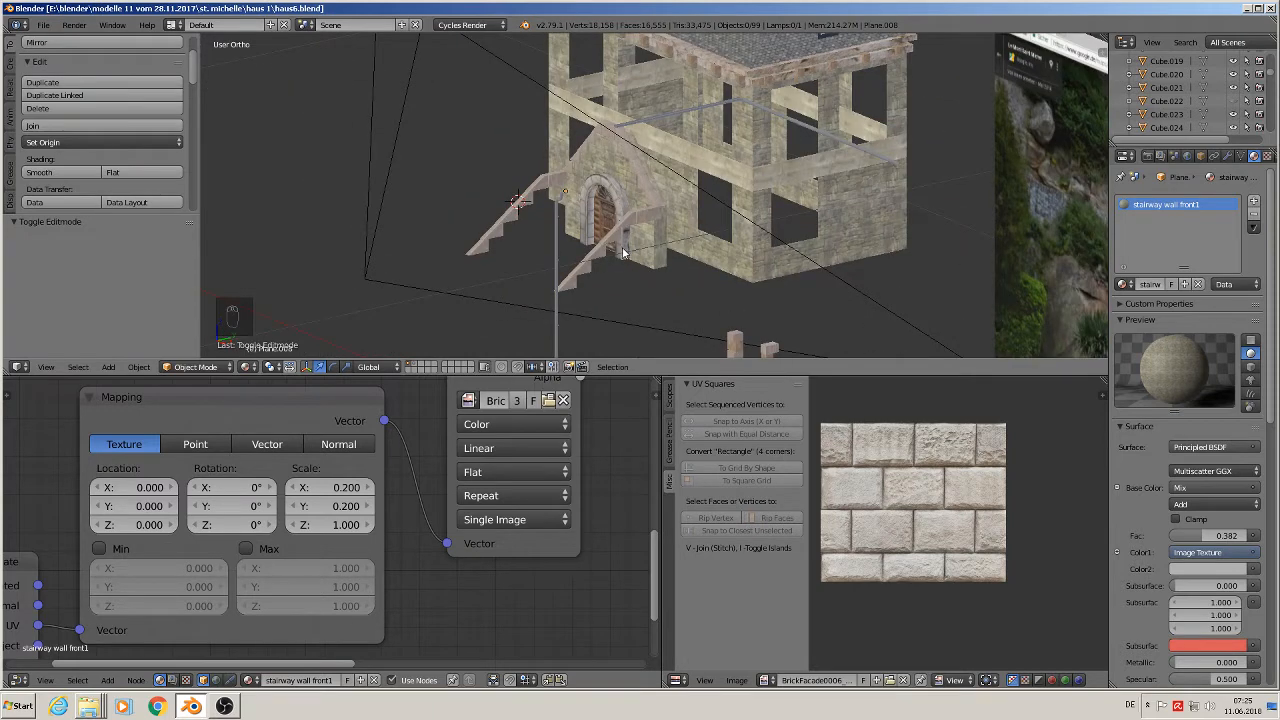
pyautogui.press('KP_3')
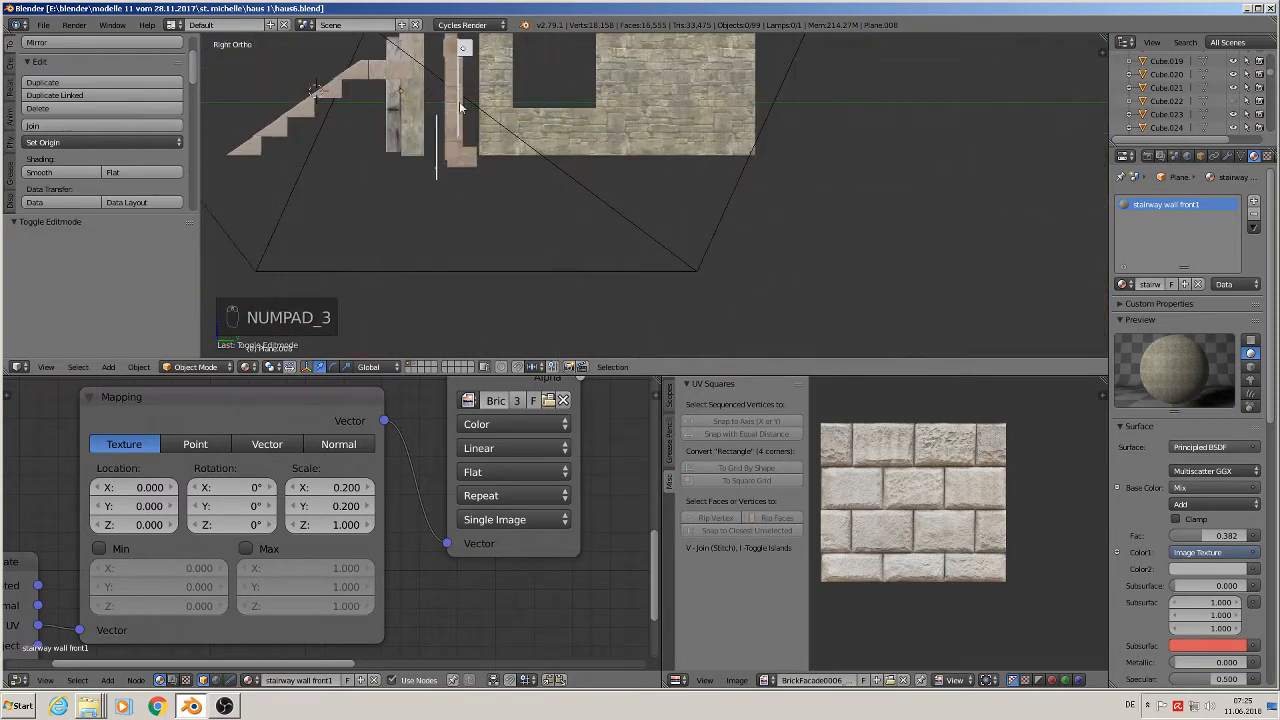
pyautogui.scroll(2, 459, 101)
pyautogui.keyDown('shift'); pyautogui.moveTo(459, 101); pyautogui.dragTo(641, 213, button='middle'); pyautogui.keyUp('shift')
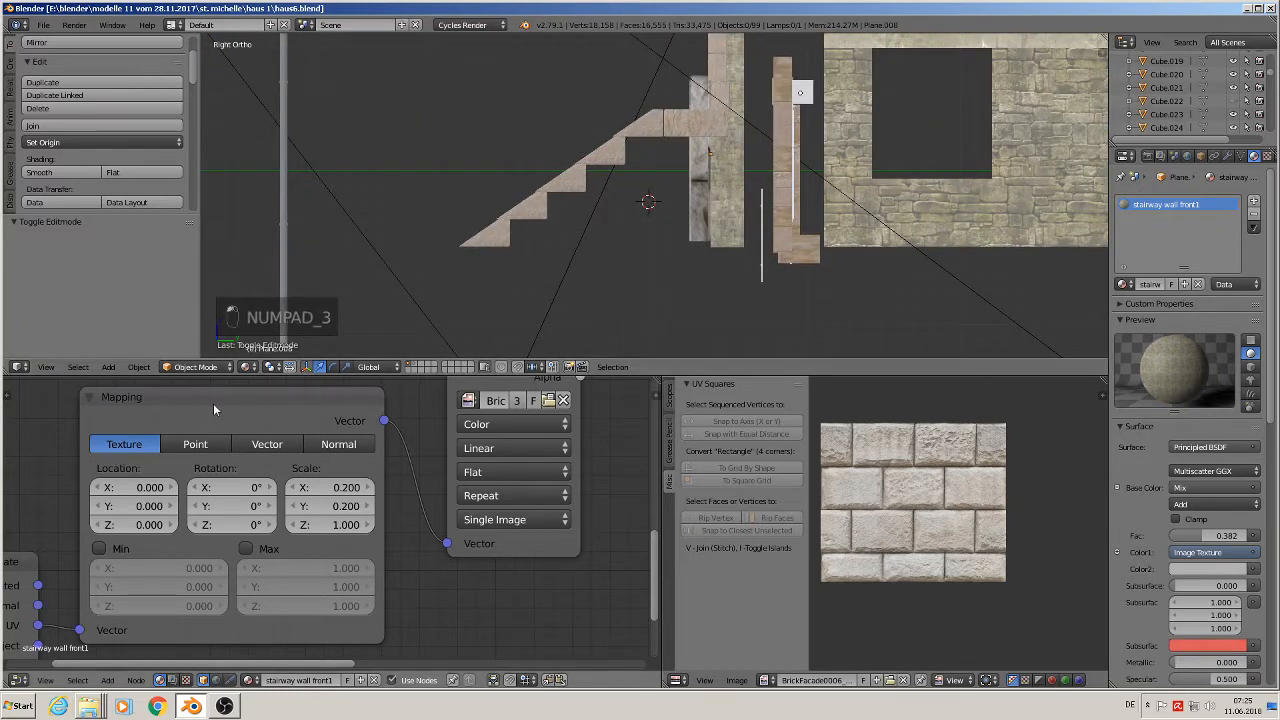
pyautogui.click(108, 367)
pyautogui.moveTo(123, 352)
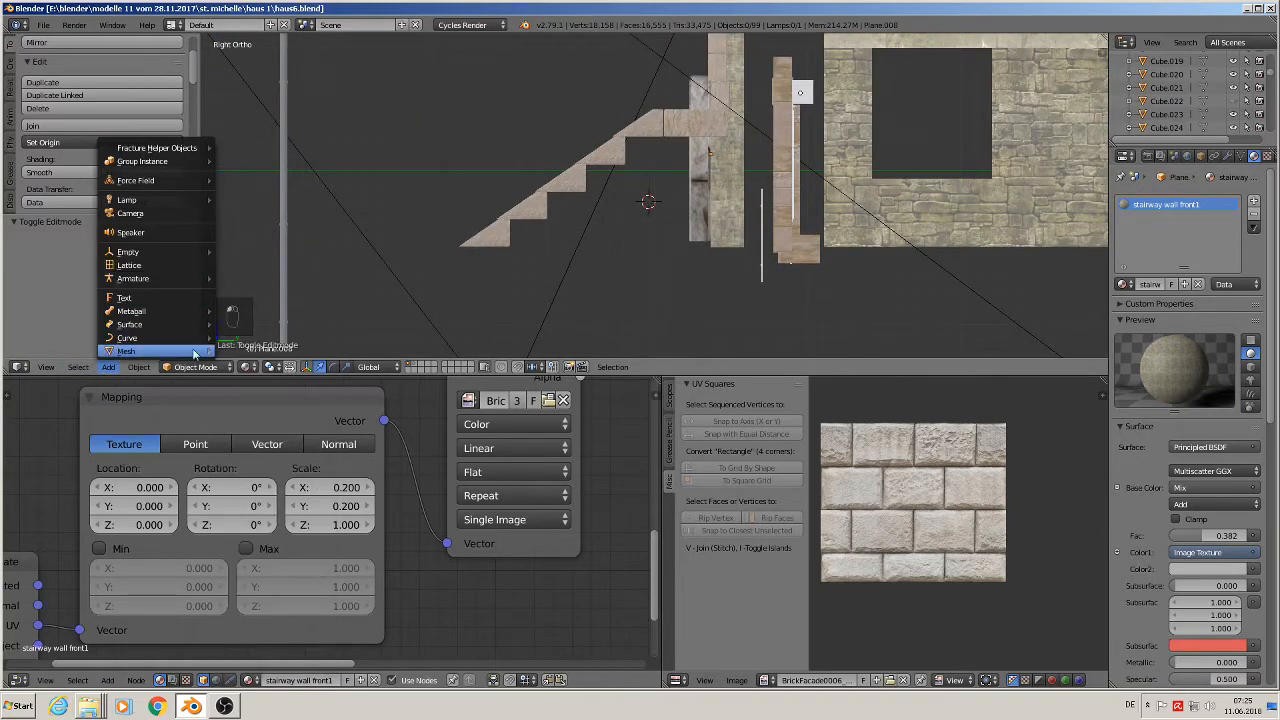
pyautogui.click(108, 367)
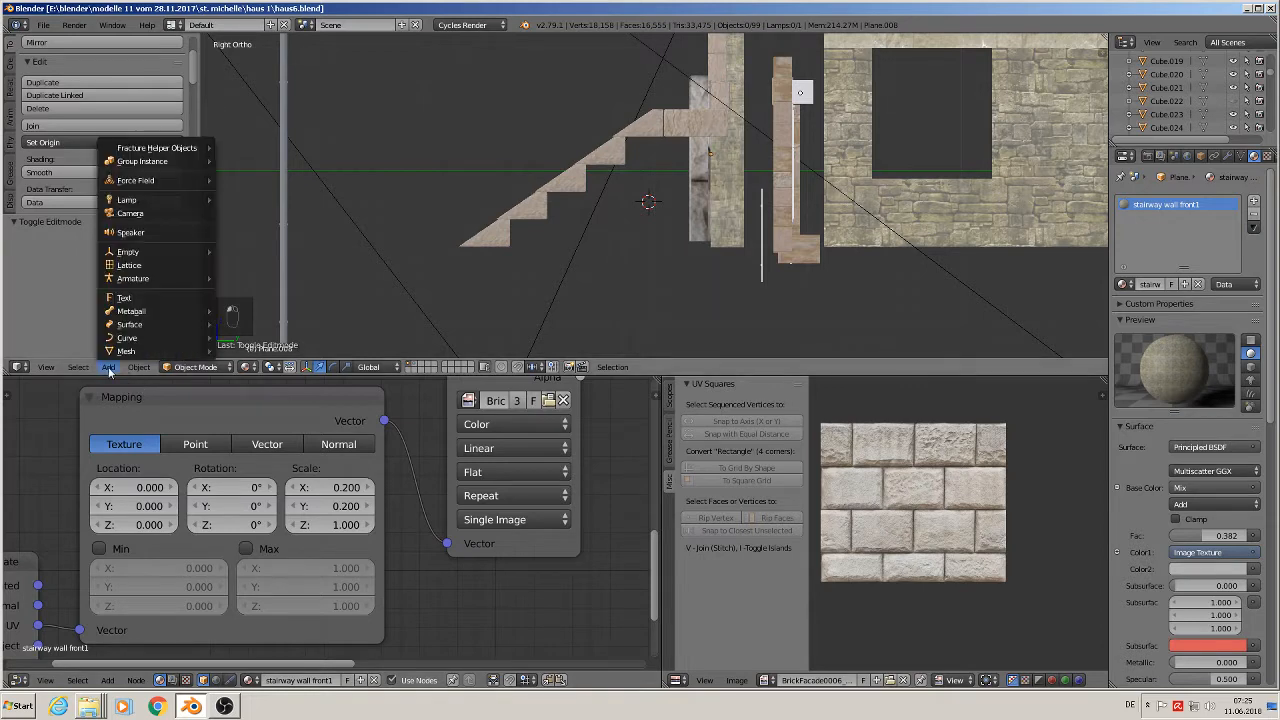
pyautogui.moveTo(133, 357)
pyautogui.click(260, 356)
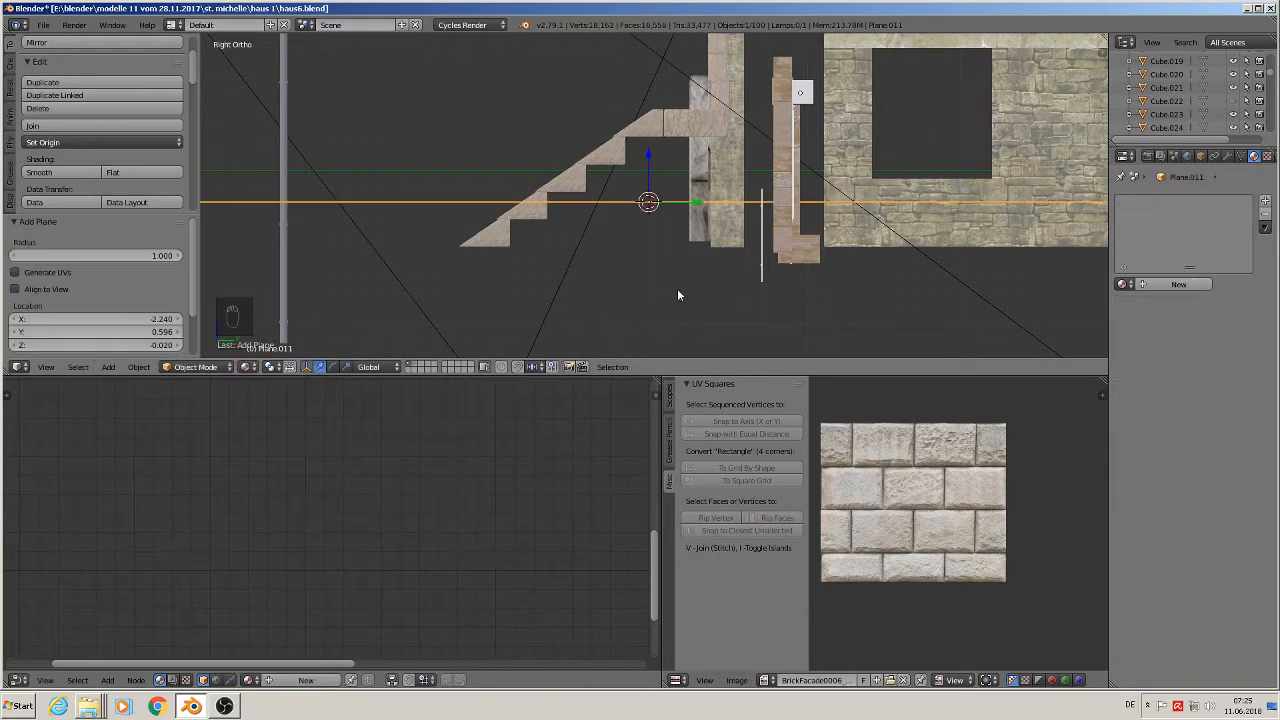
# - Rotate the new plane 90° about X and 90° about Z, and scale it down to about 0.038
pyautogui.write('rx90')
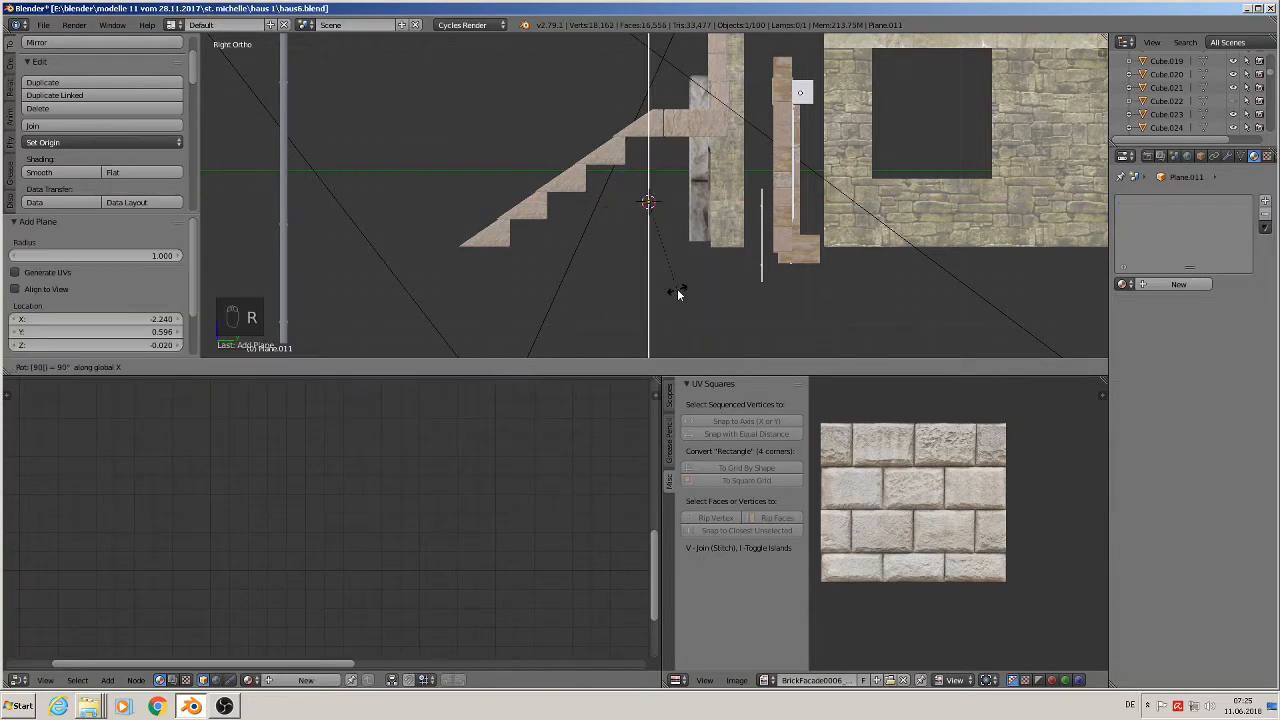
pyautogui.press('Return')
pyautogui.write('rz90')
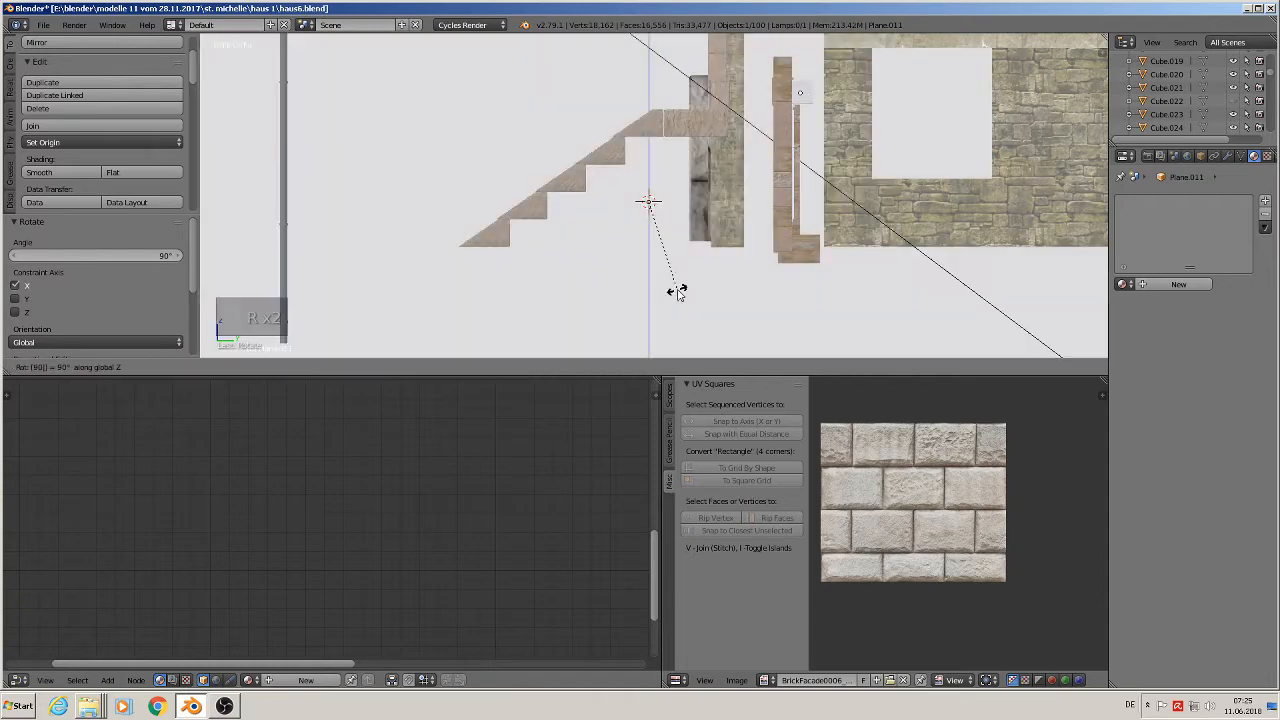
pyautogui.press('Return')
pyautogui.press('s')
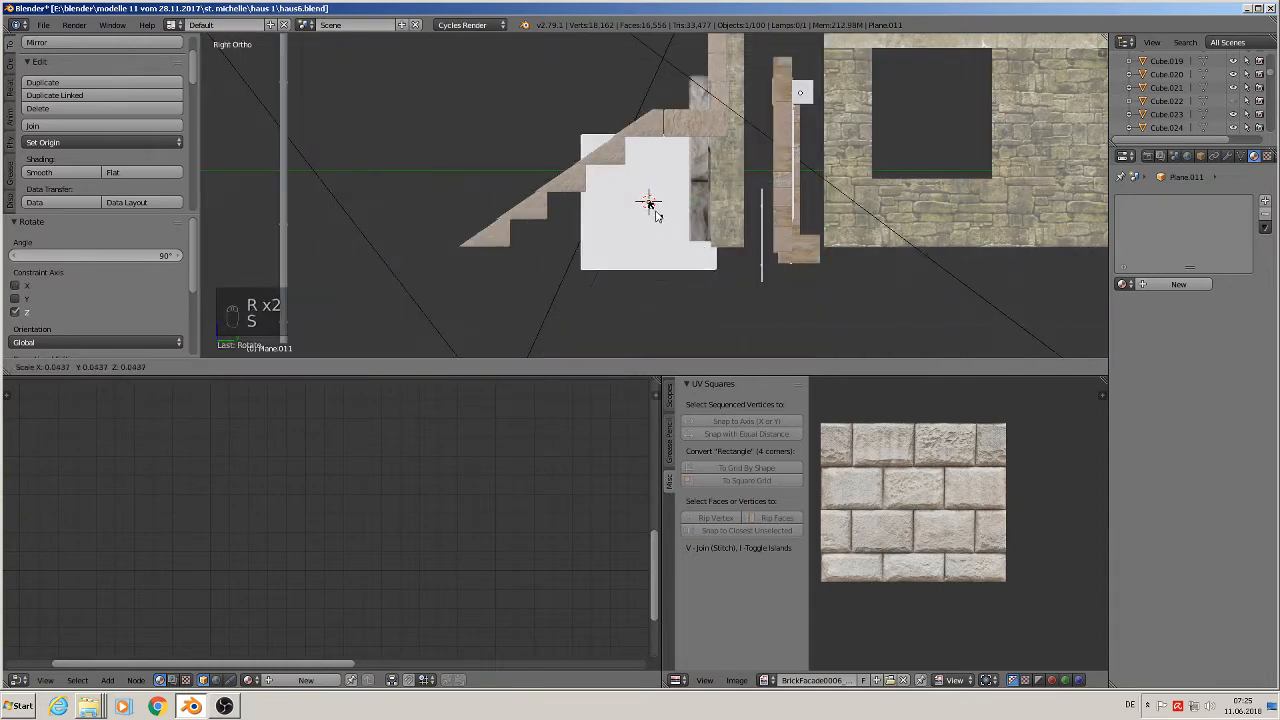
pyautogui.click(648, 203)
# - Move the plane about 0.213 along X to the other flight of stairs and show it in right orthographic view
pyautogui.scroll(3, 680, 215)
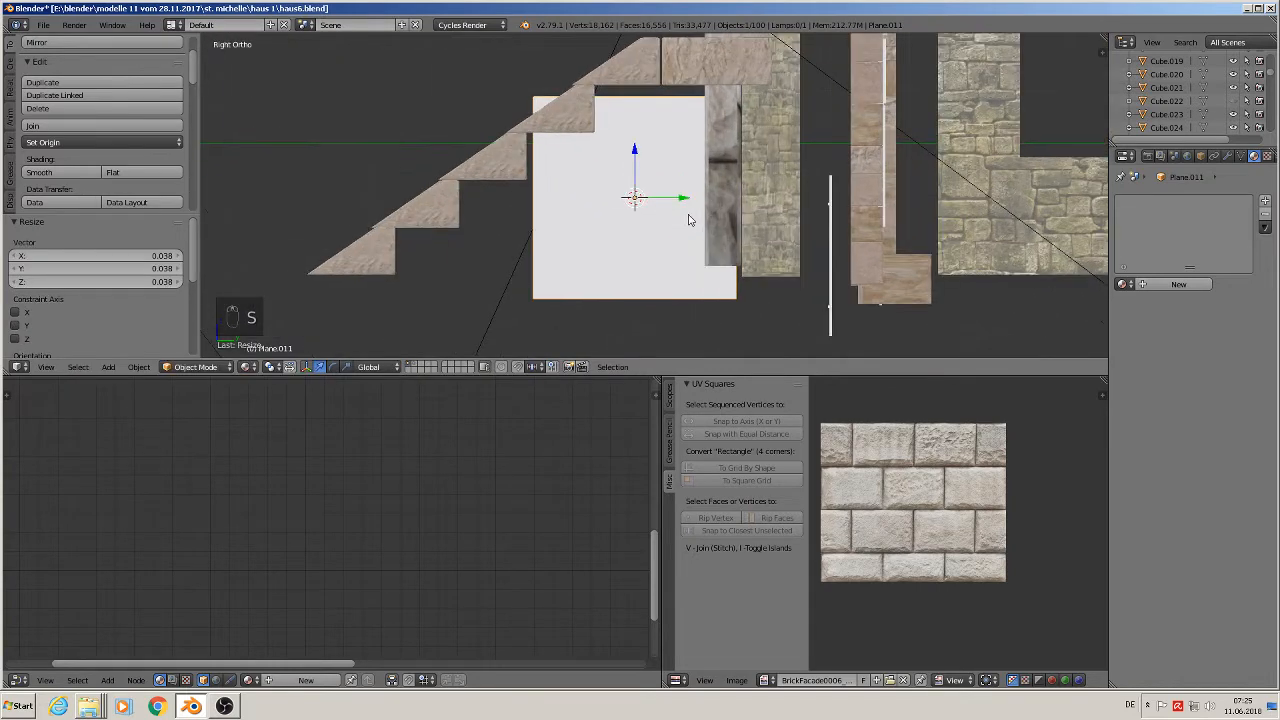
pyautogui.moveTo(688, 218); pyautogui.dragTo(723, 232, button='middle')
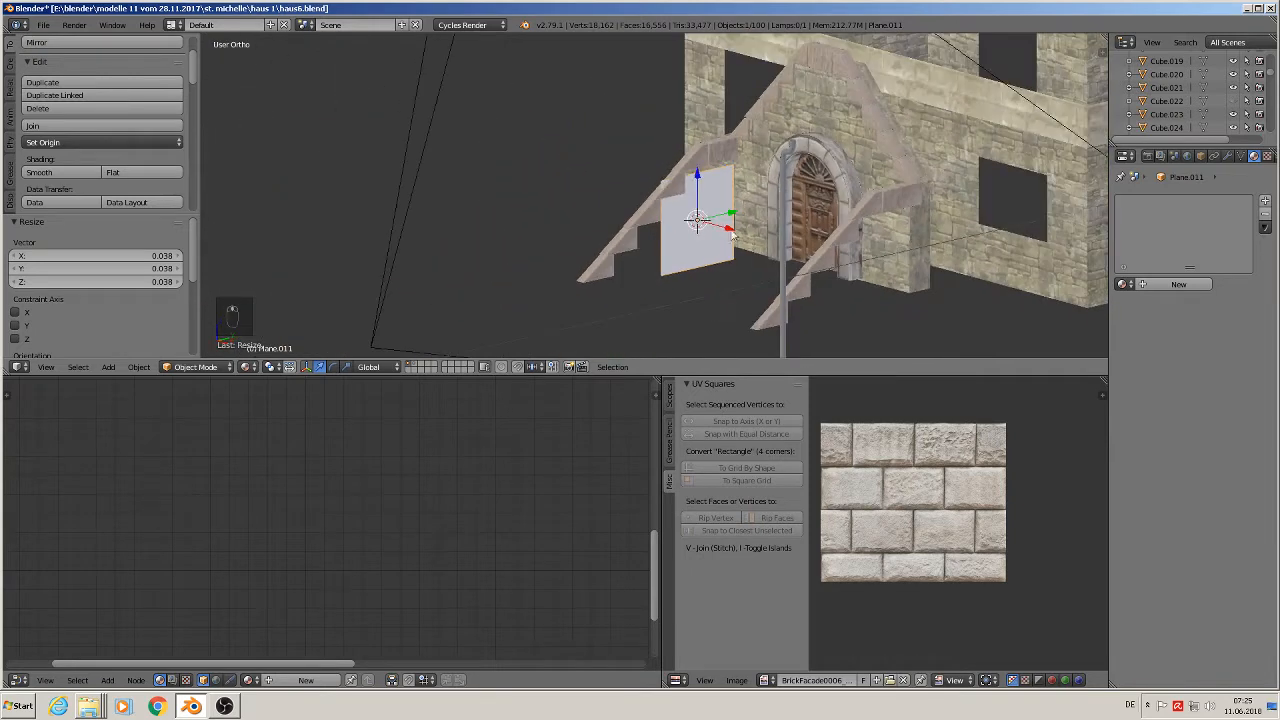
pyautogui.moveTo(723, 232); pyautogui.dragTo(901, 302)
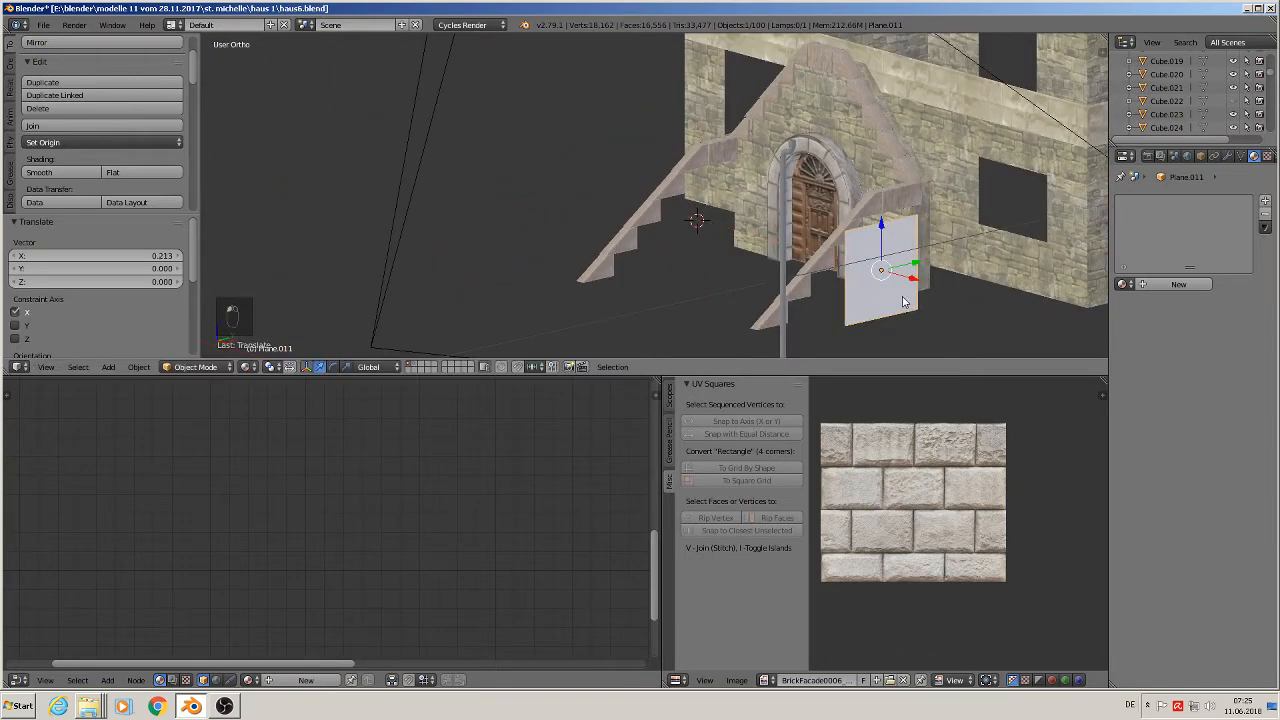
pyautogui.press('KP_1')
pyautogui.press('KP_3')
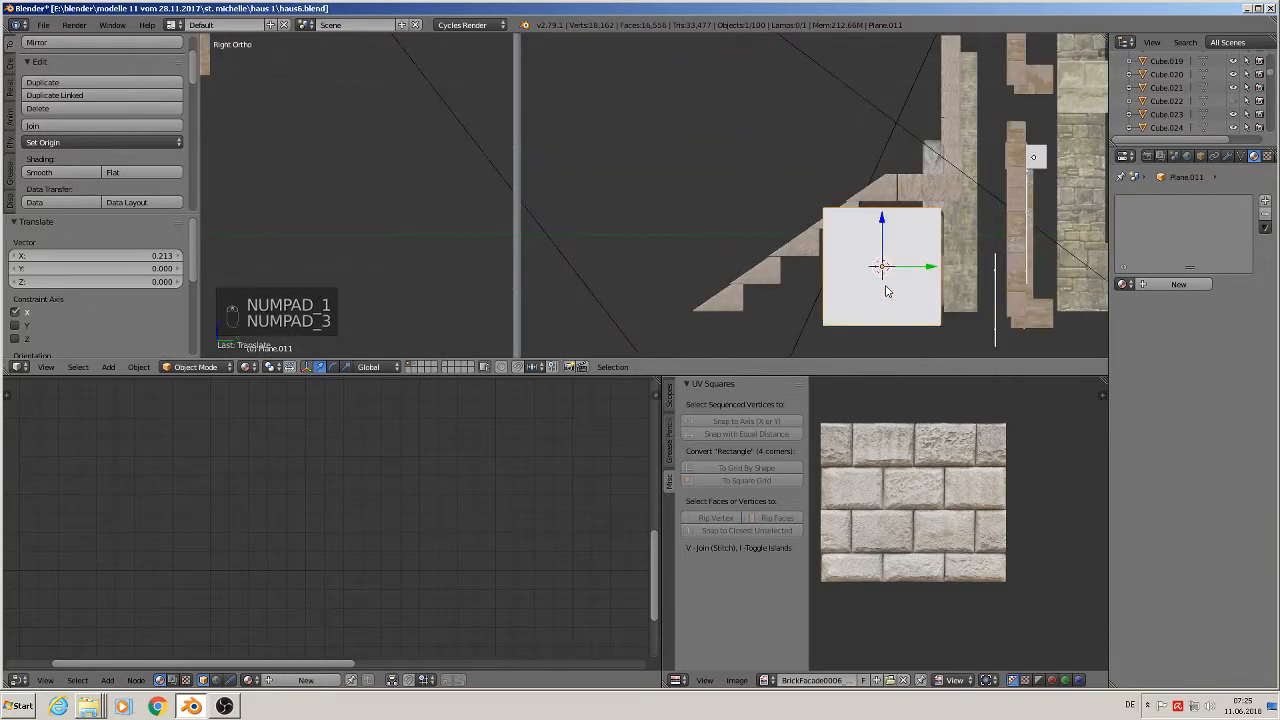
# - Move the plane about 0.012 along Y and raise it slightly along Z to fit beneath the upper stairs
pyautogui.click(918, 260)
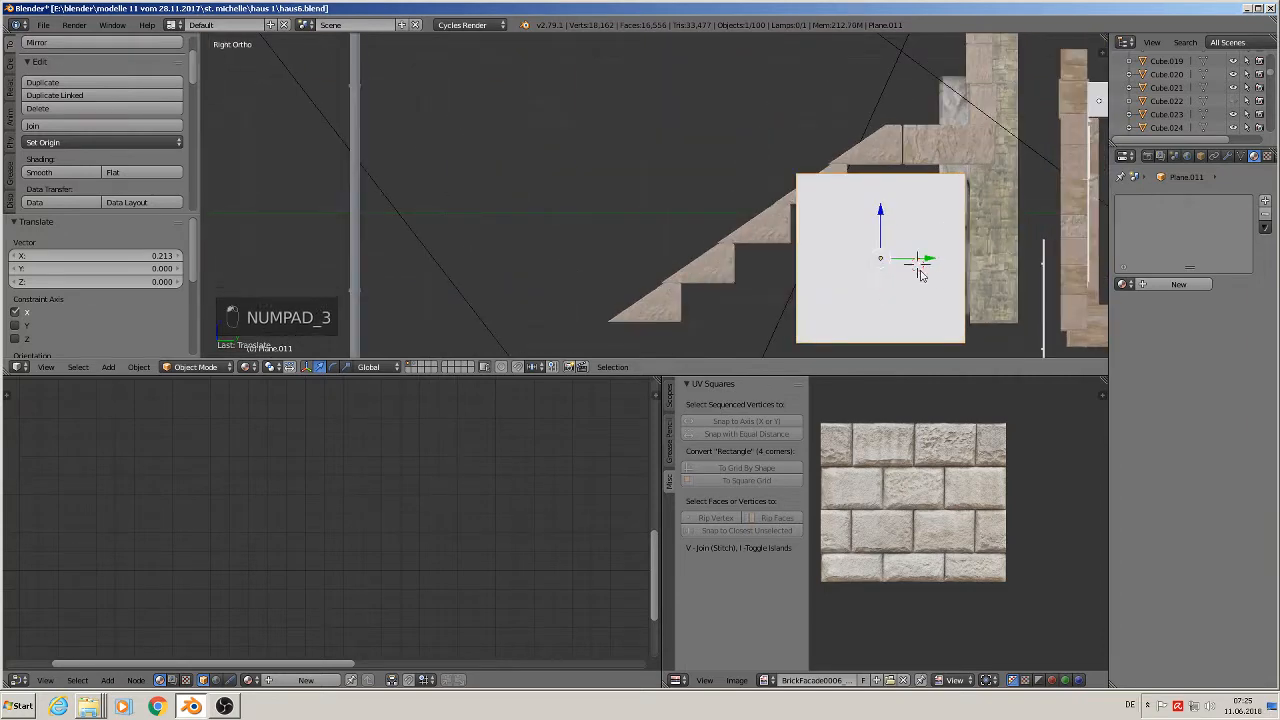
pyautogui.moveTo(933, 265); pyautogui.dragTo(957, 263)
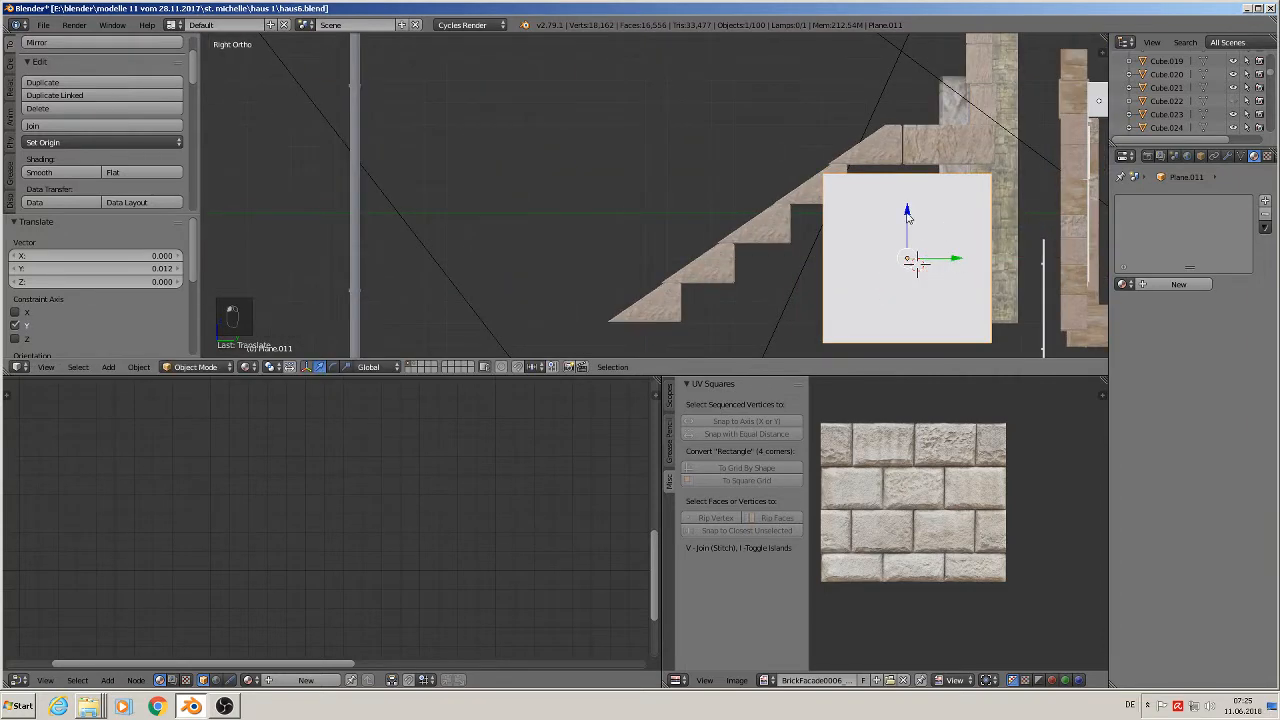
pyautogui.moveTo(907, 213)
pyautogui.mouseDown()
pyautogui.moveTo(914, 191)
pyautogui.moveTo(894, 200)
pyautogui.mouseUp()
# - Slant the plane along the stairs by moving its upper front vertex about 0.011 and its lower front vertex about -0.092 along Y
pyautogui.press('Tab')
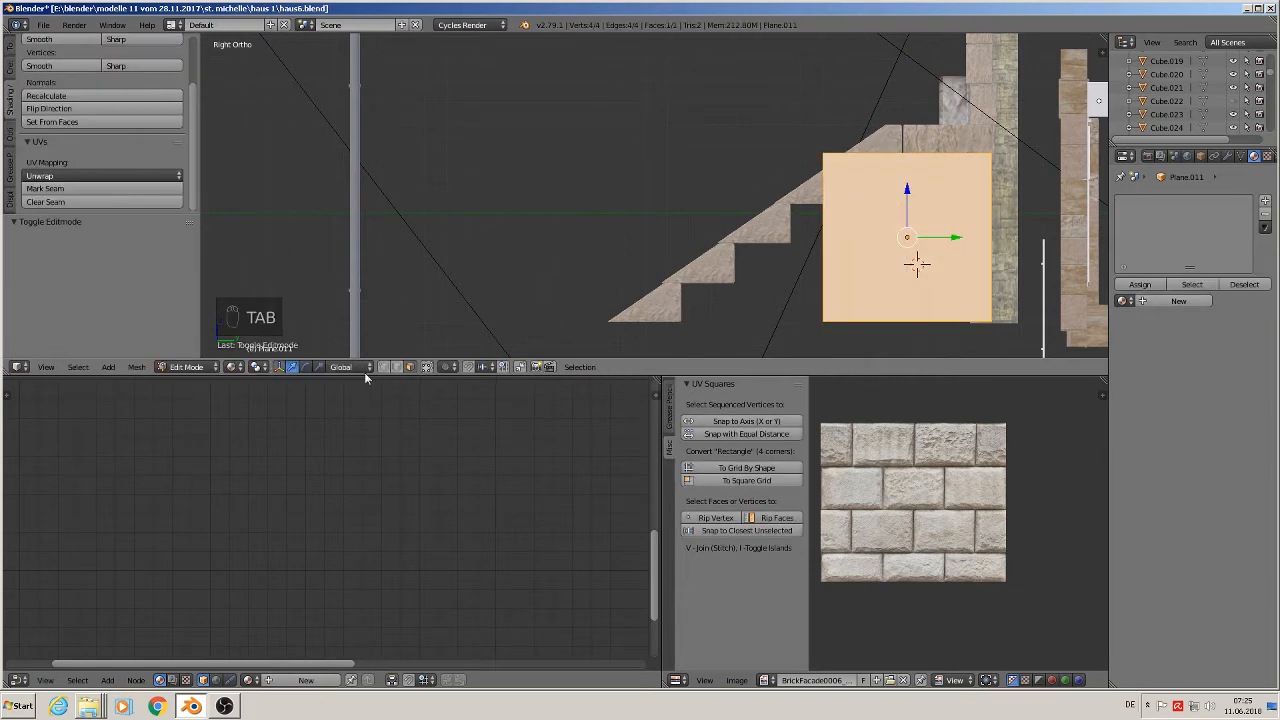
pyautogui.rightClick(821, 154)
pyautogui.press('g')
pyautogui.press('y')
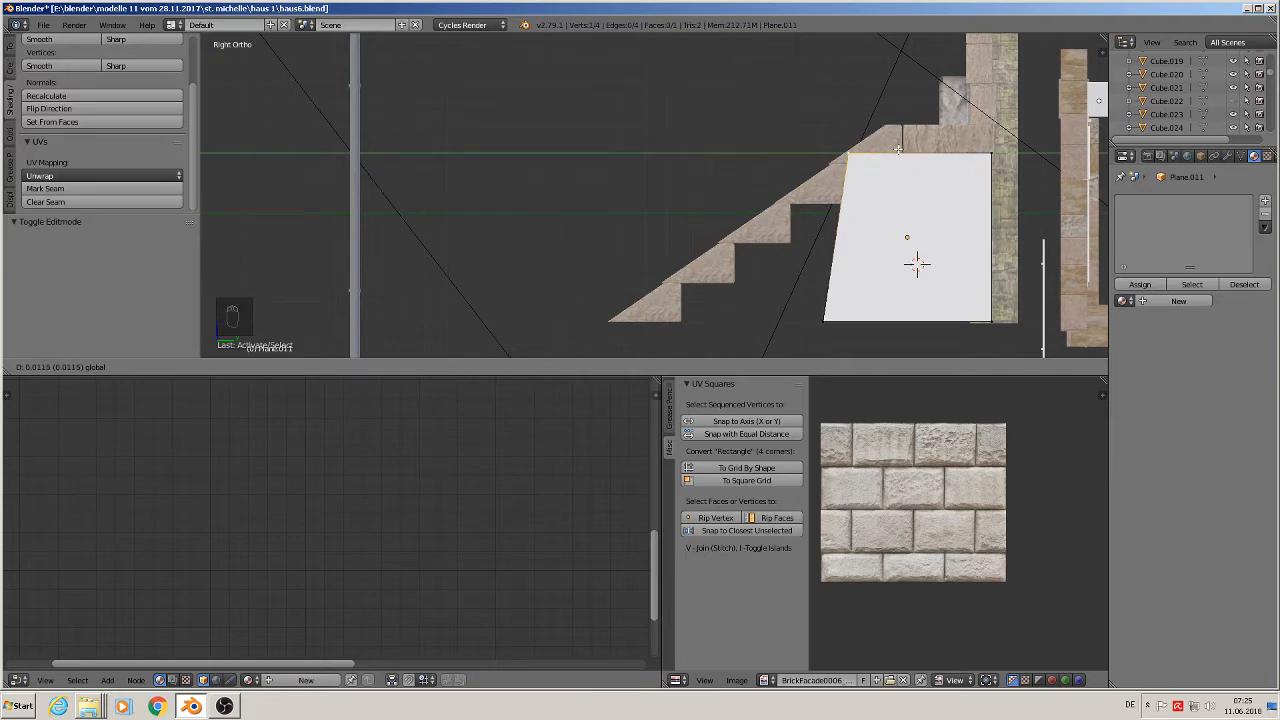
pyautogui.click(897, 149)
pyautogui.rightClick(823, 321)
pyautogui.press('g')
pyautogui.press('y')
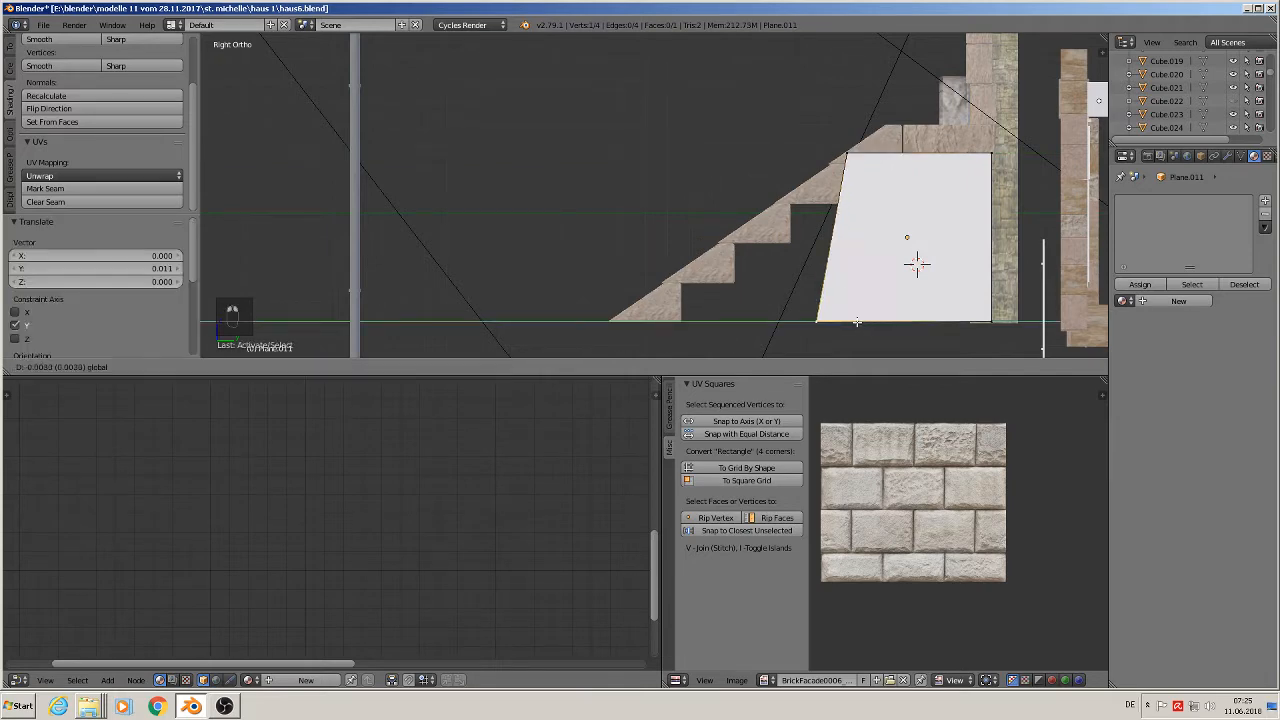
pyautogui.click(660, 332)
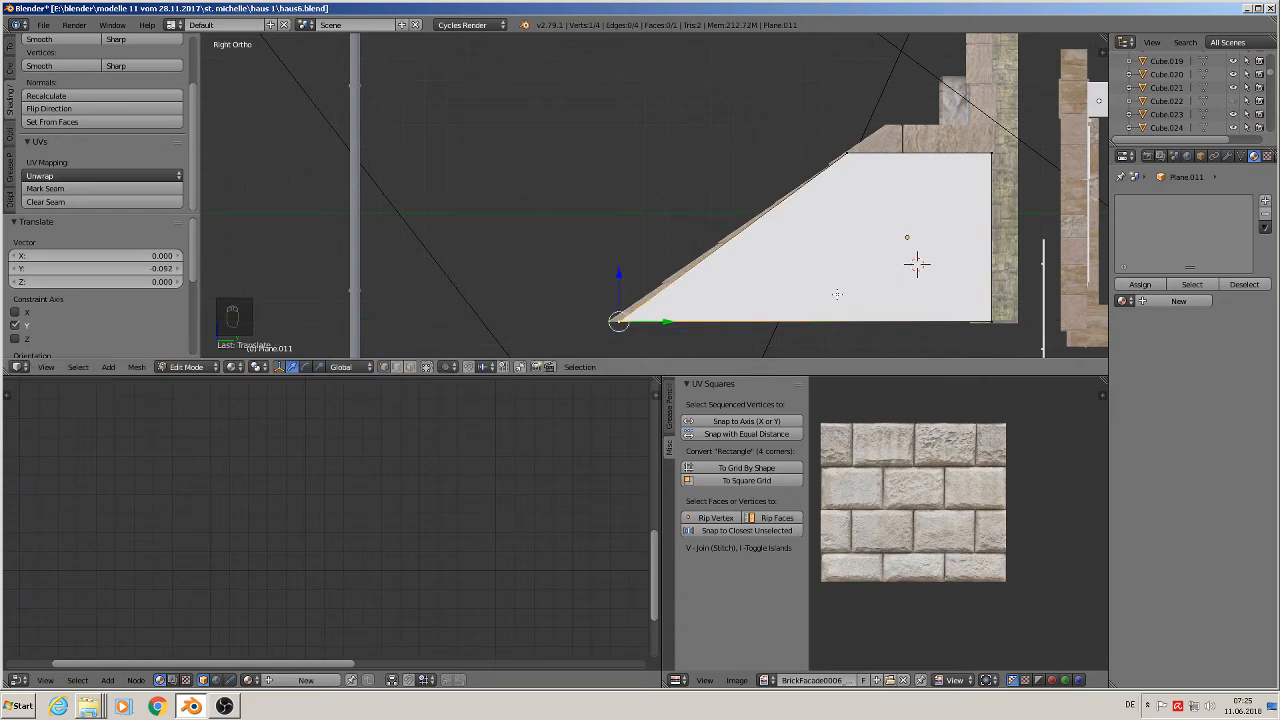
# - Extrude the whole sloped plane about 0.01 along X into a solid side wall
pyautogui.moveTo(838, 294); pyautogui.dragTo(864, 270, button='middle')
pyautogui.press('Tab')
pyautogui.press('Tab')
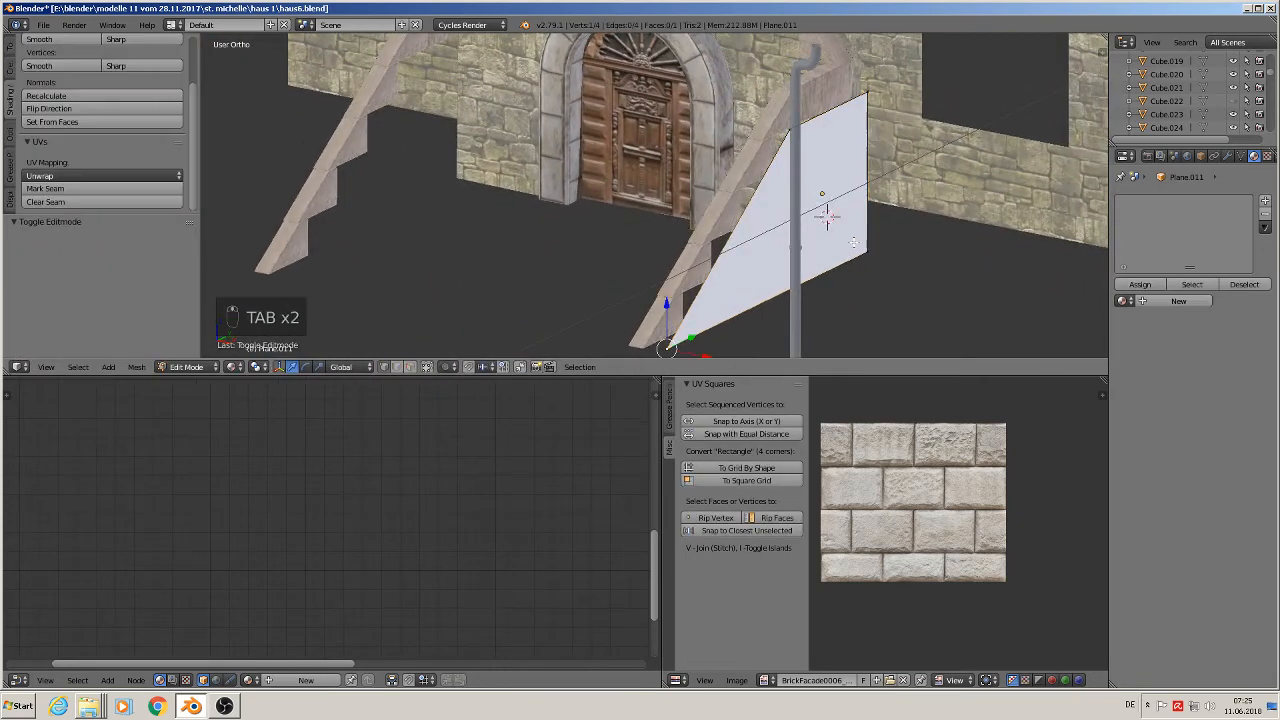
pyautogui.press('a')
pyautogui.press('a')
pyautogui.press('a')
pyautogui.press('a')
pyautogui.press('a')
pyautogui.press('e')
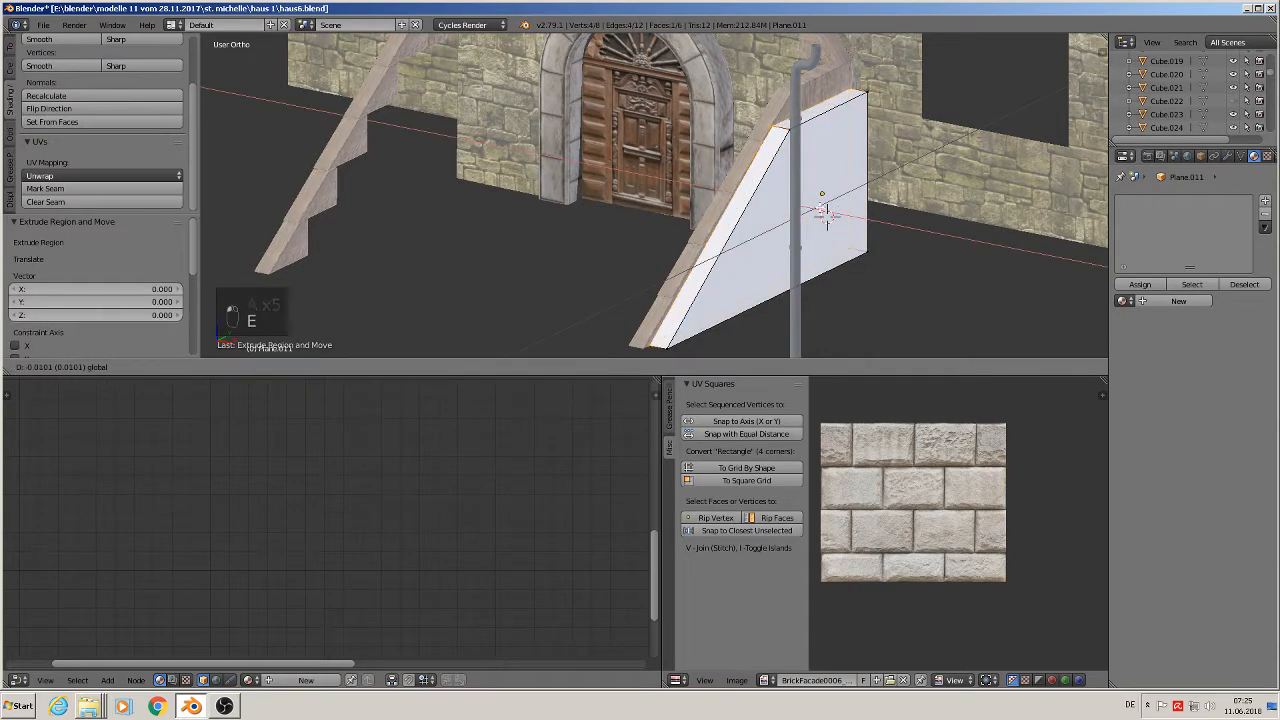
pyautogui.click(822, 212)
pyautogui.press('Tab')
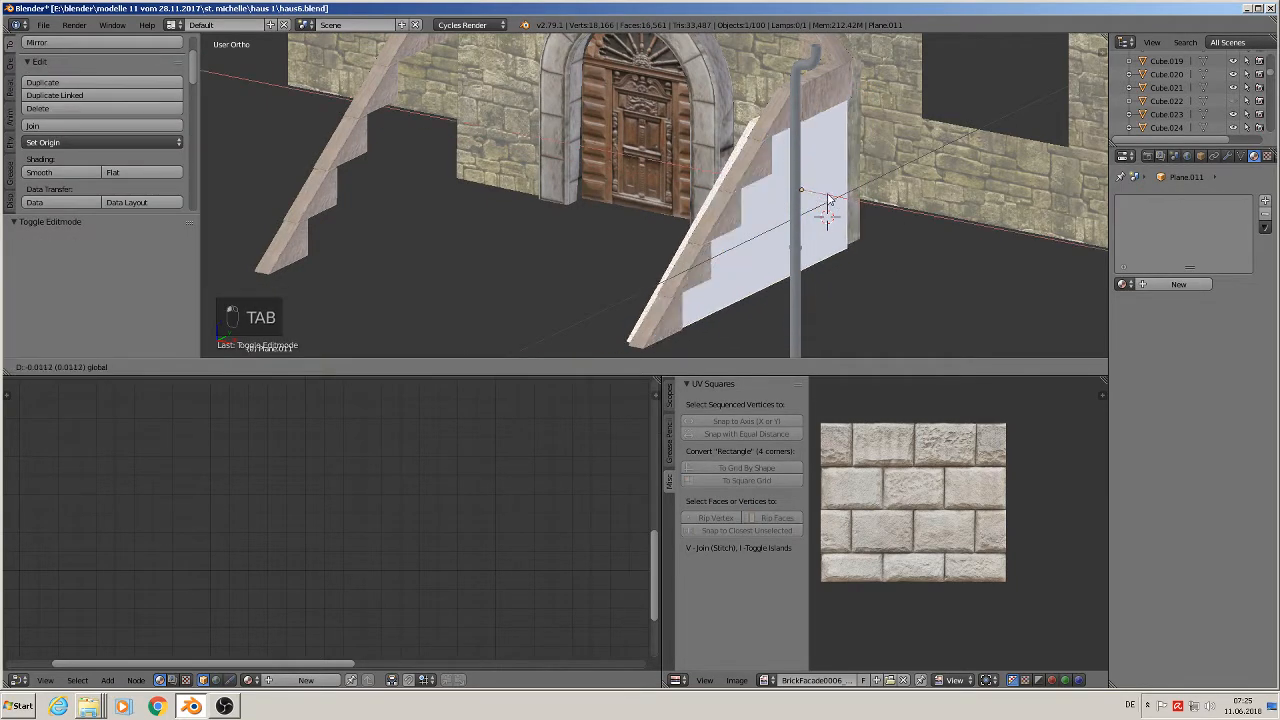
# - Move the side wall about -0.007 along X and scale its thickness to about 0.814 along X
pyautogui.moveTo(828, 199); pyautogui.dragTo(835, 201)
pyautogui.moveTo(843, 205); pyautogui.dragTo(913, 212, button='middle')
pyautogui.scroll(1, 908, 223)
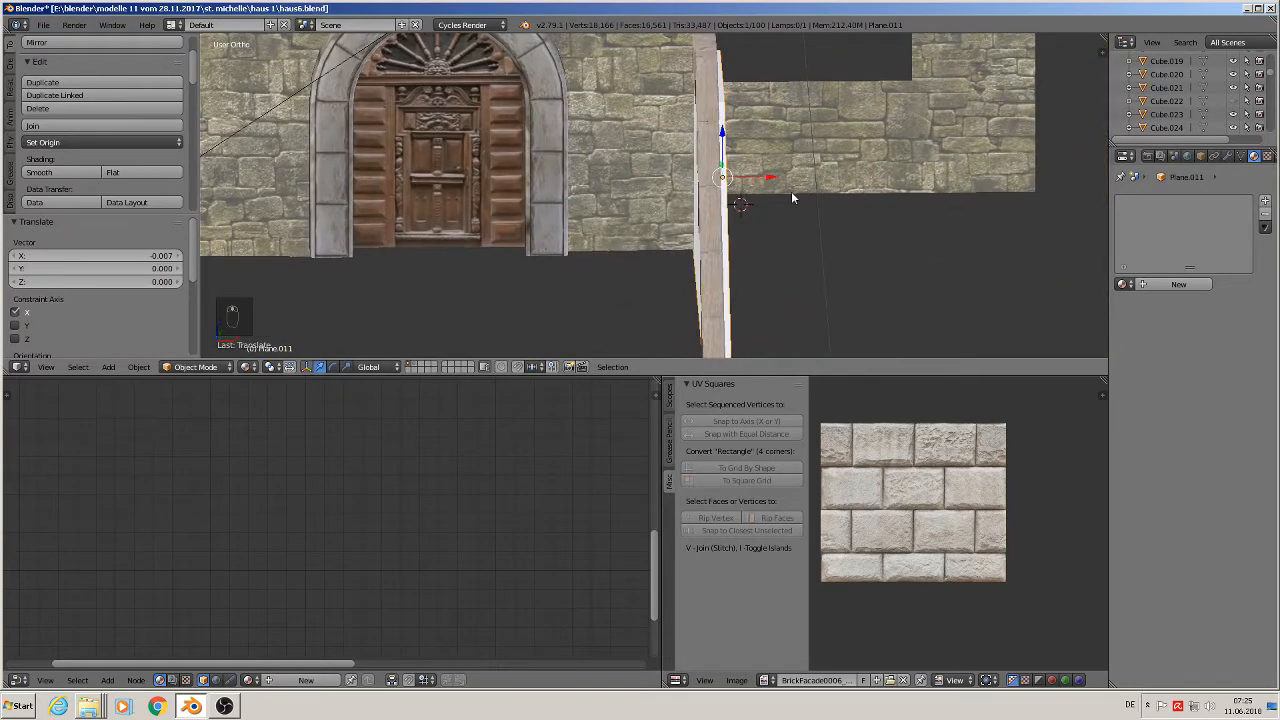
pyautogui.press('s')
pyautogui.press('x')
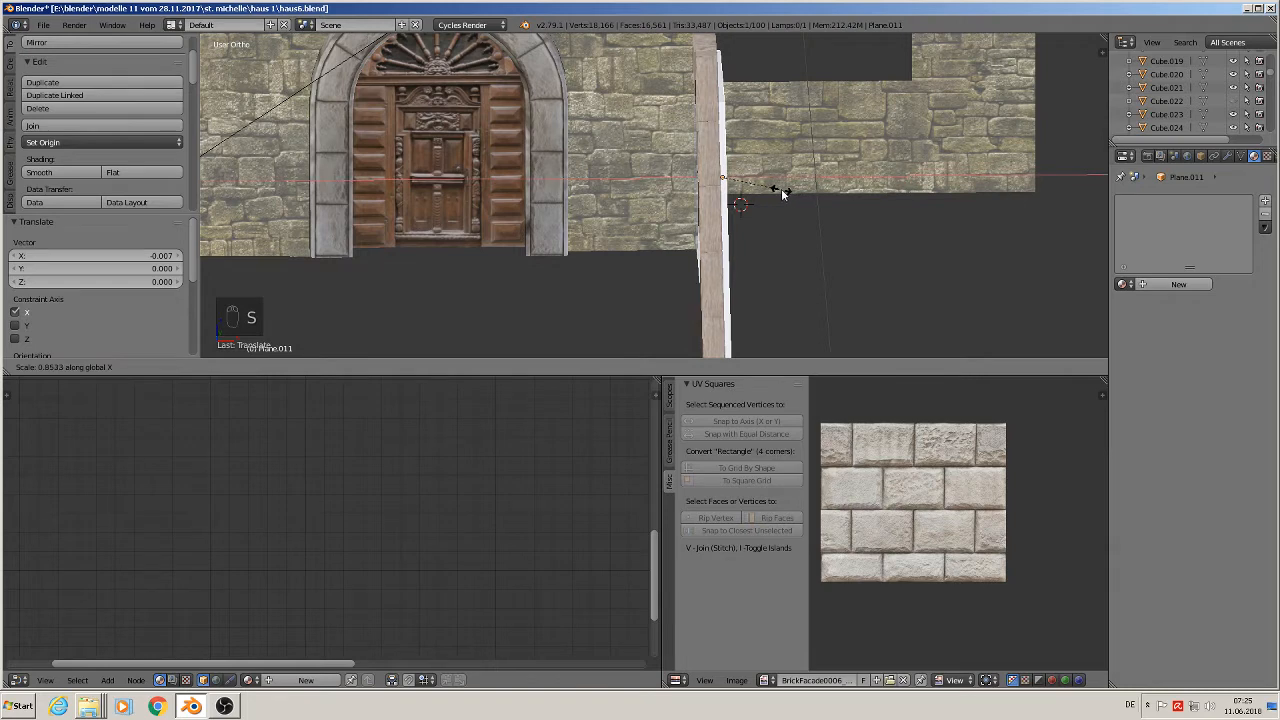
pyautogui.click(776, 188)
# - Shift the side wall another -0.003 or so along X and thin it by a factor of about 0.913 along X
pyautogui.moveTo(763, 176); pyautogui.dragTo(761, 180)
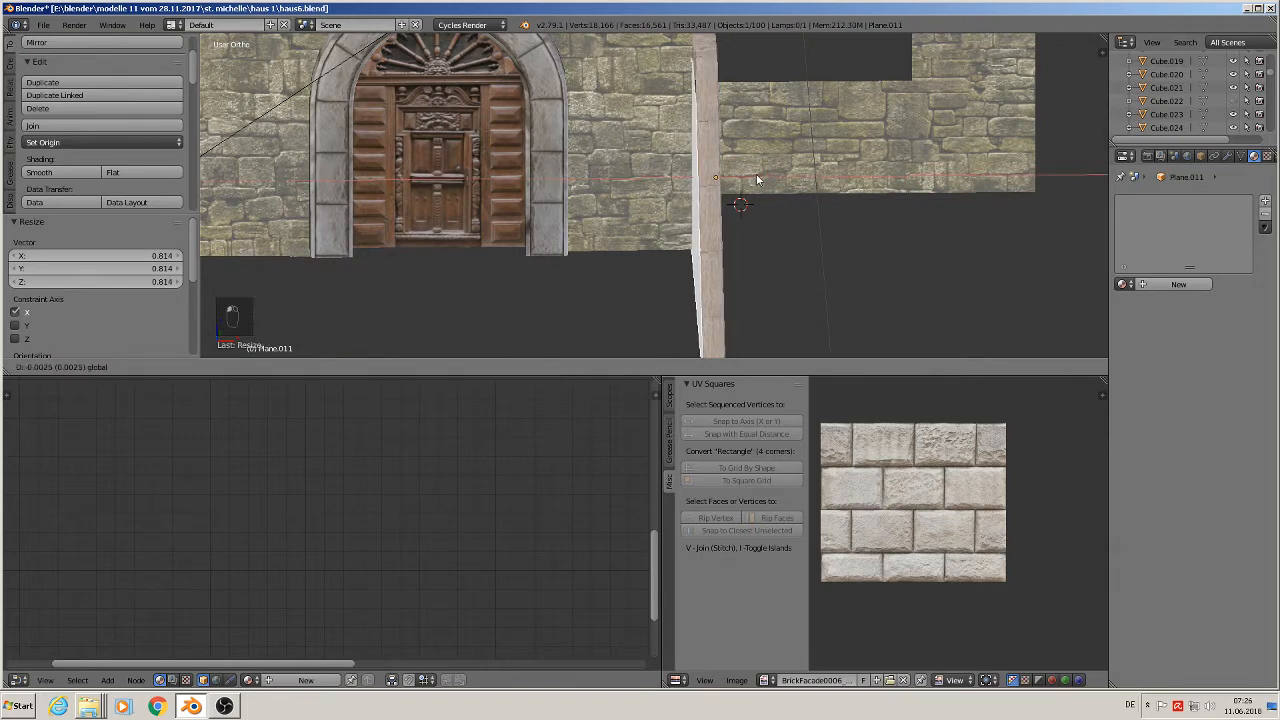
pyautogui.moveTo(761, 180); pyautogui.dragTo(798, 193, button='middle')
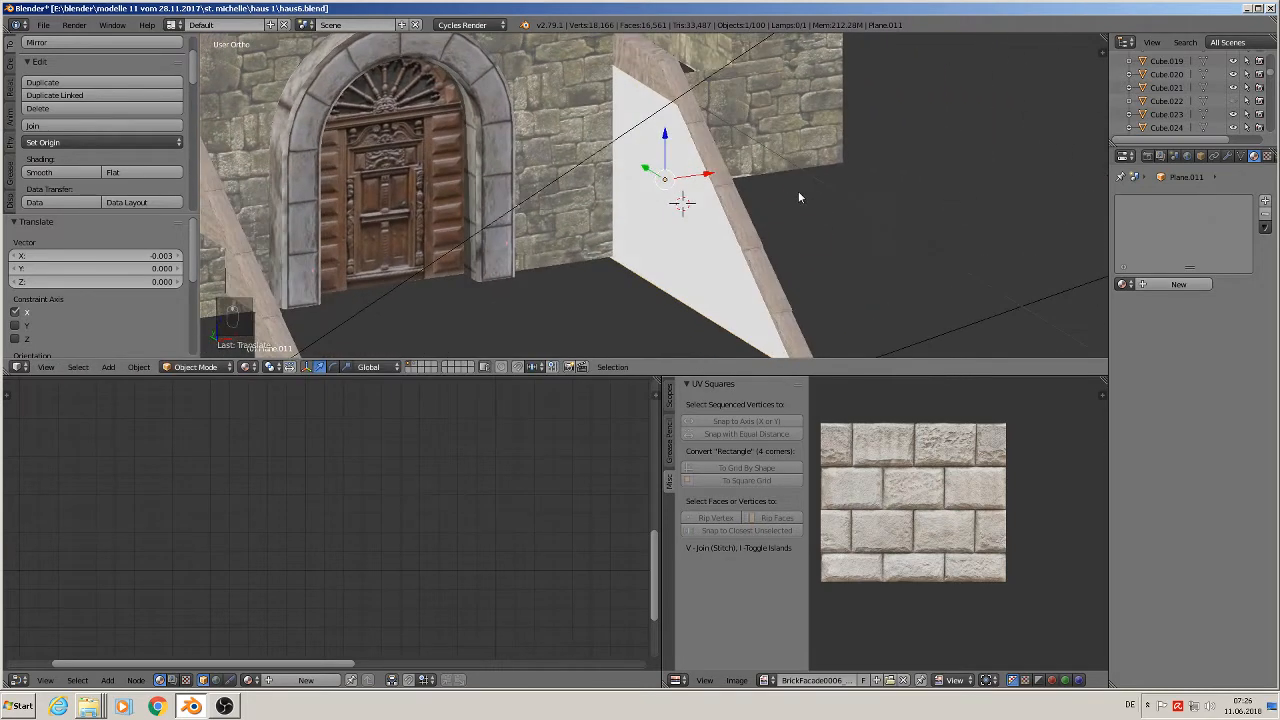
pyautogui.press('s')
pyautogui.press('x')
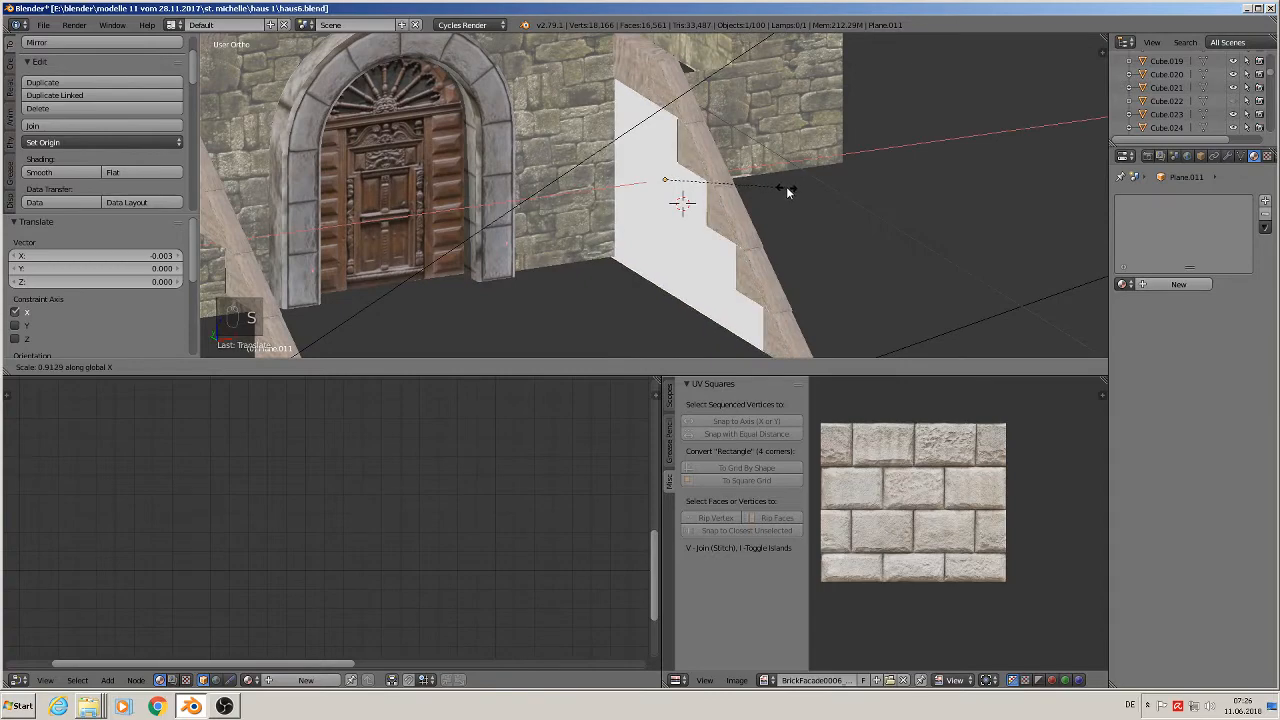
pyautogui.click(786, 186)
# - Mark all edges of the side wall as seams and unwrap it with Project From View in right orthographic view
pyautogui.moveTo(786, 186); pyautogui.dragTo(840, 200, button='middle')
pyautogui.press('KP_1')
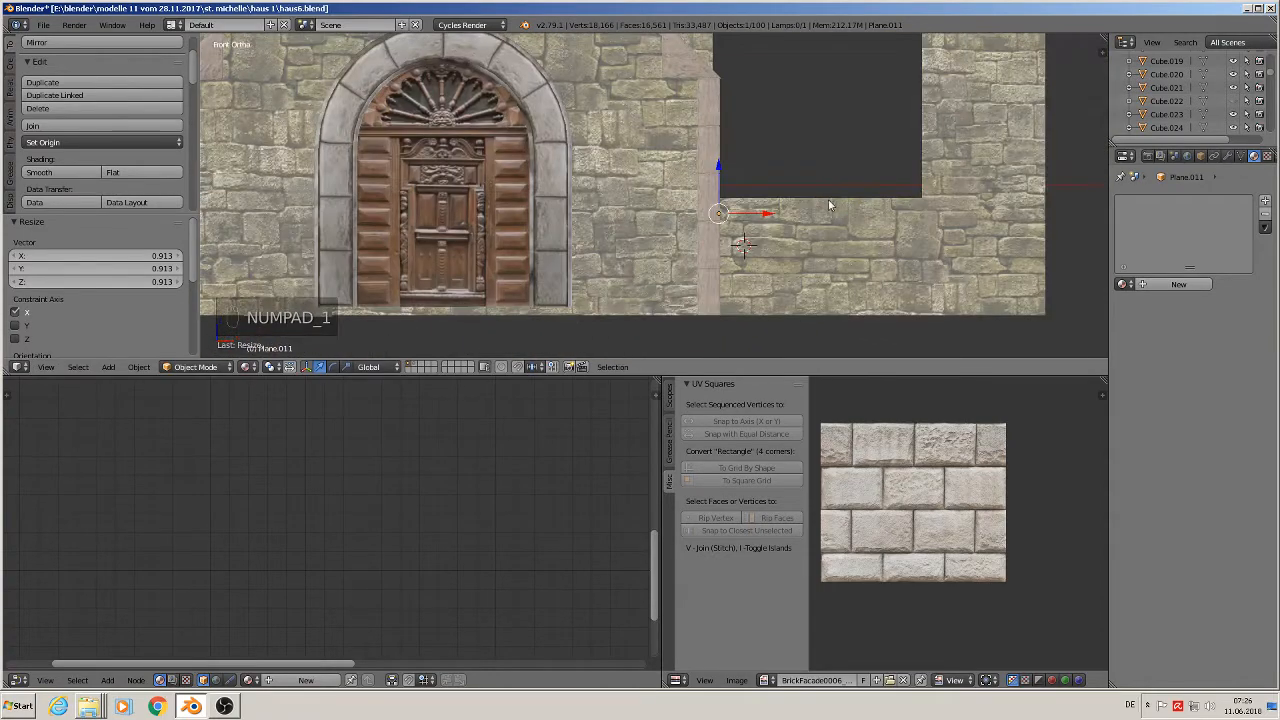
pyautogui.press('KP_3')
pyautogui.press('Tab')
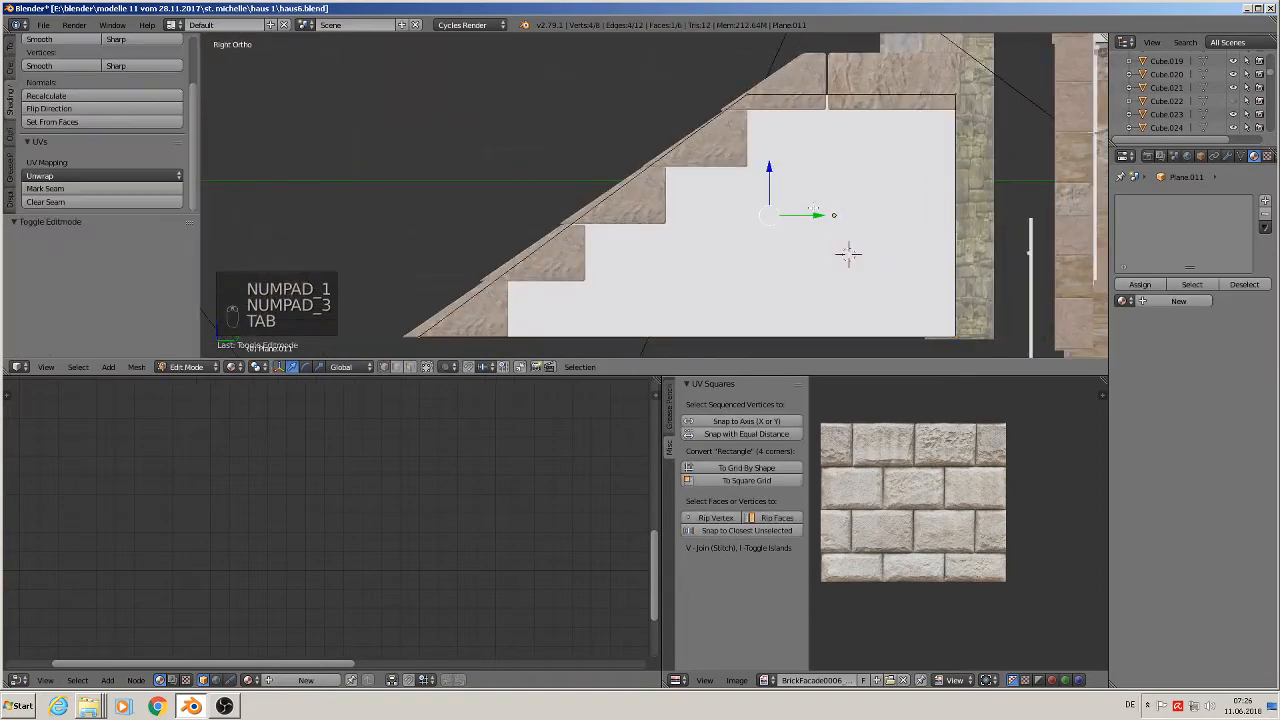
pyautogui.press('a')
pyautogui.press('a')
pyautogui.press('a')
pyautogui.press('a')
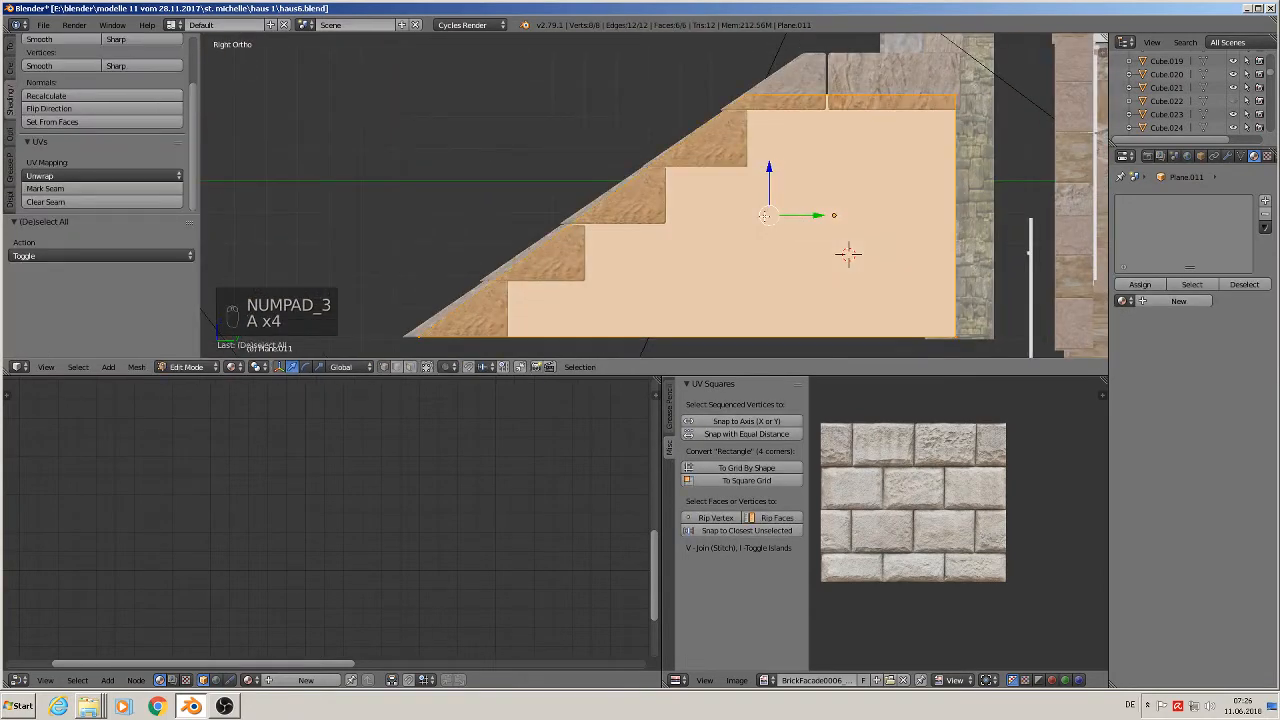
pyautogui.click(150, 188)
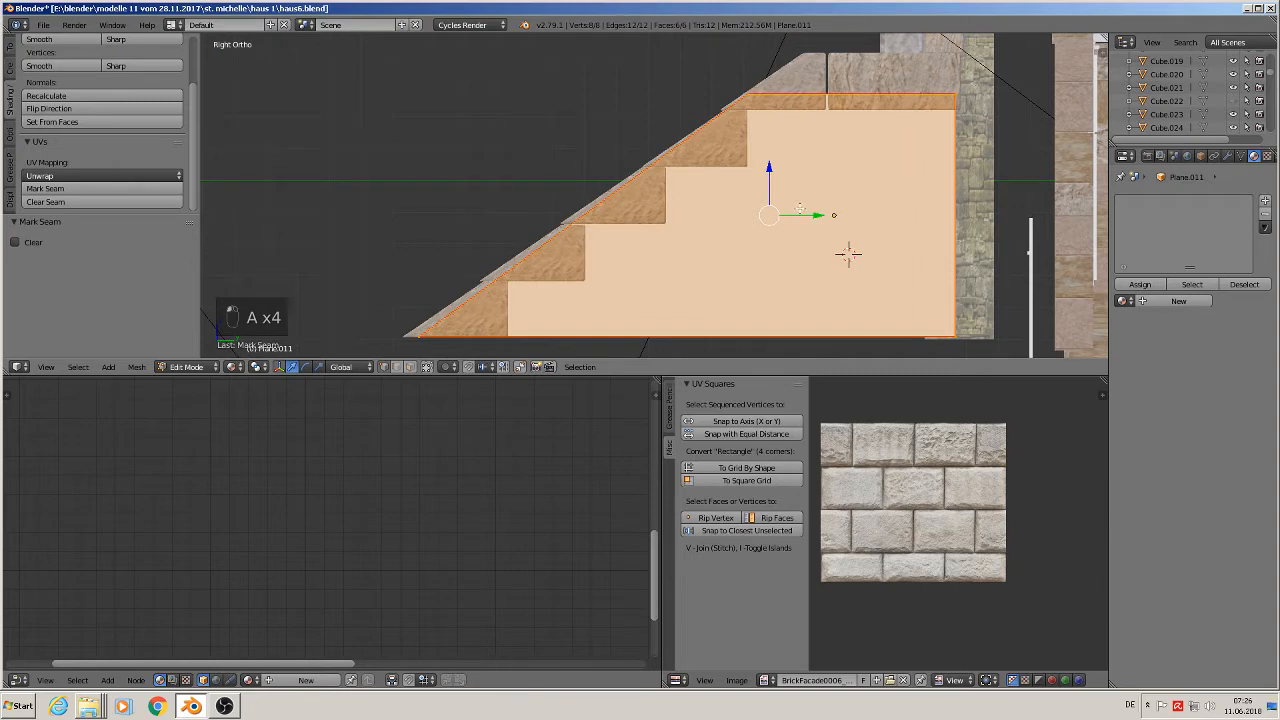
pyautogui.press('u')
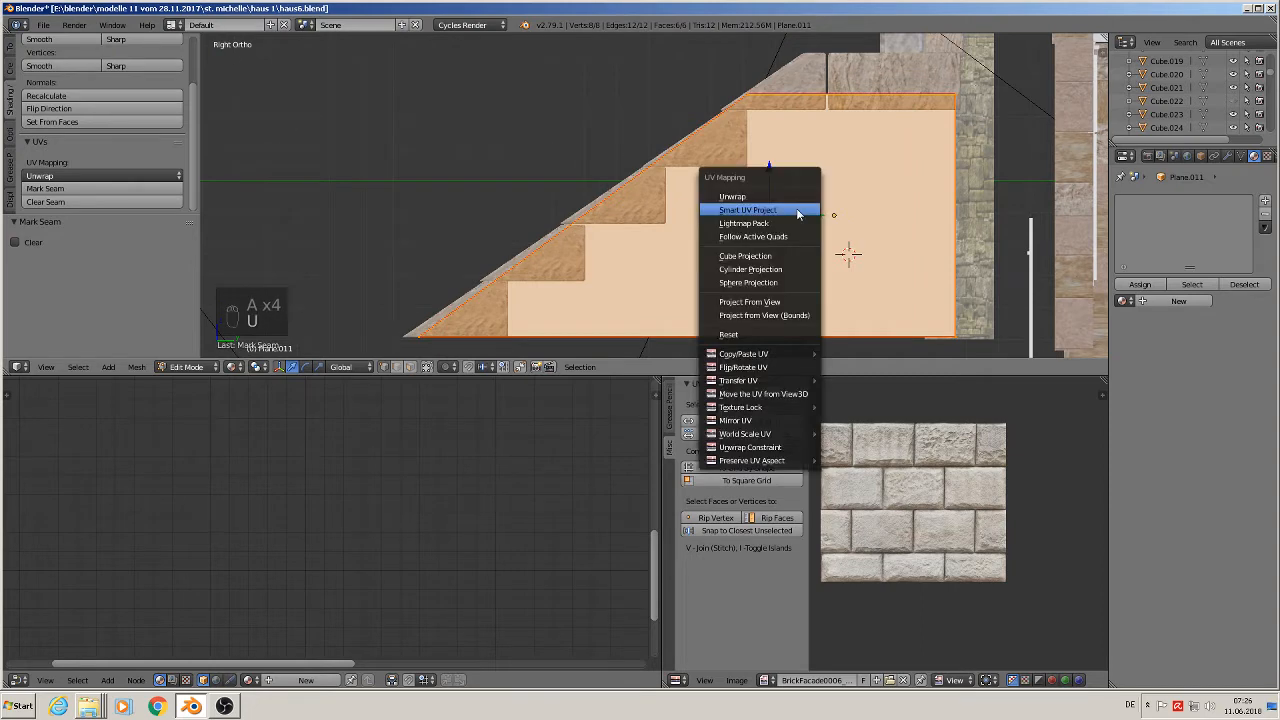
pyautogui.click(792, 303)
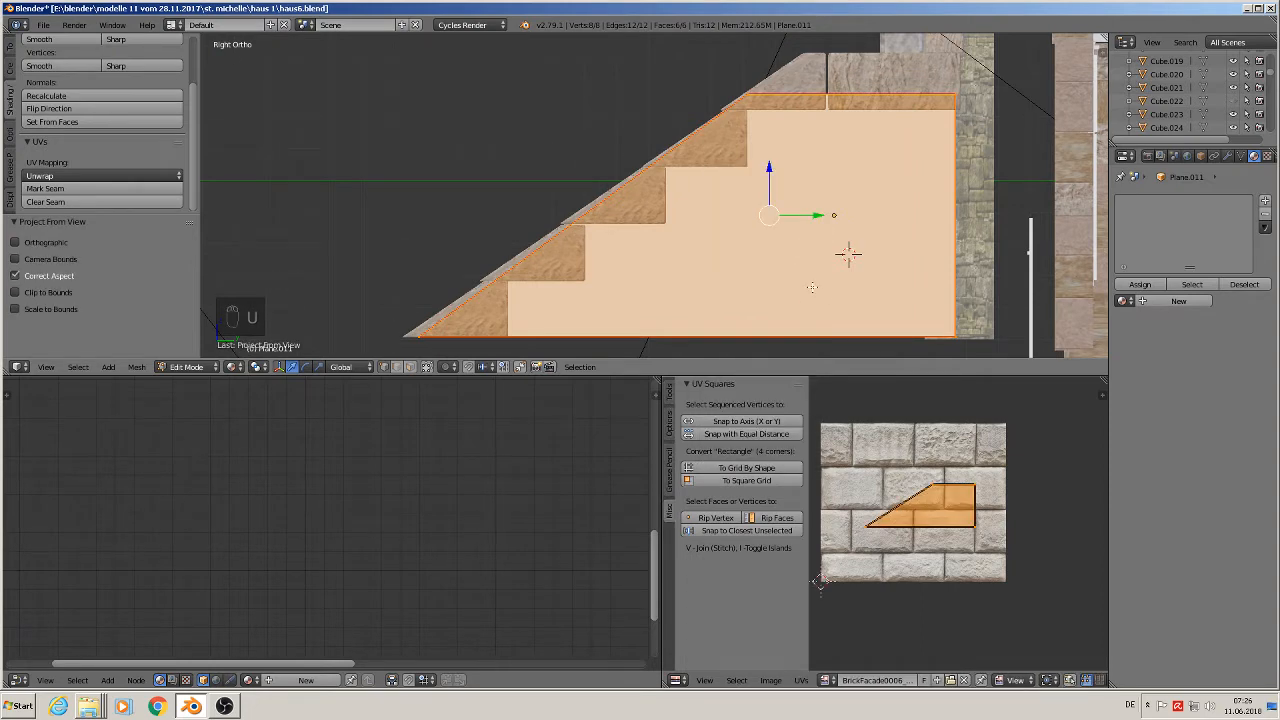
# - Create a new material for the side wall and name it "stairway side wall texture"
pyautogui.press('Tab')
pyautogui.click(1122, 284)
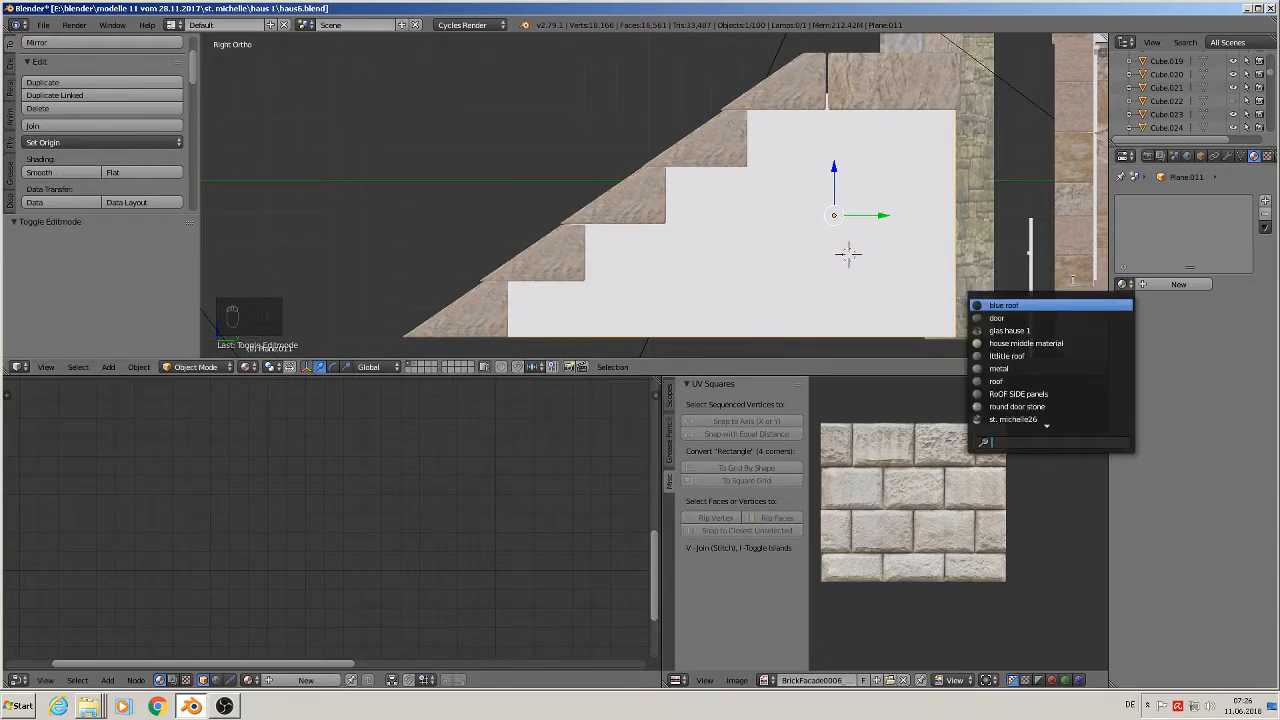
pyautogui.click(1183, 288)
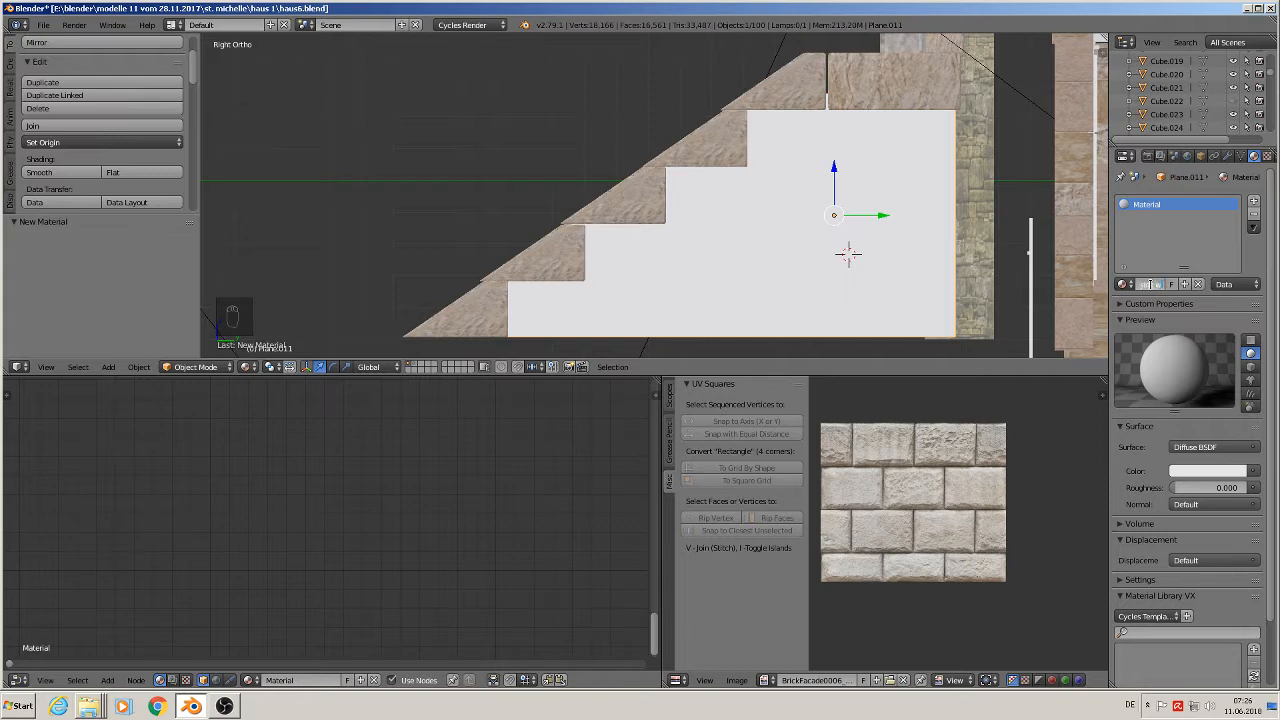
pyautogui.write('l')
pyautogui.press('Return')
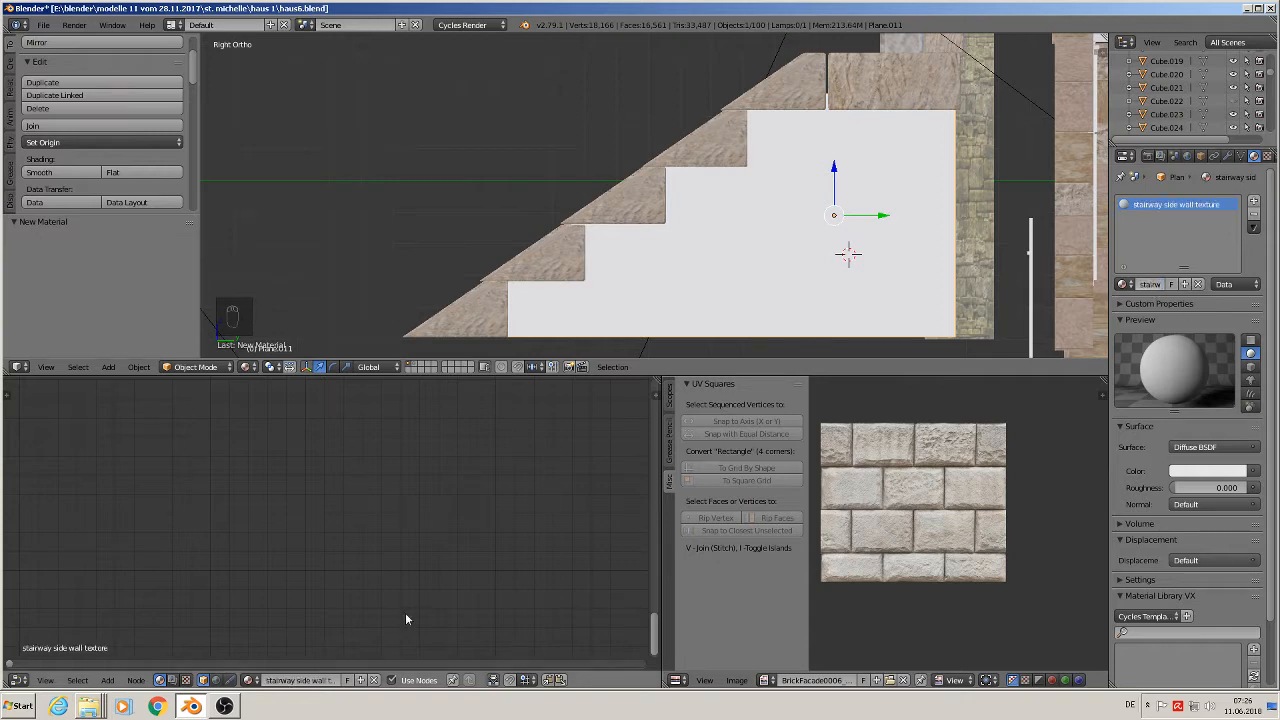
# - Paste the copied stone node setup into the material and delete the default Material Output and Diffuse BSDF nodes
pyautogui.scroll(-3, 466, 535)
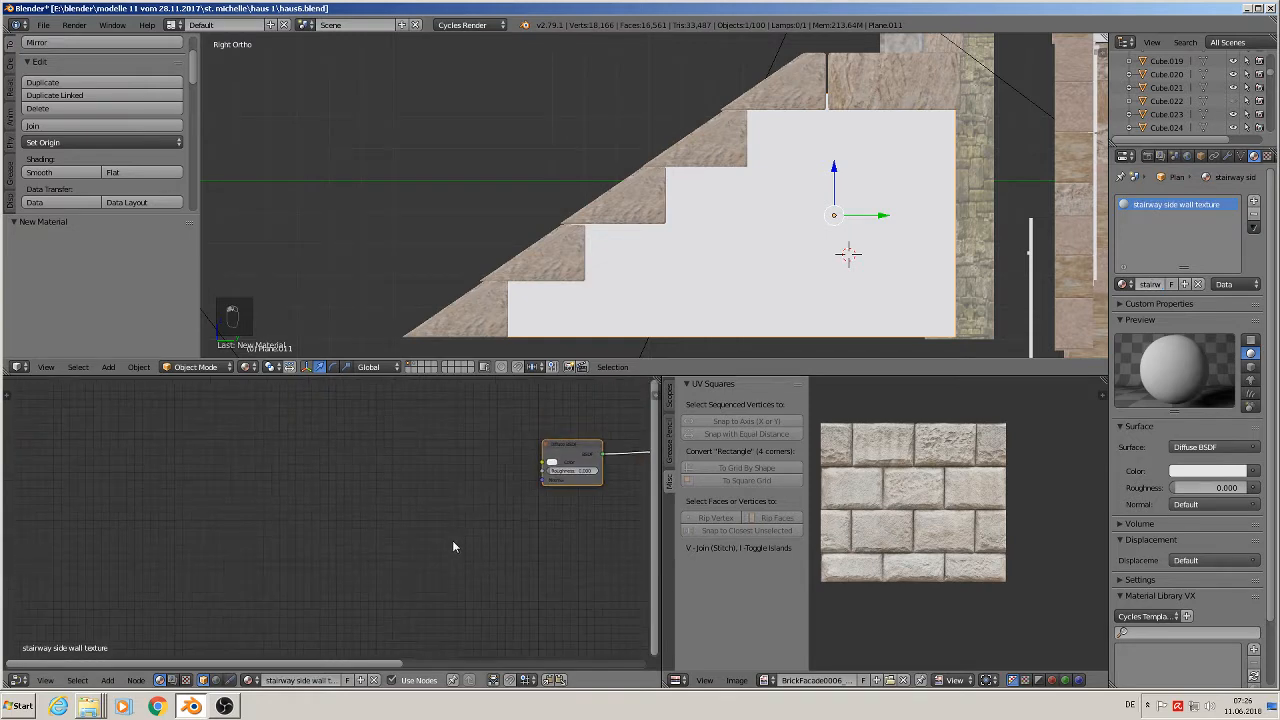
pyautogui.hotkey('ctrl', 'v')
pyautogui.moveTo(467, 550); pyautogui.dragTo(242, 612, button='middle')
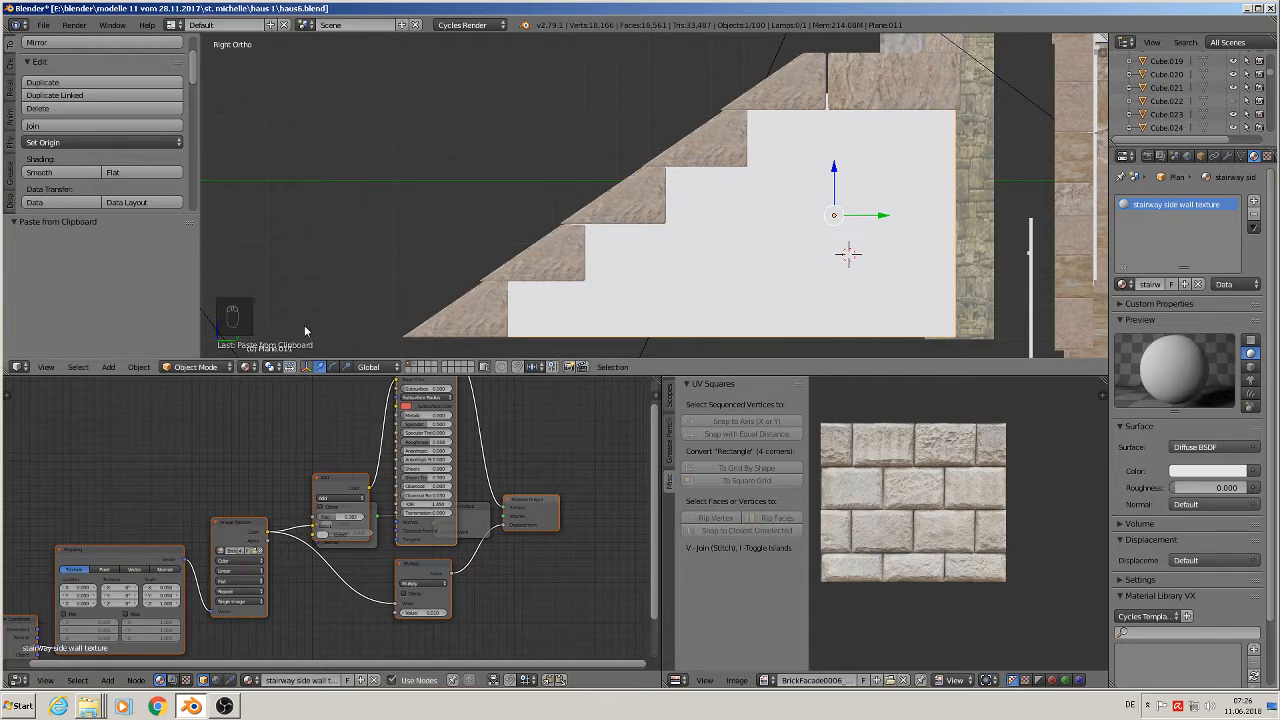
pyautogui.click(481, 520)
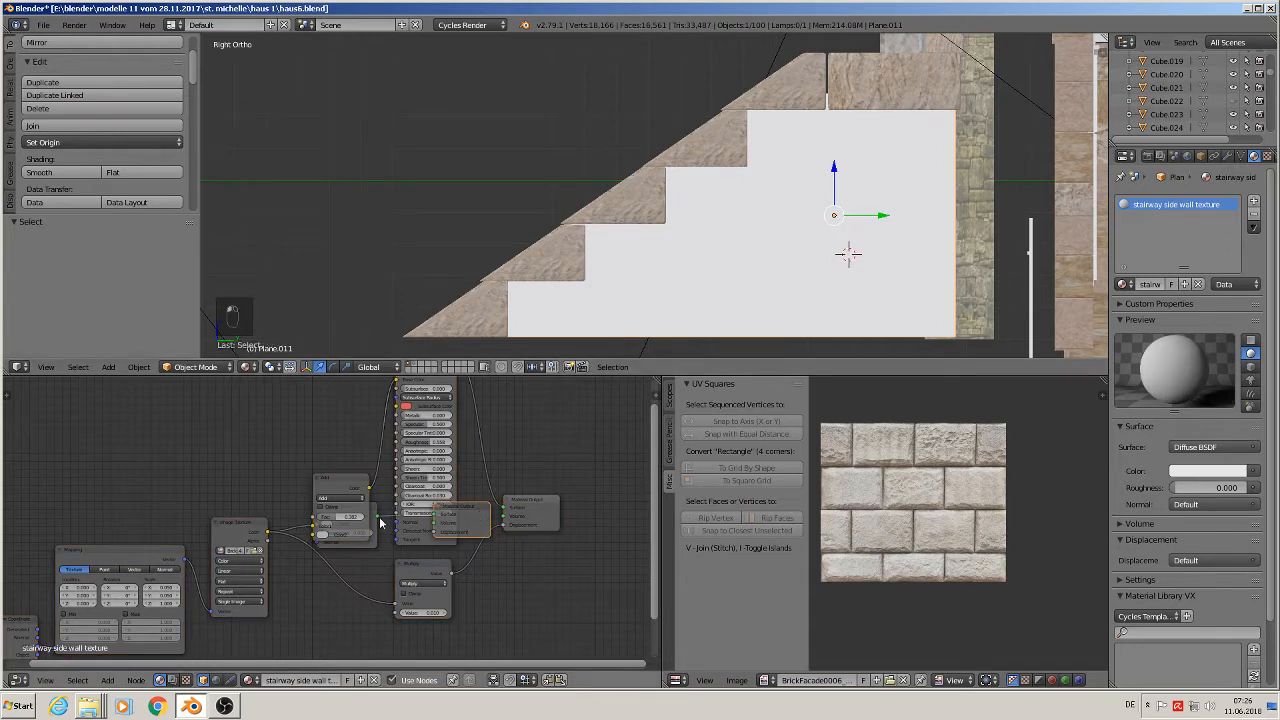
pyautogui.press('x')
pyautogui.click(372, 508)
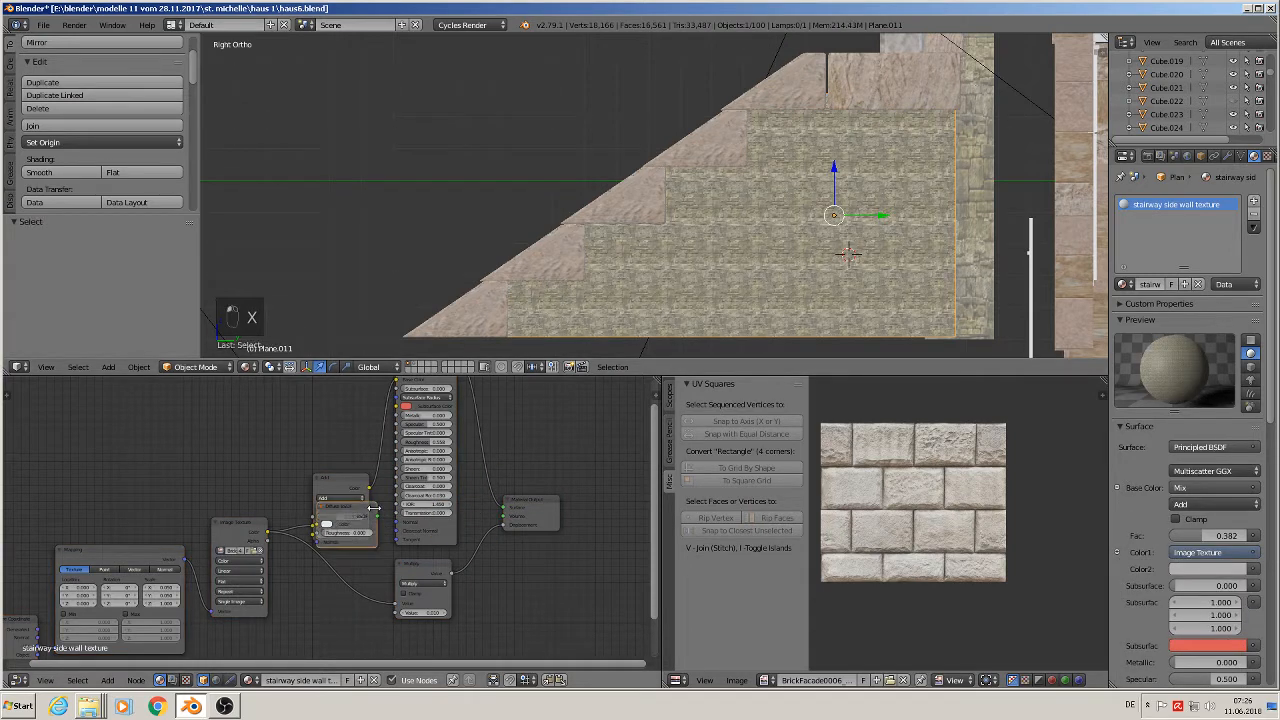
pyautogui.press('x')
# - Set the X and Y scale of the Mapping node to 1
pyautogui.scroll(3, 800, 262)
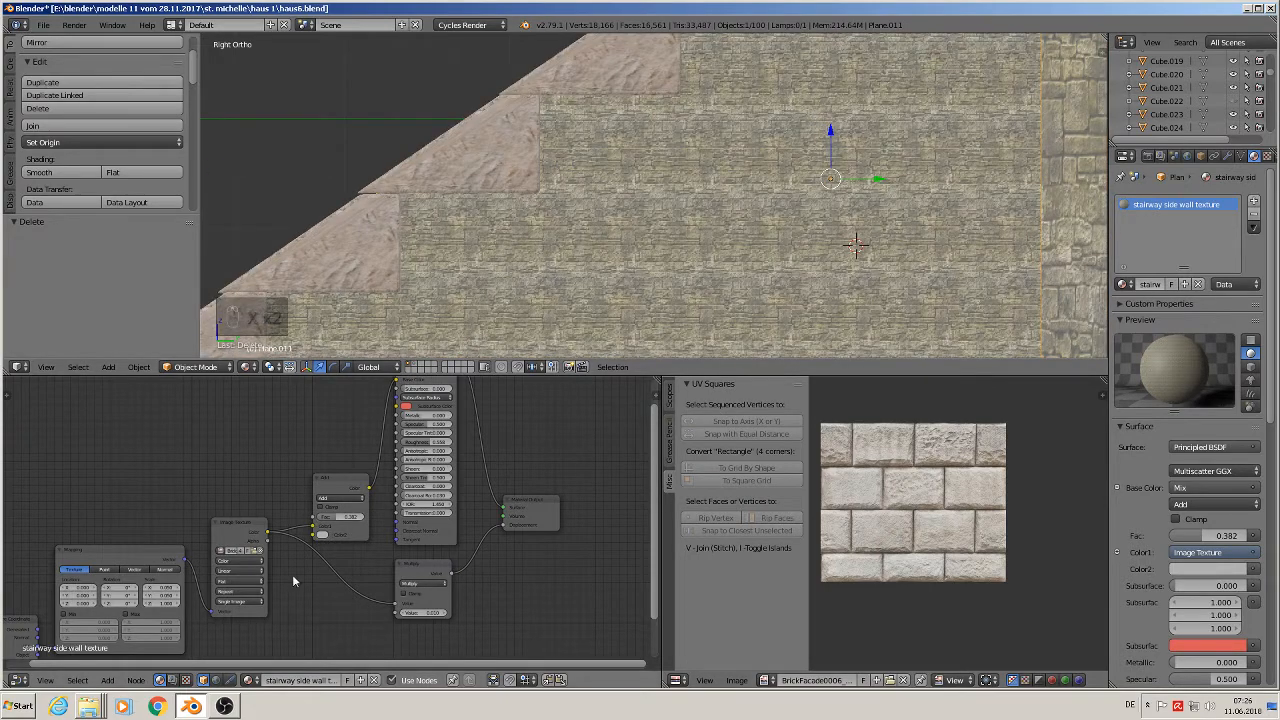
pyautogui.moveTo(274, 568); pyautogui.dragTo(523, 515, button='middle')
pyautogui.scroll(4, 438, 531)
pyautogui.scroll(2, 428, 534)
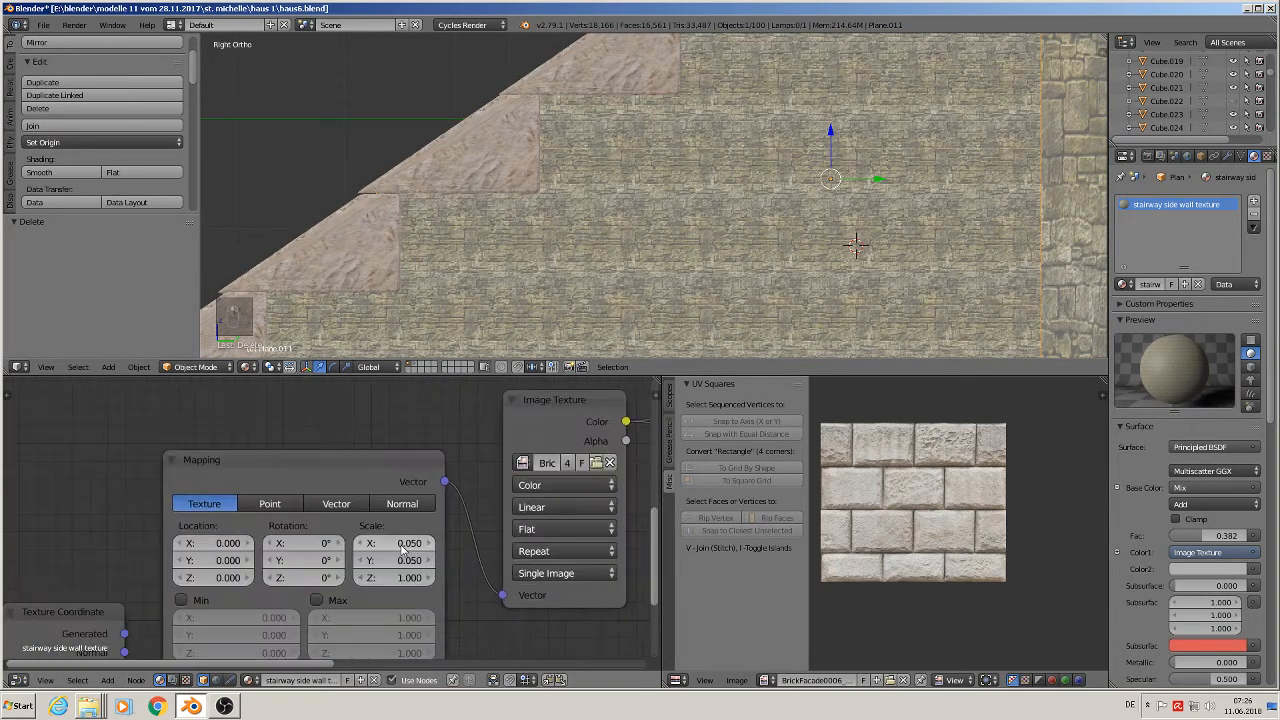
pyautogui.click(400, 543)
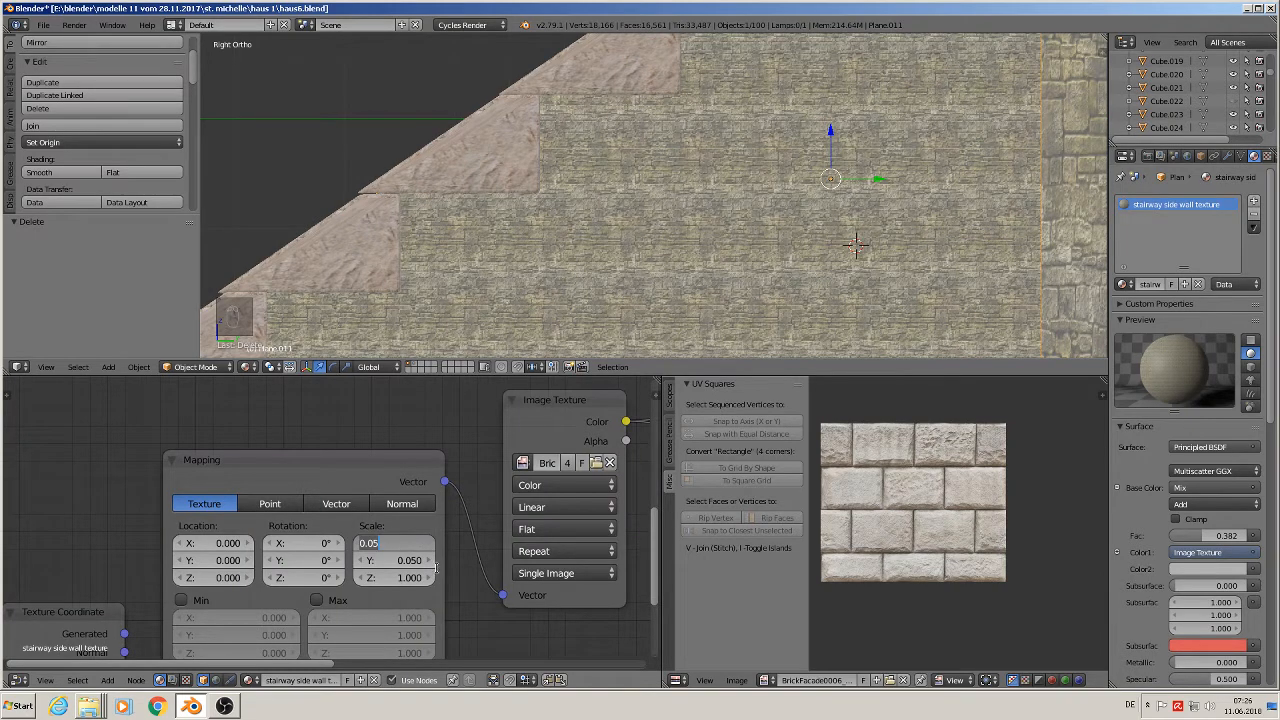
pyautogui.write('1')
pyautogui.press('Tab')
pyautogui.write('1')
pyautogui.press('Return')
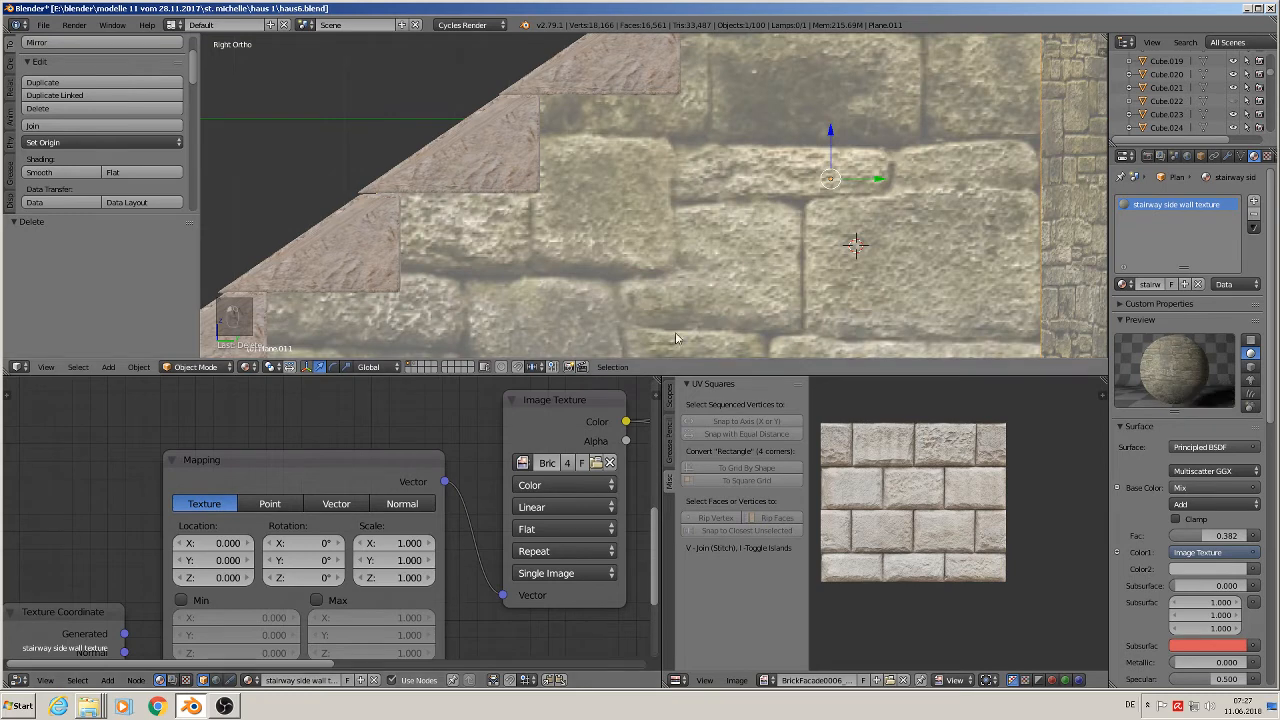
# - Reduce the Mapping node's X and Y scale to 0.3 so the wall's stones become smaller
pyautogui.scroll(-2, 675, 332)
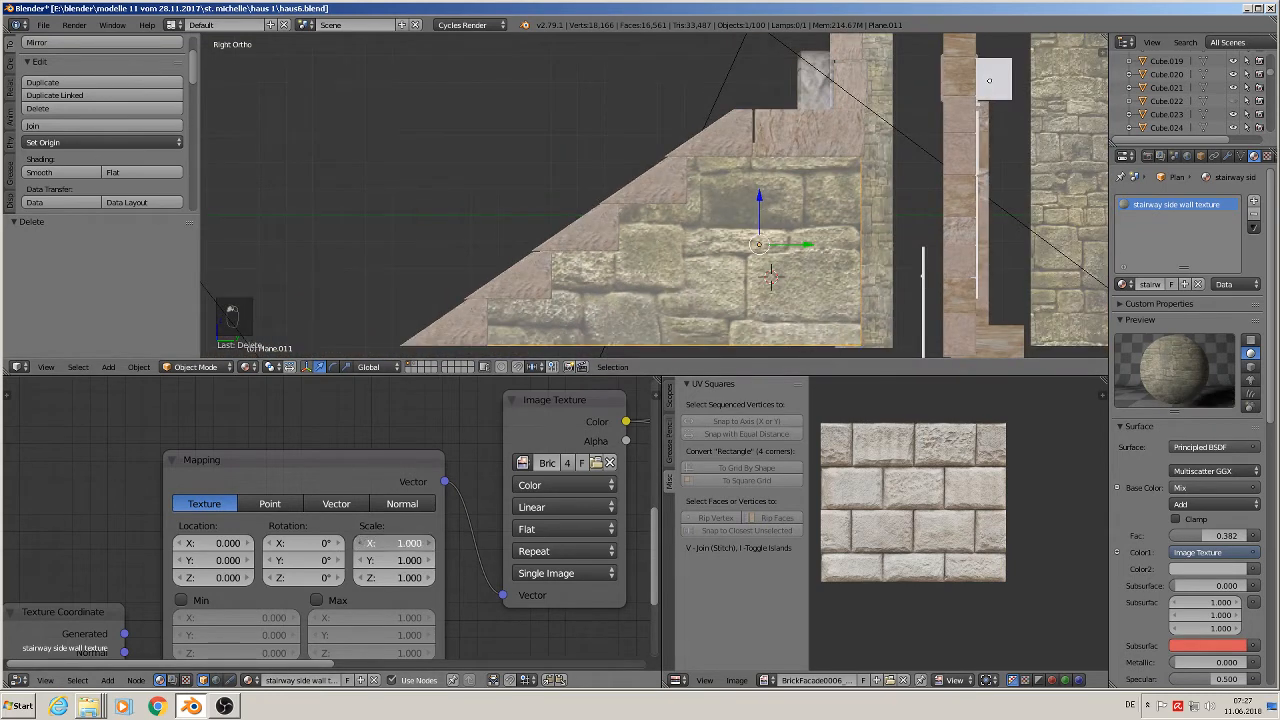
pyautogui.click(363, 543)
pyautogui.click(363, 543)
pyautogui.click(363, 543)
pyautogui.click(363, 543)
pyautogui.click(363, 543)
pyautogui.click(363, 543)
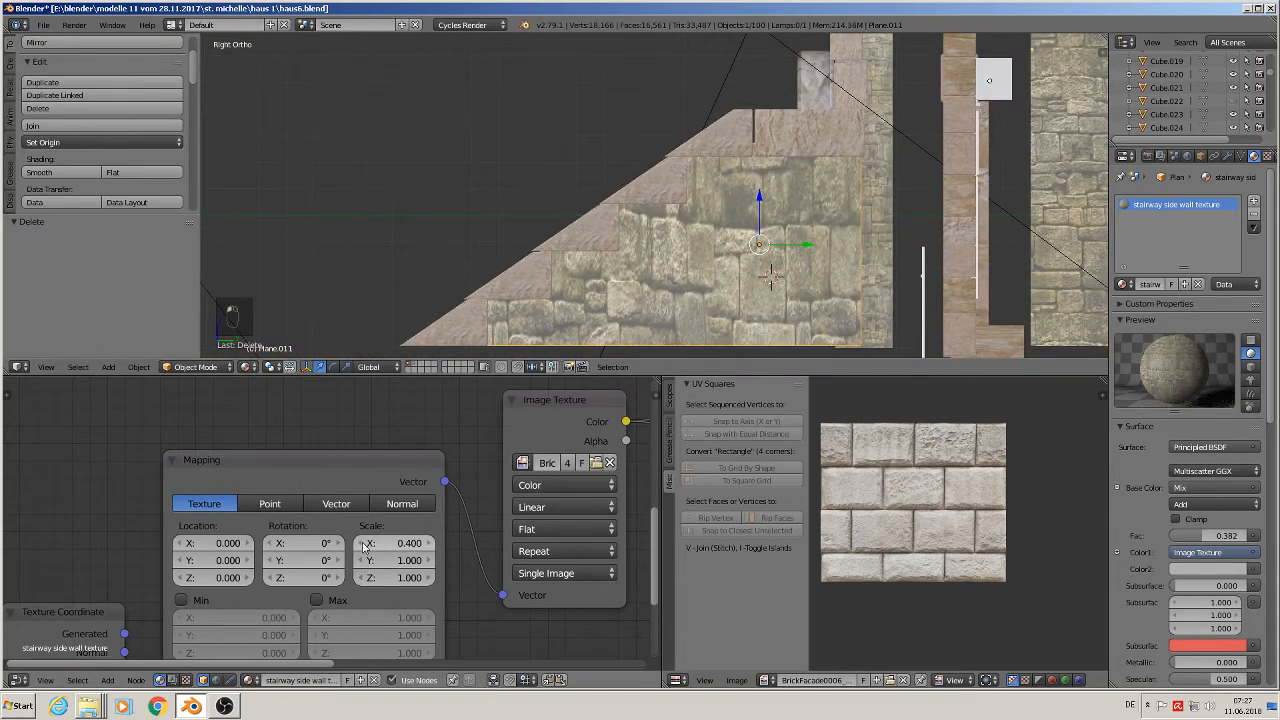
pyautogui.click(363, 543)
pyautogui.click(363, 561)
pyautogui.click(363, 563)
pyautogui.click(363, 563)
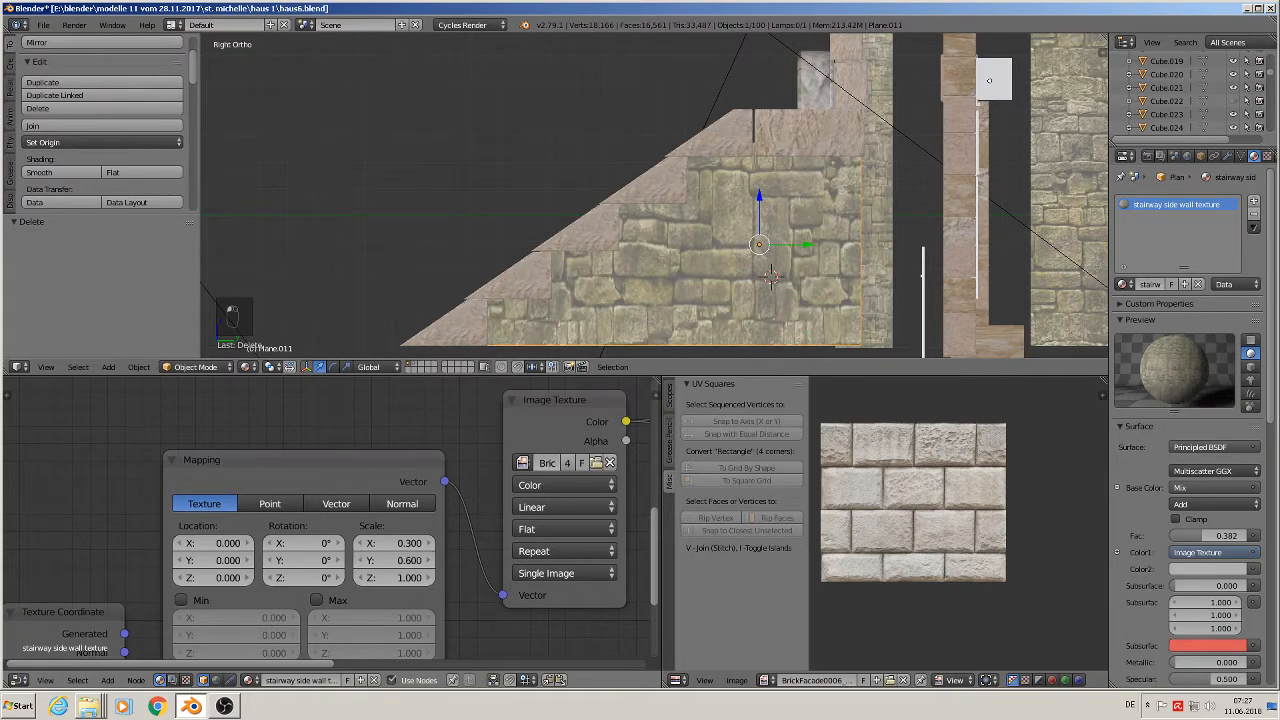
pyautogui.click(363, 563)
pyautogui.click(363, 563)
pyautogui.click(363, 563)
pyautogui.click(363, 563)
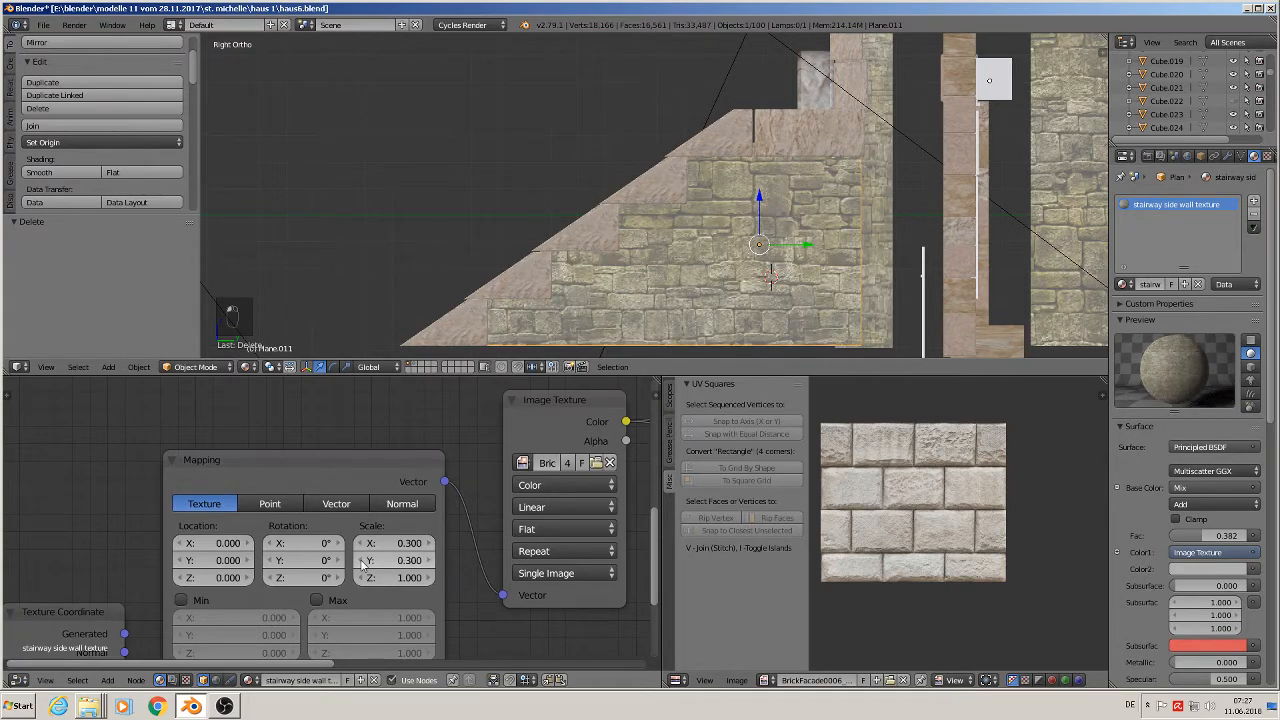
# - Duplicate the textured staircase side wall and move the copy -0.202 along X to the opposite staircase side
pyautogui.moveTo(677, 190); pyautogui.dragTo(726, 235, button='middle')
pyautogui.press('a')
pyautogui.rightClick(704, 240)
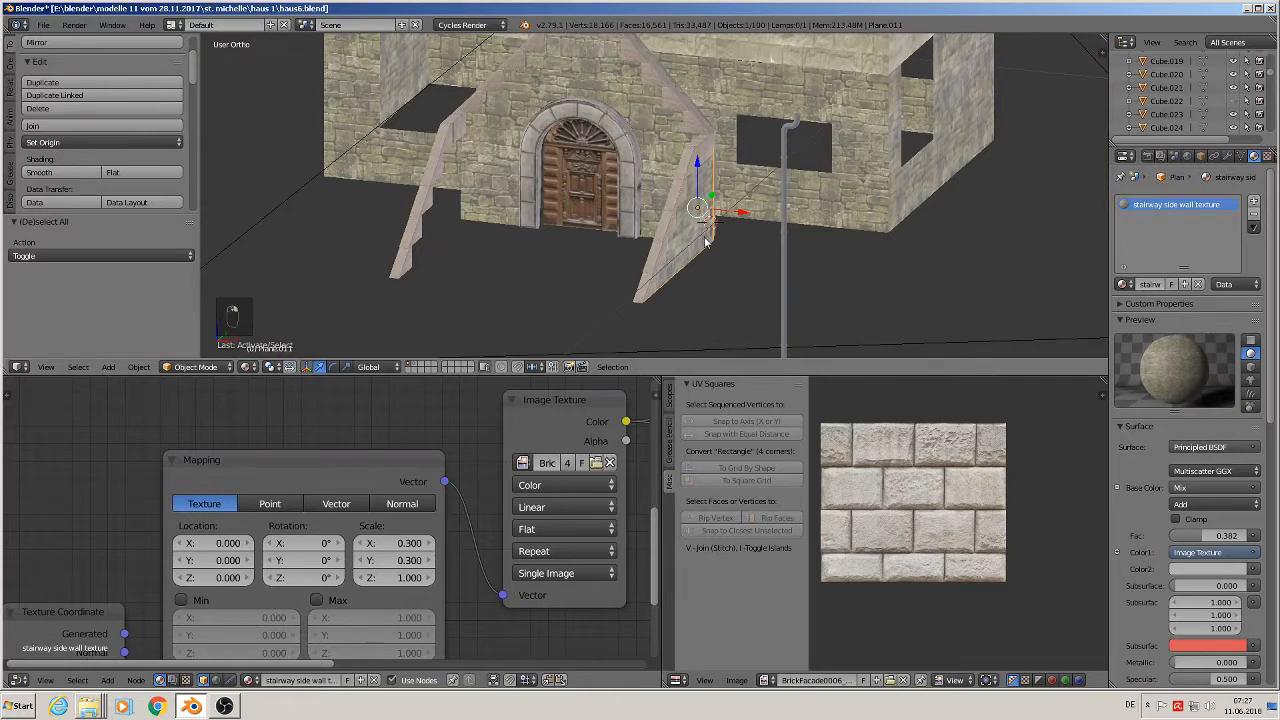
pyautogui.hotkey('shift', 'd')
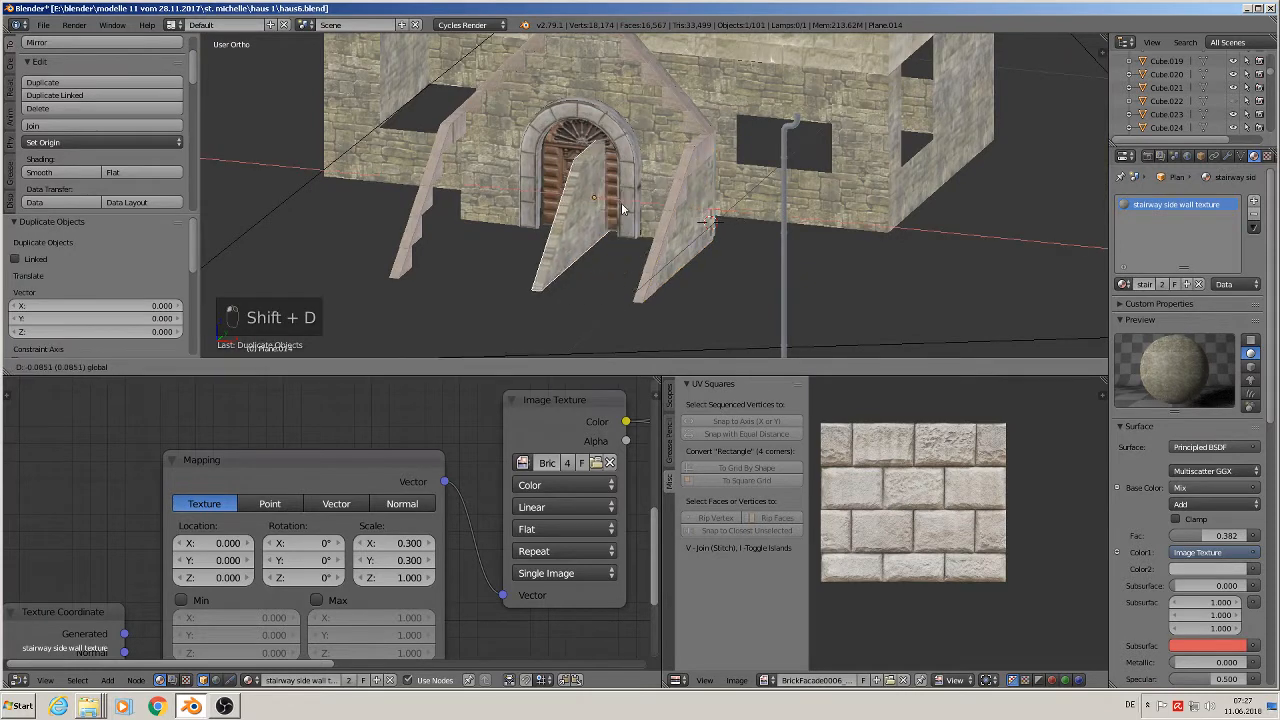
pyautogui.click(493, 184)
pyautogui.moveTo(493, 184); pyautogui.dragTo(576, 196, button='middle')
pyautogui.scroll(4, 496, 203)
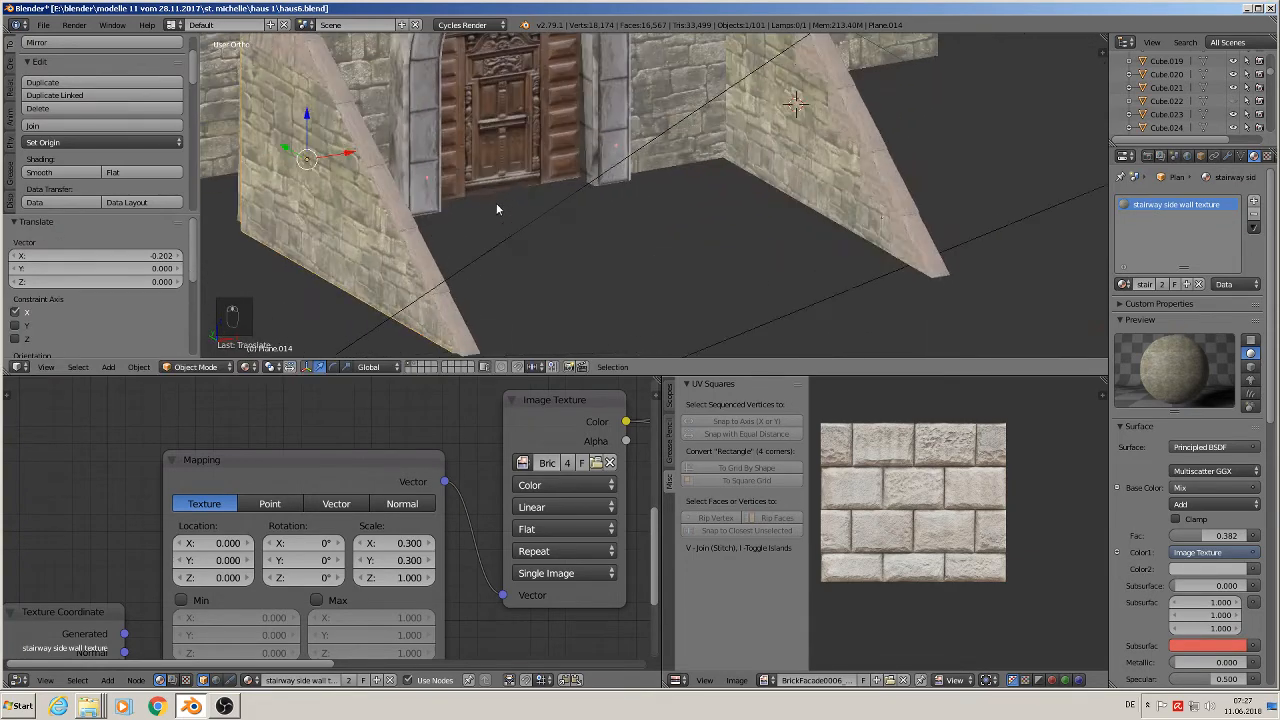
# - Adjust the duplicated side wall's scale along X to fit the staircase edge and save the file
pyautogui.moveTo(491, 202); pyautogui.dragTo(471, 205, button='middle')
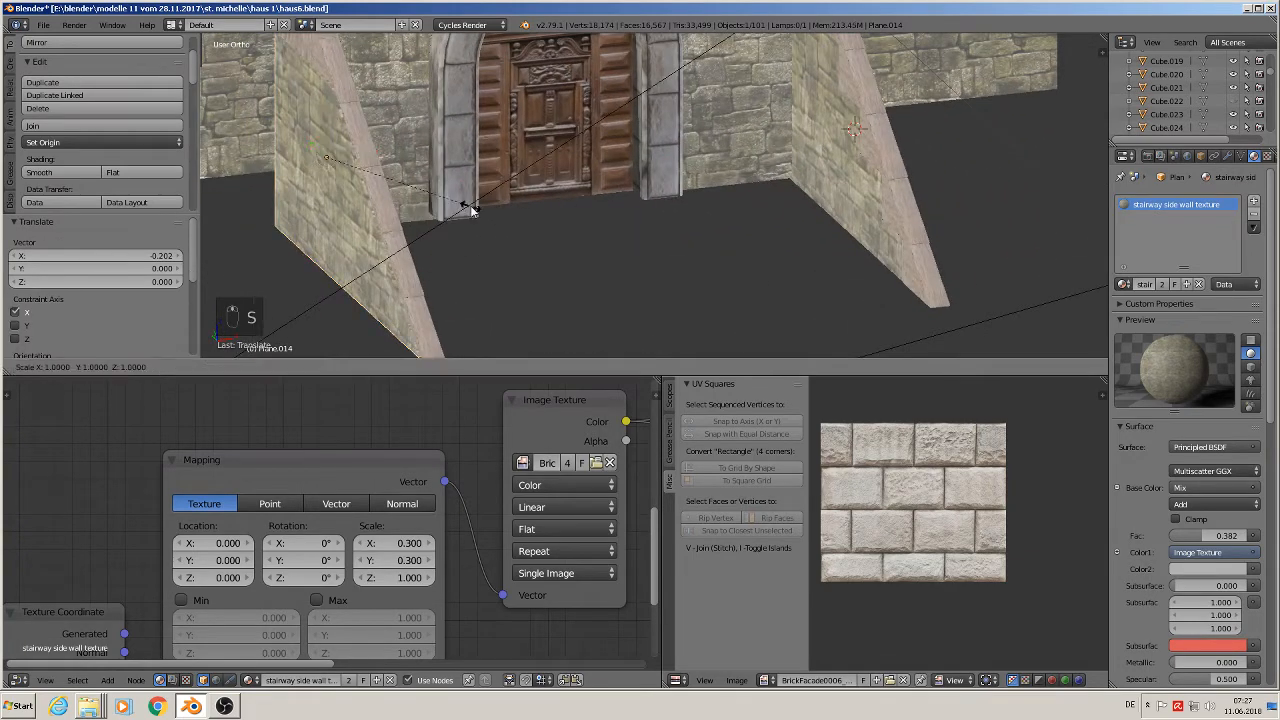
pyautogui.press('s')
pyautogui.press('x')
pyautogui.click(446, 200)
pyautogui.moveTo(446, 200); pyautogui.dragTo(606, 337, button='middle')
pyautogui.press('a')
pyautogui.scroll(-3, 389, 207)
pyautogui.click(43, 24)
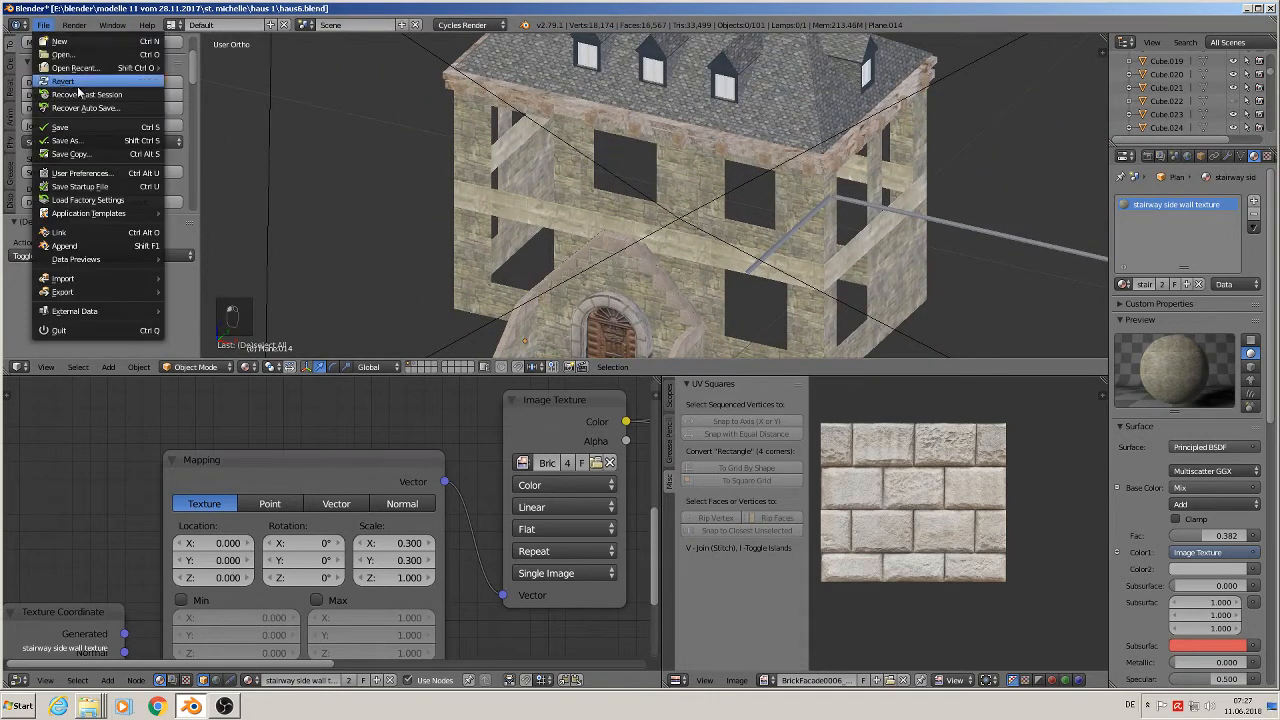
# - Examine the spare corner-stone columns standing in front of the reference photo
pyautogui.scroll(-3, 593, 148)
pyautogui.moveTo(593, 148); pyautogui.dragTo(632, 218, button='middle')
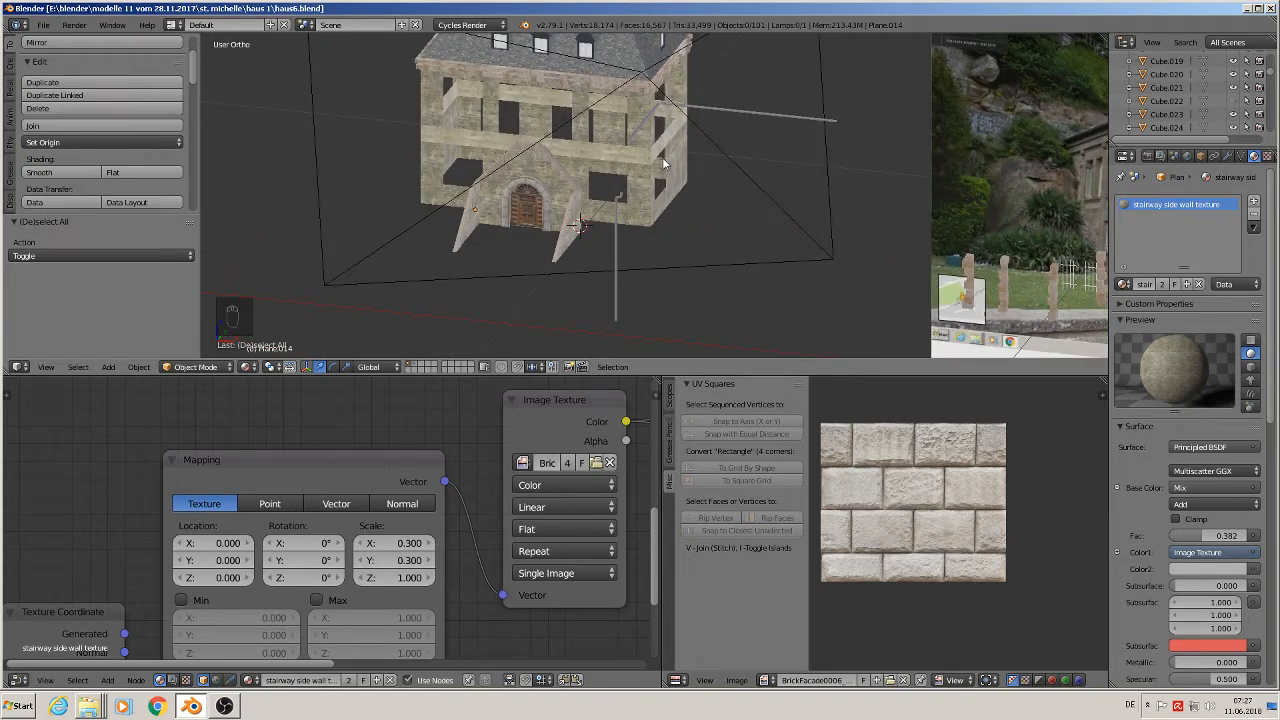
pyautogui.scroll(-4, 949, 158)
pyautogui.scroll(6, 1102, 221)
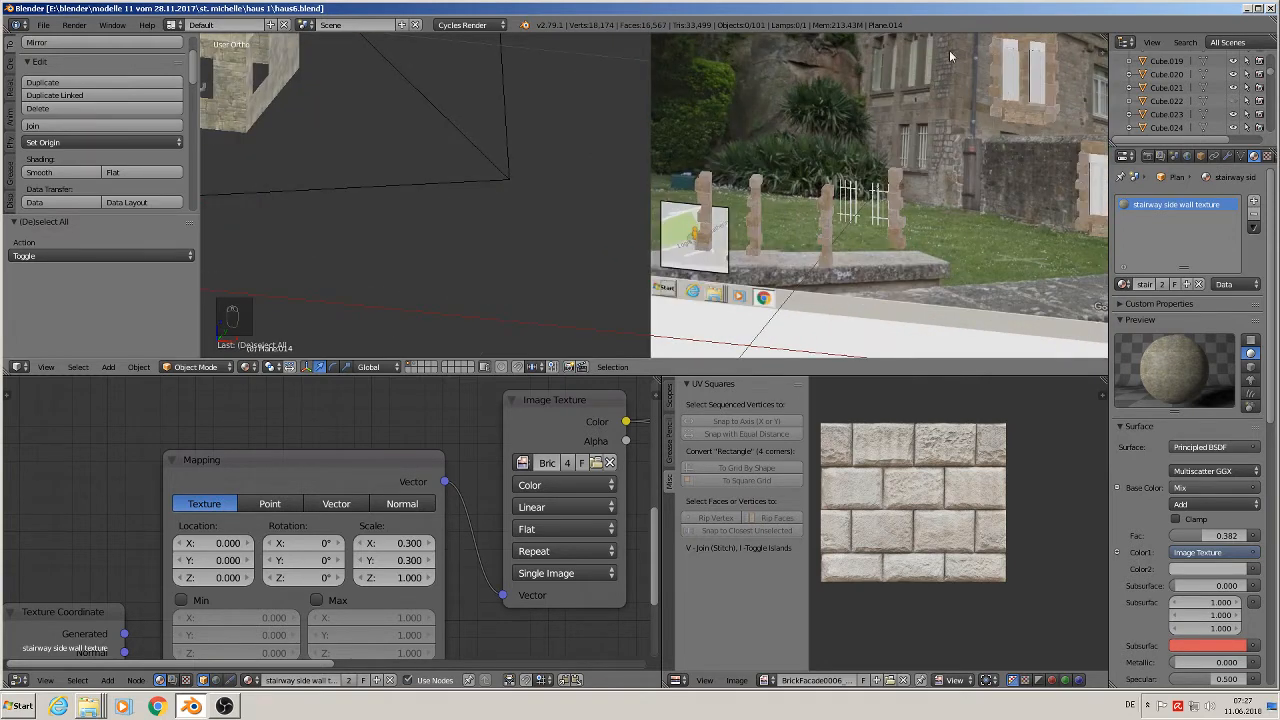
pyautogui.scroll(4, 829, 136)
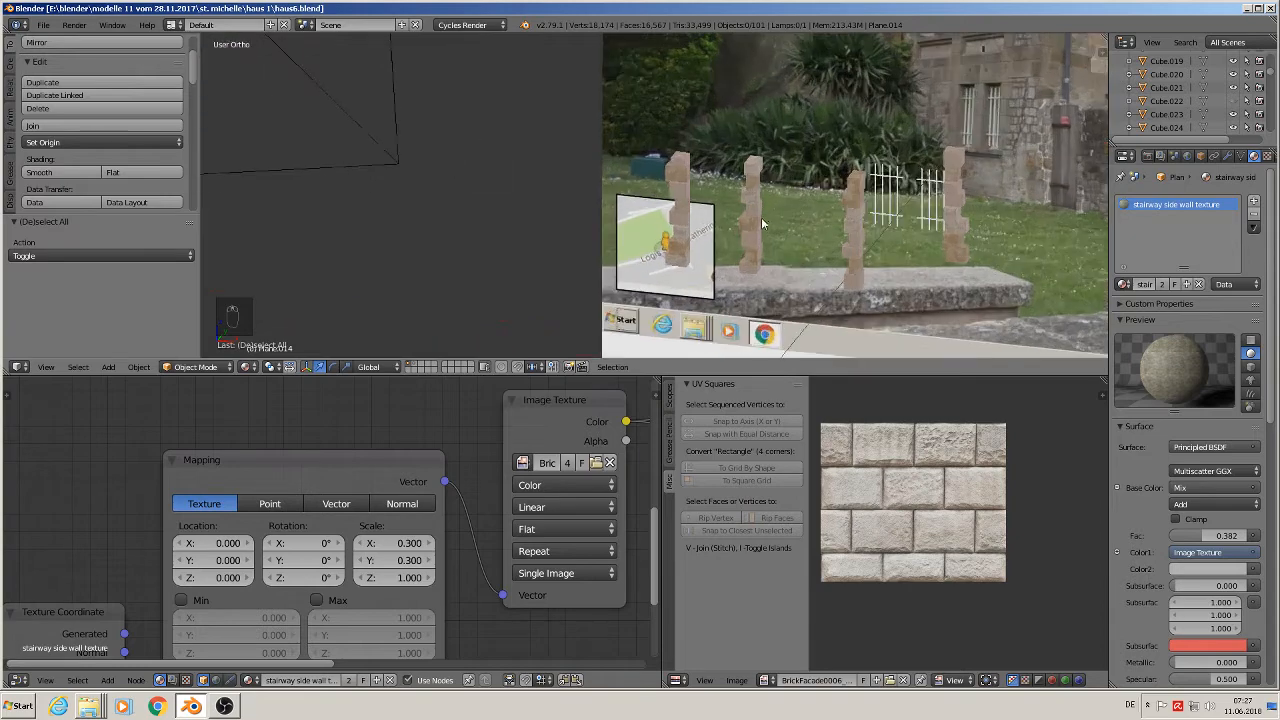
pyautogui.moveTo(763, 195); pyautogui.dragTo(762, 195, button='middle')
pyautogui.scroll(-1, 762, 194)
pyautogui.scroll(-2, 762, 194)
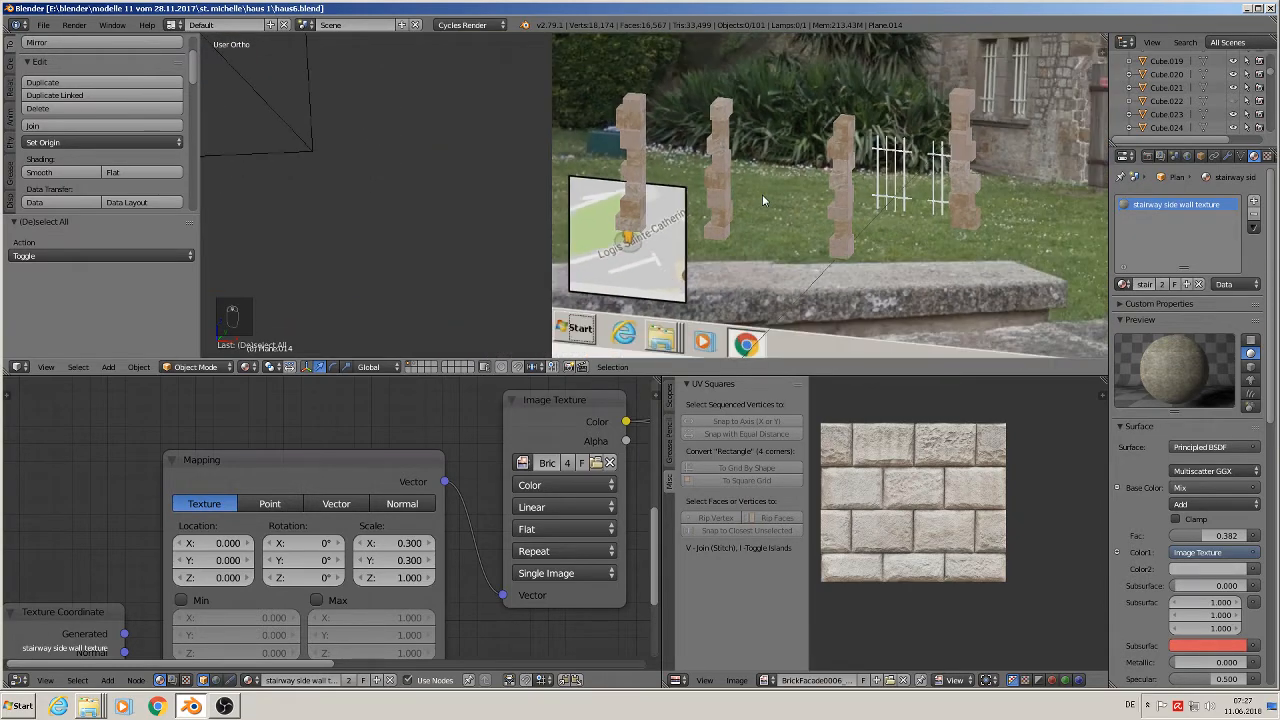
pyautogui.rightClick(726, 172)
pyautogui.scroll(4, 730, 177)
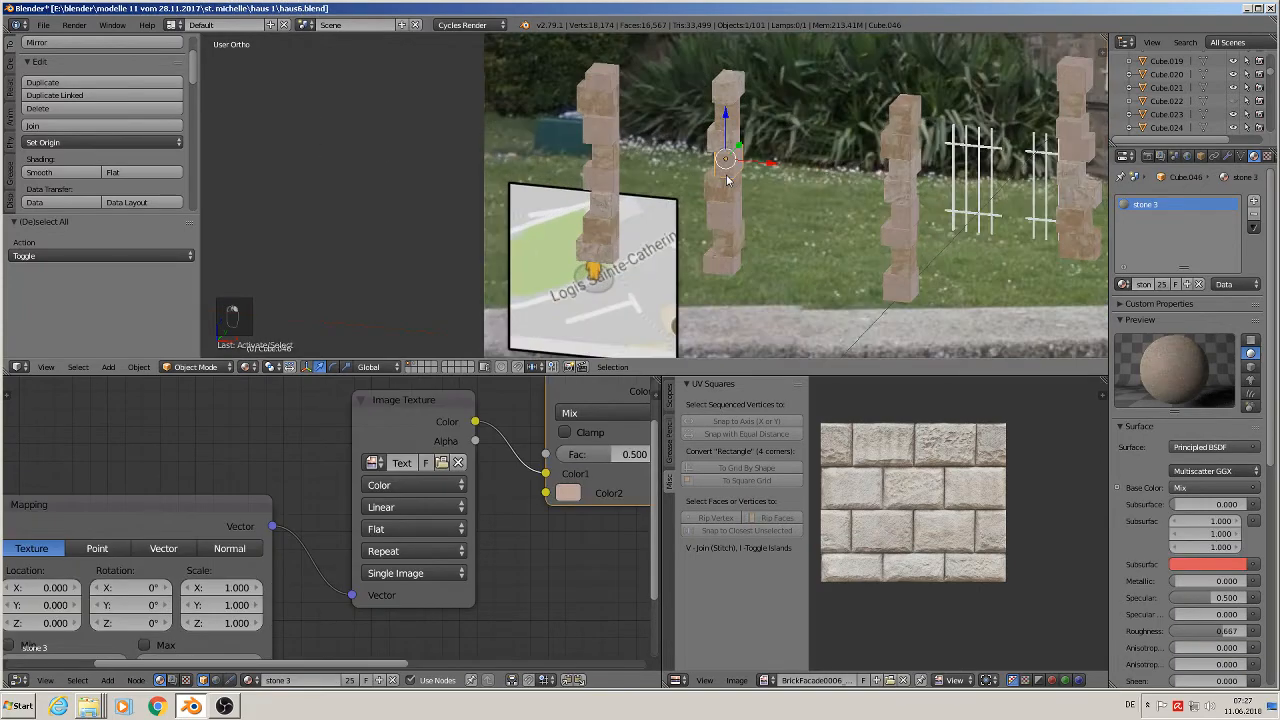
pyautogui.rightClick(903, 175)
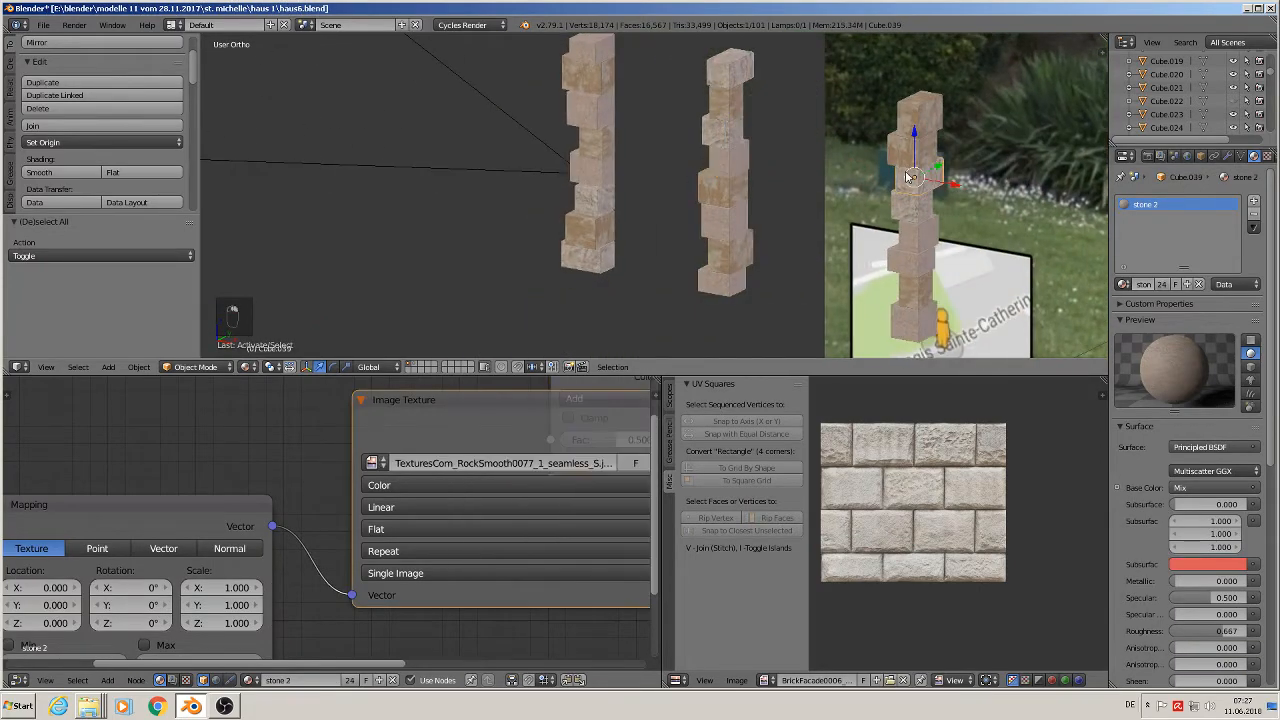
# - Duplicate all eight stones of one corner-stone column, shift the copies along X, and join them into one object
pyautogui.rightClick(729, 79)
pyautogui.keyDown('shift'); pyautogui.rightClick(727, 115); pyautogui.keyUp('shift')
pyautogui.keyDown('shift'); pyautogui.rightClick(726, 145); pyautogui.keyUp('shift')
pyautogui.keyDown('shift'); pyautogui.rightClick(733, 177); pyautogui.keyUp('shift')
pyautogui.keyDown('shift'); pyautogui.rightClick(733, 203); pyautogui.keyUp('shift')
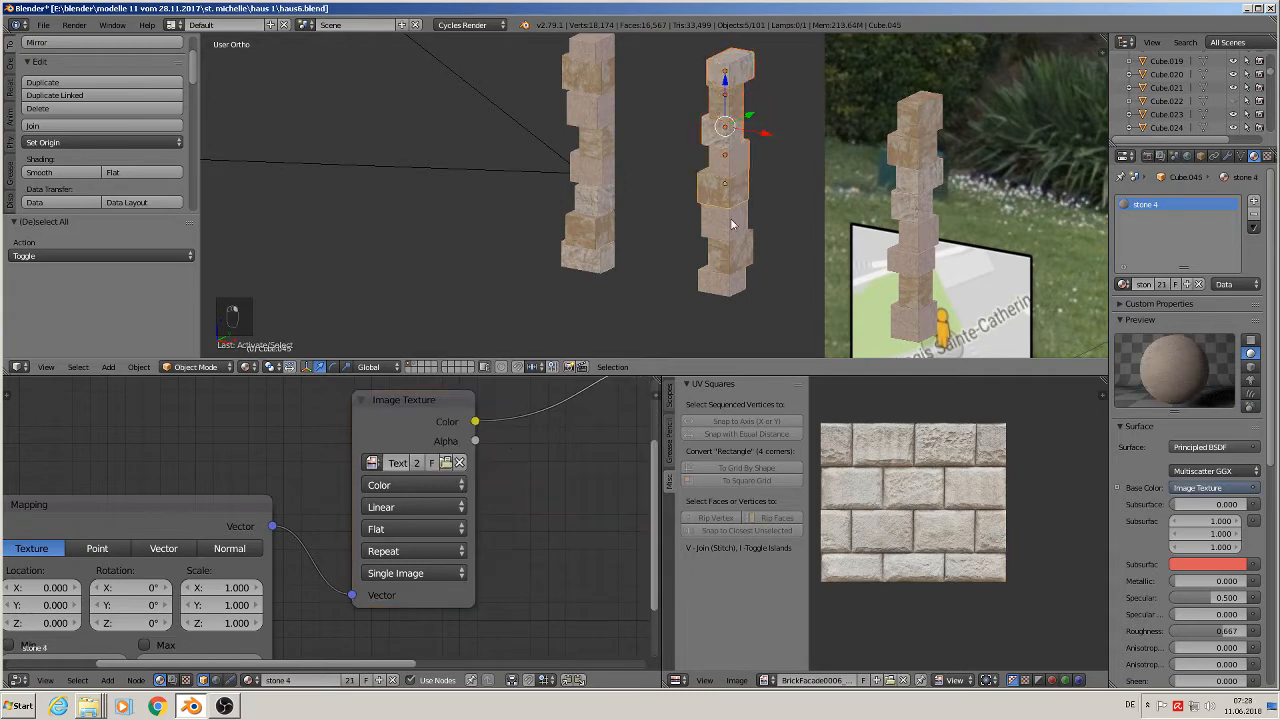
pyautogui.keyDown('shift'); pyautogui.rightClick(733, 228); pyautogui.keyUp('shift')
pyautogui.keyDown('shift'); pyautogui.rightClick(733, 250); pyautogui.keyUp('shift')
pyautogui.keyDown('shift'); pyautogui.rightClick(733, 270); pyautogui.keyUp('shift')
pyautogui.scroll(-3, 733, 268)
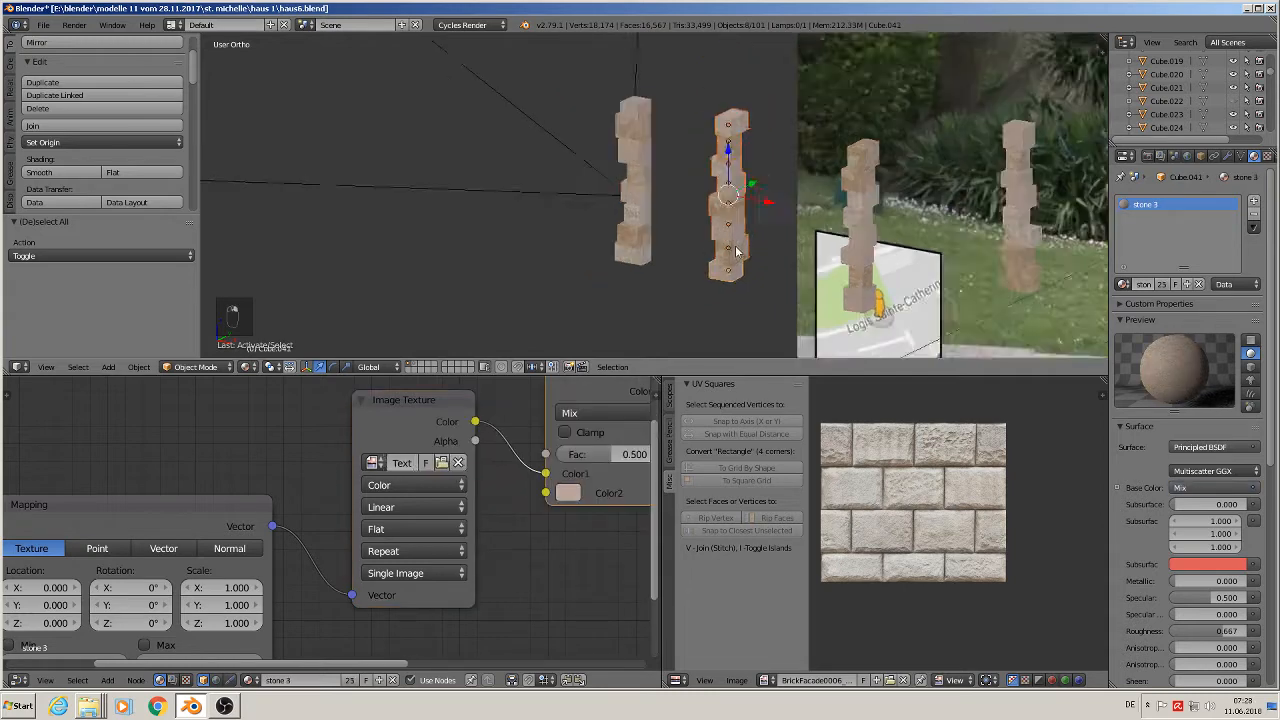
pyautogui.hotkey('shift', 'd')
pyautogui.press('x')
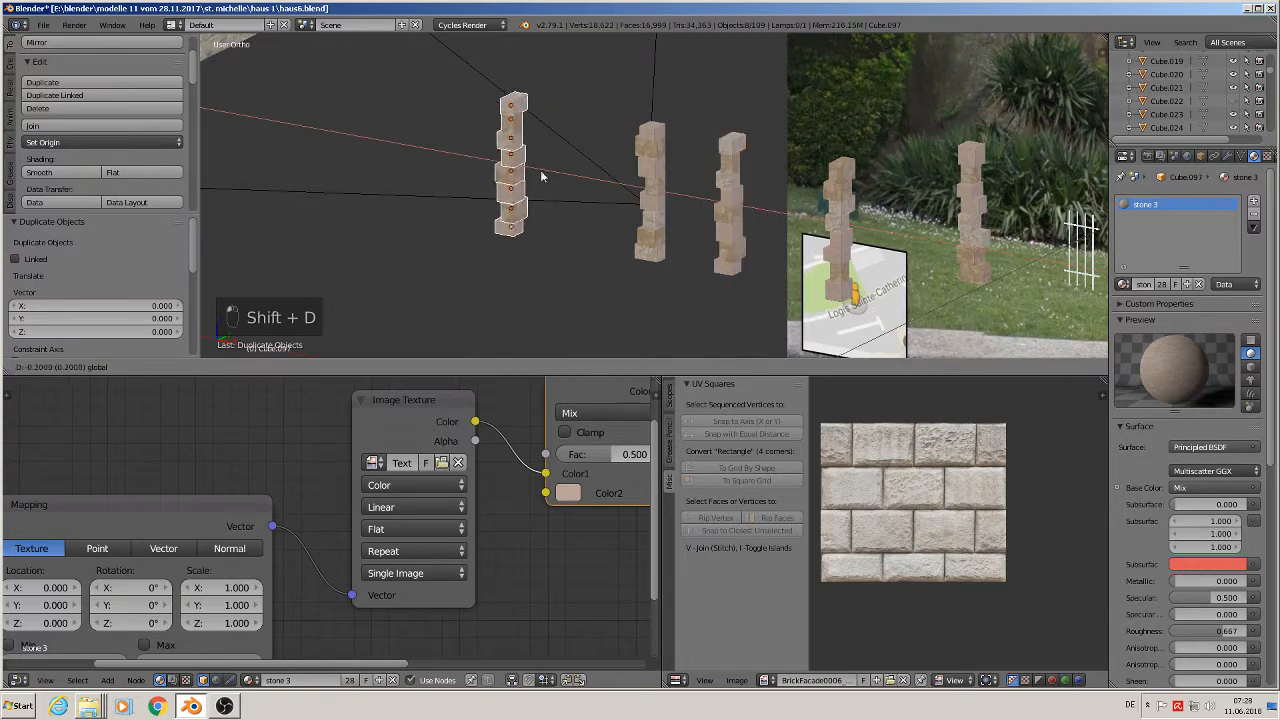
pyautogui.click(543, 177)
pyautogui.click(59, 126)
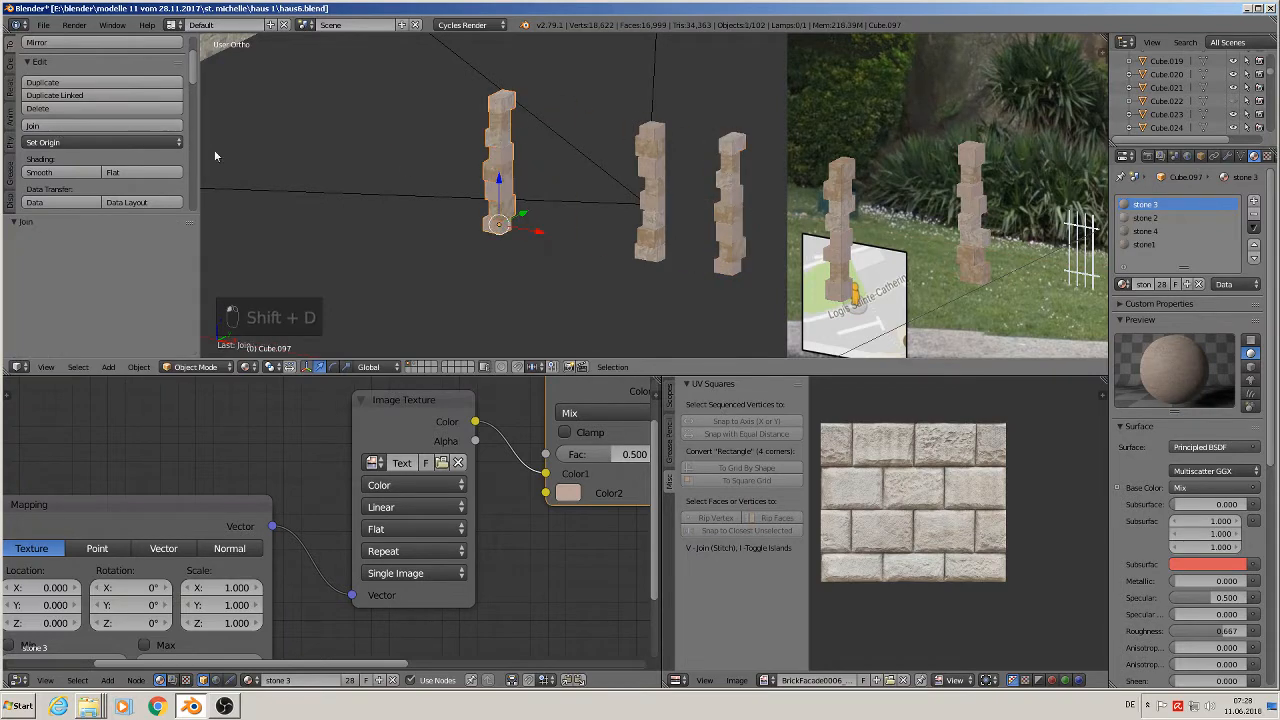
# - Move the joined stone column -1.157 along X to the house's upper-storey corner in the front view
pyautogui.scroll(-5, 214, 149)
pyautogui.press('KP_1')
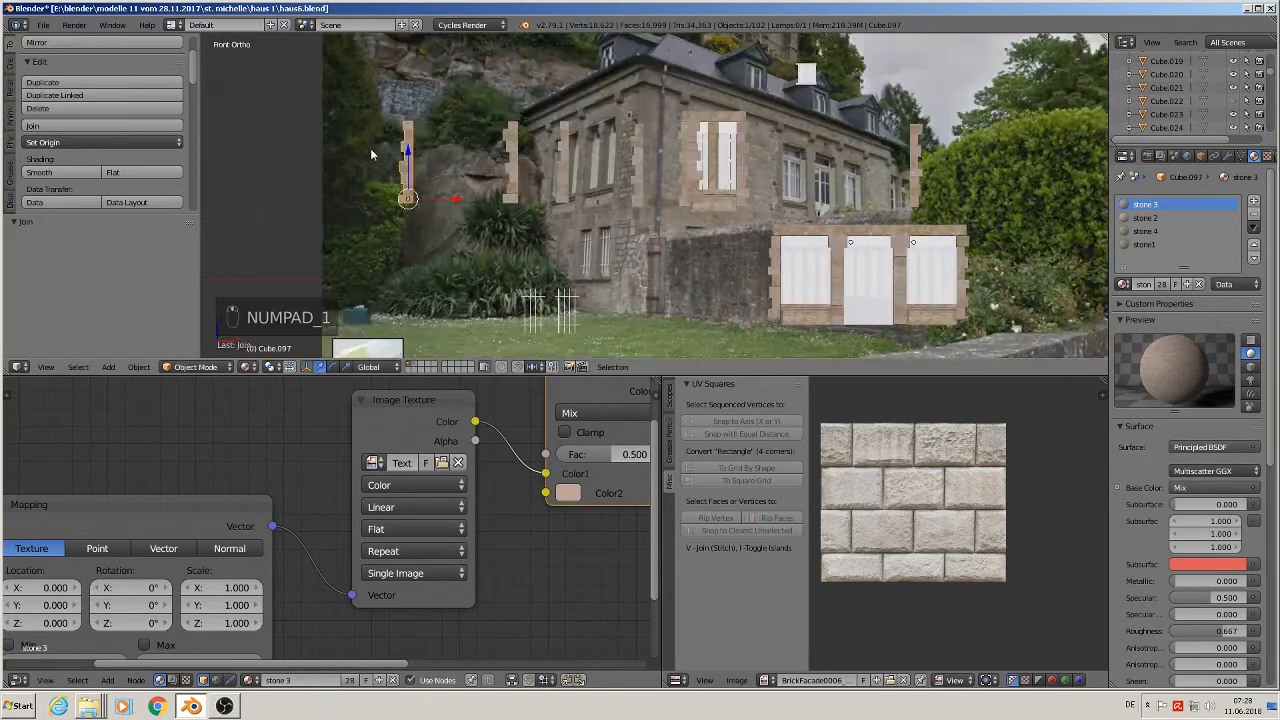
pyautogui.moveTo(762, 177); pyautogui.dragTo(338, 163)
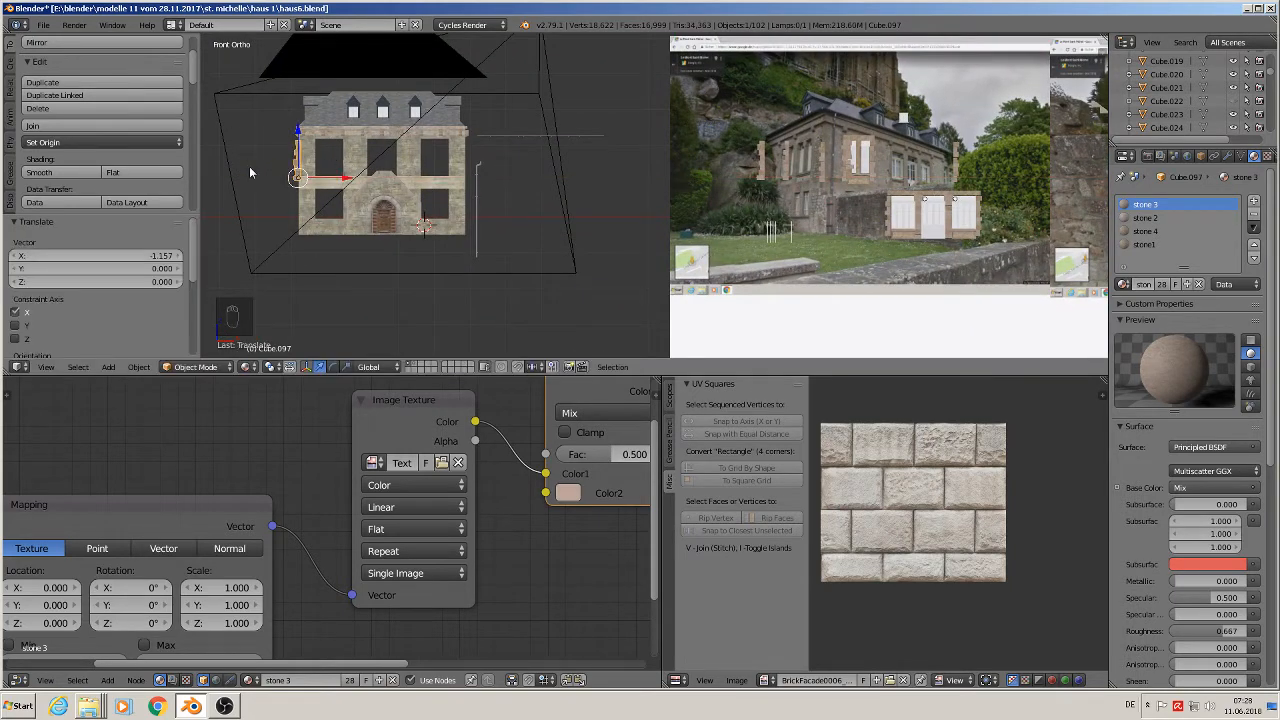
pyautogui.scroll(8, 340, 160)
pyautogui.keyDown('shift'); pyautogui.moveTo(428, 200); pyautogui.dragTo(470, 248, button='middle'); pyautogui.keyUp('shift')
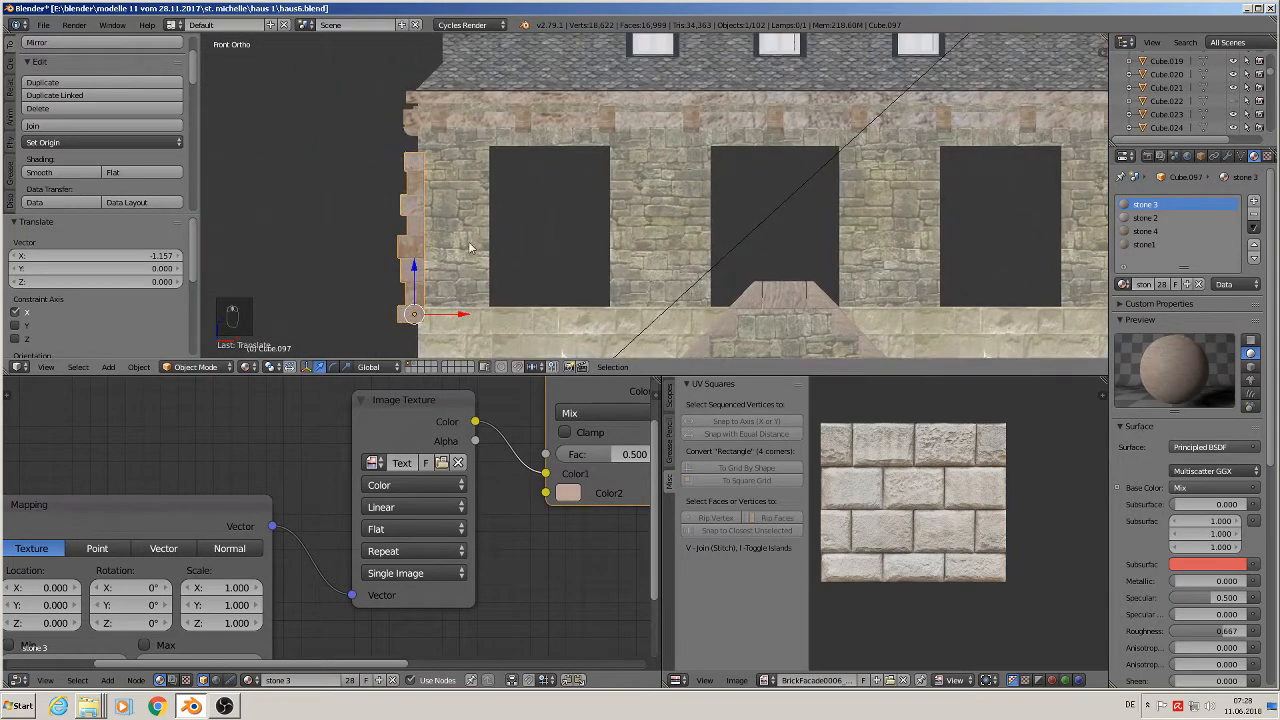
# - Rotate the stone column about Z in the top view by 90° and a further 180°
pyautogui.press('KP_7')
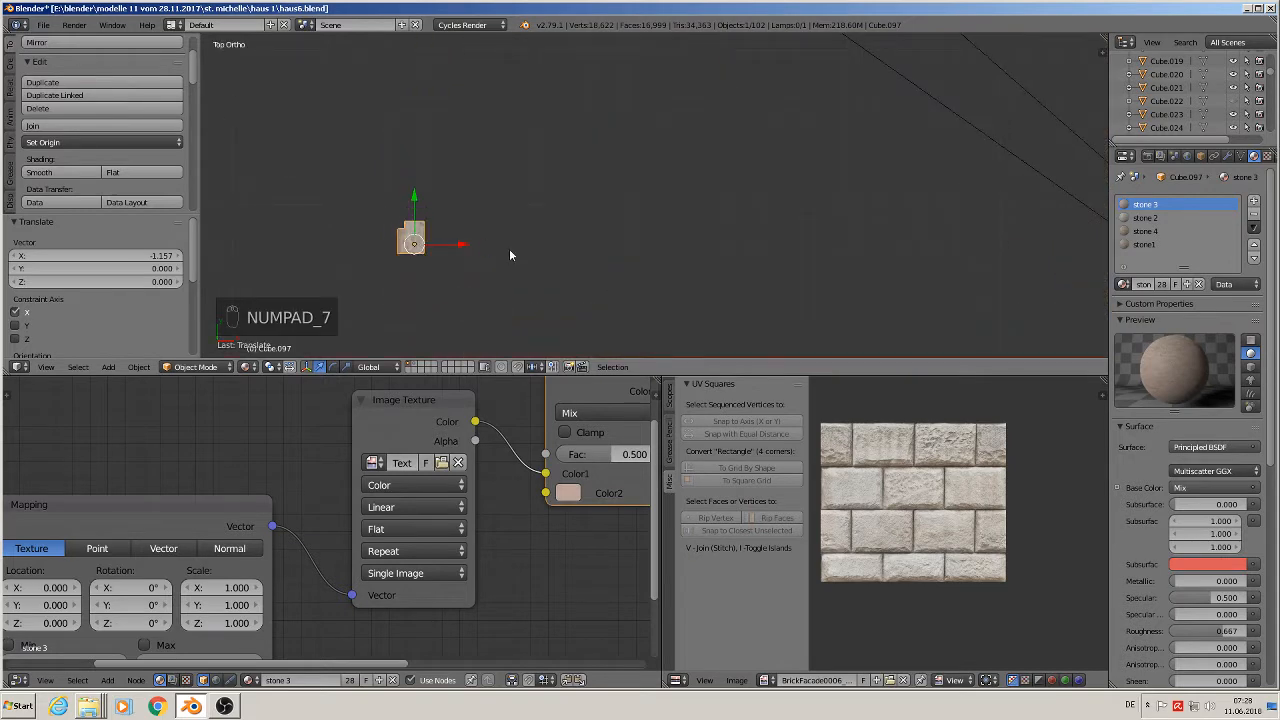
pyautogui.write('r90')
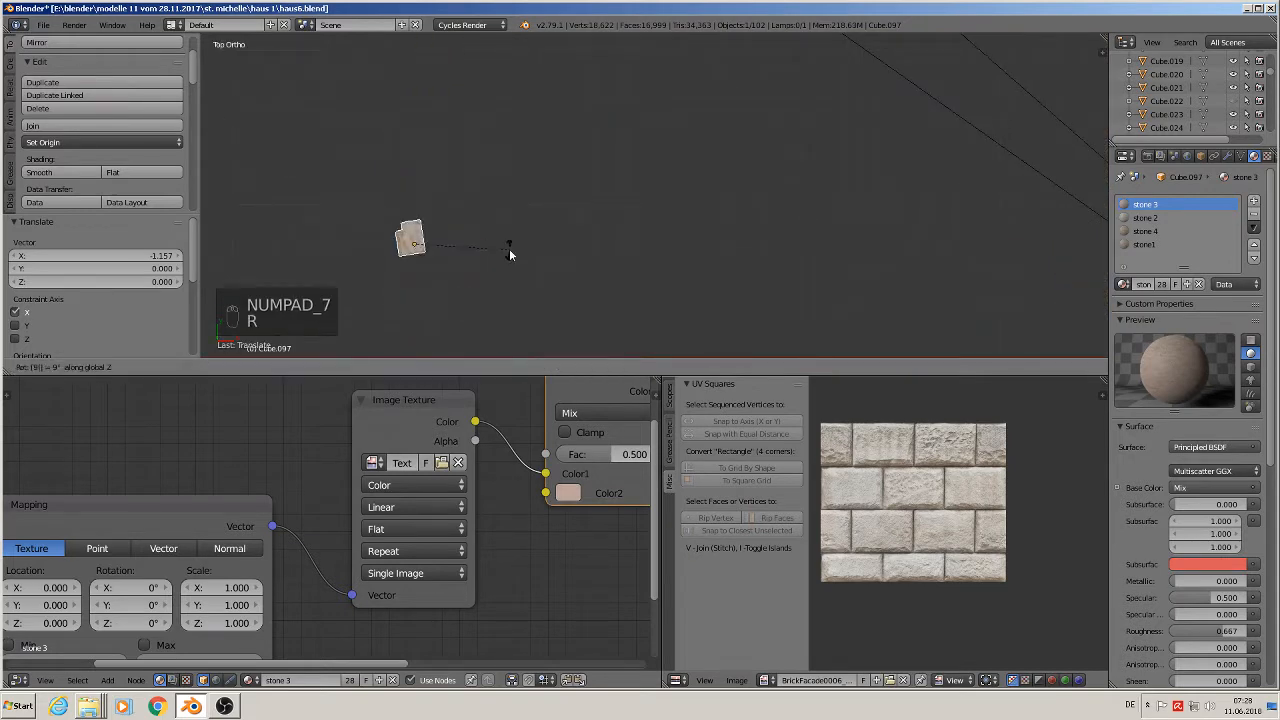
pyautogui.press('Return')
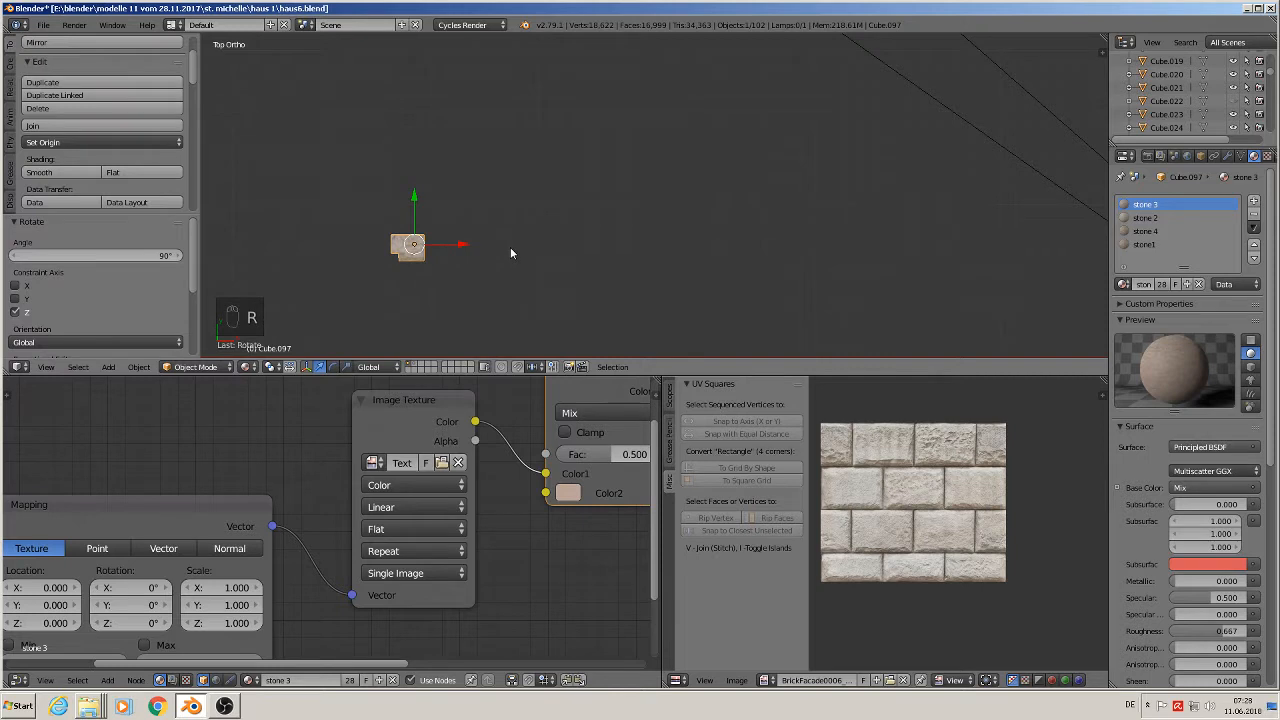
pyautogui.write('r180')
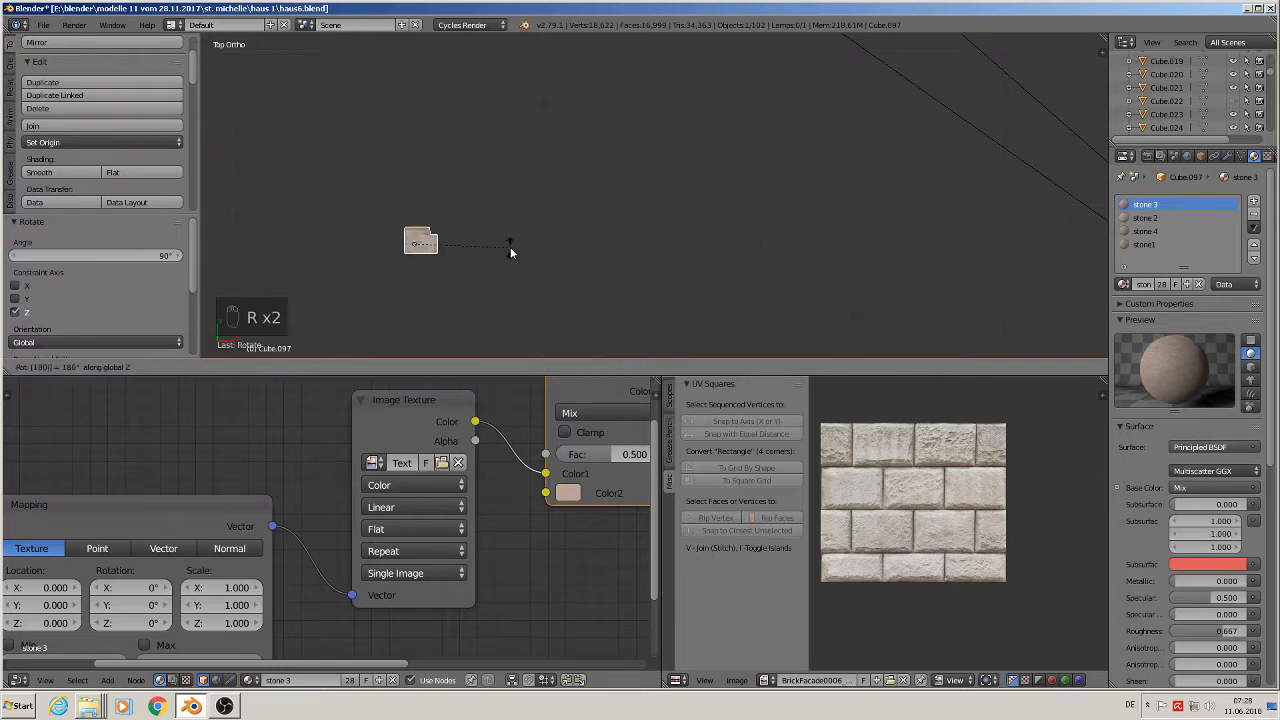
pyautogui.press('Return')
# - Move the stone column 0.640 along Y so it stands at the house's front corner
pyautogui.moveTo(495, 240); pyautogui.dragTo(803, 285, button='middle')
pyautogui.press('g')
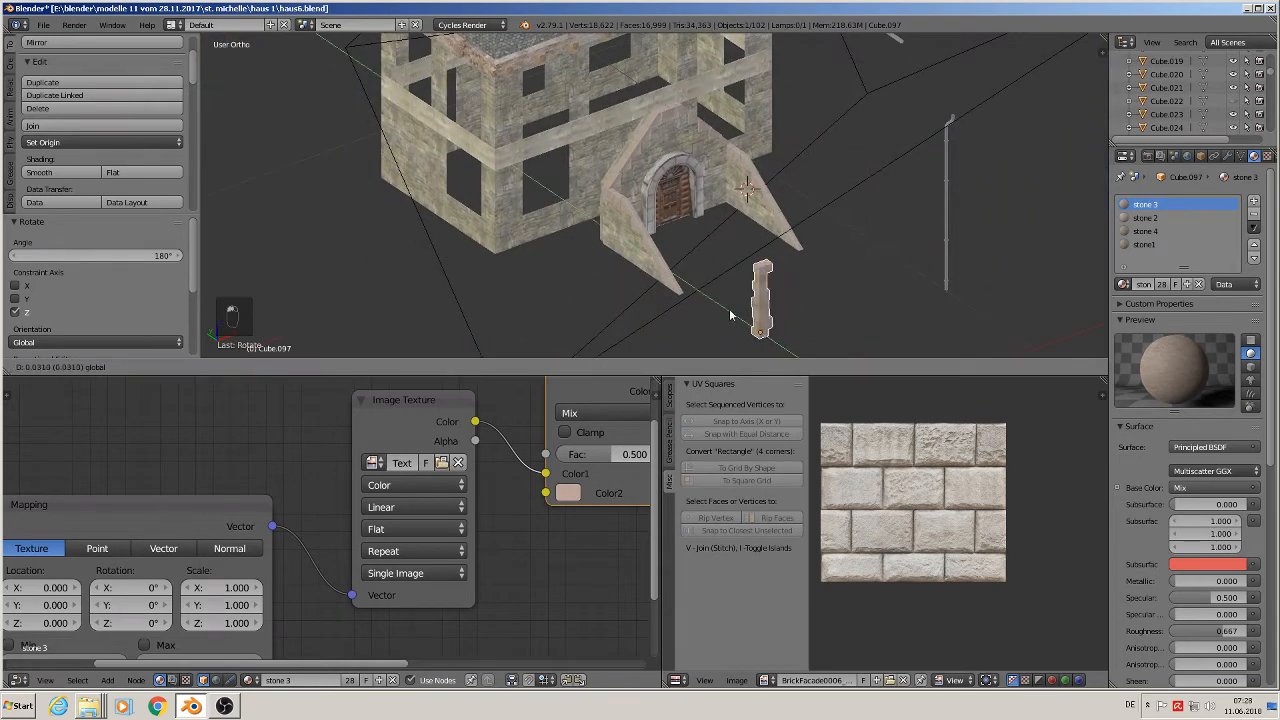
pyautogui.click(453, 158)
pyautogui.scroll(6, 480, 200)
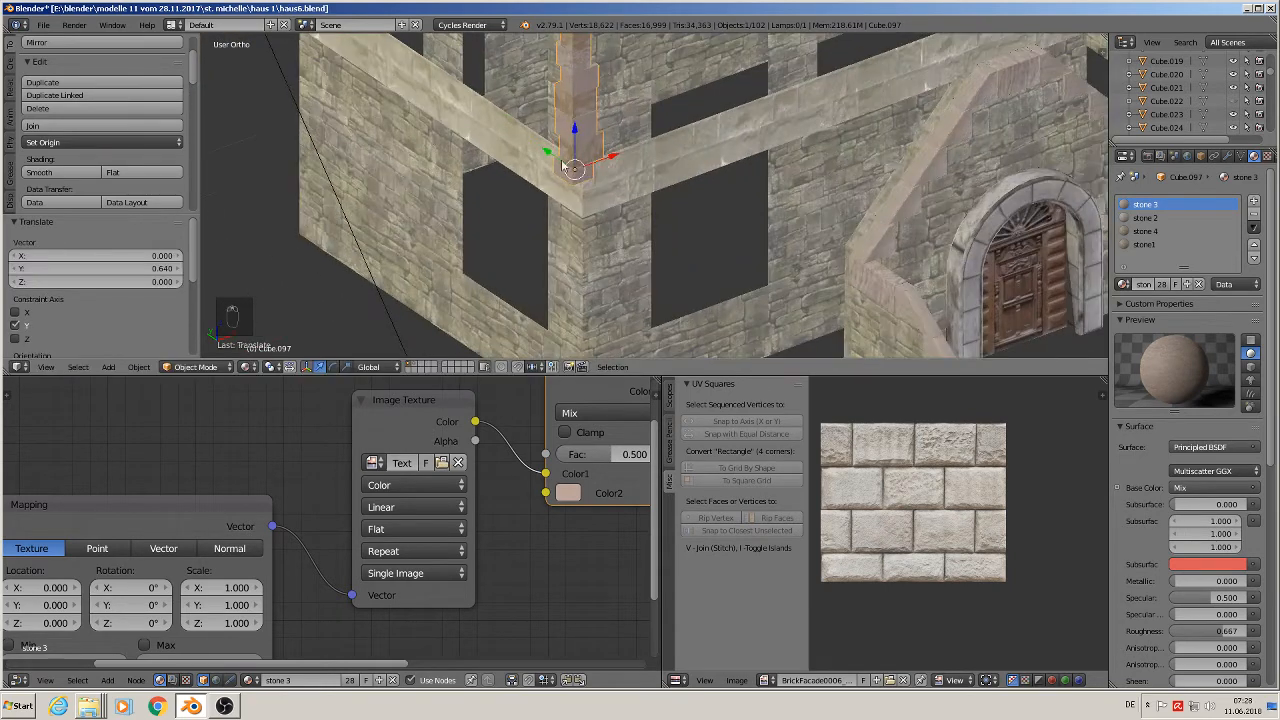
# - Raise the stone column 0.010 along Z above the stone band between the storeys
pyautogui.keyDown('shift'); pyautogui.moveTo(512, 180); pyautogui.dragTo(465, 270, button='middle'); pyautogui.keyUp('shift')
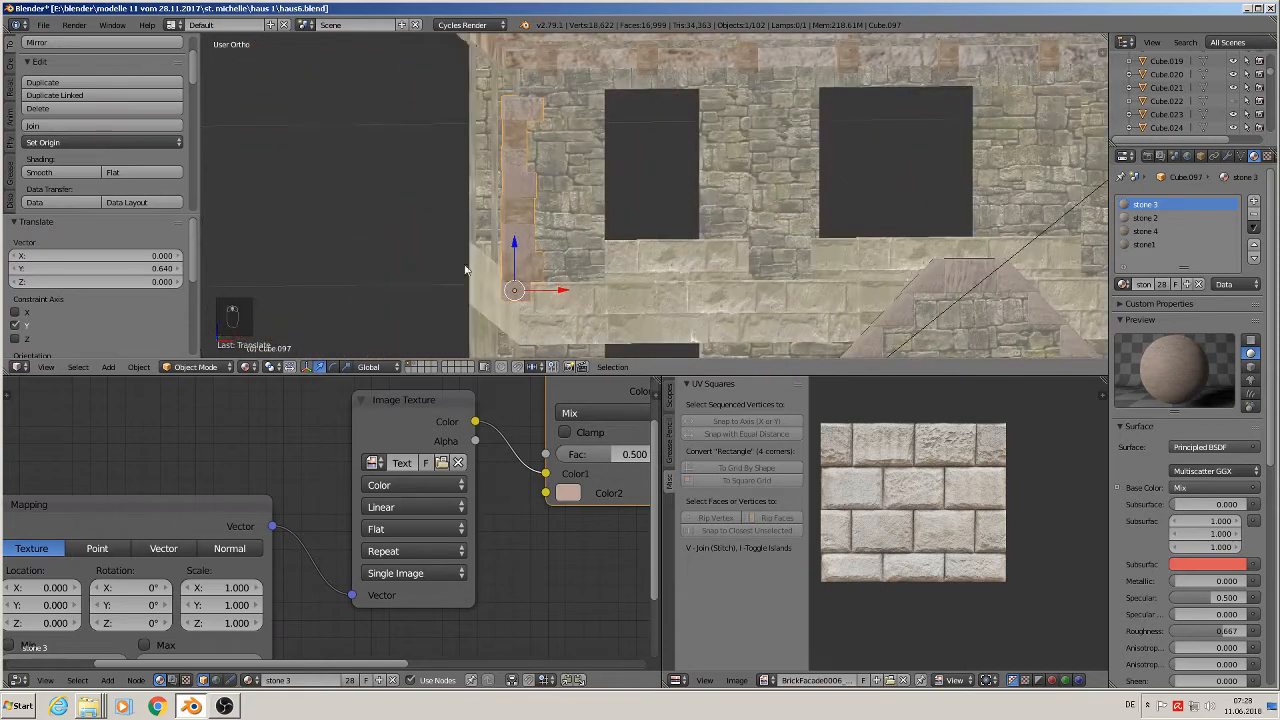
pyautogui.press('g')
pyautogui.press('z')
pyautogui.click(530, 242)
pyautogui.scroll(2, 532, 240)
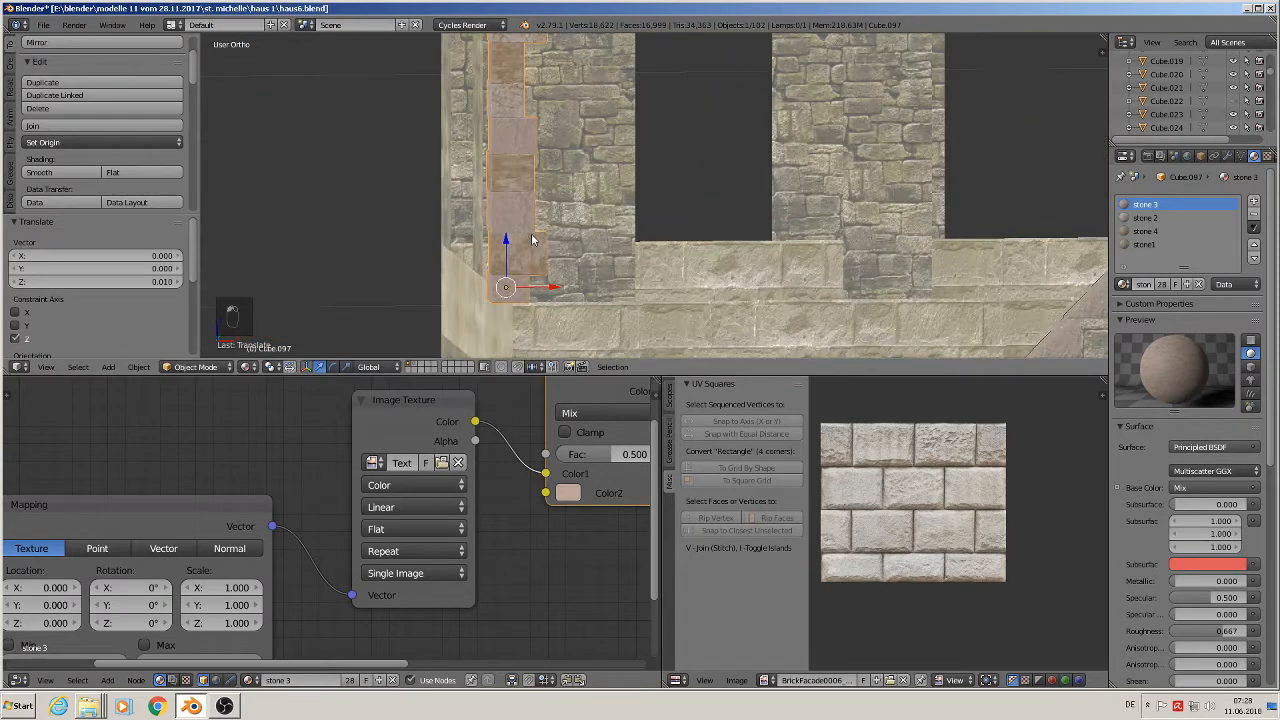
# - Nudge the stone column along X and Y until it sits snugly around the wall corner
pyautogui.moveTo(532, 240); pyautogui.dragTo(536, 244, button='middle')
pyautogui.press('g')
pyautogui.press('x')
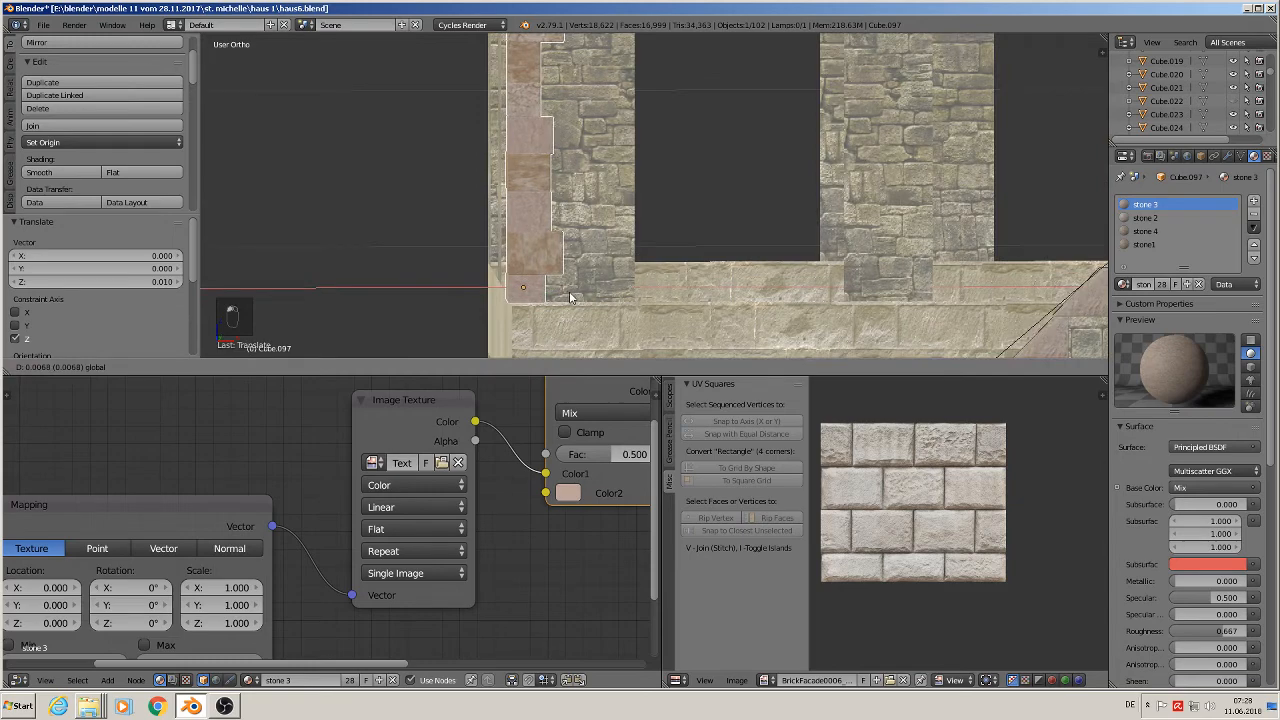
pyautogui.click(569, 296)
pyautogui.moveTo(569, 296); pyautogui.dragTo(523, 284, button='middle')
pyautogui.press('g')
pyautogui.press('x')
pyautogui.click(585, 291)
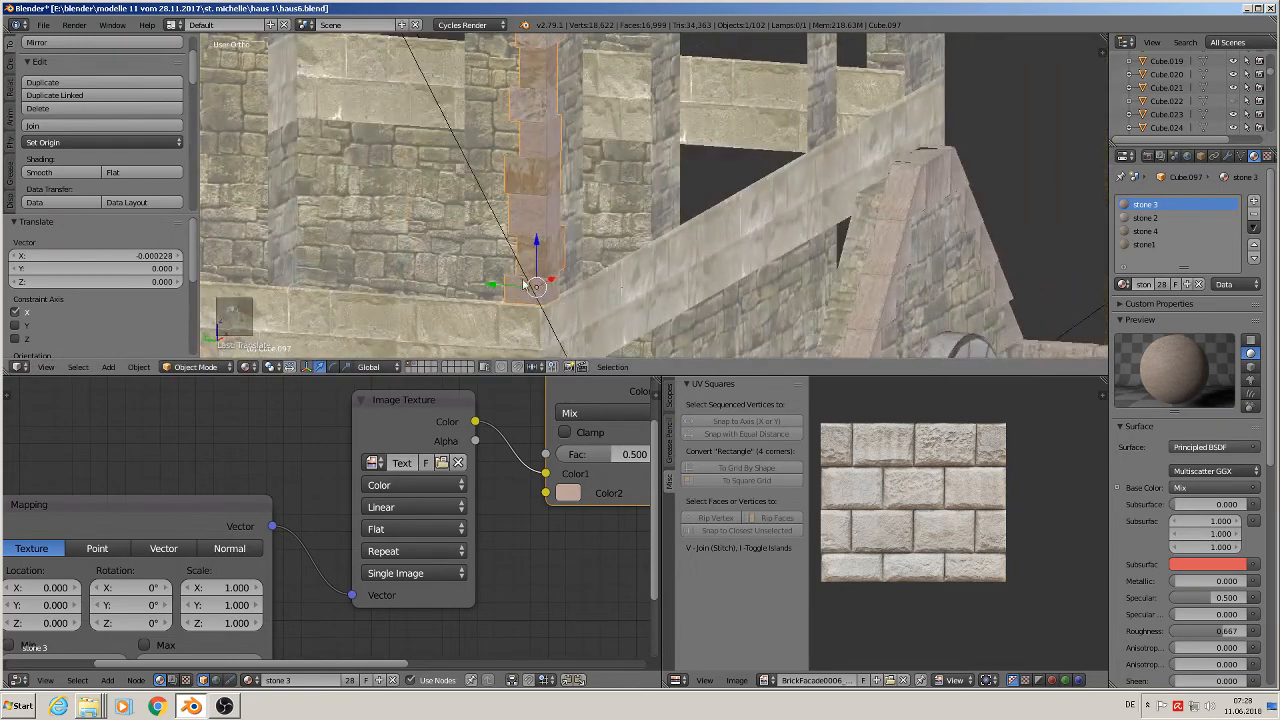
pyautogui.press('g')
pyautogui.press('y')
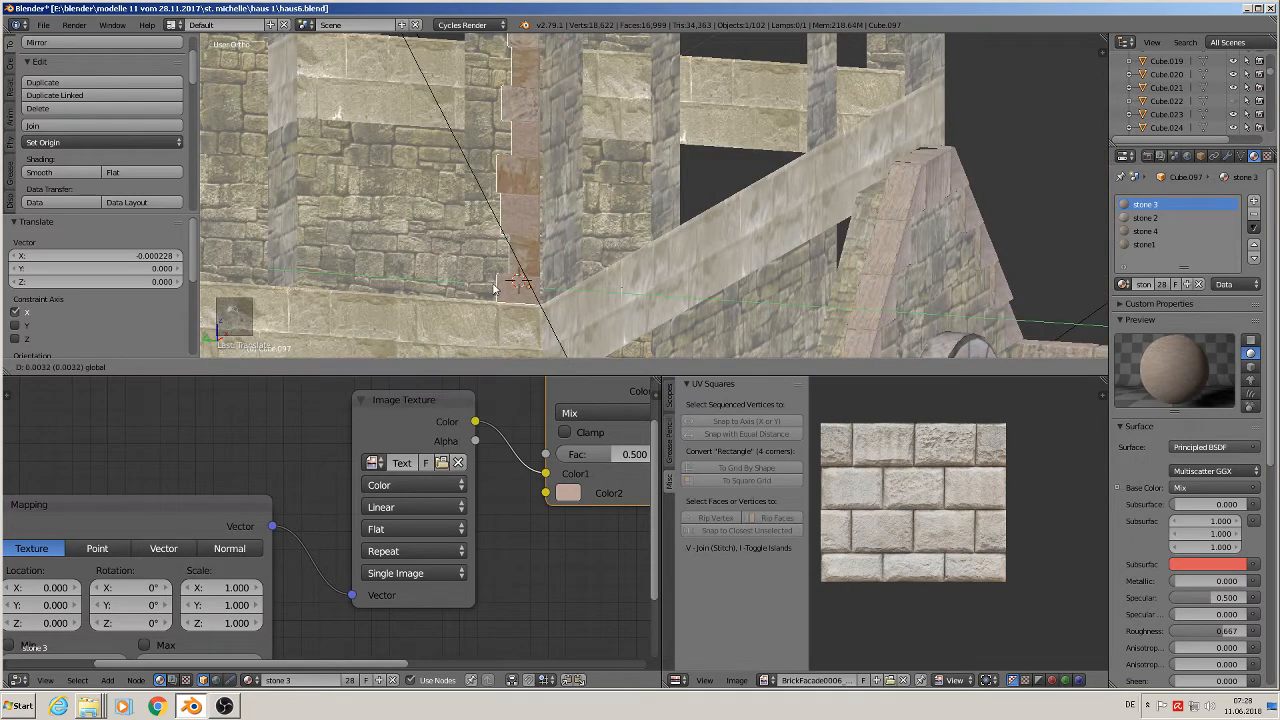
pyautogui.click(508, 280)
# - Raise the top vertices of the column's uppermost stone to meet the cornice under the roof
pyautogui.moveTo(578, 175); pyautogui.dragTo(452, 160, button='middle')
pyautogui.press('Tab')
pyautogui.press('a')
pyautogui.press('a')
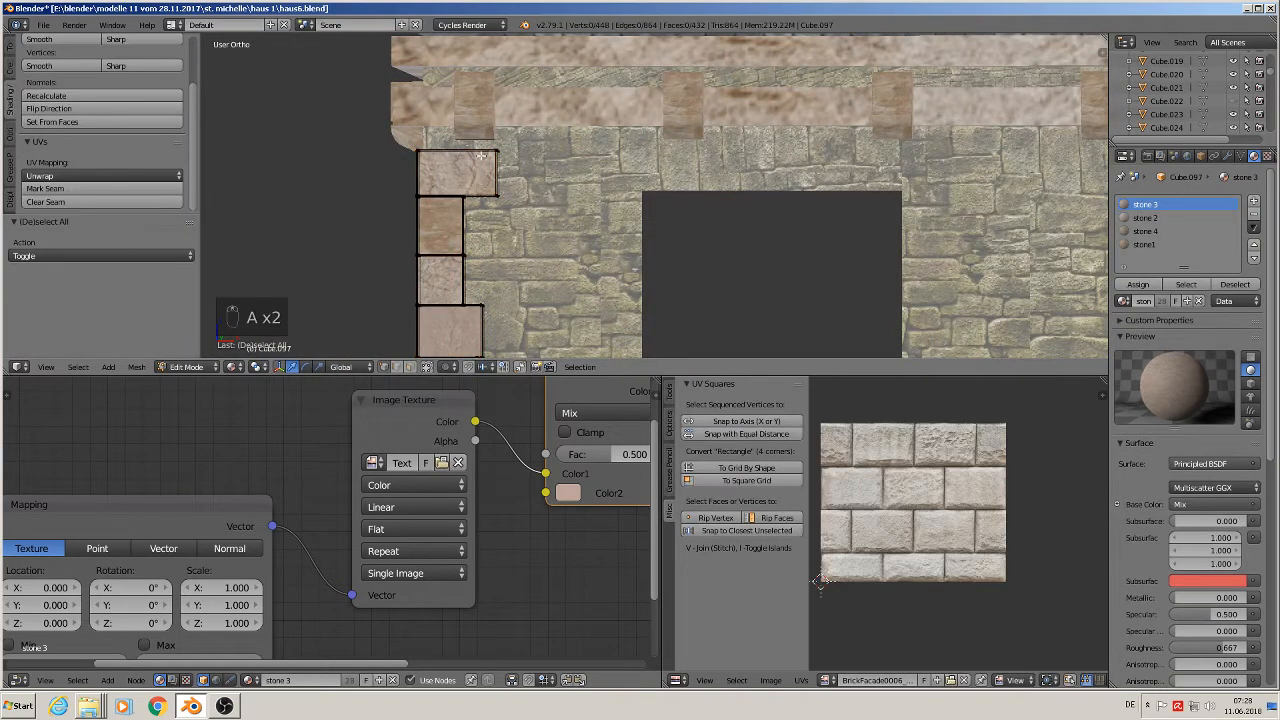
pyautogui.press('v')
pyautogui.press('b')
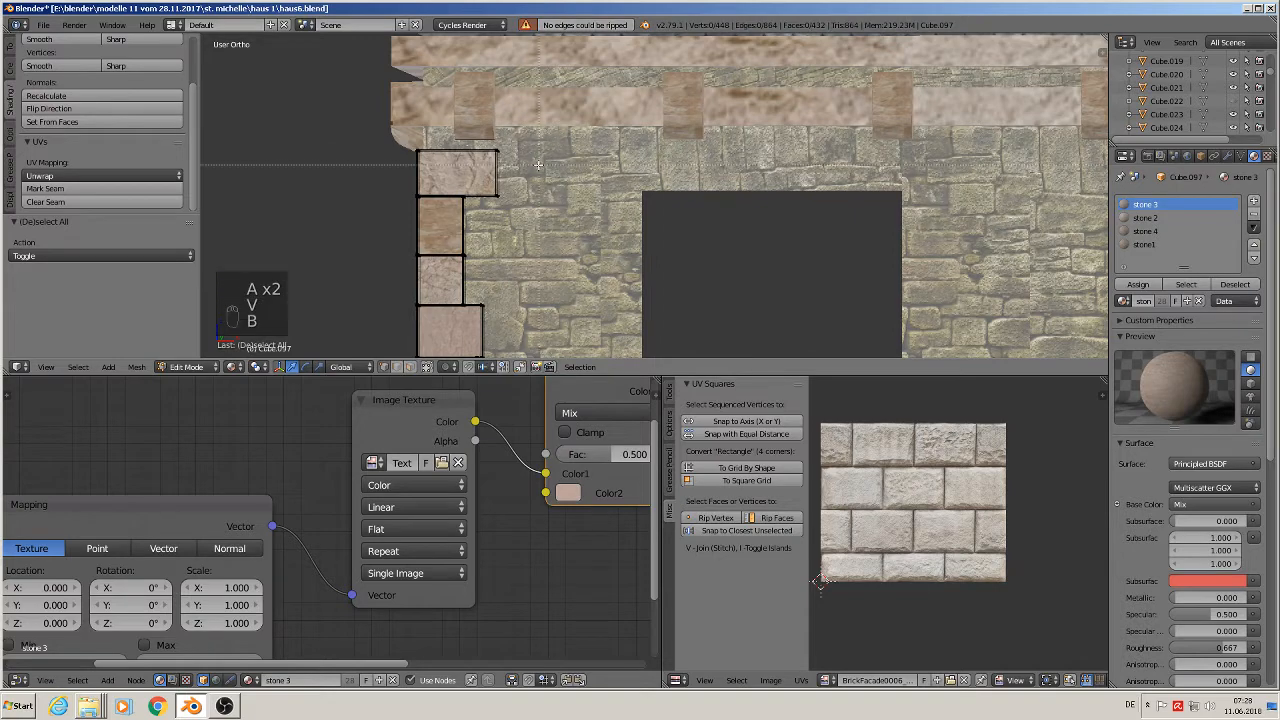
pyautogui.moveTo(395, 151); pyautogui.dragTo(458, 95)
pyautogui.press('Tab')
pyautogui.scroll(-6, 530, 210)
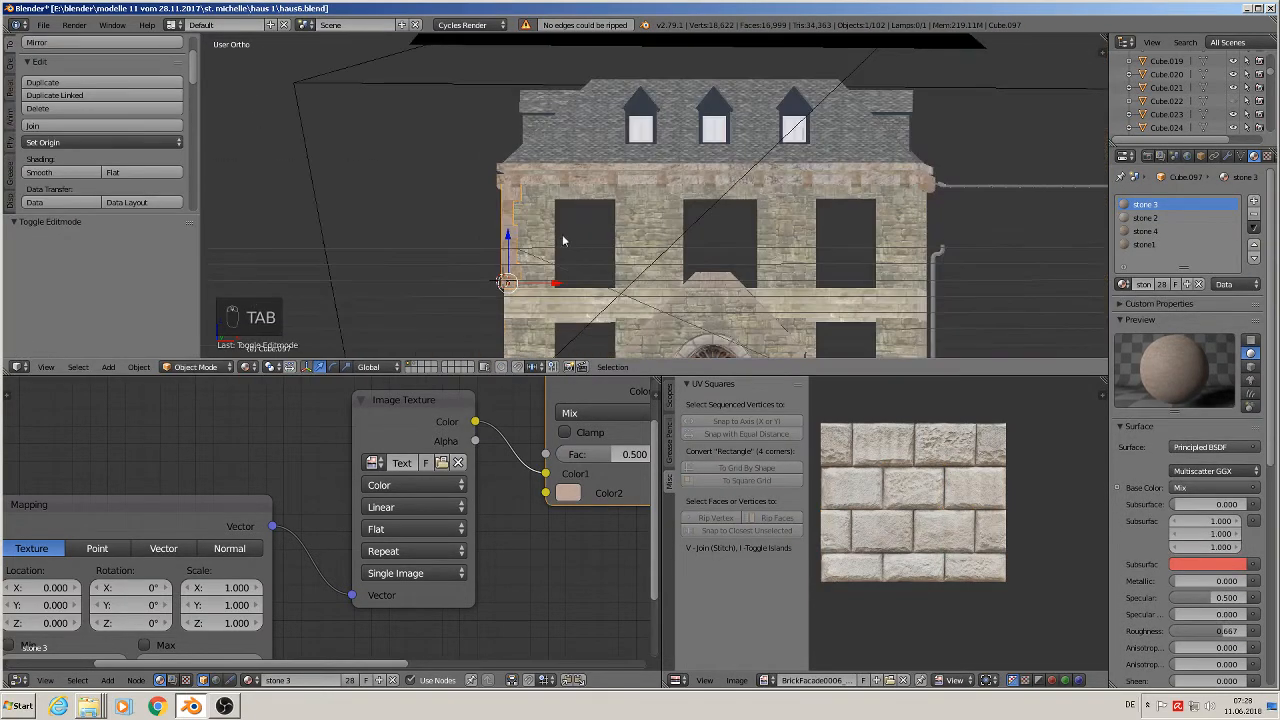
# - Duplicate the eight stones of the third loose column before the house photo, shift the copy -0.296 along X and join them
pyautogui.press('a')
pyautogui.press('a')
pyautogui.moveTo(478, 206); pyautogui.dragTo(423, 150, button='middle')
pyautogui.keyDown('shift'); pyautogui.moveTo(808, 252); pyautogui.dragTo(671, 165, button='middle'); pyautogui.keyUp('shift')
pyautogui.scroll(-4, 747, 212)
pyautogui.keyDown('shift'); pyautogui.moveTo(733, 198); pyautogui.dragTo(615, 238, button='middle'); pyautogui.keyUp('shift')
pyautogui.scroll(-1, 615, 238)
pyautogui.keyDown('shift'); pyautogui.moveTo(773, 224); pyautogui.dragTo(595, 240, button='middle'); pyautogui.keyUp('shift')
pyautogui.scroll(4, 637, 206)
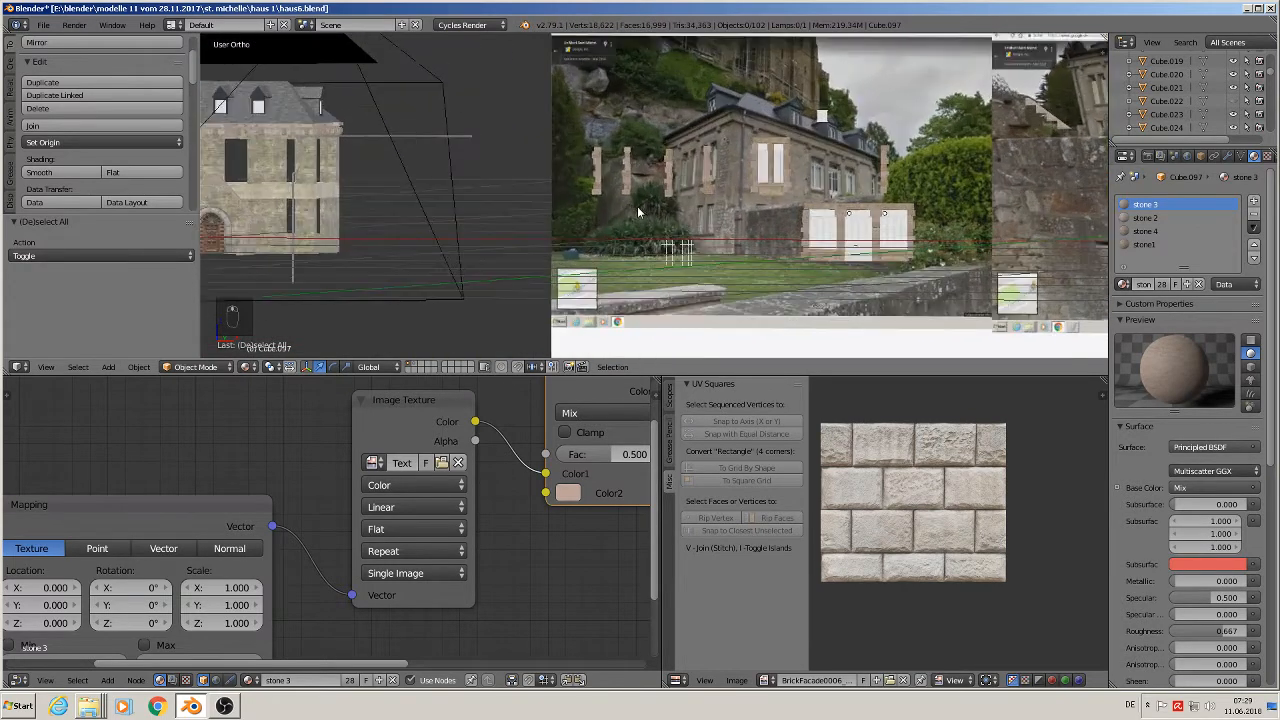
pyautogui.scroll(5, 657, 196)
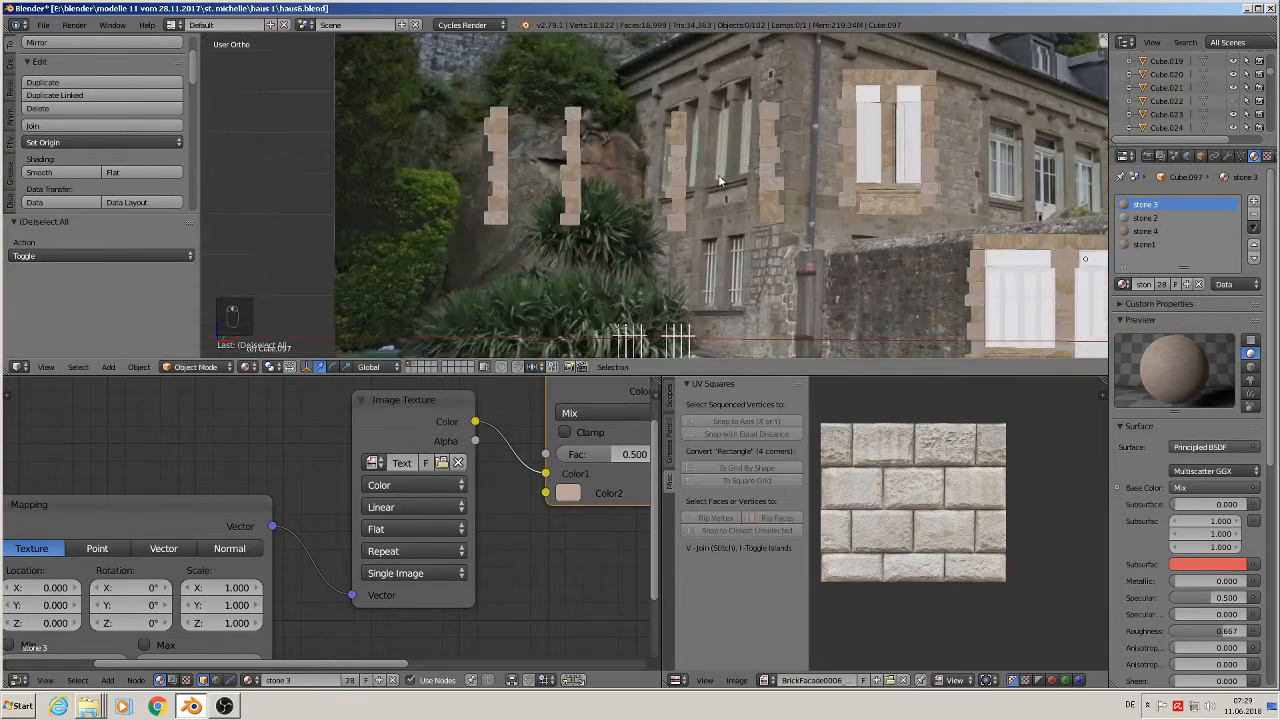
pyautogui.rightClick(658, 100)
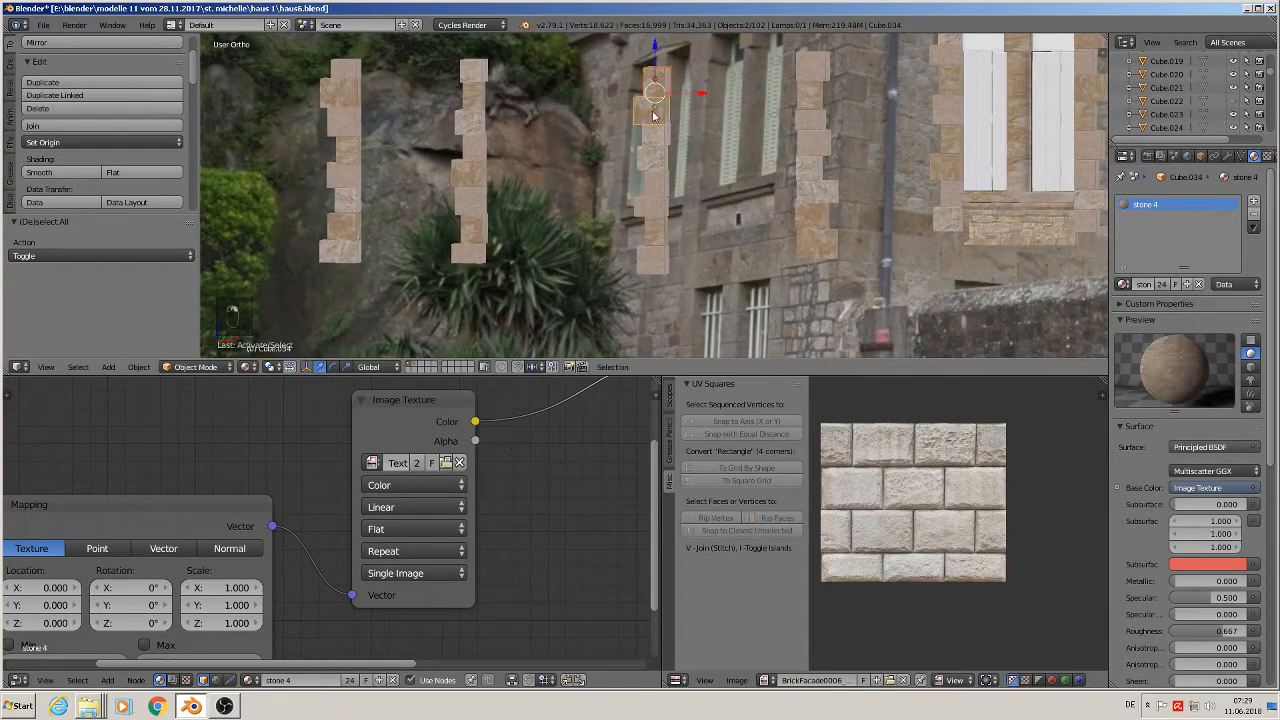
pyautogui.keyDown('shift'); pyautogui.rightClick(660, 187); pyautogui.keyUp('shift')
pyautogui.keyDown('shift'); pyautogui.rightClick(659, 208); pyautogui.keyUp('shift')
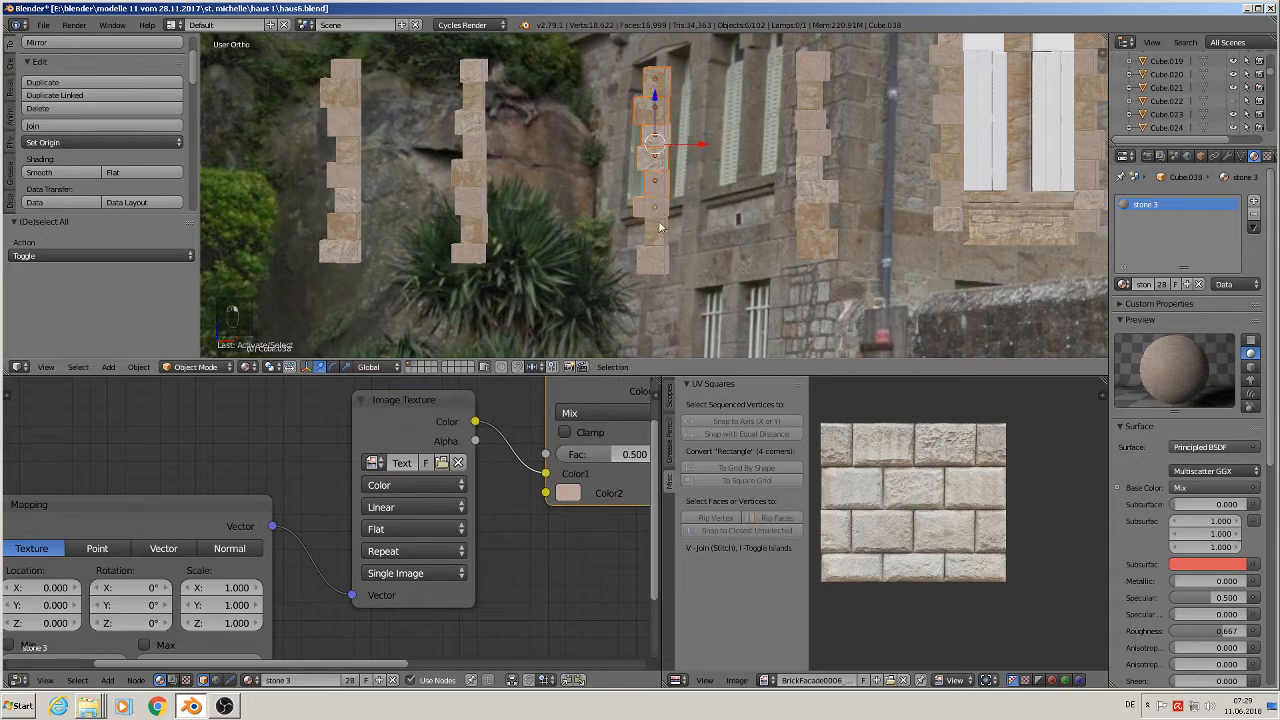
pyautogui.keyDown('shift'); pyautogui.rightClick(659, 232); pyautogui.keyUp('shift')
pyautogui.keyDown('shift'); pyautogui.rightClick(659, 258); pyautogui.keyUp('shift')
pyautogui.scroll(-3, 658, 260)
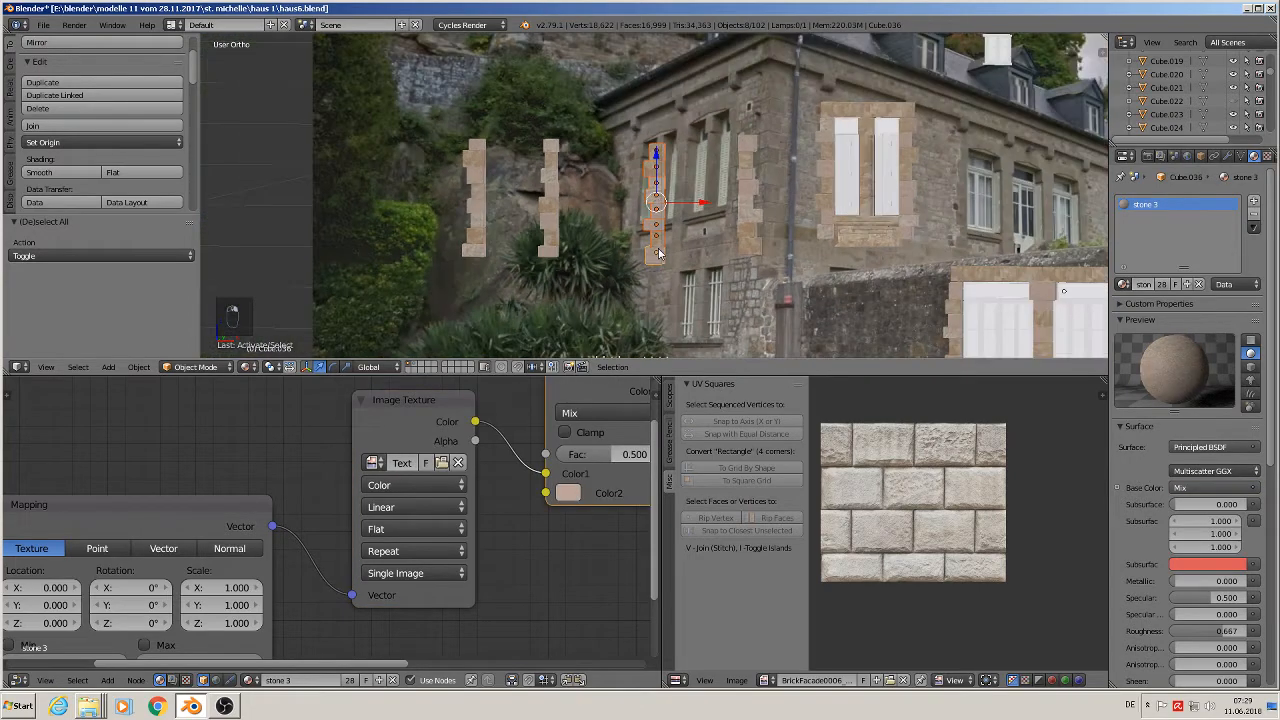
pyautogui.hotkey('shift', 'd')
pyautogui.press('x')
pyautogui.click(388, 187)
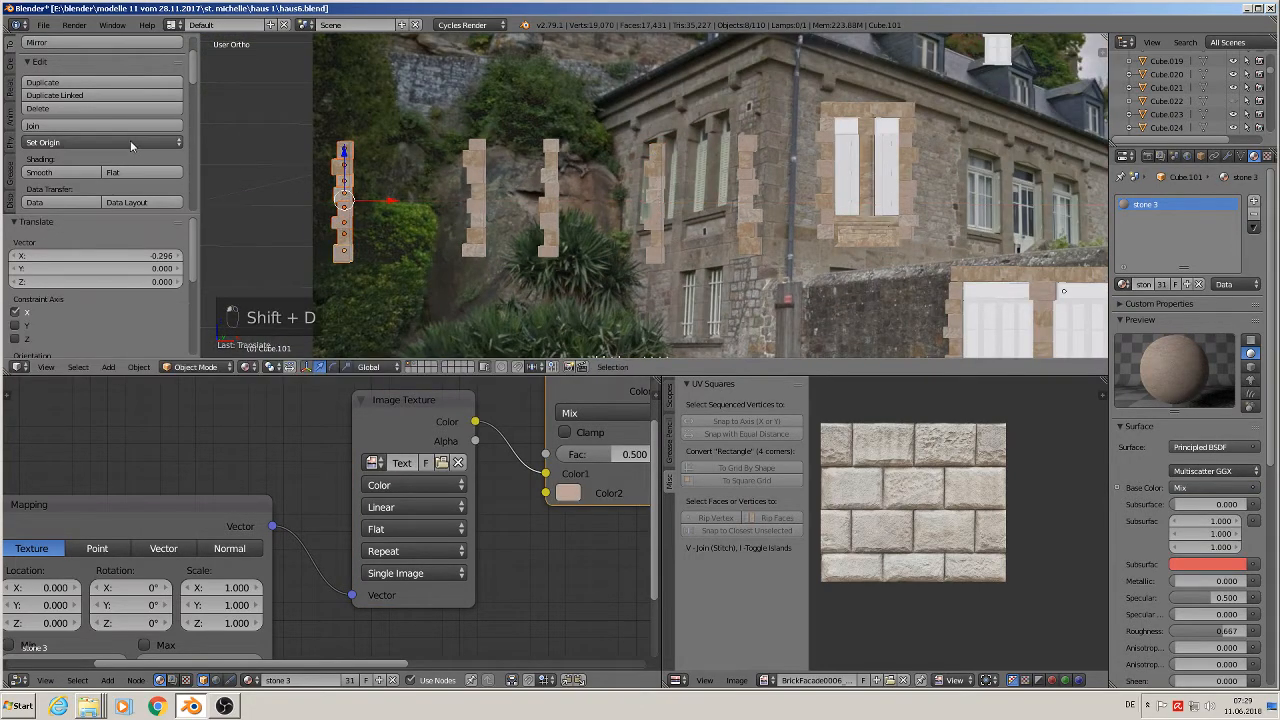
pyautogui.click(61, 126)
pyautogui.scroll(-3, 327, 160)
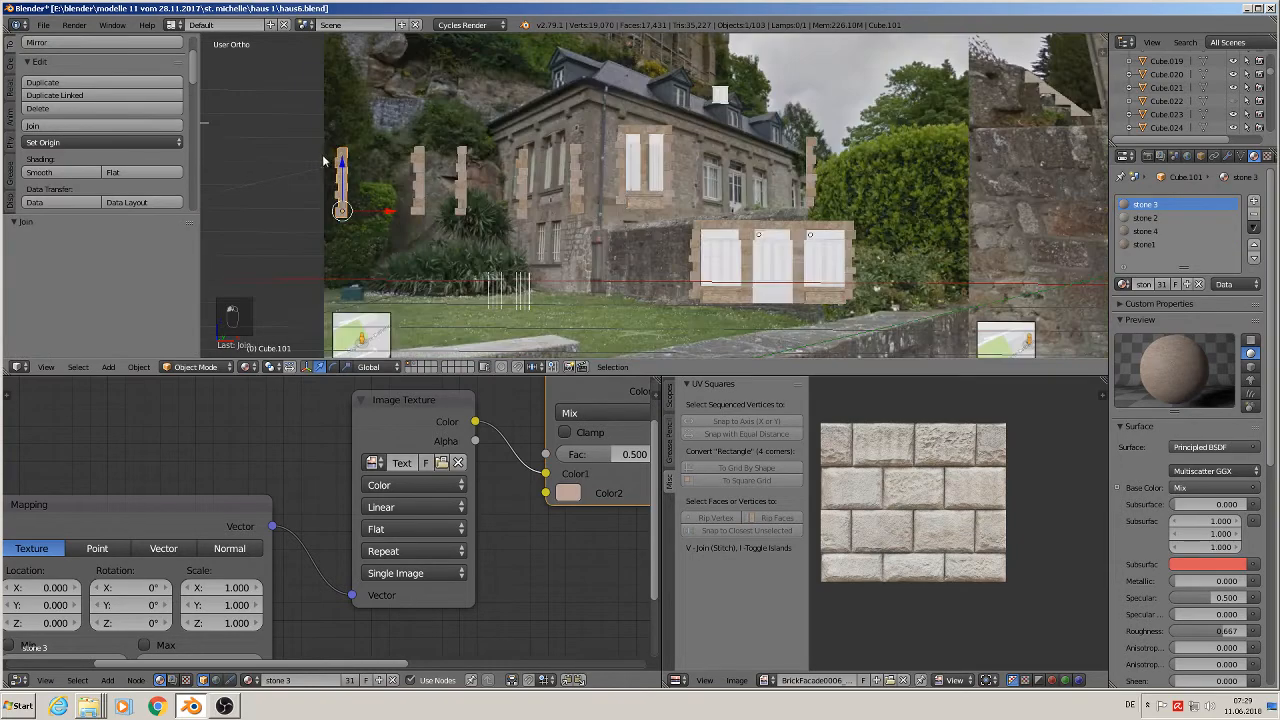
# - Move the joined stone column -0.706 along X to the house's far front corner, beside the downpipe
pyautogui.keyDown('shift'); pyautogui.moveTo(338, 168); pyautogui.dragTo(762, 170, button='middle'); pyautogui.keyUp('shift')
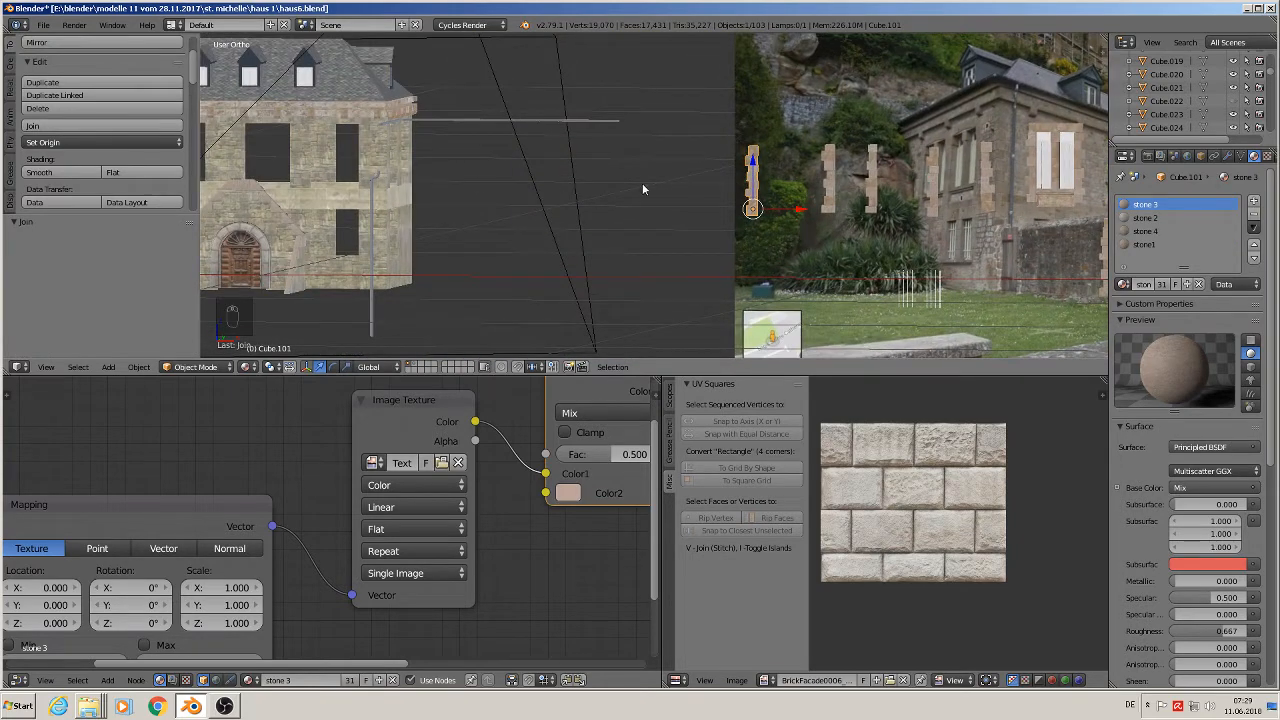
pyautogui.press('KP_1')
pyautogui.press('g')
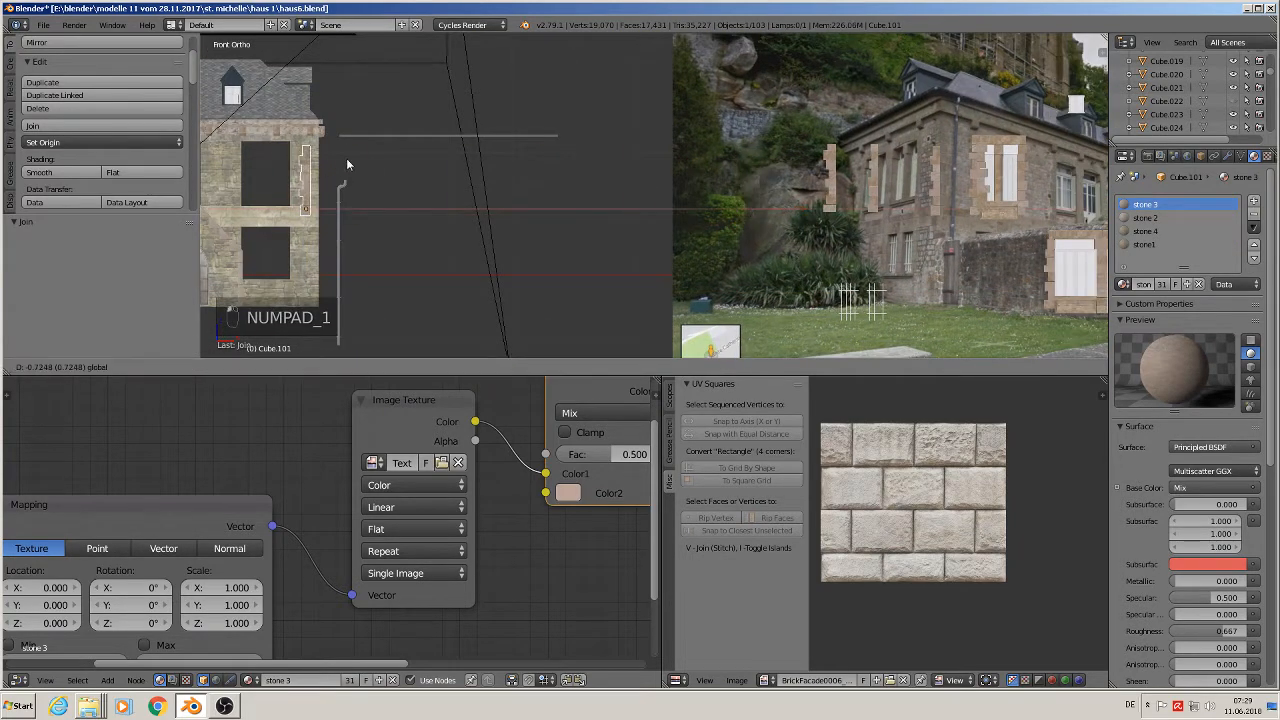
pyautogui.click(356, 160)
pyautogui.scroll(5, 337, 182)
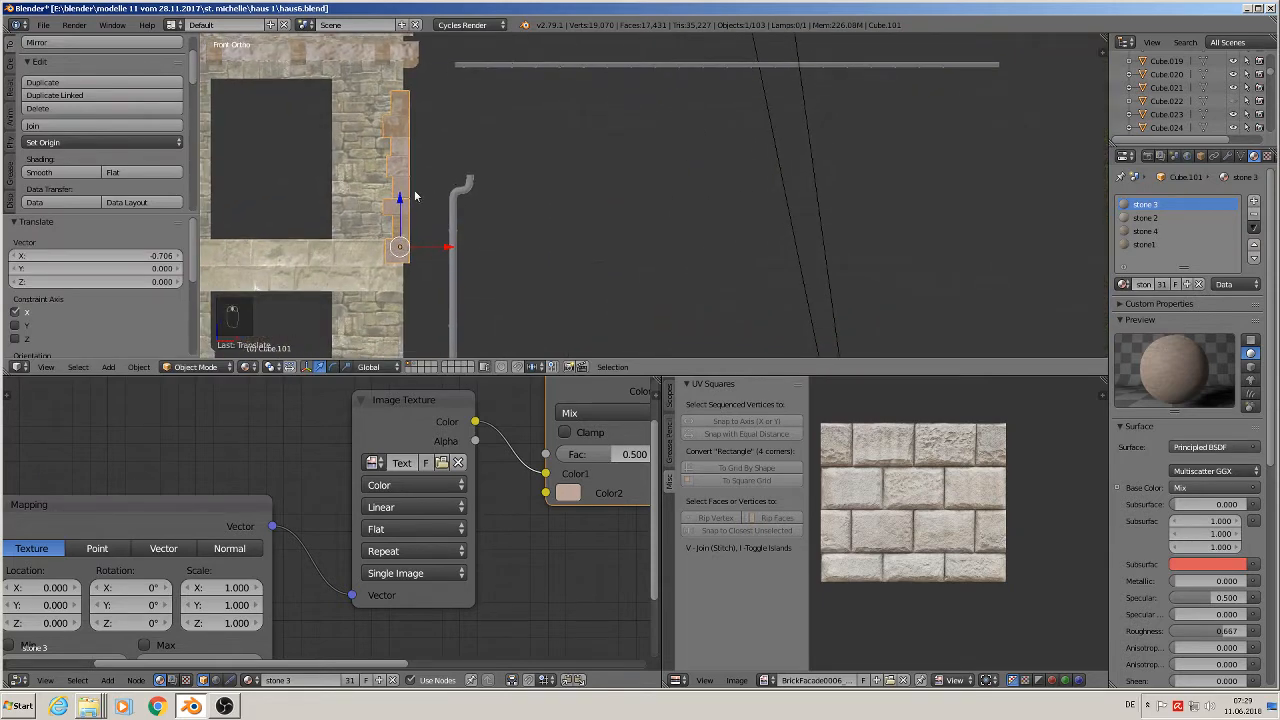
# - Raise the stone column 0.015 along Z above the stone band and align it along X with the wall corner
pyautogui.press('g')
pyautogui.press('z')
pyautogui.click(397, 178)
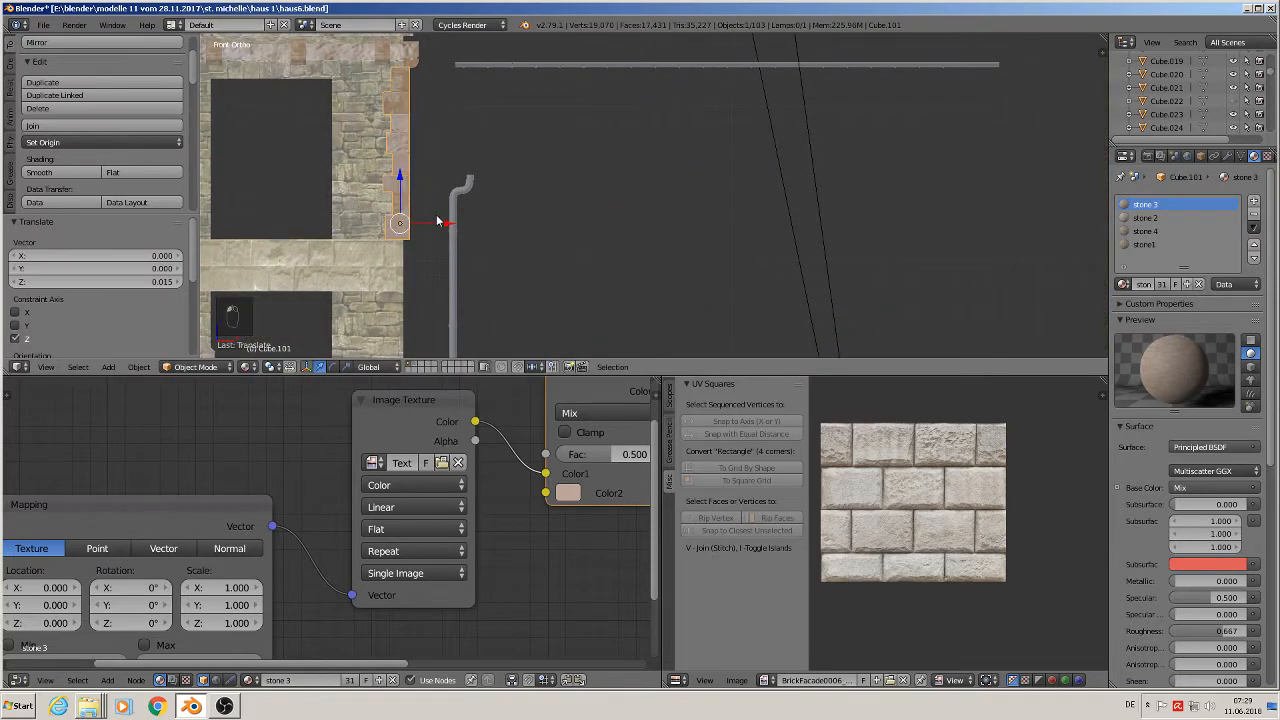
pyautogui.press('g')
pyautogui.press('x')
pyautogui.click(434, 217)
# - Move the stone column 0.642 along Y so it meets the house's front wall corner
pyautogui.moveTo(434, 217)
pyautogui.mouseDown(button='middle')
pyautogui.moveTo(360, 225)
pyautogui.moveTo(418, 210)
pyautogui.mouseUp(button='middle')
pyautogui.scroll(-2, 372, 222)
pyautogui.moveTo(420, 210); pyautogui.dragTo(995, 112)
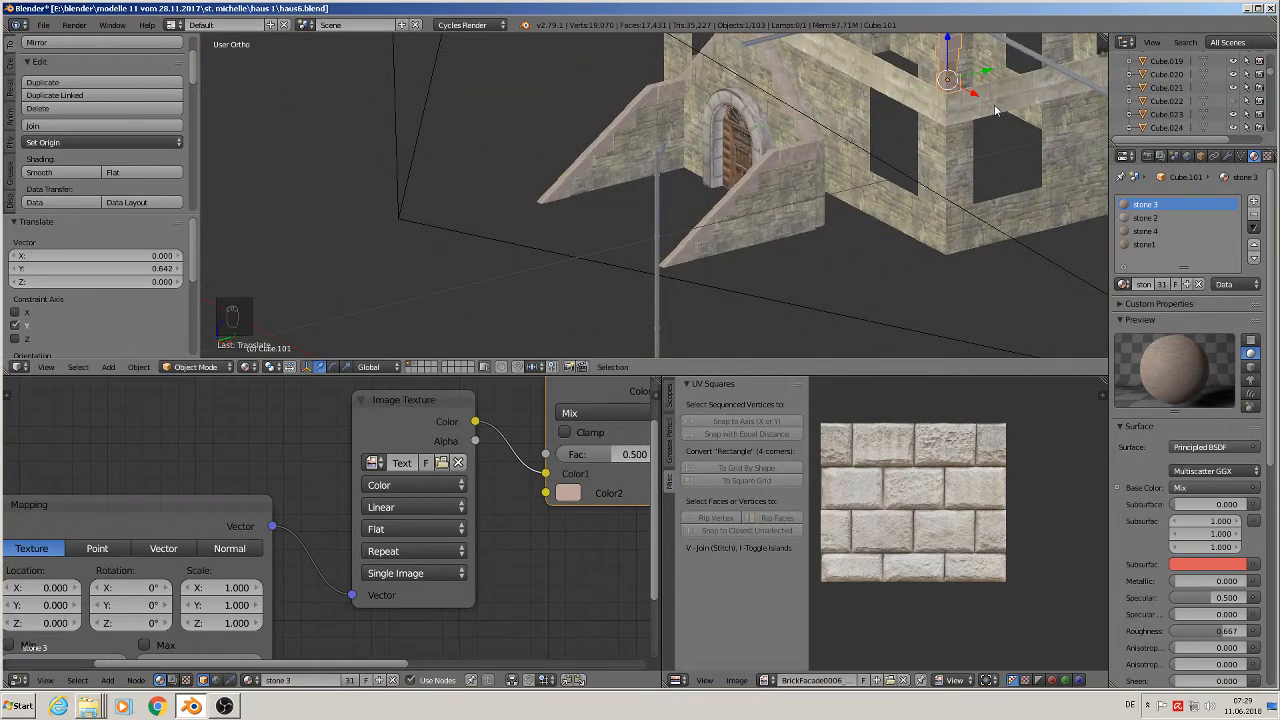
# - Raise the top vertices of the new column's uppermost stone about 0.005 along Z to meet the cornice
pyautogui.keyDown('shift'); pyautogui.moveTo(995, 111); pyautogui.dragTo(888, 252, button='middle'); pyautogui.keyUp('shift')
pyautogui.scroll(6, 806, 295)
pyautogui.scroll(1, 887, 253)
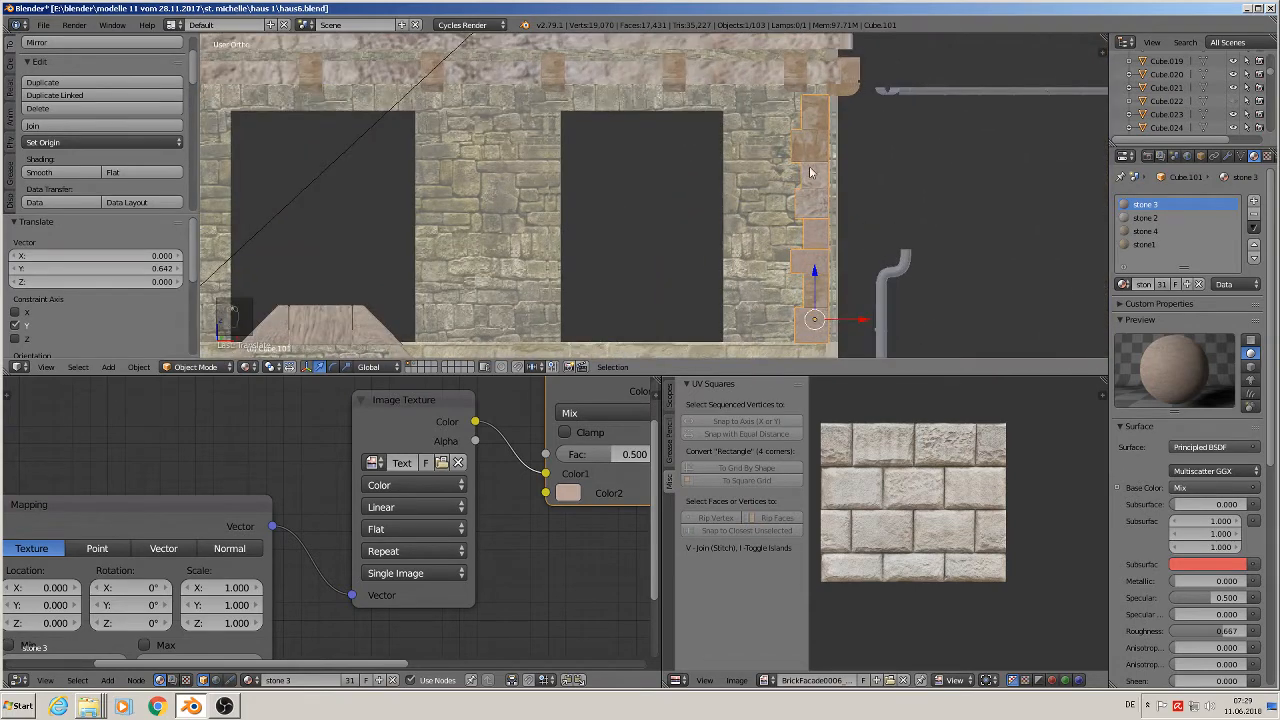
pyautogui.keyDown('shift'); pyautogui.moveTo(837, 134); pyautogui.dragTo(803, 174, button='middle'); pyautogui.keyUp('shift')
pyautogui.scroll(5, 799, 157)
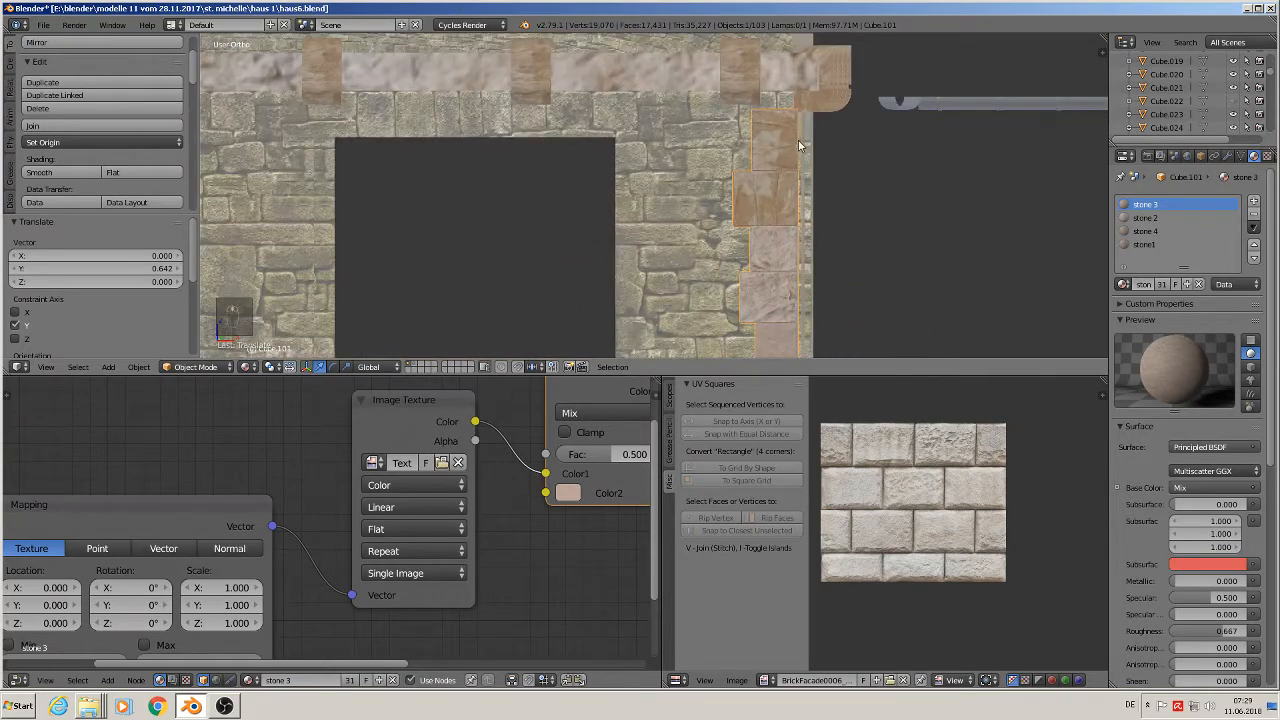
pyautogui.press('Tab')
pyautogui.press('a')
pyautogui.press('a')
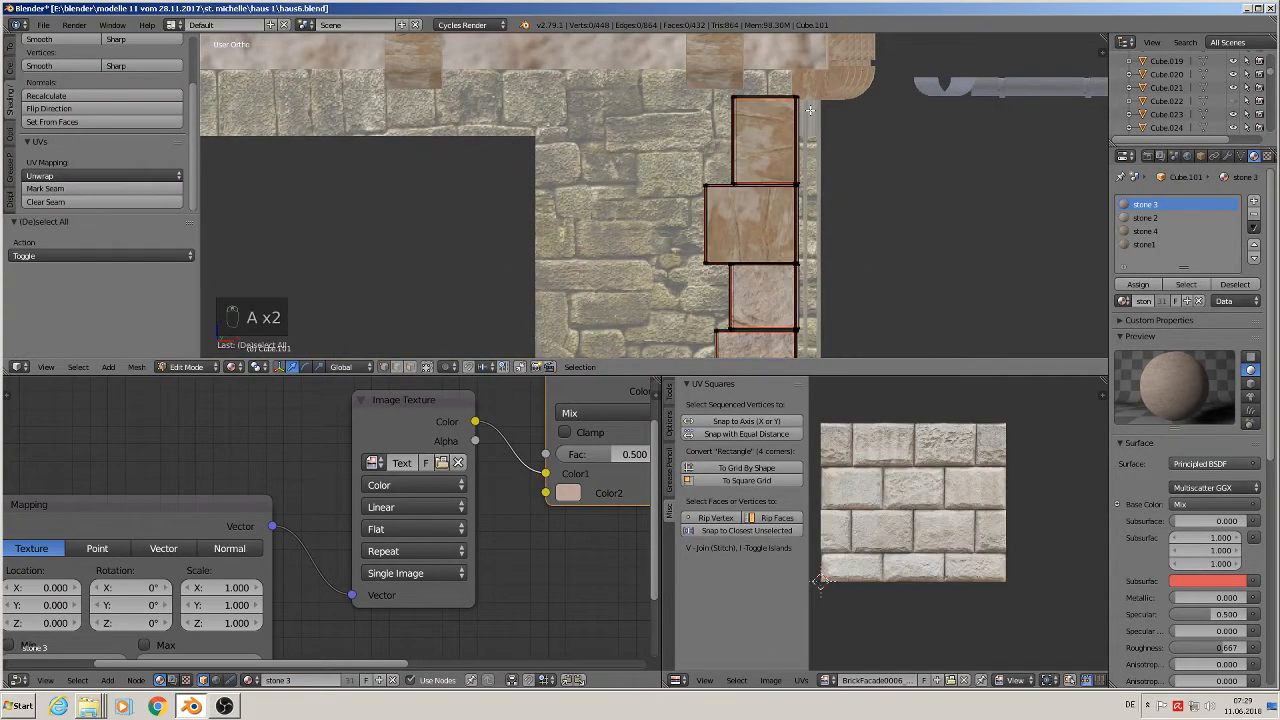
pyautogui.press('b')
pyautogui.moveTo(810, 110); pyautogui.dragTo(773, 36)
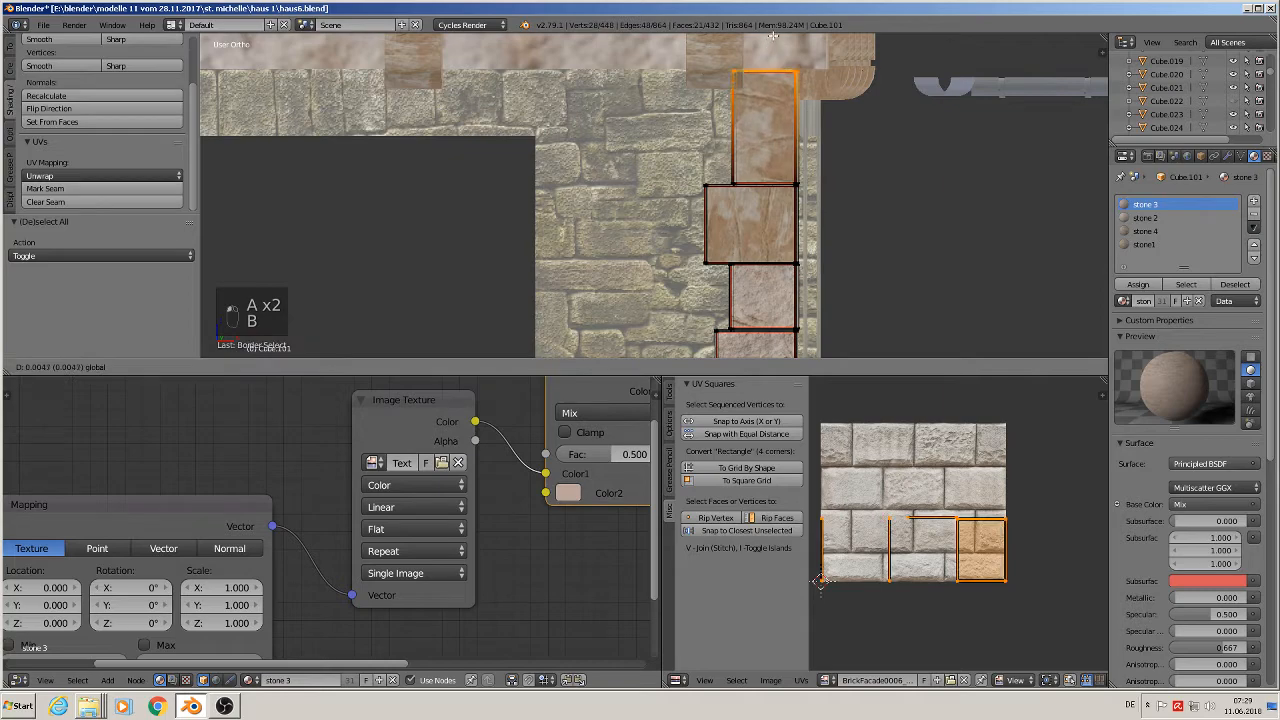
pyautogui.press('Tab')
pyautogui.scroll(-6, 787, 240)
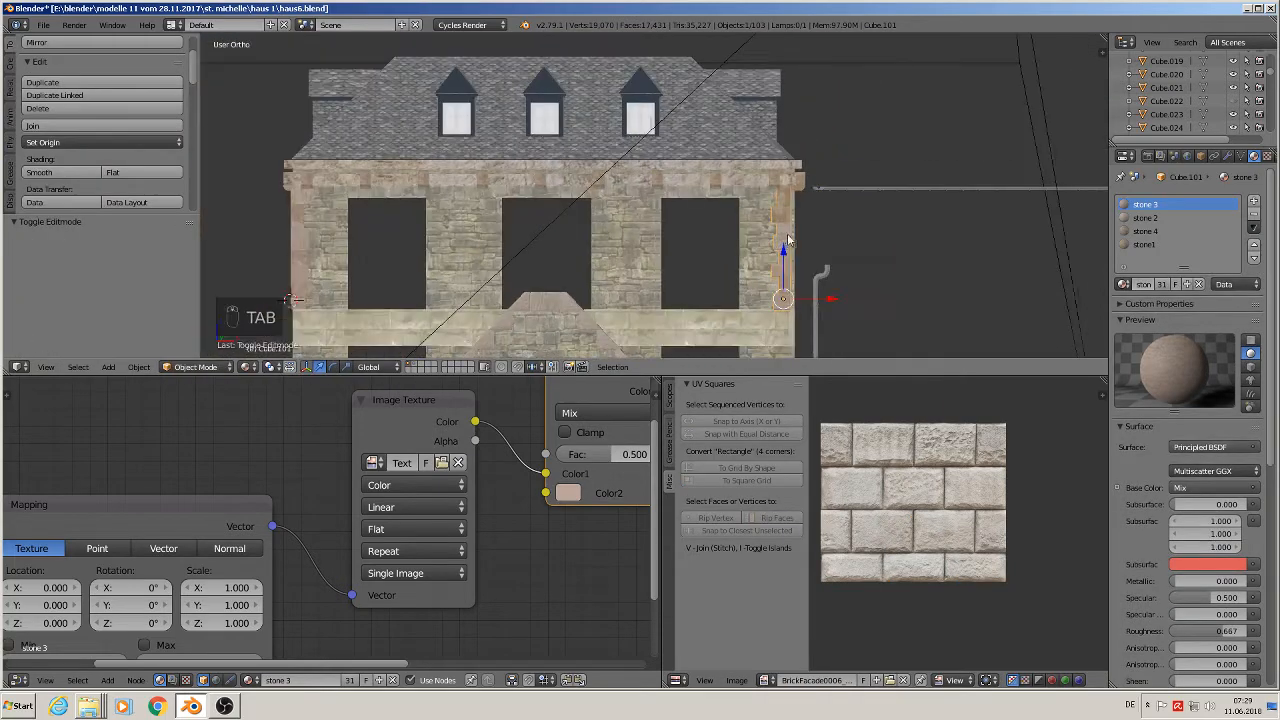
# - Select both front corner columns, duplicate them and move the copies 0.367 along Y behind the house
pyautogui.keyDown('shift'); pyautogui.moveTo(788, 236); pyautogui.dragTo(857, 129, button='middle'); pyautogui.keyUp('shift')
pyautogui.moveTo(690, 180); pyautogui.dragTo(433, 192, button='middle')
pyautogui.press('a')
pyautogui.rightClick(405, 172)
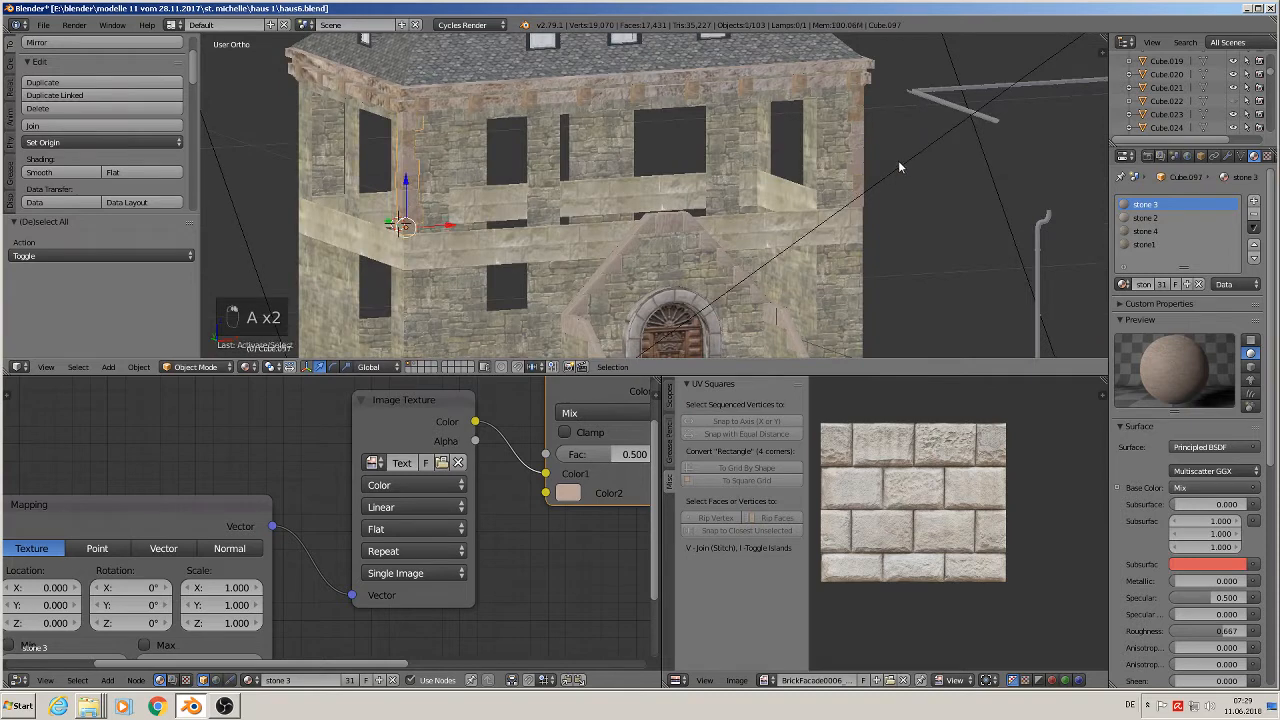
pyautogui.keyDown('shift'); pyautogui.rightClick(857, 131); pyautogui.keyUp('shift')
pyautogui.moveTo(663, 203); pyautogui.dragTo(644, 245, button='middle')
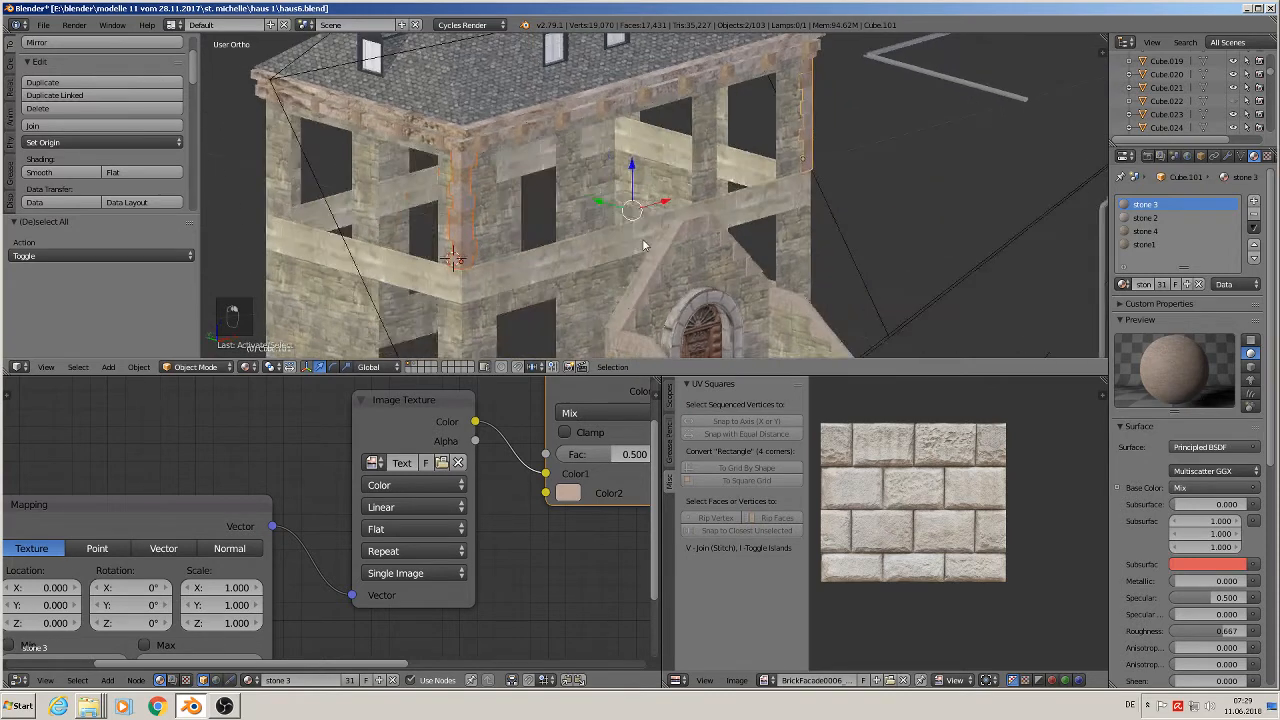
pyautogui.hotkey('shift', 'd')
pyautogui.rightClick(637, 223)
pyautogui.moveTo(614, 204); pyautogui.dragTo(355, 128)
pyautogui.moveTo(453, 258); pyautogui.dragTo(491, 180, button='middle')
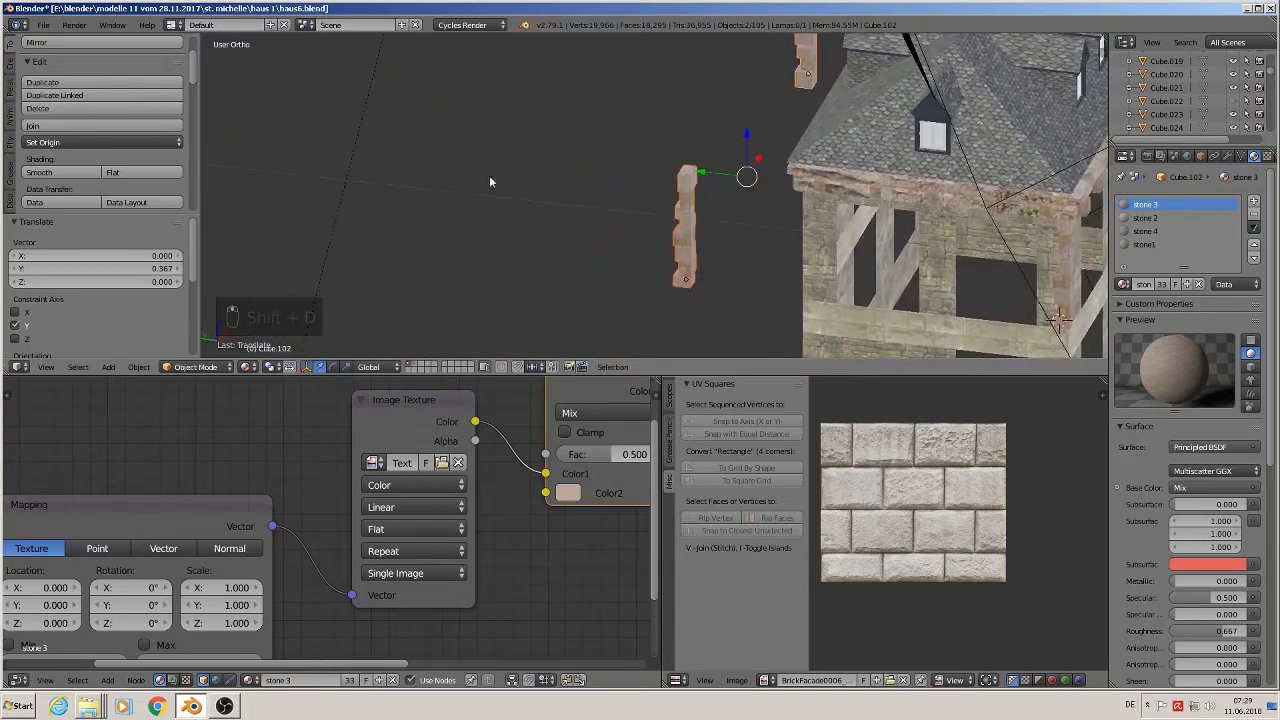
# - Join the two copied columns into one object and apply its rotation and scale
pyautogui.click(76, 127)
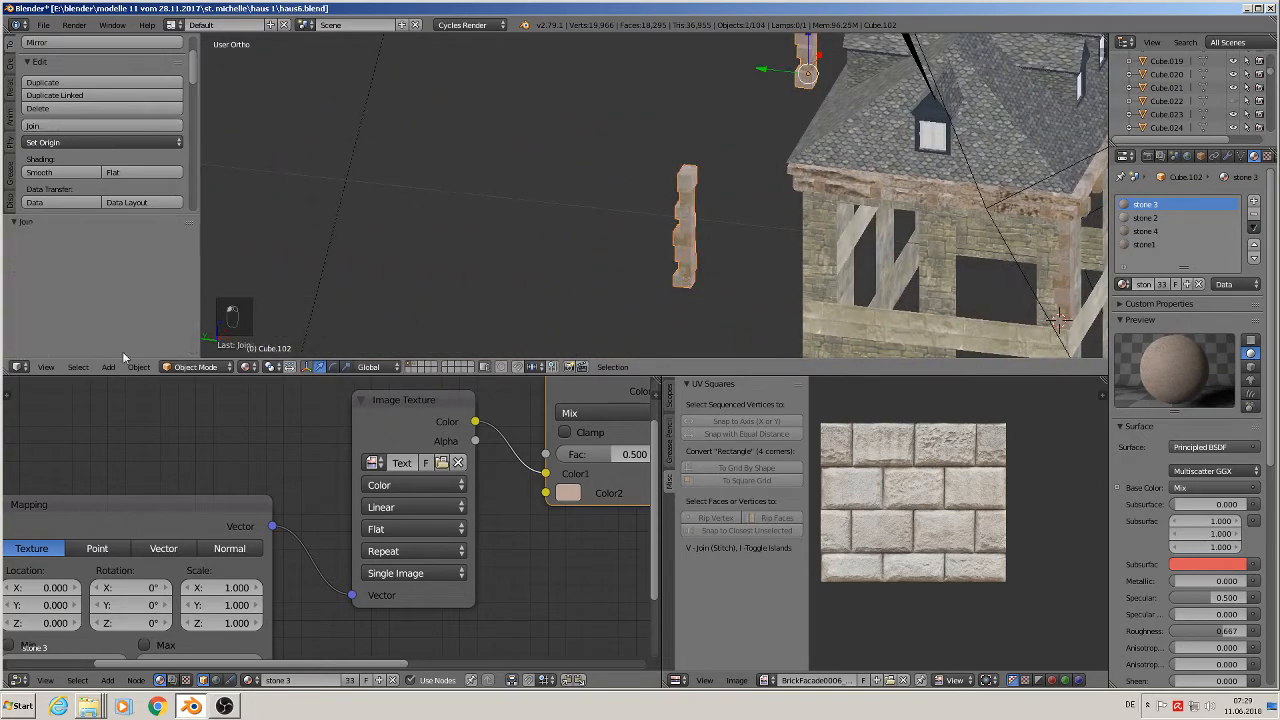
pyautogui.click(138, 367)
pyautogui.moveTo(199, 265)
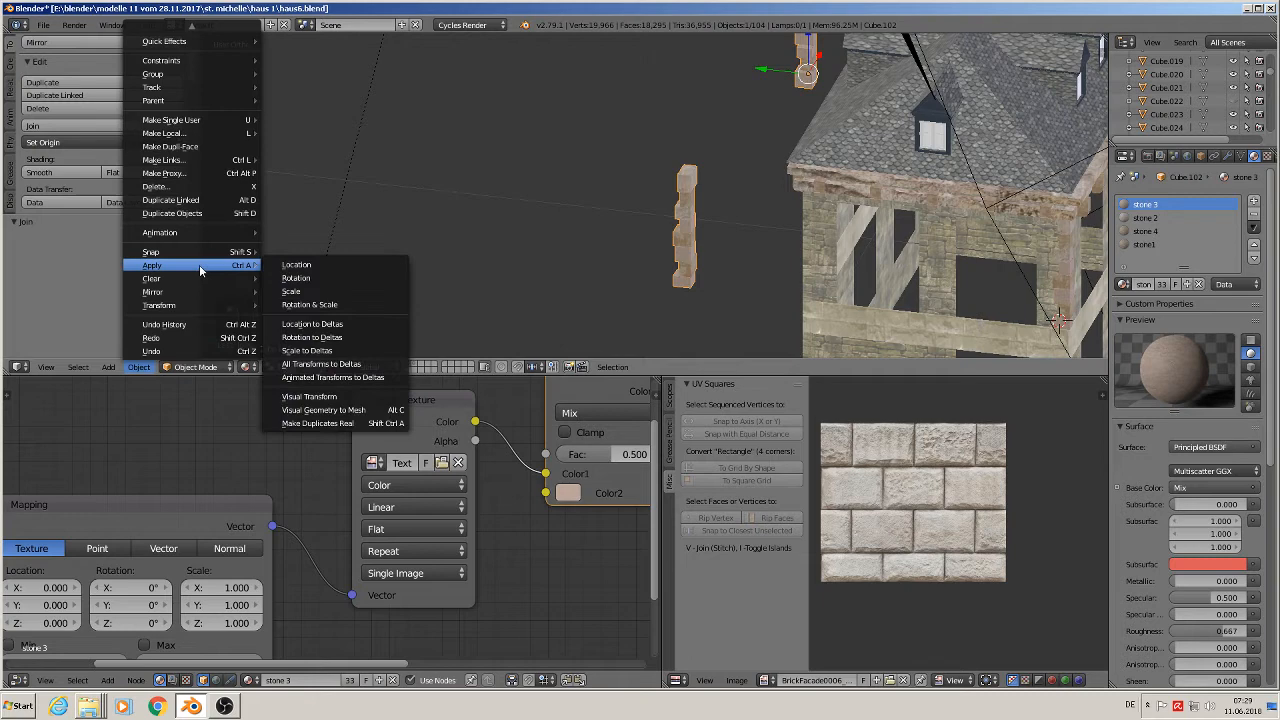
pyautogui.click(327, 305)
# - Set the joined columns' origin to their geometry and rotate them 180° about Z
pyautogui.click(74, 142)
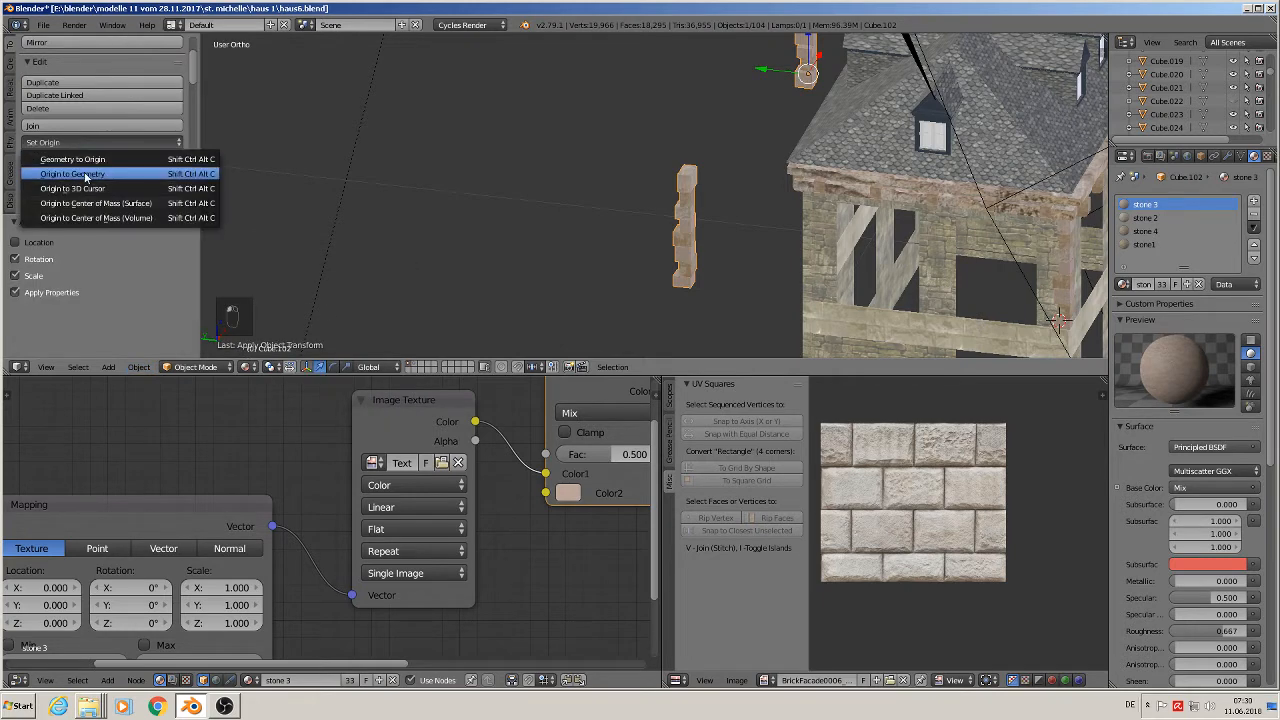
pyautogui.click(72, 174)
pyautogui.moveTo(470, 190); pyautogui.dragTo(548, 235, button='middle')
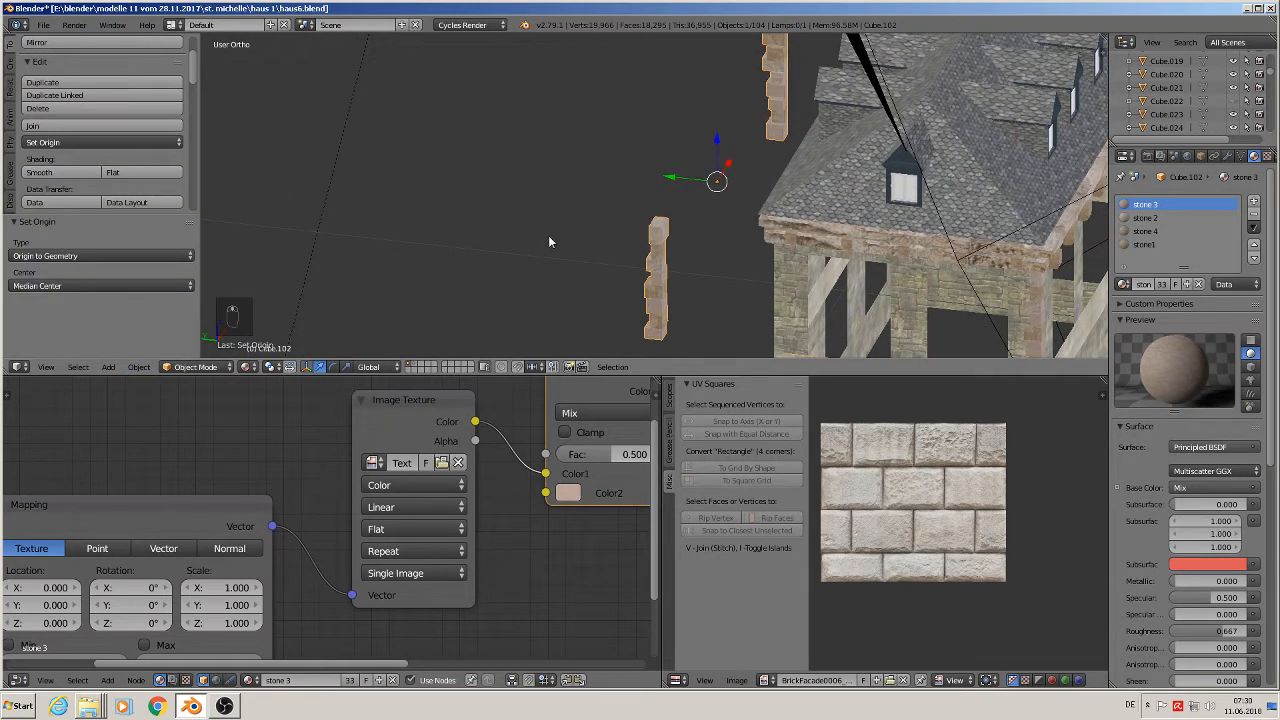
pyautogui.write('rz180')
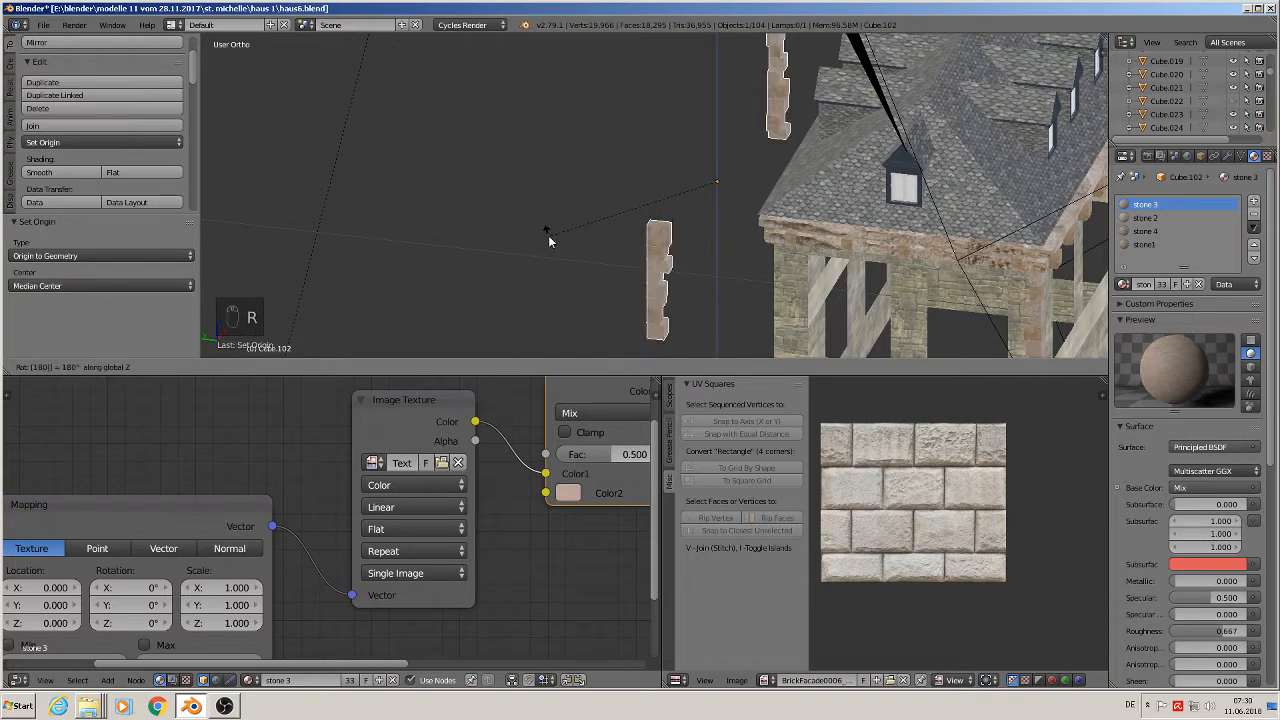
pyautogui.press('Return')
# - Move the rotated column pair -0.121 along Y onto the house's rear corners
pyautogui.scroll(-2, 820, 197)
pyautogui.moveTo(709, 186); pyautogui.dragTo(787, 205)
pyautogui.scroll(1, 790, 241)
pyautogui.moveTo(790, 241); pyautogui.dragTo(883, 226, button='middle')
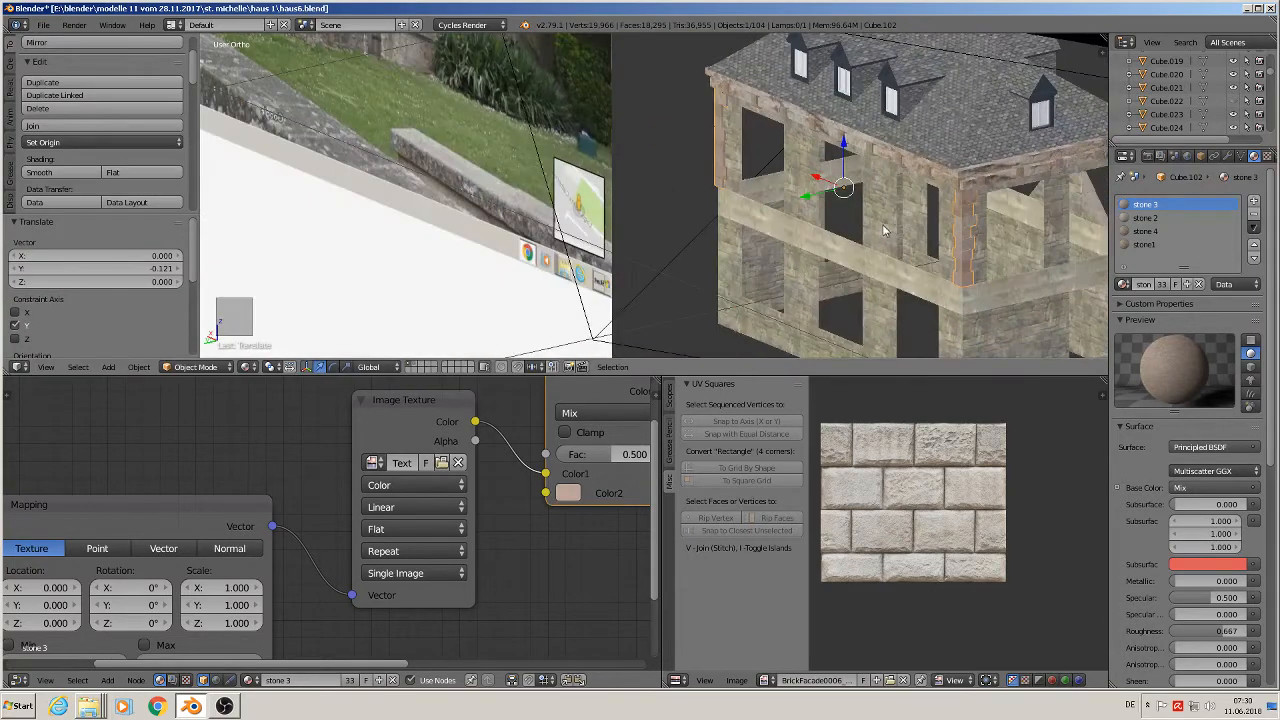
pyautogui.scroll(2, 883, 231)
pyautogui.moveTo(778, 176); pyautogui.dragTo(778, 176)
pyautogui.moveTo(815, 189); pyautogui.dragTo(780, 214, button='middle')
pyautogui.press('a')
# - Examine the reference photo's house corners and windows alongside the prepared stone window surrounds
pyautogui.keyDown('shift'); pyautogui.moveTo(902, 243); pyautogui.dragTo(619, 161, button='middle'); pyautogui.keyUp('shift')
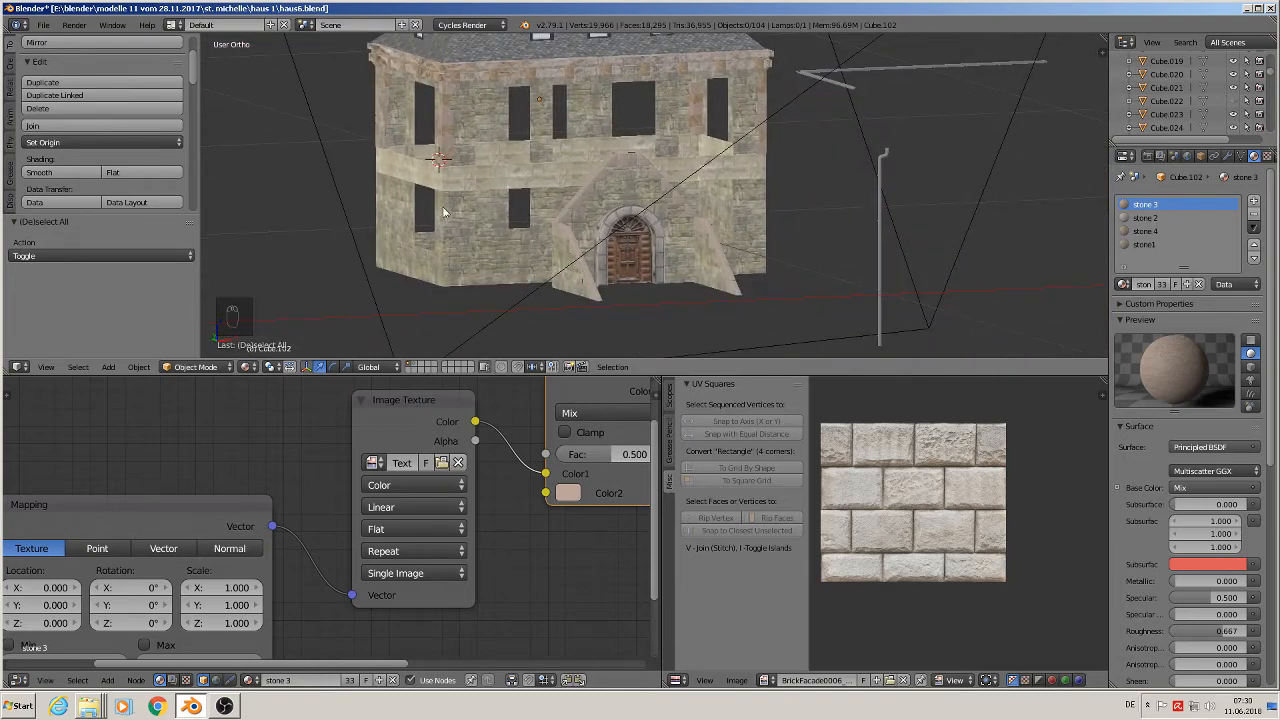
pyautogui.scroll(-4, 443, 244)
pyautogui.keyDown('shift'); pyautogui.moveTo(841, 264); pyautogui.dragTo(624, 262, button='middle'); pyautogui.keyUp('shift')
pyautogui.scroll(5, 738, 224)
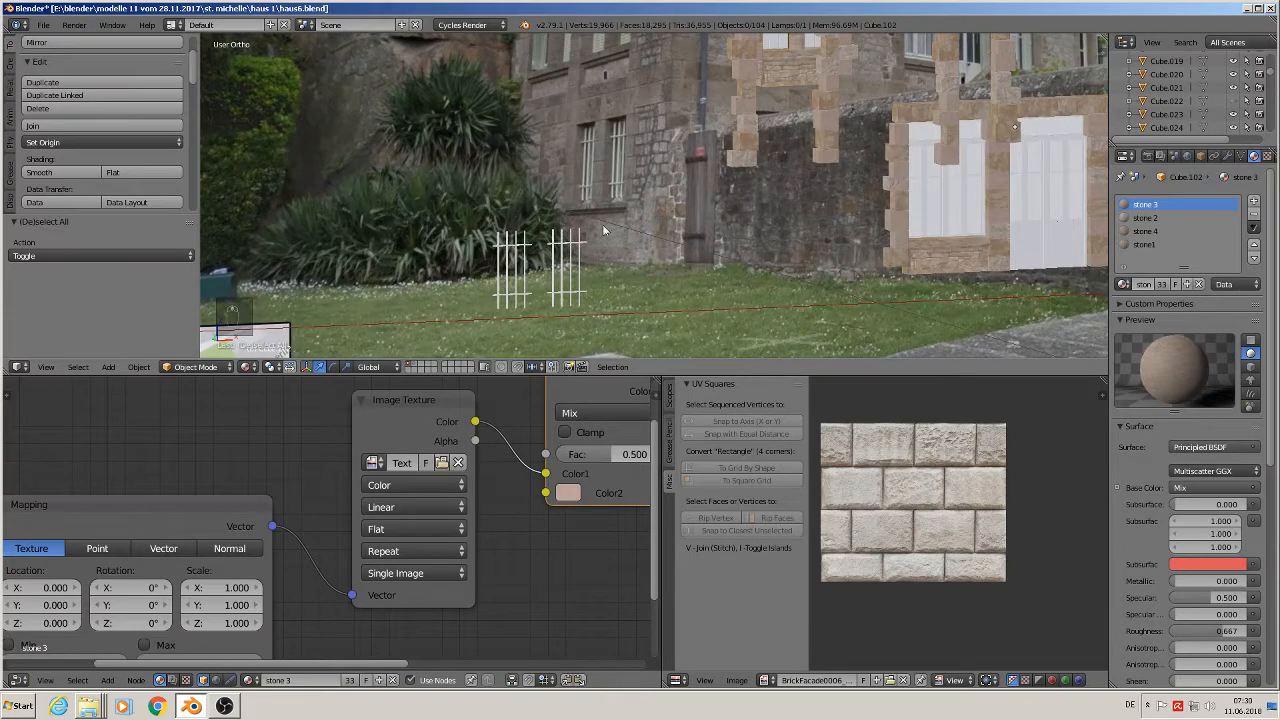
pyautogui.keyDown('shift'); pyautogui.moveTo(433, 80); pyautogui.dragTo(433, 270, button='middle'); pyautogui.keyUp('shift')
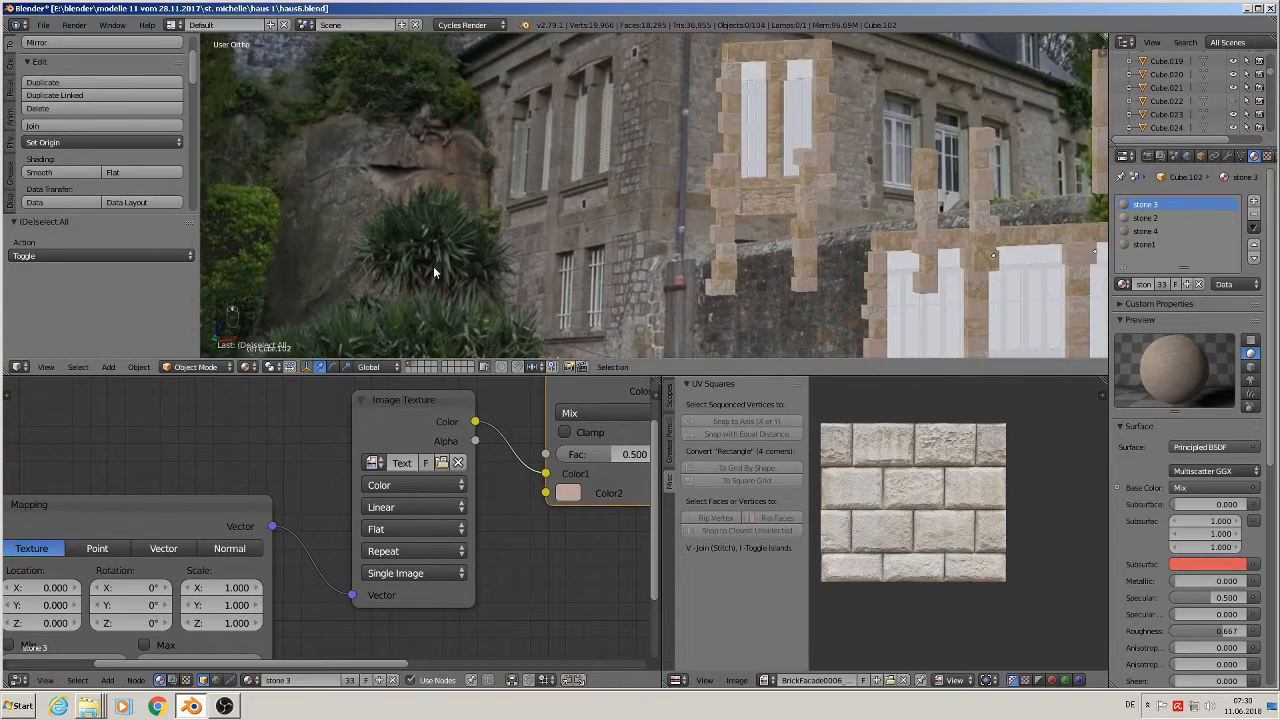
pyautogui.scroll(-5, 600, 212)
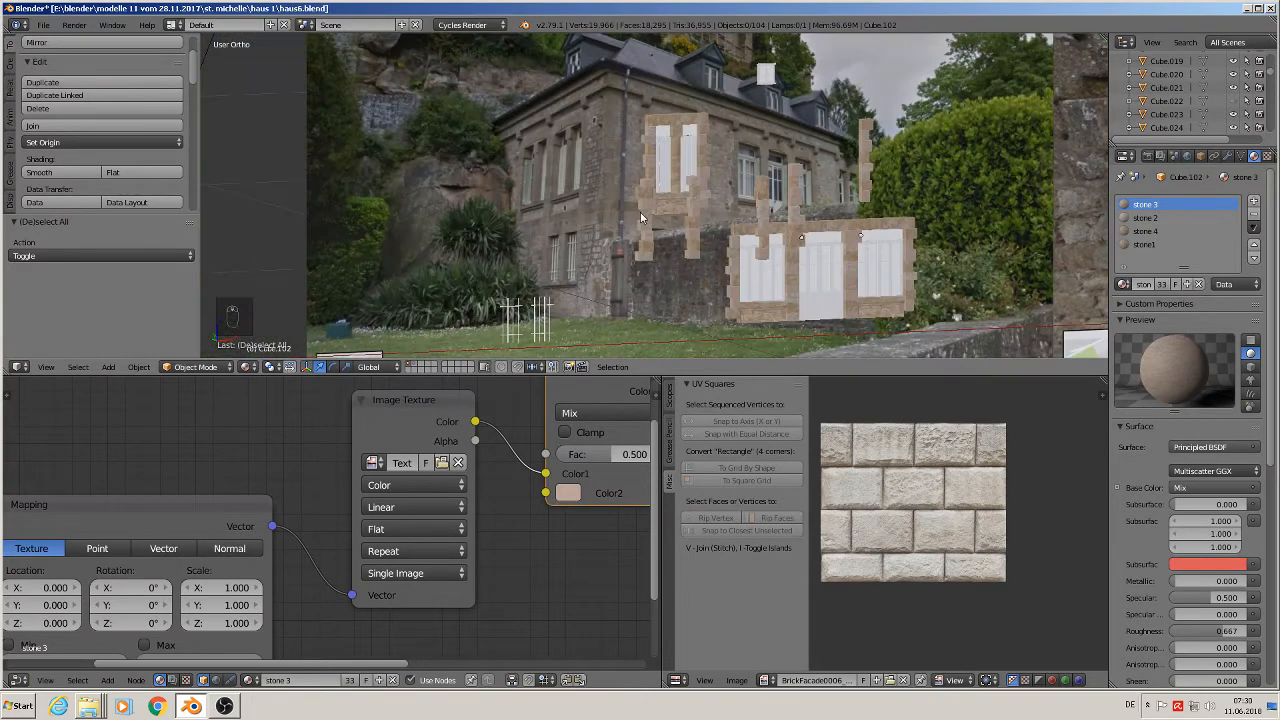
pyautogui.scroll(2, 659, 261)
# - Check the house with its corner columns in place and save the haus6.blend file
pyautogui.moveTo(659, 261); pyautogui.dragTo(851, 196, button='middle')
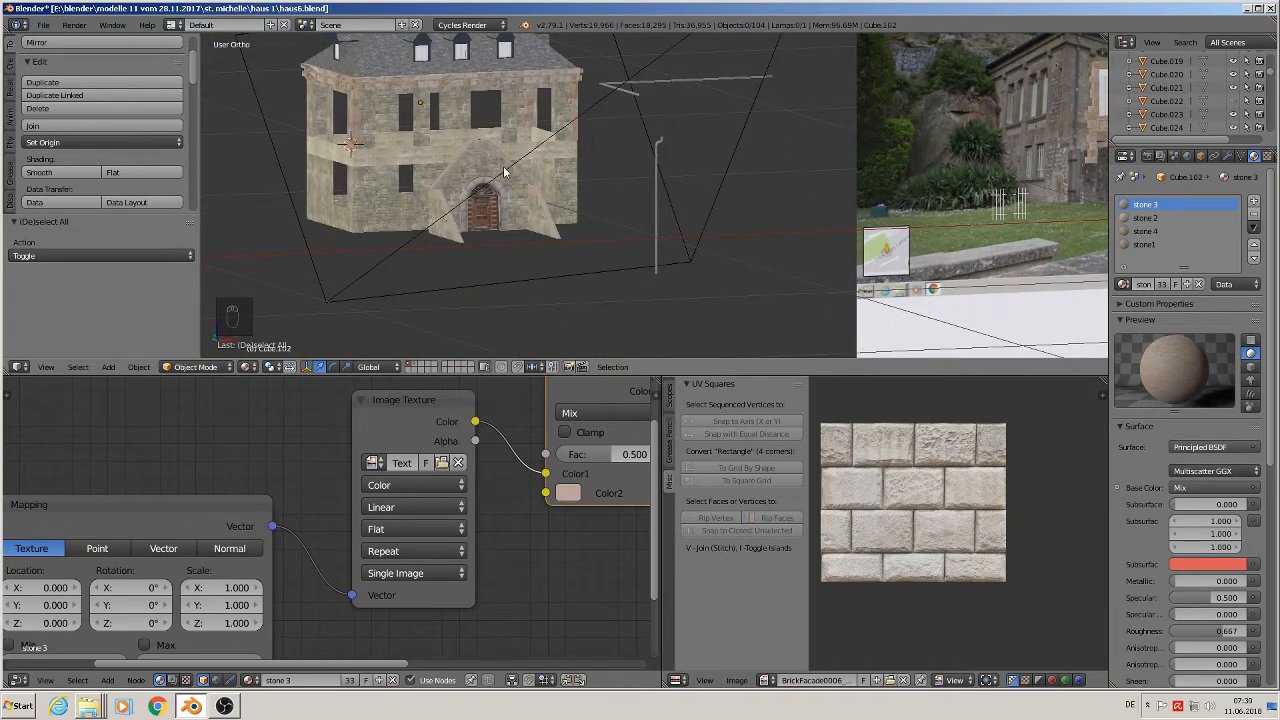
pyautogui.moveTo(505, 172); pyautogui.dragTo(503, 190, button='middle')
pyautogui.click(40, 26)
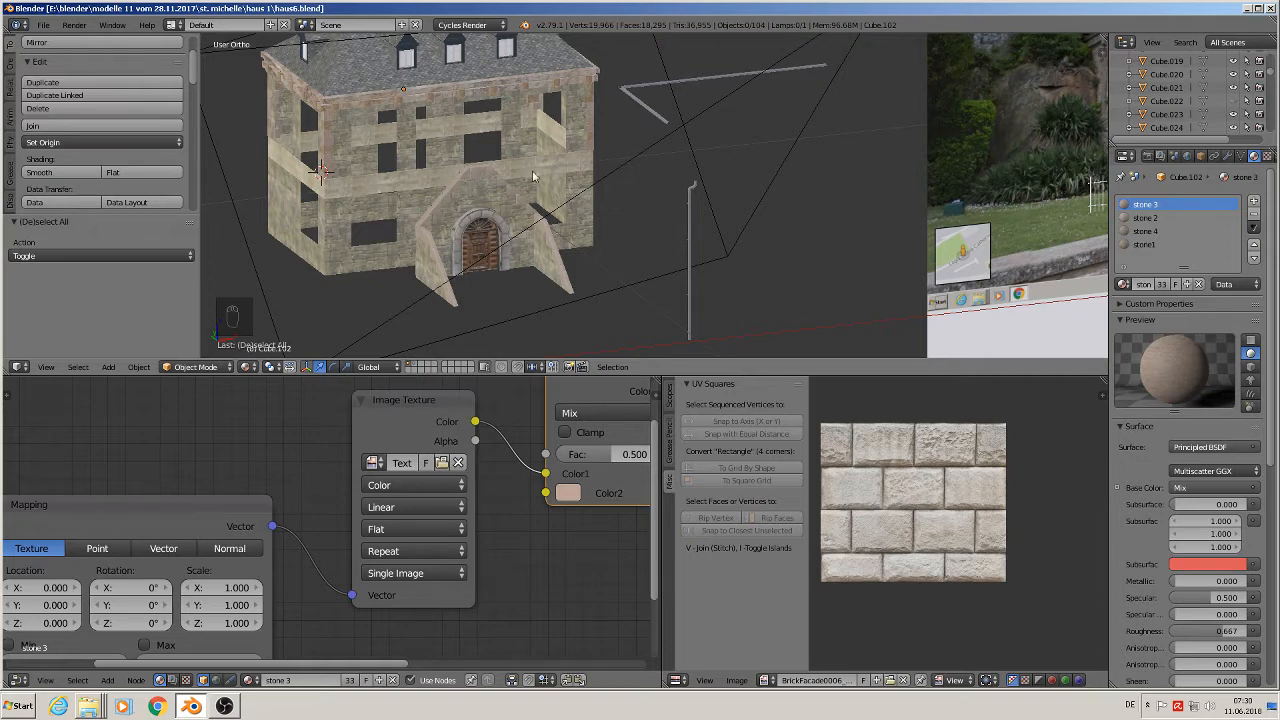
# - Examine the window shapes and the arched entrance in the house reference photos from the front view
pyautogui.scroll(-3, 732, 166)
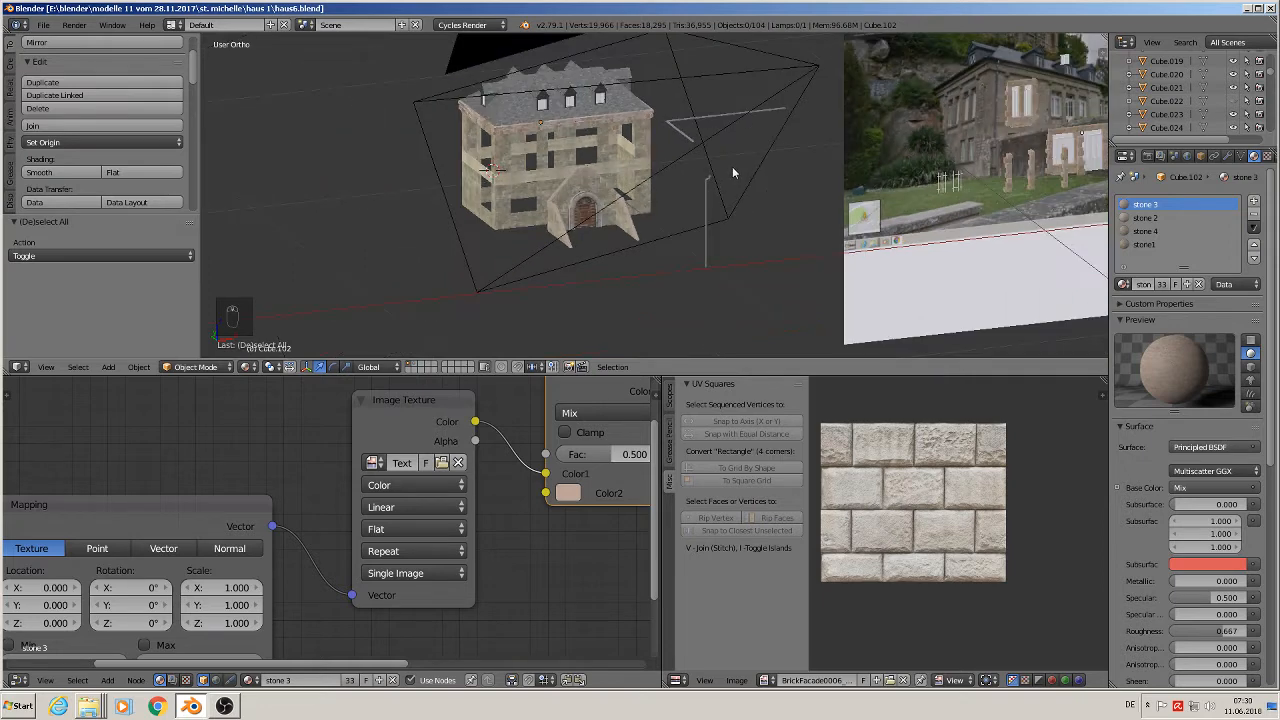
pyautogui.scroll(1, 920, 163)
pyautogui.keyDown('shift'); pyautogui.moveTo(920, 162); pyautogui.dragTo(516, 186, button='middle'); pyautogui.keyUp('shift')
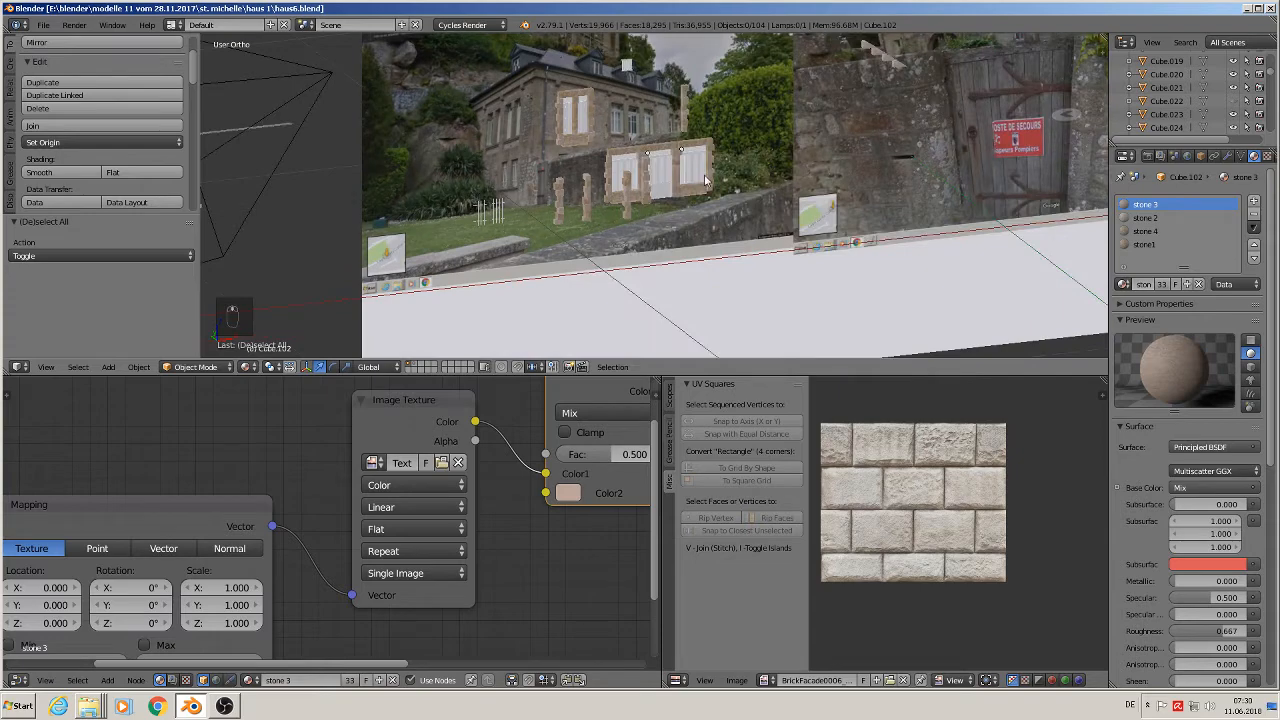
pyautogui.press('KP_1')
pyautogui.keyDown('shift'); pyautogui.moveTo(826, 275); pyautogui.dragTo(666, 275, button='middle'); pyautogui.keyUp('shift')
pyautogui.scroll(4, 693, 250)
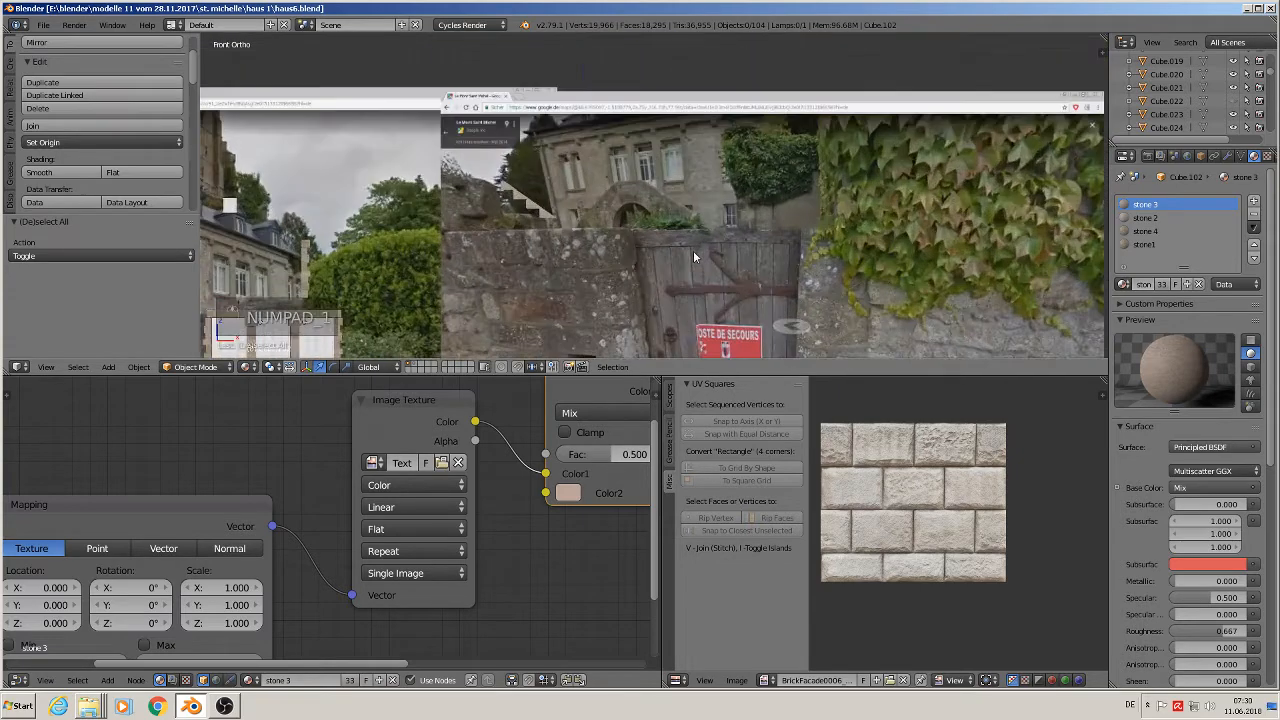
pyautogui.scroll(3, 693, 250)
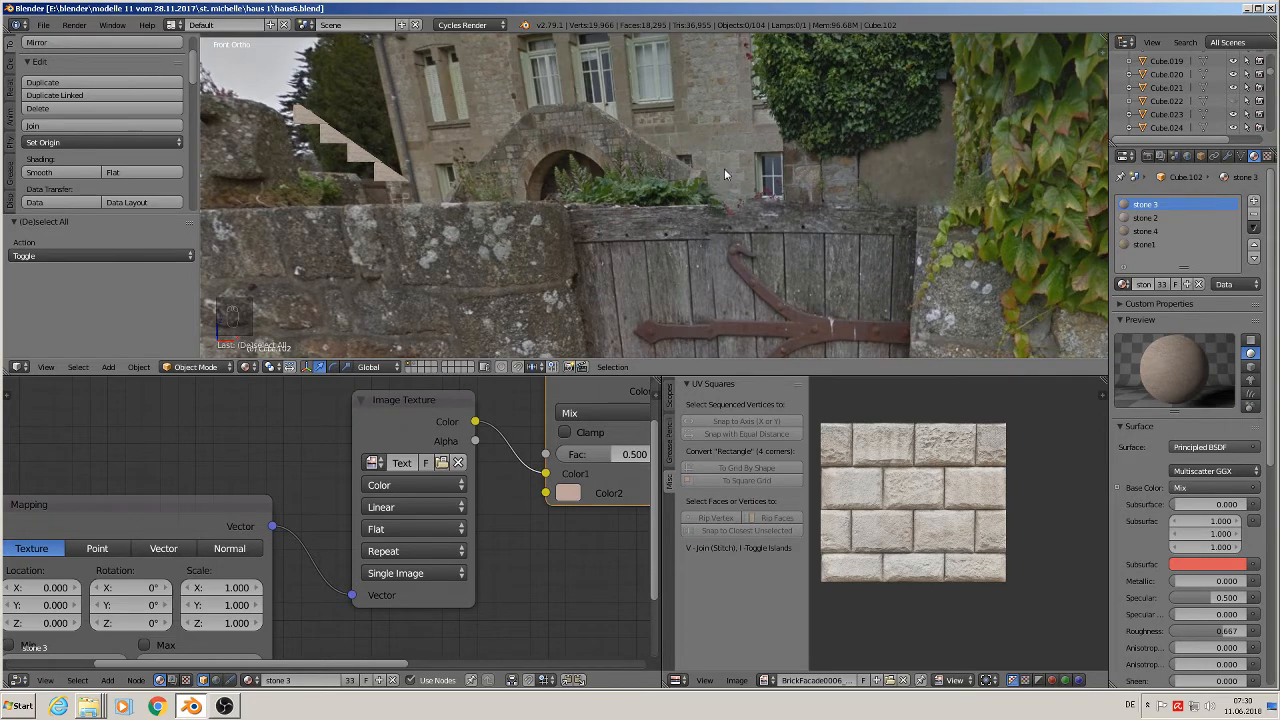
pyautogui.scroll(-5, 642, 285)
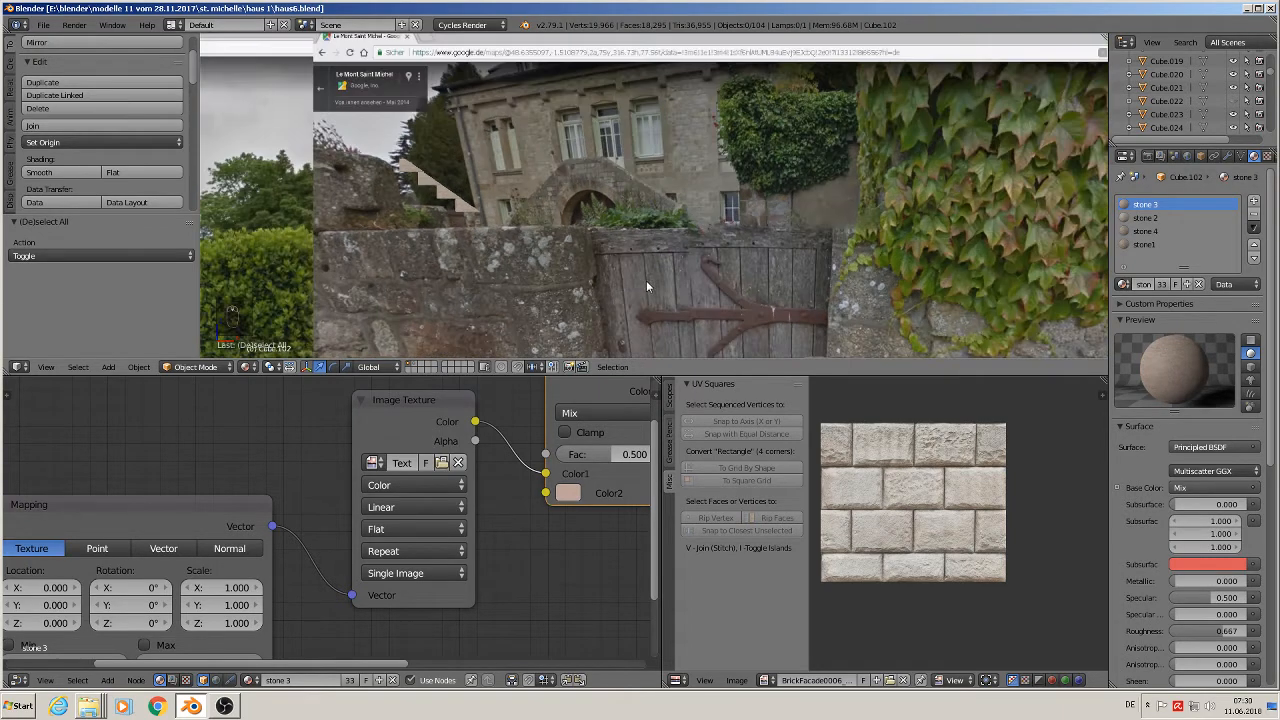
pyautogui.keyDown('shift'); pyautogui.moveTo(688, 183); pyautogui.dragTo(1026, 186, button='middle'); pyautogui.keyUp('shift')
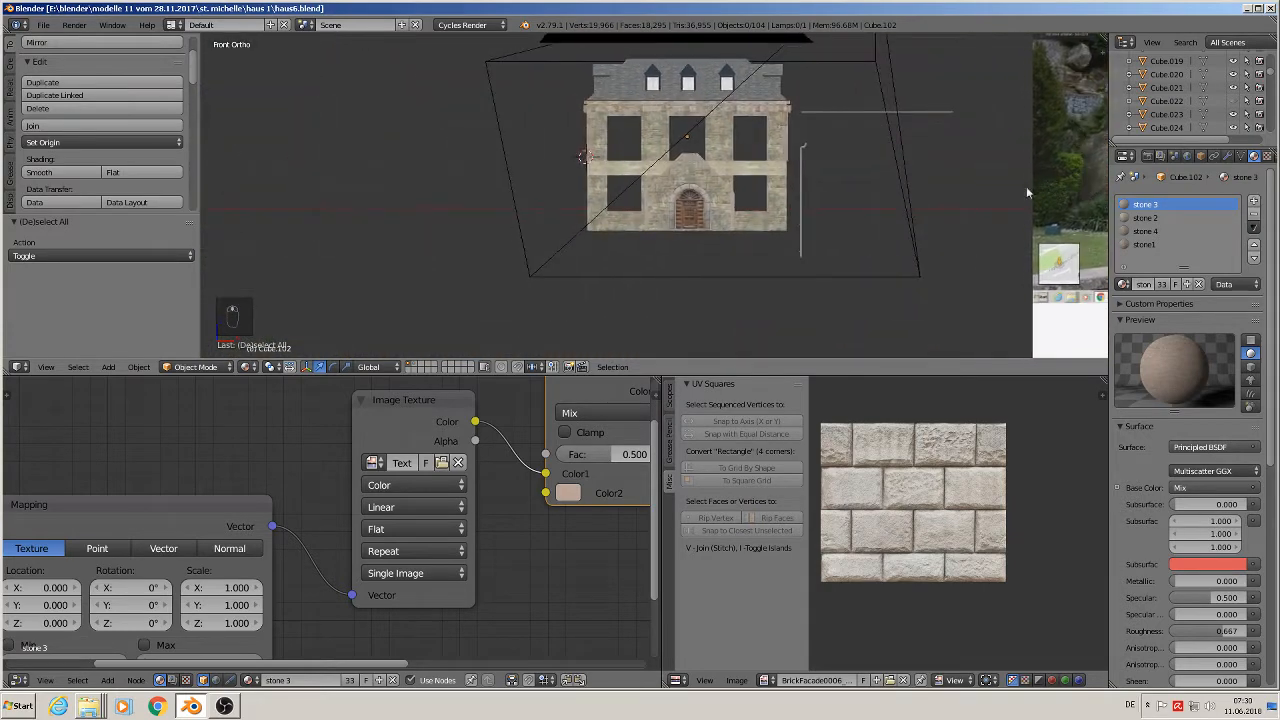
# - Open the roof object's mesh for editing at the leftmost front dormer window
pyautogui.scroll(5, 769, 145)
pyautogui.keyDown('shift'); pyautogui.moveTo(624, 116); pyautogui.dragTo(716, 259, button='middle'); pyautogui.keyUp('shift')
pyautogui.scroll(4, 586, 196)
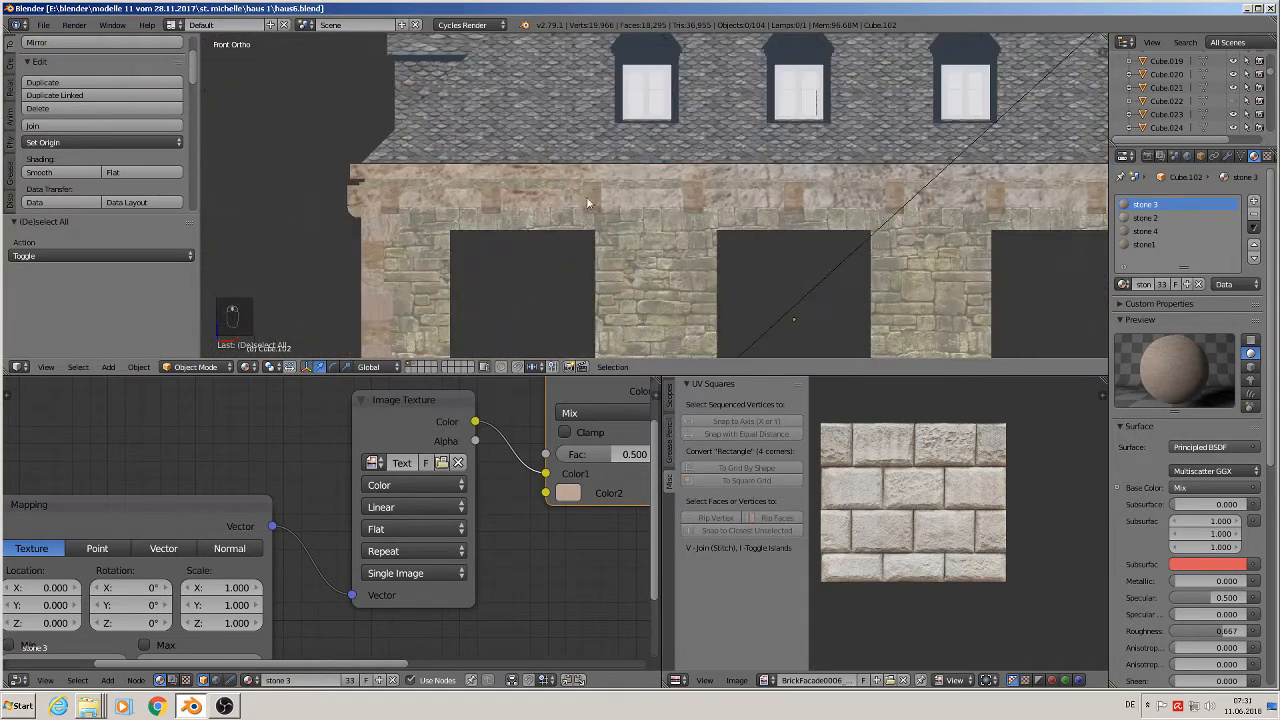
pyautogui.rightClick(658, 67)
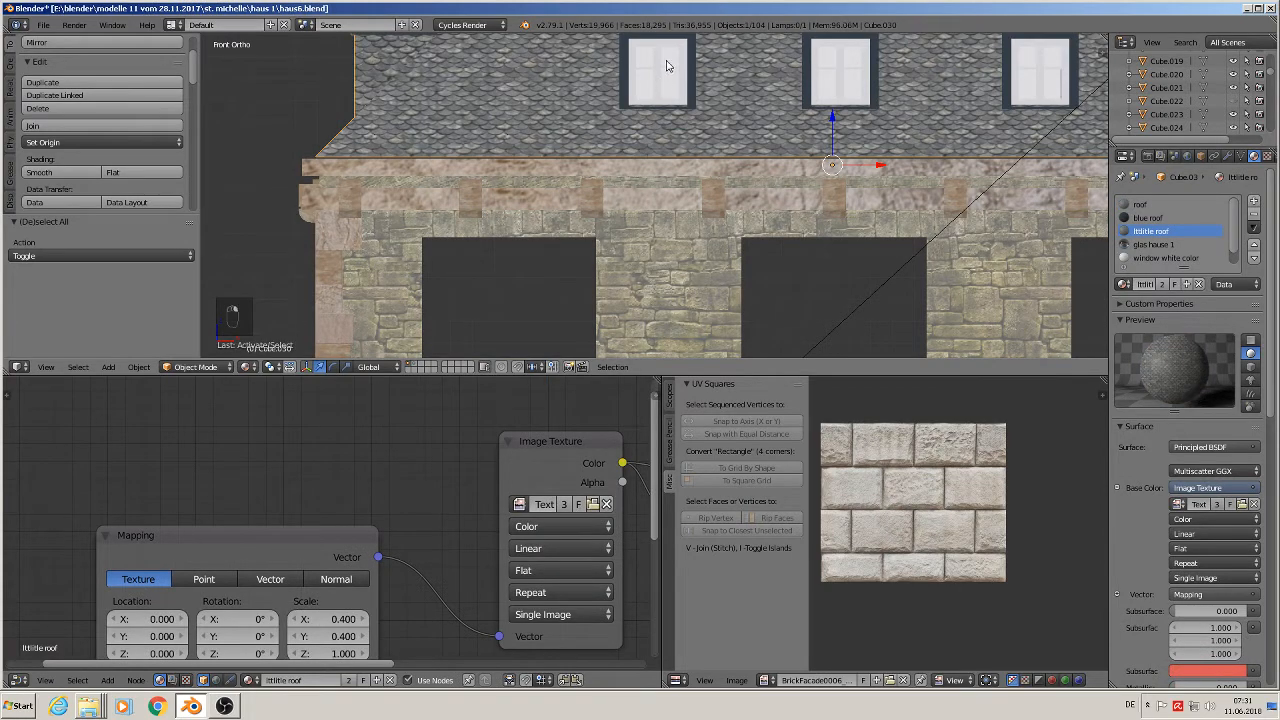
pyautogui.keyDown('shift'); pyautogui.moveTo(676, 135); pyautogui.dragTo(716, 299, button='middle'); pyautogui.keyUp('shift')
pyautogui.moveTo(693, 145); pyautogui.dragTo(768, 215, button='middle')
pyautogui.scroll(-3, 789, 204)
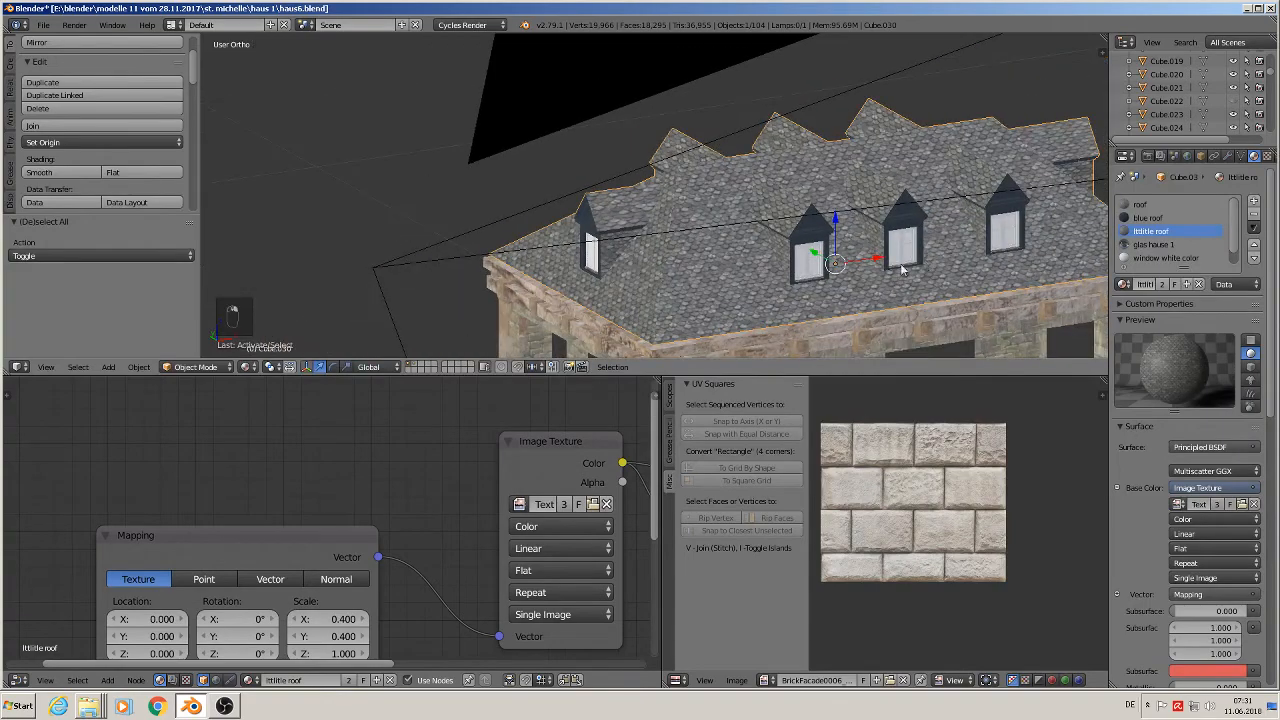
pyautogui.keyDown('shift'); pyautogui.moveTo(902, 268); pyautogui.dragTo(523, 130, button='middle'); pyautogui.keyUp('shift')
pyautogui.scroll(-5, 624, 196)
pyautogui.scroll(5, 606, 200)
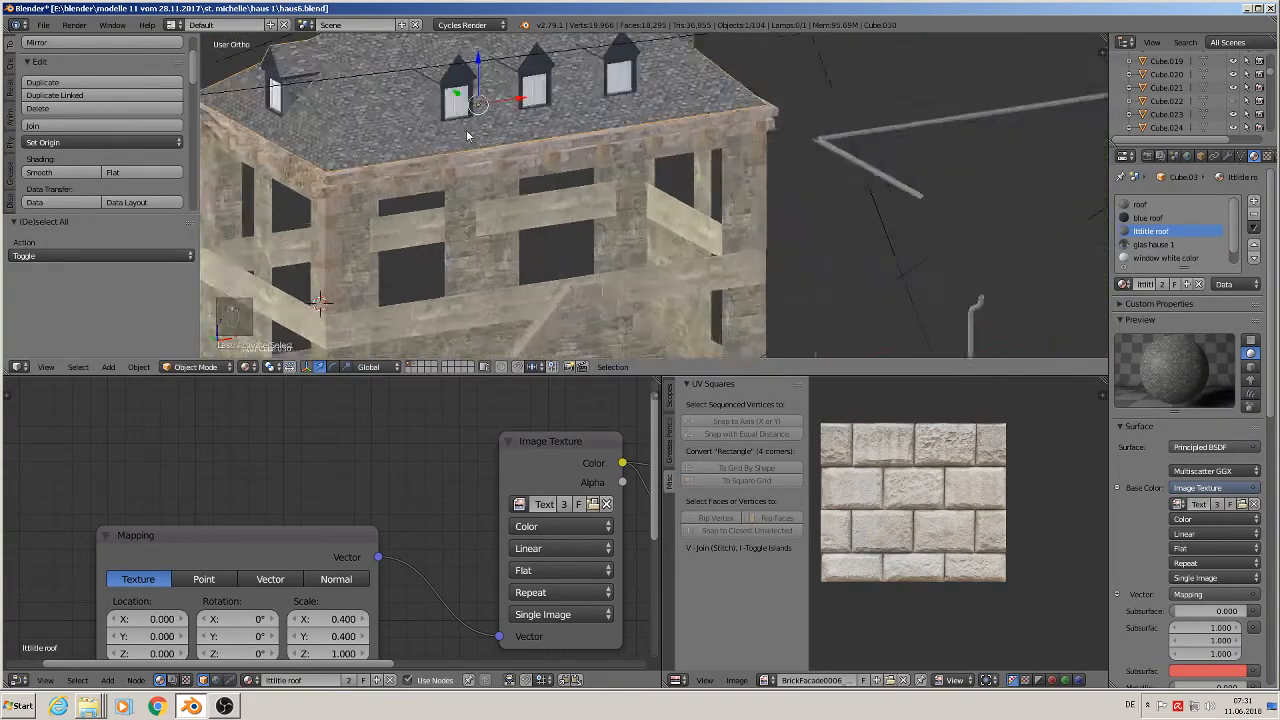
pyautogui.keyDown('shift'); pyautogui.moveTo(463, 94); pyautogui.dragTo(544, 182, button='middle'); pyautogui.keyUp('shift')
pyautogui.scroll(5, 540, 180)
pyautogui.press('Tab')
pyautogui.scroll(5, 530, 170)
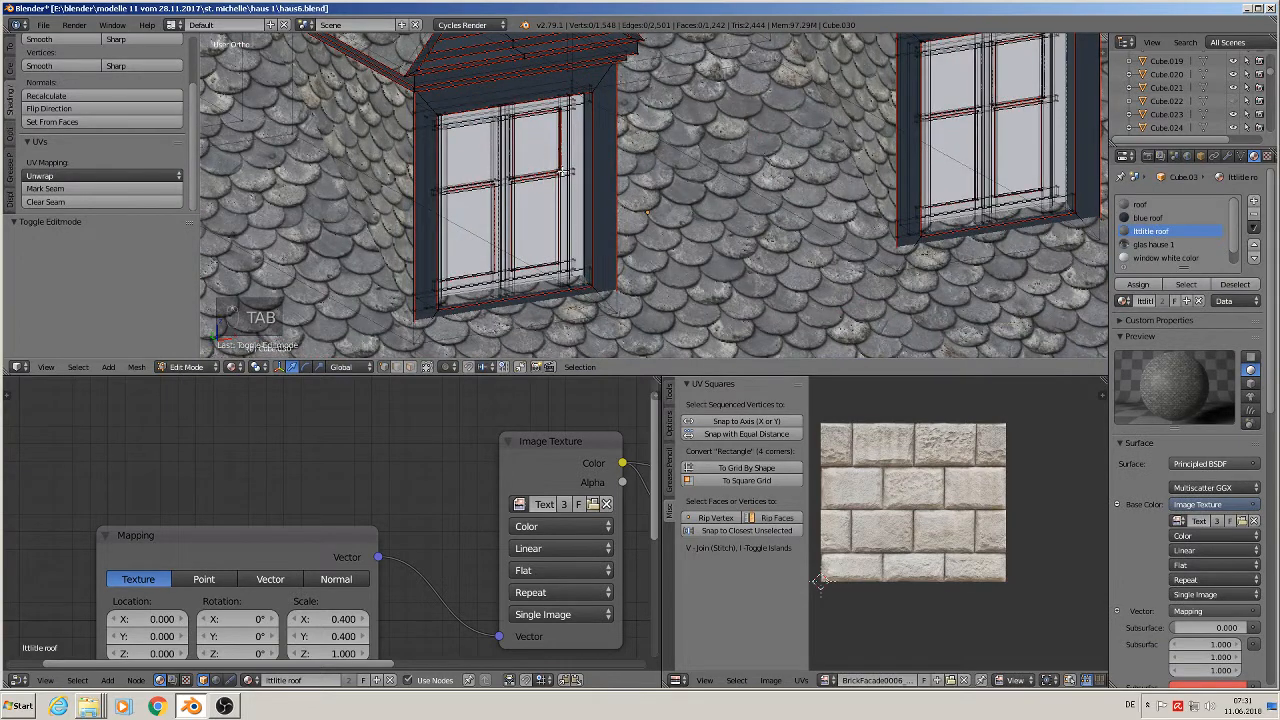
# - Select the linked glass panes and horizontal glazing bars of the leftmost front dormer window
pyautogui.press('l')
pyautogui.press('l')
pyautogui.press('l')
pyautogui.press('l')
pyautogui.press('l')
pyautogui.press('l')
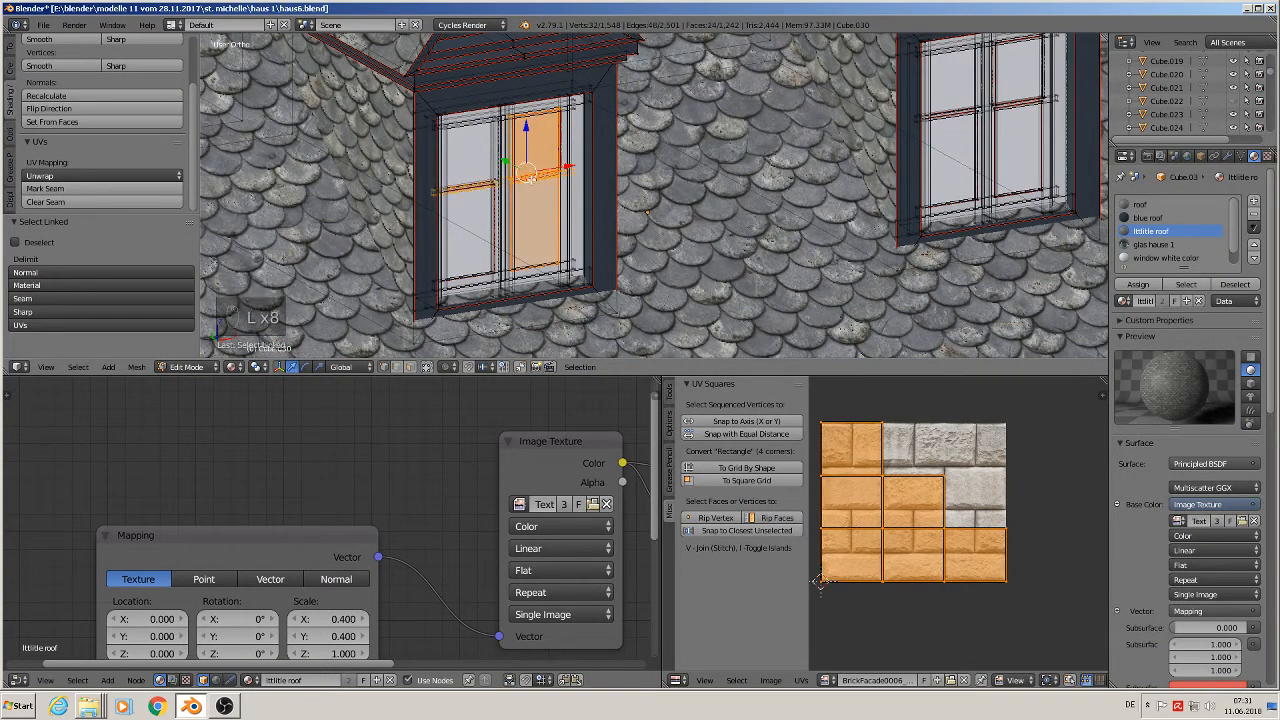
pyautogui.press('l')
pyautogui.press('l')
pyautogui.press('l')
pyautogui.press('l')
pyautogui.press('l')
pyautogui.press('l')
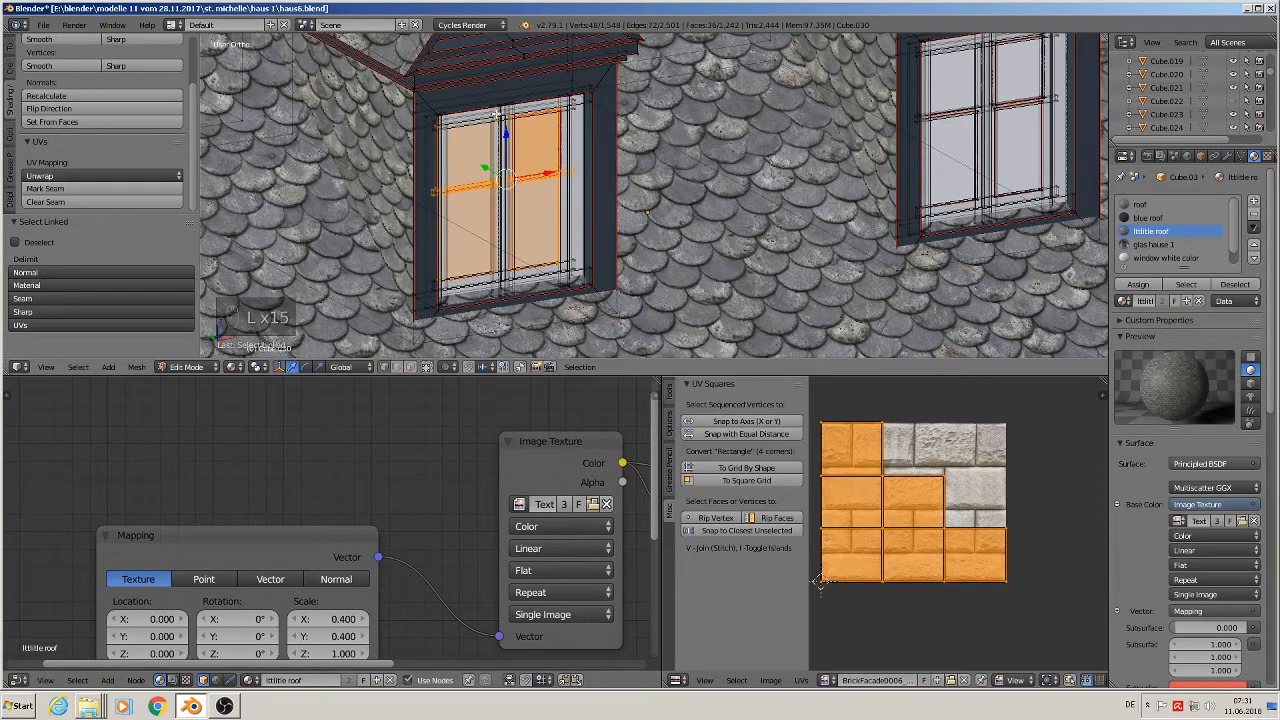
# - Add the dormer window's linked top and bottom rails, side stiles and centre posts to the selection
pyautogui.press('l')
pyautogui.scroll(3, 432, 138)
pyautogui.press('l')
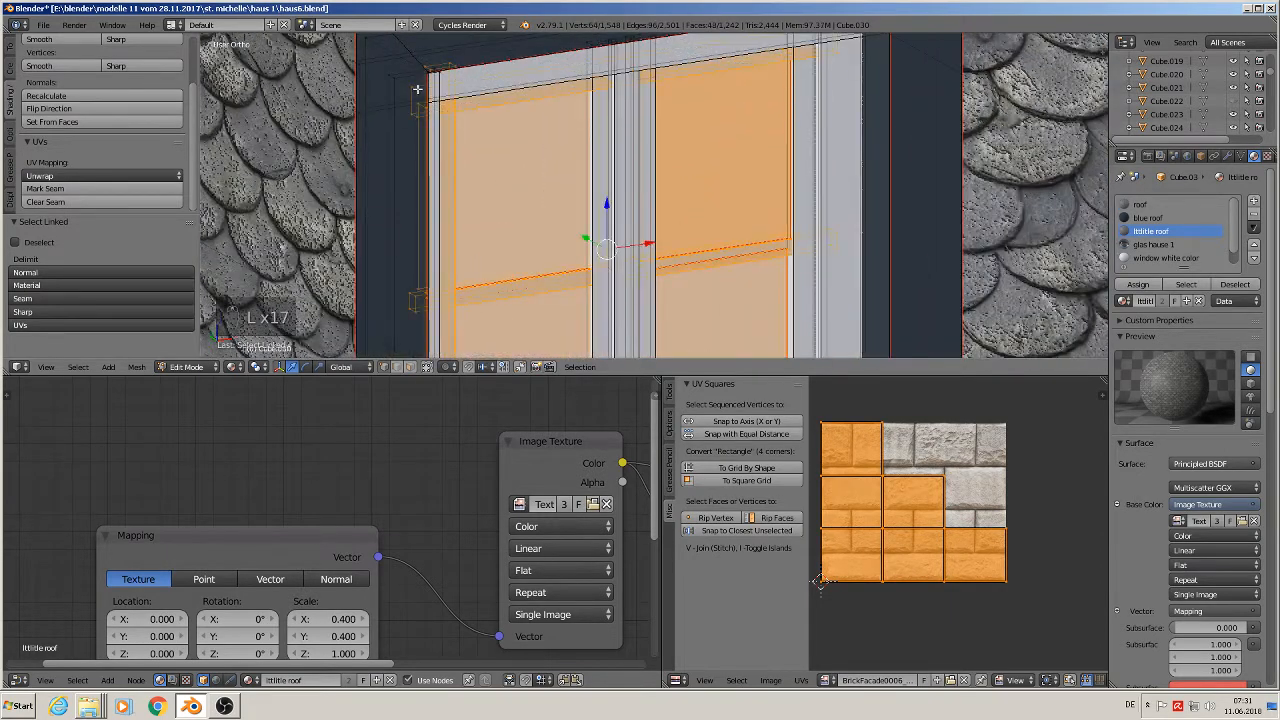
pyautogui.press('l')
pyautogui.moveTo(401, 86); pyautogui.dragTo(480, 164, button='middle')
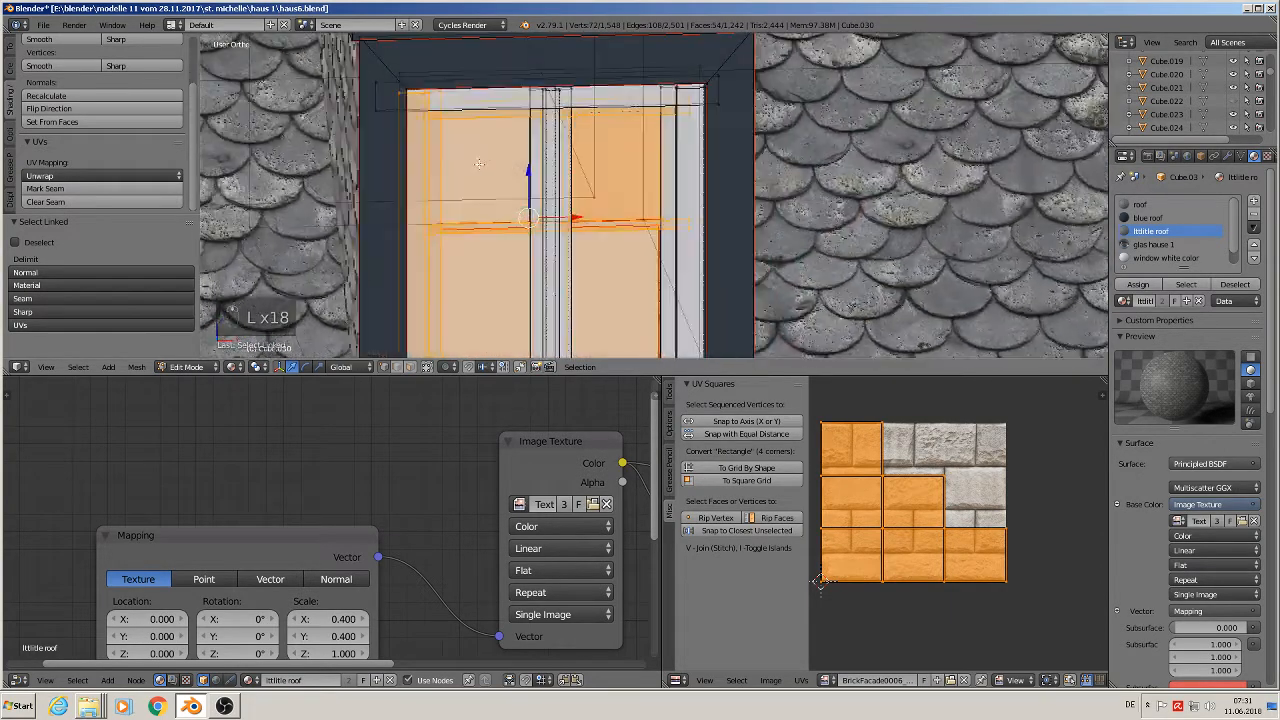
pyautogui.scroll(1, 633, 113)
pyautogui.moveTo(633, 113); pyautogui.dragTo(679, 107, button='middle')
pyautogui.press('l')
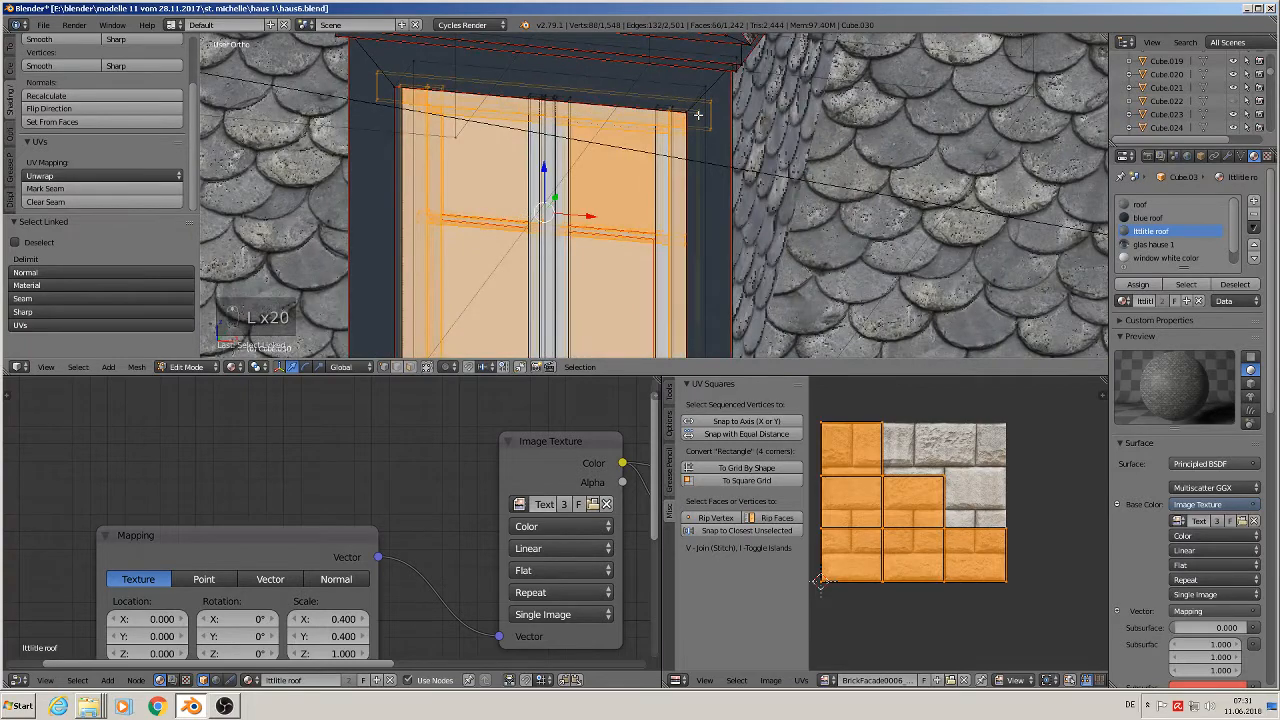
pyautogui.scroll(-3, 700, 190)
pyautogui.scroll(2, 702, 248)
pyautogui.scroll(2, 700, 300)
pyautogui.press('l')
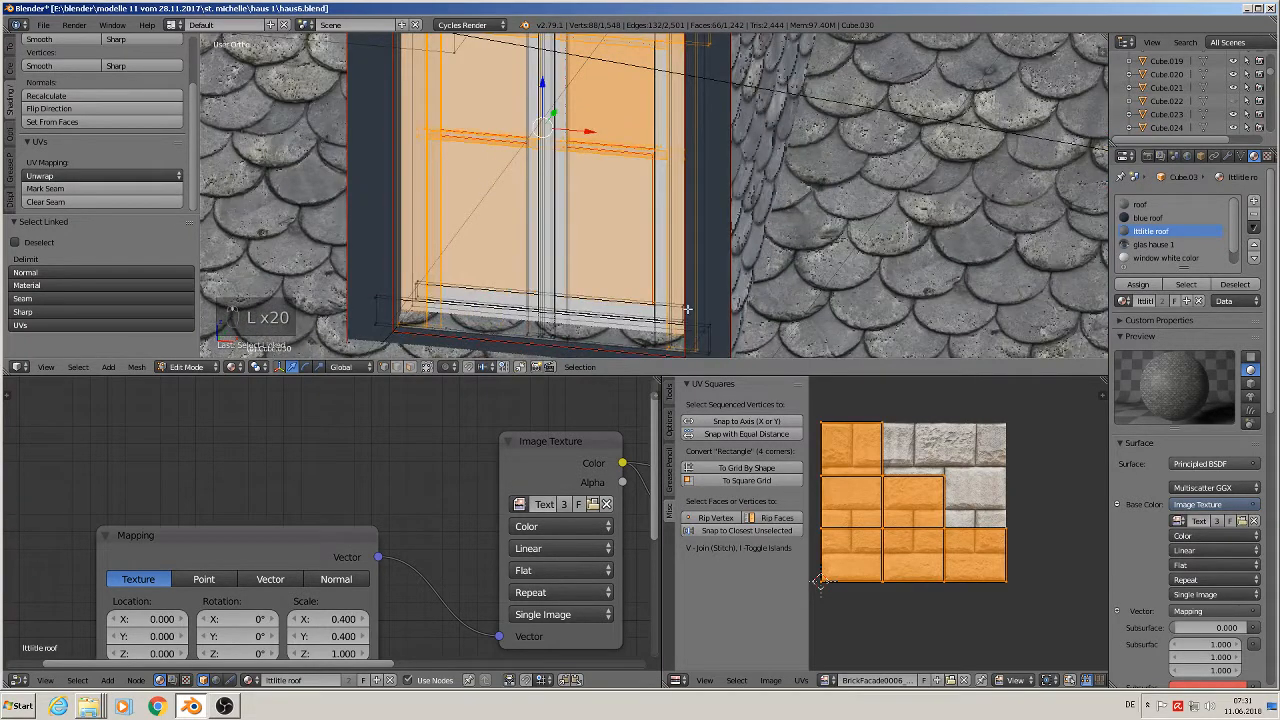
pyautogui.press('l')
pyautogui.press('l')
pyautogui.scroll(-2, 704, 328)
pyautogui.scroll(2, 704, 328)
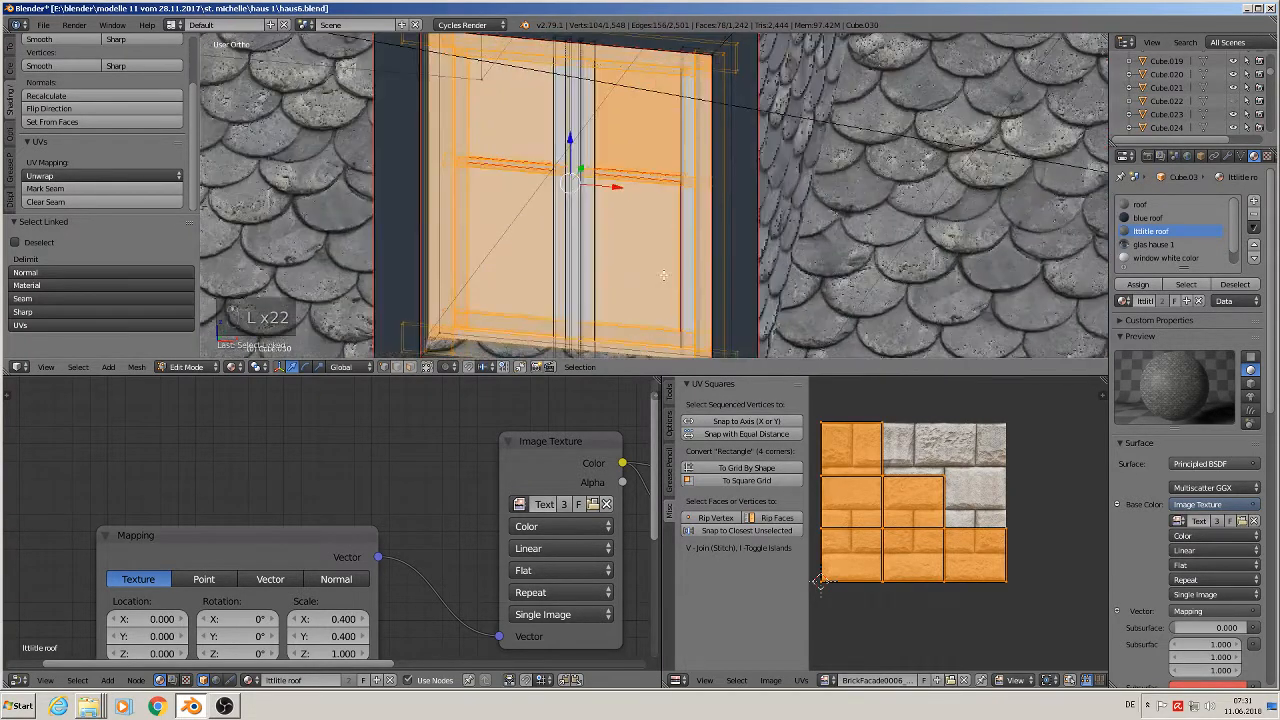
pyautogui.press('l')
pyautogui.press('l')
pyautogui.press('l')
pyautogui.press('l')
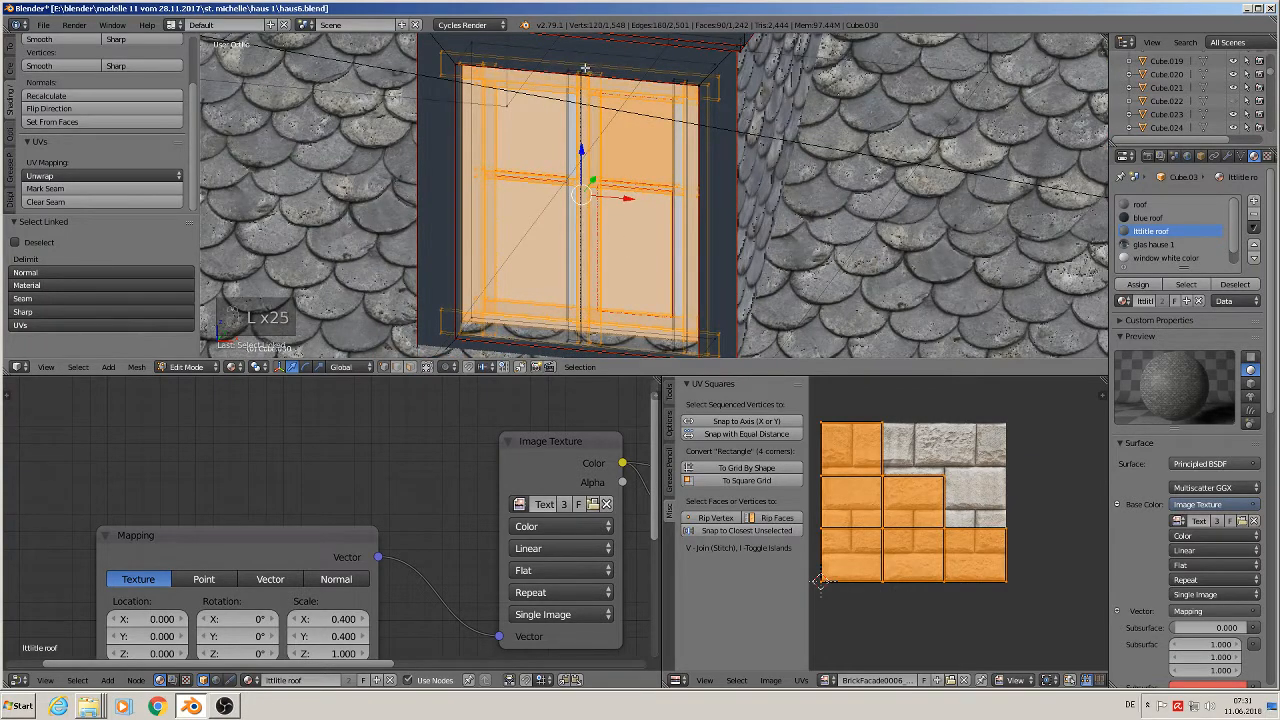
pyautogui.press('l')
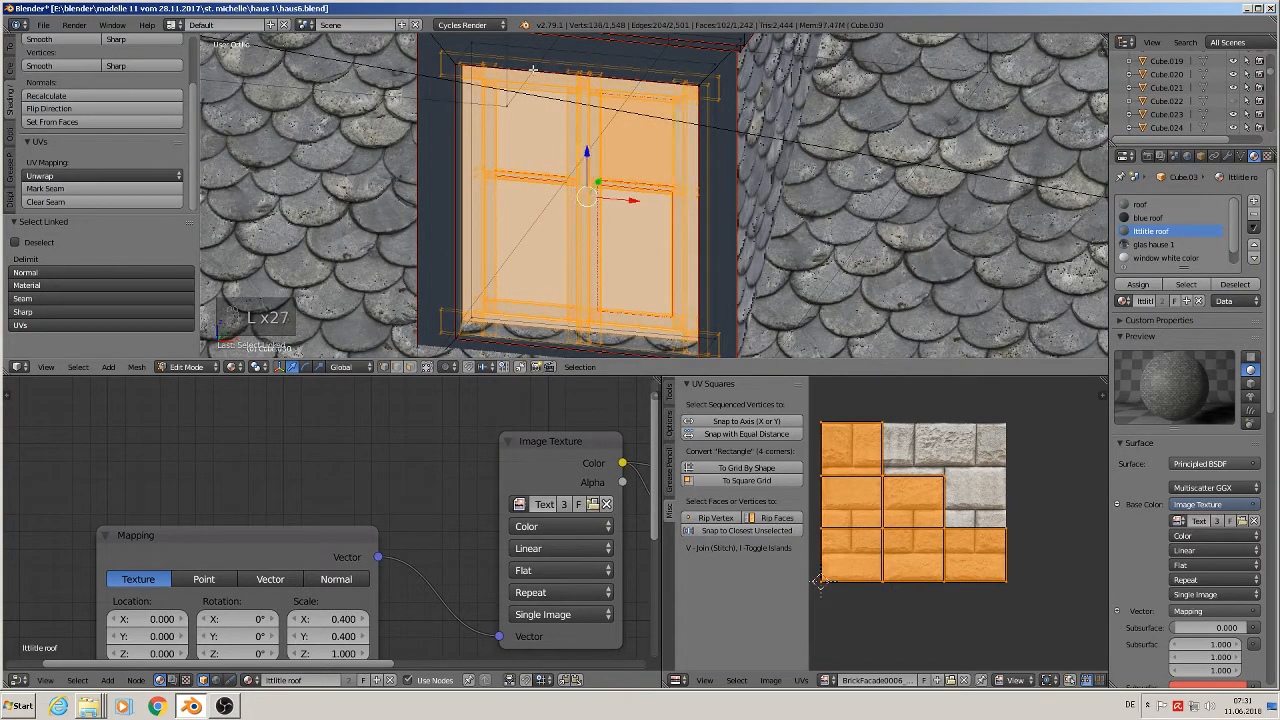
# - Duplicate the selected window parts -0.046 along Y and separate the copy into its own object
pyautogui.moveTo(620, 140); pyautogui.dragTo(606, 157, button='middle')
pyautogui.scroll(-5, 606, 157)
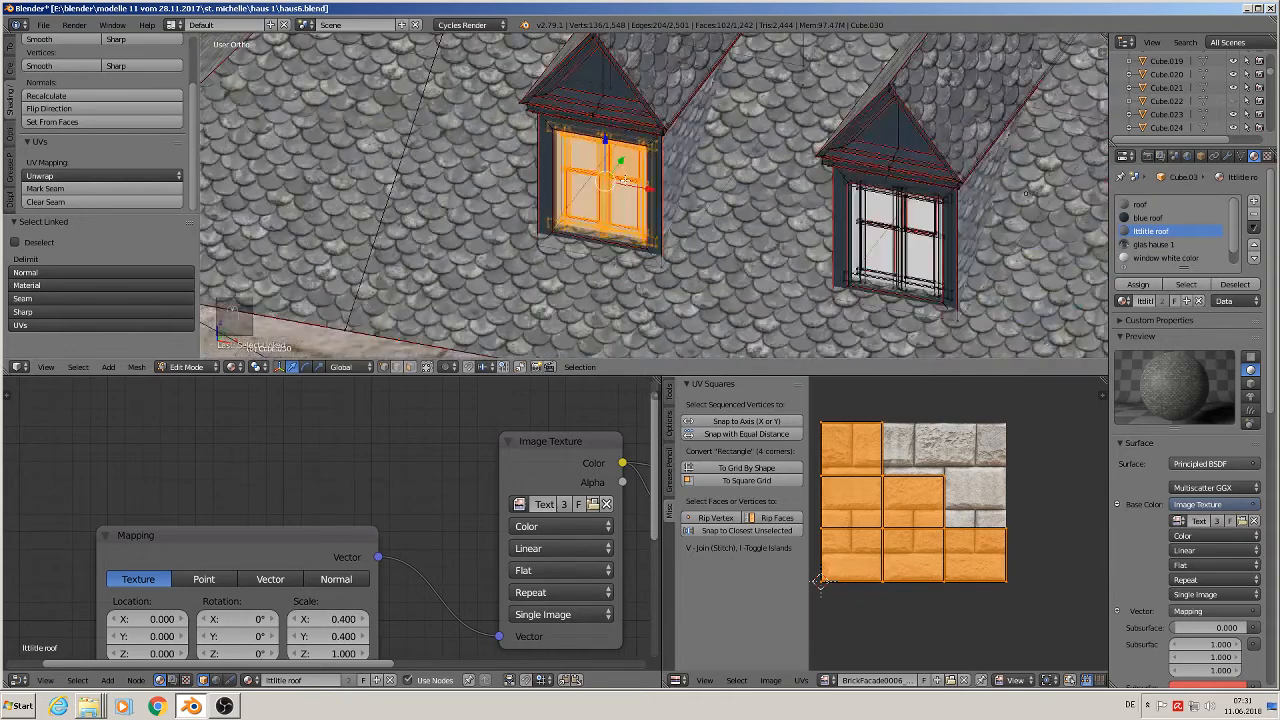
pyautogui.hotkey('shift', 'd')
pyautogui.press('y')
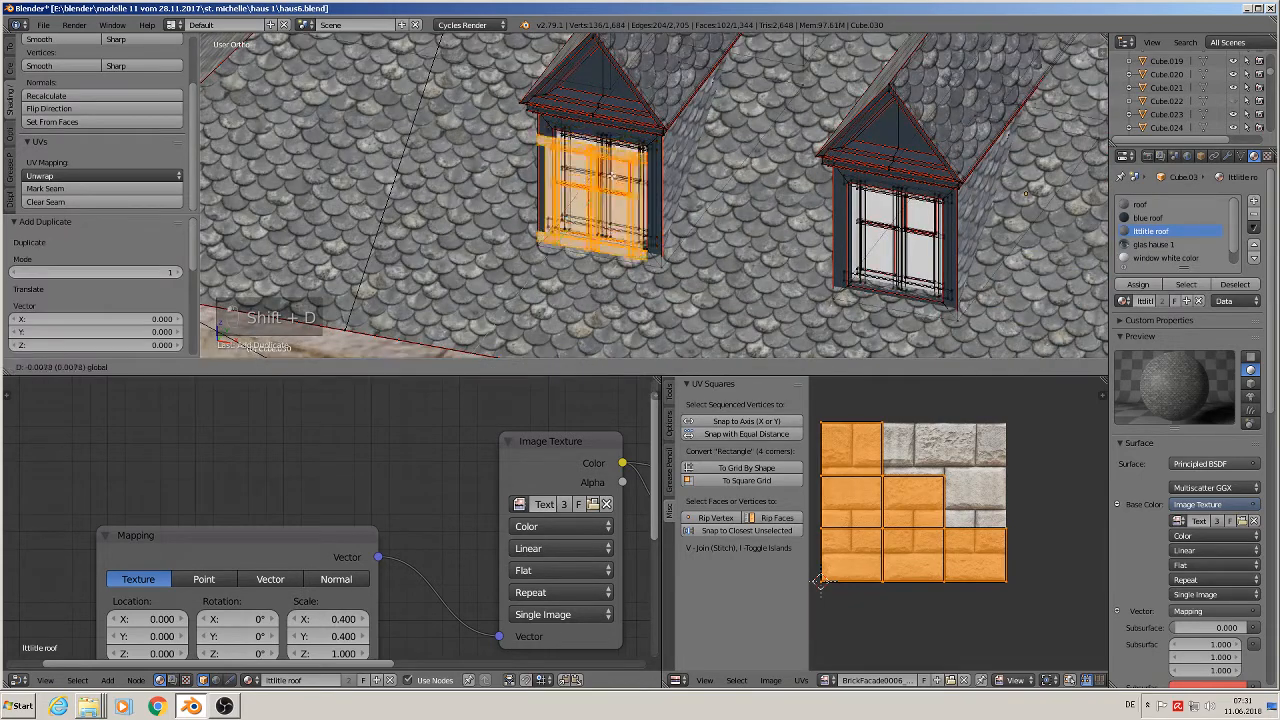
pyautogui.click(560, 232)
pyautogui.press('p')
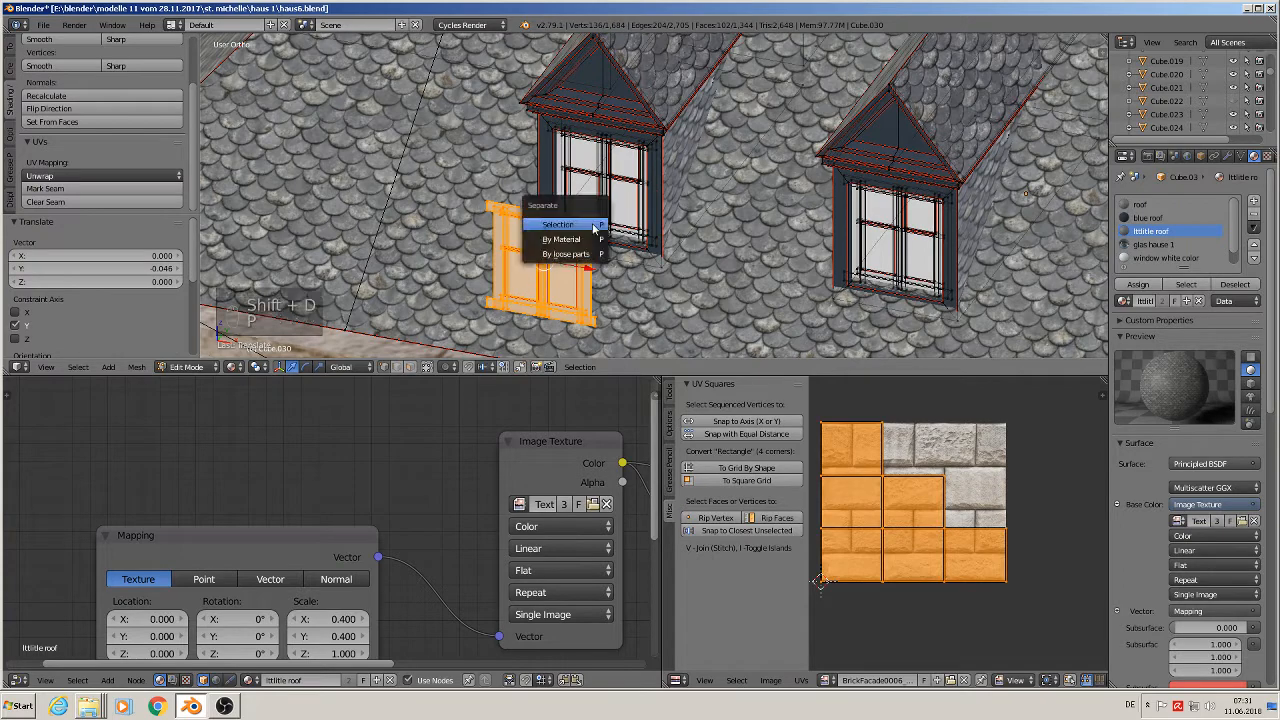
pyautogui.click(594, 223)
# - Leave mesh editing and set the separated window's origin to its geometry
pyautogui.scroll(-4, 590, 235)
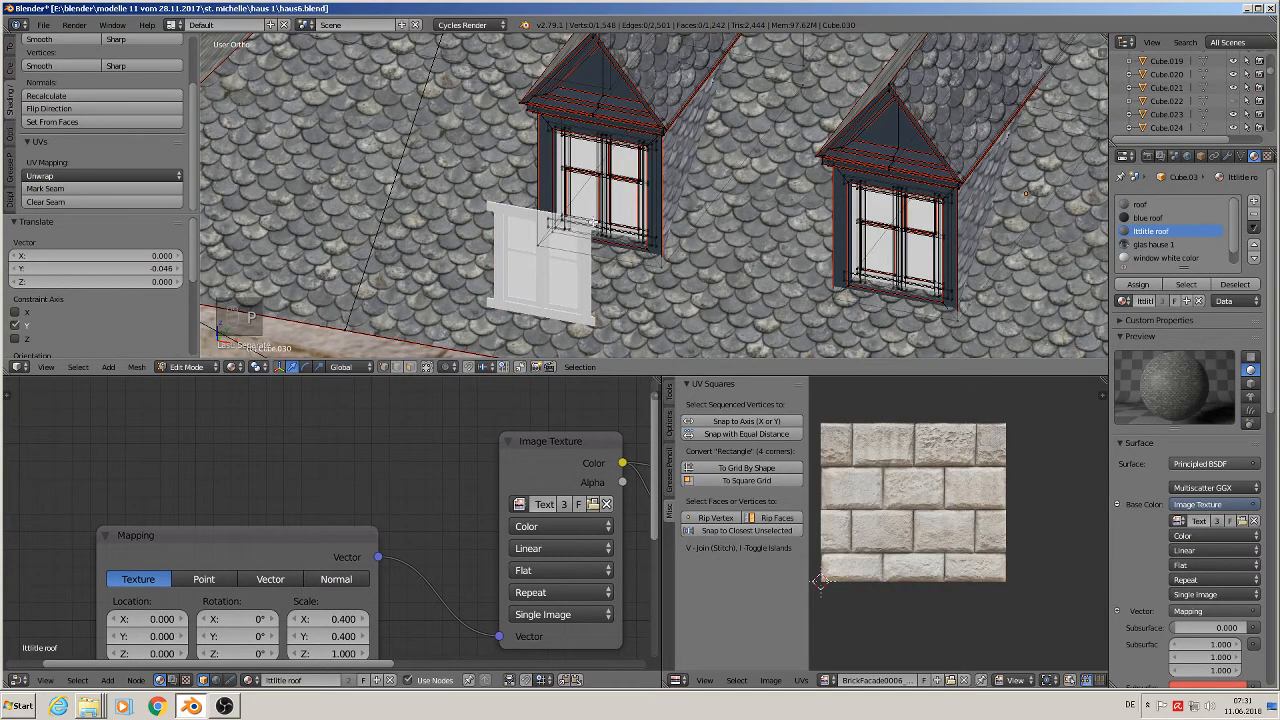
pyautogui.press('Tab')
pyautogui.scroll(3, 583, 248)
pyautogui.moveTo(583, 248); pyautogui.dragTo(460, 230, button='middle')
pyautogui.click(106, 143)
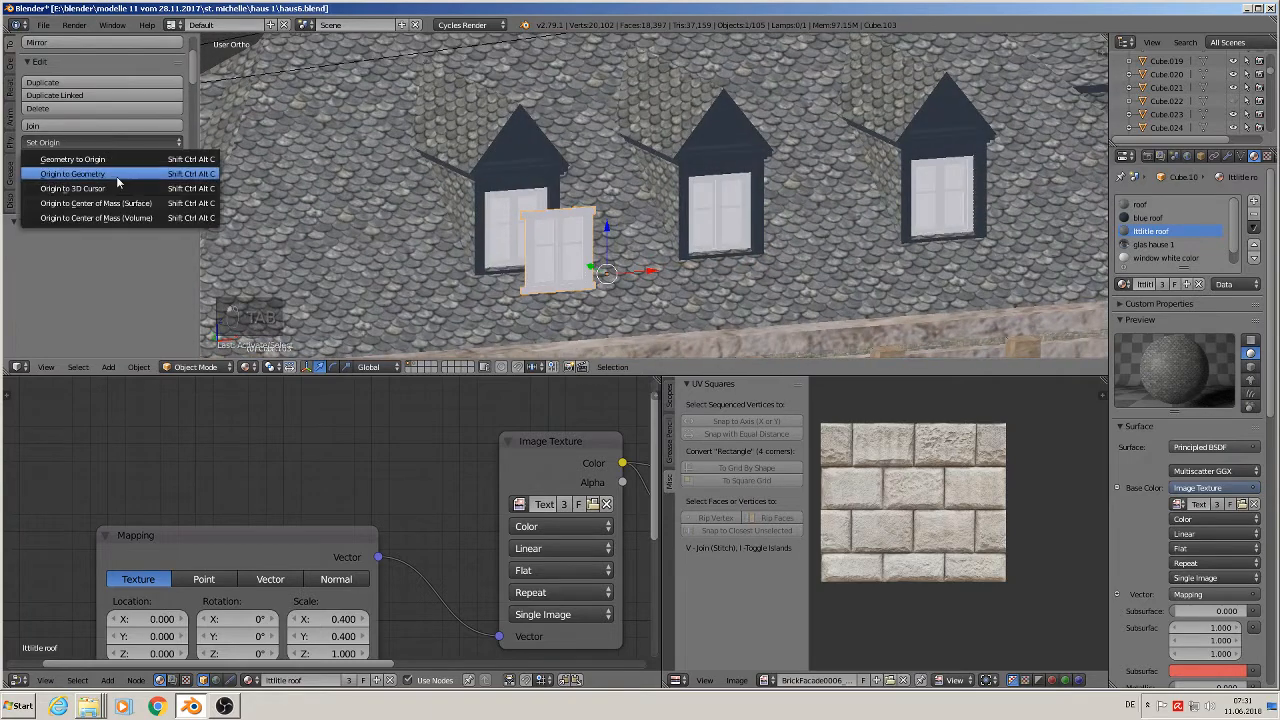
pyautogui.click(116, 175)
# - Move the separated window -0.239 along Z and -0.085 along X into the left ground-floor opening
pyautogui.scroll(-3, 562, 252)
pyautogui.press('KP_1')
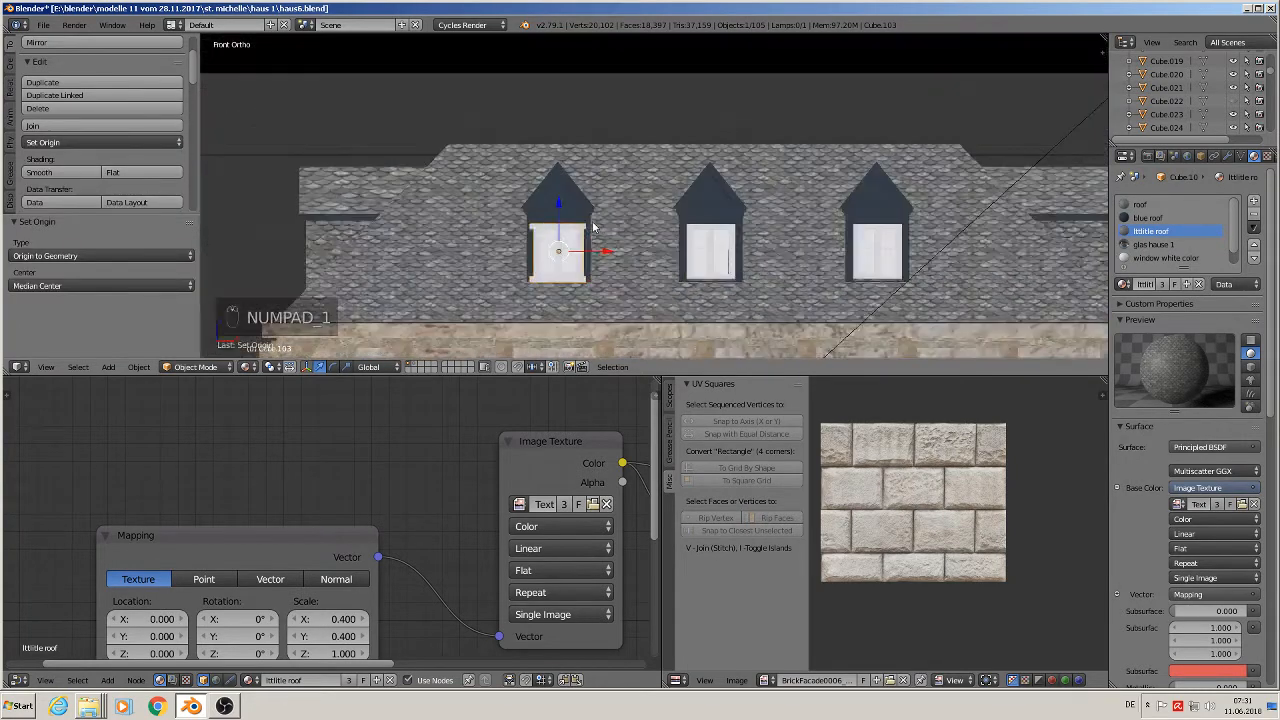
pyautogui.scroll(2, 560, 250)
pyautogui.scroll(-2, 560, 250)
pyautogui.scroll(3, 474, 131)
pyautogui.scroll(-5, 474, 131)
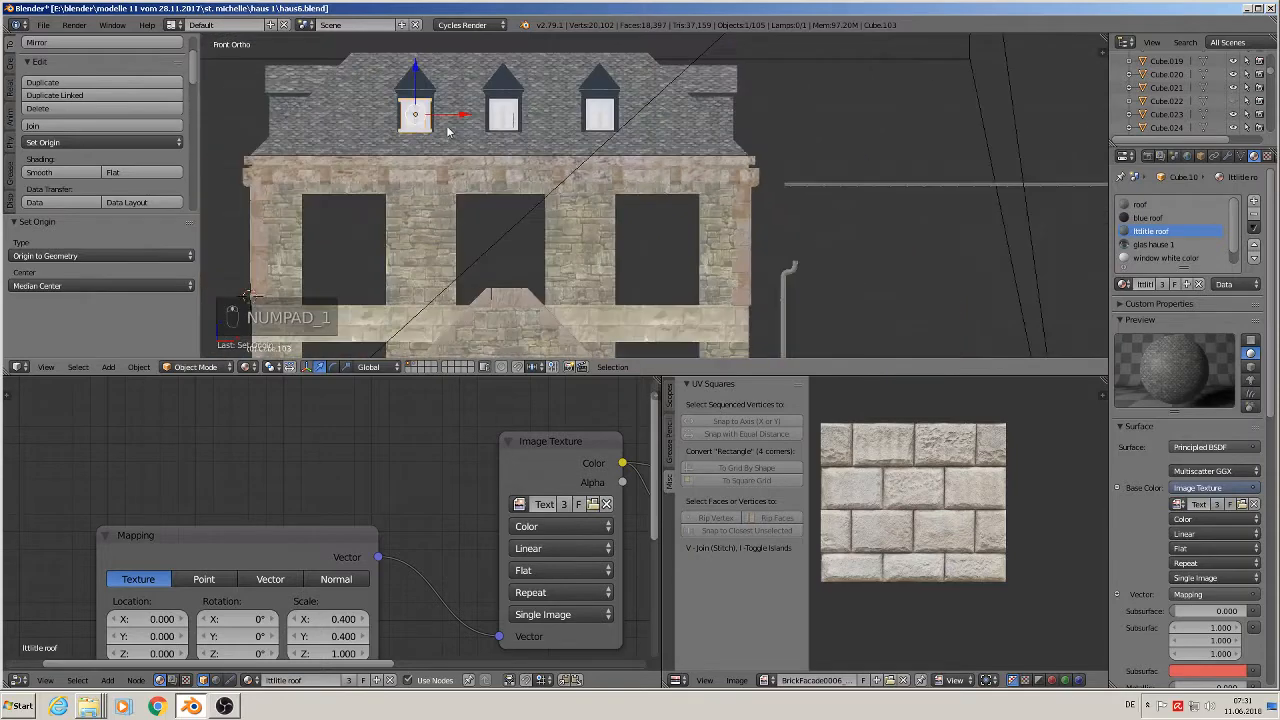
pyautogui.press('g')
pyautogui.press('z')
pyautogui.moveTo(399, 270); pyautogui.dragTo(405, 272)
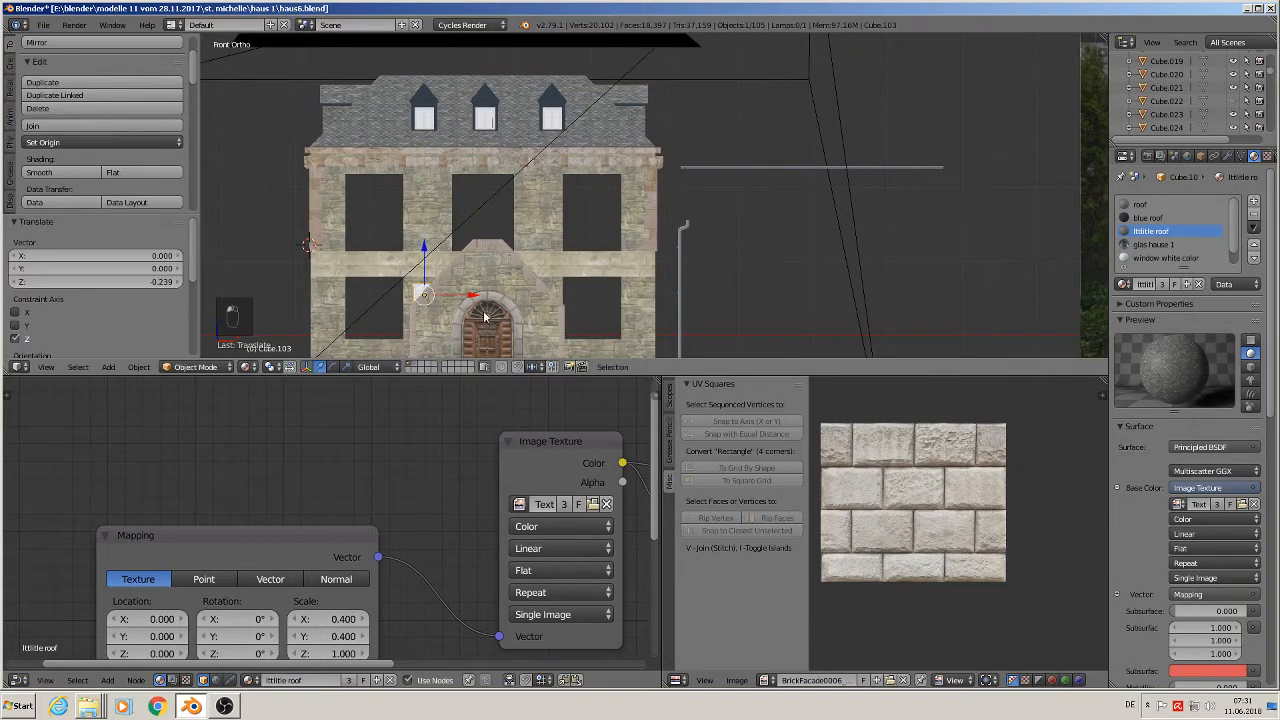
pyautogui.moveTo(484, 298); pyautogui.dragTo(412, 300)
# - Check the small ground-floor windows in the reference photos for their shape and proportions
pyautogui.keyDown('shift'); pyautogui.moveTo(492, 317); pyautogui.dragTo(306, 238, button='middle'); pyautogui.keyUp('shift')
pyautogui.scroll(-4, 306, 238)
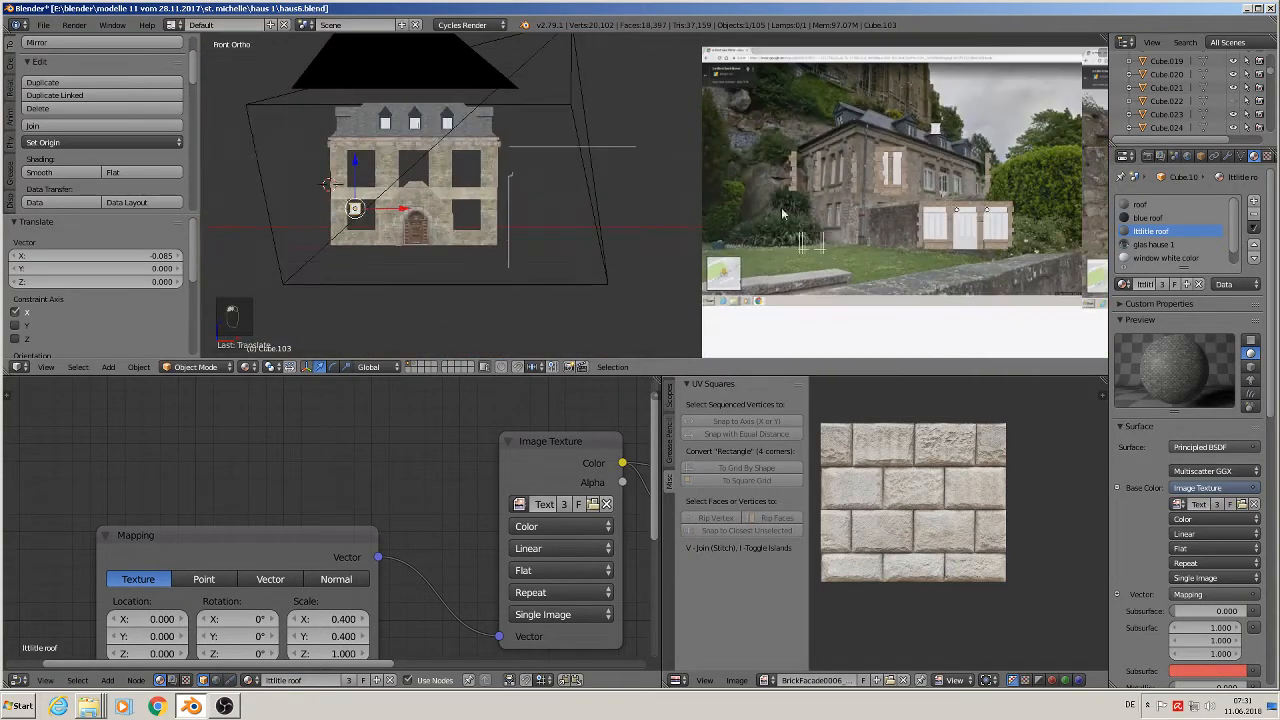
pyautogui.scroll(3, 818, 194)
pyautogui.keyDown('shift'); pyautogui.moveTo(818, 194); pyautogui.dragTo(706, 246, button='middle'); pyautogui.keyUp('shift')
pyautogui.scroll(6, 706, 246)
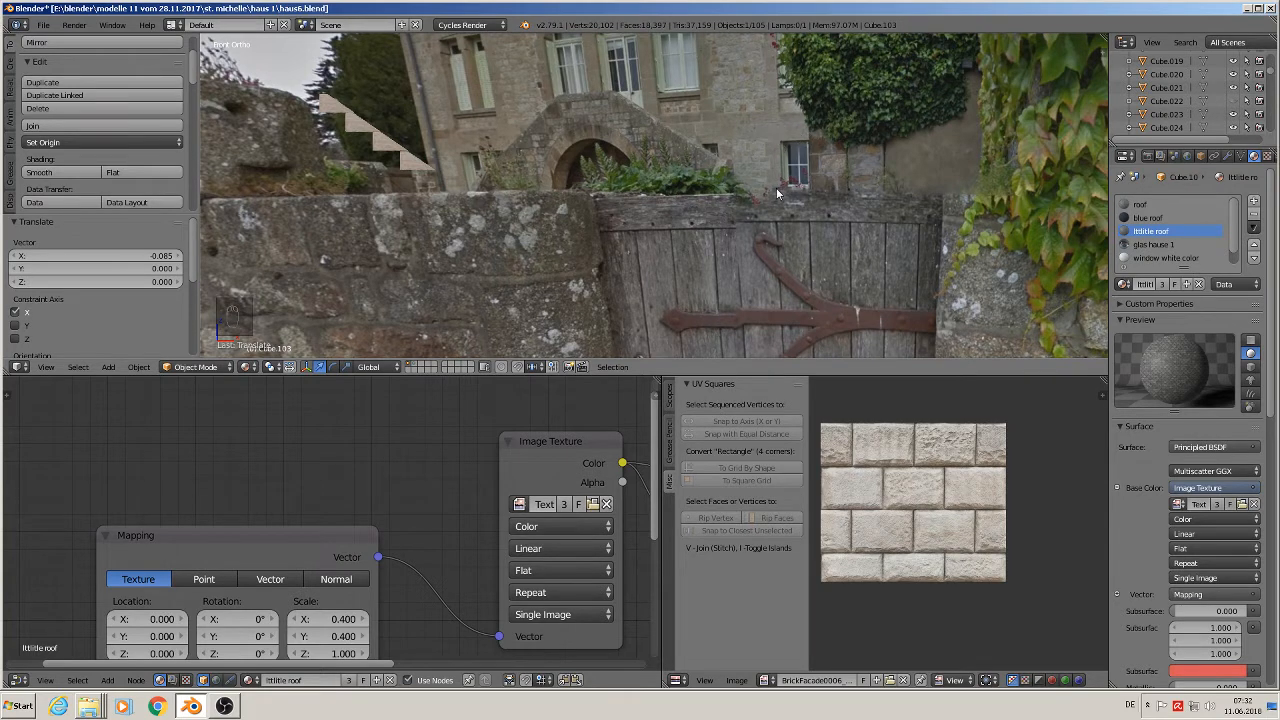
pyautogui.scroll(-5, 785, 192)
pyautogui.scroll(3, 761, 231)
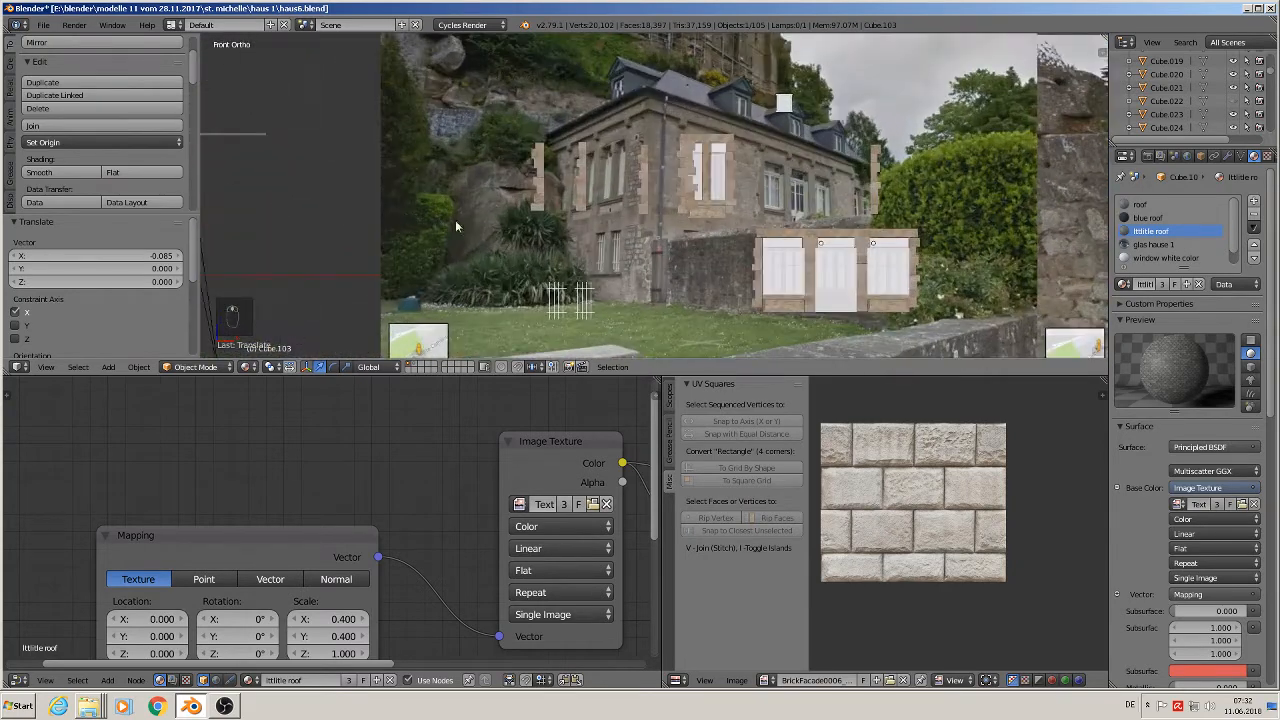
# - Scale the window in the left ground-floor opening uniformly by 1.527
pyautogui.keyDown('shift'); pyautogui.moveTo(255, 232); pyautogui.dragTo(789, 180, button='middle'); pyautogui.keyUp('shift')
pyautogui.scroll(-1, 600, 163)
pyautogui.keyDown('shift'); pyautogui.moveTo(600, 163); pyautogui.dragTo(848, 189, button='middle'); pyautogui.keyUp('shift')
pyautogui.scroll(5, 660, 196)
pyautogui.scroll(2, 651, 193)
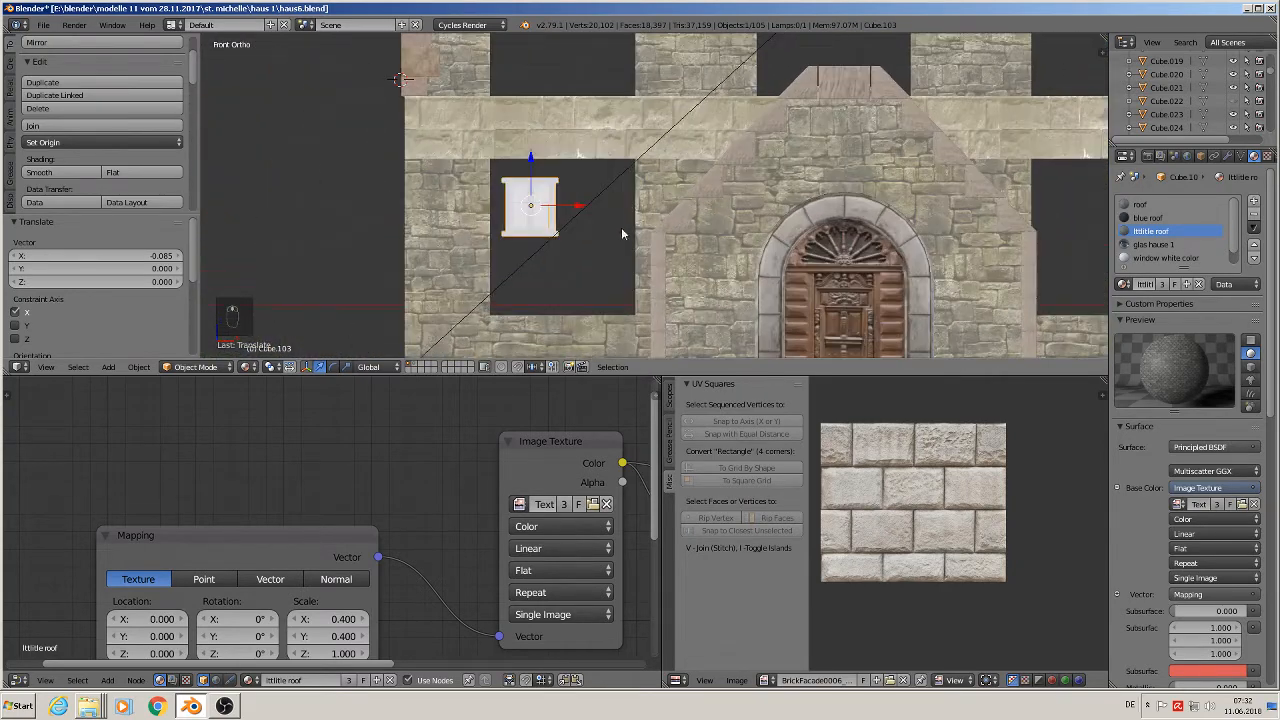
pyautogui.press('s')
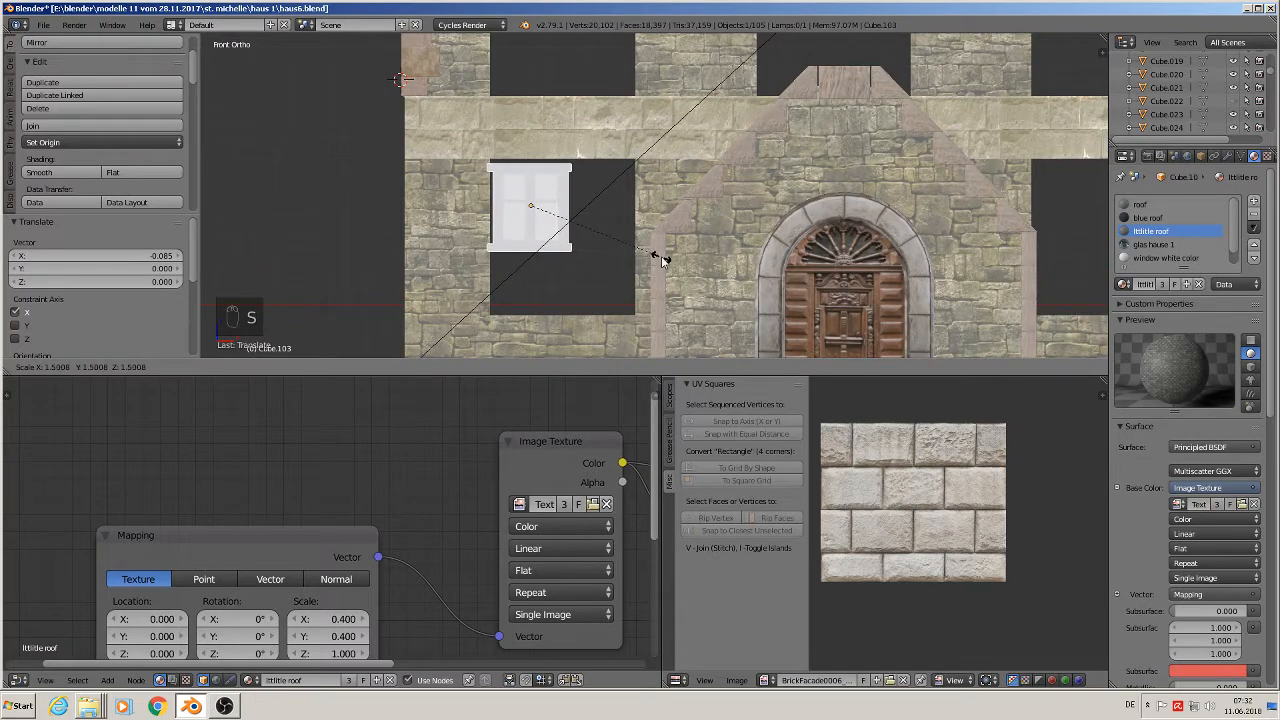
pyautogui.click(663, 257)
pyautogui.scroll(2, 572, 234)
pyautogui.scroll(2, 569, 233)
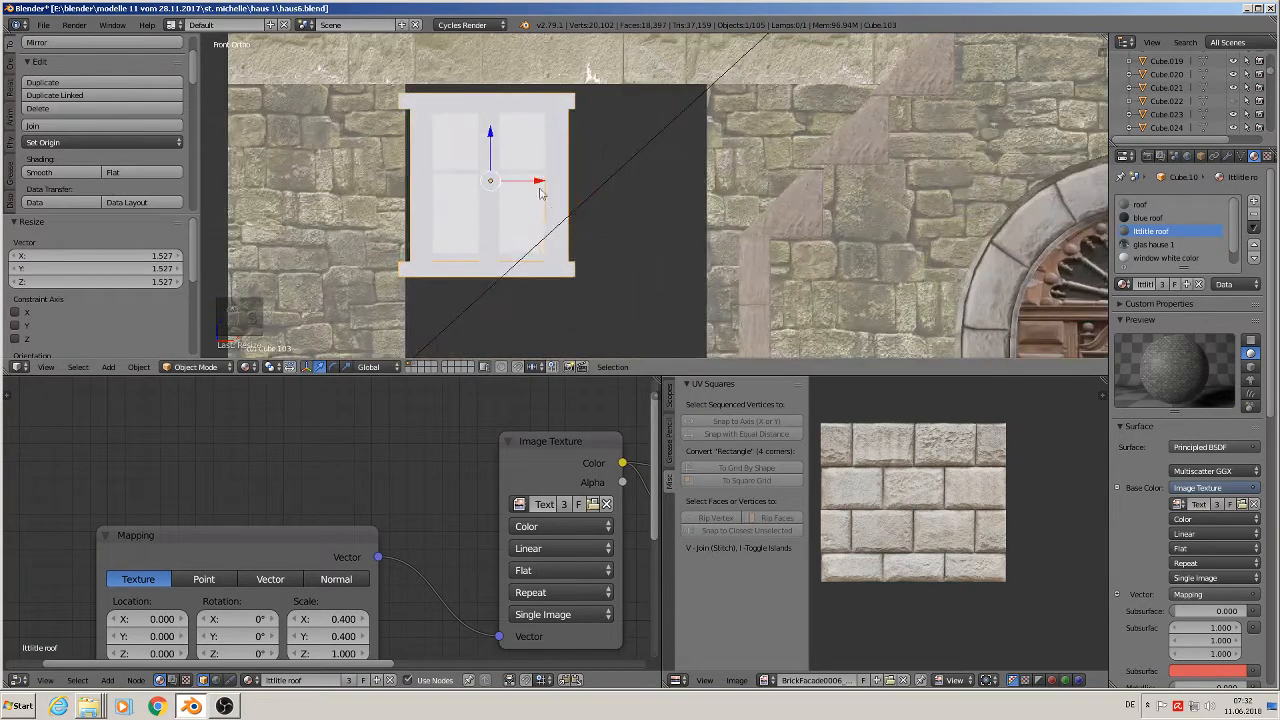
# - Flatten the frame's overhanging right-side vertices by scaling them to 0 along X, and move them -0.003 along X
pyautogui.press('Tab')
pyautogui.scroll(-1, 626, 174)
pyautogui.scroll(1, 626, 174)
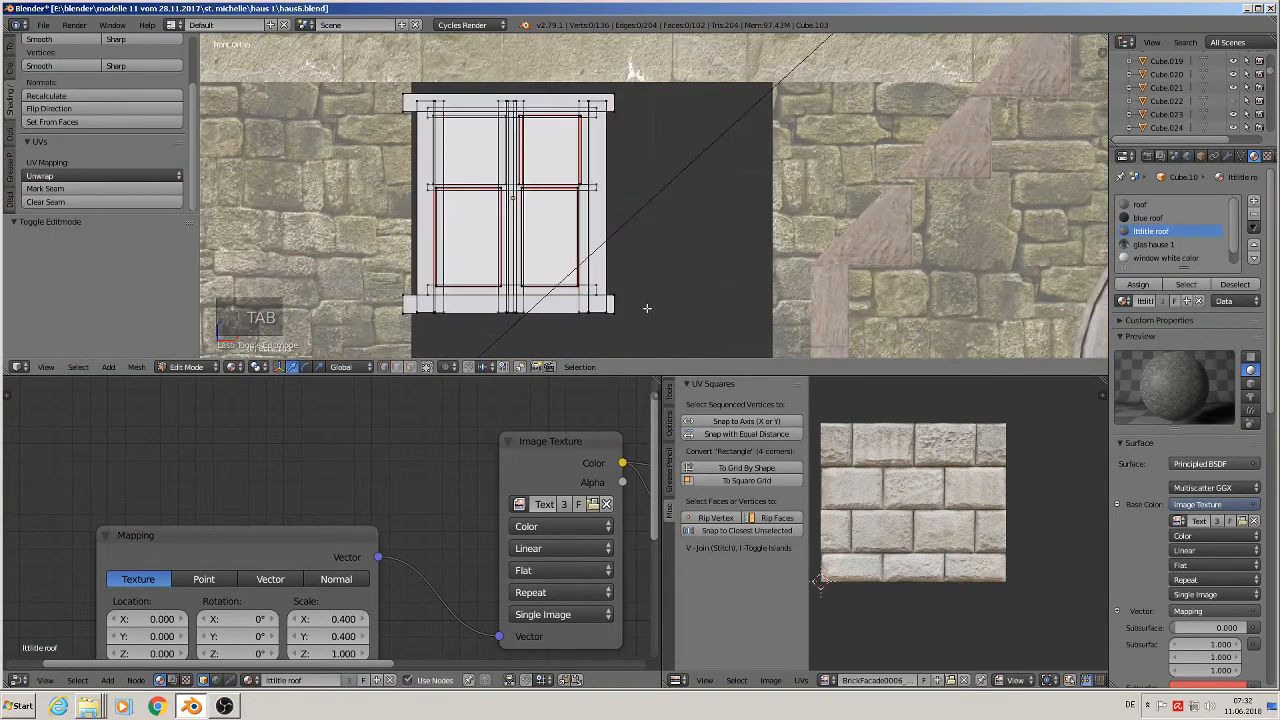
pyautogui.press('b')
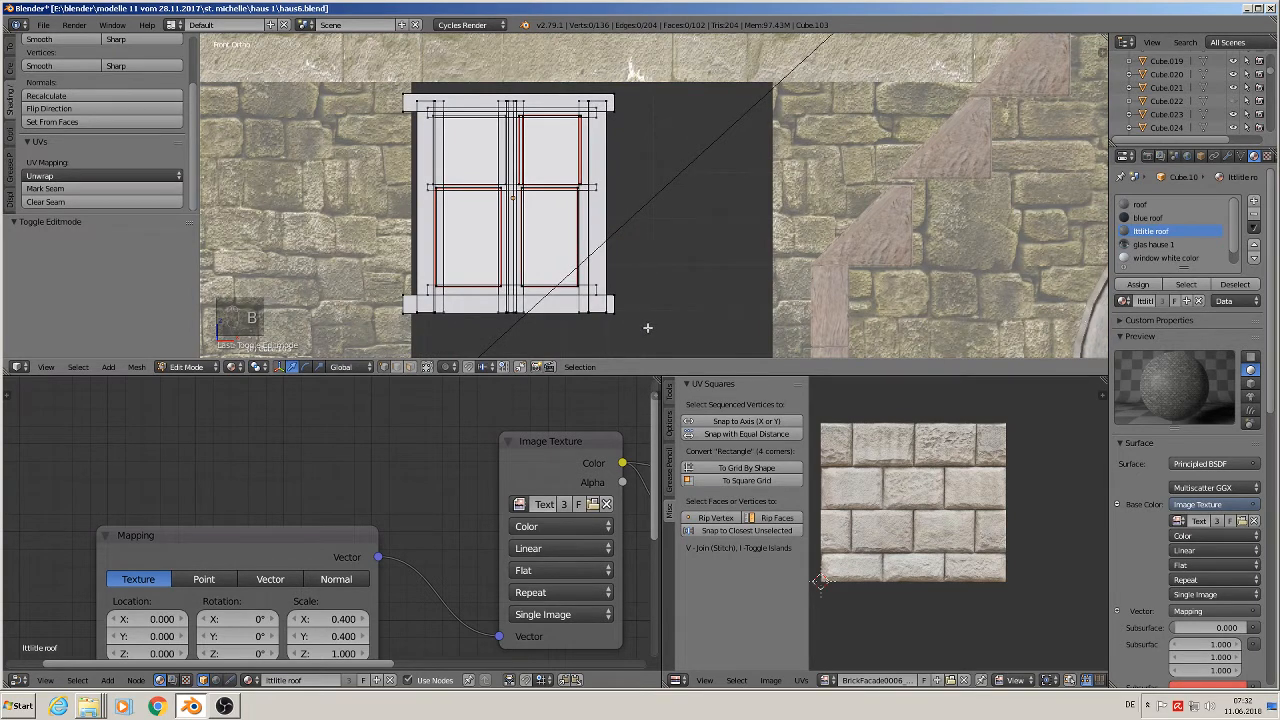
pyautogui.moveTo(650, 327); pyautogui.dragTo(599, 77)
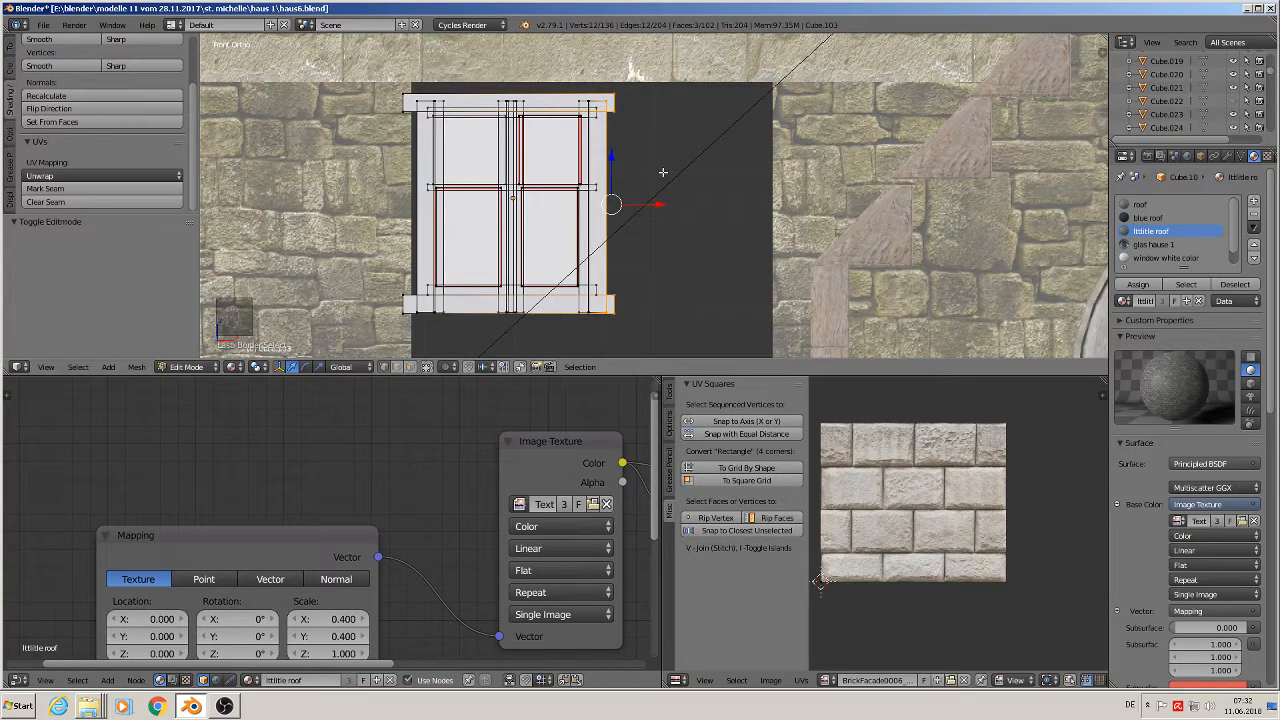
pyautogui.press('s')
pyautogui.press('x')
pyautogui.press('0')
pyautogui.press('Return')
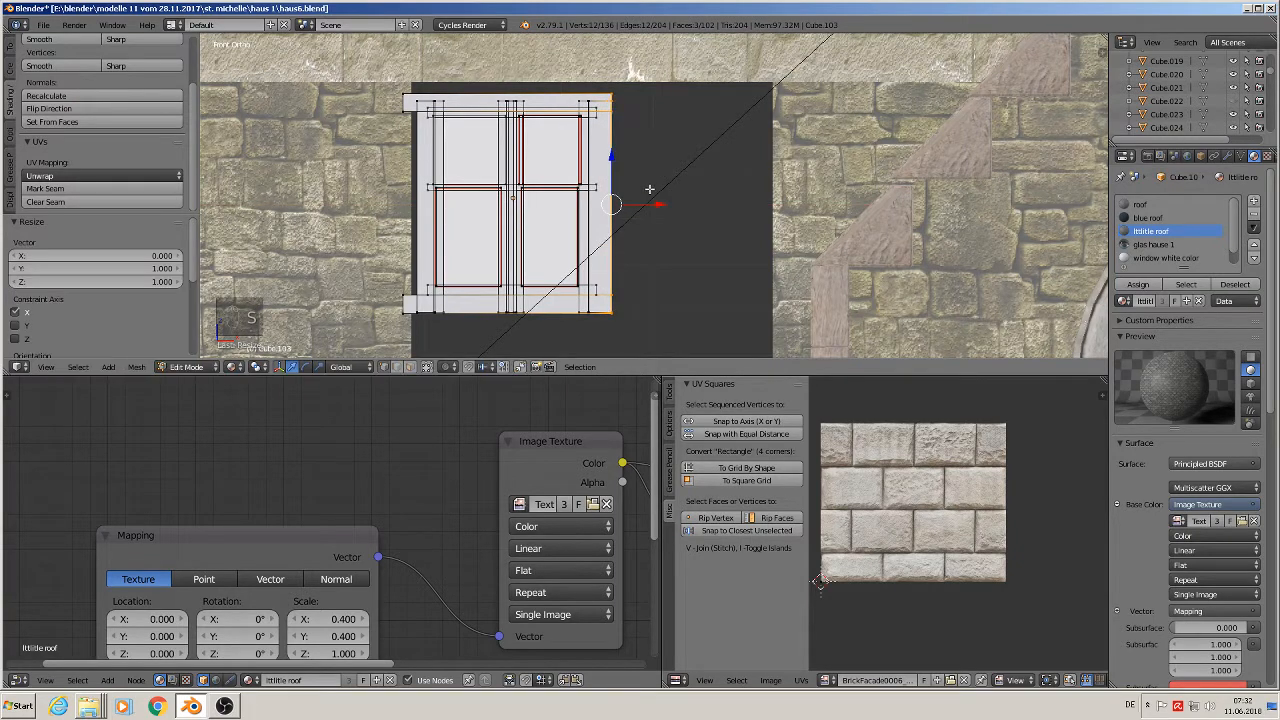
pyautogui.press('g')
pyautogui.press('x')
pyautogui.click(646, 206)
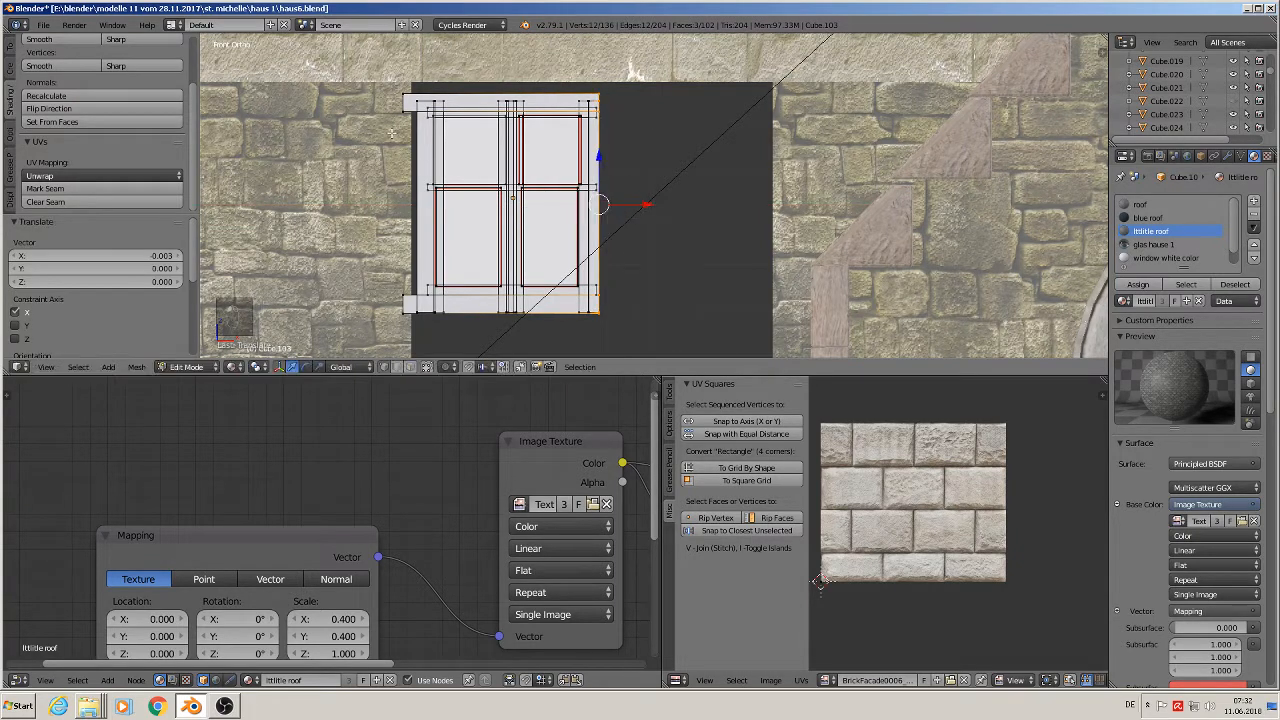
# - Flatten the frame's overhanging left-side vertices by scaling them to 0 along X, and move them about 0.002 inward along X
pyautogui.press('a')
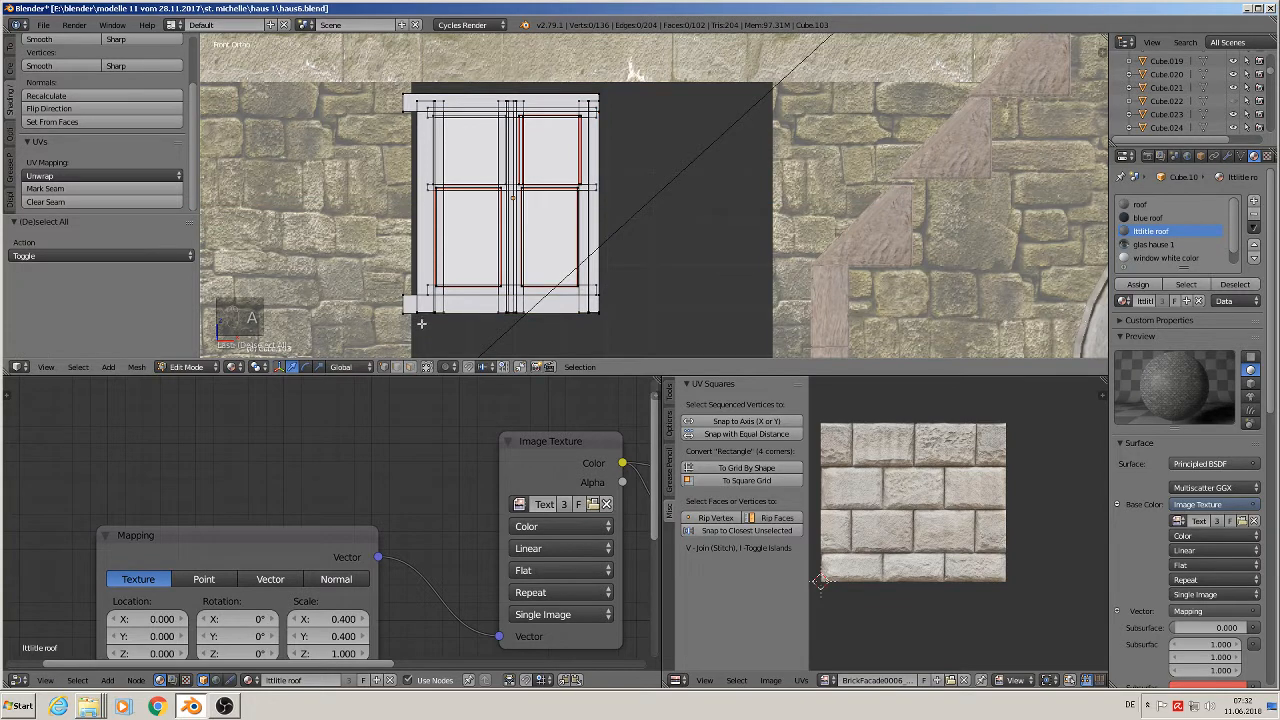
pyautogui.press('b')
pyautogui.moveTo(421, 323); pyautogui.dragTo(321, 63)
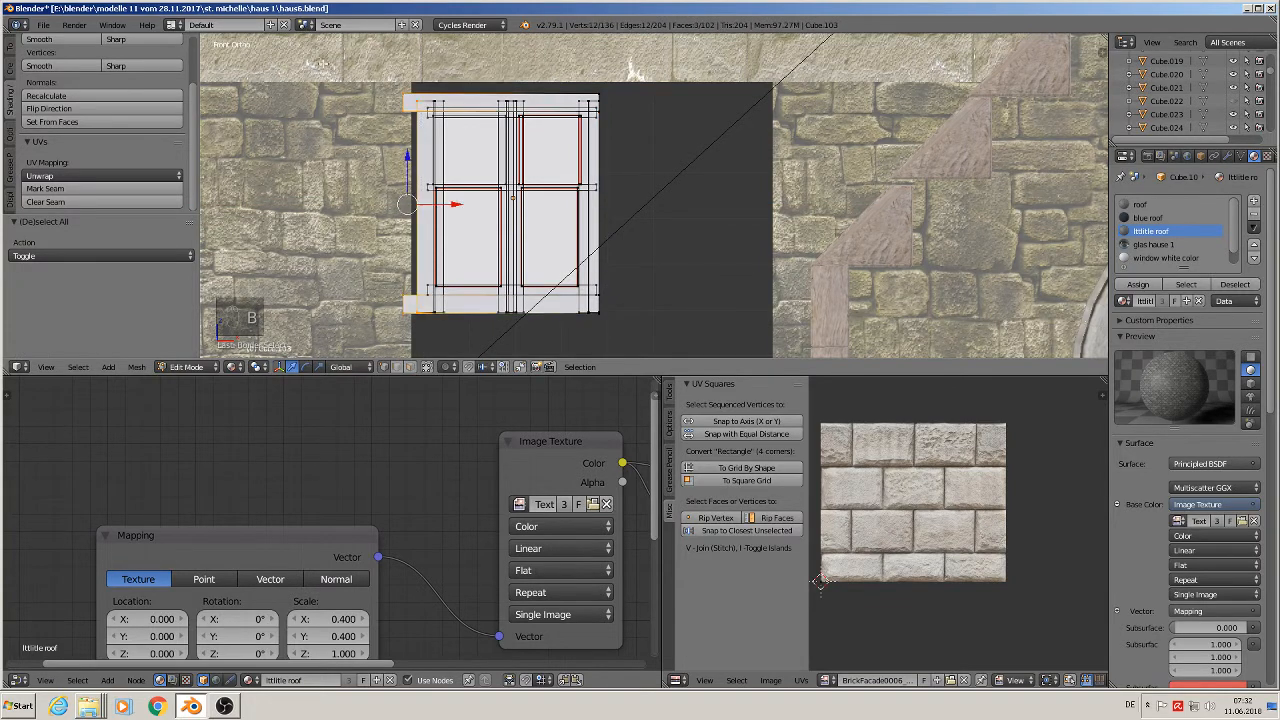
pyautogui.press('s')
pyautogui.press('x')
pyautogui.press('0')
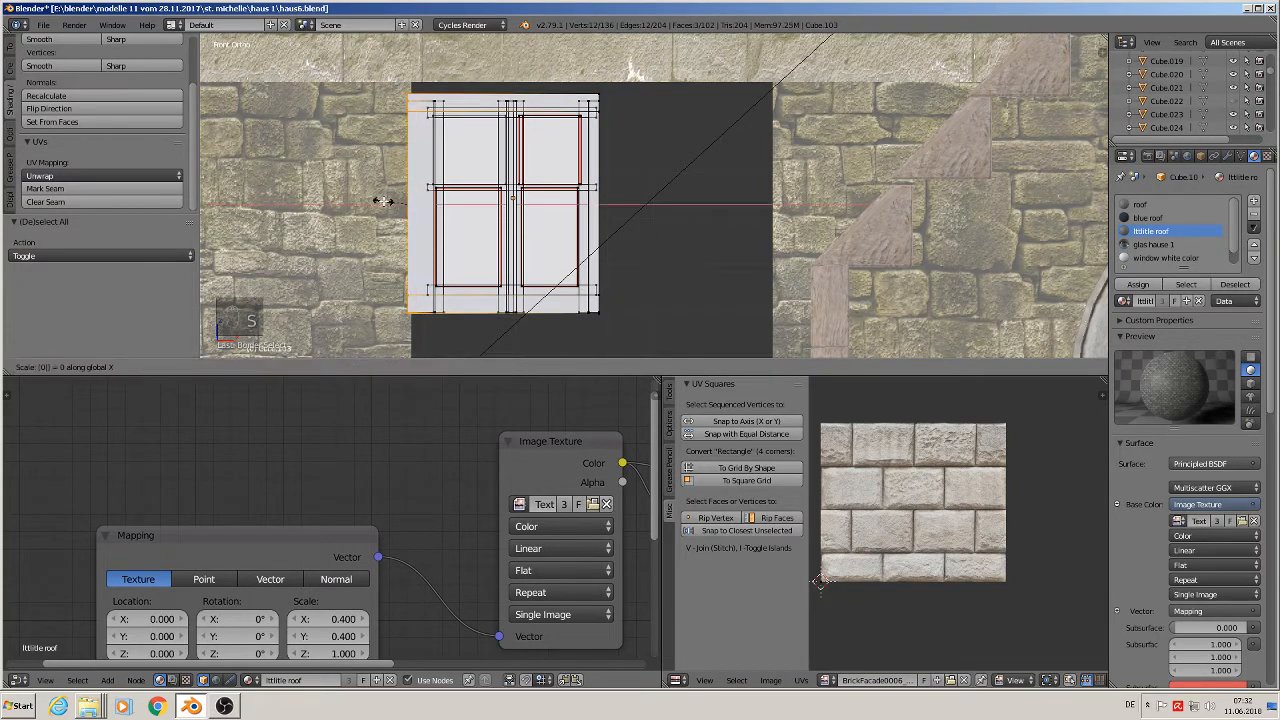
pyautogui.press('Return')
pyautogui.press('g')
pyautogui.press('x')
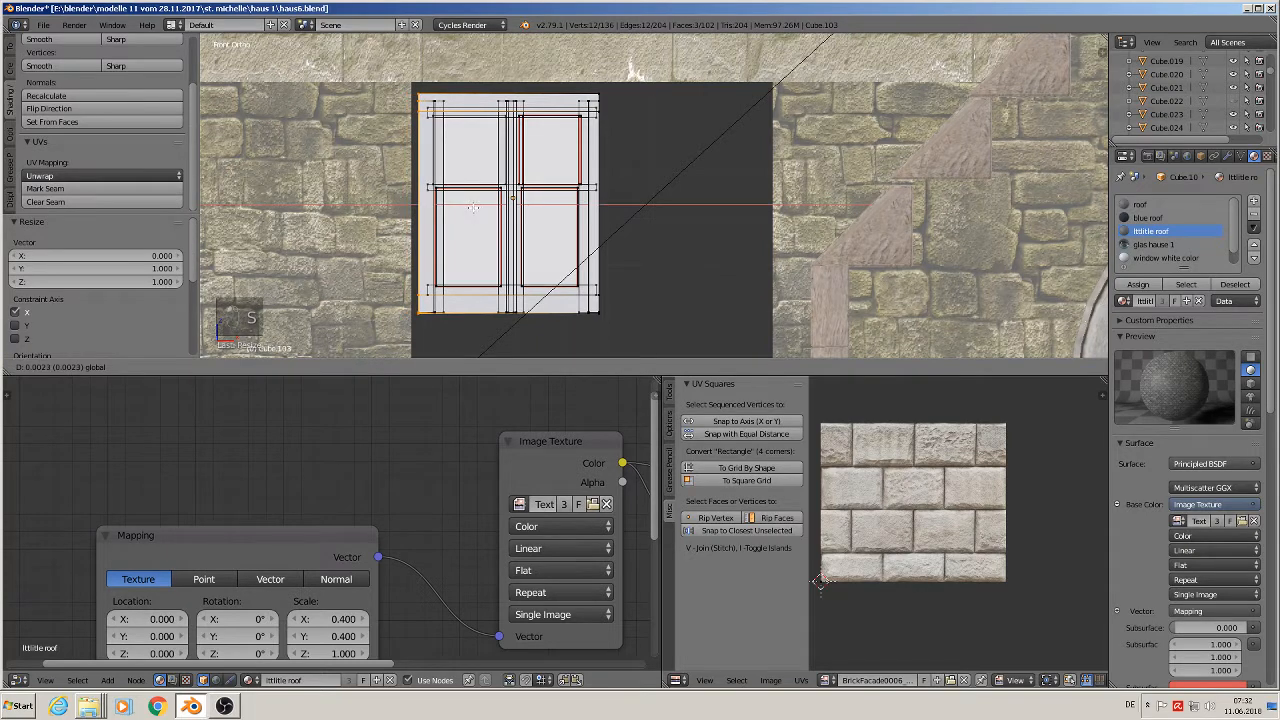
pyautogui.click(643, 125)
pyautogui.press('a')
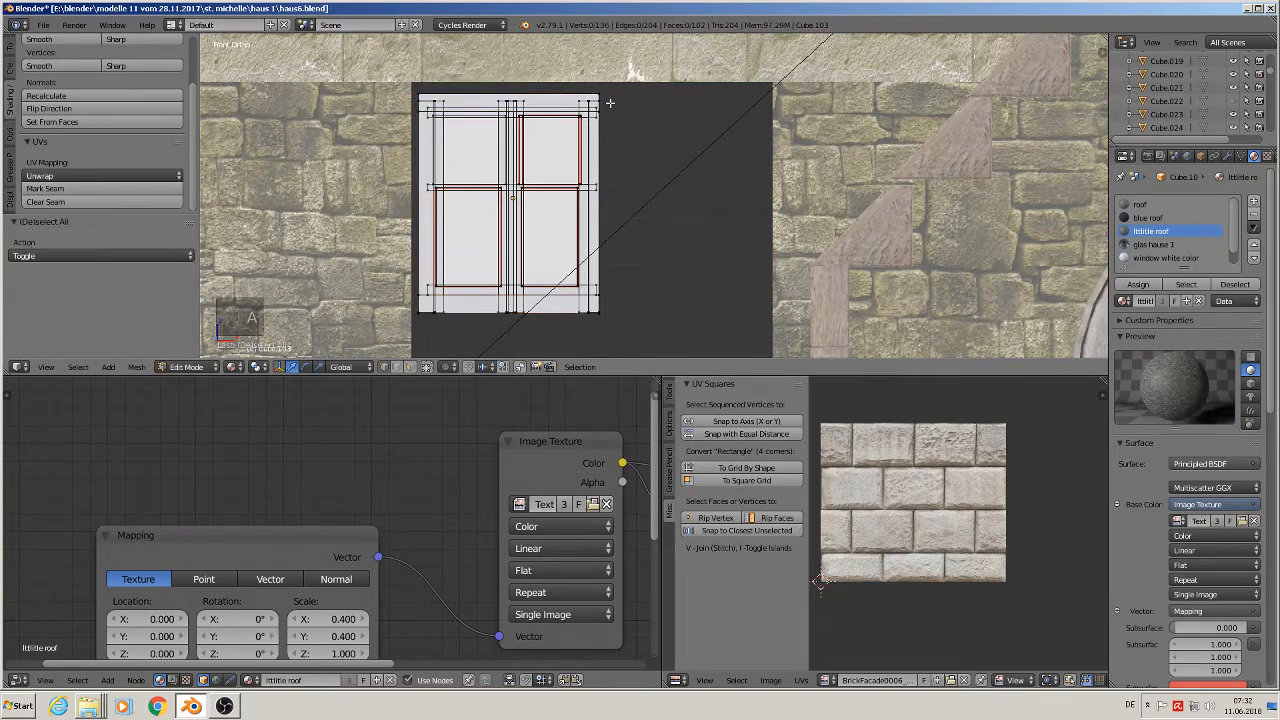
# - Flatten the window's upper ledge by scaling its top vertices to 0 along Z
pyautogui.press('c')
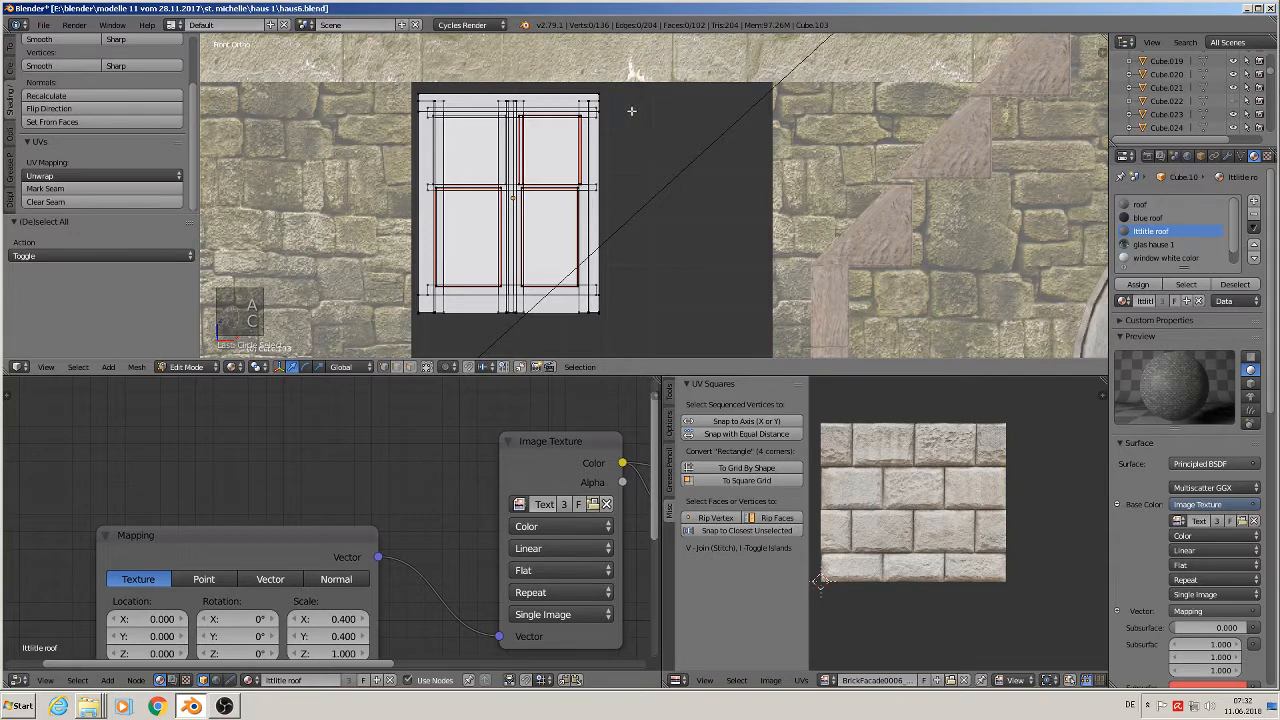
pyautogui.press('b')
pyautogui.moveTo(622, 103); pyautogui.dragTo(412, 80)
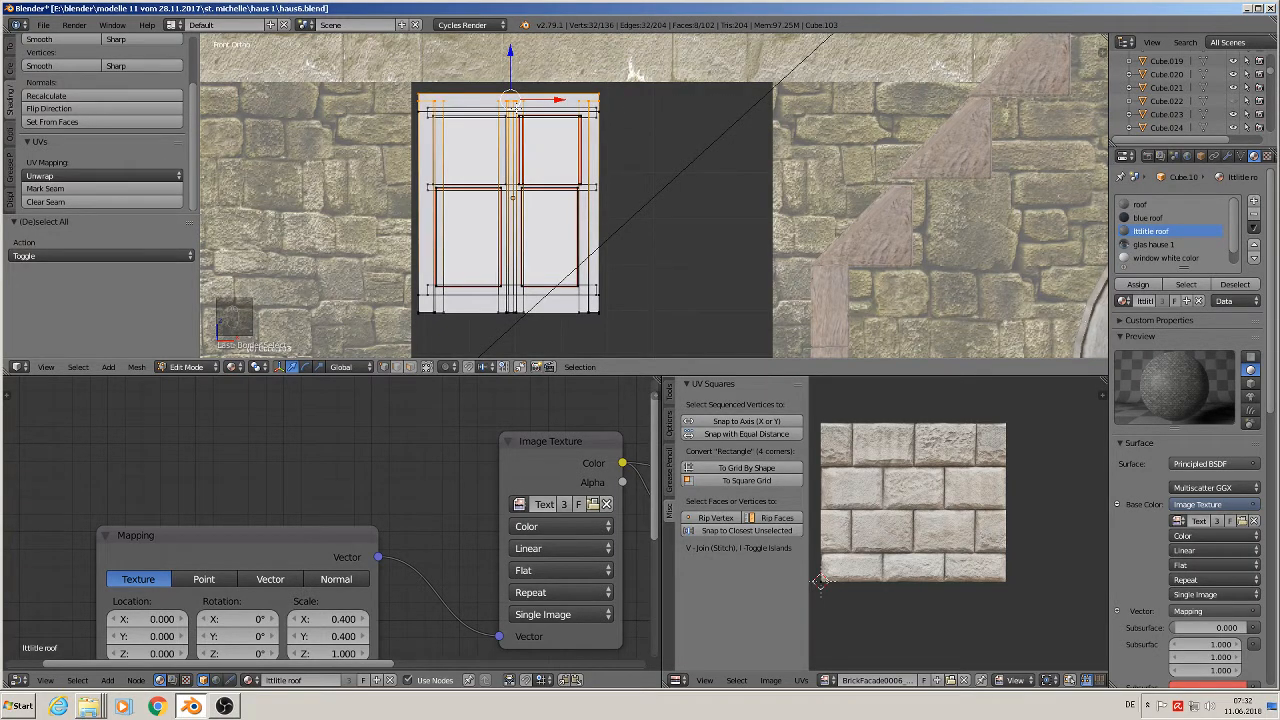
pyautogui.press('s')
pyautogui.press('z')
pyautogui.press('0')
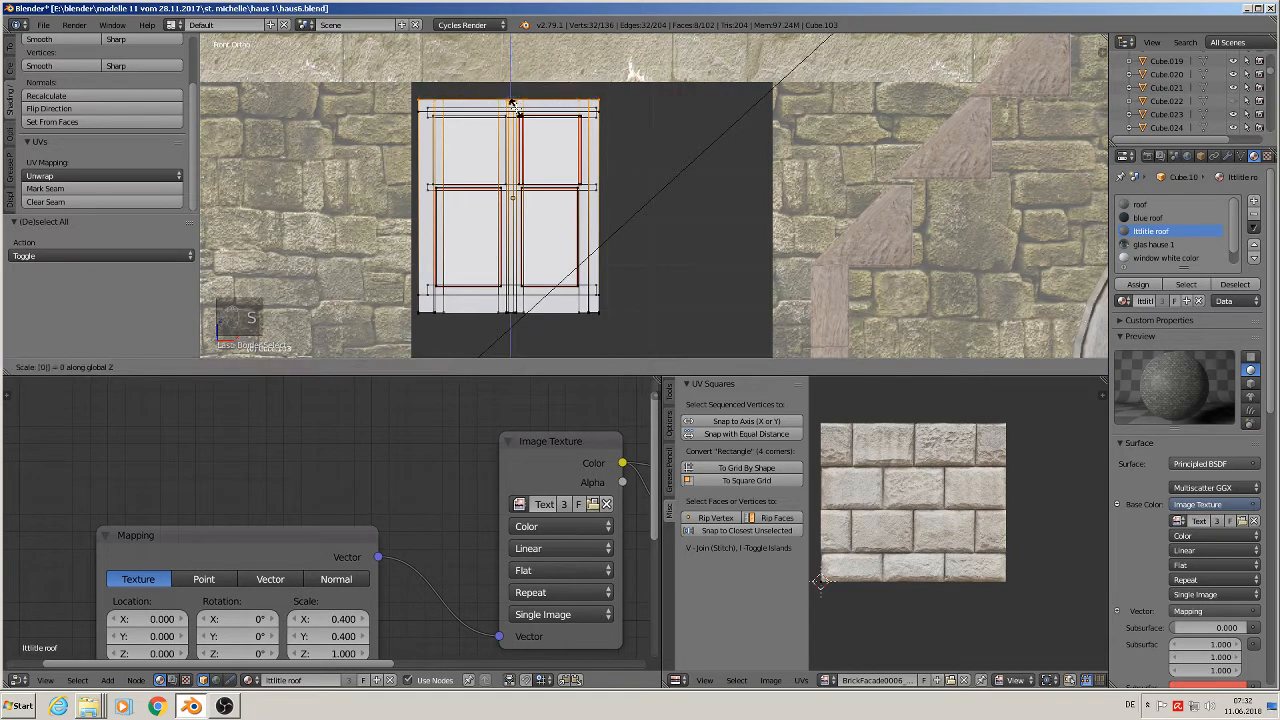
pyautogui.press('Return')
pyautogui.press('a')
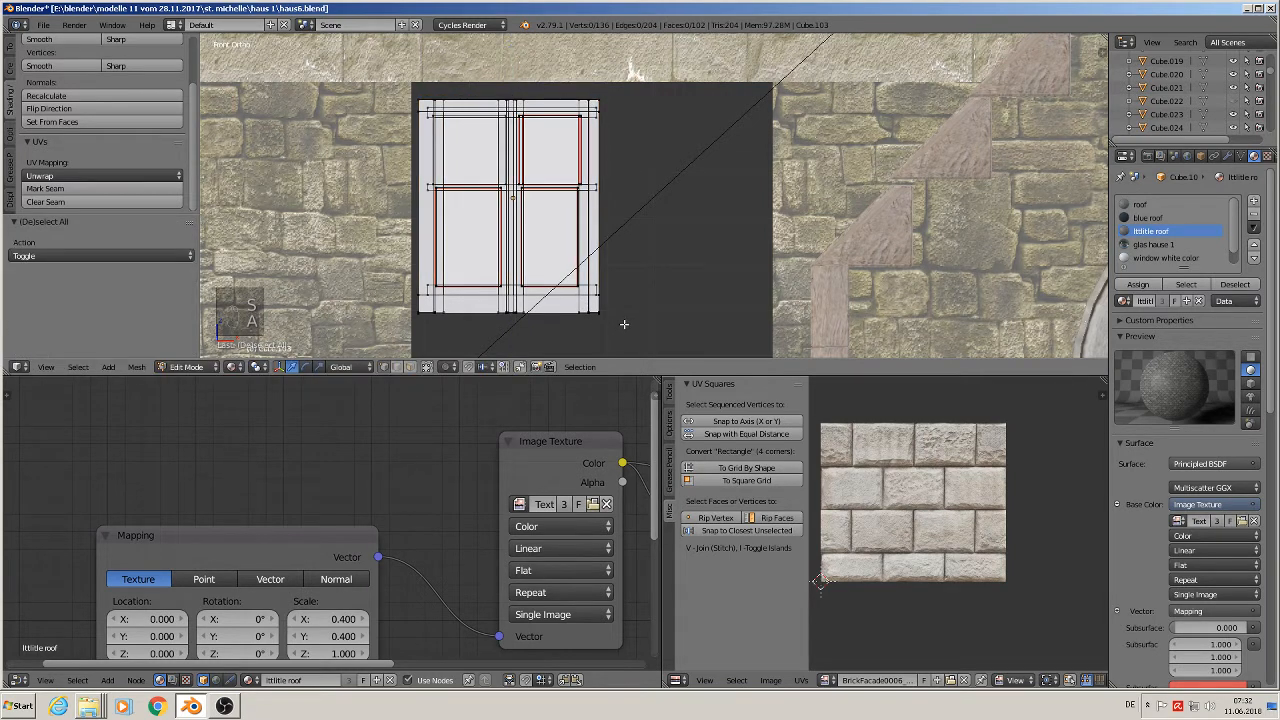
# - Flatten the vertices along the window's bottom edge by scaling them to 0 along Z
pyautogui.press('b')
pyautogui.moveTo(624, 324); pyautogui.dragTo(410, 305)
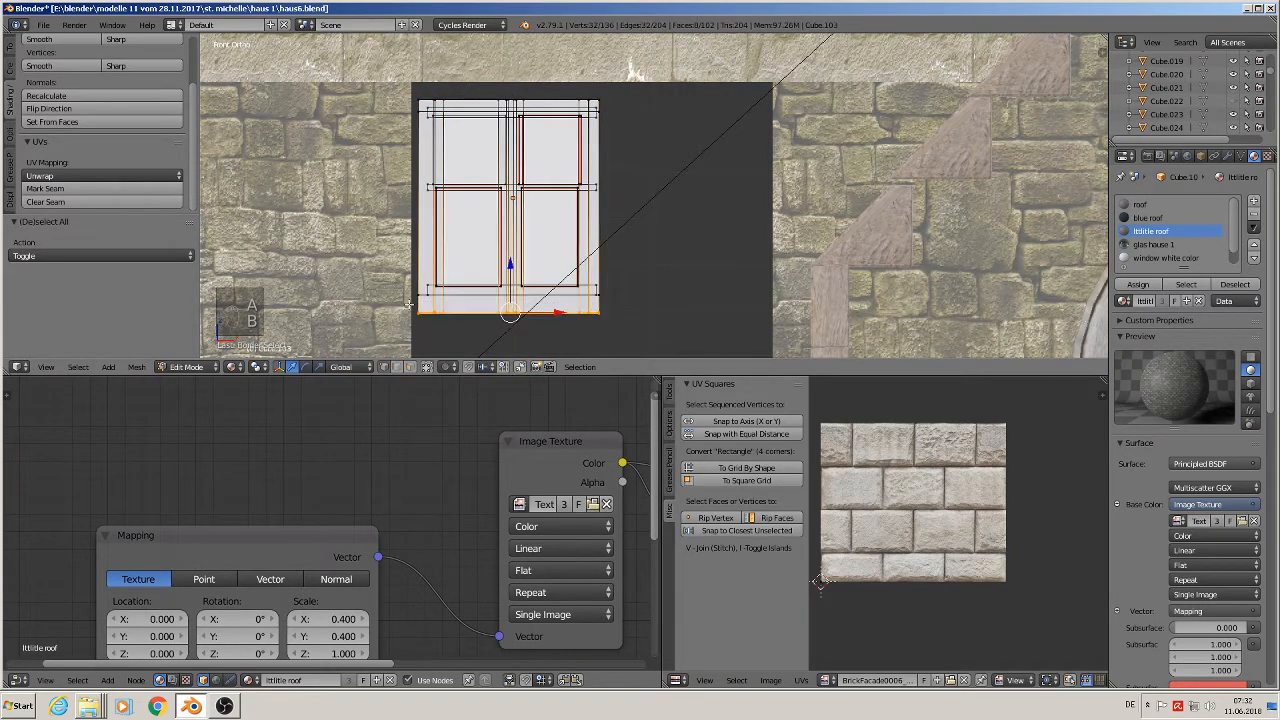
pyautogui.press('s')
pyautogui.press('z')
pyautogui.press('0')
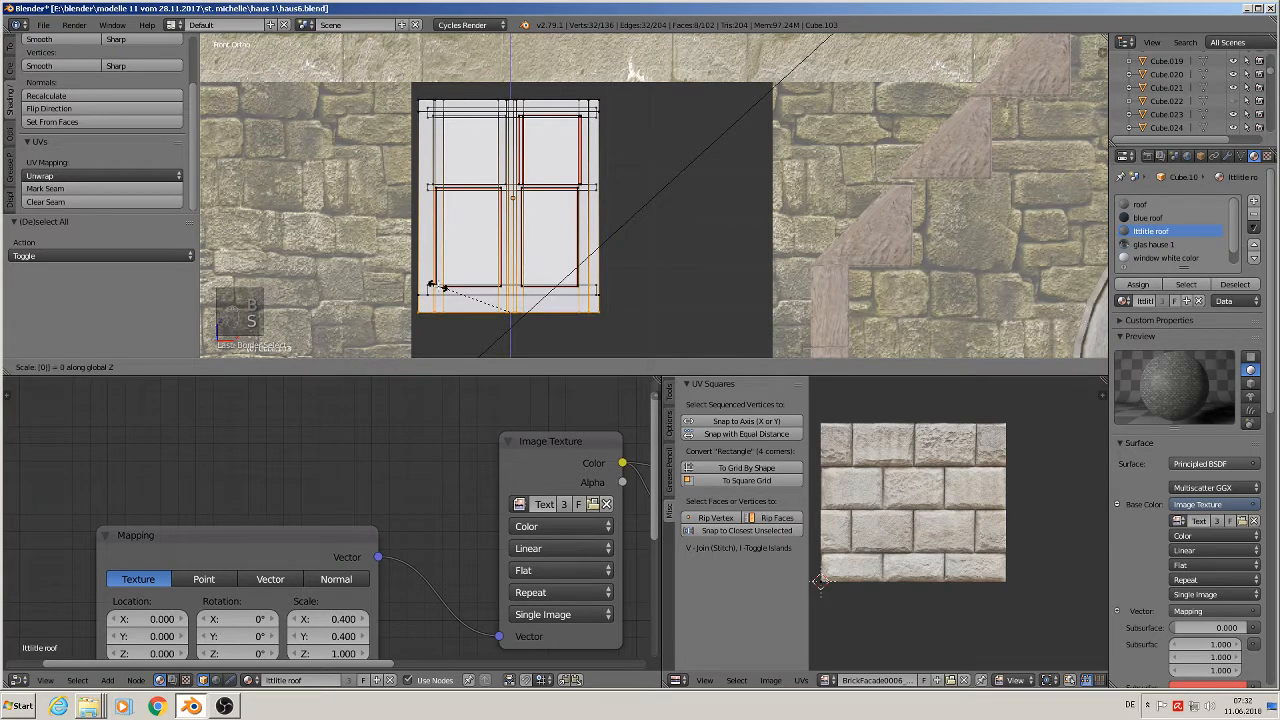
pyautogui.click(437, 283)
pyautogui.press('a')
pyautogui.press('a')
pyautogui.press('a')
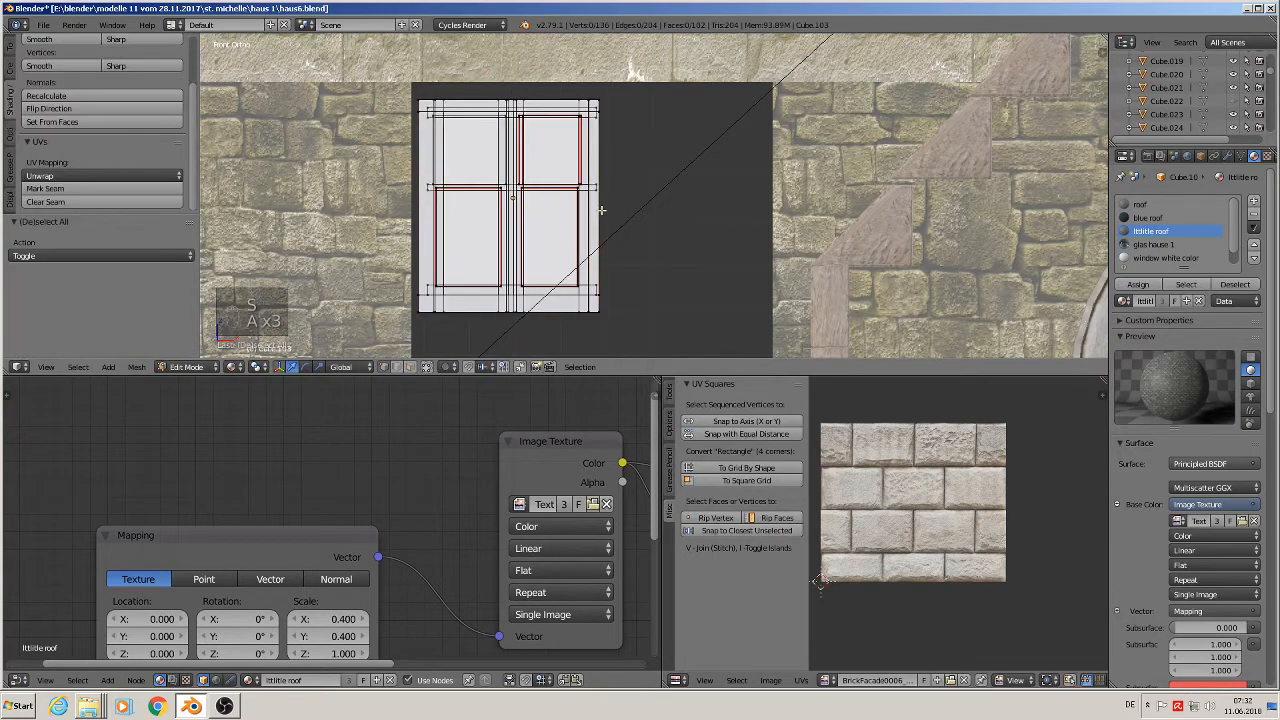
# - Lower the window's horizontal crossbar along Z so the upper and lower panes are nearly equal in height
pyautogui.press('b')
pyautogui.moveTo(623, 203); pyautogui.dragTo(405, 174)
pyautogui.moveTo(518, 141); pyautogui.dragTo(516, 156)
pyautogui.press('Tab')
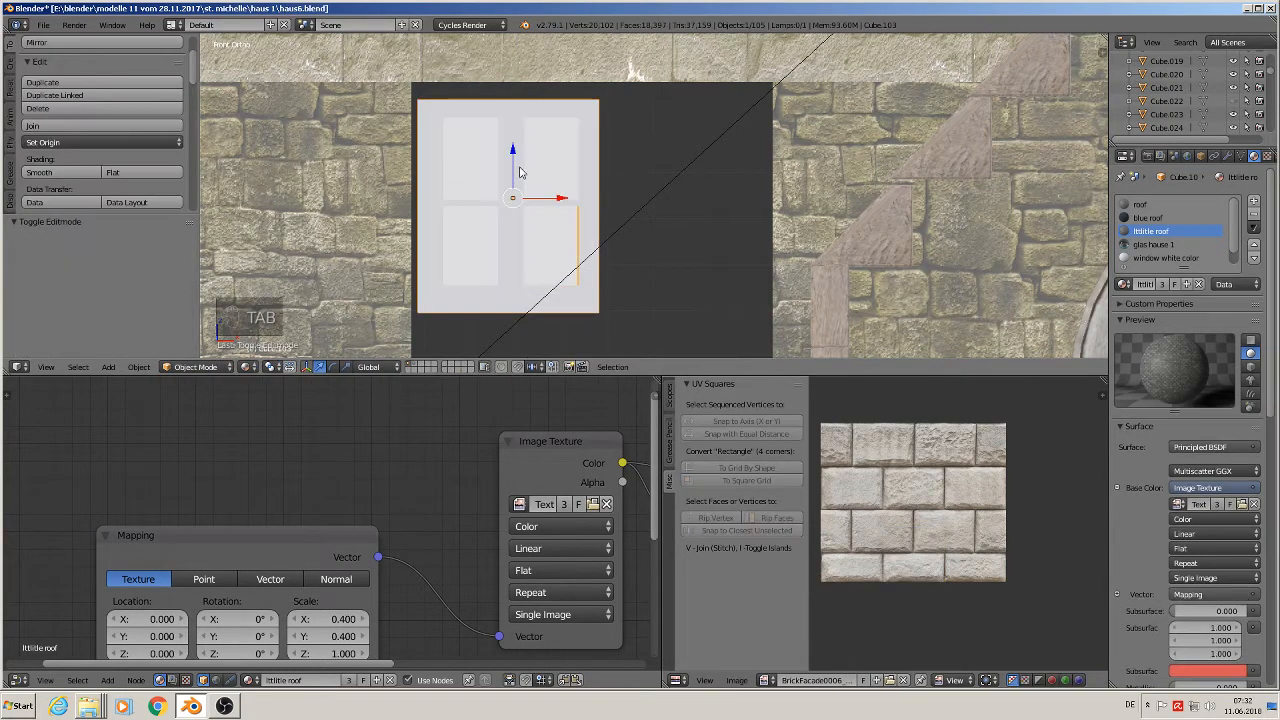
pyautogui.press('Tab')
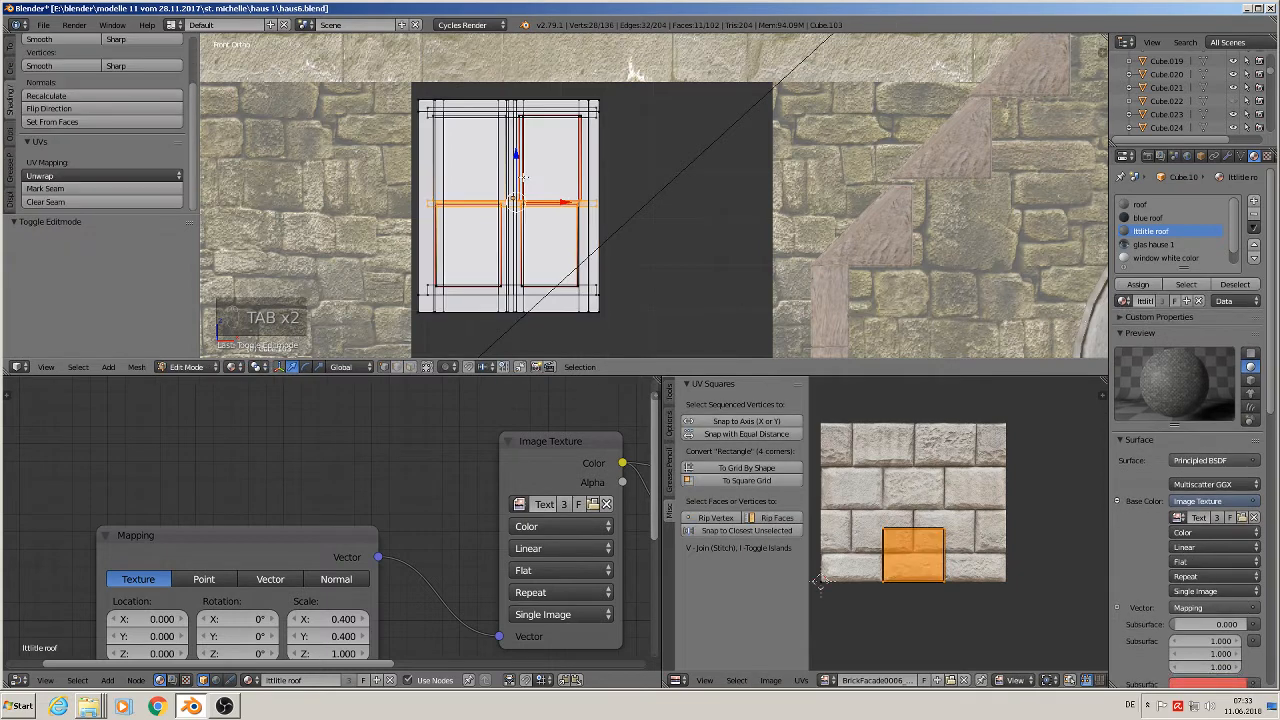
pyautogui.press('a')
pyautogui.press('a')
pyautogui.press('a')
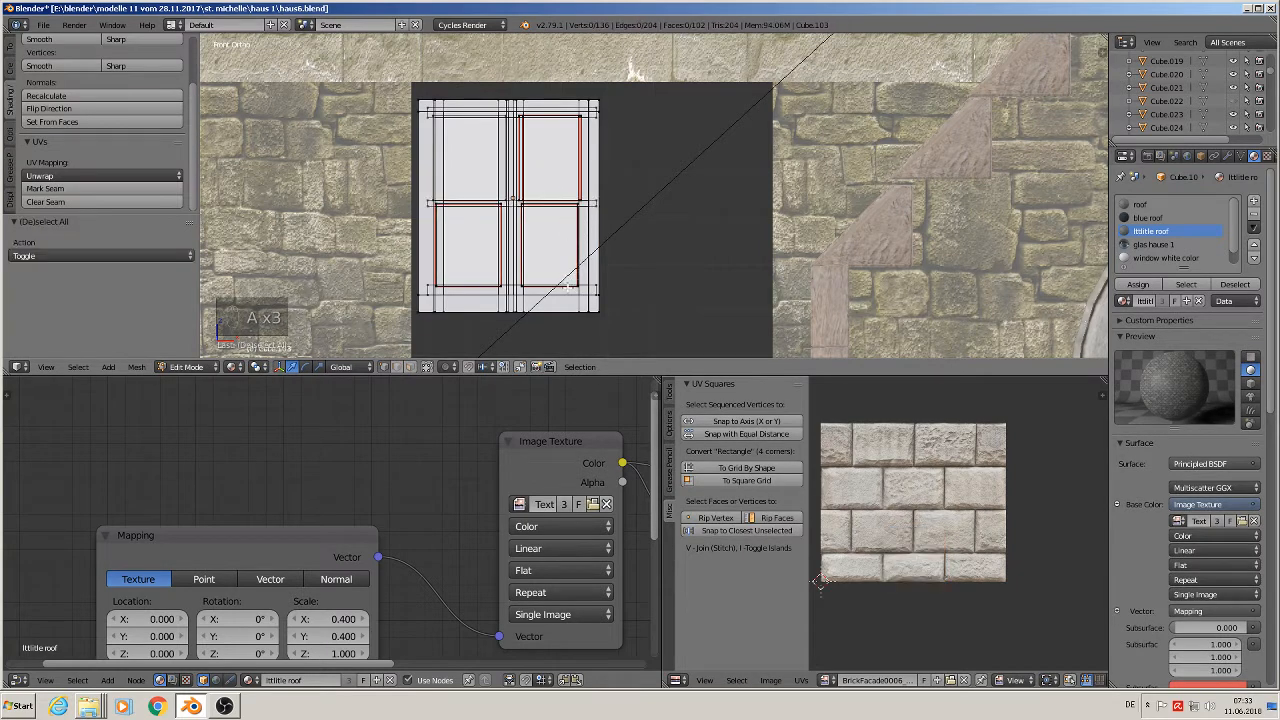
# - Widen the lower-right glass pane by 1.143 along X and leave mesh editing
pyautogui.press('l')
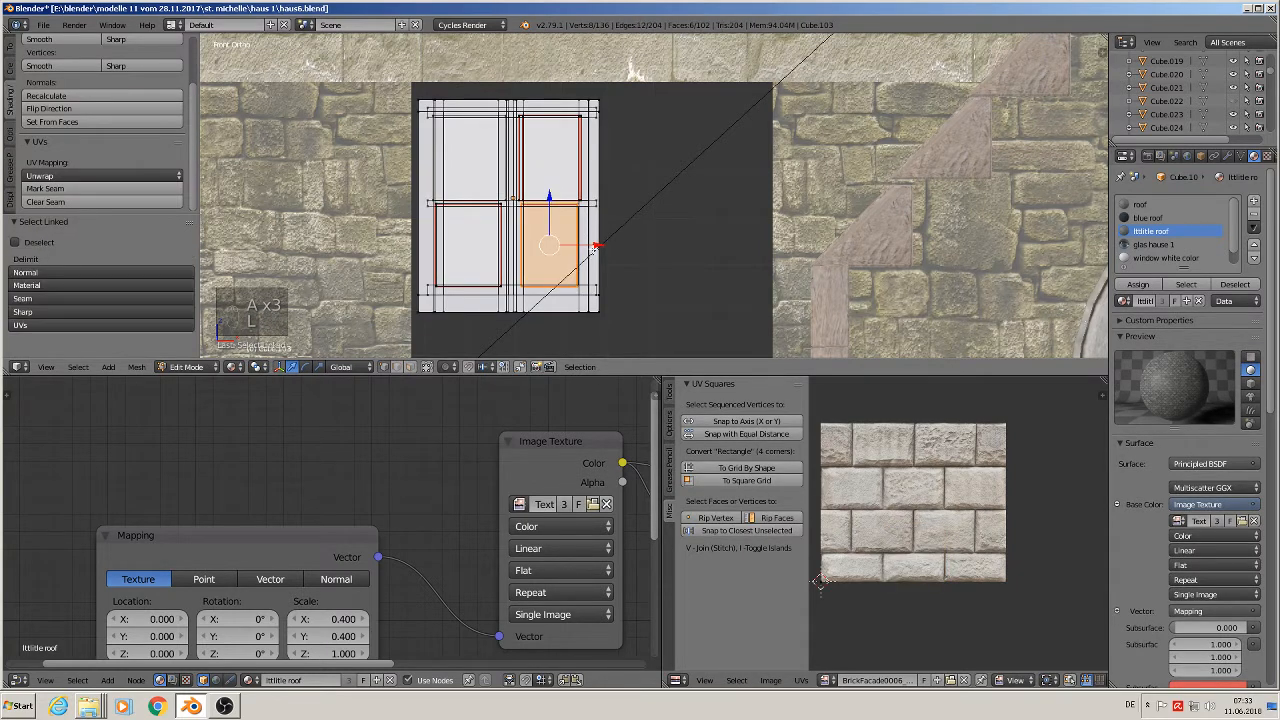
pyautogui.press('s')
pyautogui.press('x')
pyautogui.click(598, 250)
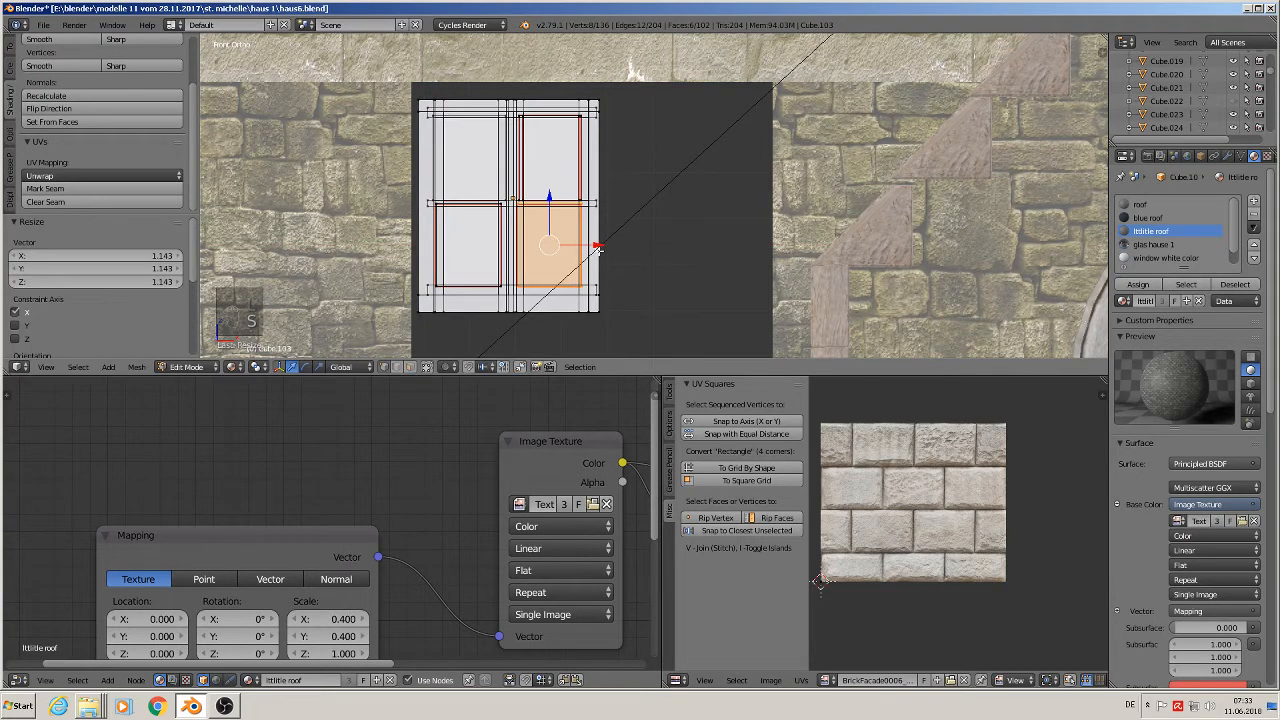
pyautogui.press('Tab')
# - Move the window 0.019 along Y to set it back into the wall opening, and return to the front view
pyautogui.moveTo(597, 257); pyautogui.dragTo(574, 214, button='middle')
pyautogui.moveTo(562, 193); pyautogui.dragTo(586, 160)
pyautogui.moveTo(586, 160); pyautogui.dragTo(656, 150, button='middle')
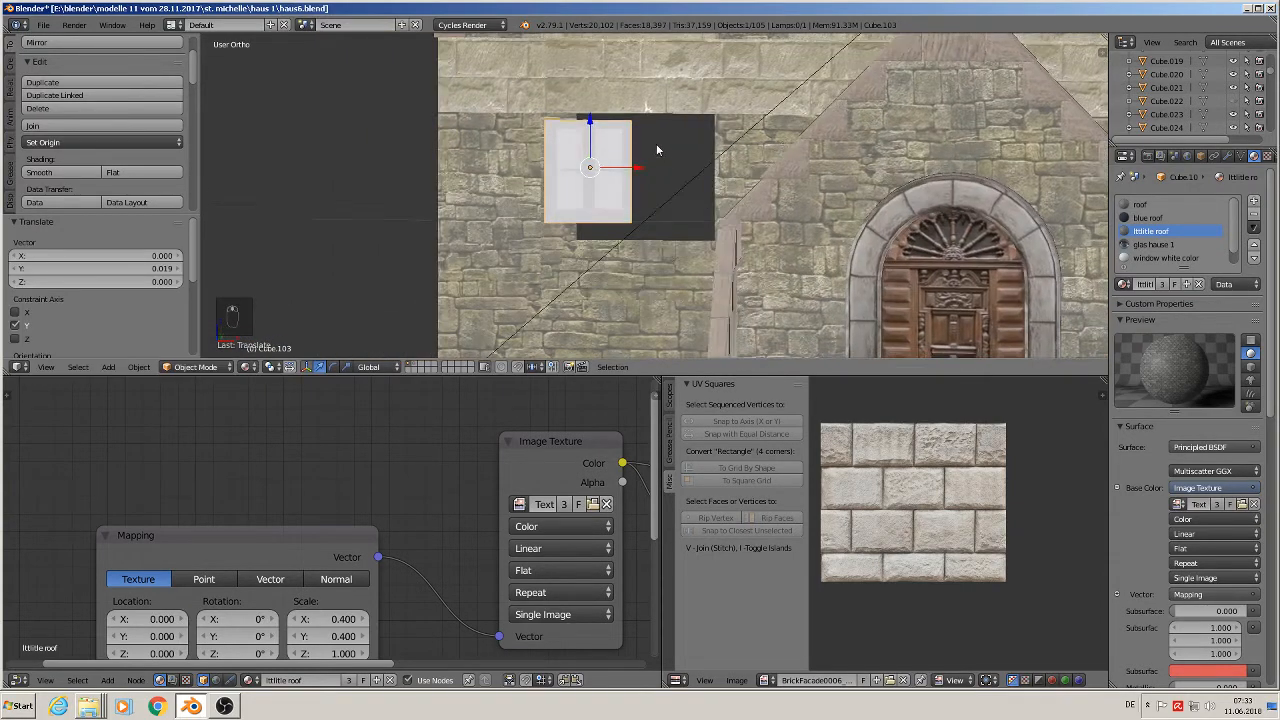
pyautogui.press('KP_1')
# - Examine the reference photos for the ground-floor windows and their stone surrounds, and compare them with the house front
pyautogui.scroll(-5, 793, 158)
pyautogui.keyDown('shift'); pyautogui.moveTo(900, 160); pyautogui.dragTo(372, 288, button='middle'); pyautogui.keyUp('shift')
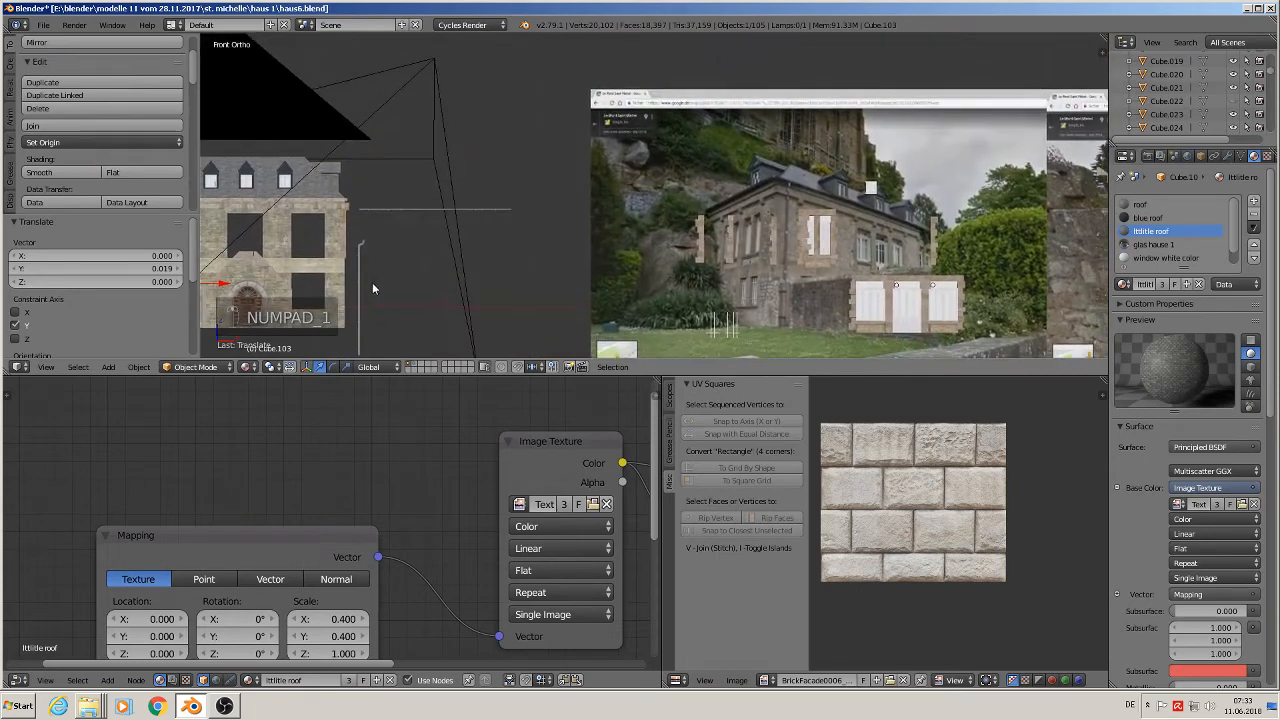
pyautogui.keyDown('shift'); pyautogui.moveTo(845, 267); pyautogui.dragTo(379, 263, button='middle'); pyautogui.keyUp('shift')
pyautogui.scroll(5, 701, 211)
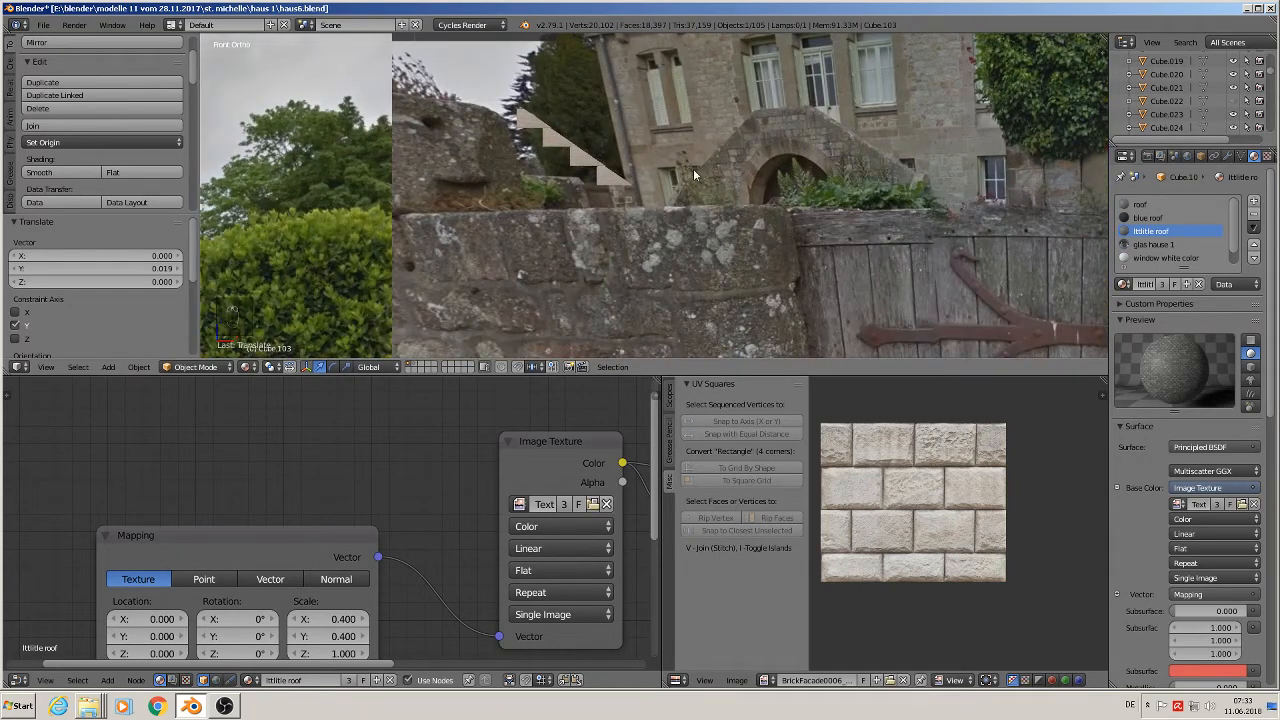
pyautogui.scroll(-4, 693, 168)
pyautogui.keyDown('shift'); pyautogui.moveTo(583, 230); pyautogui.dragTo(252, 93, button='middle'); pyautogui.keyUp('shift')
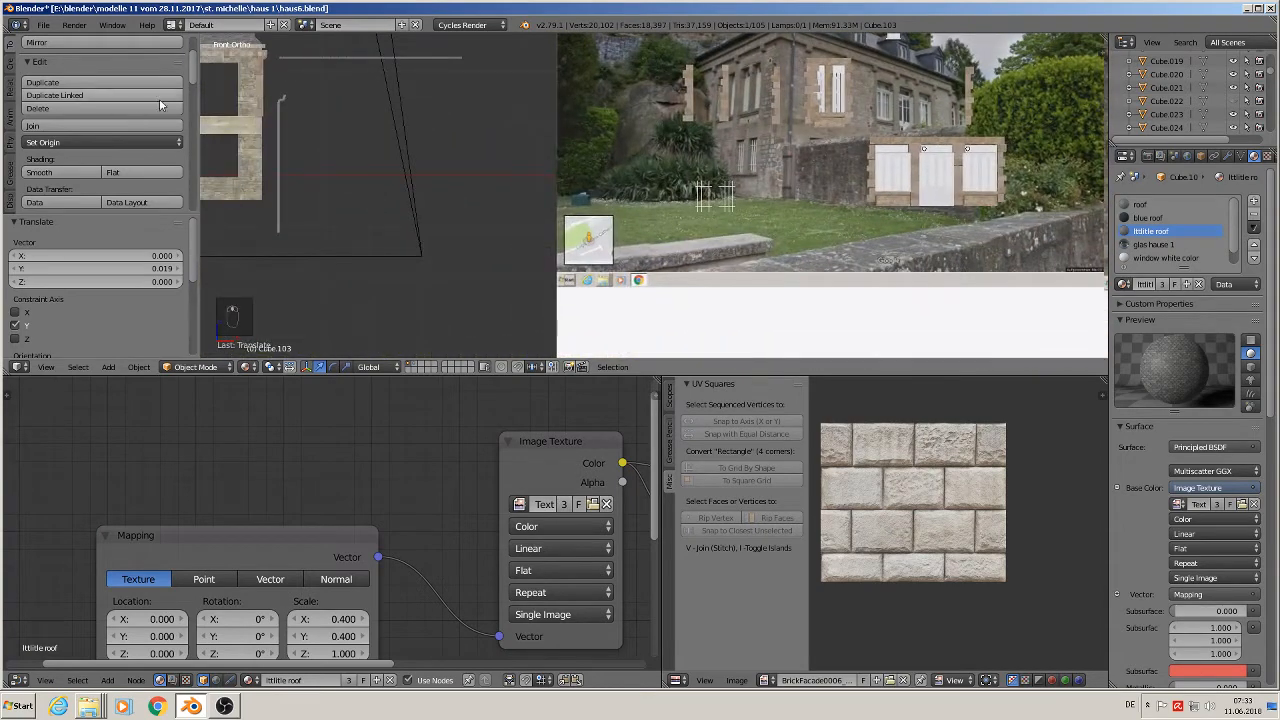
pyautogui.keyDown('shift'); pyautogui.moveTo(314, 128); pyautogui.dragTo(792, 138, button='middle'); pyautogui.keyUp('shift')
pyautogui.scroll(3, 550, 133)
pyautogui.scroll(-6, 550, 133)
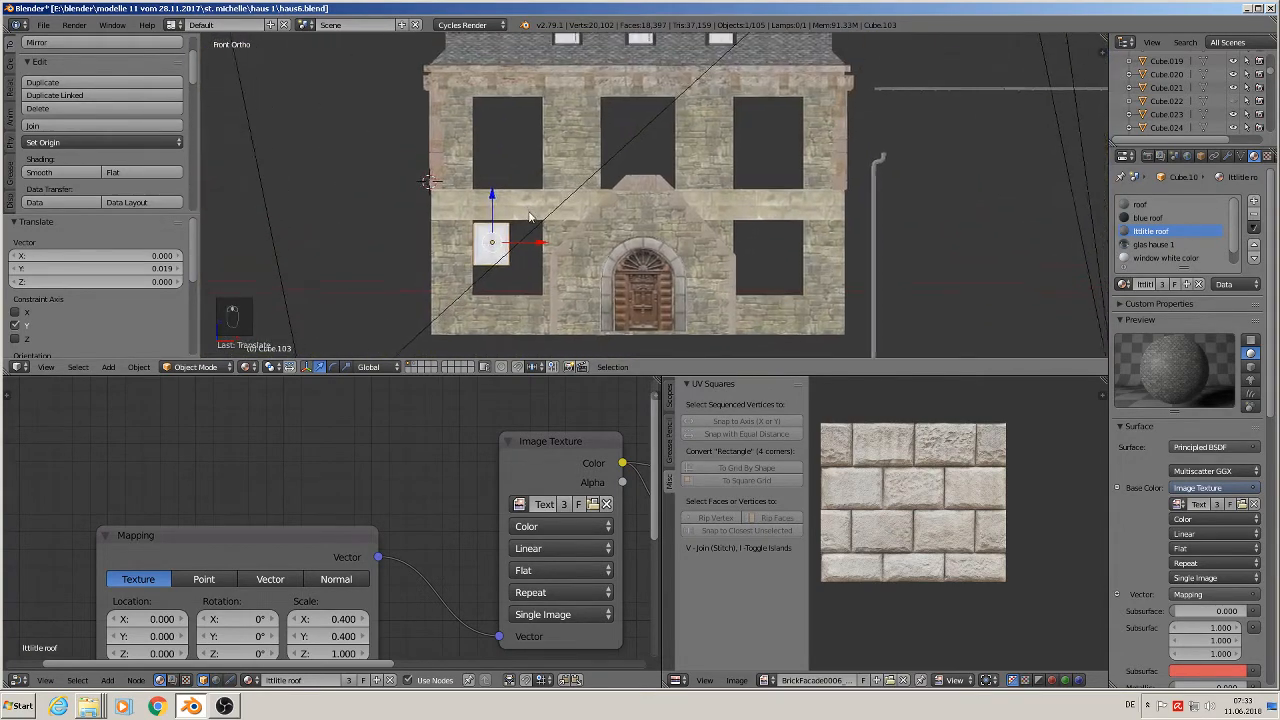
pyautogui.scroll(3, 916, 175)
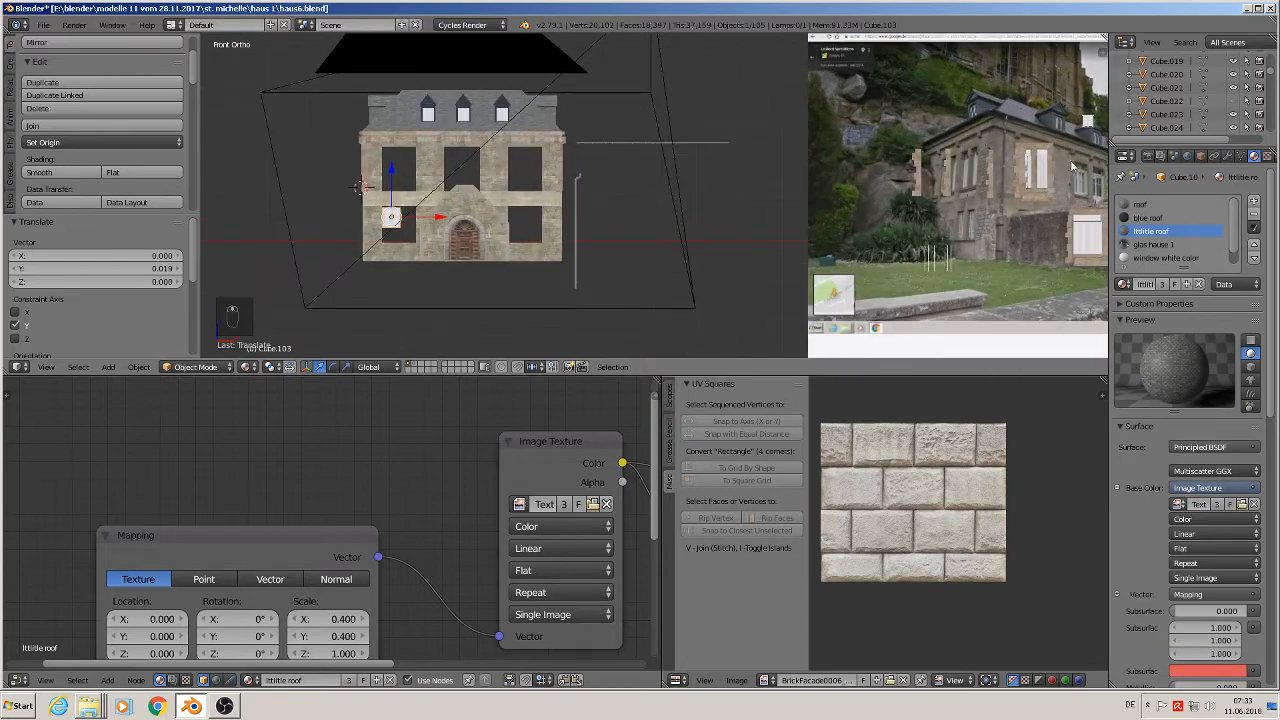
# - Save the house file
pyautogui.click(46, 26)
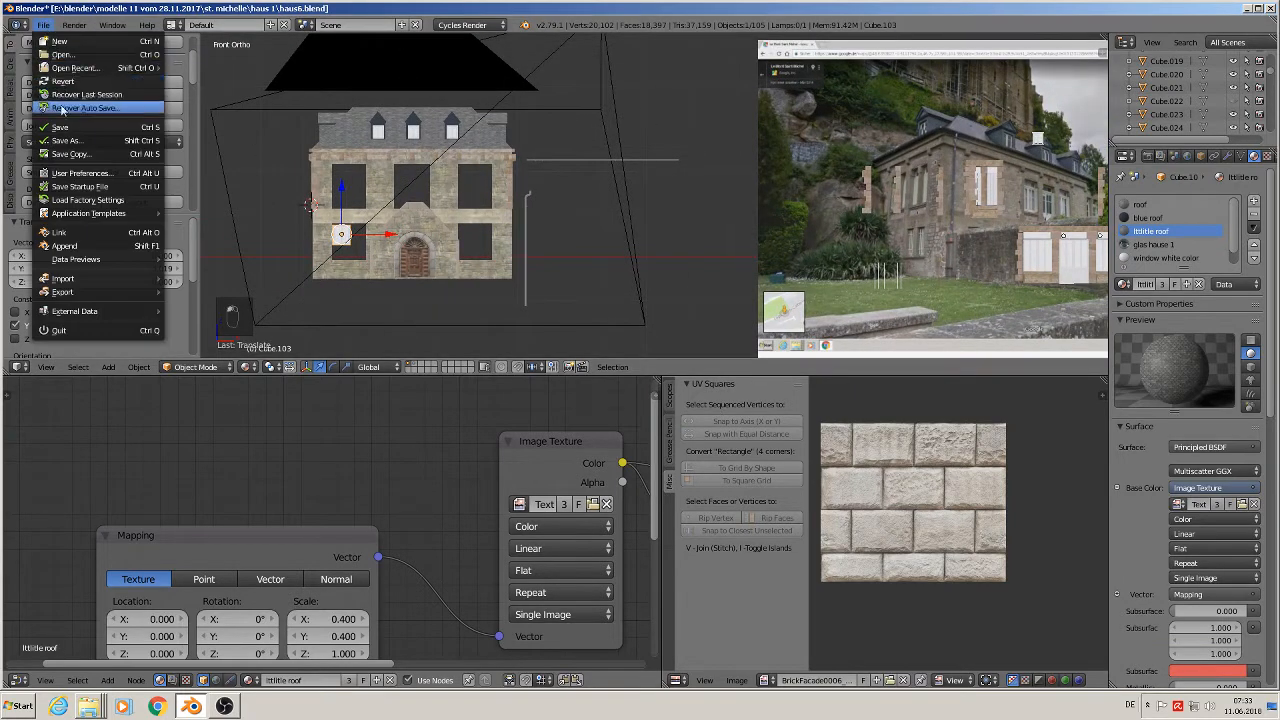
# - Move the stone strip covering the left white shutter -0.139 along X, clear of the shuttered window
pyautogui.scroll(2, 557, 263)
pyautogui.scroll(7, 705, 246)
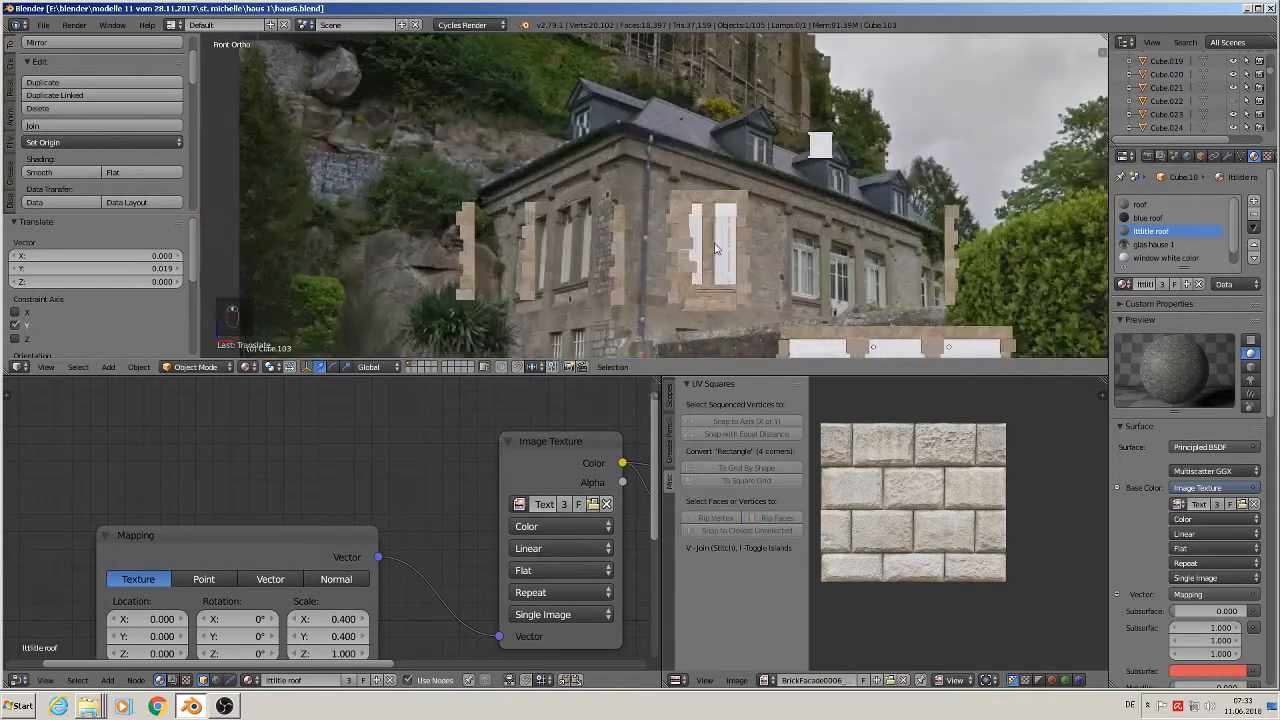
pyautogui.scroll(1, 690, 188)
pyautogui.scroll(-4, 690, 188)
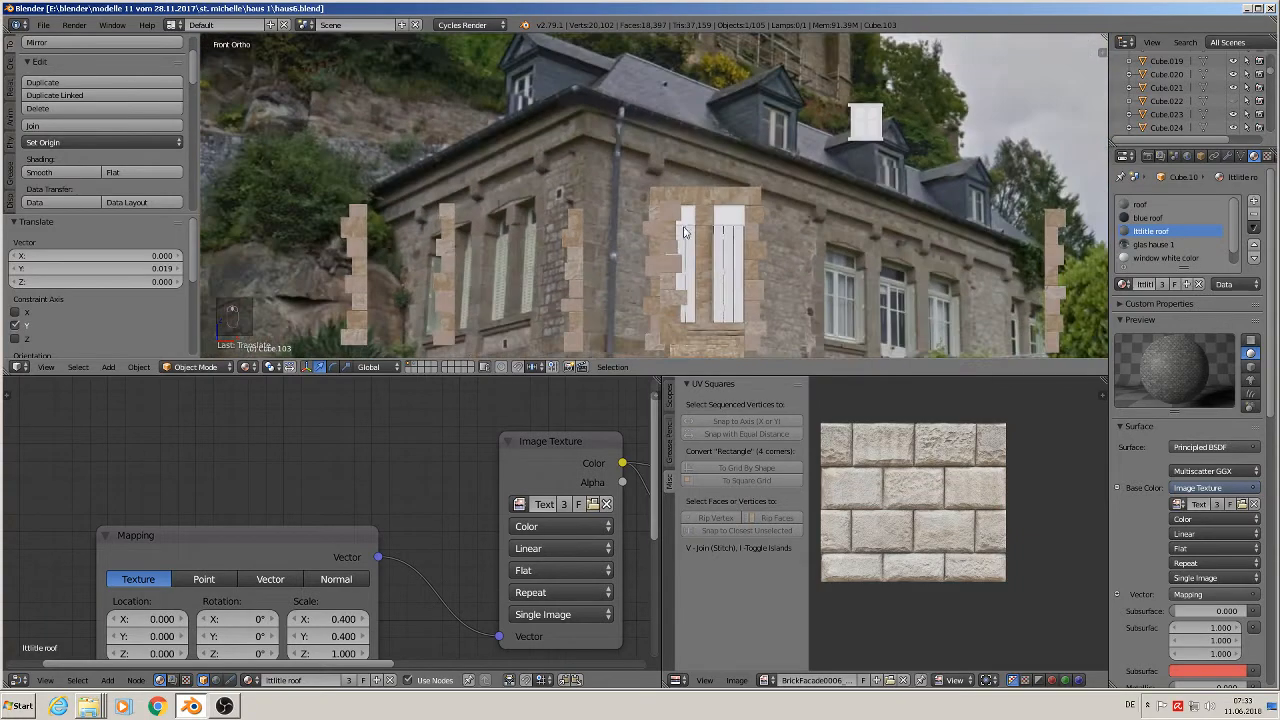
pyautogui.rightClick(680, 232)
pyautogui.press('g')
pyautogui.press('x')
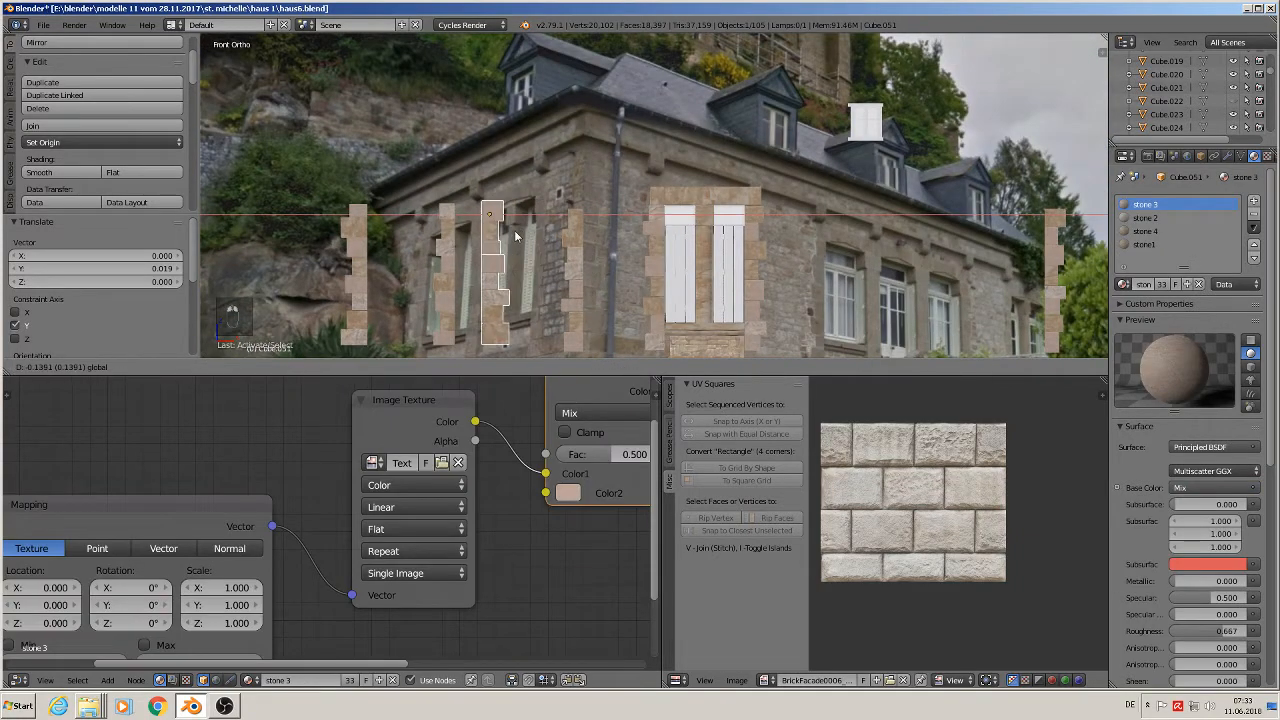
pyautogui.click(483, 229)
# - Select the window's top lintel together with all surround stones down the left side of the shuttered window
pyautogui.scroll(3, 672, 232)
pyautogui.moveTo(680, 232); pyautogui.dragTo(675, 159, button='middle')
pyautogui.scroll(-2, 715, 229)
pyautogui.press('KP_1')
pyautogui.scroll(2, 716, 216)
pyautogui.rightClick(657, 111)
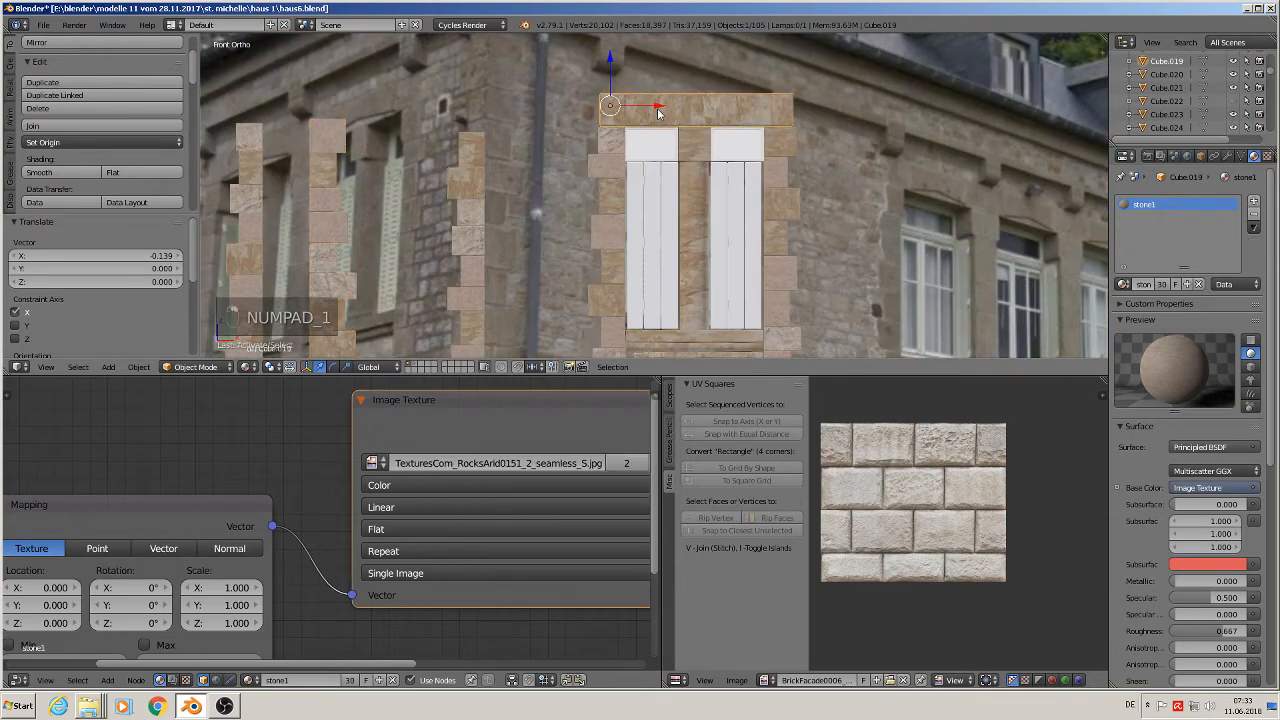
pyautogui.scroll(-6, 790, 142)
pyautogui.scroll(4, 797, 160)
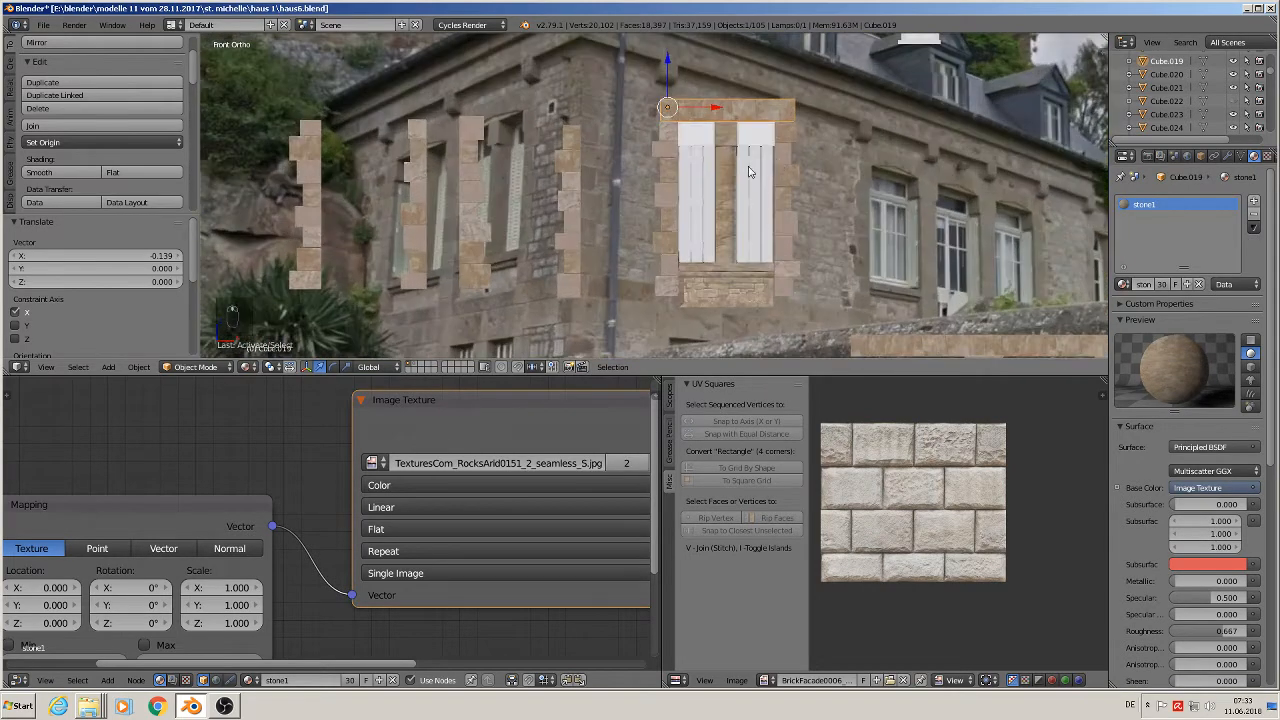
pyautogui.scroll(2, 656, 137)
pyautogui.keyDown('shift'); pyautogui.rightClick(644, 125); pyautogui.keyUp('shift')
pyautogui.keyDown('shift'); pyautogui.rightClick(635, 142); pyautogui.keyUp('shift')
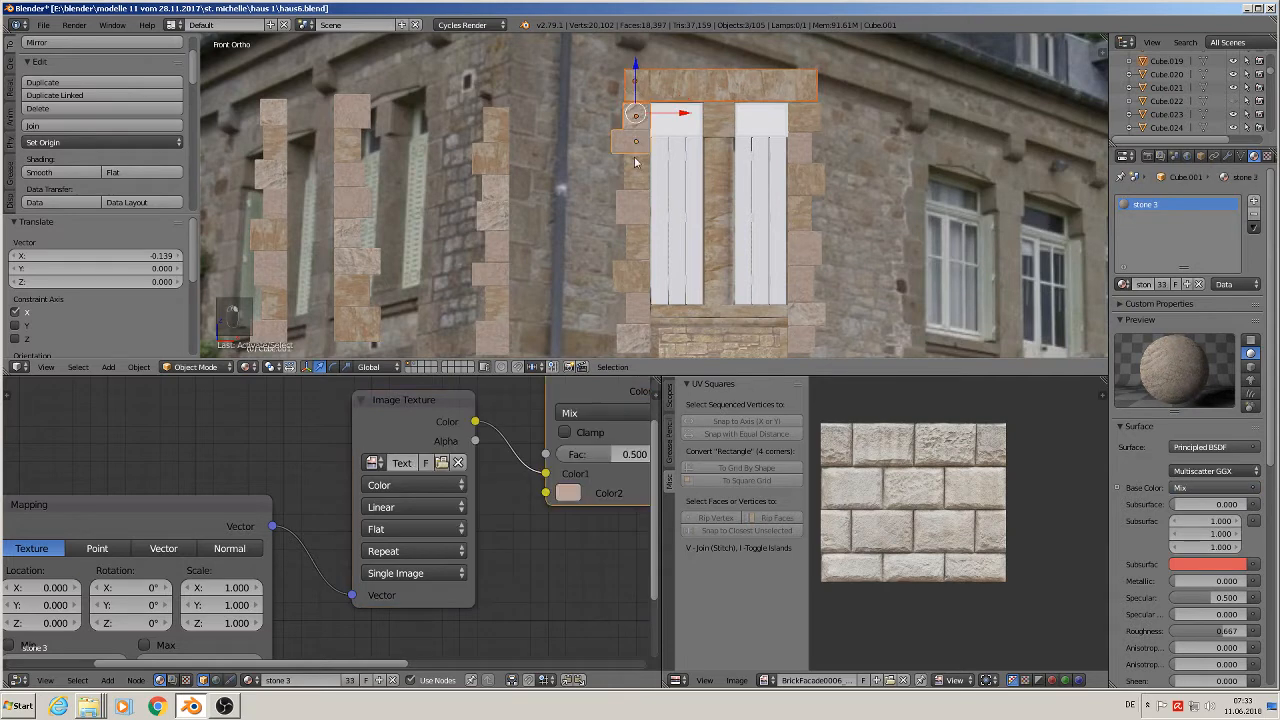
pyautogui.keyDown('shift'); pyautogui.rightClick(637, 170); pyautogui.keyUp('shift')
pyautogui.keyDown('shift'); pyautogui.rightClick(642, 203); pyautogui.keyUp('shift')
pyautogui.keyDown('shift'); pyautogui.rightClick(638, 237); pyautogui.keyUp('shift')
pyautogui.keyDown('shift'); pyautogui.rightClick(638, 270); pyautogui.keyUp('shift')
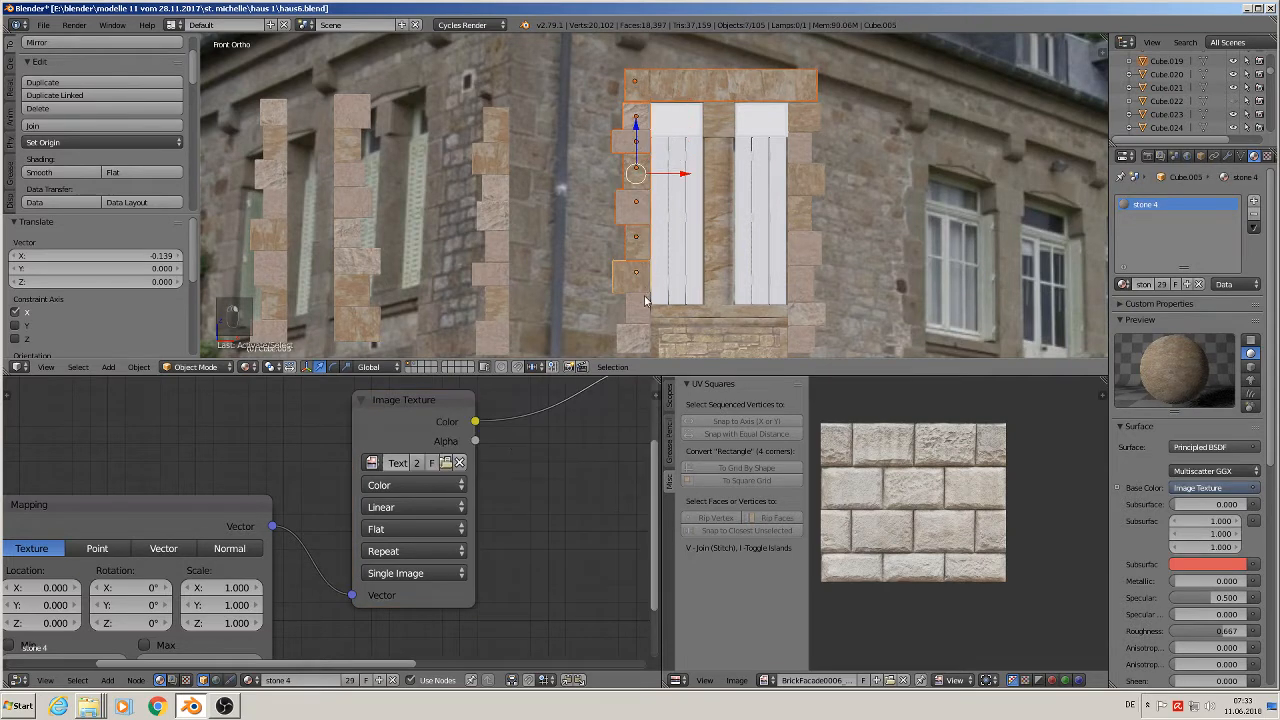
pyautogui.keyDown('shift'); pyautogui.rightClick(638, 303); pyautogui.keyUp('shift')
pyautogui.keyDown('shift'); pyautogui.rightClick(640, 335); pyautogui.keyUp('shift')
# - Add the shutters, the parts above them, the central stone post and the upper right surround stones to the selection
pyautogui.keyDown('shift'); pyautogui.rightClick(683, 292); pyautogui.keyUp('shift')
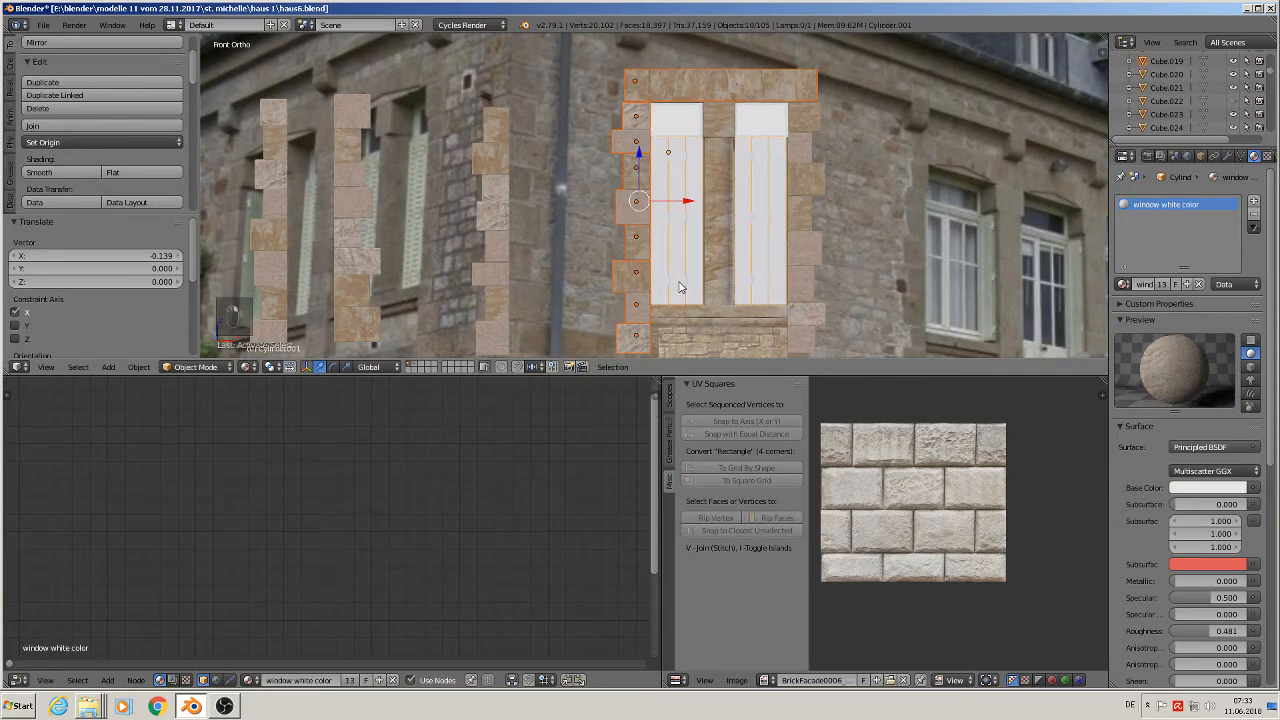
pyautogui.keyDown('shift'); pyautogui.rightClick(698, 129); pyautogui.keyUp('shift')
pyautogui.keyDown('shift'); pyautogui.rightClick(722, 125); pyautogui.keyUp('shift')
pyautogui.keyDown('shift'); pyautogui.rightClick(757, 125); pyautogui.keyUp('shift')
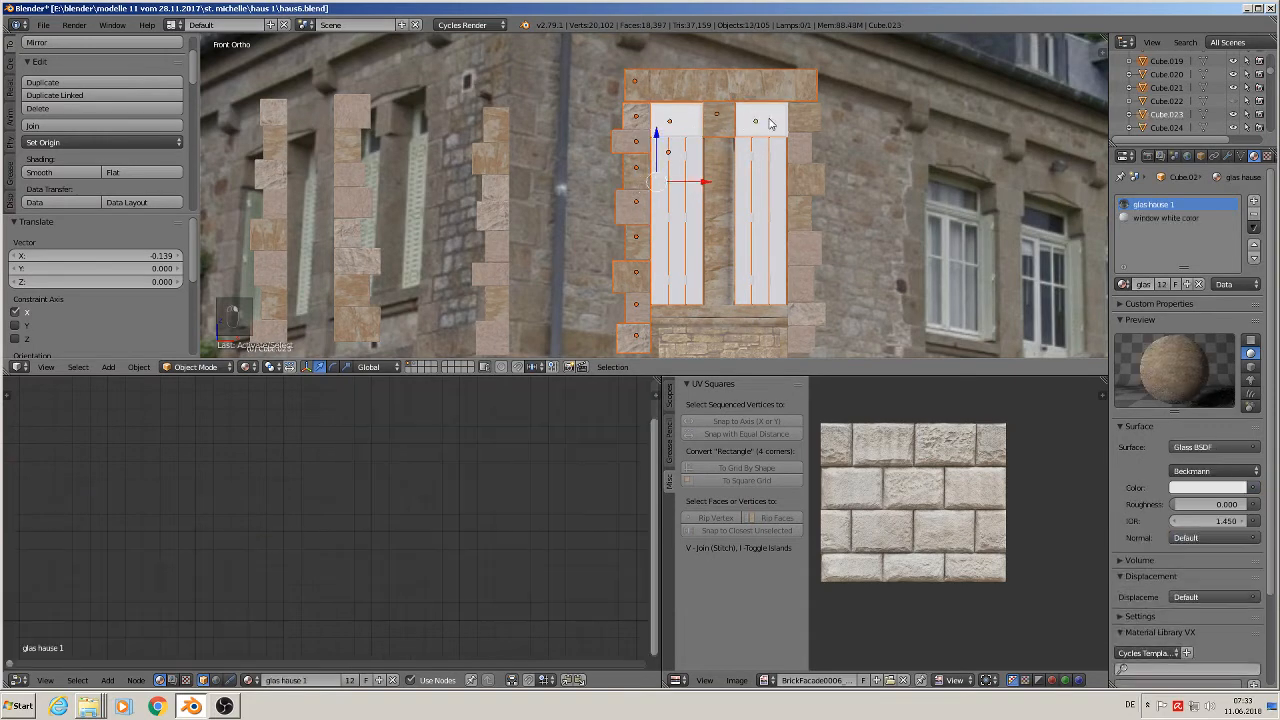
pyautogui.keyDown('shift'); pyautogui.rightClick(801, 121); pyautogui.keyUp('shift')
pyautogui.keyDown('shift'); pyautogui.rightClick(728, 187); pyautogui.keyUp('shift')
pyautogui.keyDown('shift'); pyautogui.rightClick(807, 164); pyautogui.keyUp('shift')
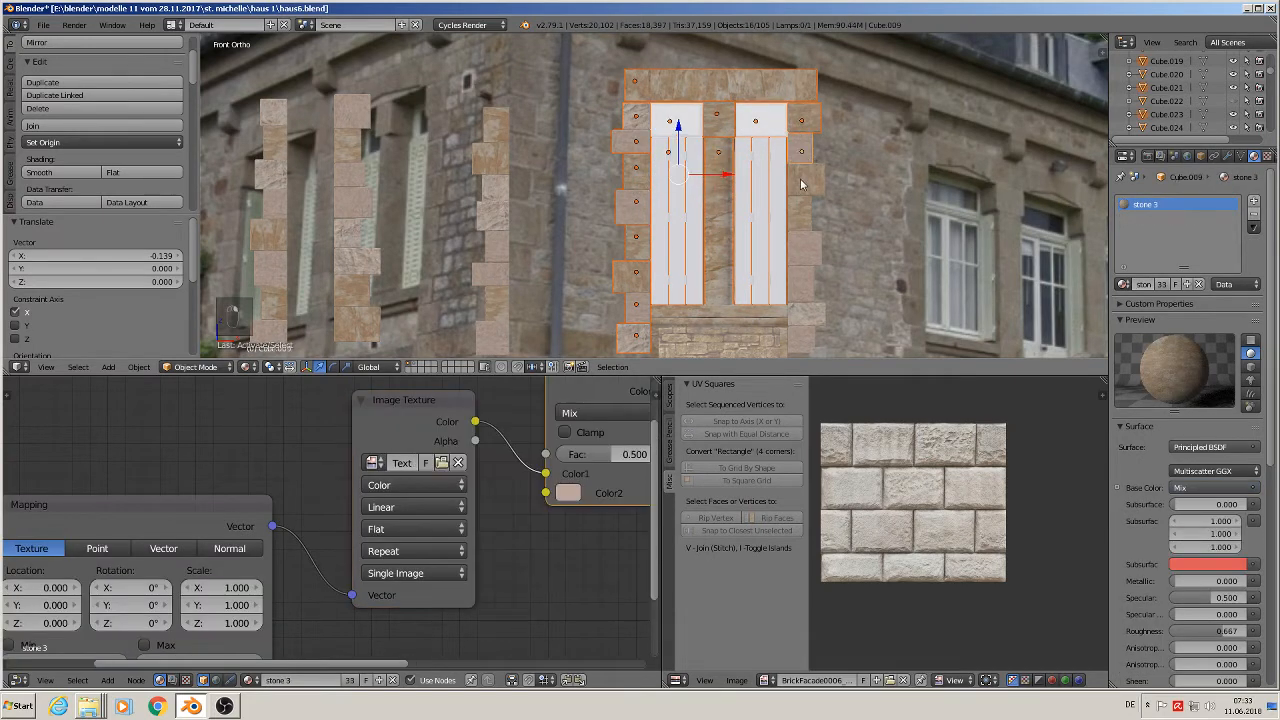
# - Add the remaining right-hand surround stones, the sill pieces and the brick panel below the window to the selection
pyautogui.keyDown('shift'); pyautogui.rightClick(800, 180); pyautogui.keyUp('shift')
pyautogui.keyDown('shift'); pyautogui.rightClick(800, 220); pyautogui.keyUp('shift')
pyautogui.keyDown('shift'); pyautogui.rightClick(797, 255); pyautogui.keyUp('shift')
pyautogui.keyDown('shift'); pyautogui.rightClick(801, 290); pyautogui.keyUp('shift')
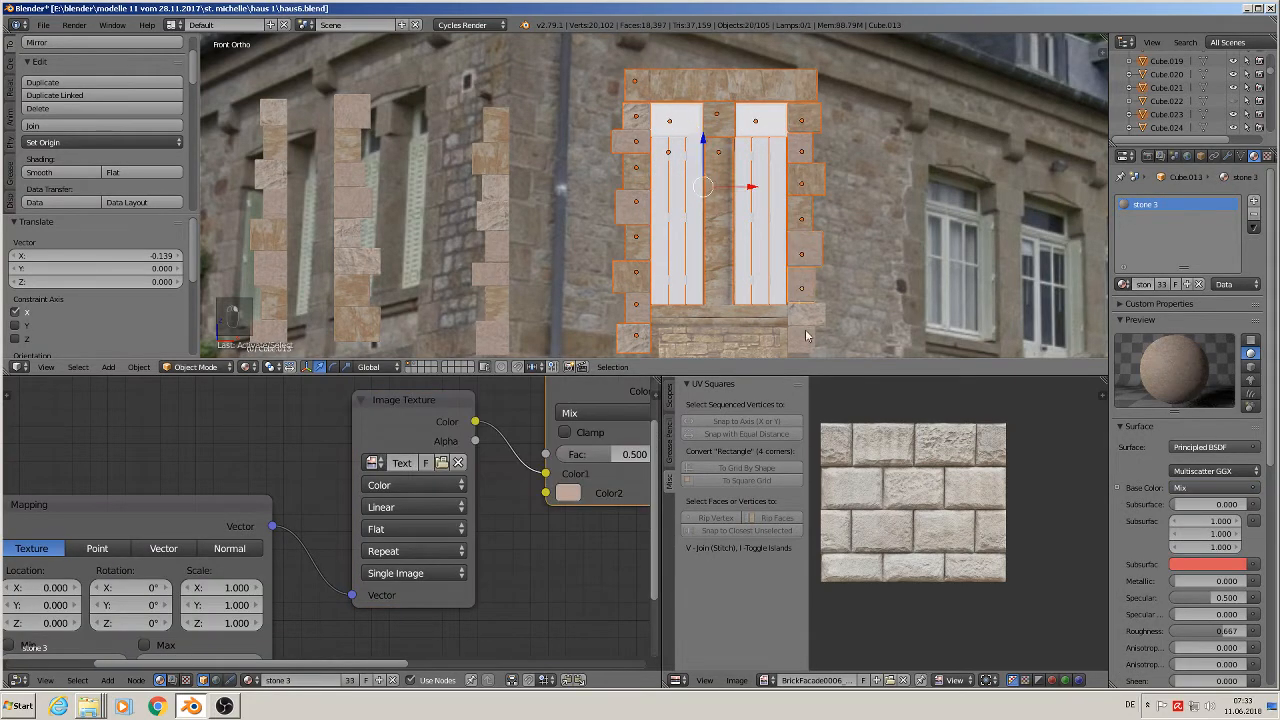
pyautogui.keyDown('shift'); pyautogui.rightClick(803, 318); pyautogui.keyUp('shift')
pyautogui.keyDown('shift'); pyautogui.rightClick(770, 338); pyautogui.keyUp('shift')
pyautogui.keyDown('shift'); pyautogui.rightClick(742, 315); pyautogui.keyUp('shift')
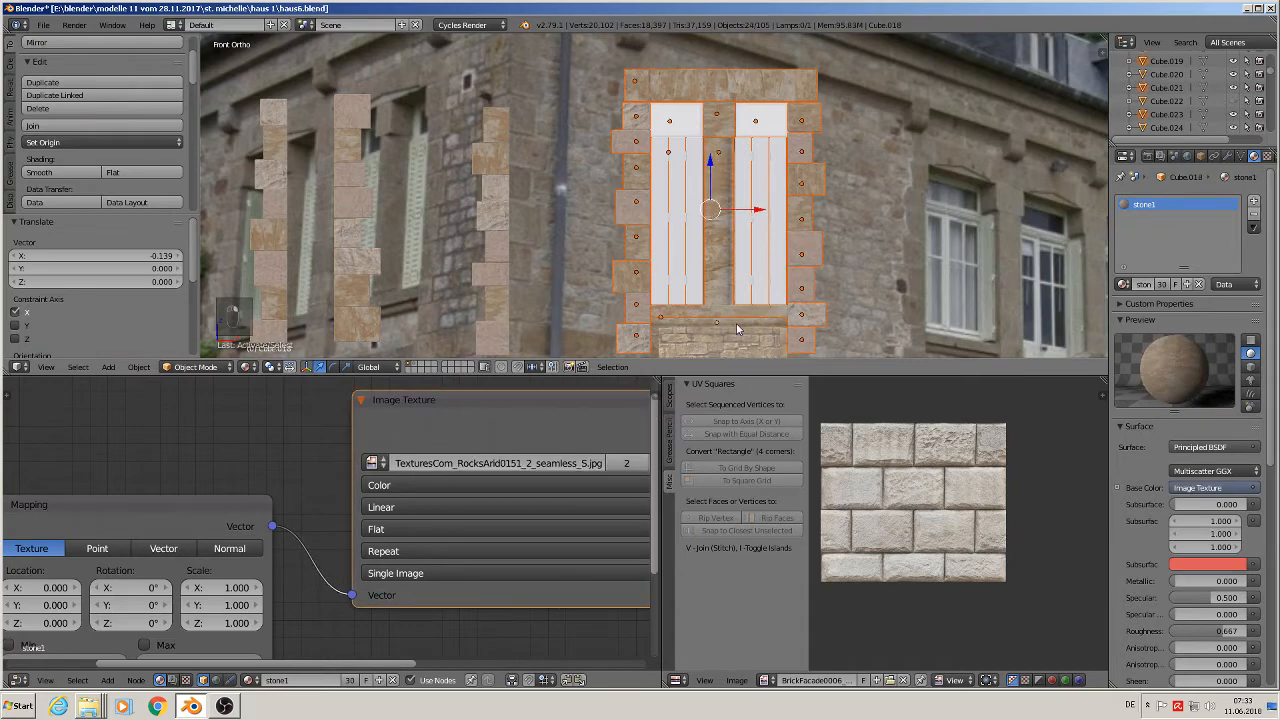
pyautogui.keyDown('shift'); pyautogui.rightClick(723, 347); pyautogui.keyUp('shift')
pyautogui.keyDown('shift'); pyautogui.moveTo(729, 330); pyautogui.dragTo(711, 186, button='middle'); pyautogui.keyUp('shift')
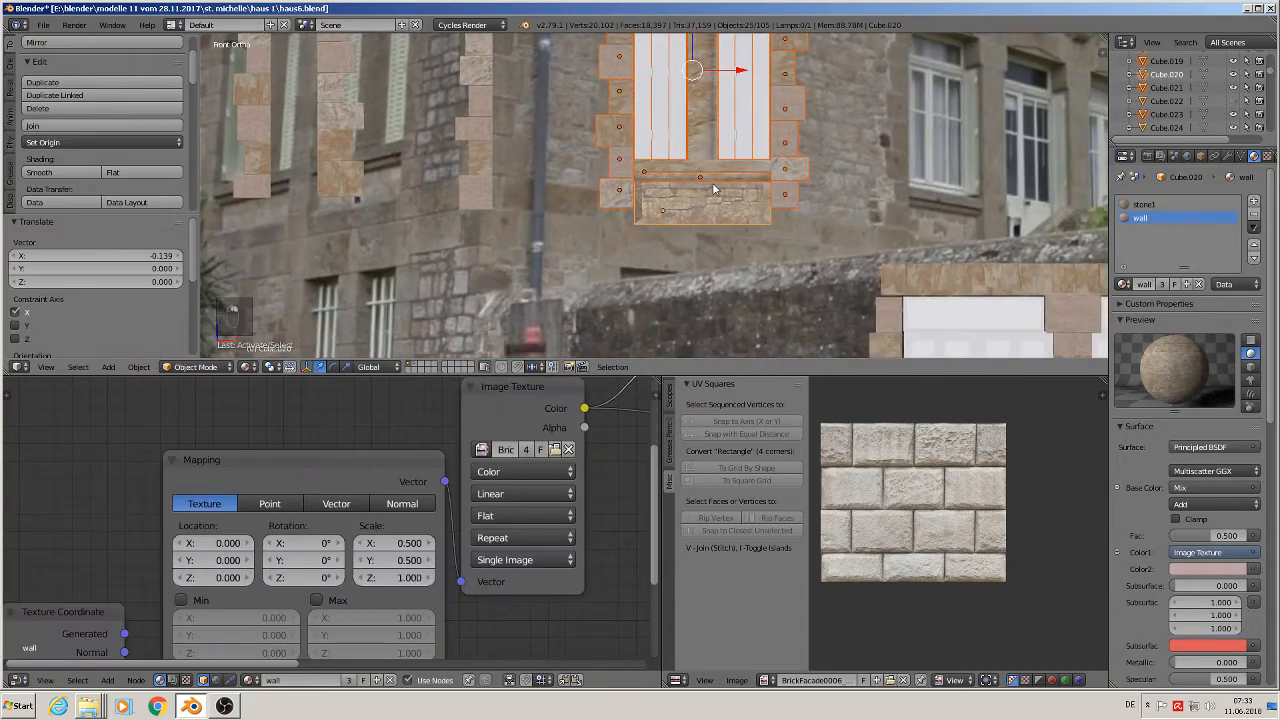
pyautogui.scroll(-2, 711, 186)
# - Duplicate the whole window assembly with an offset of 0.150 along X and join the copy into one object
pyautogui.hotkey('shift', 'd')
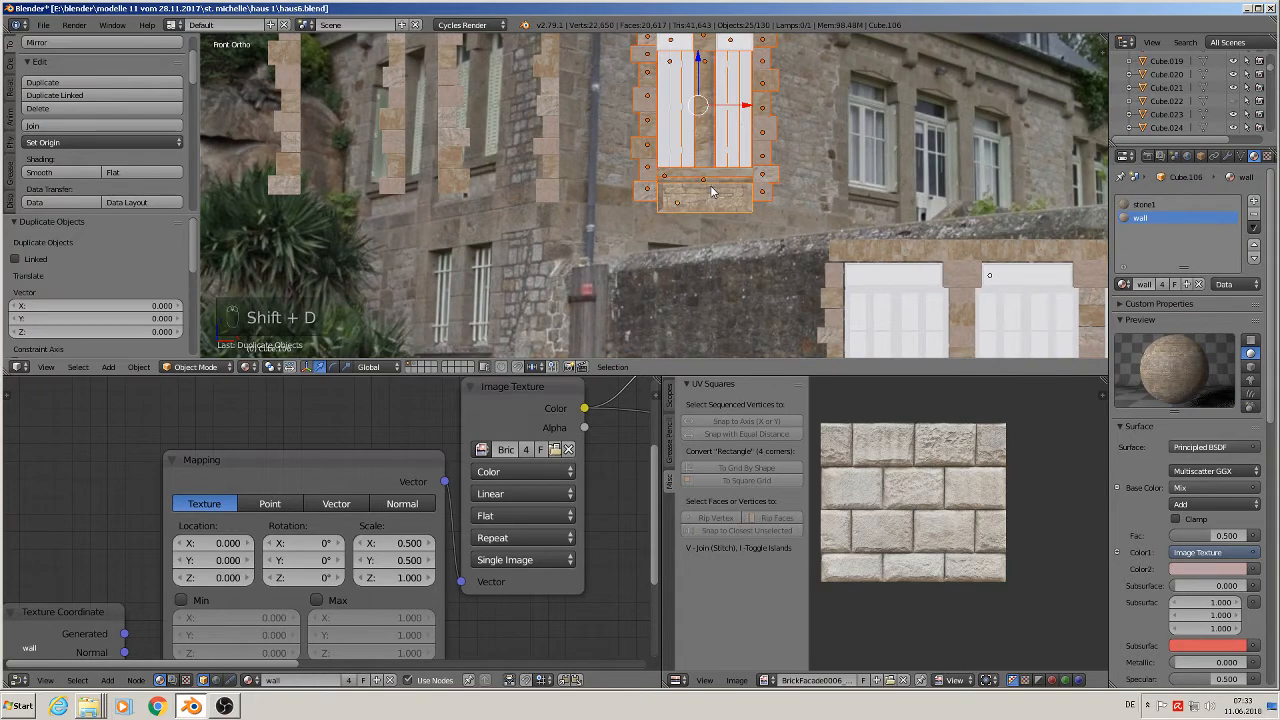
pyautogui.moveTo(742, 110); pyautogui.dragTo(972, 110)
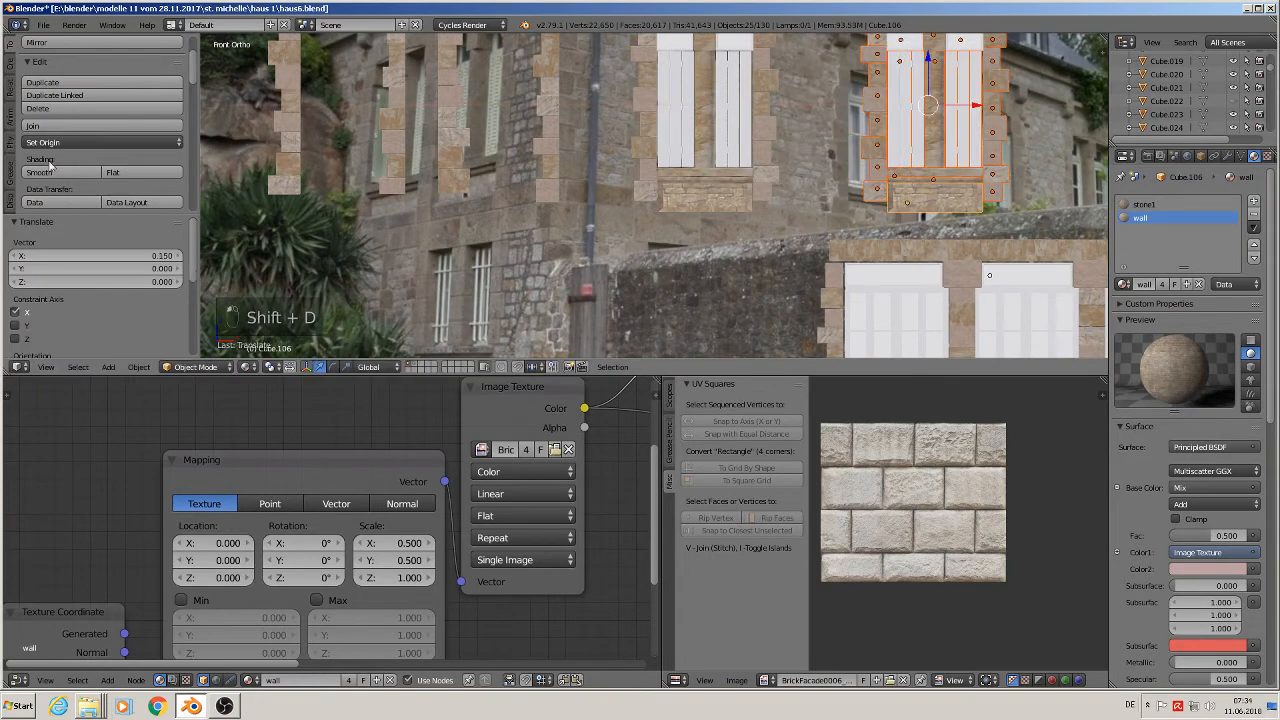
pyautogui.click(60, 127)
pyautogui.scroll(-3, 516, 188)
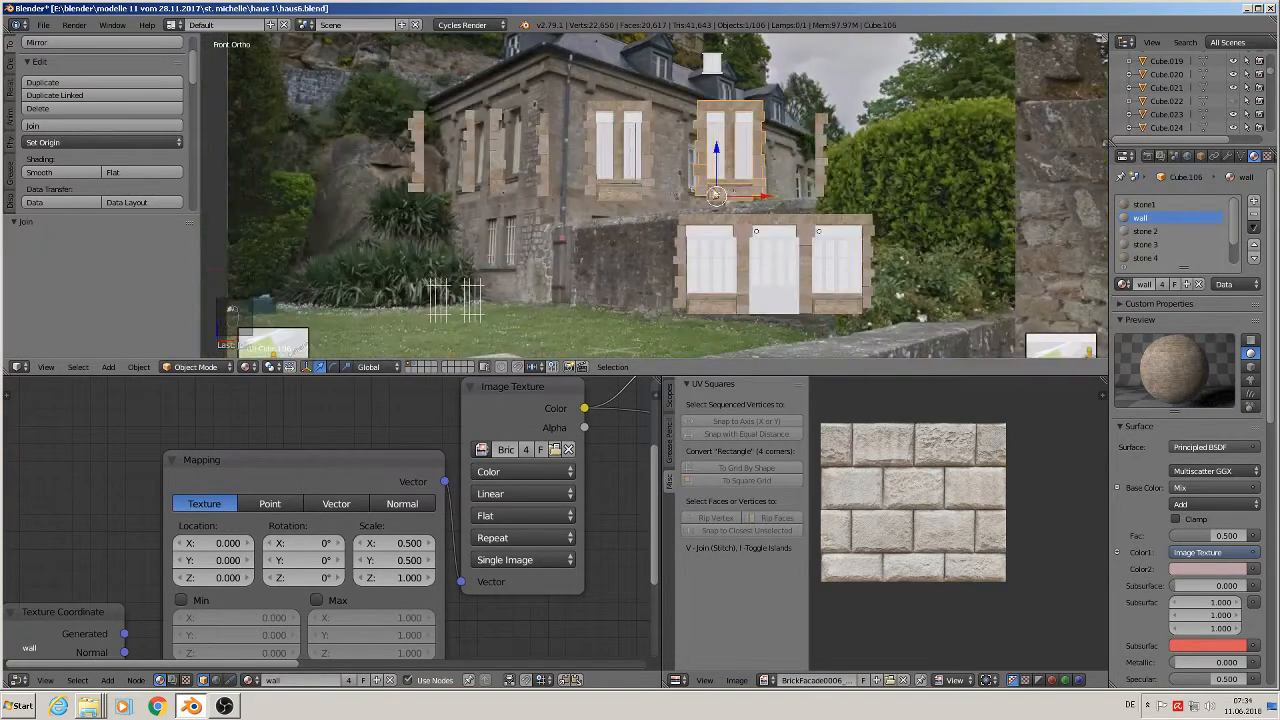
# - Apply the joined window's rotation and scale, and set its origin to the geometry's median center
pyautogui.click(148, 370)
pyautogui.moveTo(248, 272)
pyautogui.click(300, 300)
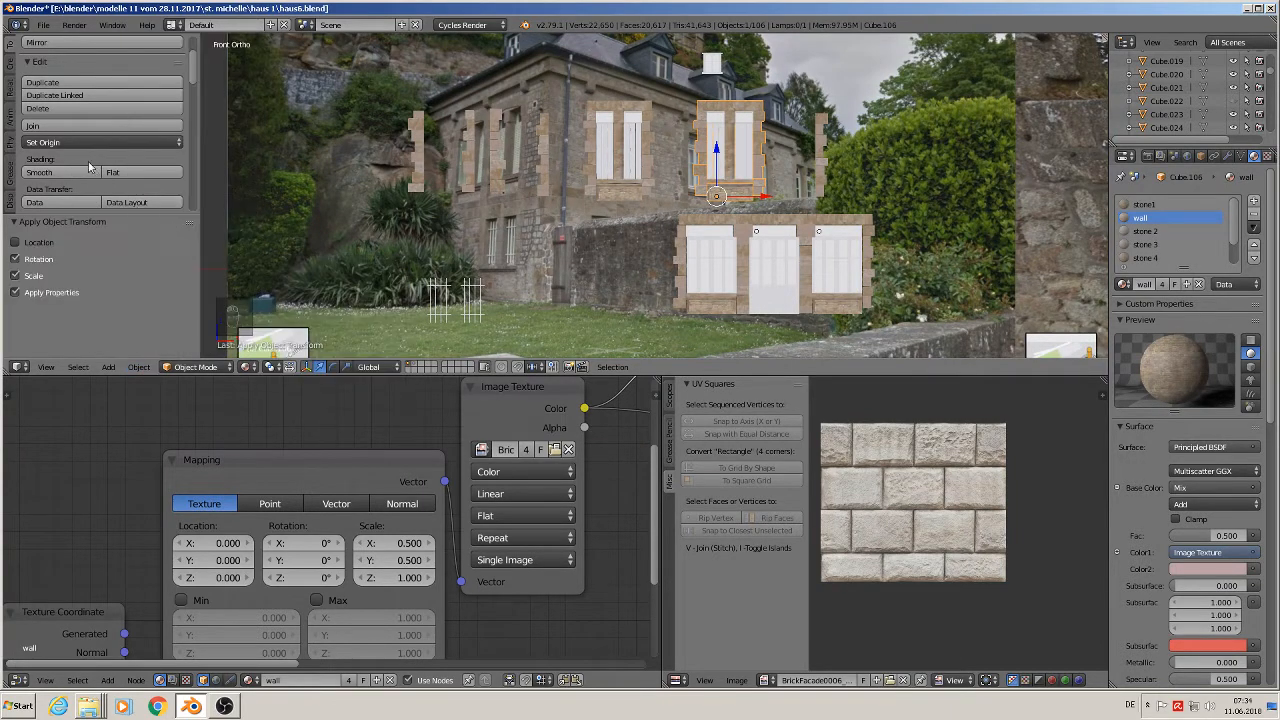
pyautogui.click(88, 142)
pyautogui.click(104, 170)
pyautogui.scroll(-2, 516, 193)
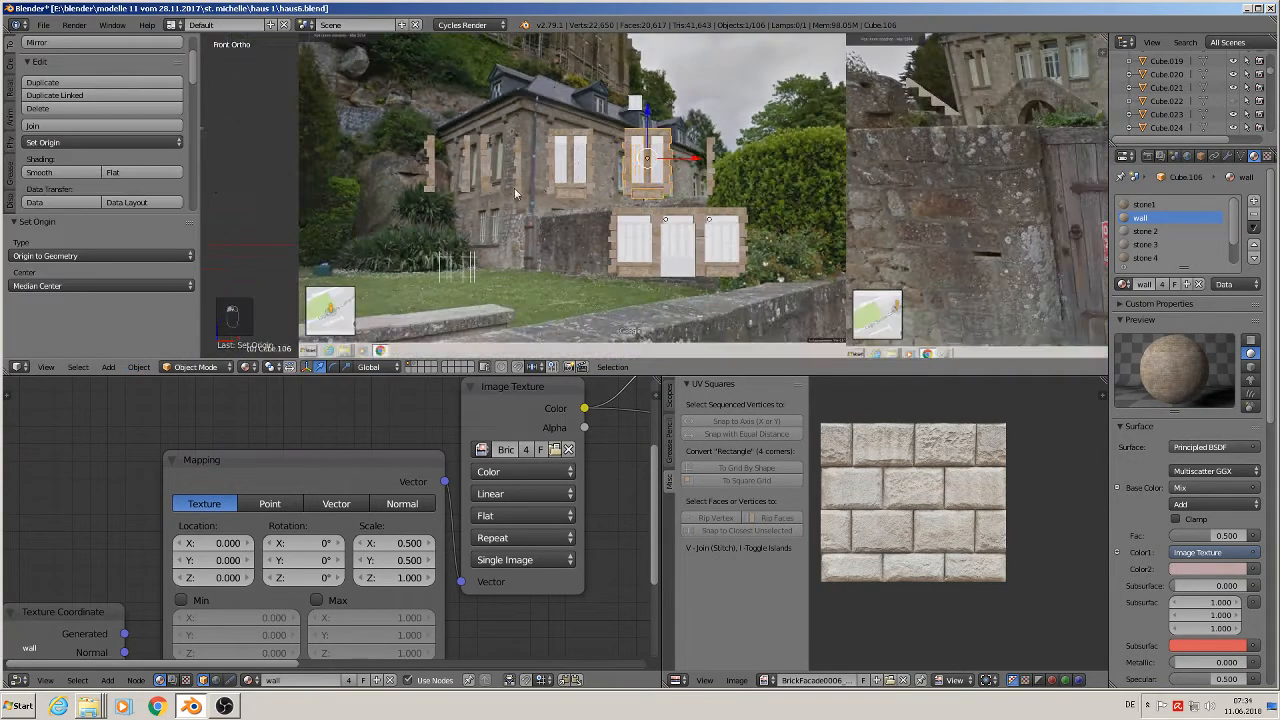
# - Move the joined window -0.828 along X, clear of the reference photo
pyautogui.scroll(2, 625, 181)
pyautogui.scroll(-2, 625, 181)
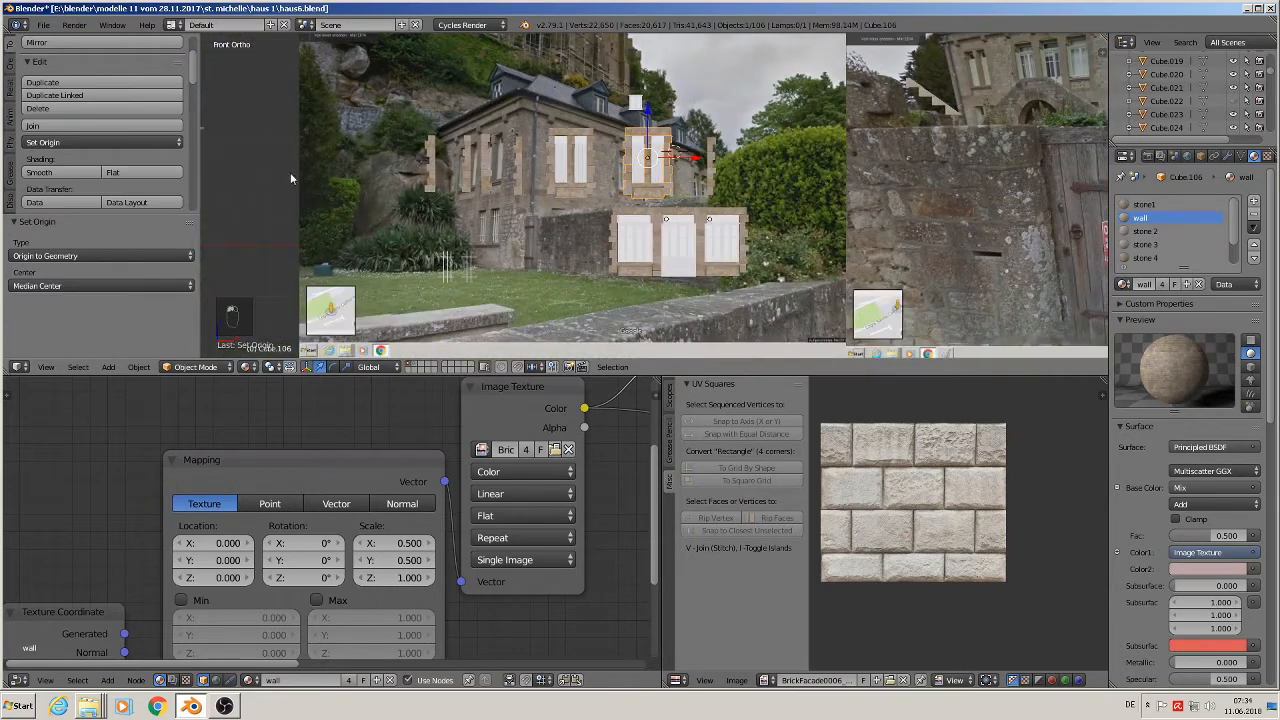
pyautogui.moveTo(684, 160); pyautogui.dragTo(256, 160)
pyautogui.keyDown('shift'); pyautogui.moveTo(340, 186); pyautogui.dragTo(636, 180, button='middle'); pyautogui.keyUp('shift')
pyautogui.scroll(8, 450, 165)
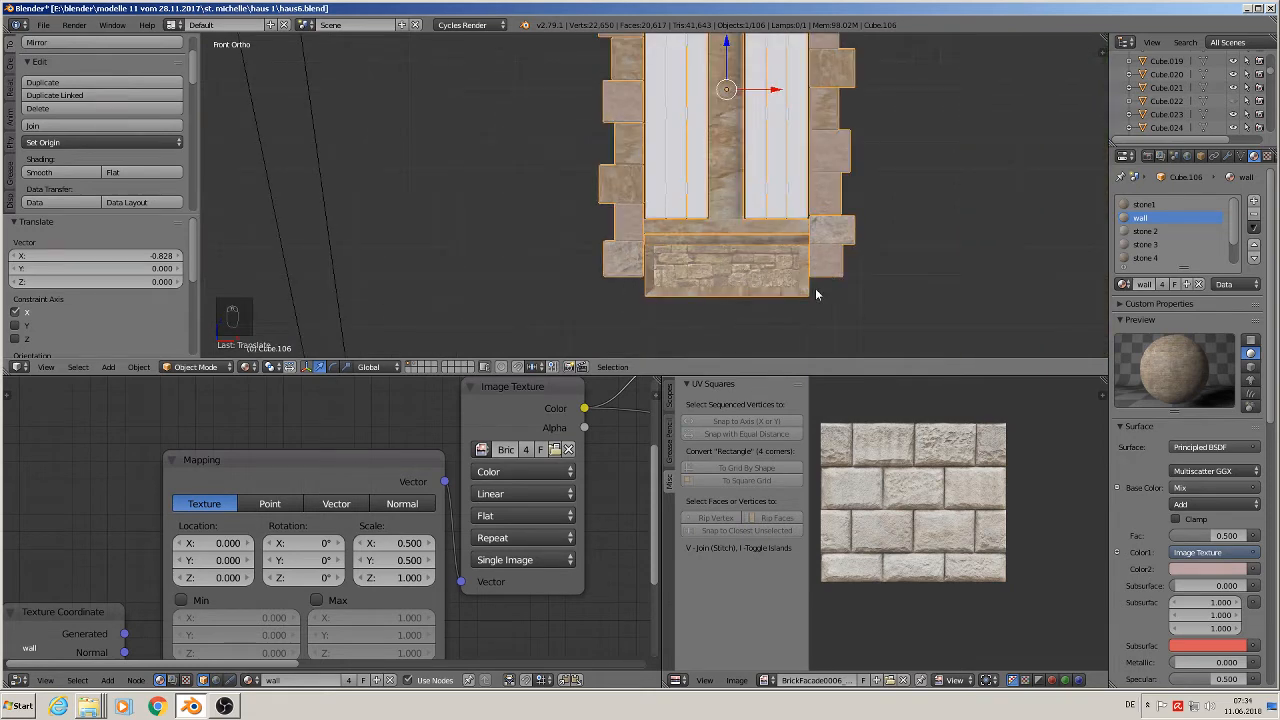
pyautogui.scroll(2, 710, 295)
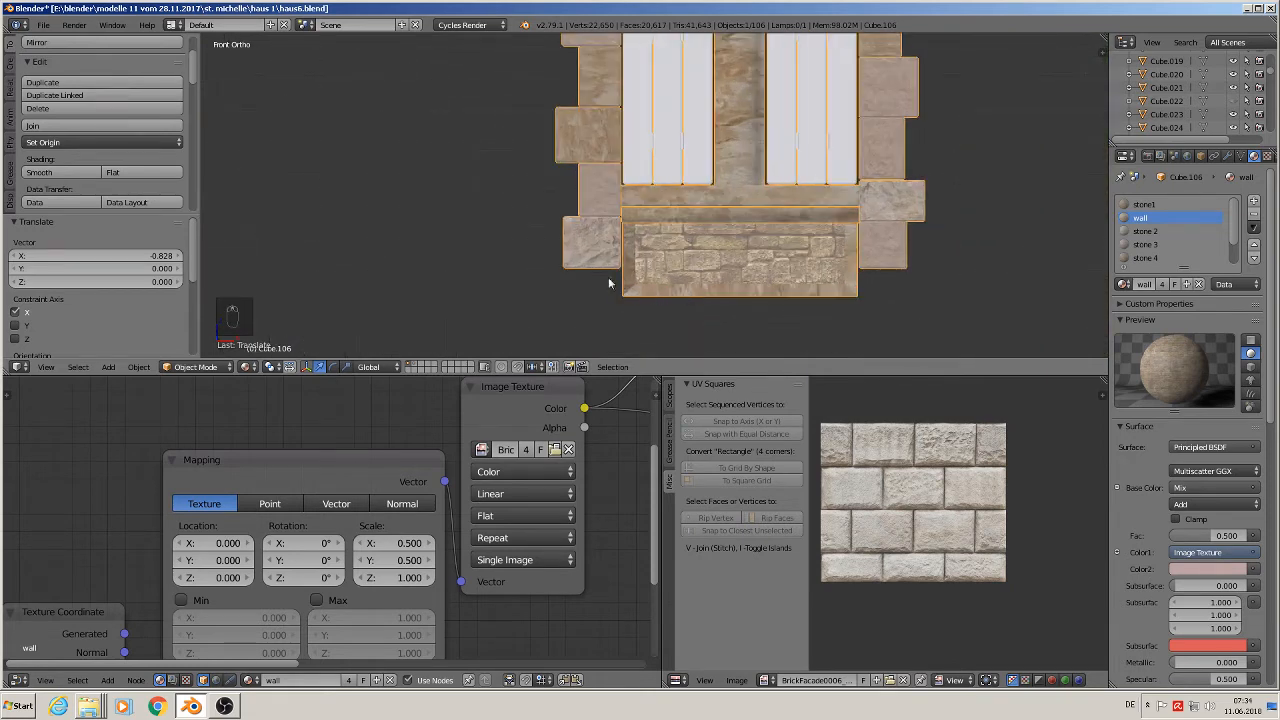
# - Extend the lowest left and right surround stones straight down, level with the bottom of the brick panel, in Edit Mode
pyautogui.press('Tab')
pyautogui.press('a')
pyautogui.press('a')
pyautogui.scroll(1, 580, 270)
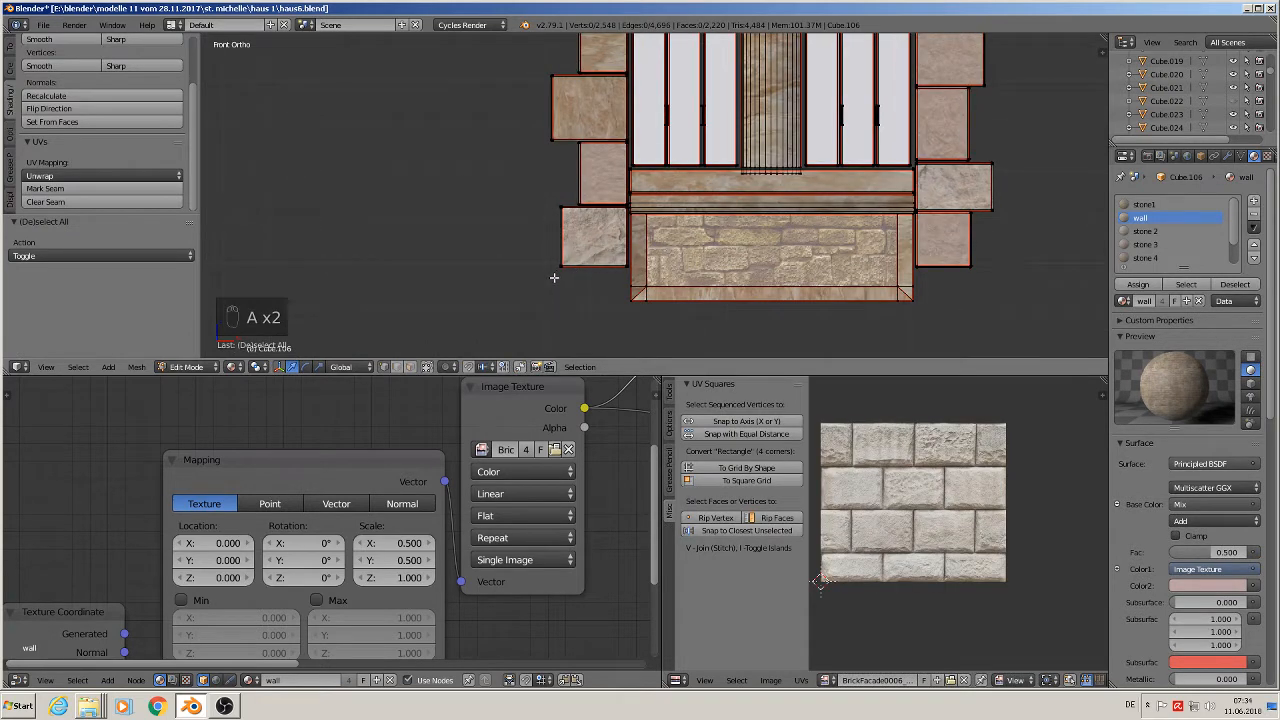
pyautogui.press('b')
pyautogui.moveTo(554, 277); pyautogui.dragTo(996, 248)
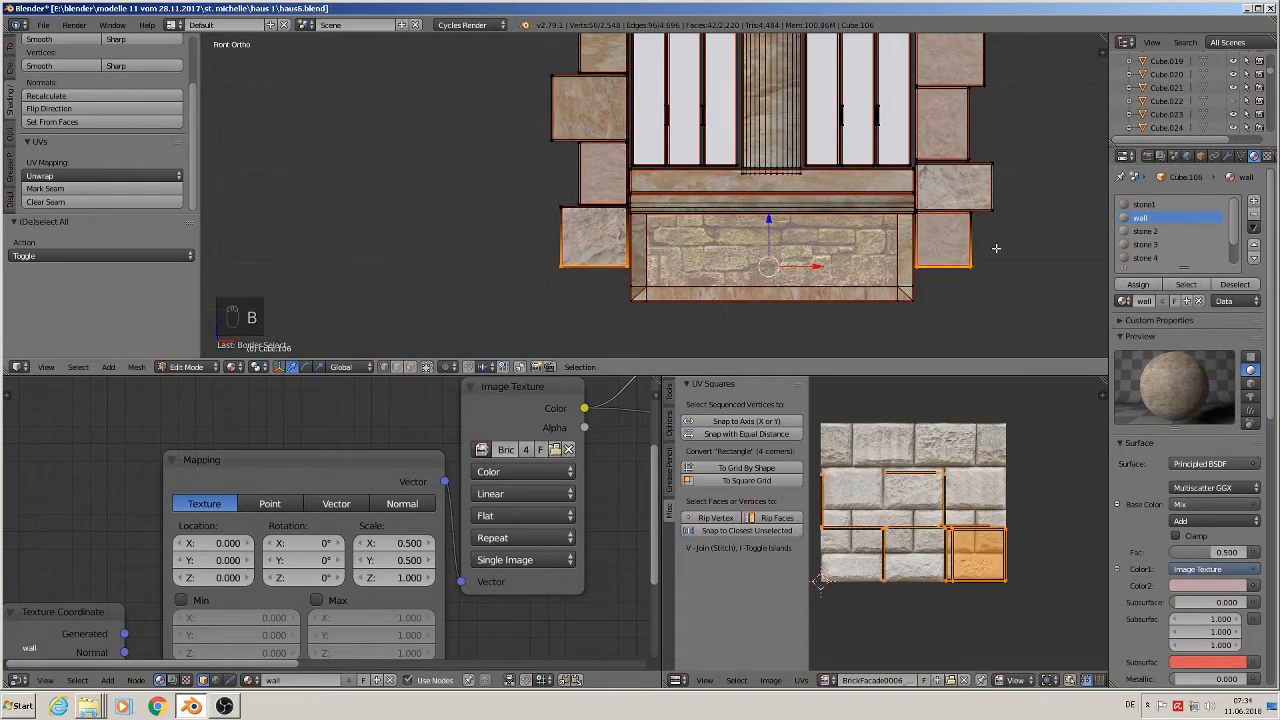
pyautogui.moveTo(771, 241); pyautogui.dragTo(771, 264)
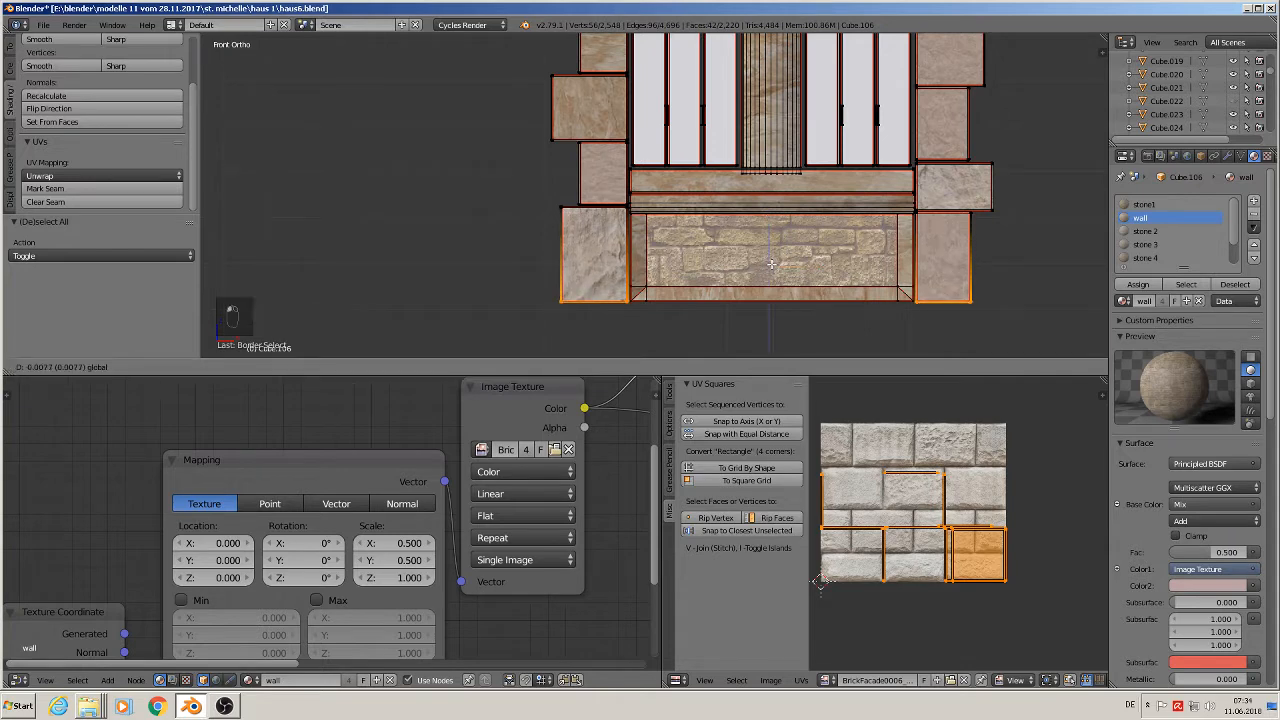
pyautogui.click(771, 264)
pyautogui.press('Tab')
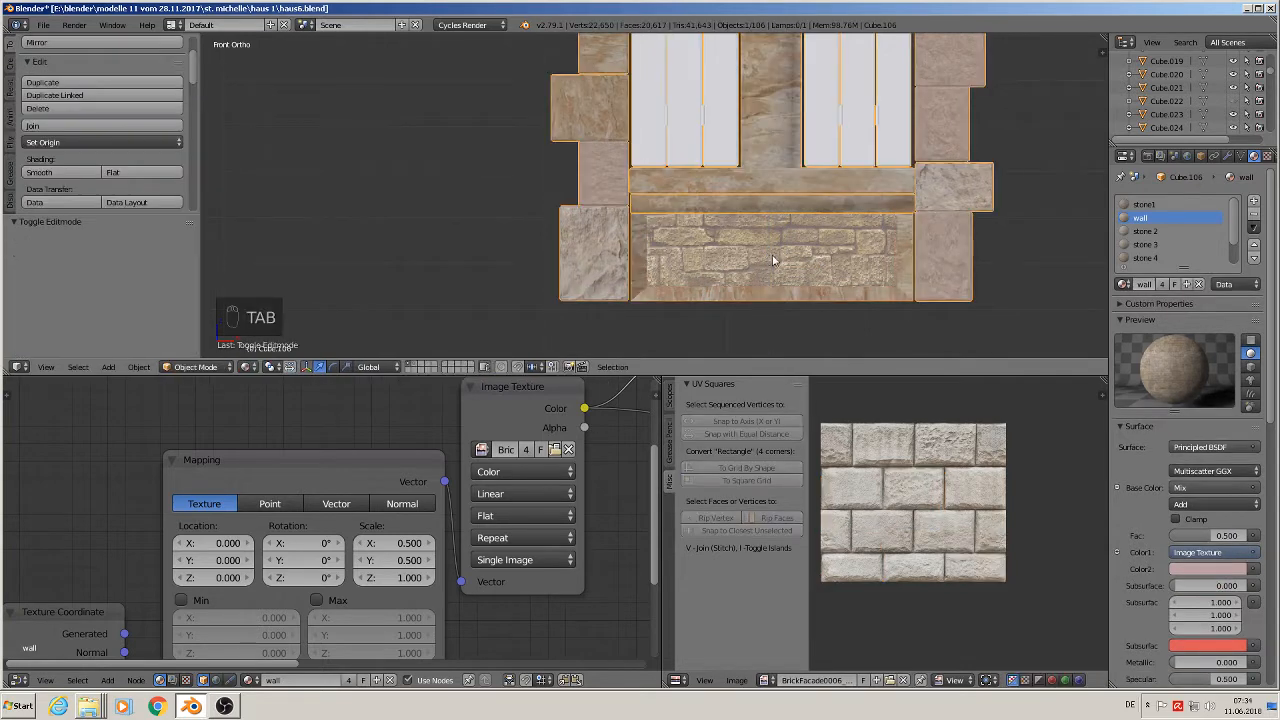
# - Move the joined window to the third layer and display only that layer
pyautogui.scroll(-6, 780, 265)
pyautogui.keyDown('shift'); pyautogui.moveTo(787, 255); pyautogui.dragTo(681, 280, button='middle'); pyautogui.keyUp('shift')
pyautogui.scroll(1, 681, 279)
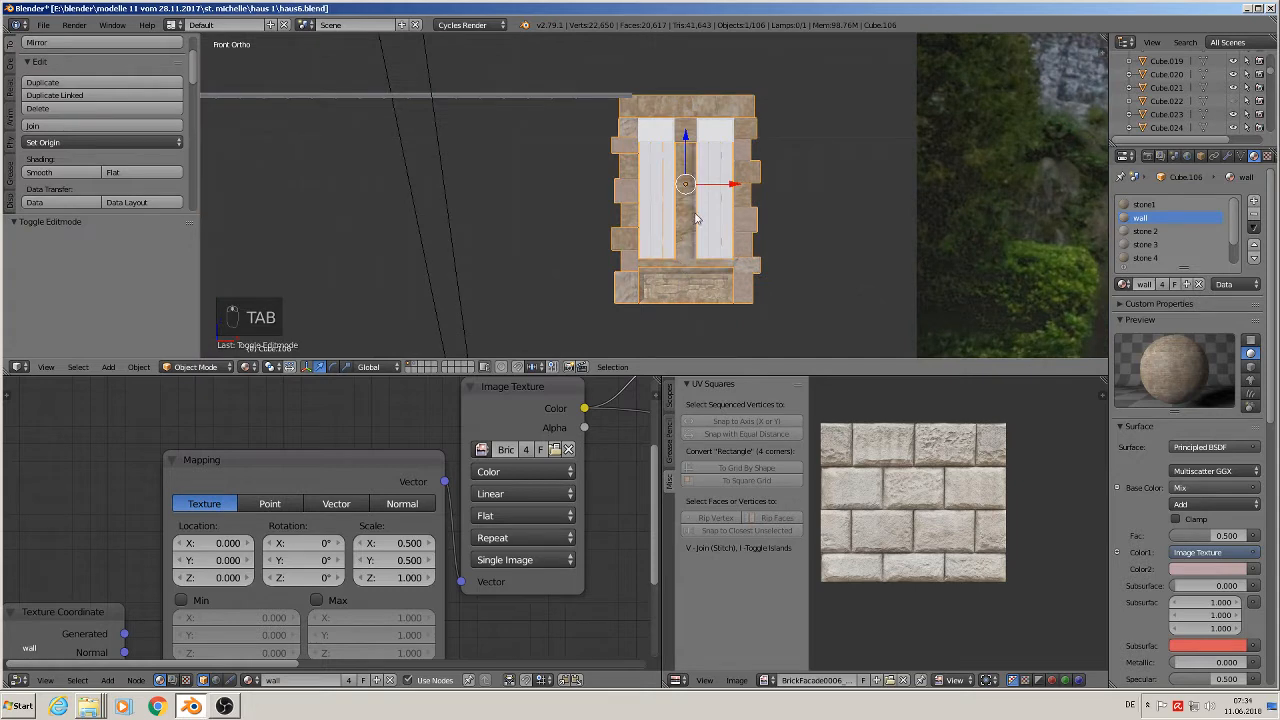
pyautogui.press('m')
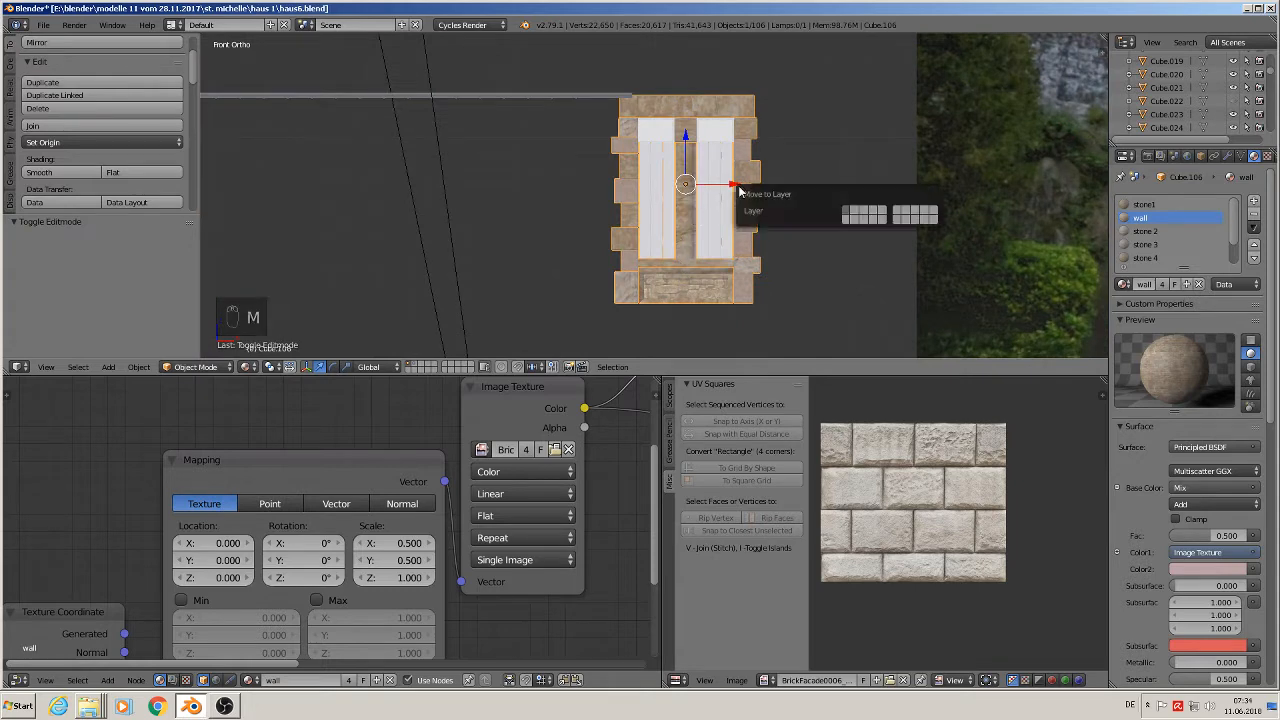
pyautogui.click(866, 212)
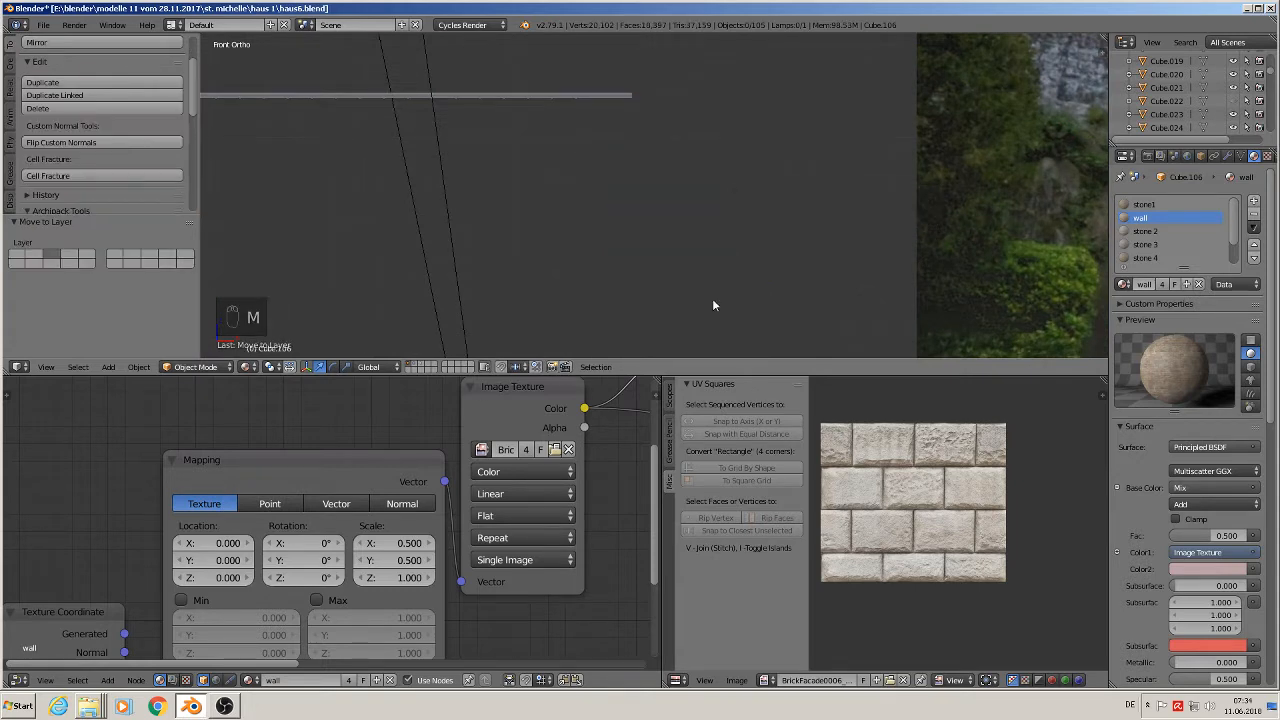
pyautogui.click(431, 362)
pyautogui.scroll(-10, 688, 288)
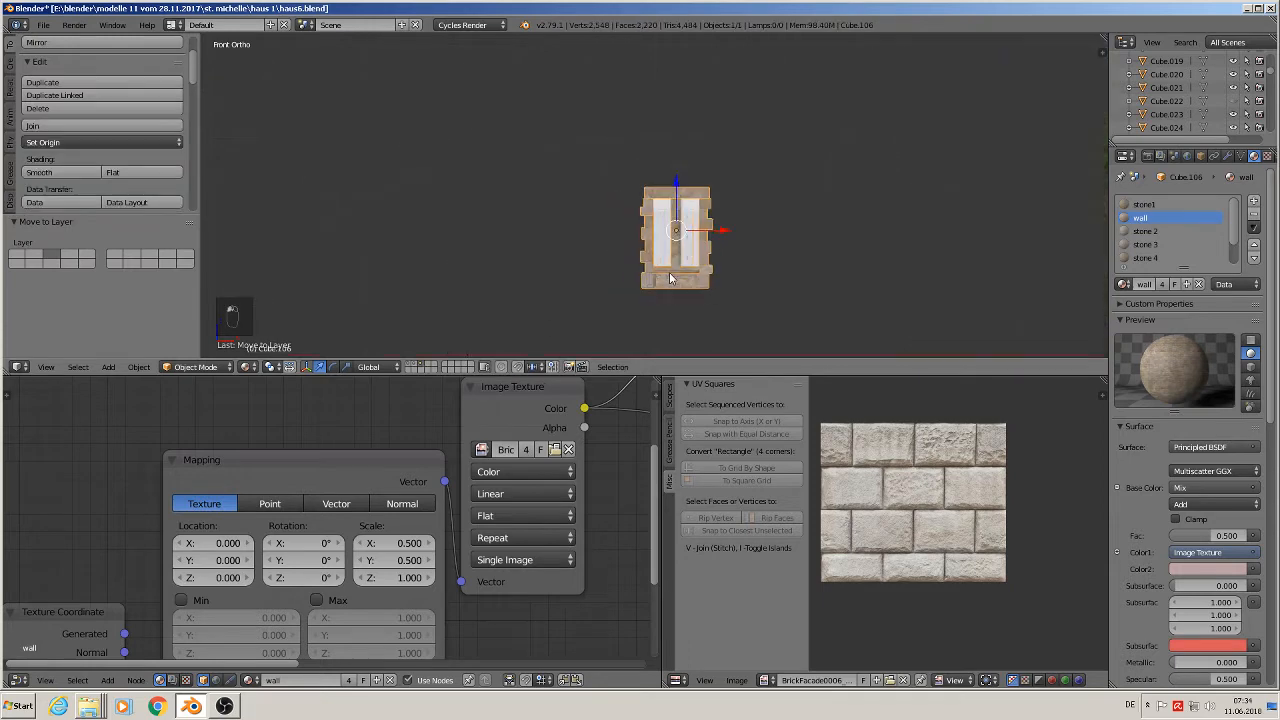
# - Reset the 3D cursor to the world origin and clear the joined window's location to place it there
pyautogui.keyDown('shift'); pyautogui.moveTo(792, 280); pyautogui.dragTo(825, 231, button='middle'); pyautogui.keyUp('shift')
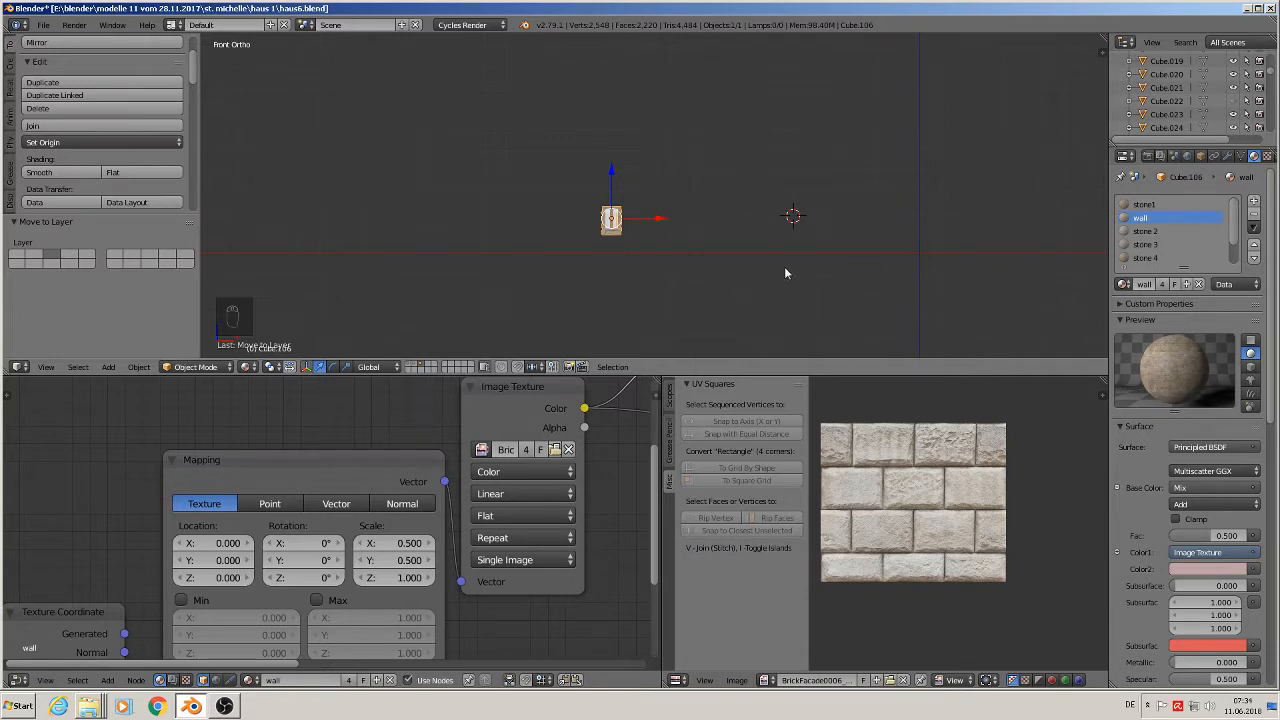
pyautogui.hotkey('shift', 'c')
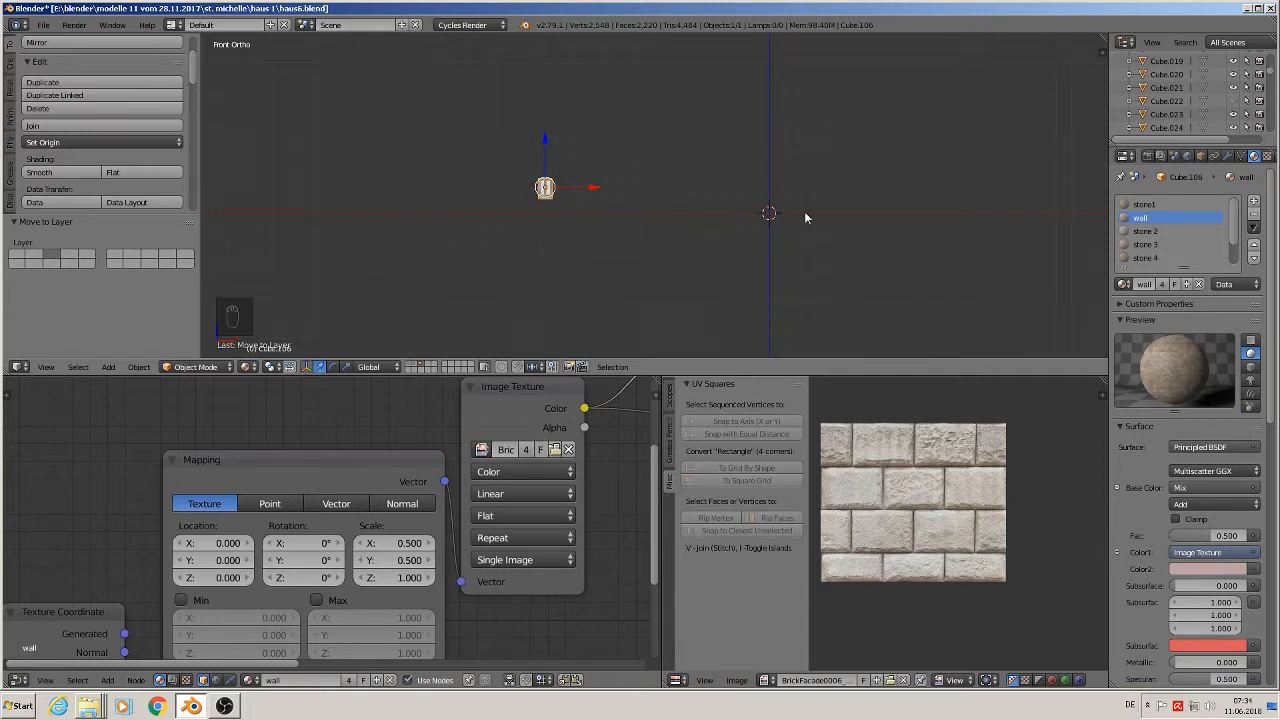
pyautogui.hotkey('alt', 'g')
pyautogui.scroll(8, 785, 245)
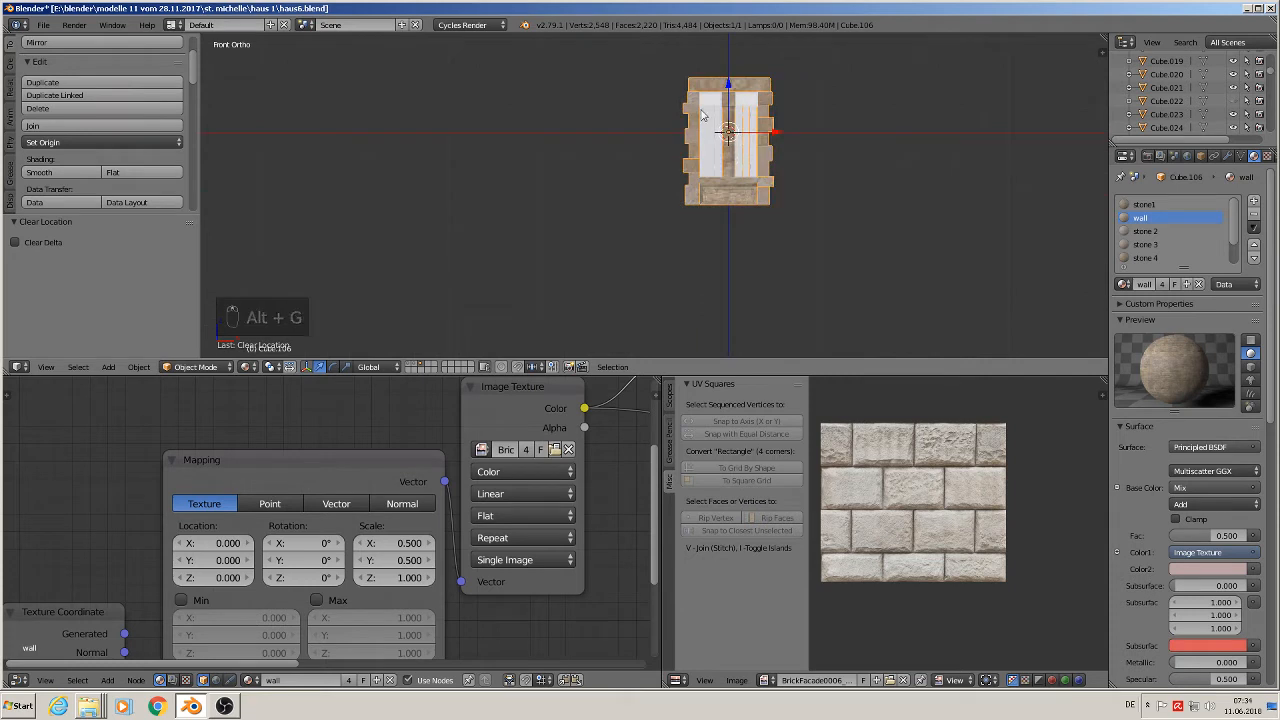
pyautogui.keyDown('shift'); pyautogui.moveTo(579, 120); pyautogui.dragTo(547, 212, button='middle'); pyautogui.keyUp('shift')
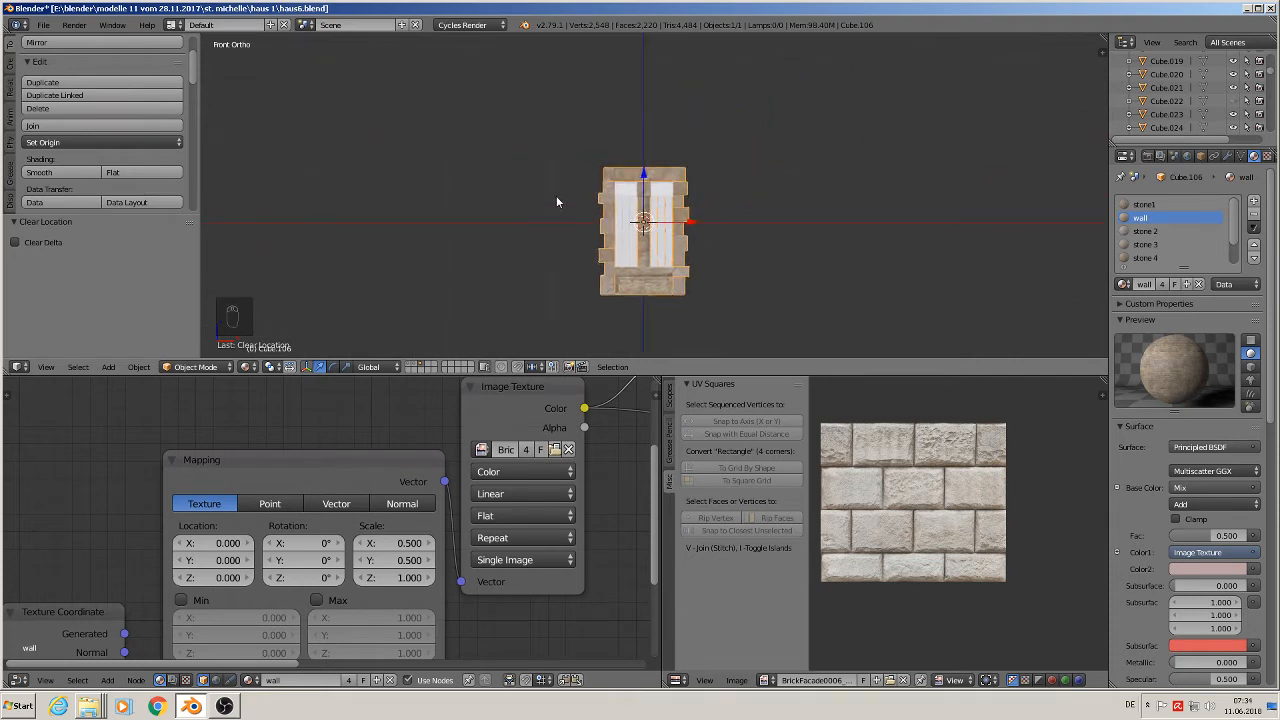
# - Create a new object group from the joined window and name it window
pyautogui.hotkey('ctrl', 'g')
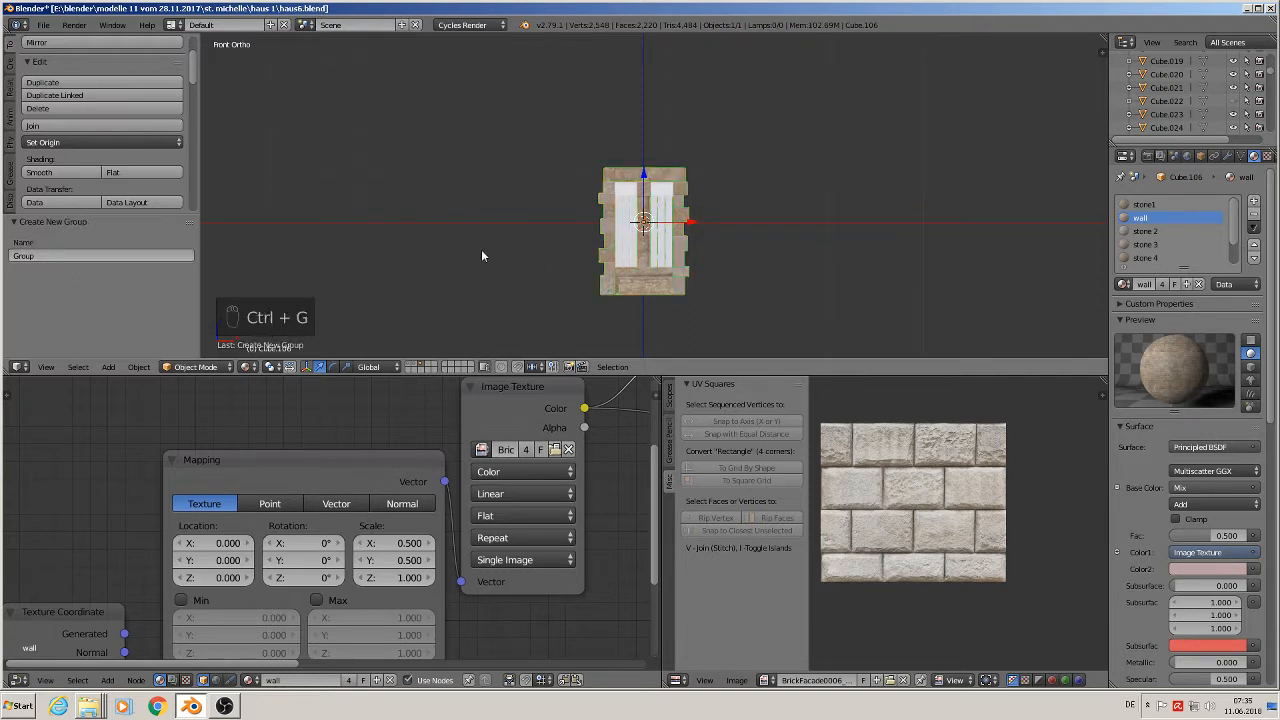
pyautogui.click(62, 255)
pyautogui.write('window')
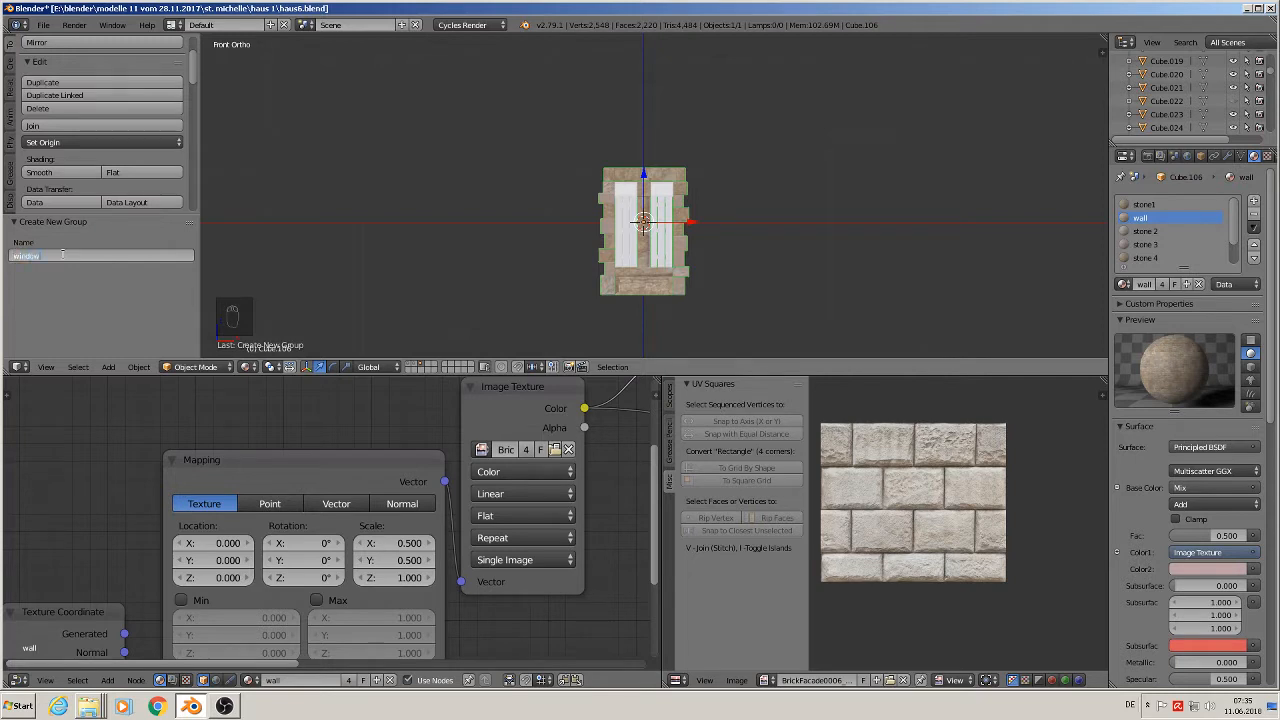
pyautogui.press('Return')
# - Display the first layer again and bring the house and reference photos back into view
pyautogui.click(409, 368)
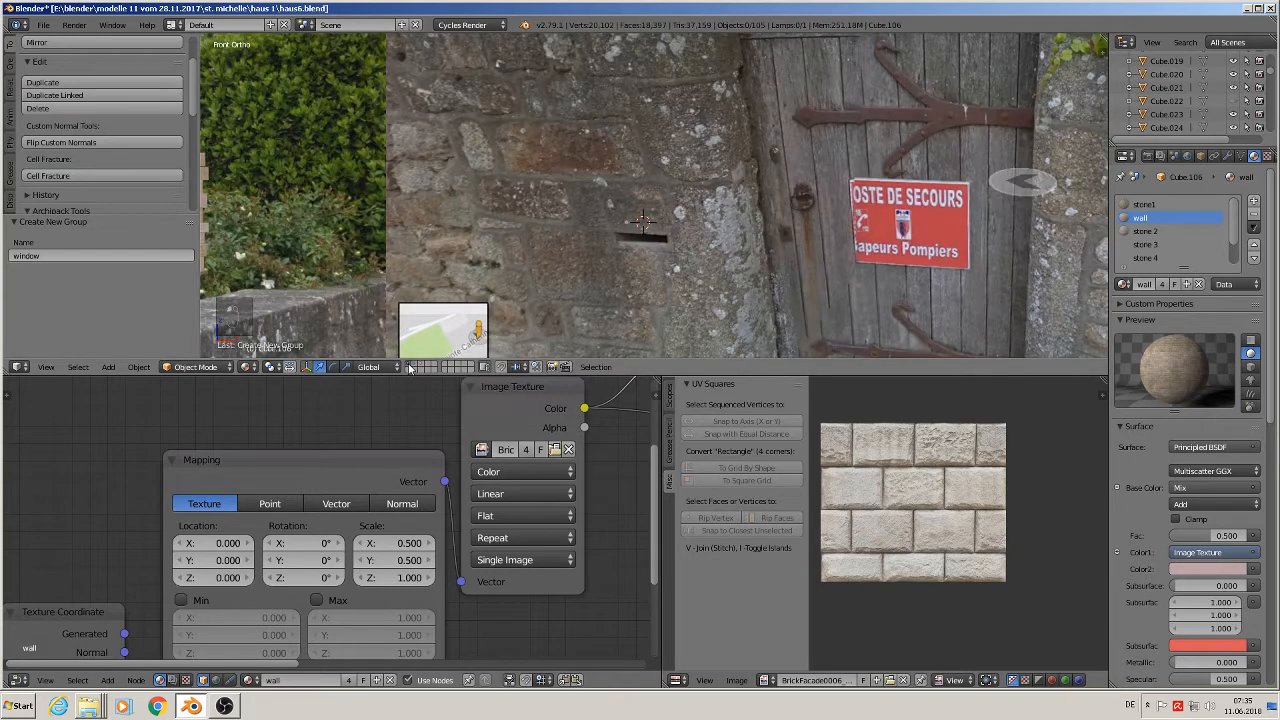
pyautogui.scroll(-4, 370, 312)
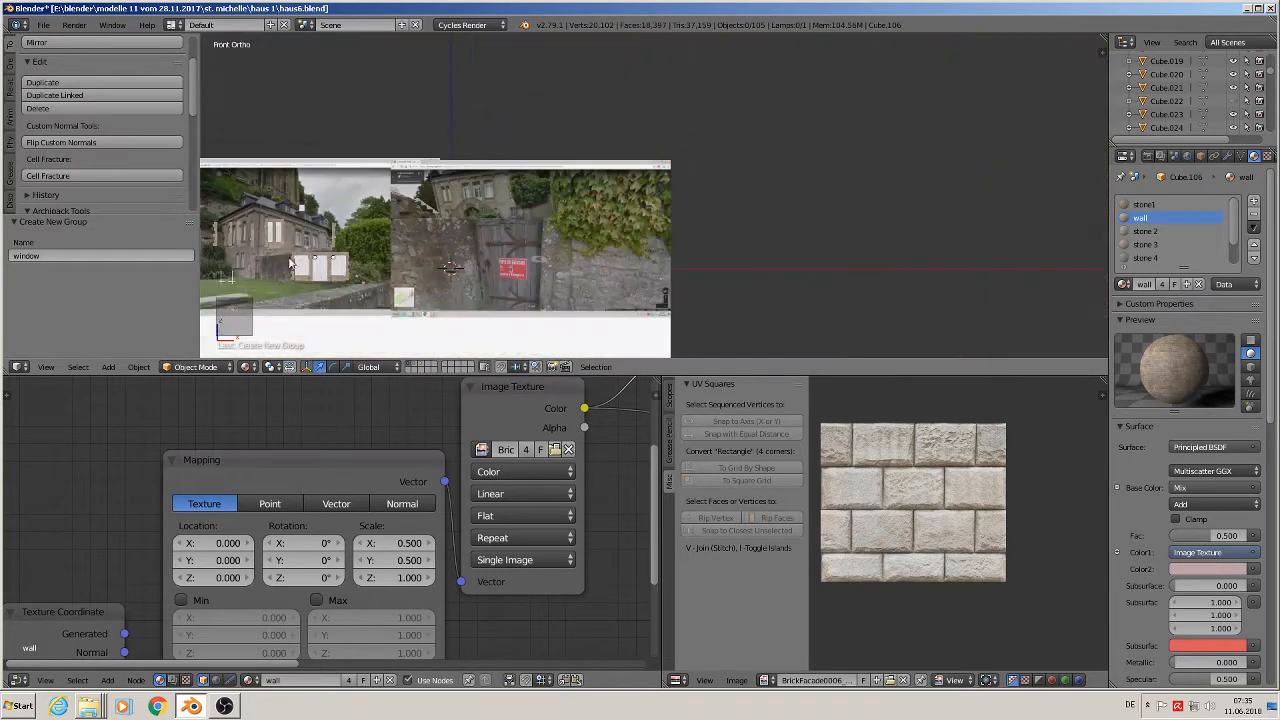
pyautogui.press('Home')
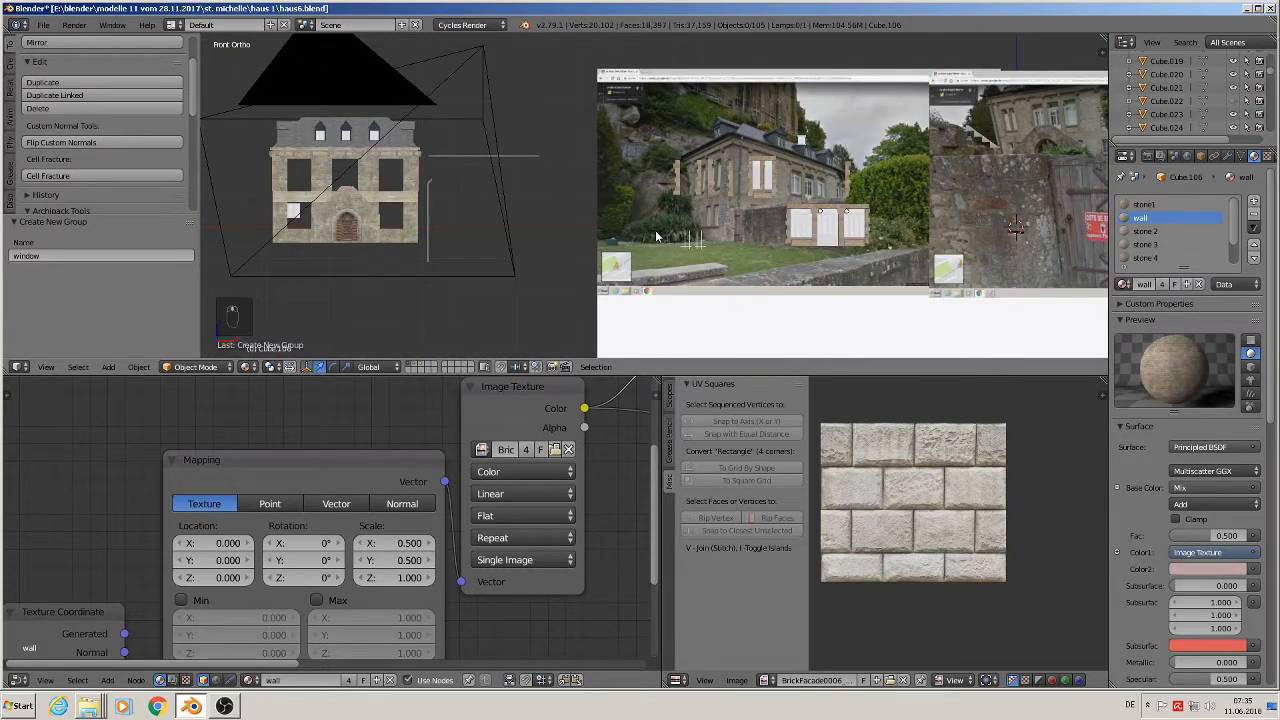
# - Add an instance of the window group in the empty space beside the house and show its empty display settings
pyautogui.scroll(1, 640, 228)
pyautogui.click(533, 207)
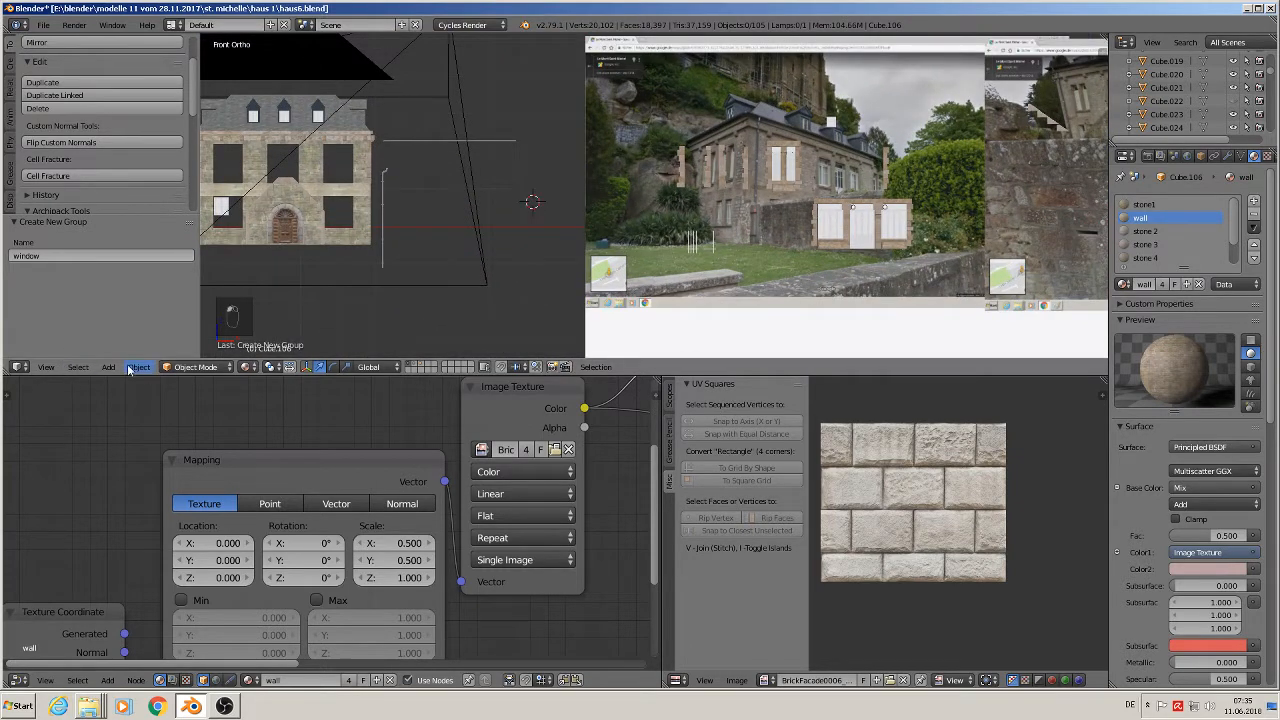
pyautogui.click(108, 367)
pyautogui.moveTo(127, 352)
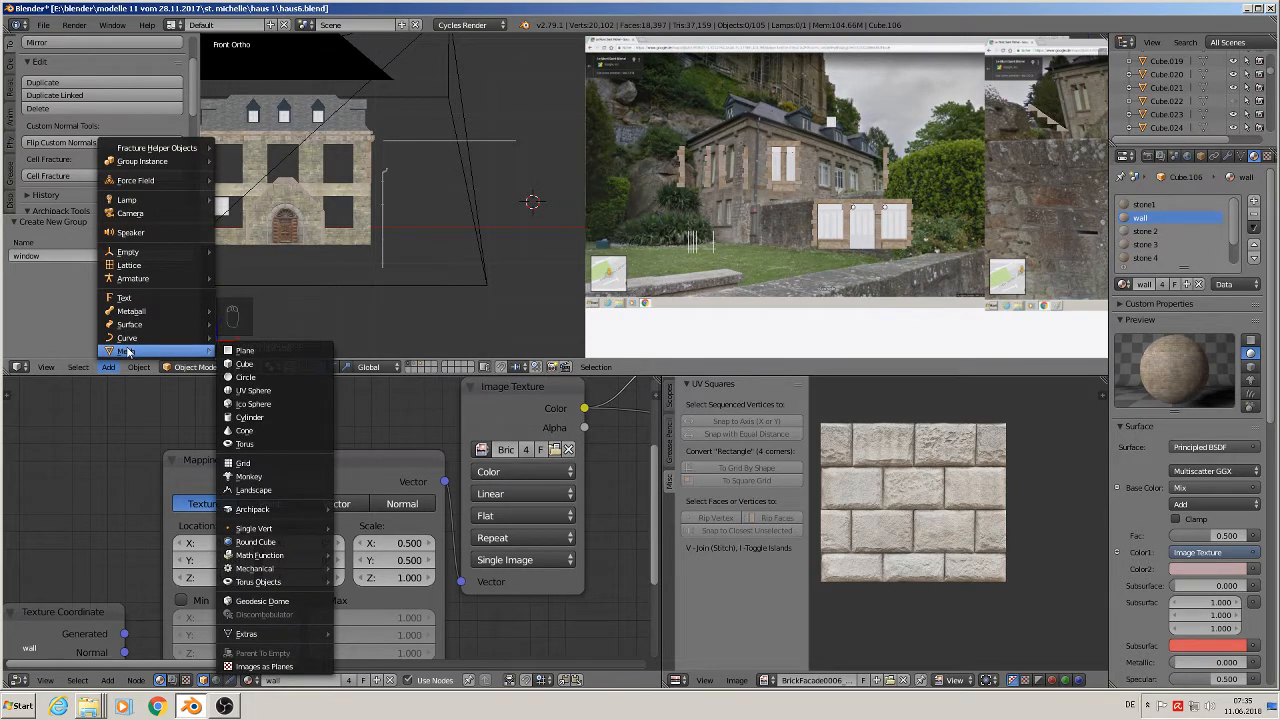
pyautogui.moveTo(146, 163)
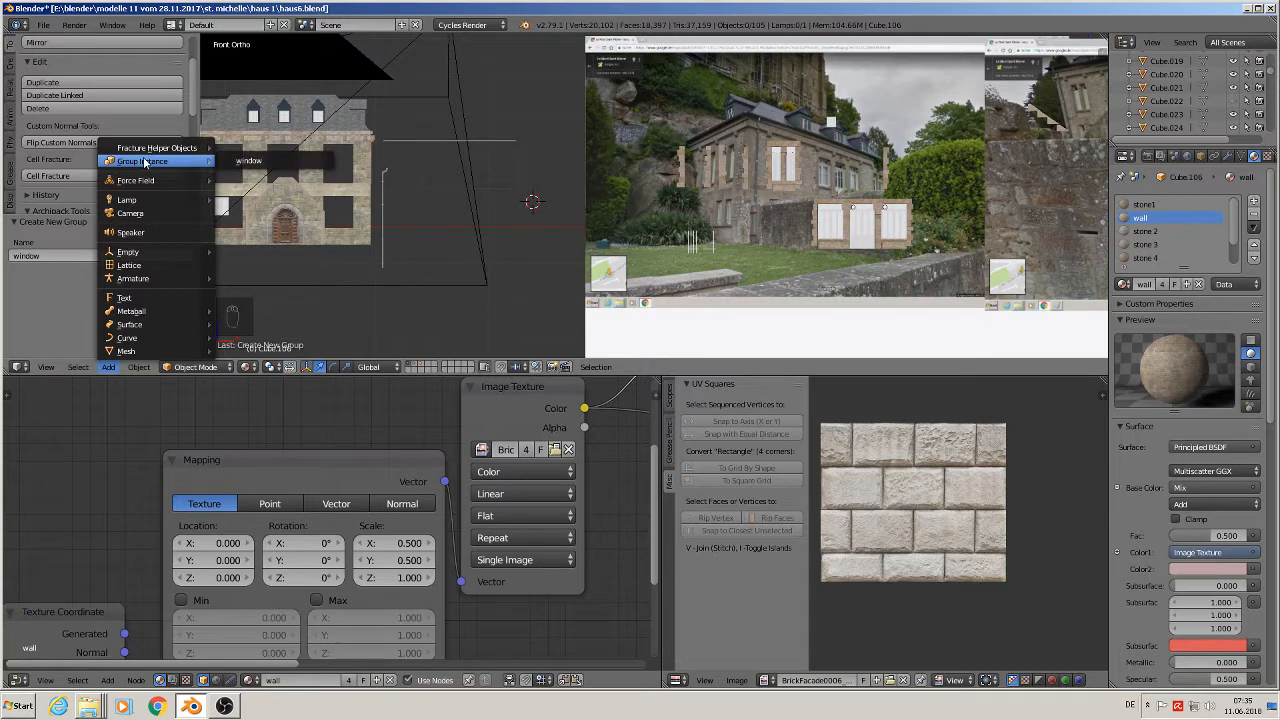
pyautogui.click(266, 168)
pyautogui.scroll(1, 533, 205)
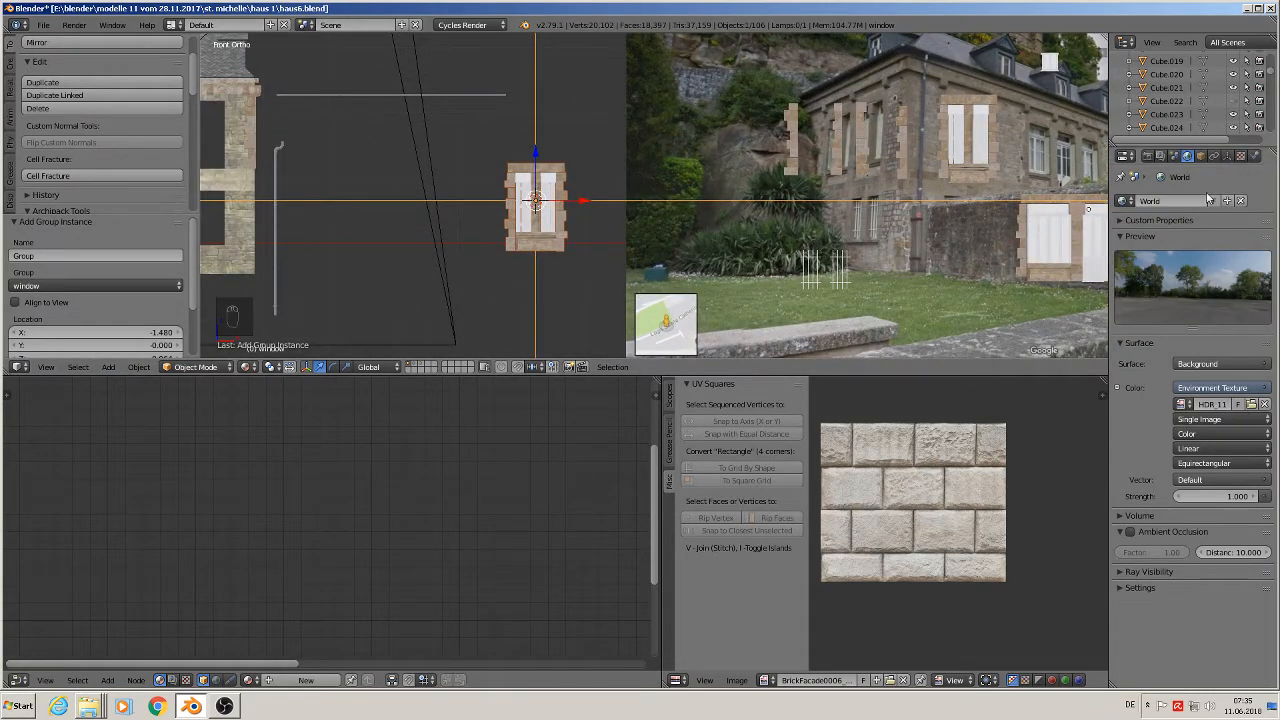
pyautogui.click(1228, 157)
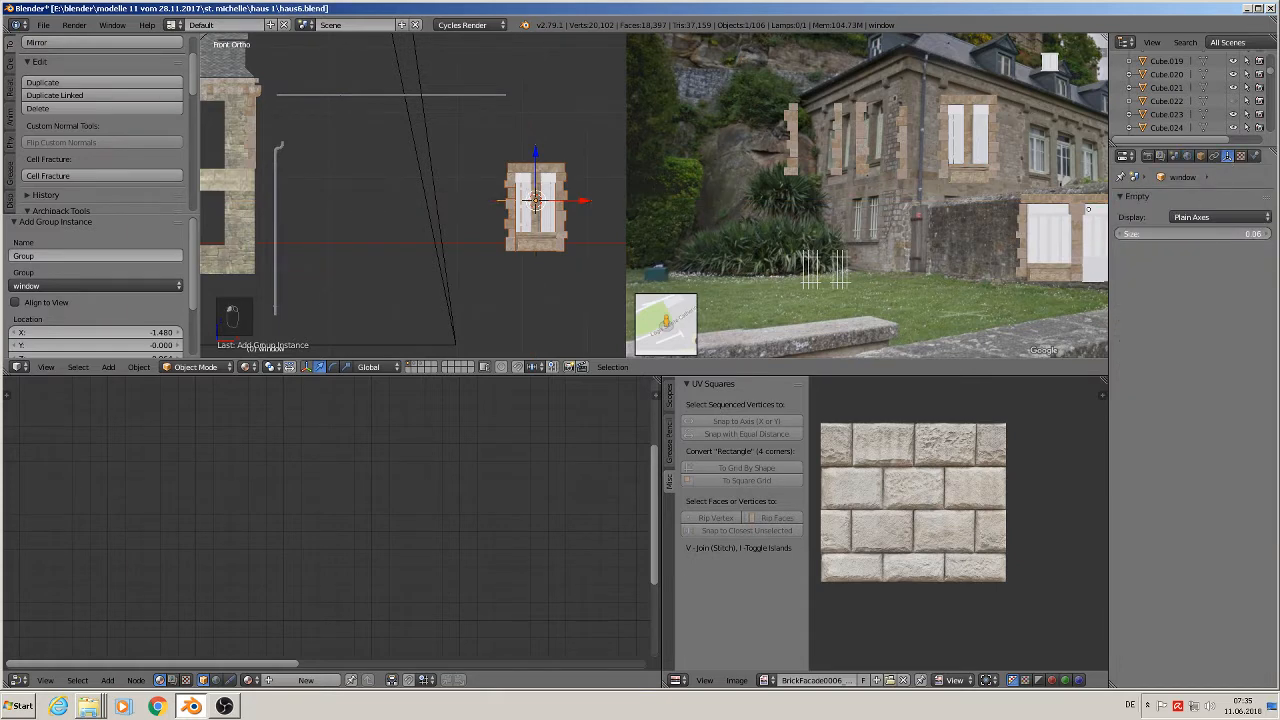
# - Move the window instance along X and Z over the upper-left opening of the front facade
pyautogui.scroll(-3, 630, 285)
pyautogui.moveTo(620, 242); pyautogui.dragTo(290, 238)
pyautogui.scroll(3, 290, 238)
pyautogui.keyDown('shift'); pyautogui.moveTo(358, 273); pyautogui.dragTo(509, 294, button='middle'); pyautogui.keyUp('shift')
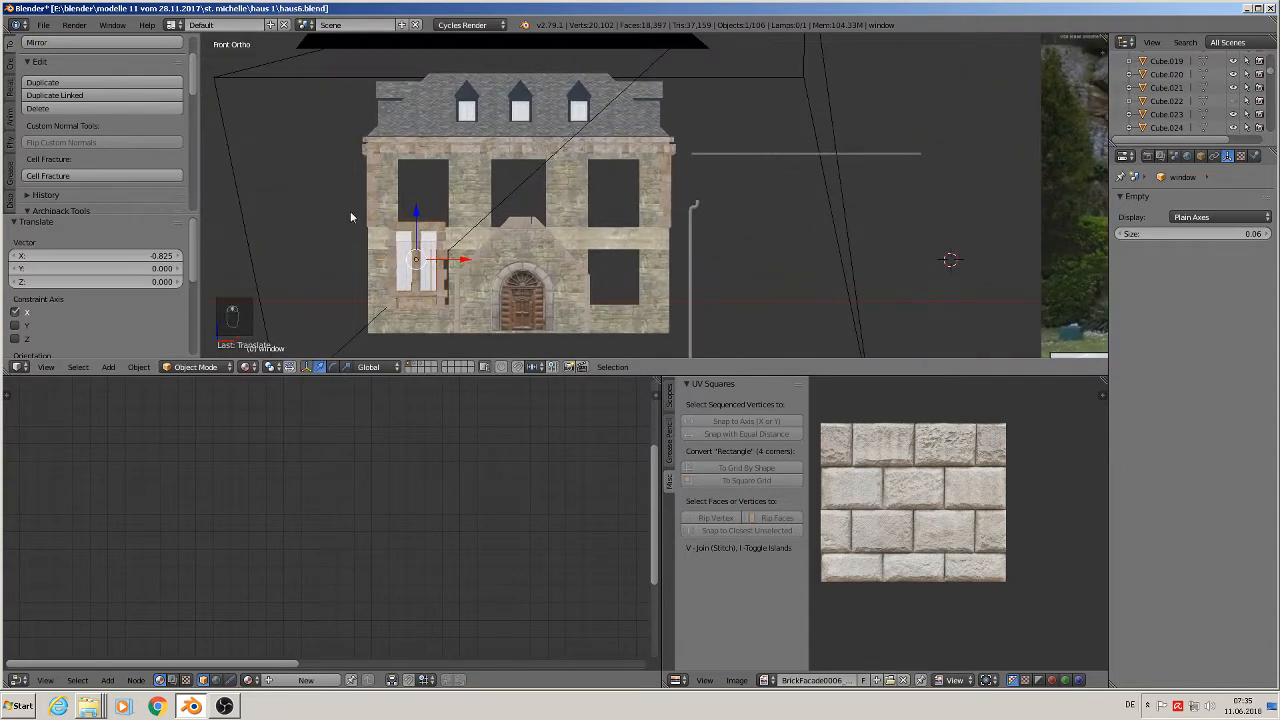
pyautogui.moveTo(415, 222); pyautogui.dragTo(464, 196)
pyautogui.scroll(5, 455, 216)
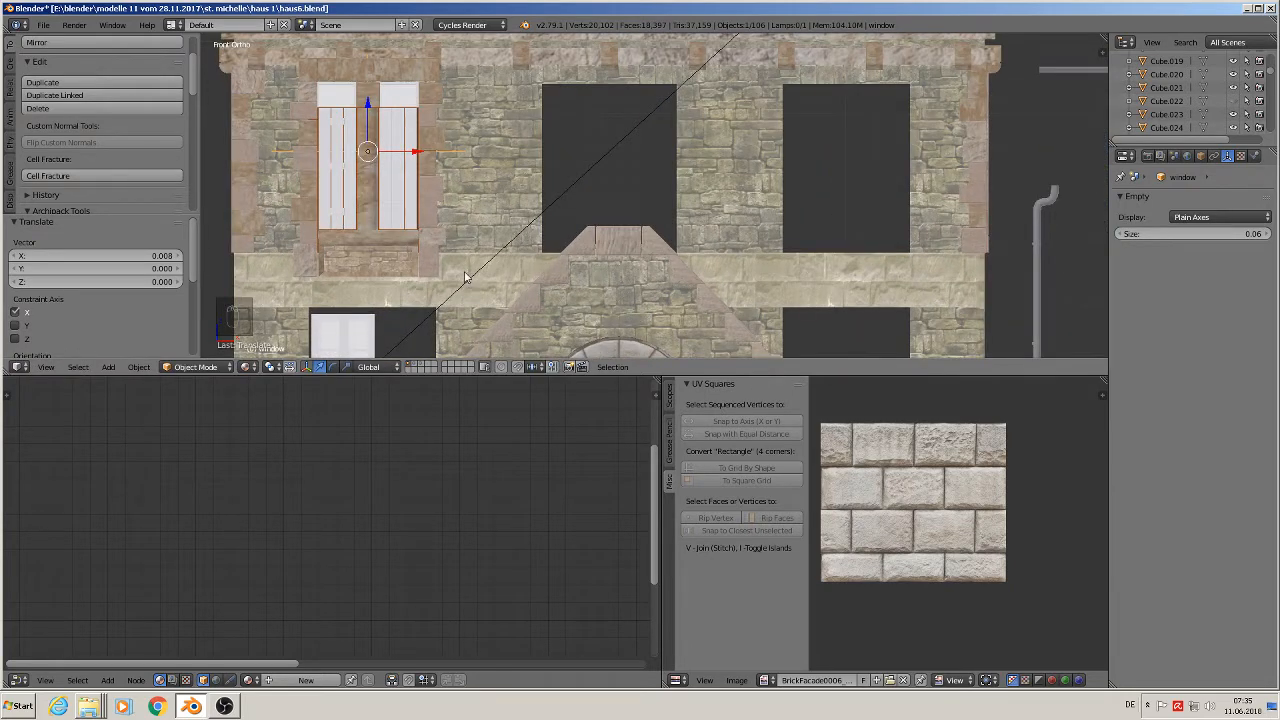
pyautogui.moveTo(370, 108); pyautogui.dragTo(374, 88)
# - Move the window instance about 0.72 along Y against the front wall, then shift it about -0.016 to adjust its depth
pyautogui.moveTo(390, 208); pyautogui.dragTo(323, 234, button='middle')
pyautogui.scroll(-4, 323, 234)
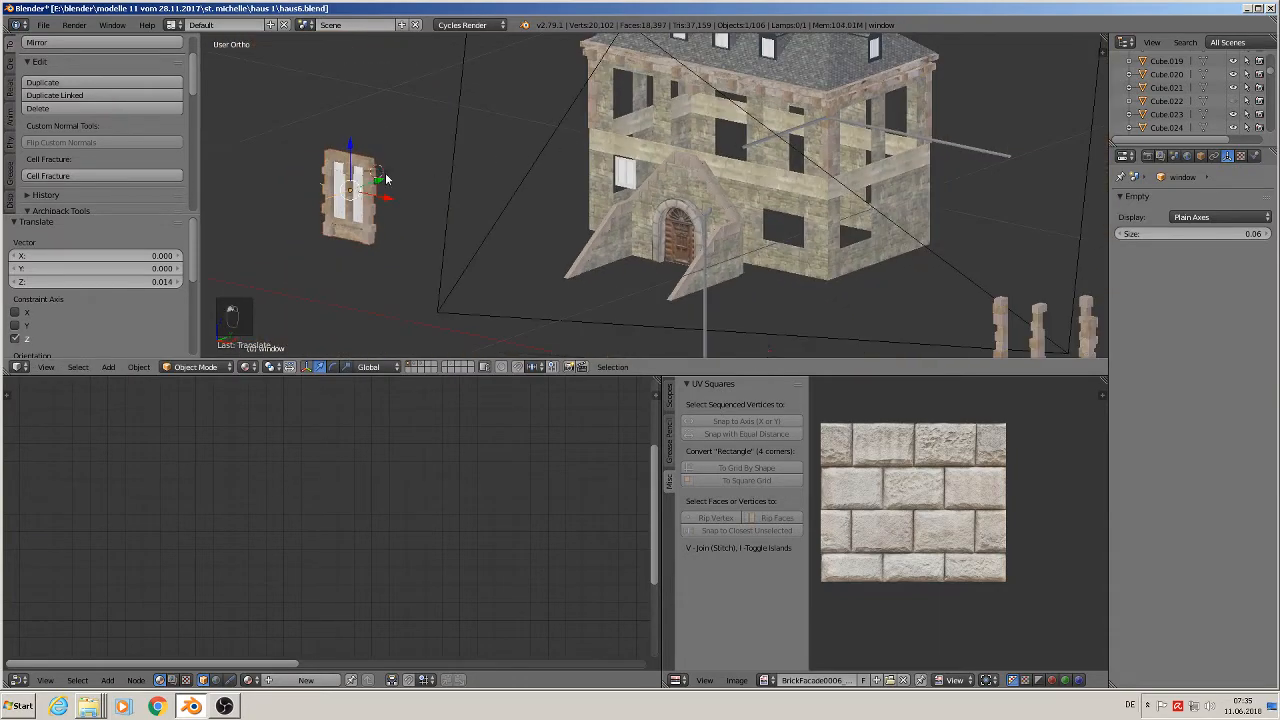
pyautogui.moveTo(386, 178); pyautogui.dragTo(678, 113)
pyautogui.scroll(4, 678, 113)
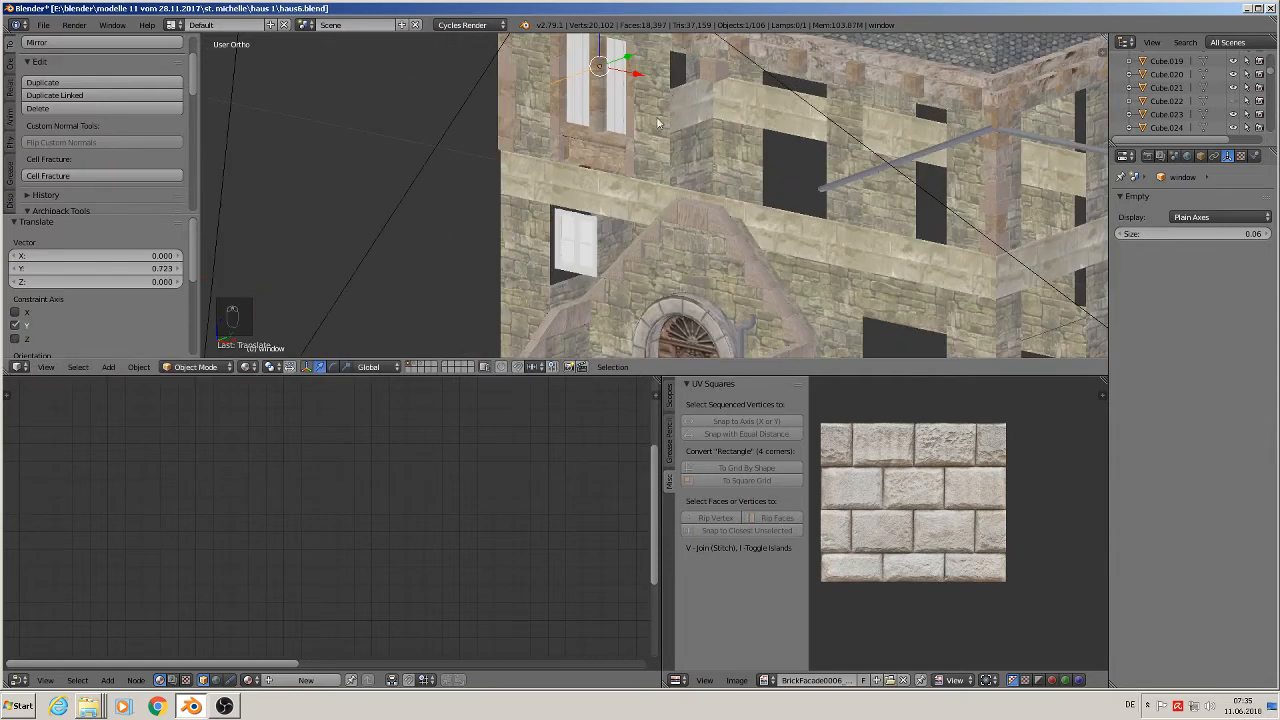
pyautogui.keyDown('shift'); pyautogui.moveTo(657, 118); pyautogui.dragTo(611, 225, button='middle'); pyautogui.keyUp('shift')
pyautogui.scroll(3, 615, 228)
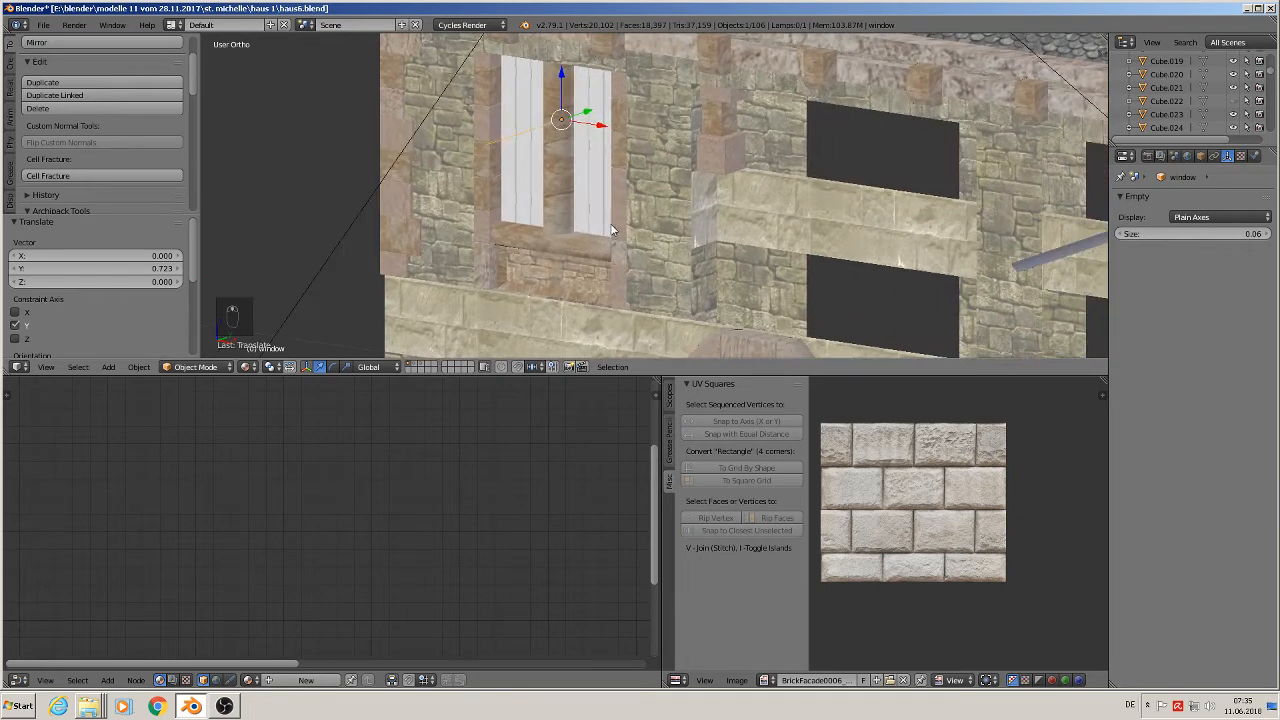
pyautogui.moveTo(590, 112); pyautogui.dragTo(572, 126)
pyautogui.moveTo(572, 126); pyautogui.dragTo(640, 182, button='middle')
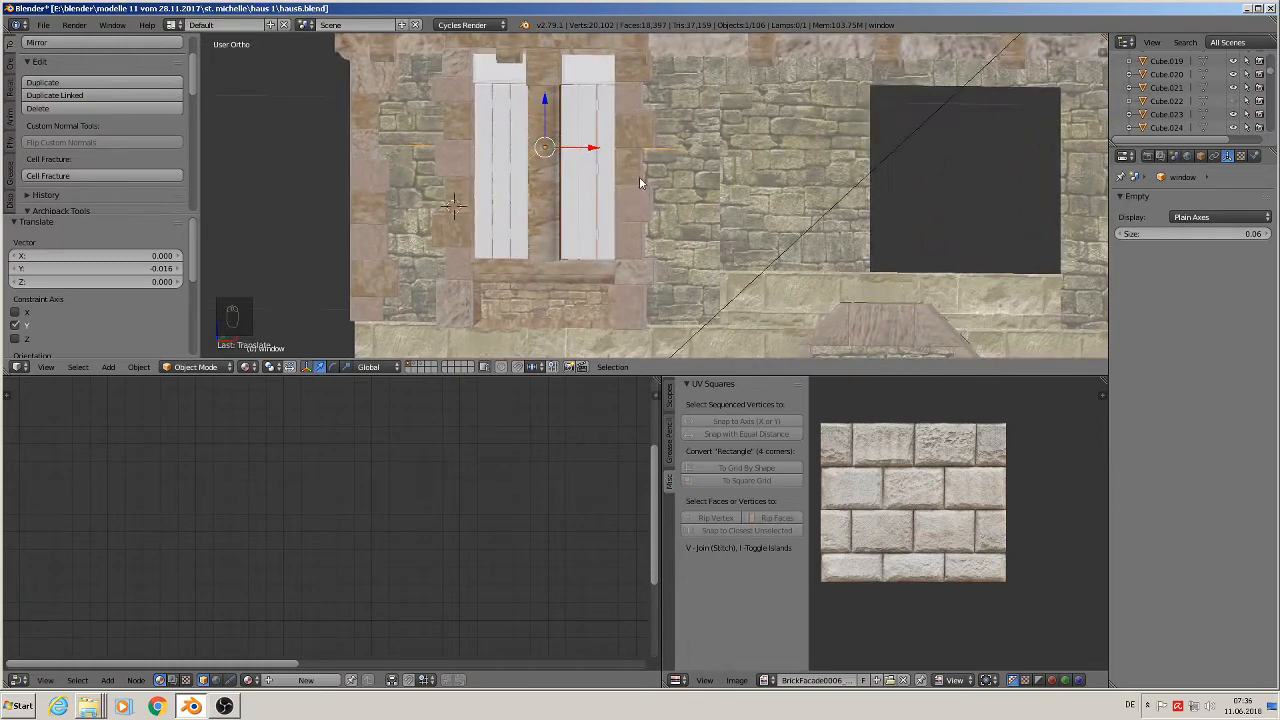
# - In the upper wall mesh, raise the top corner vertices of the upper-left front opening by about 0.017 along Z
pyautogui.press('KP_1')
pyautogui.rightClick(697, 167)
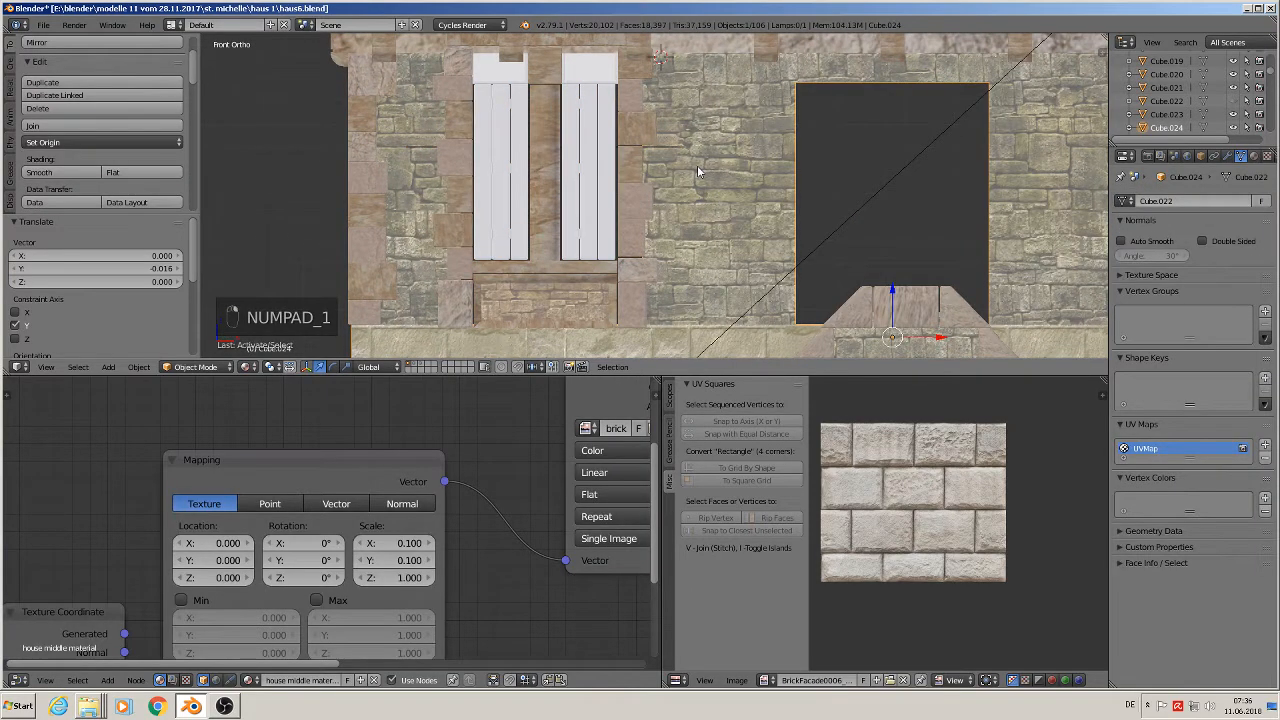
pyautogui.press('Tab')
pyautogui.scroll(-3, 588, 208)
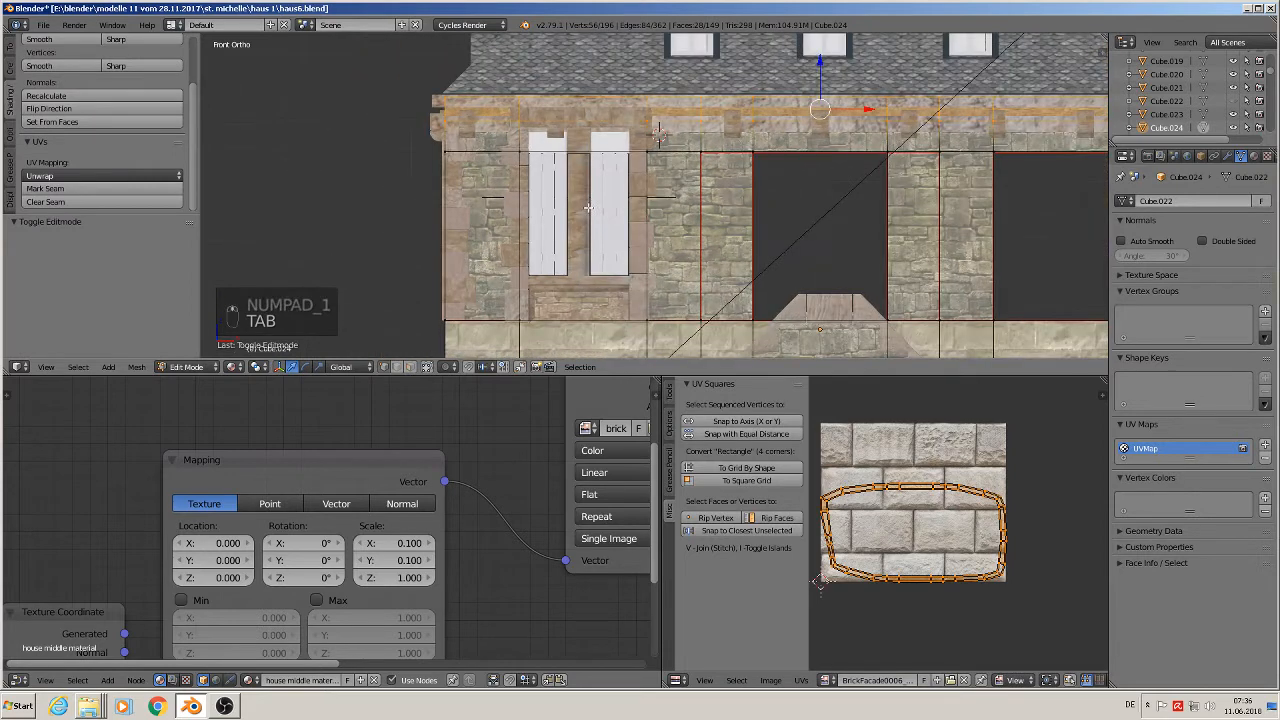
pyautogui.press('c')
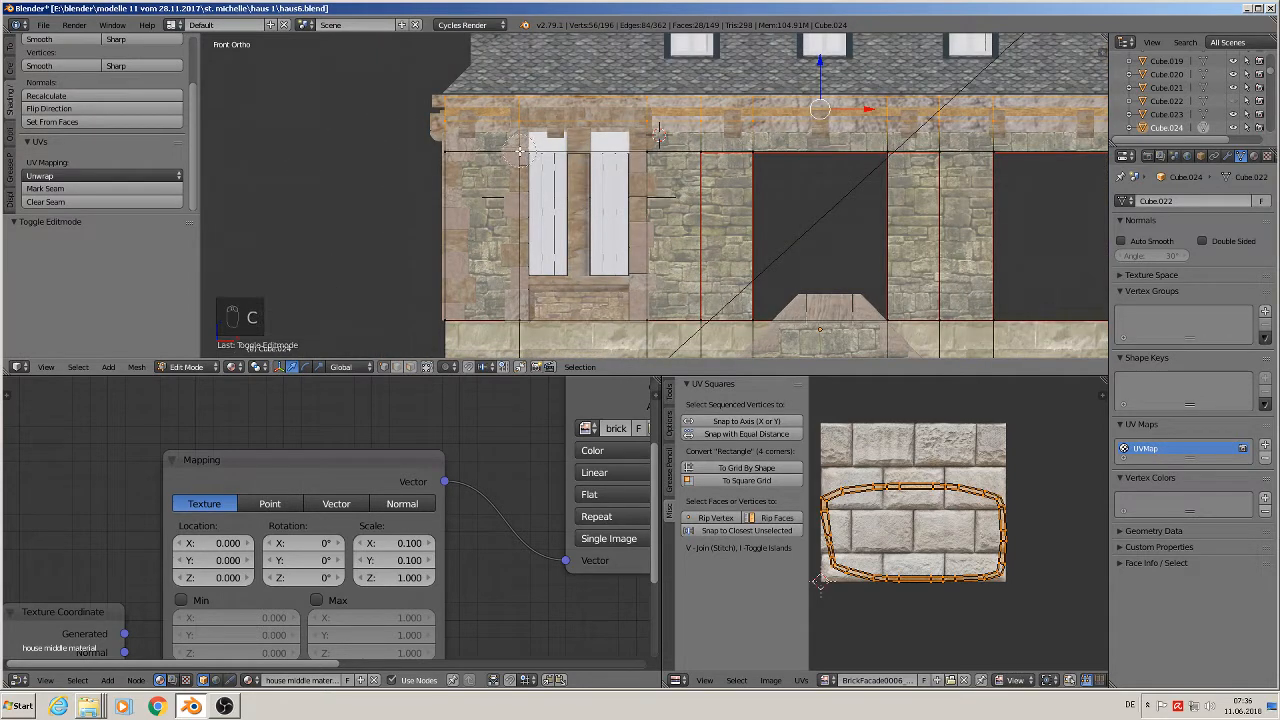
pyautogui.click(520, 155)
pyautogui.rightClick(642, 164)
pyautogui.press('a')
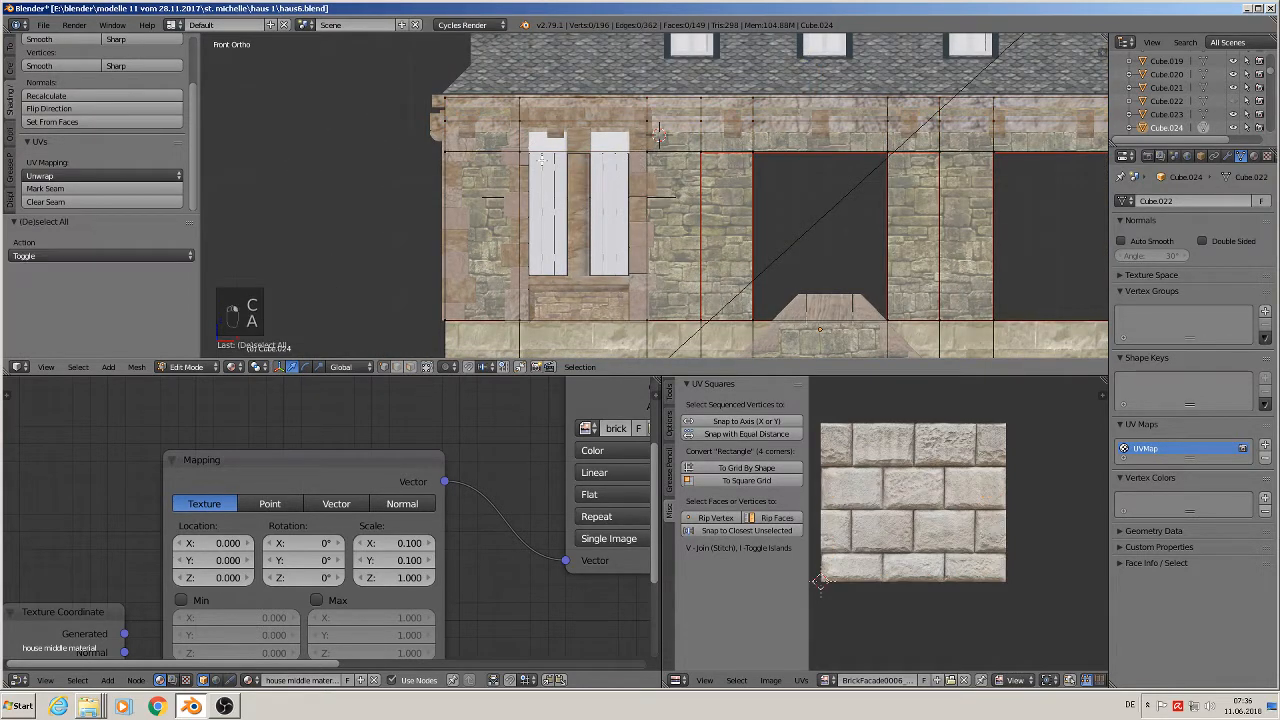
pyautogui.press('c')
pyautogui.click(520, 157)
pyautogui.click(651, 160)
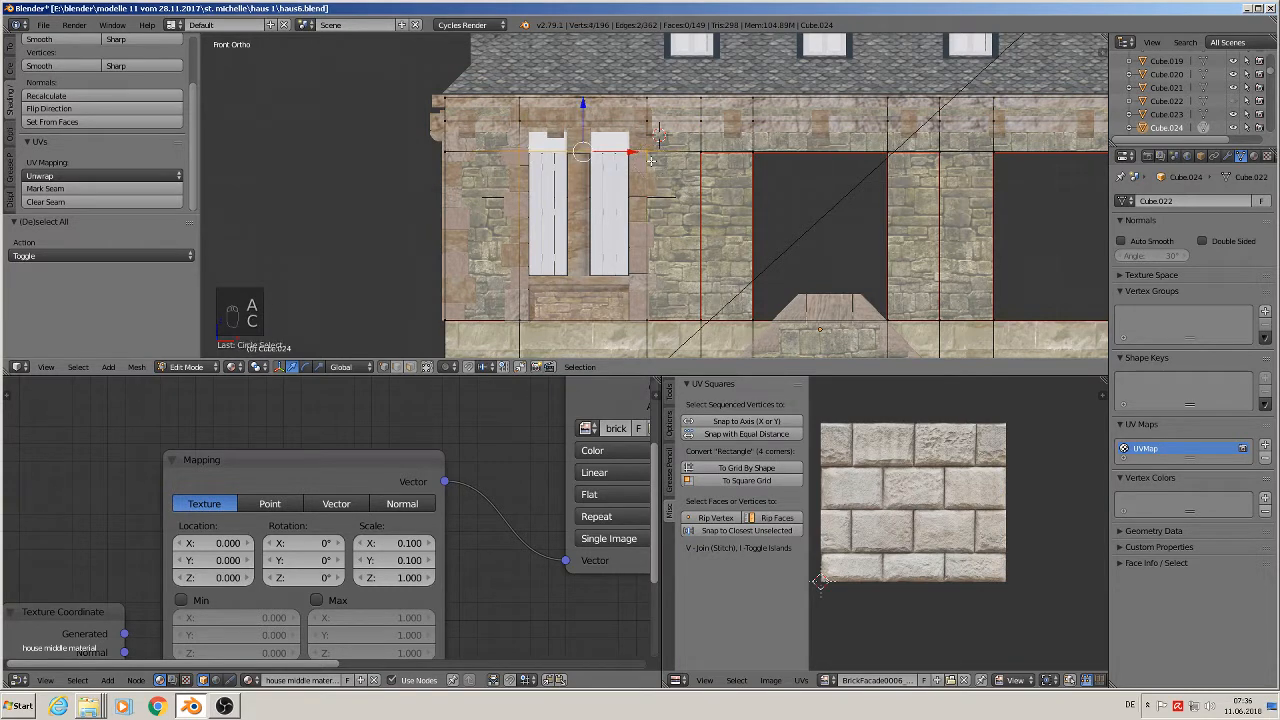
pyautogui.moveTo(586, 113); pyautogui.dragTo(585, 89)
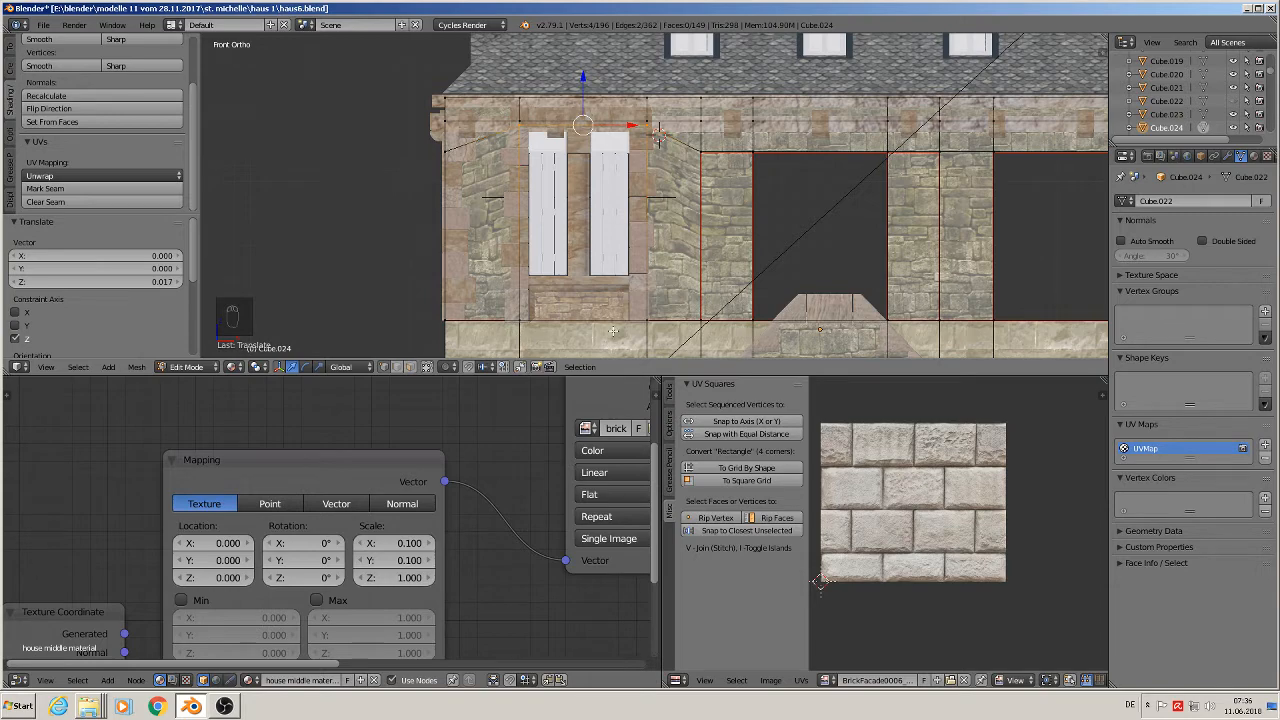
pyautogui.press('Tab')
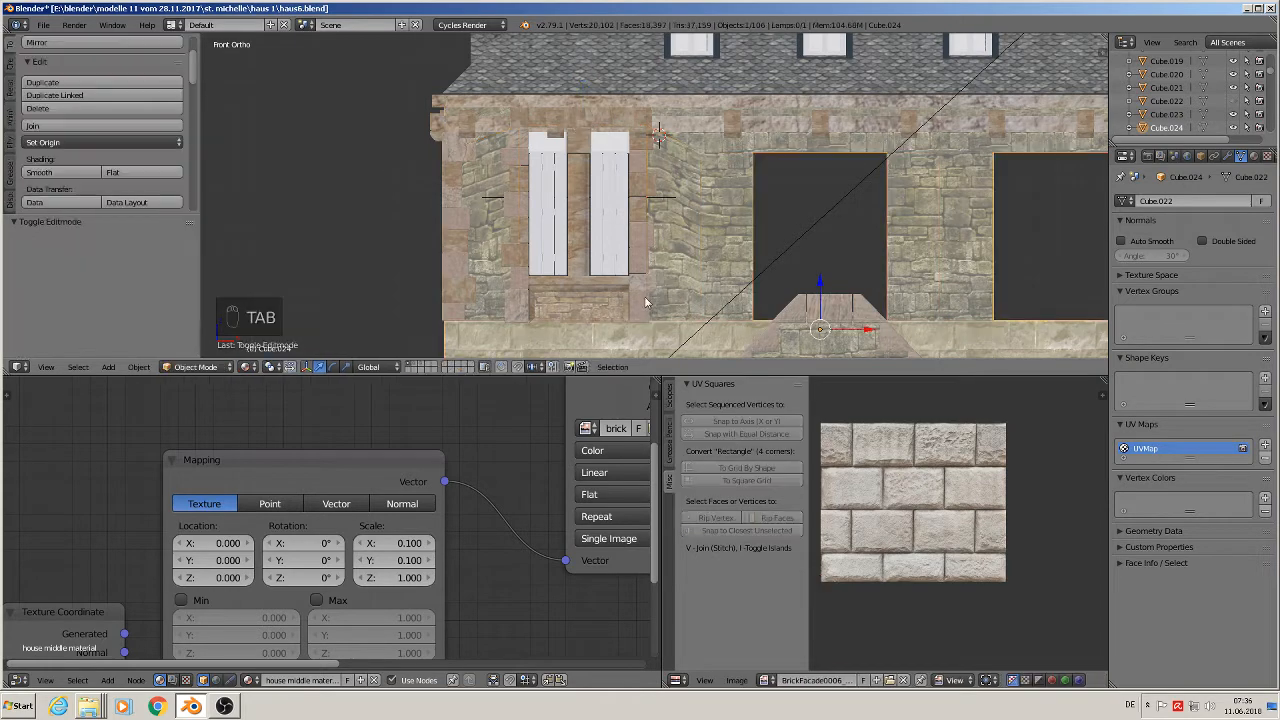
# - Push the window instance about 0.01 deeper into the front wall along Y and deselect it
pyautogui.moveTo(636, 283); pyautogui.dragTo(538, 285, button='middle')
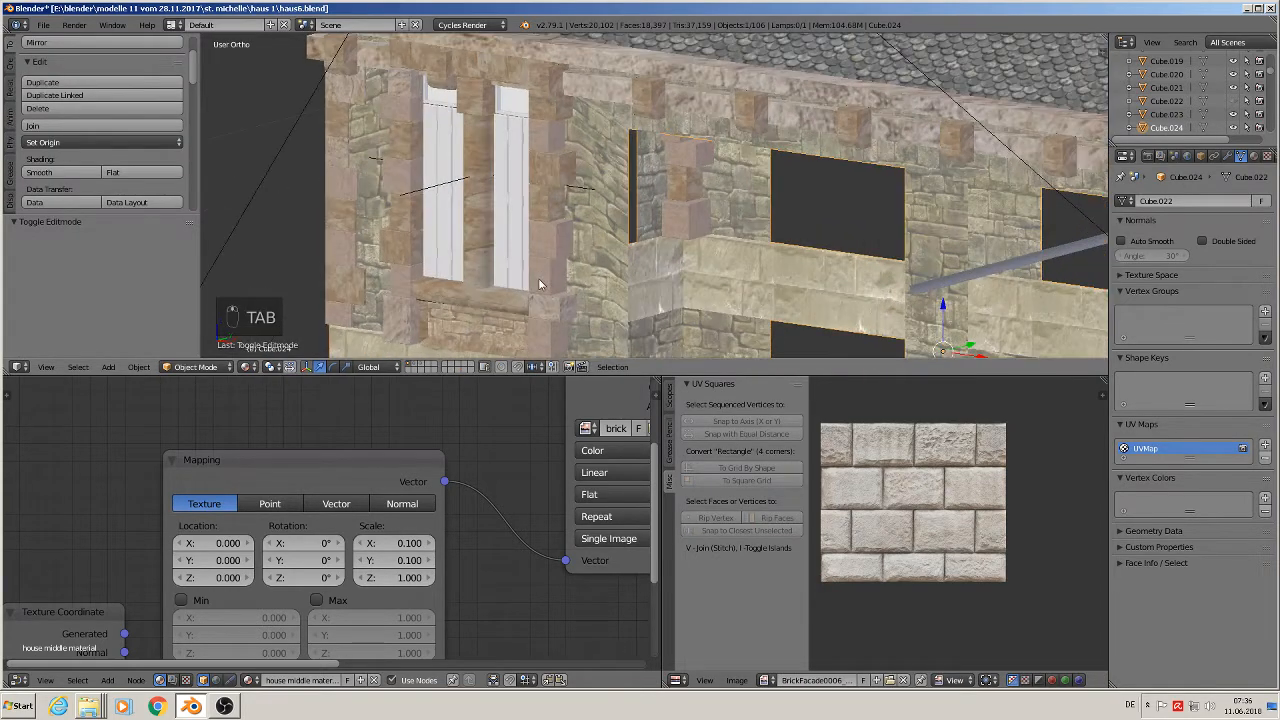
pyautogui.moveTo(514, 200)
pyautogui.mouseDown(button='middle')
pyautogui.moveTo(540, 186)
pyautogui.moveTo(505, 186)
pyautogui.mouseUp(button='middle')
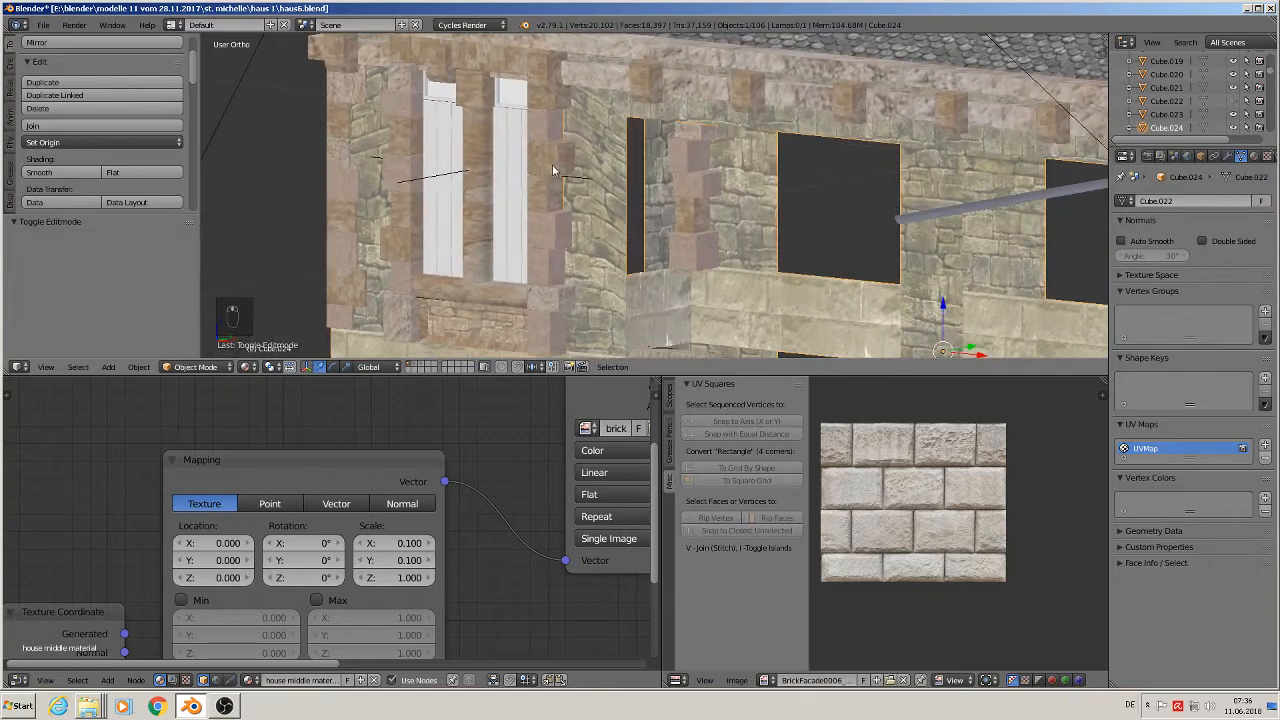
pyautogui.rightClick(552, 165)
pyautogui.press('g')
pyautogui.press('y')
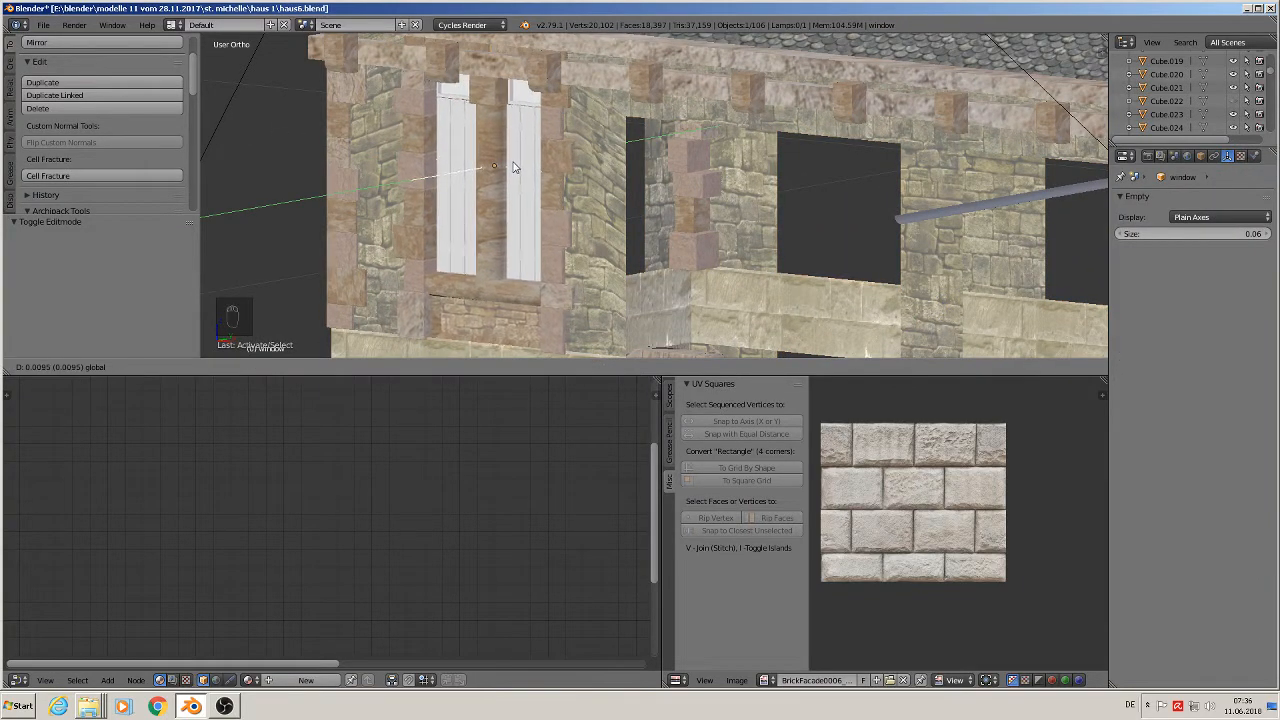
pyautogui.click(514, 167)
pyautogui.press('a')
# - Duplicate the window instance and move the copy about 0.3 along X into the upper-right opening of the front facade
pyautogui.moveTo(520, 235); pyautogui.dragTo(446, 197, button='middle')
pyautogui.rightClick(407, 194)
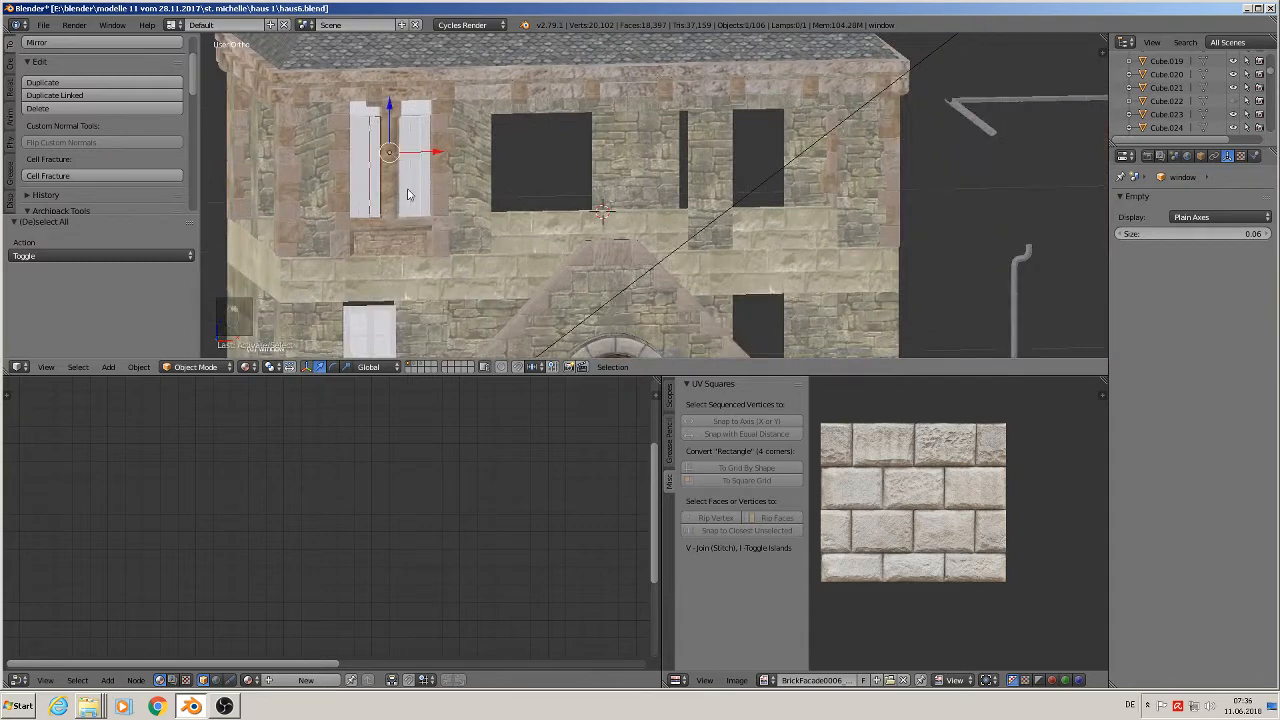
pyautogui.hotkey('shift', 'd')
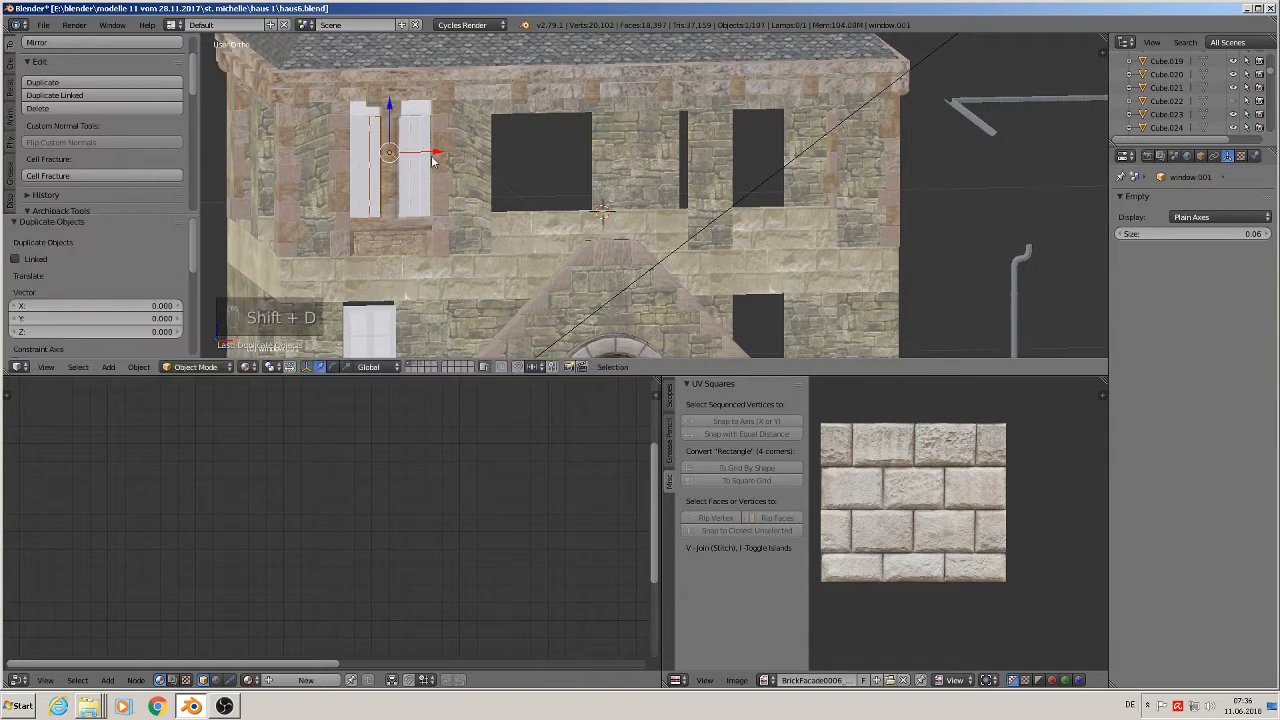
pyautogui.press('x')
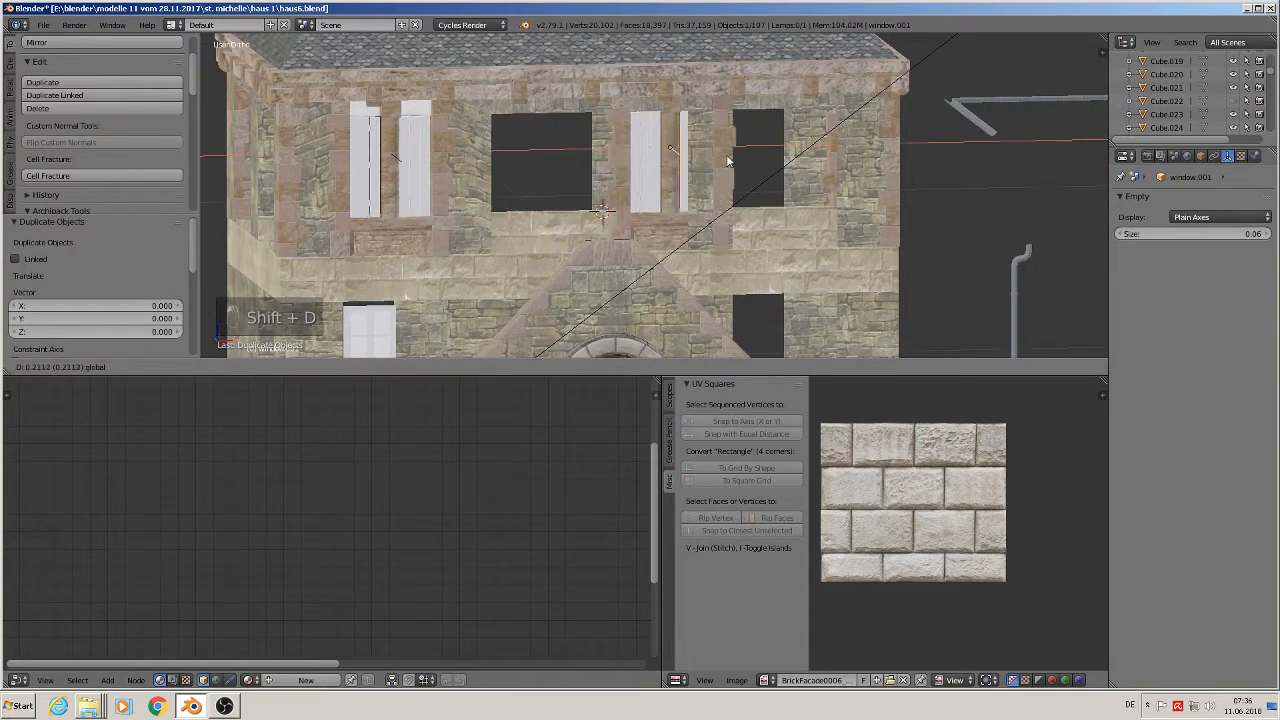
pyautogui.click(839, 161)
pyautogui.moveTo(830, 172); pyautogui.dragTo(856, 143, button='middle')
pyautogui.press('g')
pyautogui.press('x')
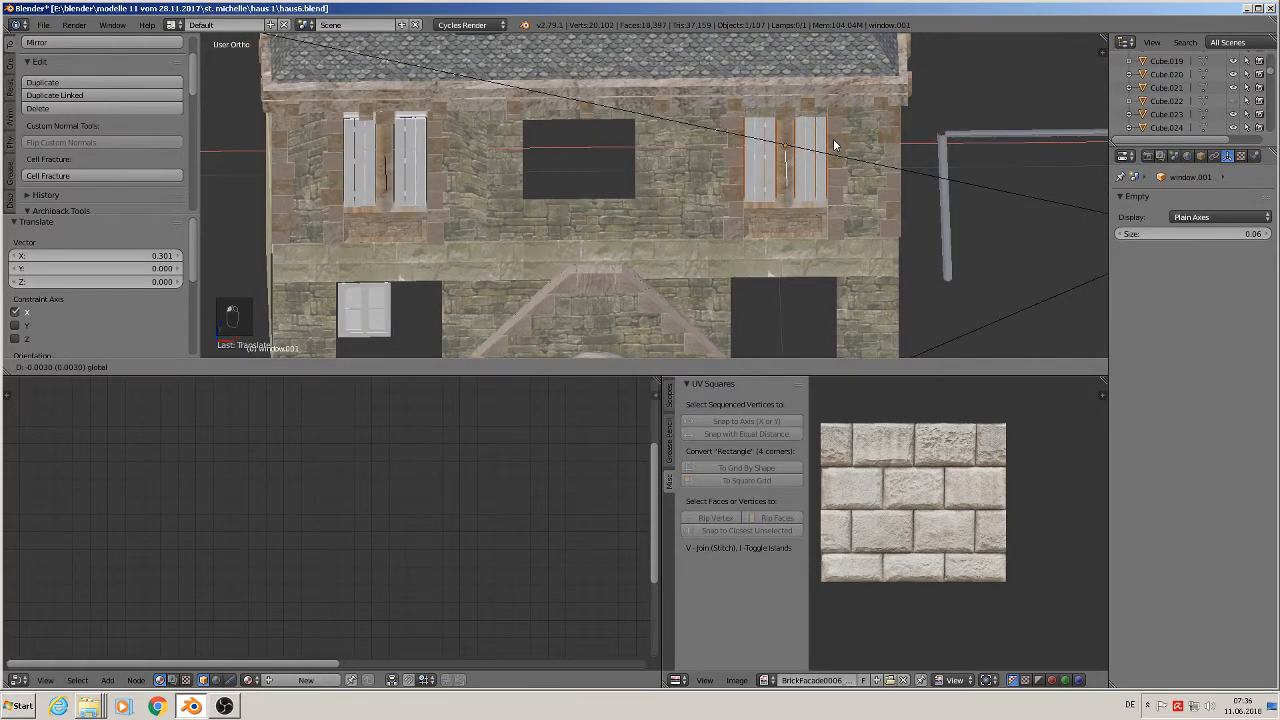
pyautogui.click(833, 138)
# - Examine the window arrangement of the house in the reference photo and compare it with the model
pyautogui.moveTo(816, 200); pyautogui.dragTo(854, 182, button='middle')
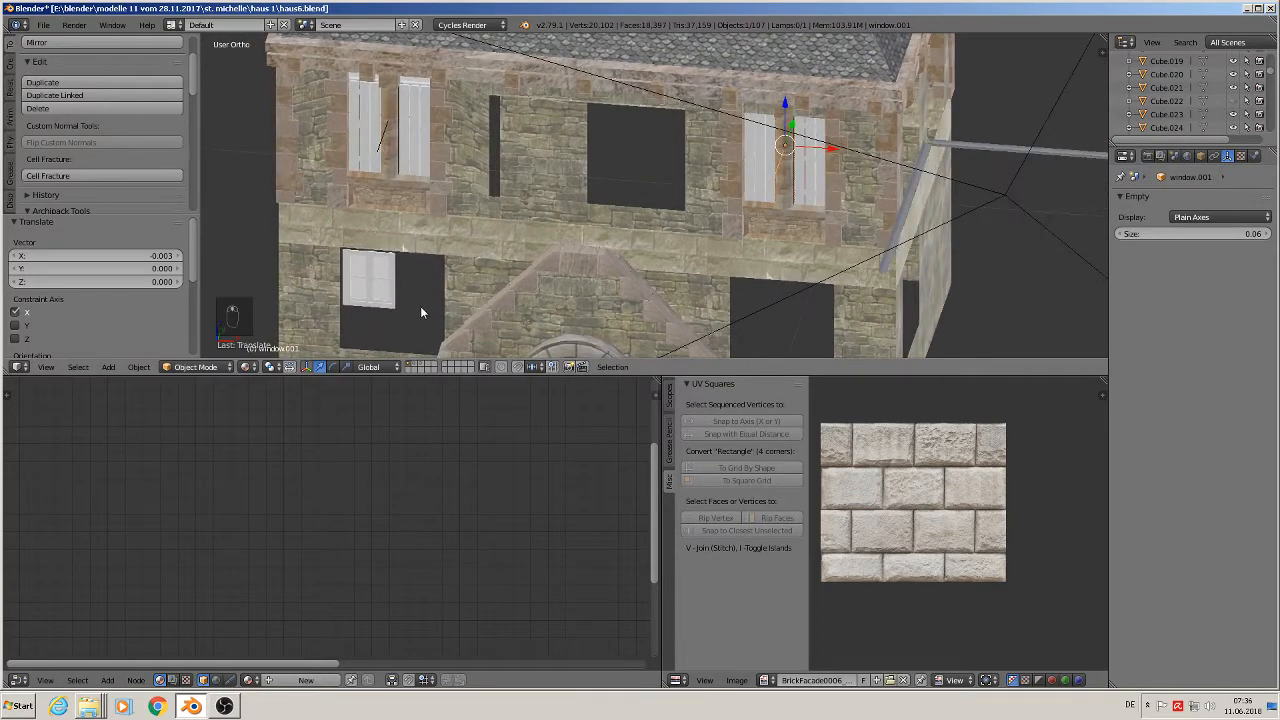
pyautogui.scroll(-4, 641, 256)
pyautogui.moveTo(646, 252); pyautogui.dragTo(270, 268, button='middle')
pyautogui.scroll(-3, 748, 243)
pyautogui.scroll(2, 622, 191)
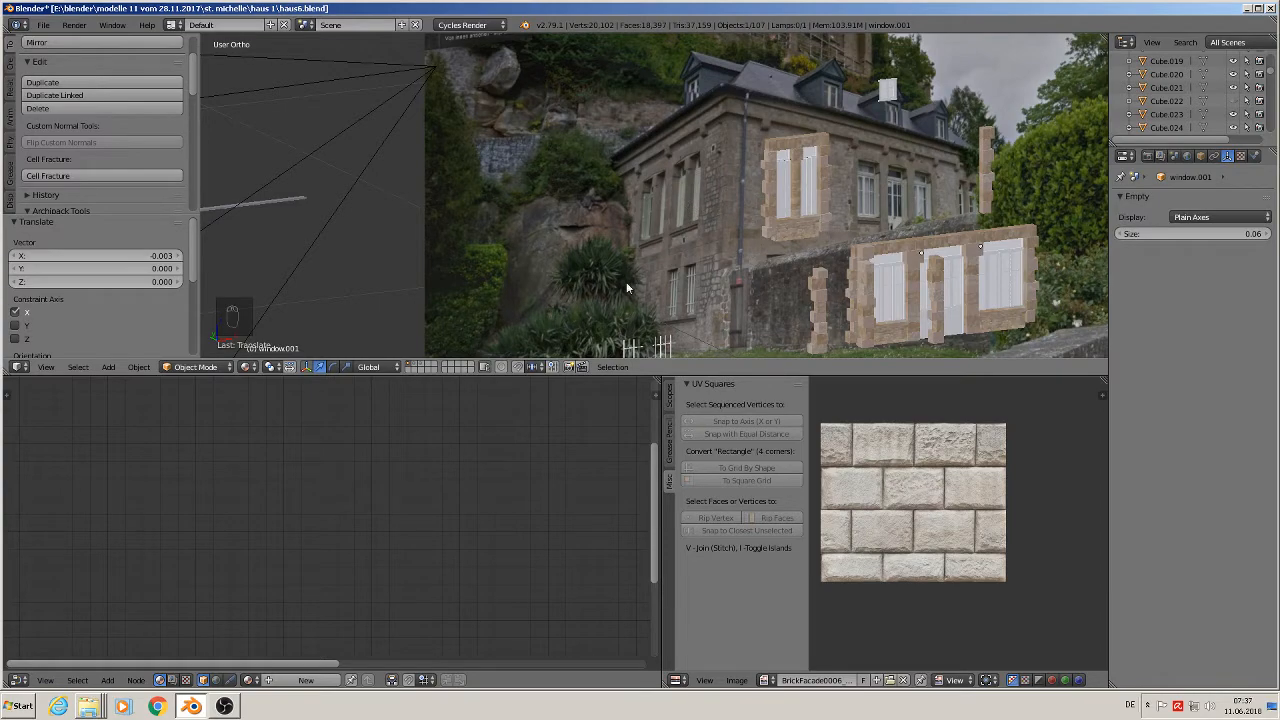
pyautogui.scroll(-6, 550, 255)
pyautogui.keyDown('shift'); pyautogui.moveTo(374, 188); pyautogui.dragTo(534, 186, button='middle'); pyautogui.keyUp('shift')
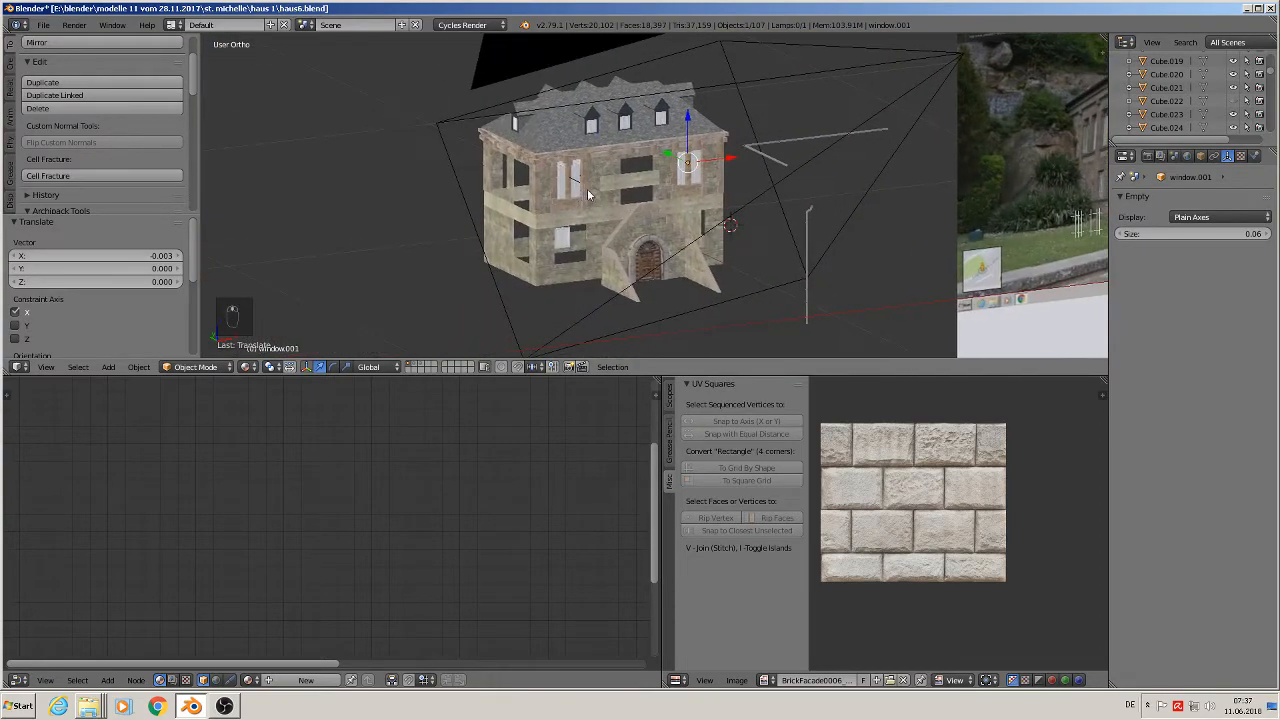
# - Duplicate the upper-right window, move the copy about -0.44 along X to the side wall and rotate it -90° about Z
pyautogui.scroll(3, 735, 164)
pyautogui.hotkey('shift', 'd')
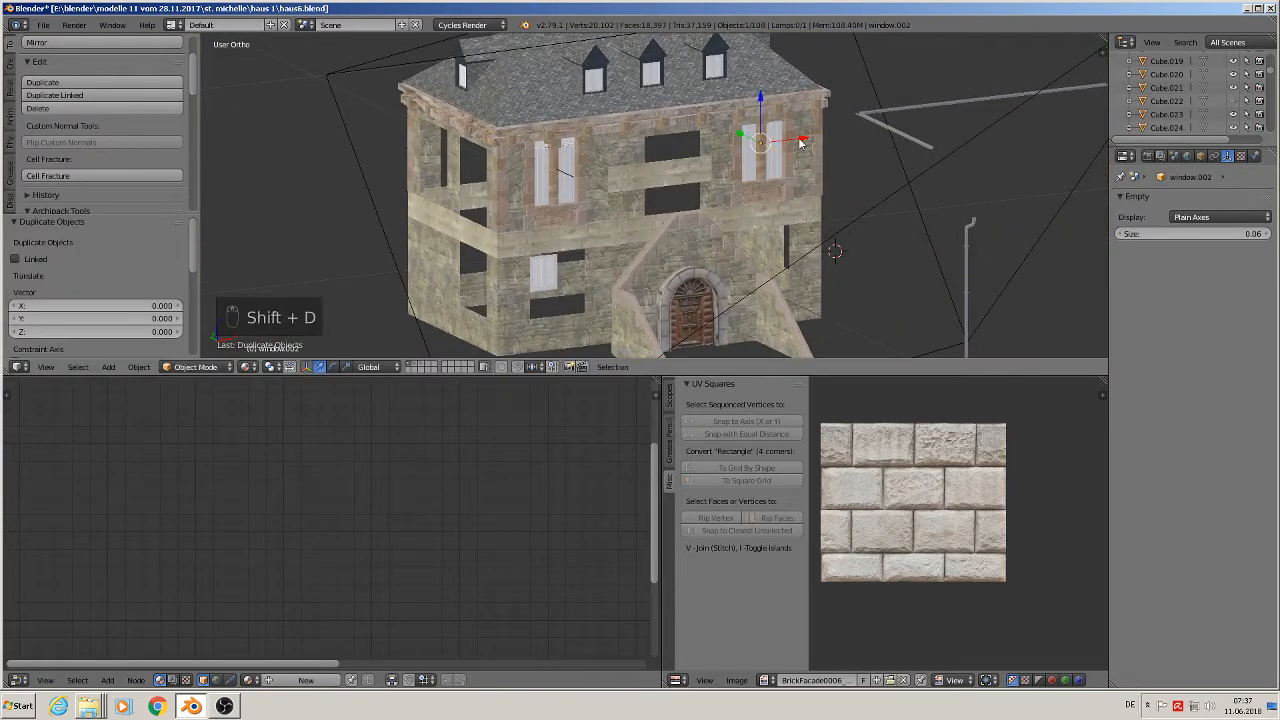
pyautogui.click(512, 198)
pyautogui.moveTo(512, 198); pyautogui.dragTo(592, 238, button='middle')
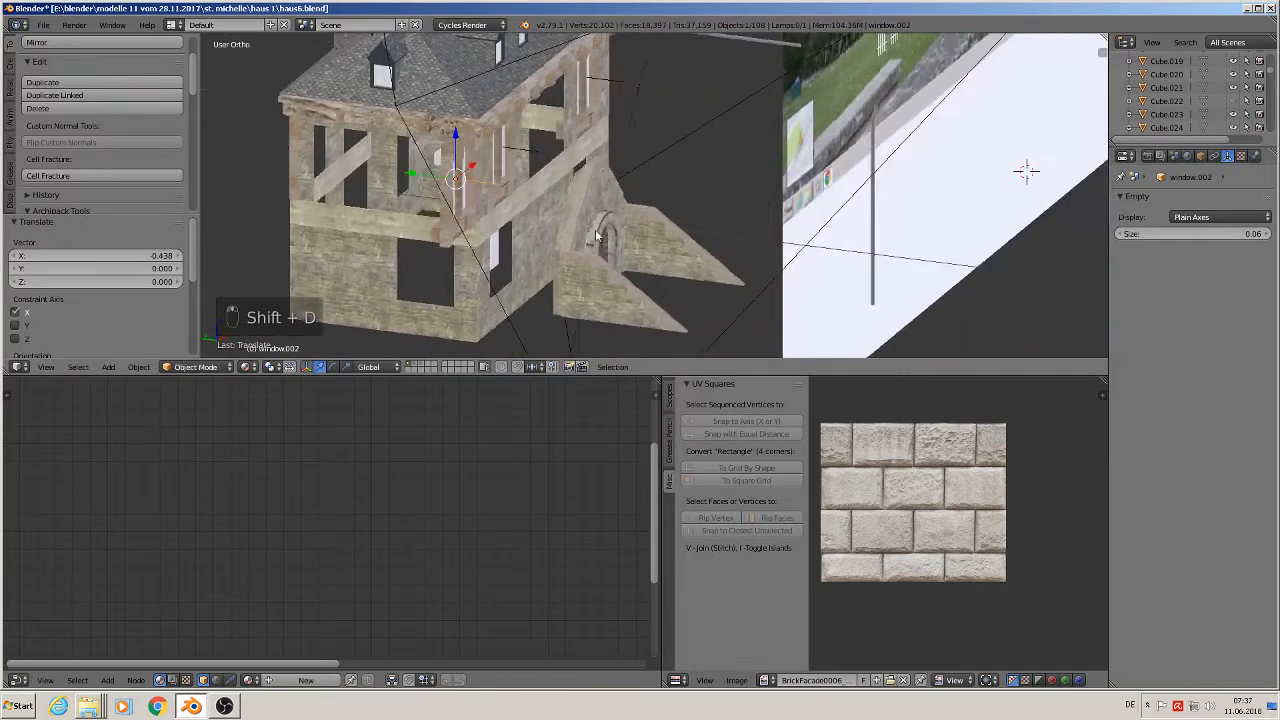
pyautogui.write('rz')
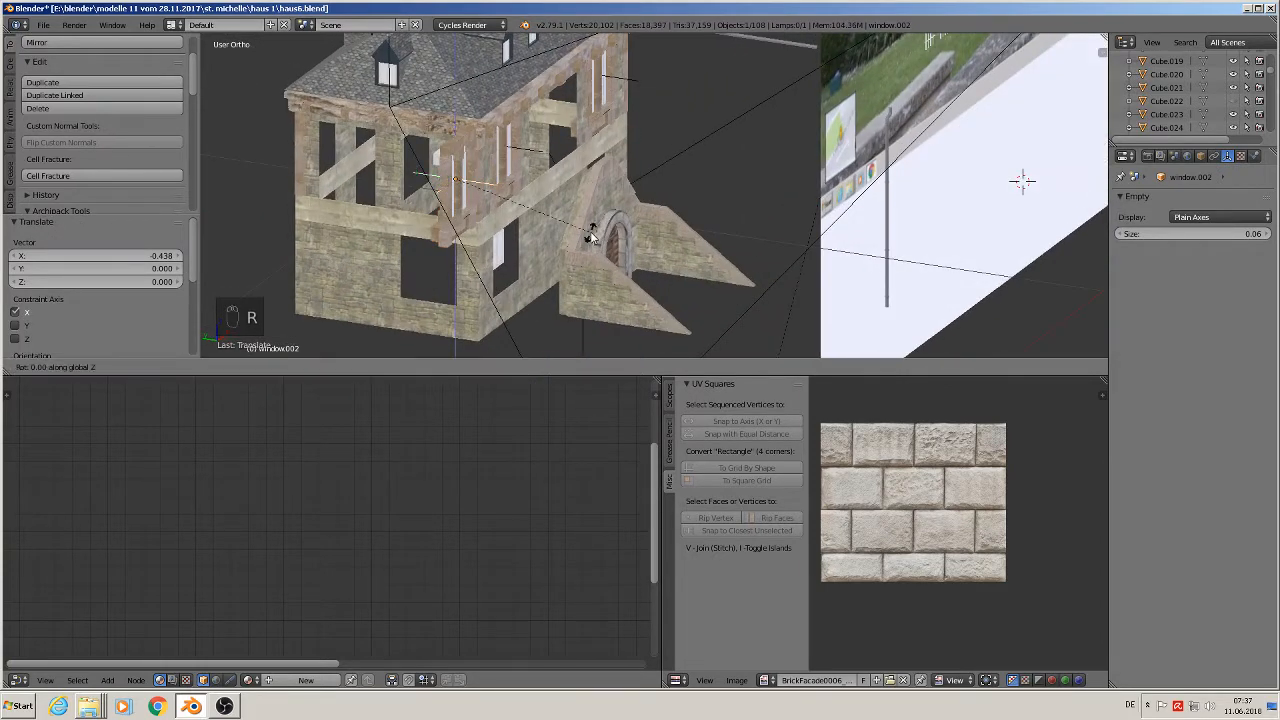
pyautogui.write('-90')
pyautogui.press('Return')
# - Fit the rotated window copy into the upper side opening nearest the front corner, moving it about 0.047 along Y and 0.059 along X
pyautogui.scroll(4, 483, 238)
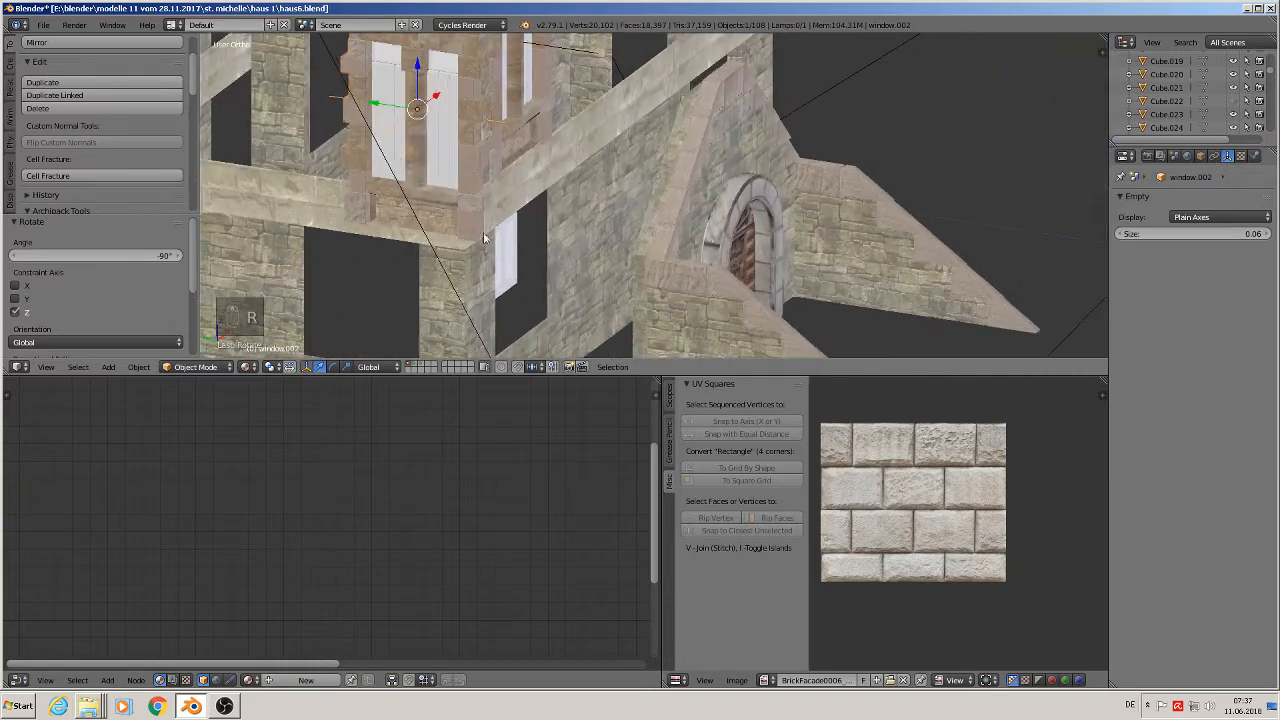
pyautogui.moveTo(375, 104); pyautogui.dragTo(306, 98)
pyautogui.moveTo(331, 128); pyautogui.dragTo(303, 147, button='middle')
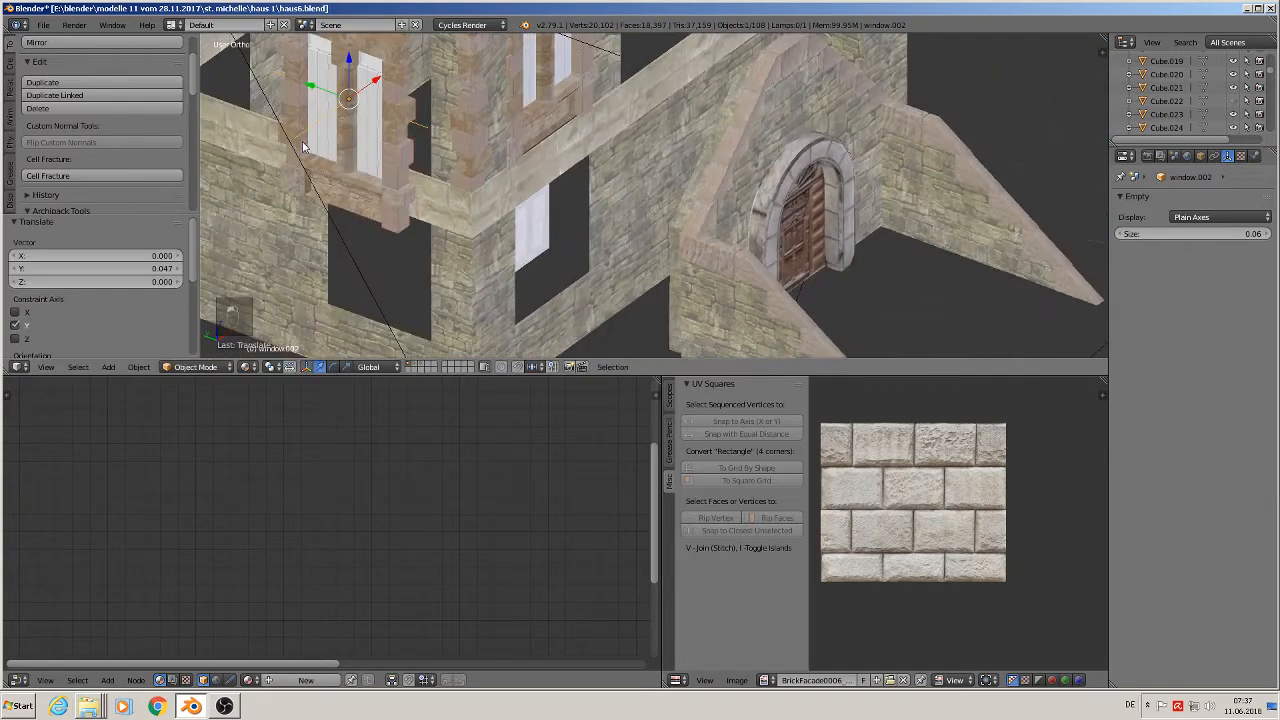
pyautogui.scroll(-3, 303, 147)
pyautogui.press('g')
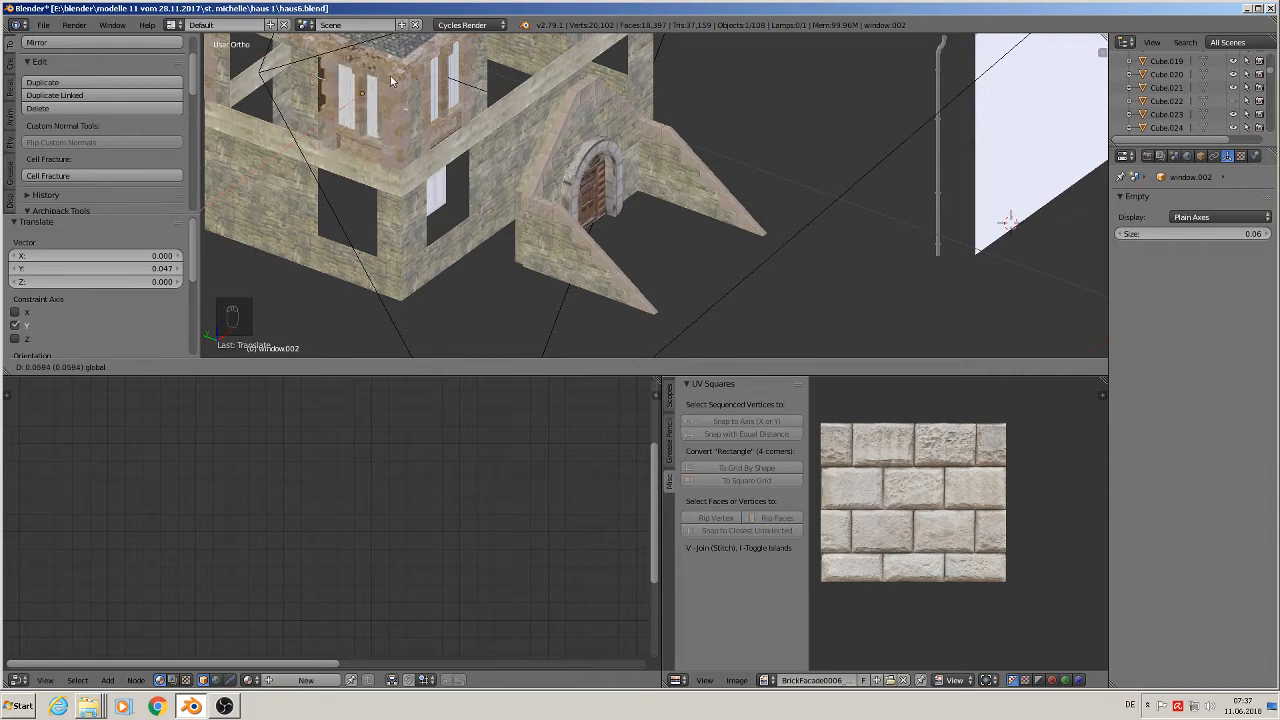
pyautogui.moveTo(391, 77); pyautogui.dragTo(391, 77)
pyautogui.keyDown('shift'); pyautogui.moveTo(382, 118); pyautogui.dragTo(579, 179, button='middle'); pyautogui.keyUp('shift')
pyautogui.scroll(2, 566, 215)
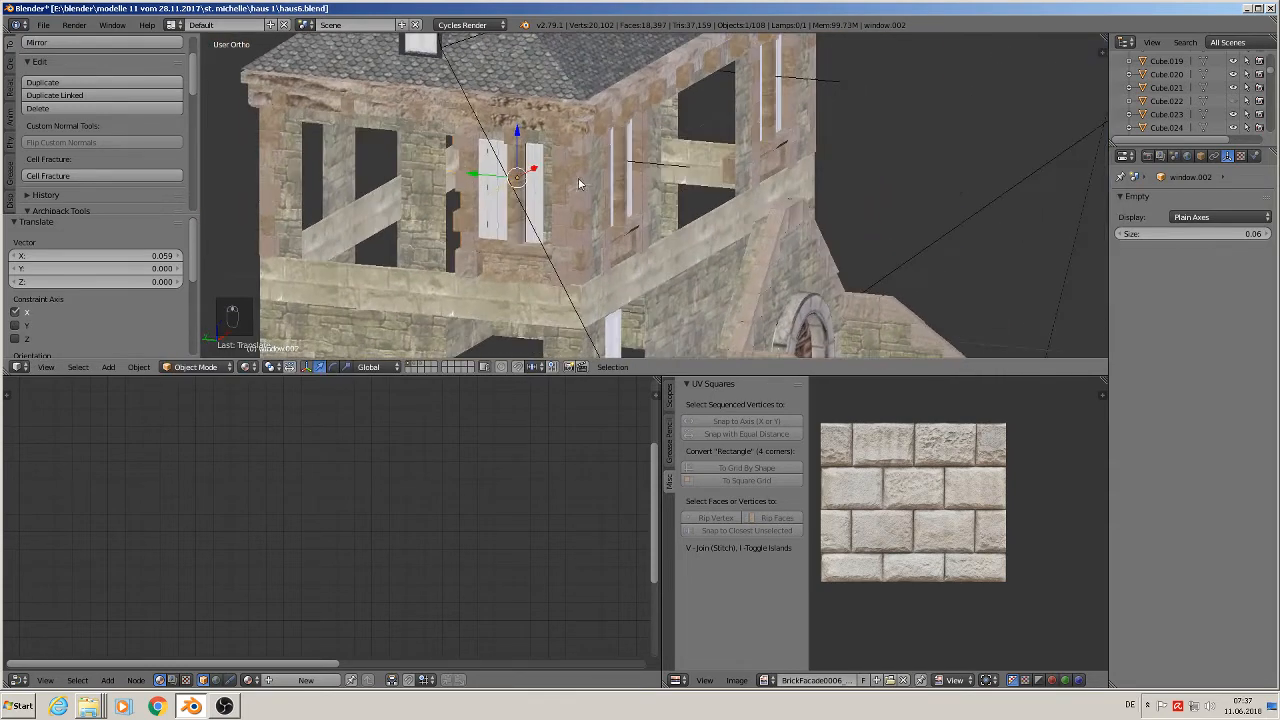
# - Shift the rotated window copy 0.021 along Y to centre it in the upper side opening nearest the front corner
pyautogui.scroll(2, 579, 183)
pyautogui.press('g')
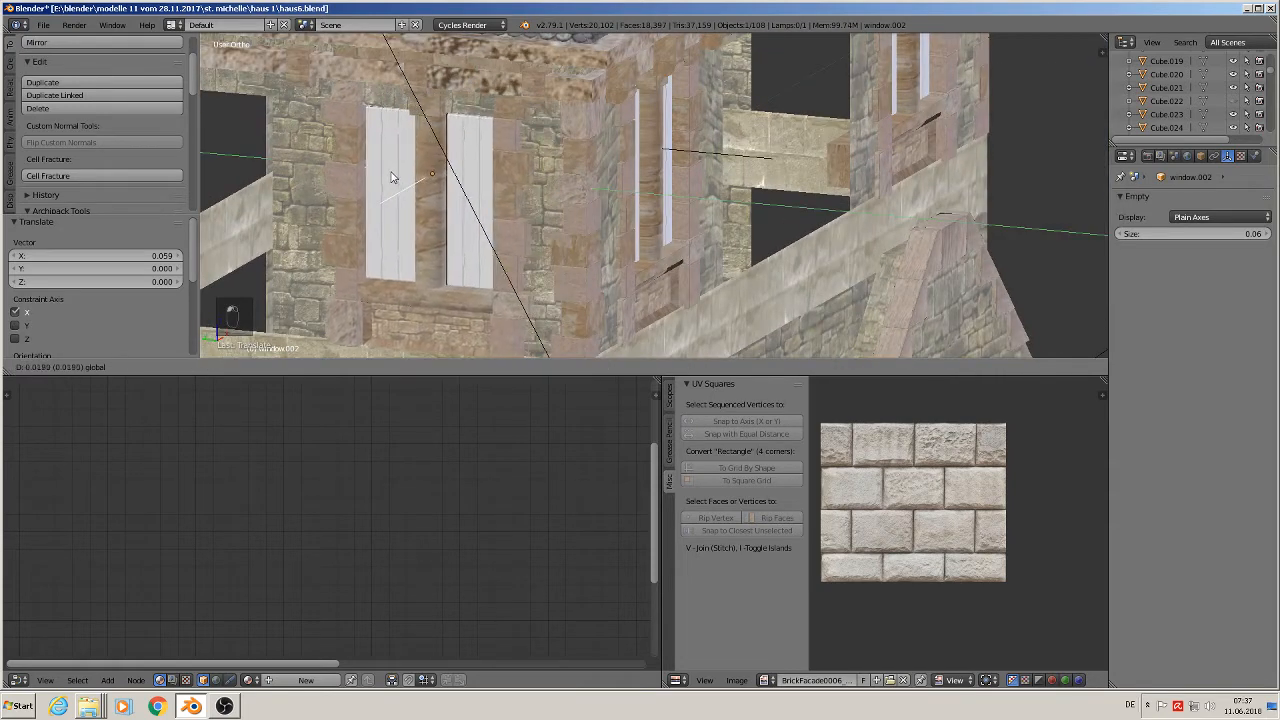
pyautogui.moveTo(391, 177); pyautogui.dragTo(388, 177)
pyautogui.moveTo(388, 177); pyautogui.dragTo(375, 151, button='middle')
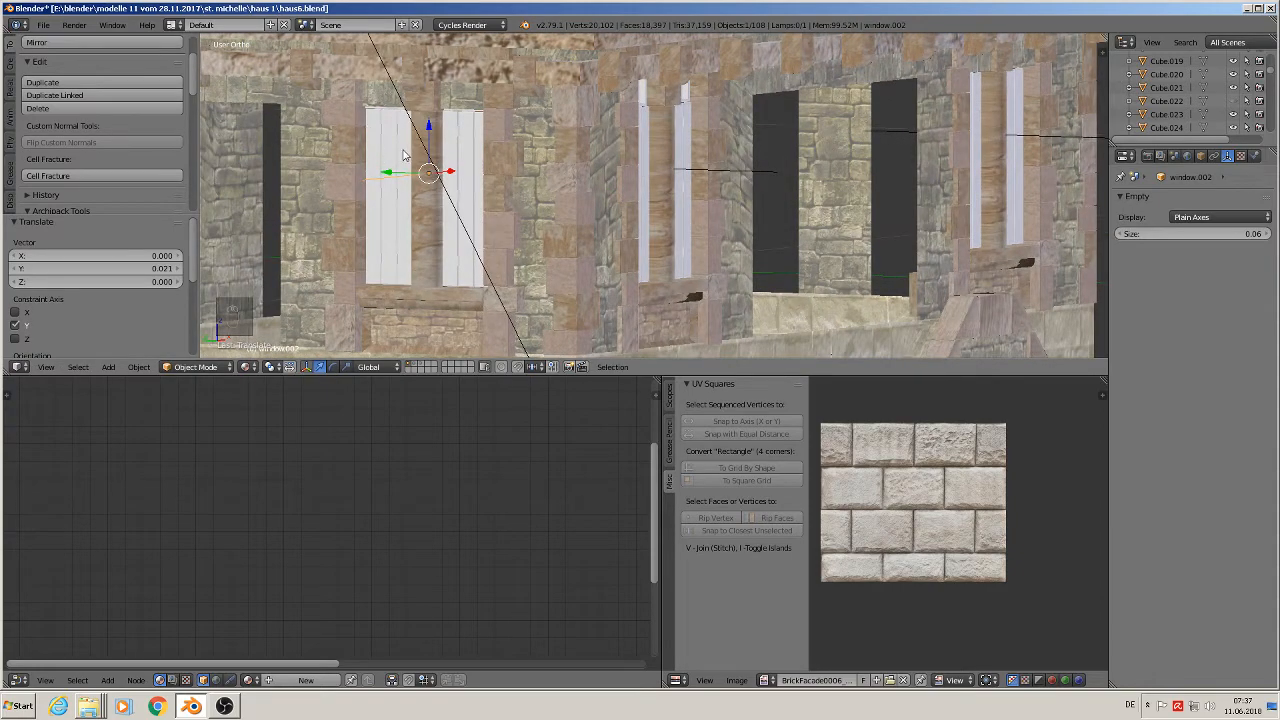
# - Raise the top edge of the wall opening around the side window by 0.016 along Z in the wall mesh
pyautogui.press('KP_3')
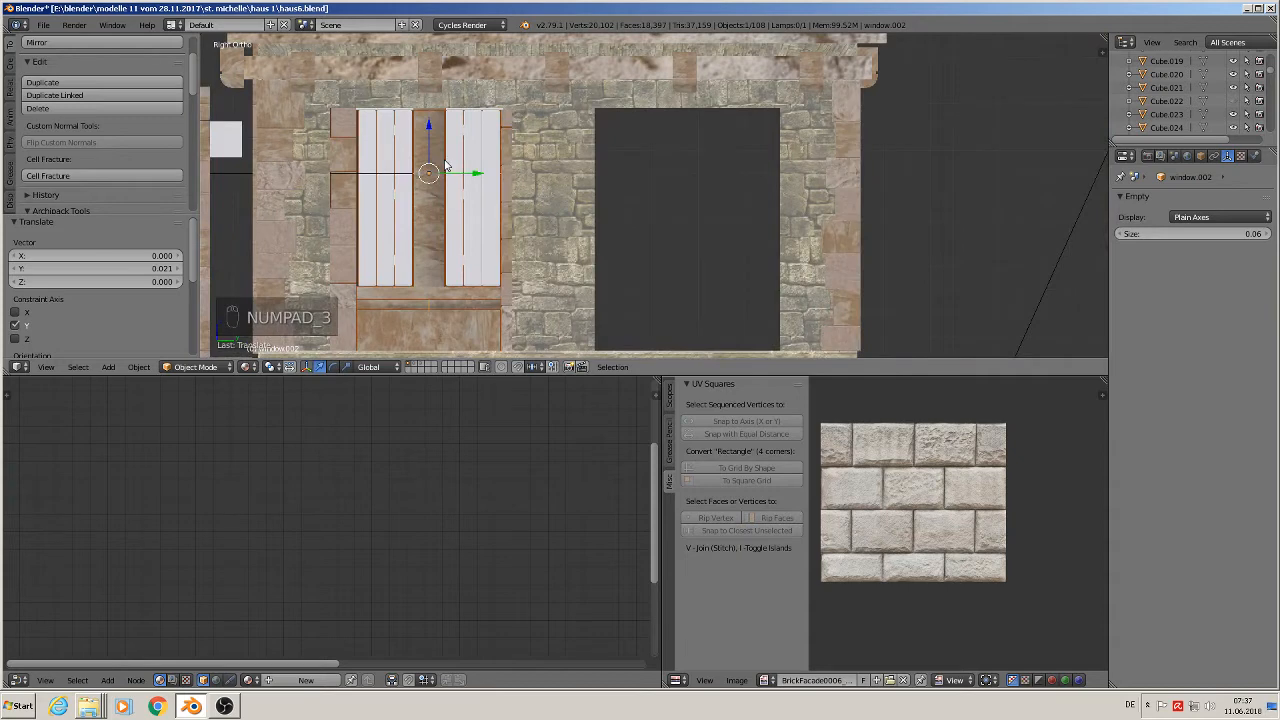
pyautogui.press('ctrl+KP_3')
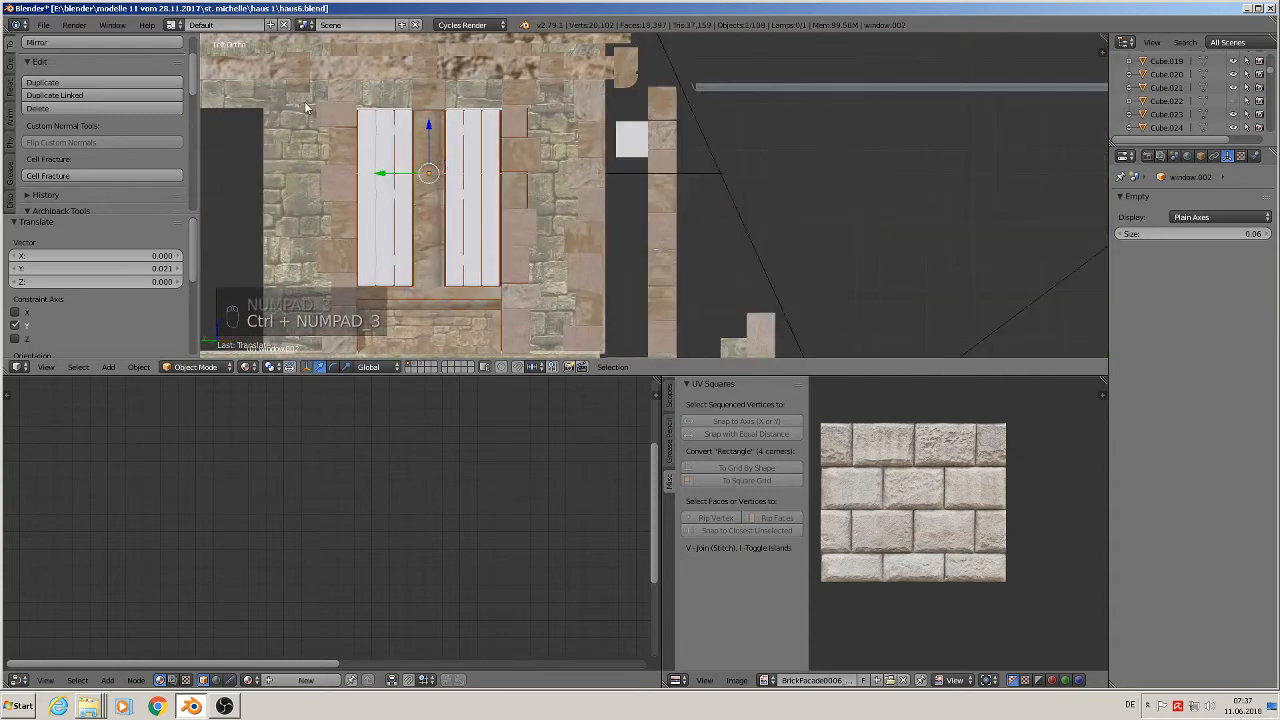
pyautogui.rightClick(298, 119)
pyautogui.press('Tab')
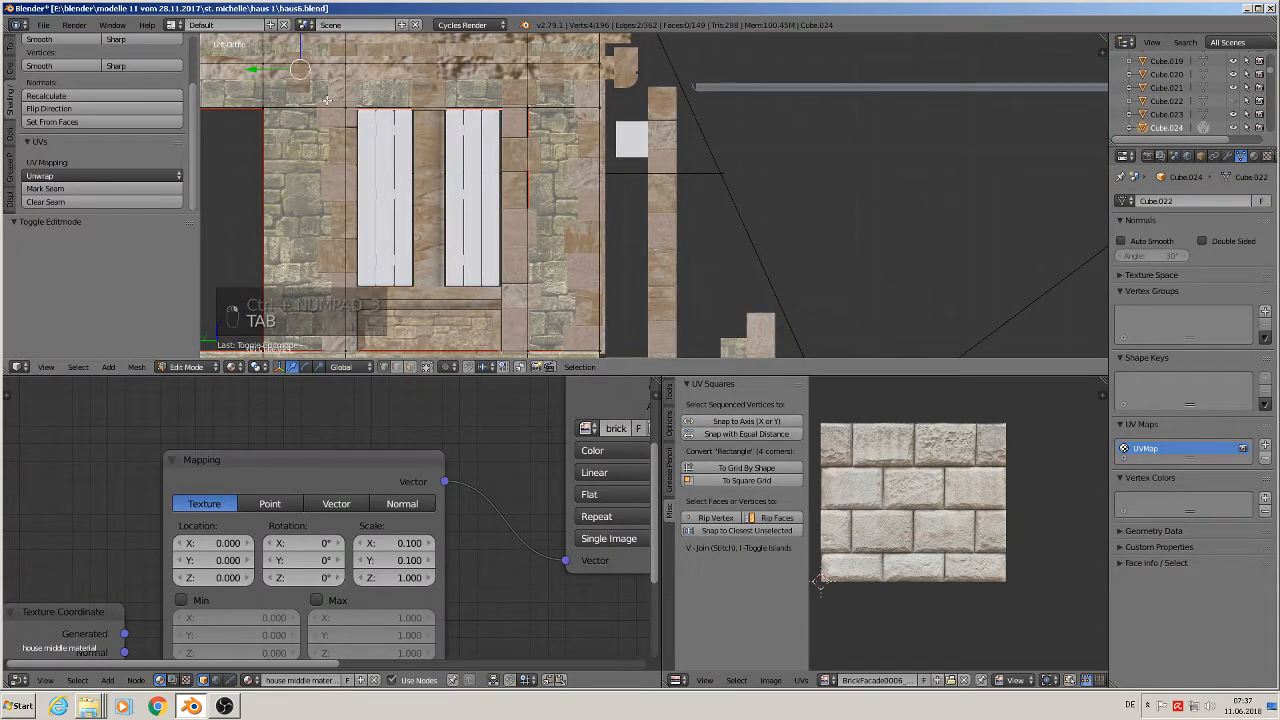
pyautogui.press('c')
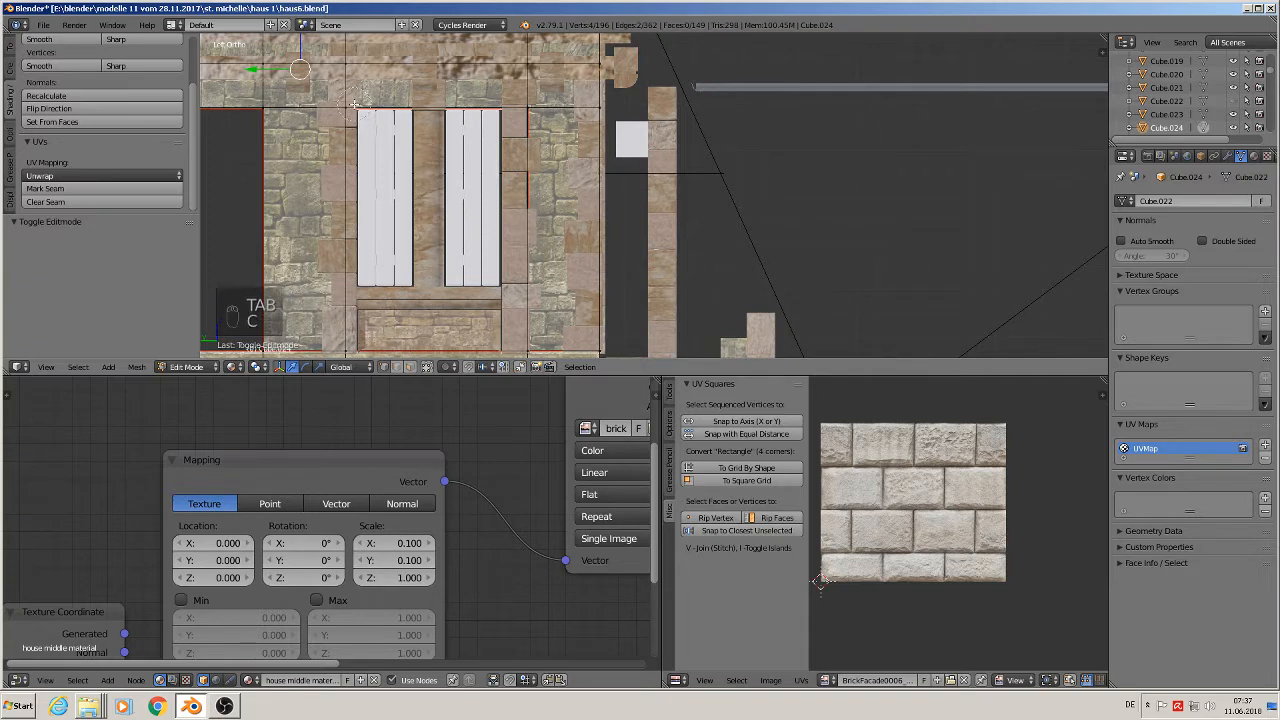
pyautogui.moveTo(348, 113); pyautogui.dragTo(530, 110)
pyautogui.moveTo(376, 54); pyautogui.dragTo(387, 345)
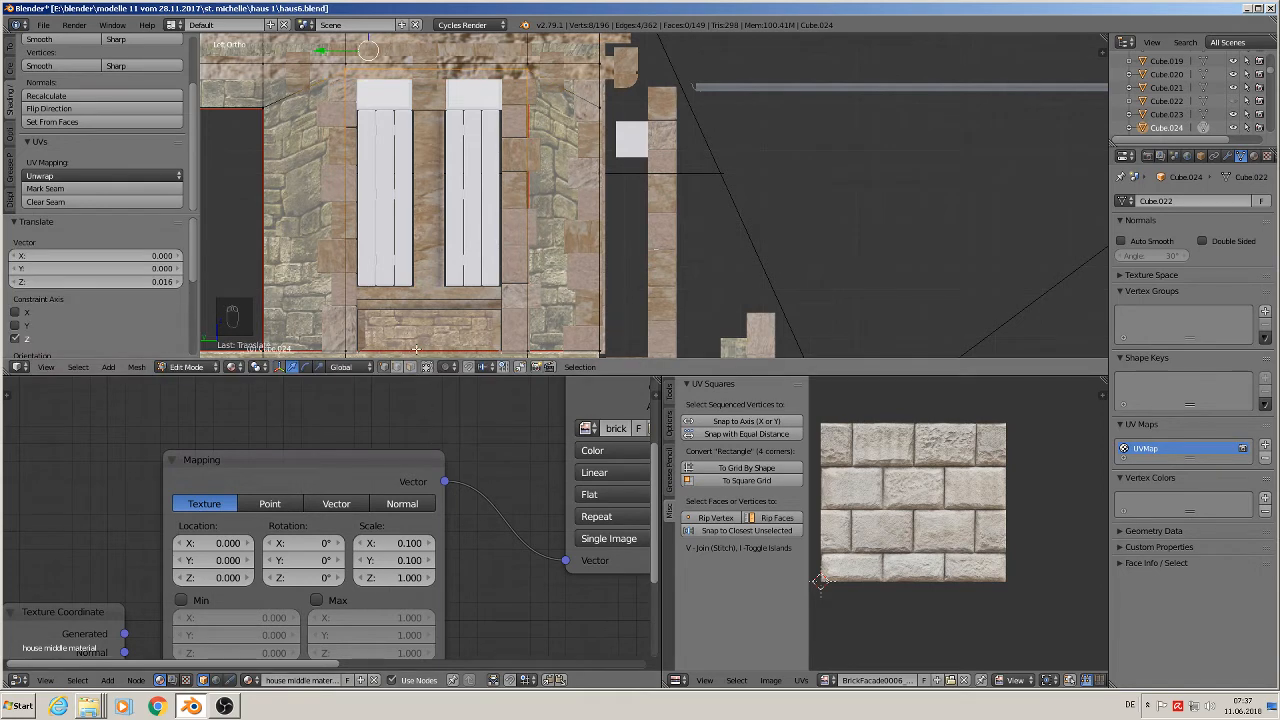
pyautogui.press('Tab')
# - Raise the top edge of the empty upper opening in the side wall to the height of the neighbouring window opening
pyautogui.scroll(-5, 432, 280)
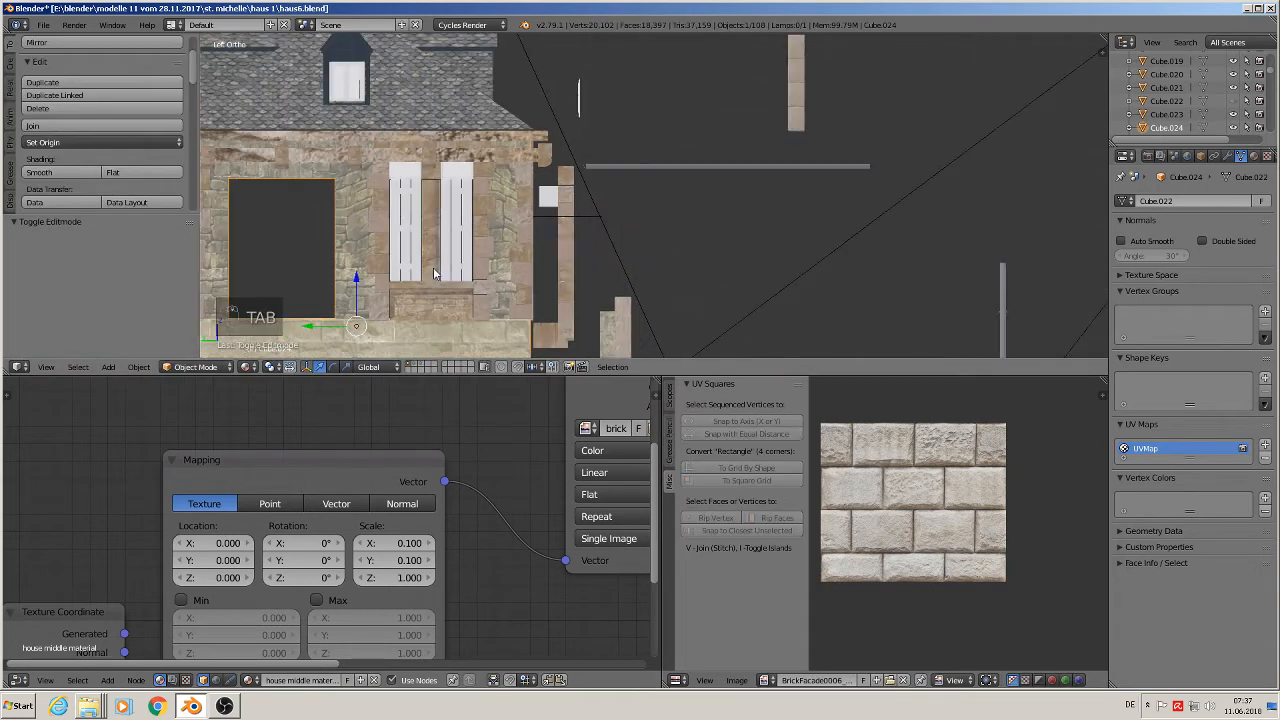
pyautogui.keyDown('shift'); pyautogui.moveTo(529, 282); pyautogui.dragTo(611, 254, button='middle'); pyautogui.keyUp('shift')
pyautogui.rightClick(573, 239)
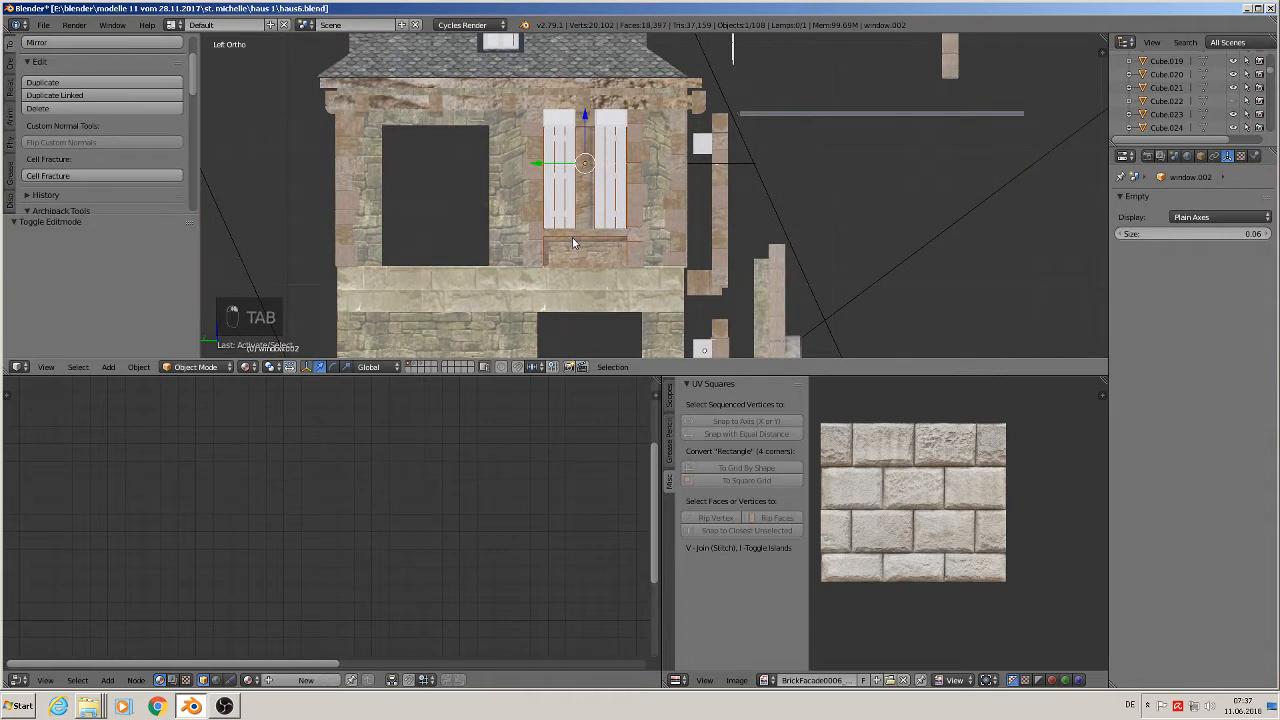
pyautogui.rightClick(447, 125)
pyautogui.press('Tab')
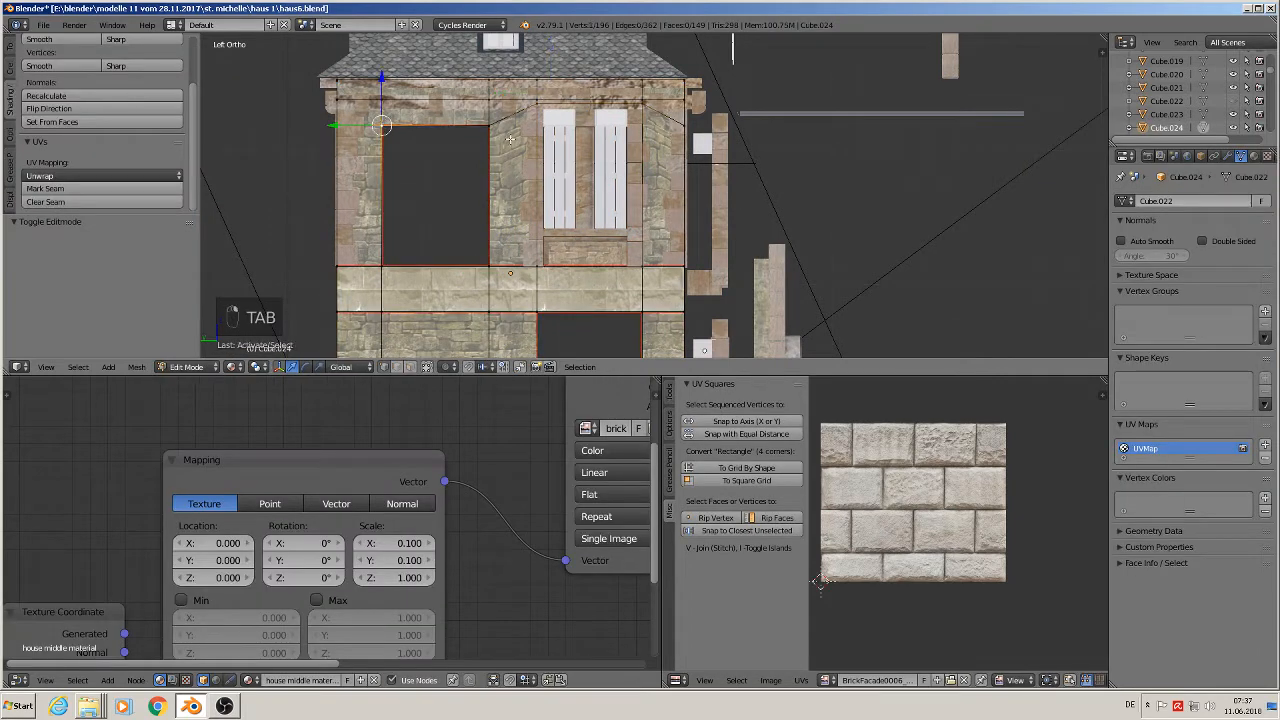
pyautogui.press('a')
pyautogui.press('a')
pyautogui.press('c')
pyautogui.click(484, 131)
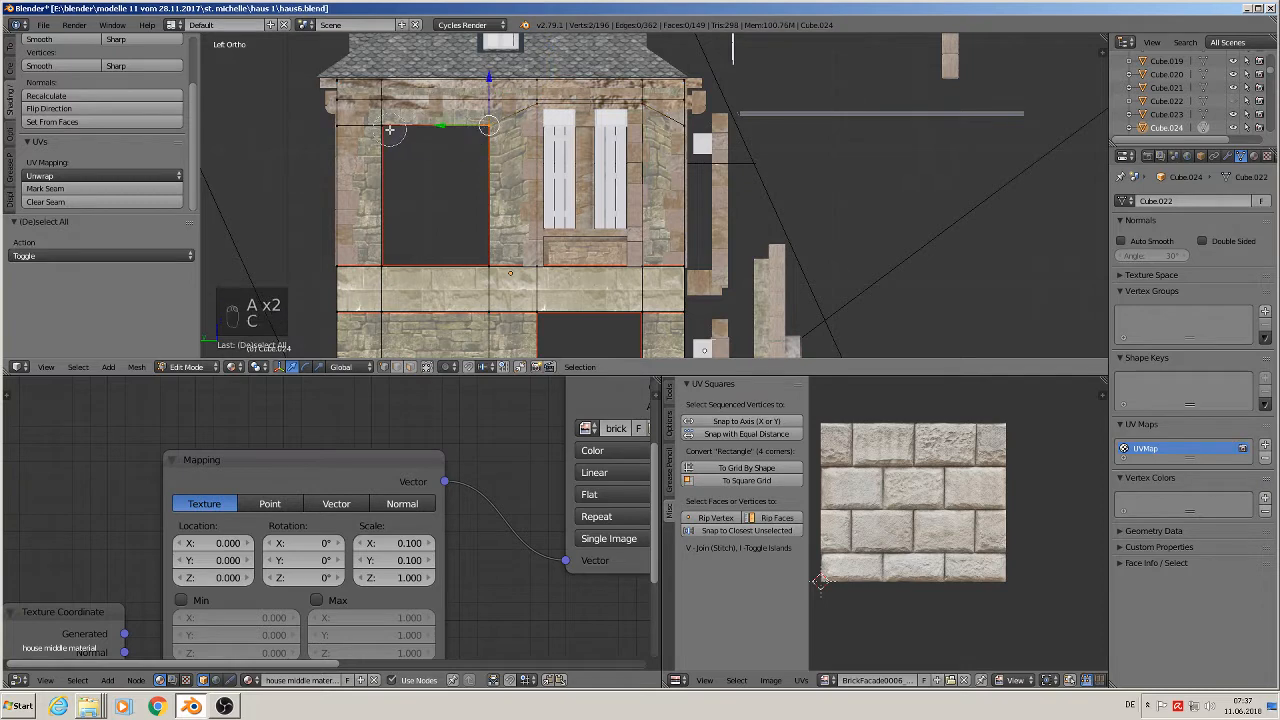
pyautogui.click(389, 129)
pyautogui.rightClick(390, 128)
pyautogui.moveTo(437, 87); pyautogui.dragTo(442, 71)
pyautogui.press('Tab')
# - Duplicate the side window and move the copy 0.111 along Y into the empty upper opening beside it
pyautogui.rightClick(603, 205)
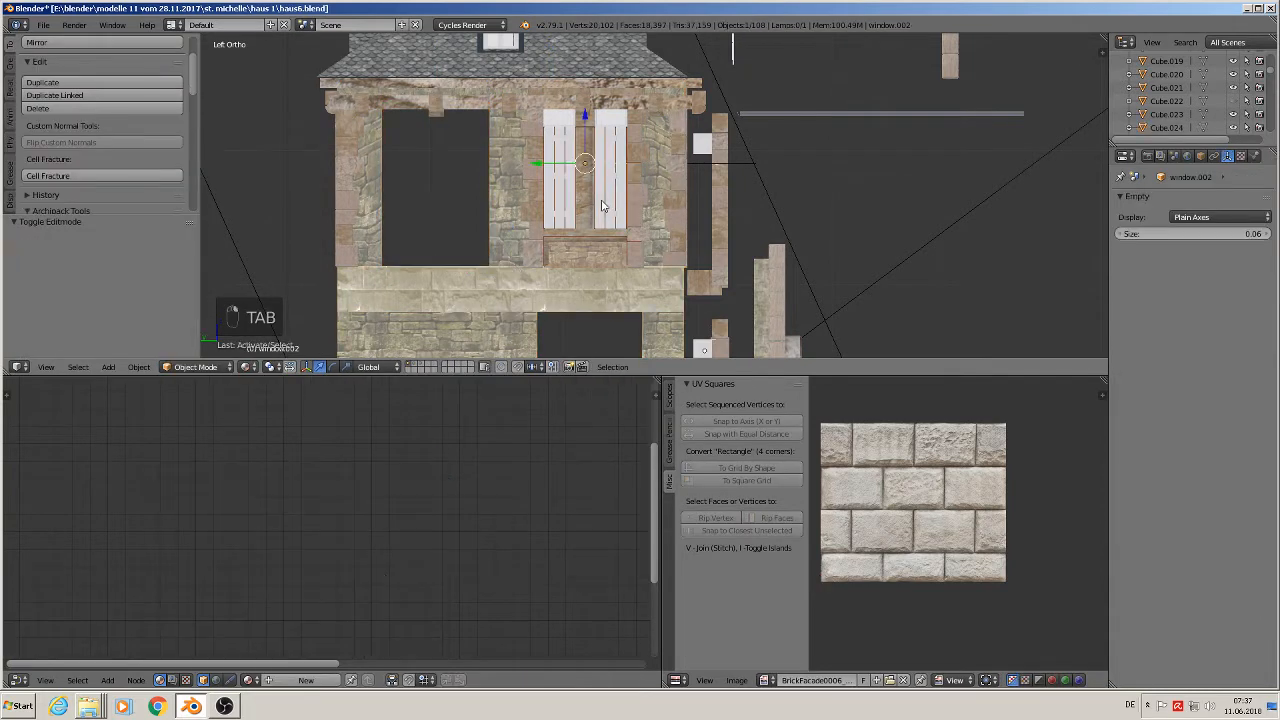
pyautogui.hotkey('shift', 'd')
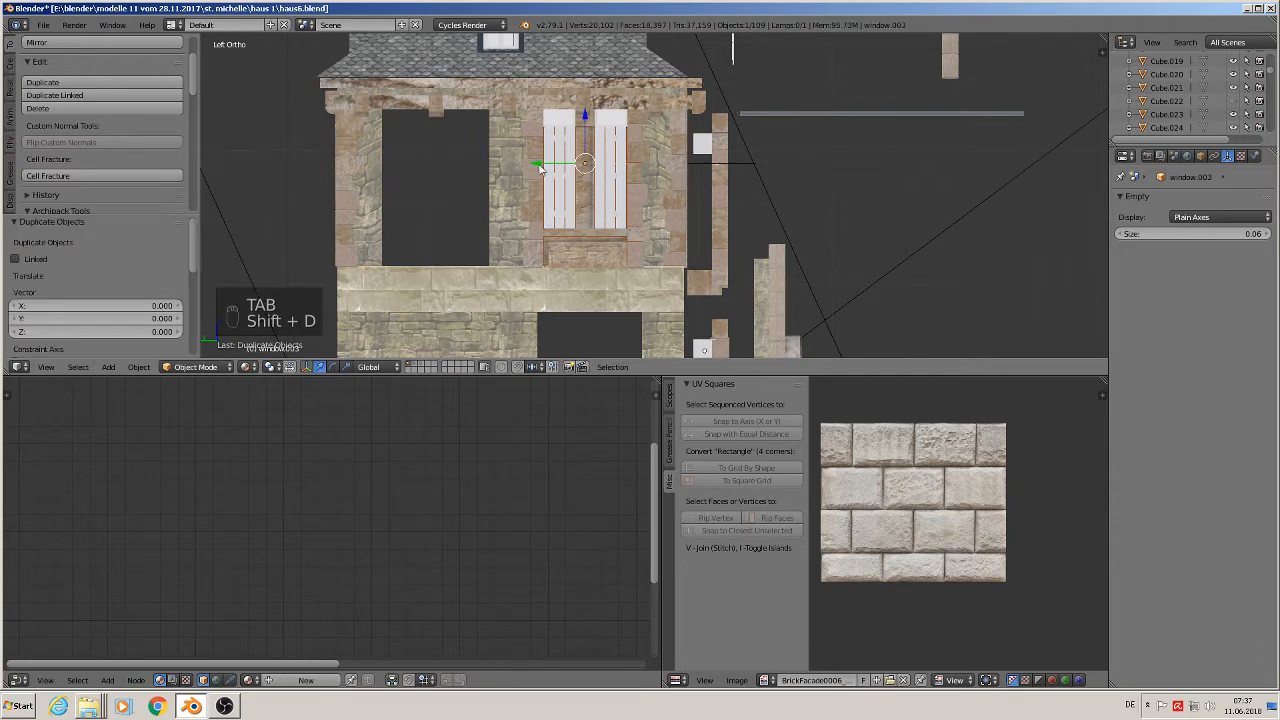
pyautogui.click(390, 163)
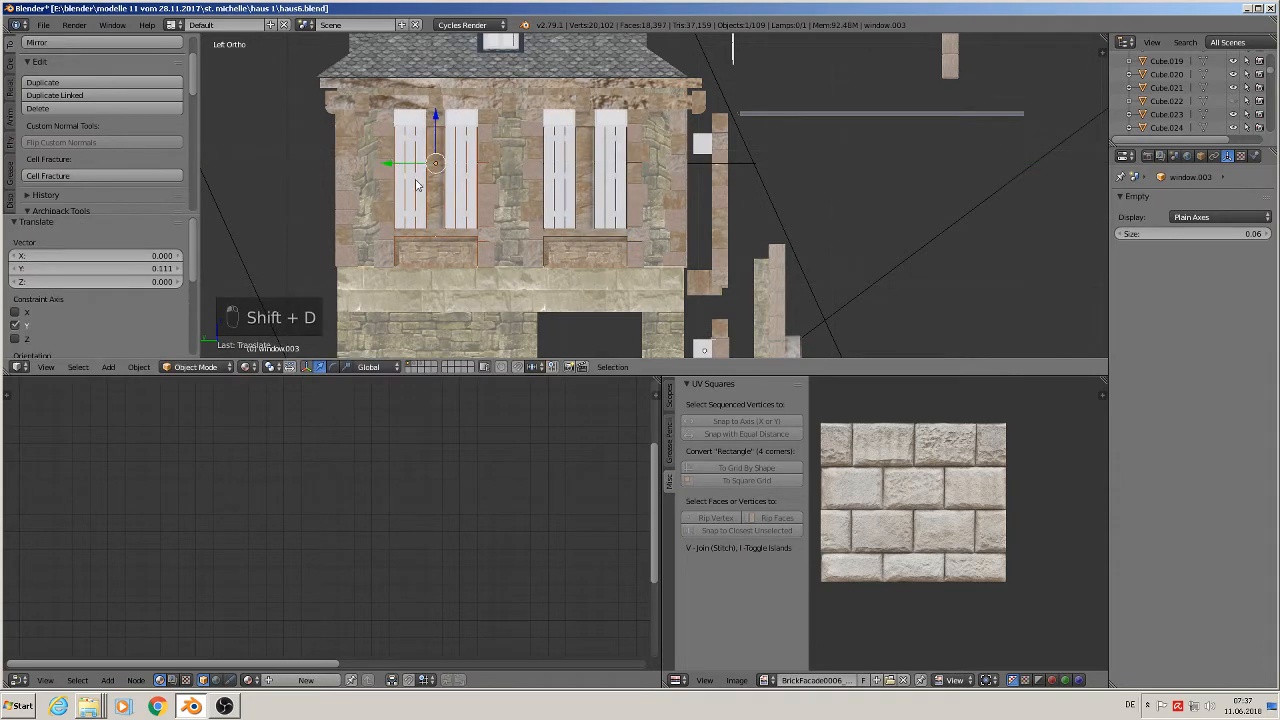
pyautogui.moveTo(390, 163); pyautogui.dragTo(344, 252, button='middle')
pyautogui.scroll(2, 308, 259)
pyautogui.moveTo(470, 266); pyautogui.dragTo(454, 268, button='middle')
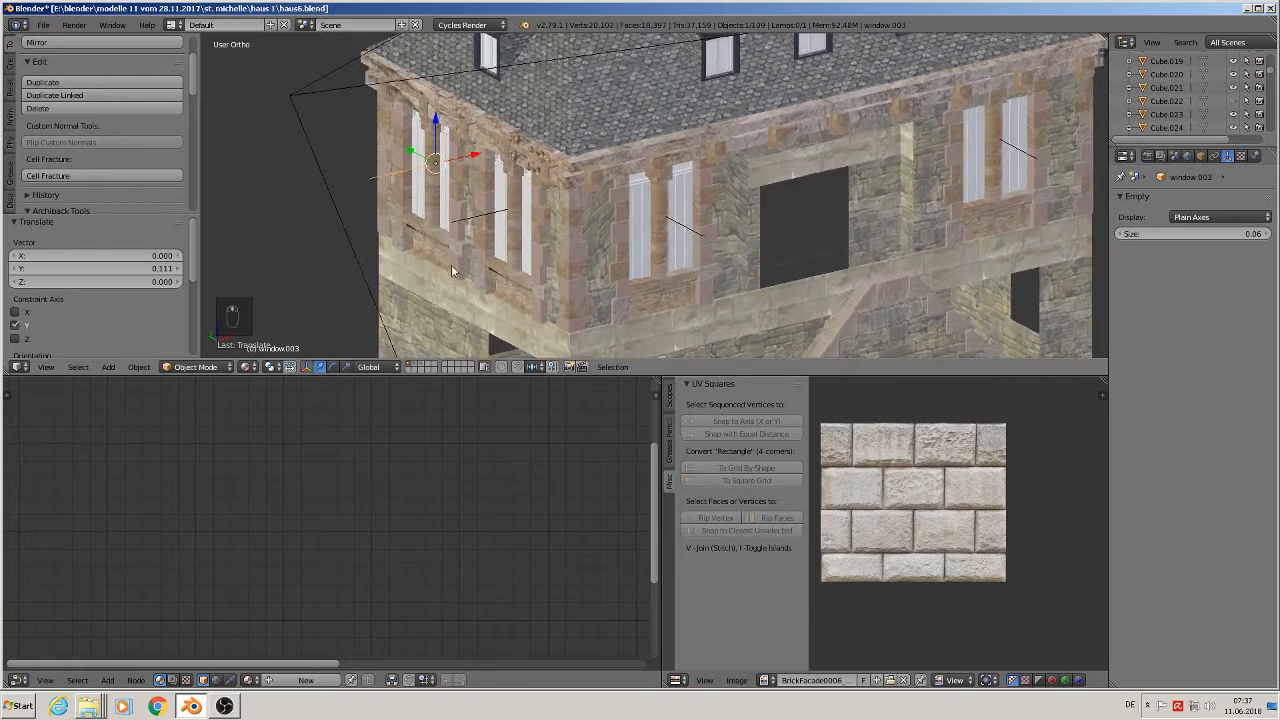
# - Move both side windows together 0.005 along X to set them into the wall
pyautogui.scroll(2, 454, 268)
pyautogui.keyDown('shift'); pyautogui.rightClick(497, 195); pyautogui.keyUp('shift')
pyautogui.moveTo(511, 143); pyautogui.dragTo(518, 145)
# - Duplicate the two side windows and move the copies along X to the opposite side wall of the house
pyautogui.scroll(-5, 450, 135)
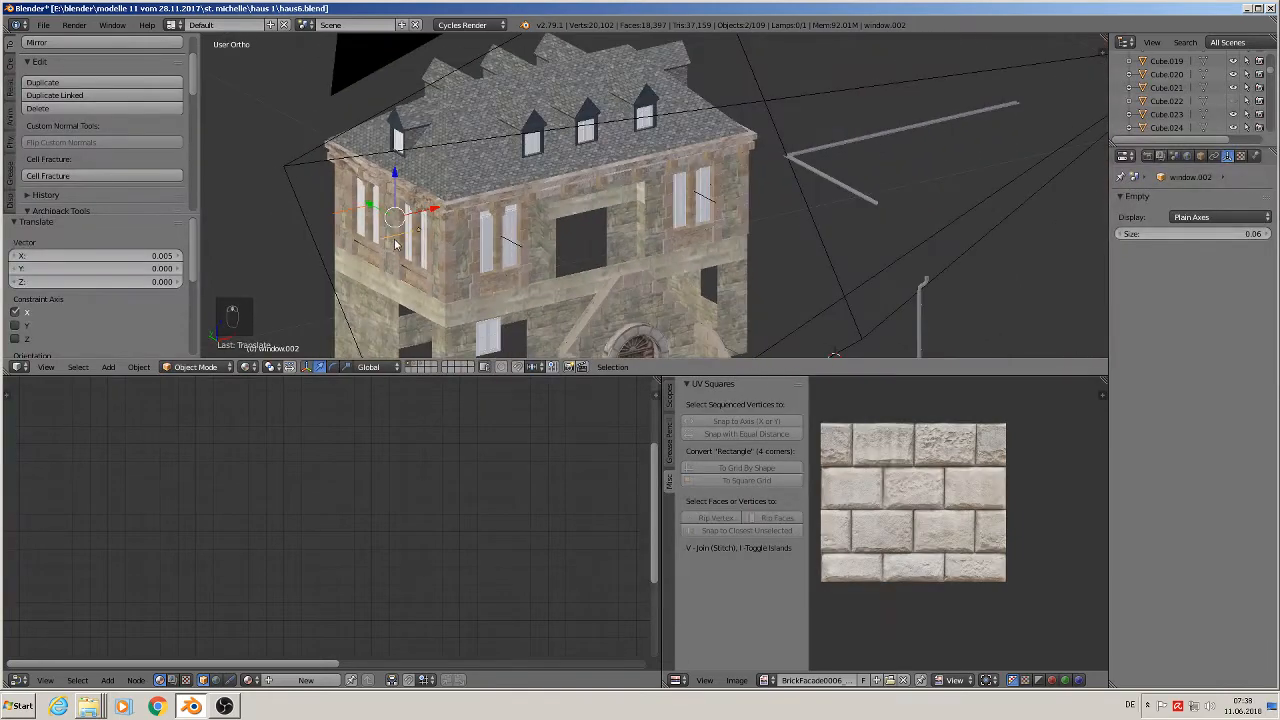
pyautogui.hotkey('shift', 'd')
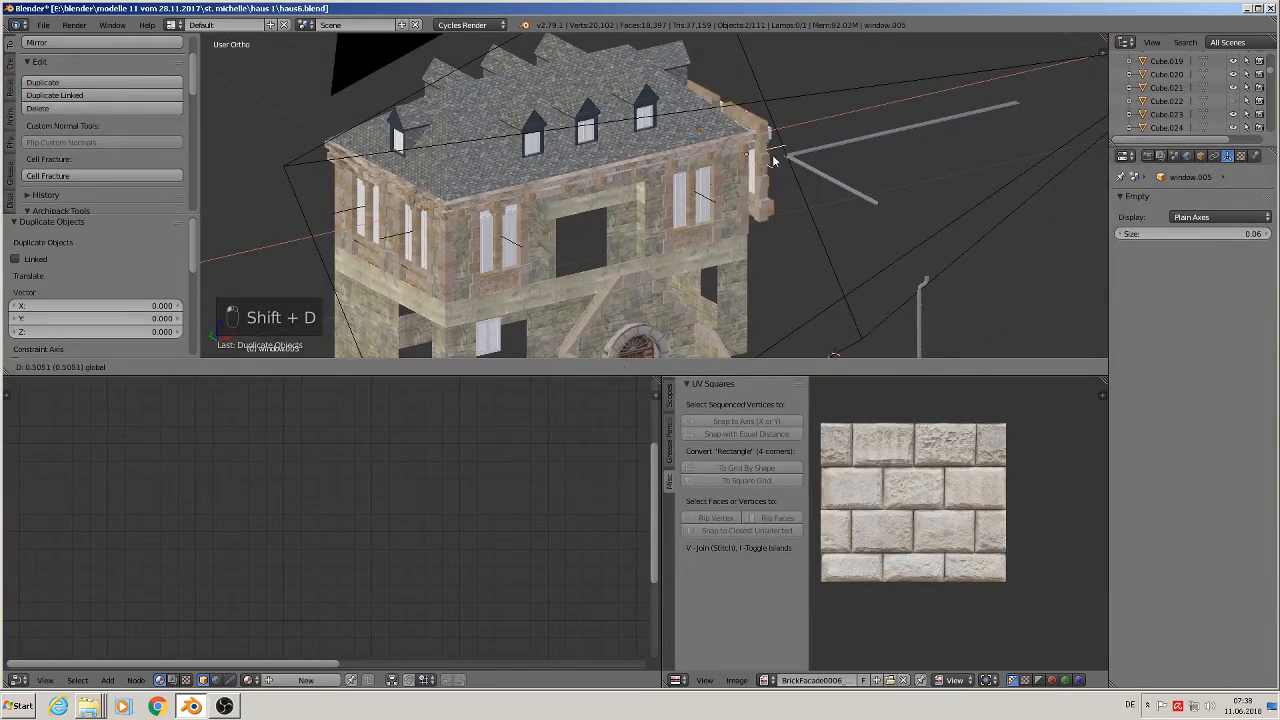
# - Place the duplicated pair of side windows about 0.533 along X, just outside the opposite side wall
pyautogui.click(779, 173)
pyautogui.moveTo(779, 173); pyautogui.dragTo(714, 234, button='middle')
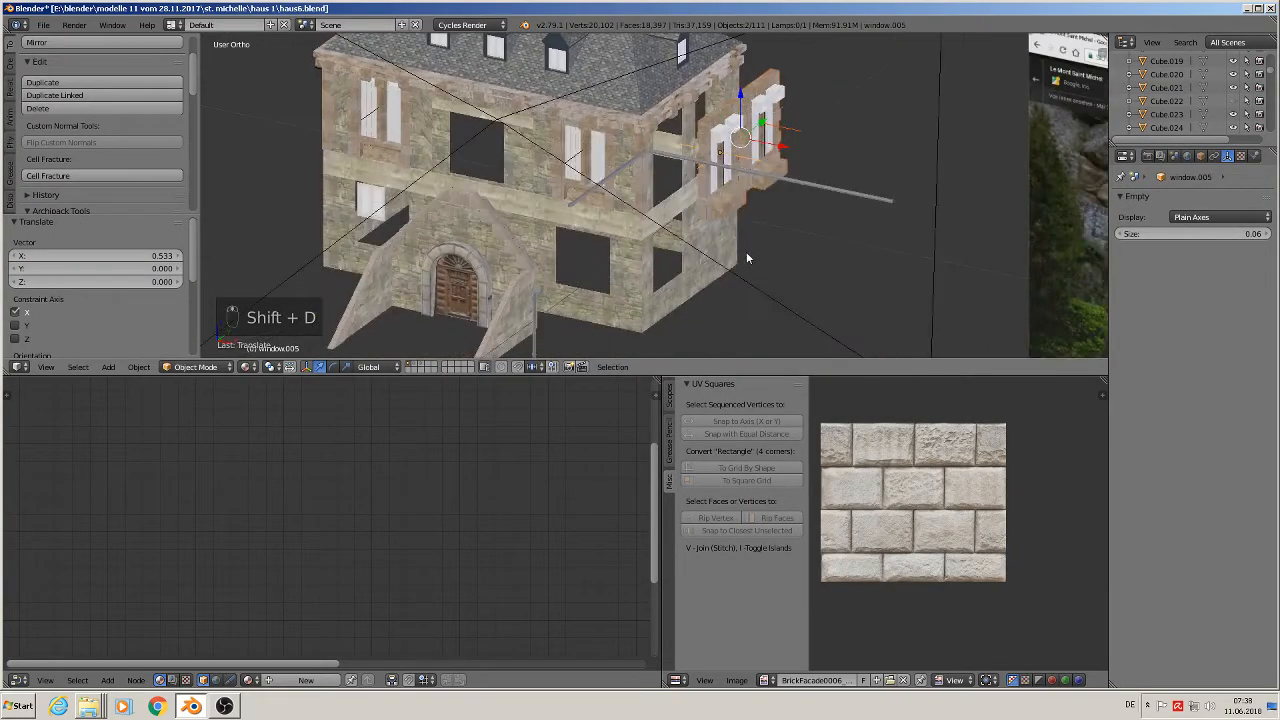
pyautogui.press('r')
pyautogui.press('z')
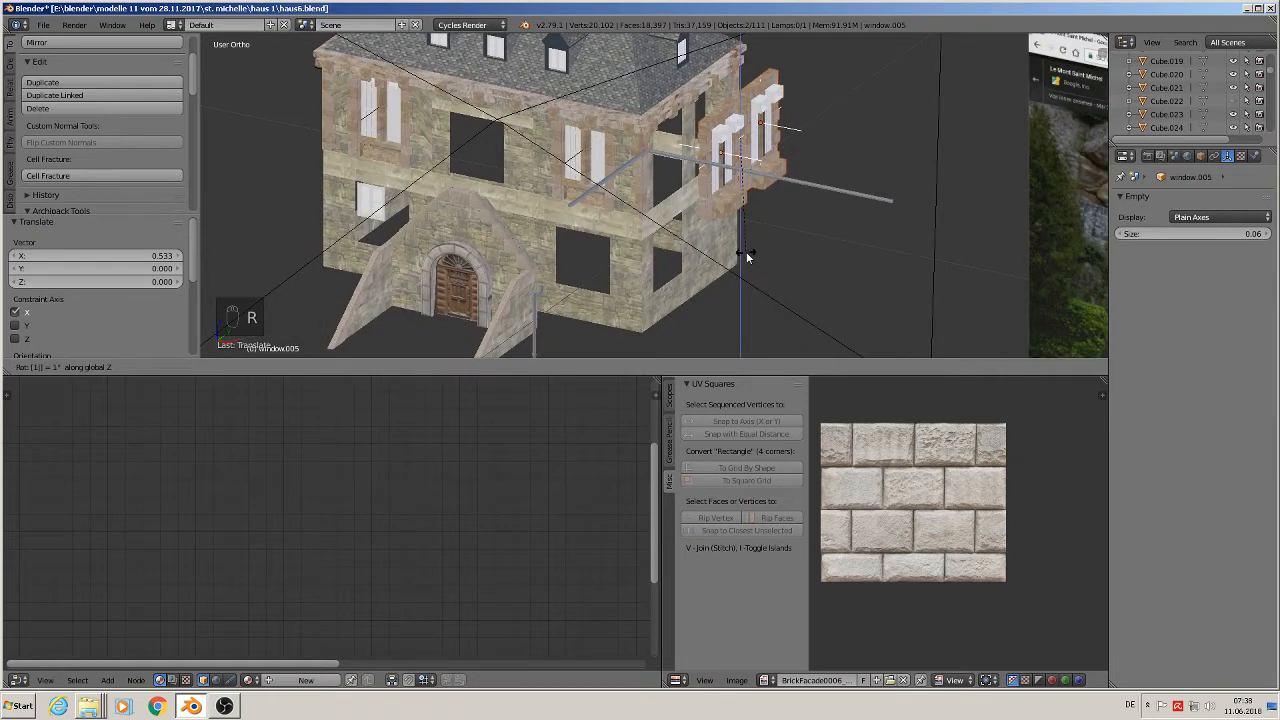
pyautogui.press('8')
pyautogui.press('0')
pyautogui.press('Return')
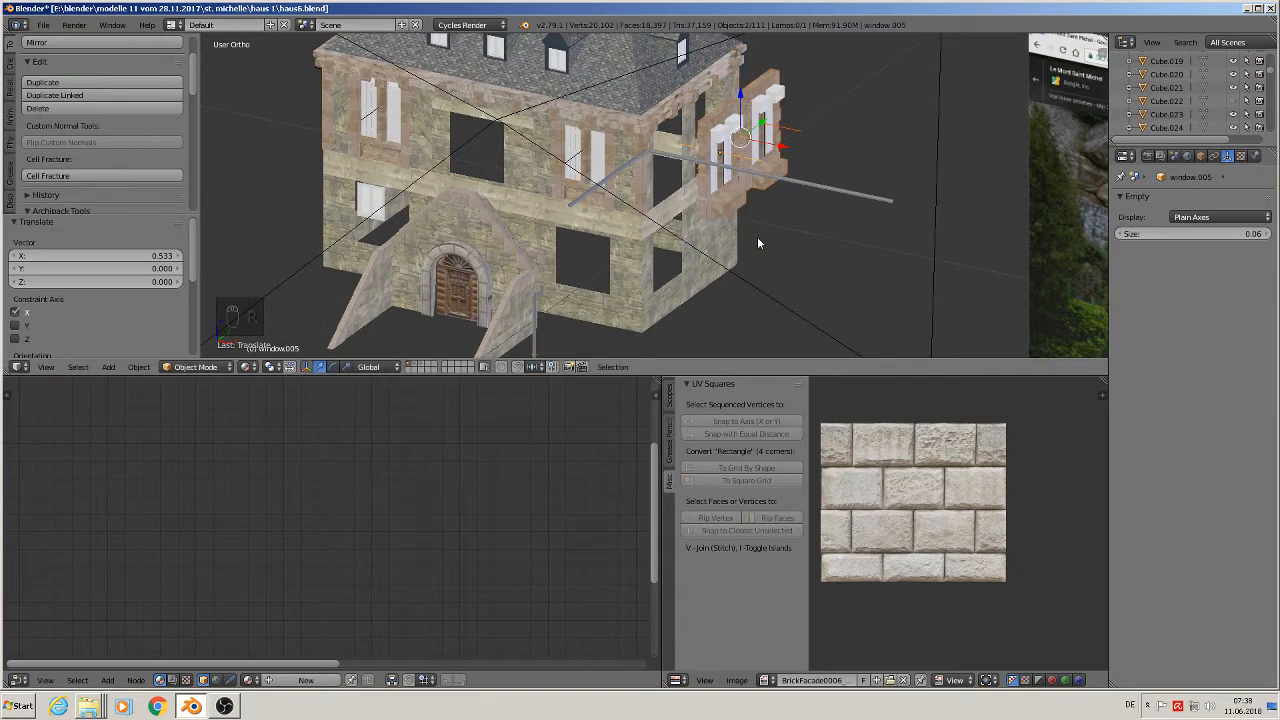
# - Rotate the duplicated pair of side windows 180° about the Z axis
pyautogui.press('r')
pyautogui.press('z')
pyautogui.press('1')
pyautogui.press('8')
pyautogui.press('0')
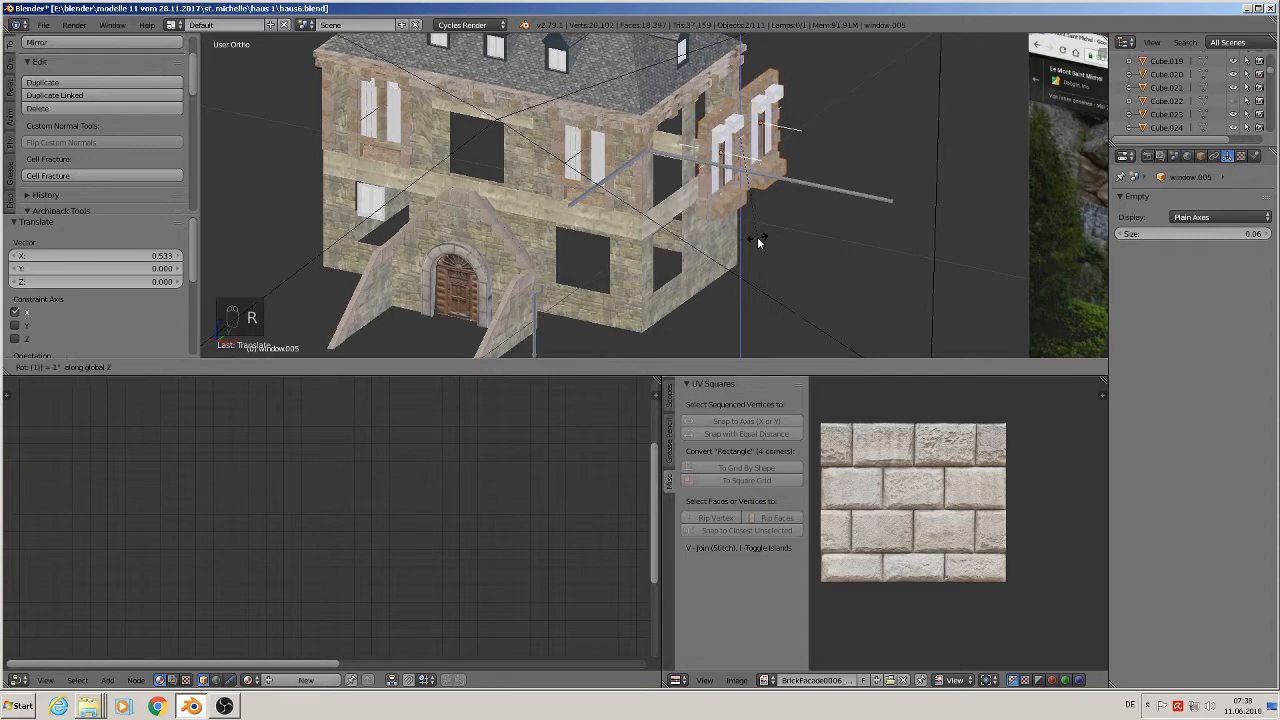
pyautogui.press('Return')
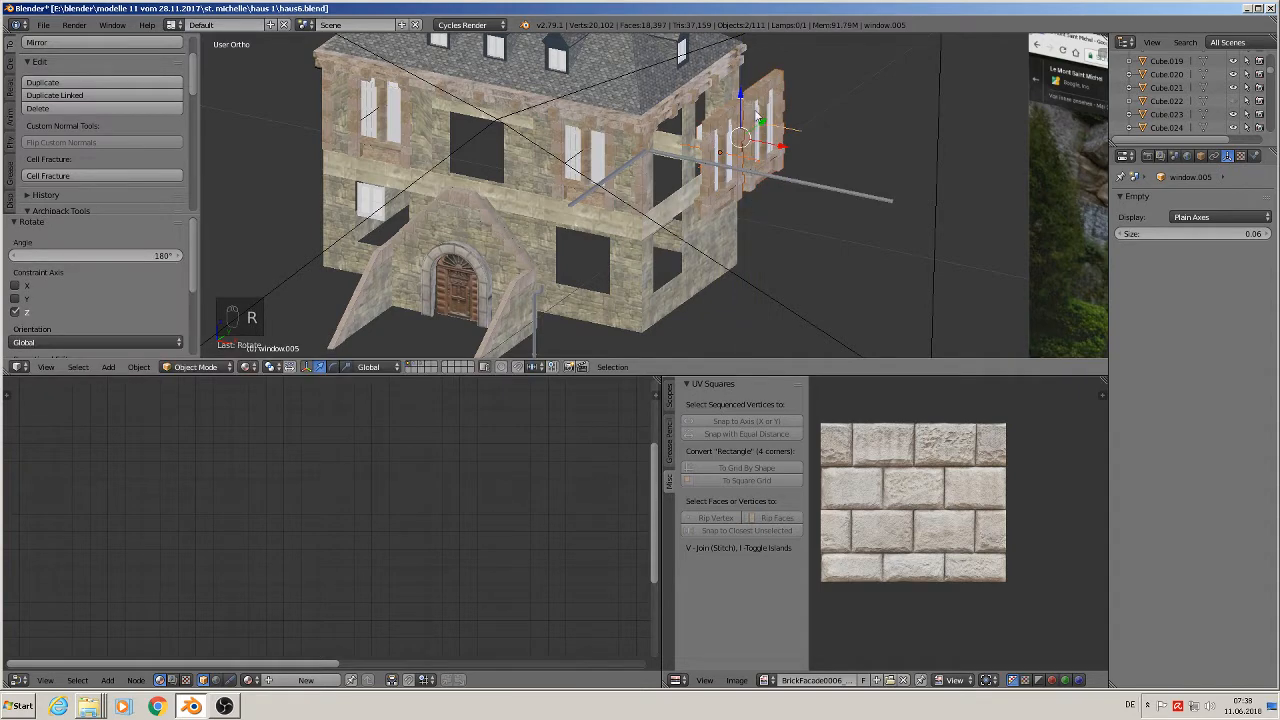
# - Move the window pair about -0.080 along X into the side wall, nudge it about -0.003 further and deselect it
pyautogui.press('g')
pyautogui.press('x')
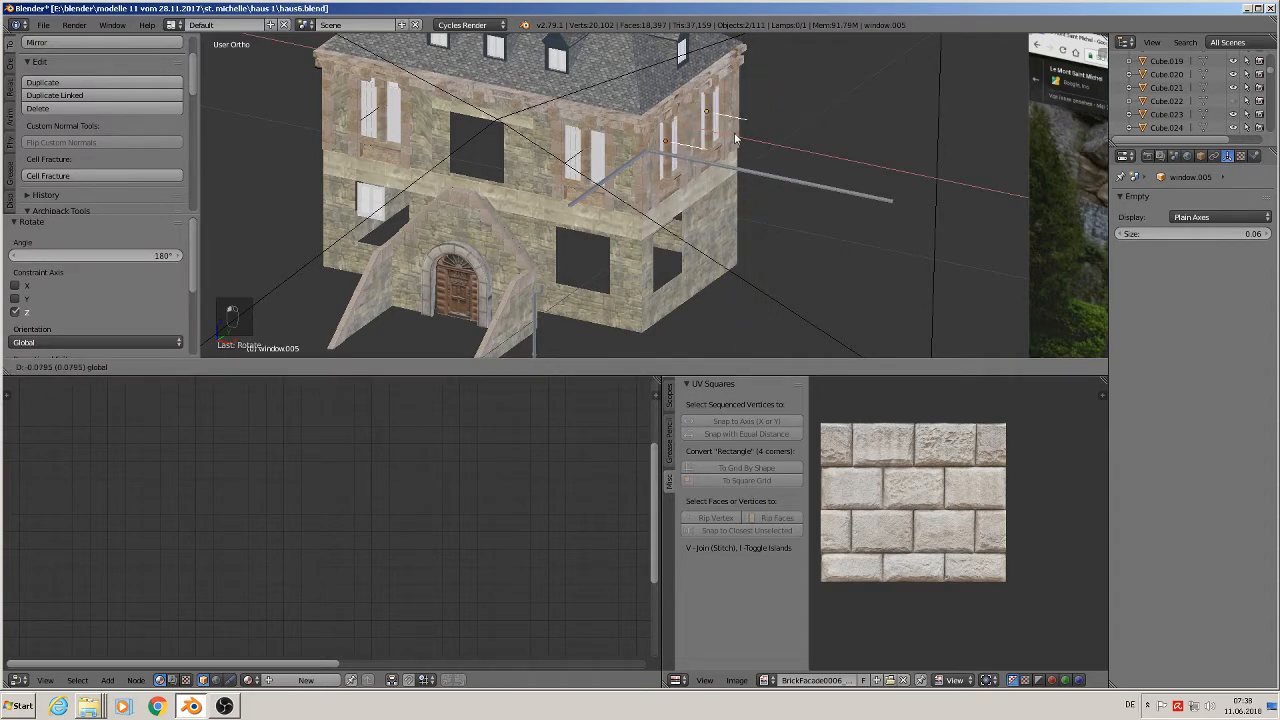
pyautogui.press('Return')
pyautogui.scroll(4, 649, 128)
pyautogui.scroll(2, 649, 128)
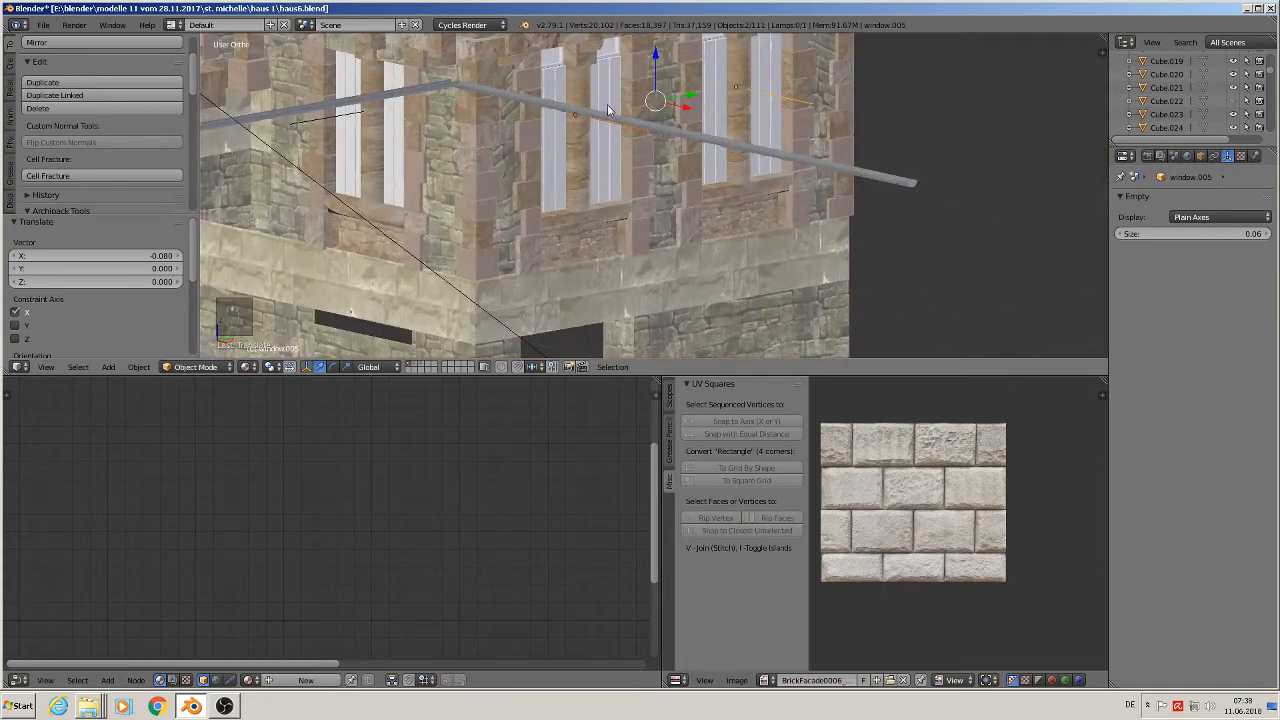
pyautogui.press('g')
pyautogui.press('x')
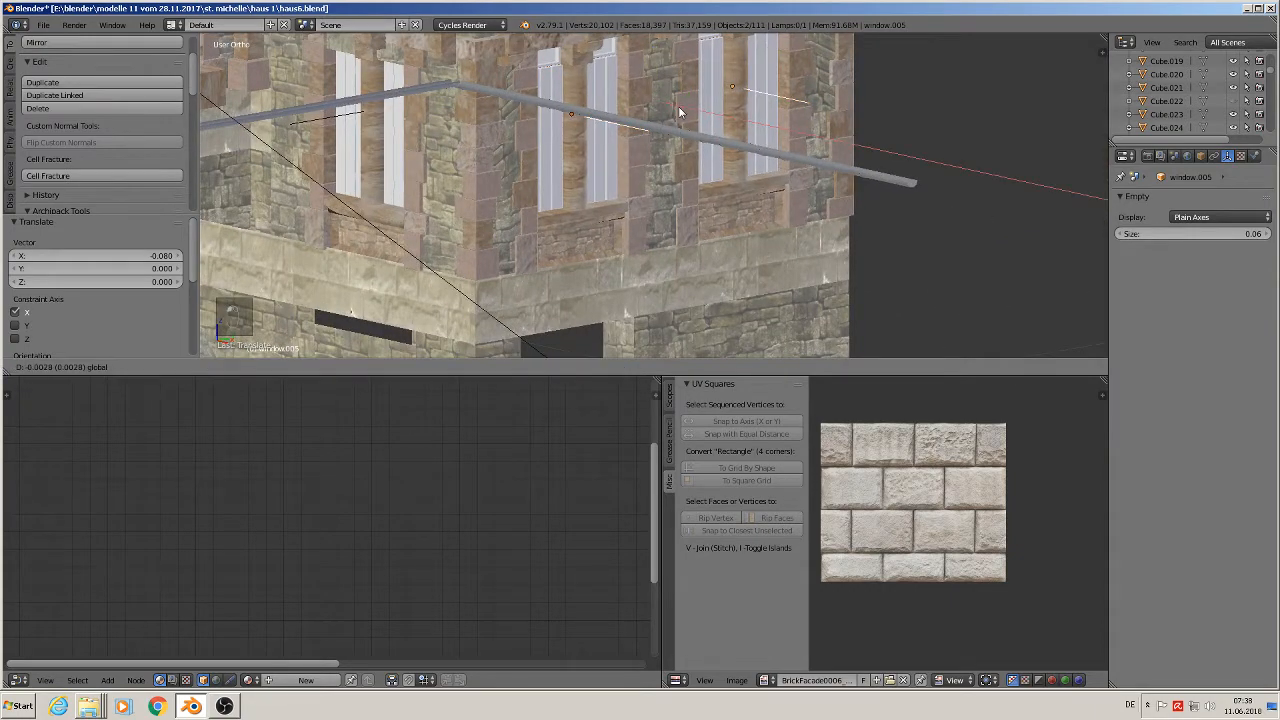
pyautogui.click(679, 112)
pyautogui.scroll(-3, 660, 150)
pyautogui.press('a')
# - Duplicate the upper side window nearest the rear corner and move the copy about 0.243 along Y, beyond the rear wall
pyautogui.scroll(-3, 655, 178)
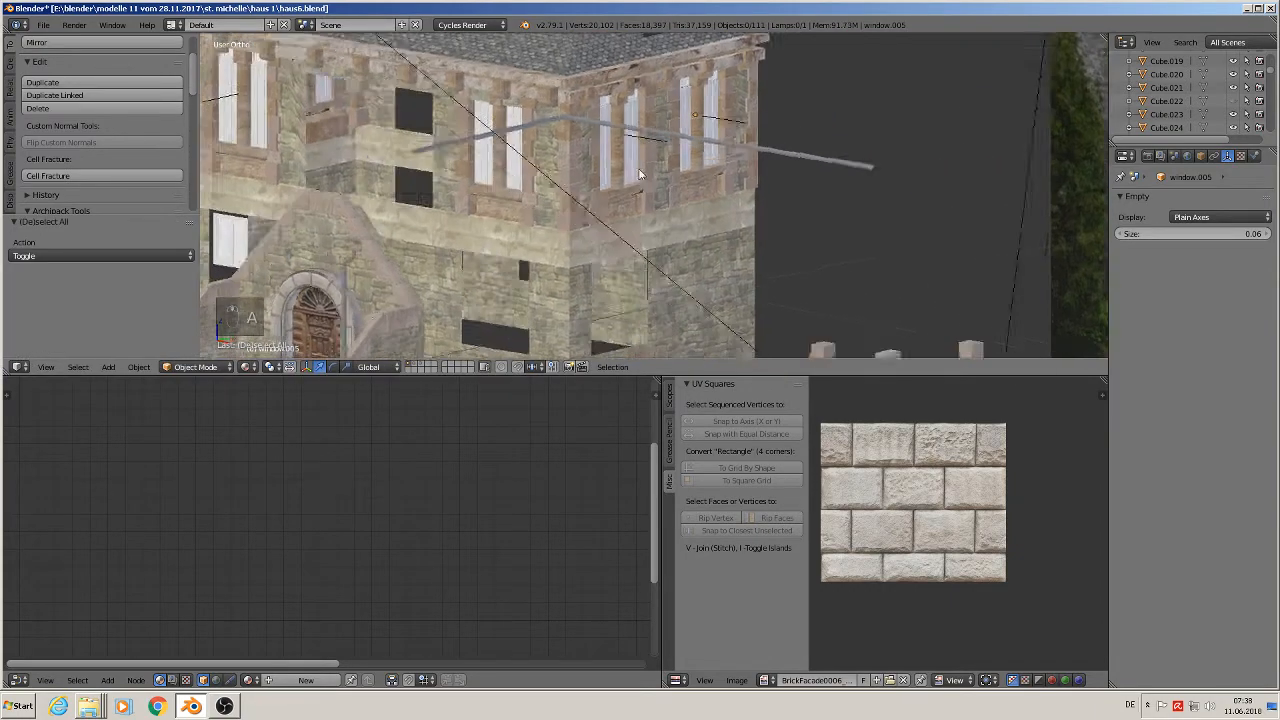
pyautogui.scroll(-2, 655, 178)
pyautogui.moveTo(655, 178); pyautogui.dragTo(937, 270, button='middle')
pyautogui.rightClick(926, 212)
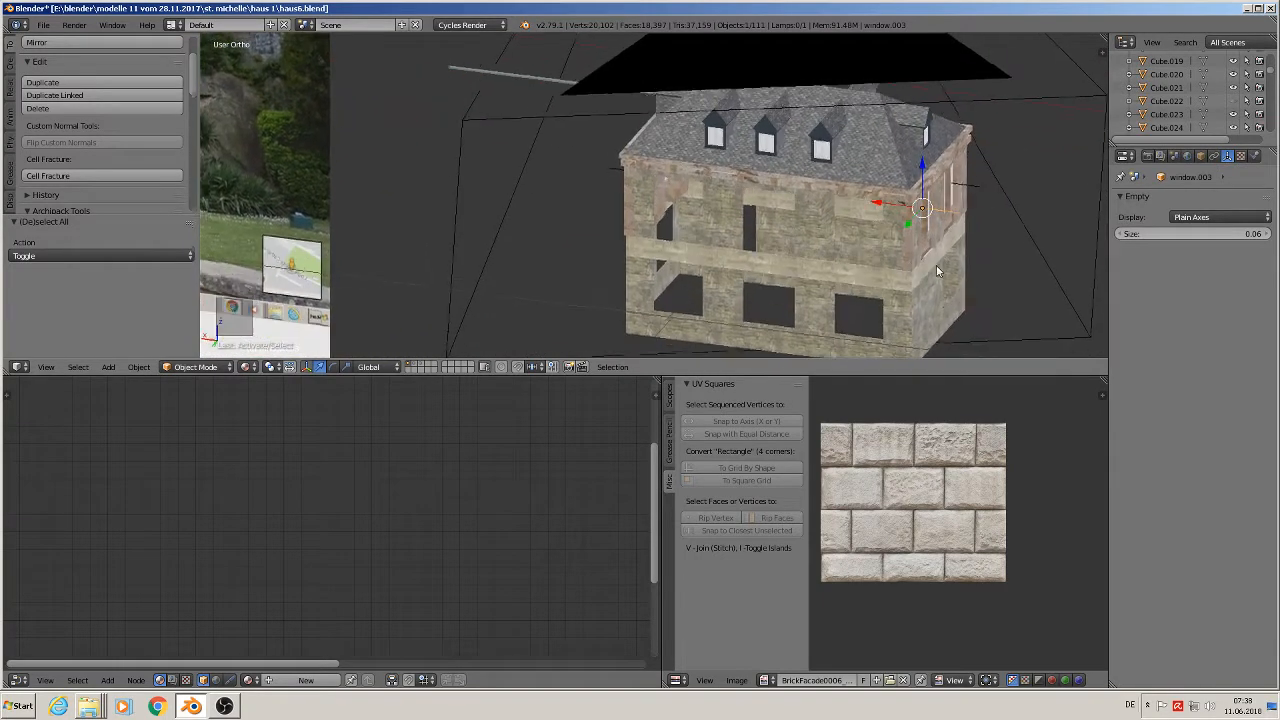
pyautogui.hotkey('shift', 'd')
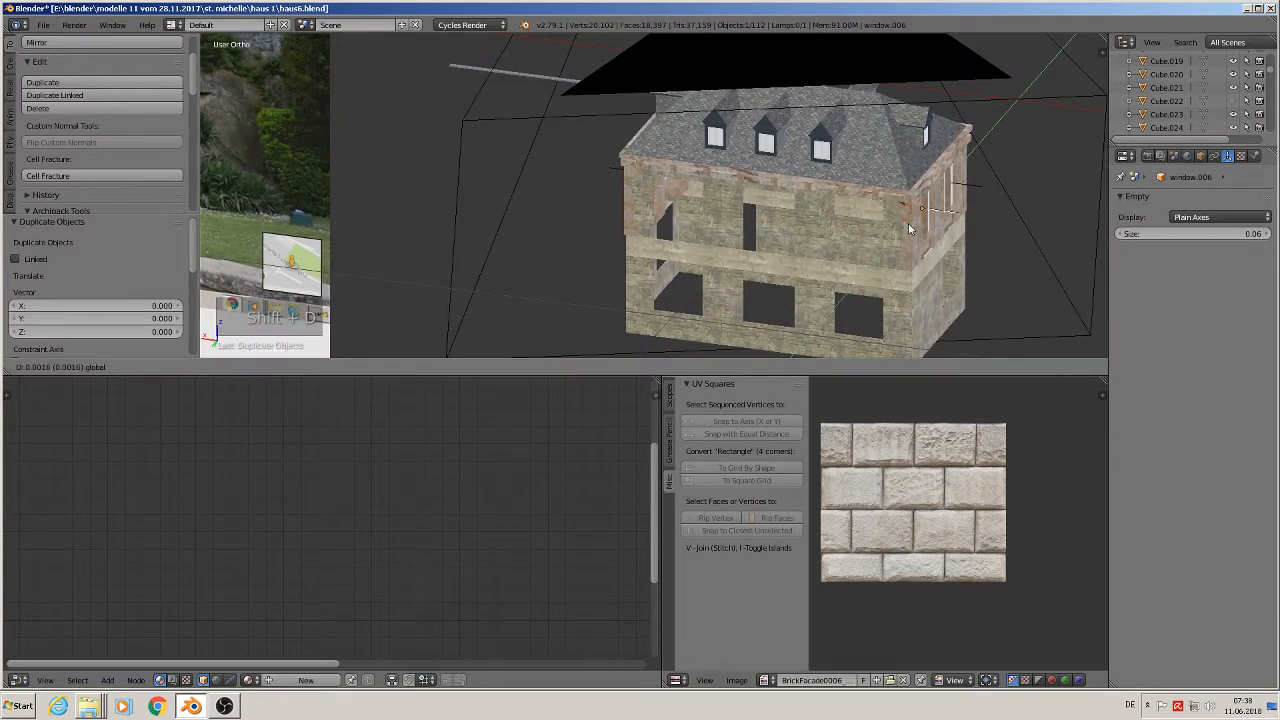
pyautogui.press('y')
pyautogui.click(837, 280)
# - Rotate the duplicated window -90° about Z so that it faces the rear
pyautogui.moveTo(837, 280); pyautogui.dragTo(808, 285, button='middle')
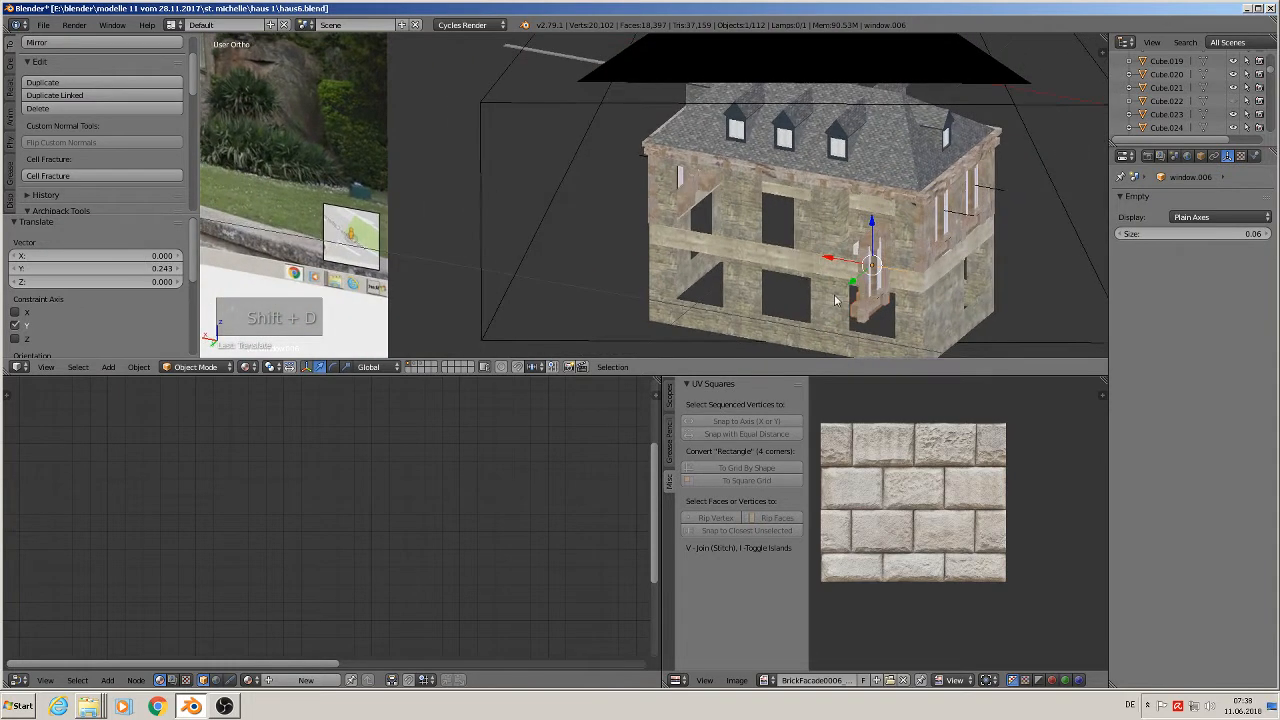
pyautogui.write('rz-90')
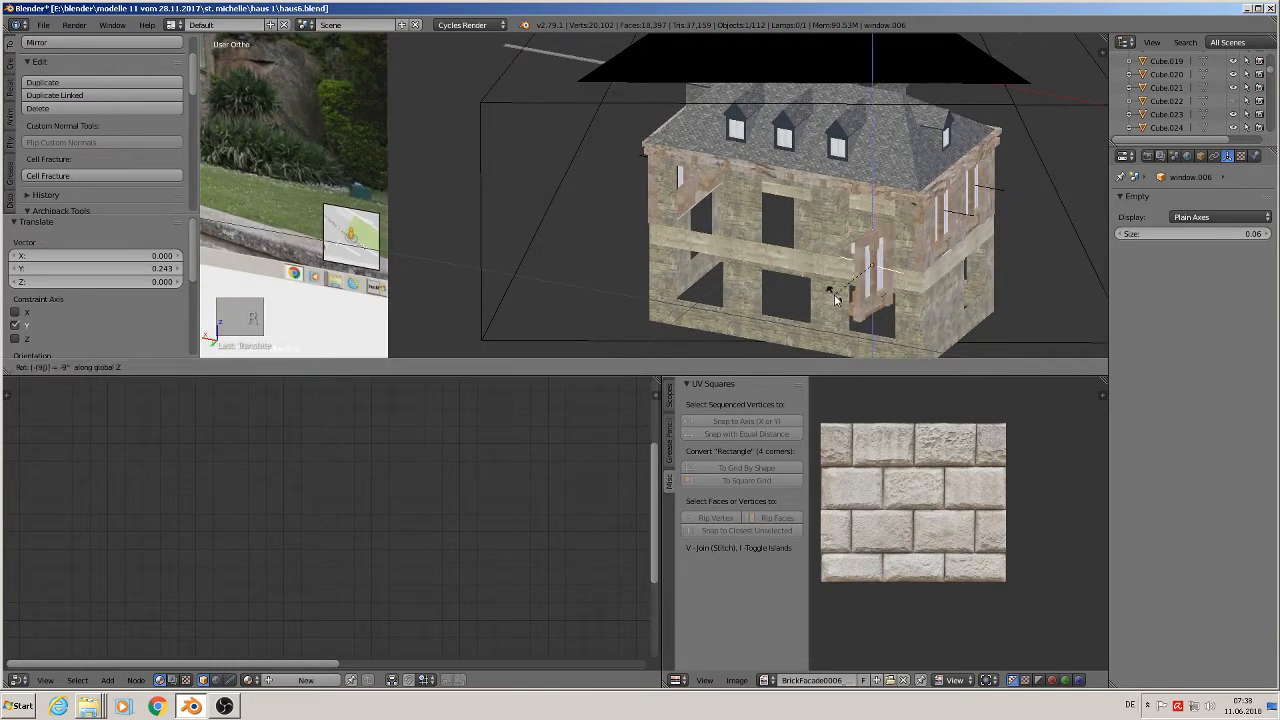
pyautogui.press('Return')
# - In the back view, move the rear window about 0.373 along X to line up with the outer upper-floor opening
pyautogui.press('KP_1')
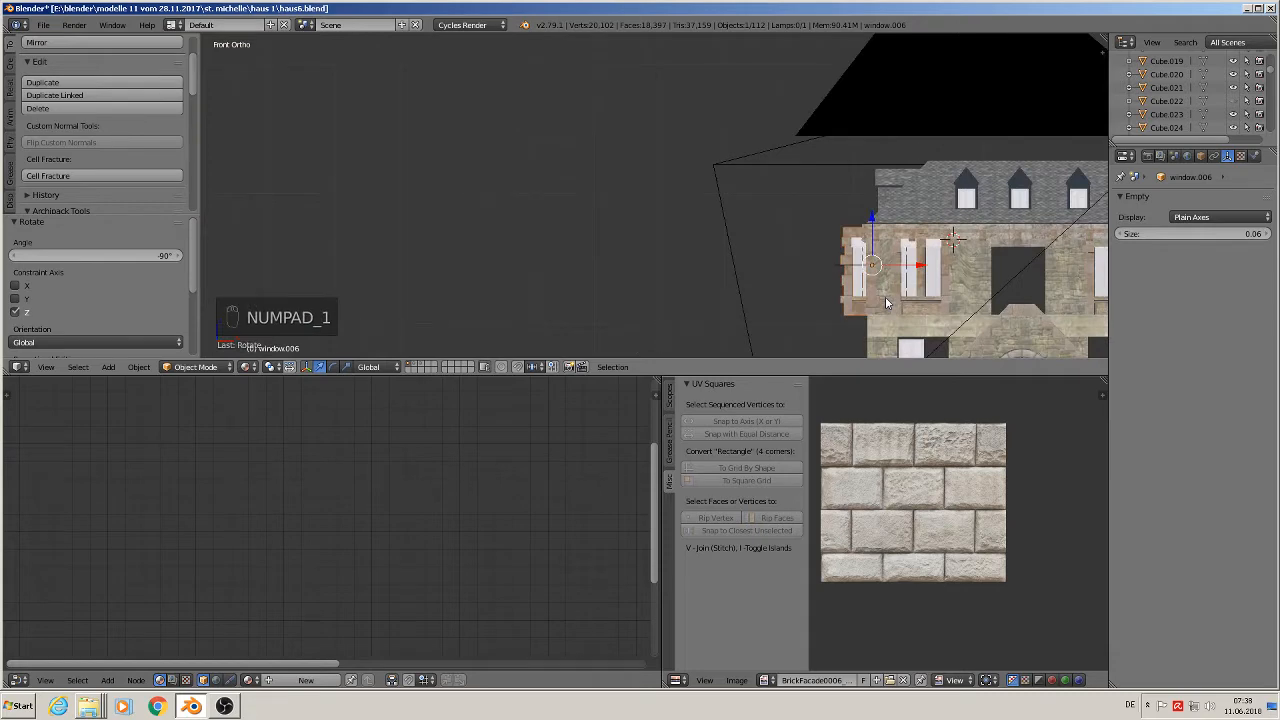
pyautogui.press('ctrl+KP_1')
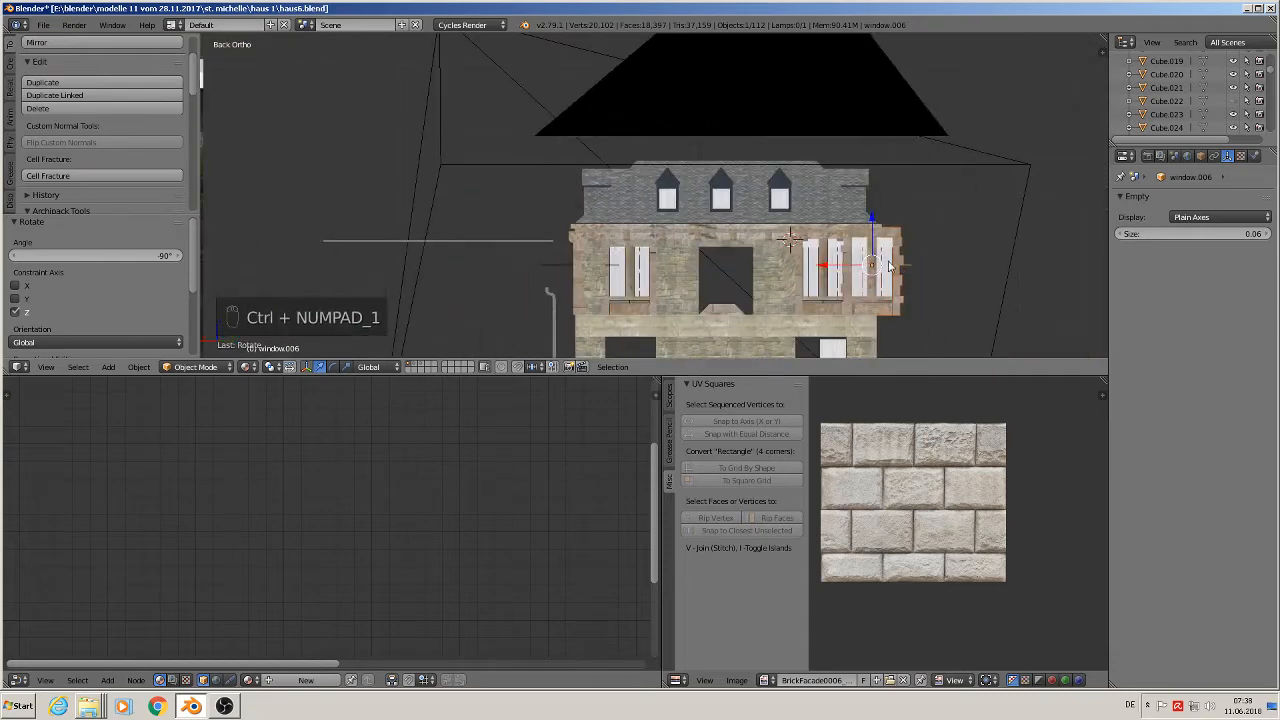
pyautogui.press('g')
pyautogui.press('x')
pyautogui.moveTo(593, 257); pyautogui.dragTo(596, 259)
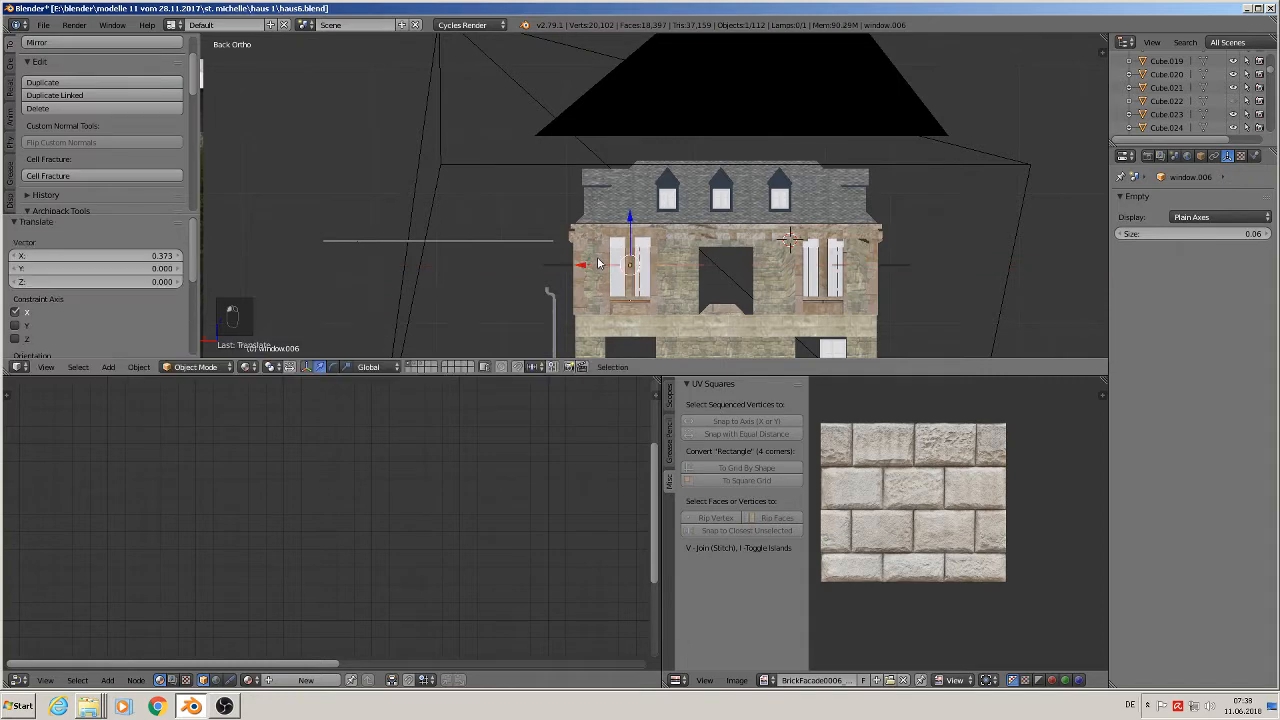
# - Move the rear window about -0.172 along Y to seat it in the rear wall
pyautogui.scroll(3, 594, 260)
pyautogui.moveTo(592, 264); pyautogui.dragTo(530, 305, button='middle')
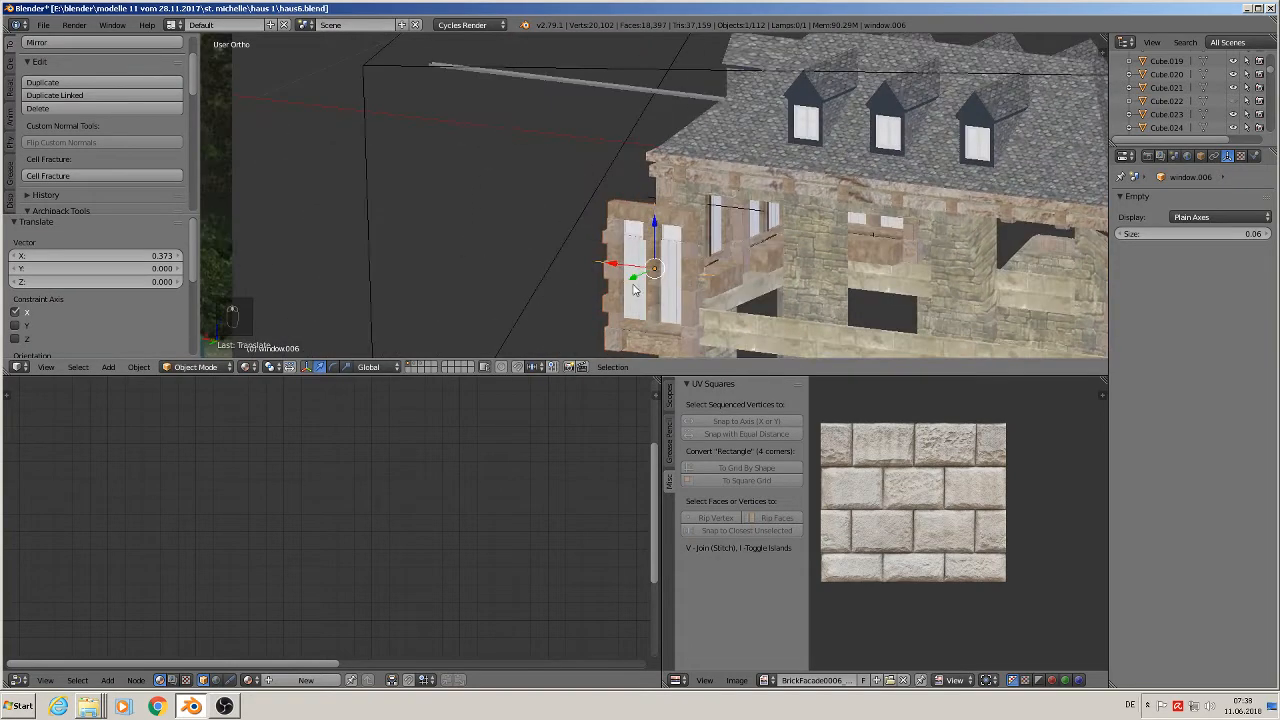
pyautogui.press('g')
pyautogui.press('y')
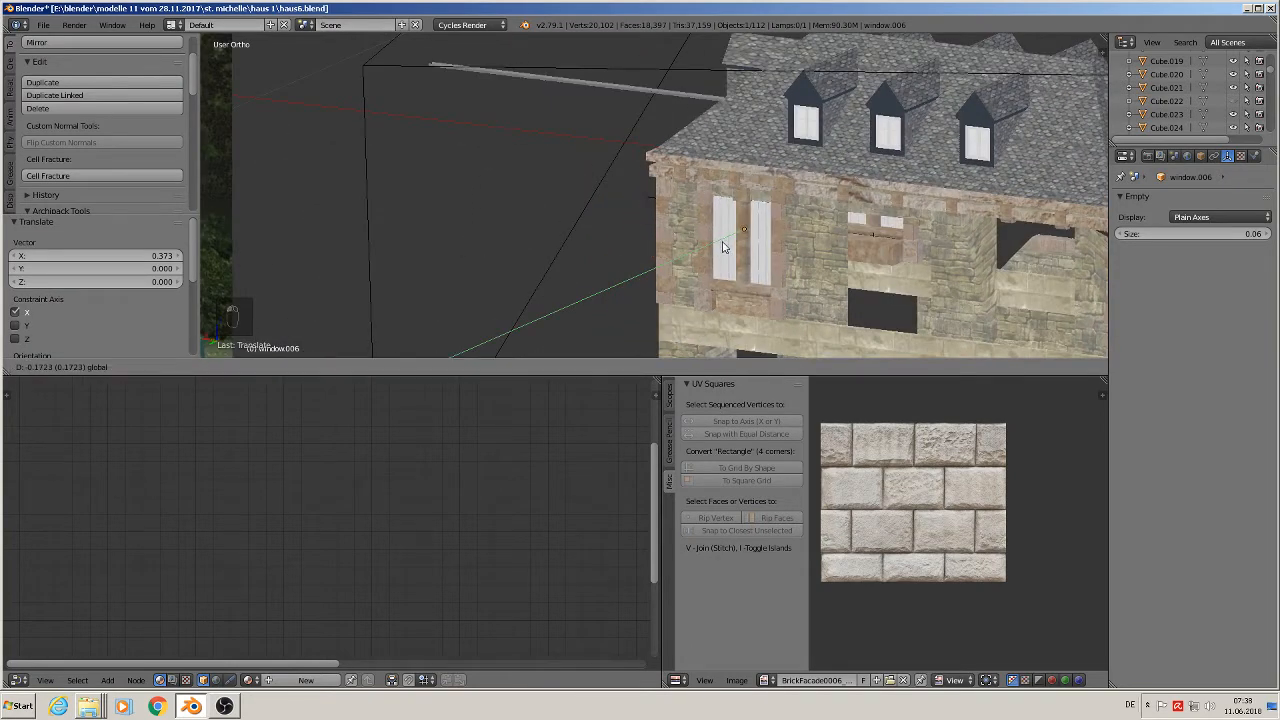
pyautogui.click(723, 247)
# - Edit the wall mesh and raise the top edge of the opening behind the new rear window by about 0.013 along Z
pyautogui.scroll(4, 726, 235)
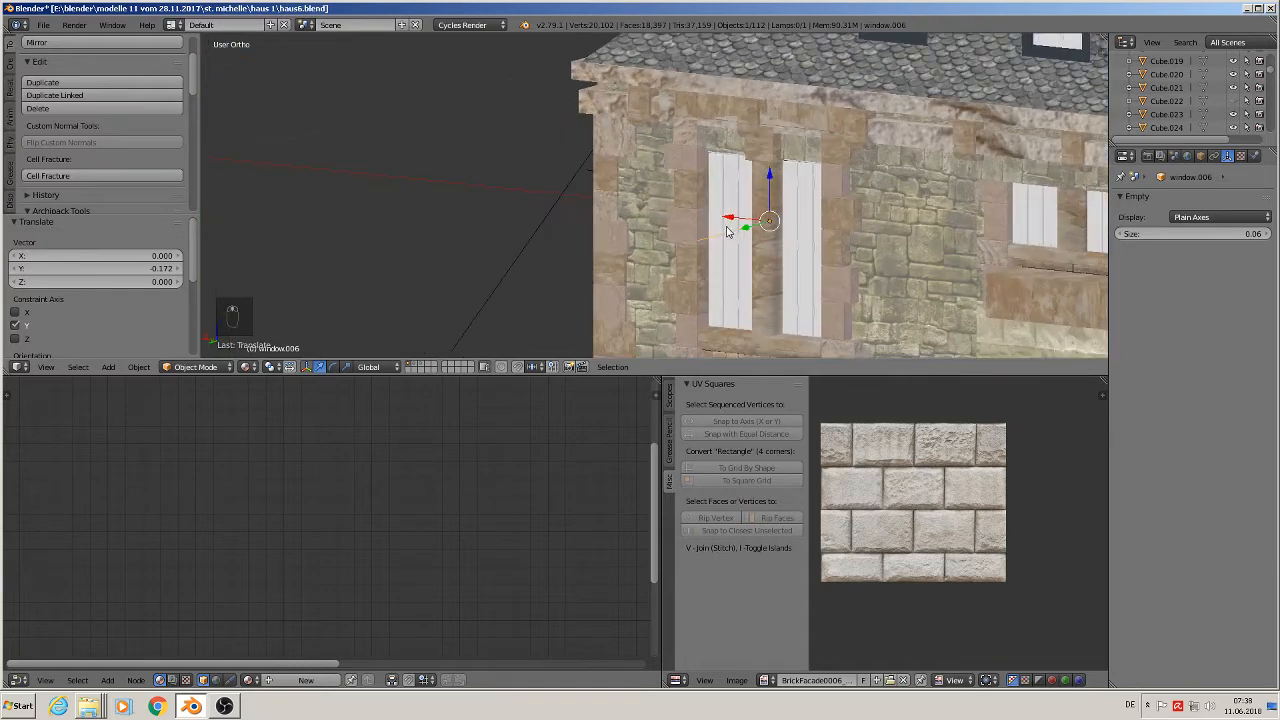
pyautogui.moveTo(727, 231)
pyautogui.mouseDown(button='middle')
pyautogui.moveTo(777, 235)
pyautogui.moveTo(749, 231)
pyautogui.mouseUp(button='middle')
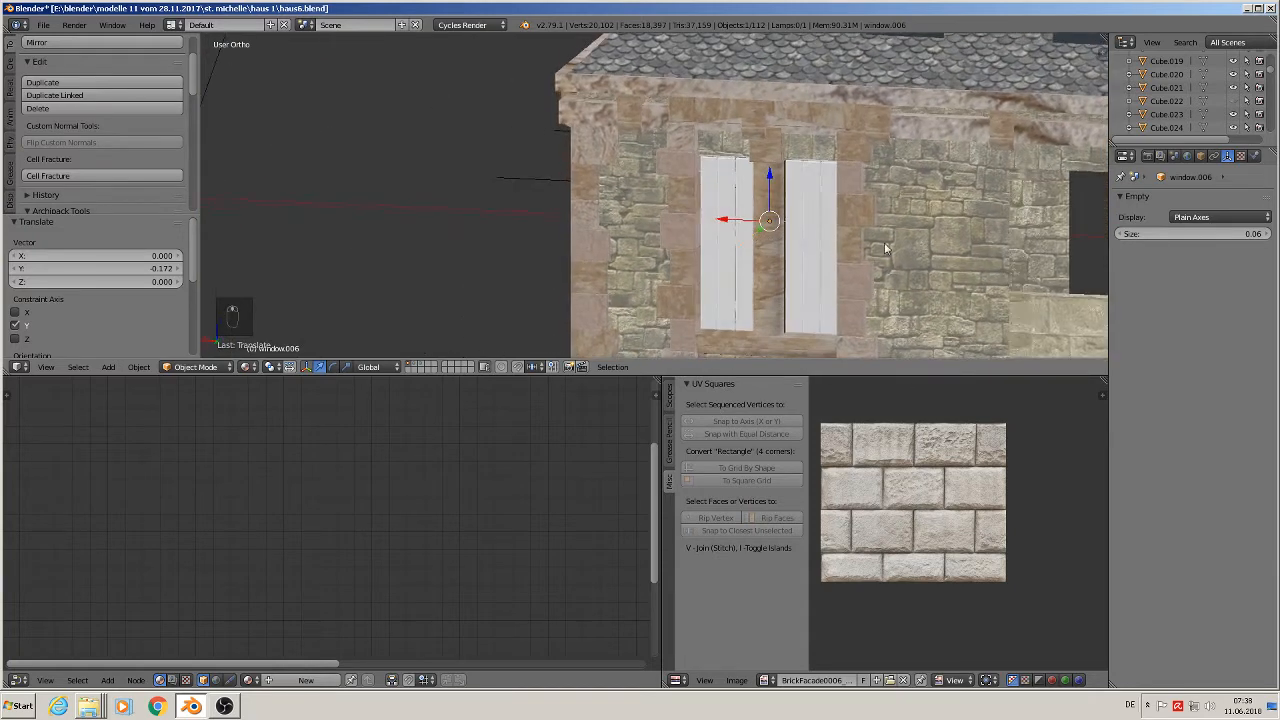
pyautogui.keyDown('shift'); pyautogui.moveTo(829, 255); pyautogui.dragTo(676, 222, button='middle'); pyautogui.keyUp('shift')
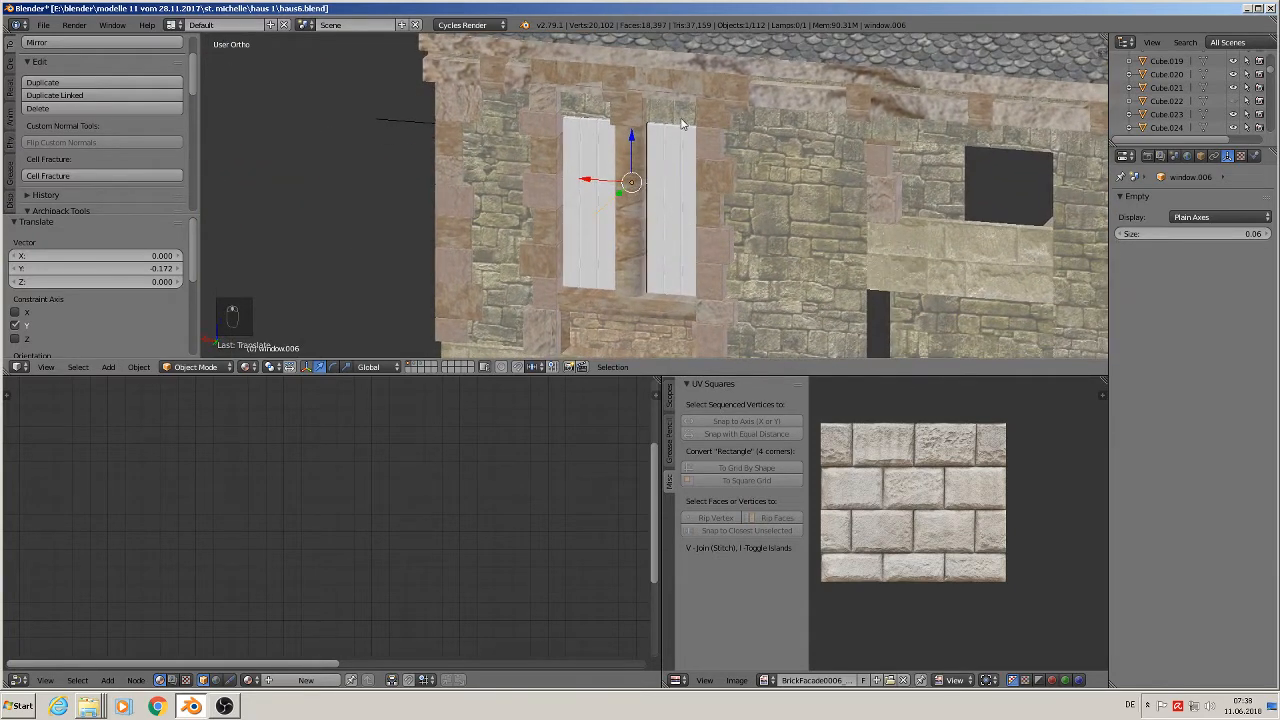
pyautogui.rightClick(681, 117)
pyautogui.press('Tab')
pyautogui.moveTo(607, 289); pyautogui.dragTo(621, 300, button='middle')
pyautogui.click(428, 368)
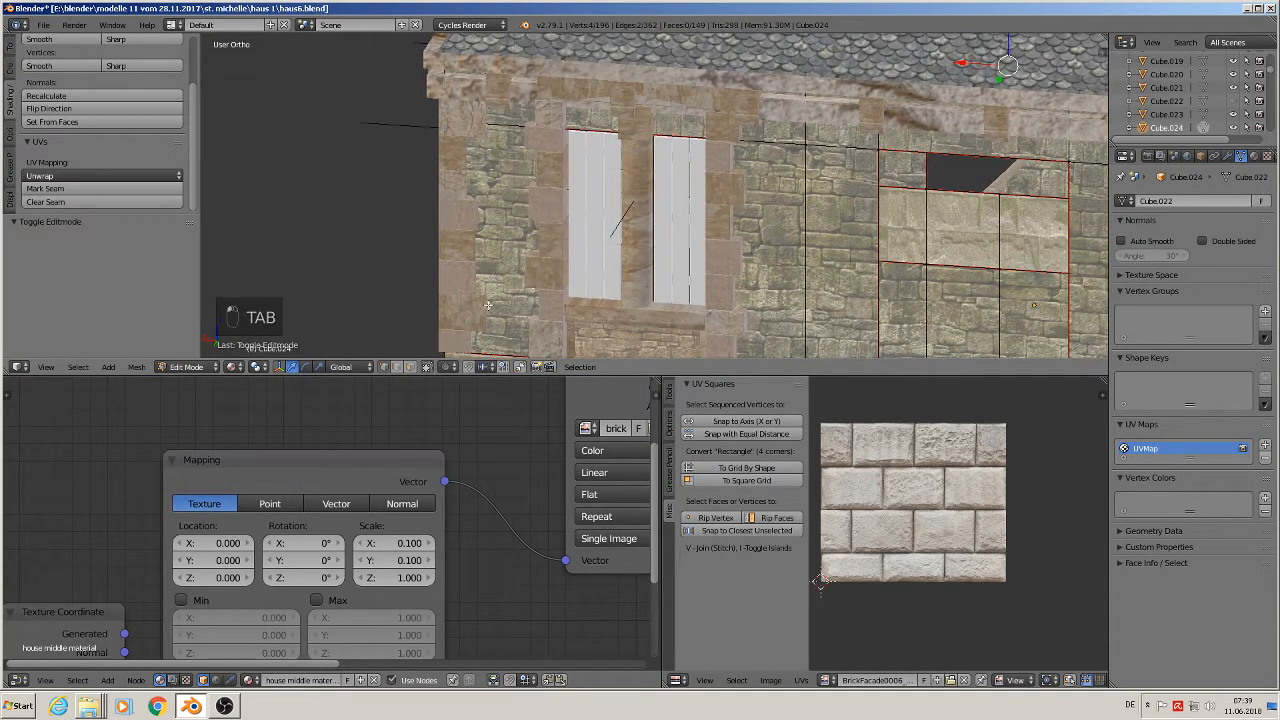
pyautogui.rightClick(546, 129)
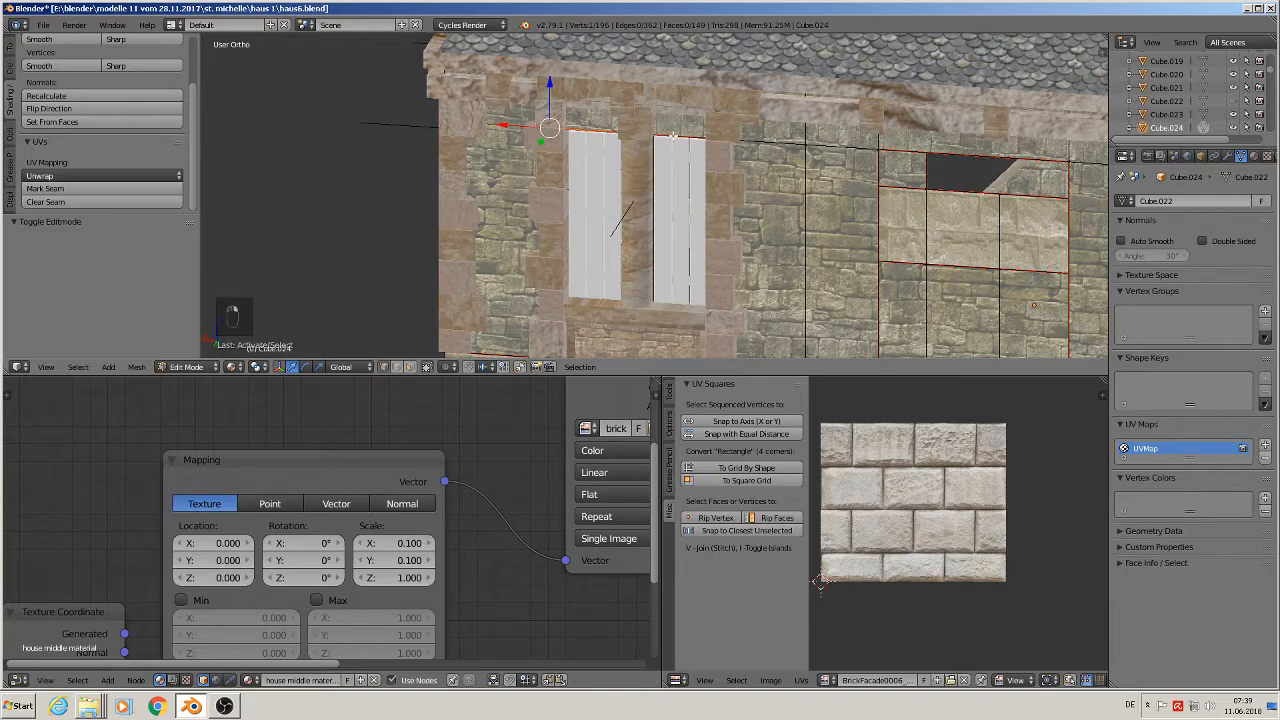
pyautogui.rightClick(635, 133)
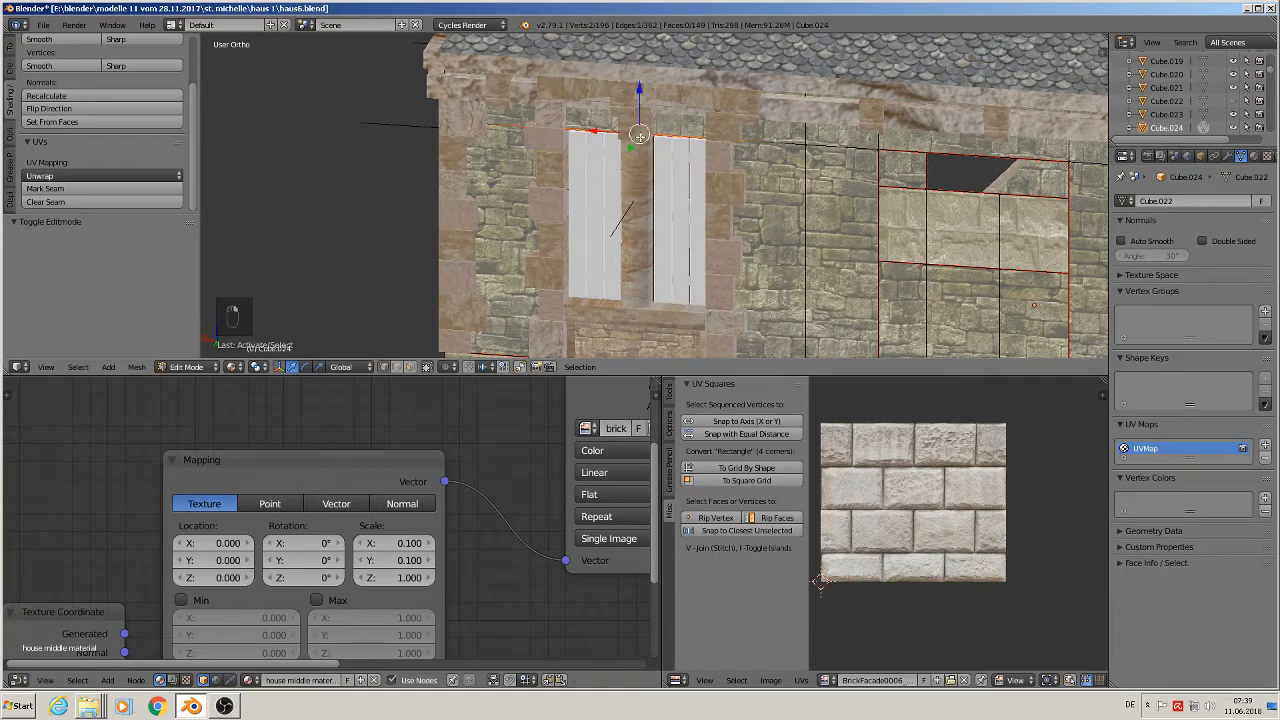
pyautogui.press('g')
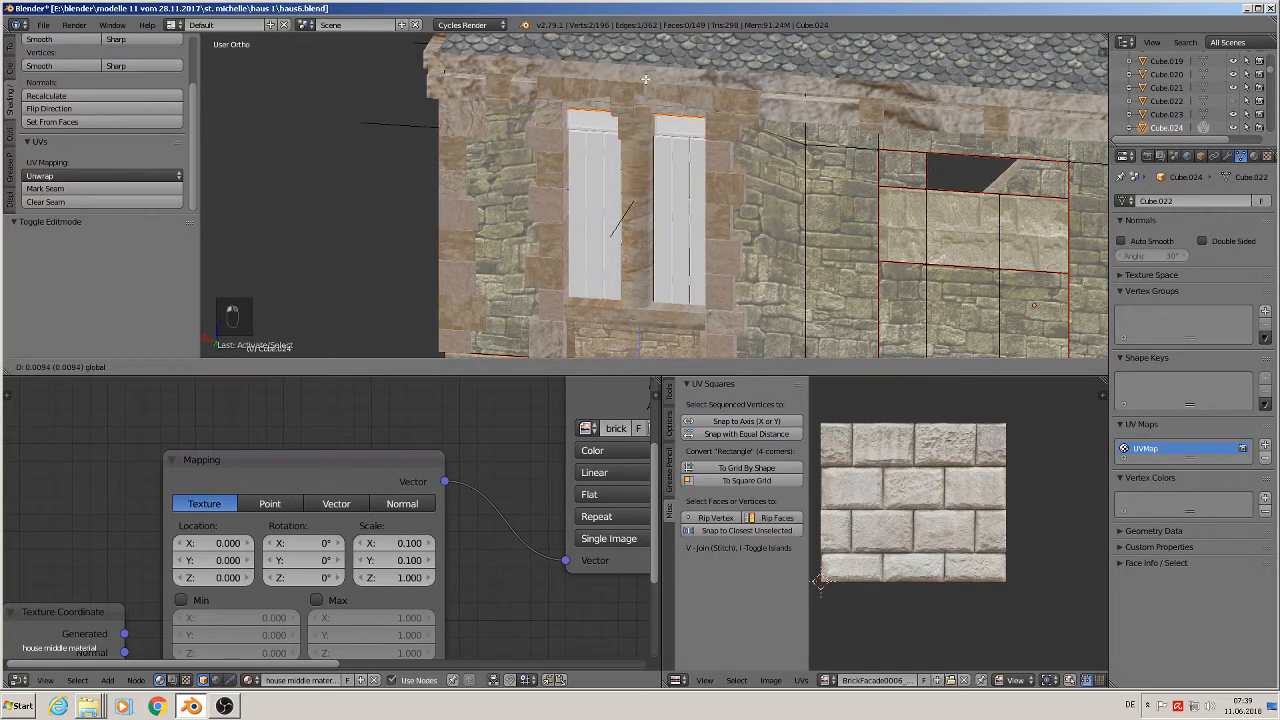
pyautogui.click(647, 72)
# - Raise the top edge of the middle upper-floor opening in the rear wall by about 0.018 along Z
pyautogui.scroll(-2, 738, 189)
pyautogui.moveTo(741, 204); pyautogui.dragTo(756, 187, button='middle')
pyautogui.rightClick(842, 159)
pyautogui.keyDown('shift'); pyautogui.rightClick(974, 153); pyautogui.keyUp('shift')
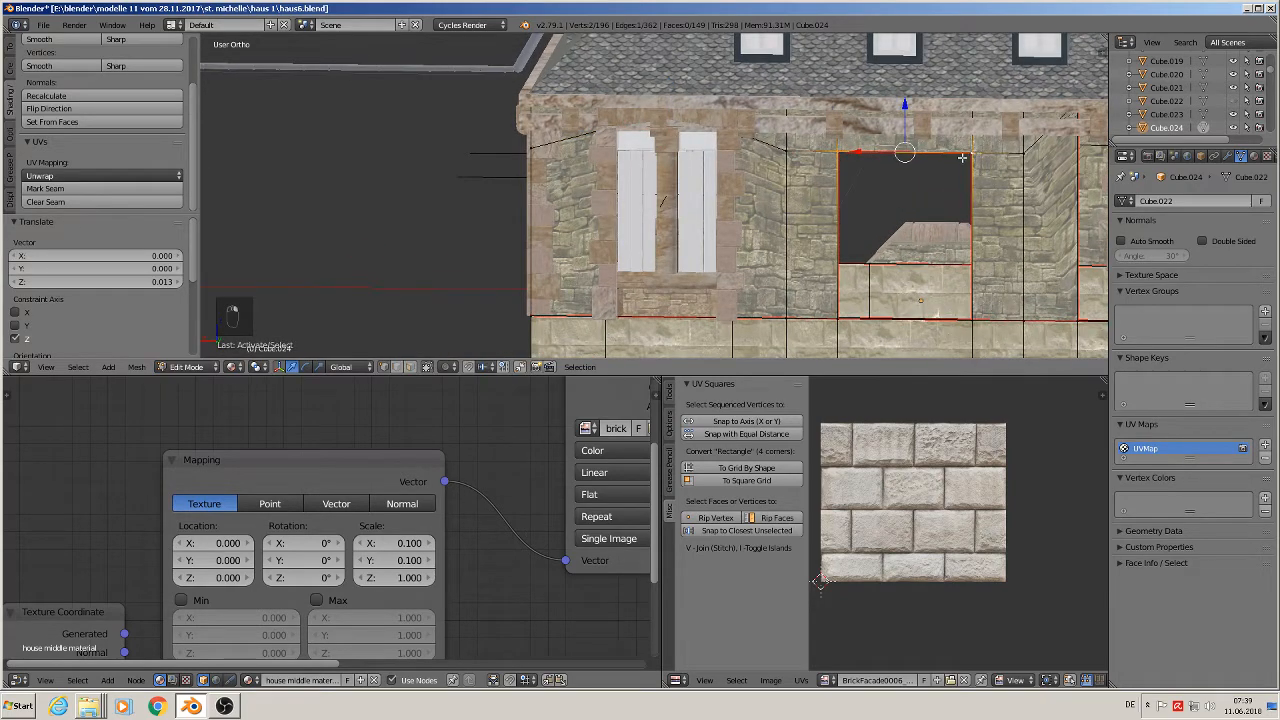
pyautogui.moveTo(907, 104); pyautogui.dragTo(906, 74)
# - Raise the top edge of the third upper-floor rear opening by about 0.005 along Z and finish editing the wall mesh
pyautogui.keyDown('shift'); pyautogui.moveTo(935, 187); pyautogui.dragTo(815, 218, button='middle'); pyautogui.keyUp('shift')
pyautogui.rightClick(571, 178)
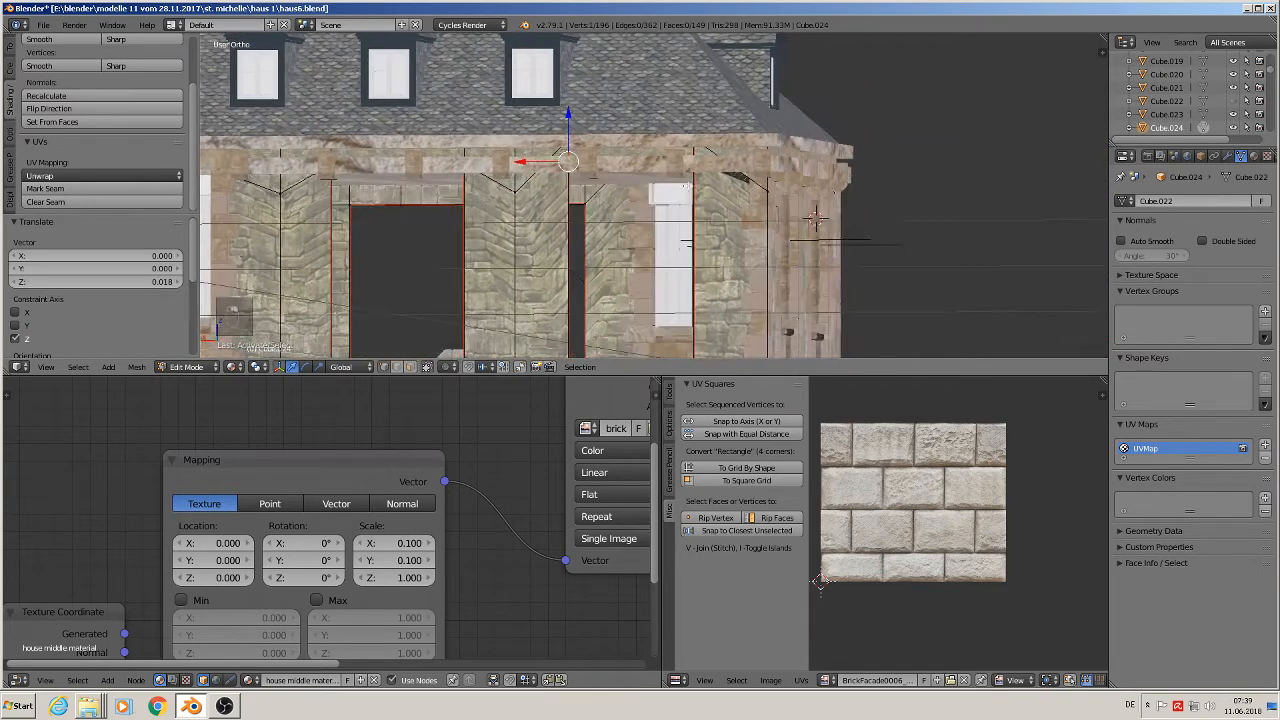
pyautogui.keyDown('shift'); pyautogui.rightClick(703, 166); pyautogui.keyUp('shift')
pyautogui.moveTo(628, 120); pyautogui.dragTo(626, 114)
pyautogui.scroll(-2, 595, 170)
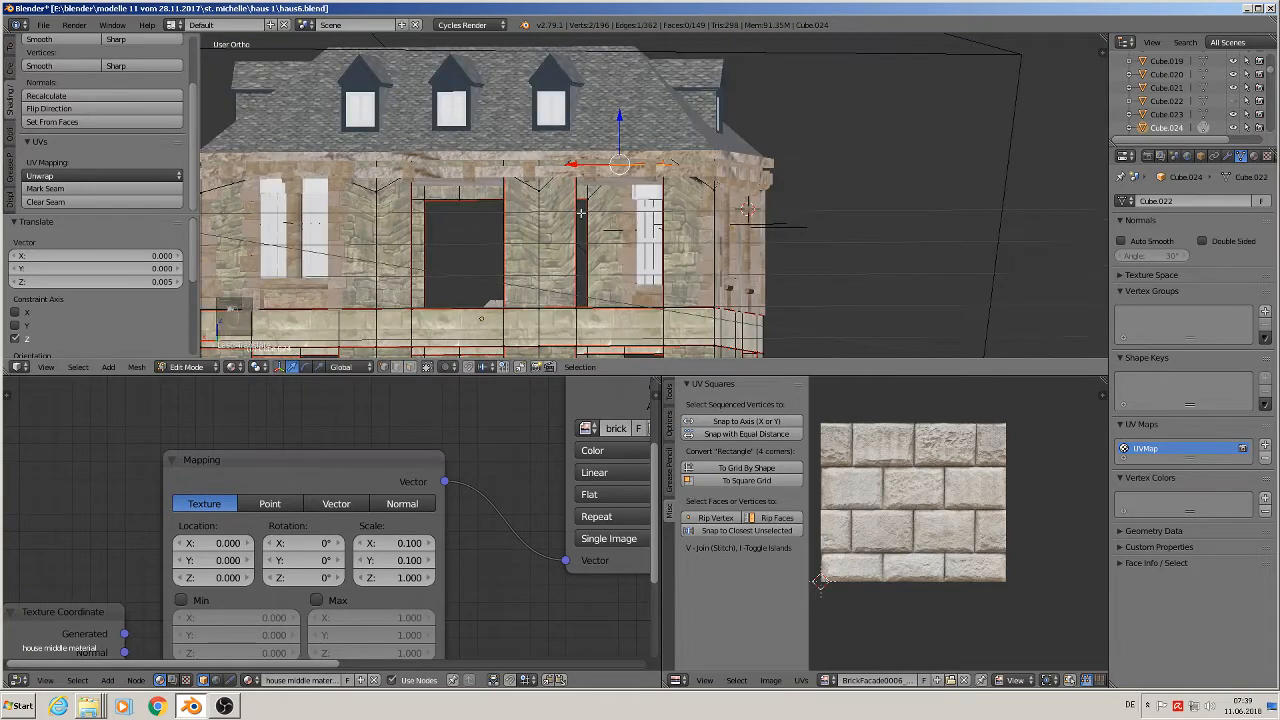
pyautogui.moveTo(580, 211); pyautogui.dragTo(601, 253, button='middle')
pyautogui.keyDown('shift'); pyautogui.moveTo(508, 262); pyautogui.dragTo(700, 244, button='middle'); pyautogui.keyUp('shift')
pyautogui.scroll(1, 700, 244)
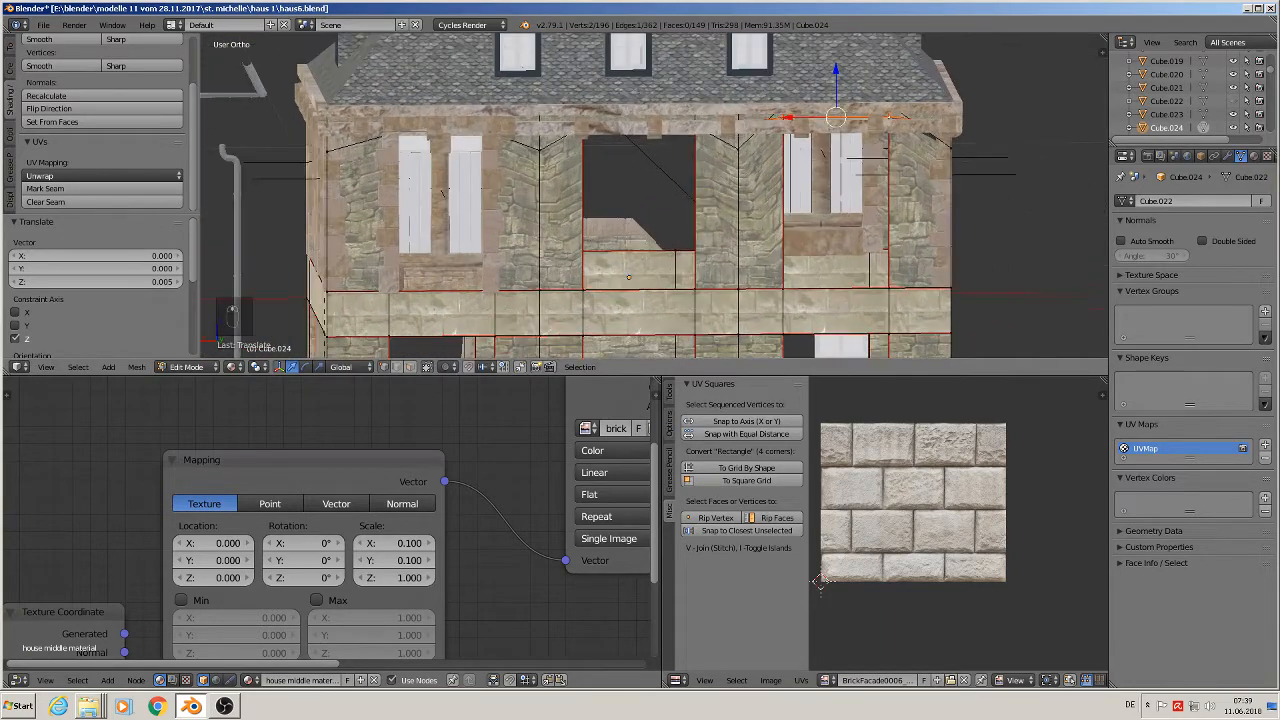
pyautogui.press('Tab')
# - Duplicate the rear window and move the copy about -0.147 along X into the middle opening
pyautogui.rightClick(455, 205)
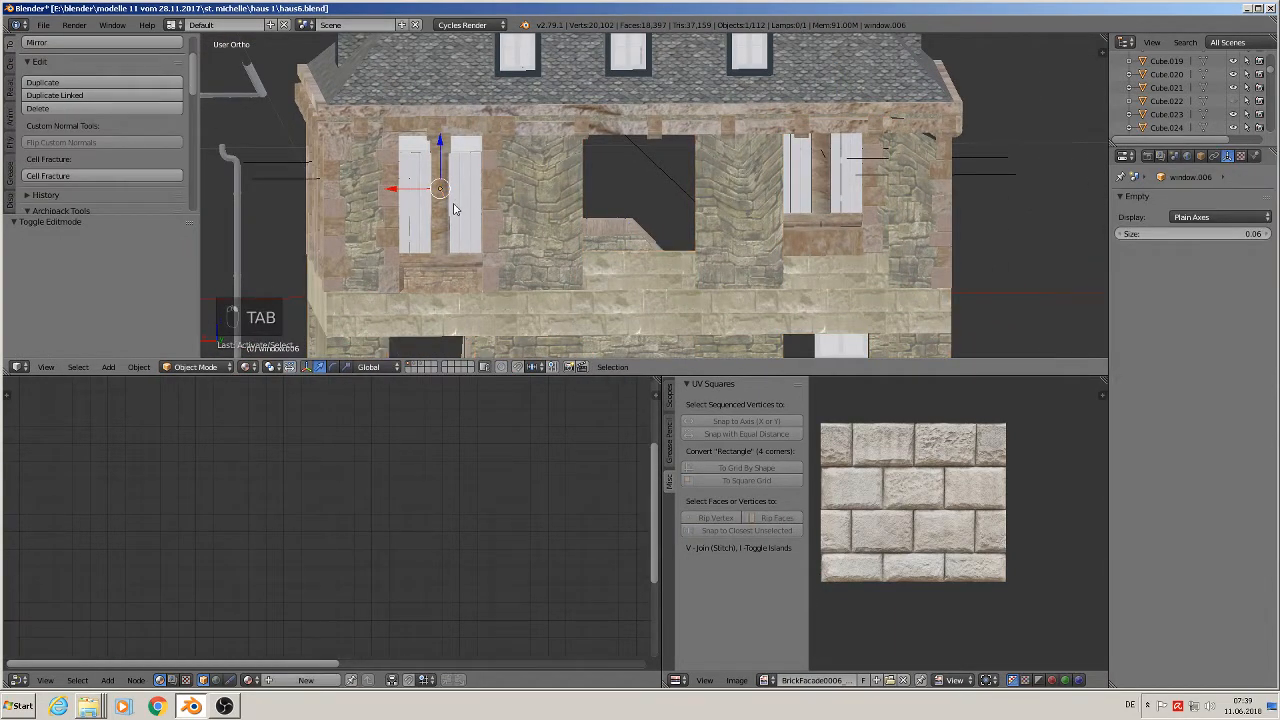
pyautogui.hotkey('shift', 'd')
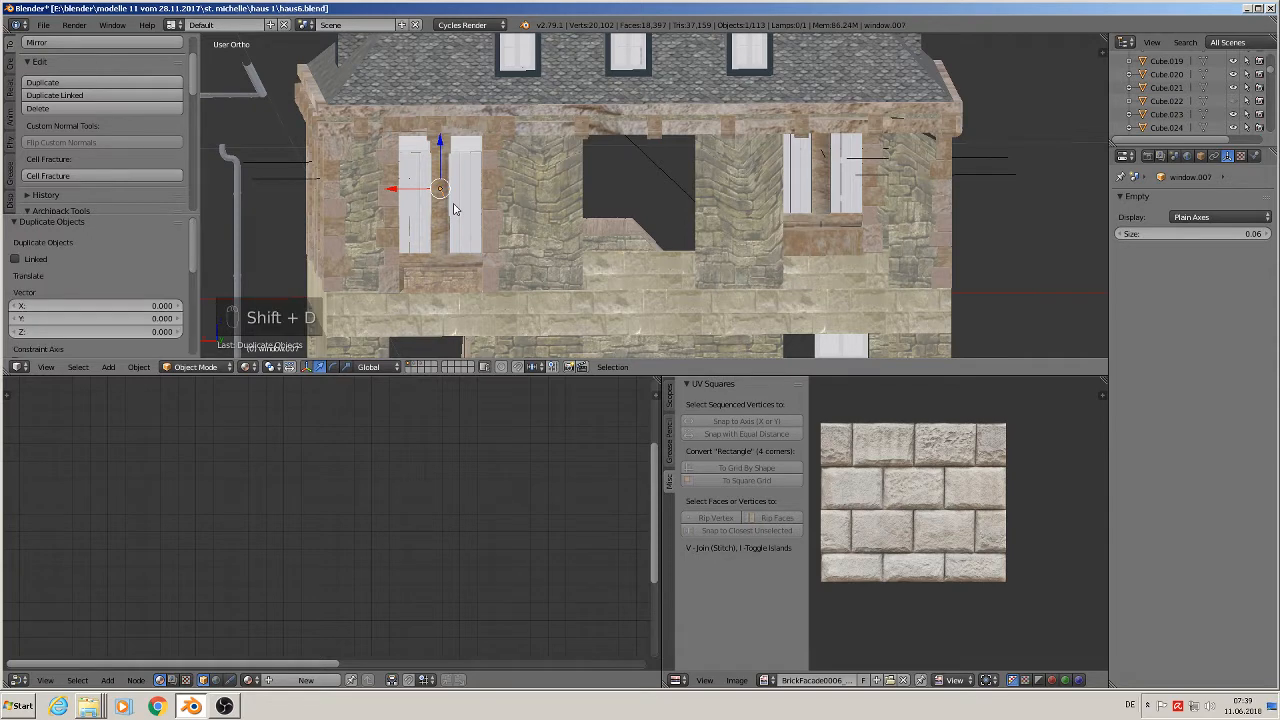
pyautogui.press('g')
pyautogui.press('x')
pyautogui.click(594, 209)
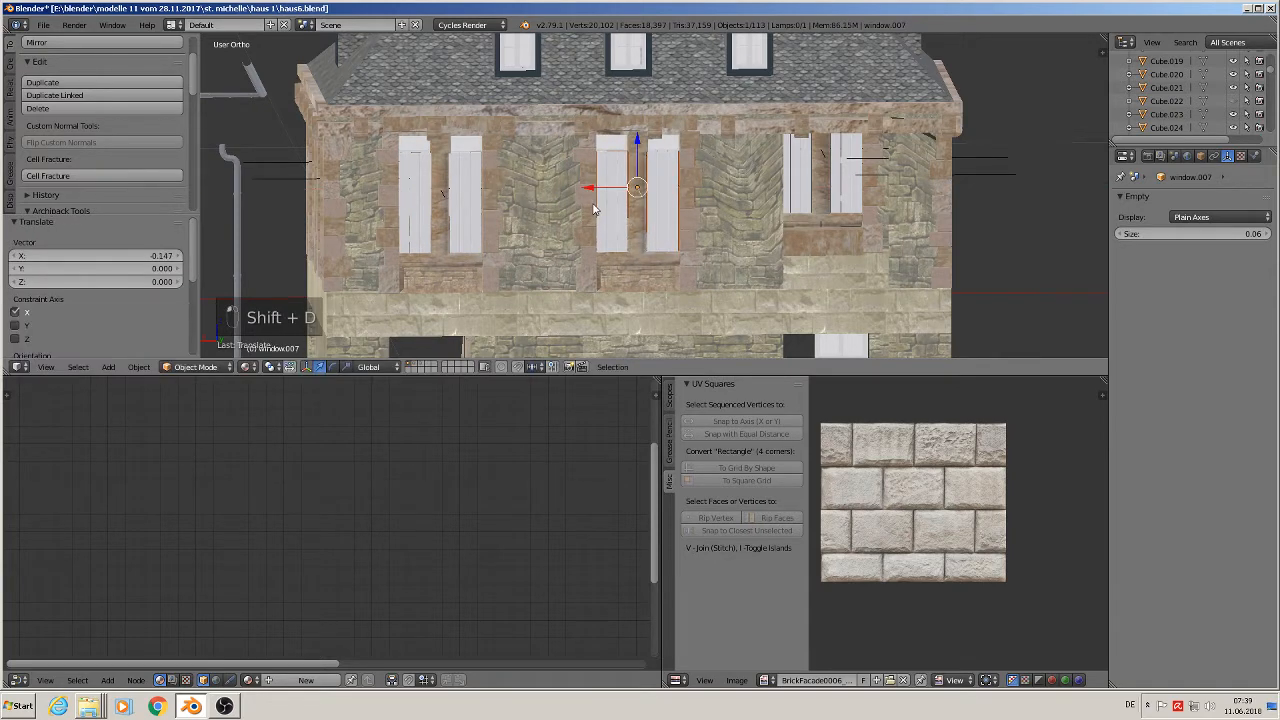
# - Duplicate the middle rear window about -0.1475 along X into the third opening and deselect everything
pyautogui.hotkey('shift', 'd')
pyautogui.press('x')
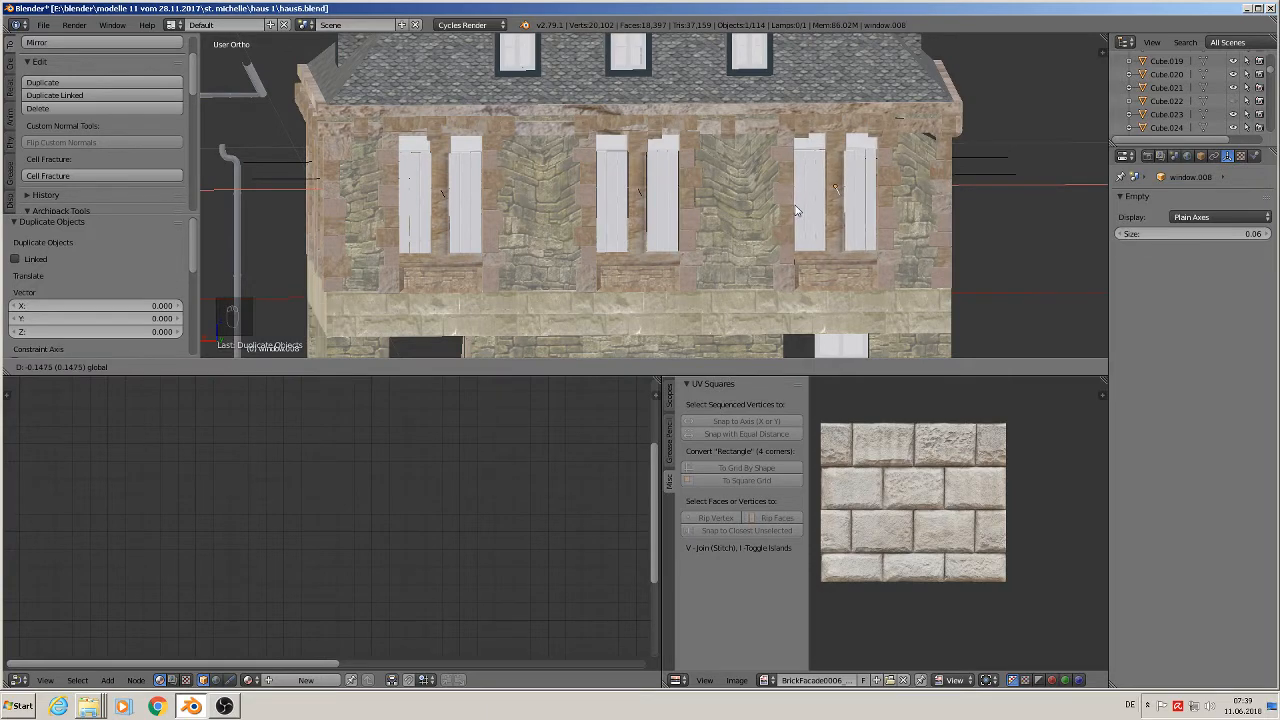
pyautogui.click(797, 210)
pyautogui.moveTo(797, 210); pyautogui.dragTo(295, 150, button='middle')
pyautogui.press('a')
pyautogui.scroll(-3, 729, 253)
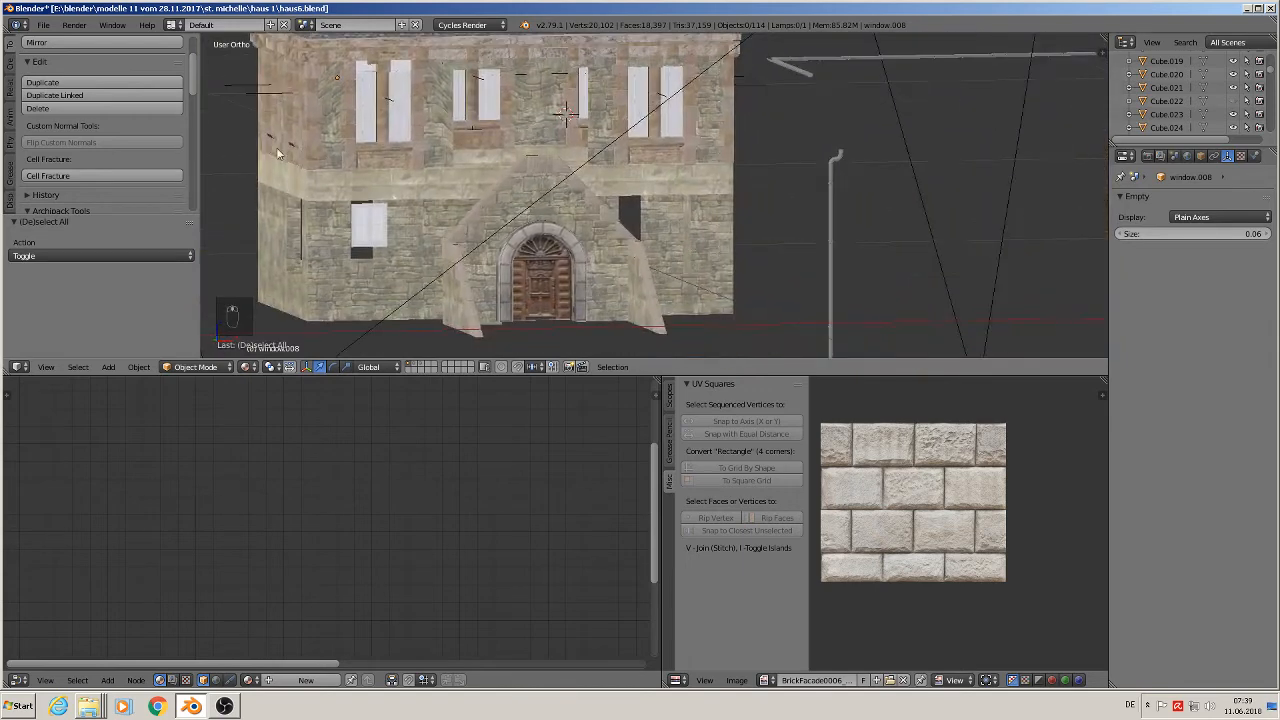
# - Save the house model file
pyautogui.click(43, 24)
pyautogui.click(114, 130)
pyautogui.scroll(-3, 638, 224)
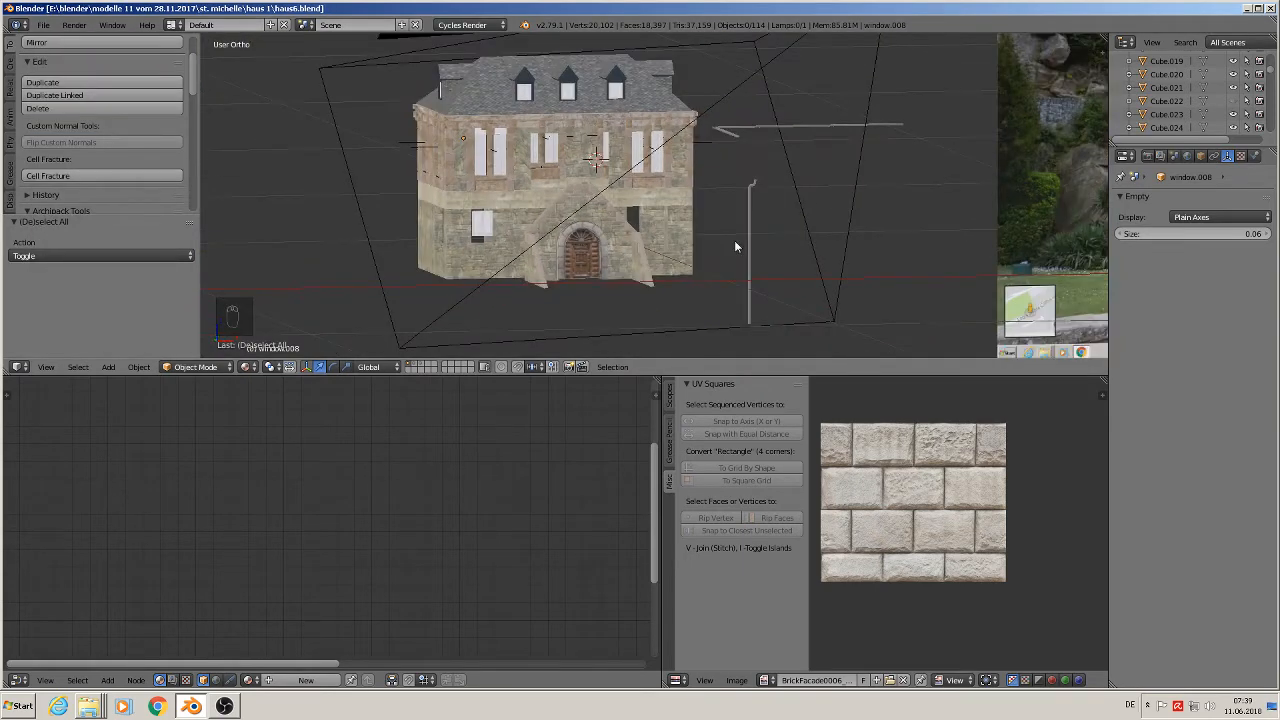
# - Select the stone corner blocks, the pillars between the openings and their cap stones on the separate three-bay facade in front view
pyautogui.moveTo(797, 249); pyautogui.dragTo(852, 256, button='middle')
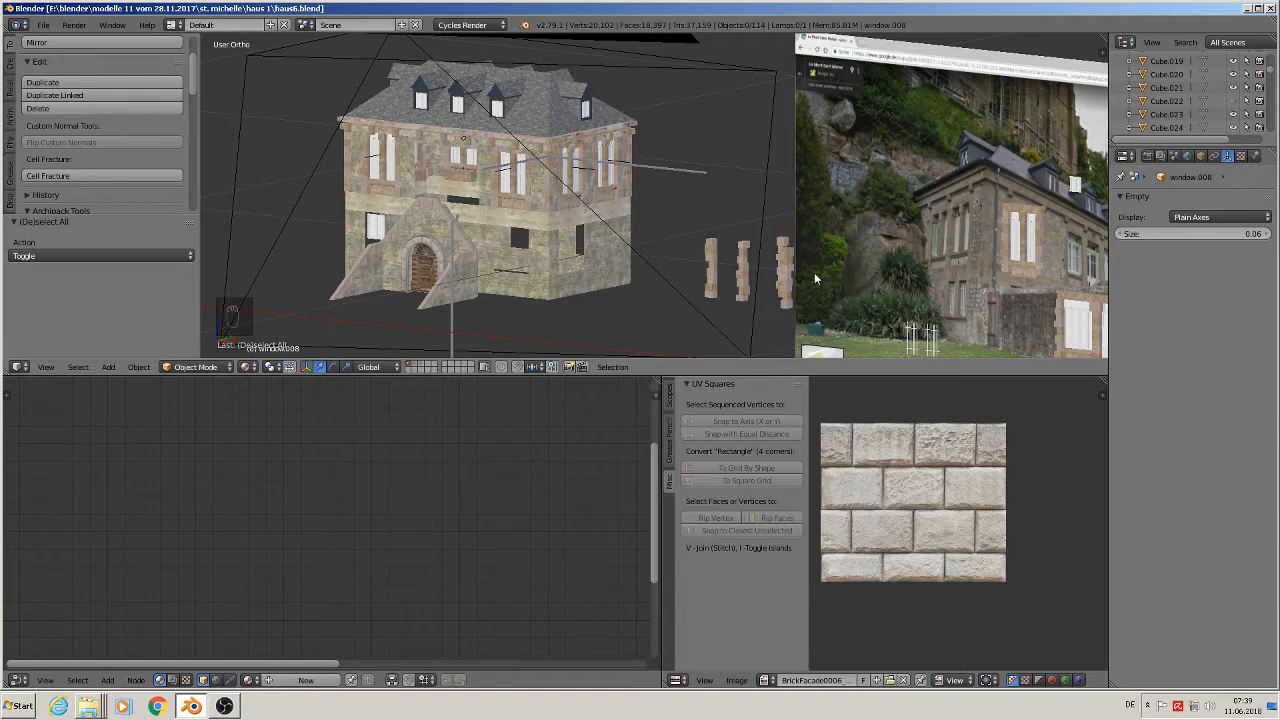
pyautogui.moveTo(868, 308); pyautogui.dragTo(683, 206, button='middle')
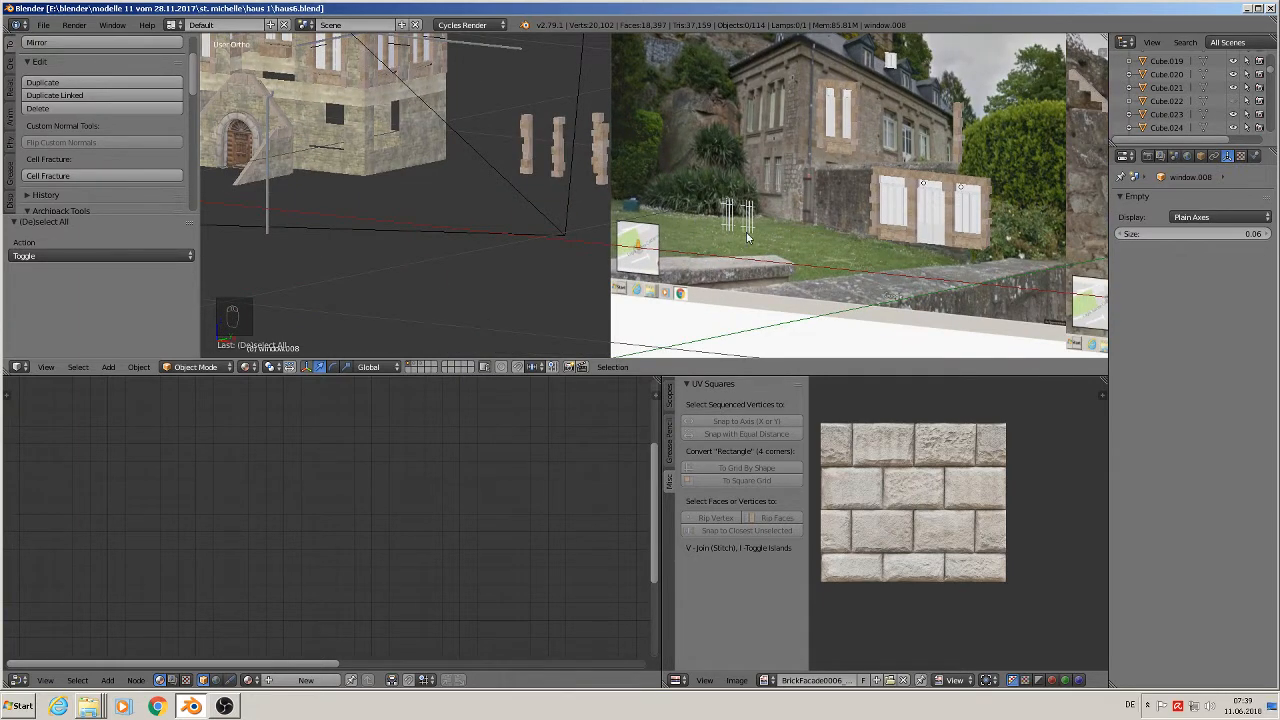
pyautogui.keyDown('shift'); pyautogui.moveTo(891, 287); pyautogui.dragTo(525, 217, button='middle'); pyautogui.keyUp('shift')
pyautogui.scroll(3, 529, 152)
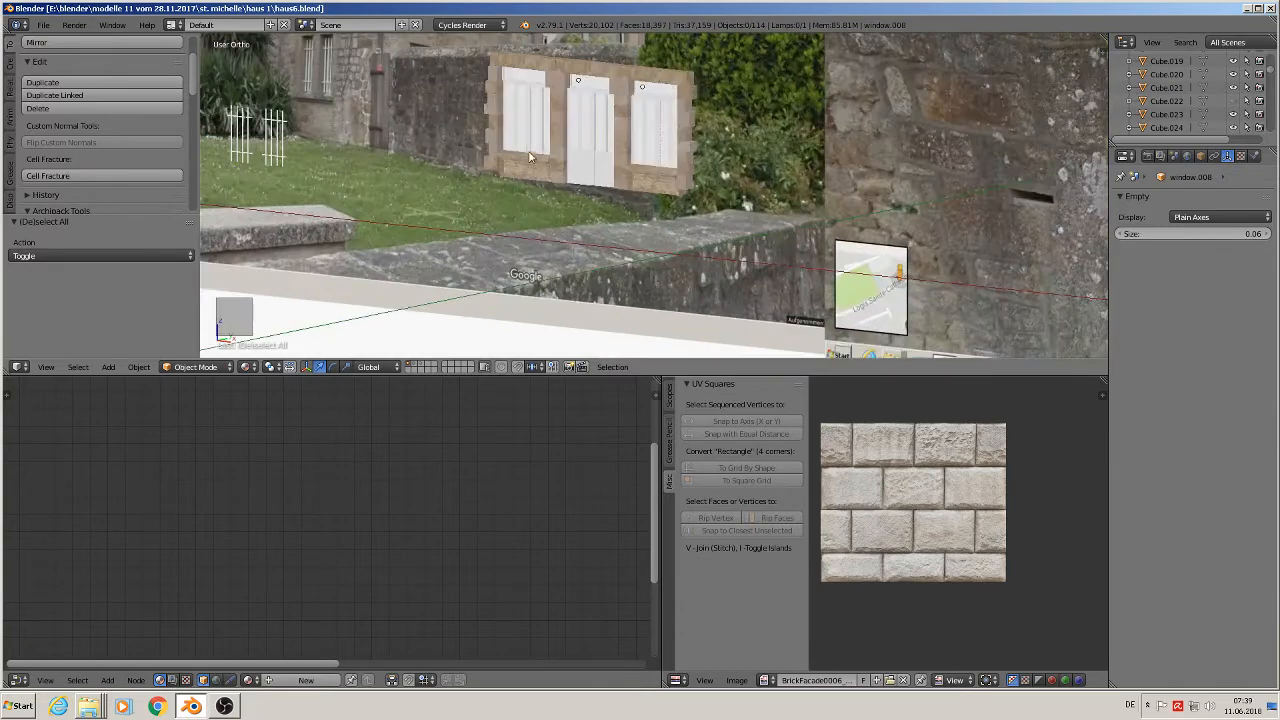
pyautogui.press('KP_1')
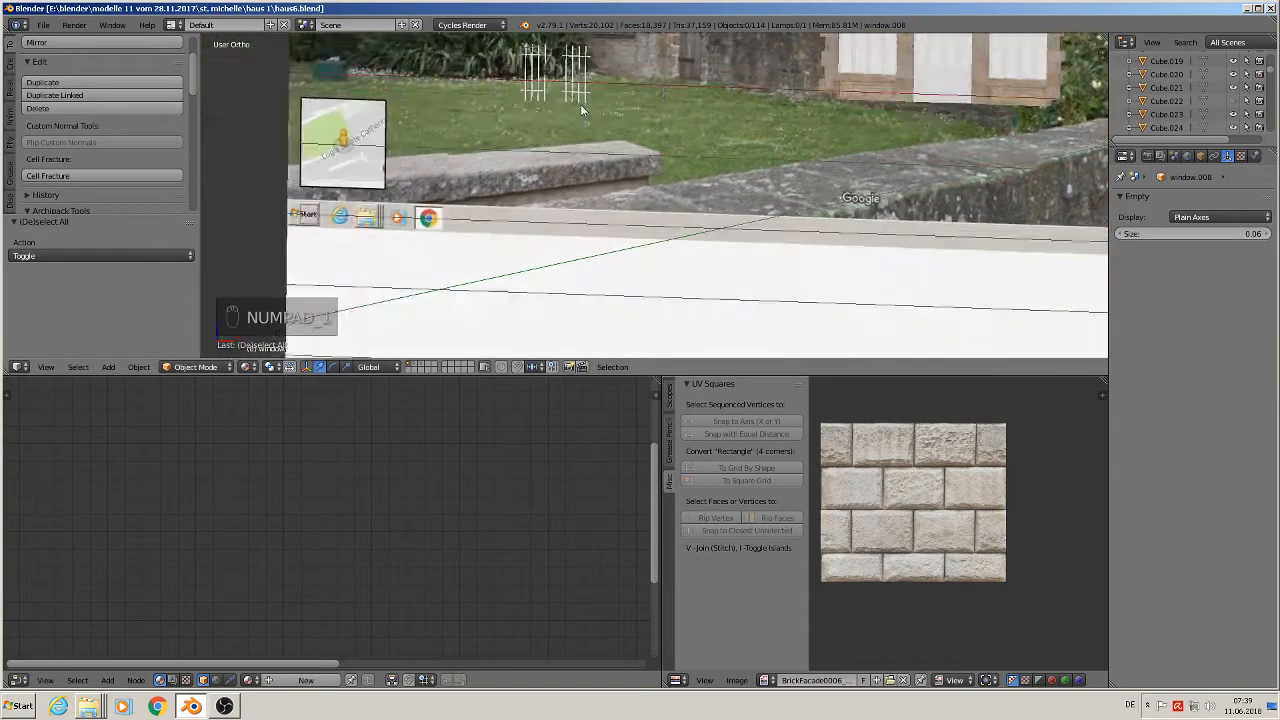
pyautogui.press('KP_1')
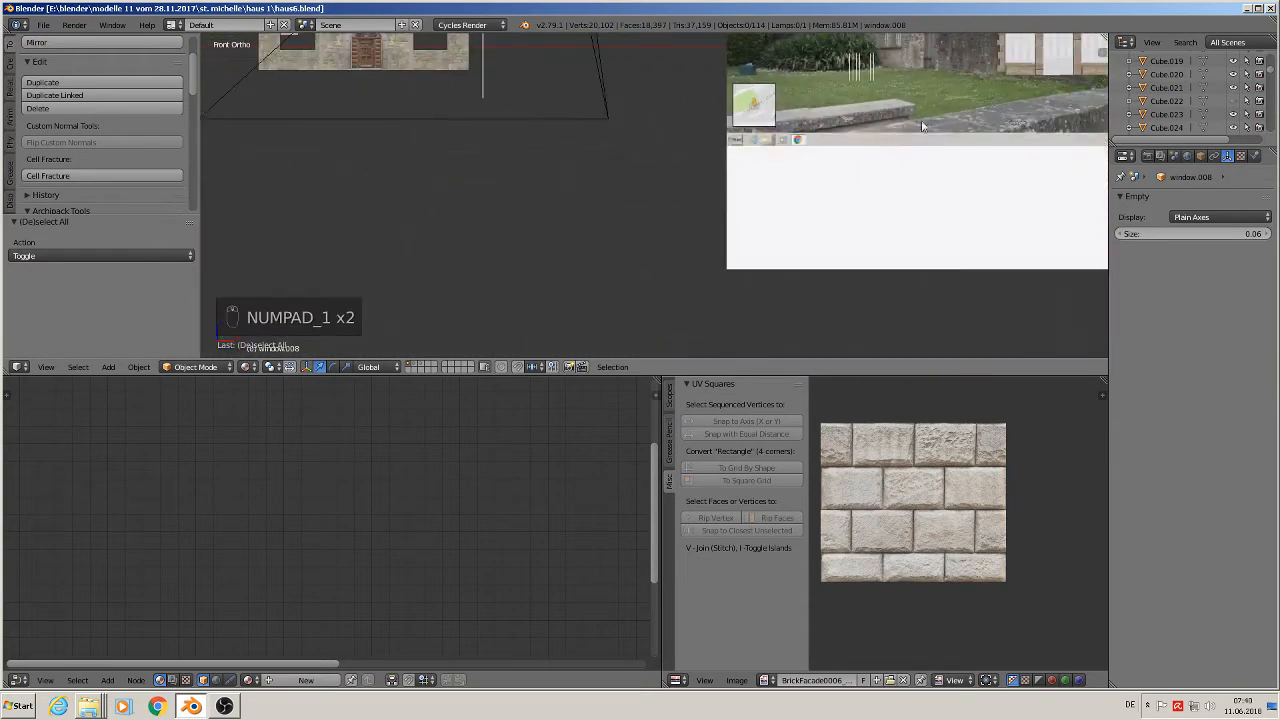
pyautogui.keyDown('shift'); pyautogui.moveTo(661, 246); pyautogui.dragTo(518, 310, button='middle'); pyautogui.keyUp('shift')
pyautogui.scroll(1, 518, 310)
pyautogui.scroll(2, 550, 236)
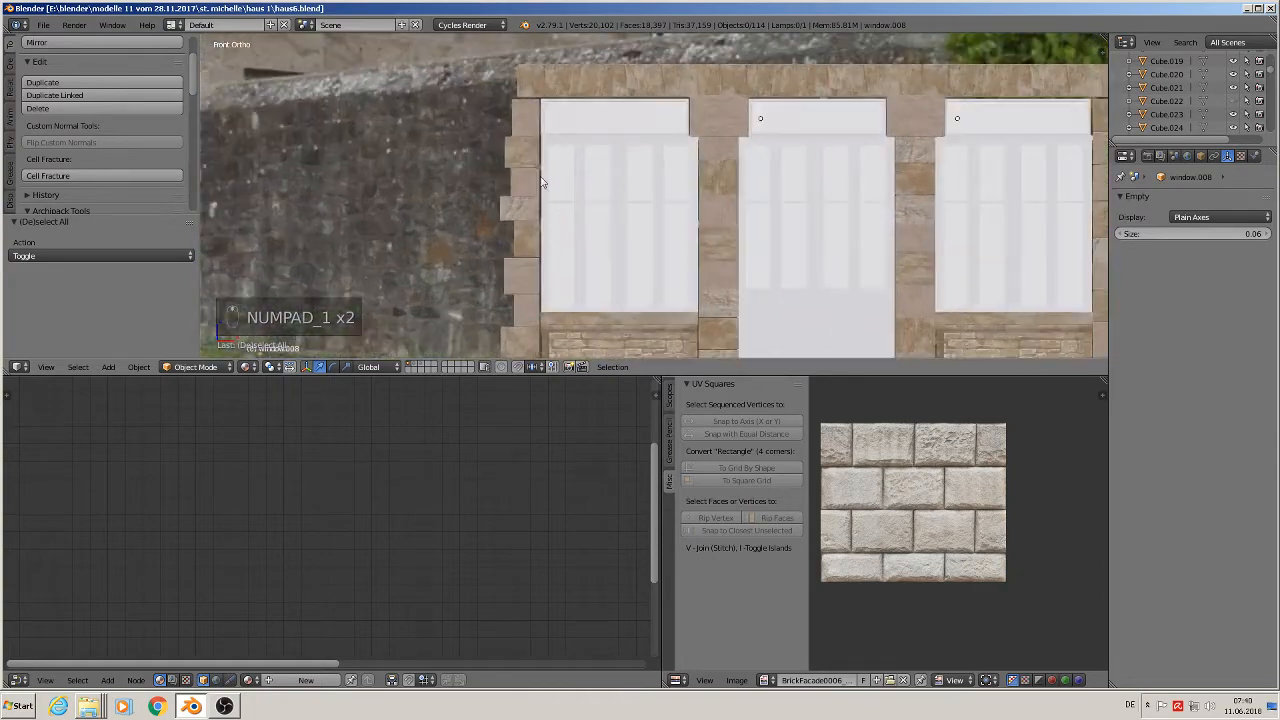
pyautogui.rightClick(539, 112)
pyautogui.keyDown('shift'); pyautogui.rightClick(714, 188); pyautogui.keyUp('shift')
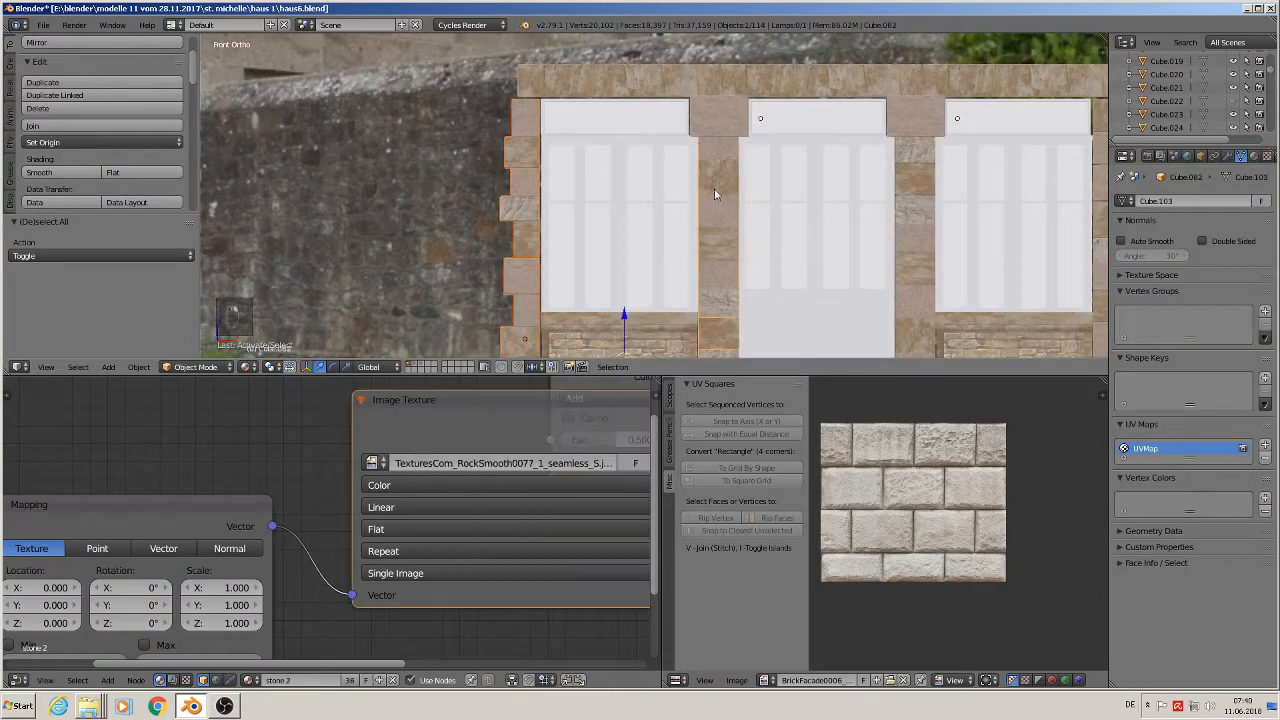
pyautogui.keyDown('shift'); pyautogui.rightClick(742, 130); pyautogui.keyUp('shift')
pyautogui.keyDown('shift'); pyautogui.rightClick(916, 171); pyautogui.keyUp('shift')
pyautogui.keyDown('shift'); pyautogui.rightClick(932, 123); pyautogui.keyUp('shift')
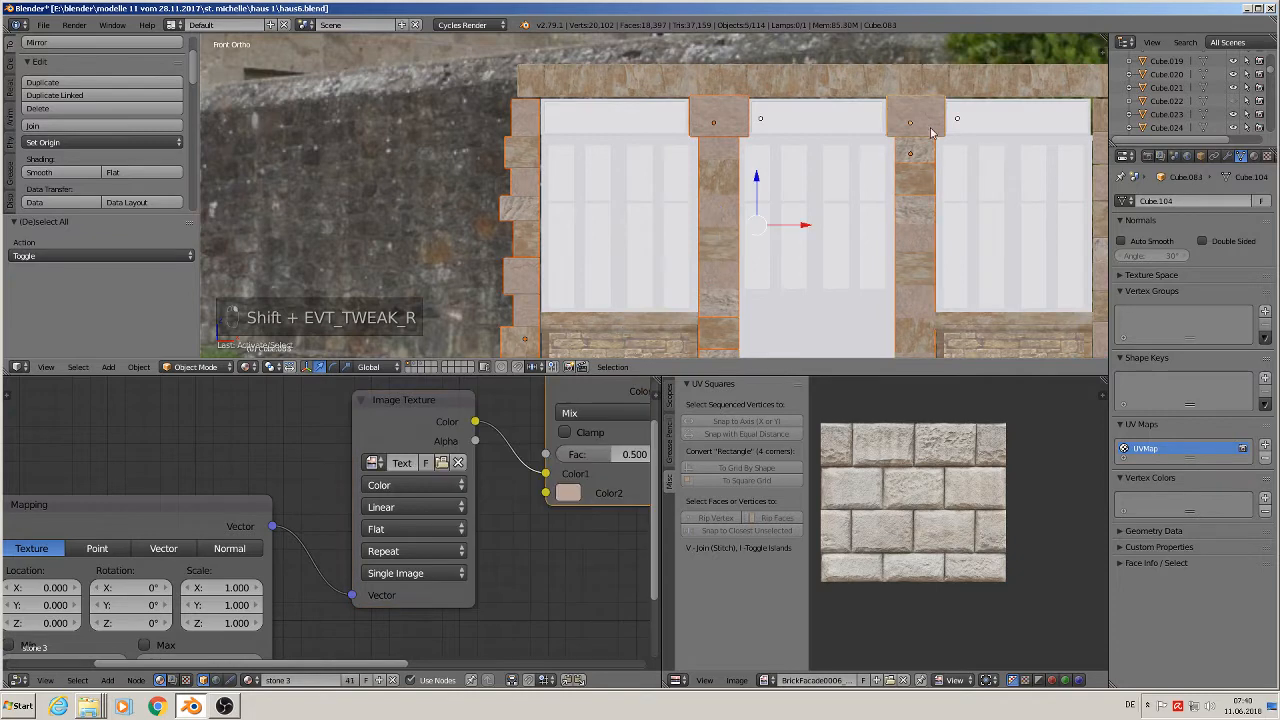
pyautogui.keyDown('shift'); pyautogui.moveTo(945, 222); pyautogui.dragTo(754, 204, button='middle'); pyautogui.keyUp('shift')
pyautogui.keyDown('shift'); pyautogui.rightClick(952, 130); pyautogui.keyUp('shift')
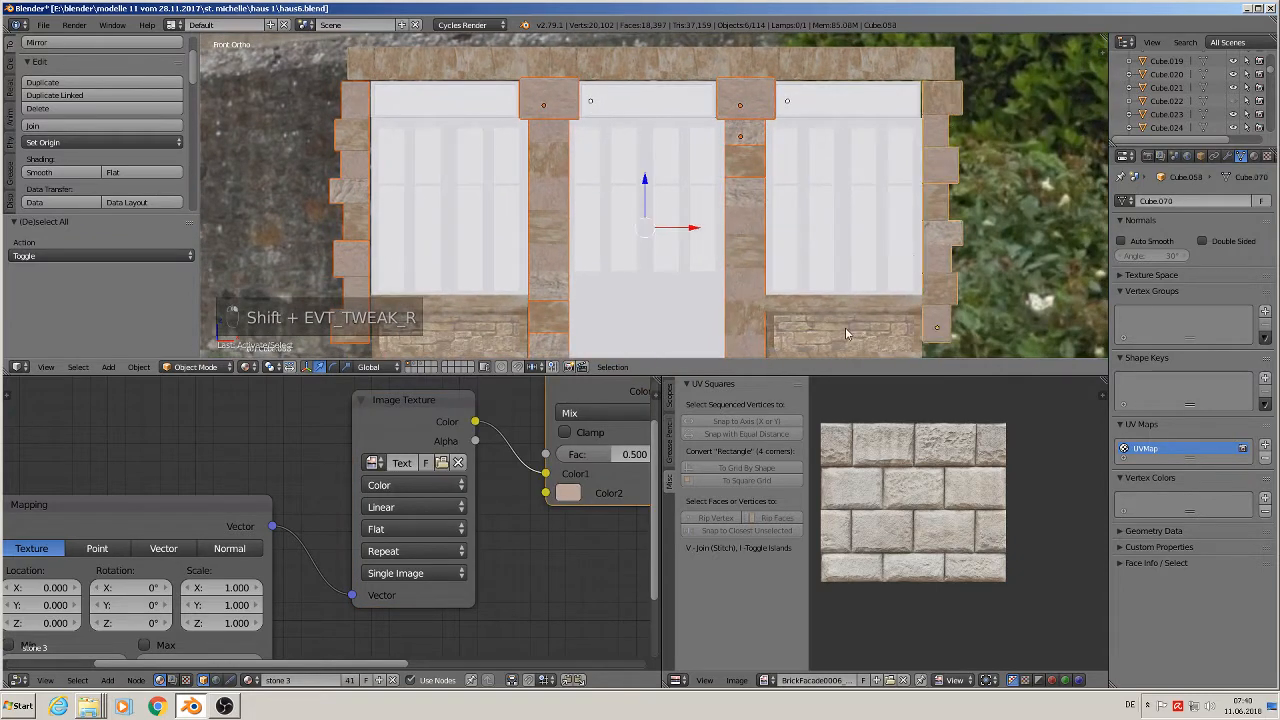
# - Add the brick panels, surrounding trim and window sills beneath both outer windows to the facade selection
pyautogui.keyDown('shift'); pyautogui.rightClick(845, 327); pyautogui.keyUp('shift')
pyautogui.keyDown('shift'); pyautogui.rightClick(362, 318); pyautogui.keyUp('shift')
pyautogui.keyDown('shift'); pyautogui.rightClick(475, 305); pyautogui.keyUp('shift')
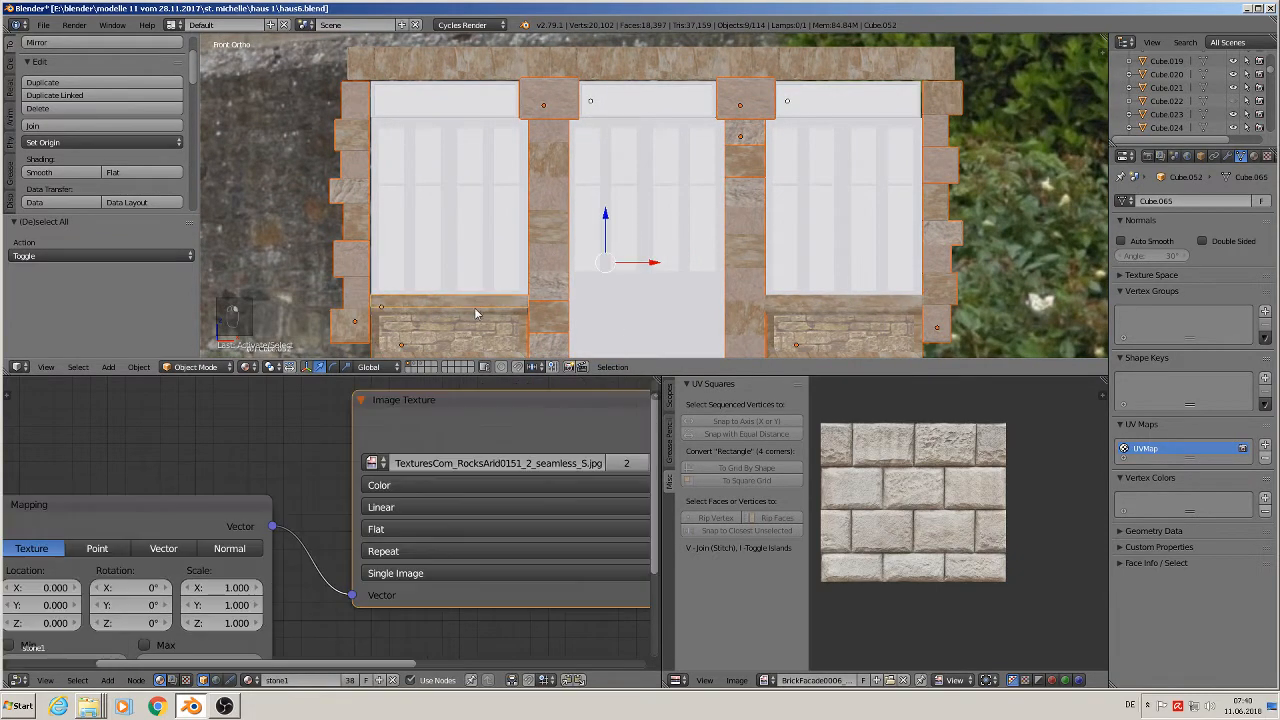
pyautogui.keyDown('shift'); pyautogui.rightClick(476, 312); pyautogui.keyUp('shift')
pyautogui.keyDown('shift'); pyautogui.rightClick(855, 314); pyautogui.keyUp('shift')
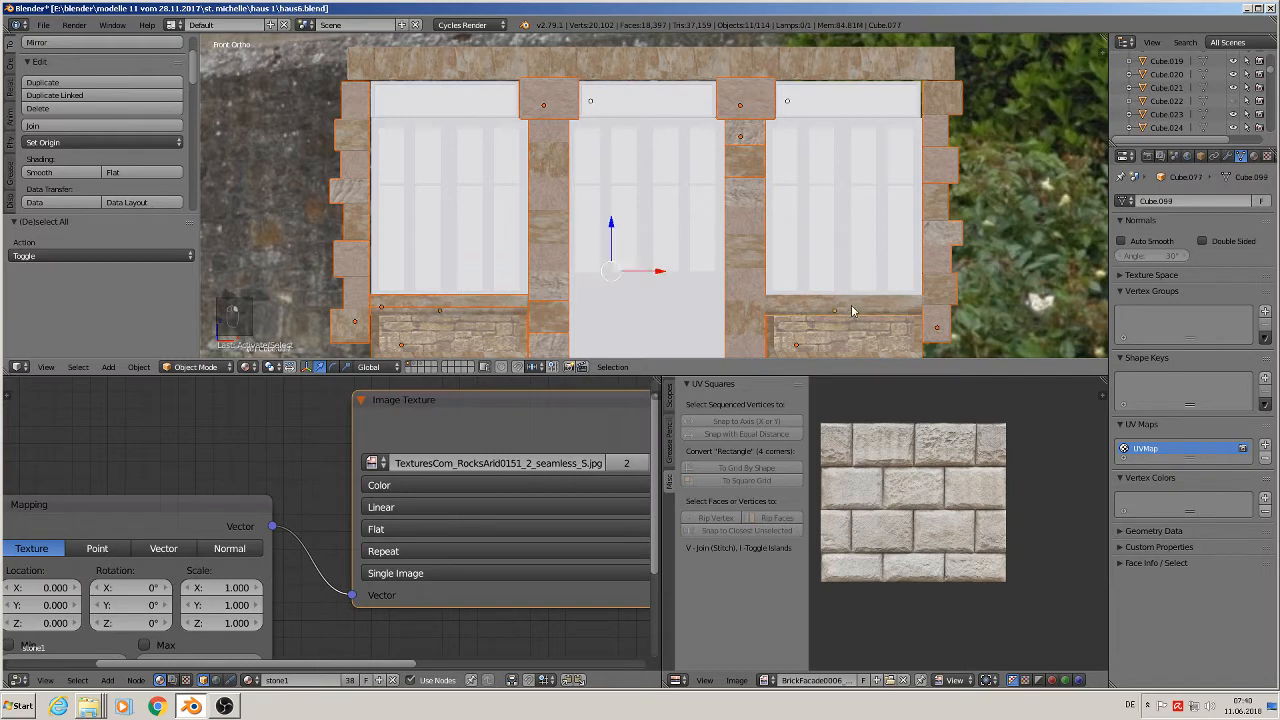
pyautogui.keyDown('shift'); pyautogui.rightClick(851, 306); pyautogui.keyUp('shift')
# - Add the two windows, the middle door, the glass panes above them and the lintel stone strip to the facade selection
pyautogui.keyDown('shift'); pyautogui.rightClick(834, 236); pyautogui.keyUp('shift')
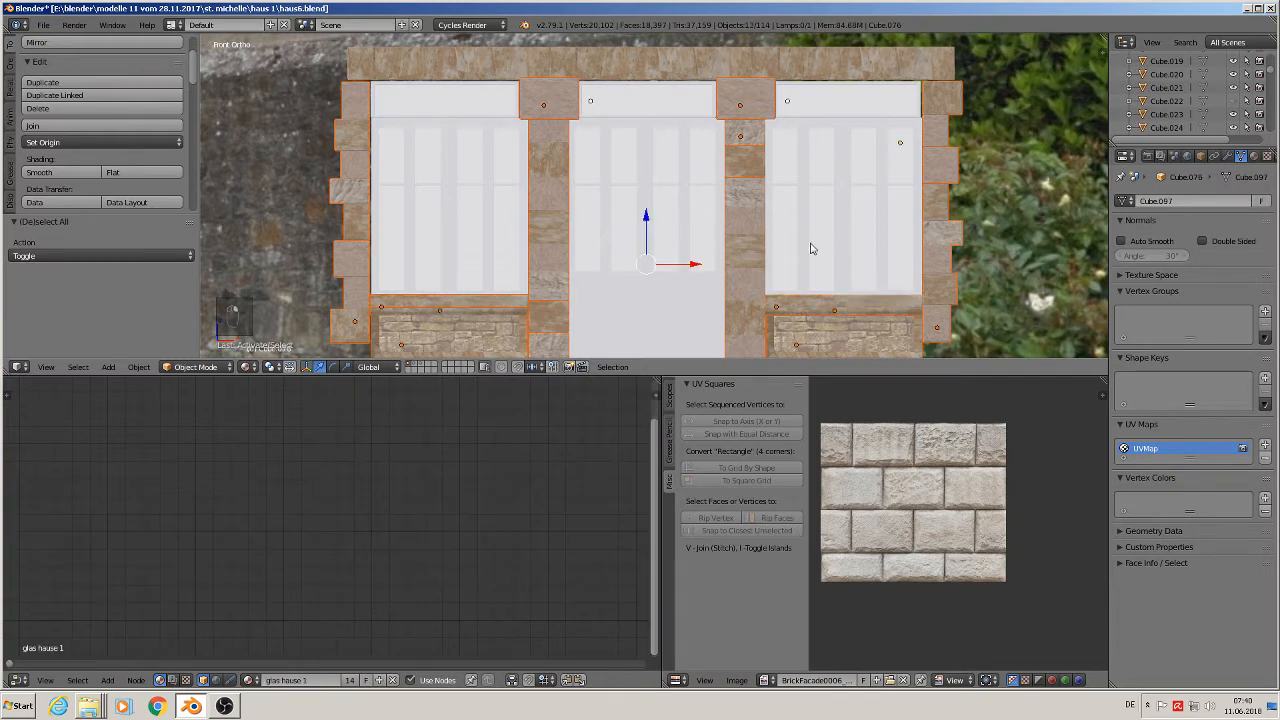
pyautogui.keyDown('shift'); pyautogui.rightClick(431, 184); pyautogui.keyUp('shift')
pyautogui.keyDown('shift'); pyautogui.rightClick(434, 112); pyautogui.keyUp('shift')
pyautogui.keyDown('shift'); pyautogui.rightClick(655, 103); pyautogui.keyUp('shift')
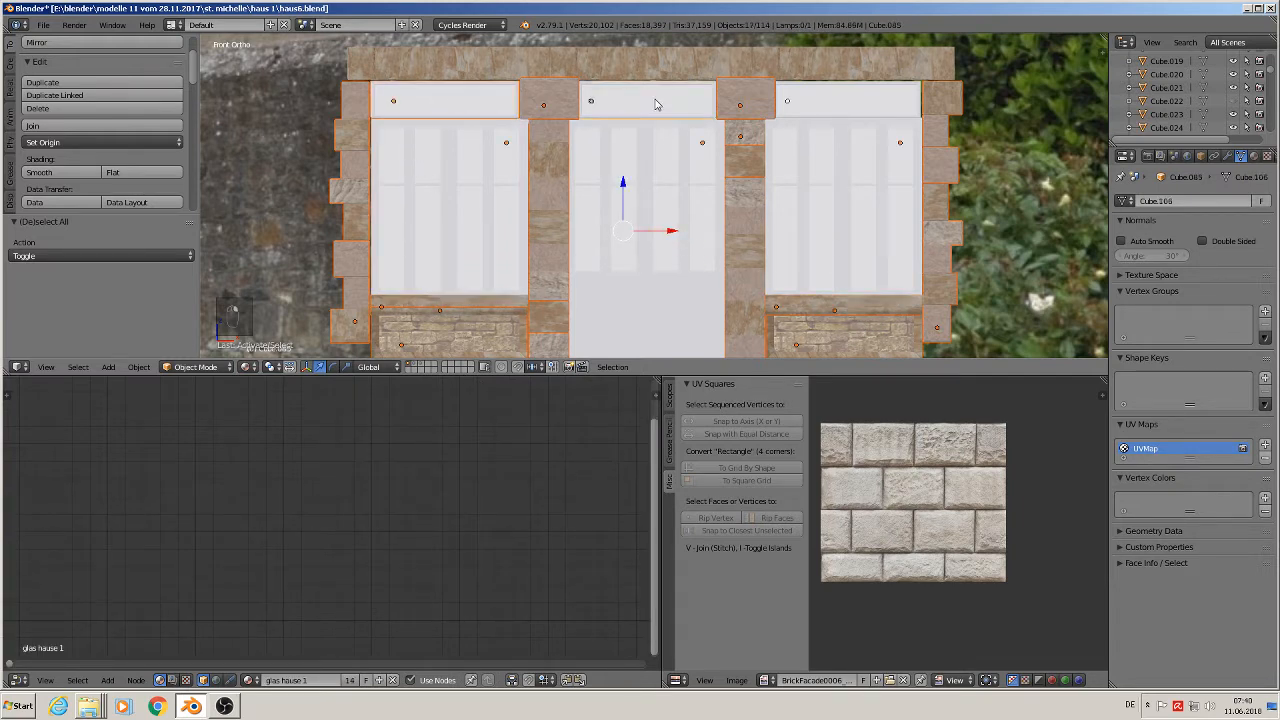
pyautogui.keyDown('shift'); pyautogui.rightClick(861, 106); pyautogui.keyUp('shift')
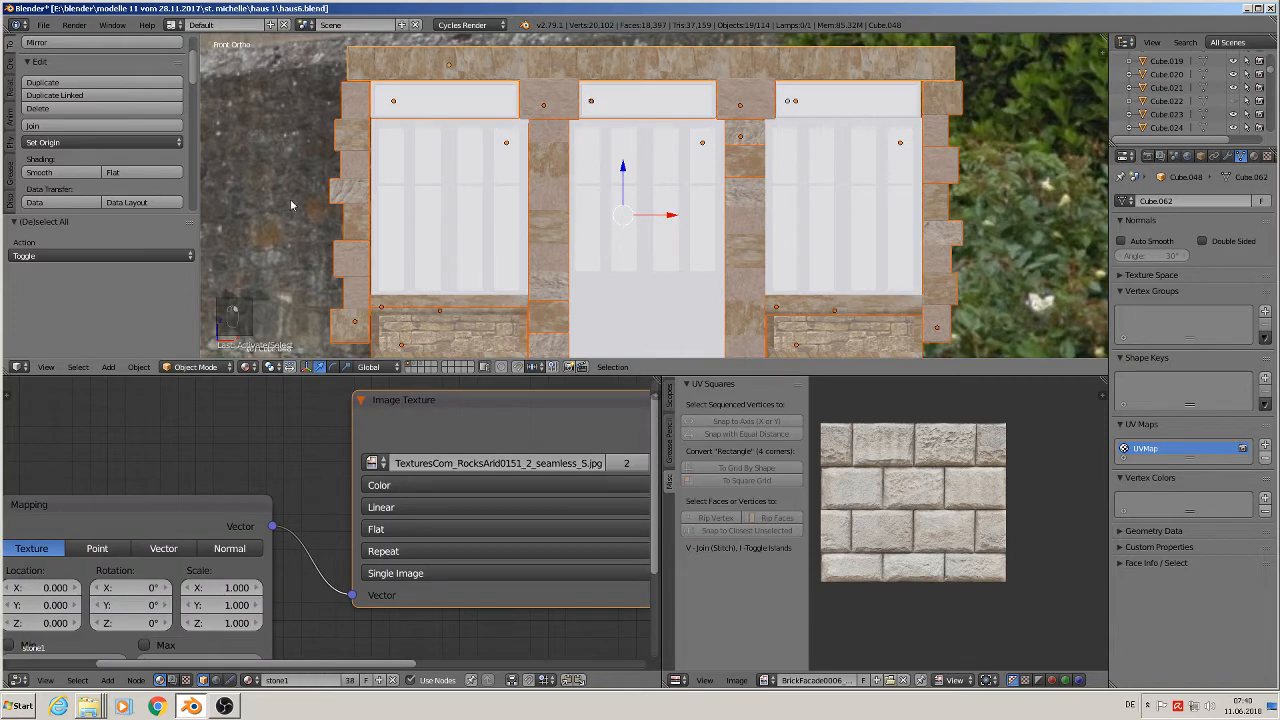
# - Duplicate the selected facade parts and move the copies -0.311 along X
pyautogui.scroll(-4, 291, 205)
pyautogui.hotkey('shift', 'd')
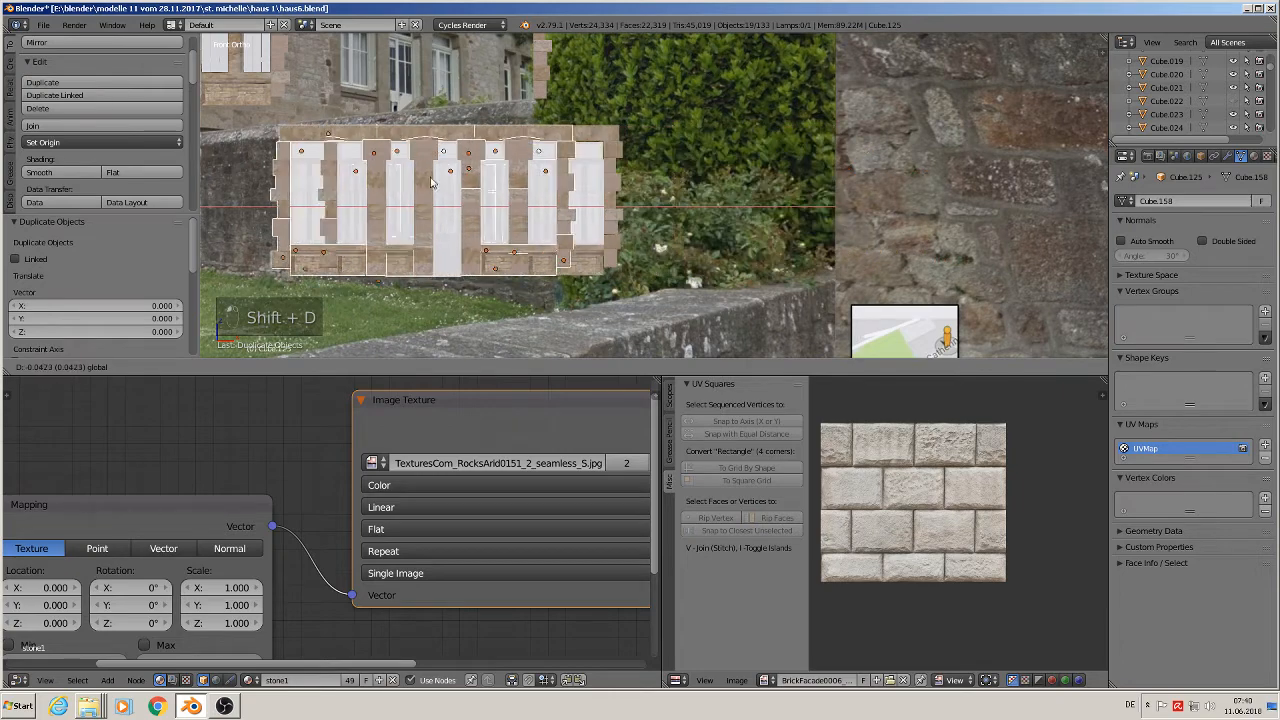
pyautogui.click(683, 173)
pyautogui.keyDown('shift'); pyautogui.moveTo(683, 173); pyautogui.dragTo(1130, 209, button='middle'); pyautogui.keyUp('shift')
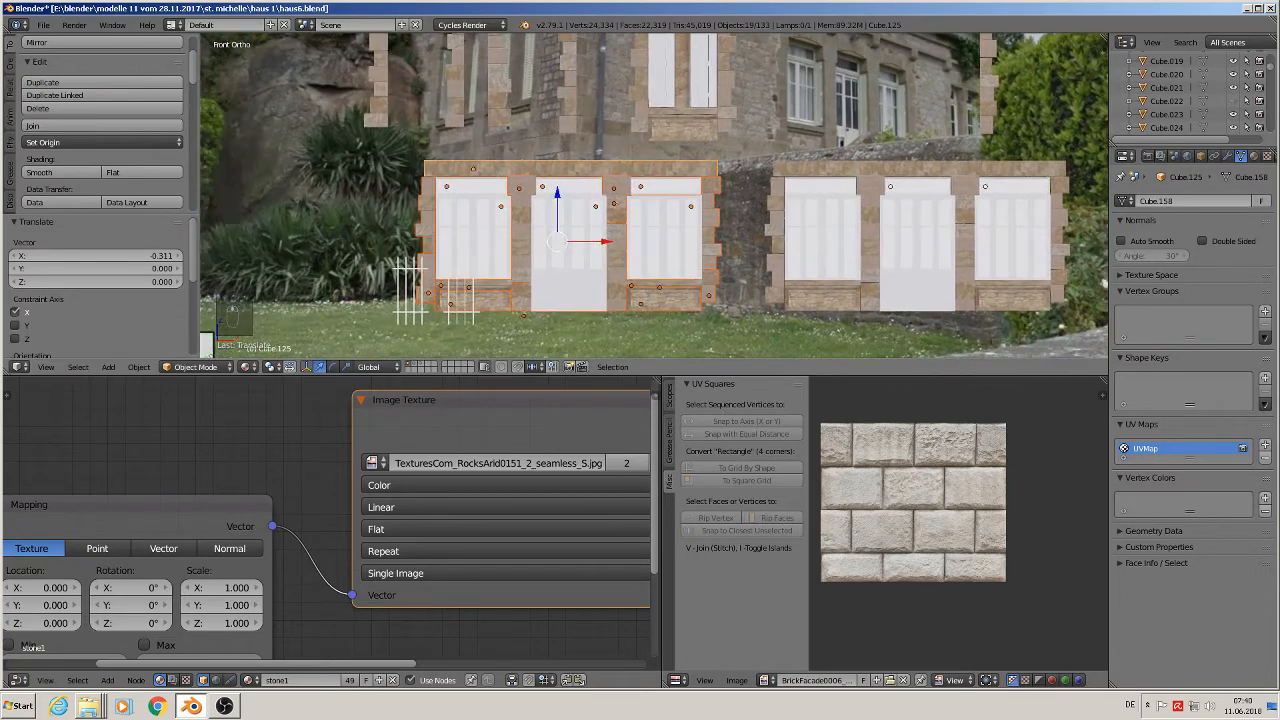
# - Join the duplicated facade parts into one object and move it -0.273 along X
pyautogui.click(61, 126)
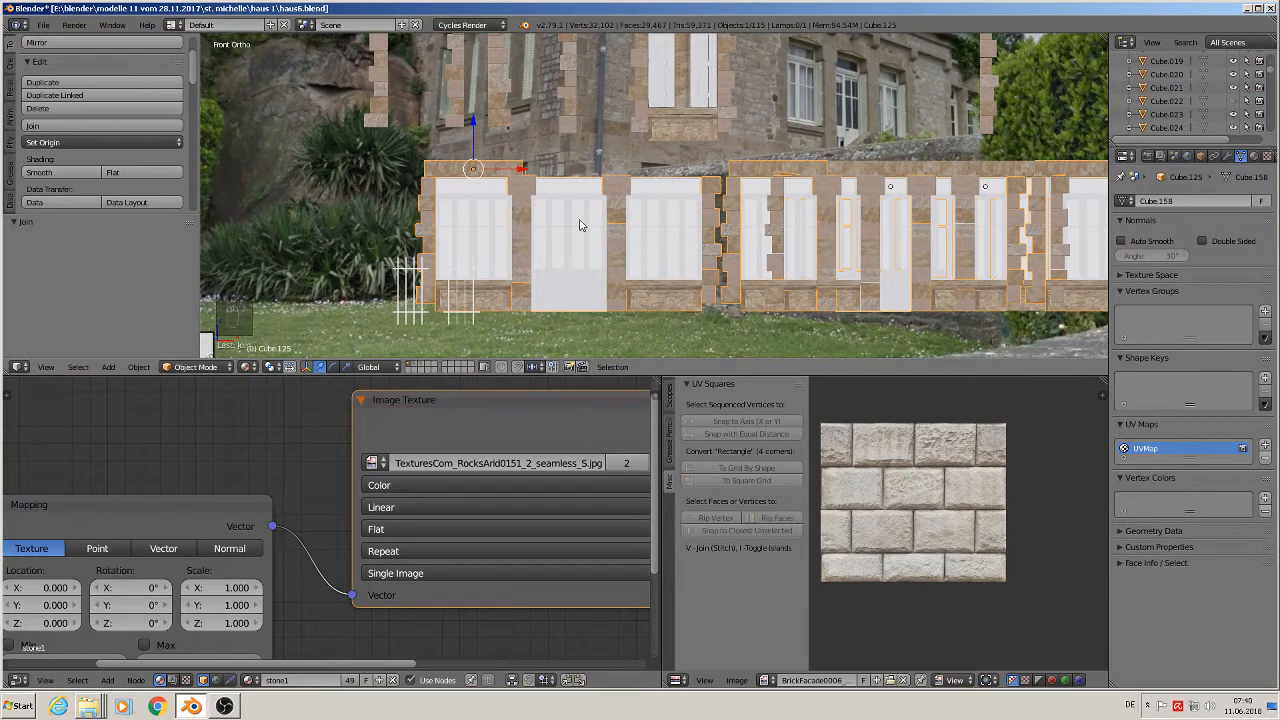
pyautogui.press('g')
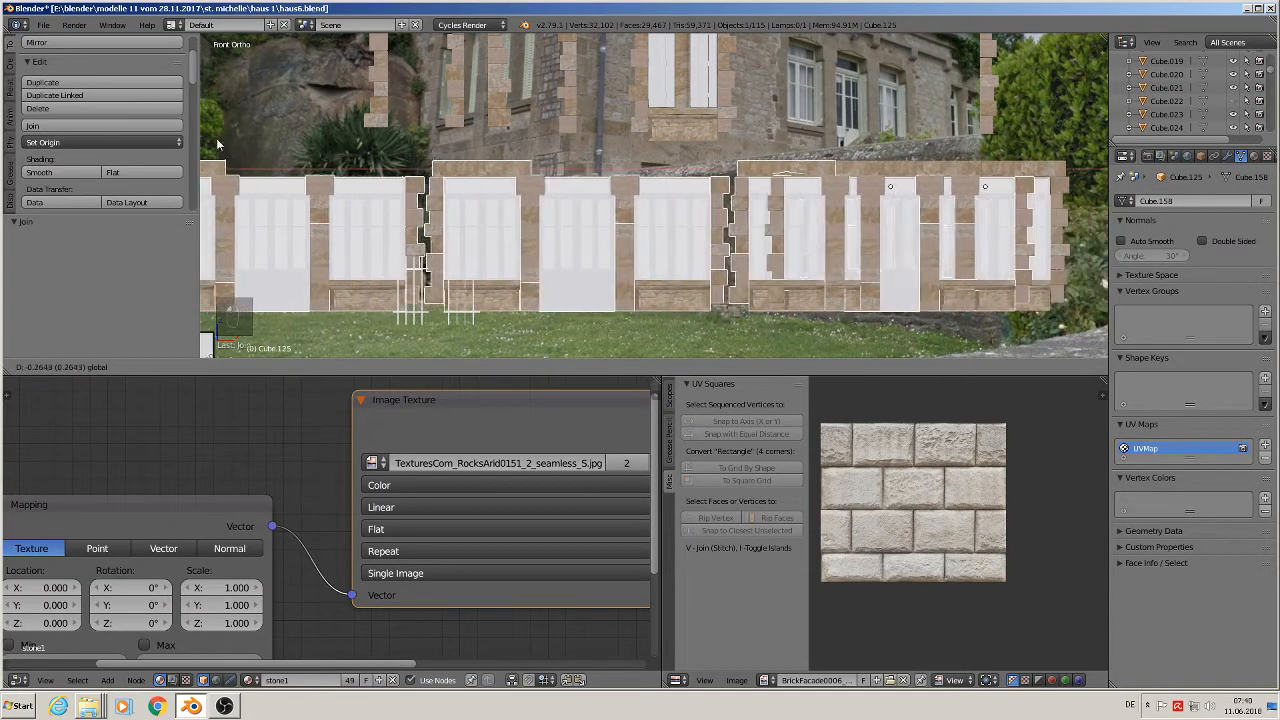
pyautogui.click(214, 141)
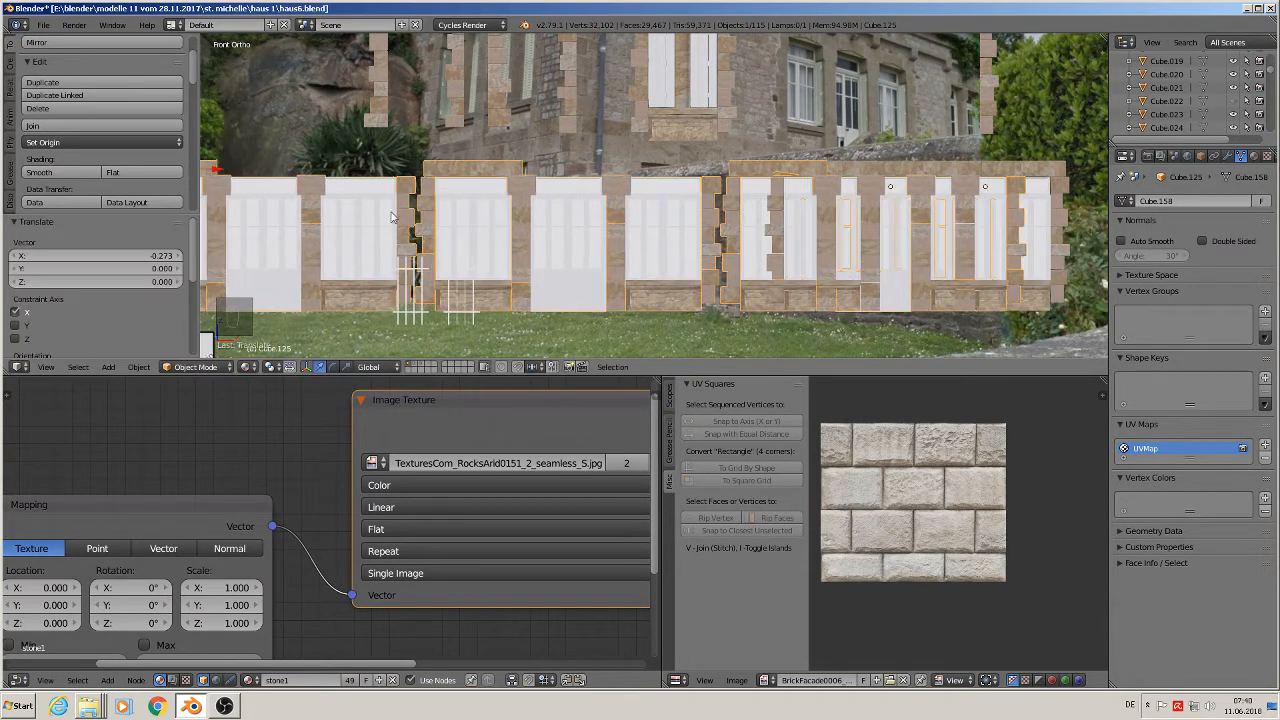
pyautogui.scroll(-3, 410, 226)
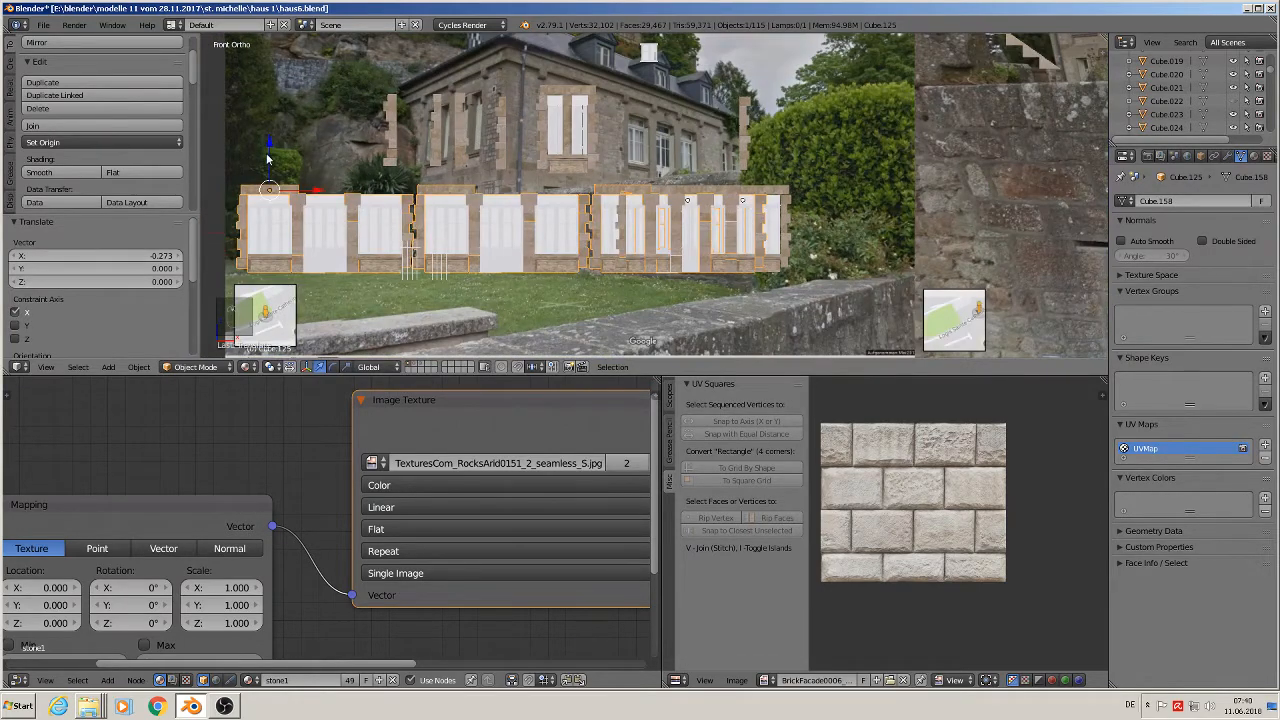
# - Move the joined facade down about -0.22 along Z, below the reference photo's lawn, and clear the selection
pyautogui.press('g')
pyautogui.press('z')
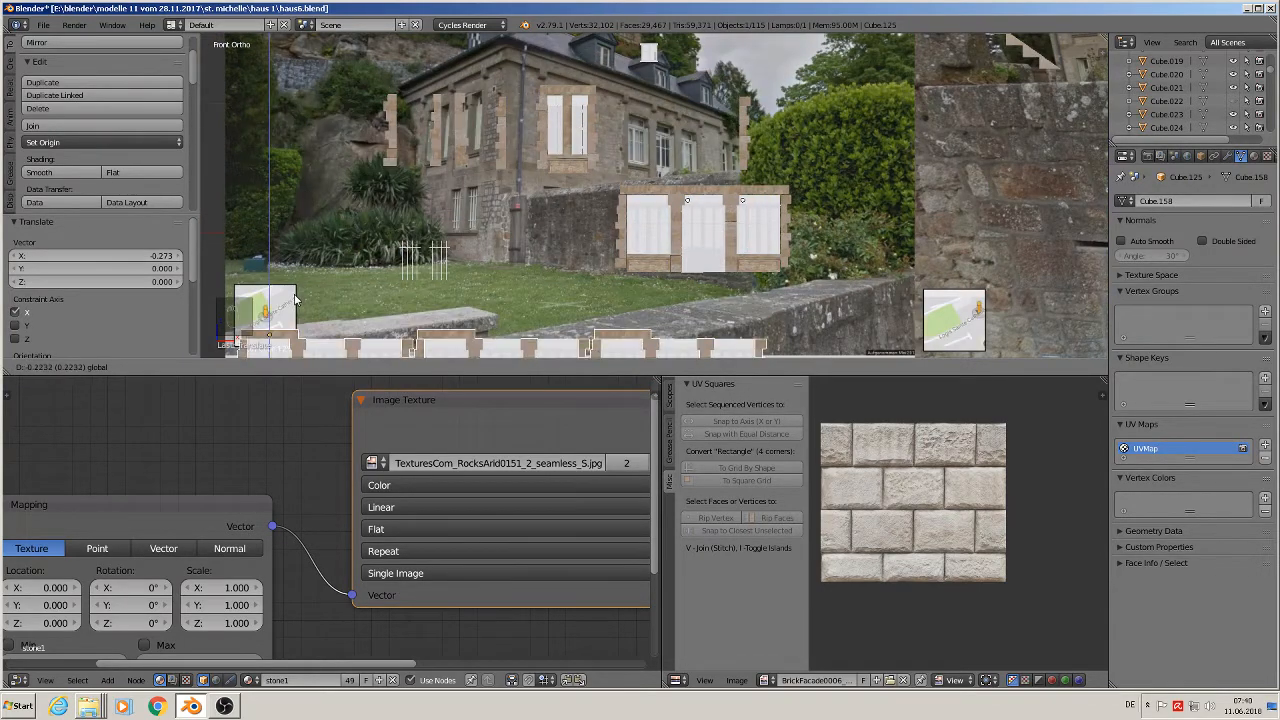
pyautogui.click(297, 298)
pyautogui.keyDown('shift'); pyautogui.moveTo(485, 317); pyautogui.dragTo(621, 159, button='middle'); pyautogui.keyUp('shift')
pyautogui.moveTo(403, 145); pyautogui.dragTo(434, 236)
pyautogui.keyDown('shift'); pyautogui.moveTo(523, 263); pyautogui.dragTo(408, 200, button='middle'); pyautogui.keyUp('shift')
pyautogui.press('a')
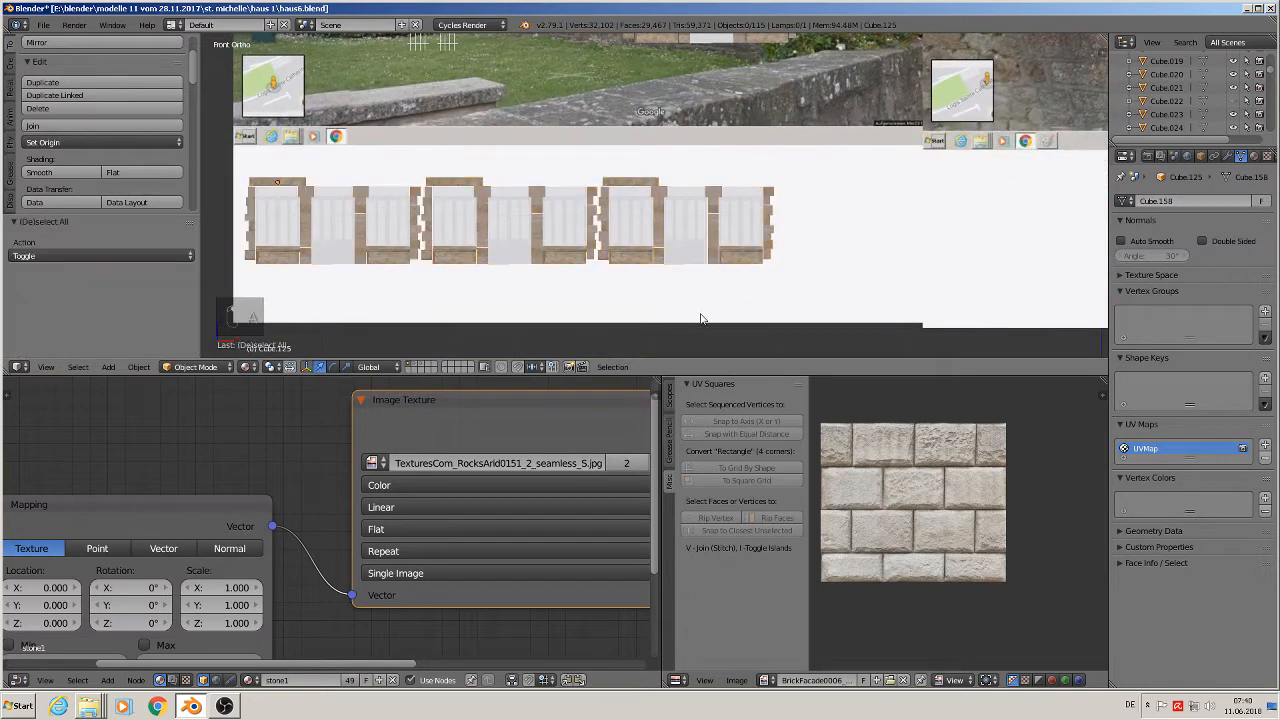
# - Remove the Array modifier from the joined facade
pyautogui.press('Tab')
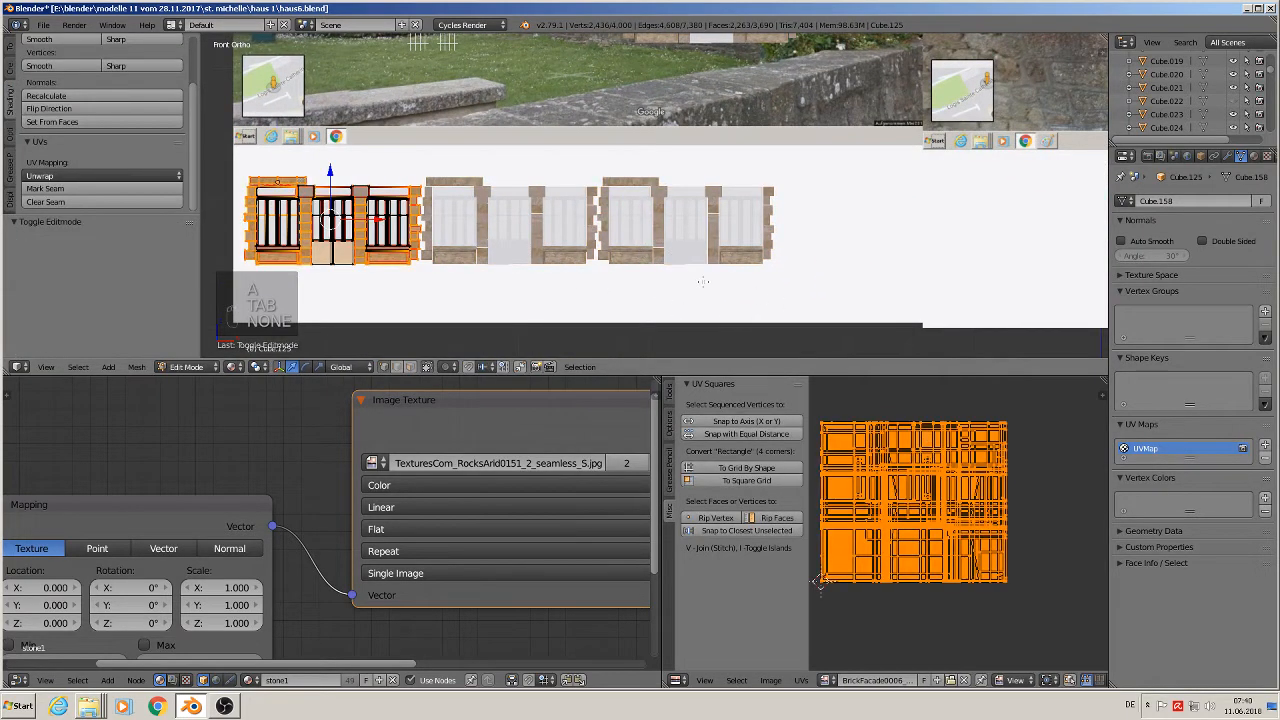
pyautogui.click(1229, 156)
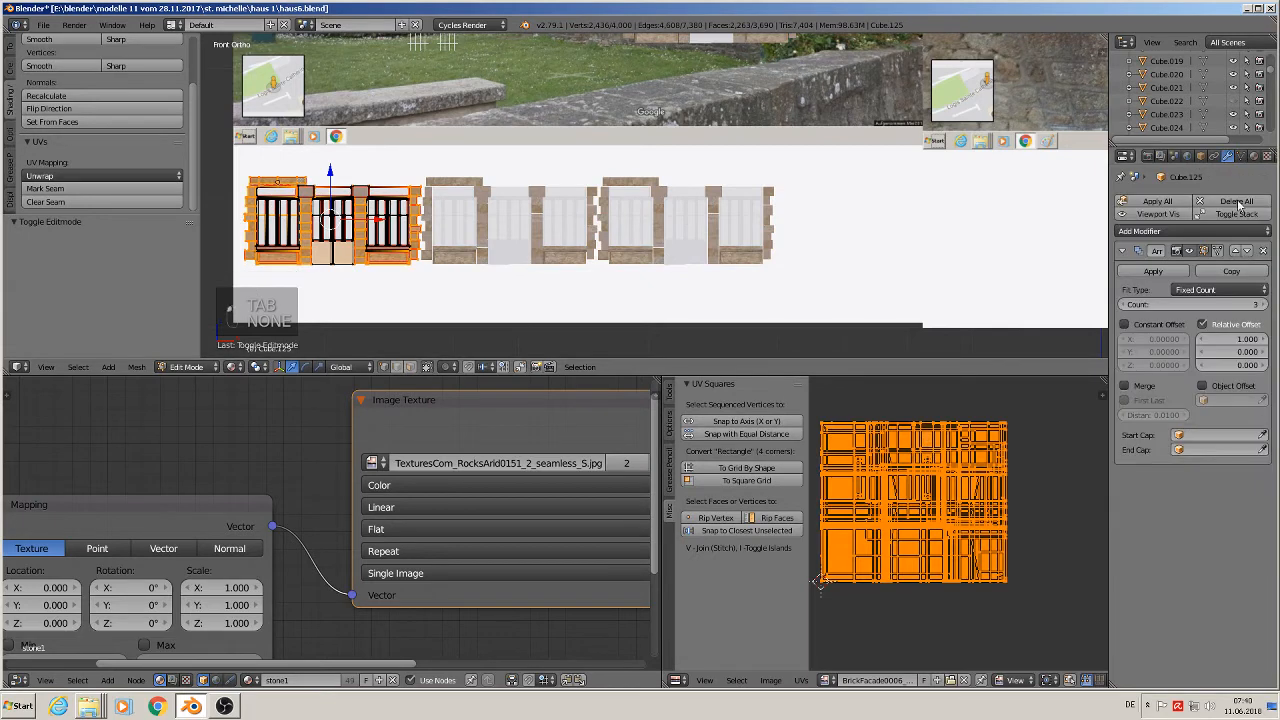
pyautogui.click(1263, 250)
pyautogui.press('Tab')
# - Duplicate the lintel strip twice along X within the facade mesh to span all three openings, and finish editing
pyautogui.scroll(3, 338, 196)
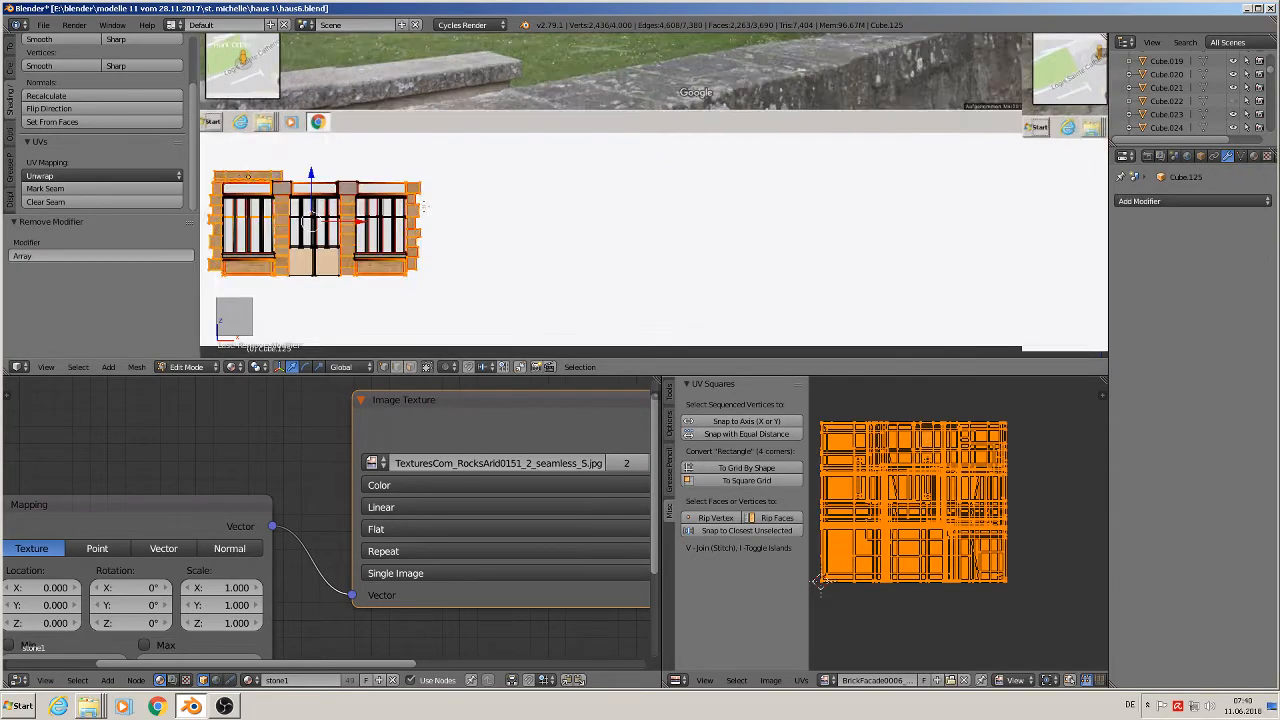
pyautogui.keyDown('shift'); pyautogui.moveTo(359, 189); pyautogui.dragTo(641, 205, button='middle'); pyautogui.keyUp('shift')
pyautogui.scroll(3, 423, 166)
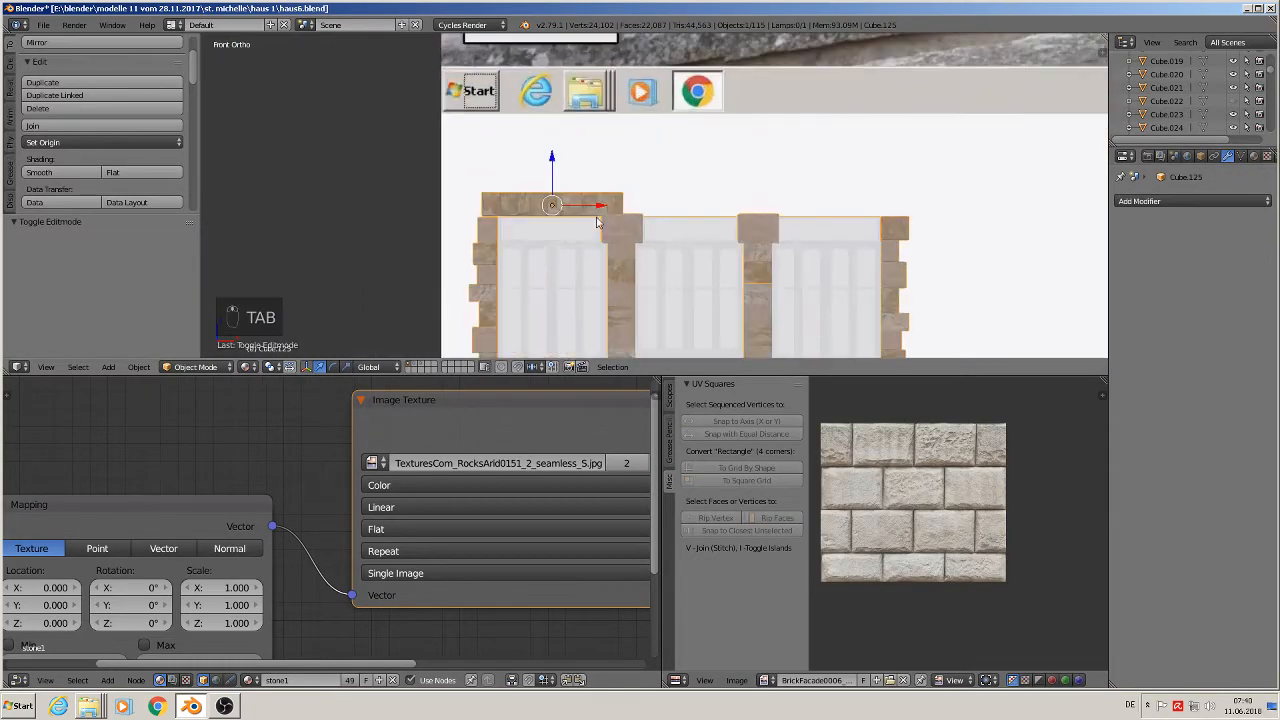
pyautogui.keyDown('shift'); pyautogui.moveTo(604, 249); pyautogui.dragTo(493, 199, button='middle'); pyautogui.keyUp('shift')
pyautogui.press('Tab')
pyautogui.press('a')
pyautogui.press('a')
pyautogui.press('a')
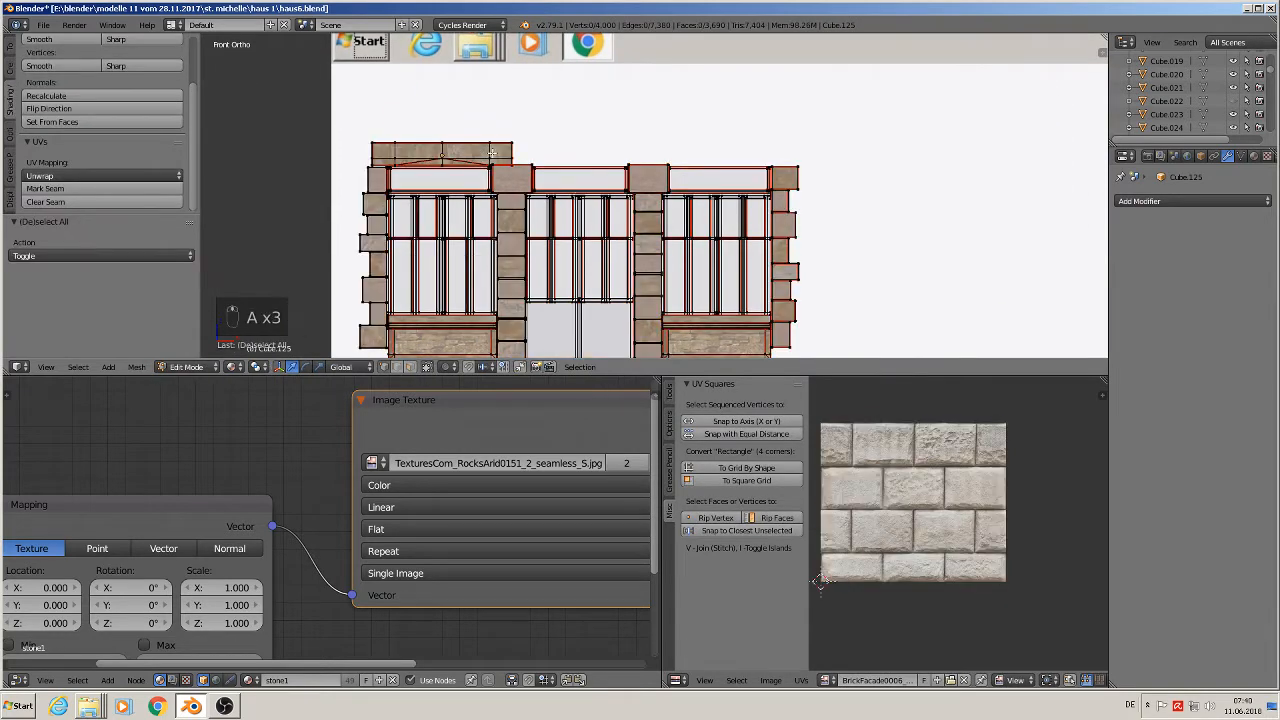
pyautogui.press('l')
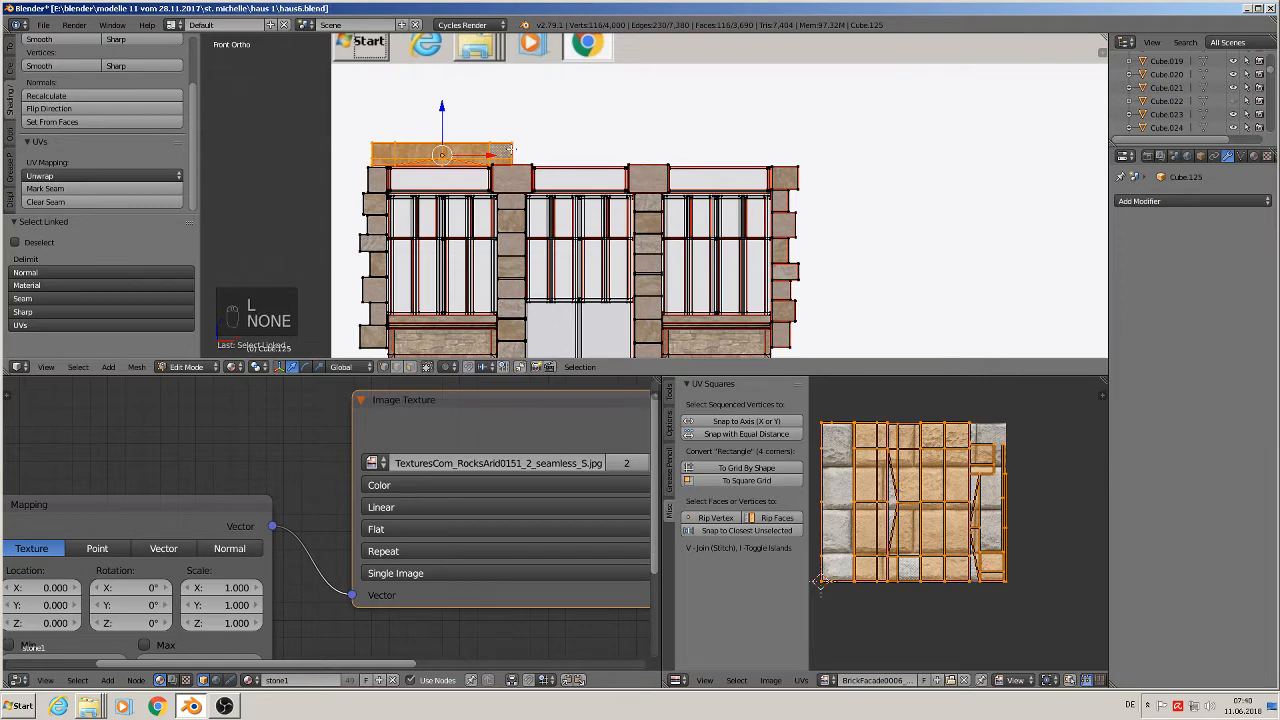
pyautogui.hotkey('shift', 'd')
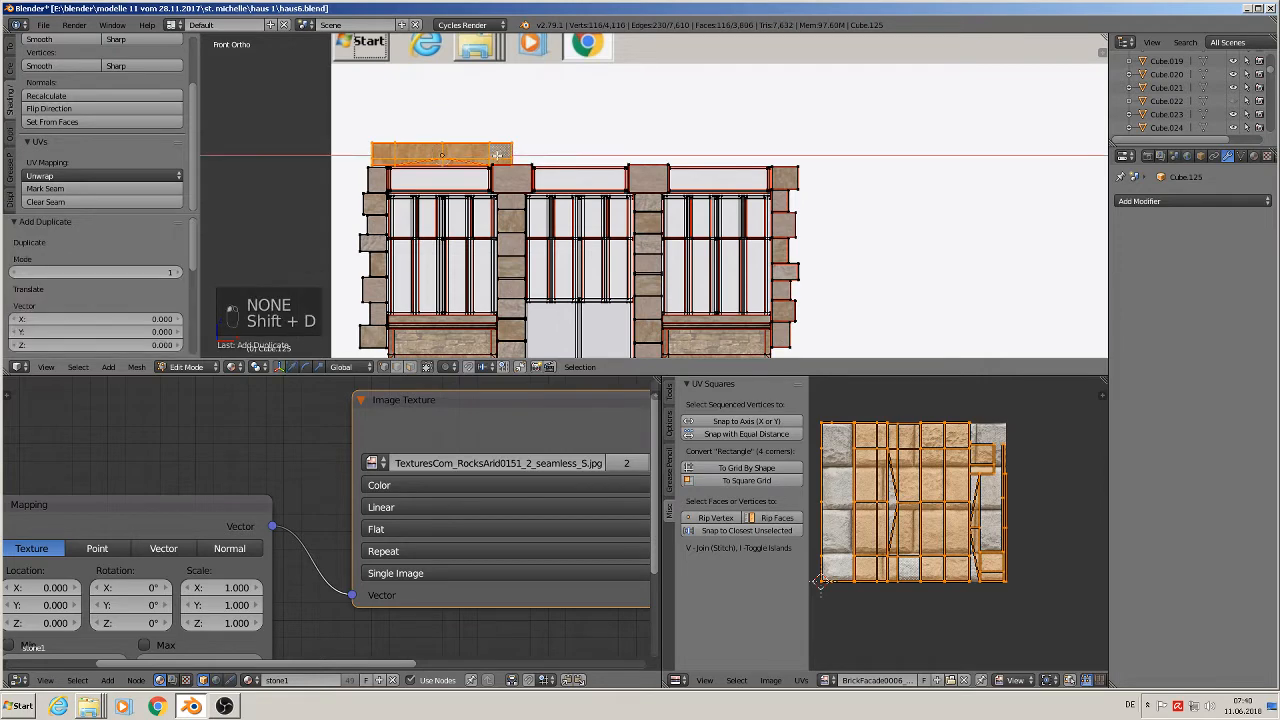
pyautogui.click(637, 179)
pyautogui.moveTo(630, 155); pyautogui.dragTo(772, 155)
pyautogui.press('Tab')
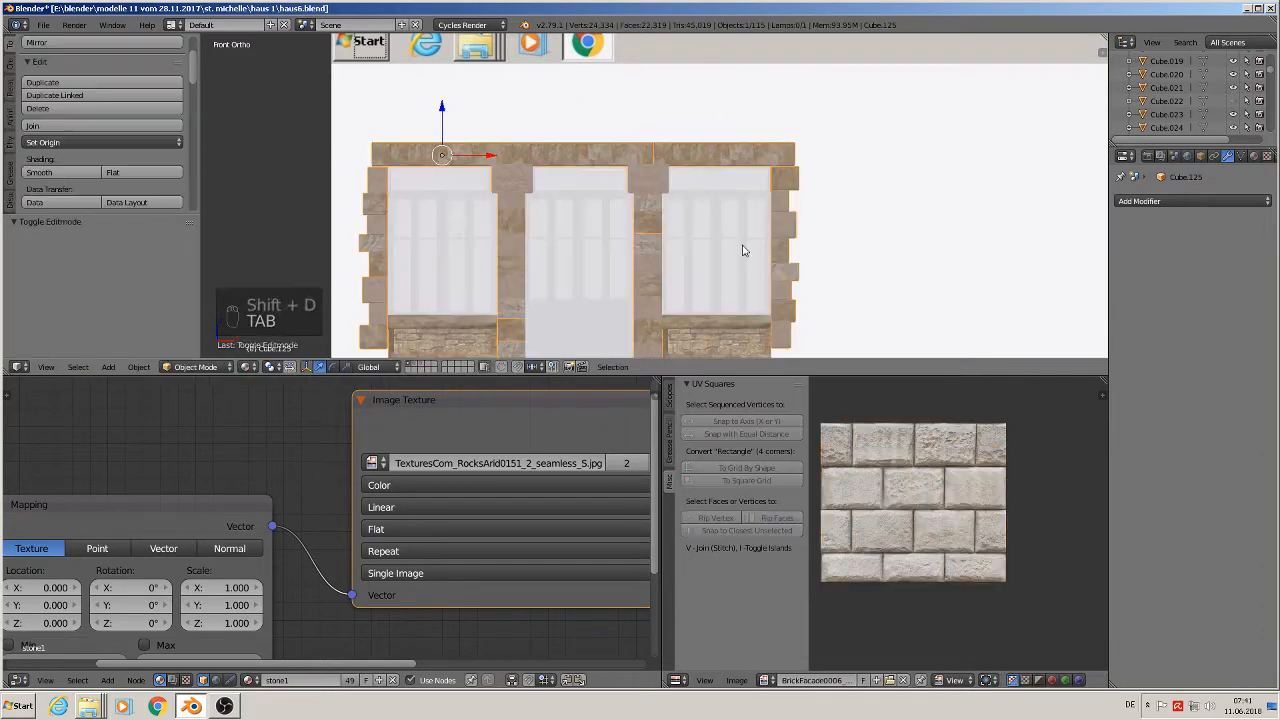
# - Open the joined facade's mesh for editing and select both lower panel faces of the central double door
pyautogui.scroll(-4, 743, 255)
pyautogui.keyDown('shift'); pyautogui.moveTo(743, 271); pyautogui.dragTo(685, 243, button='middle'); pyautogui.keyUp('shift')
pyautogui.scroll(10, 685, 243)
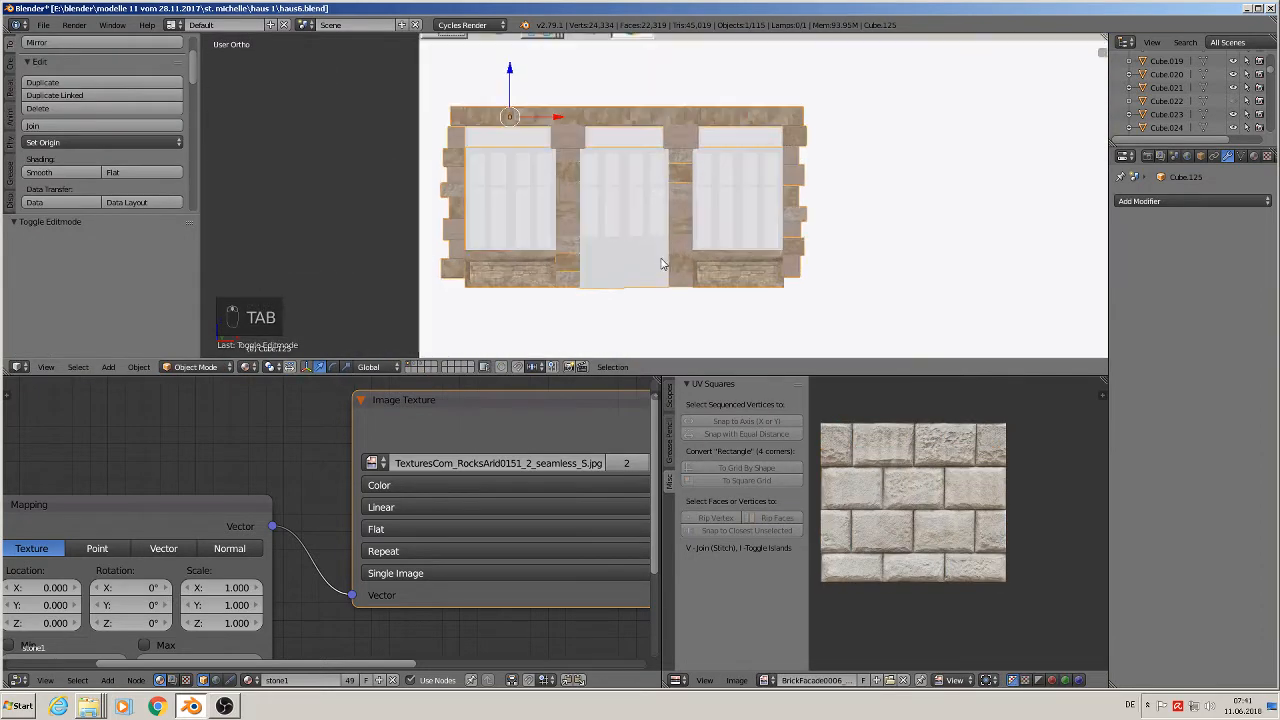
pyautogui.rightClick(571, 240)
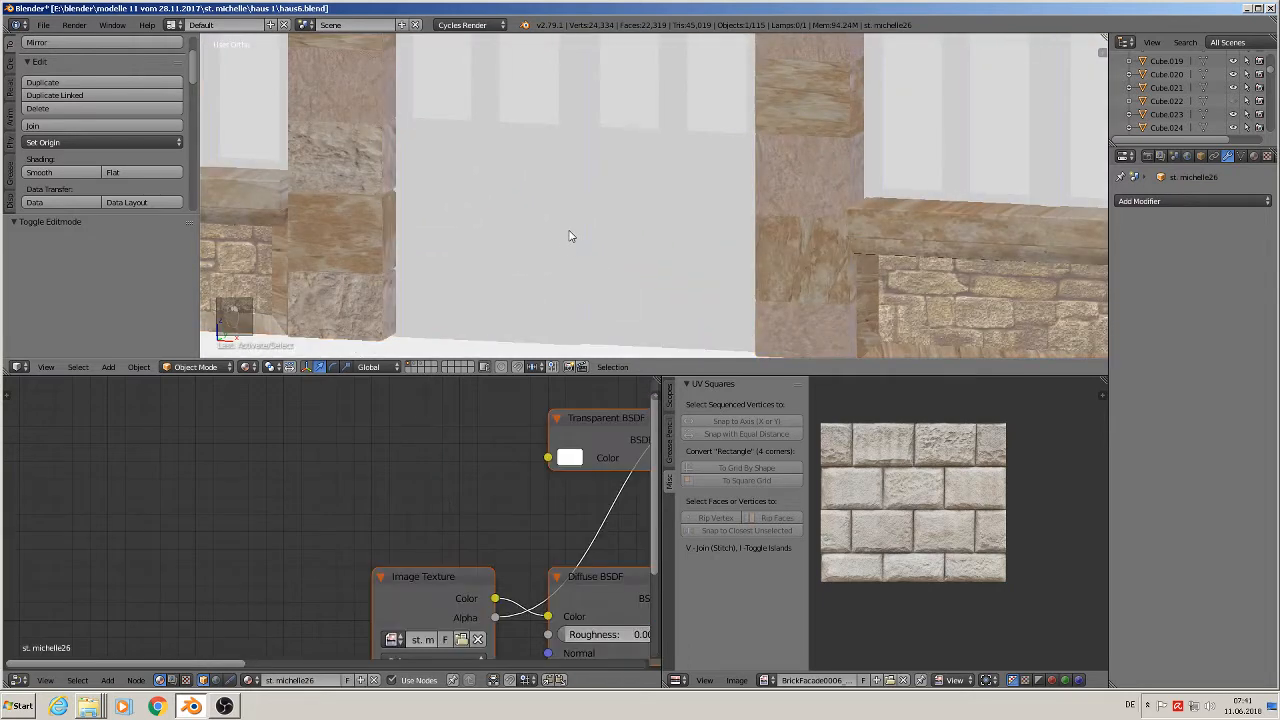
pyautogui.press('Tab')
pyautogui.press('Tab')
pyautogui.rightClick(569, 178)
pyautogui.press('Tab')
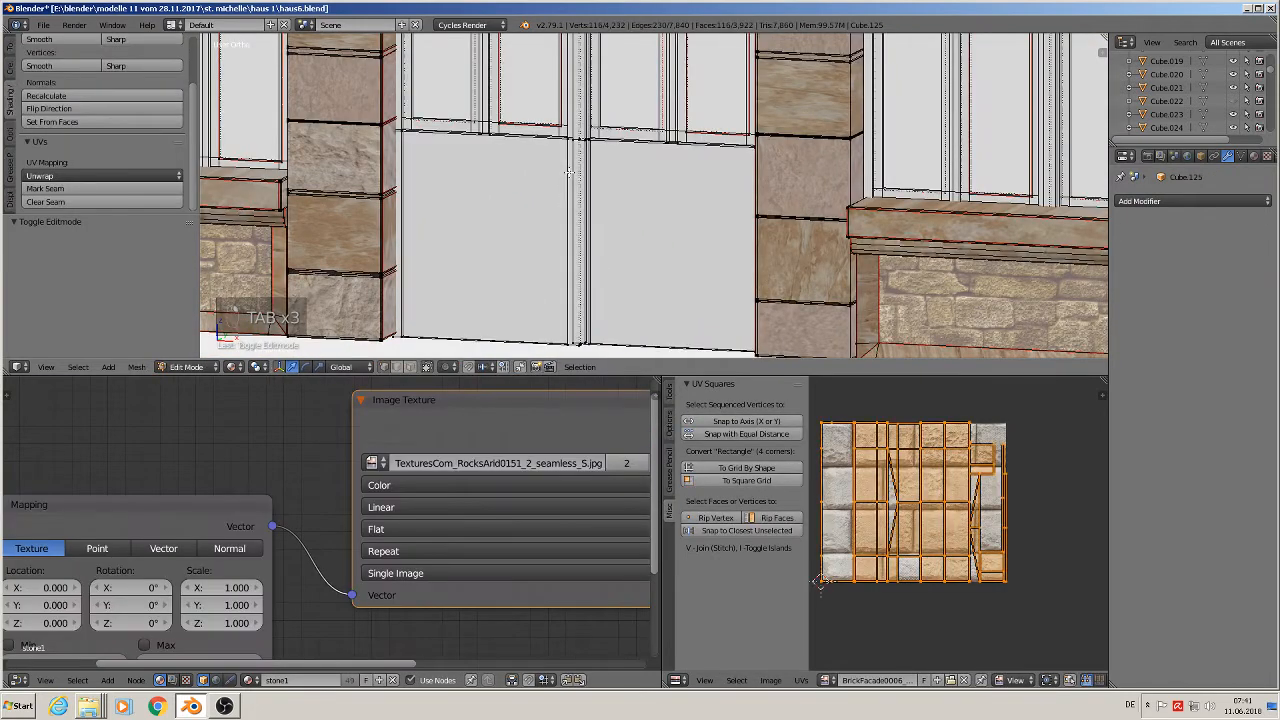
pyautogui.scroll(4, 565, 195)
pyautogui.keyDown('shift'); pyautogui.moveTo(550, 268); pyautogui.dragTo(485, 215, button='middle'); pyautogui.keyUp('shift')
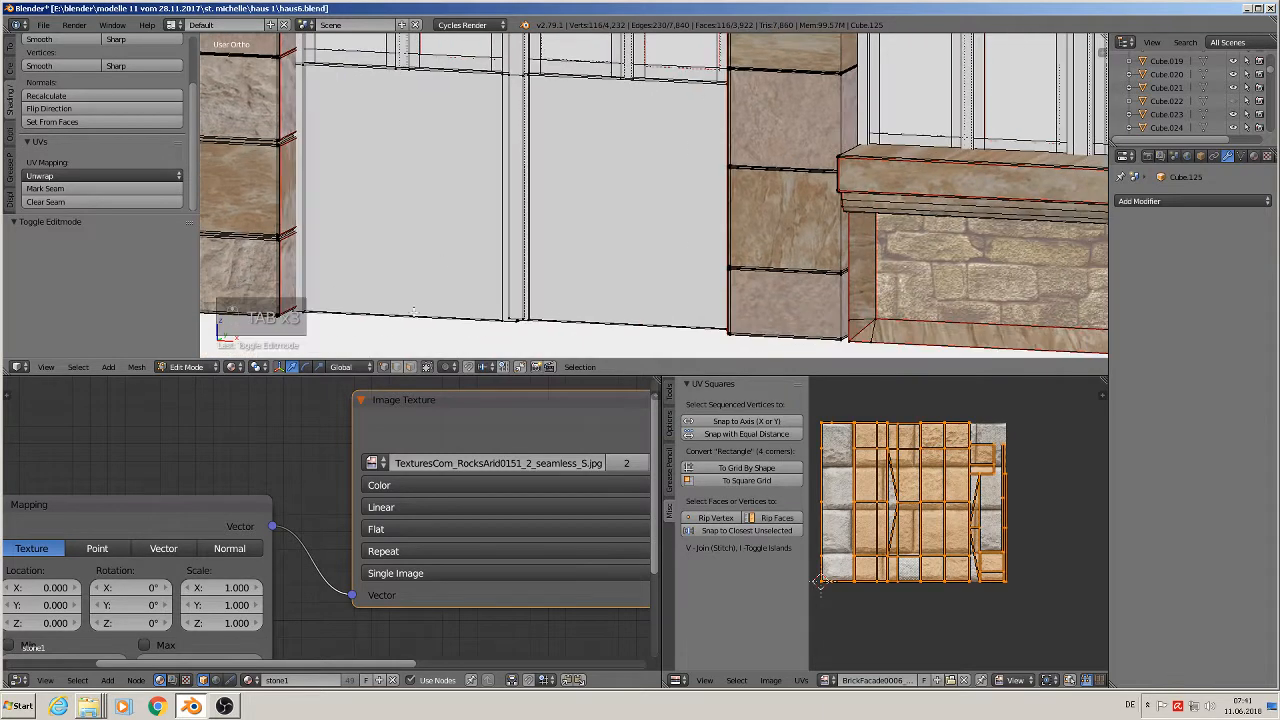
pyautogui.rightClick(411, 189)
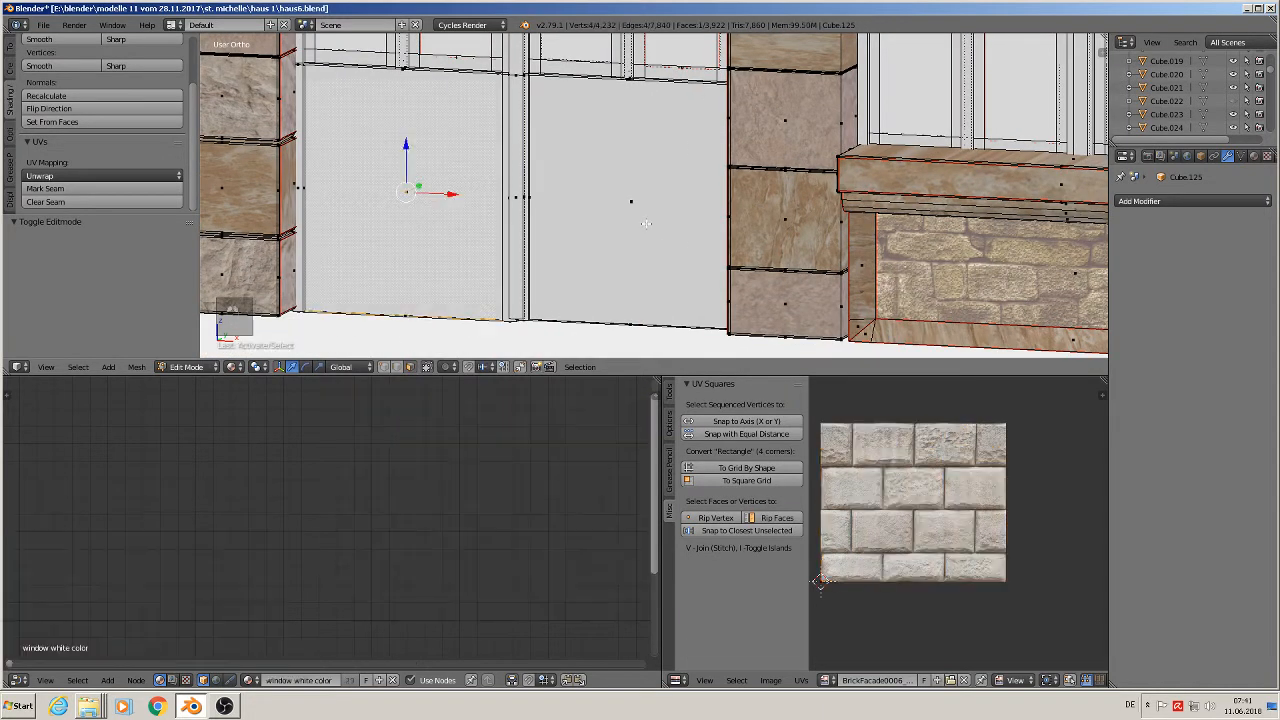
pyautogui.click(427, 368)
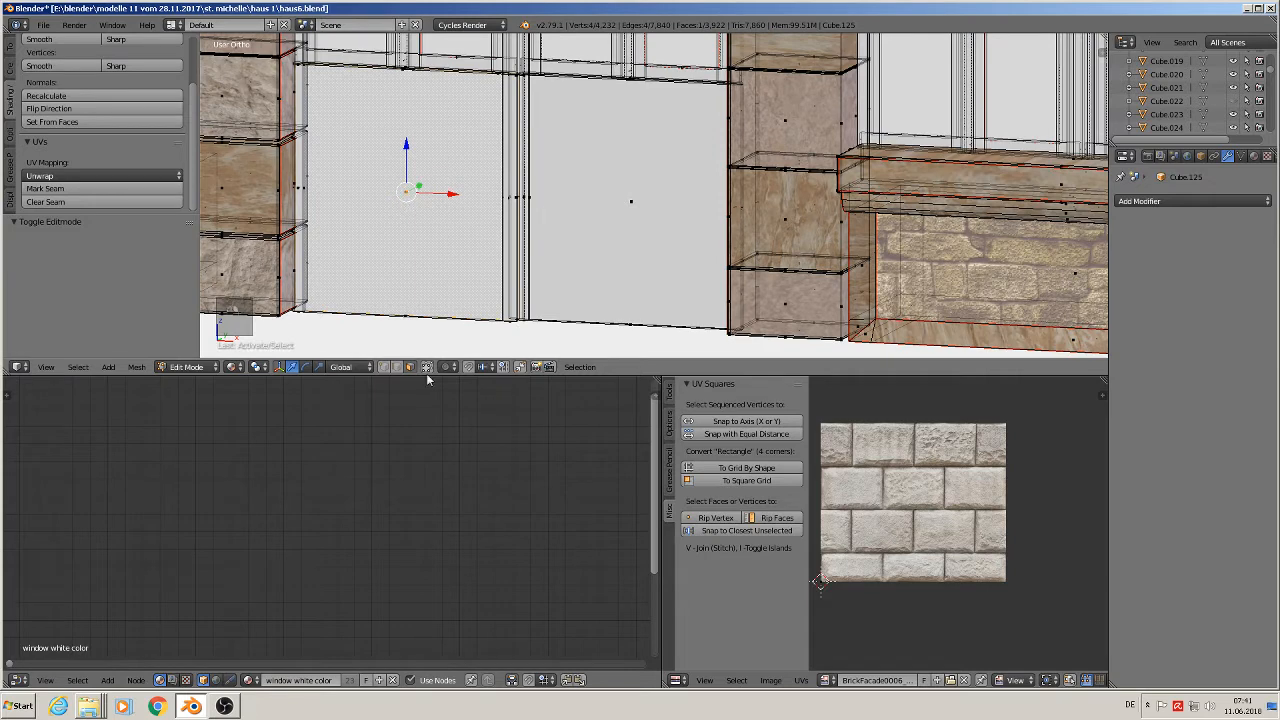
pyautogui.click(427, 368)
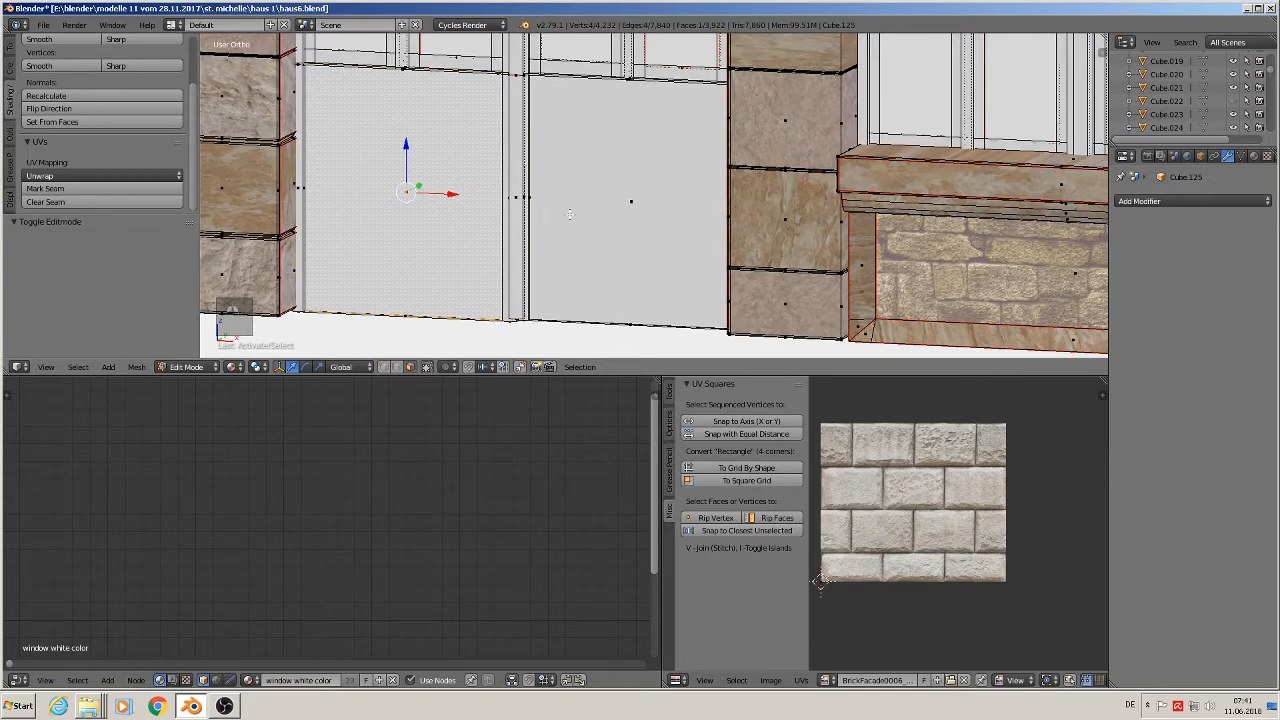
pyautogui.rightClick(647, 208)
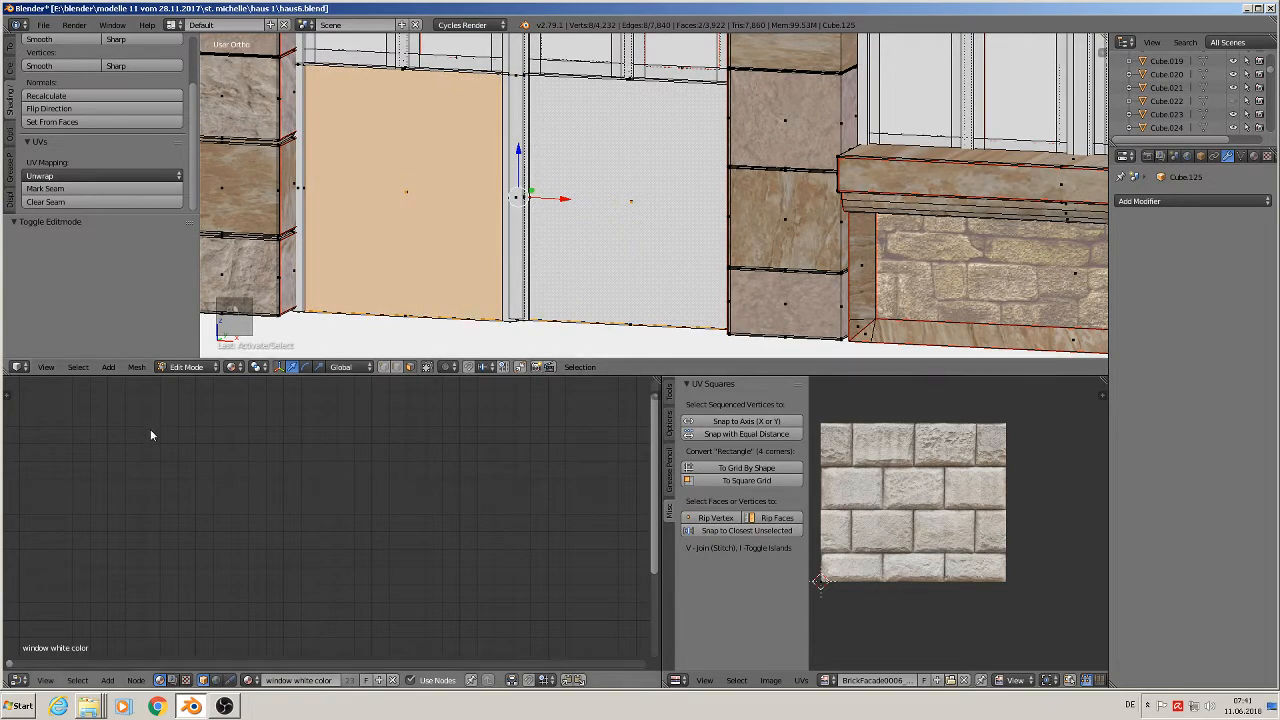
# - Extrude both door panel faces about their individual origins, scaling them to 0.873 overall and then to 0.854 along X
pyautogui.click(255, 368)
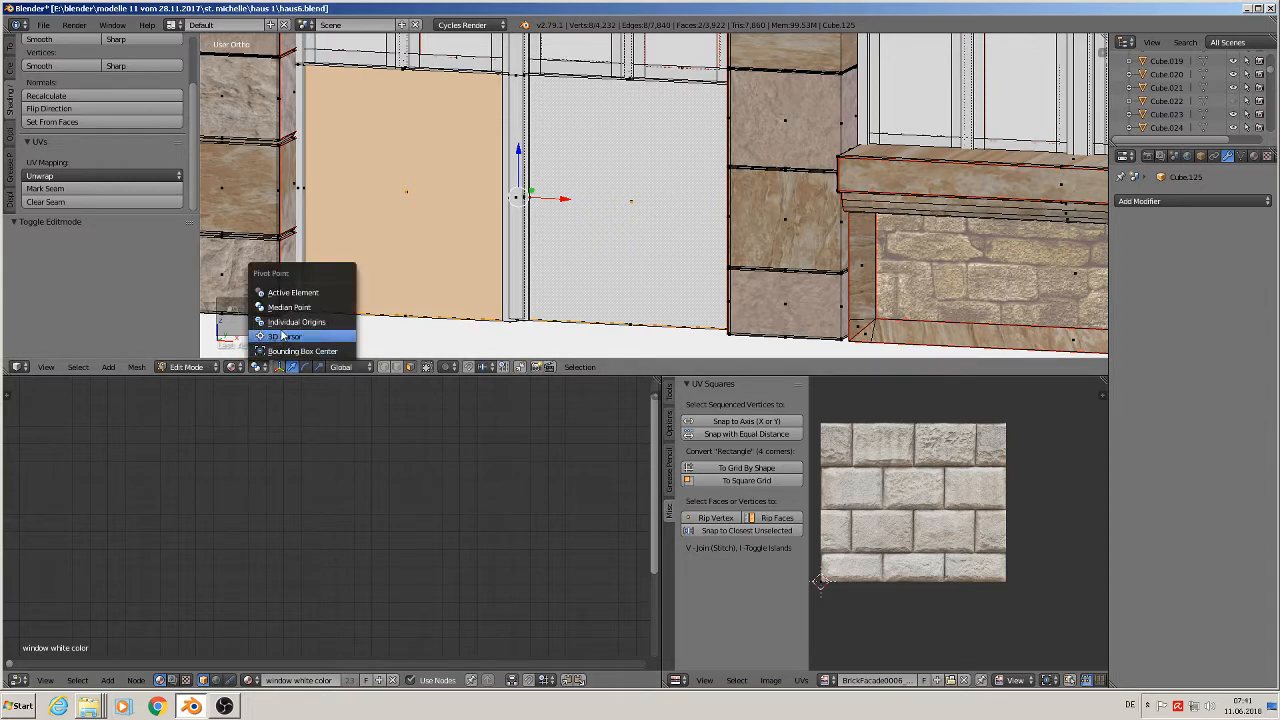
pyautogui.click(286, 332)
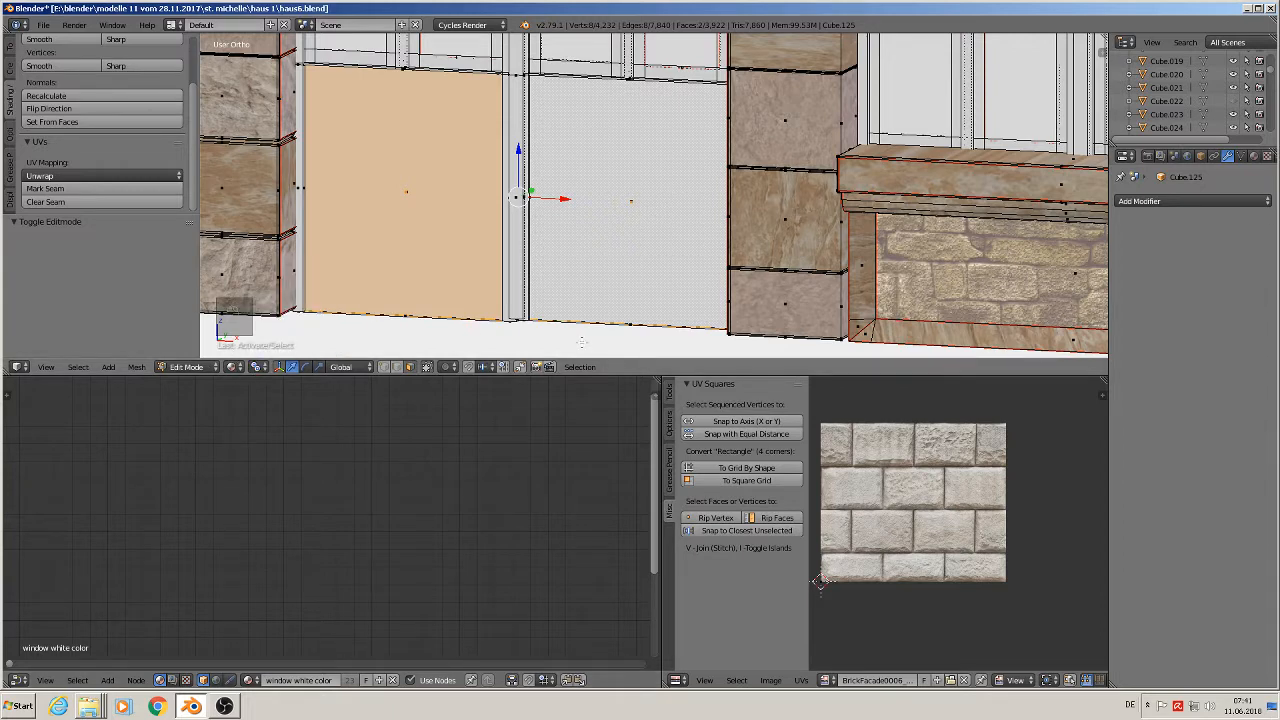
pyautogui.press('s')
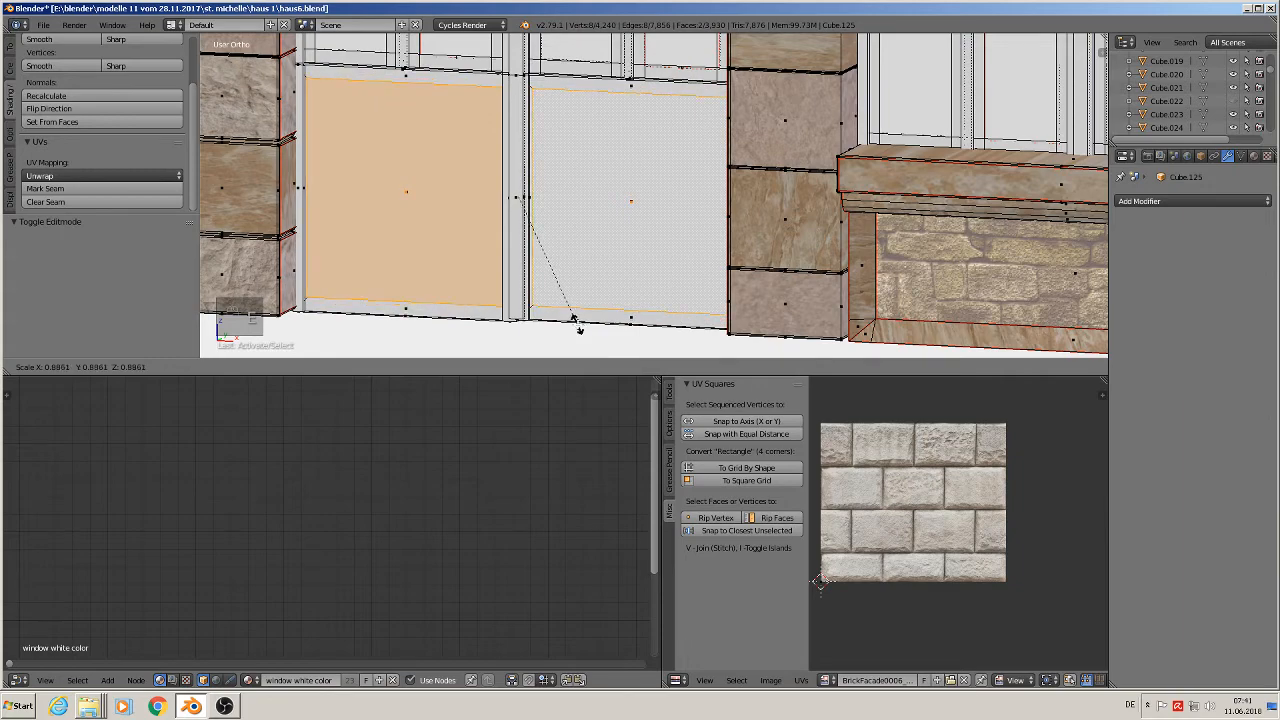
pyautogui.click(575, 320)
pyautogui.press('s')
pyautogui.press('x')
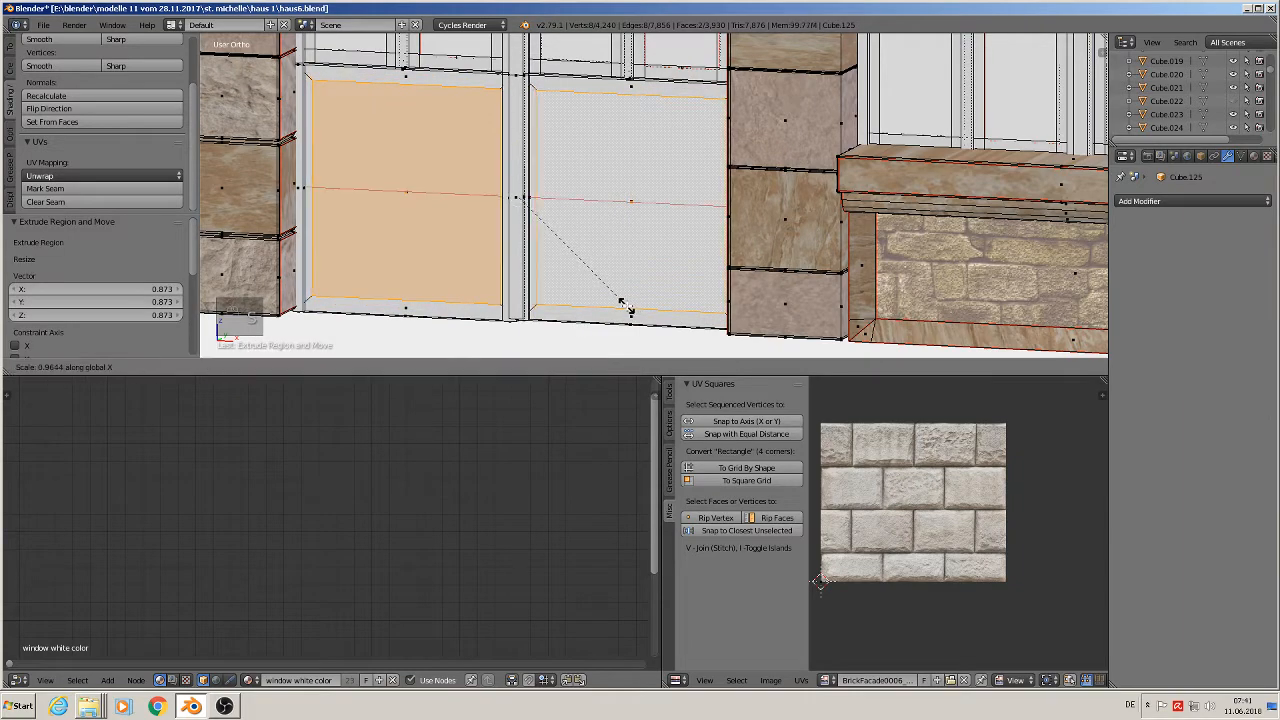
pyautogui.click(605, 300)
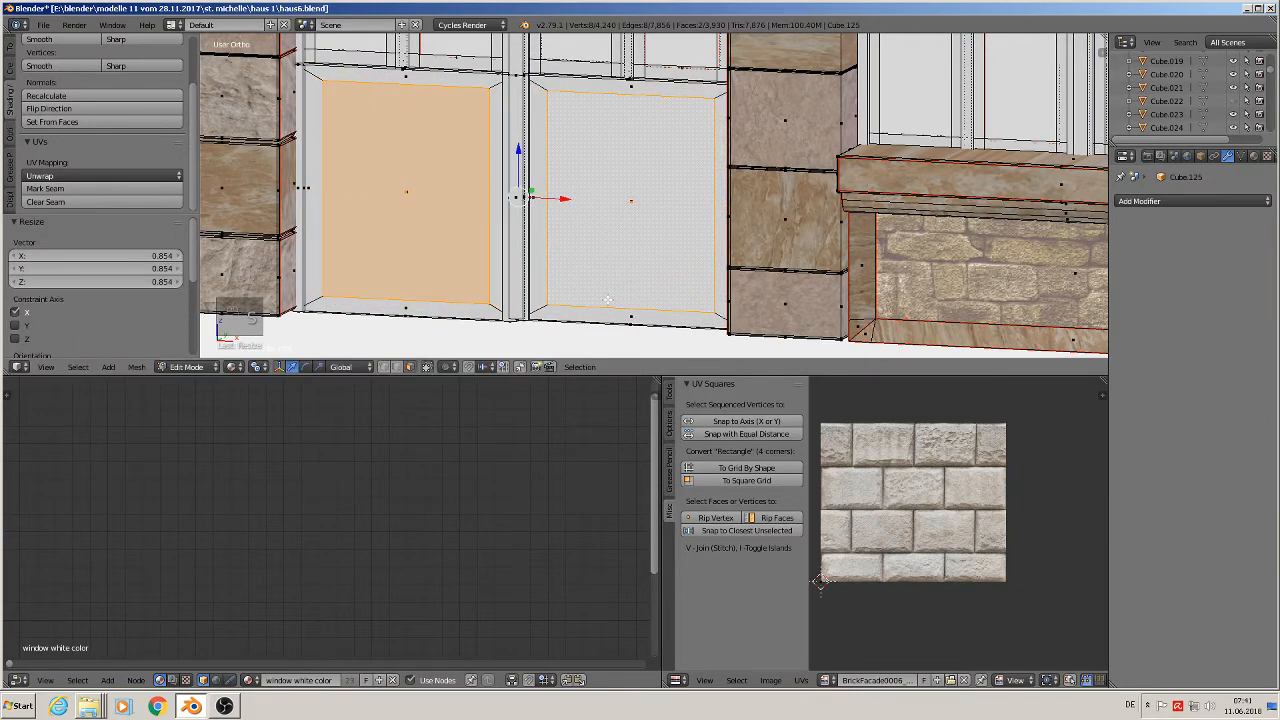
# - Extrude the two inner door panel faces again, offset them in depth, and finish editing the mesh
pyautogui.moveTo(607, 300); pyautogui.dragTo(577, 318, button='middle')
pyautogui.press('e')
pyautogui.rightClick(577, 318)
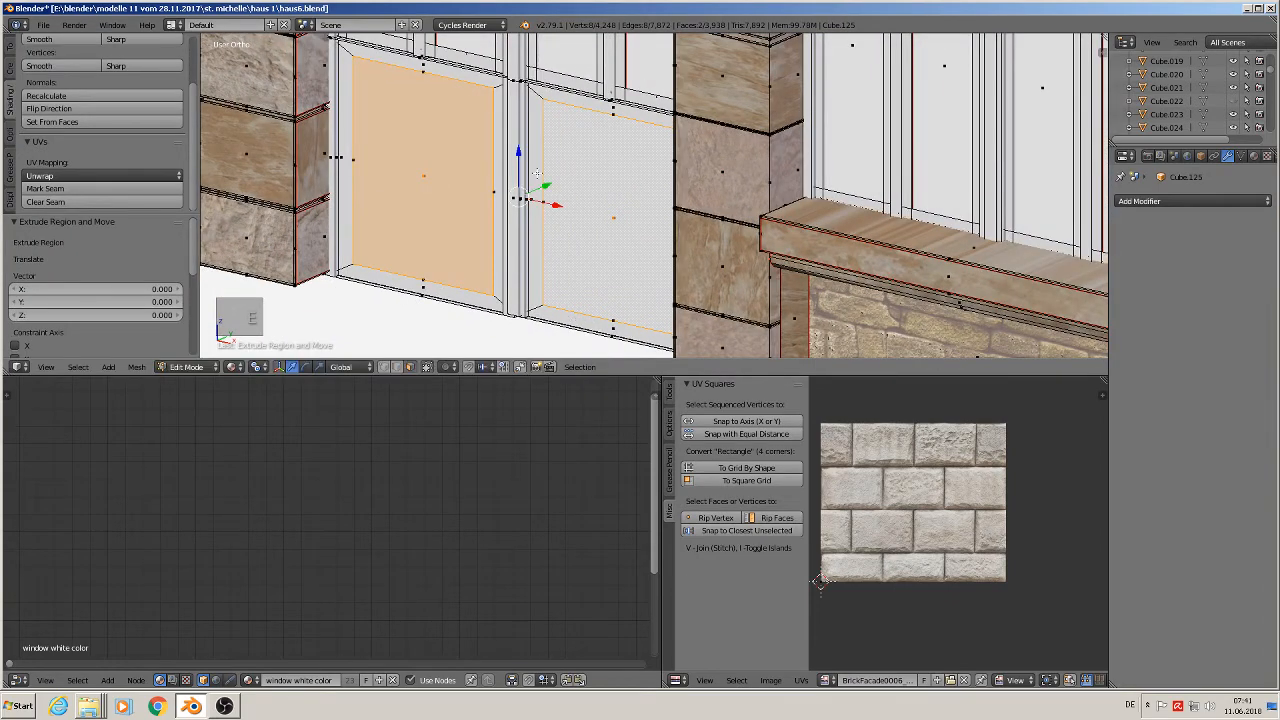
pyautogui.press('g')
pyautogui.press('z')
pyautogui.rightClick(540, 190)
pyautogui.press('Tab')
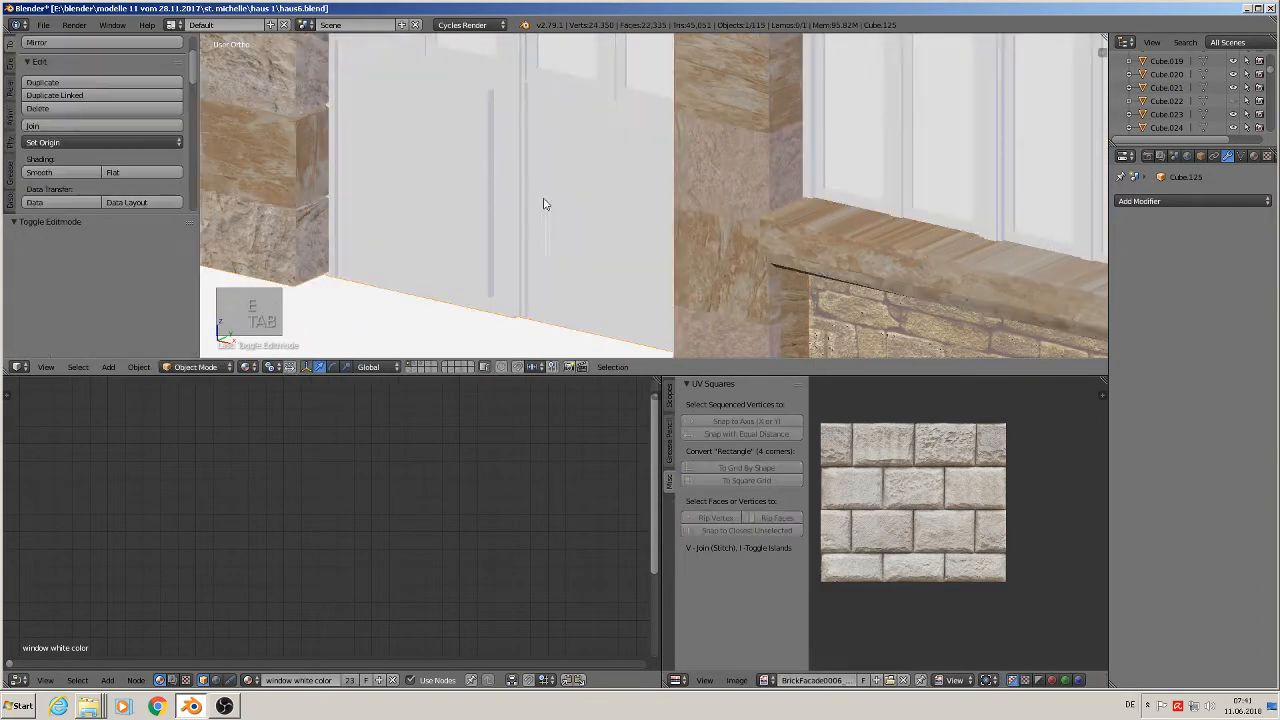
pyautogui.moveTo(551, 197); pyautogui.dragTo(622, 235, button='middle')
pyautogui.scroll(-2, 613, 197)
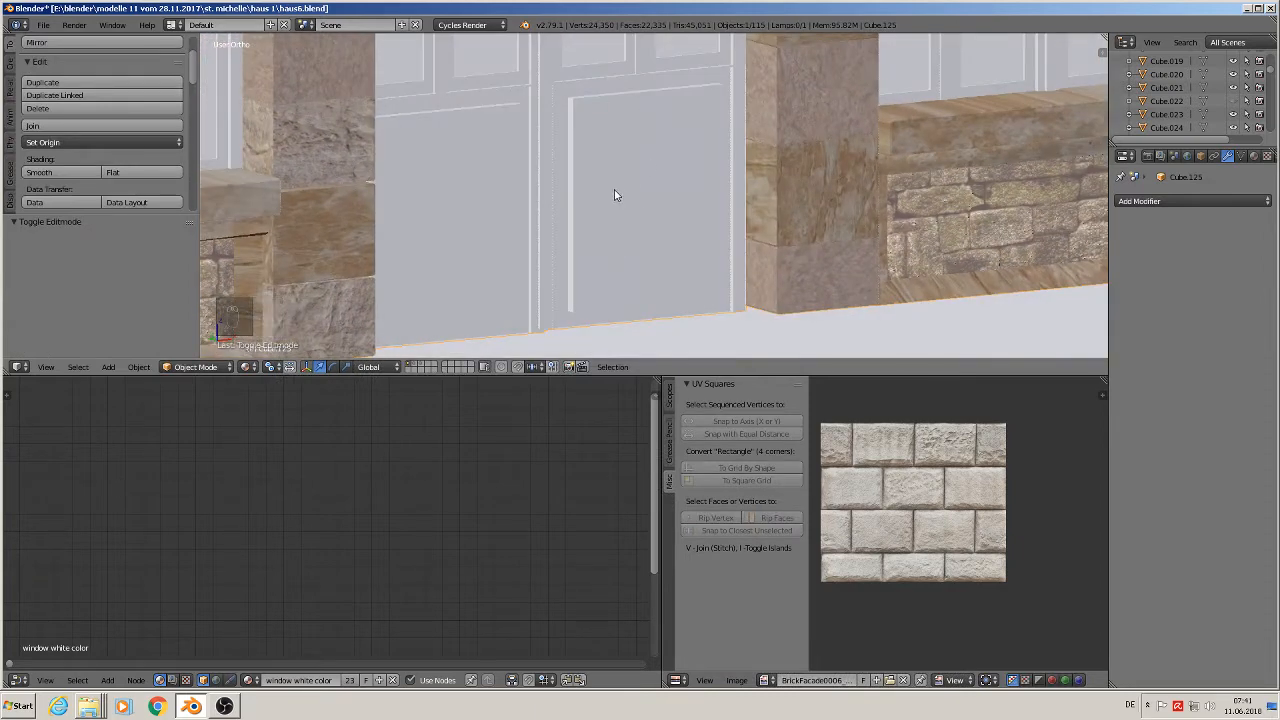
pyautogui.scroll(-3, 617, 185)
# - Duplicate the joined facade 0.334 along X and move the copy to the second layer
pyautogui.press('Tab')
pyautogui.scroll(-5, 640, 226)
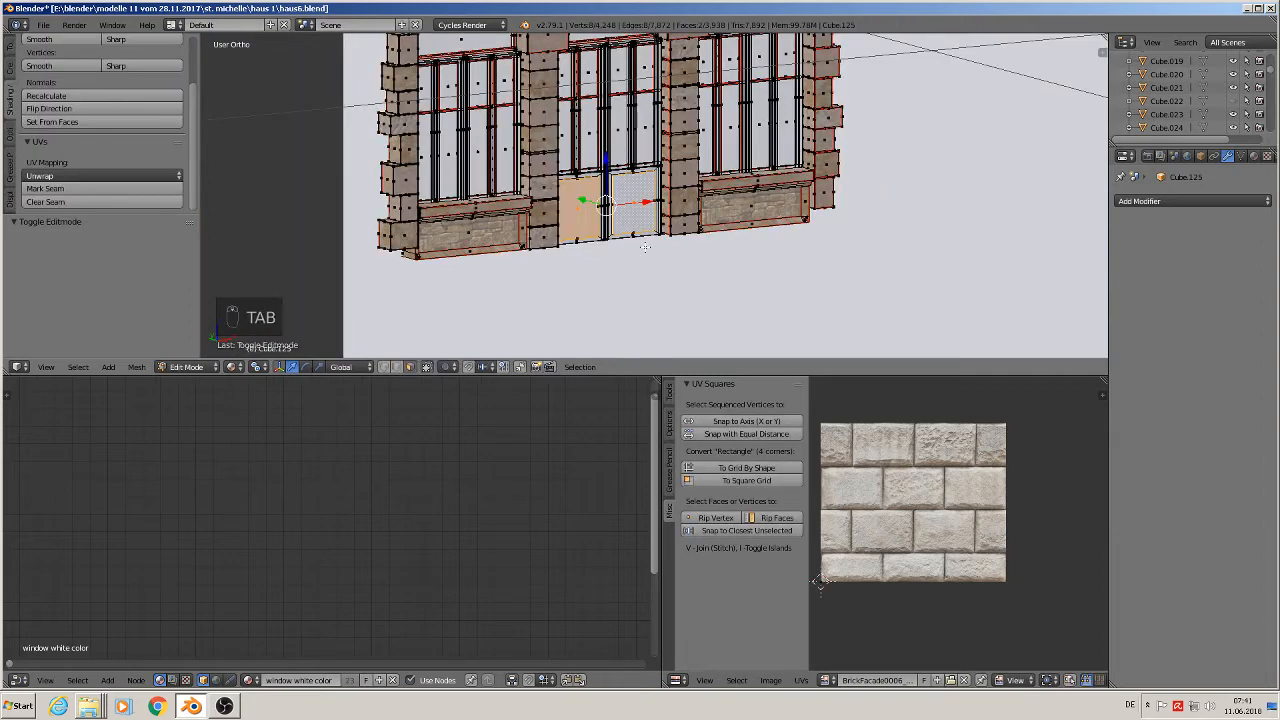
pyautogui.press('Tab')
pyautogui.press('a')
pyautogui.press('a')
pyautogui.press('a')
pyautogui.moveTo(643, 253); pyautogui.dragTo(615, 190, button='middle')
pyautogui.rightClick(615, 187)
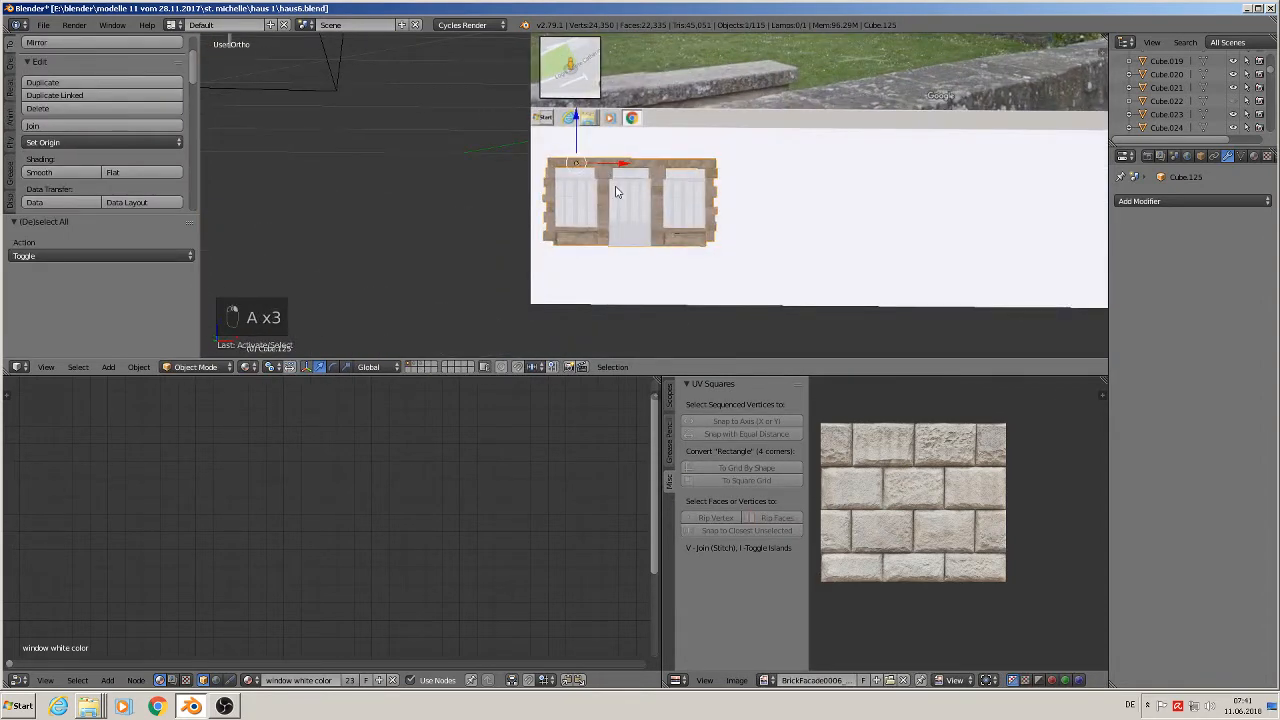
pyautogui.hotkey('shift', 'd')
pyautogui.click(831, 194)
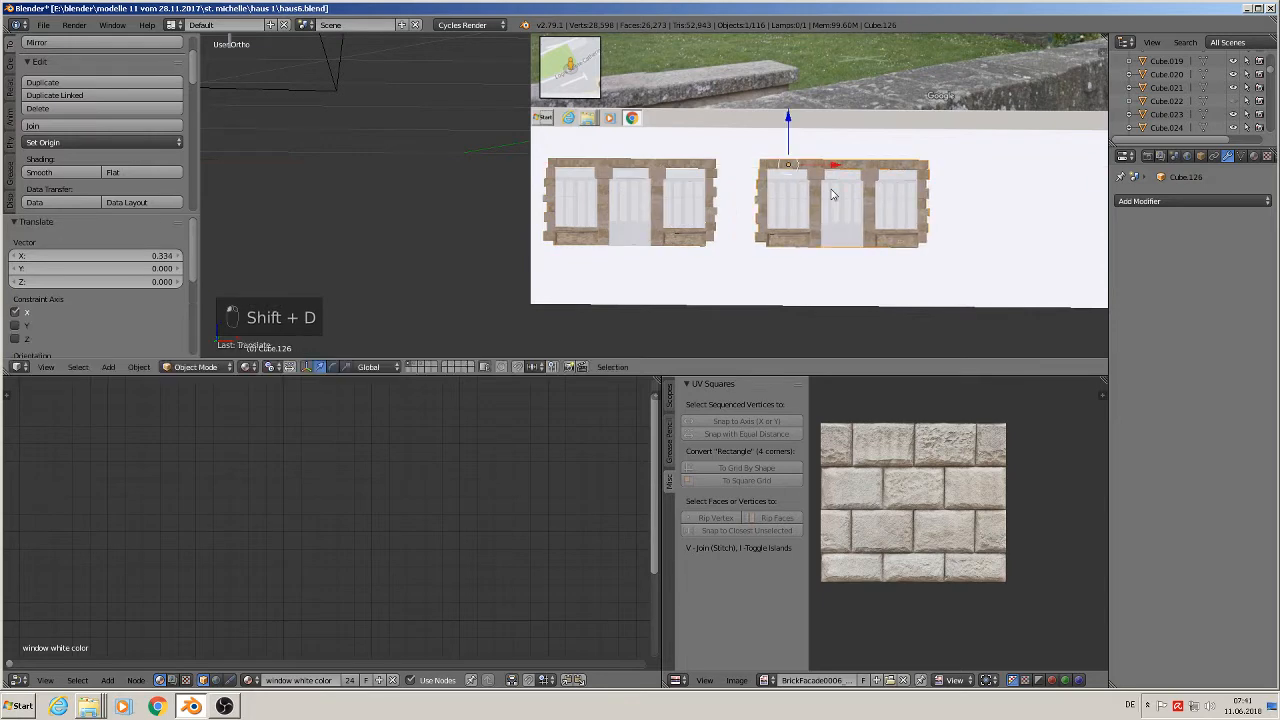
pyautogui.press('m')
pyautogui.click(949, 217)
# - Move the original facade onto the house's upper floor in front view, -0.958 along X and 0.512 along Z
pyautogui.rightClick(634, 180)
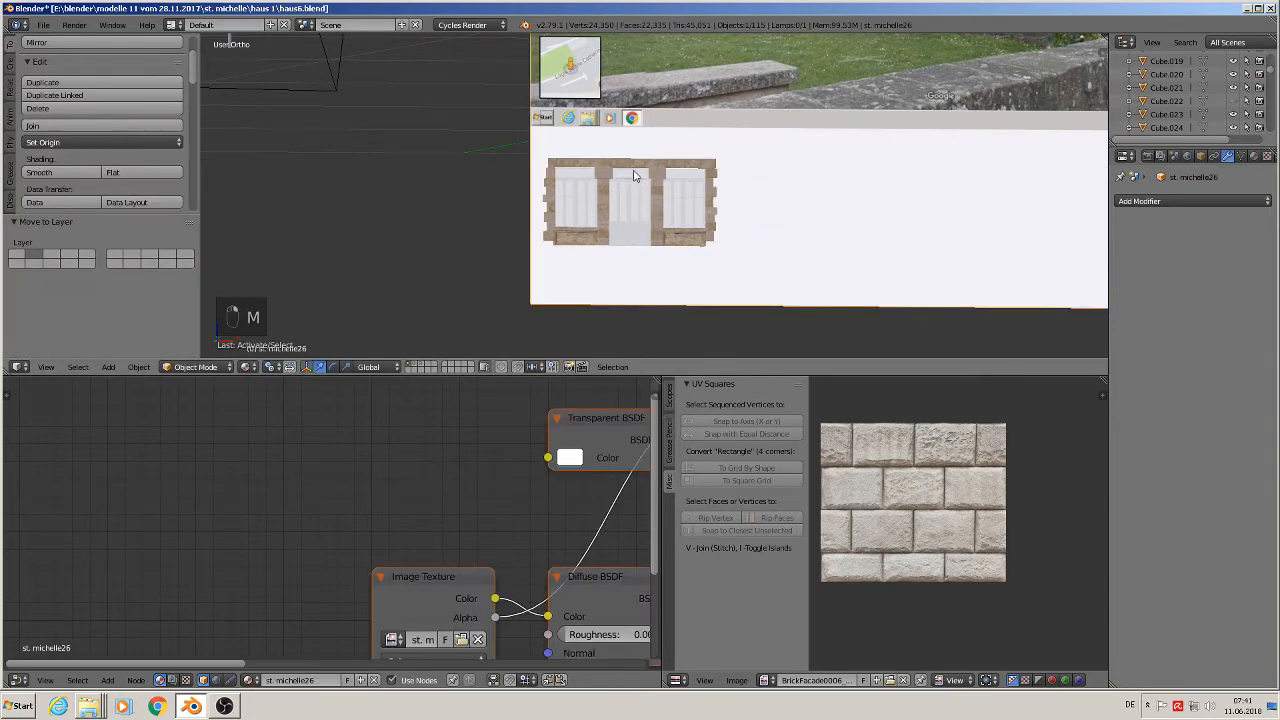
pyautogui.scroll(-1, 646, 191)
pyautogui.scroll(-1, 648, 196)
pyautogui.press('KP_1')
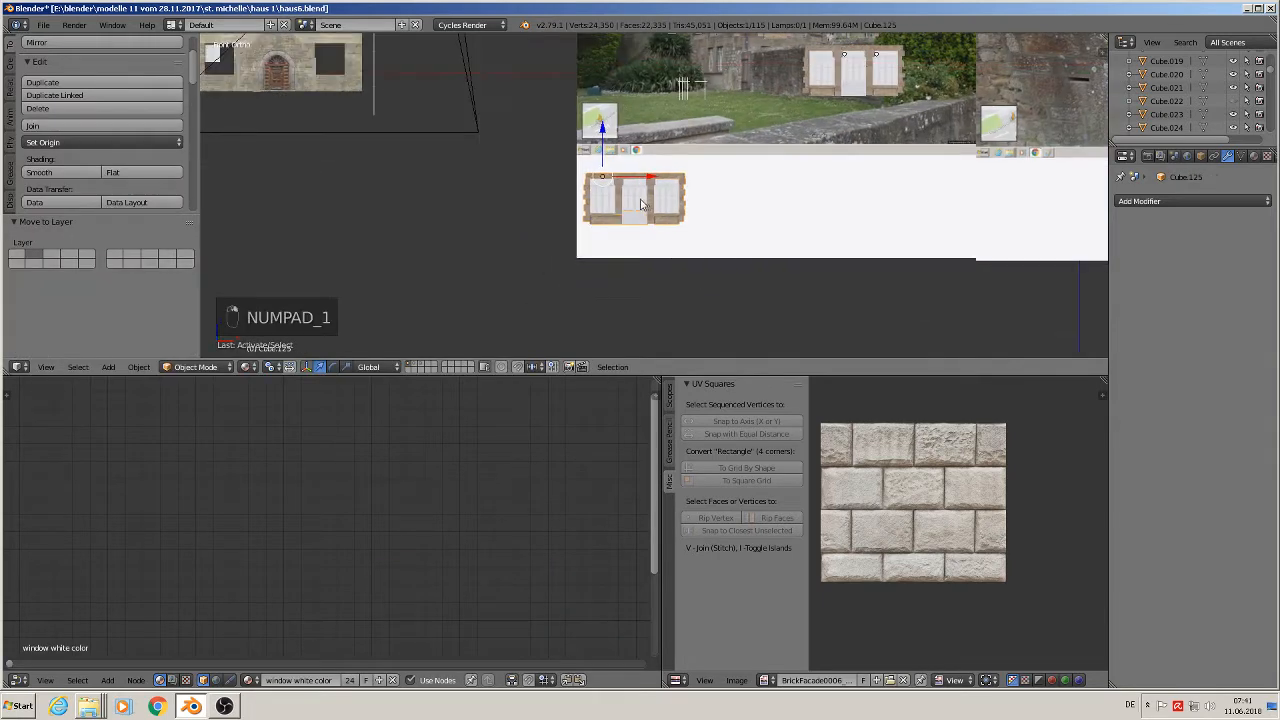
pyautogui.scroll(-2, 785, 315)
pyautogui.scroll(3, 785, 315)
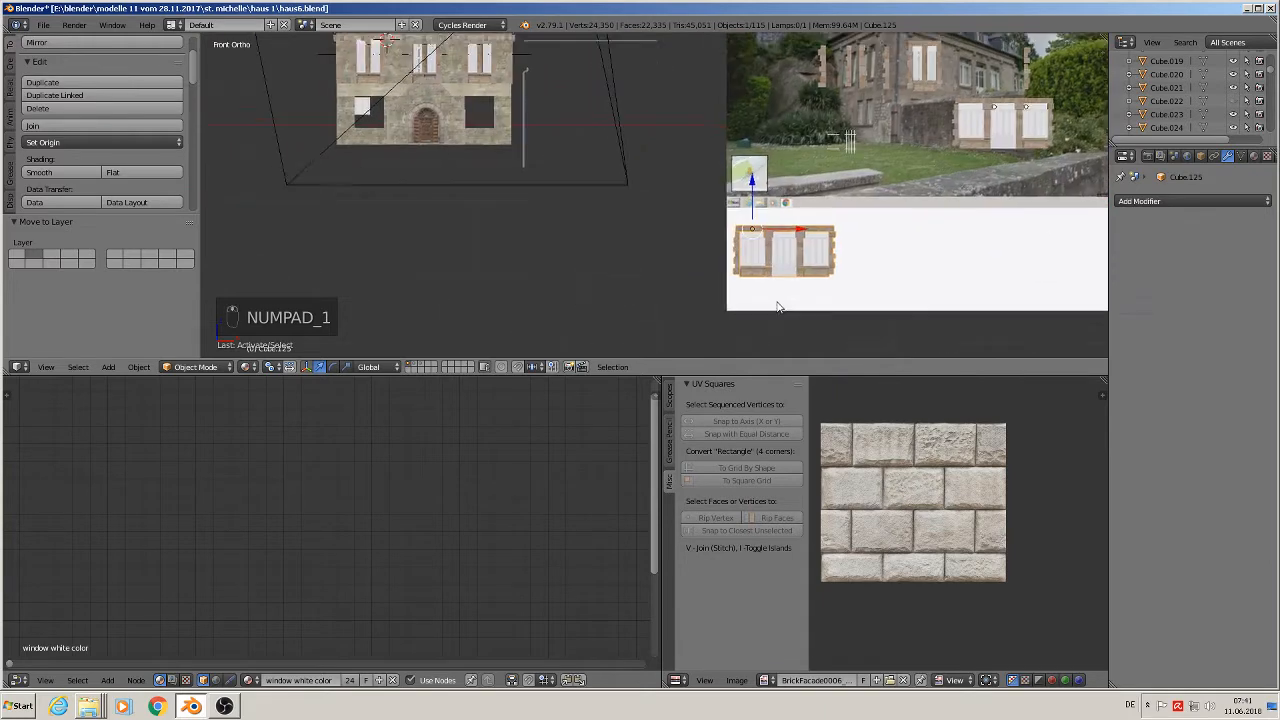
pyautogui.press('g')
pyautogui.click(440, 155)
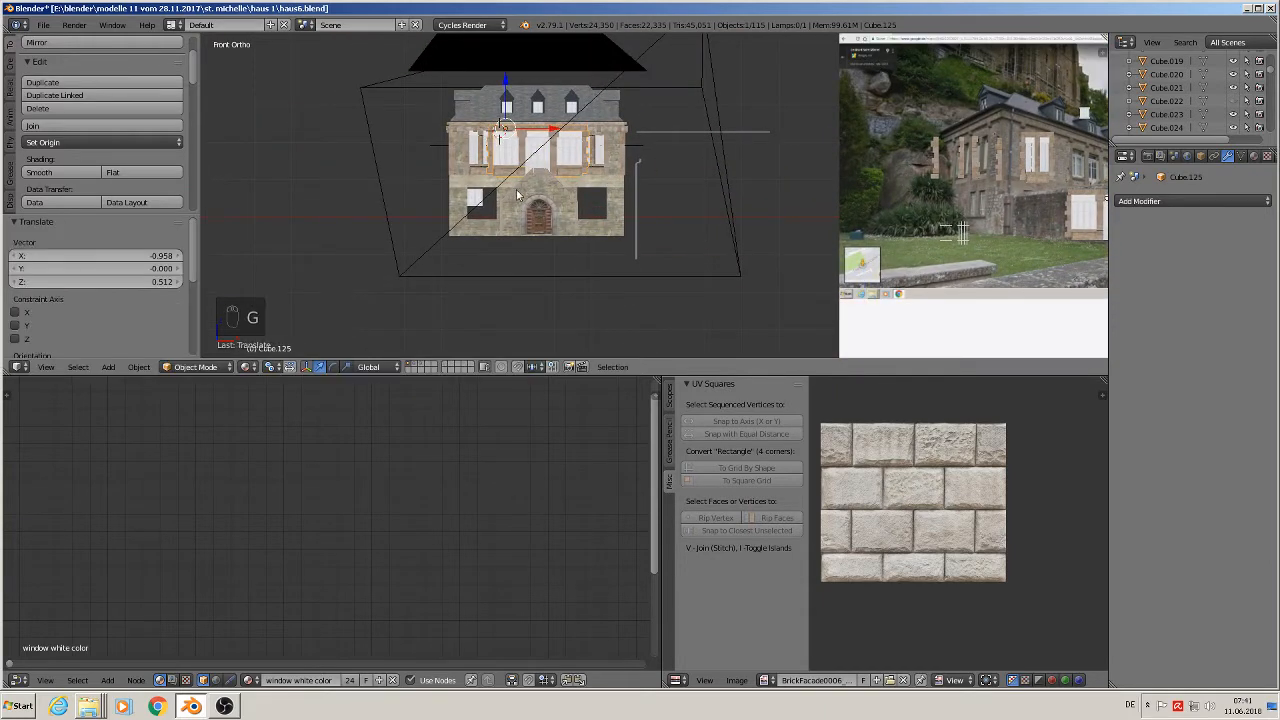
# - Raise the facade 0.005 along Z to line up its lintel with the stone band under the roof
pyautogui.scroll(7, 597, 200)
pyautogui.scroll(2, 597, 200)
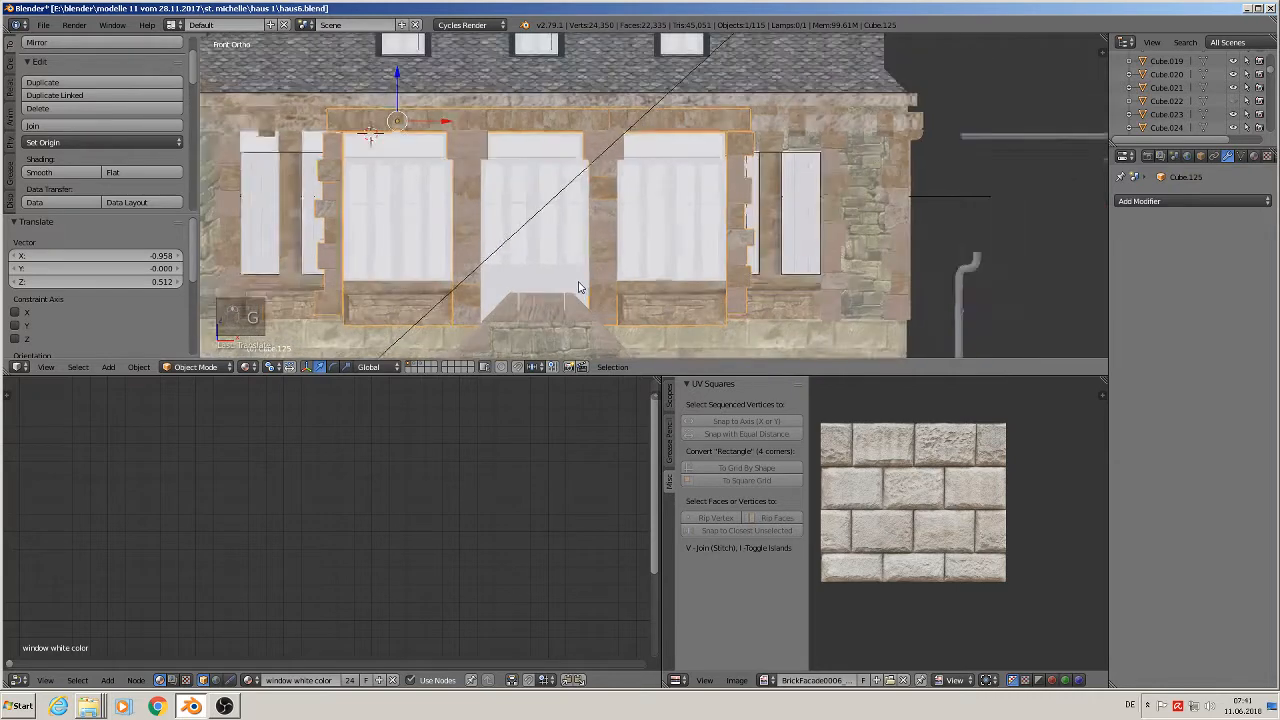
pyautogui.scroll(-2, 580, 288)
pyautogui.scroll(2, 604, 302)
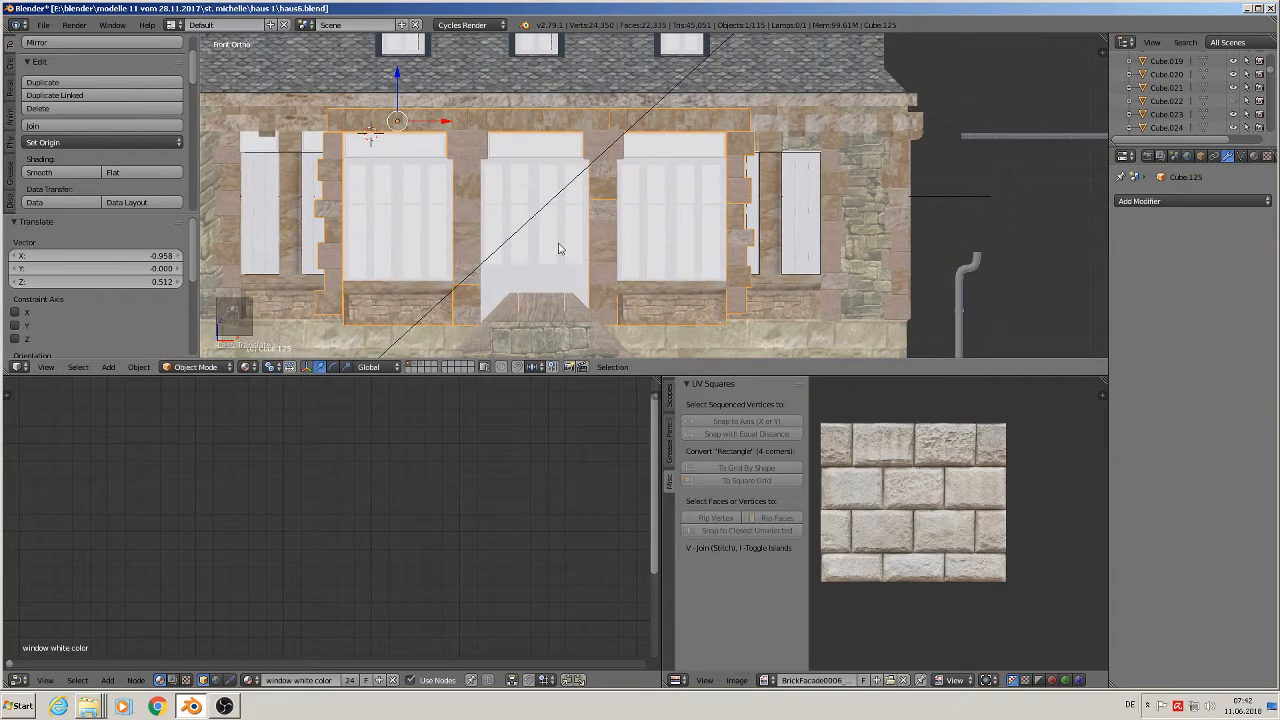
pyautogui.press('g')
pyautogui.press('z')
pyautogui.click(404, 89)
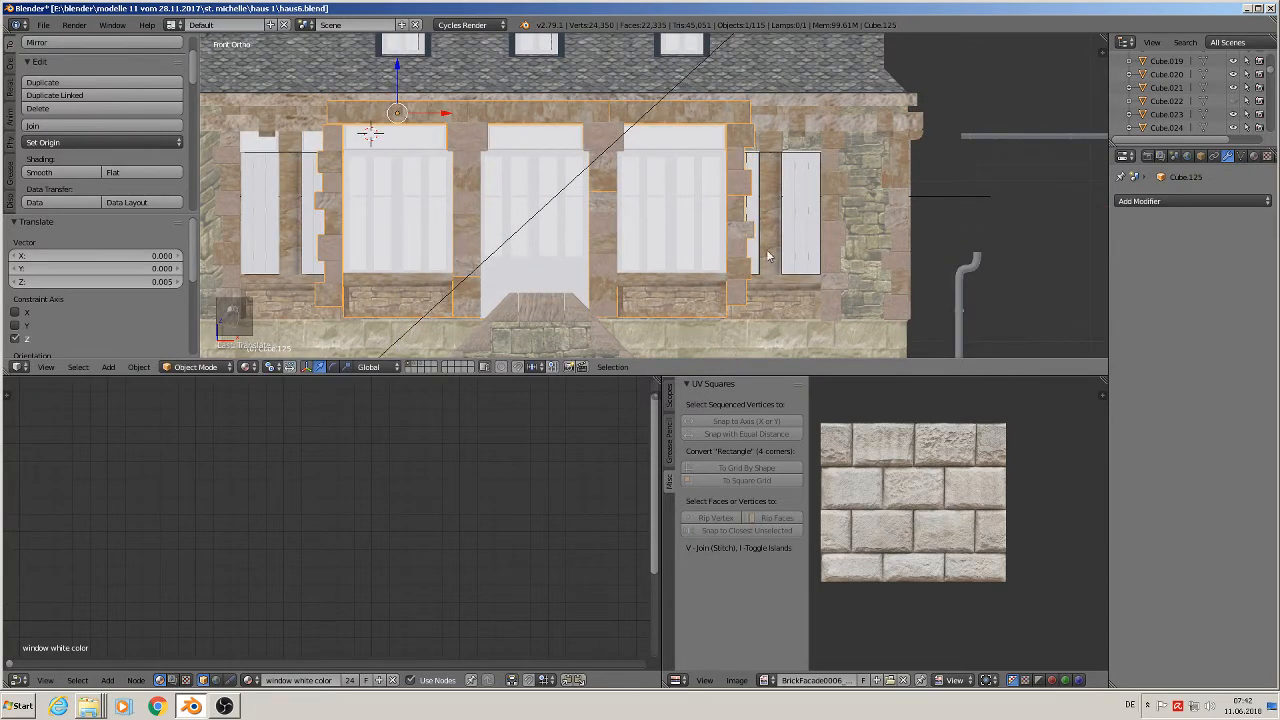
# - Try to scale the facade to 0.833 and lower it 0.021 along Z, and undo both changes
pyautogui.press('s')
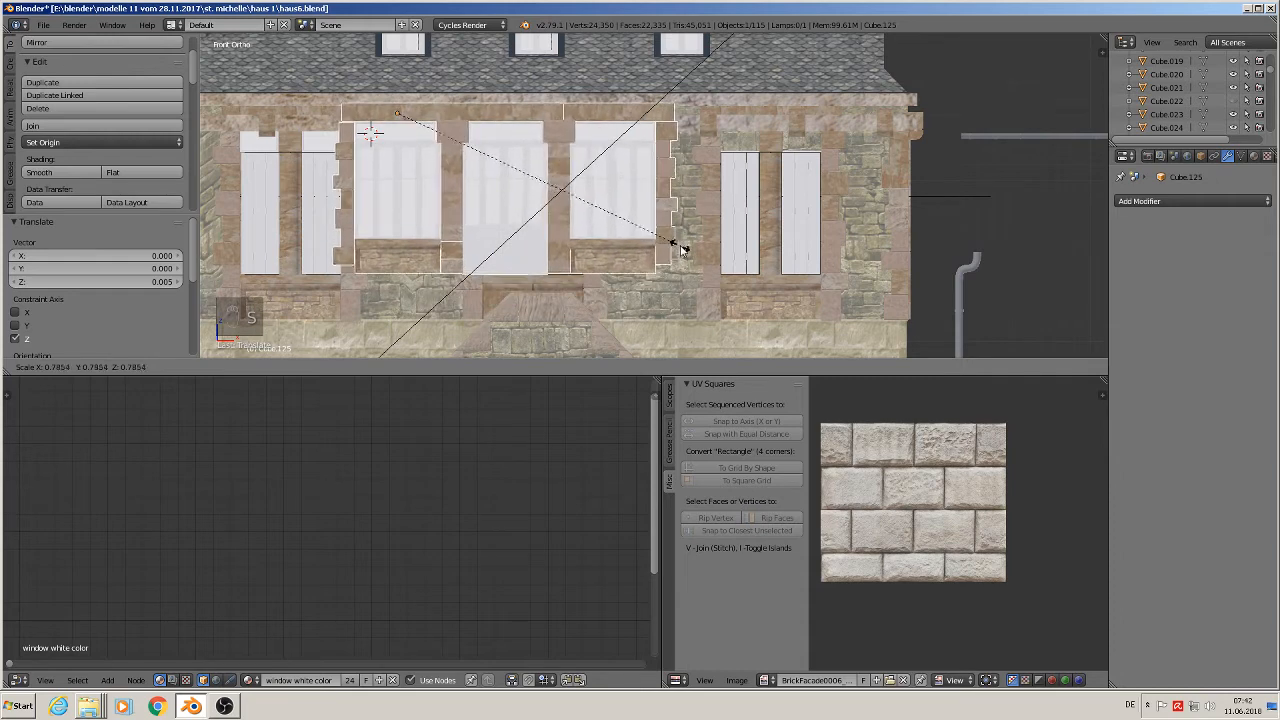
pyautogui.click(690, 268)
pyautogui.press('g')
pyautogui.press('z')
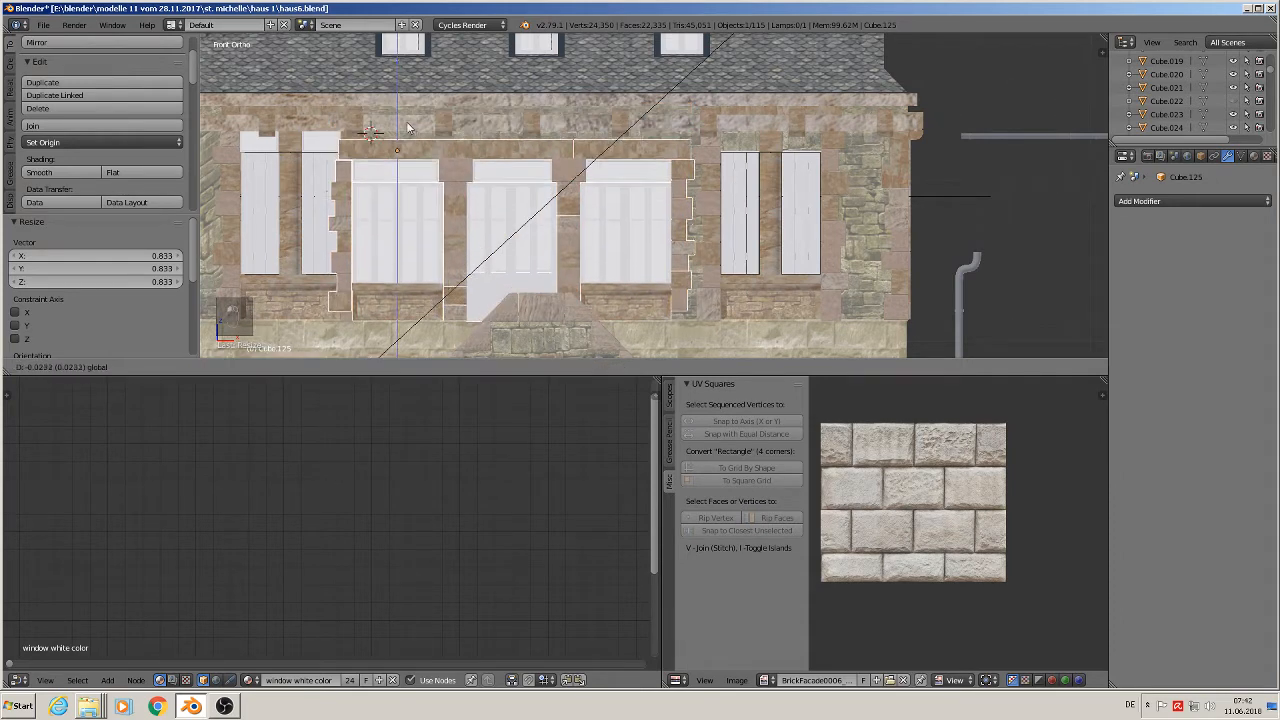
pyautogui.click(436, 151)
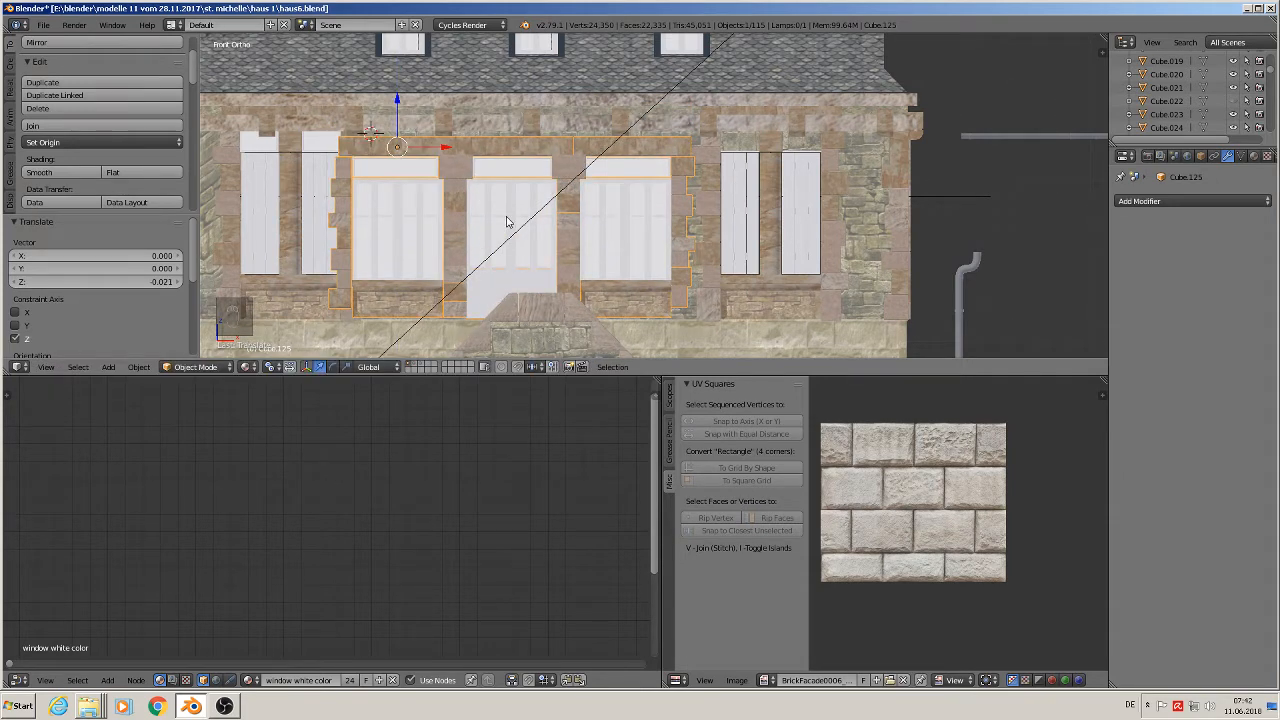
pyautogui.hotkey('ctrl', 'z')
pyautogui.hotkey('ctrl', 'z')
# - Shift the facade 0.033 along X to centre it on the house's upper floor
pyautogui.scroll(-5, 506, 222)
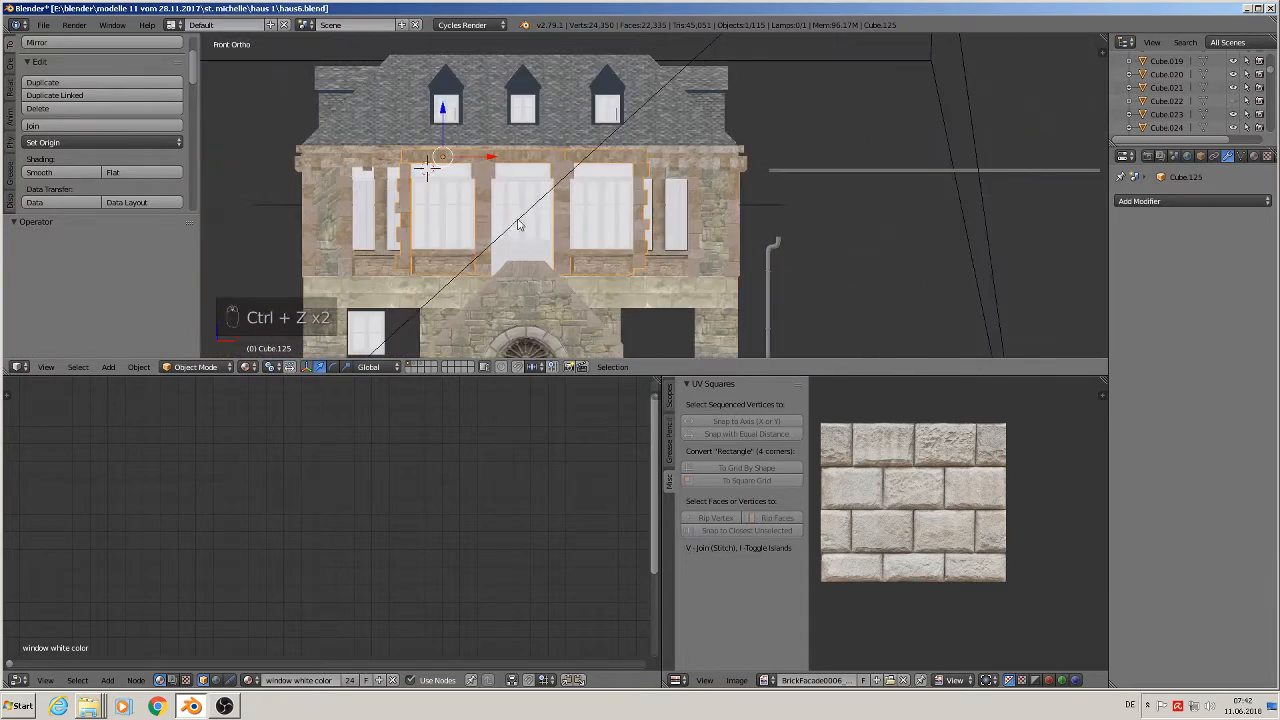
pyautogui.keyDown('shift'); pyautogui.moveTo(580, 228); pyautogui.dragTo(416, 152, button='middle'); pyautogui.keyUp('shift')
pyautogui.press('g')
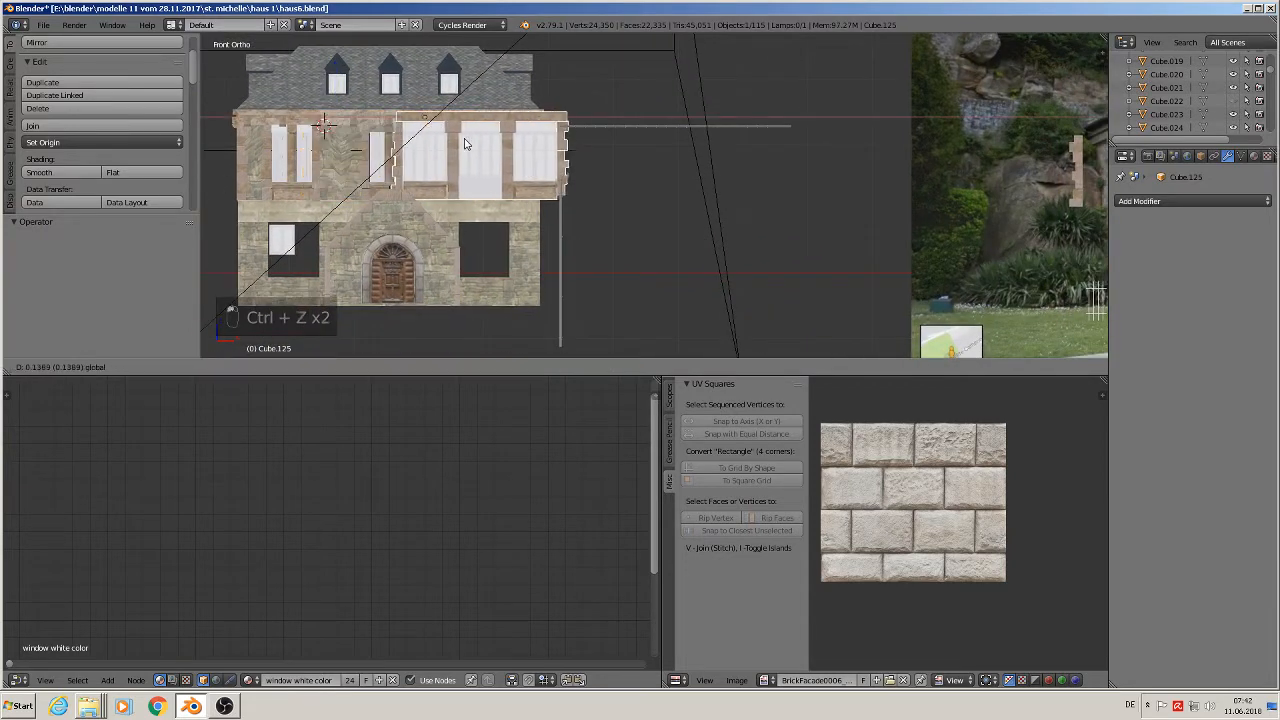
pyautogui.click(403, 133)
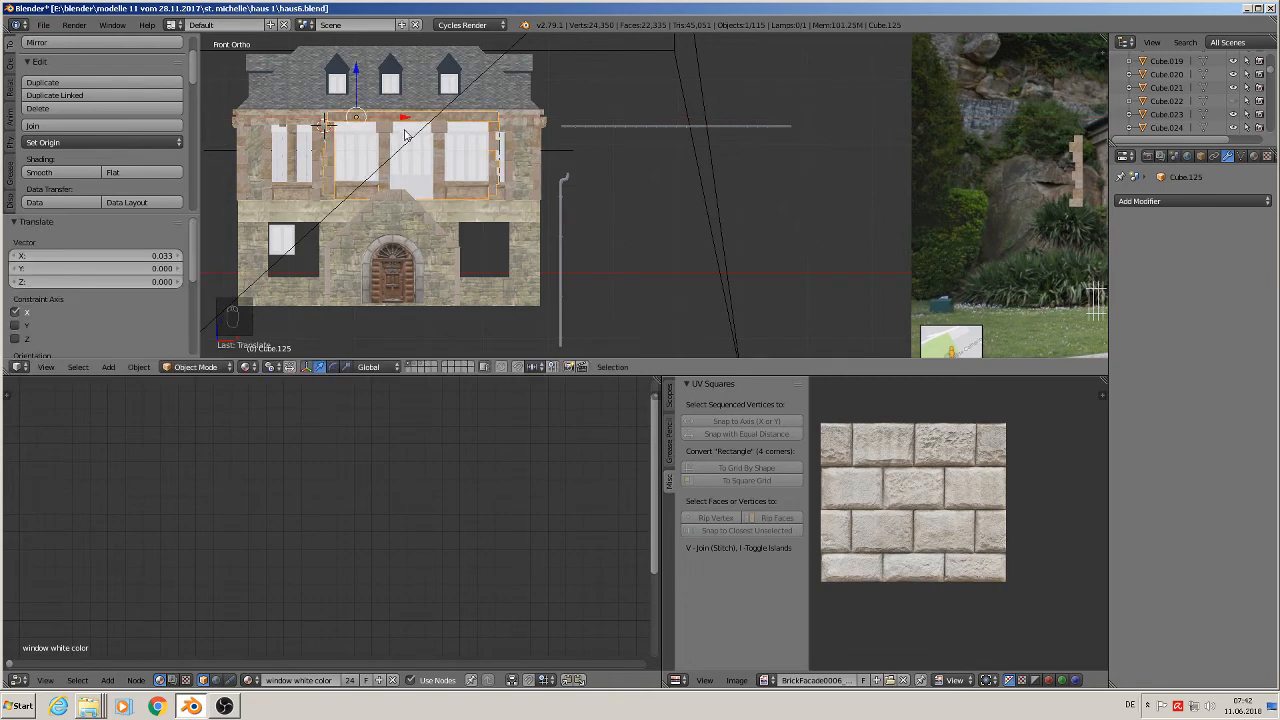
# - Scale the facade to about 0.727 along X, using the reference photo as a guide, and shift it -0.013 along X
pyautogui.scroll(-3, 536, 192)
pyautogui.keyDown('shift'); pyautogui.moveTo(964, 202); pyautogui.dragTo(376, 248, button='middle'); pyautogui.keyUp('shift')
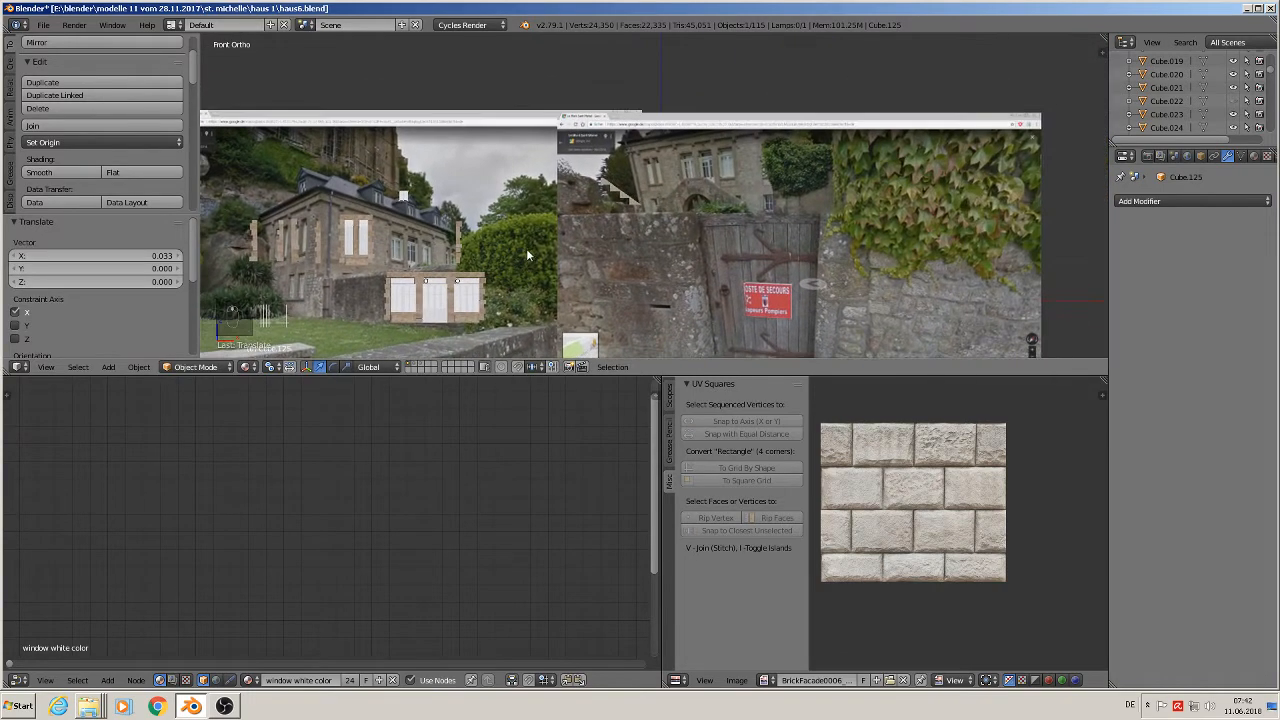
pyautogui.scroll(3, 725, 187)
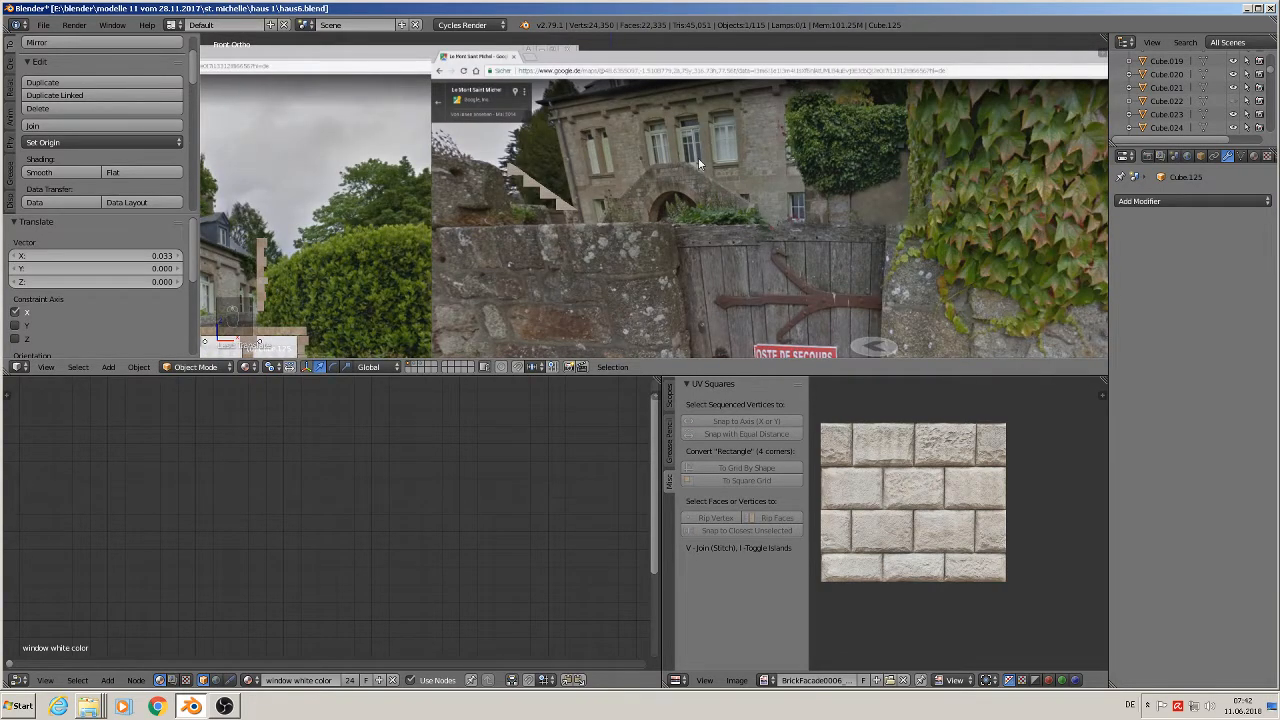
pyautogui.keyDown('shift'); pyautogui.moveTo(414, 239); pyautogui.dragTo(1100, 222, button='middle'); pyautogui.keyUp('shift')
pyautogui.keyDown('shift'); pyautogui.moveTo(205, 222); pyautogui.dragTo(823, 203, button='middle'); pyautogui.keyUp('shift')
pyautogui.scroll(2, 600, 214)
pyautogui.press('s')
pyautogui.press('x')
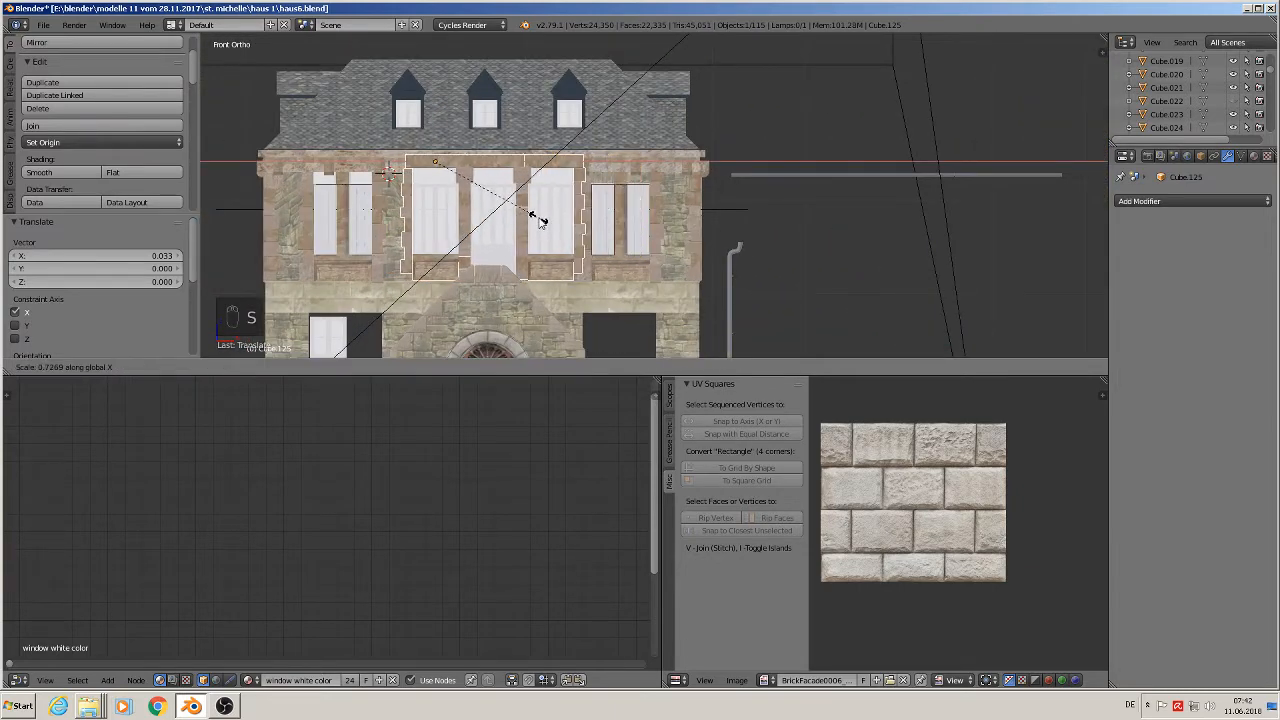
pyautogui.click(540, 224)
pyautogui.moveTo(480, 166); pyautogui.dragTo(468, 168)
# - Push the facade back into the front wall by 0.019 and a further 0.012 along Y
pyautogui.moveTo(468, 168)
pyautogui.mouseDown(button='middle')
pyautogui.moveTo(407, 241)
pyautogui.moveTo(462, 160)
pyautogui.mouseUp(button='middle')
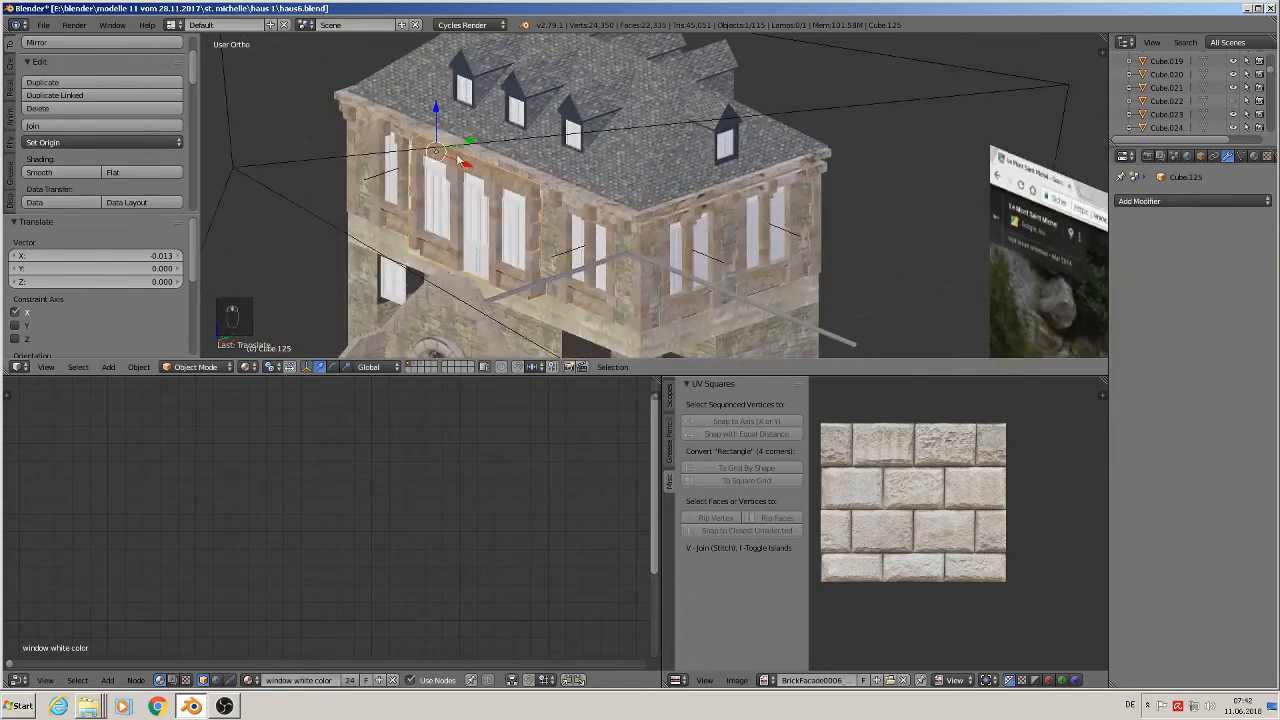
pyautogui.moveTo(462, 160); pyautogui.dragTo(488, 138)
pyautogui.moveTo(488, 138); pyautogui.dragTo(581, 172, button='middle')
pyautogui.scroll(3, 520, 211)
pyautogui.moveTo(581, 172); pyautogui.dragTo(600, 238, button='middle')
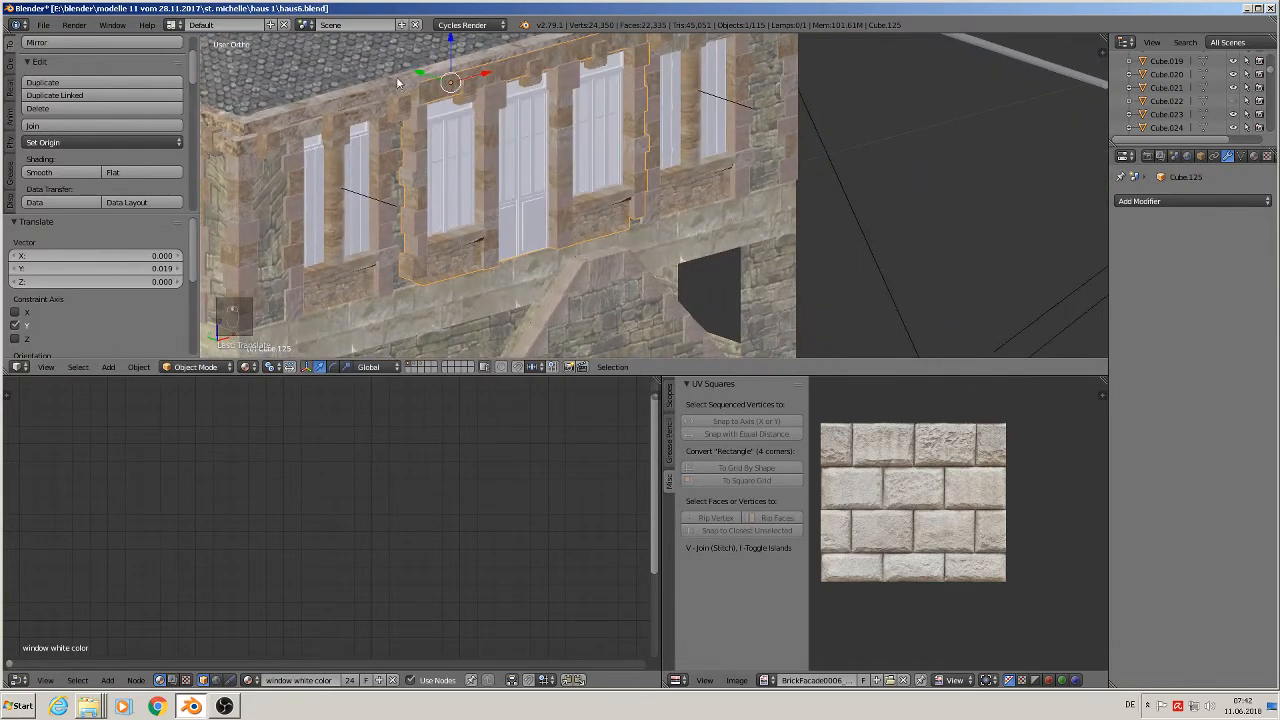
pyautogui.press('g')
pyautogui.press('y')
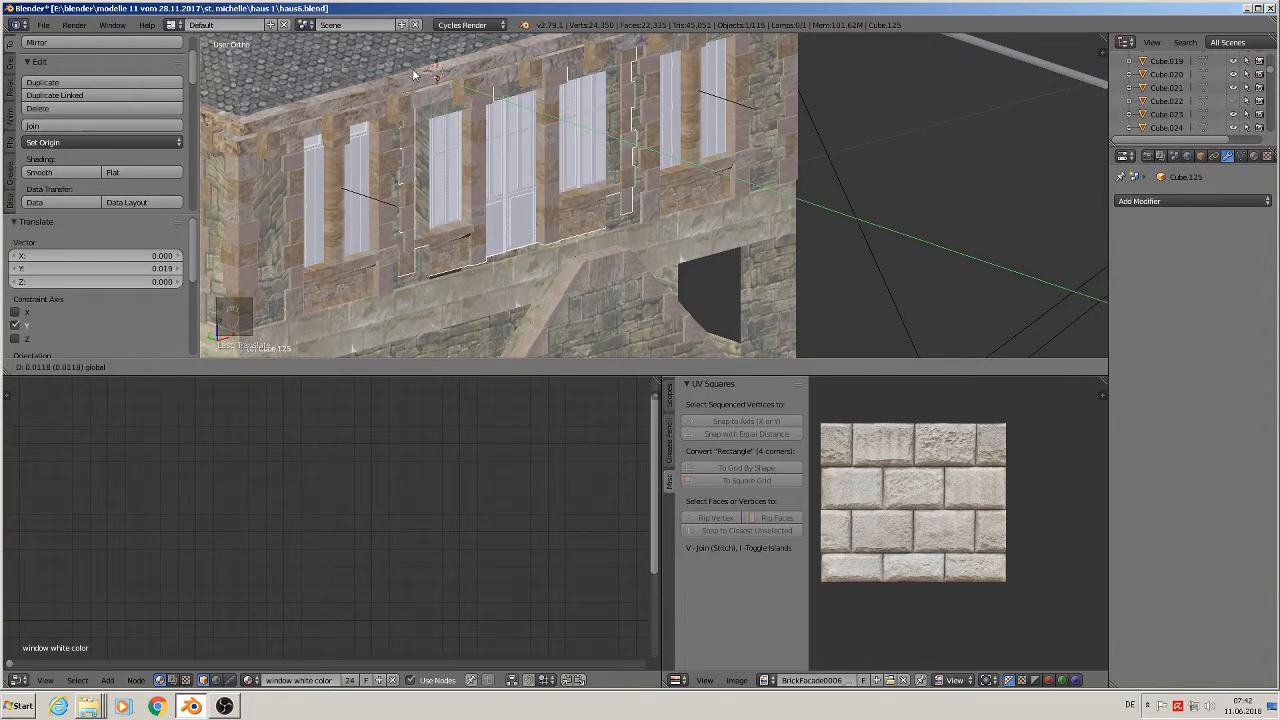
pyautogui.click(415, 75)
pyautogui.moveTo(530, 192); pyautogui.dragTo(463, 195, button='middle')
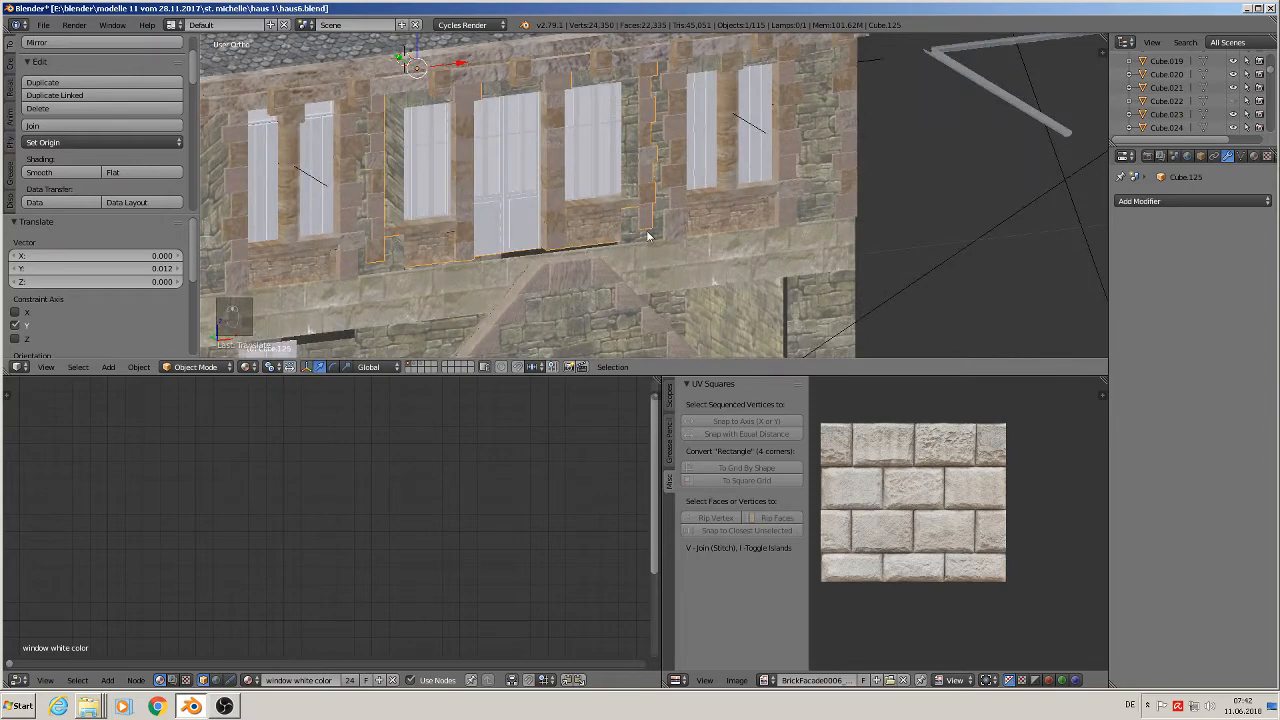
# - Edit the house wall mesh in front view and raise the top edge of the central upper-floor opening 0.014 along Z
pyautogui.rightClick(649, 235)
pyautogui.press('Tab')
pyautogui.moveTo(636, 239); pyautogui.dragTo(583, 229, button='middle')
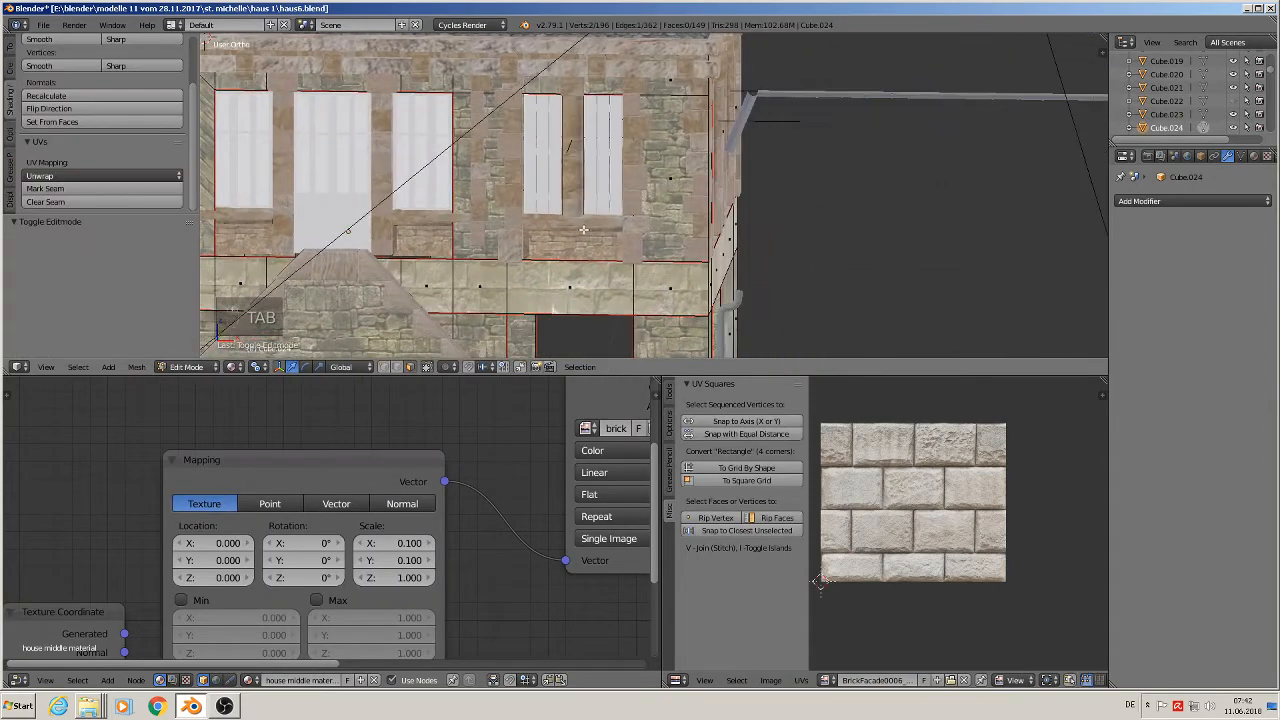
pyautogui.press('KP_1')
pyautogui.scroll(-4, 463, 176)
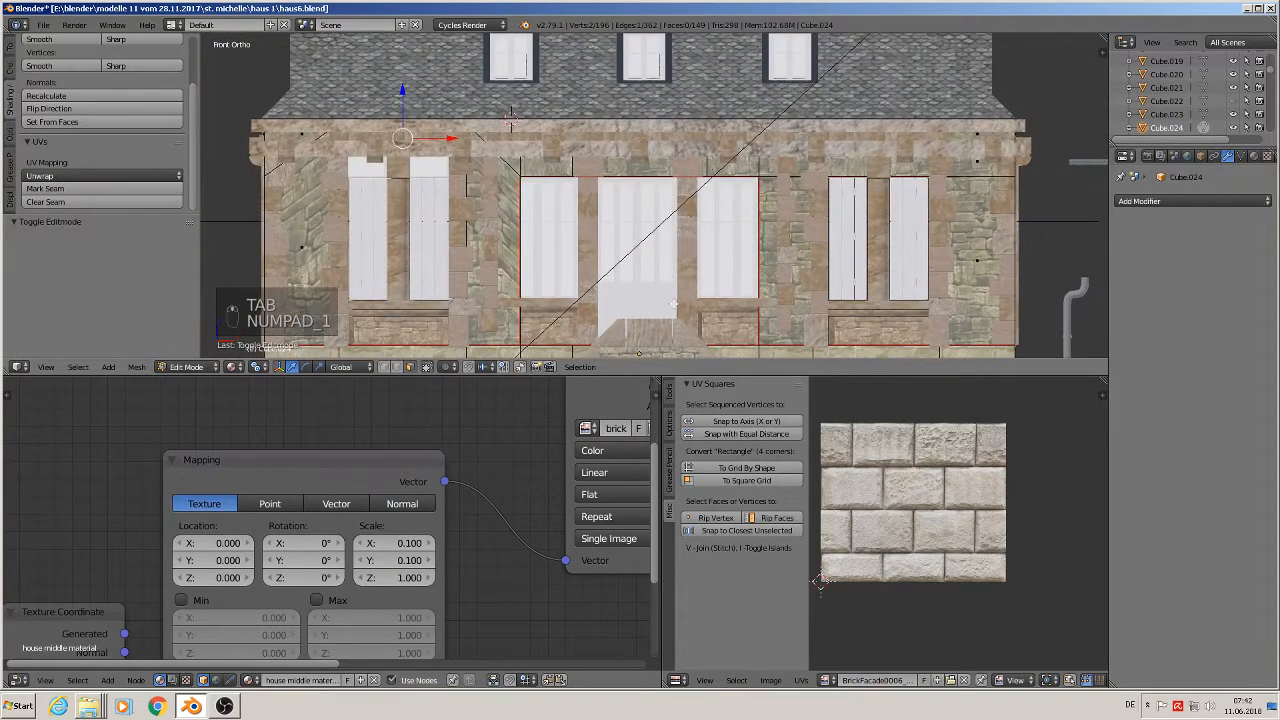
pyautogui.rightClick(527, 172)
pyautogui.keyDown('shift'); pyautogui.moveTo(548, 234); pyautogui.dragTo(472, 154, button='middle'); pyautogui.keyUp('shift')
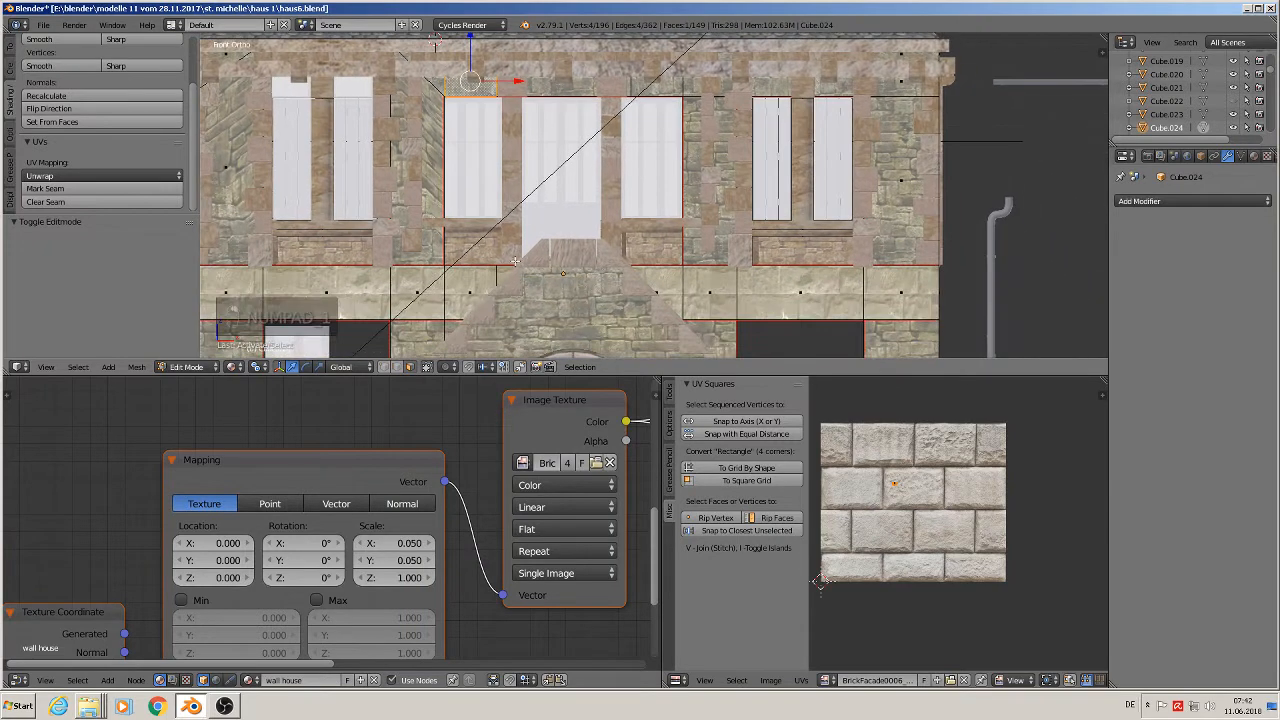
pyautogui.rightClick(444, 95)
pyautogui.keyDown('ctrl'); pyautogui.rightClick(684, 99); pyautogui.keyUp('ctrl')
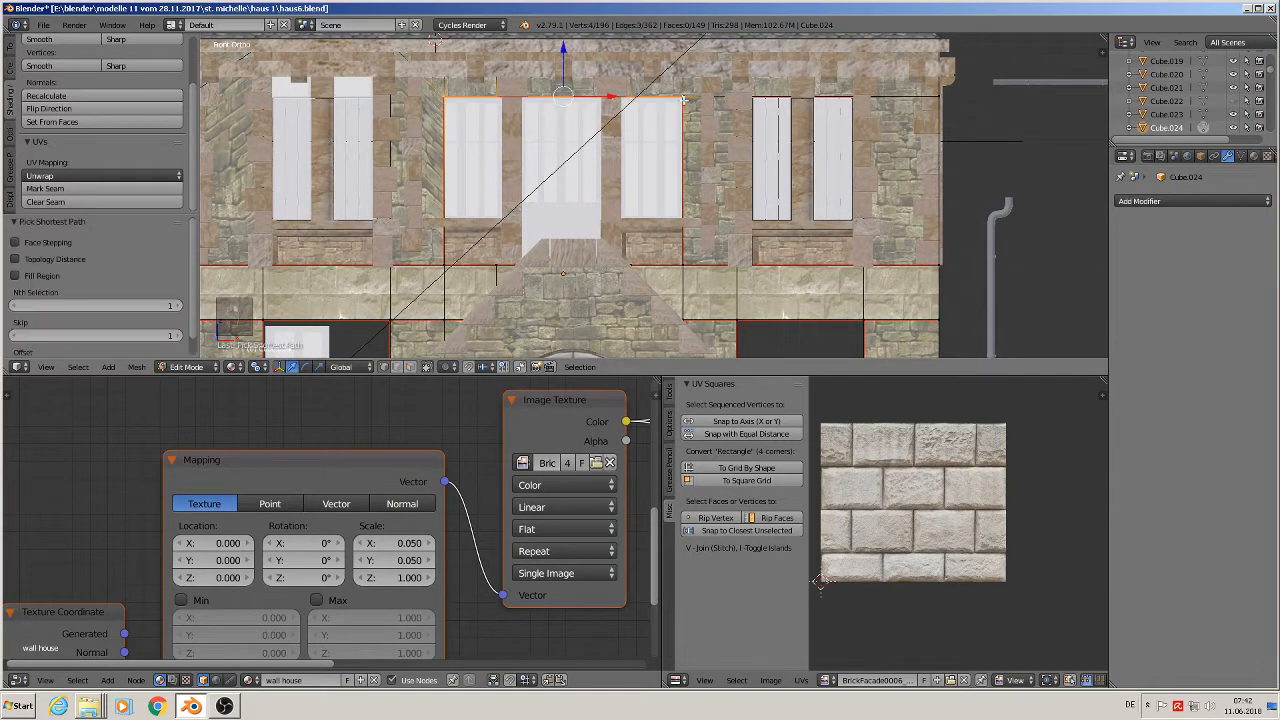
pyautogui.moveTo(553, 69); pyautogui.dragTo(556, 50)
# - Widen the central opening by moving its left vertical edge -0.017 along X
pyautogui.rightClick(444, 264)
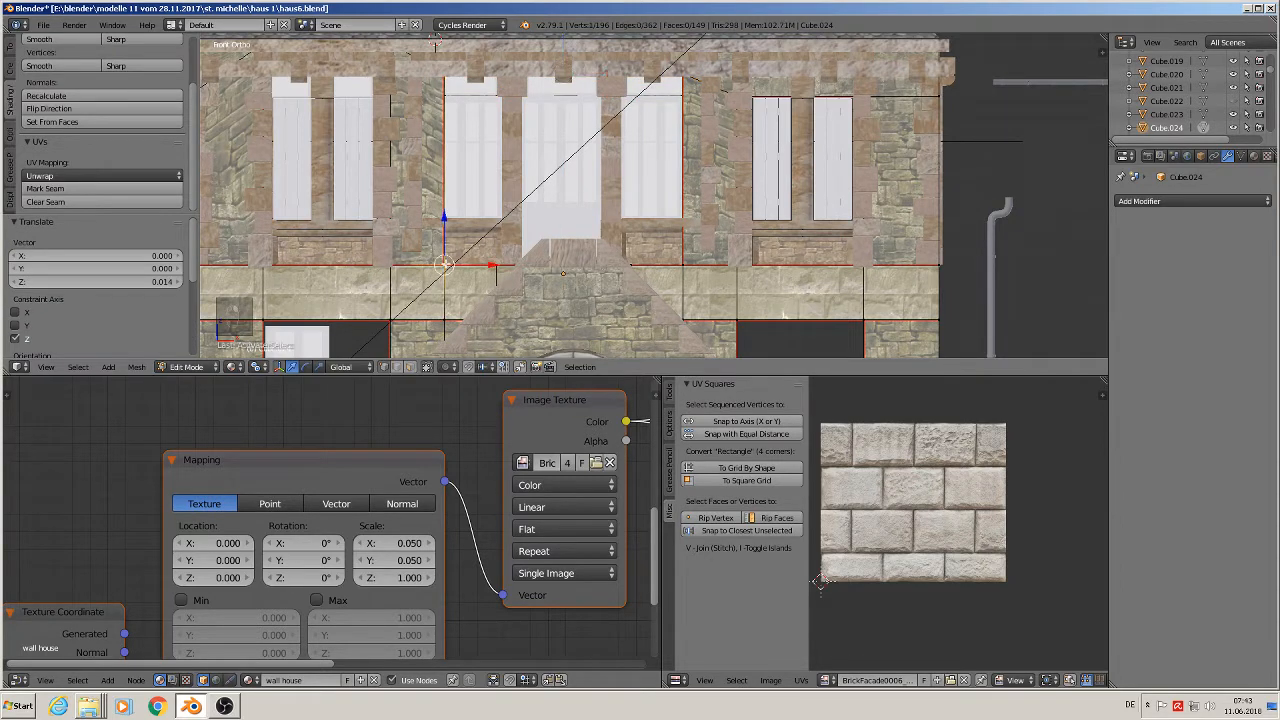
pyautogui.keyDown('ctrl'); pyautogui.rightClick(453, 54); pyautogui.keyUp('ctrl')
pyautogui.press('g')
pyautogui.press('x')
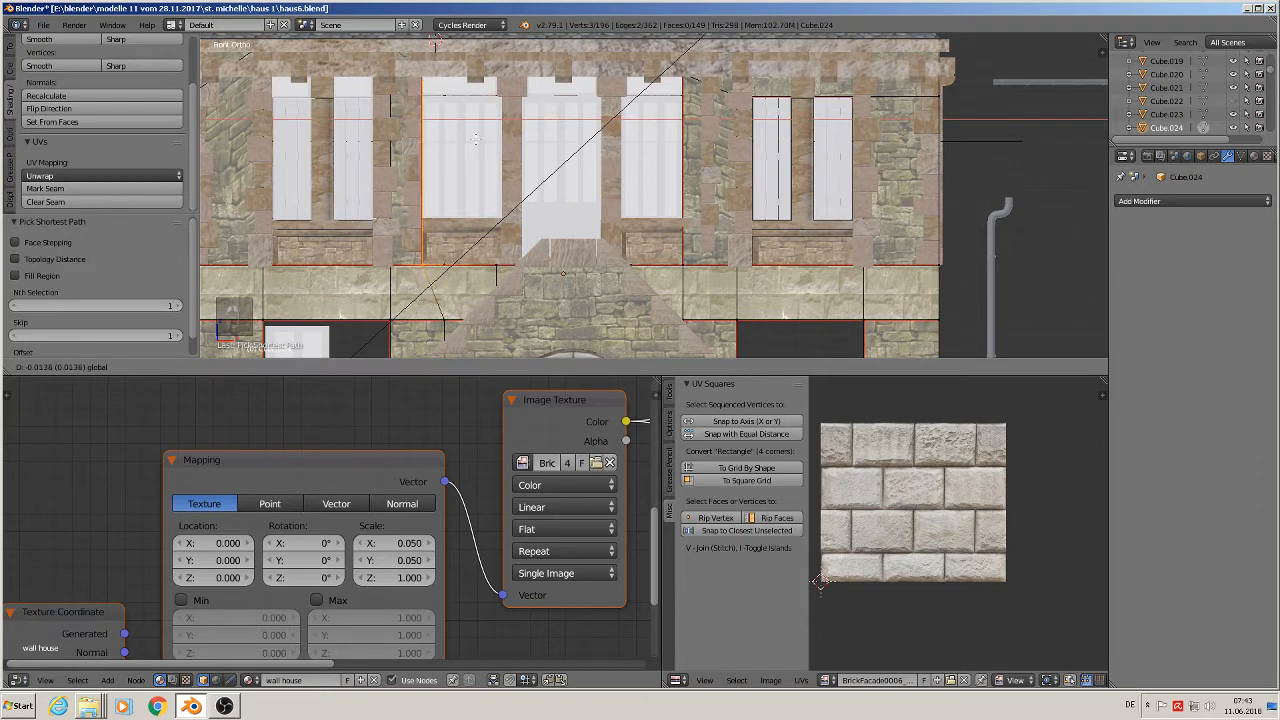
pyautogui.click(471, 139)
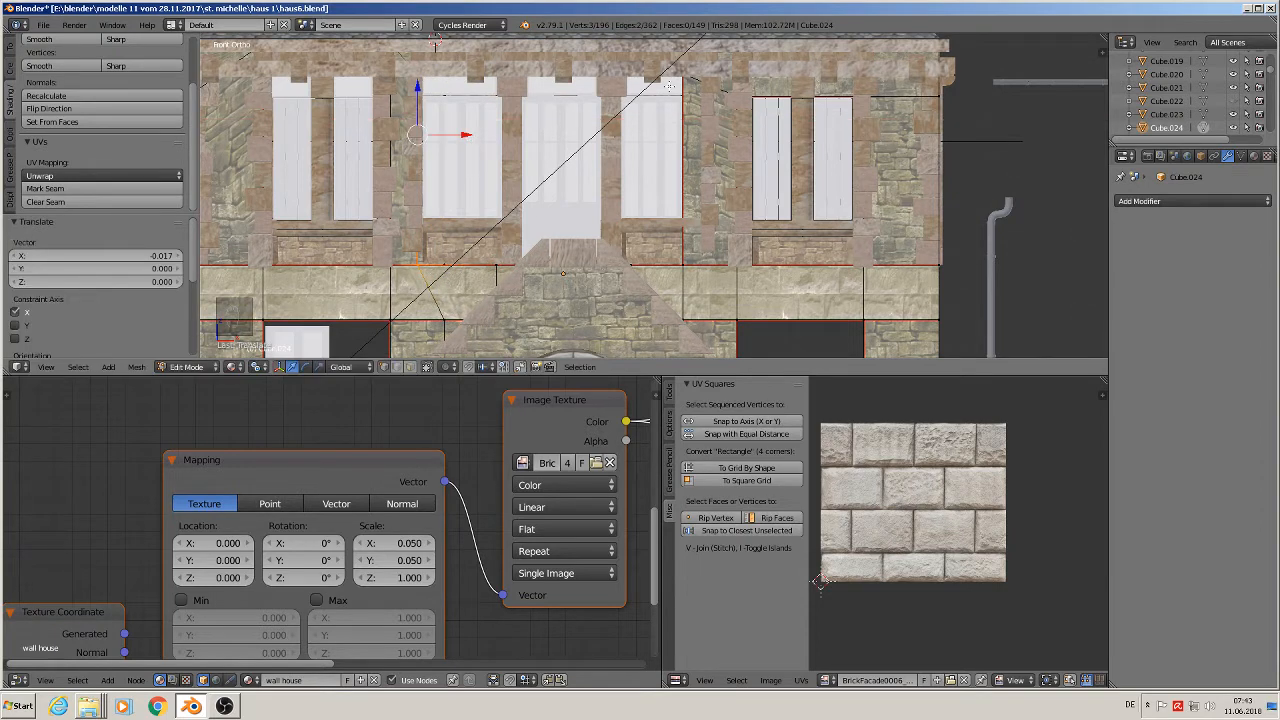
# - Move the right vertical edge of the central opening 0.014 along X and return to Object Mode
pyautogui.rightClick(681, 63)
pyautogui.keyDown('ctrl'); pyautogui.rightClick(688, 262); pyautogui.keyUp('ctrl')
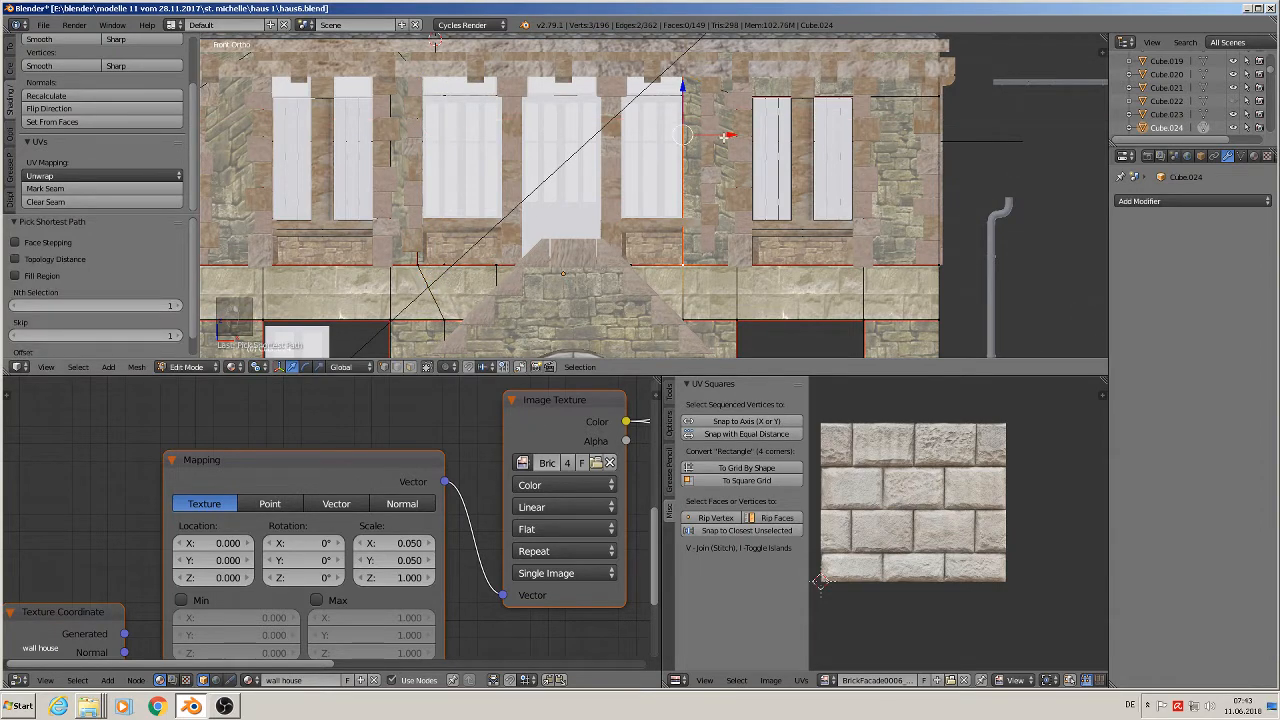
pyautogui.moveTo(724, 137); pyautogui.dragTo(744, 155)
pyautogui.scroll(-3, 662, 175)
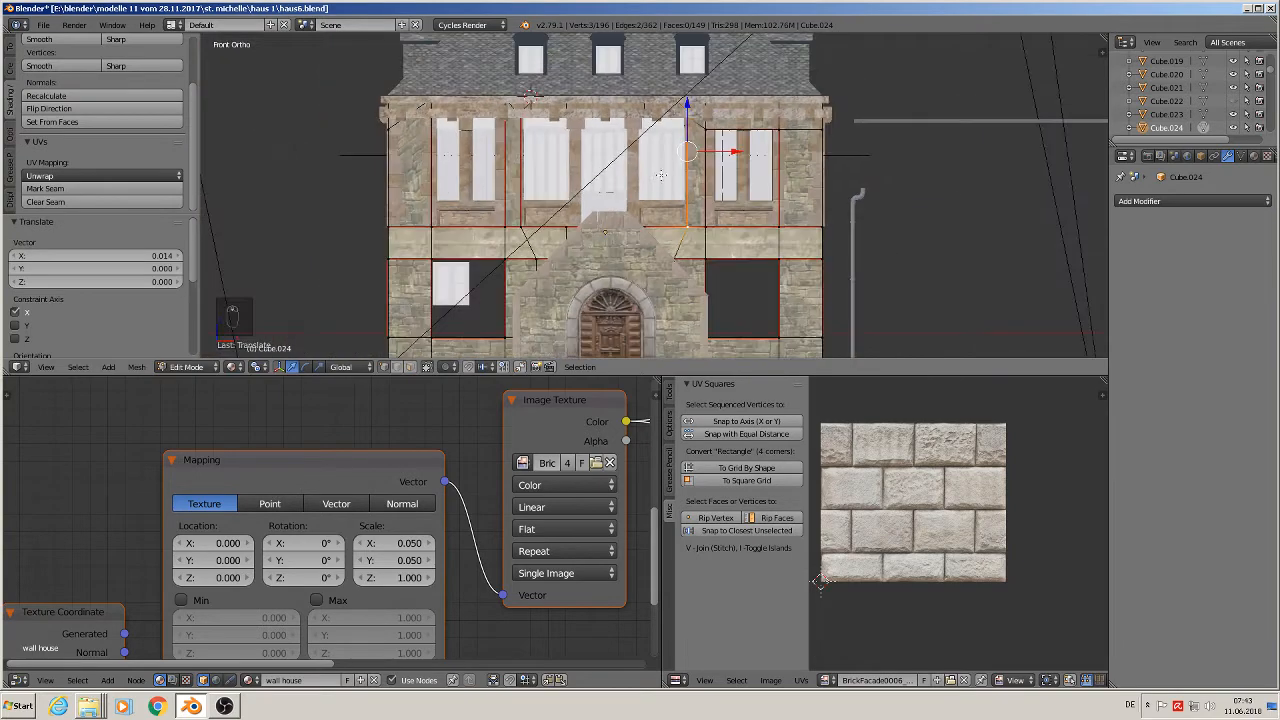
pyautogui.press('Tab')
pyautogui.moveTo(661, 175); pyautogui.dragTo(660, 230, button='middle')
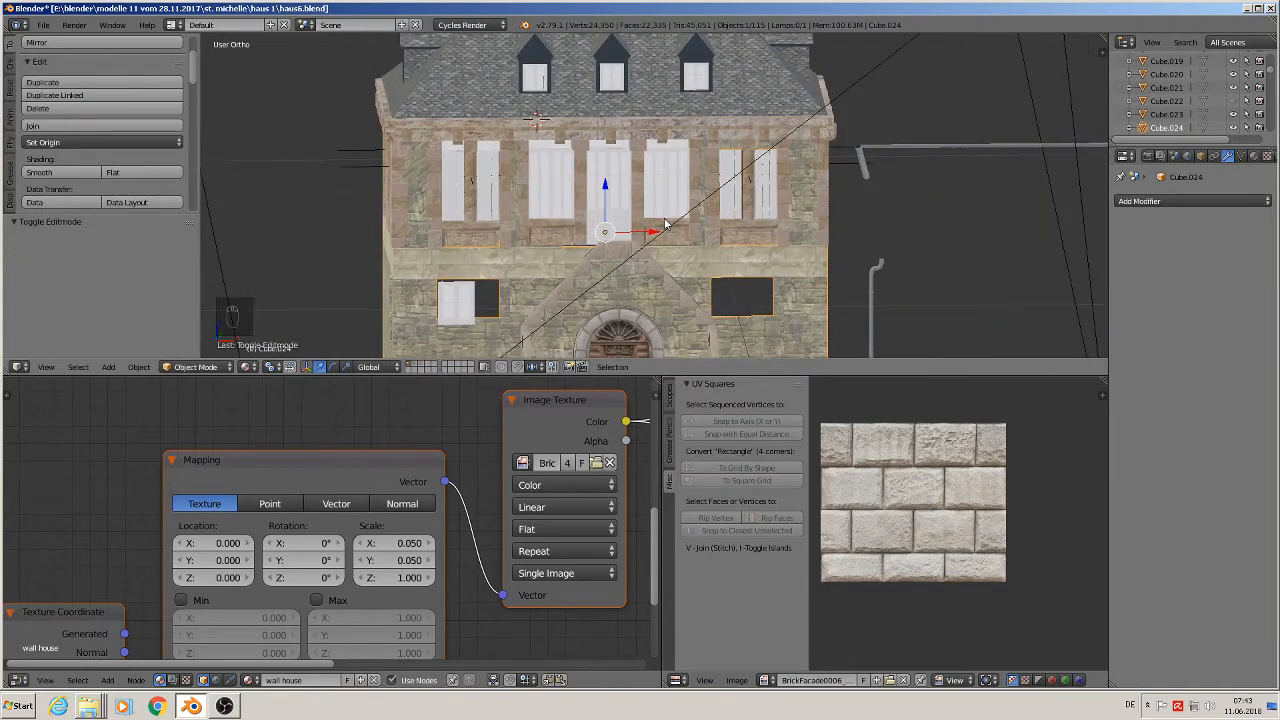
pyautogui.moveTo(650, 211)
pyautogui.mouseDown(button='middle')
pyautogui.moveTo(631, 197)
pyautogui.moveTo(643, 201)
pyautogui.mouseUp(button='middle')
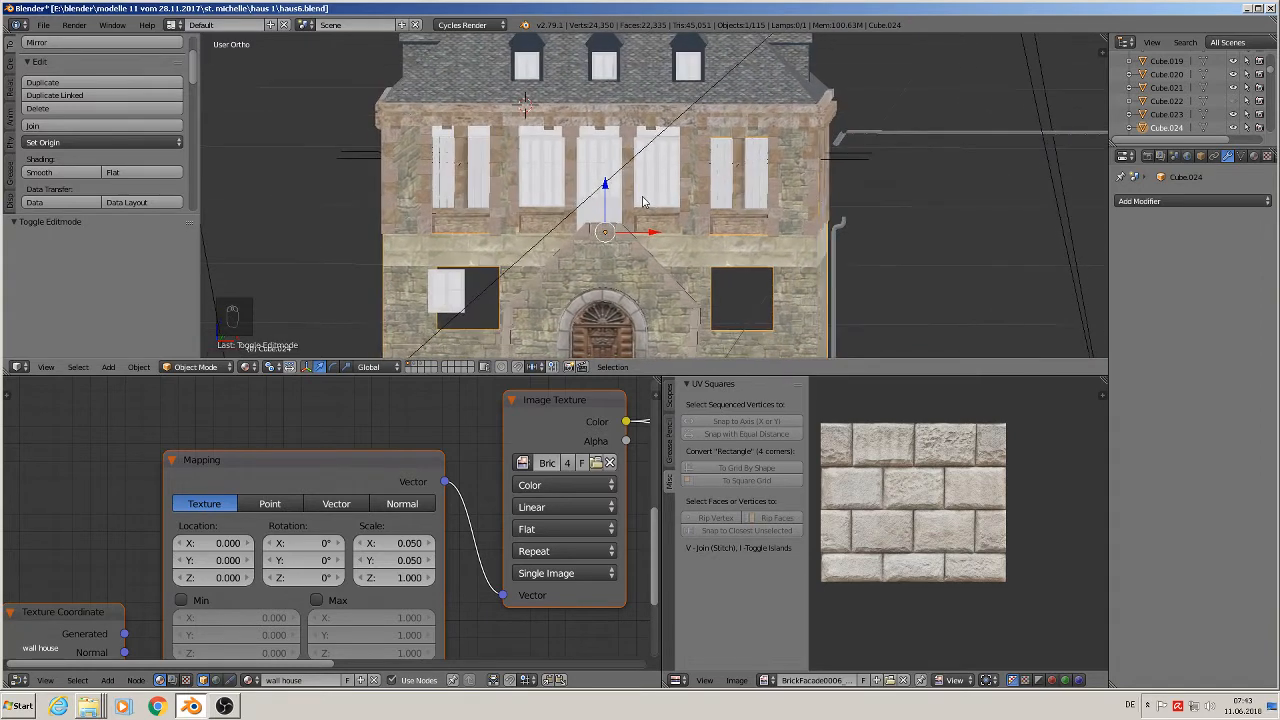
# - Save the model as a new file named haus7.blend in the haus 1 folder
pyautogui.click(272, 367)
pyautogui.click(294, 311)
pyautogui.click(43, 25)
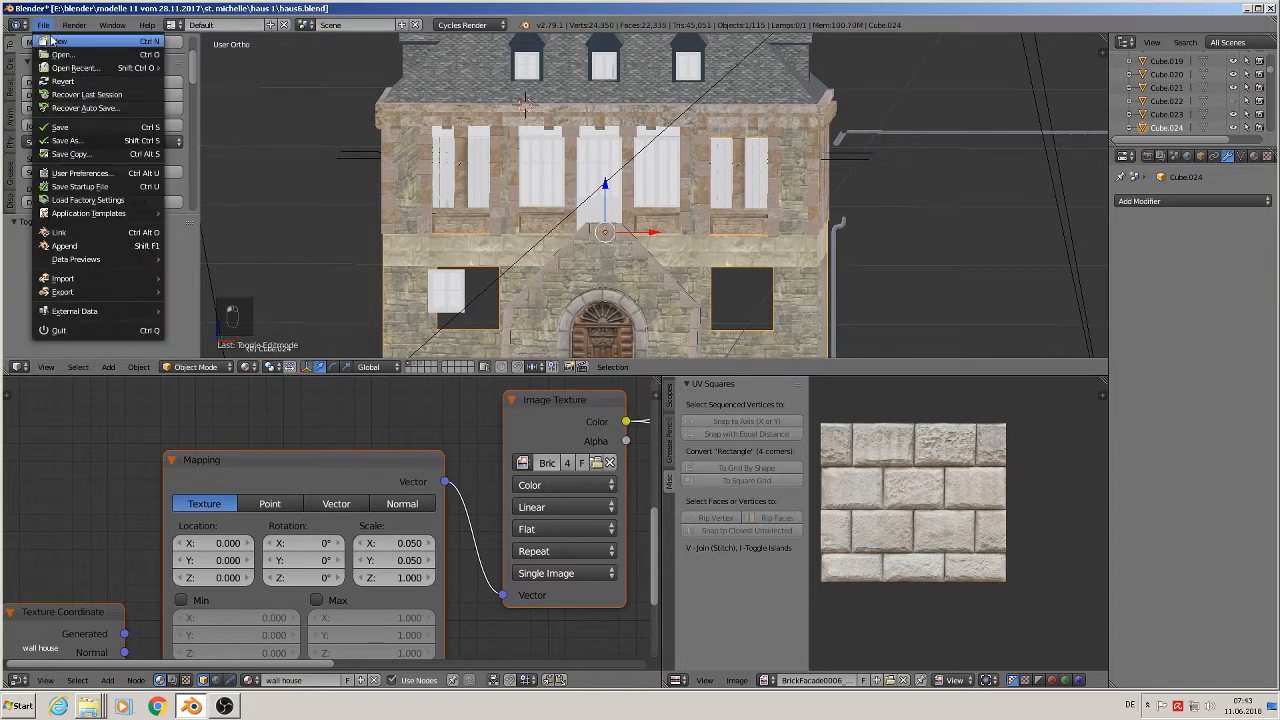
pyautogui.click(70, 140)
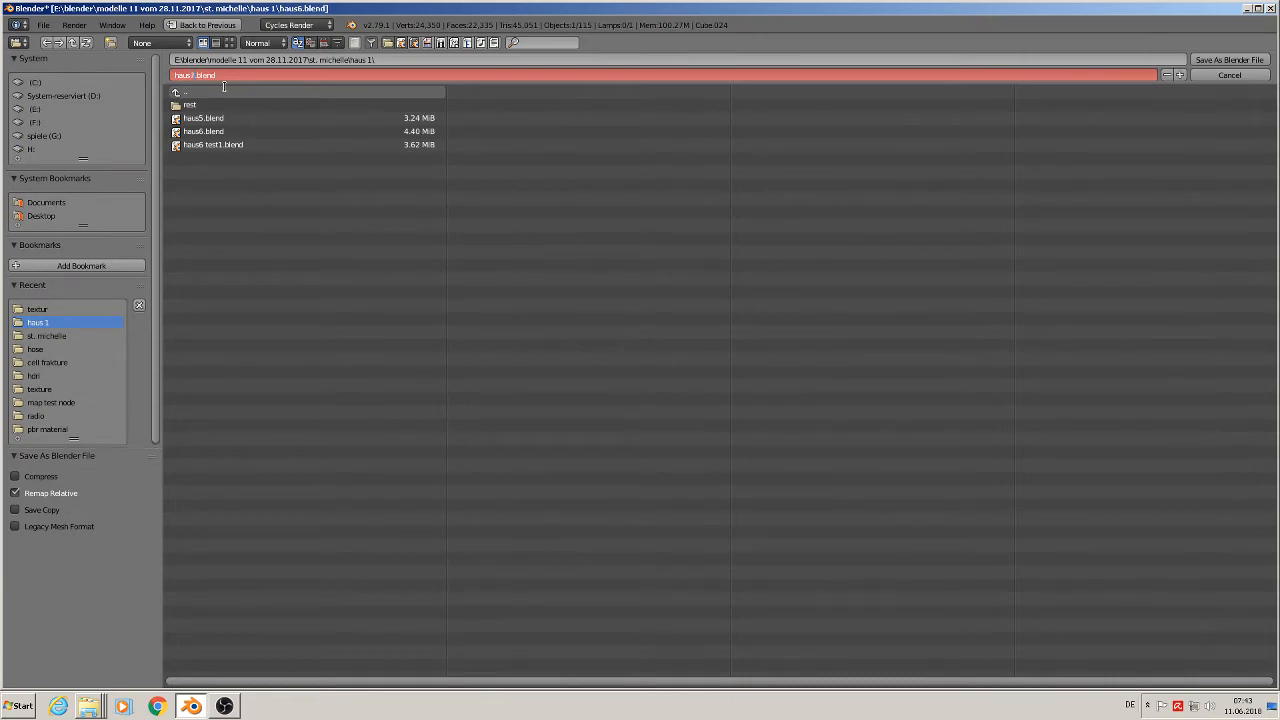
pyautogui.click(1231, 60)
# - Check the fitted facade on the house front in Rendered shading and switch back to Material shading
pyautogui.scroll(3, 311, 352)
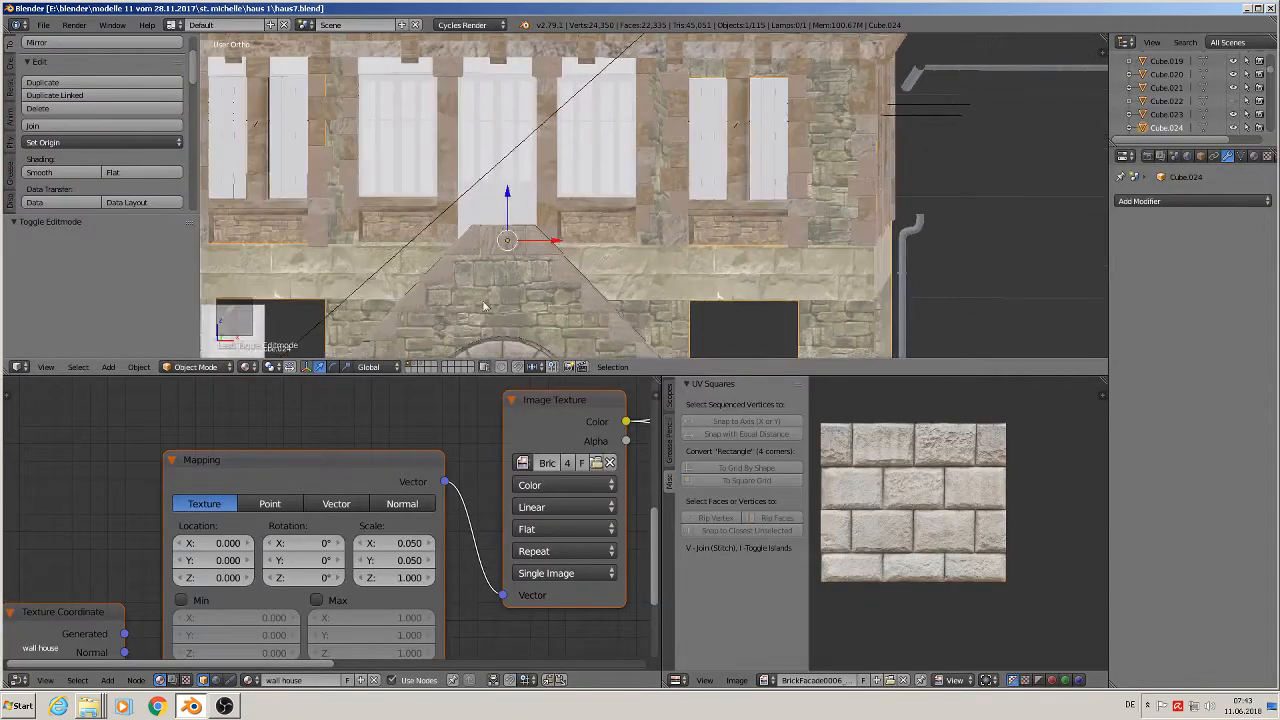
pyautogui.click(245, 367)
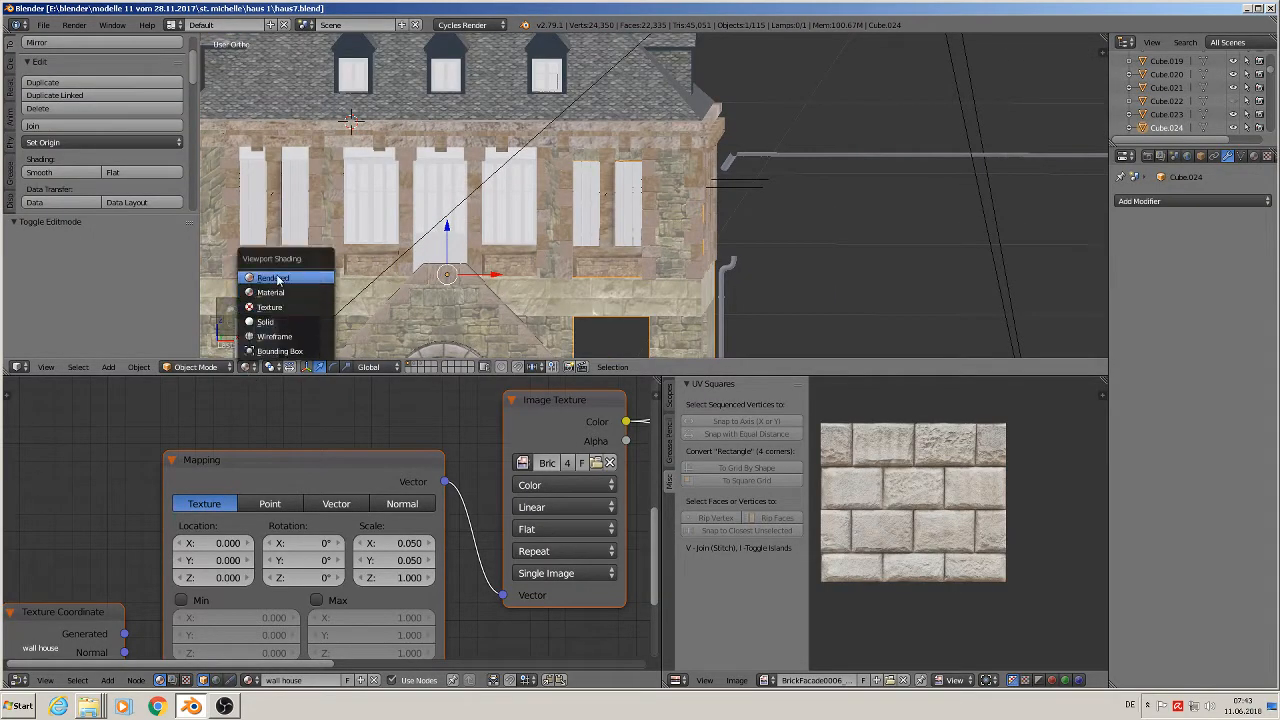
pyautogui.click(280, 278)
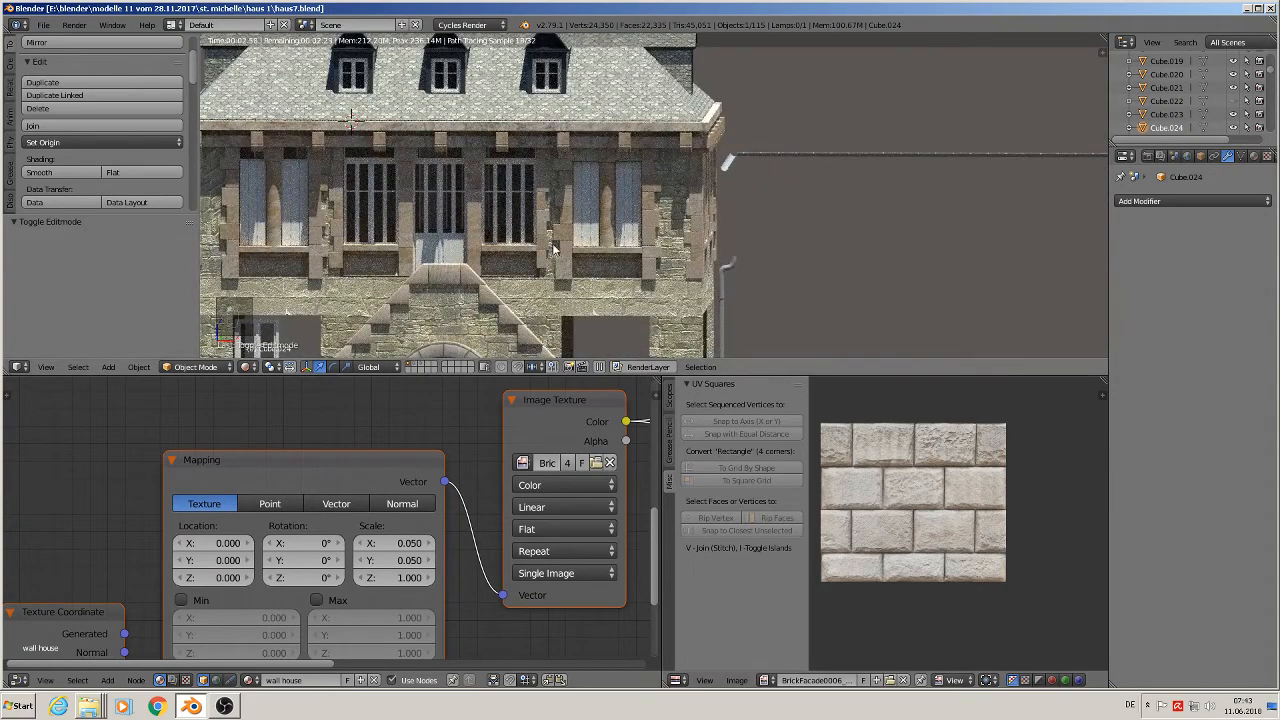
pyautogui.keyDown('shift'); pyautogui.moveTo(360, 283); pyautogui.dragTo(440, 258, button='middle'); pyautogui.keyUp('shift')
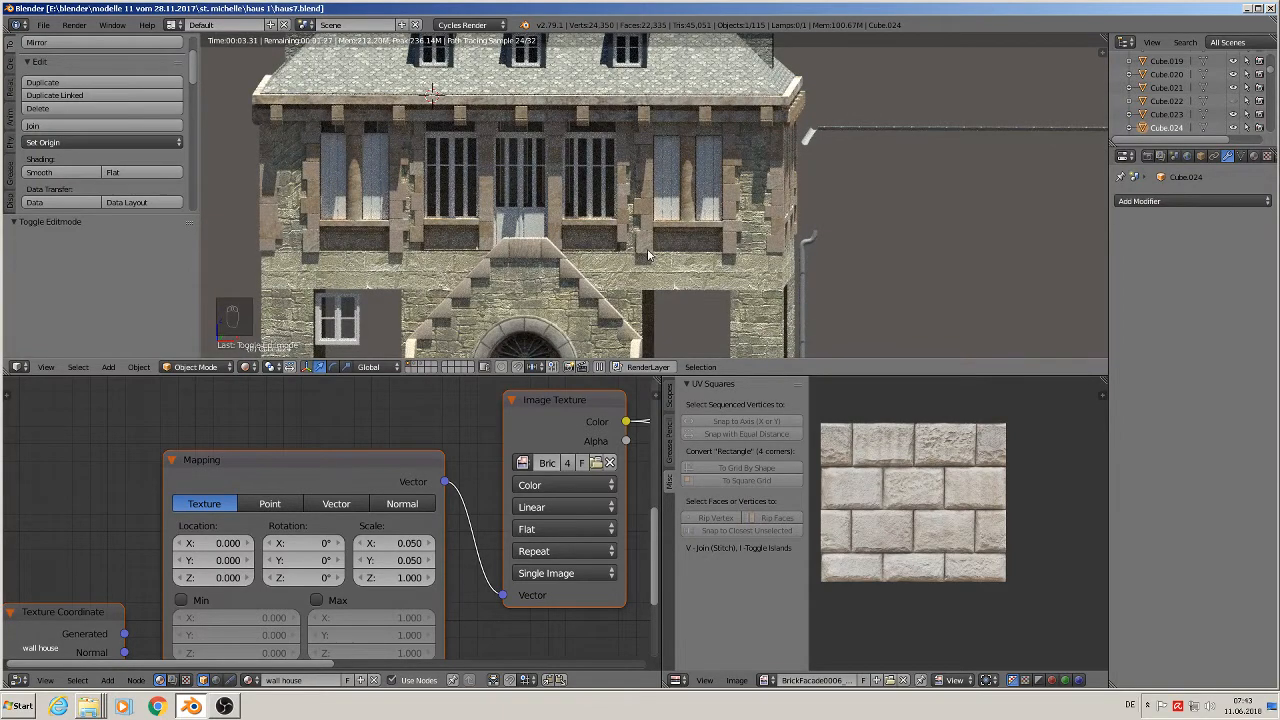
pyautogui.scroll(-2, 597, 245)
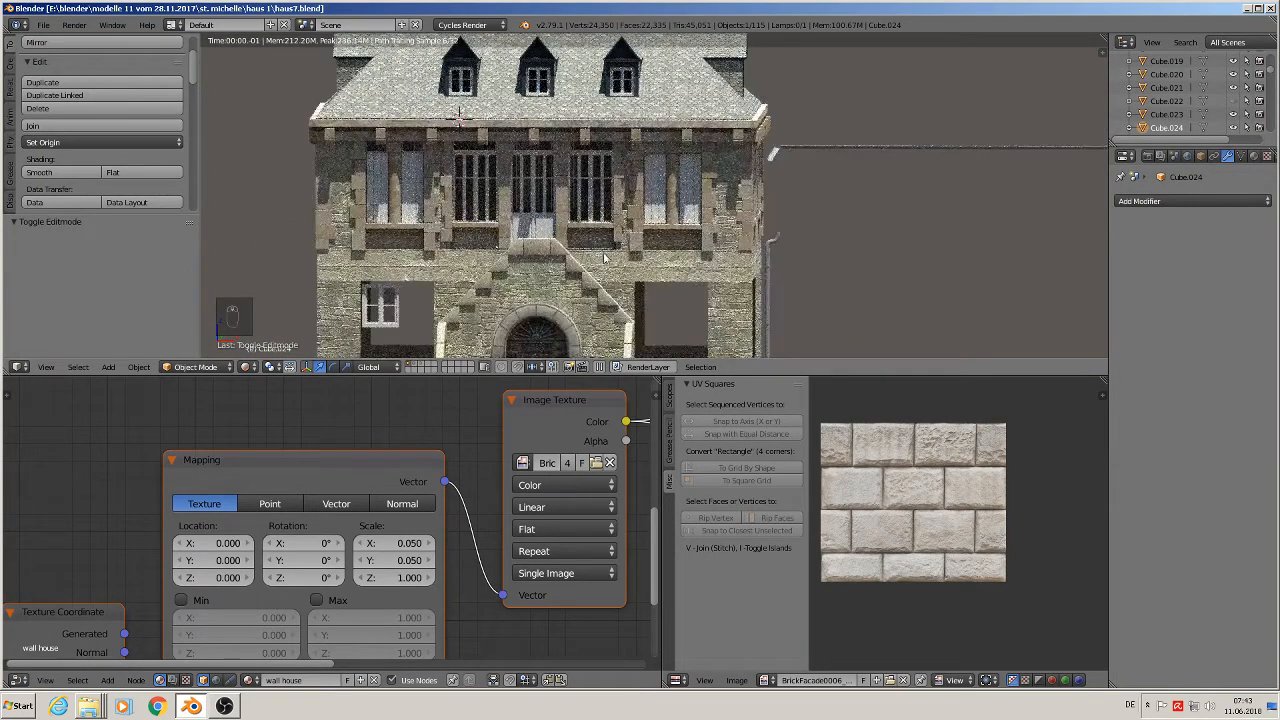
pyautogui.scroll(-2, 596, 265)
pyautogui.keyDown('shift'); pyautogui.moveTo(596, 277); pyautogui.dragTo(646, 259, button='middle'); pyautogui.keyUp('shift')
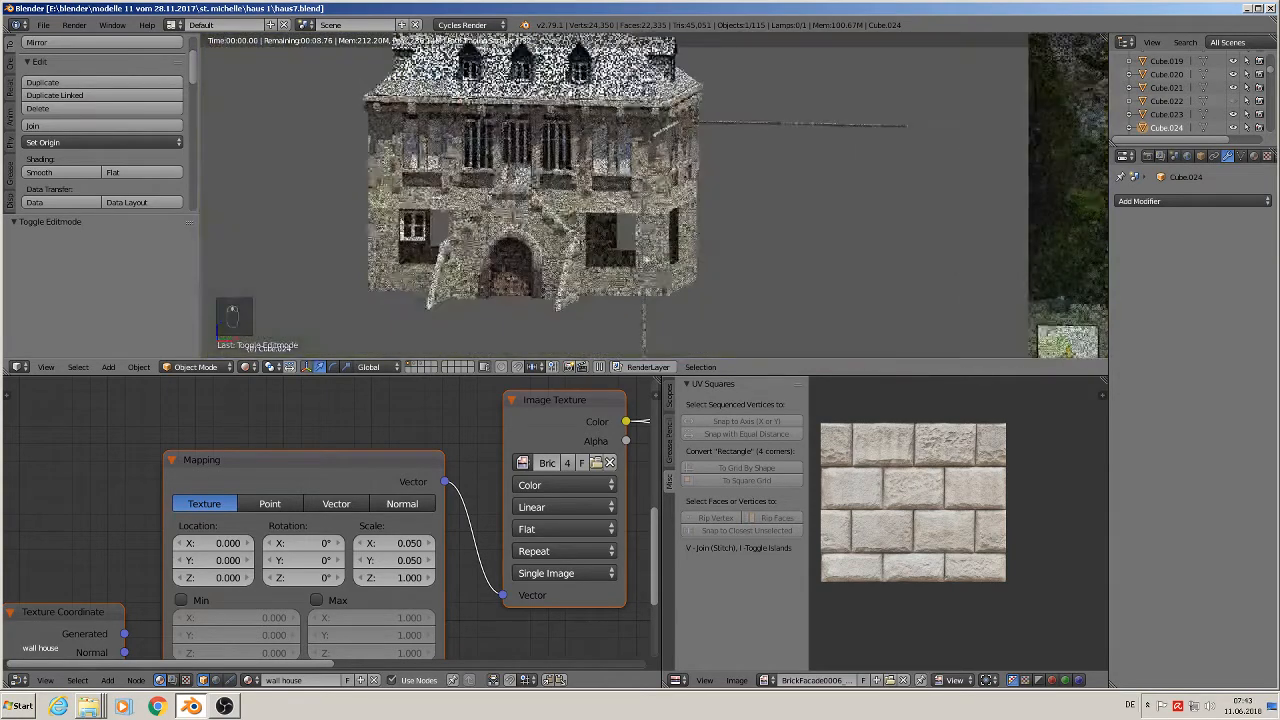
pyautogui.click(250, 367)
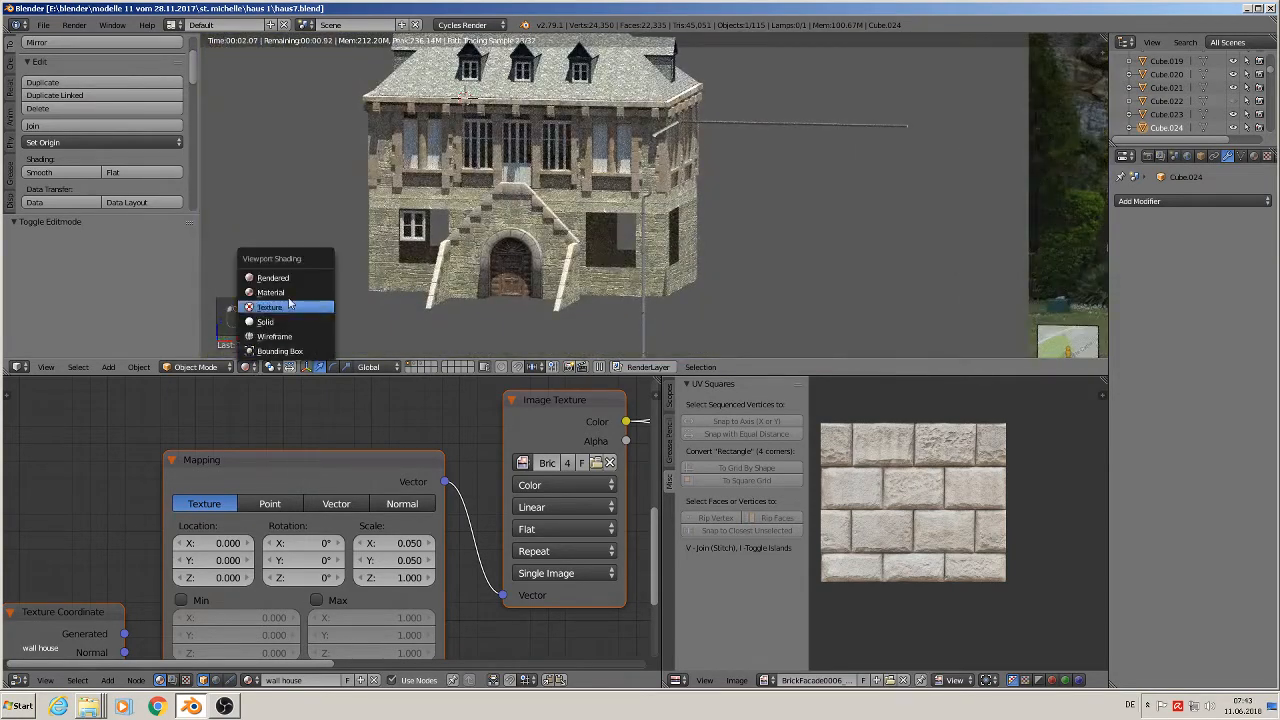
pyautogui.click(290, 292)
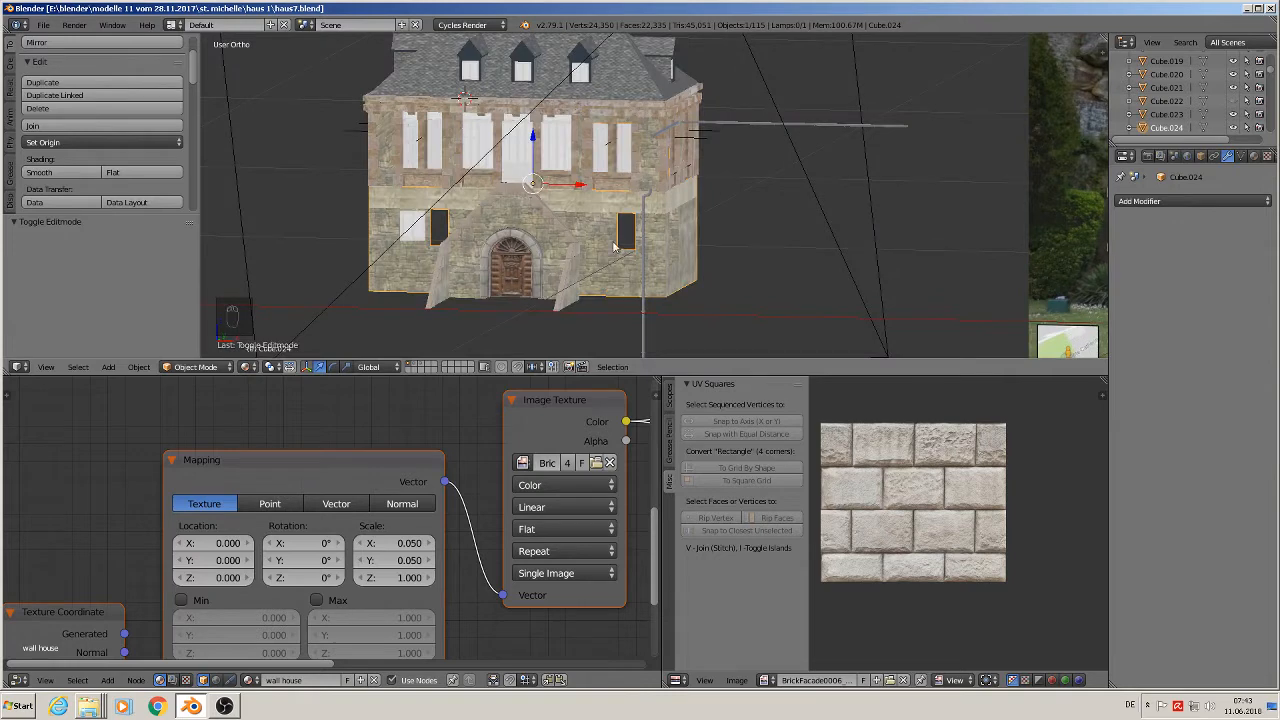
# - Compare the ground-floor openings with the reference photos and inspect the source window kept on its separate layer
pyautogui.press('KP_1')
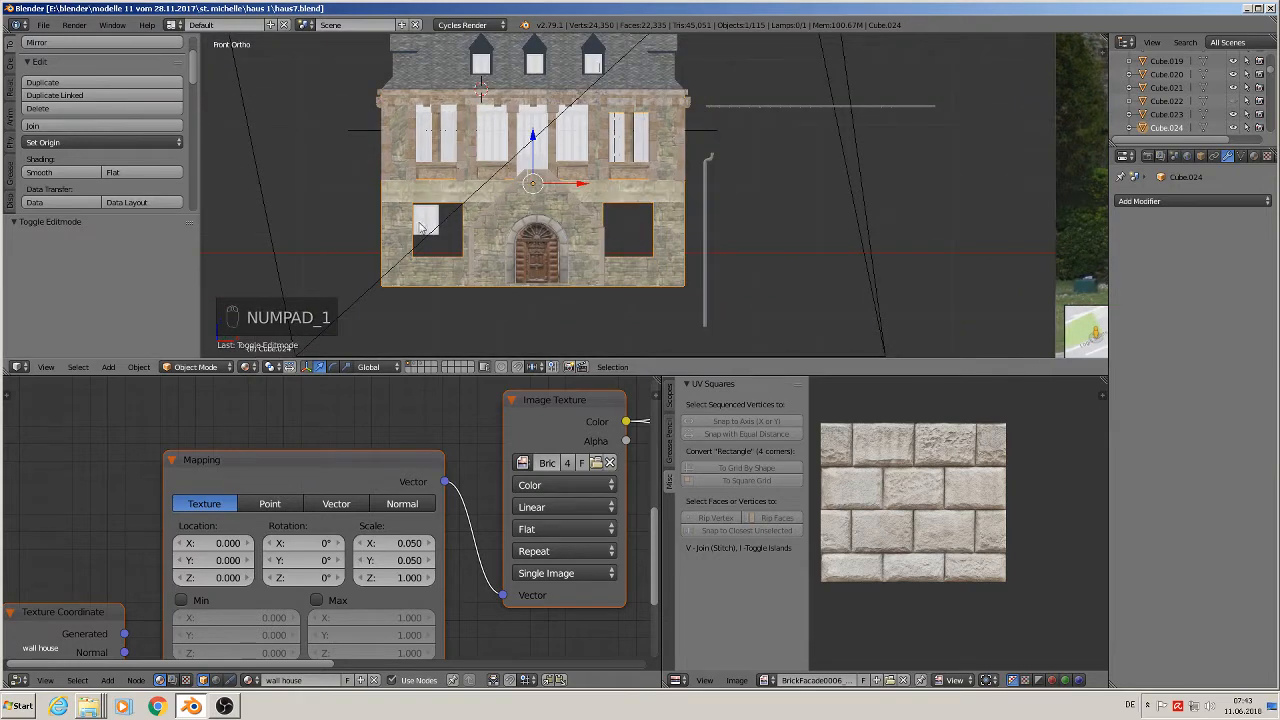
pyautogui.scroll(4, 421, 226)
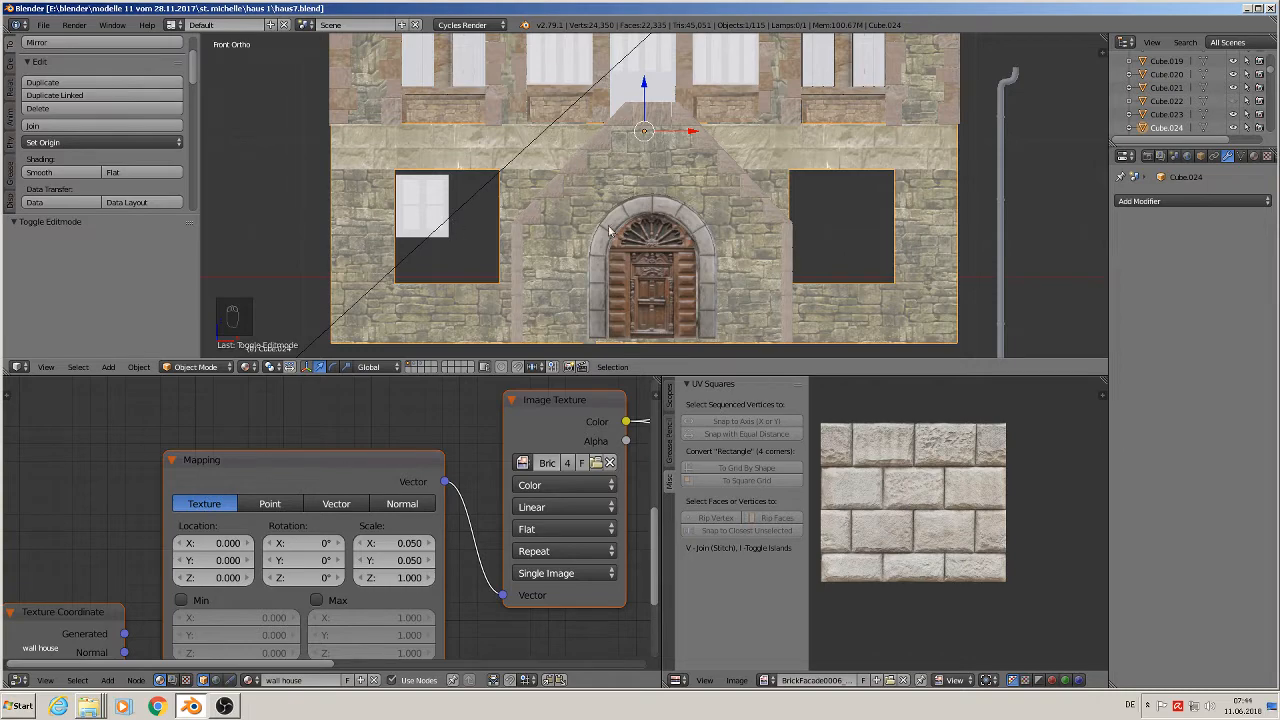
pyautogui.scroll(-4, 609, 231)
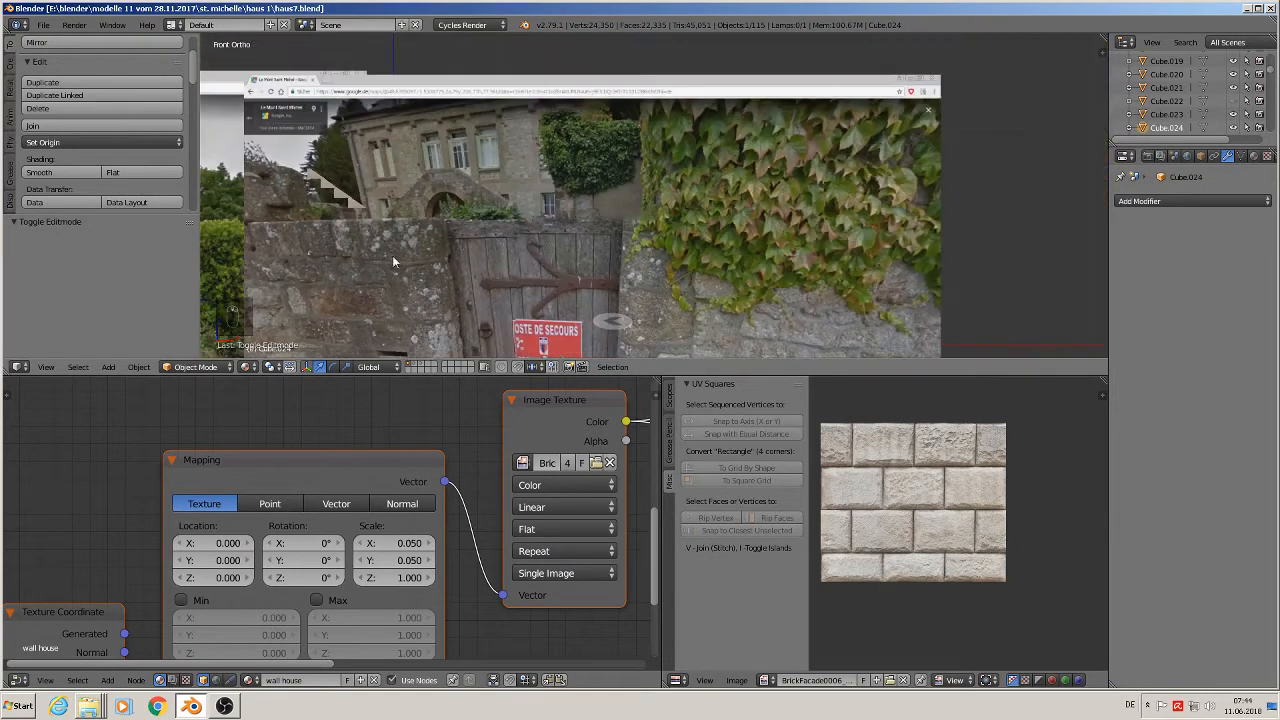
pyautogui.scroll(5, 698, 156)
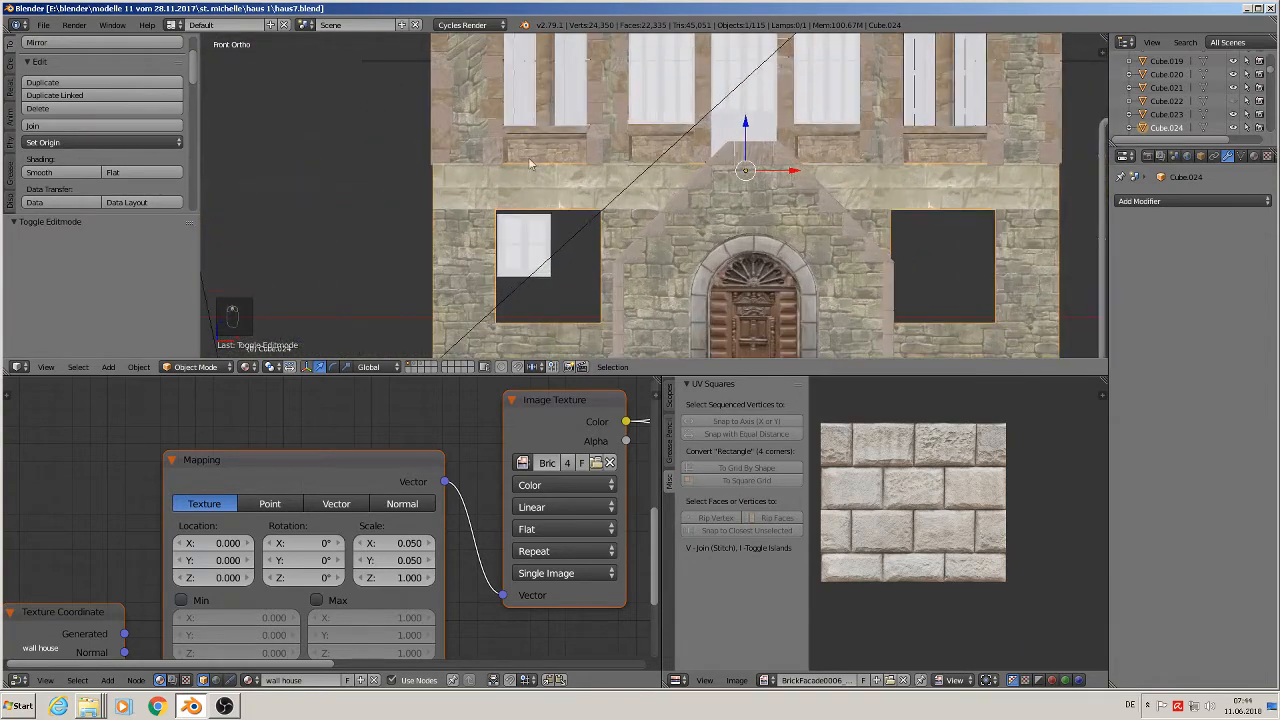
pyautogui.rightClick(543, 132)
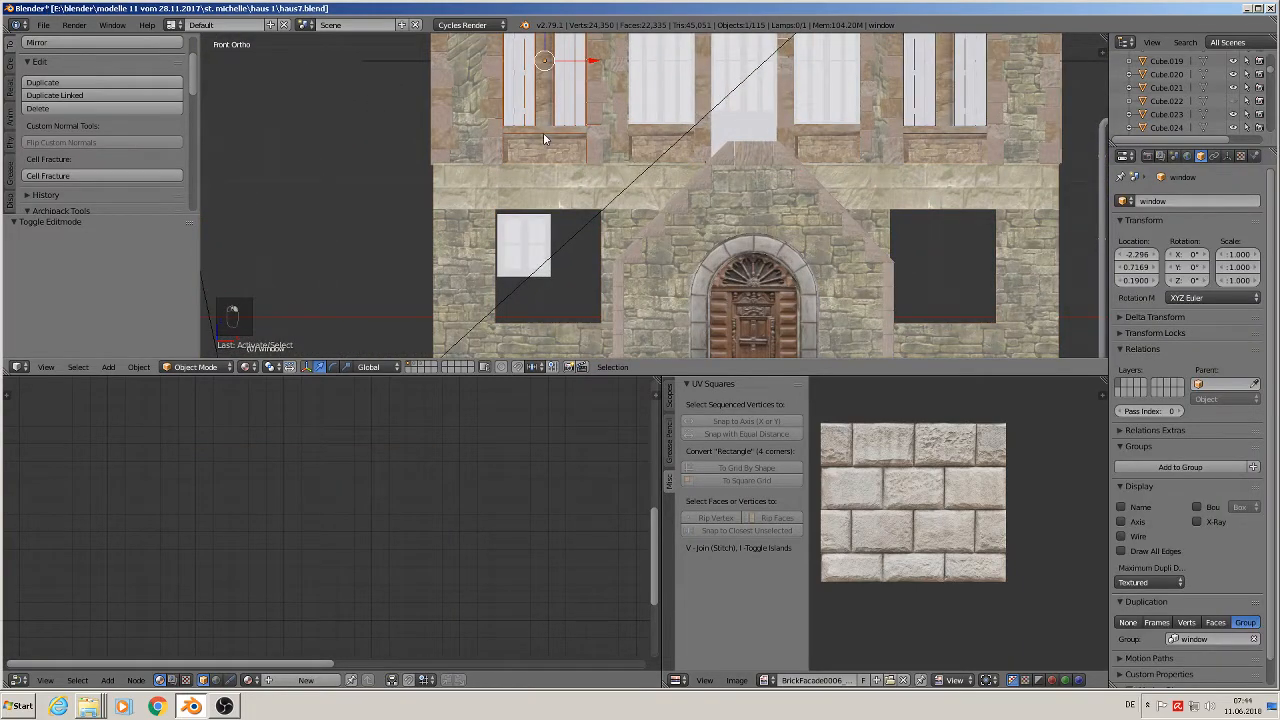
pyautogui.click(420, 368)
pyautogui.scroll(-10, 455, 336)
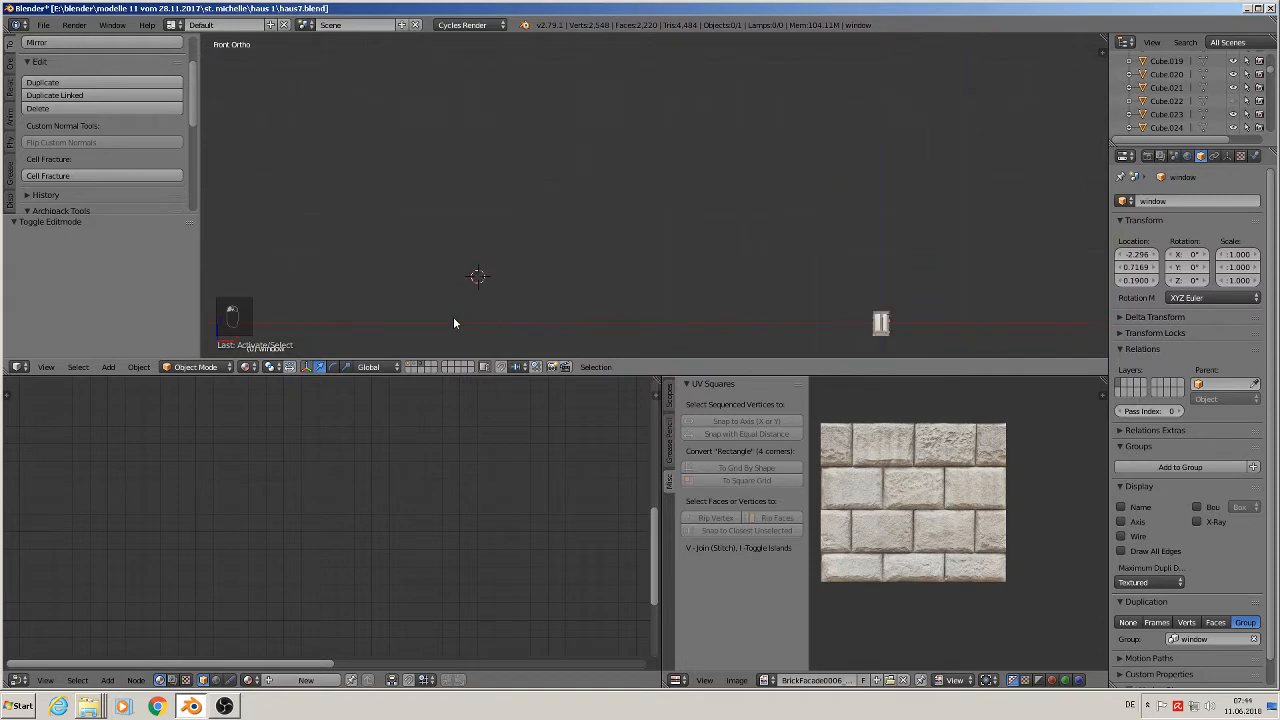
pyautogui.keyDown('shift'); pyautogui.moveTo(857, 348); pyautogui.dragTo(677, 221, button='middle'); pyautogui.keyUp('shift')
pyautogui.rightClick(699, 200)
pyautogui.scroll(6, 699, 204)
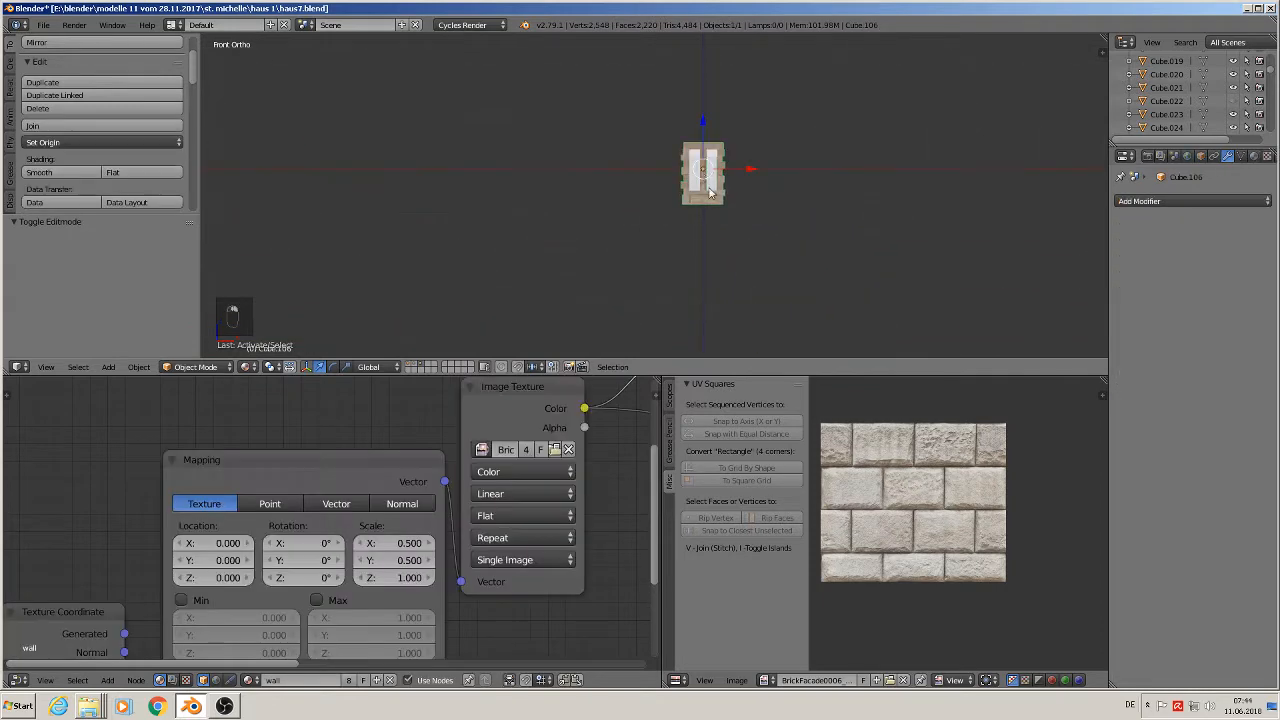
pyautogui.click(414, 368)
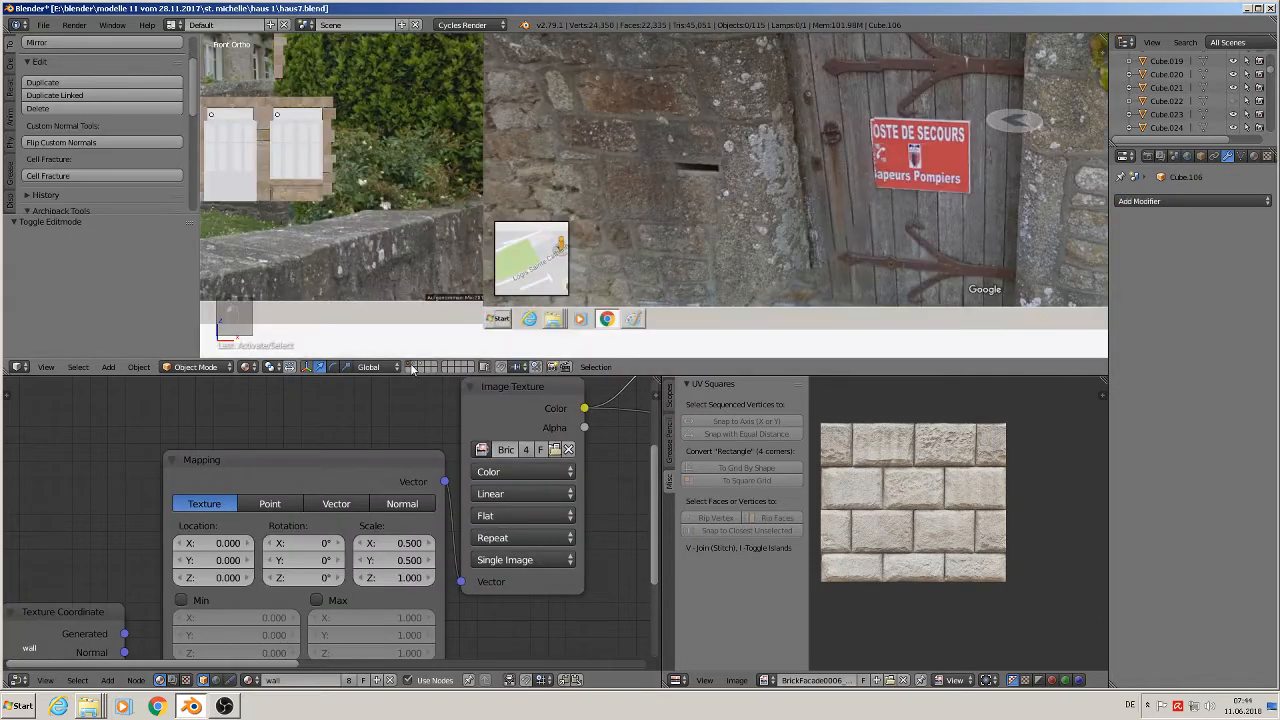
# - Duplicate the double window's central column, sill pieces and side stones, and move the copy along X to the left part of the house
pyautogui.scroll(-2, 515, 267)
pyautogui.keyDown('shift'); pyautogui.moveTo(494, 217); pyautogui.dragTo(820, 222, button='middle'); pyautogui.keyUp('shift')
pyautogui.scroll(12, 730, 180)
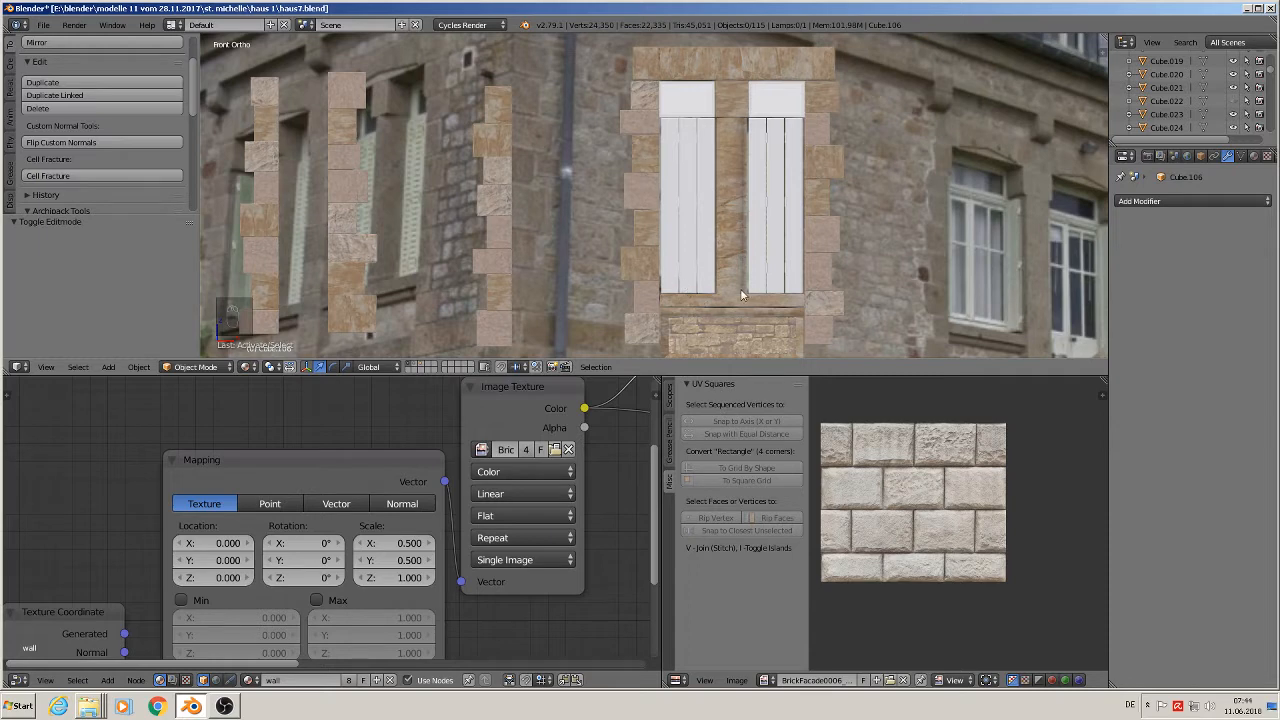
pyautogui.scroll(-2, 742, 295)
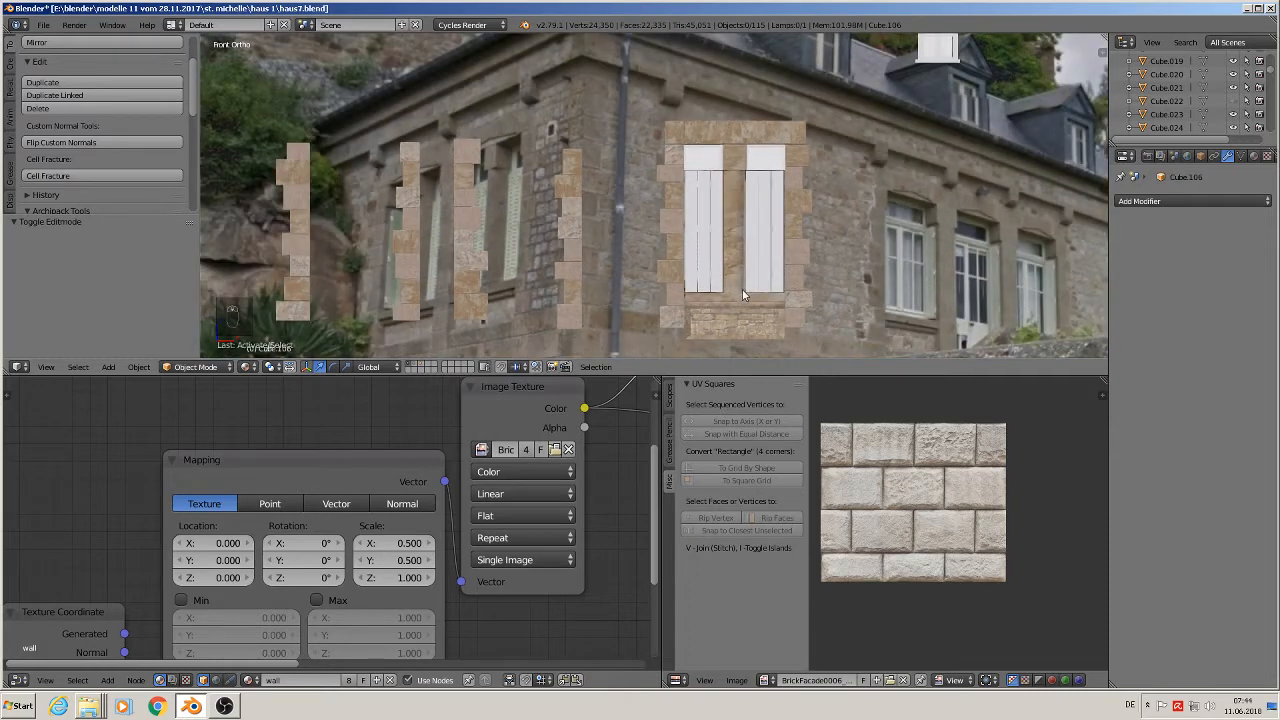
pyautogui.scroll(2, 742, 295)
pyautogui.rightClick(737, 195)
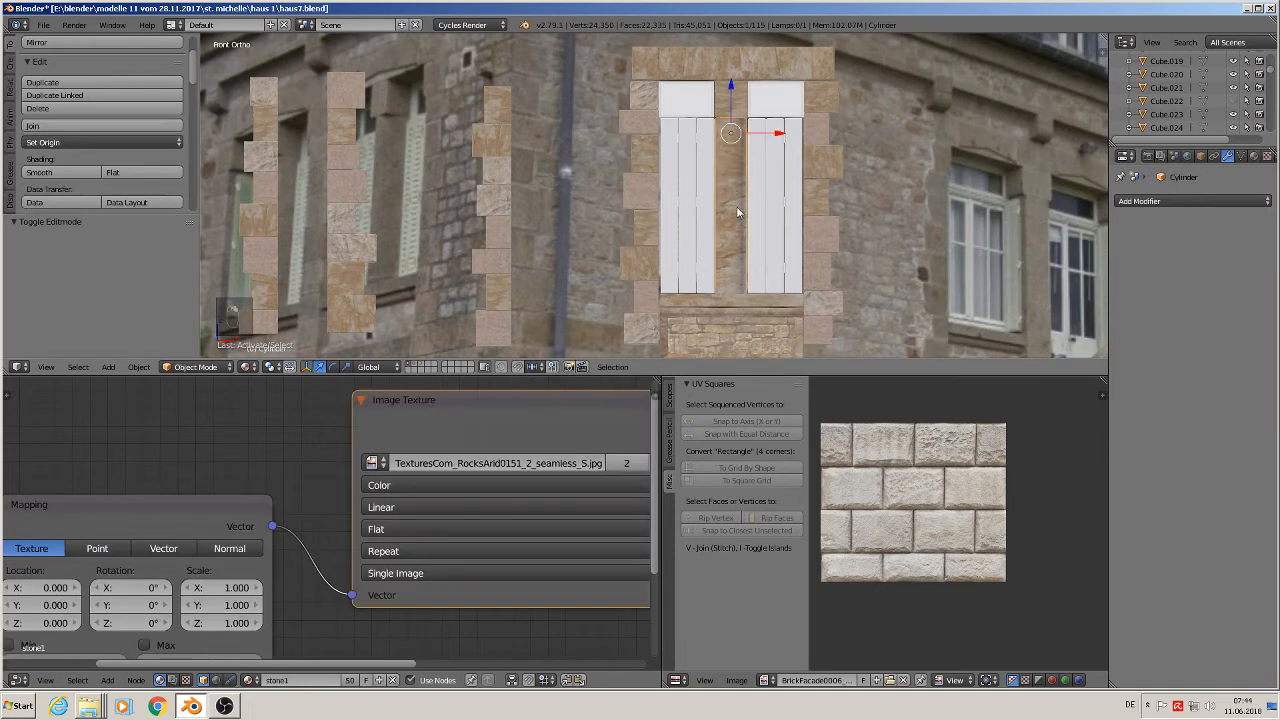
pyautogui.keyDown('shift'); pyautogui.rightClick(720, 297); pyautogui.keyUp('shift')
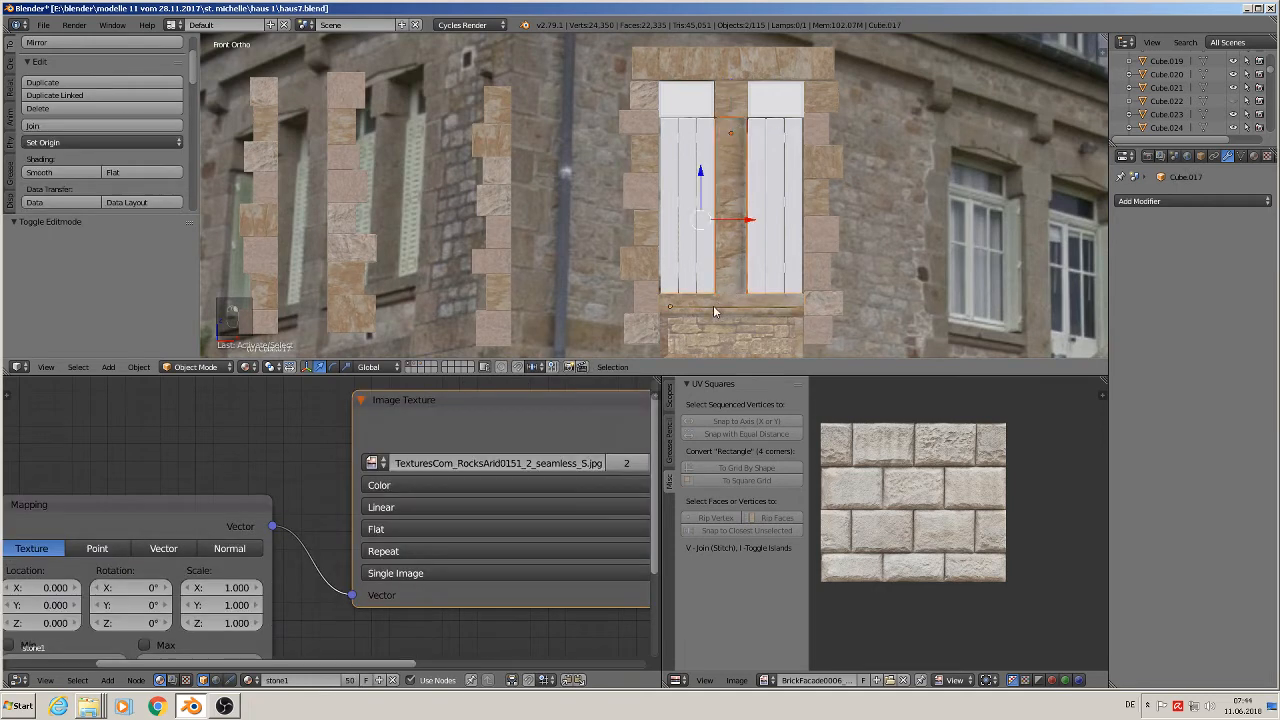
pyautogui.keyDown('shift'); pyautogui.rightClick(711, 308); pyautogui.keyUp('shift')
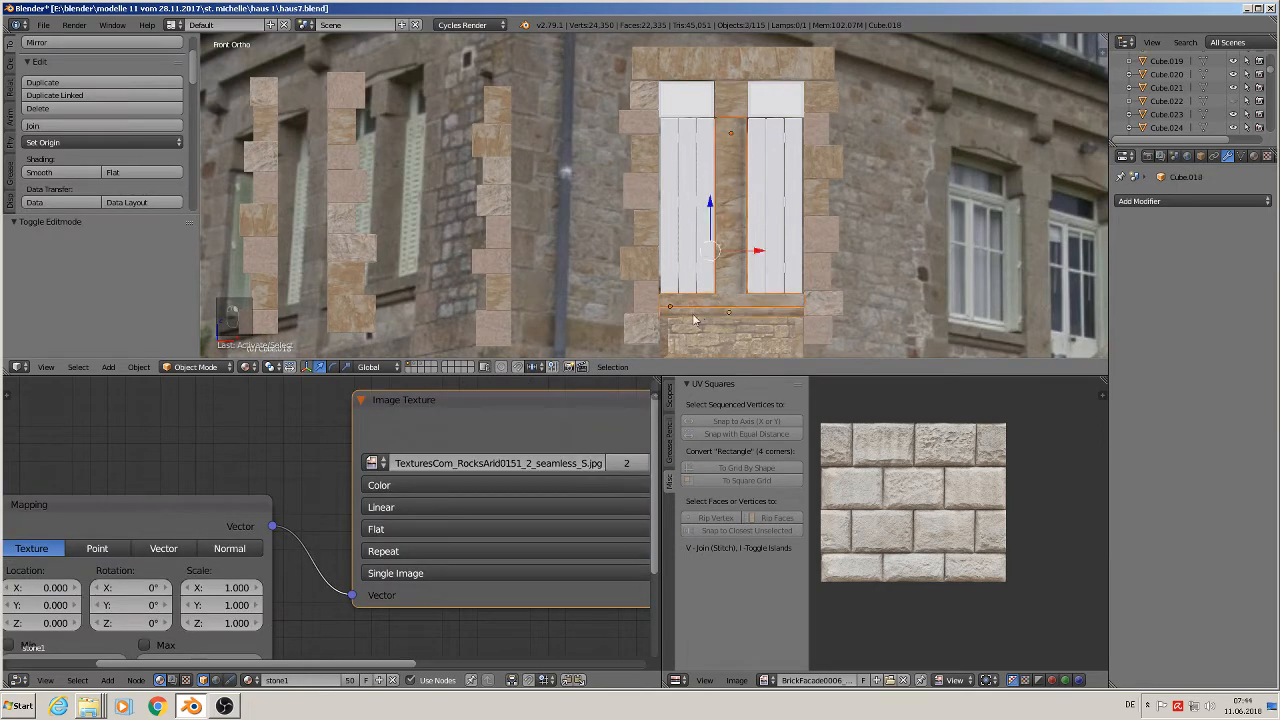
pyautogui.keyDown('shift'); pyautogui.rightClick(641, 288); pyautogui.keyUp('shift')
pyautogui.keyDown('shift'); pyautogui.rightClick(641, 262); pyautogui.keyUp('shift')
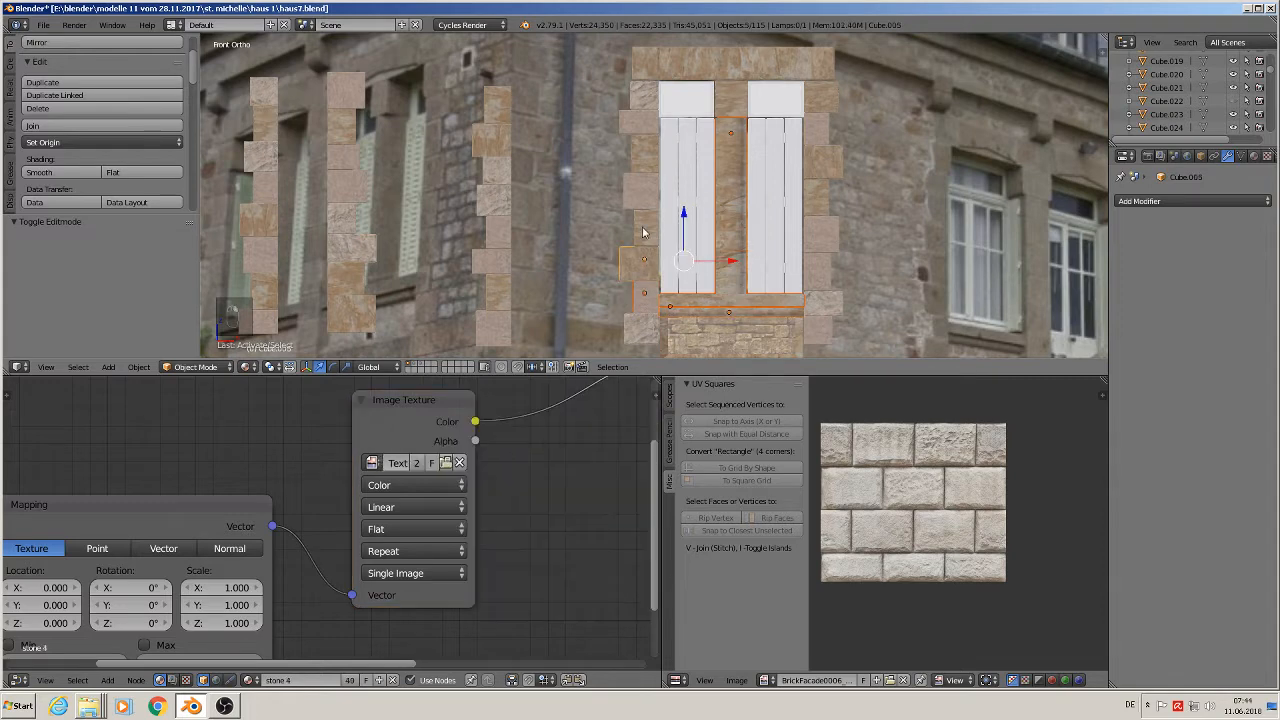
pyautogui.keyDown('shift'); pyautogui.rightClick(640, 222); pyautogui.keyUp('shift')
pyautogui.keyDown('shift'); pyautogui.rightClick(640, 188); pyautogui.keyUp('shift')
pyautogui.keyDown('shift'); pyautogui.rightClick(641, 152); pyautogui.keyUp('shift')
pyautogui.keyDown('shift'); pyautogui.rightClick(830, 160); pyautogui.keyUp('shift')
pyautogui.keyDown('shift'); pyautogui.rightClick(817, 199); pyautogui.keyUp('shift')
pyautogui.keyDown('shift'); pyautogui.rightClick(826, 238); pyautogui.keyUp('shift')
pyautogui.keyDown('shift'); pyautogui.rightClick(818, 280); pyautogui.keyUp('shift')
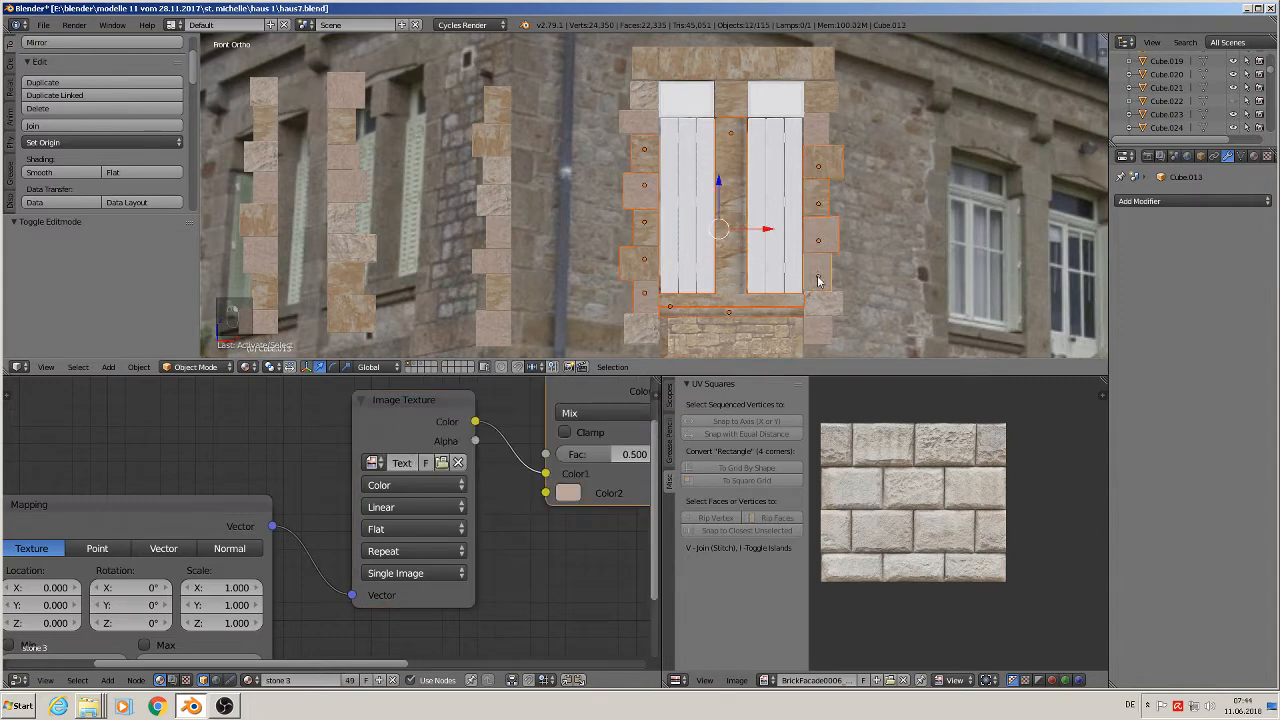
pyautogui.keyDown('shift'); pyautogui.rightClick(829, 318); pyautogui.keyUp('shift')
pyautogui.scroll(-3, 816, 310)
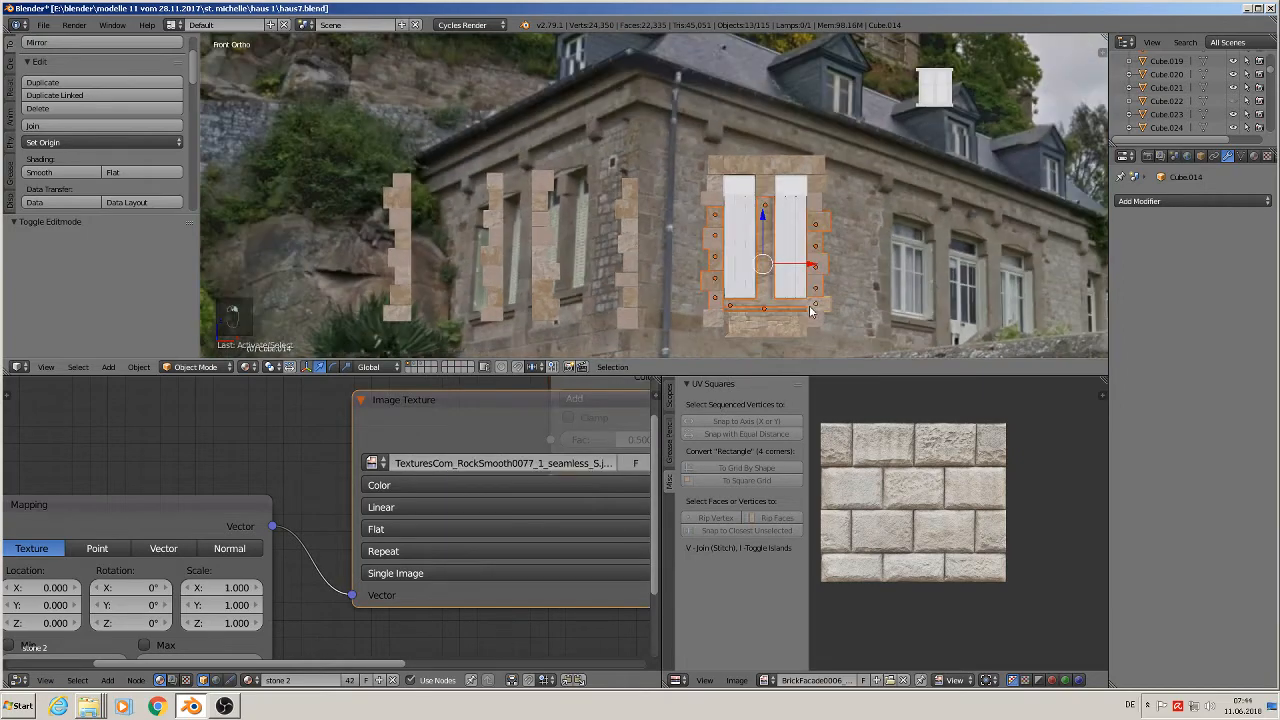
pyautogui.scroll(-5, 822, 300)
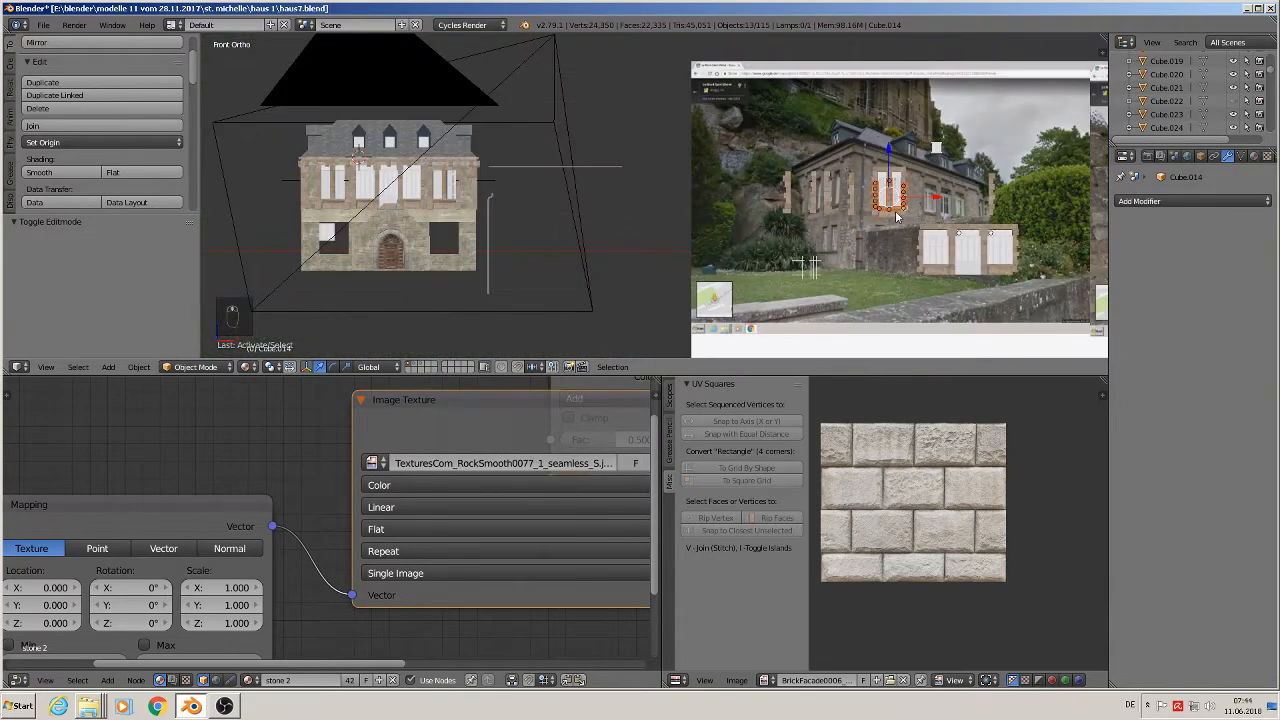
pyautogui.hotkey('shift', 'd')
pyautogui.press('x')
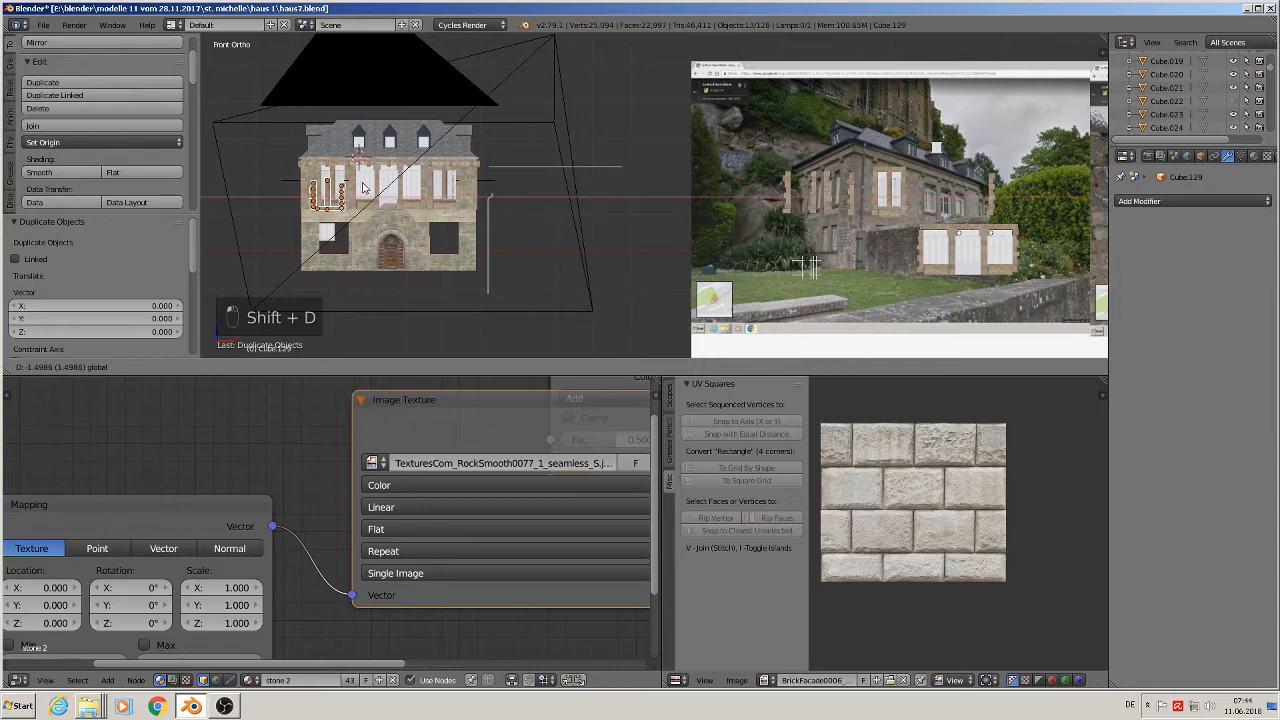
pyautogui.click(324, 195)
# - Move the copied stone surround -0.137 along Z and -0.148 along X so it stands beside the house
pyautogui.press('g')
pyautogui.press('z')
pyautogui.click(316, 213)
pyautogui.scroll(10, 316, 213)
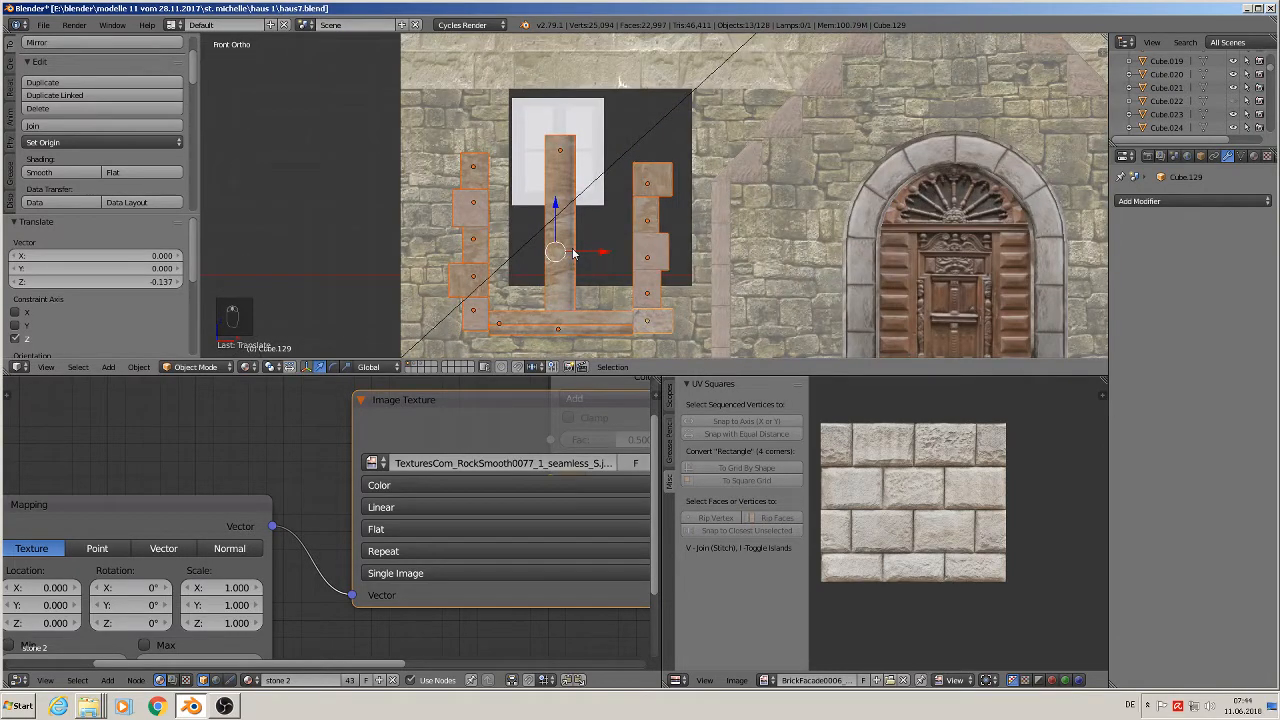
pyautogui.scroll(-3, 575, 252)
pyautogui.press('g')
pyautogui.press('x')
pyautogui.click(413, 223)
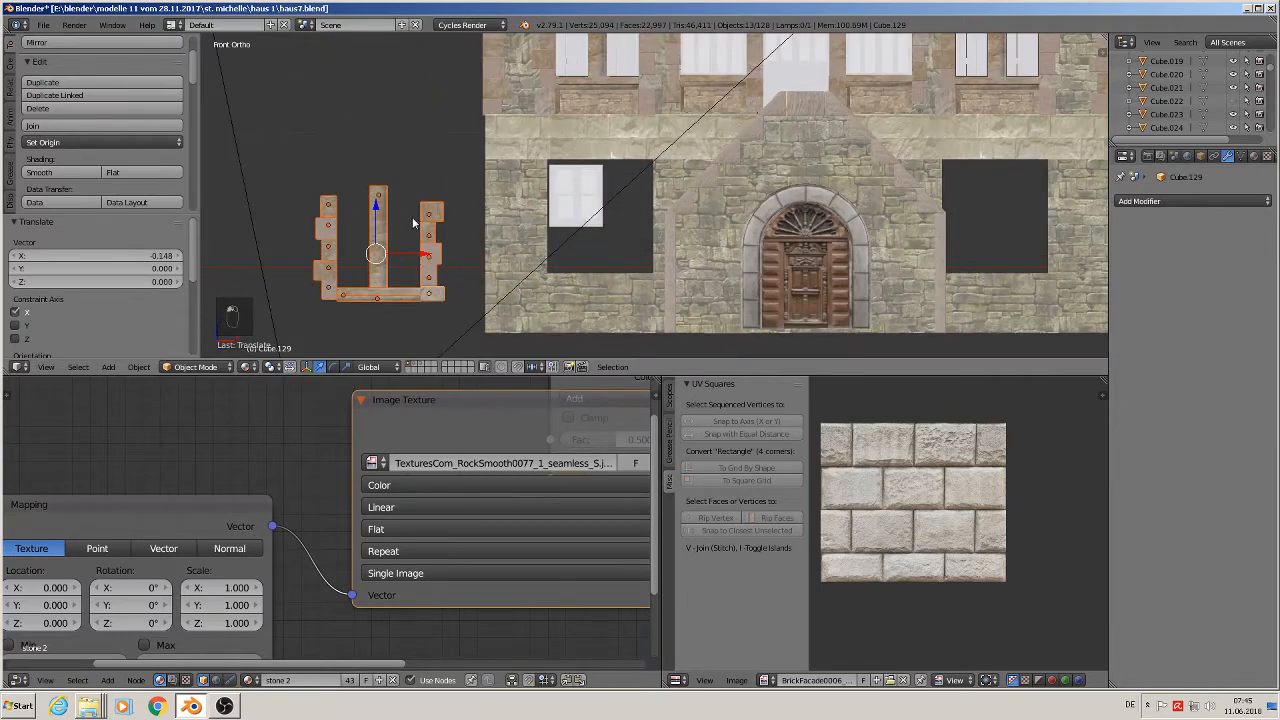
# - Scale the white window in the left ground-floor opening by 1.148 along Z, then uniformly by 0.764
pyautogui.scroll(-5, 640, 236)
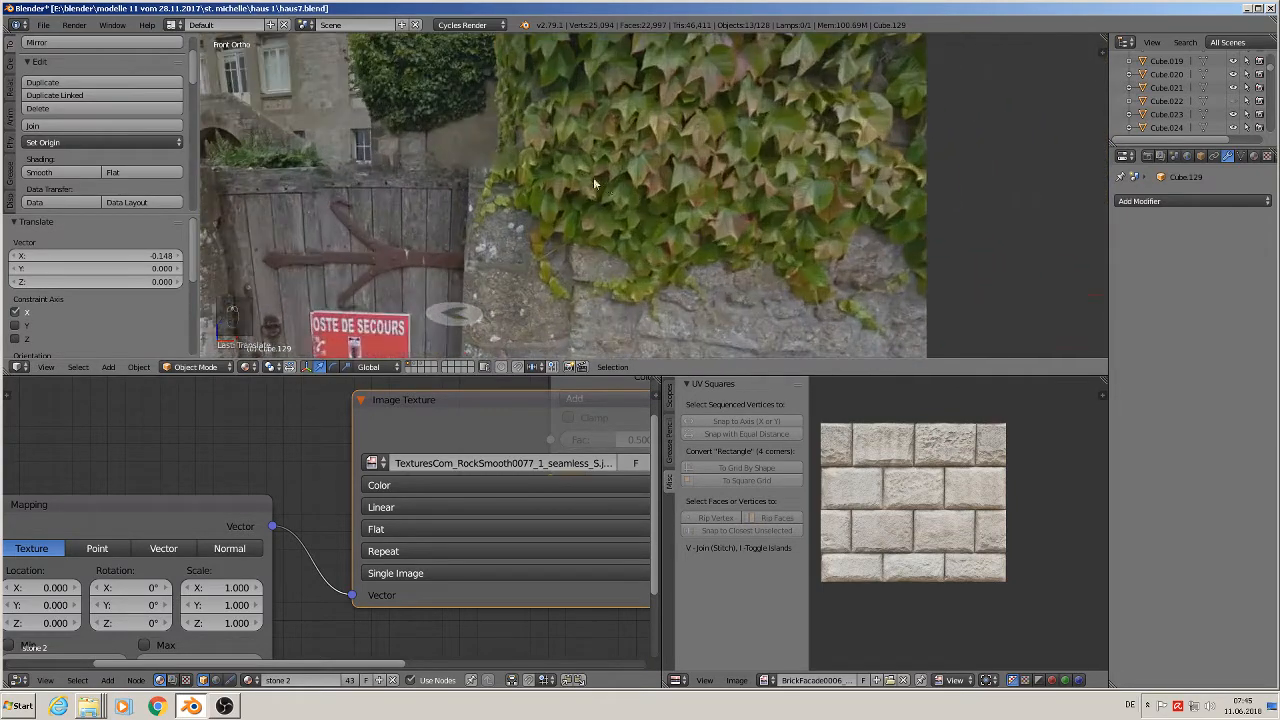
pyautogui.scroll(5, 593, 177)
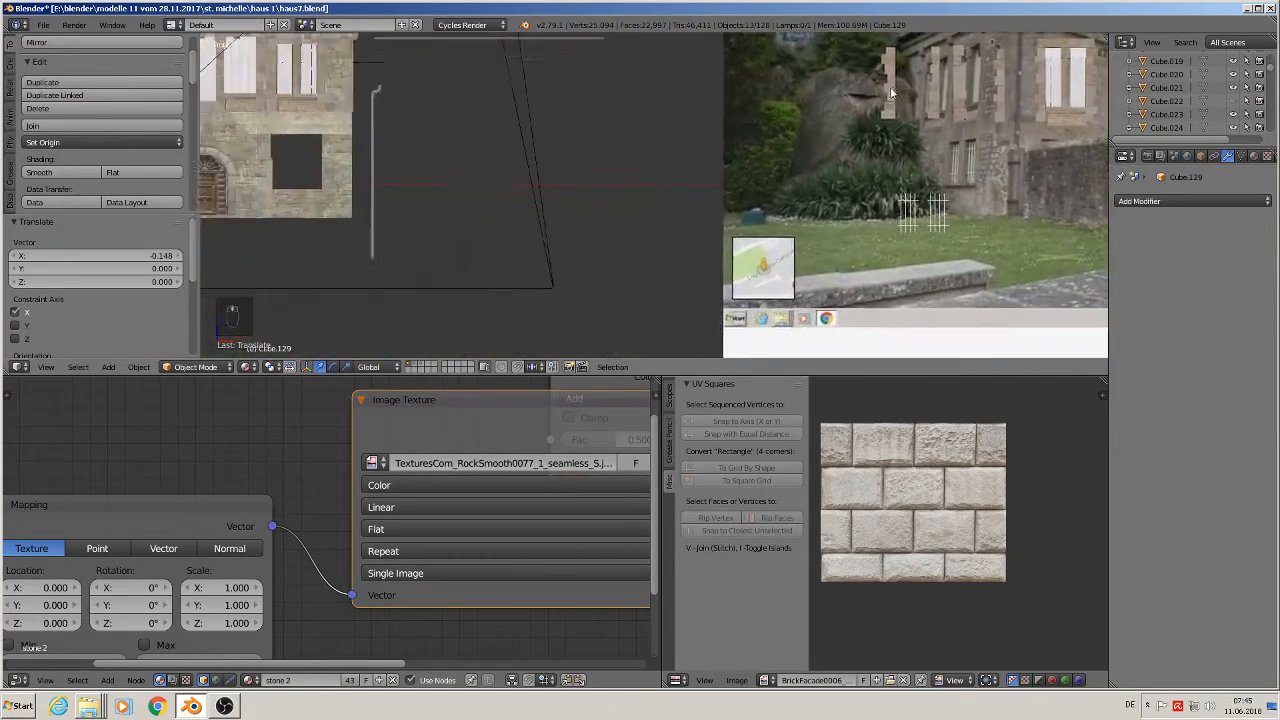
pyautogui.scroll(-5, 471, 63)
pyautogui.scroll(6, 590, 130)
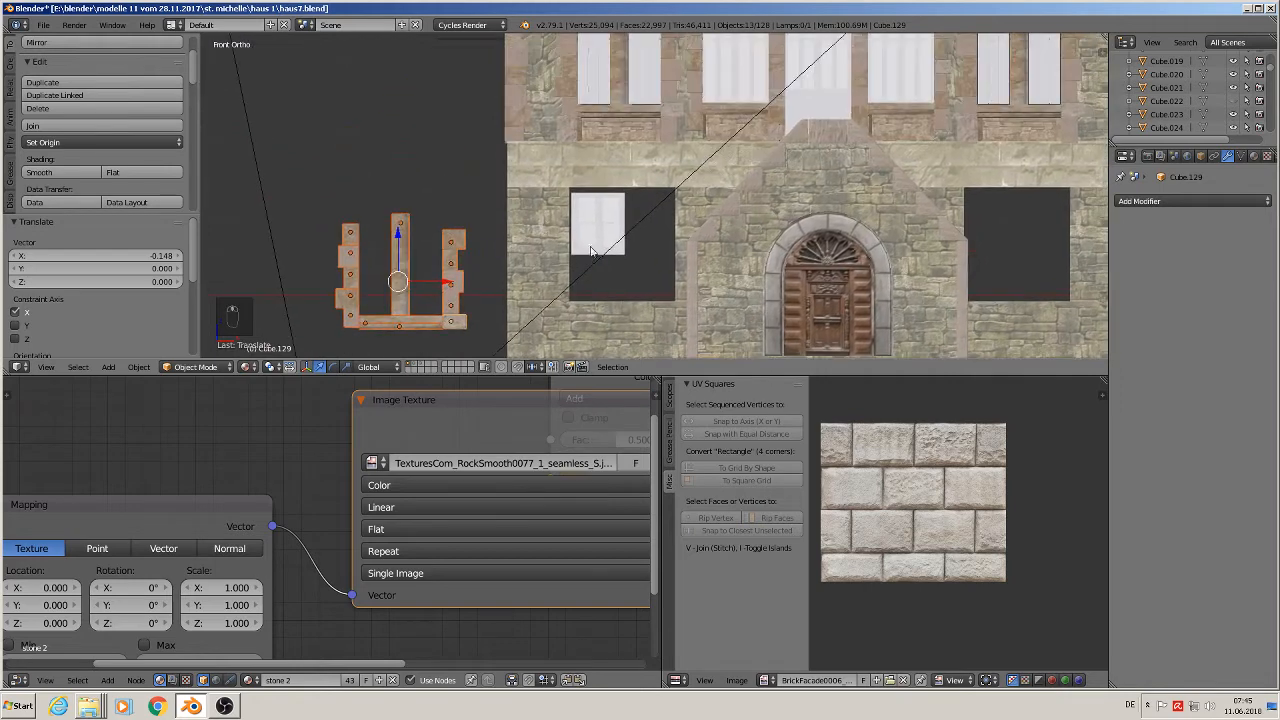
pyautogui.rightClick(604, 224)
pyautogui.press('s')
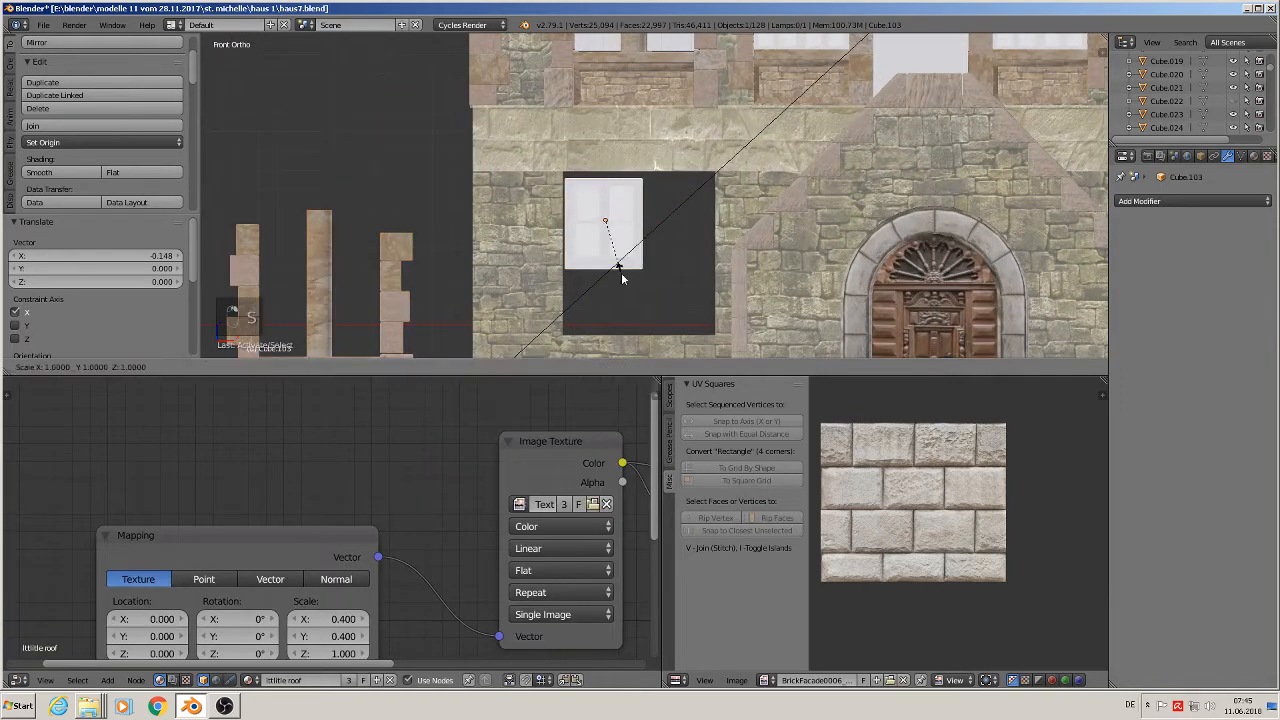
pyautogui.press('z')
pyautogui.click(618, 283)
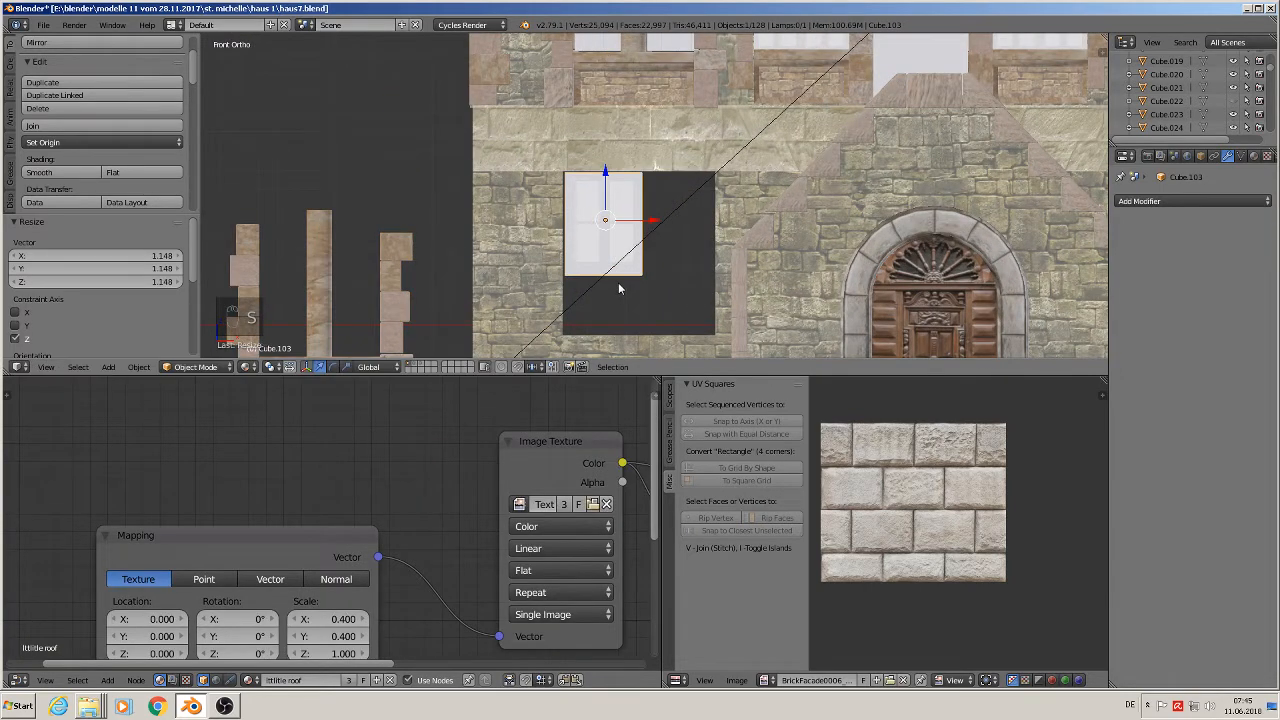
pyautogui.press('s')
pyautogui.click(625, 280)
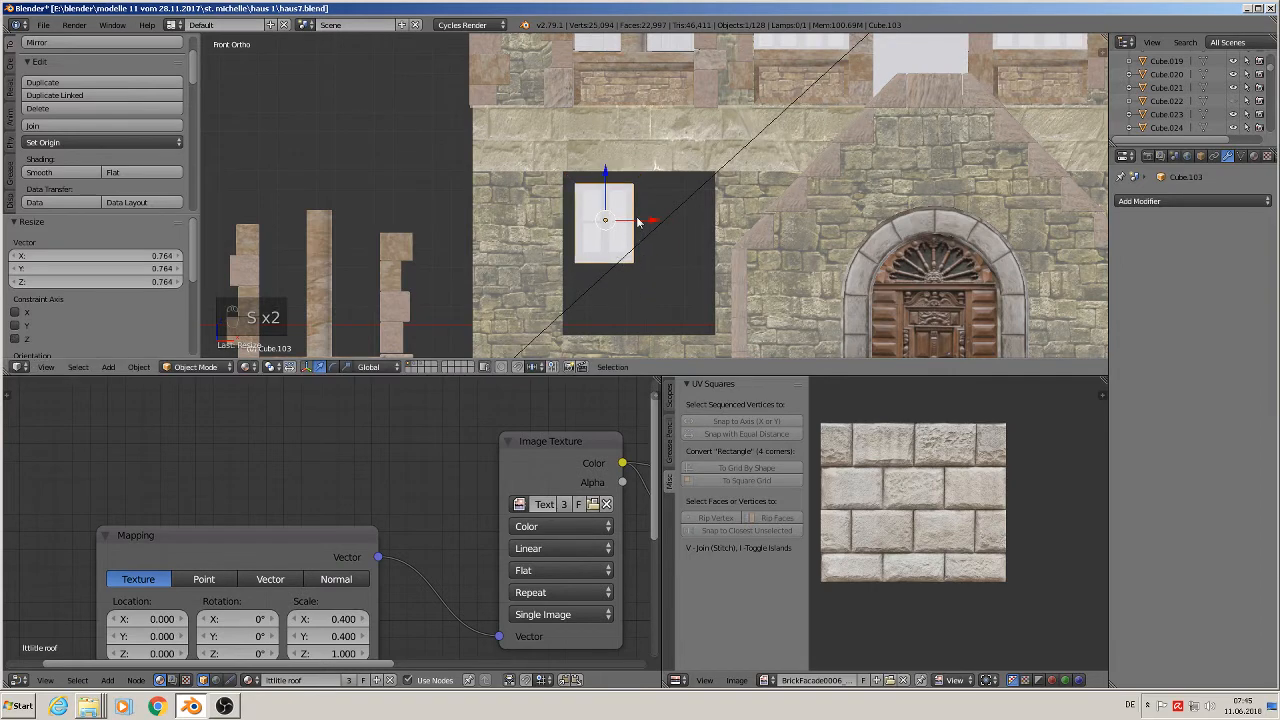
# - Move the white window into the left bay of the copied surround, between the side stones and column and resting on the sill
pyautogui.moveTo(643, 228); pyautogui.dragTo(412, 258)
pyautogui.scroll(-3, 620, 250)
pyautogui.scroll(4, 554, 238)
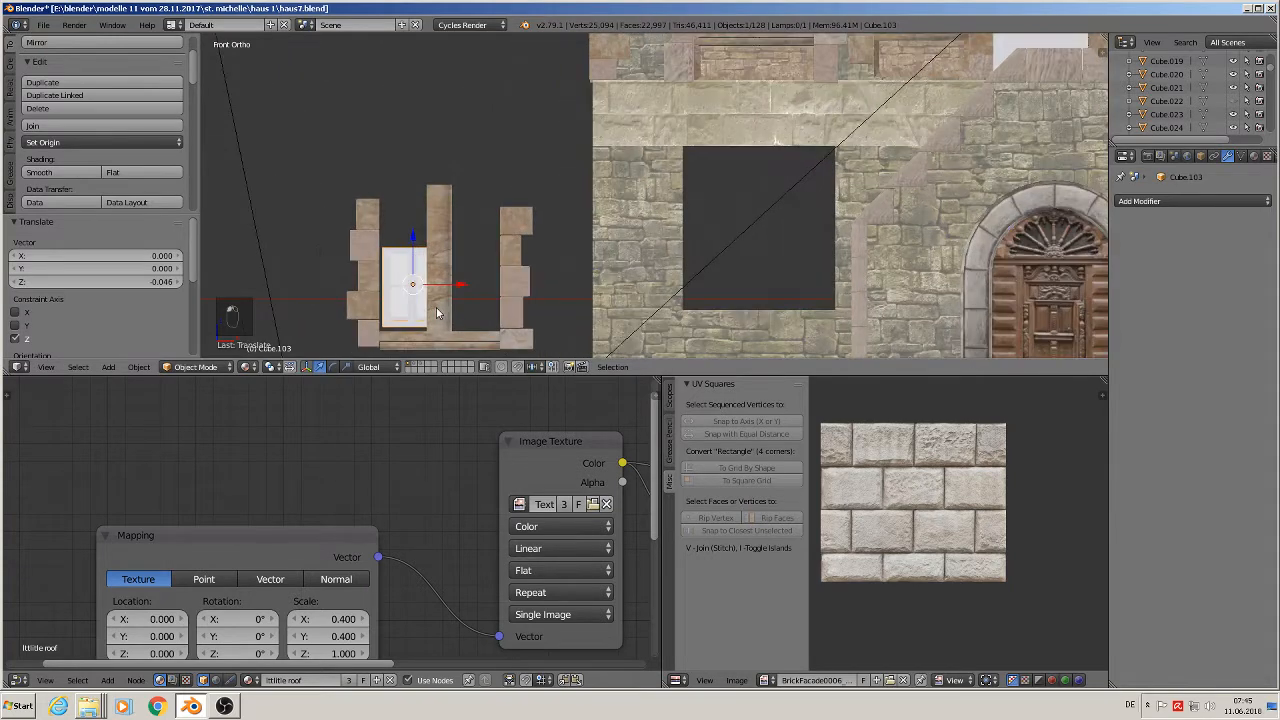
pyautogui.moveTo(547, 222); pyautogui.dragTo(532, 225)
pyautogui.moveTo(487, 181); pyautogui.dragTo(490, 187)
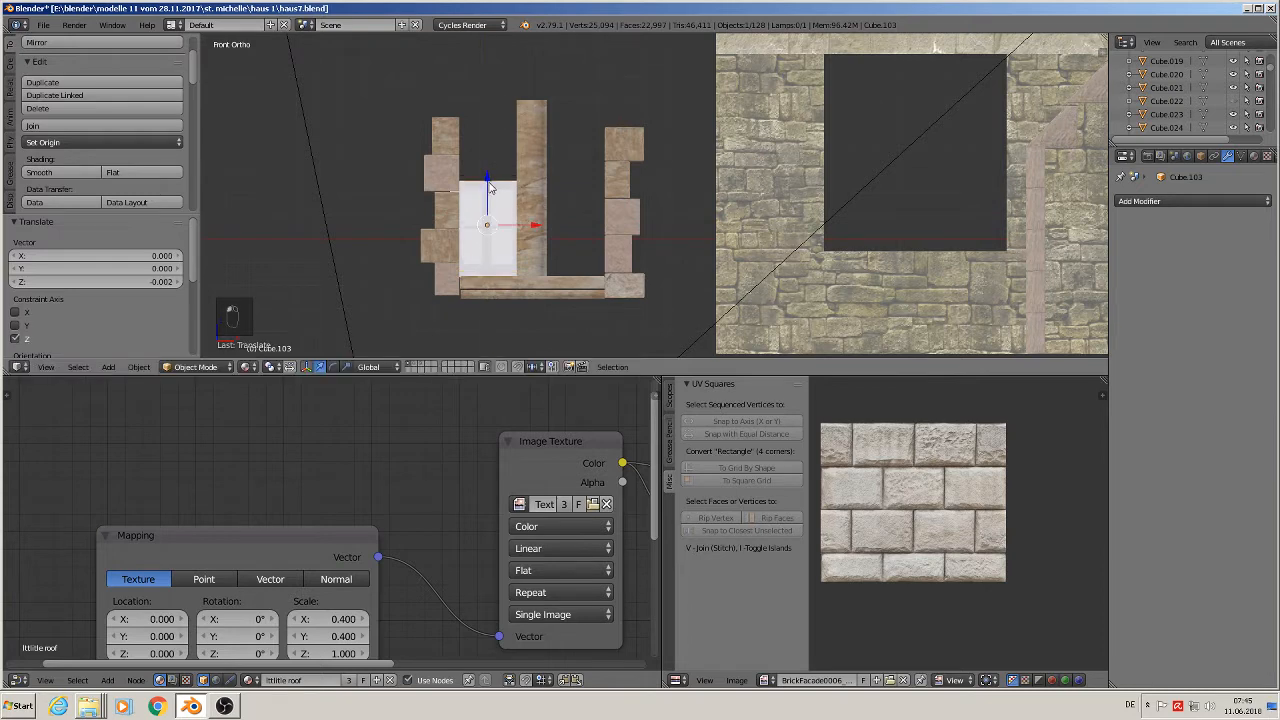
# - Move the four lower left side stones -0.004 along X to meet the edge of the white window
pyautogui.rightClick(428, 252)
pyautogui.keyDown('shift'); pyautogui.rightClick(443, 208); pyautogui.keyUp('shift')
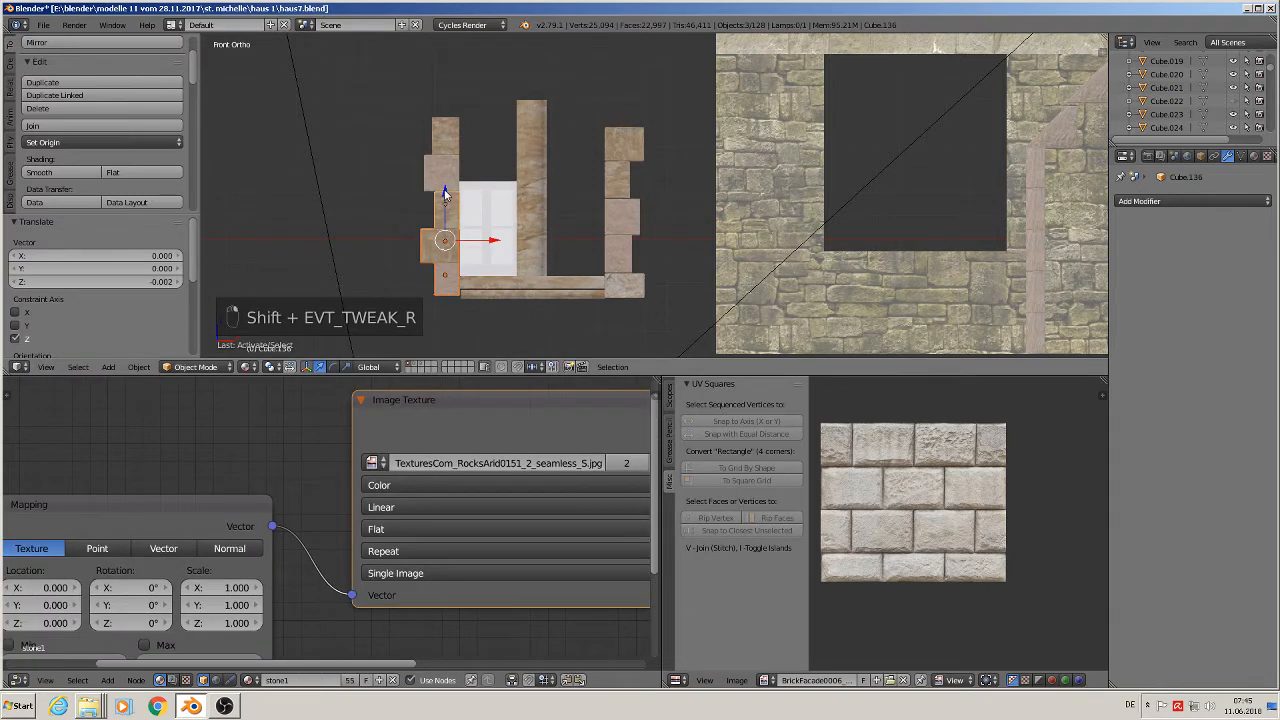
pyautogui.keyDown('shift'); pyautogui.rightClick(446, 183); pyautogui.keyUp('shift')
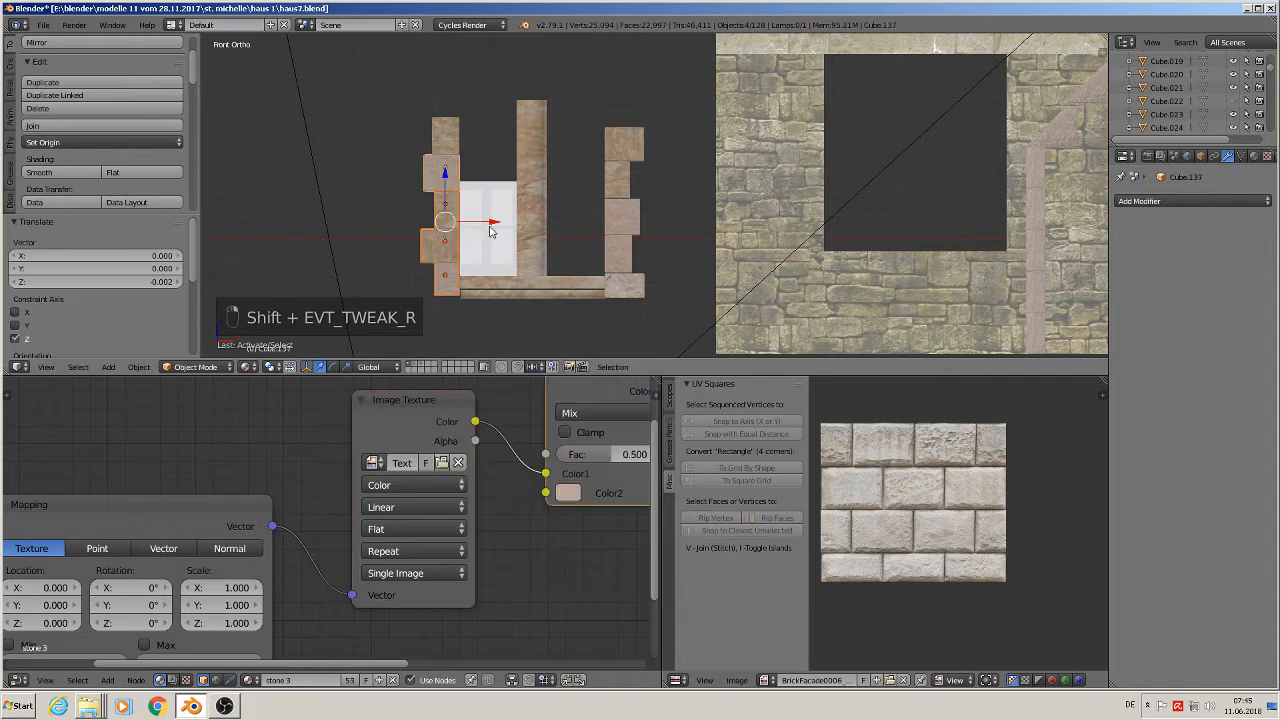
pyautogui.hotkey('shift', 'd')
pyautogui.click(480, 237)
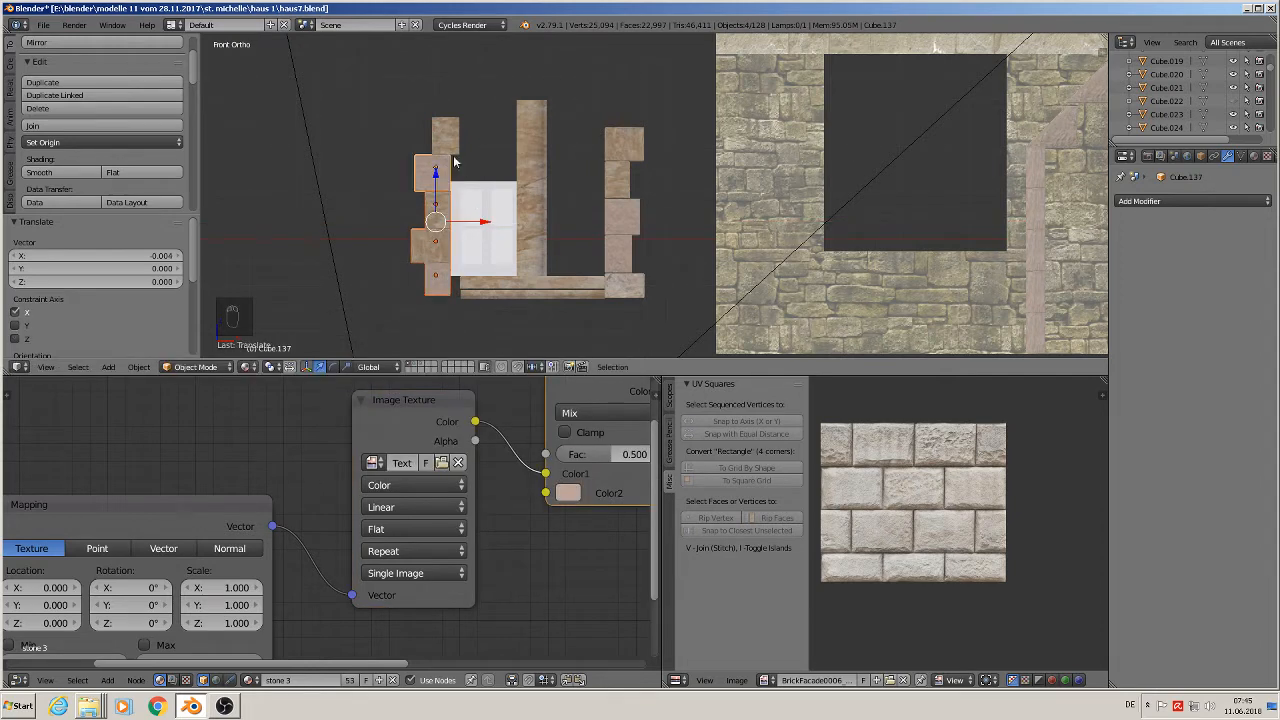
# - Delete the topmost stone of the copied surround's left side
pyautogui.rightClick(449, 148)
pyautogui.press('x')
pyautogui.click(428, 145)
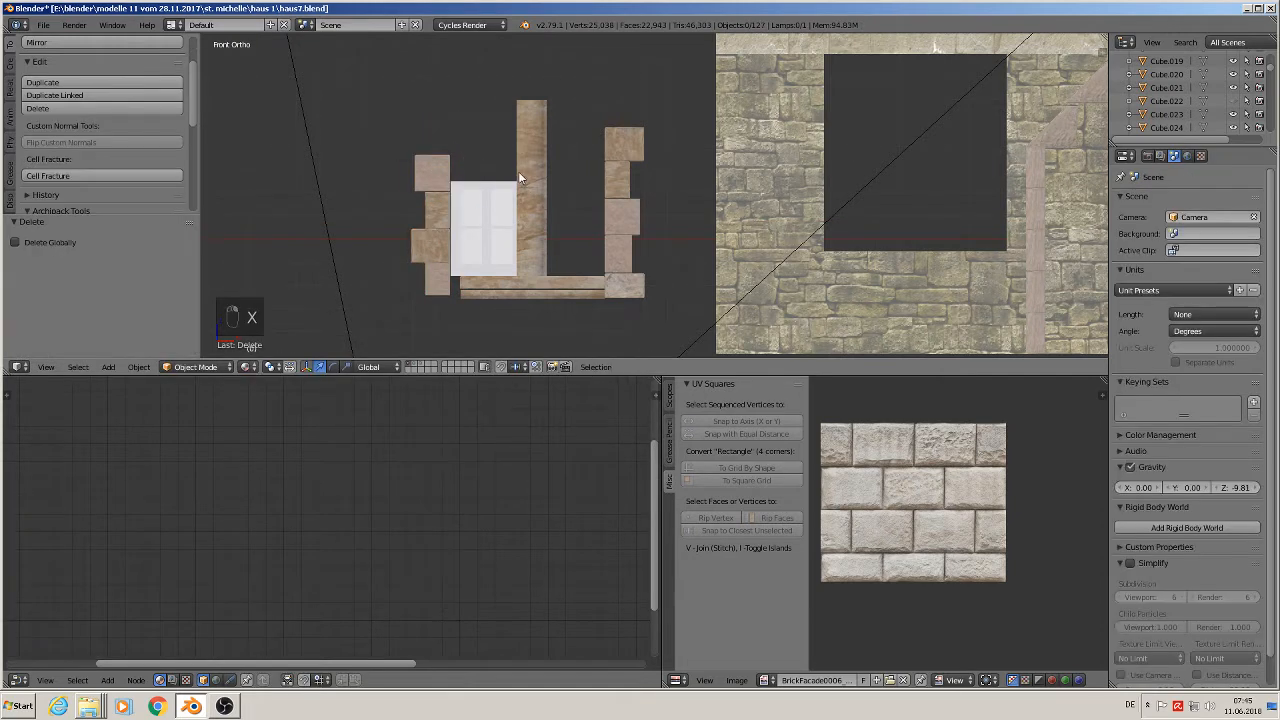
# - Open the central column's mesh for editing with none of its vertices selected
pyautogui.rightClick(541, 179)
pyautogui.press('Tab')
pyautogui.press('a')
pyautogui.press('a')
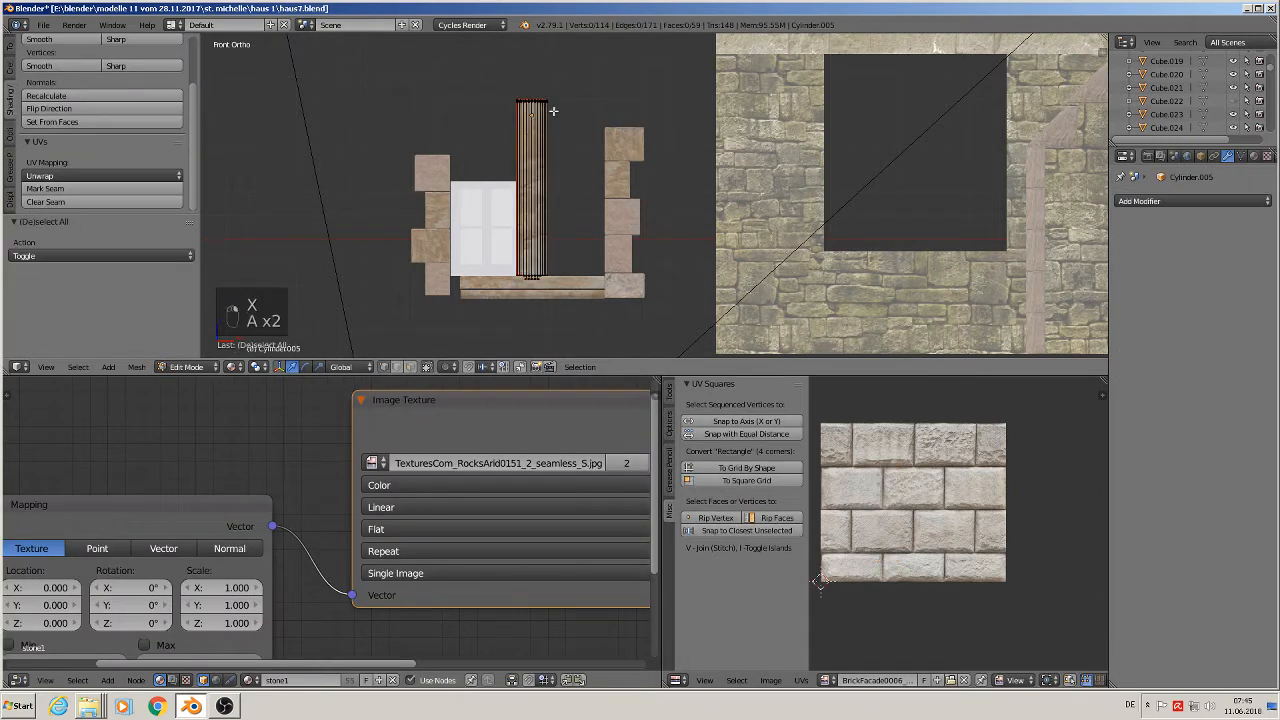
pyautogui.press('b')
pyautogui.moveTo(559, 111); pyautogui.dragTo(480, 69)
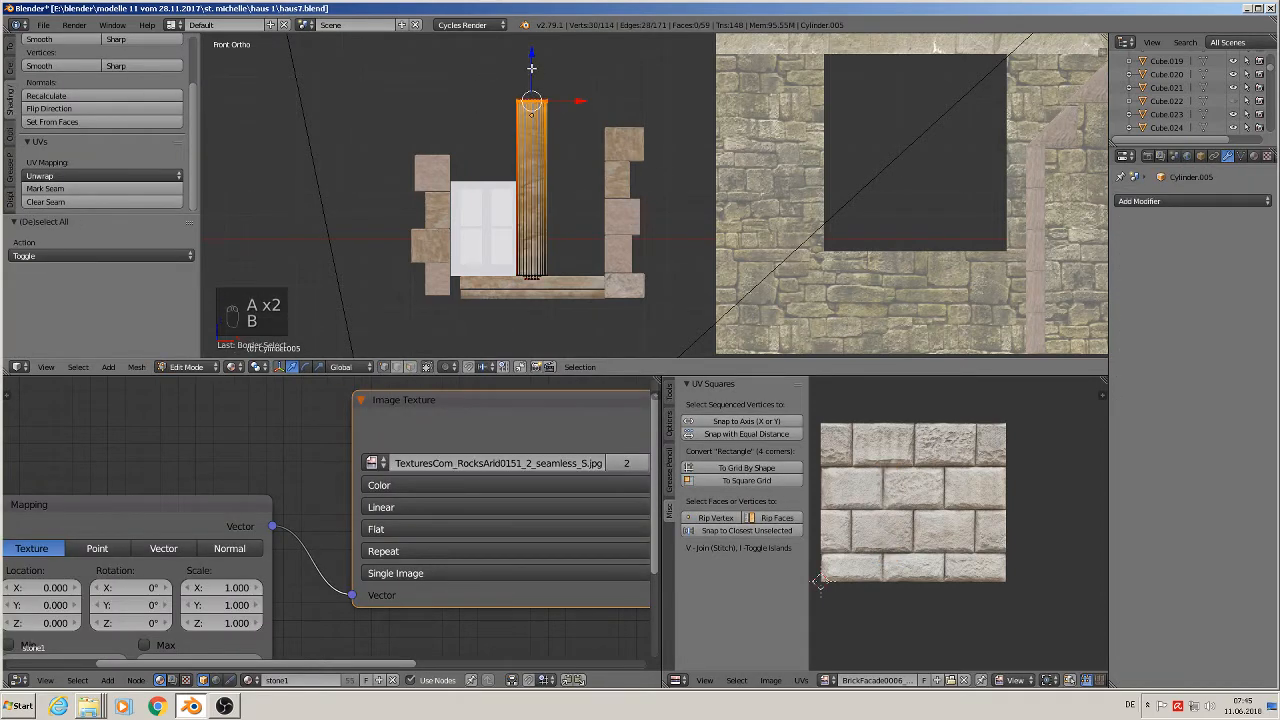
pyautogui.press('g')
pyautogui.press('z')
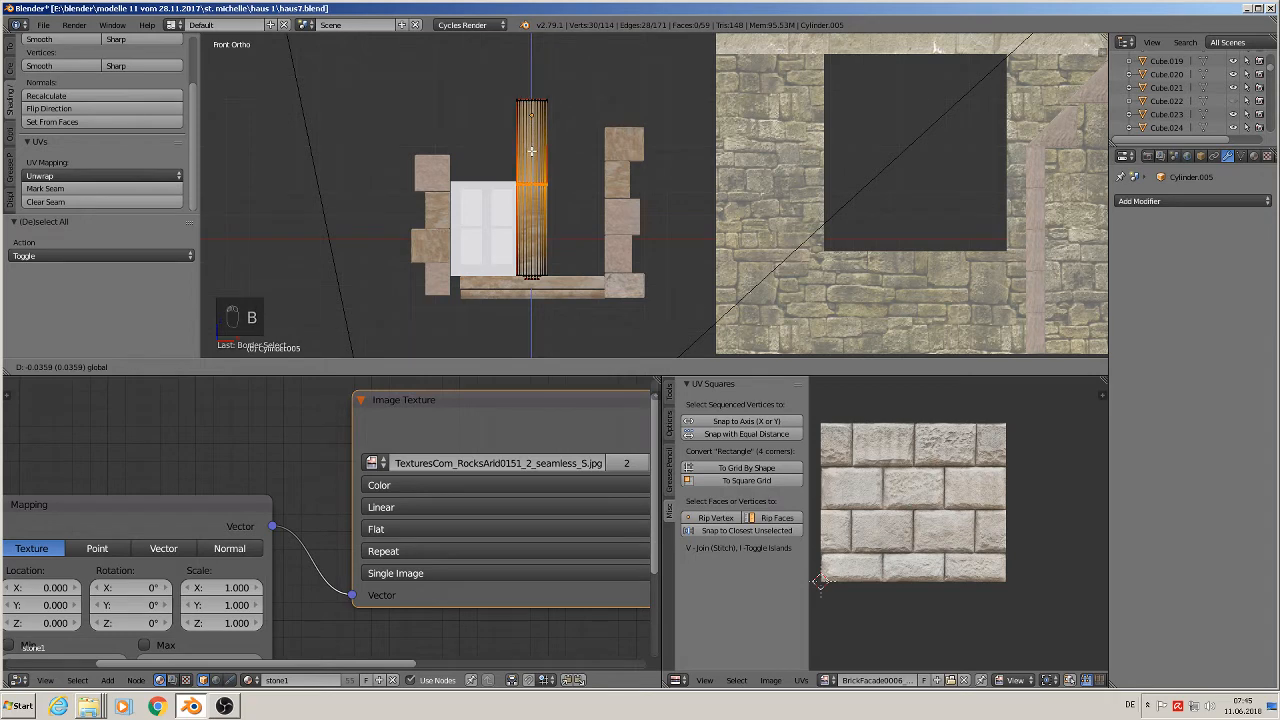
pyautogui.click(532, 150)
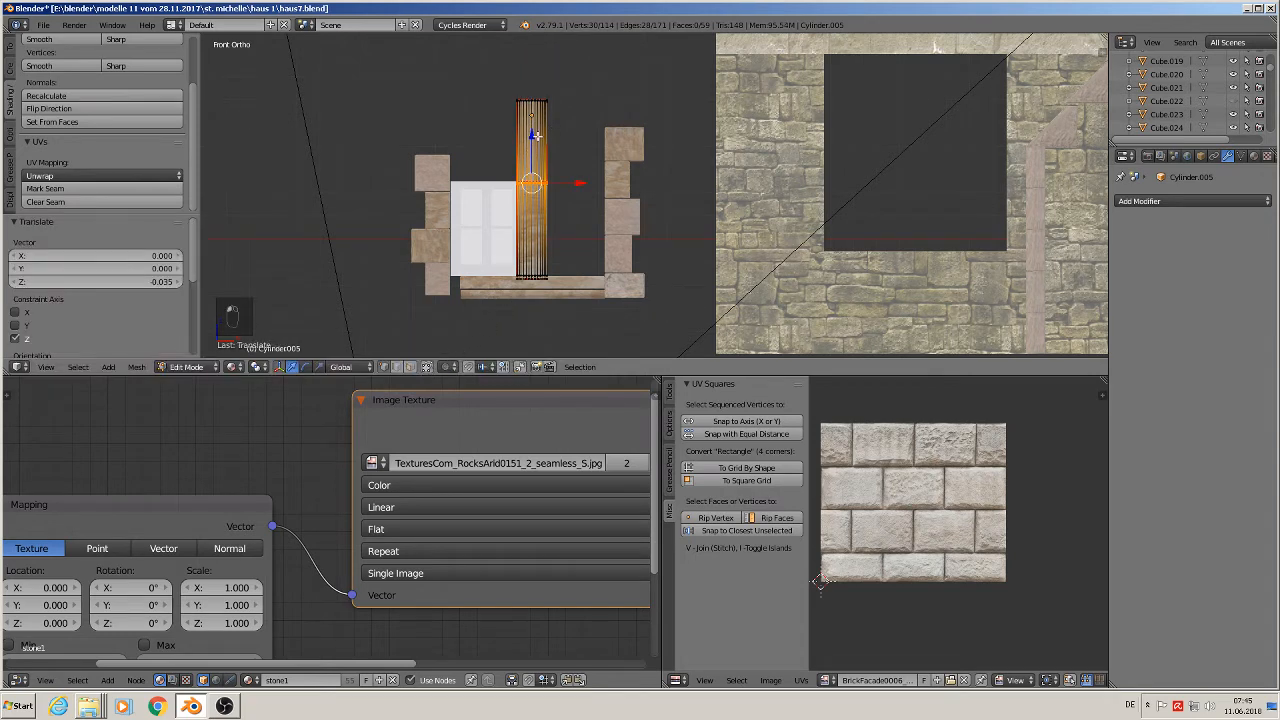
pyautogui.hotkey('ctrl', 'z')
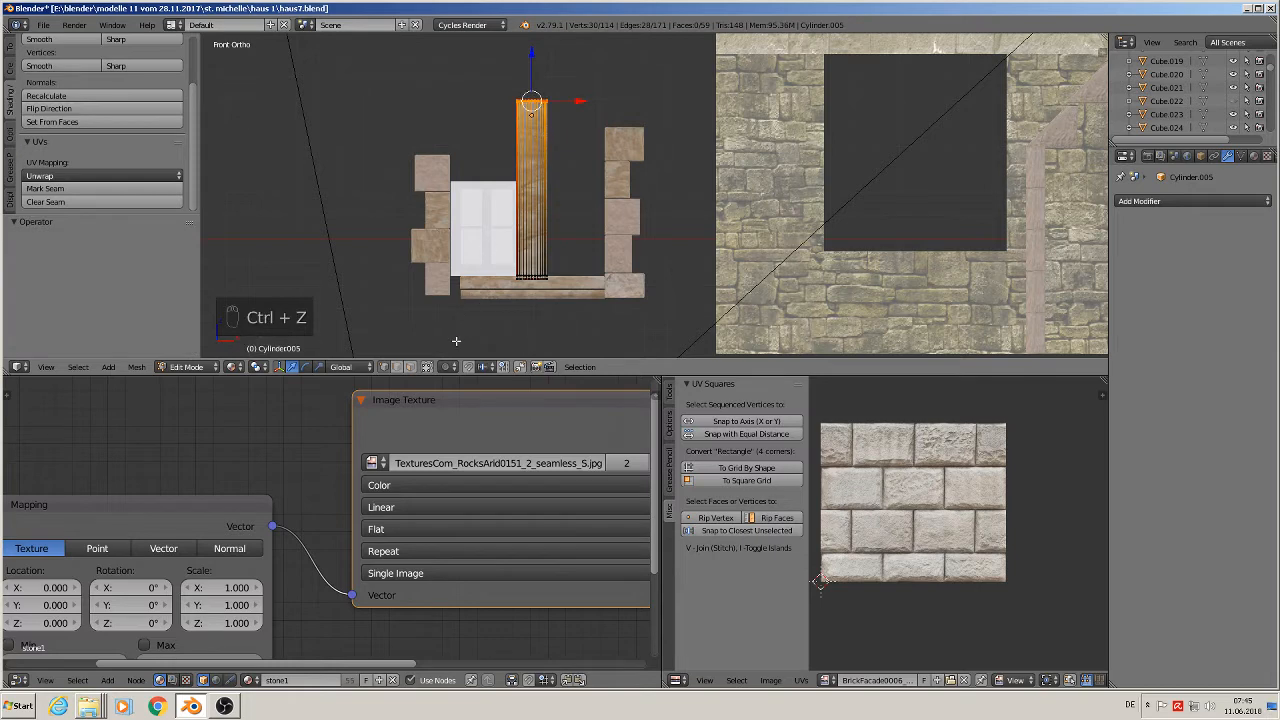
# - Lower all of the central column's top vertices along Z to the height of the white window's top edge
pyautogui.press('a')
pyautogui.press('v')
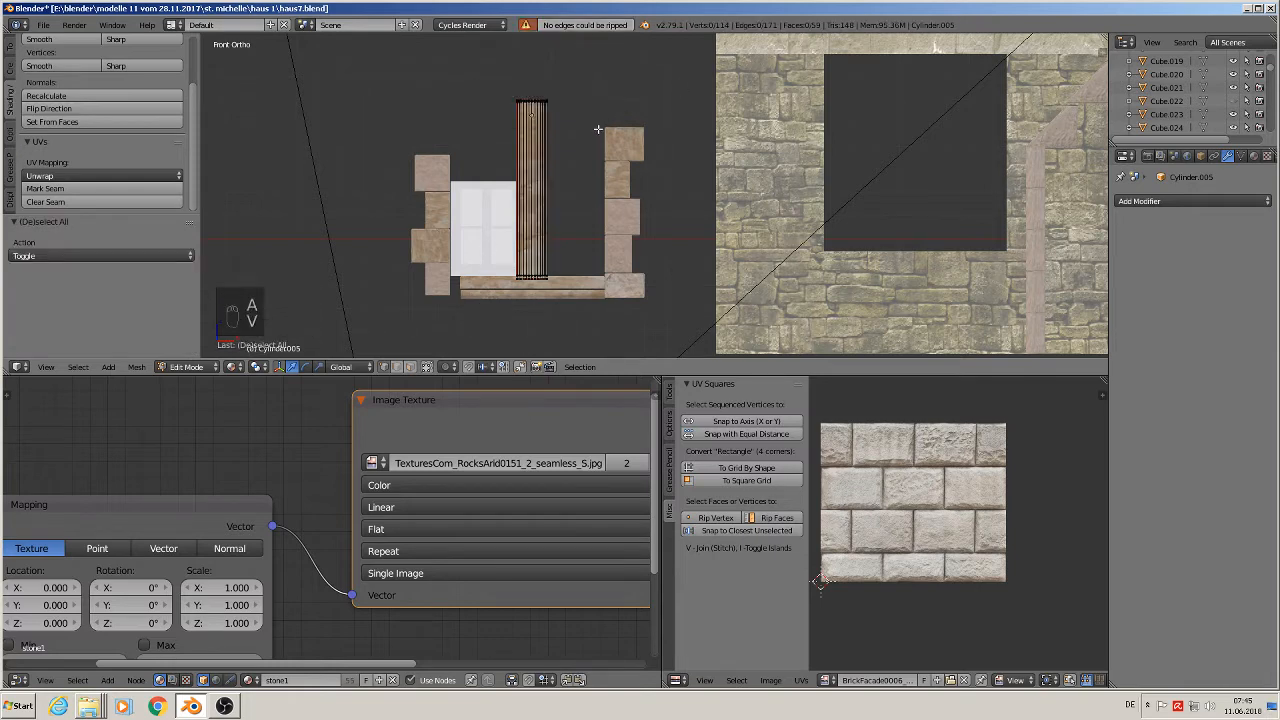
pyautogui.press('c')
pyautogui.moveTo(564, 112)
pyautogui.mouseDown()
pyautogui.moveTo(554, 97)
pyautogui.moveTo(484, 92)
pyautogui.mouseUp()
pyautogui.rightClick(486, 90)
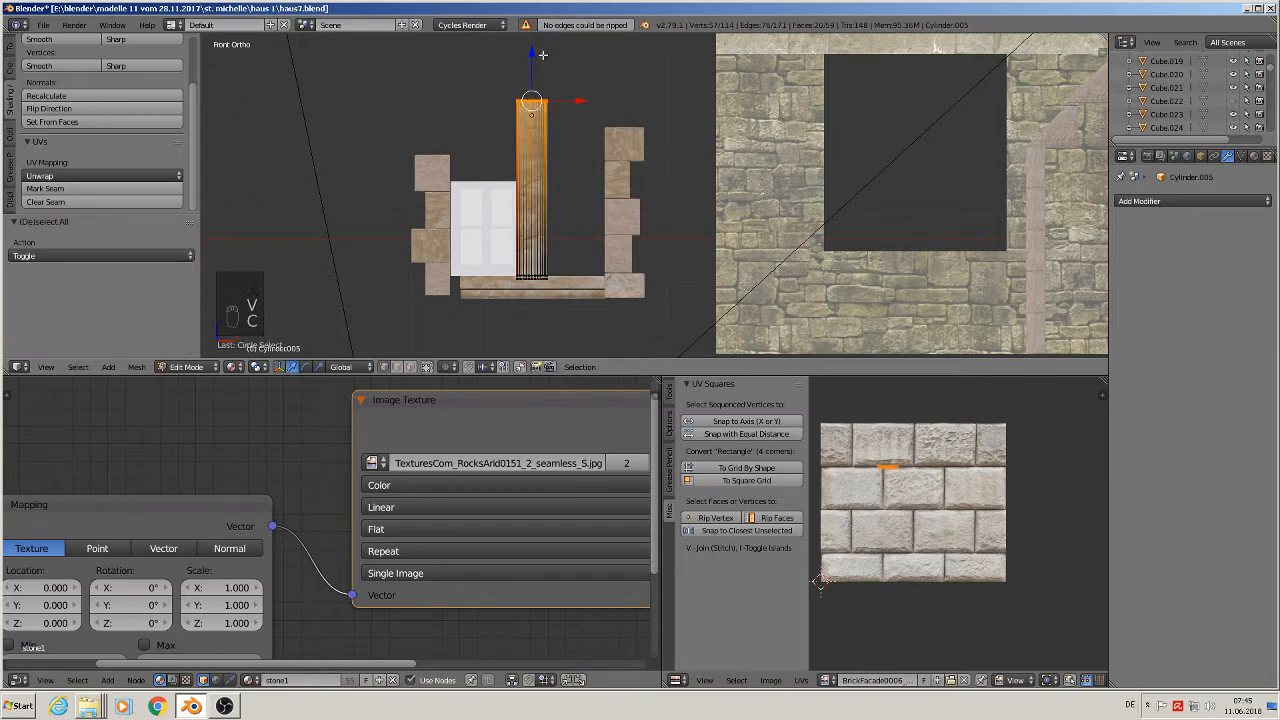
pyautogui.moveTo(542, 55); pyautogui.dragTo(530, 135)
pyautogui.press('Tab')
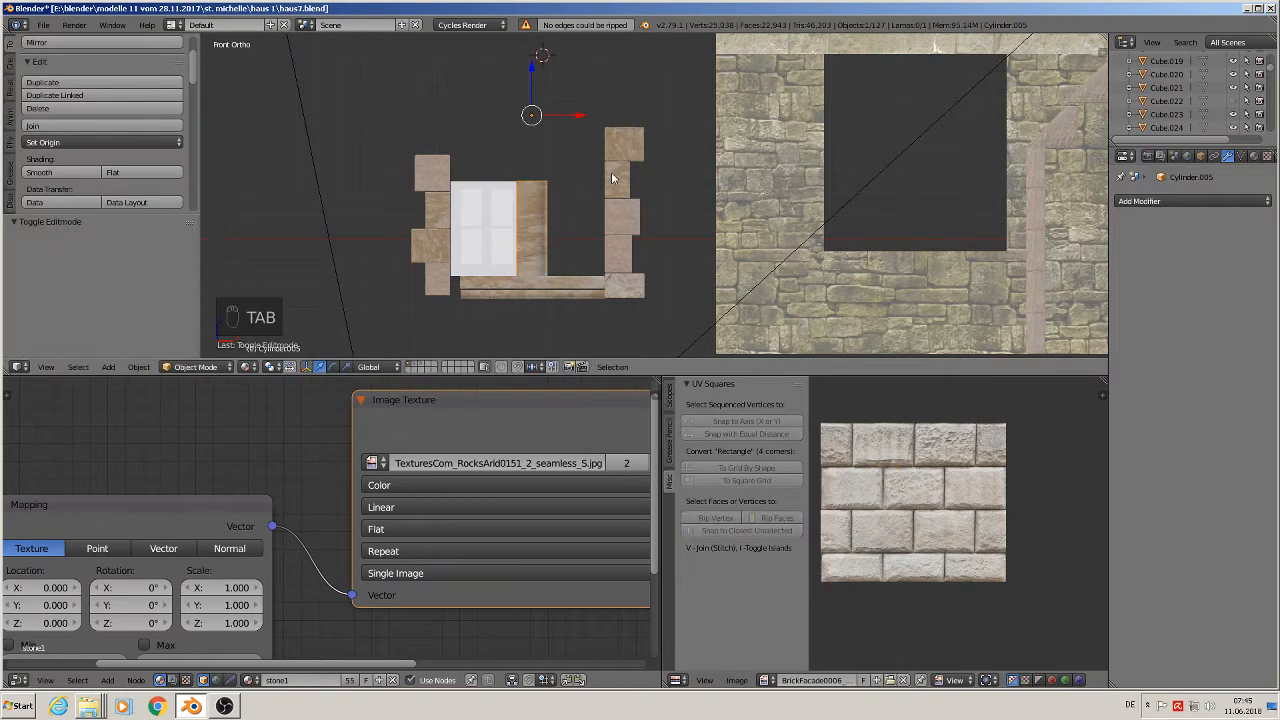
# - Shift the shortened central column 0.002 along X to meet the white window's right edge
pyautogui.rightClick(457, 246)
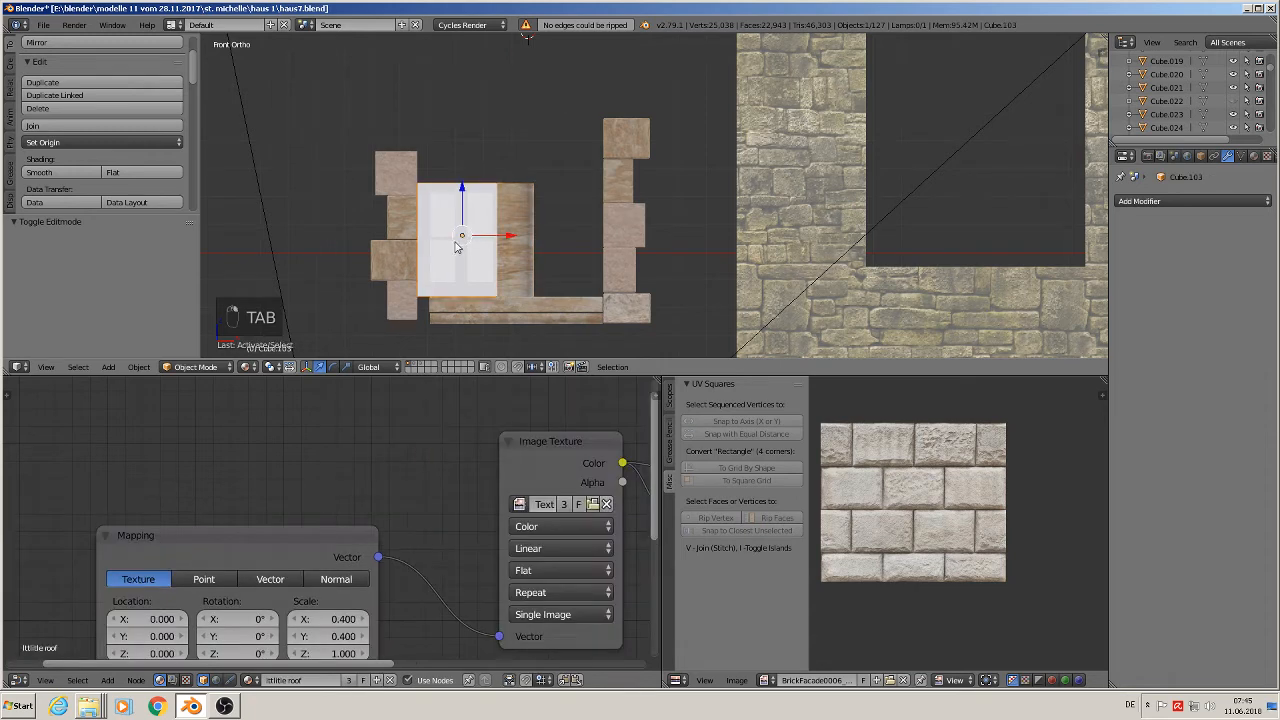
pyautogui.rightClick(510, 238)
pyautogui.moveTo(570, 103); pyautogui.dragTo(562, 103)
# - Duplicate the white window and place the copy 0.043 along X in the bay right of the column
pyautogui.rightClick(463, 244)
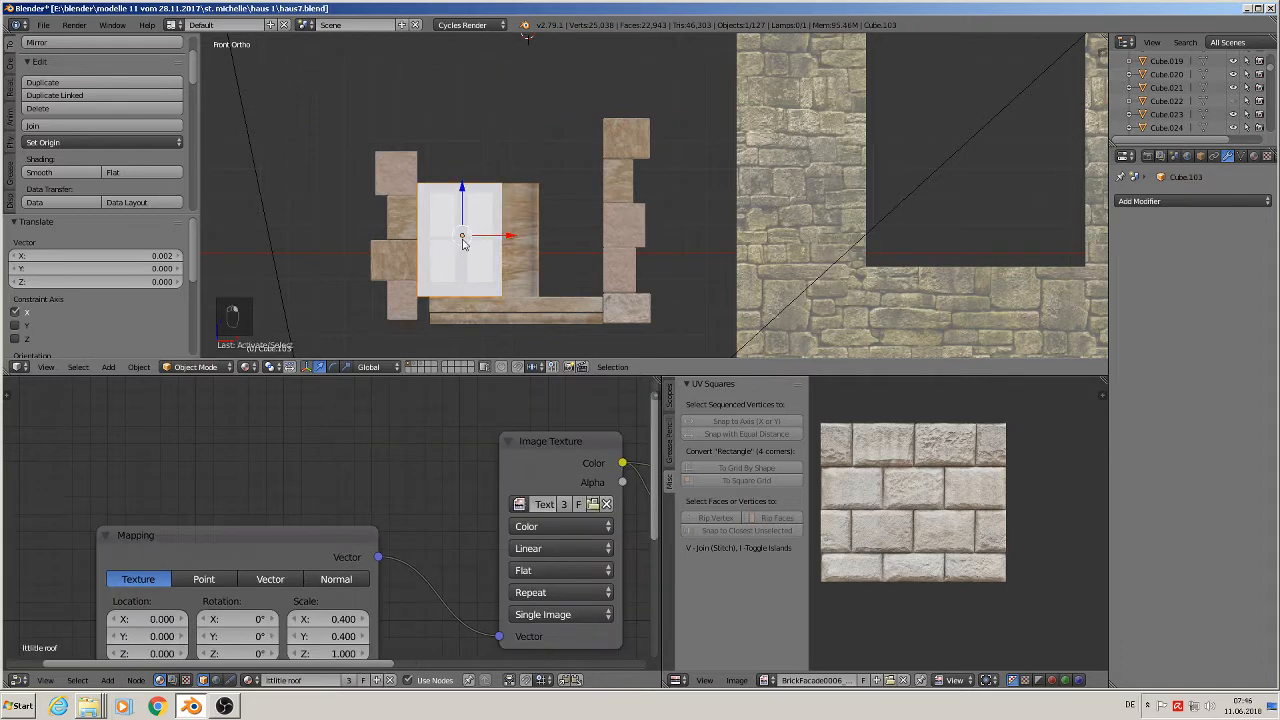
pyautogui.hotkey('shift', 'd')
pyautogui.press('x')
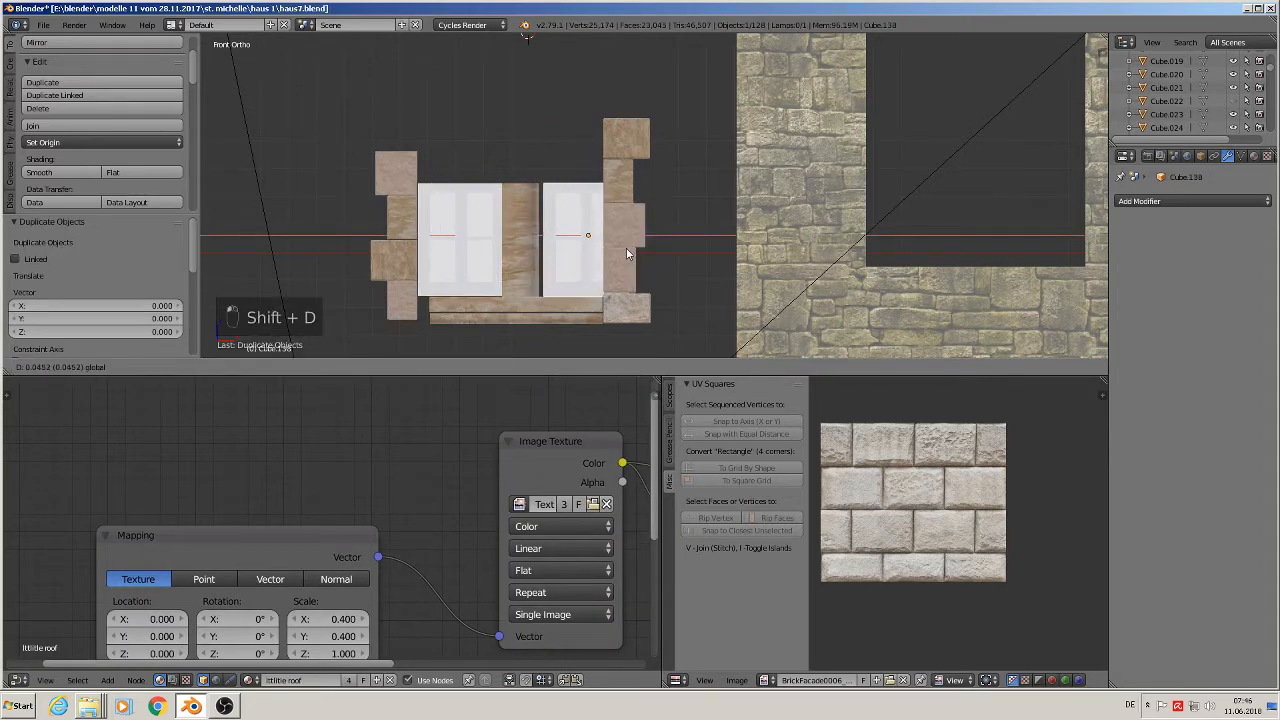
pyautogui.click(621, 249)
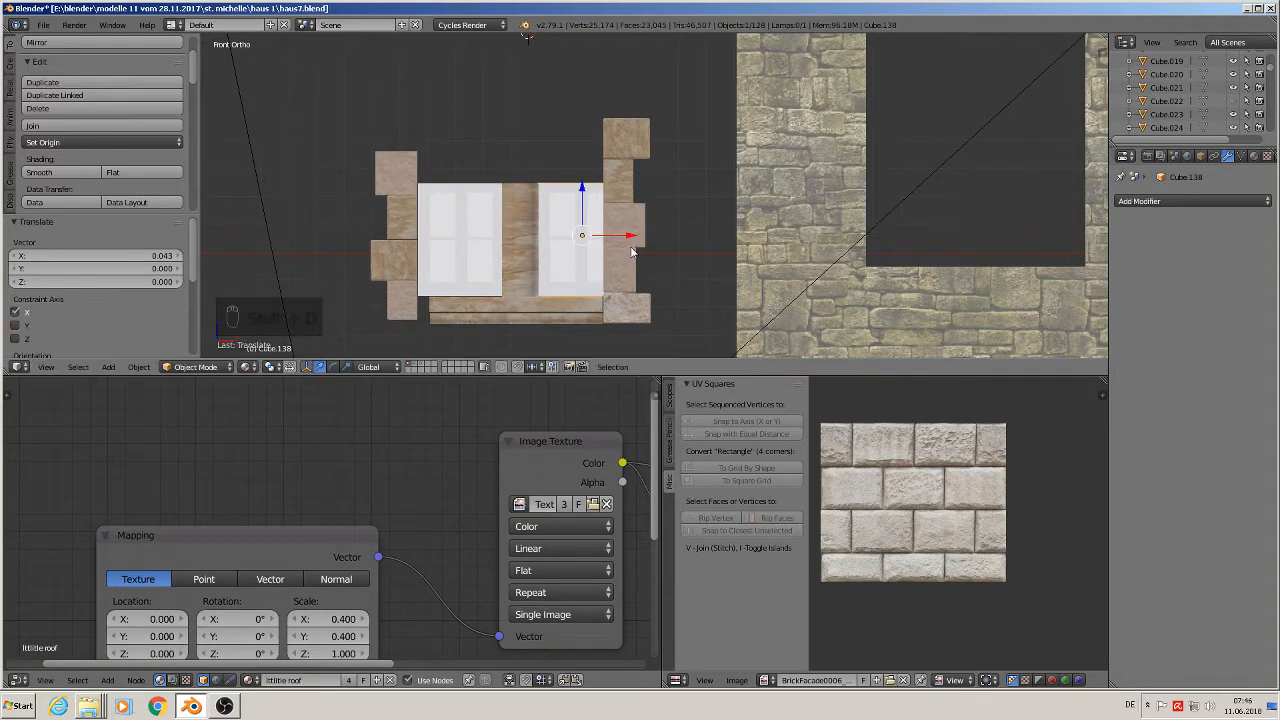
# - Move the four lower right side stones, including the bottom corner stone, 0.007 along X to meet the second window's edge
pyautogui.keyDown('shift'); pyautogui.moveTo(632, 250); pyautogui.dragTo(522, 245, button='middle'); pyautogui.keyUp('shift')
pyautogui.rightClick(514, 180)
pyautogui.rightClick(530, 240)
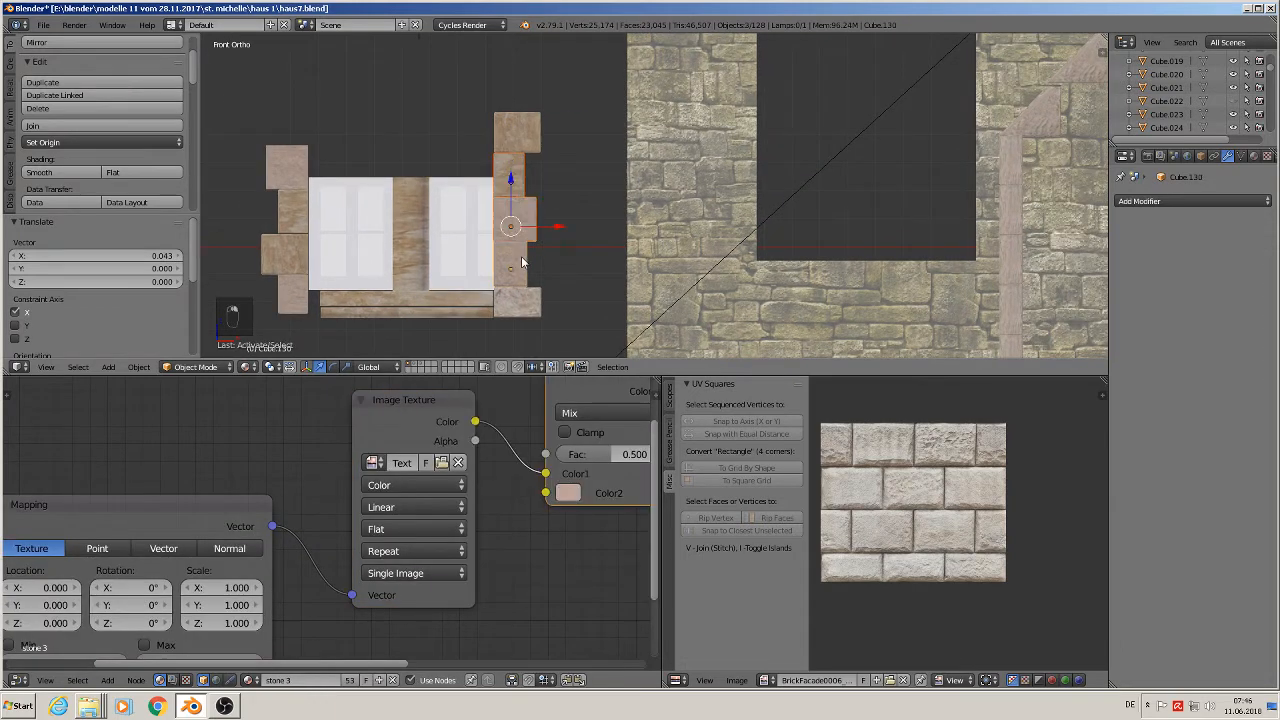
pyautogui.press('g')
pyautogui.press('x')
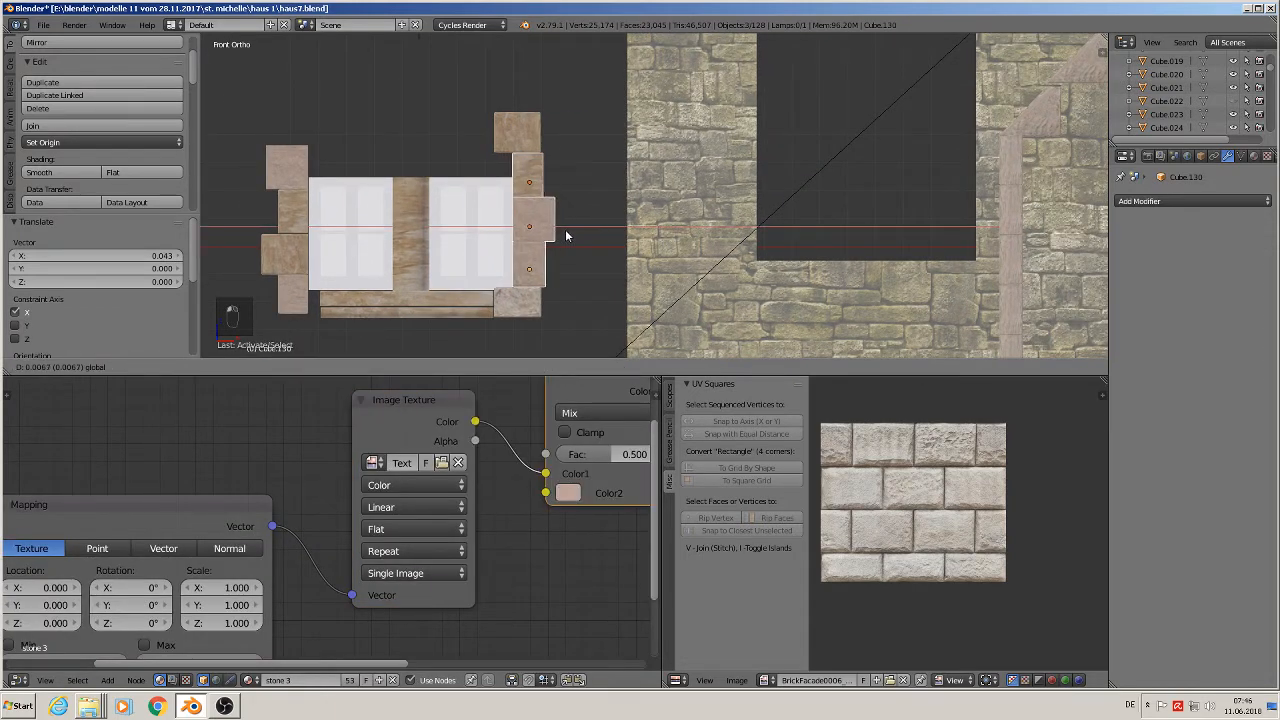
pyautogui.click(566, 235)
pyautogui.rightClick(518, 308)
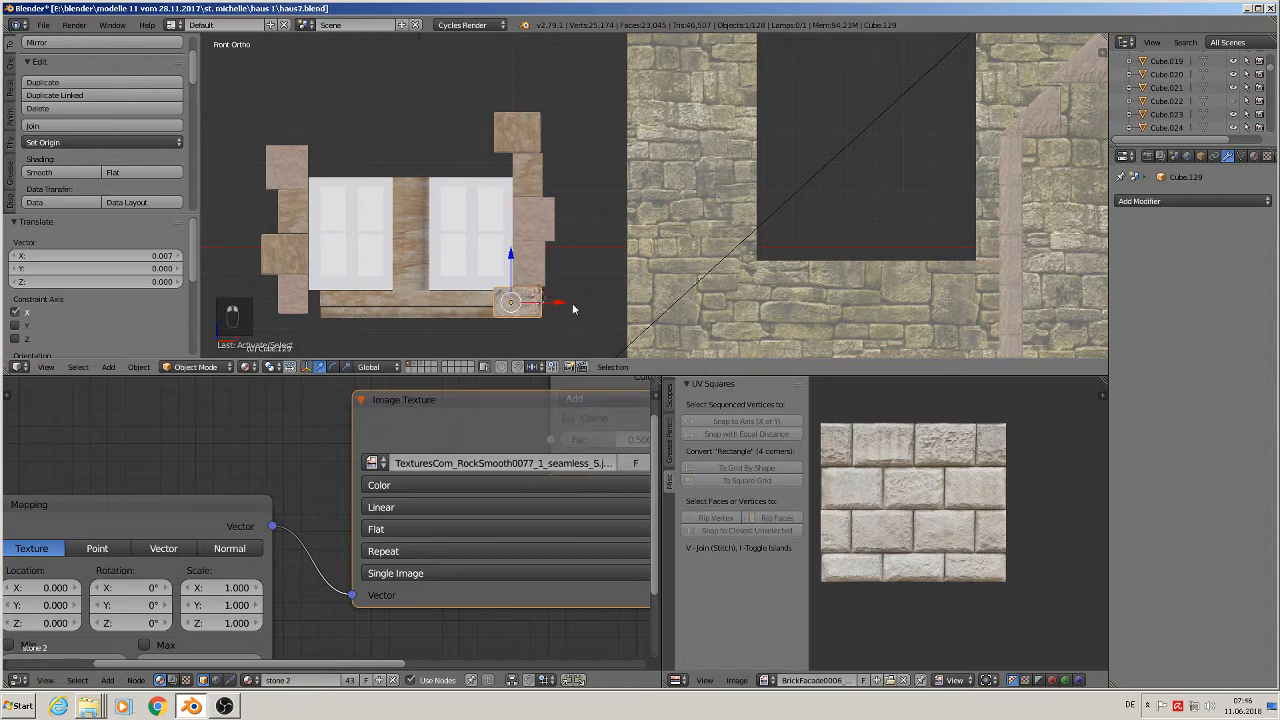
pyautogui.press('g')
pyautogui.press('x')
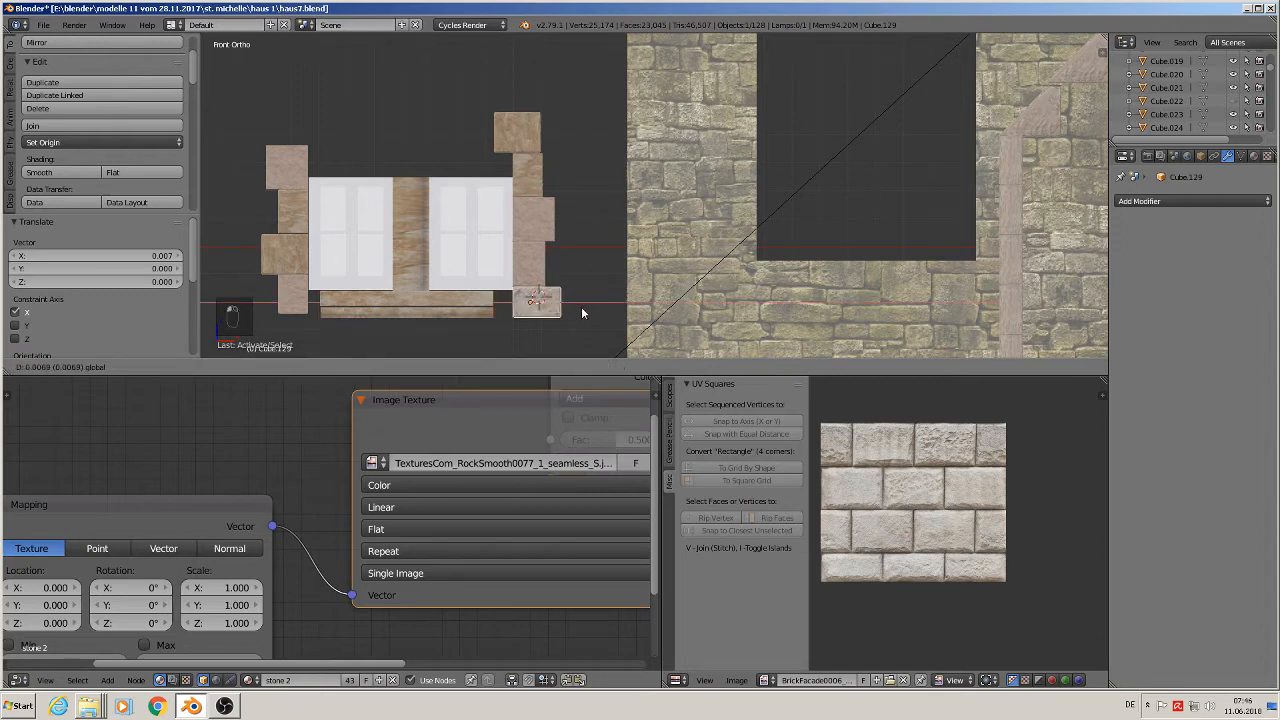
pyautogui.rightClick(582, 310)
# - Delete the topmost stone of the surround's right side
pyautogui.rightClick(511, 124)
pyautogui.press('x')
pyautogui.click(512, 124)
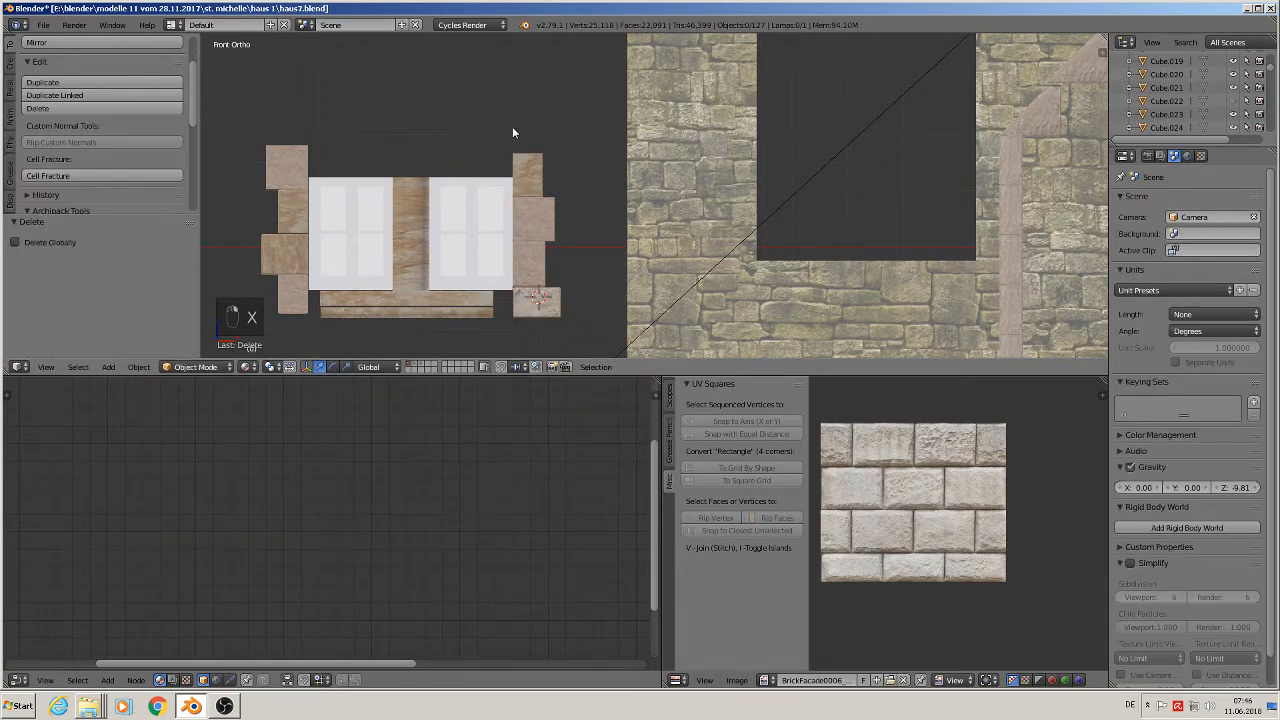
# - Lower the top vertices of the uppermost right side stone along Z until level with the windows' top edge
pyautogui.keyDown('shift'); pyautogui.moveTo(475, 225); pyautogui.dragTo(529, 213, button='middle'); pyautogui.keyUp('shift')
pyautogui.rightClick(575, 178)
pyautogui.press('Tab')
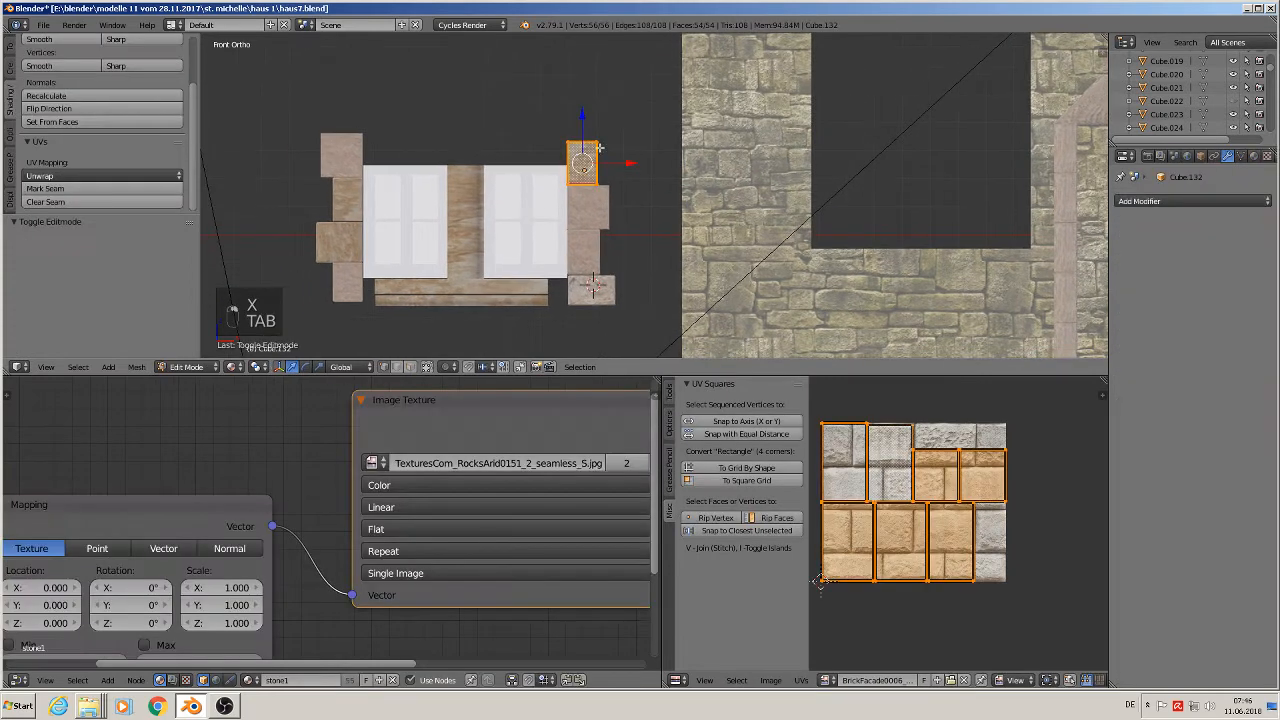
pyautogui.press('a')
pyautogui.press('a')
pyautogui.press('c')
pyautogui.moveTo(609, 134)
pyautogui.mouseDown()
pyautogui.moveTo(549, 134)
pyautogui.moveTo(584, 130)
pyautogui.mouseUp()
pyautogui.rightClick(549, 134)
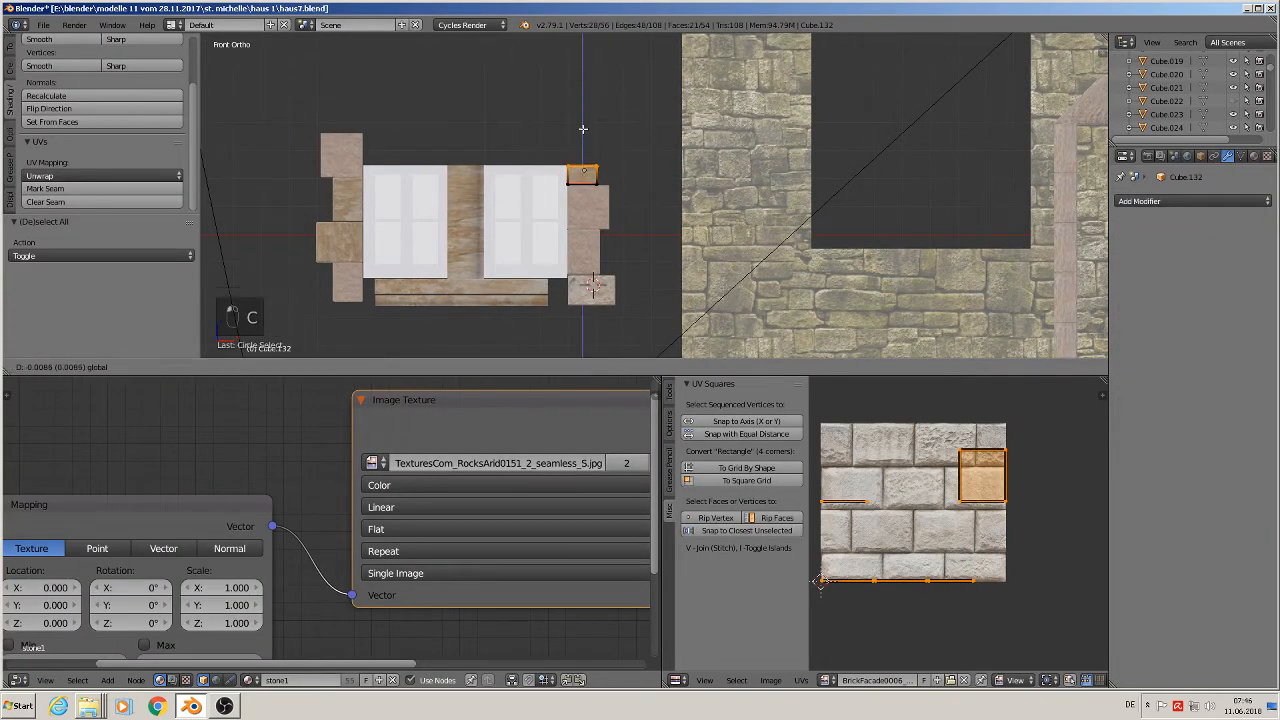
pyautogui.press('Tab')
# - Lower the top vertices of the uppermost left side stone about 0.011 along Z, level with the windows' top edge
pyautogui.rightClick(333, 165)
pyautogui.press('Tab')
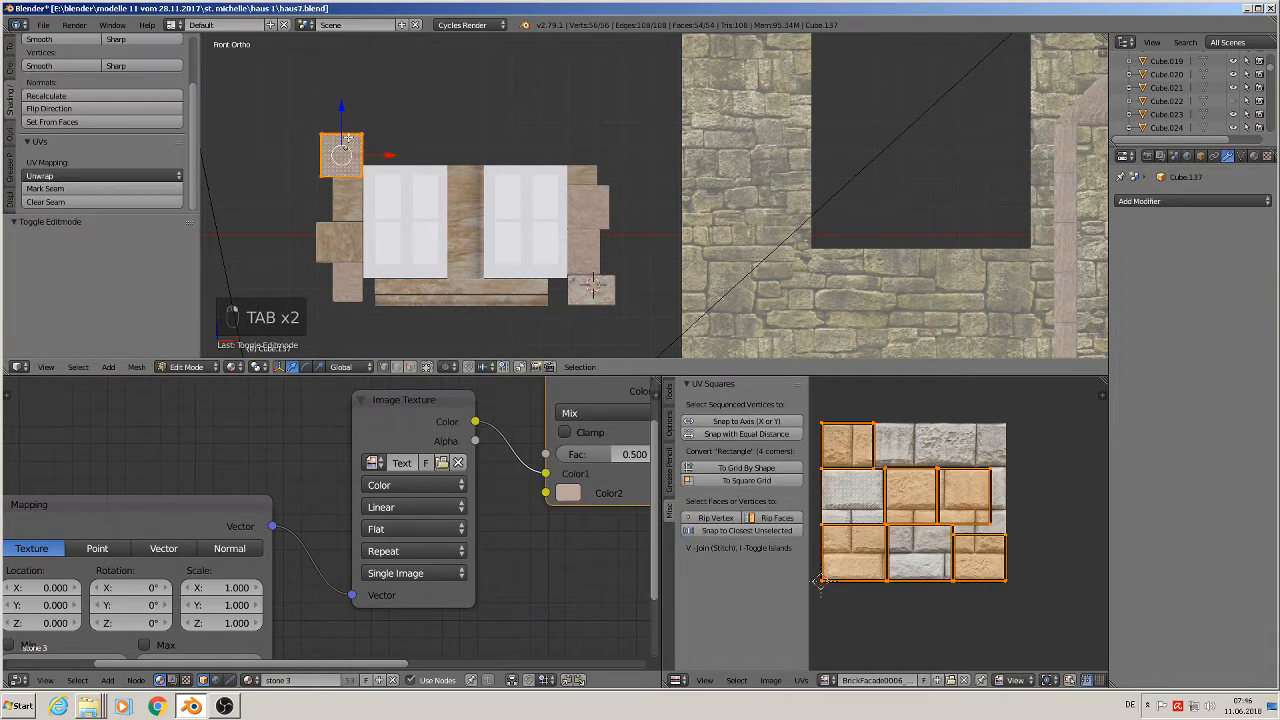
pyautogui.press('a')
pyautogui.press('a')
pyautogui.press('a')
pyautogui.press('c')
pyautogui.moveTo(376, 129); pyautogui.dragTo(342, 128)
pyautogui.rightClick(308, 122)
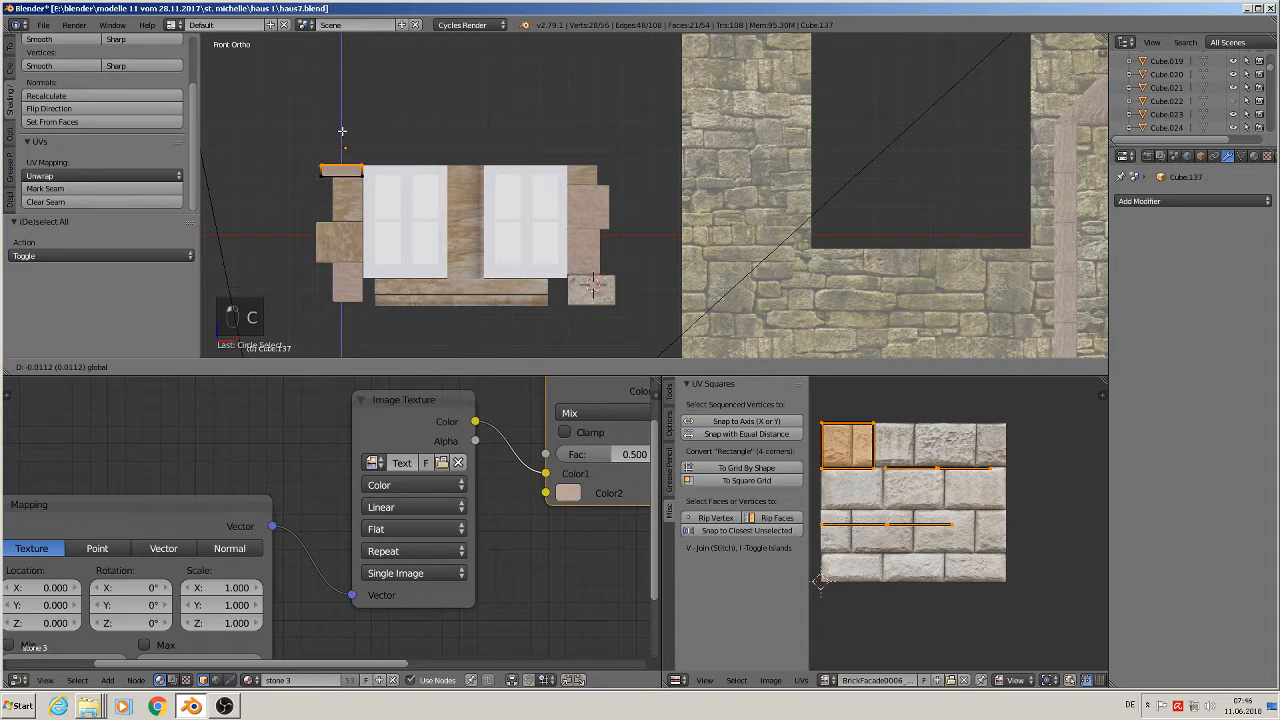
pyautogui.press('Tab')
# - Scale the upper sill slab along X by 1.153 and about 1.016, shifting it to span between the side stones
pyautogui.rightClick(415, 285)
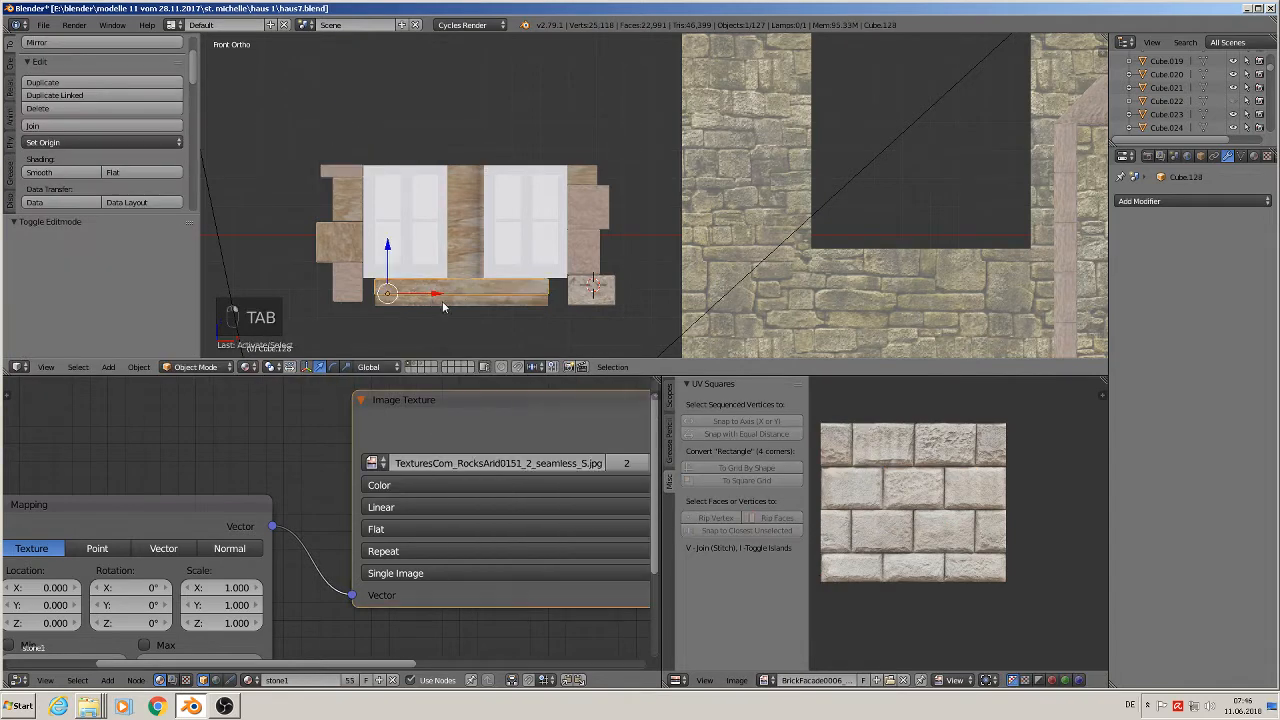
pyautogui.press('s')
pyautogui.press('x')
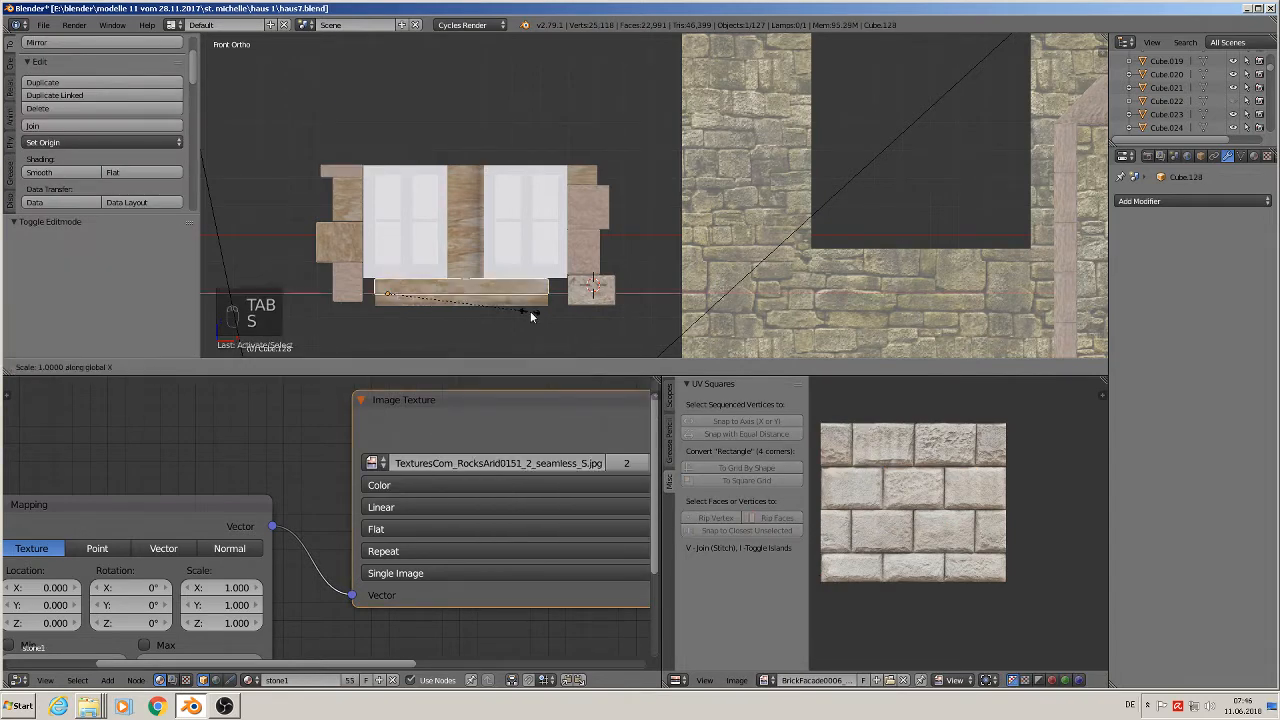
pyautogui.click(551, 316)
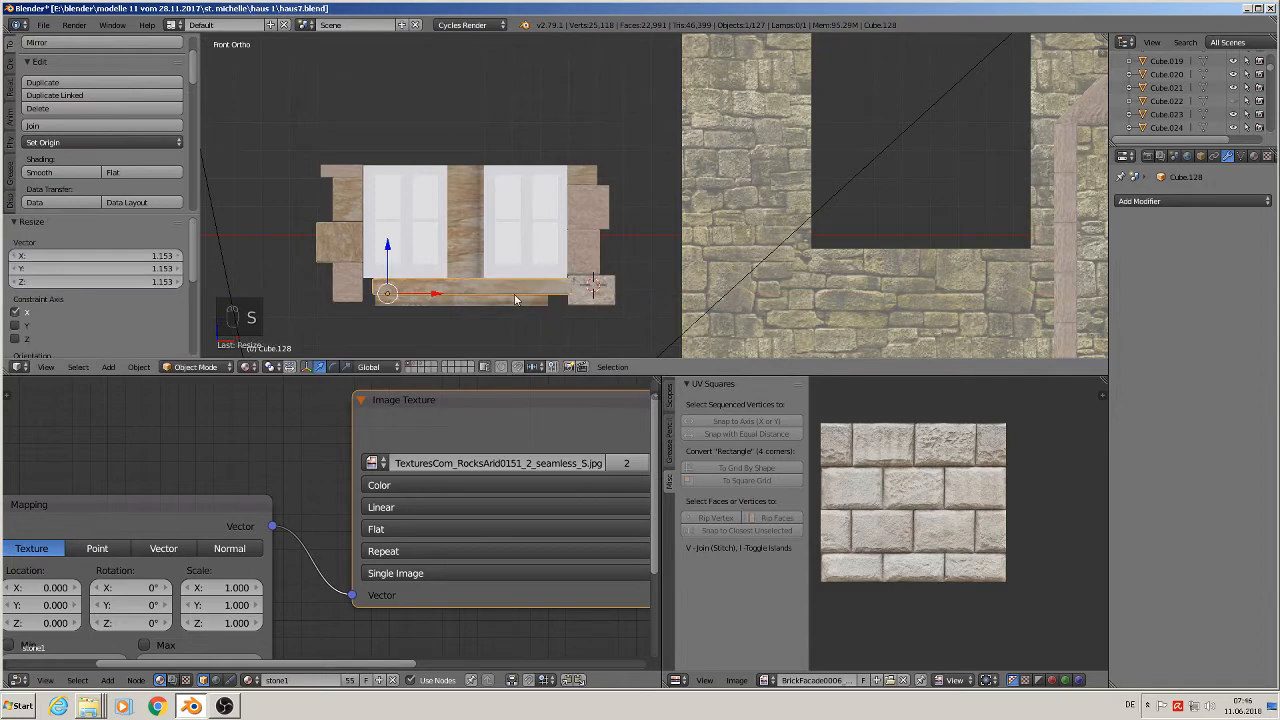
pyautogui.moveTo(432, 297); pyautogui.dragTo(440, 300)
pyautogui.press('s')
pyautogui.press('x')
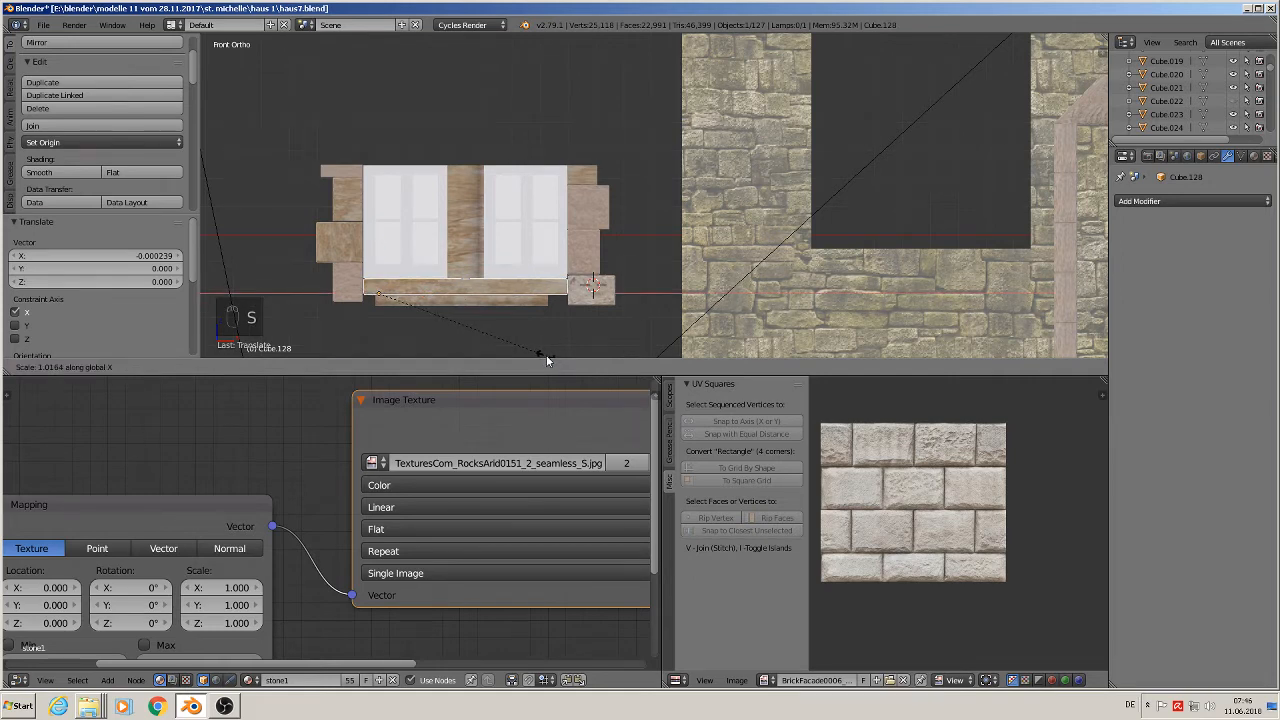
pyautogui.click(546, 355)
# - Move the lower sill slab -0.004 along X, widen it along X, and shift it 0.005 to align beneath the upper slab
pyautogui.rightClick(494, 302)
pyautogui.moveTo(490, 298); pyautogui.dragTo(480, 298)
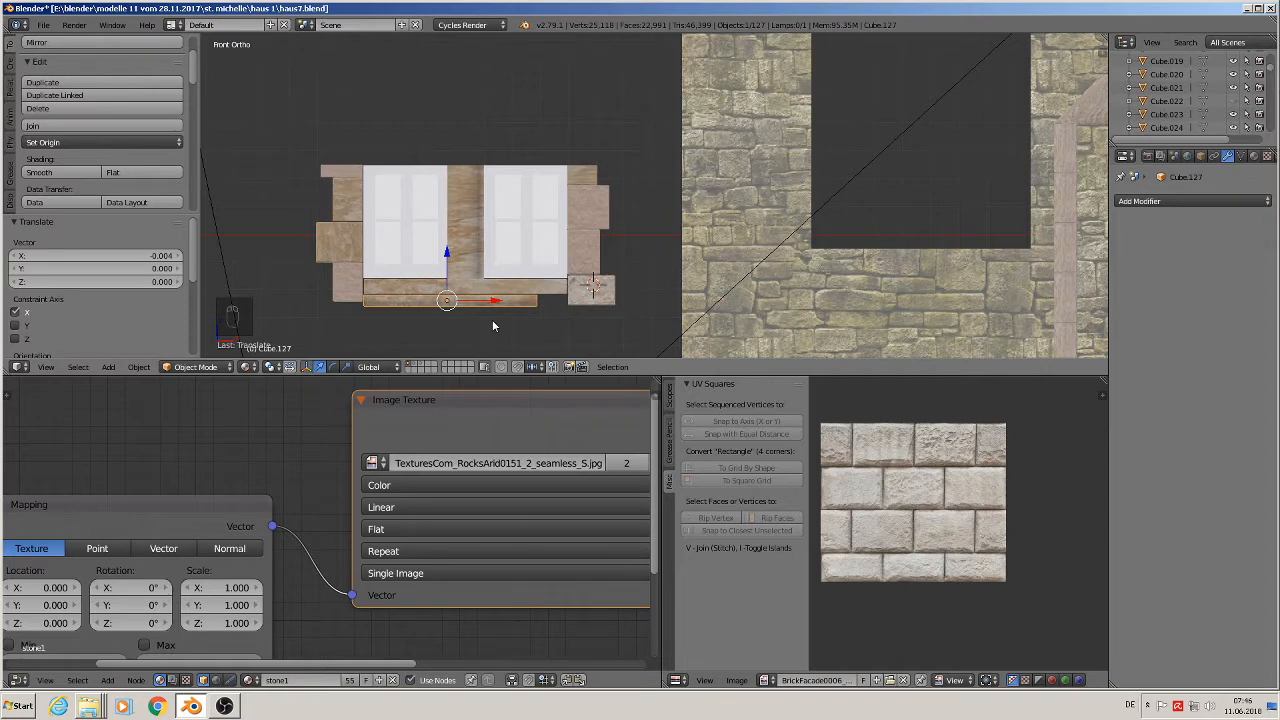
pyautogui.press('s')
pyautogui.press('x')
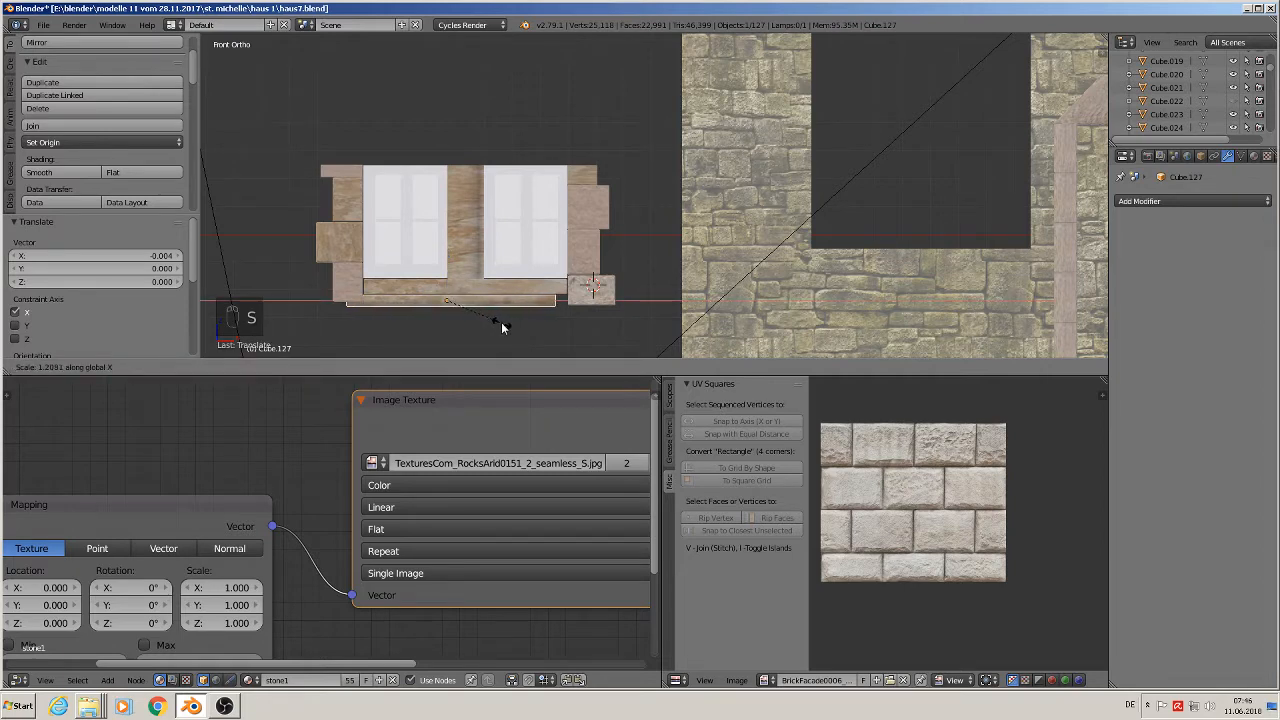
pyautogui.click(498, 323)
pyautogui.moveTo(478, 302); pyautogui.dragTo(494, 303)
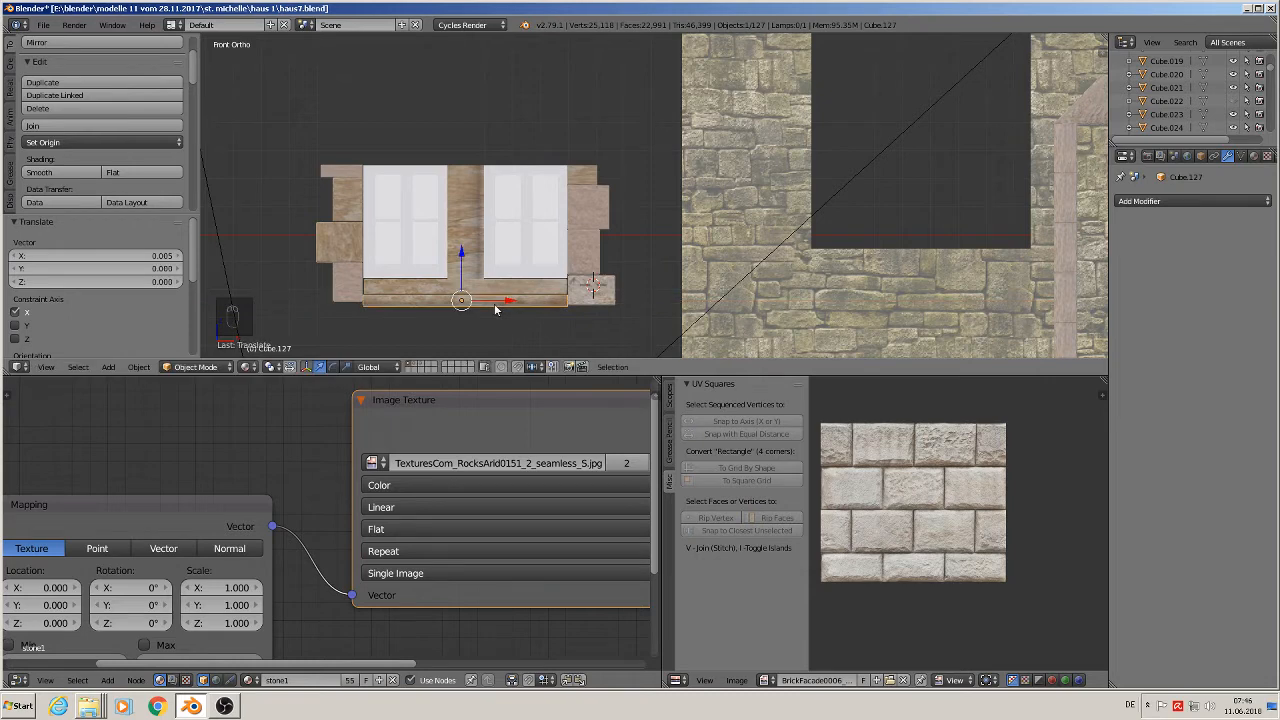
# - Move the bottom vertices of the lowest right corner stone -0.000479 along Z to align with the sill's underside
pyautogui.click(606, 294)
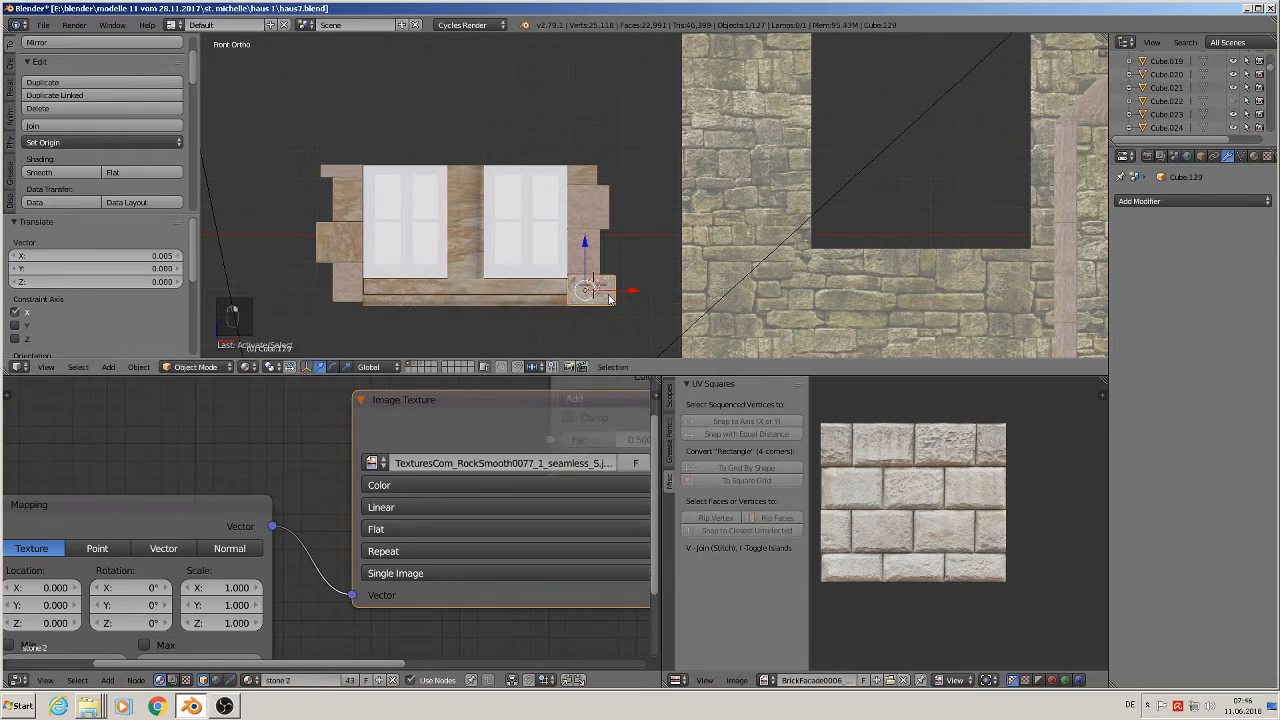
pyautogui.press('Tab')
pyautogui.press('a')
pyautogui.press('a')
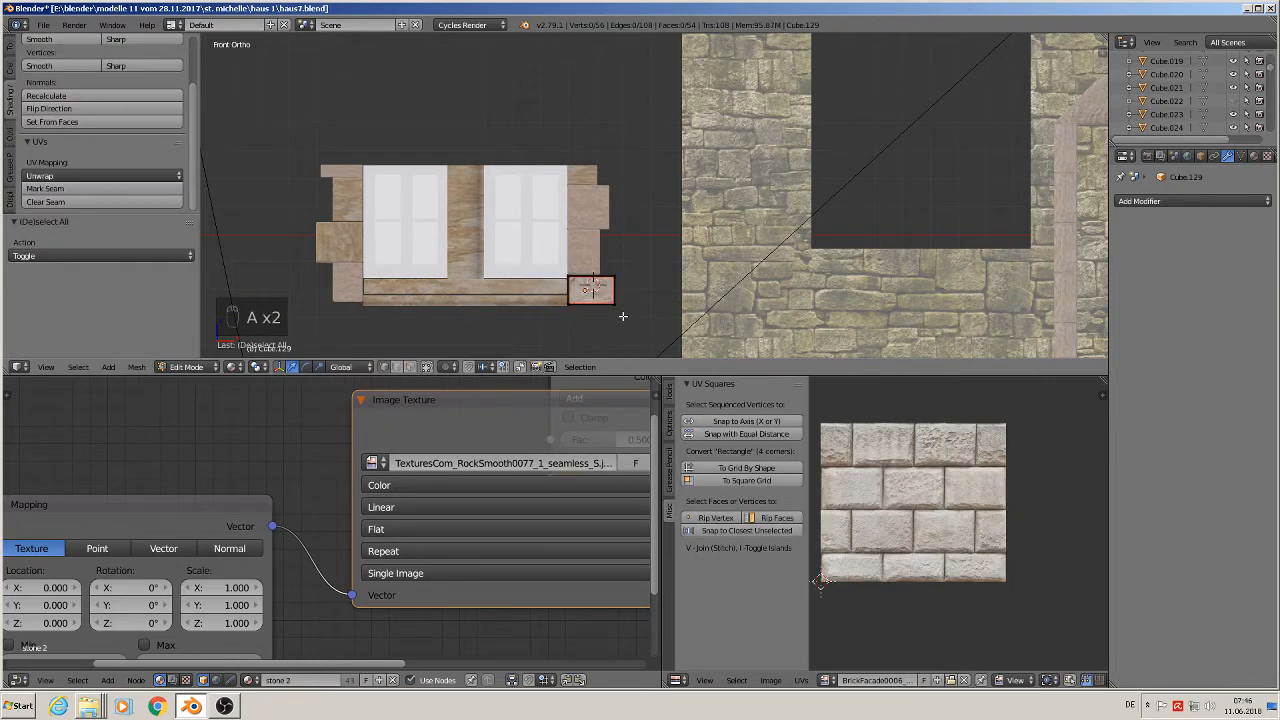
pyautogui.press('c')
pyautogui.moveTo(619, 312); pyautogui.dragTo(557, 314)
pyautogui.rightClick(557, 314)
pyautogui.moveTo(590, 262); pyautogui.dragTo(596, 268)
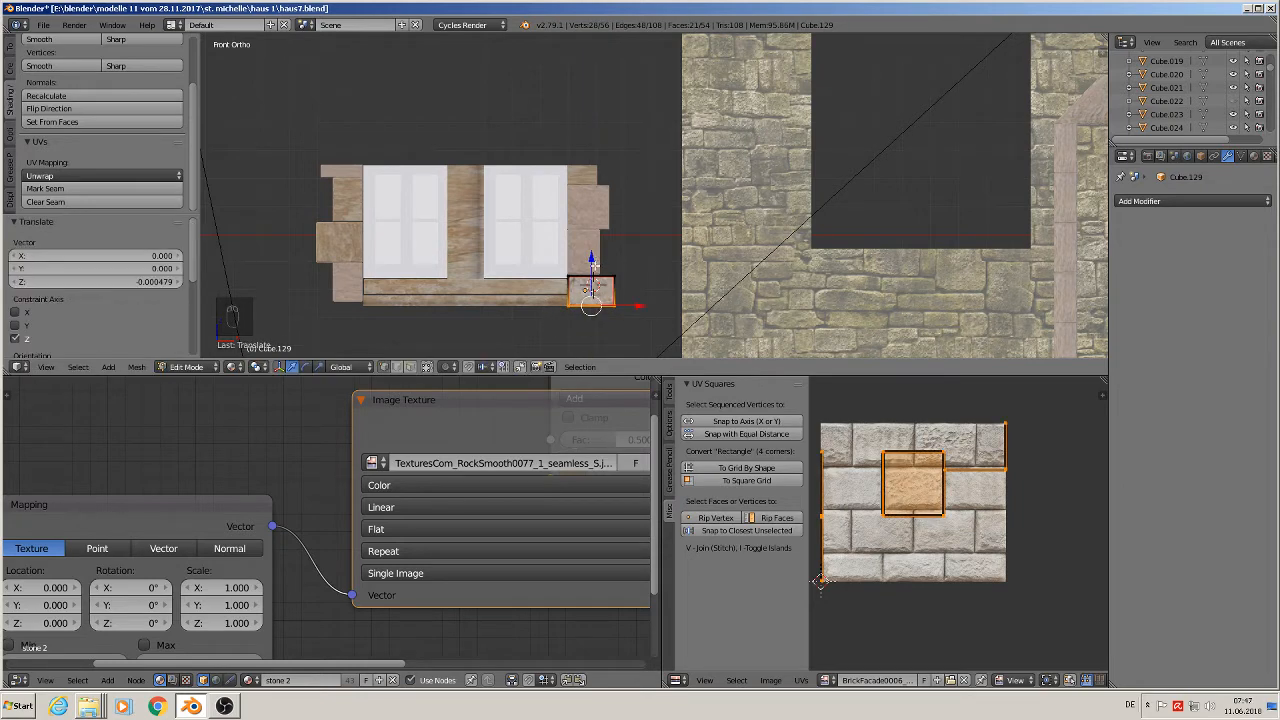
pyautogui.press('Tab')
pyautogui.press('Tab')
pyautogui.press('Tab')
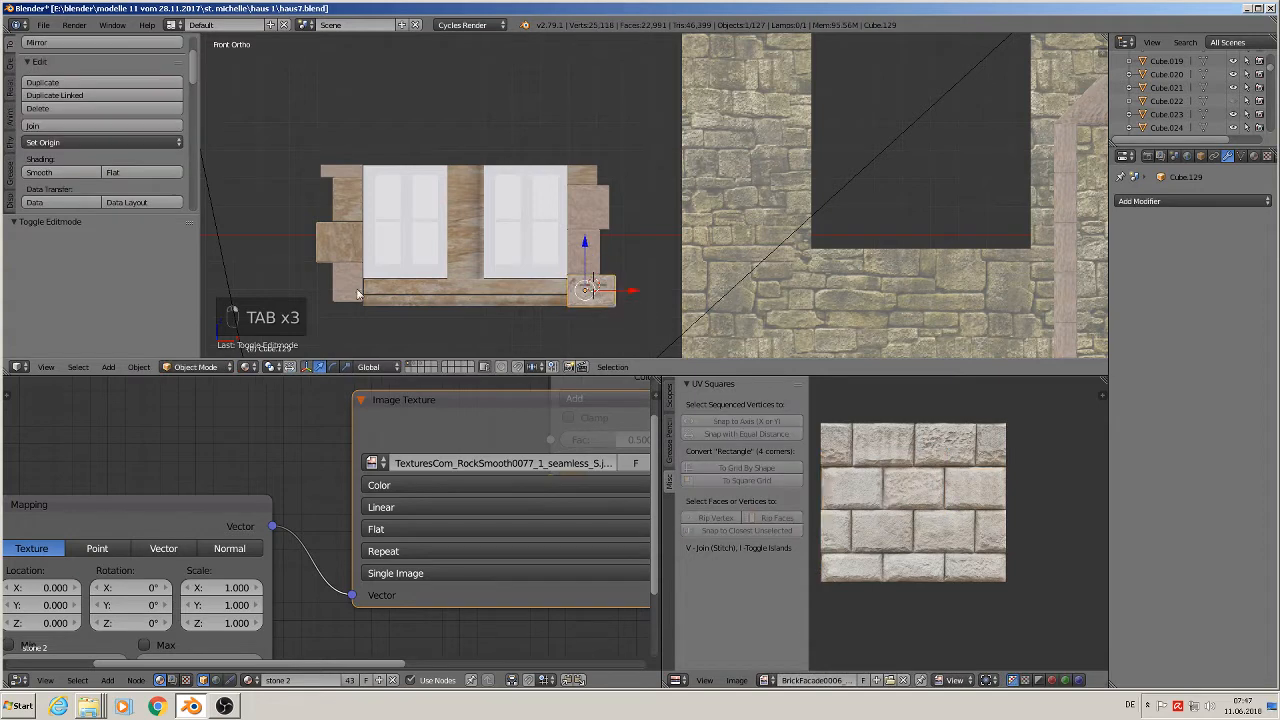
# - Move the bottom vertices of the lowest left side stone -0.001 along Z to align with the sill's underside
pyautogui.rightClick(347, 283)
pyautogui.press('Tab')
pyautogui.press('a')
pyautogui.press('a')
pyautogui.press('a')
pyautogui.press('a')
pyautogui.press('a')
pyautogui.press('c')
pyautogui.moveTo(362, 307); pyautogui.dragTo(318, 304)
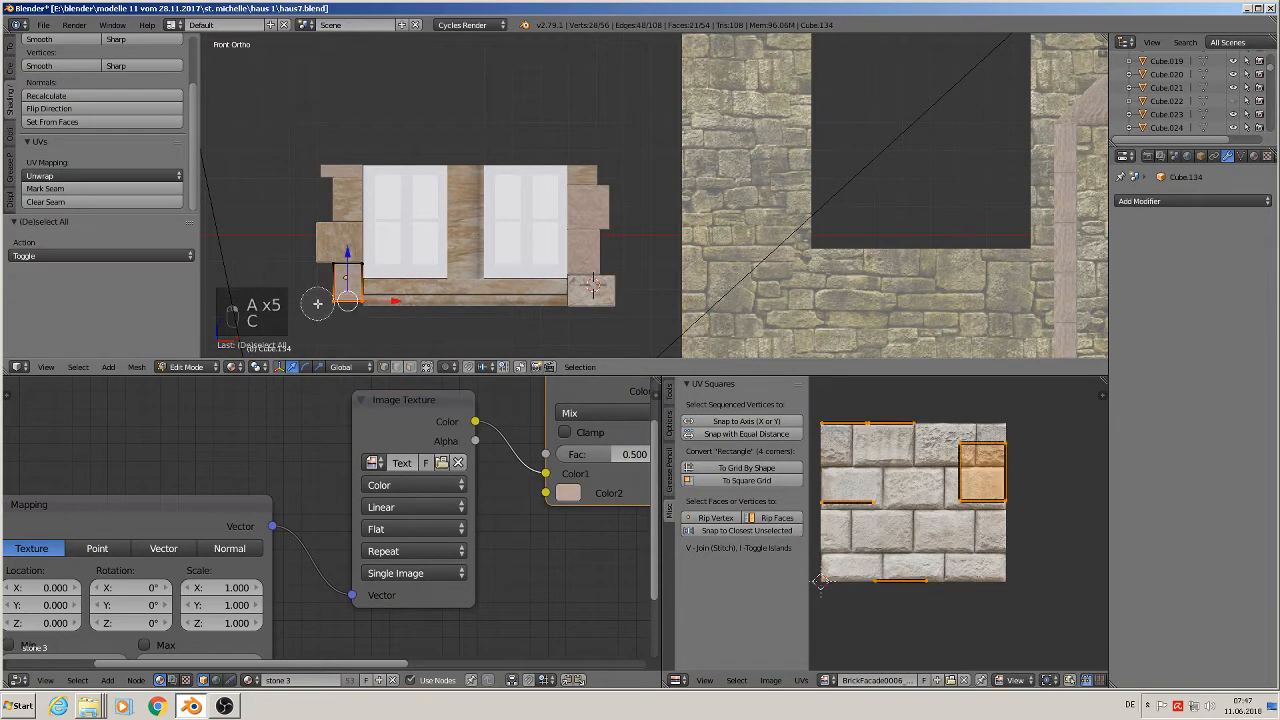
pyautogui.rightClick(318, 304)
pyautogui.moveTo(347, 258); pyautogui.dragTo(348, 263)
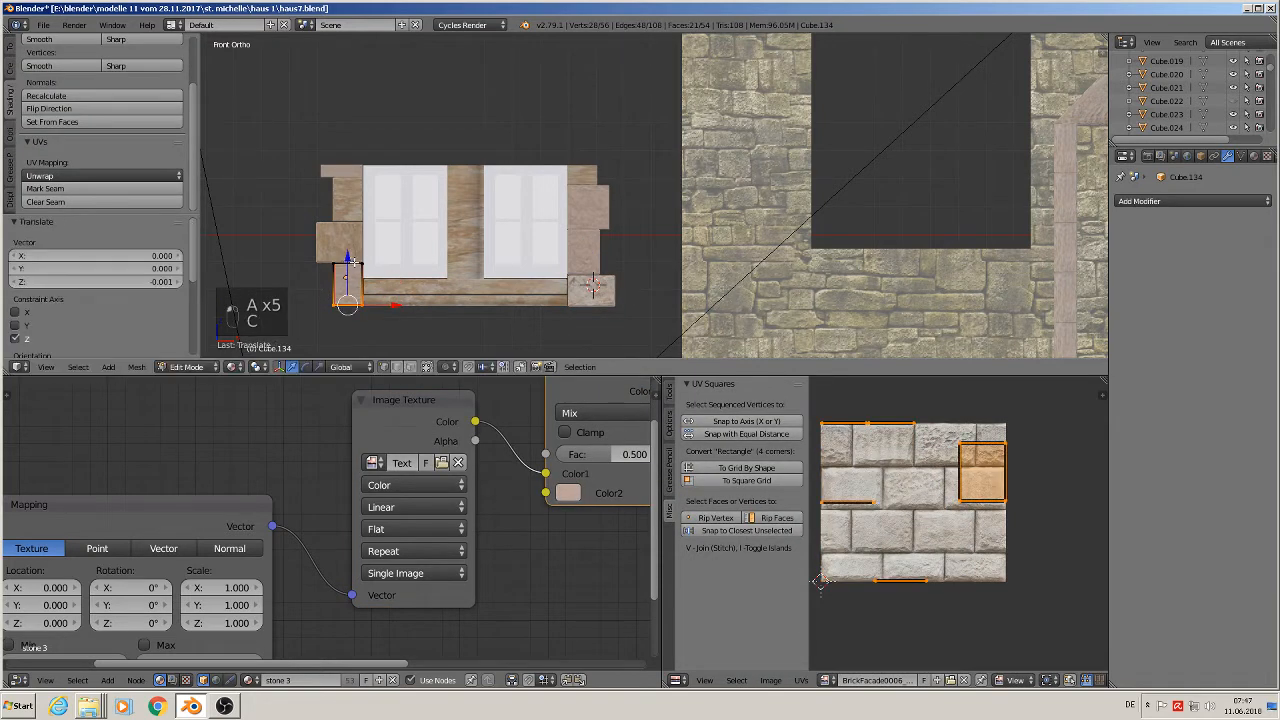
pyautogui.press('Tab')
pyautogui.scroll(-4, 445, 276)
pyautogui.moveTo(445, 276)
pyautogui.mouseDown(button='middle')
pyautogui.moveTo(416, 288)
pyautogui.moveTo(431, 296)
pyautogui.mouseUp(button='middle')
pyautogui.scroll(5, 430, 297)
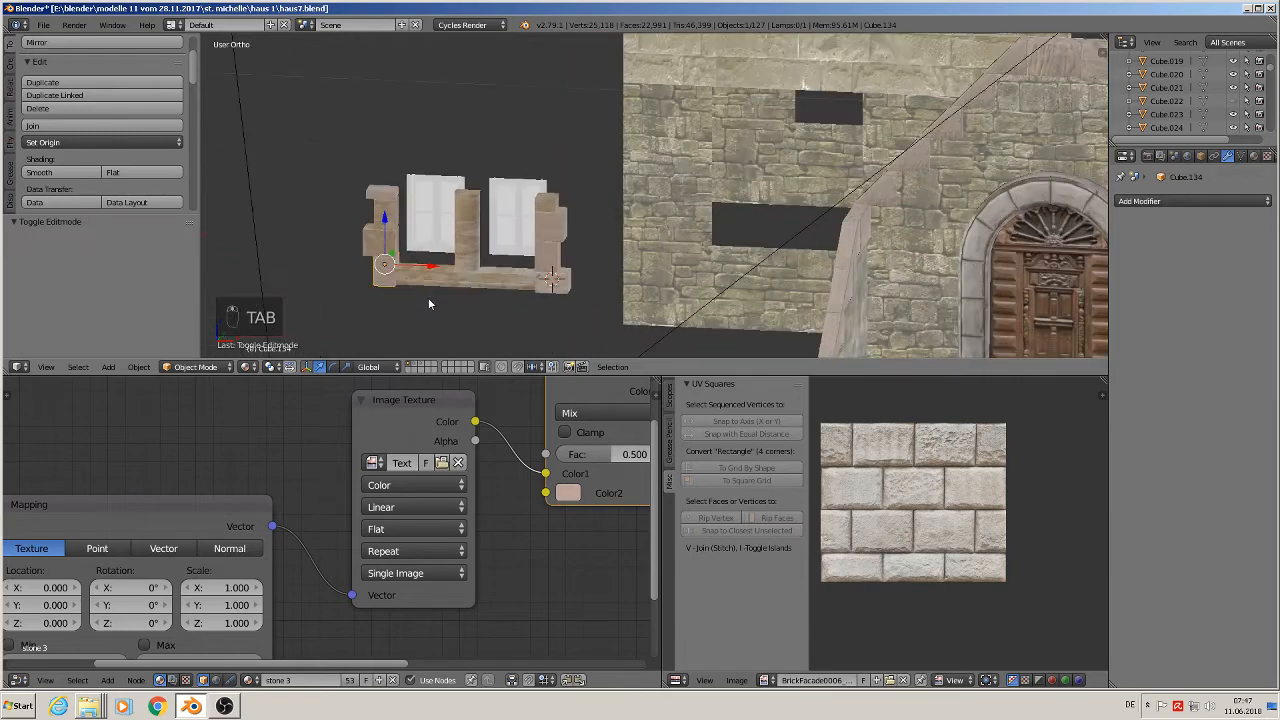
# - Move both white window panels -0.028 along Y so they sit between the stone pillars of the double-window assembly
pyautogui.rightClick(460, 137)
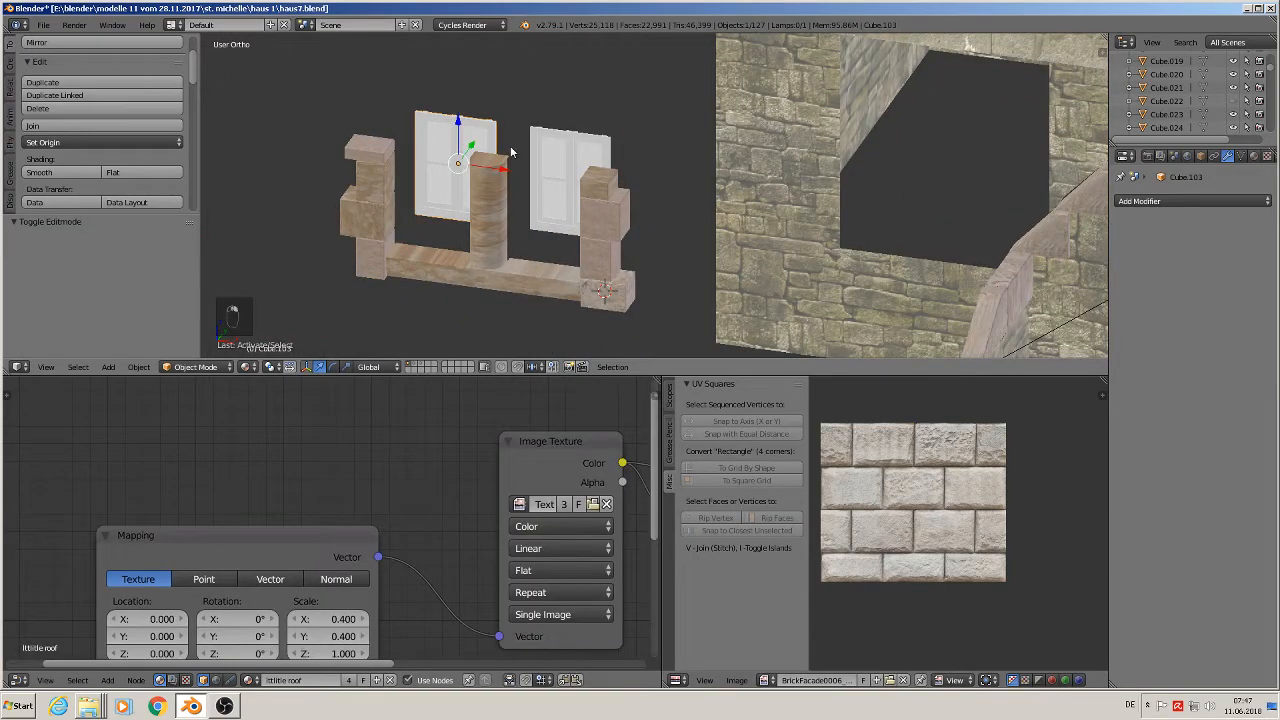
pyautogui.rightClick(557, 156)
pyautogui.press('g')
pyautogui.press('y')
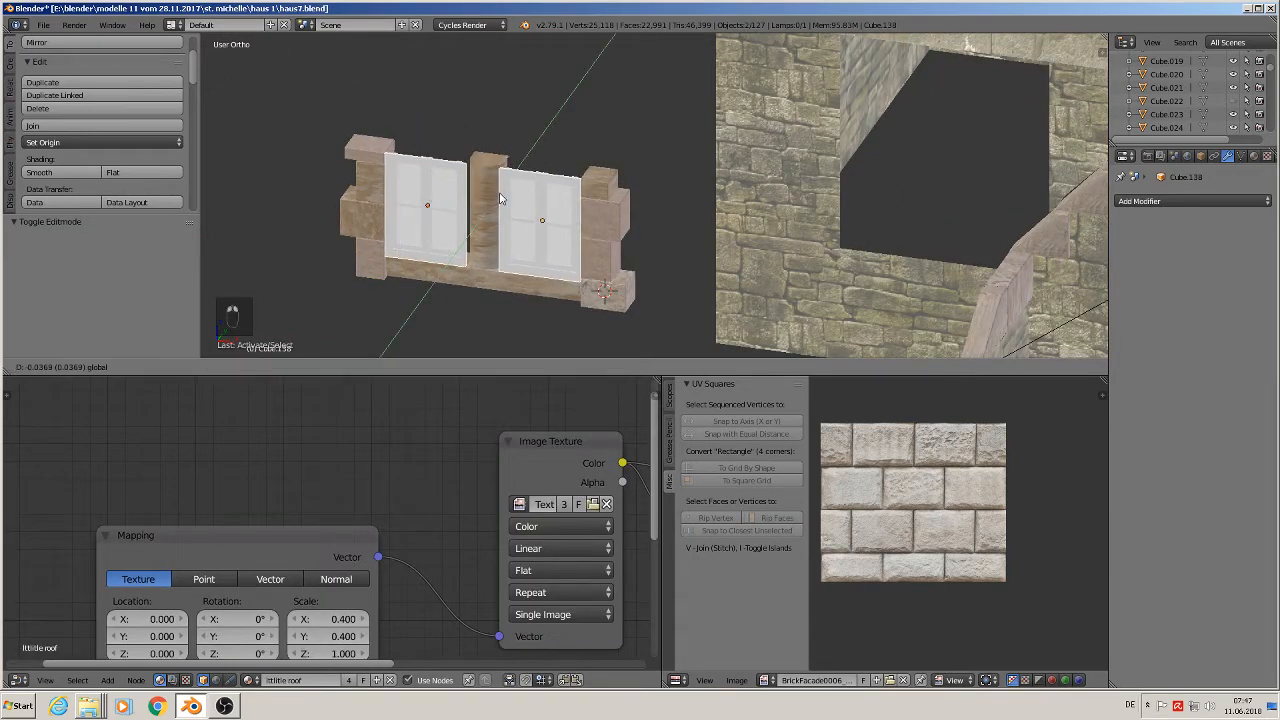
pyautogui.click(508, 189)
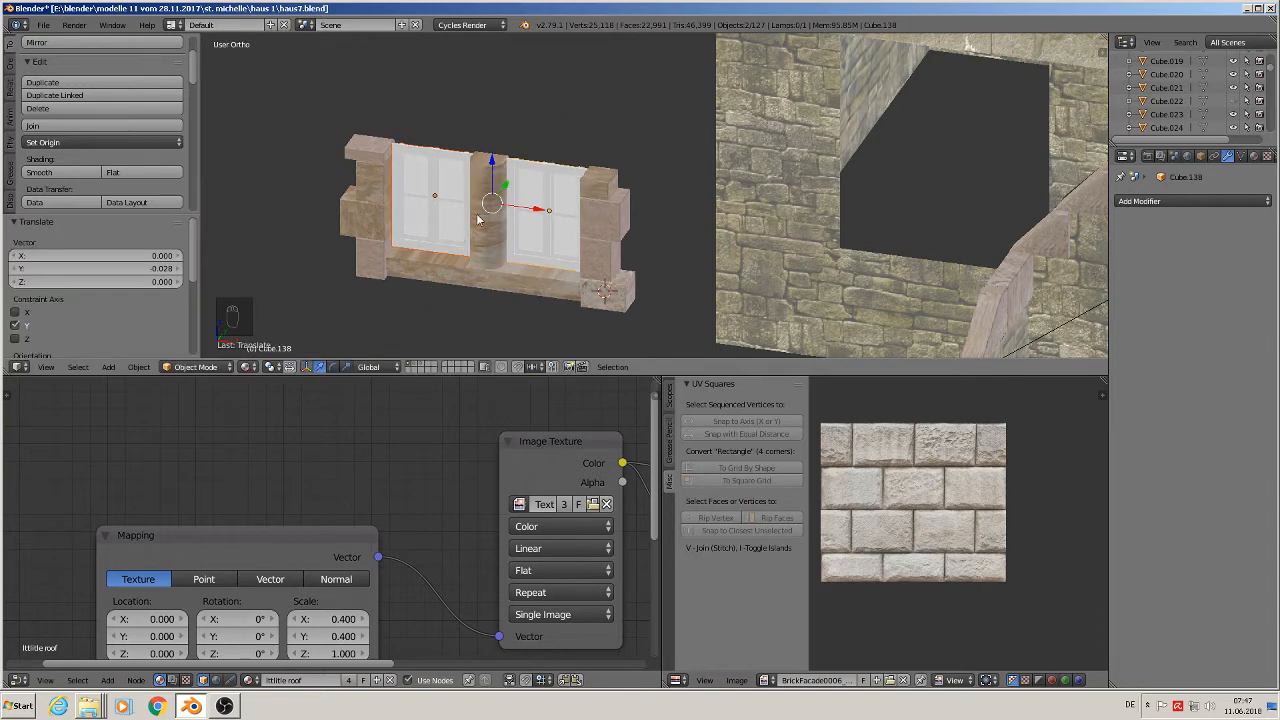
# - Re-unwrap the face loop around the upper sill slab's top and ends with Smart UV Project, using a 66 angle limit
pyautogui.scroll(5, 434, 243)
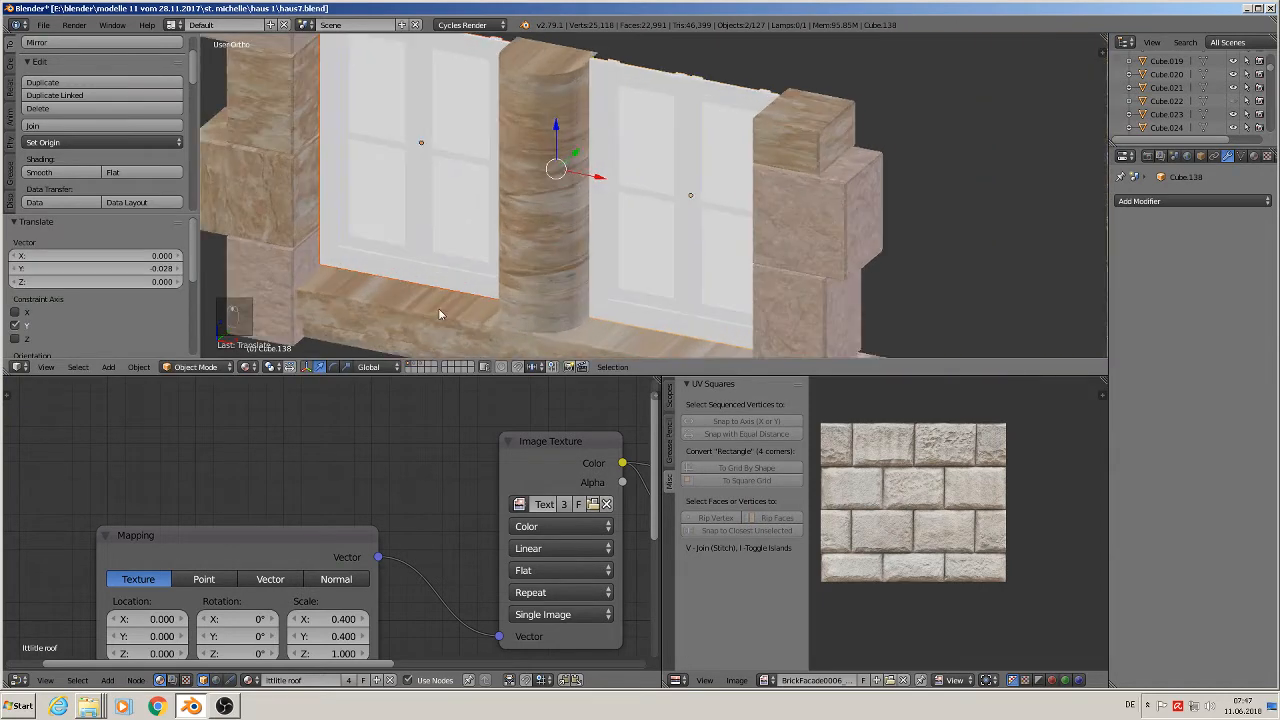
pyautogui.keyDown('shift'); pyautogui.moveTo(438, 314); pyautogui.dragTo(447, 220, button='middle'); pyautogui.keyUp('shift')
pyautogui.rightClick(361, 226)
pyautogui.press('Tab')
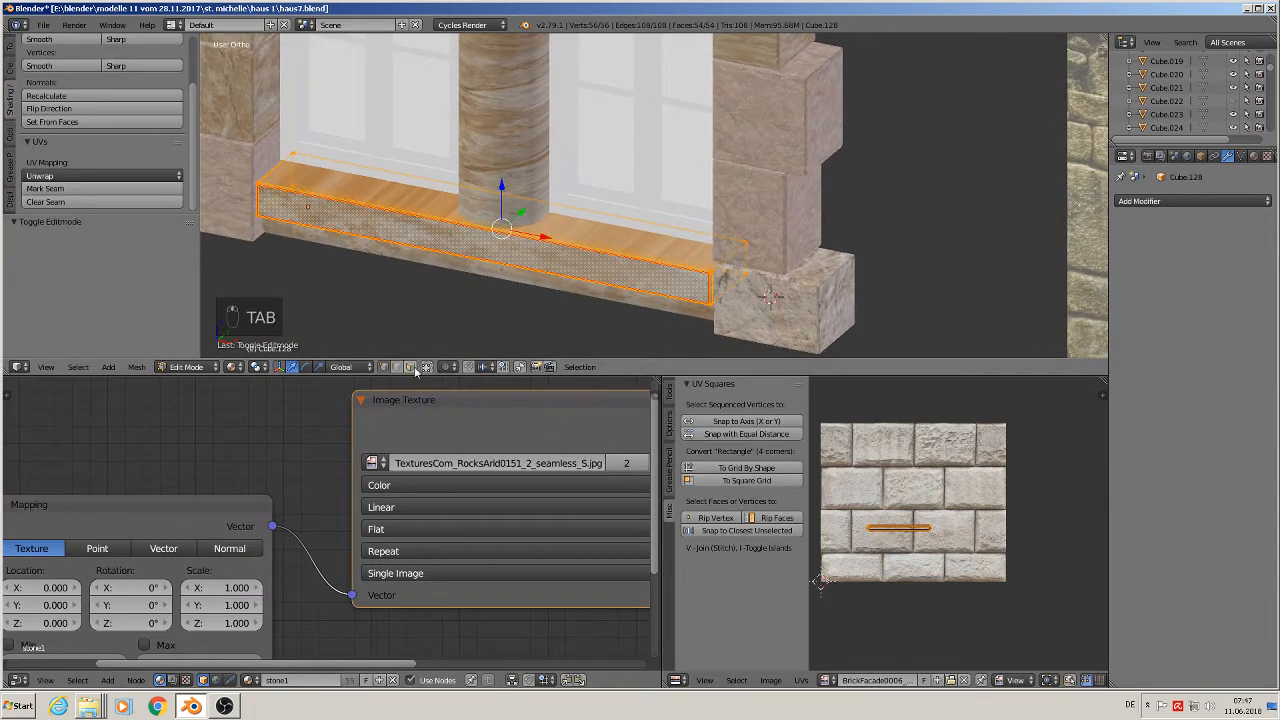
pyautogui.keyDown('alt'); pyautogui.rightClick(725, 260); pyautogui.keyUp('alt')
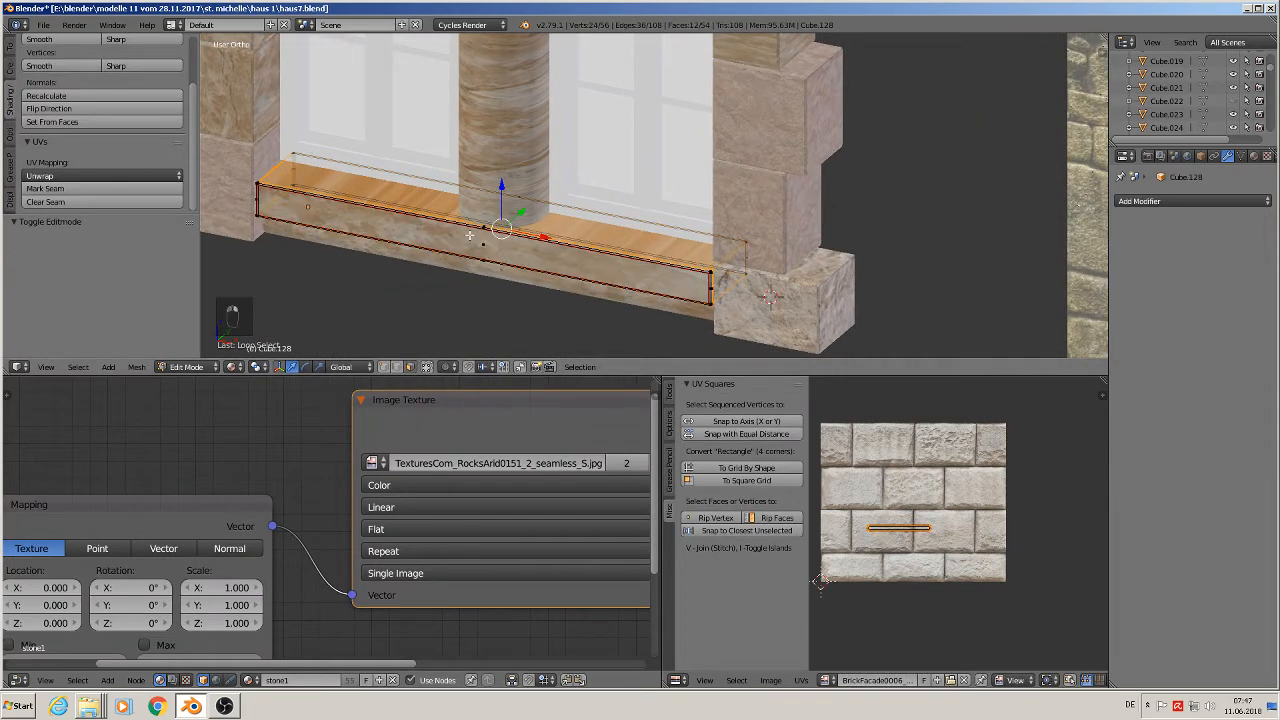
pyautogui.press('u')
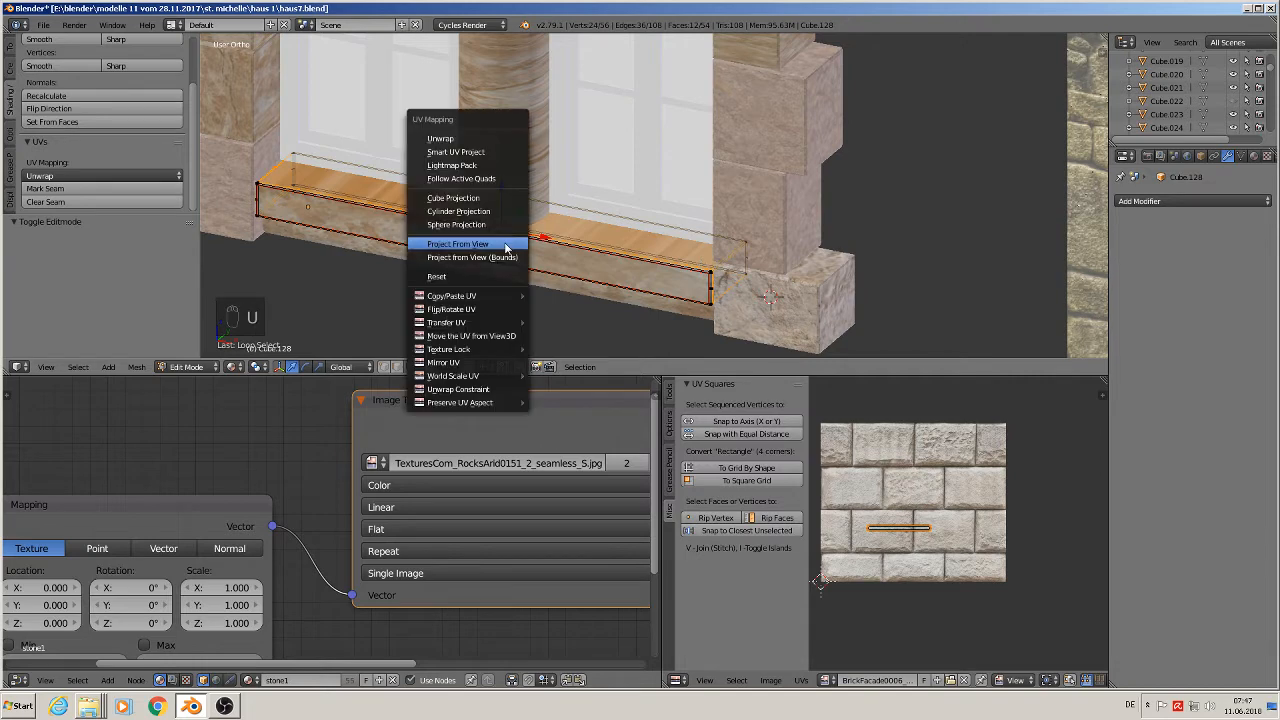
pyautogui.click(496, 153)
pyautogui.click(477, 261)
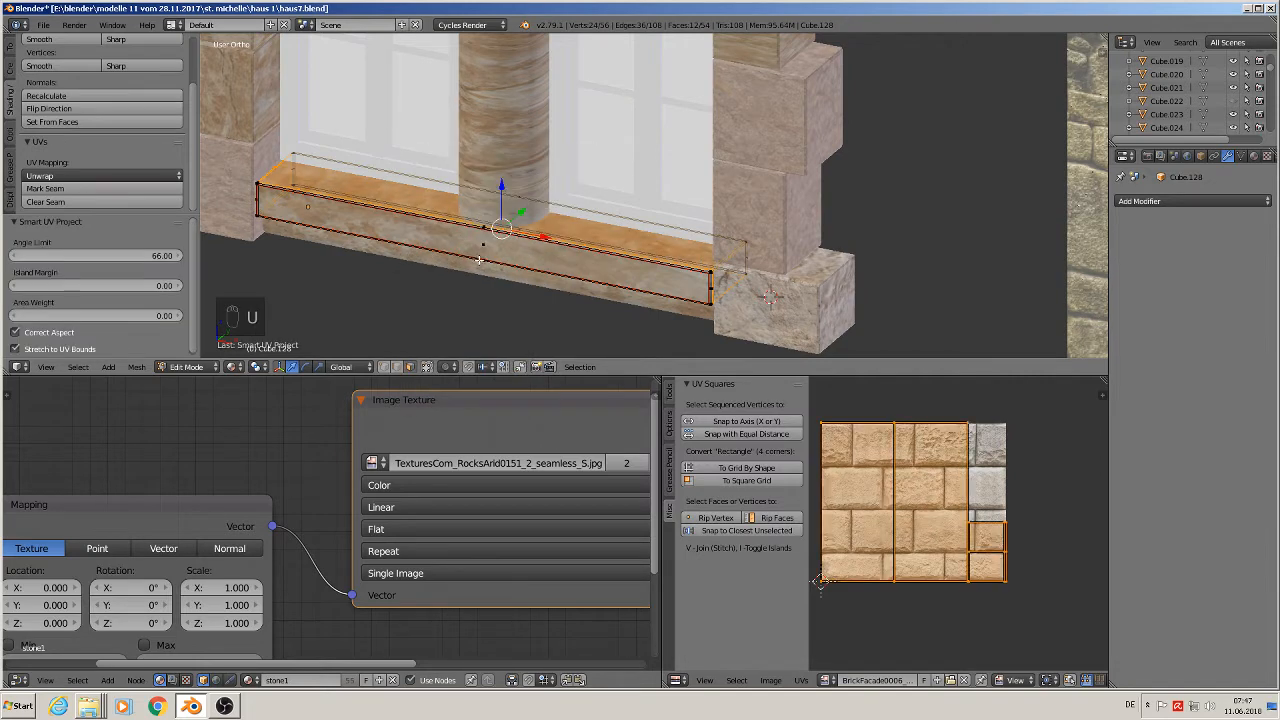
pyautogui.press('Tab')
# - Select all stone and window pieces of the double-window assembly and join them into one object
pyautogui.scroll(-3, 542, 246)
pyautogui.press('a')
pyautogui.moveTo(546, 248); pyautogui.dragTo(608, 254, button='middle')
pyautogui.scroll(-2, 565, 240)
pyautogui.scroll(-2, 613, 214)
pyautogui.moveTo(434, 243); pyautogui.dragTo(418, 277, button='middle')
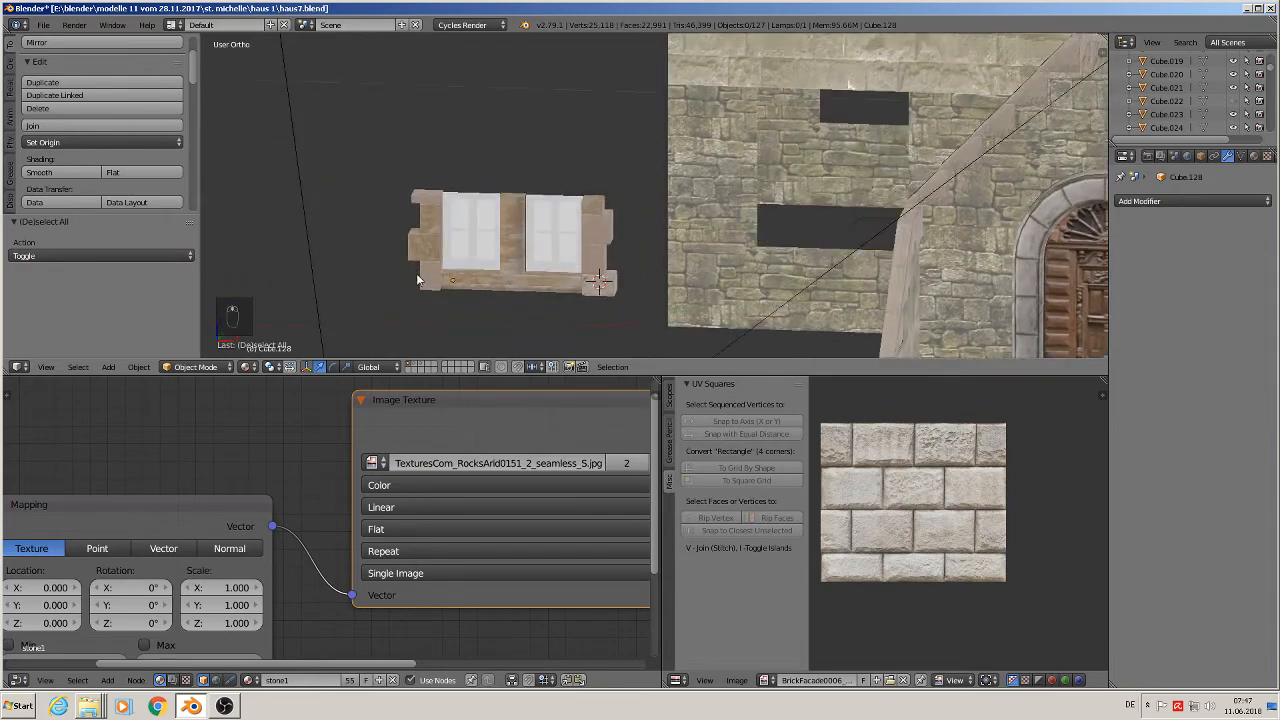
pyautogui.scroll(2, 418, 266)
pyautogui.scroll(-2, 550, 283)
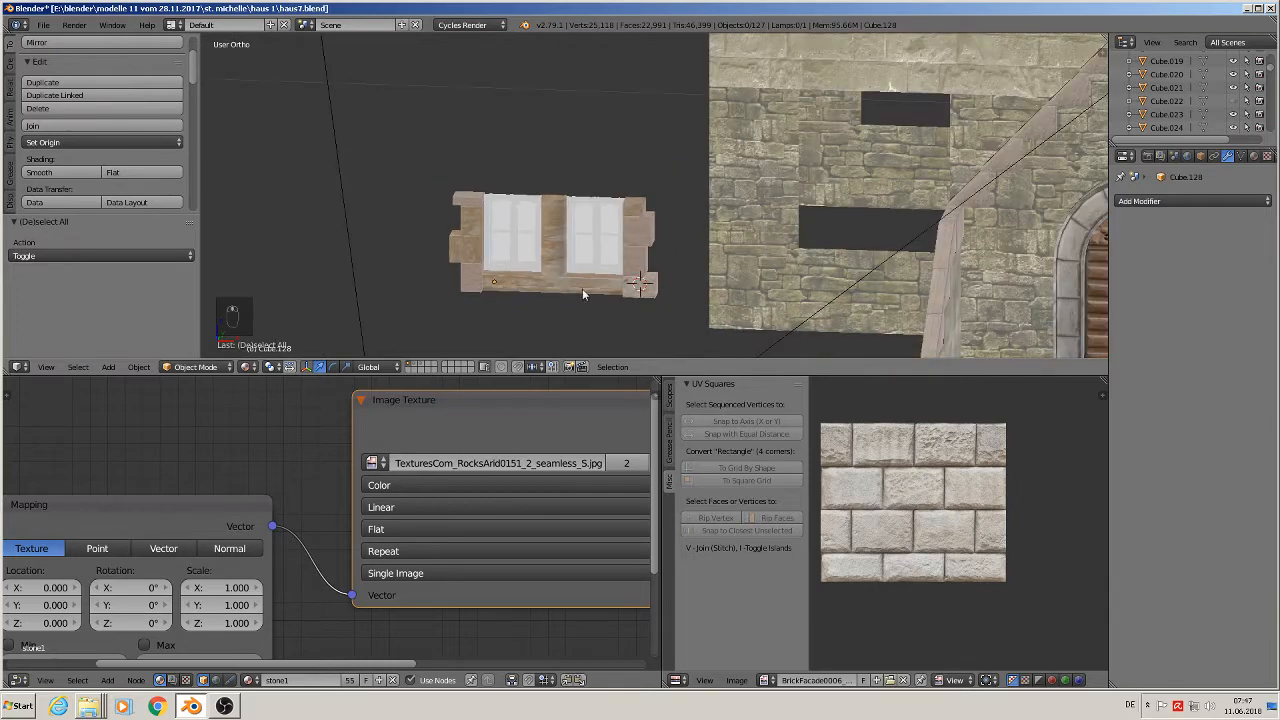
pyautogui.press('b')
pyautogui.moveTo(662, 314); pyautogui.dragTo(449, 158)
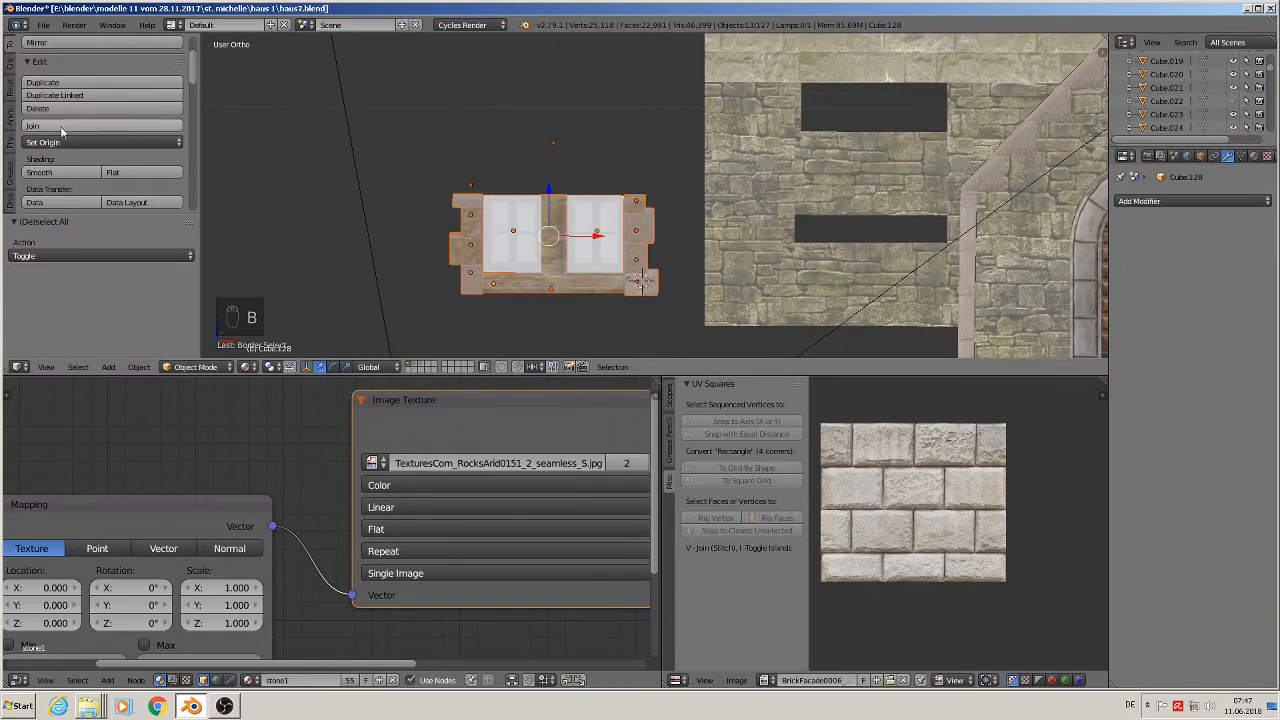
pyautogui.click(90, 126)
# - Raise the joined double window 0.039 along Z, shift it along X to the left ground-floor opening, and raise it another 0.015
pyautogui.scroll(-2, 470, 250)
pyautogui.moveTo(458, 212); pyautogui.dragTo(462, 167)
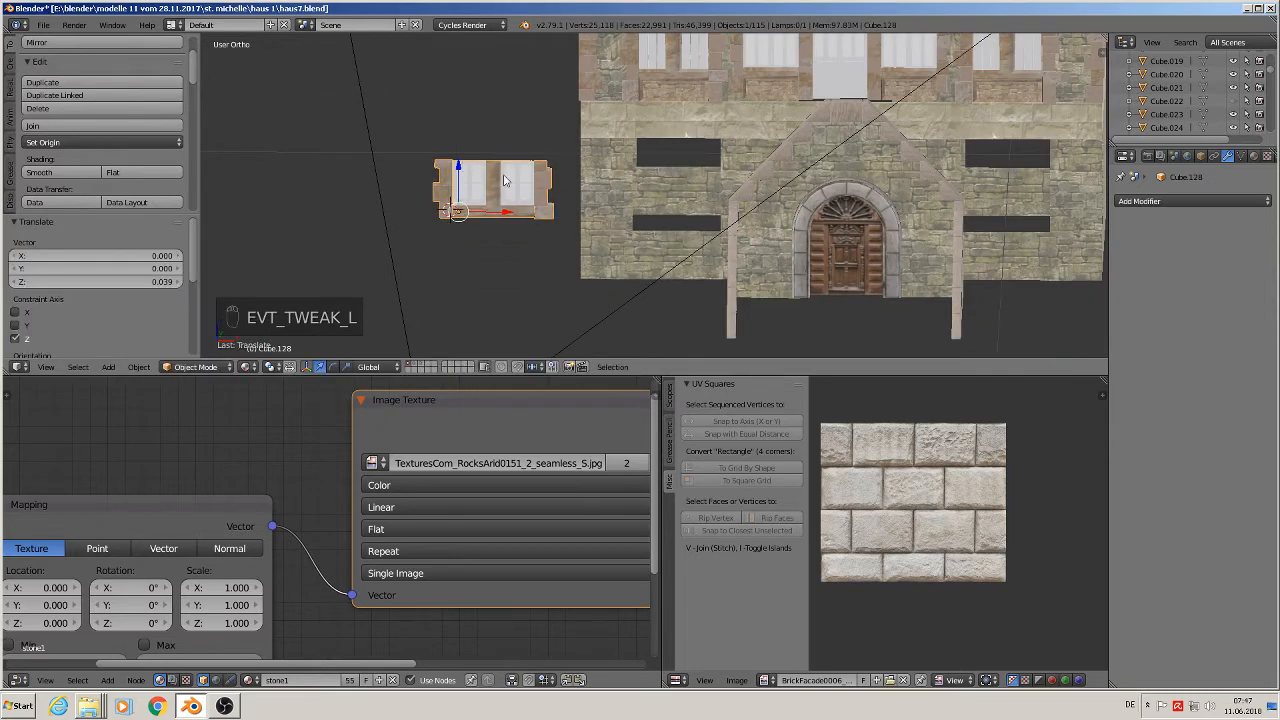
pyautogui.press('KP_1')
pyautogui.scroll(2, 505, 185)
pyautogui.moveTo(494, 231); pyautogui.dragTo(758, 229)
pyautogui.moveTo(703, 190); pyautogui.dragTo(703, 166)
# - Move the double window about 0.032 along Y into the facade wall
pyautogui.moveTo(703, 166); pyautogui.dragTo(787, 135, button='middle')
pyautogui.press('g')
pyautogui.press('y')
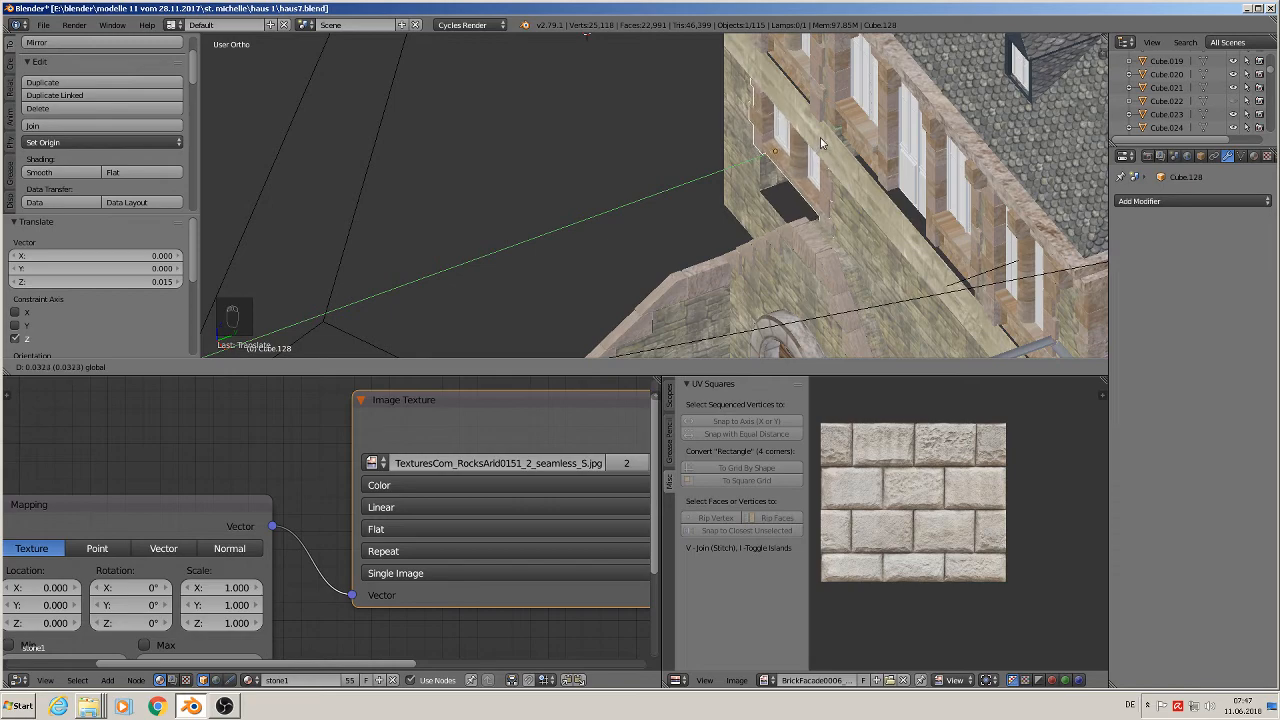
pyautogui.click(818, 143)
# - Duplicate the double window and move the copy 0.295 along X into the right ground-floor opening
pyautogui.moveTo(818, 143); pyautogui.dragTo(590, 225, button='middle')
pyautogui.scroll(-1, 900, 121)
pyautogui.hotkey('shift', 'd')
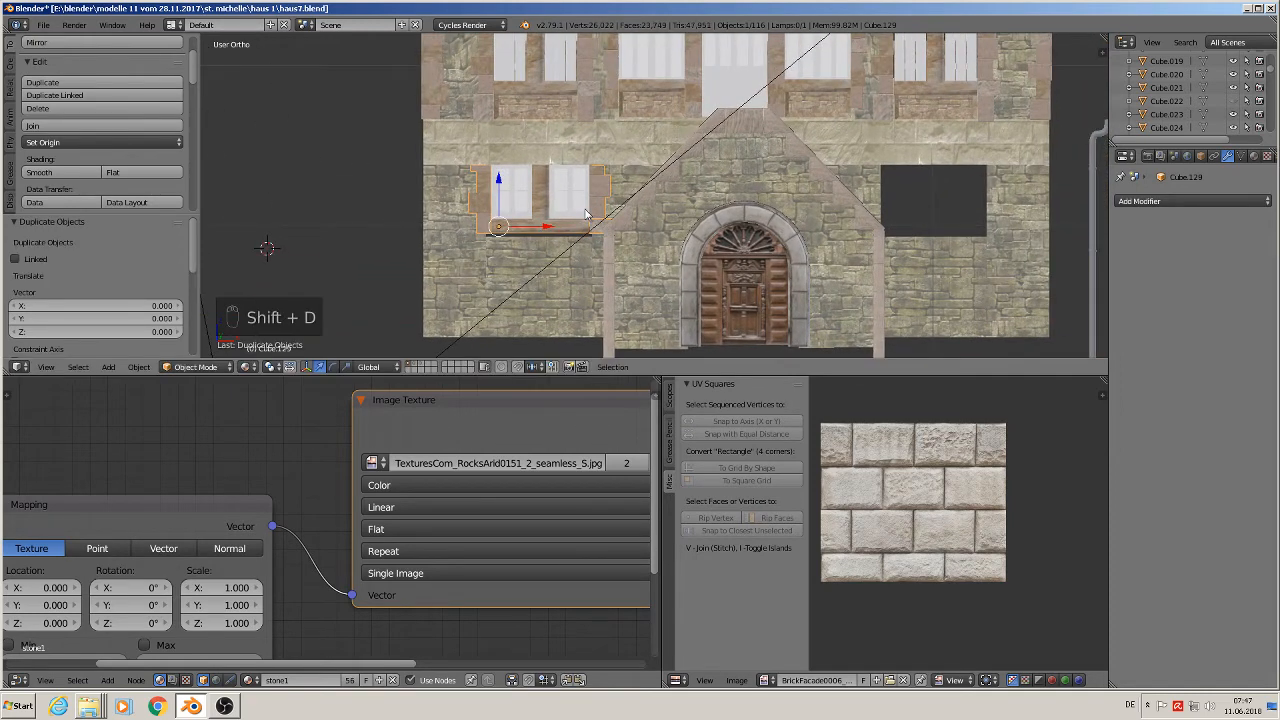
pyautogui.press('x')
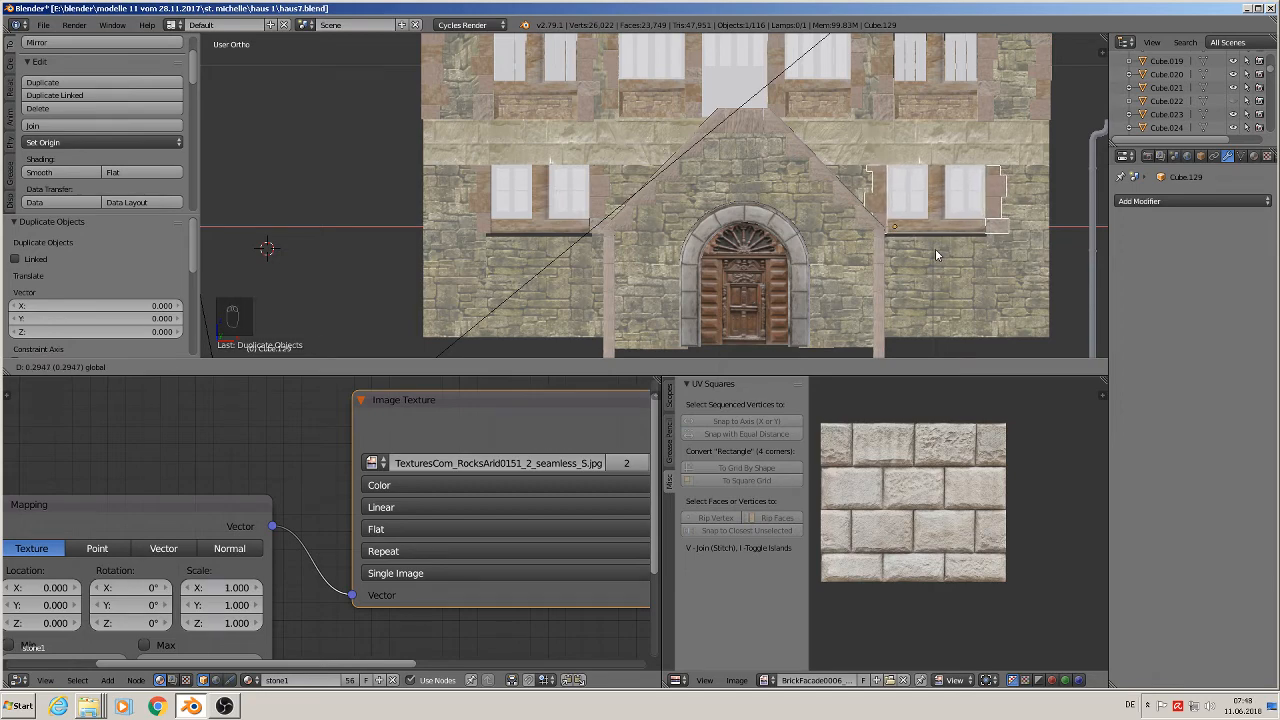
pyautogui.click(935, 248)
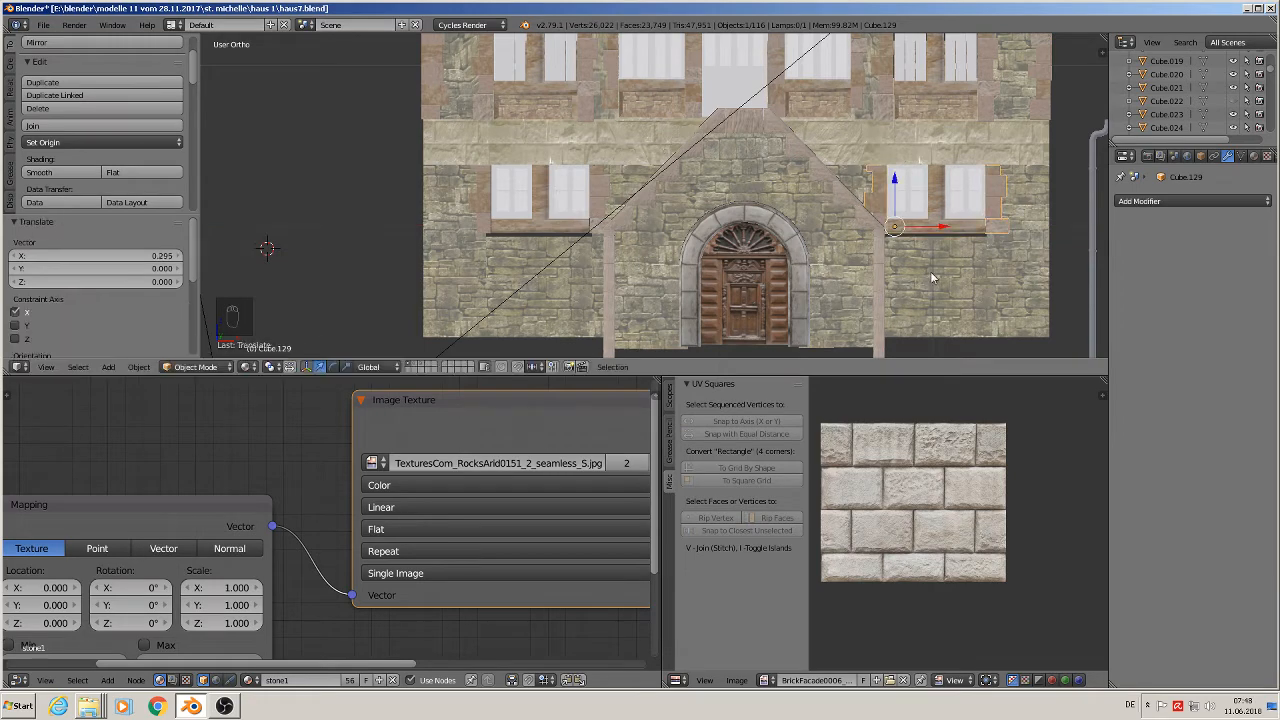
# - Raise the wall edge beneath the right ground-floor window 0.006 along Z to close the gap under its sill
pyautogui.rightClick(925, 248)
pyautogui.press('Tab')
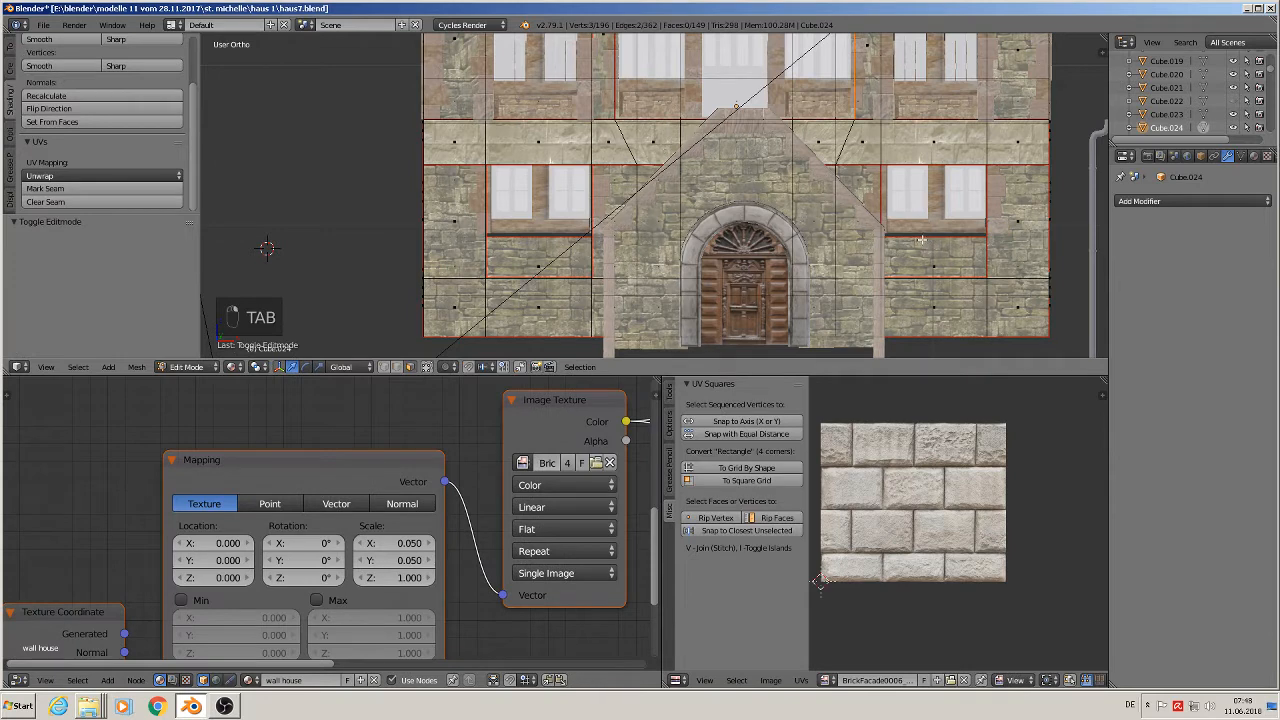
pyautogui.rightClick(930, 238)
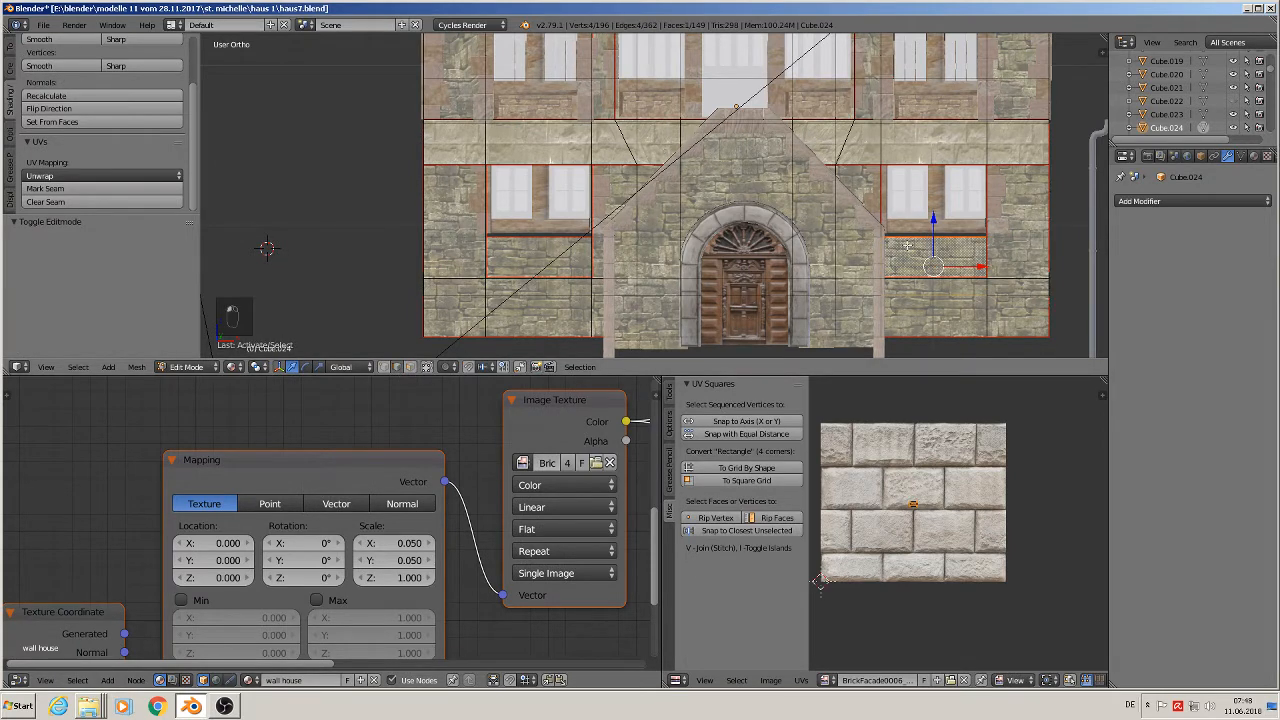
pyautogui.keyDown('alt'); pyautogui.rightClick(918, 237); pyautogui.keyUp('alt')
pyautogui.press('g')
pyautogui.press('z')
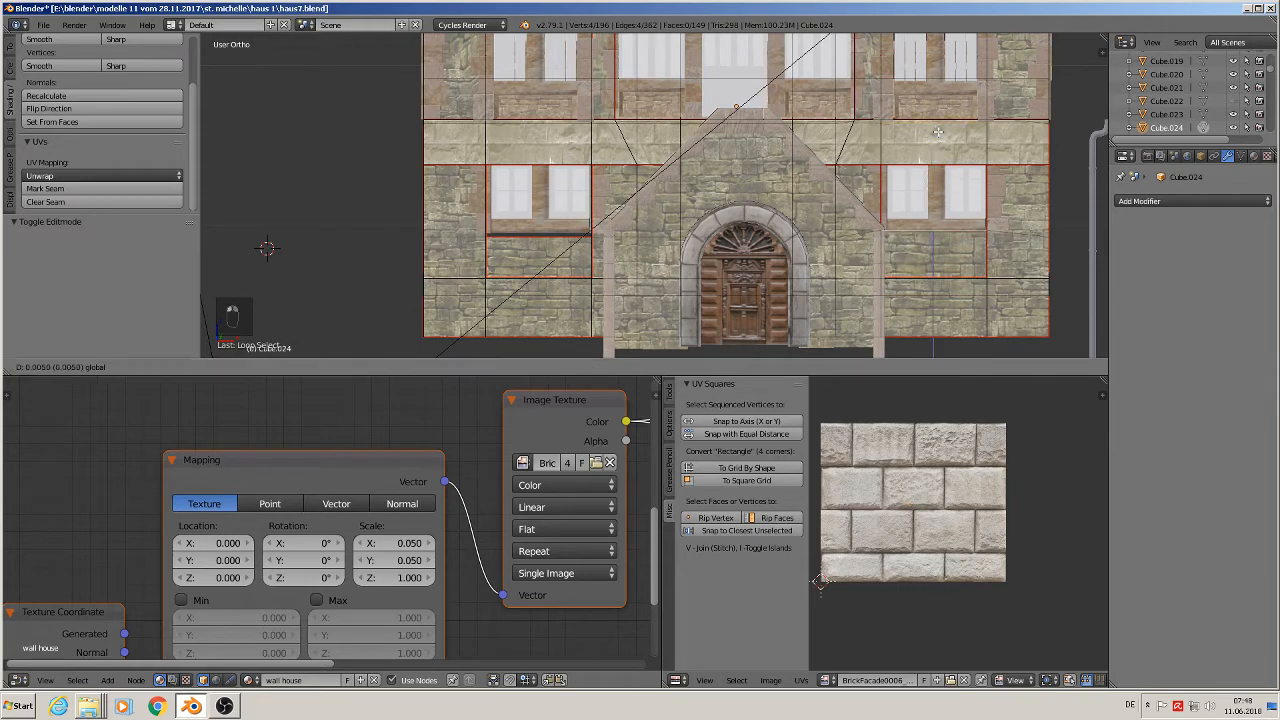
pyautogui.click(871, 195)
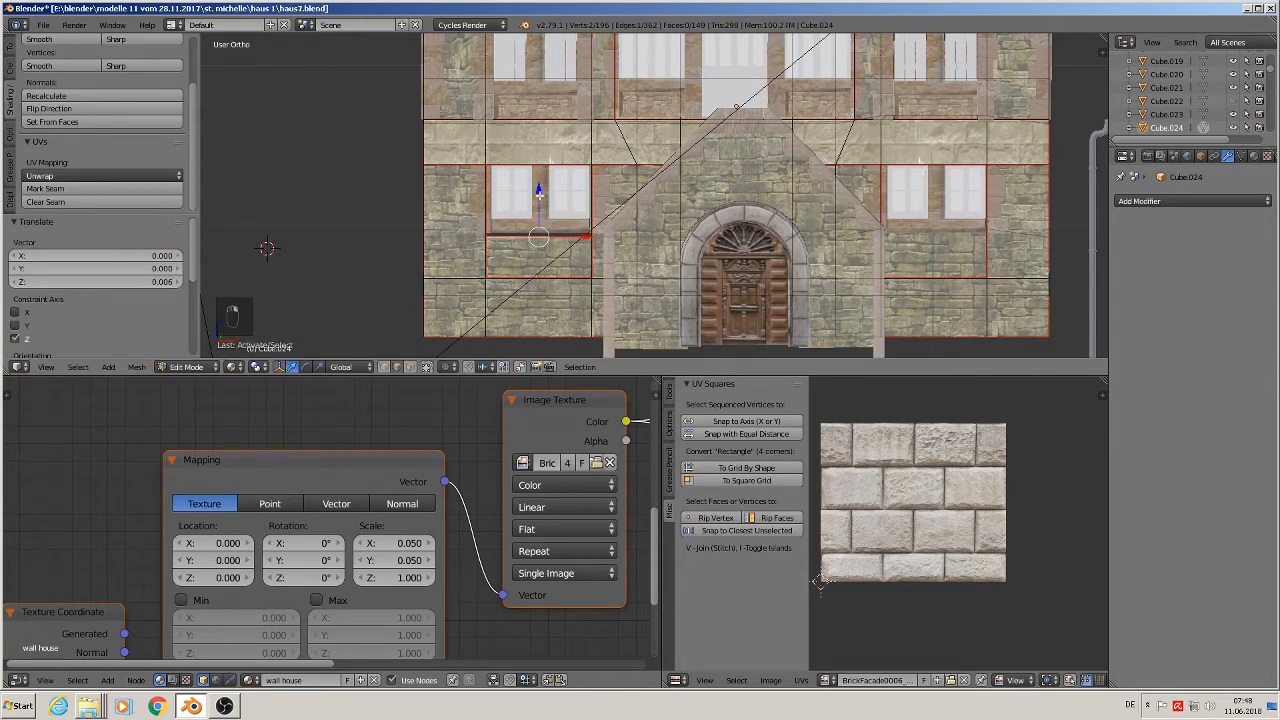
# - Raise the left ground-floor opening's lower outer wall edge to the sill and its inner edge 0.040 along Z
pyautogui.press('Tab')
pyautogui.moveTo(629, 255); pyautogui.dragTo(586, 251, button='middle')
pyautogui.press('Tab')
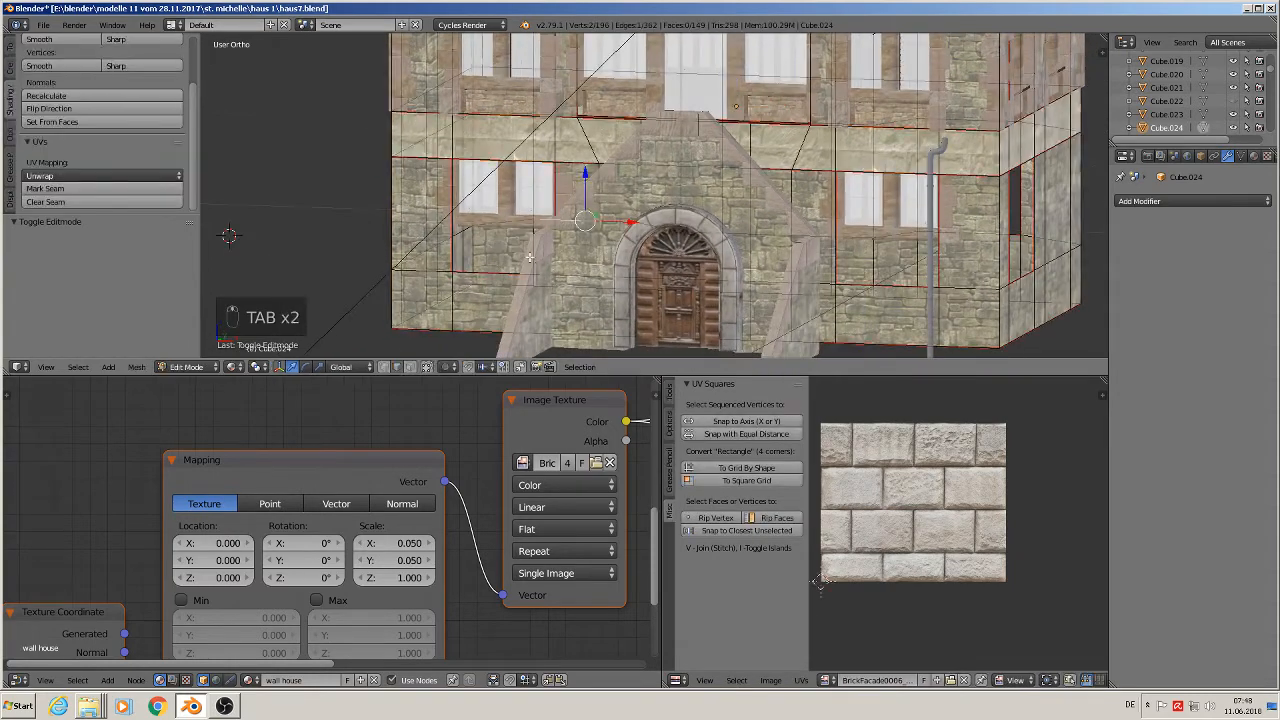
pyautogui.rightClick(487, 273)
pyautogui.press('g')
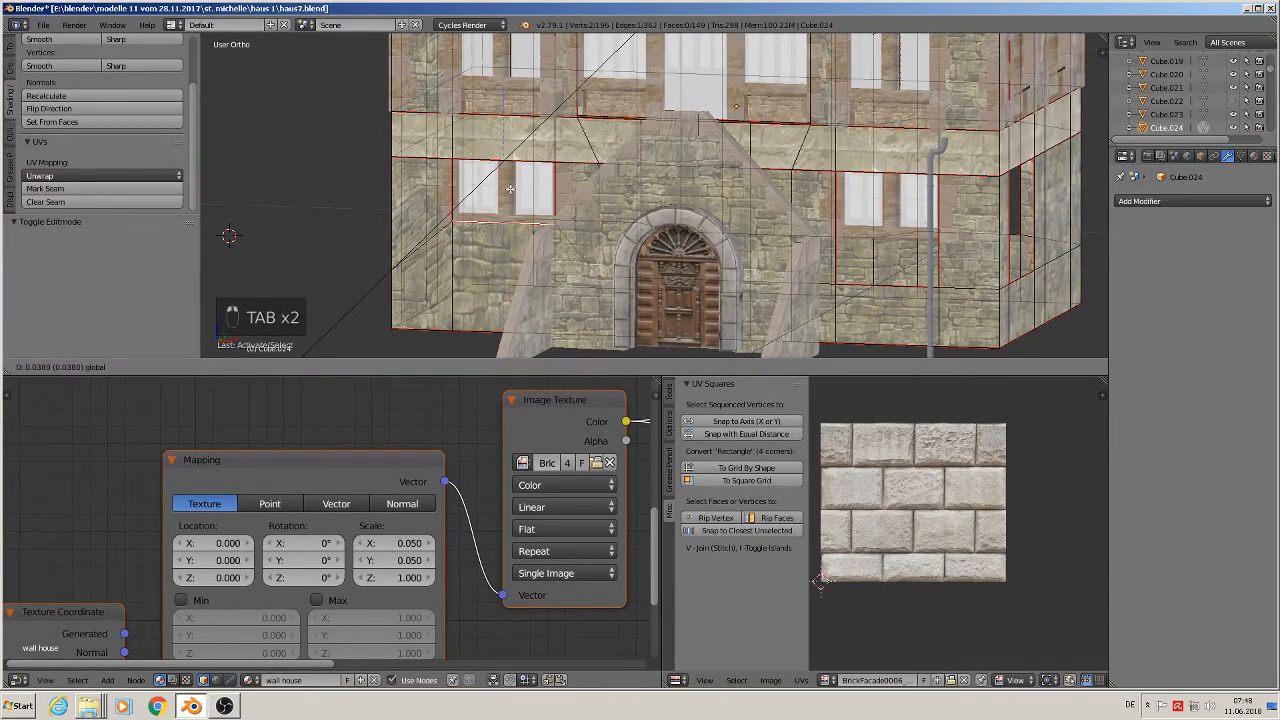
pyautogui.click(511, 187)
pyautogui.moveTo(511, 187); pyautogui.dragTo(539, 259, button='middle')
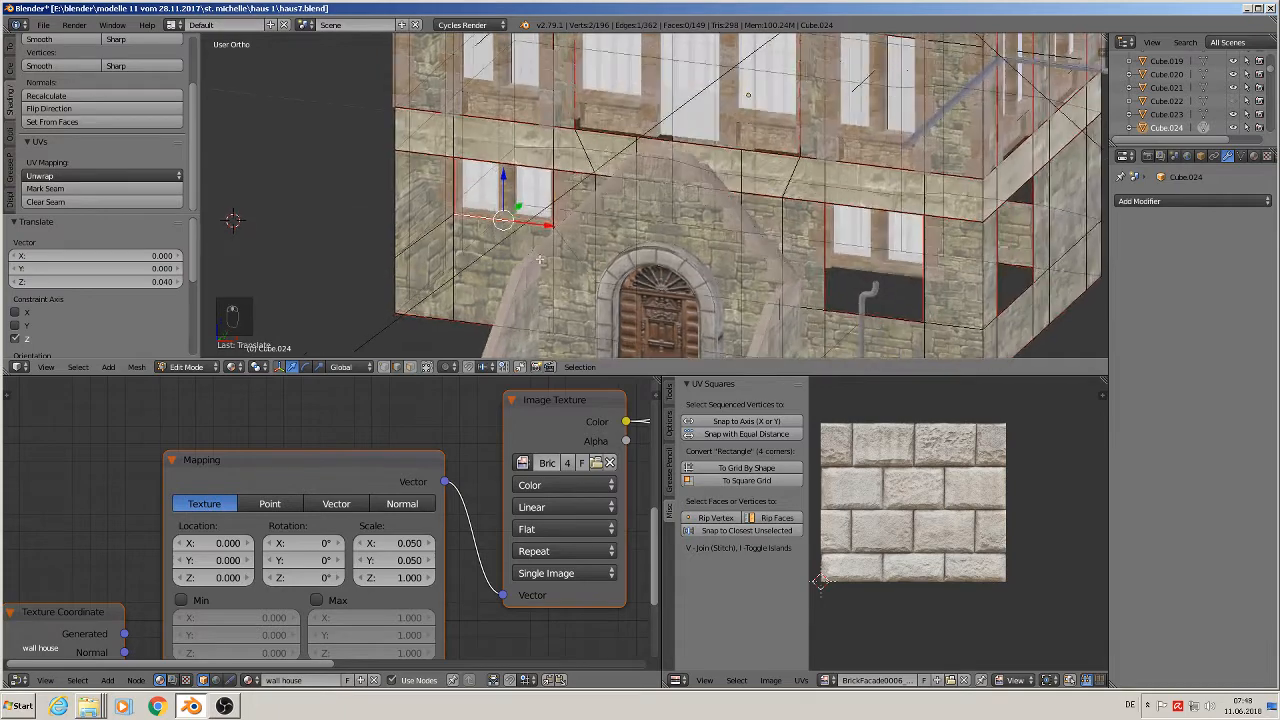
# - Raise the right ground-floor opening's lower inner wall edge along Z to the window sill and finish editing the wall
pyautogui.rightClick(866, 310)
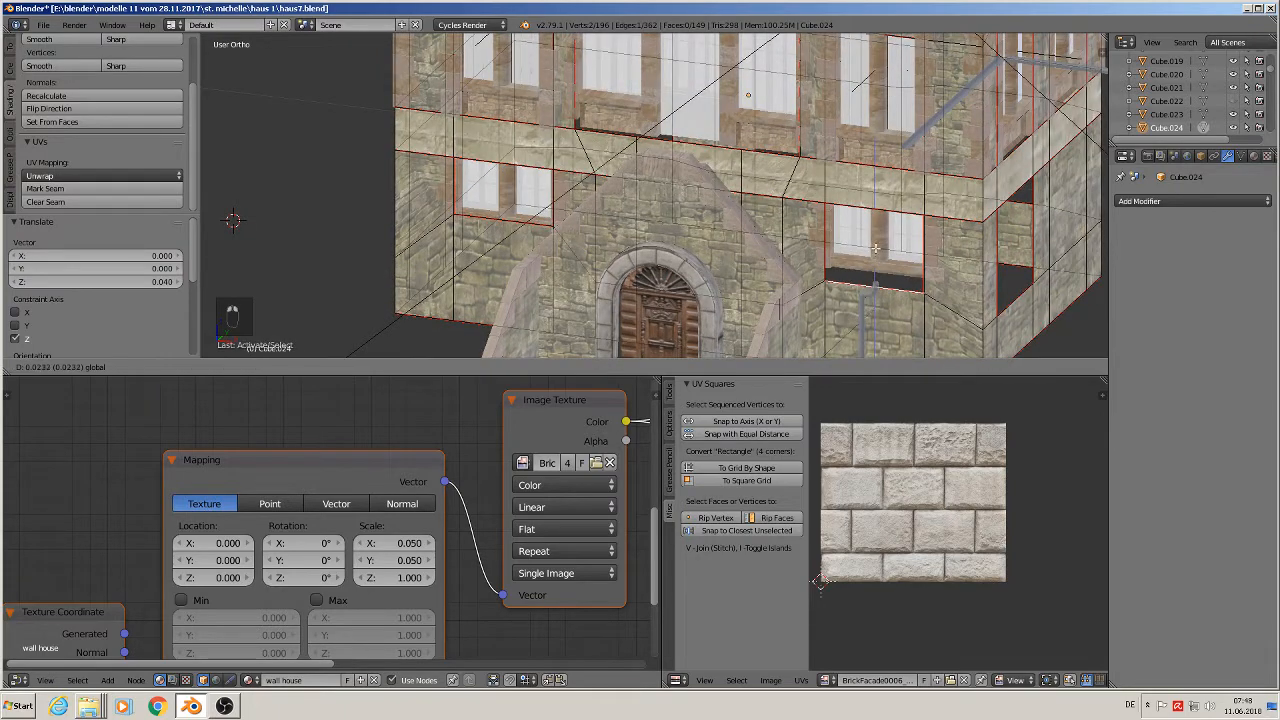
pyautogui.press('Tab')
pyautogui.scroll(-5, 858, 287)
pyautogui.moveTo(858, 287); pyautogui.dragTo(909, 251, button='middle')
pyautogui.scroll(4, 880, 263)
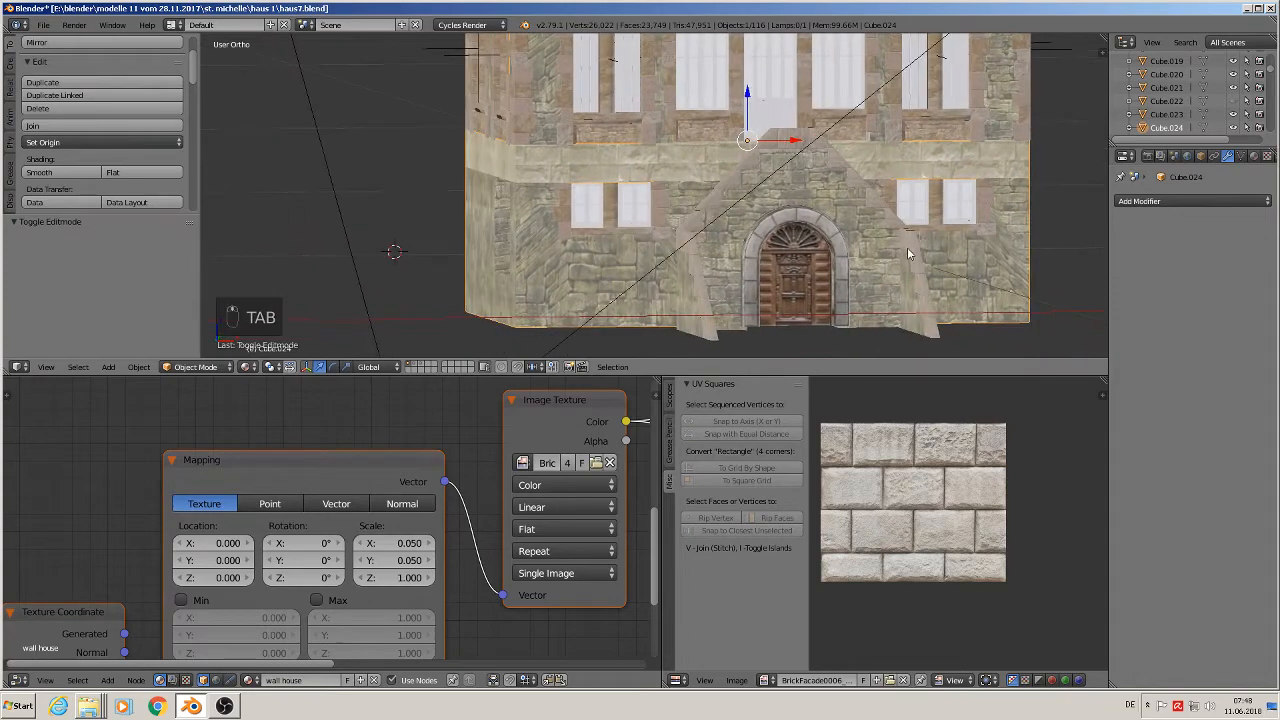
# - Save the house model file
pyautogui.moveTo(567, 266); pyautogui.dragTo(633, 290, button='middle')
pyautogui.scroll(-3, 633, 290)
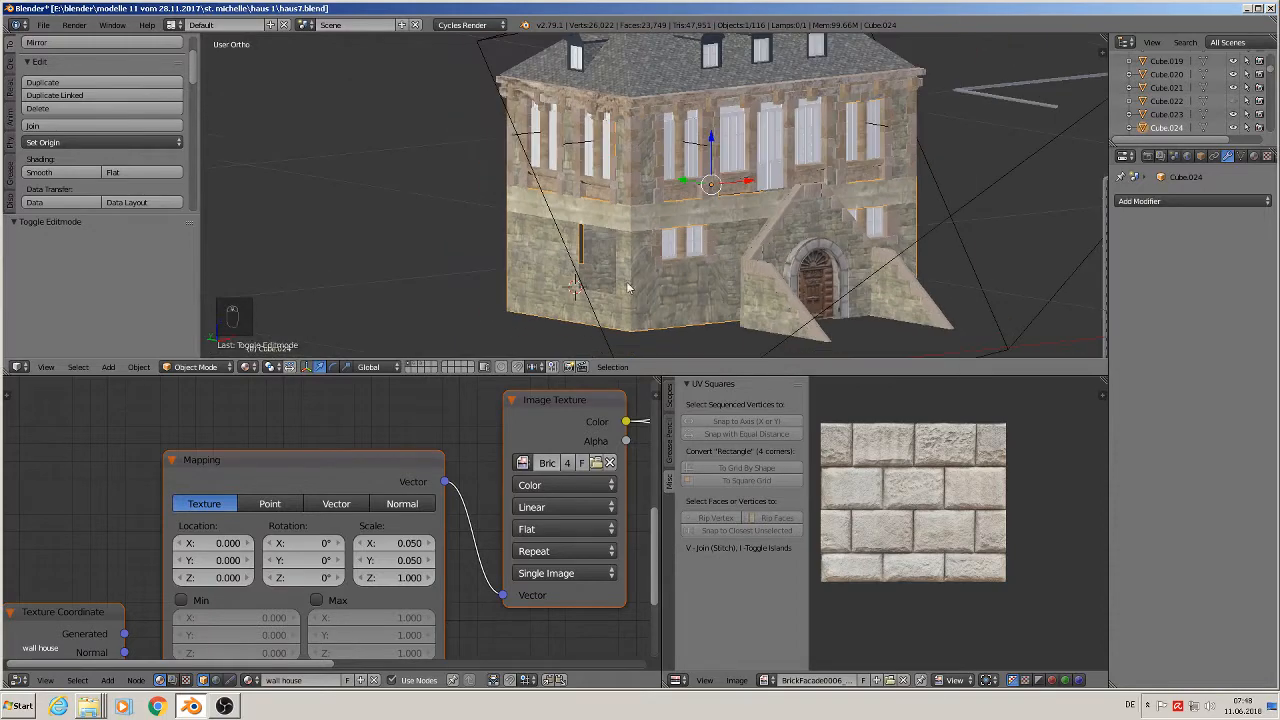
pyautogui.click(38, 23)
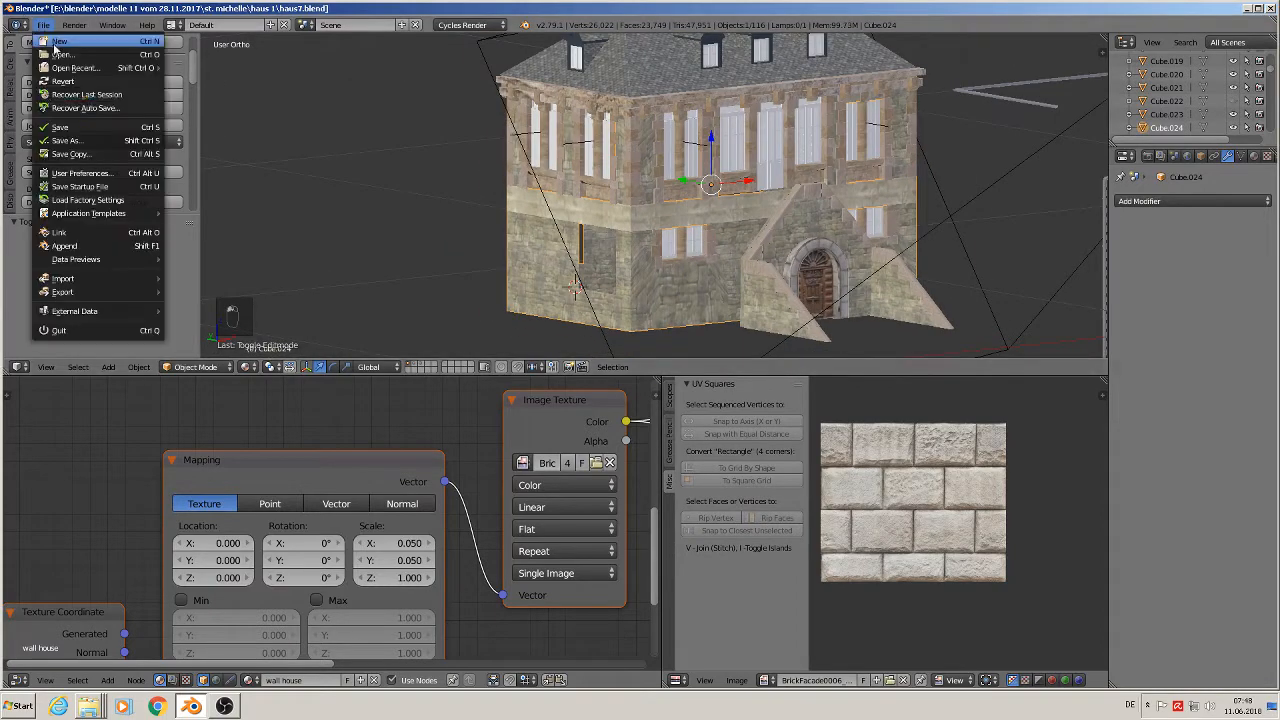
pyautogui.click(80, 118)
# - Examine the reference photos for the size and placement of the ground-floor window on the house's side wall
pyautogui.moveTo(654, 193); pyautogui.dragTo(856, 173, button='middle')
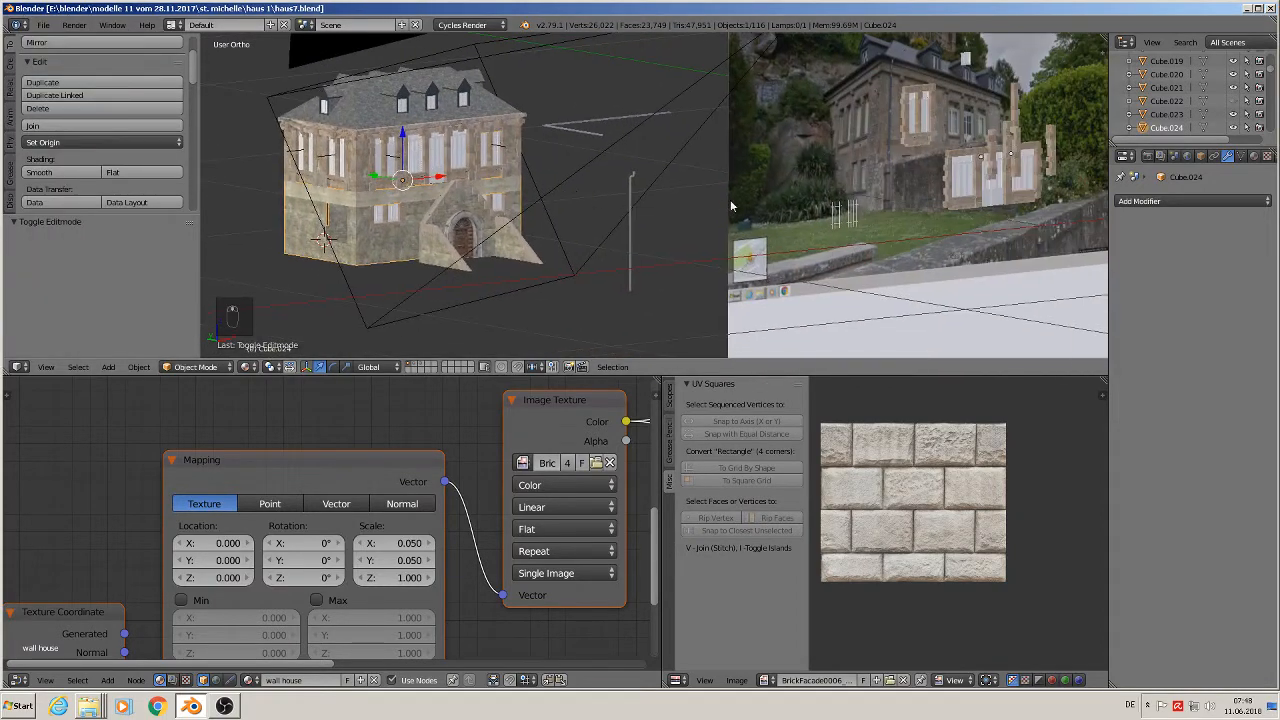
pyautogui.scroll(6, 856, 173)
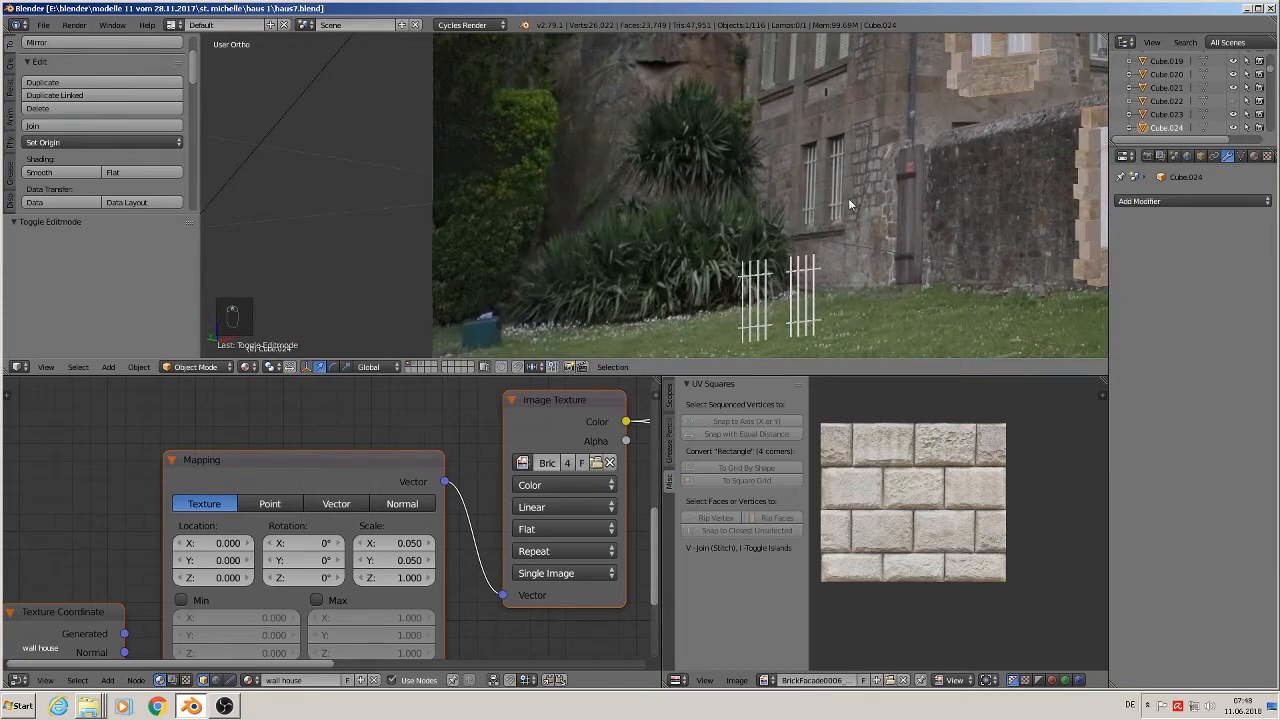
pyautogui.scroll(-4, 848, 204)
pyautogui.scroll(-3, 783, 218)
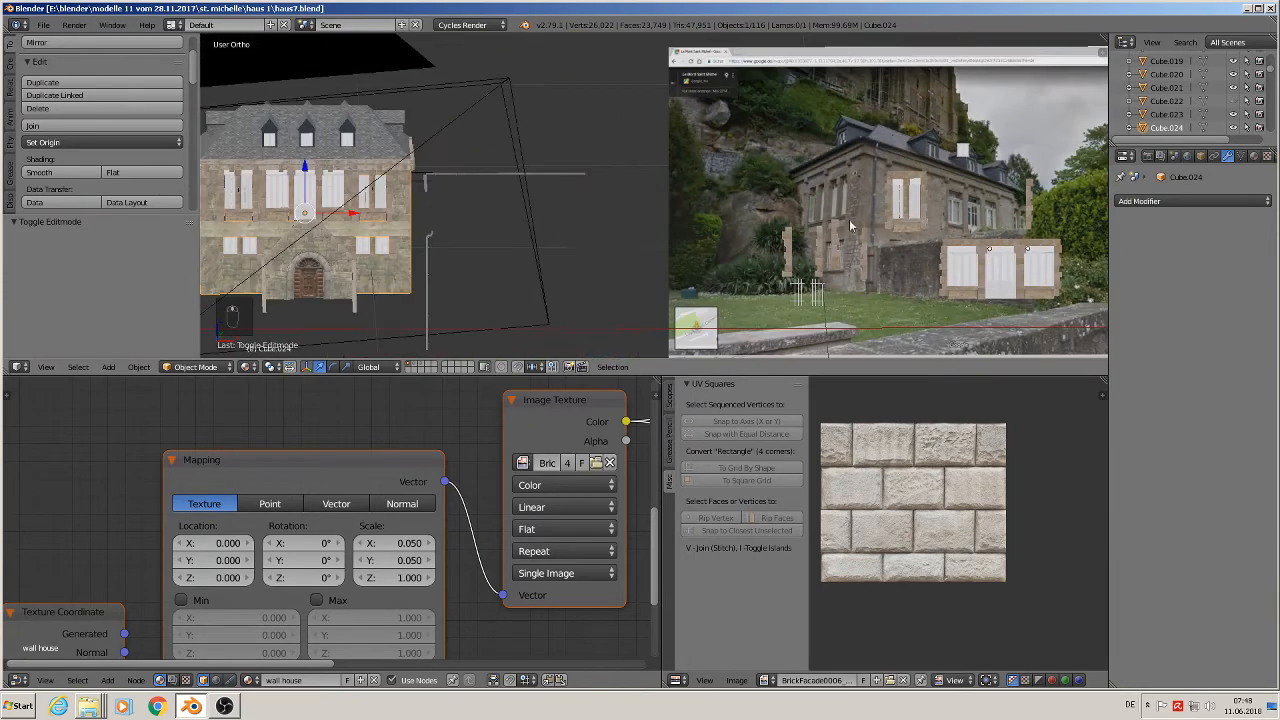
pyautogui.keyDown('shift'); pyautogui.moveTo(1066, 188); pyautogui.dragTo(377, 187, button='middle'); pyautogui.keyUp('shift')
pyautogui.scroll(3, 494, 166)
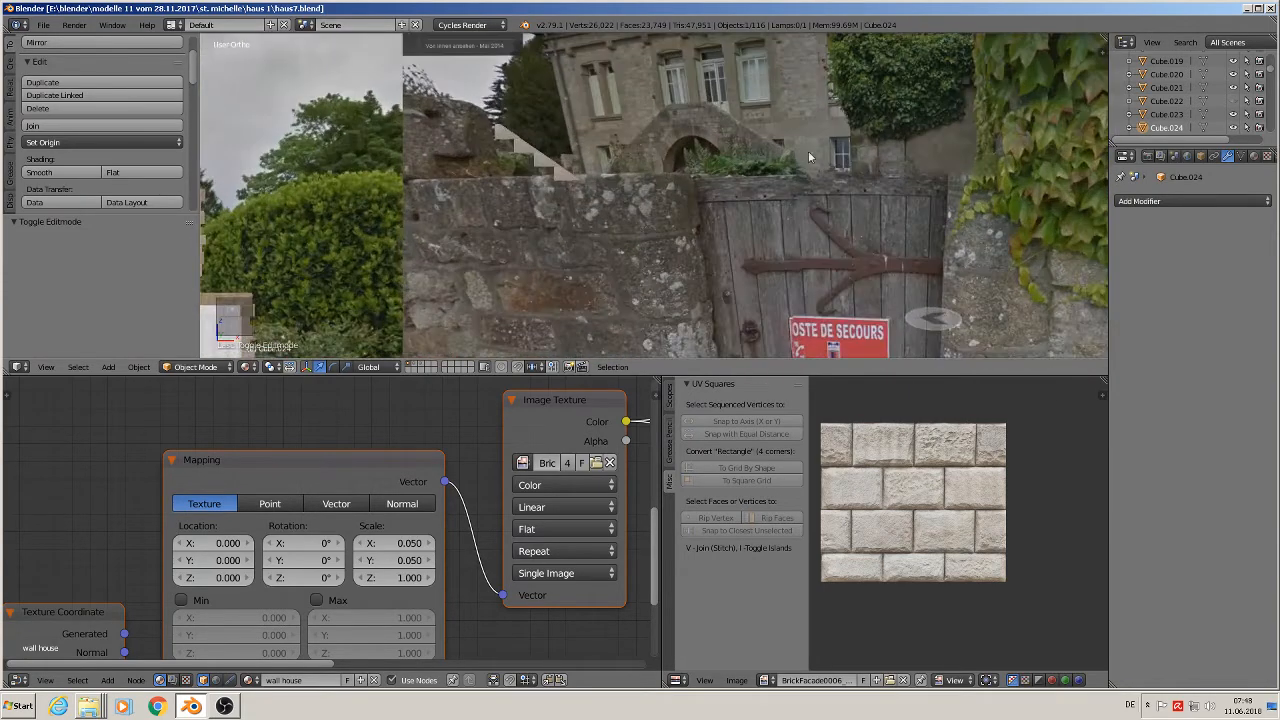
pyautogui.keyDown('shift'); pyautogui.moveTo(430, 243); pyautogui.dragTo(927, 85, button='middle'); pyautogui.keyUp('shift')
pyautogui.keyDown('shift'); pyautogui.moveTo(434, 174); pyautogui.dragTo(648, 146, button='middle'); pyautogui.keyUp('shift')
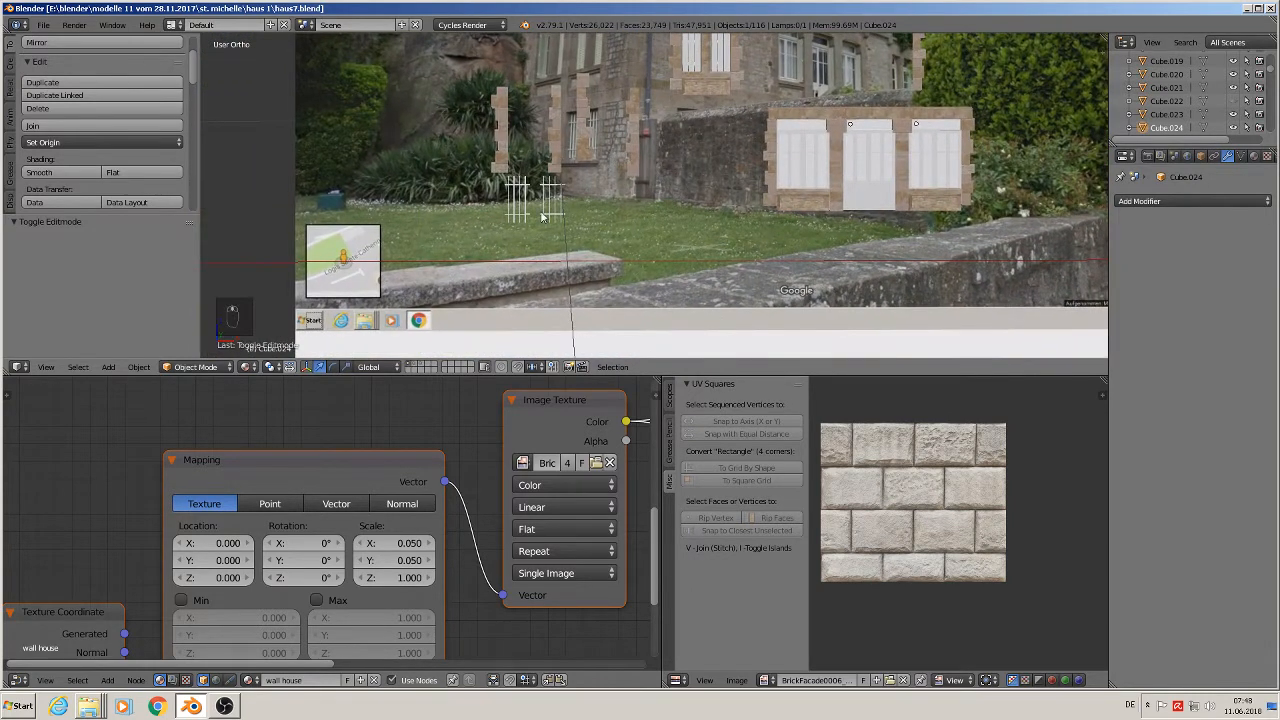
pyautogui.keyDown('shift'); pyautogui.moveTo(519, 252); pyautogui.dragTo(710, 294, button='middle'); pyautogui.keyUp('shift')
pyautogui.scroll(2, 595, 222)
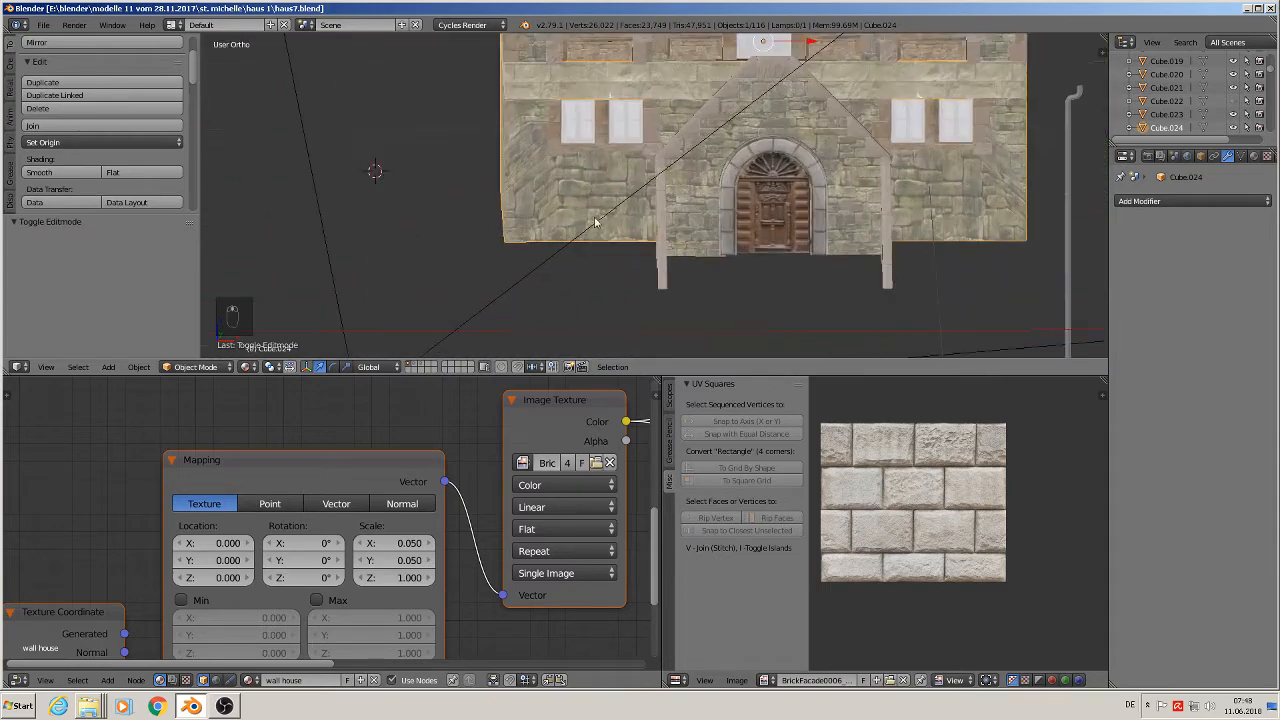
# - Select the left ground-floor double window on the front and compare it with the side wall's lower window in the reference photo
pyautogui.rightClick(575, 130)
pyautogui.keyDown('shift'); pyautogui.moveTo(575, 130); pyautogui.dragTo(595, 180, button='middle'); pyautogui.keyUp('shift')
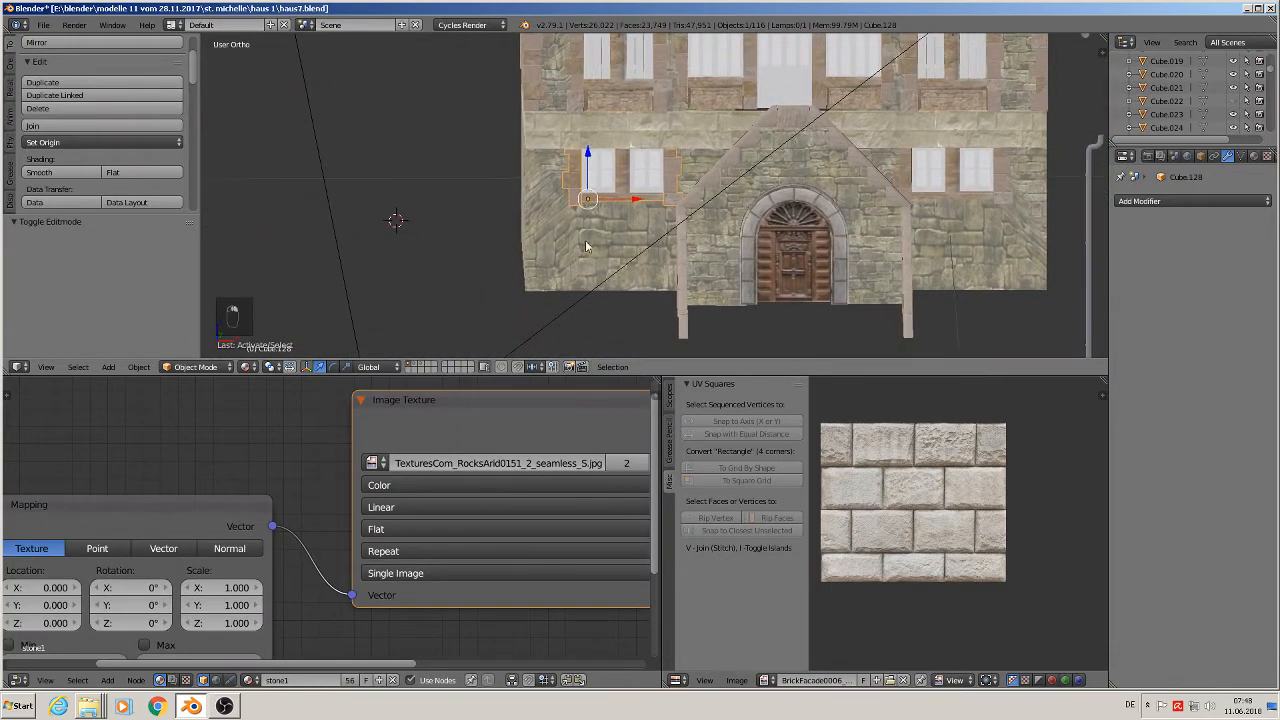
pyautogui.scroll(-2, 960, 181)
pyautogui.keyDown('shift'); pyautogui.moveTo(961, 176); pyautogui.dragTo(226, 251, button='middle'); pyautogui.keyUp('shift')
pyautogui.scroll(3, 533, 277)
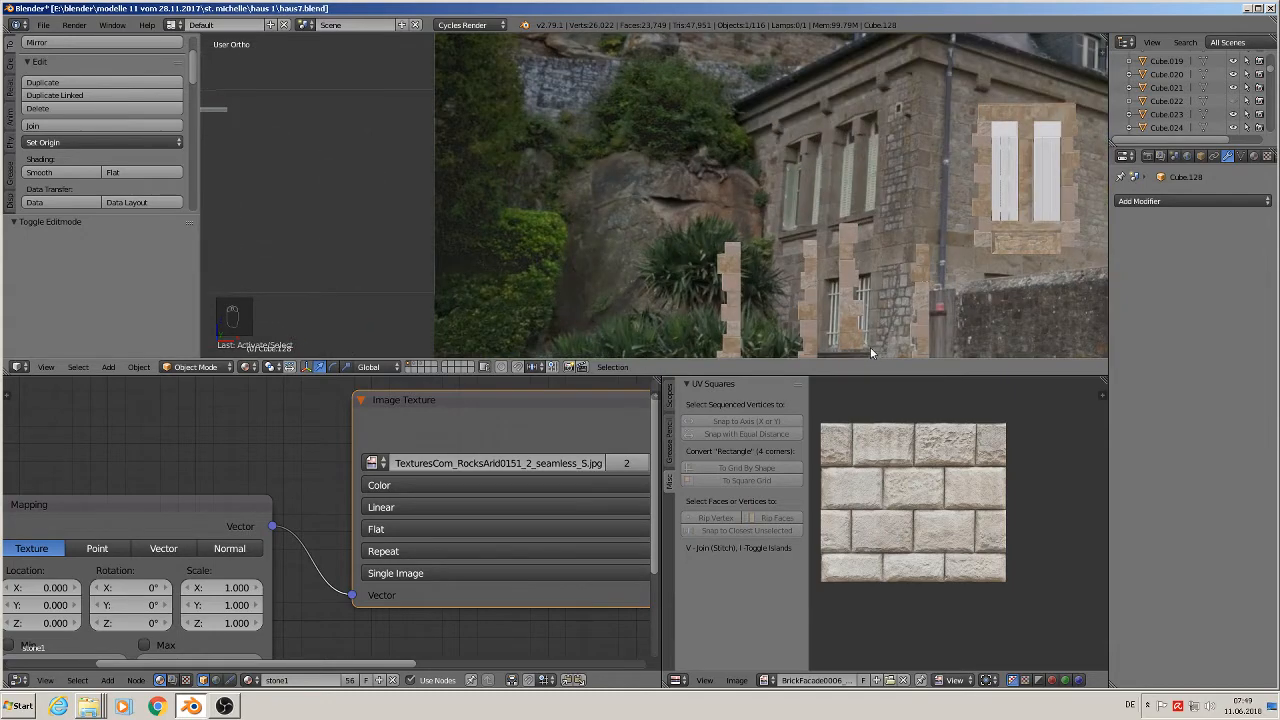
pyautogui.scroll(-3, 870, 347)
pyautogui.keyDown('shift'); pyautogui.moveTo(460, 264); pyautogui.dragTo(1068, 114, button='middle'); pyautogui.keyUp('shift')
pyautogui.scroll(3, 711, 125)
pyautogui.scroll(1, 635, 150)
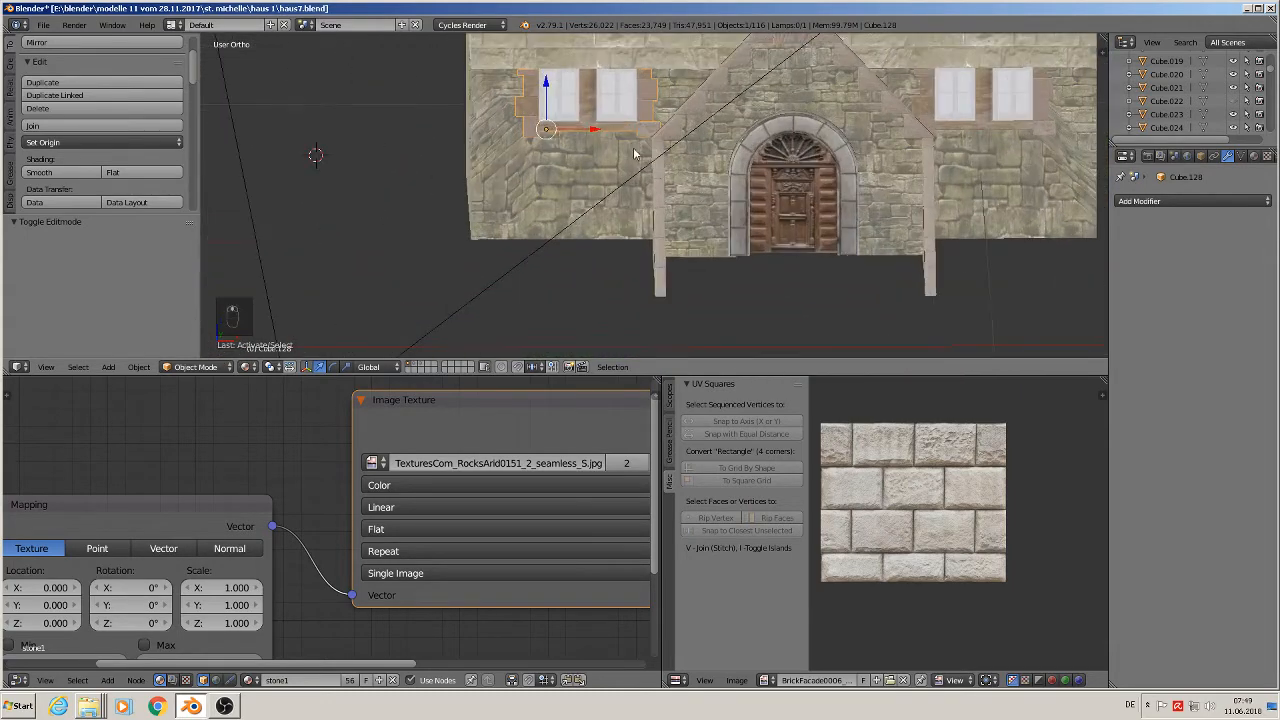
pyautogui.keyDown('shift'); pyautogui.moveTo(636, 150); pyautogui.dragTo(683, 189, button='middle'); pyautogui.keyUp('shift')
pyautogui.scroll(1, 700, 191)
pyautogui.scroll(-4, 470, 222)
pyautogui.keyDown('shift'); pyautogui.moveTo(886, 184); pyautogui.dragTo(253, 228, button='middle'); pyautogui.keyUp('shift')
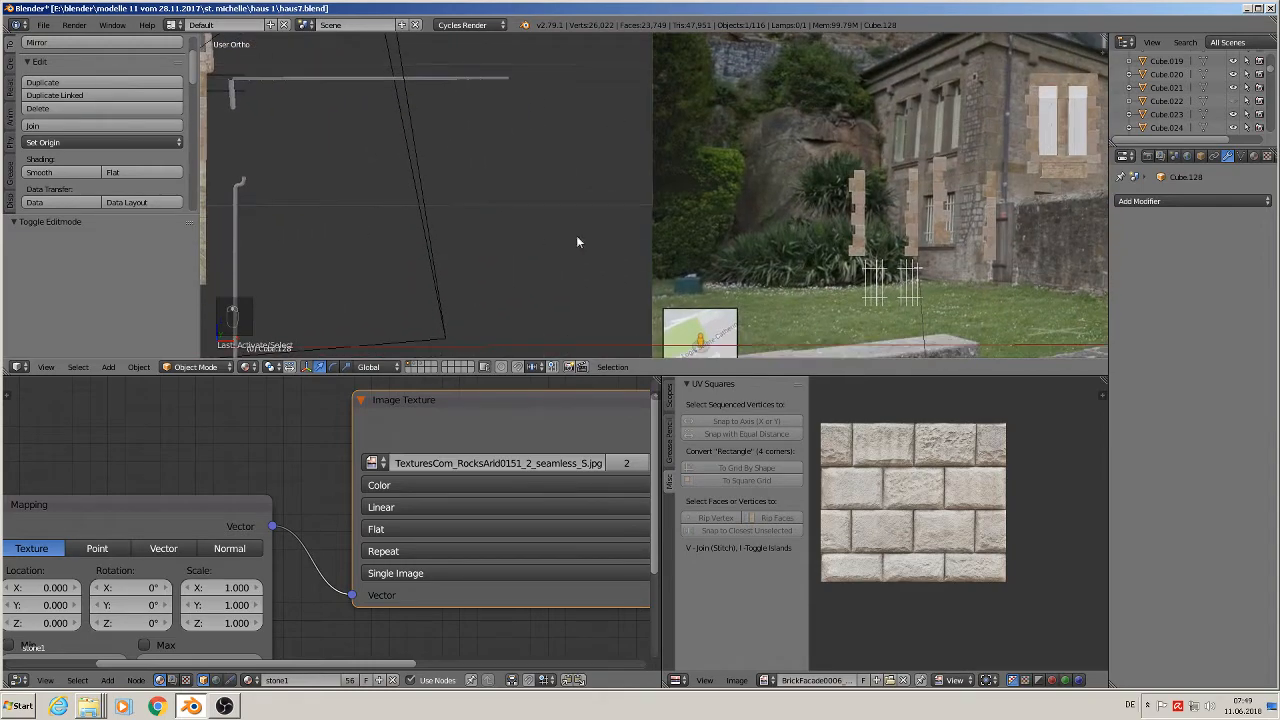
pyautogui.scroll(2, 965, 220)
pyautogui.scroll(-2, 505, 271)
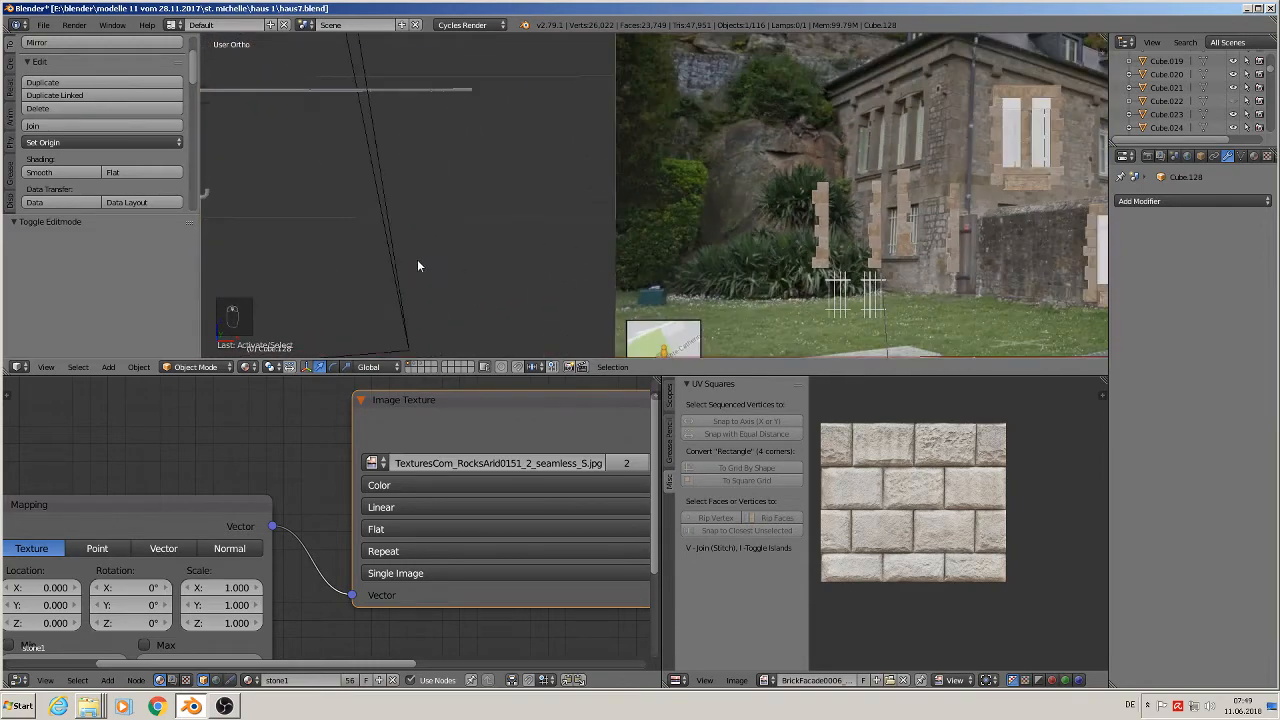
pyautogui.keyDown('shift'); pyautogui.moveTo(372, 262); pyautogui.dragTo(1018, 116, button='middle'); pyautogui.keyUp('shift')
pyautogui.keyDown('shift'); pyautogui.moveTo(467, 181); pyautogui.dragTo(594, 285, button='middle'); pyautogui.keyUp('shift')
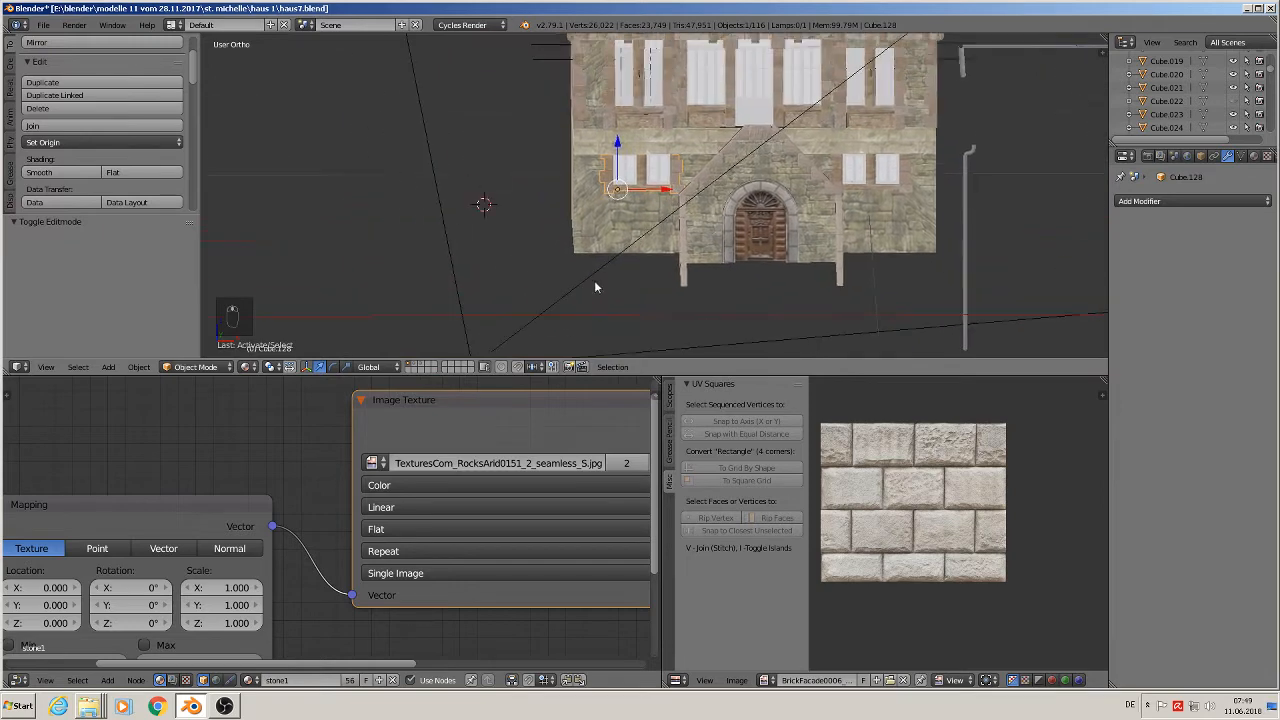
pyautogui.scroll(2, 594, 200)
pyautogui.keyDown('shift'); pyautogui.moveTo(605, 205); pyautogui.dragTo(624, 271, button='middle'); pyautogui.keyUp('shift')
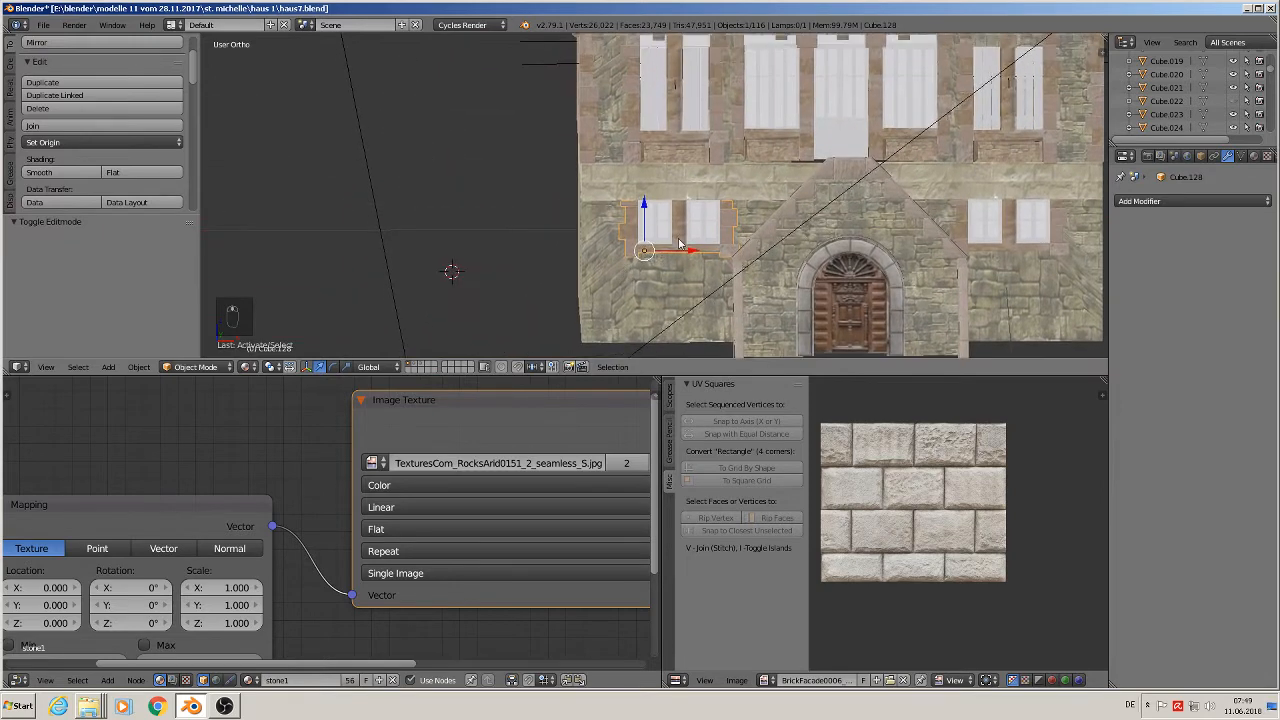
# - Duplicate the left front ground-floor double window, move the copy -0.143 along X, and rotate it -90° about Z
pyautogui.hotkey('shift', 'd')
pyautogui.moveTo(691, 257); pyautogui.dragTo(529, 254)
pyautogui.moveTo(531, 254); pyautogui.dragTo(649, 258, button='middle')
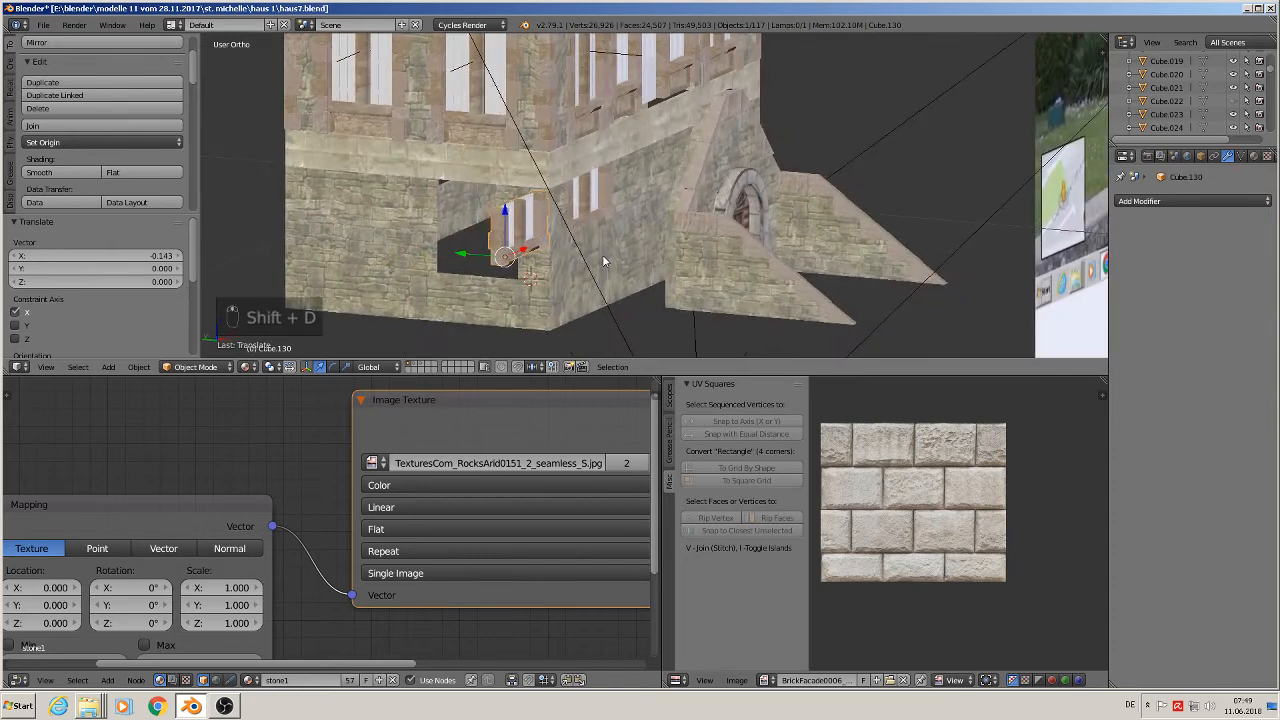
pyautogui.press('r')
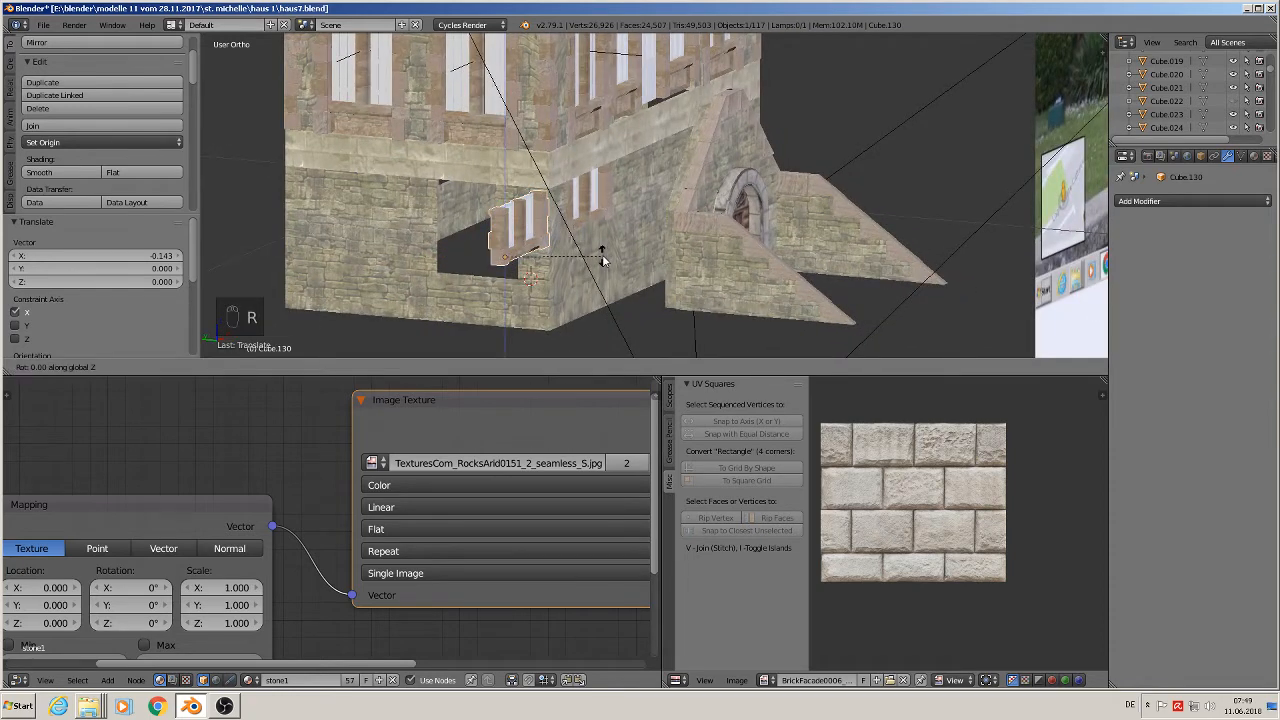
pyautogui.write('-90')
pyautogui.press('Return')
# - Scale the duplicated window by 1.318 along Z and move it 0.095 along Y towards the side wall's opening
pyautogui.scroll(2, 590, 270)
pyautogui.moveTo(575, 283); pyautogui.dragTo(632, 260, button='middle')
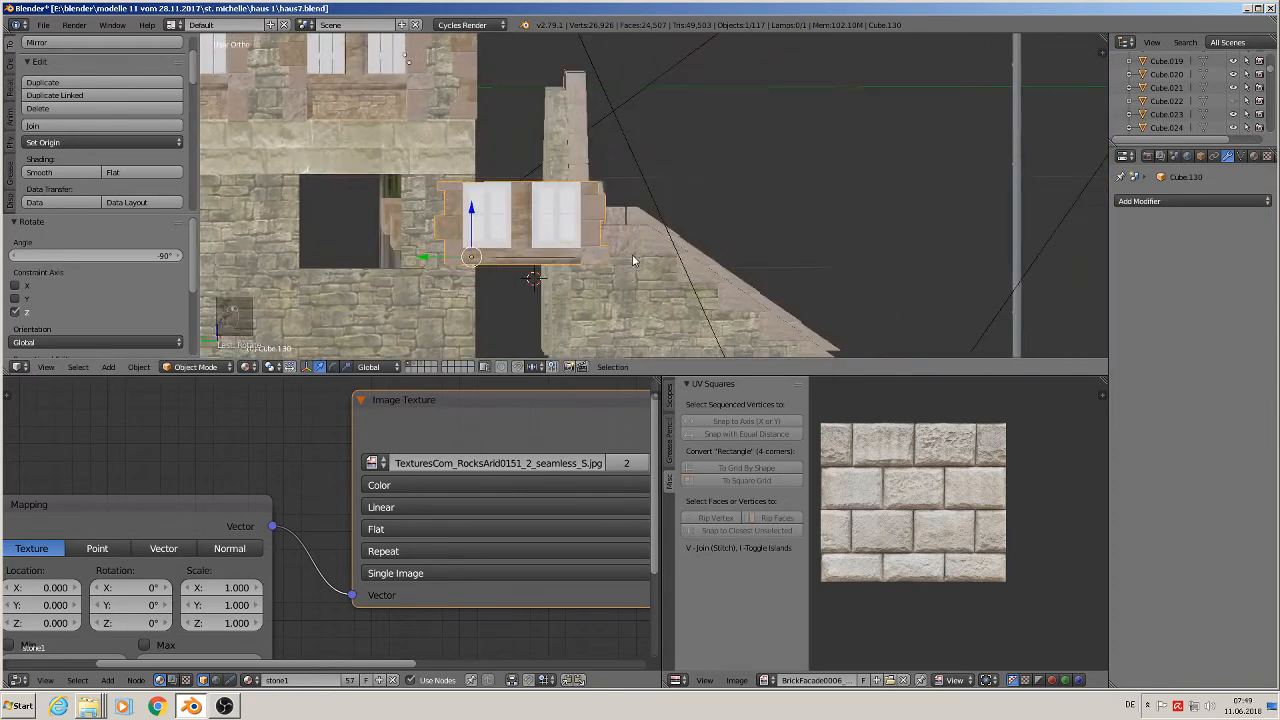
pyautogui.scroll(1, 629, 256)
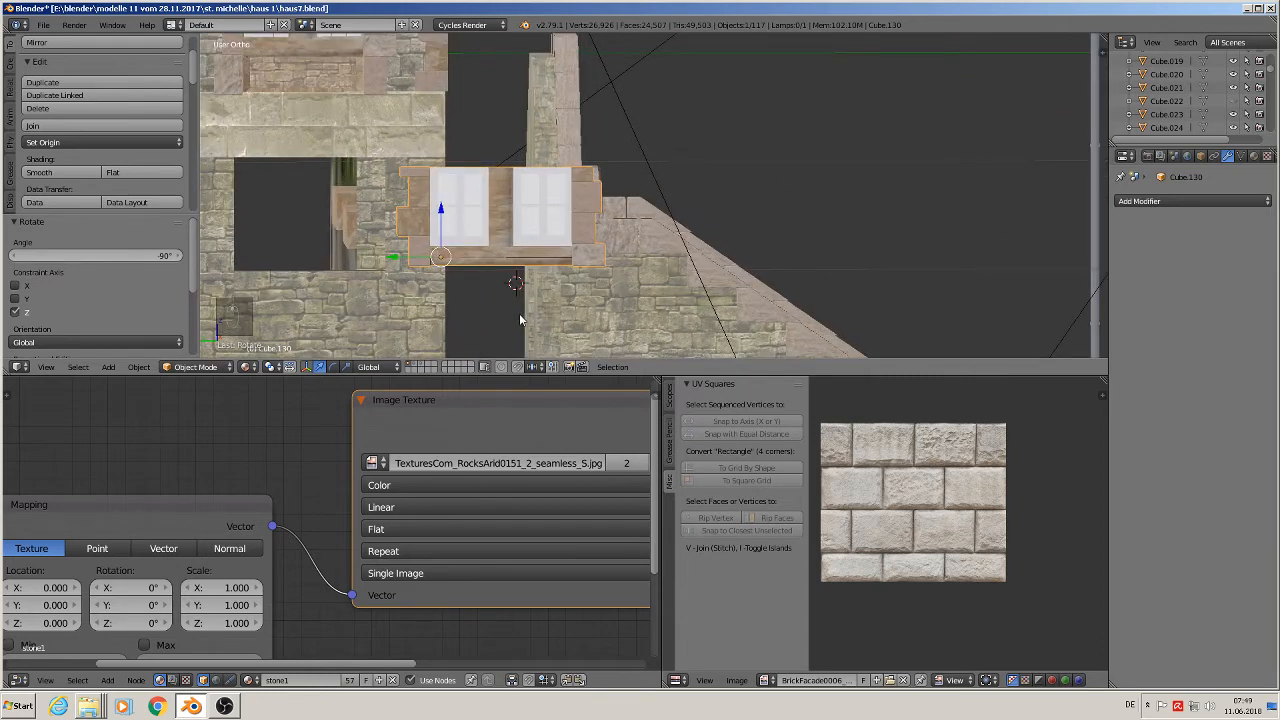
pyautogui.press('s')
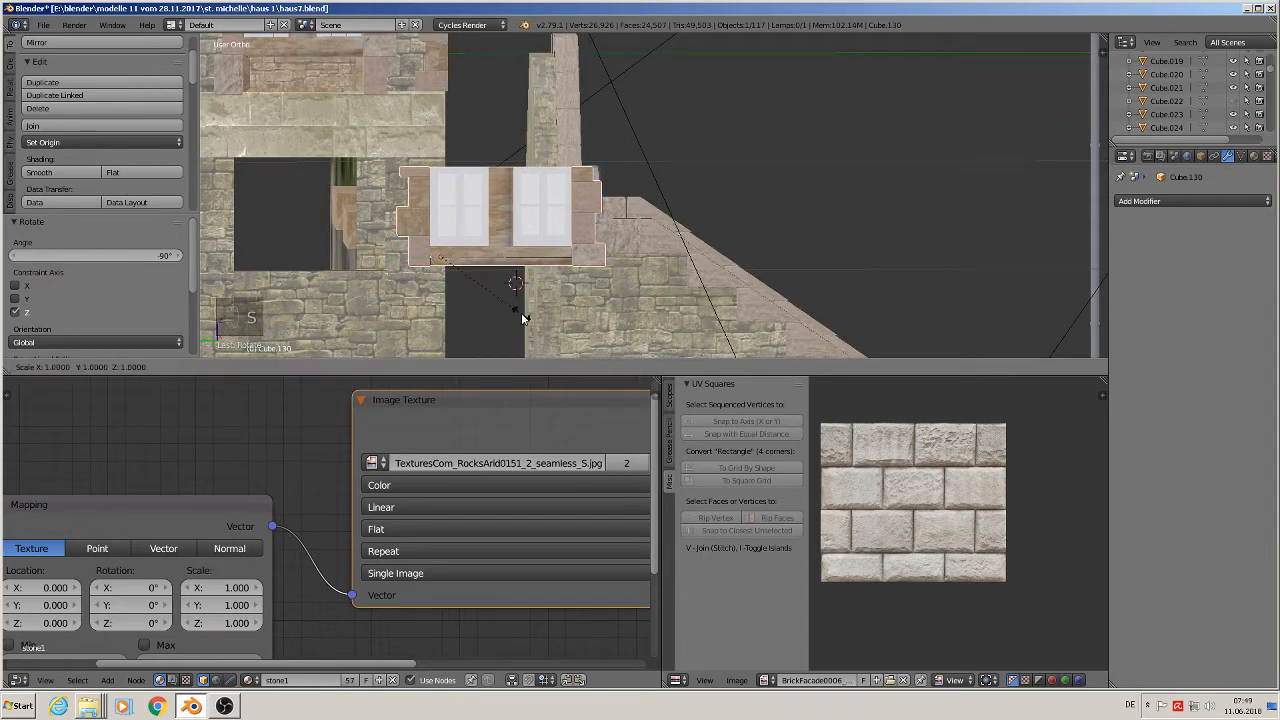
pyautogui.press('z')
pyautogui.click(516, 40)
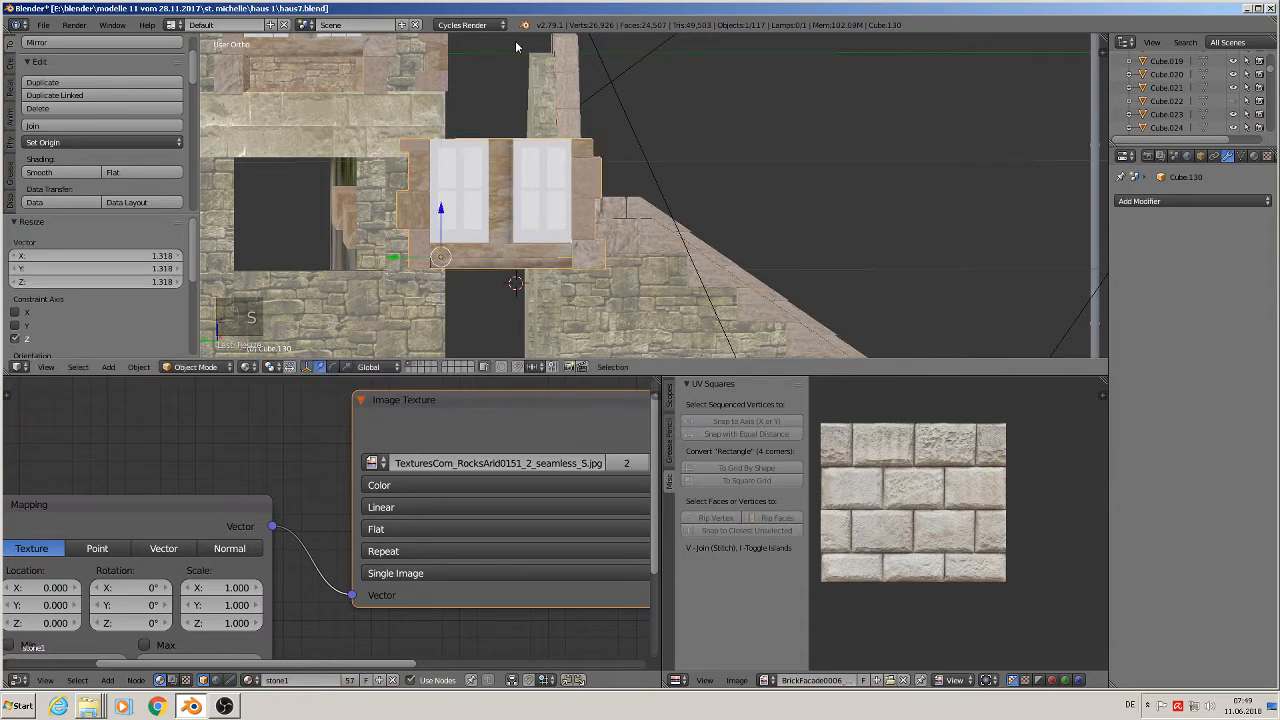
pyautogui.moveTo(420, 261); pyautogui.dragTo(236, 252)
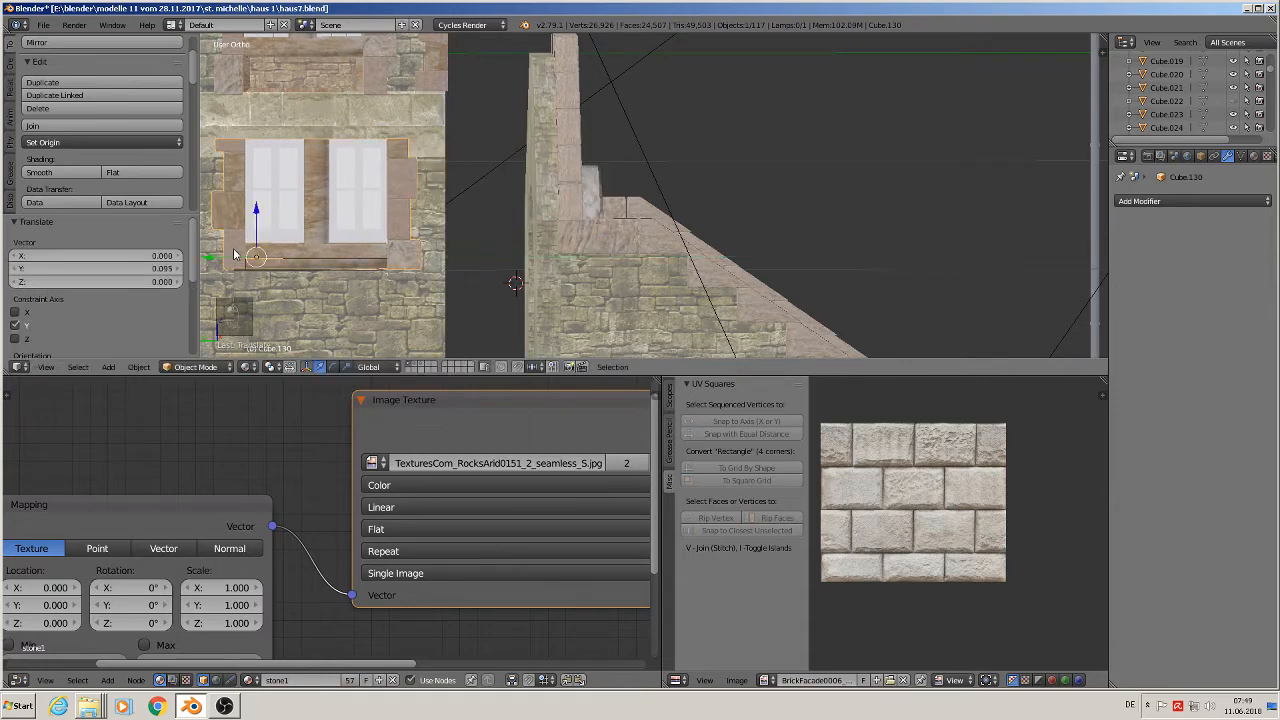
# - Move the duplicated window 0.090 along X into the side wall and lower it 0.013 along Z
pyautogui.moveTo(246, 243); pyautogui.dragTo(184, 259, button='middle')
pyautogui.scroll(-4, 1092, 259)
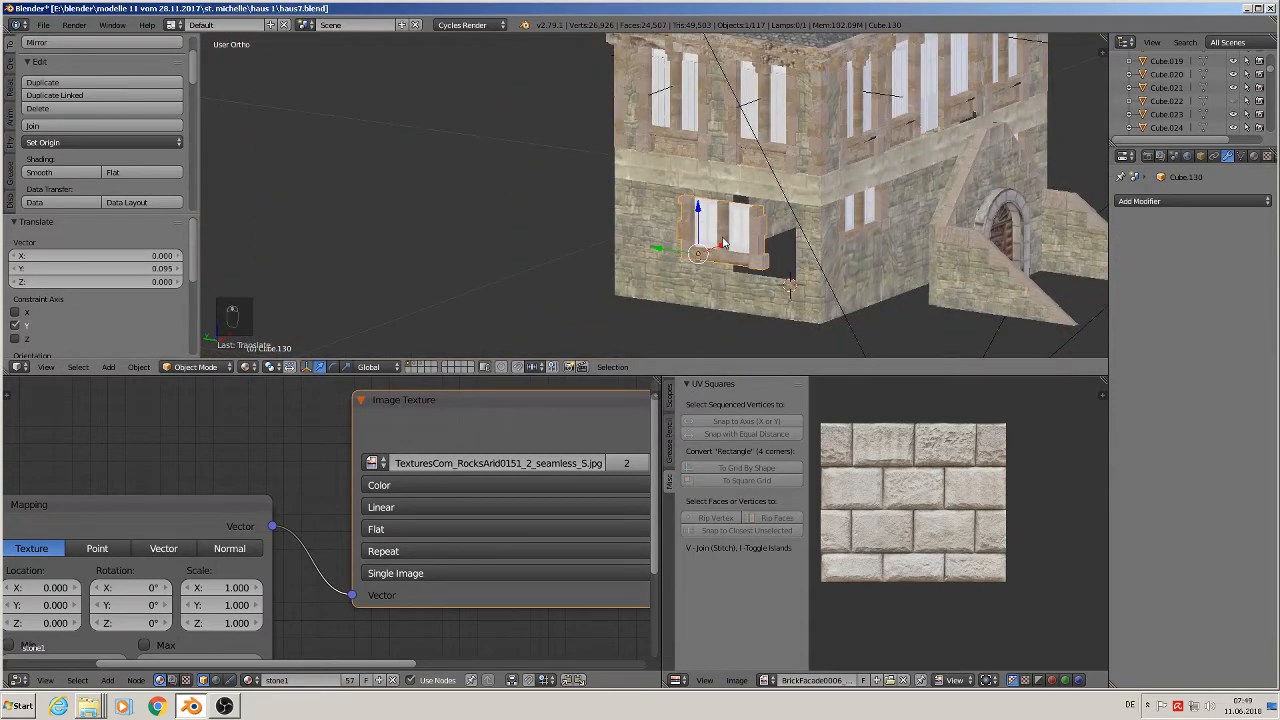
pyautogui.press('g')
pyautogui.press('x')
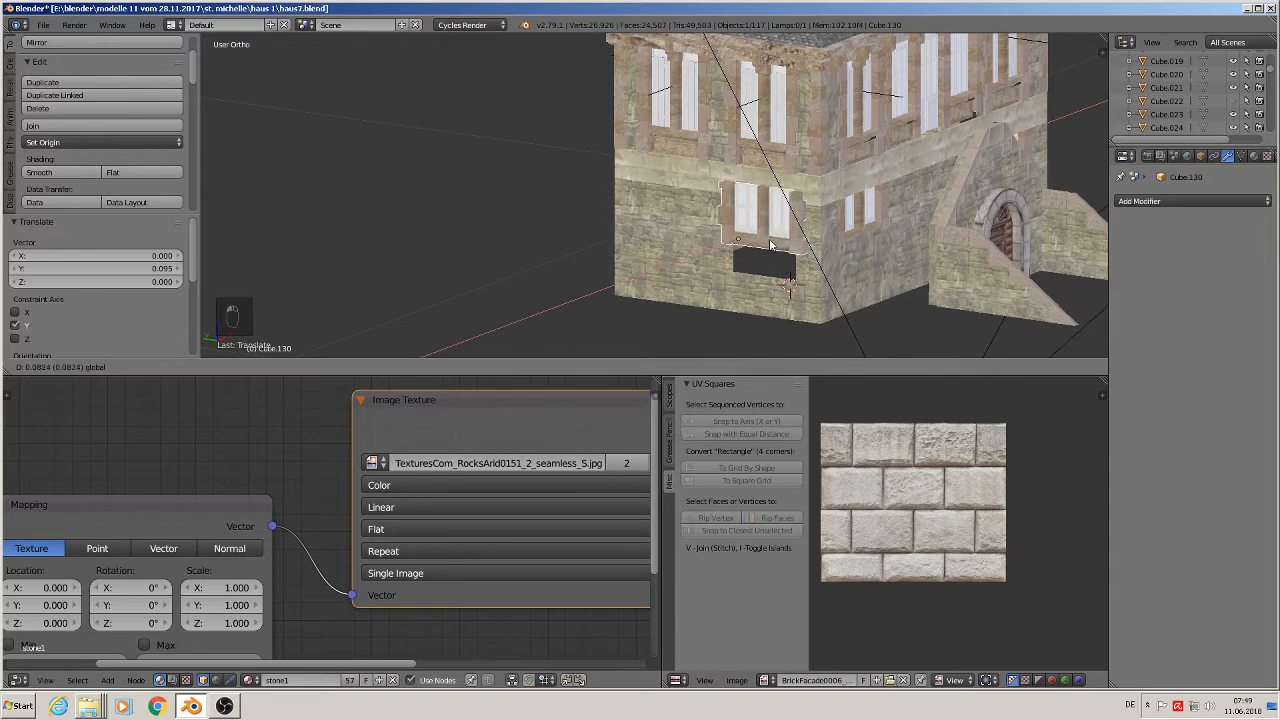
pyautogui.click(774, 241)
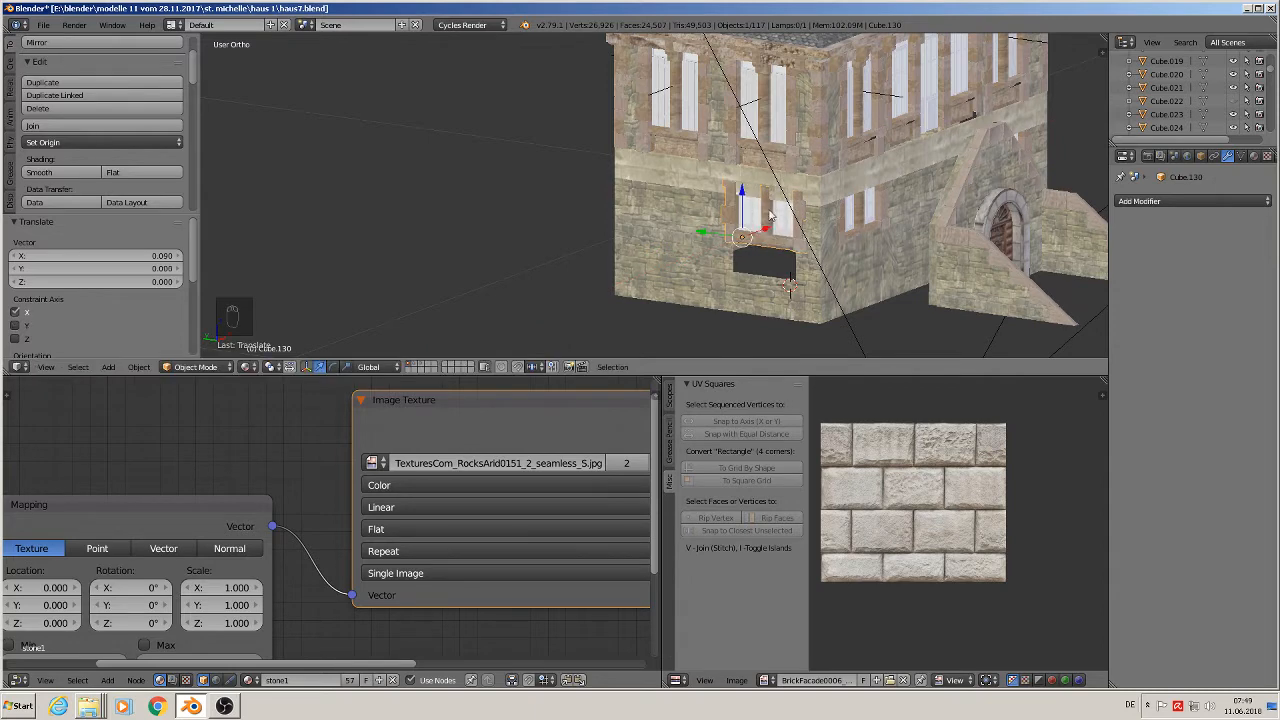
pyautogui.press('g')
pyautogui.press('z')
pyautogui.click(748, 202)
# - Fine-tune the side window's height by moving it -0.000868 along Z
pyautogui.scroll(1, 748, 203)
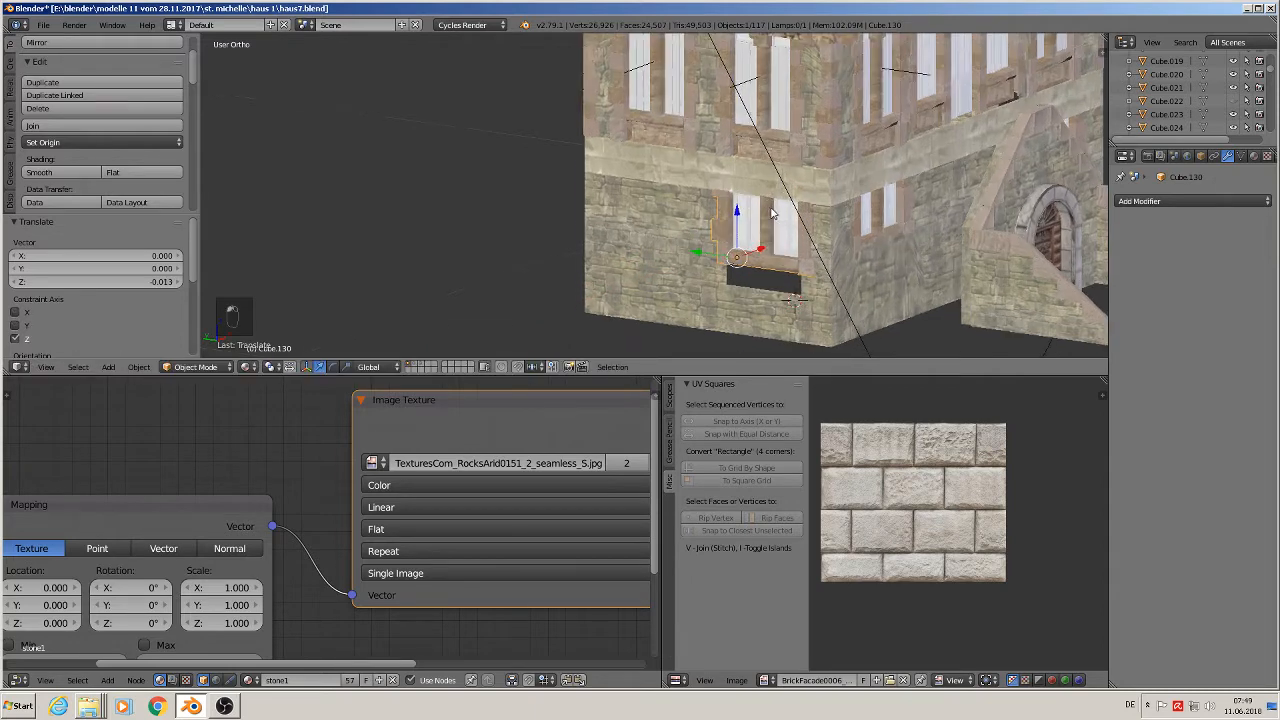
pyautogui.moveTo(748, 203); pyautogui.dragTo(856, 124, button='middle')
pyautogui.scroll(1, 820, 204)
pyautogui.scroll(2, 817, 210)
pyautogui.scroll(1, 783, 245)
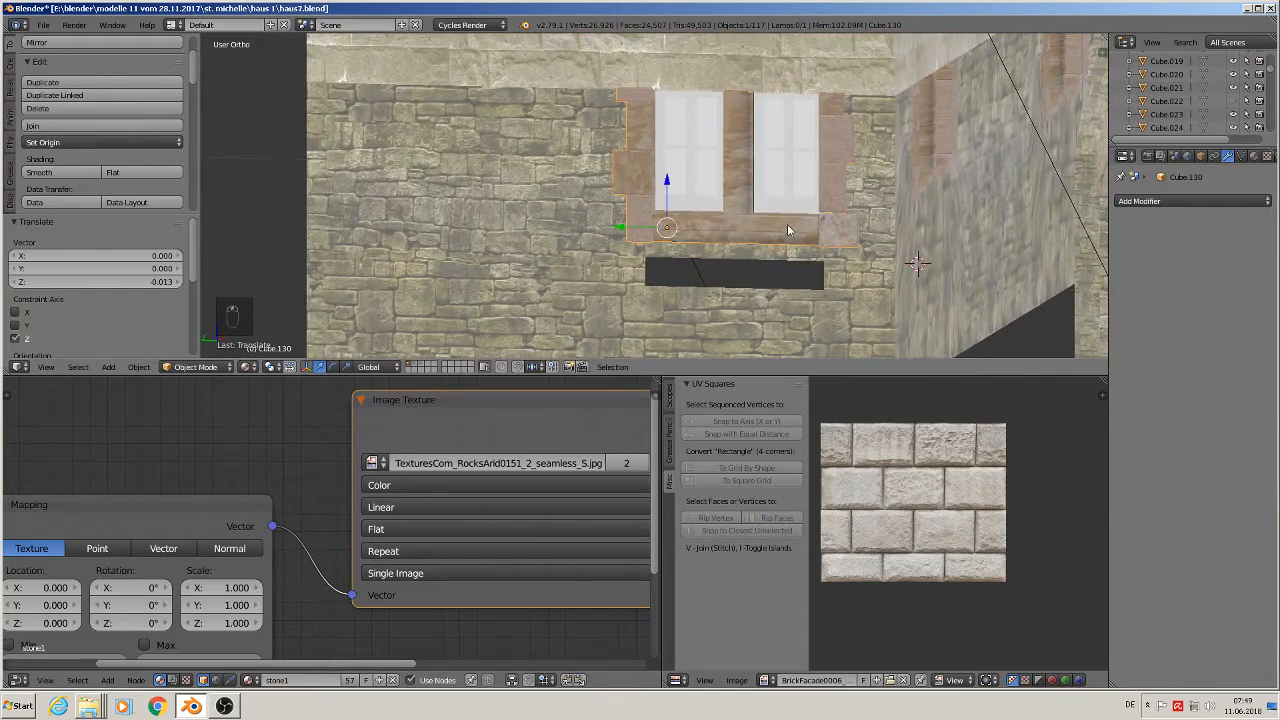
pyautogui.moveTo(787, 224); pyautogui.dragTo(756, 222, button='middle')
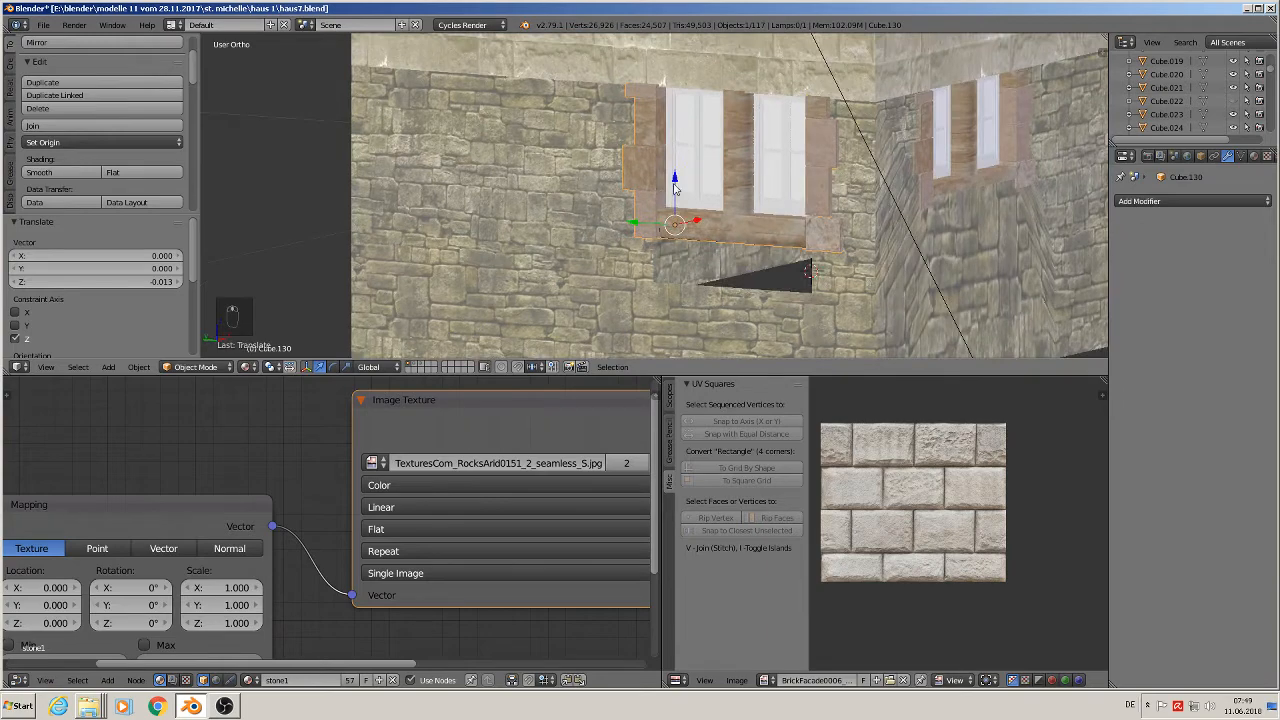
pyautogui.moveTo(675, 188); pyautogui.dragTo(678, 191)
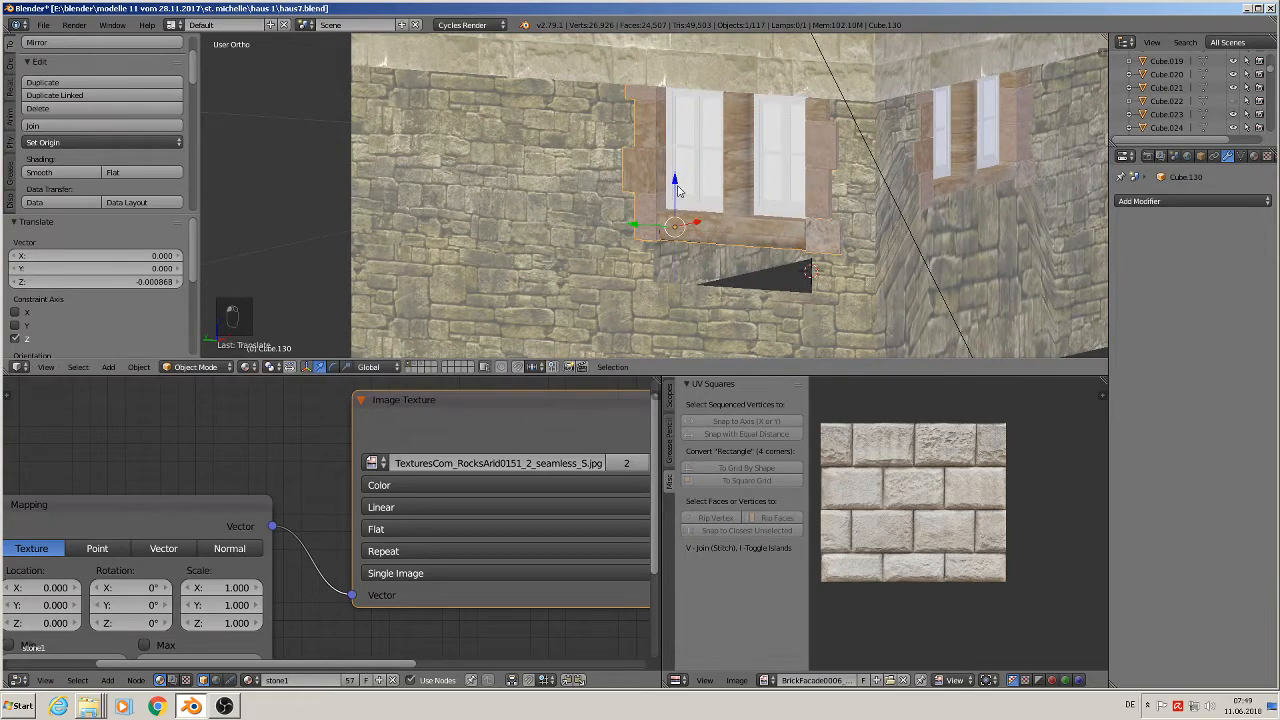
# - Stretch the side wall's ground-floor window by a factor of 1.161 along Z
pyautogui.press('Tab')
pyautogui.press('Tab')
pyautogui.rightClick(725, 307)
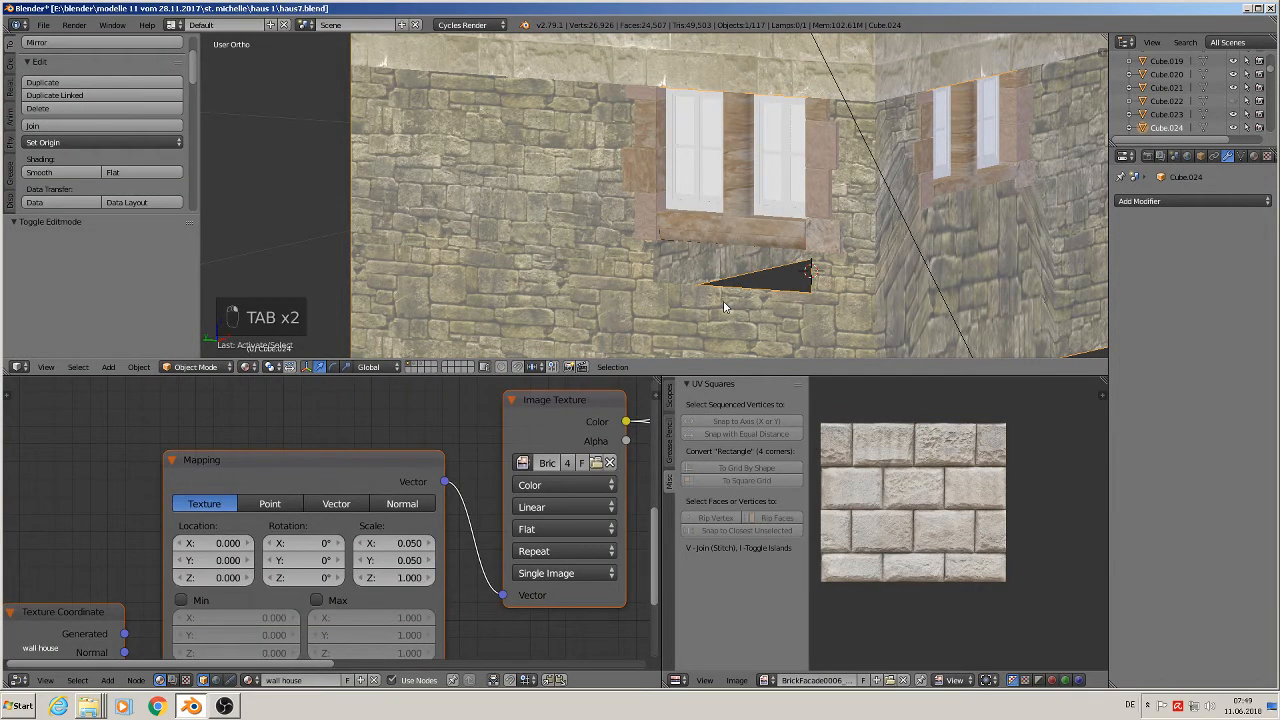
pyautogui.moveTo(753, 276); pyautogui.dragTo(802, 259, button='middle')
pyautogui.scroll(-3, 688, 271)
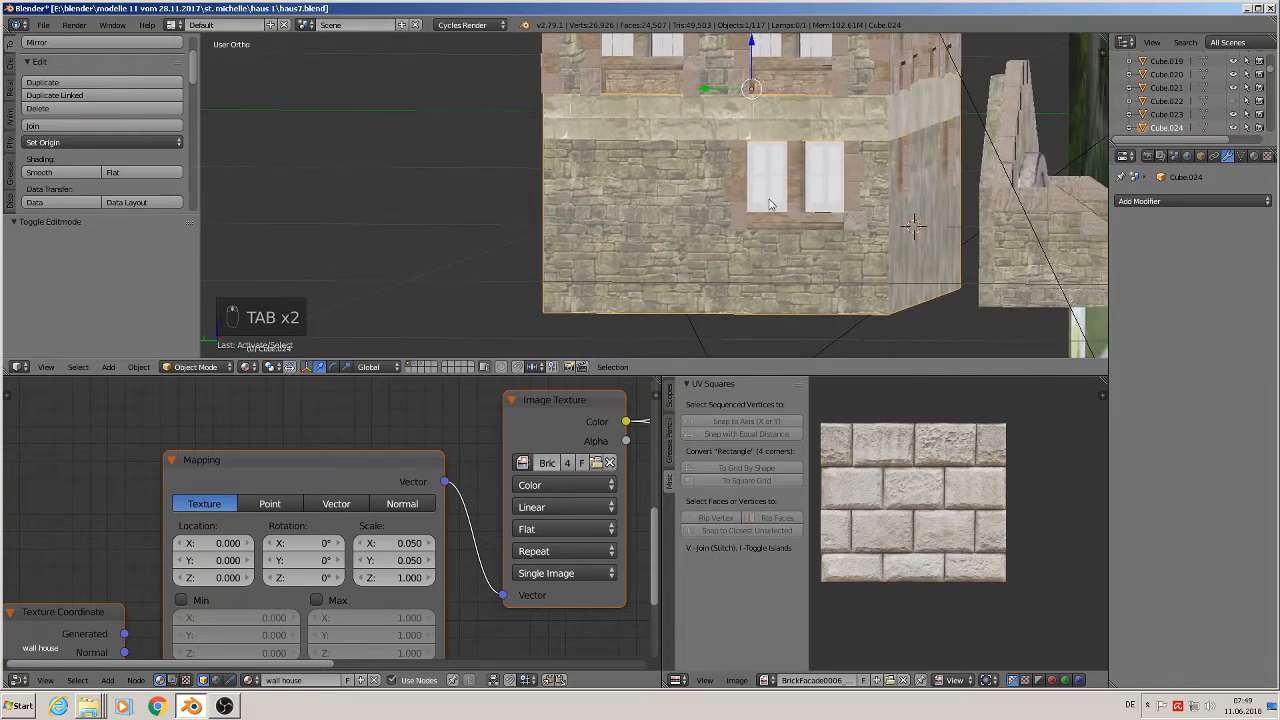
pyautogui.rightClick(770, 204)
pyautogui.press('s')
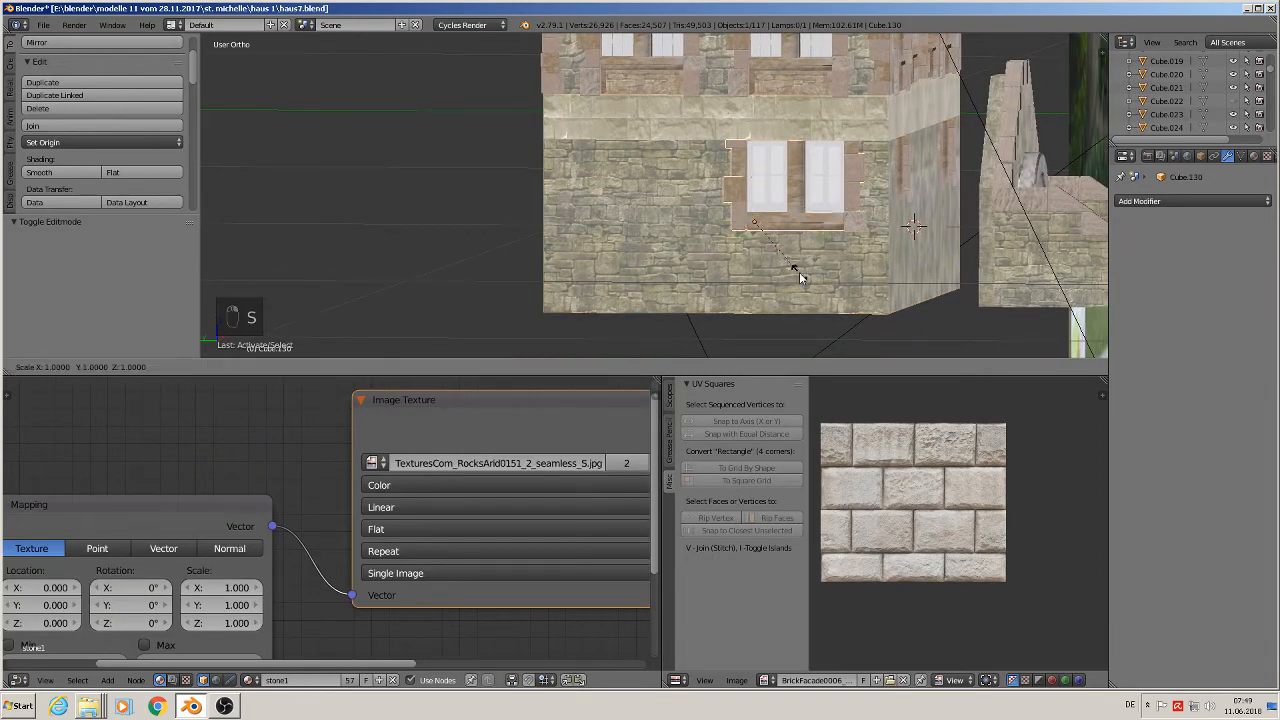
pyautogui.click(799, 272)
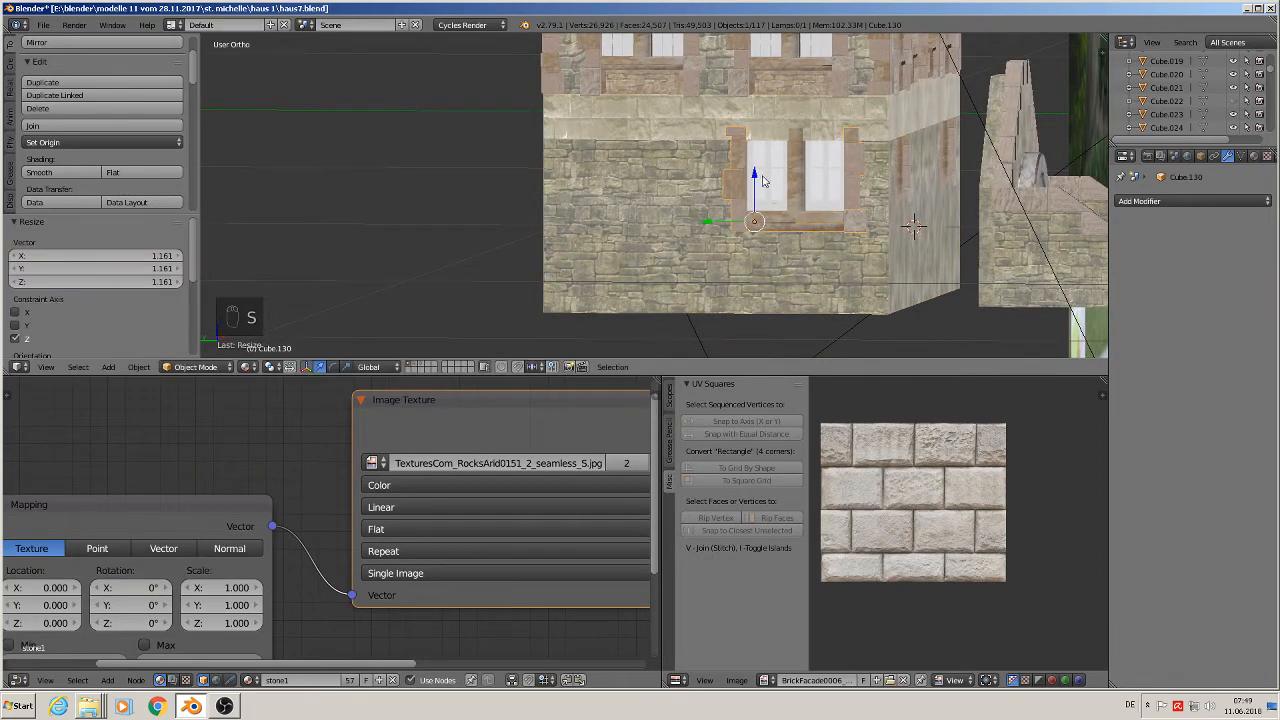
# - Lower the side window about 0.011 along Z so its top meets the stone band, and deselect everything
pyautogui.press('g')
pyautogui.press('z')
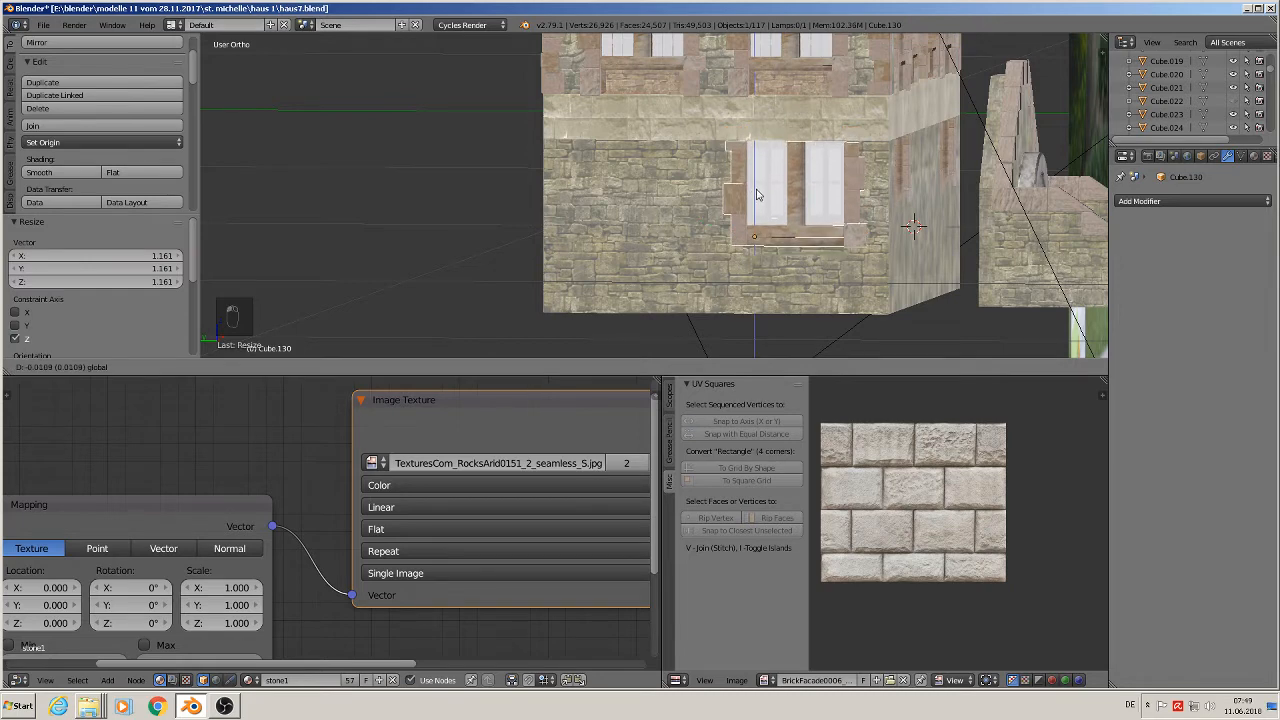
pyautogui.click(757, 191)
pyautogui.scroll(-2, 760, 192)
pyautogui.press('a')
pyautogui.scroll(2, 809, 243)
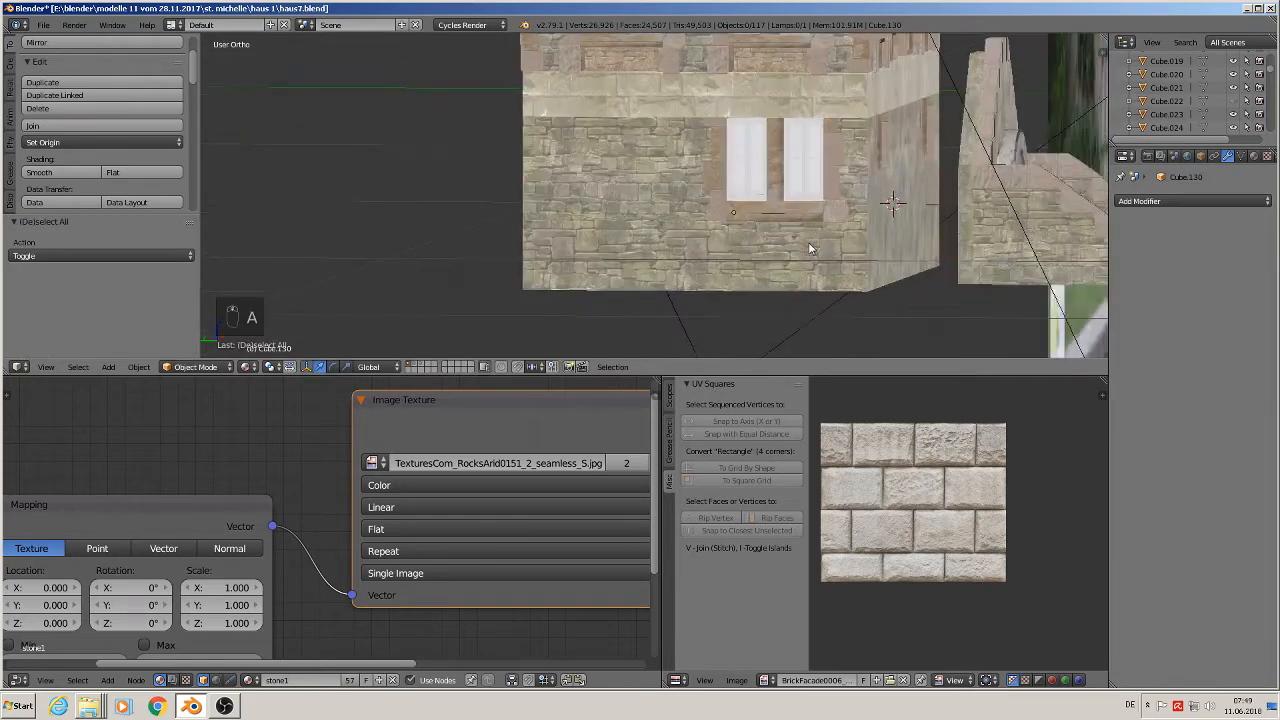
# - Raise the wall edge below the side window about 0.0135 along Z to meet the window's sill
pyautogui.moveTo(809, 246); pyautogui.dragTo(769, 260, button='middle')
pyautogui.rightClick(768, 241)
pyautogui.press('Tab')
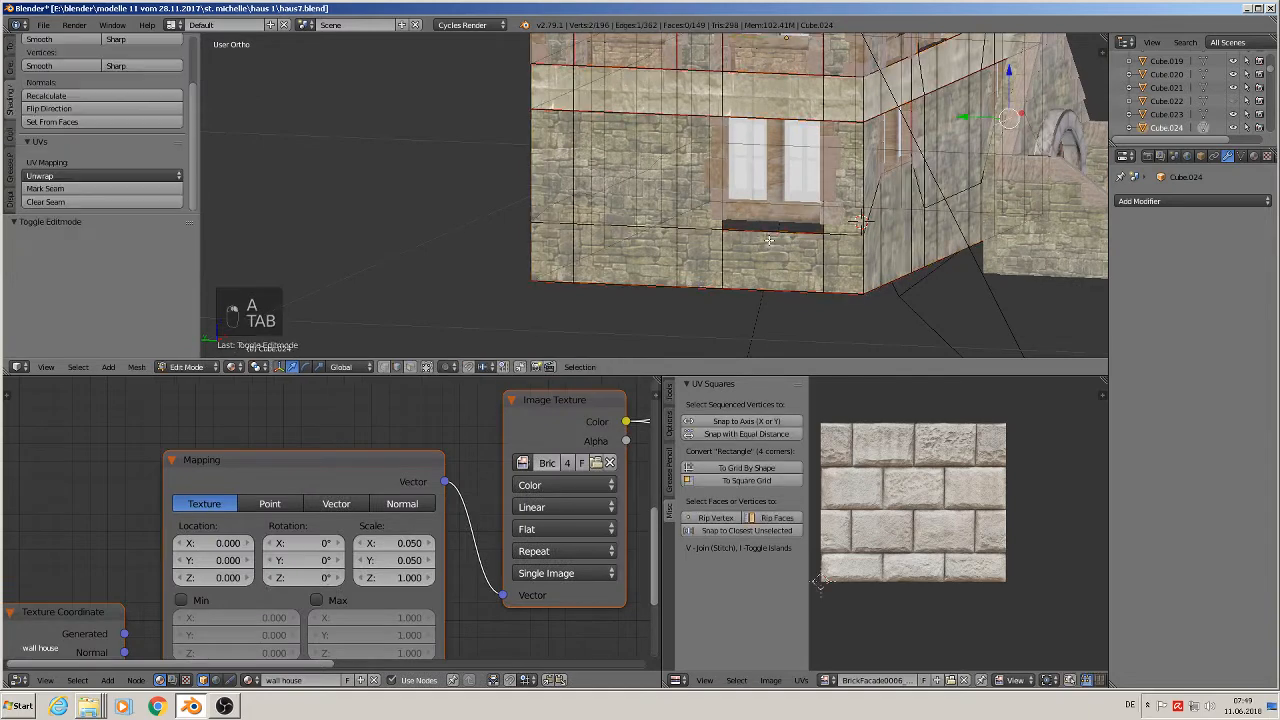
pyautogui.rightClick(766, 229)
pyautogui.moveTo(774, 200); pyautogui.dragTo(776, 190)
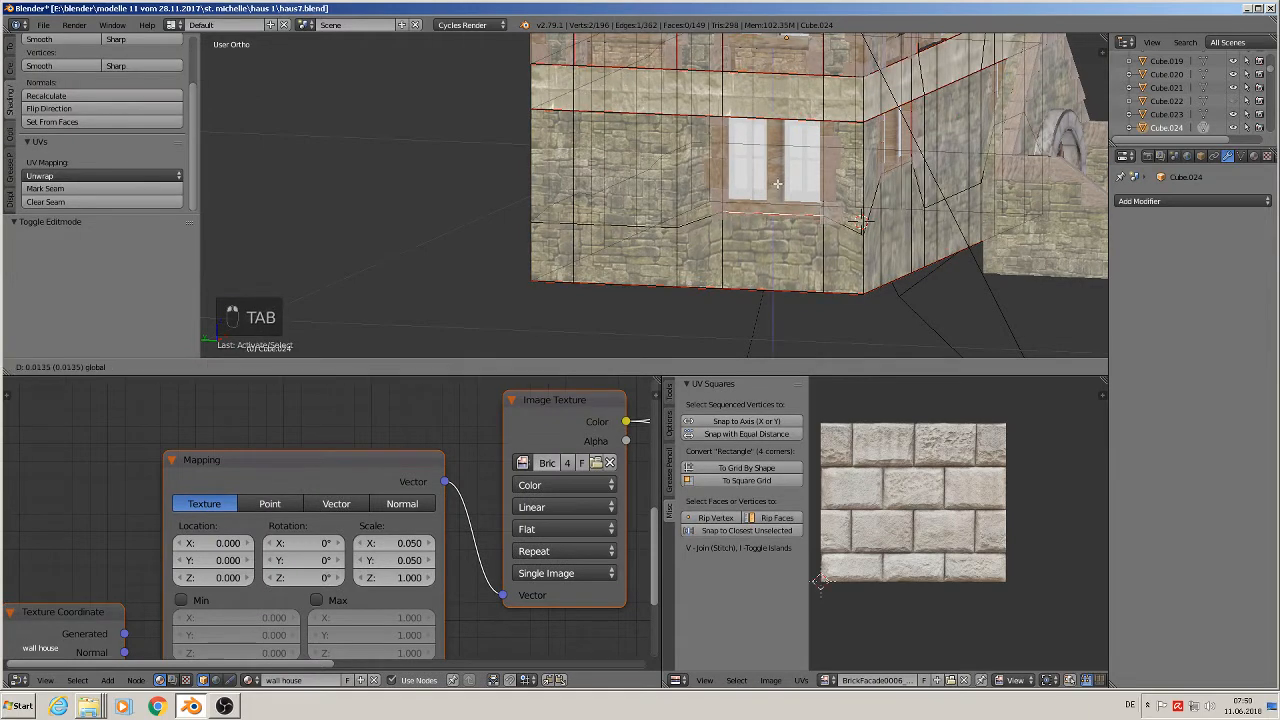
pyautogui.press('Tab')
# - Select the free-standing window grille in front of the reference photo and move it along X towards the house
pyautogui.scroll(-3, 811, 230)
pyautogui.keyDown('shift'); pyautogui.moveTo(876, 244); pyautogui.dragTo(648, 234, button='middle'); pyautogui.keyUp('shift')
pyautogui.scroll(-5, 993, 228)
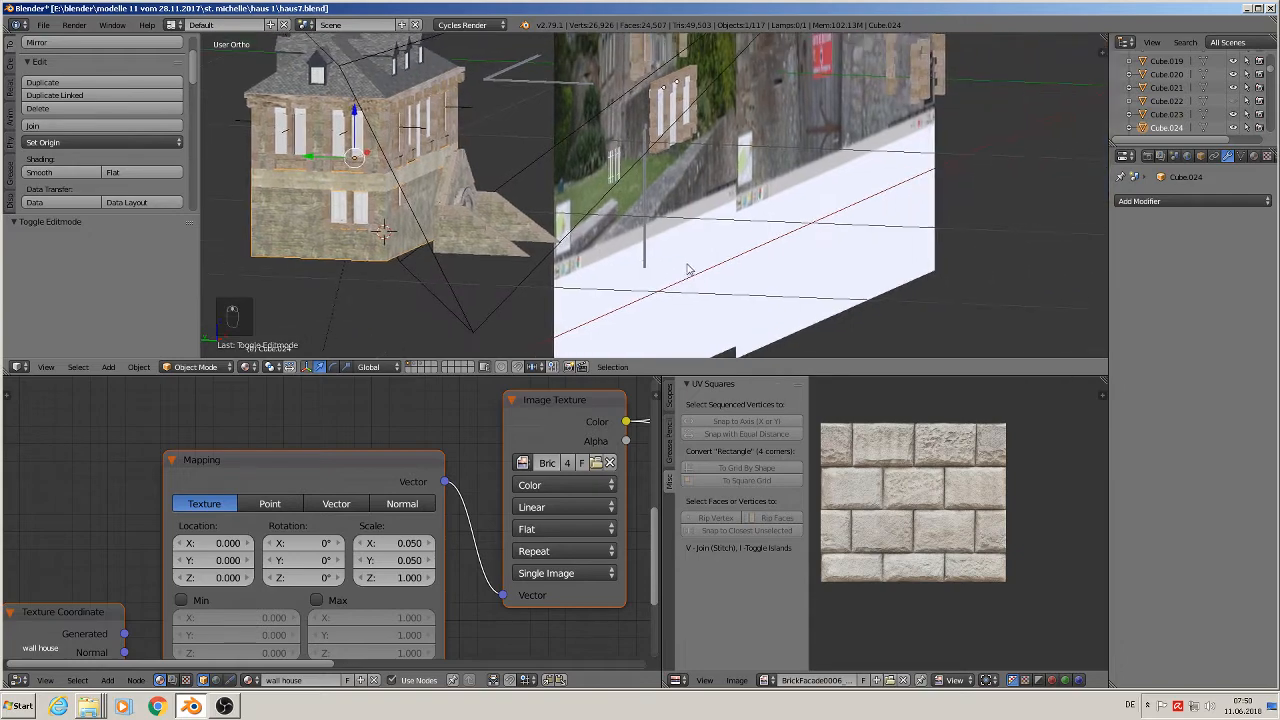
pyautogui.press('KP_1')
pyautogui.scroll(6, 880, 240)
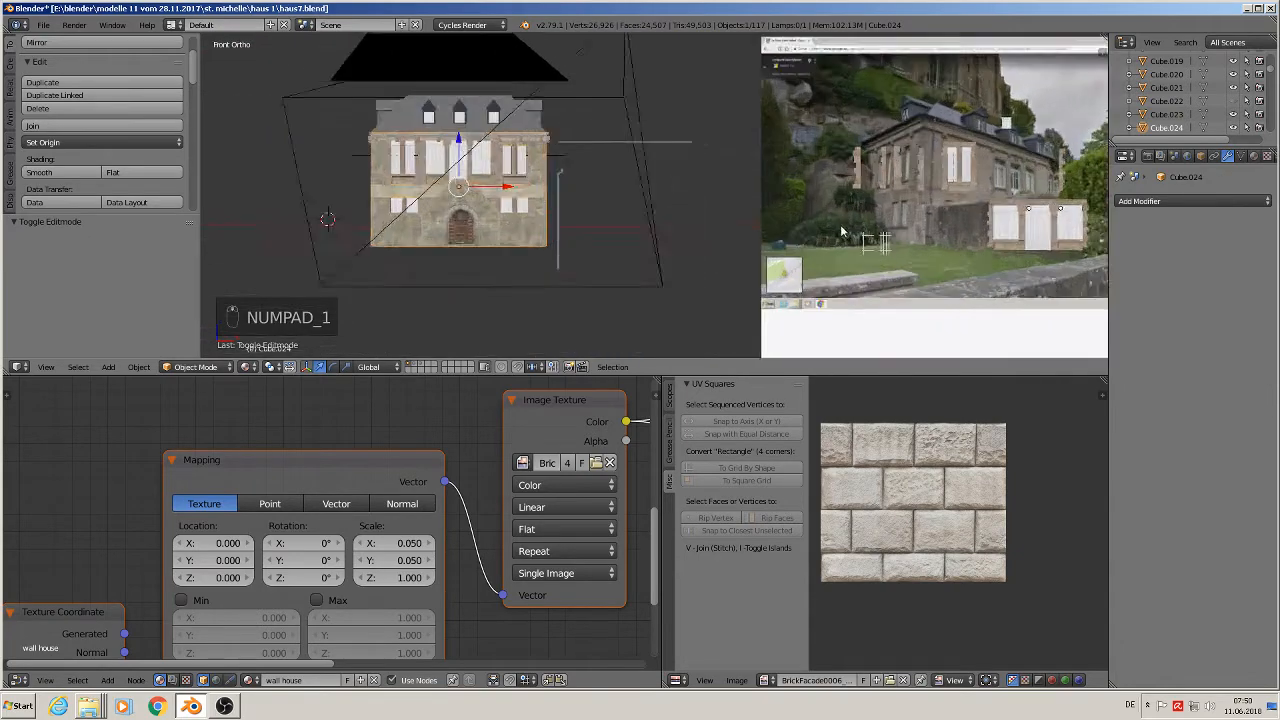
pyautogui.rightClick(922, 262)
pyautogui.scroll(-5, 922, 262)
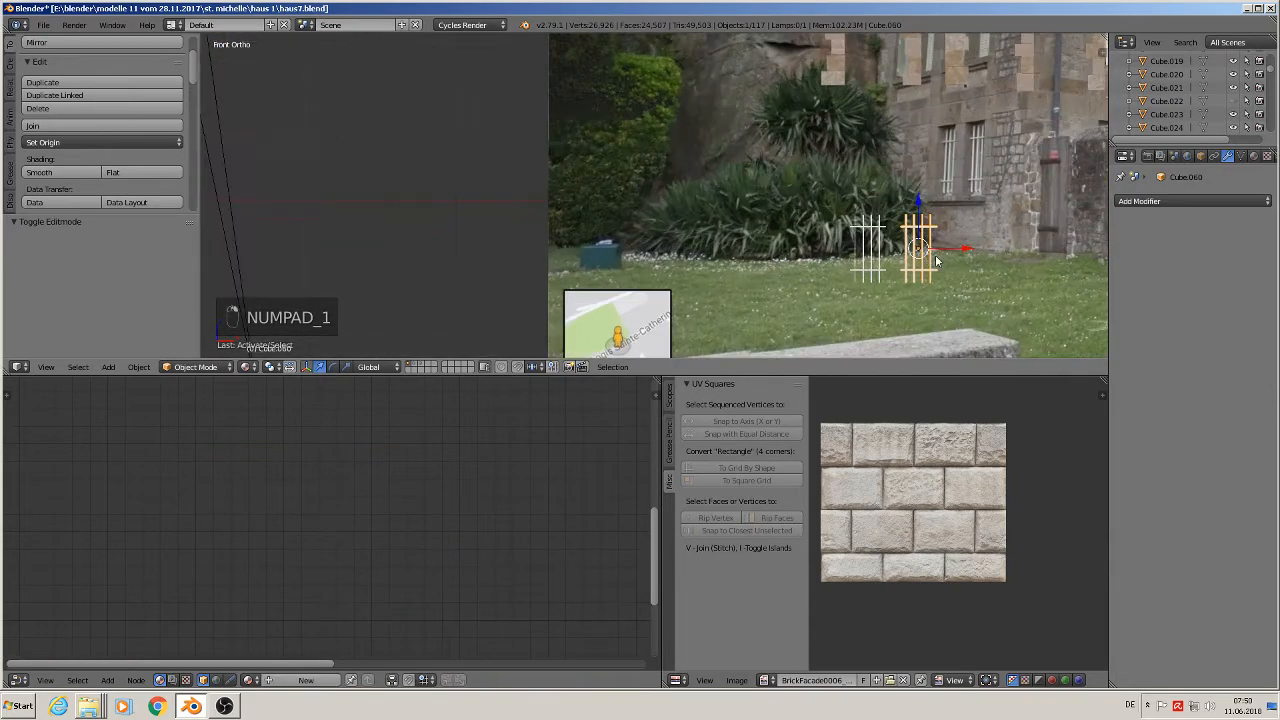
pyautogui.moveTo(967, 258); pyautogui.dragTo(447, 258)
# - Move the grille 0.133 along Y towards the side wall and rotate it -90° about Z
pyautogui.scroll(4, 850, 240)
pyautogui.scroll(3, 850, 237)
pyautogui.moveTo(842, 243); pyautogui.dragTo(921, 273, button='middle')
pyautogui.moveTo(694, 264); pyautogui.dragTo(557, 240)
pyautogui.keyDown('shift'); pyautogui.moveTo(674, 207); pyautogui.dragTo(840, 253, button='middle'); pyautogui.keyUp('shift')
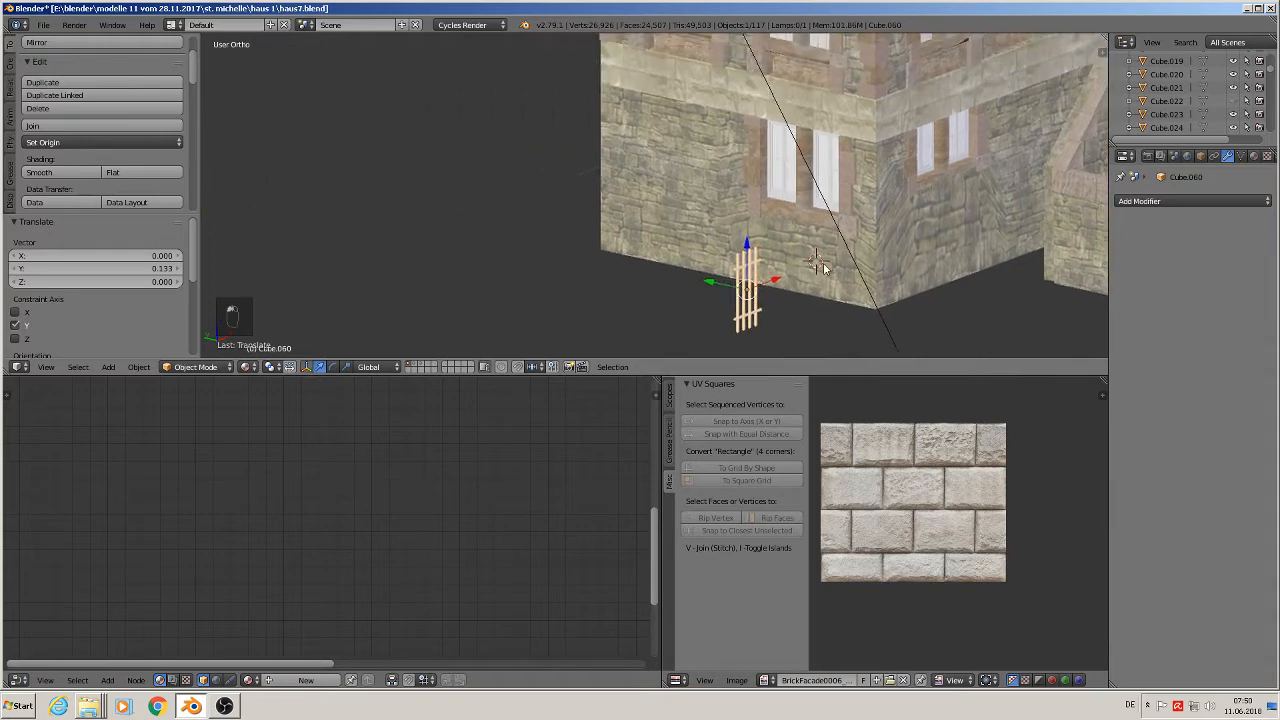
pyautogui.scroll(3, 840, 253)
pyautogui.write('r')
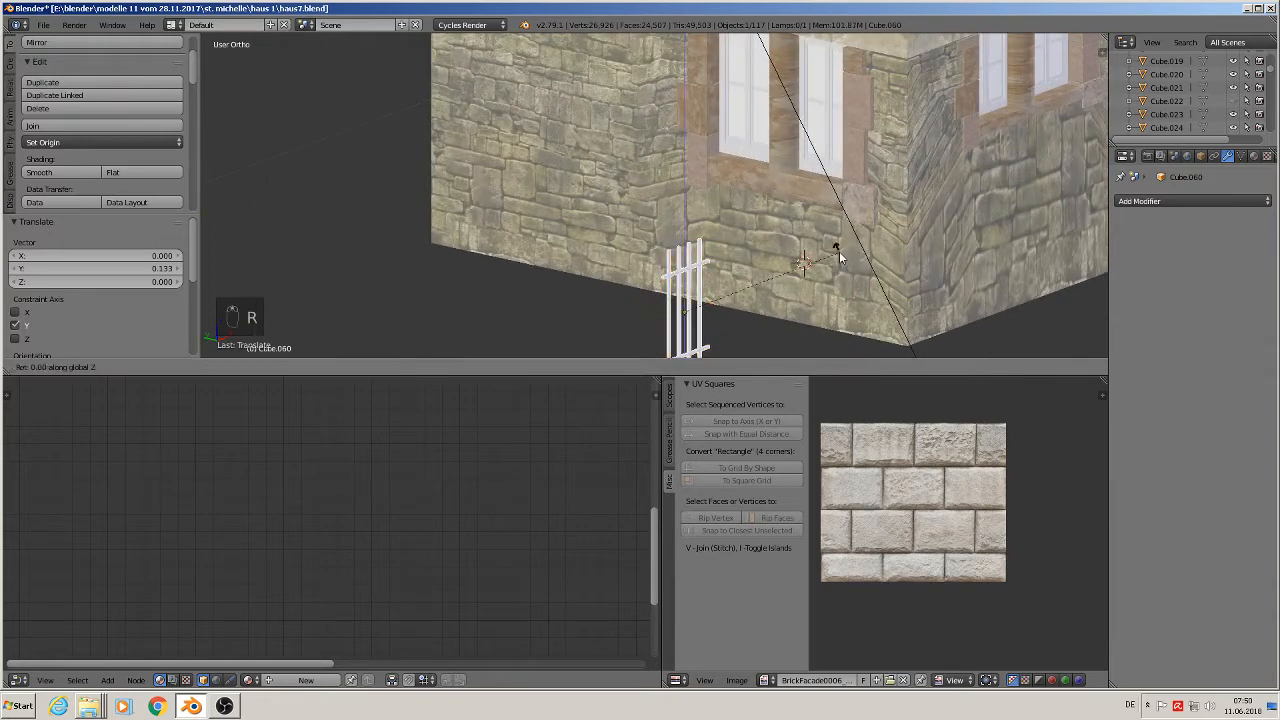
pyautogui.write('90')
pyautogui.press('Return')
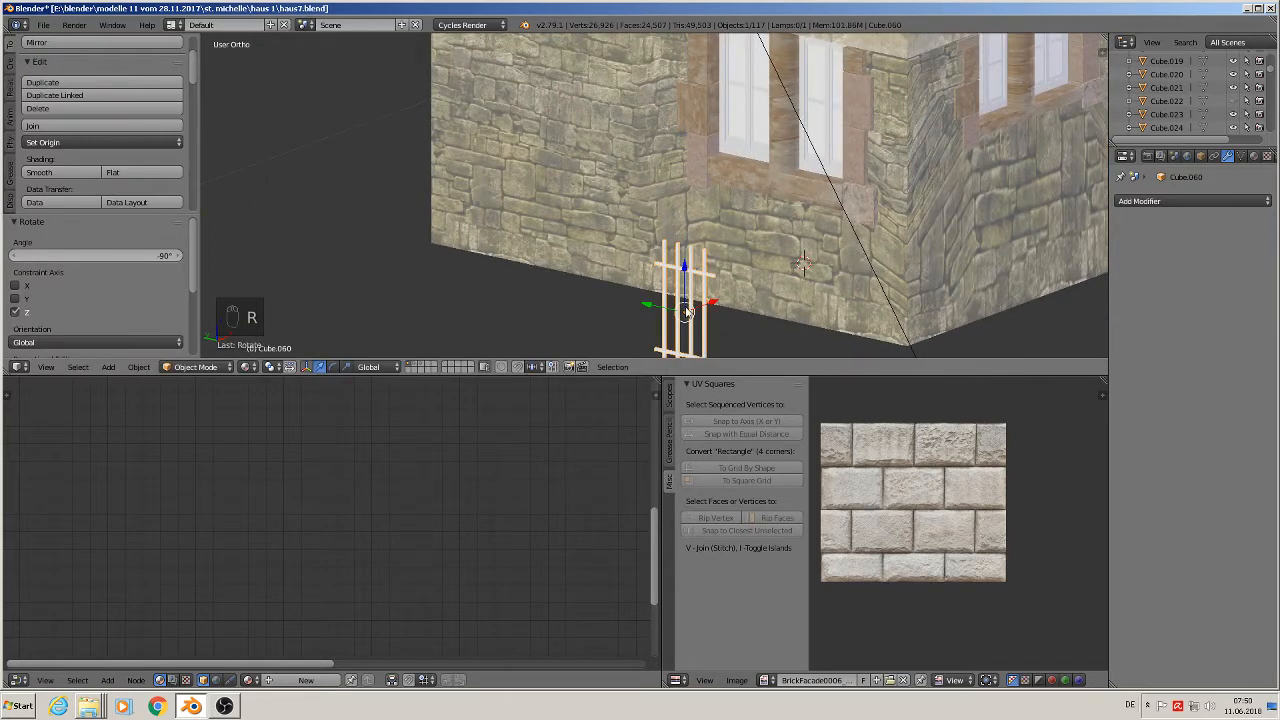
# - Move the grille 0.040 along X and 0.089 along Z onto the left pane of the side window
pyautogui.press('g')
pyautogui.press('x')
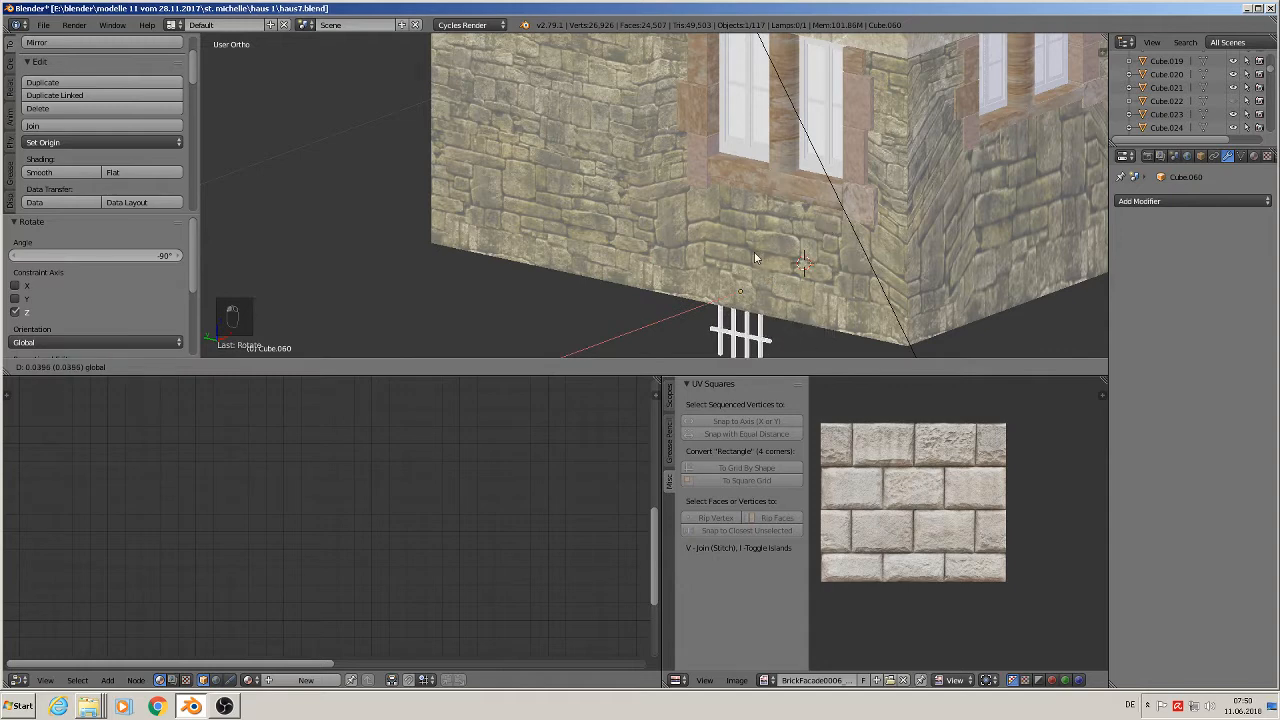
pyautogui.click(755, 252)
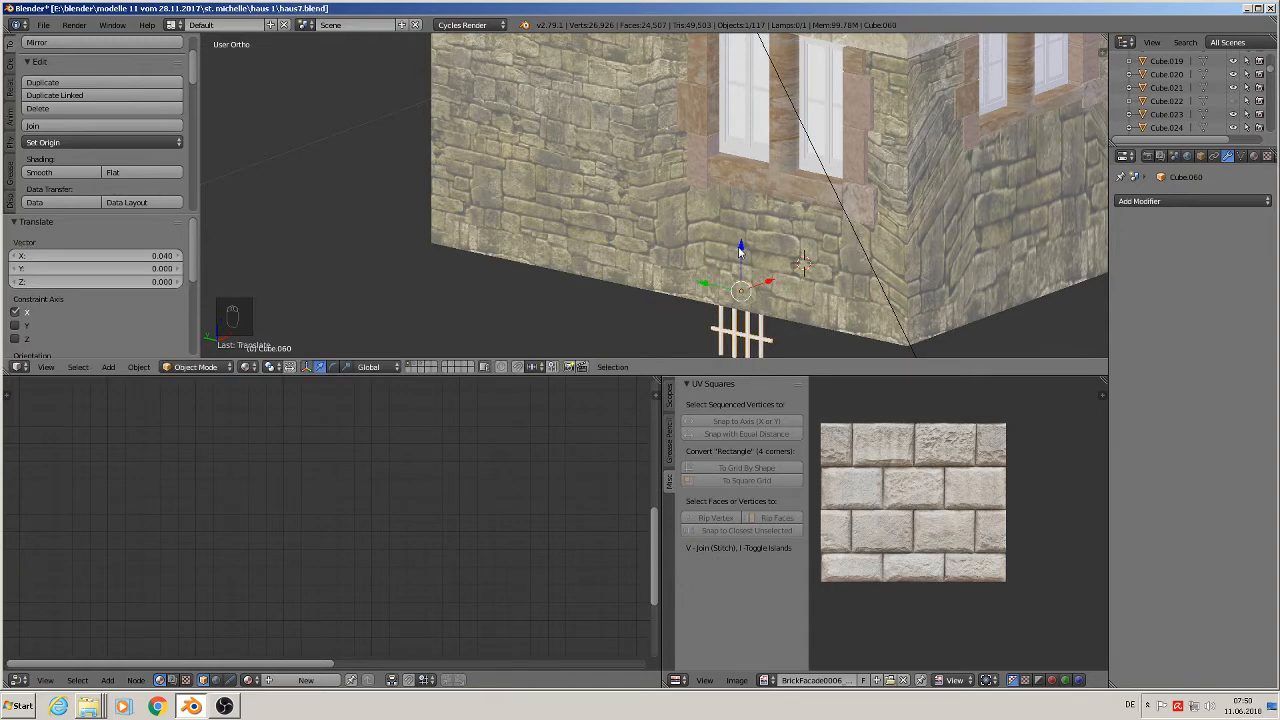
pyautogui.press('g')
pyautogui.press('z')
pyautogui.click(728, 112)
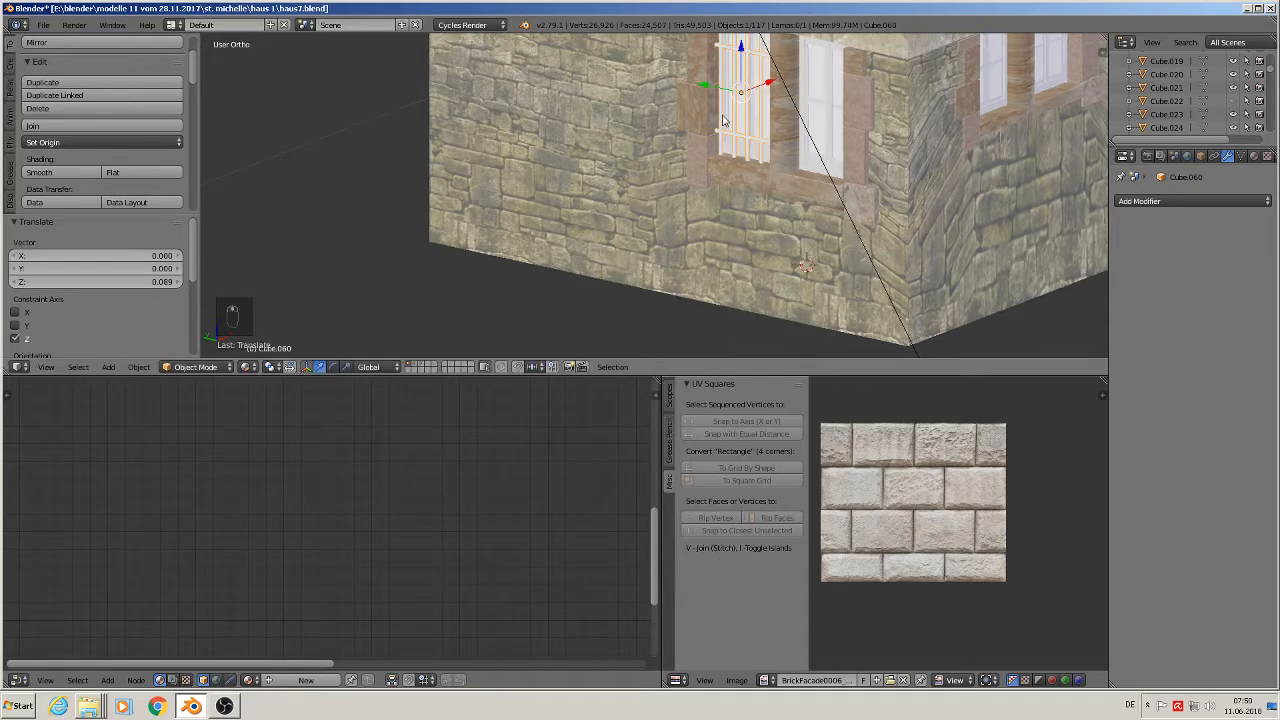
# - Fine-tune the grille over the left pane, raising it about 0.0014 along Z and shifting it slightly along Y
pyautogui.moveTo(723, 120); pyautogui.dragTo(824, 230, button='middle')
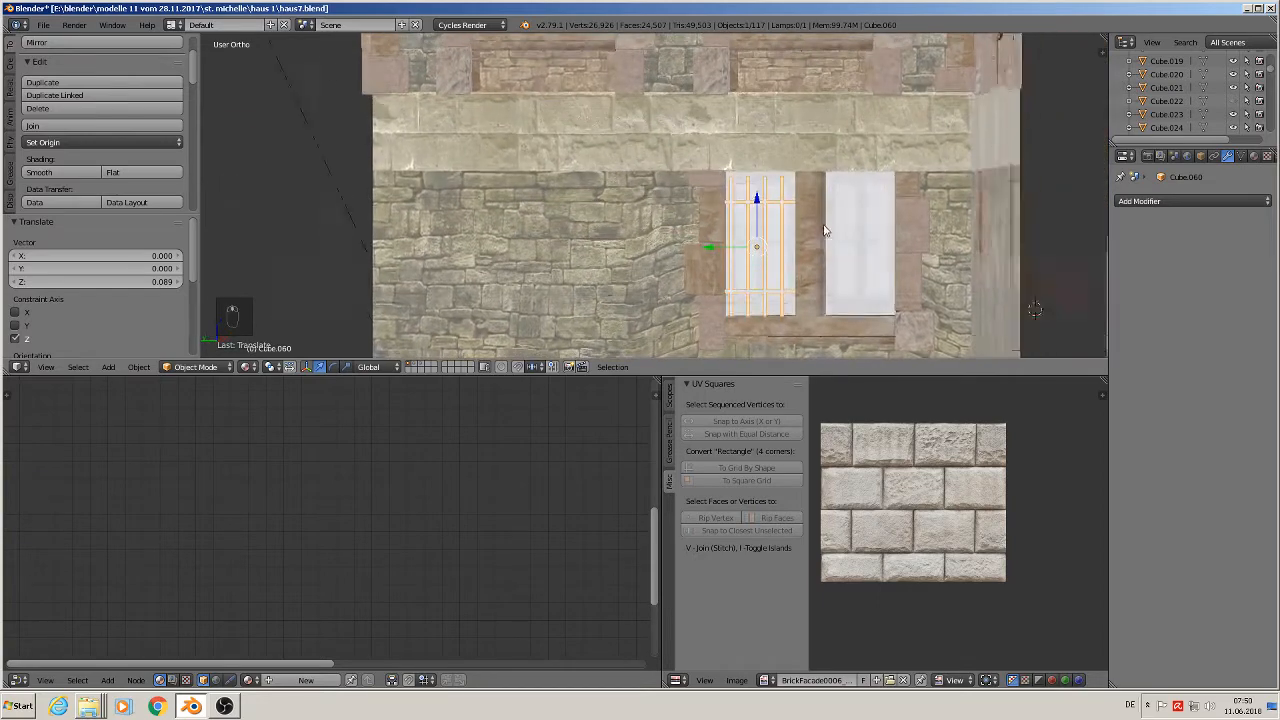
pyautogui.scroll(1, 766, 214)
pyautogui.press('g')
pyautogui.press('z')
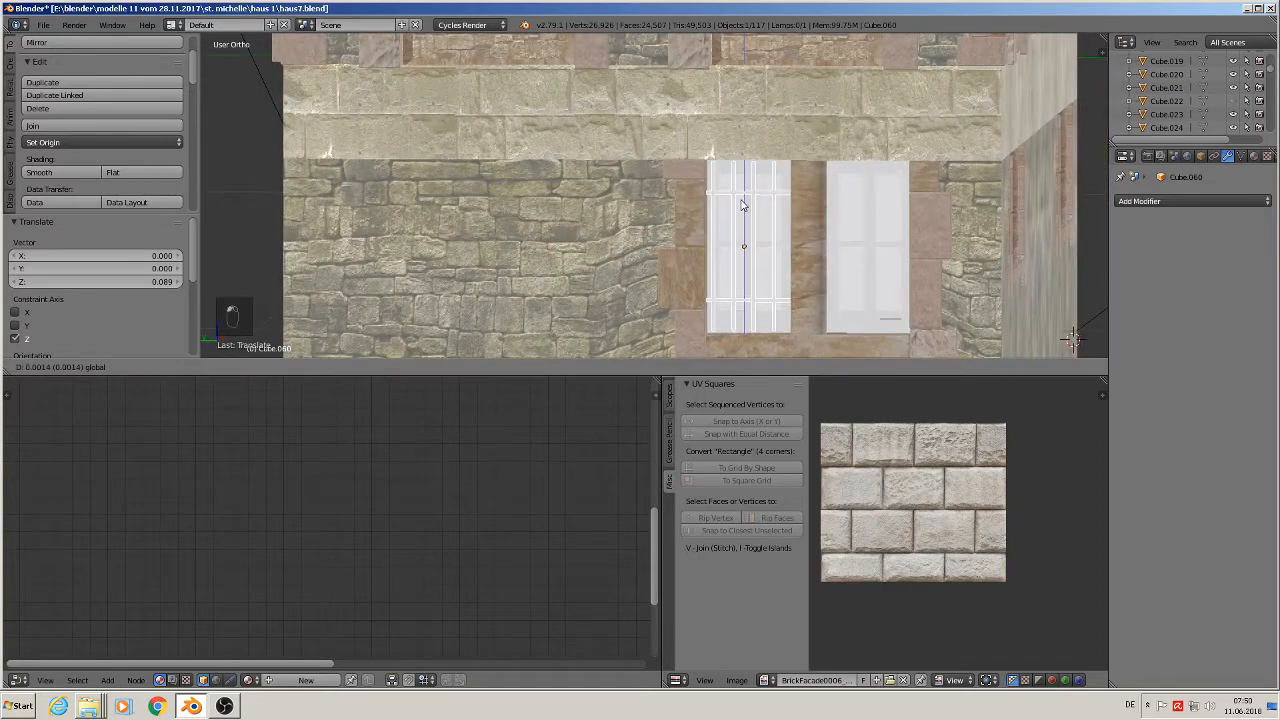
pyautogui.moveTo(741, 200); pyautogui.dragTo(741, 200)
pyautogui.moveTo(695, 243); pyautogui.dragTo(700, 248)
# - Duplicate the grille and move the copy -0.043 along Y over the side window's other pane
pyautogui.hotkey('shift', 'd')
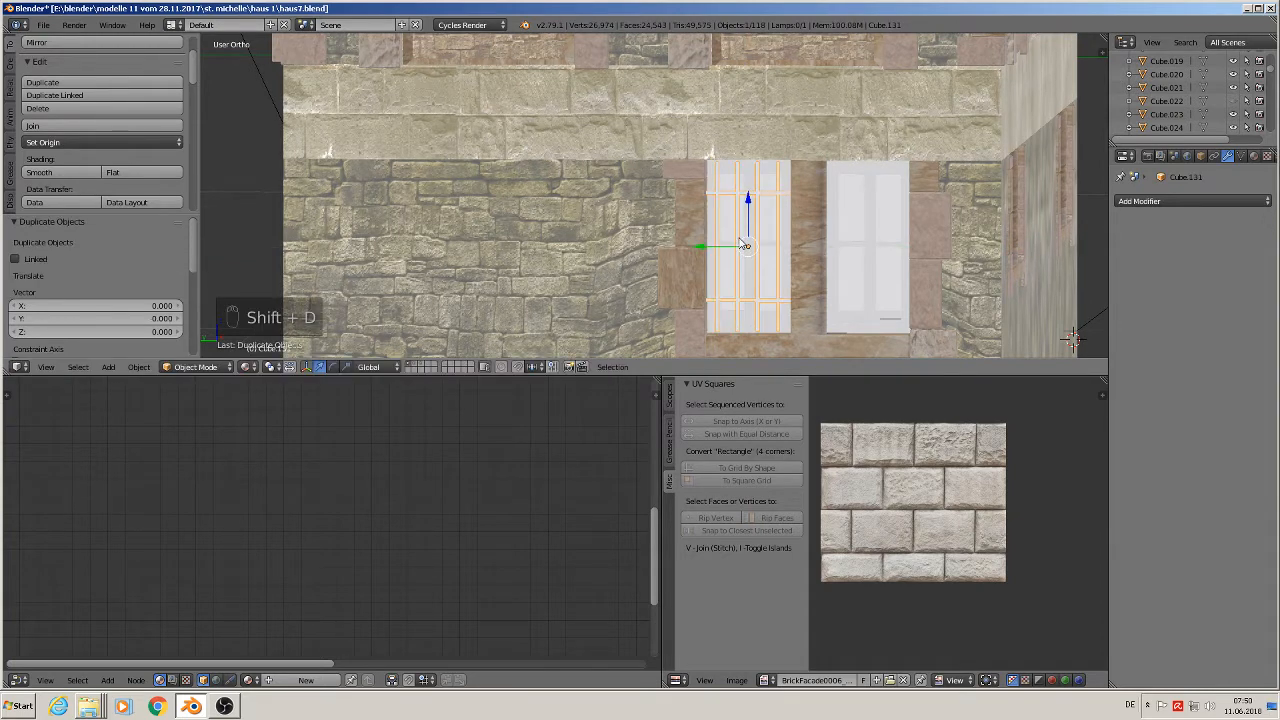
pyautogui.press('y')
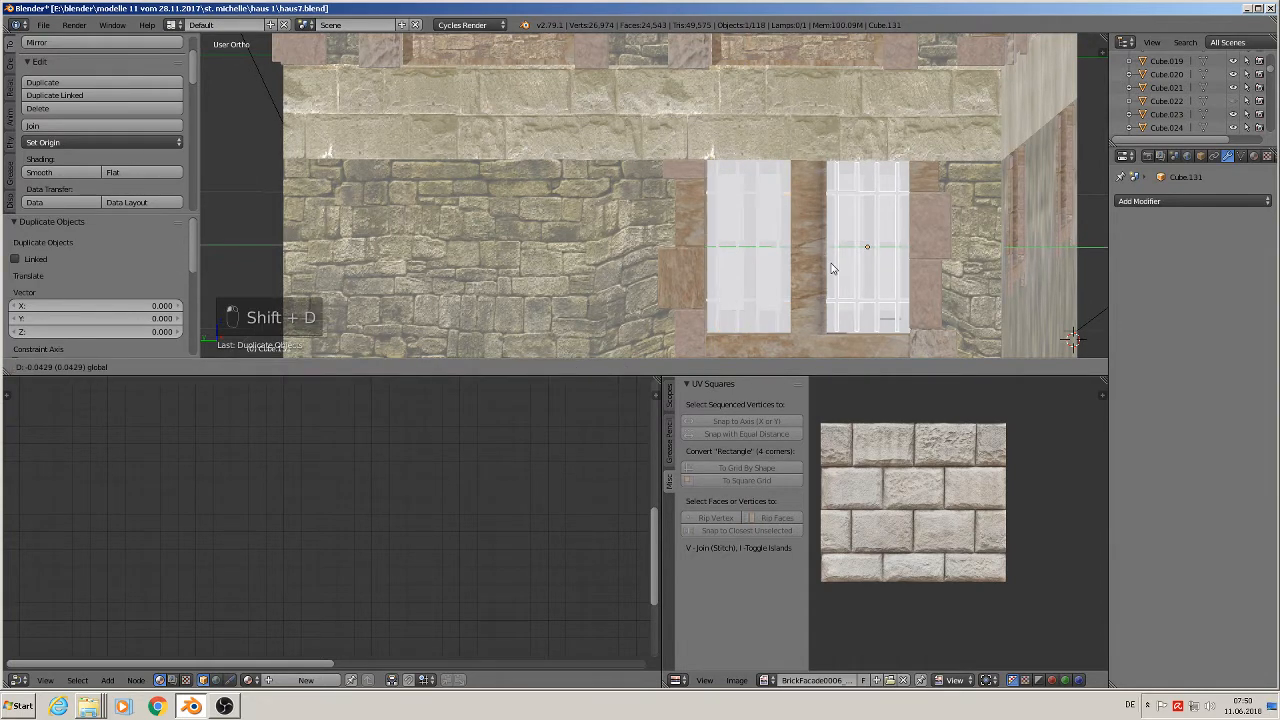
pyautogui.click(834, 266)
pyautogui.scroll(-1, 829, 270)
pyautogui.moveTo(829, 270); pyautogui.dragTo(800, 287, button='middle')
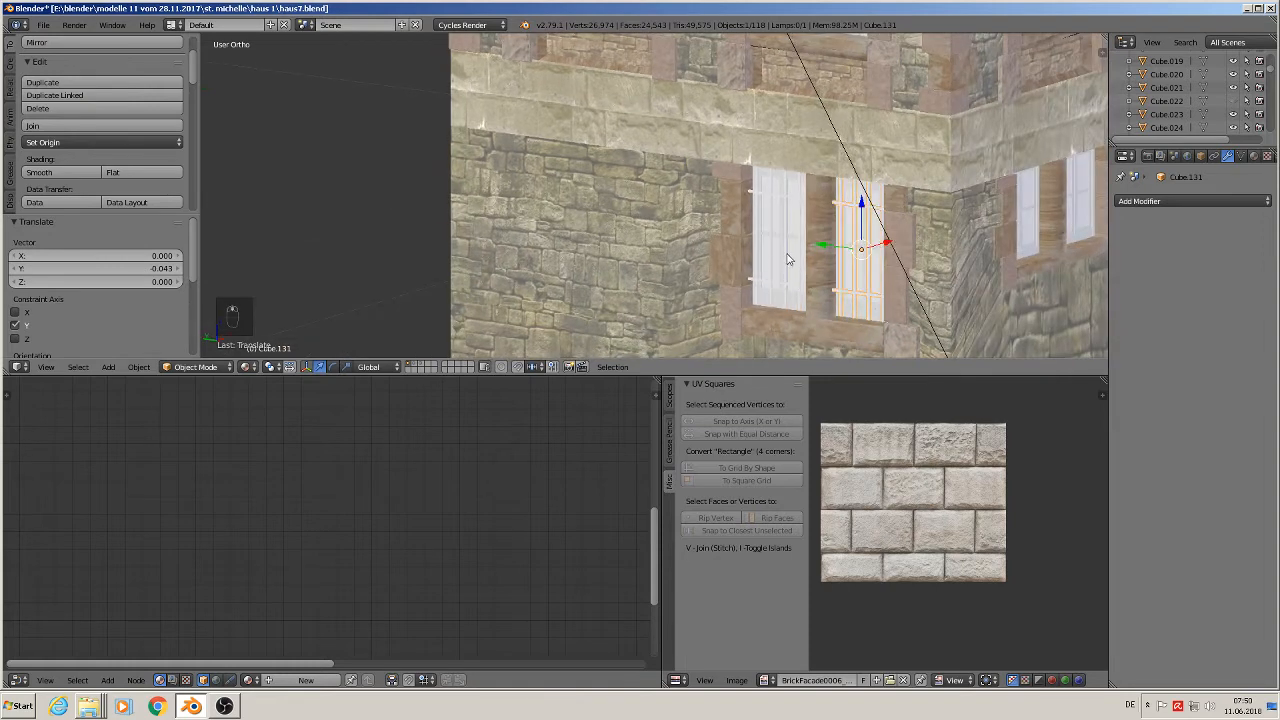
# - Duplicate the side window's stone frame together with both grilles and move the copies along X beyond the opposite side wall
pyautogui.rightClick(787, 259)
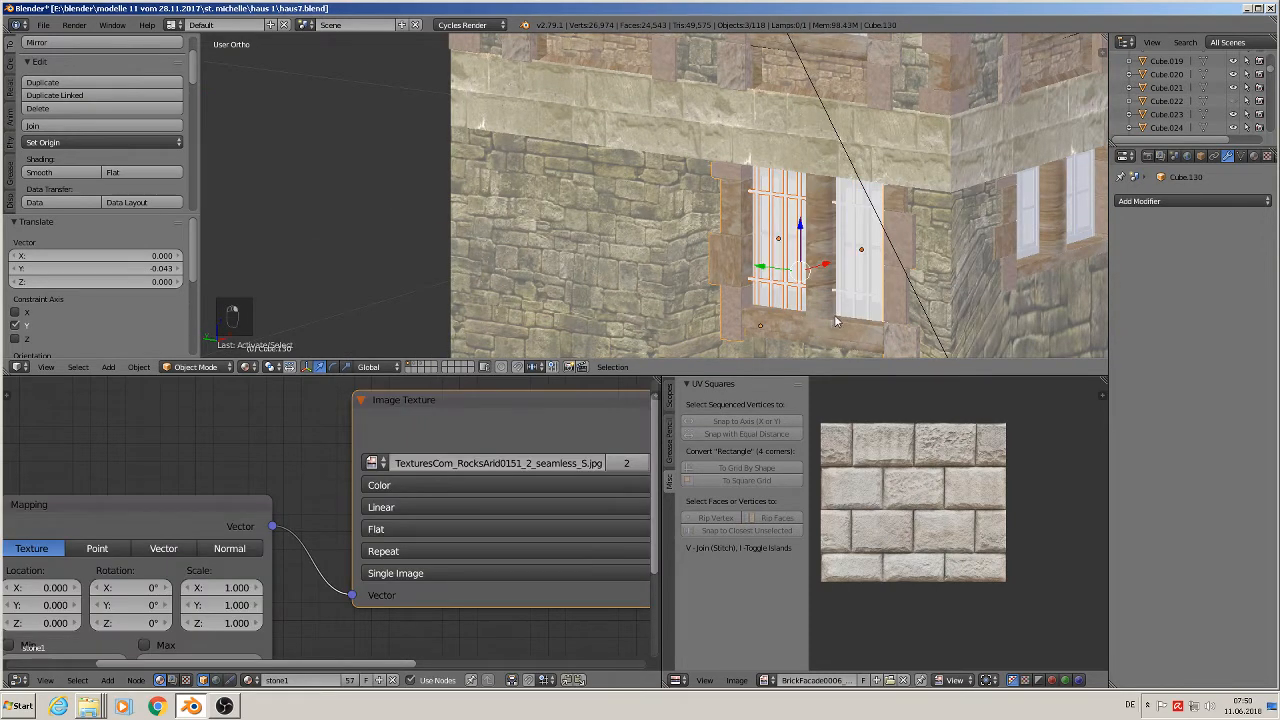
pyautogui.scroll(-3, 836, 320)
pyautogui.keyDown('shift'); pyautogui.moveTo(873, 295); pyautogui.dragTo(437, 230, button='middle'); pyautogui.keyUp('shift')
pyautogui.scroll(-2, 480, 222)
pyautogui.hotkey('shift', 'd')
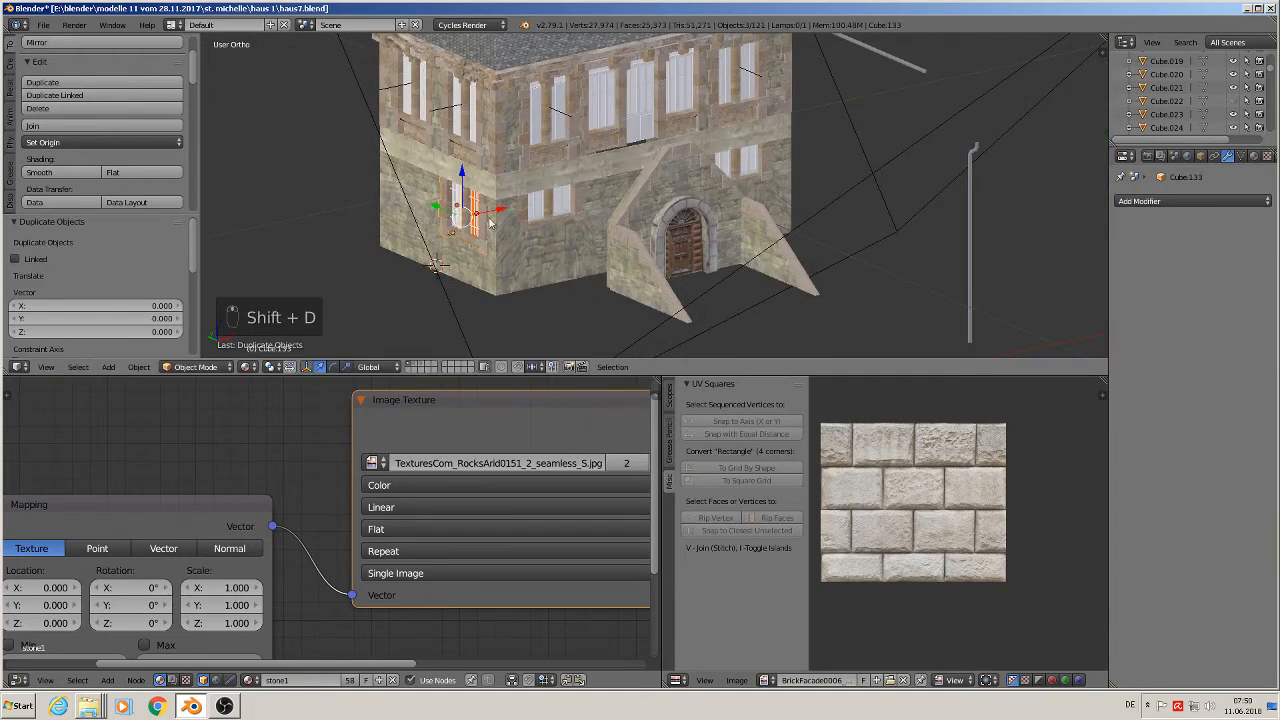
pyautogui.press('x')
pyautogui.click(874, 153)
# - Join the copied frame and grilles into one object and rotate it 180° about Z
pyautogui.moveTo(874, 153); pyautogui.dragTo(680, 266, button='middle')
pyautogui.click(82, 128)
pyautogui.write('rz180')
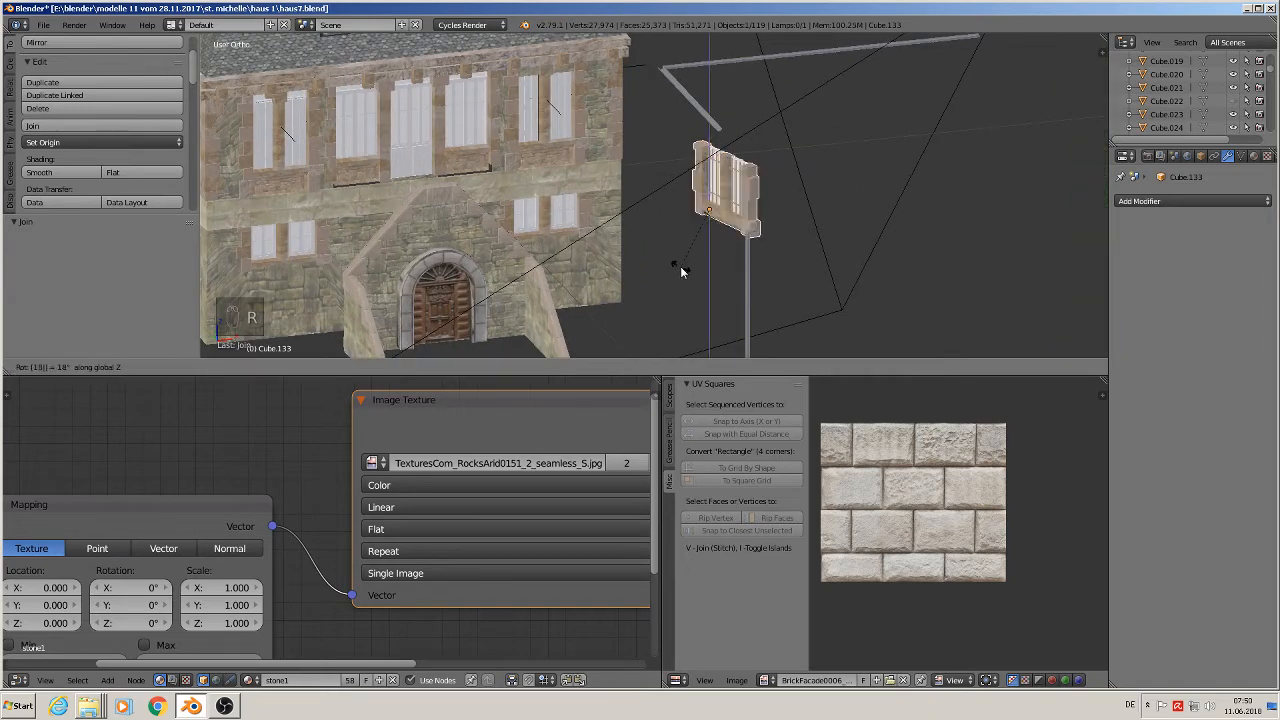
pyautogui.press('Return')
# - Move the joined window about -0.159 along X into the opposite side wall
pyautogui.moveTo(655, 244); pyautogui.dragTo(720, 200, button='middle')
pyautogui.press('g')
pyautogui.press('x')
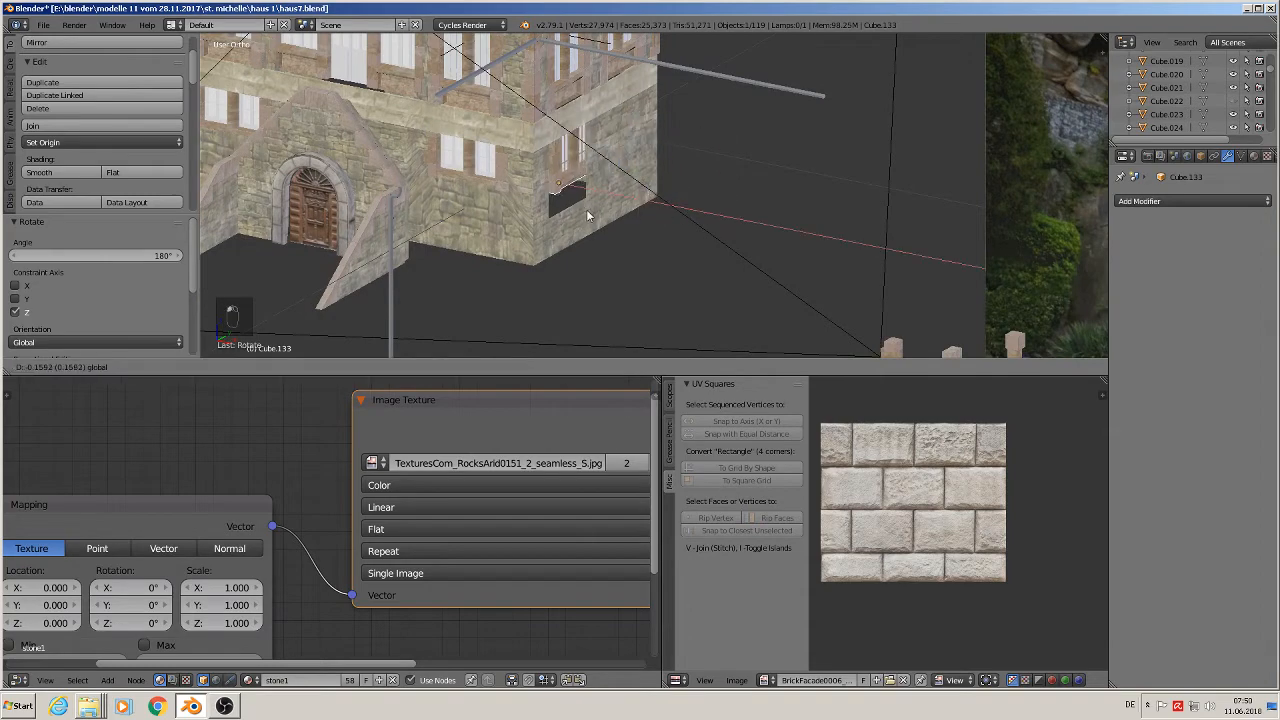
pyautogui.click(586, 209)
# - Fine-tune the copied window's fit in the opposite side wall, including a -0.000345 move along Z
pyautogui.press('KP_Decimal')
pyautogui.moveTo(453, 183); pyautogui.dragTo(566, 200, button='middle')
pyautogui.moveTo(585, 192)
pyautogui.mouseDown()
pyautogui.moveTo(609, 202)
pyautogui.moveTo(592, 186)
pyautogui.moveTo(570, 195)
pyautogui.mouseUp()
pyautogui.scroll(3, 545, 185)
pyautogui.scroll(3, 534, 161)
pyautogui.moveTo(506, 164); pyautogui.dragTo(503, 170)
pyautogui.moveTo(503, 170); pyautogui.dragTo(514, 198, button='middle')
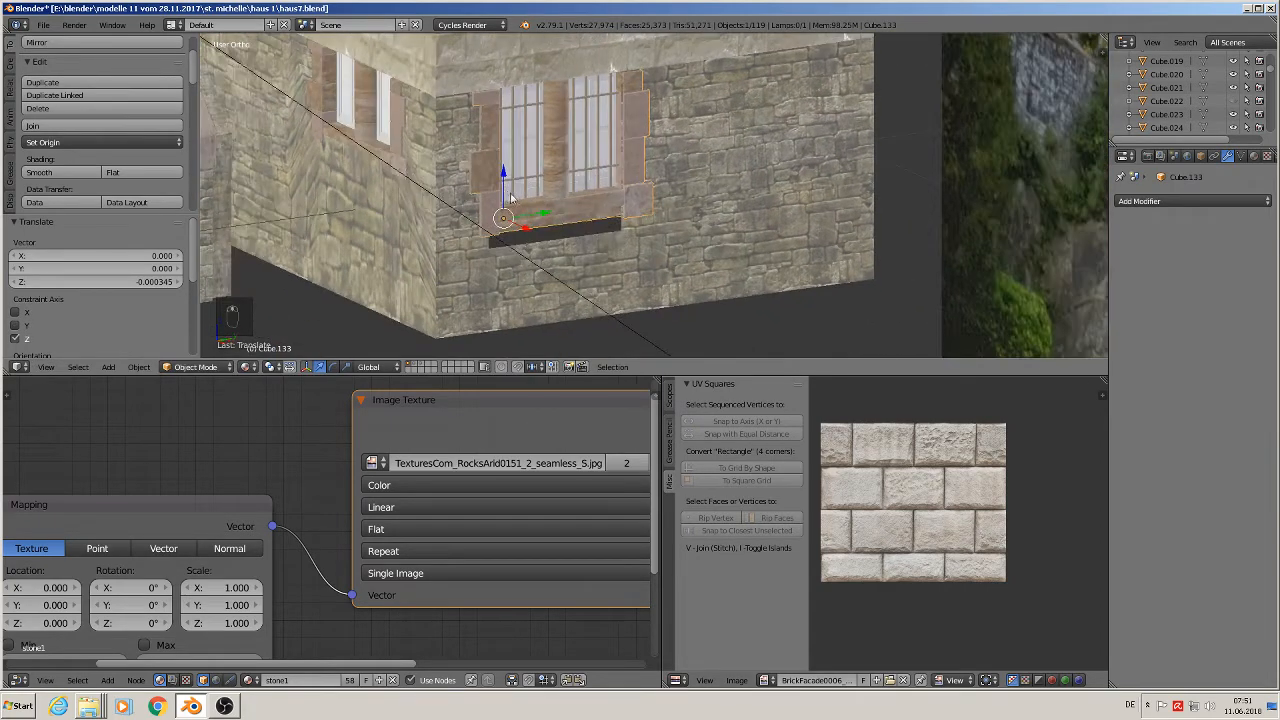
# - Raise the wall edge below the copied window up to its sill, and deselect everything
pyautogui.rightClick(584, 266)
pyautogui.press('Tab')
pyautogui.keyDown('alt'); pyautogui.rightClick(564, 241); pyautogui.keyUp('alt')
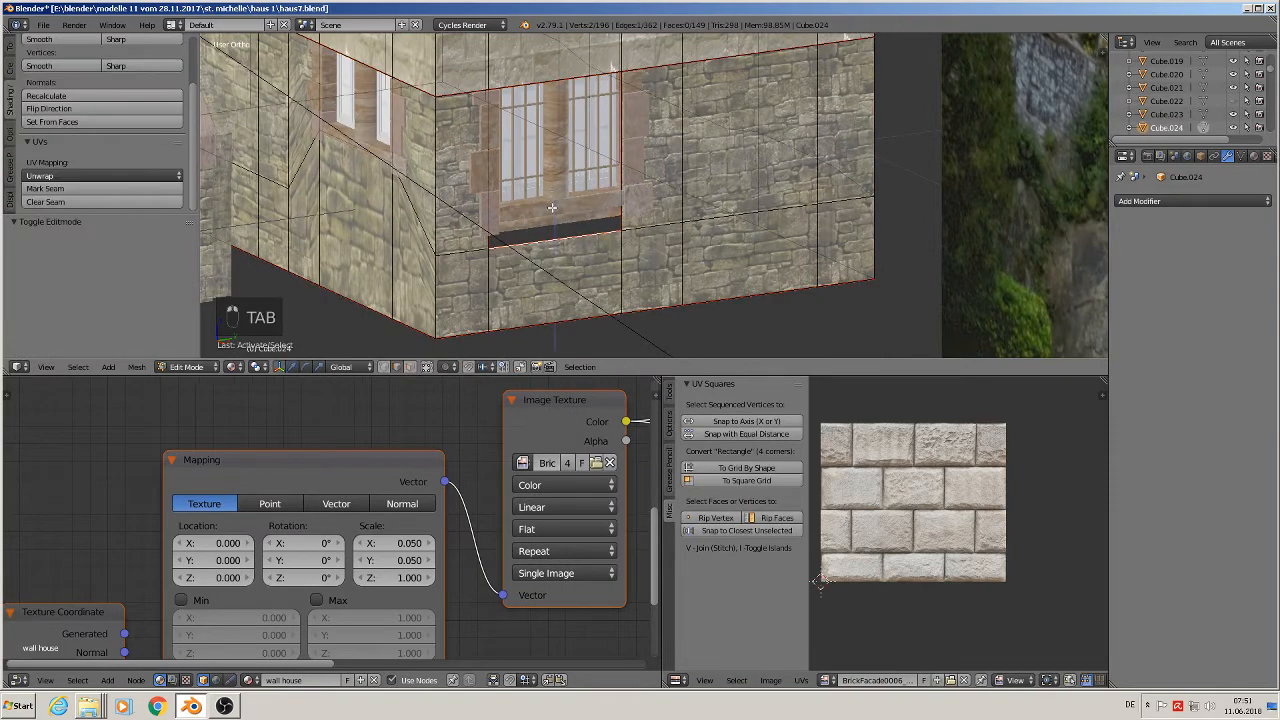
pyautogui.moveTo(548, 208); pyautogui.dragTo(548, 193)
pyautogui.press('Tab')
pyautogui.press('a')
pyautogui.press('a')
pyautogui.press('a')
# - Save the house model to the existing file haus7.blend
pyautogui.moveTo(548, 193); pyautogui.dragTo(632, 225, button='middle')
pyautogui.scroll(-3, 632, 225)
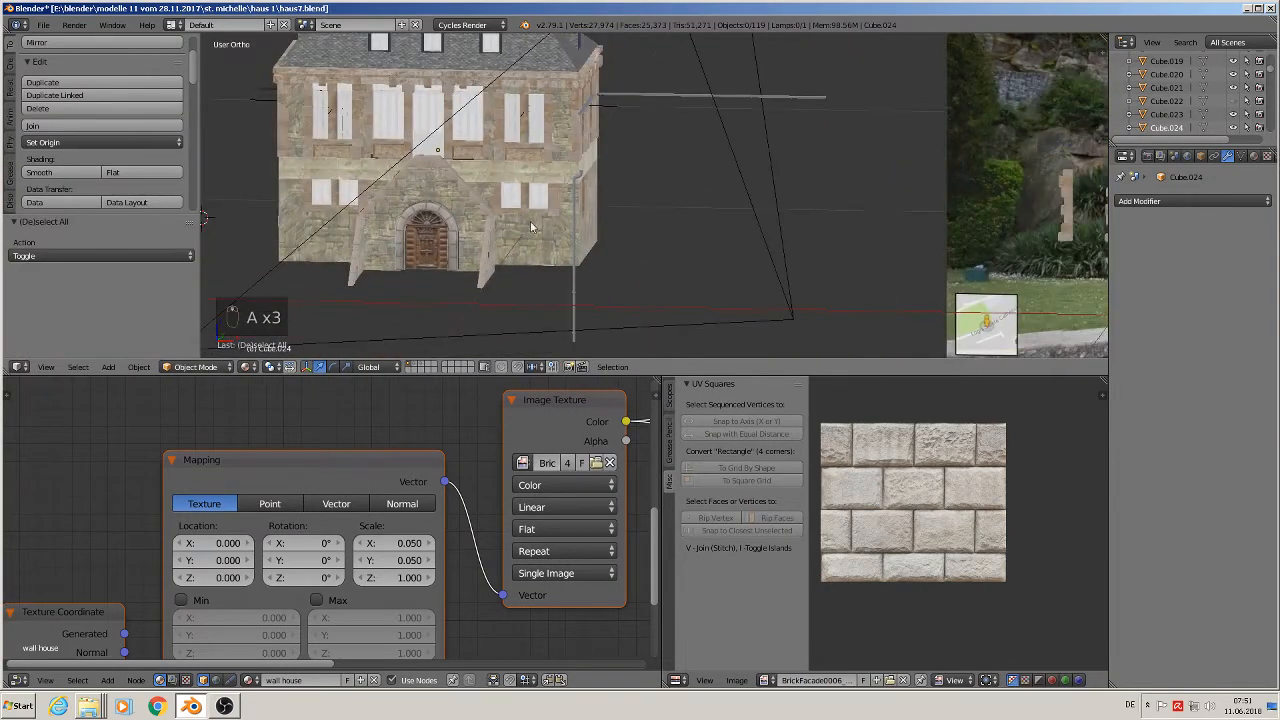
pyautogui.moveTo(532, 226); pyautogui.dragTo(673, 257, button='middle')
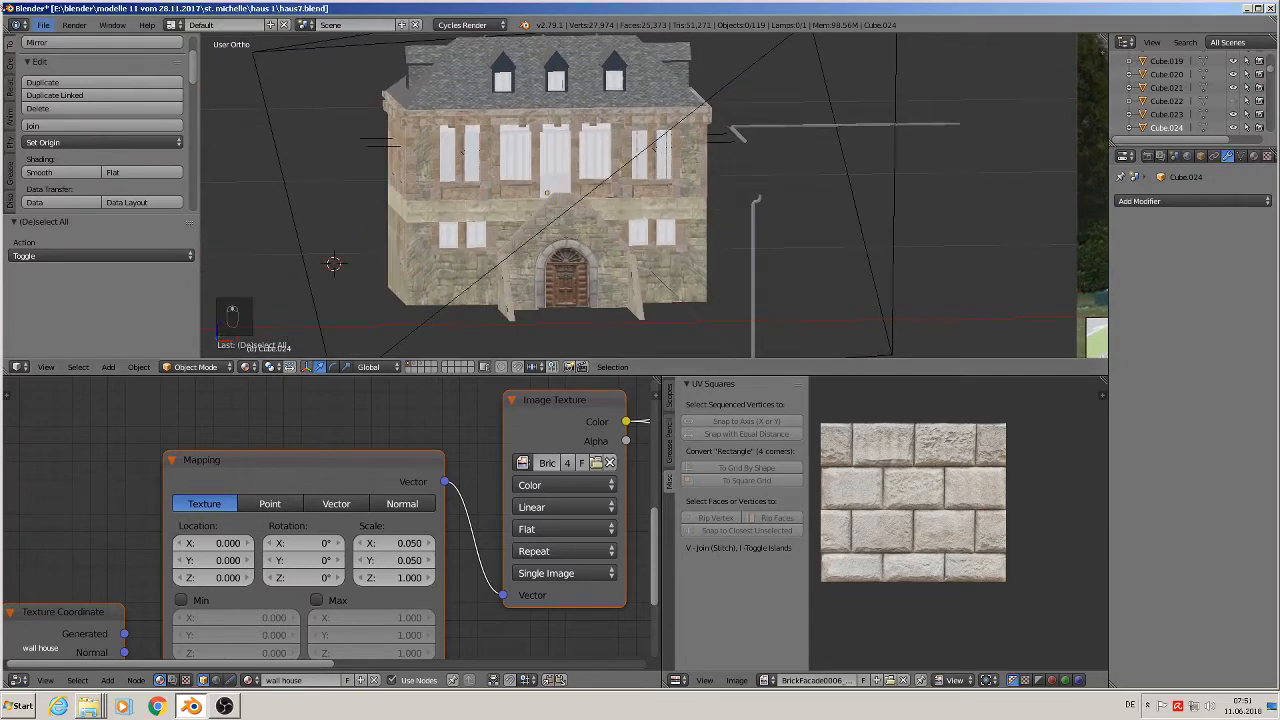
pyautogui.click(42, 26)
pyautogui.click(62, 133)
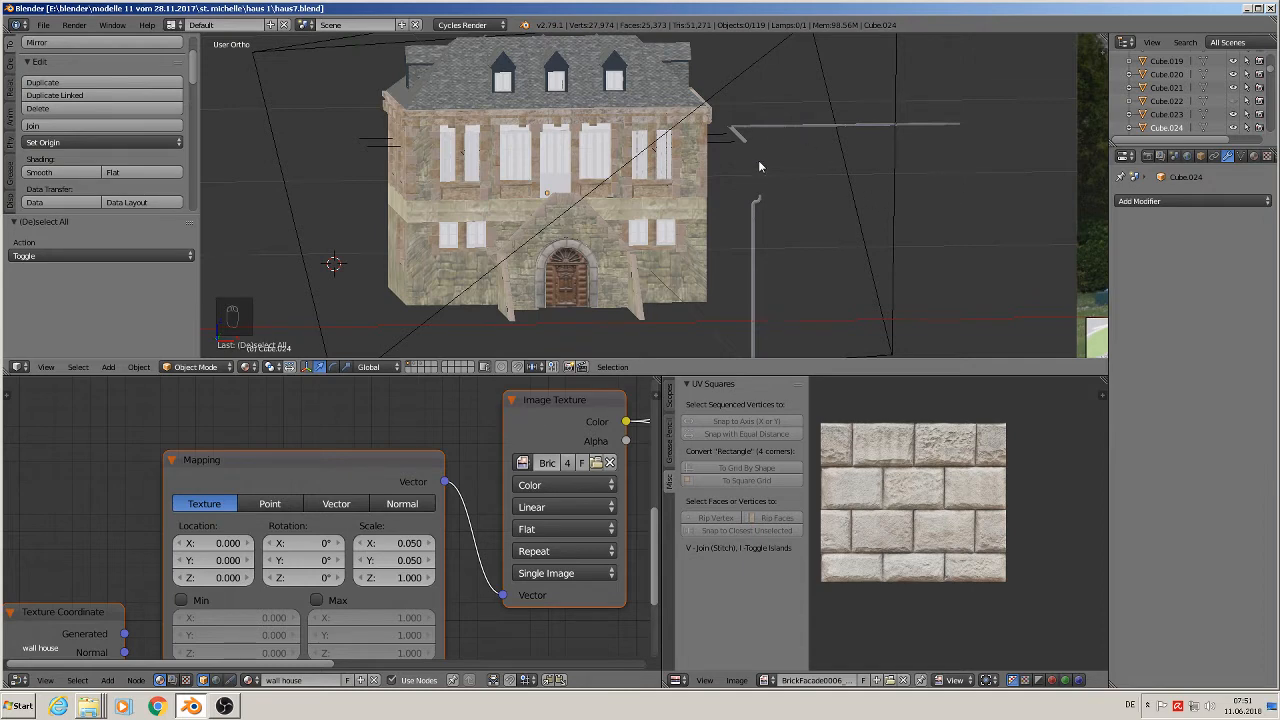
# - Place the 3D cursor at the free end of the short gutter pipe in top view
pyautogui.scroll(2, 758, 160)
pyautogui.rightClick(738, 137)
pyautogui.moveTo(738, 137); pyautogui.dragTo(660, 227, button='middle')
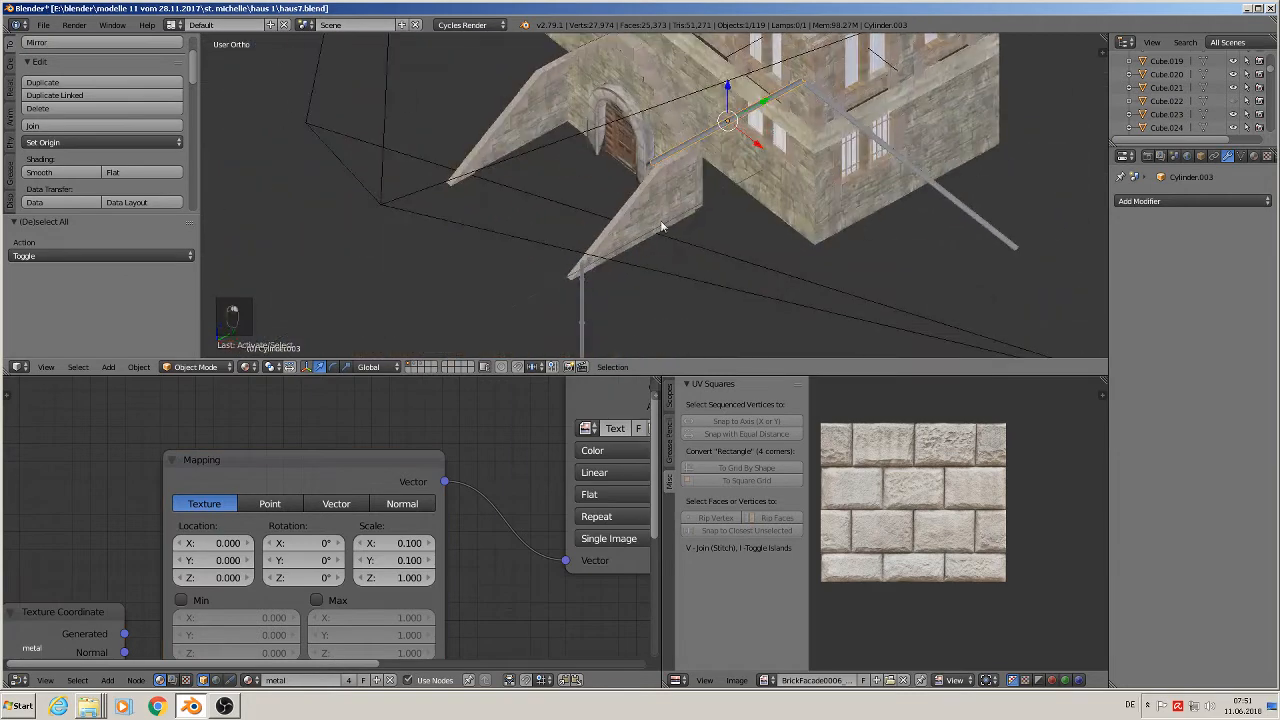
pyautogui.scroll(2, 706, 206)
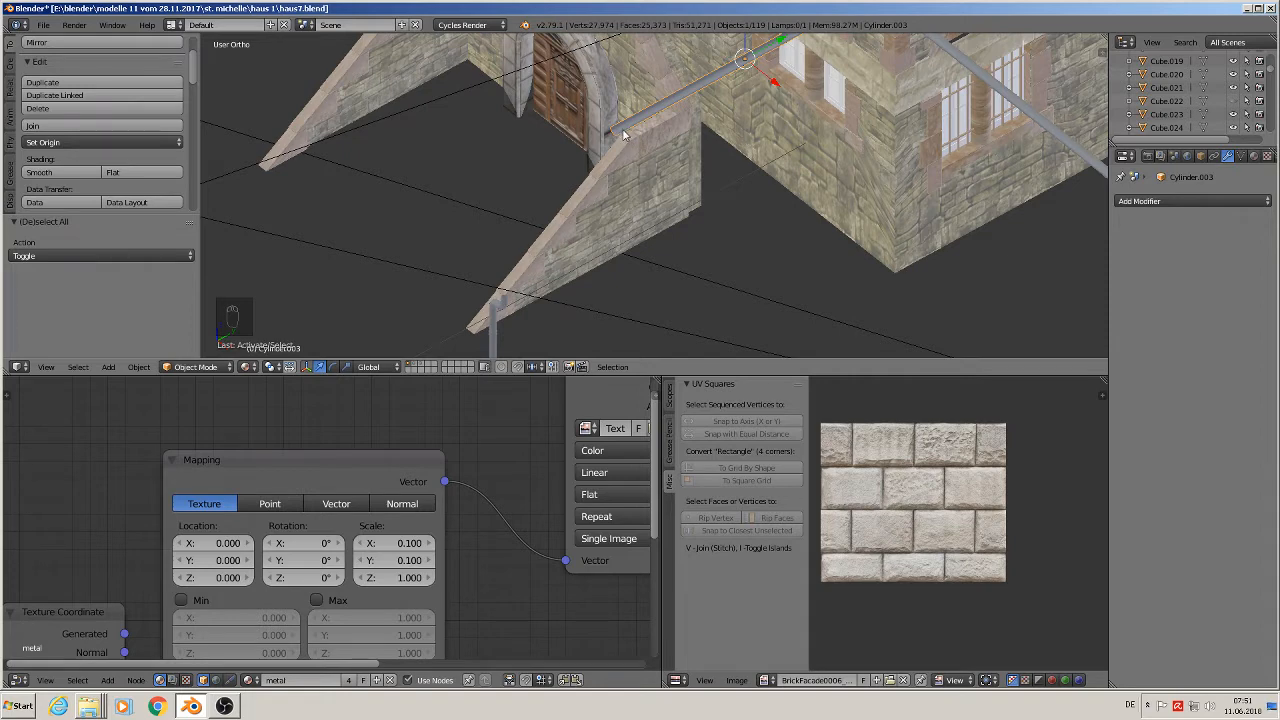
pyautogui.press('KP_7')
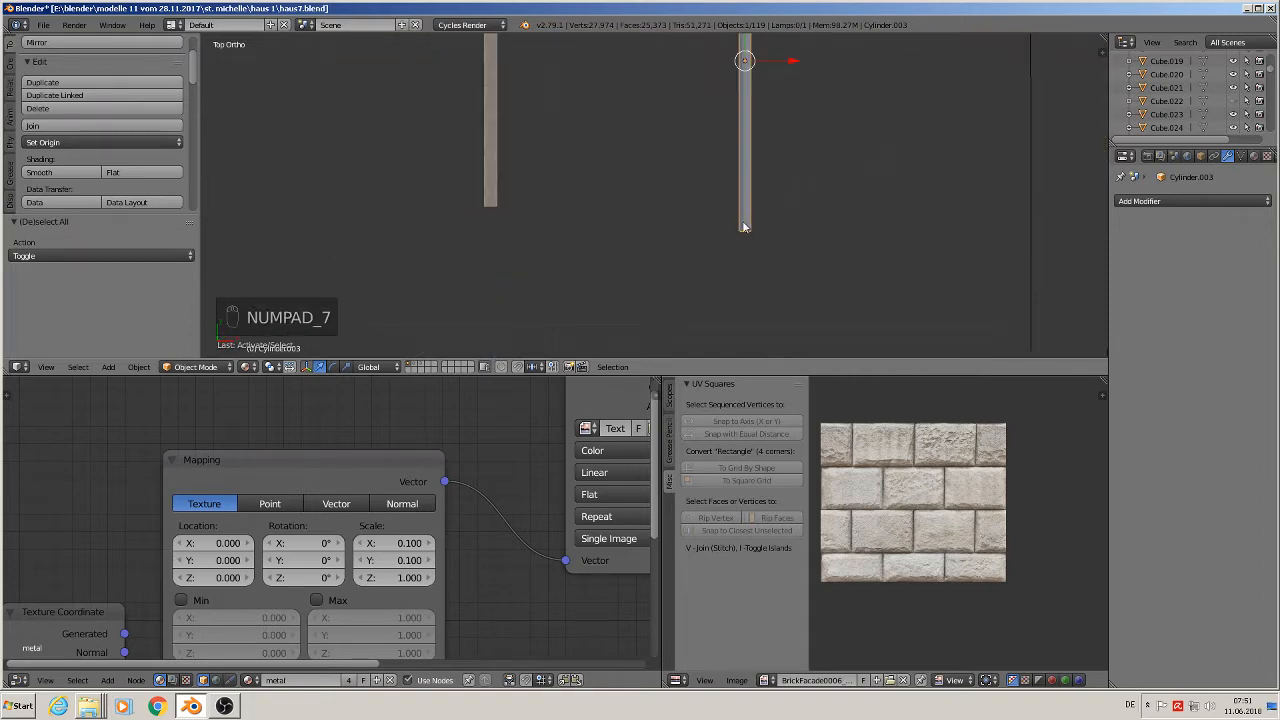
pyautogui.scroll(8, 744, 227)
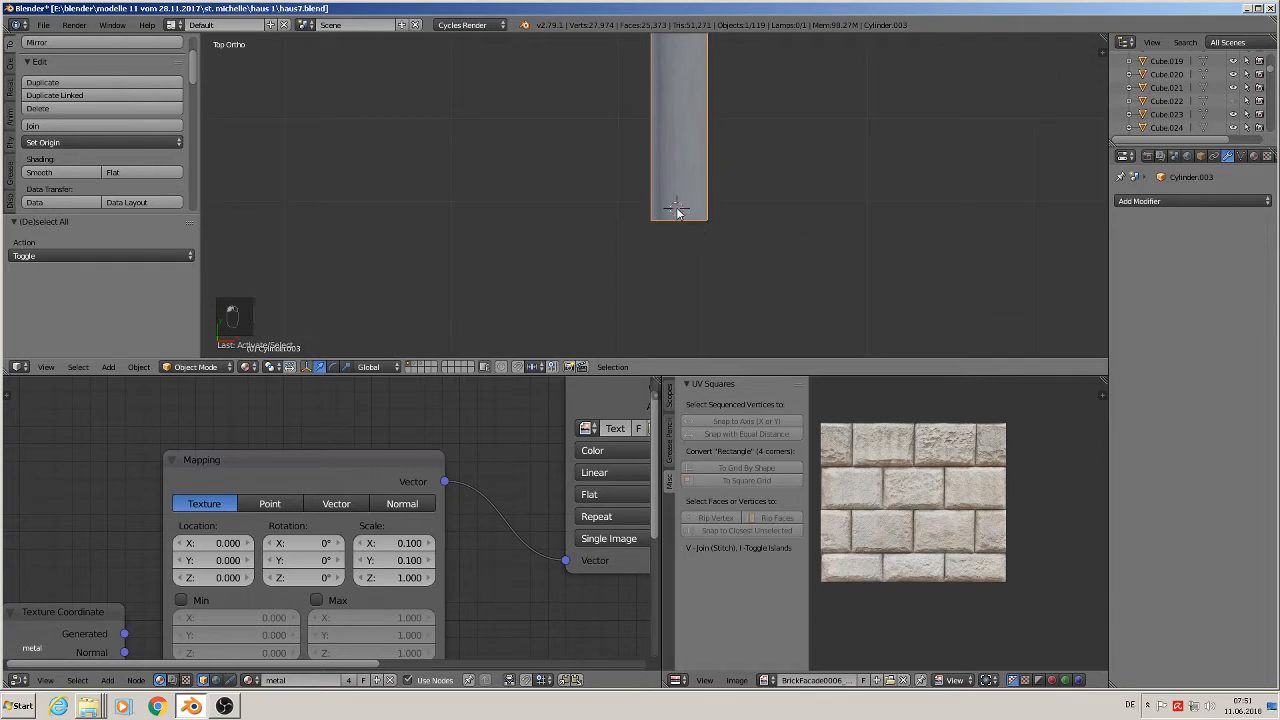
pyautogui.click(139, 367)
pyautogui.click(128, 355)
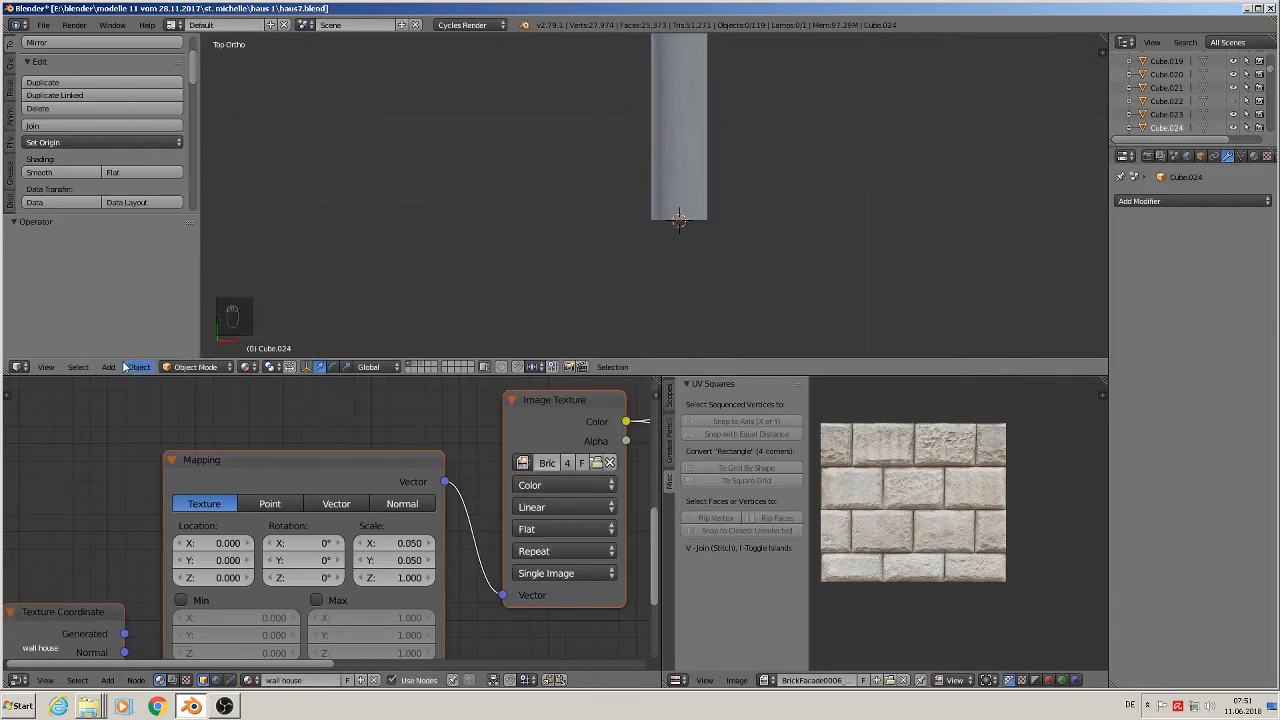
# - Add a plane at the 3D cursor and scale it by -0.021 and 0.156 to about the pipe's width
pyautogui.click(110, 367)
pyautogui.moveTo(140, 351)
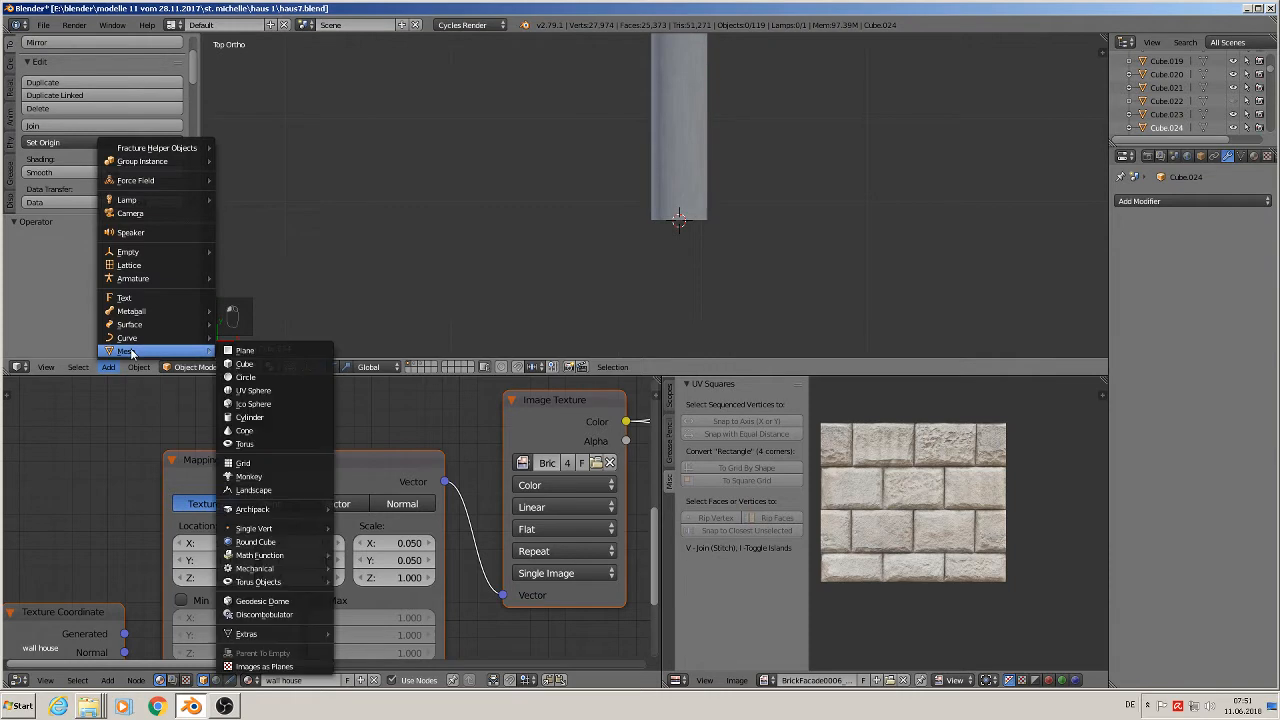
pyautogui.click(263, 352)
pyautogui.press('s')
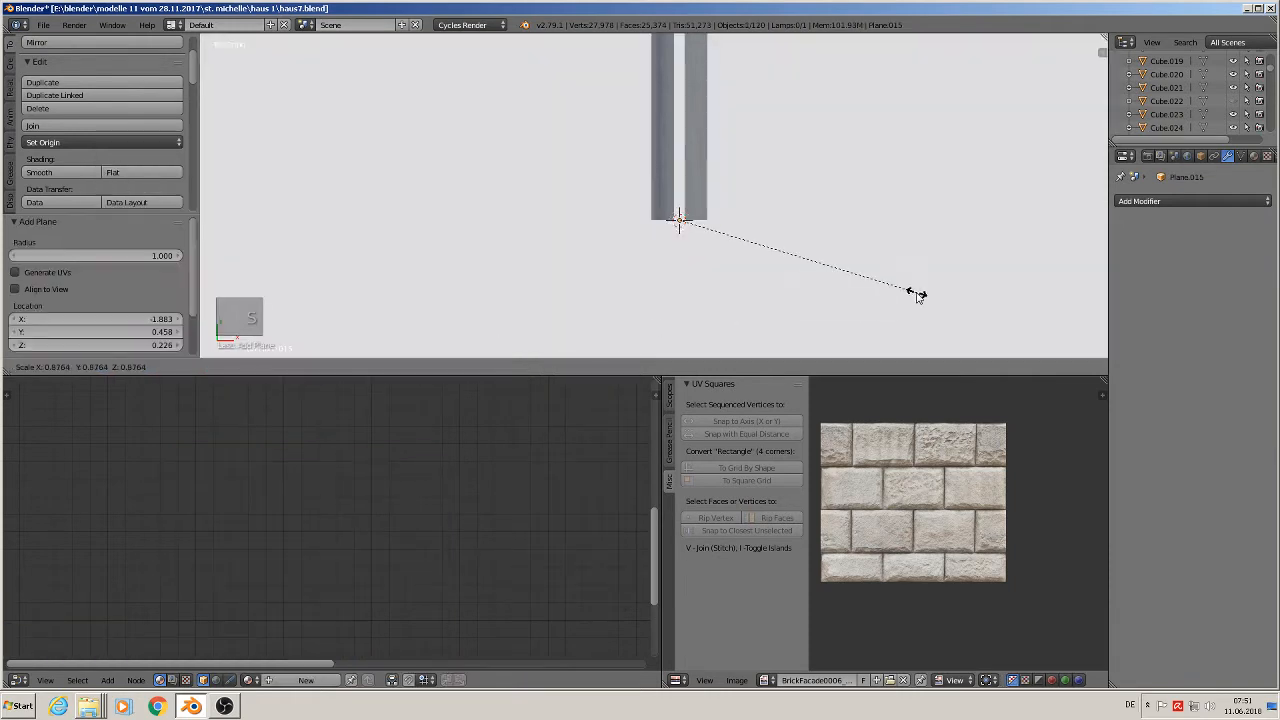
pyautogui.click(677, 225)
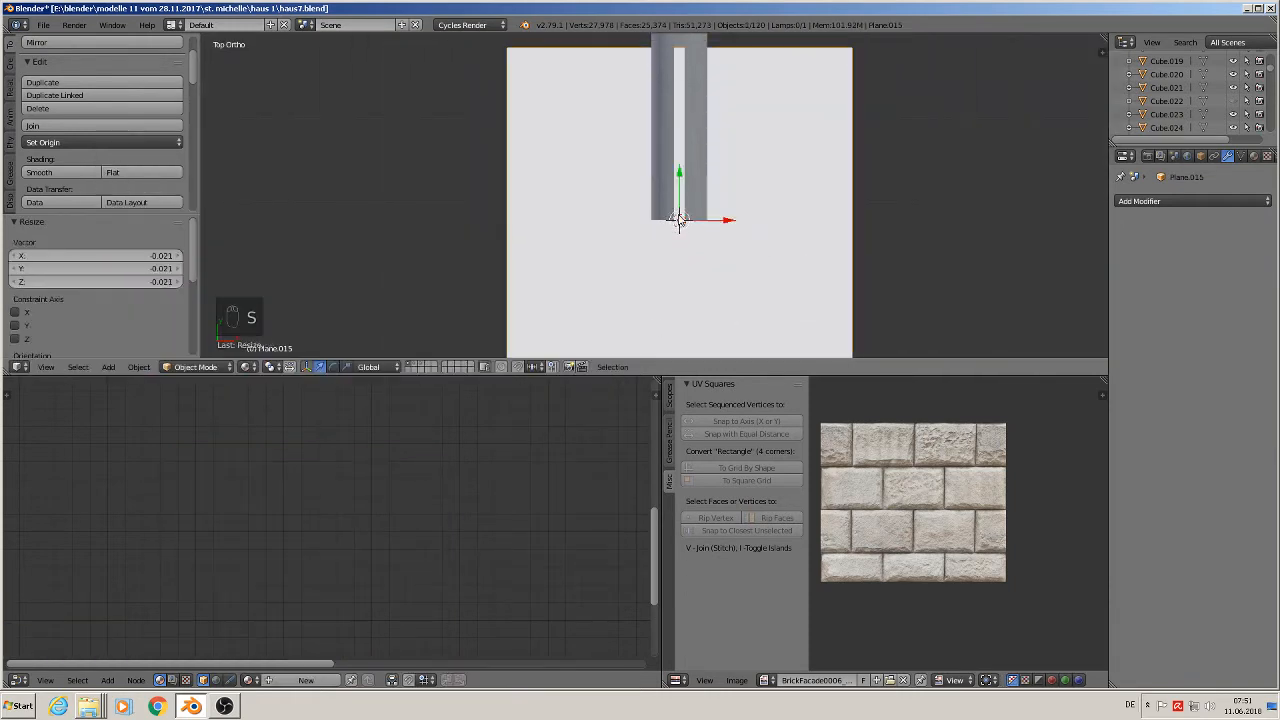
pyautogui.press('s')
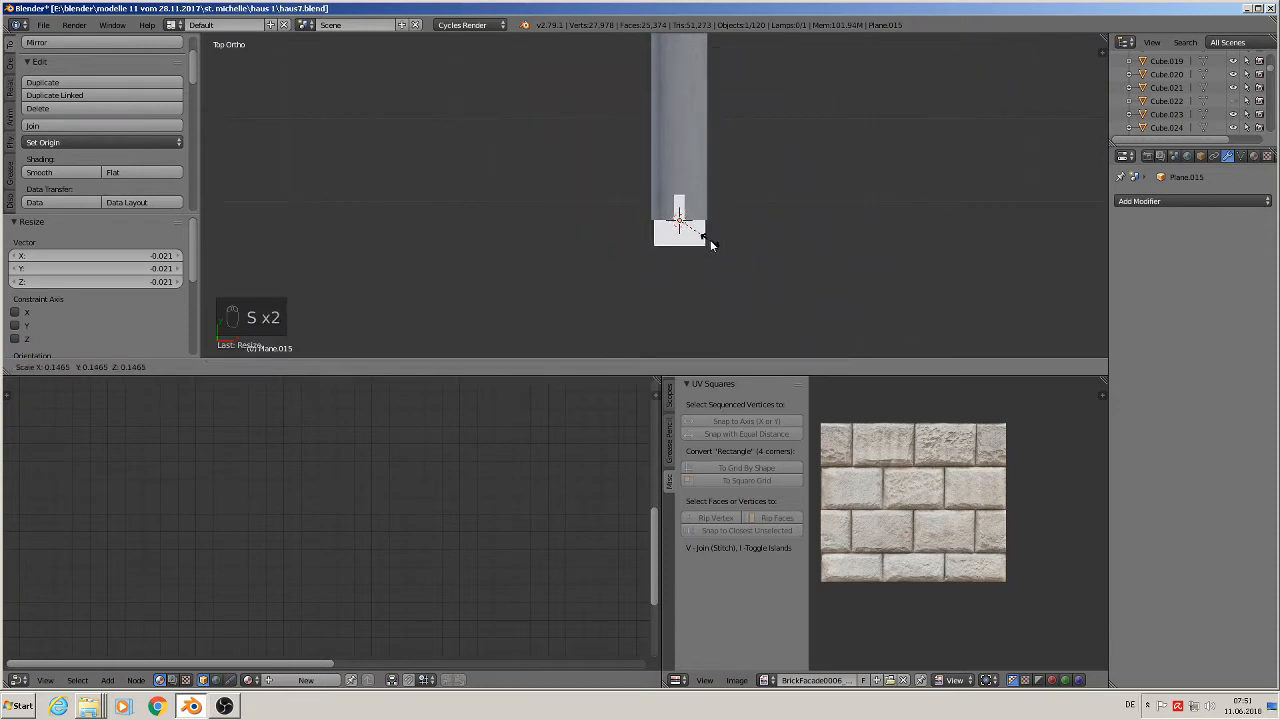
pyautogui.click(713, 245)
# - Move the new plane along the X axis until it lies beside the gutter pipe
pyautogui.press('g')
pyautogui.press('x')
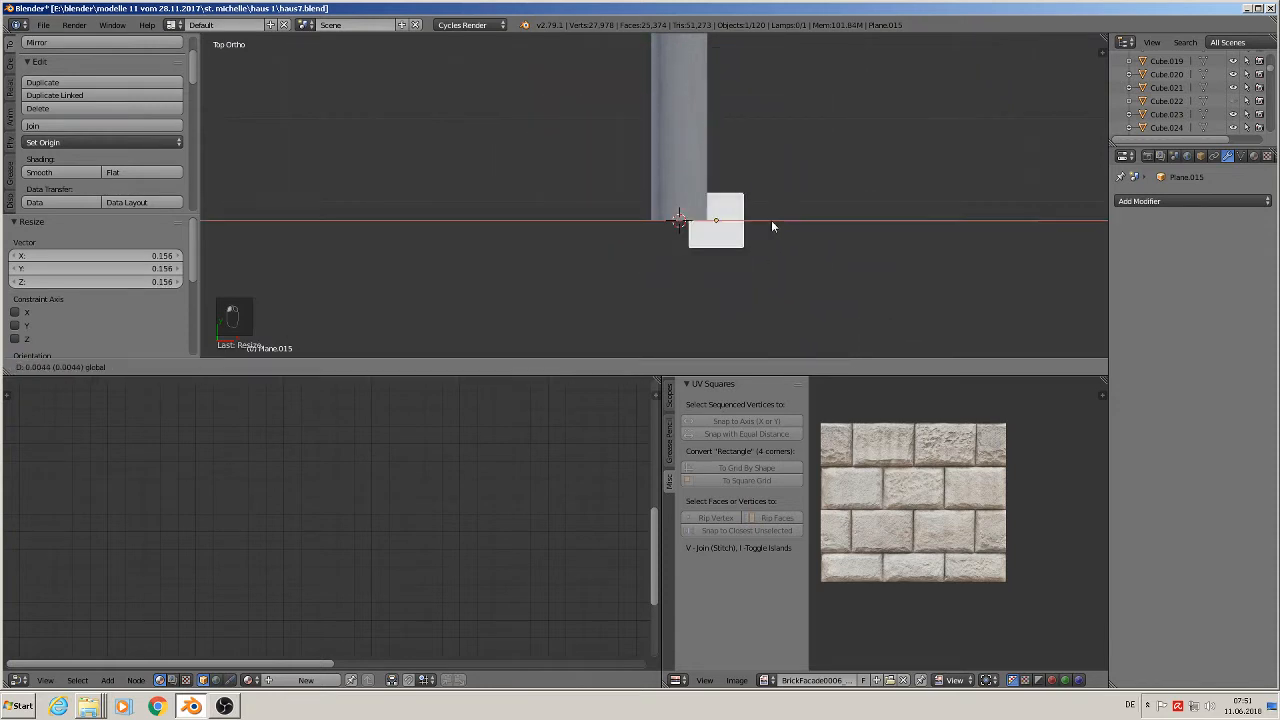
pyautogui.click(820, 238)
pyautogui.scroll(3, 818, 243)
# - Cut the plane's face diagonally from its upper left to its lower right corner with the Knife
pyautogui.press('Tab')
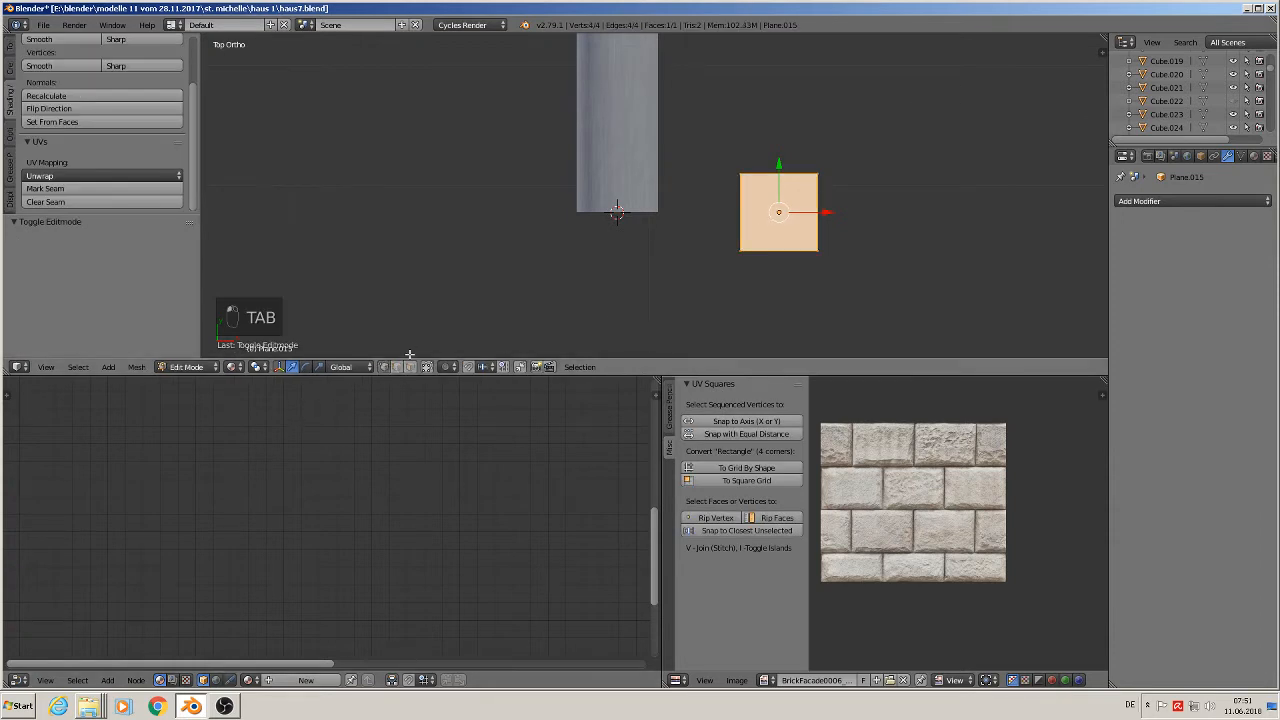
pyautogui.scroll(2, 100, 115)
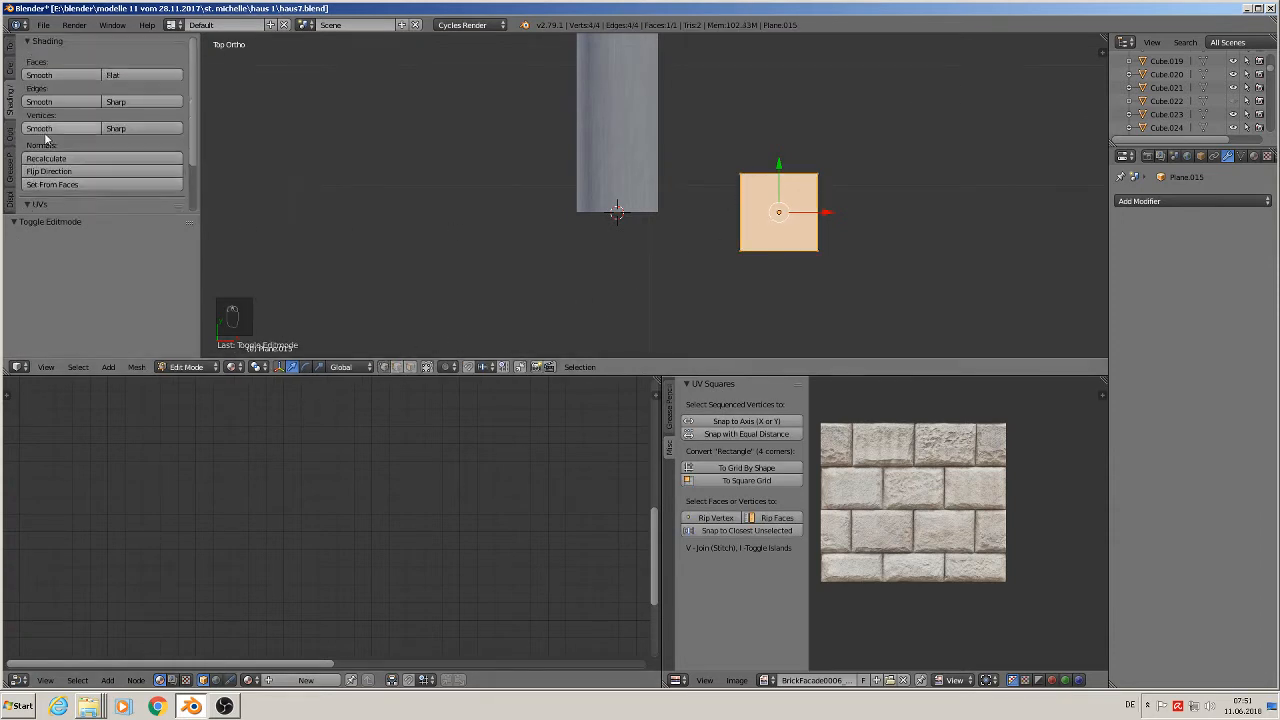
pyautogui.click(10, 50)
pyautogui.scroll(-6, 75, 162)
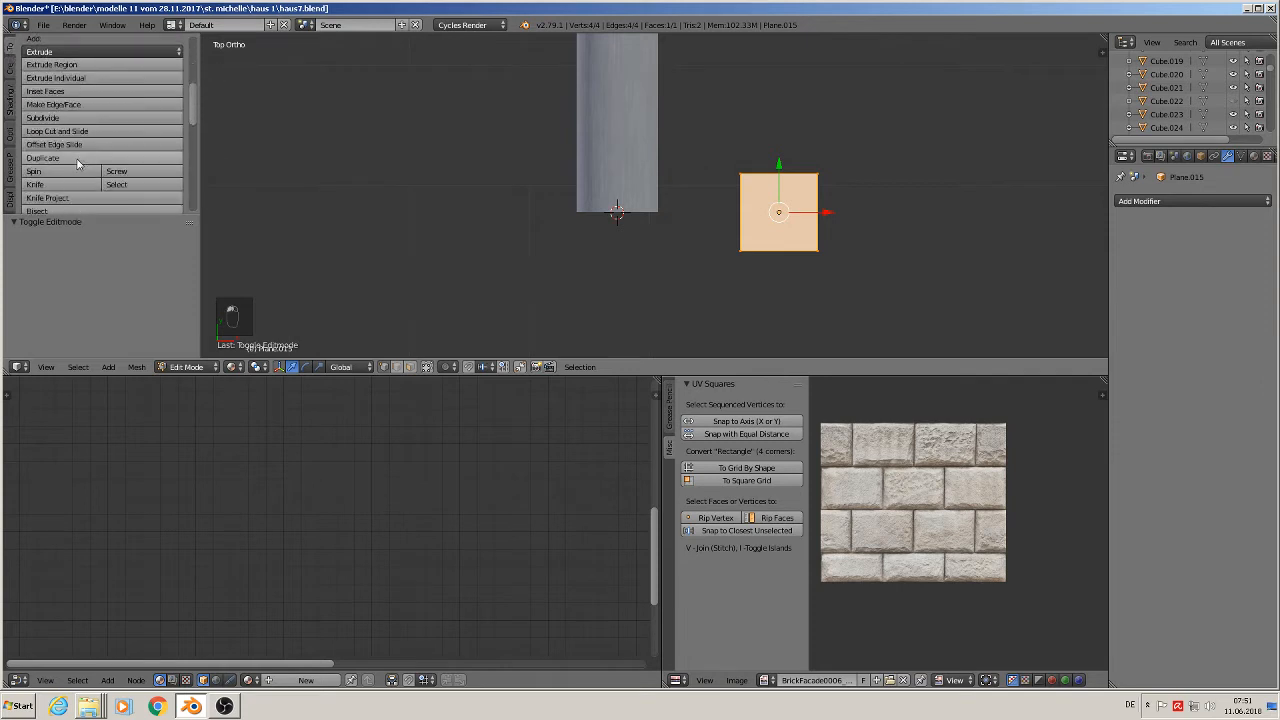
pyautogui.click(57, 104)
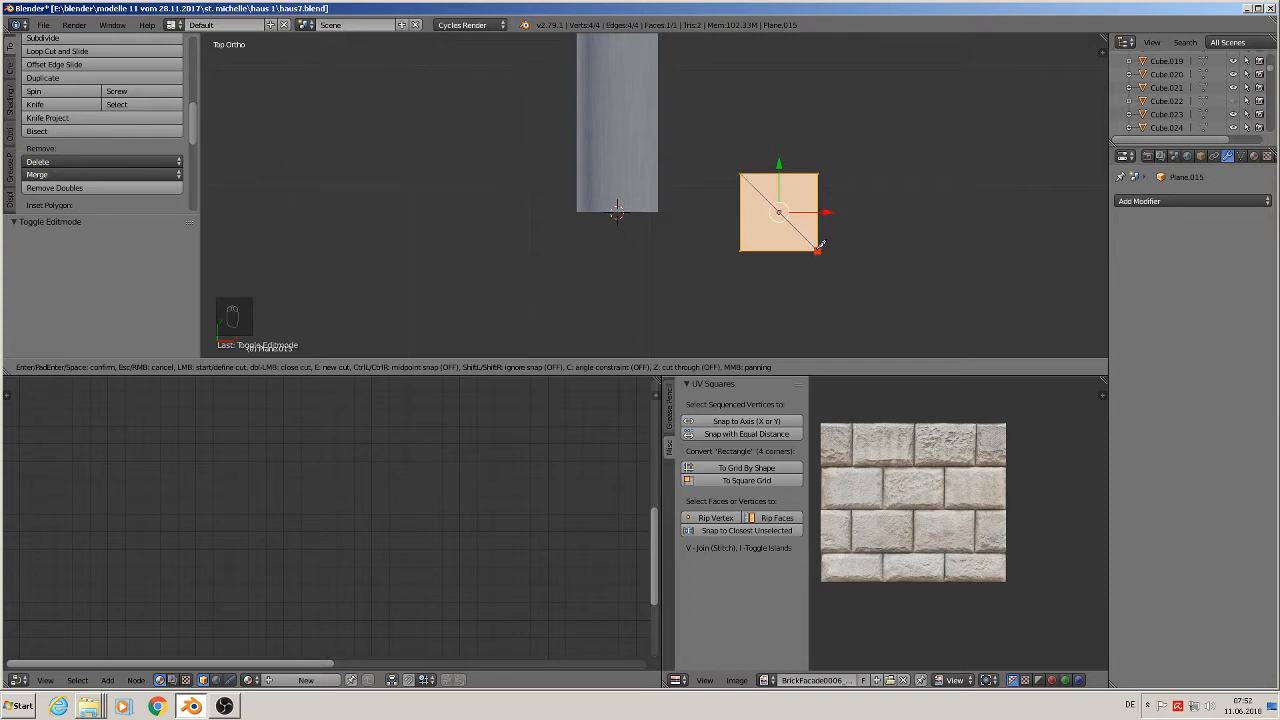
pyautogui.press('Return')
# - Delete the plane's lower left vertex so that only the triangular half remains, and return to Object Mode
pyautogui.rightClick(741, 252)
pyautogui.press('x')
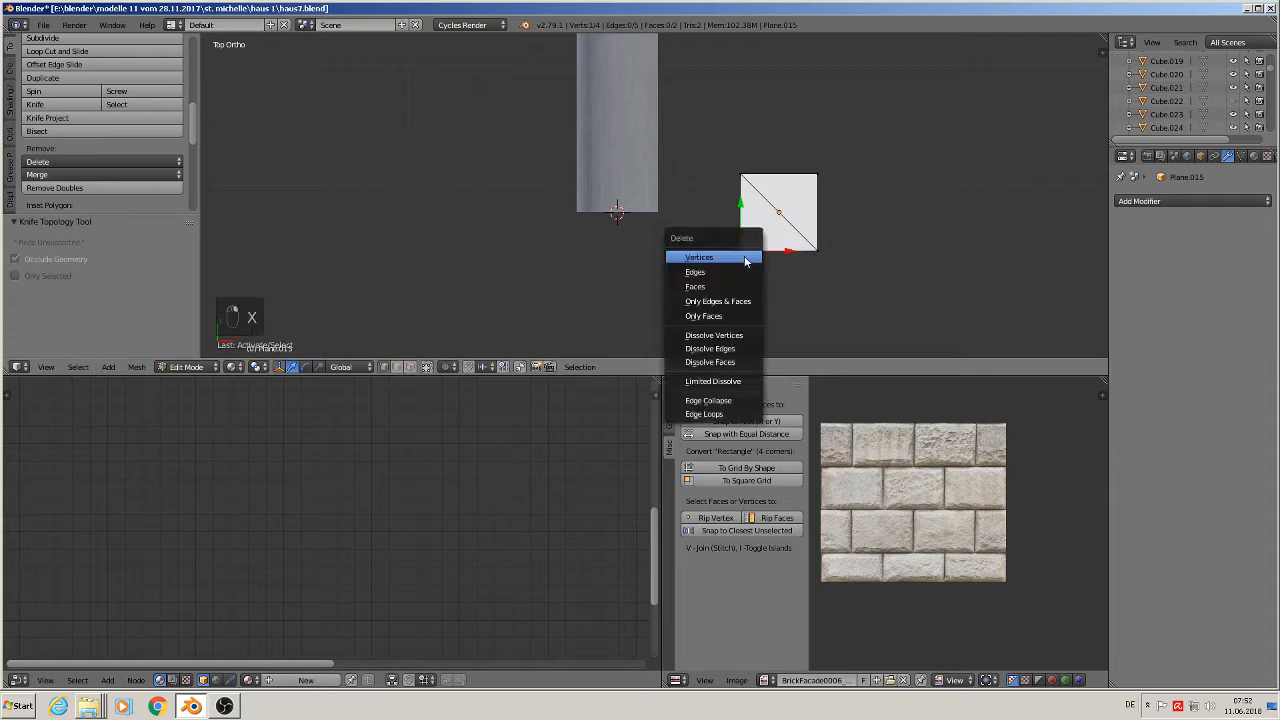
pyautogui.click(745, 256)
pyautogui.press('Tab')
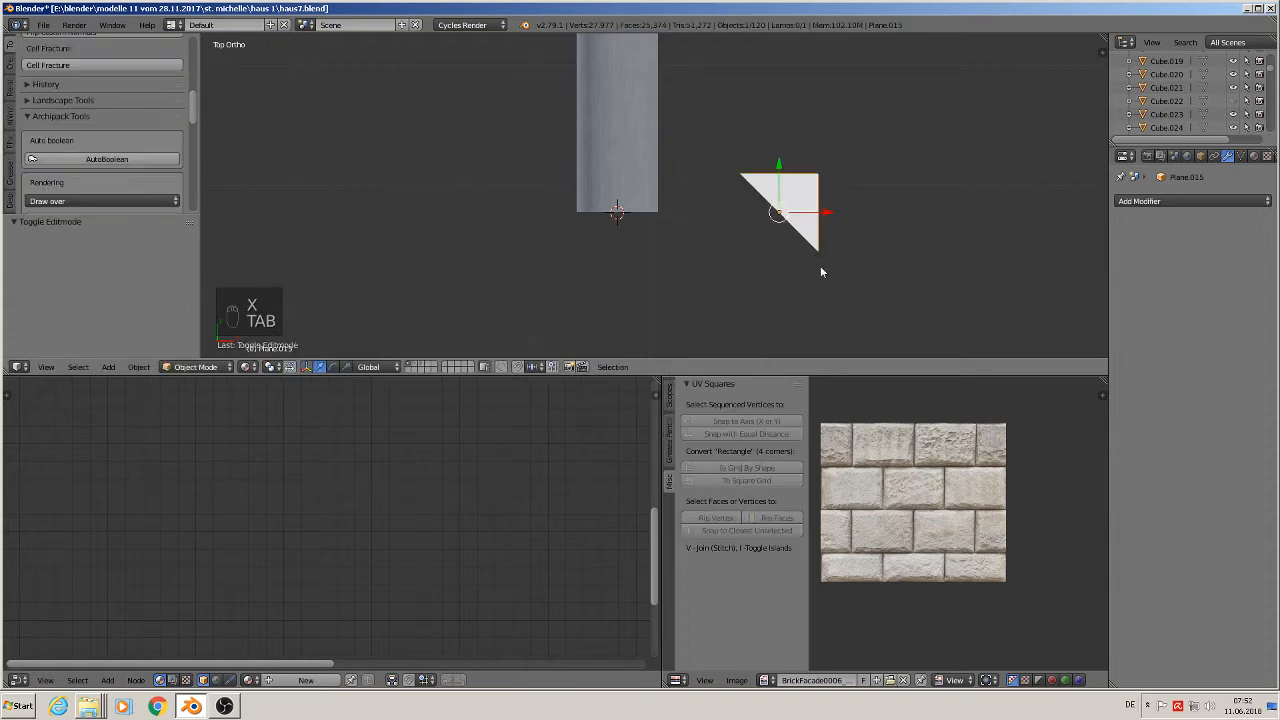
# - Move the triangle onto the pipe end by -0.014 in X and 0.004 in Y, and raise it 0.001 in Z
pyautogui.keyDown('shift'); pyautogui.moveTo(812, 263); pyautogui.dragTo(852, 316, button='middle'); pyautogui.keyUp('shift')
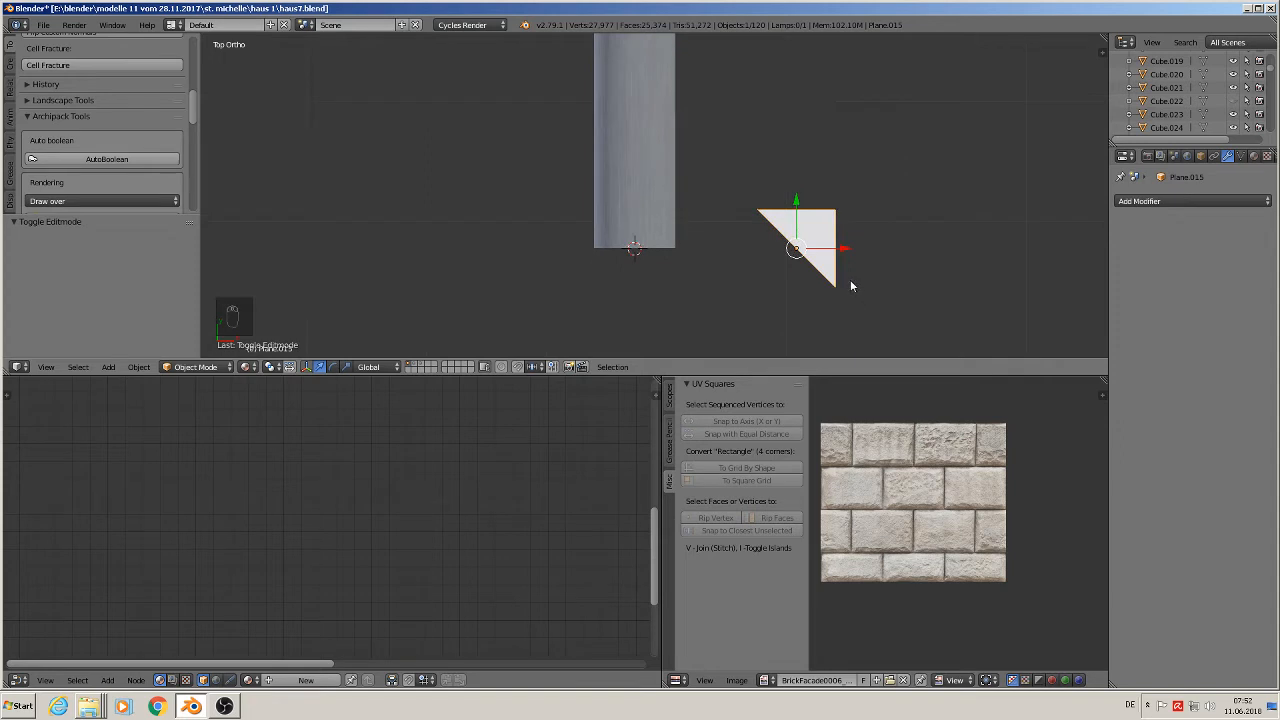
pyautogui.press('g')
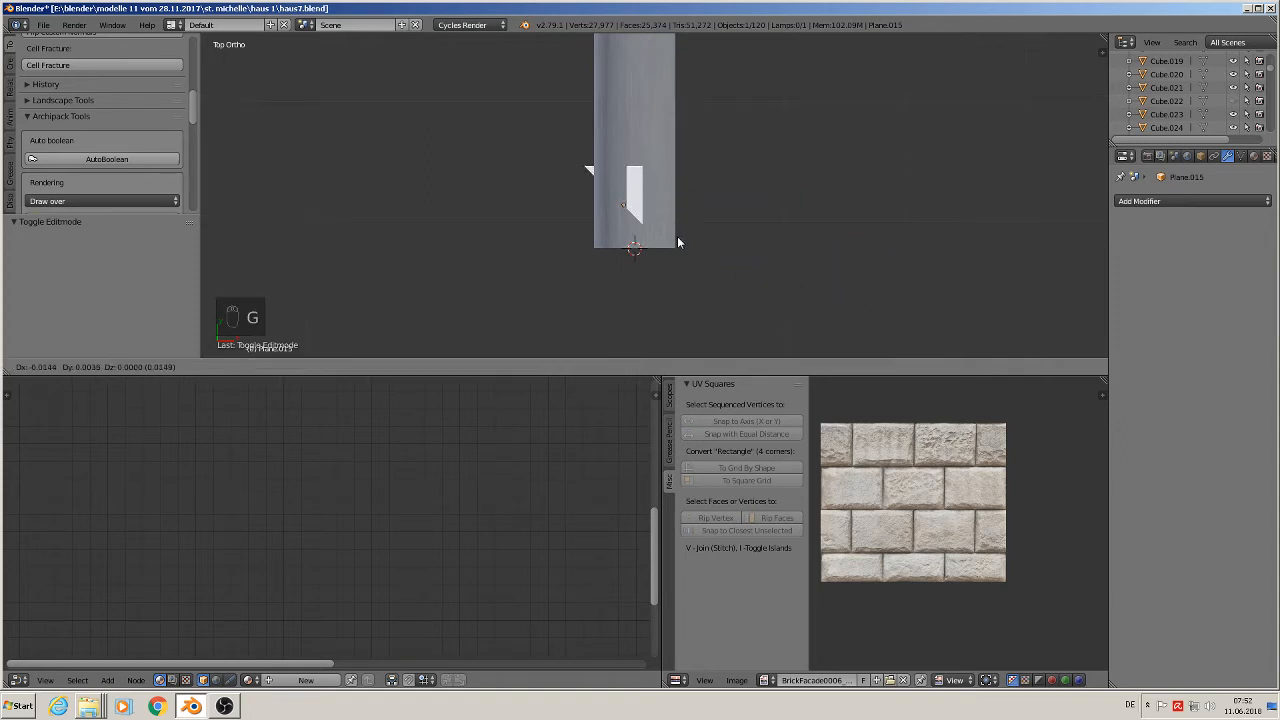
pyautogui.click(688, 237)
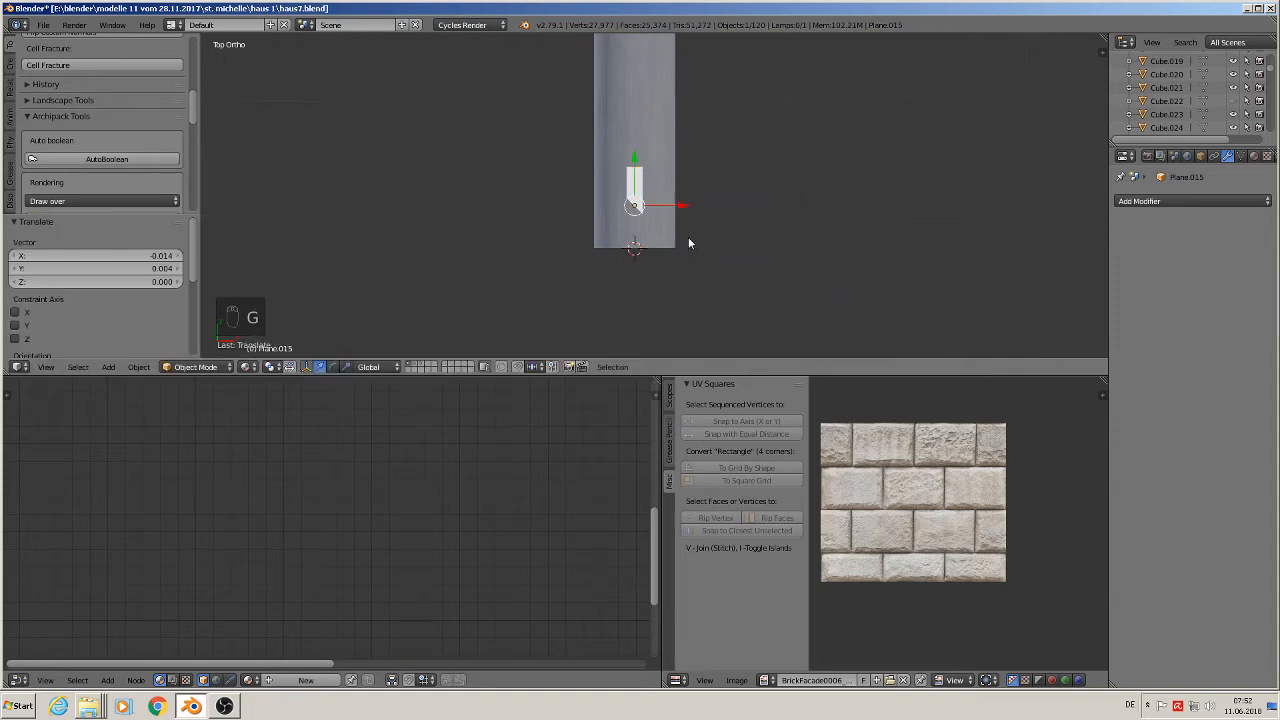
pyautogui.moveTo(688, 237); pyautogui.dragTo(655, 134, button='middle')
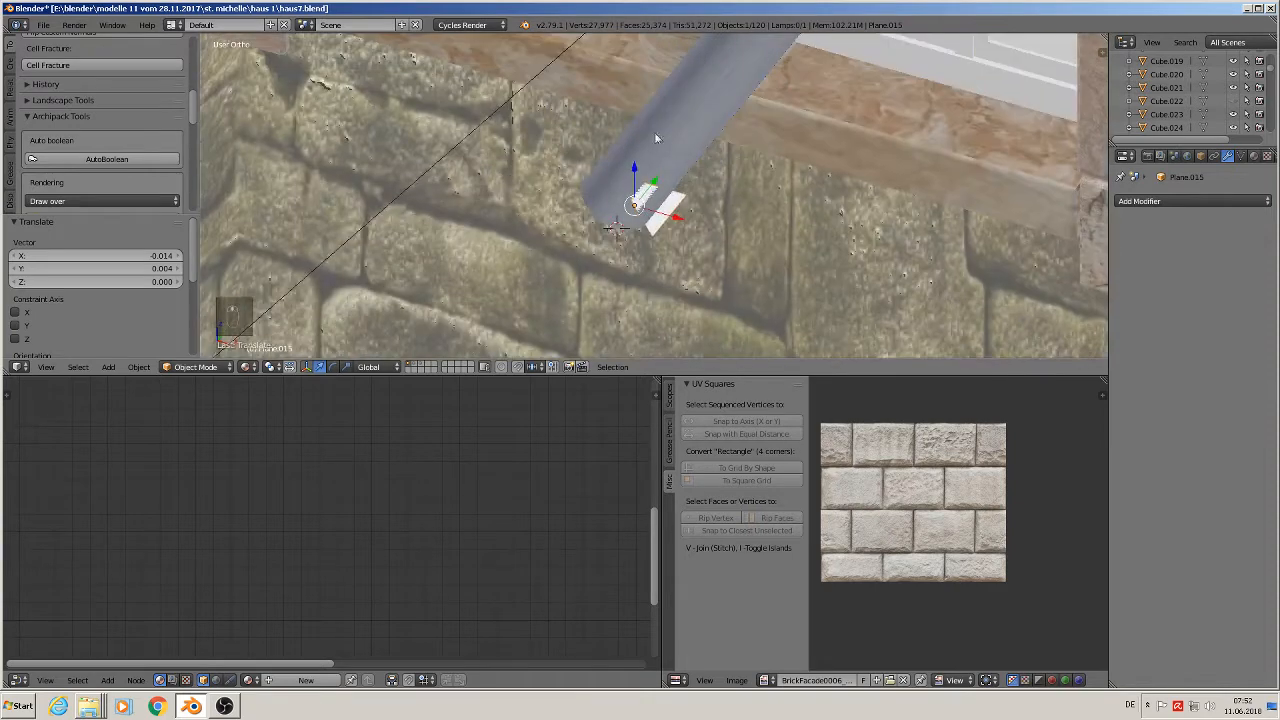
pyautogui.moveTo(637, 177); pyautogui.dragTo(643, 137)
# - Align the triangle with the pipe's open end and side edge in top view as a 45° cutting template
pyautogui.press('KP_7')
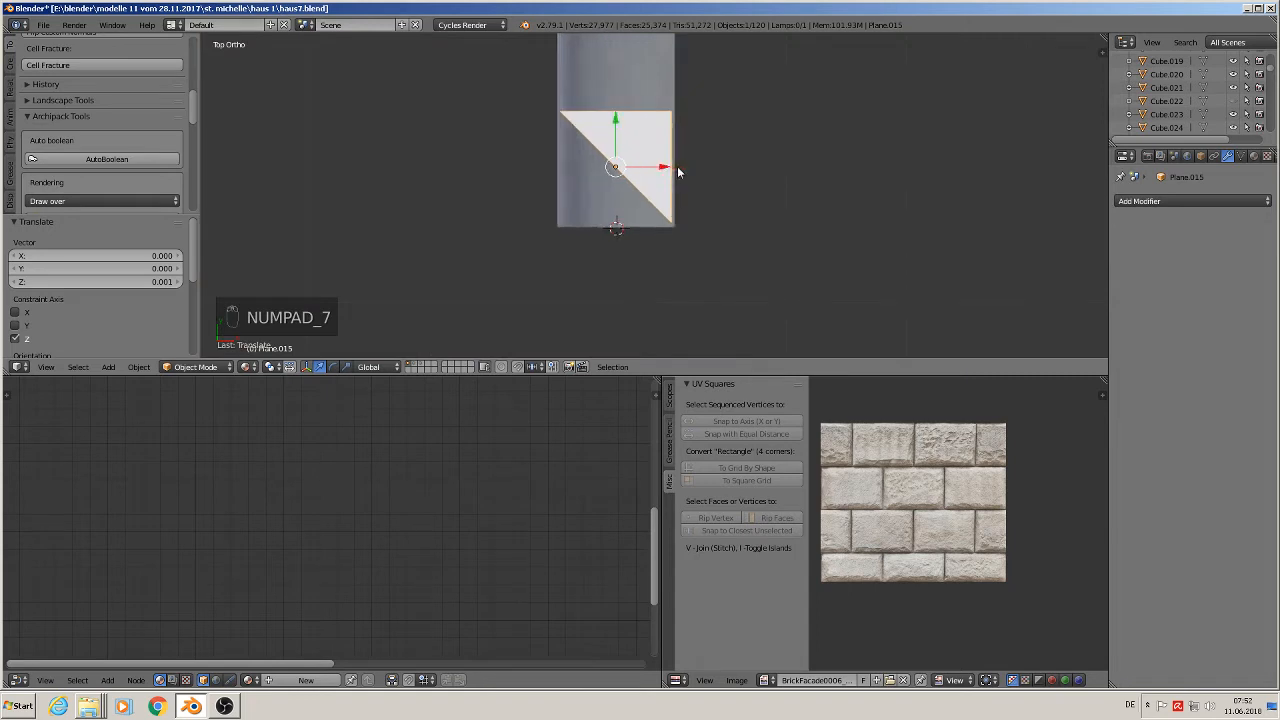
pyautogui.press('g')
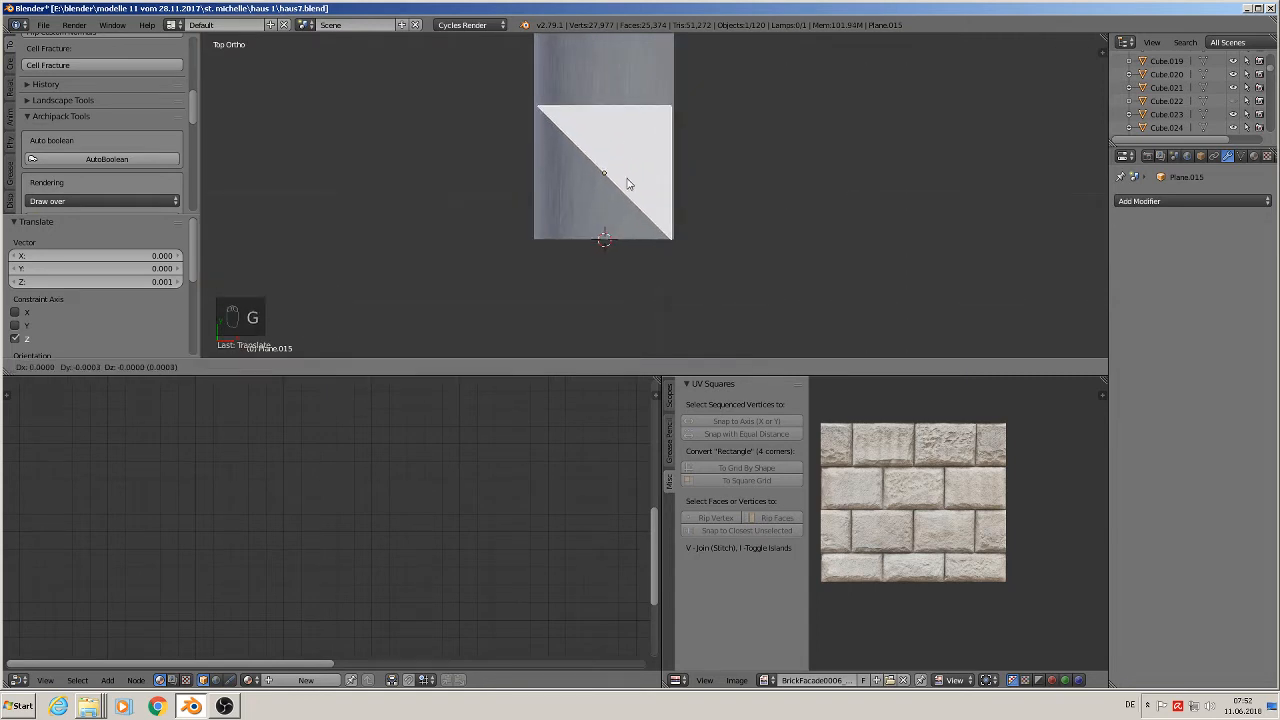
pyautogui.click(629, 184)
pyautogui.moveTo(643, 176); pyautogui.dragTo(643, 169)
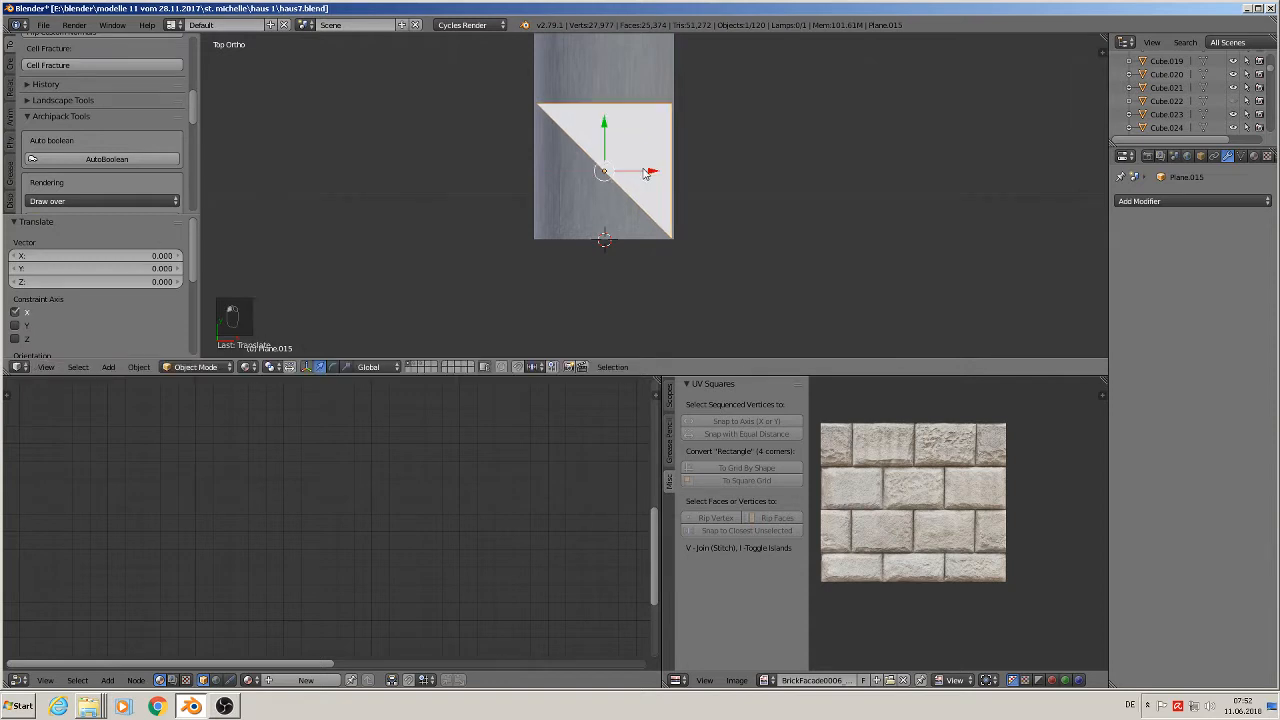
# - Edit the gutter pipe's mesh and move the outermost left vertex pair at its end 0.007 along Y
pyautogui.rightClick(594, 200)
pyautogui.press('Tab')
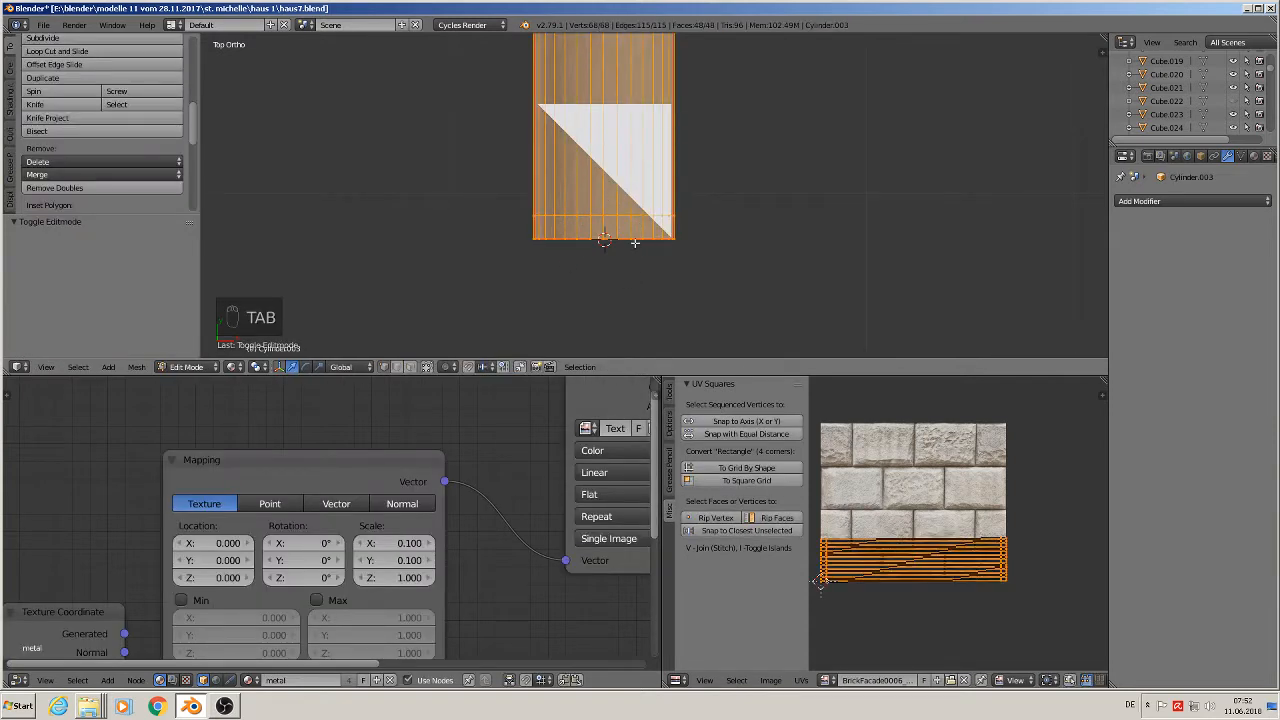
pyautogui.scroll(2, 584, 330)
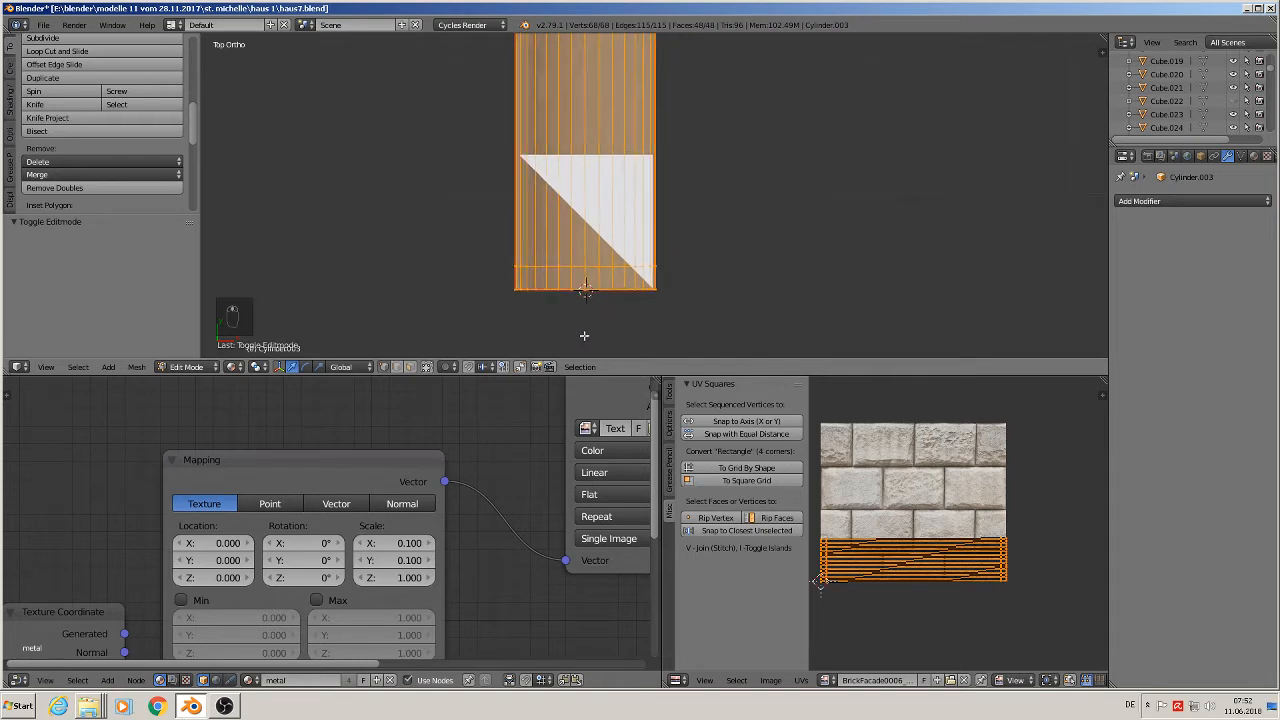
pyautogui.rightClick(501, 287)
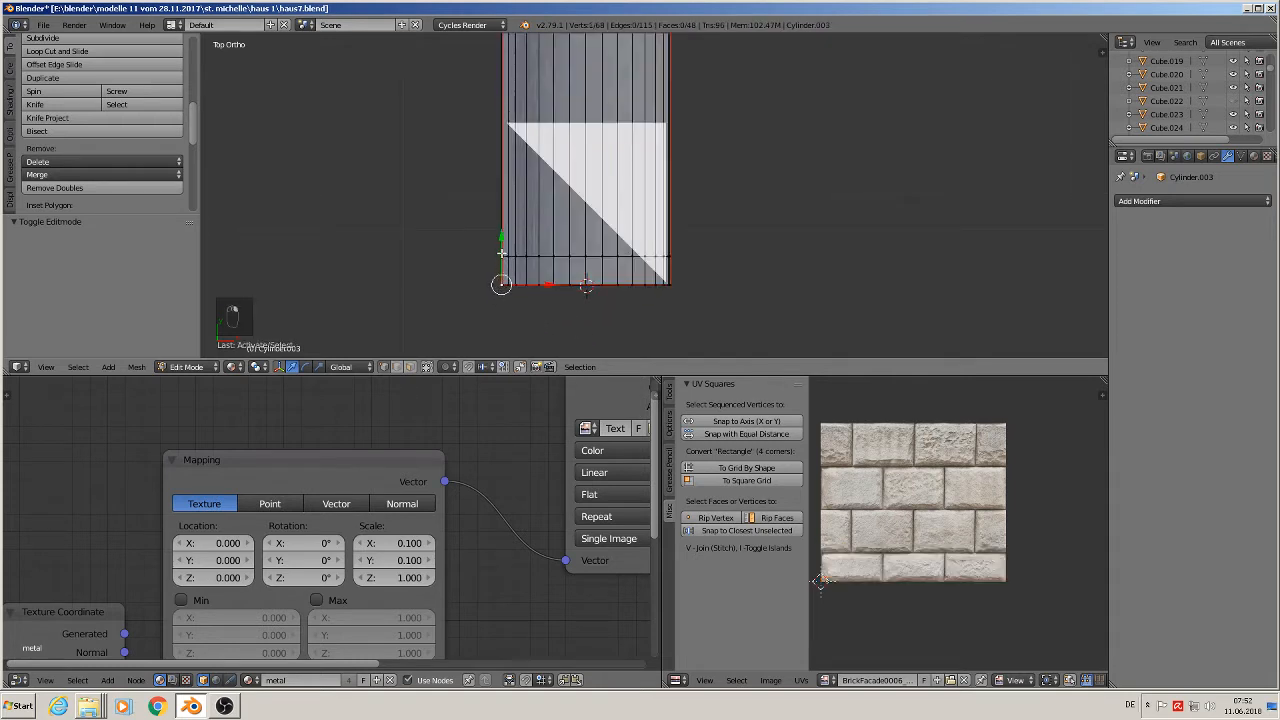
pyautogui.keyDown('shift'); pyautogui.rightClick(501, 254); pyautogui.keyUp('shift')
pyautogui.moveTo(501, 225); pyautogui.dragTo(528, 66)
pyautogui.moveTo(612, 216); pyautogui.dragTo(699, 97, button='middle')
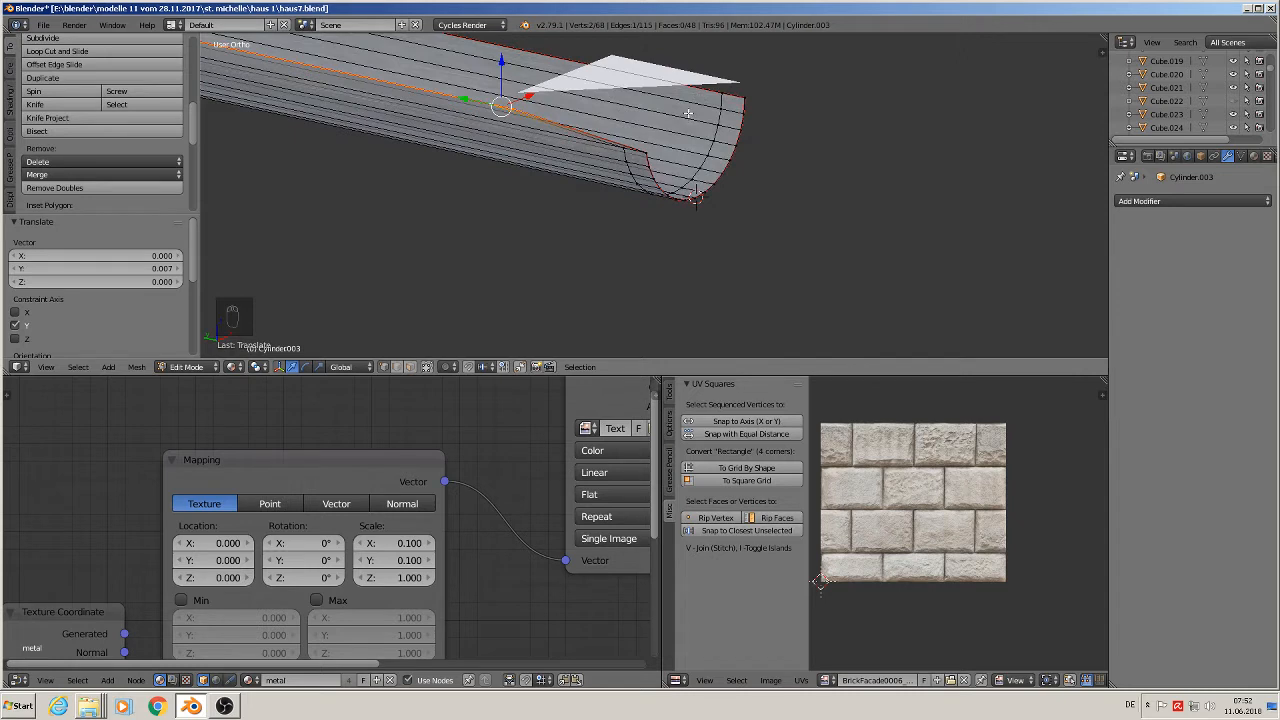
# - Move the second vertex pair from the pipe end's left side 0.007 along Y toward the template's diagonal
pyautogui.press('KP_7')
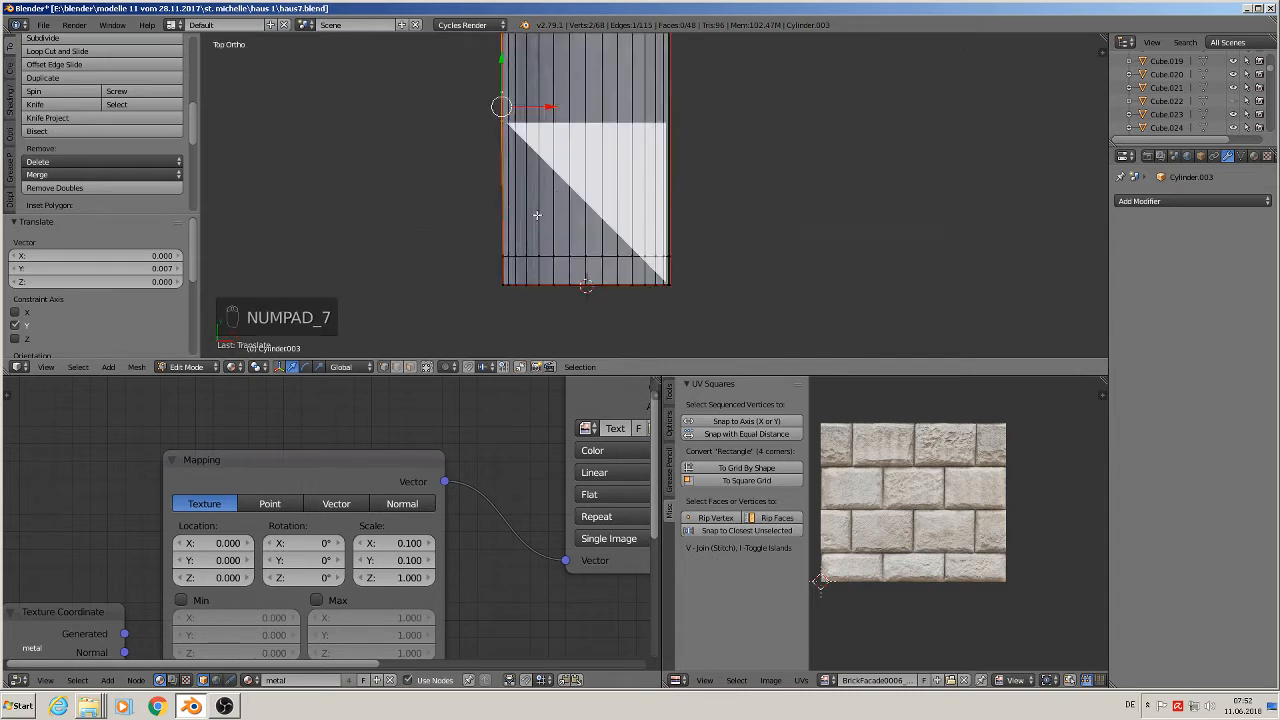
pyautogui.rightClick(506, 255)
pyautogui.rightClick(503, 256)
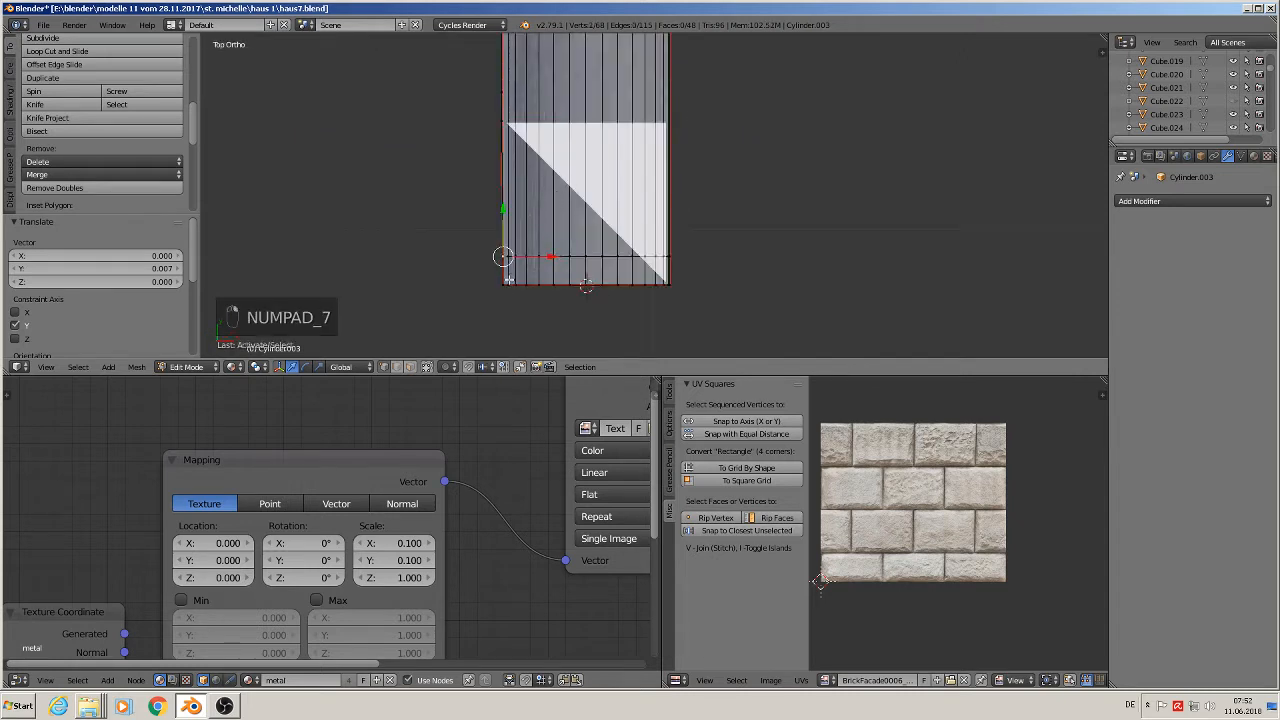
pyautogui.keyDown('shift'); pyautogui.rightClick(504, 283); pyautogui.keyUp('shift')
pyautogui.moveTo(504, 240); pyautogui.dragTo(529, 78)
# - Move the third and fourth vertex pairs of the pipe end 0.006 along Y onto the template's diagonal
pyautogui.rightClick(503, 262)
pyautogui.keyDown('shift'); pyautogui.rightClick(508, 280); pyautogui.keyUp('shift')
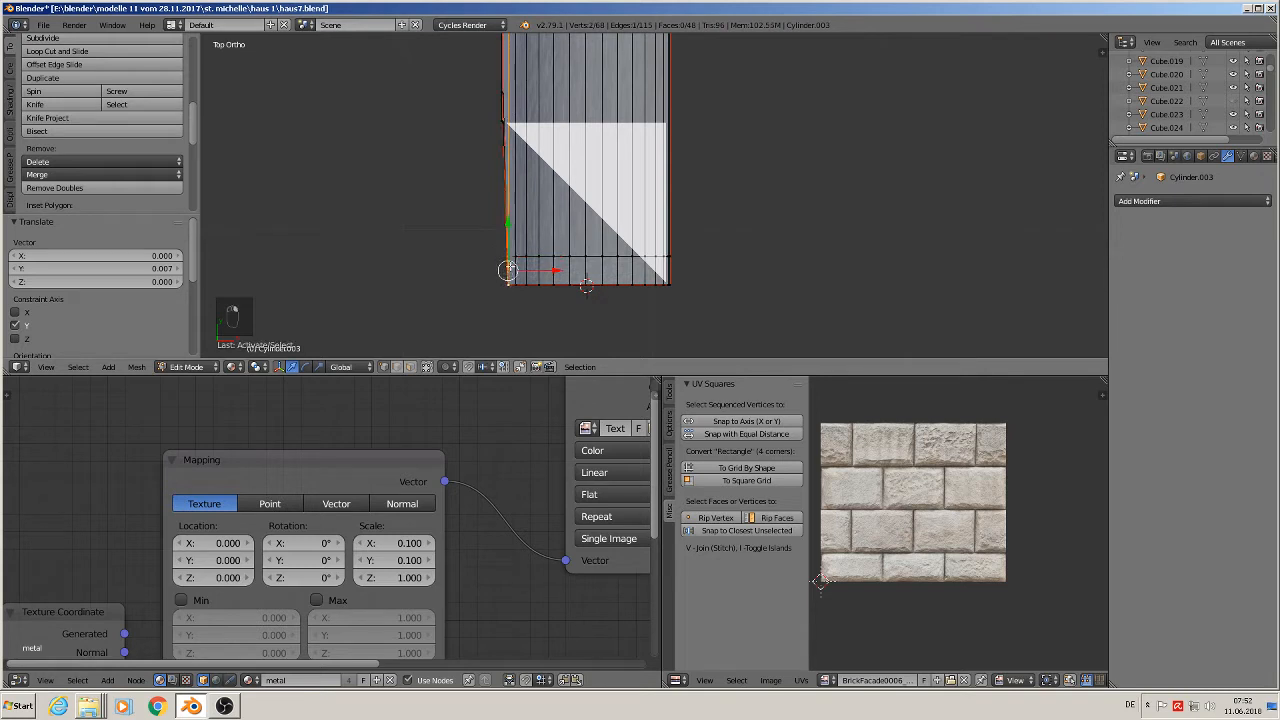
pyautogui.moveTo(509, 222); pyautogui.dragTo(527, 66)
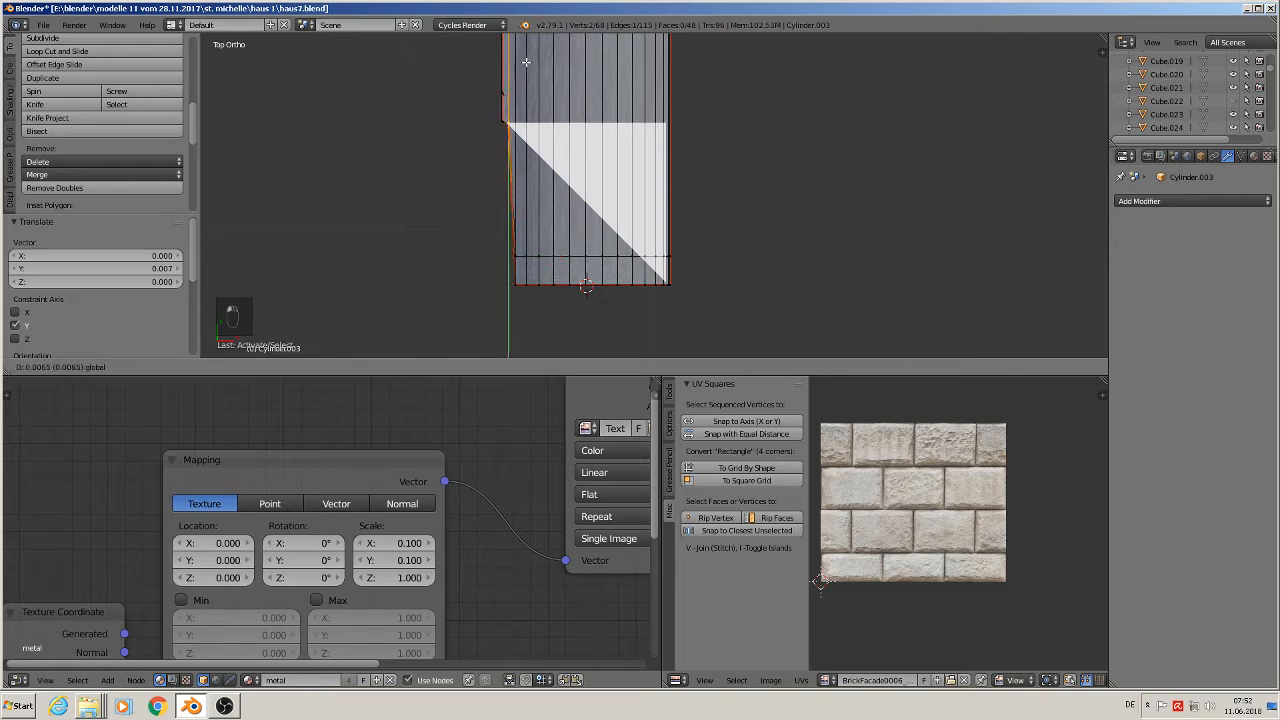
pyautogui.click(525, 64)
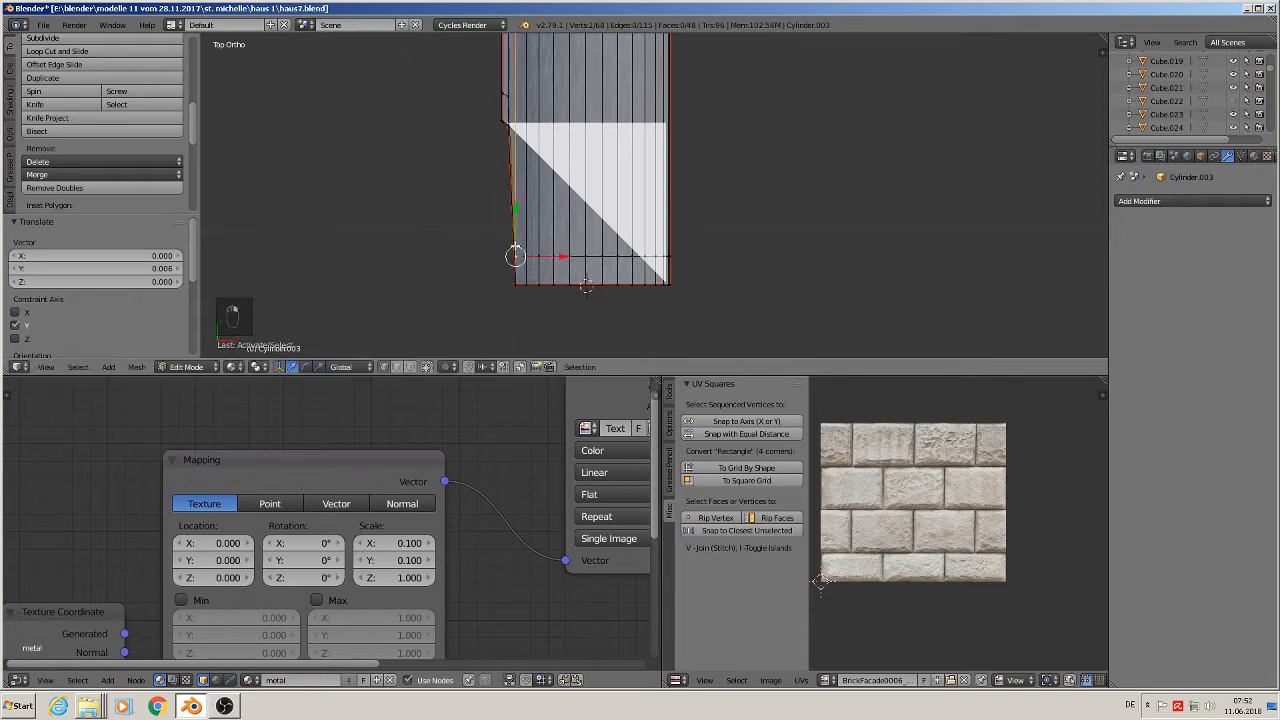
pyautogui.keyDown('shift'); pyautogui.rightClick(518, 282); pyautogui.keyUp('shift')
pyautogui.moveTo(517, 230); pyautogui.dragTo(522, 90)
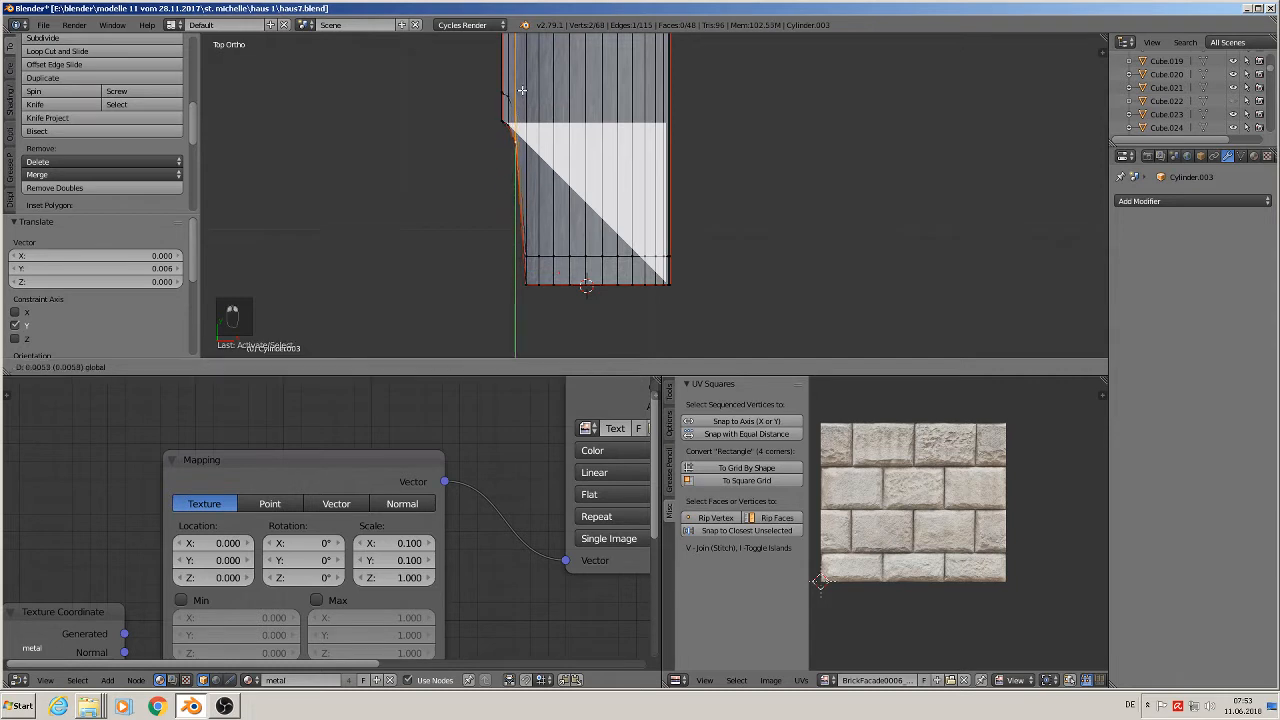
pyautogui.click(521, 81)
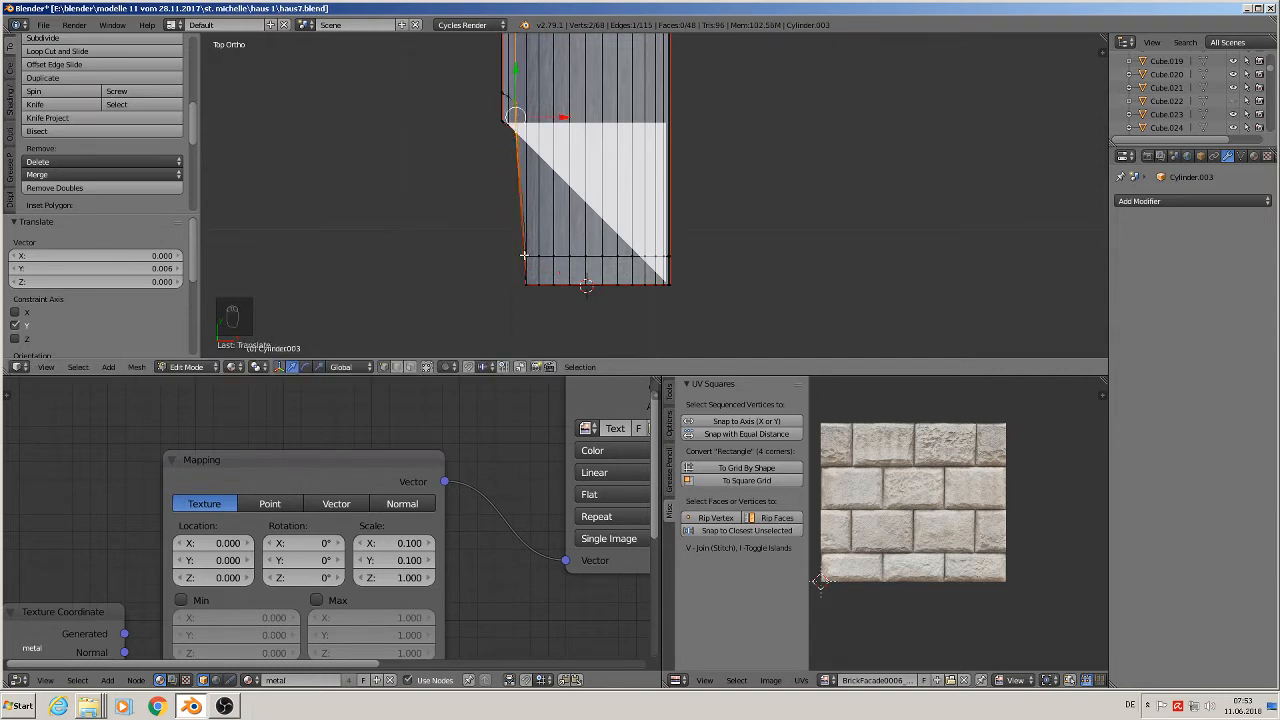
# - Move the next two vertex pairs of the pipe end along Y to the diagonal, by 0.006 and 0.005
pyautogui.moveTo(524, 236); pyautogui.dragTo(559, 94)
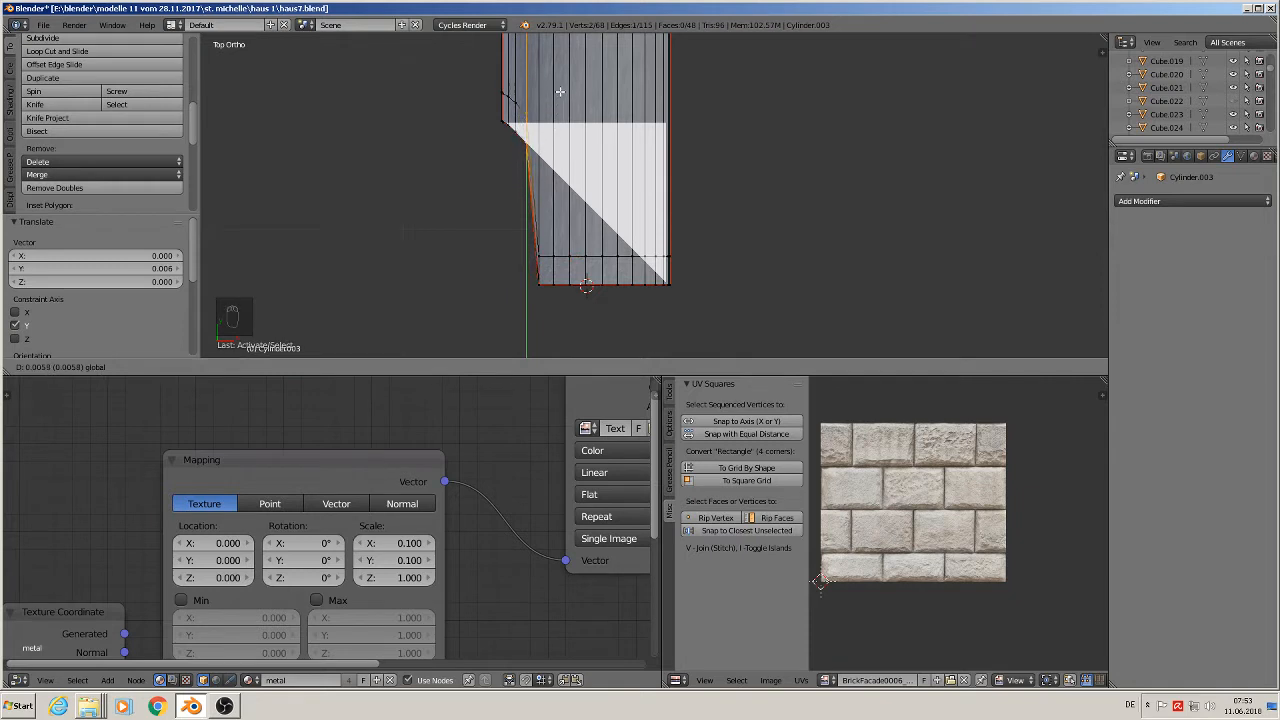
pyautogui.click(560, 91)
pyautogui.keyDown('shift'); pyautogui.rightClick(539, 246); pyautogui.keyUp('shift')
pyautogui.rightClick(537, 248)
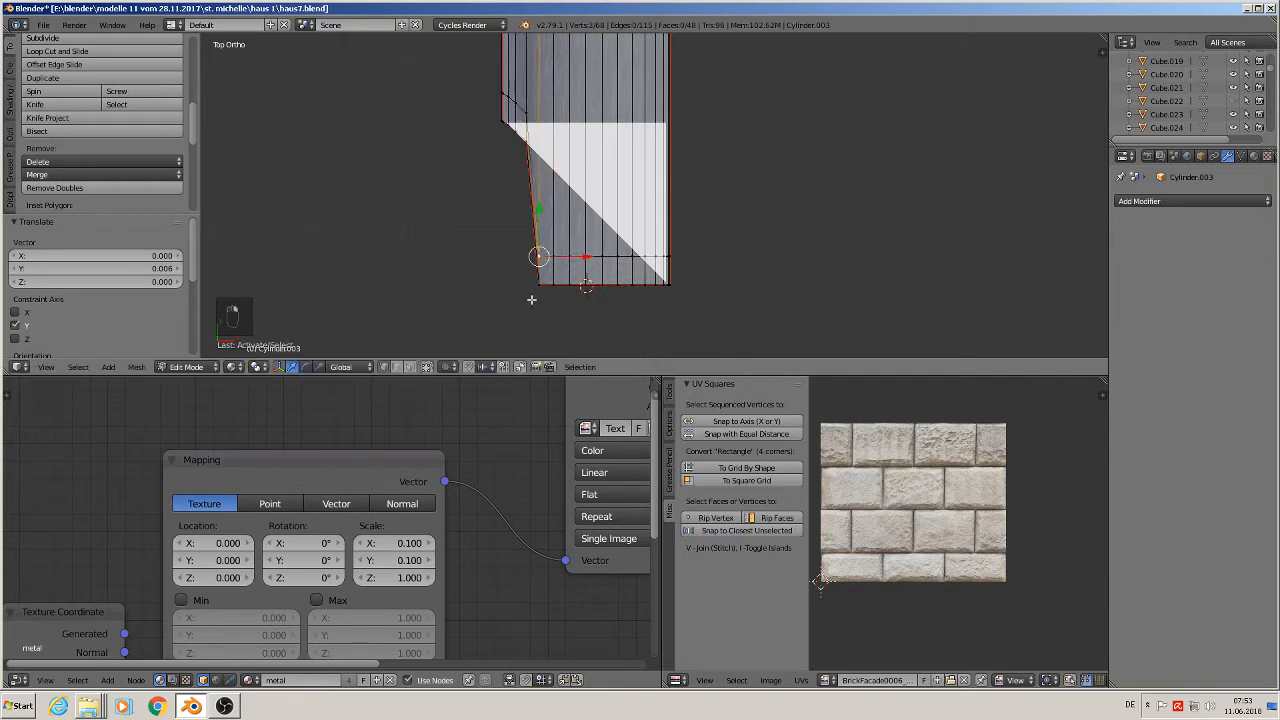
pyautogui.keyDown('shift'); pyautogui.rightClick(534, 290); pyautogui.keyUp('shift')
pyautogui.moveTo(538, 236); pyautogui.dragTo(557, 113)
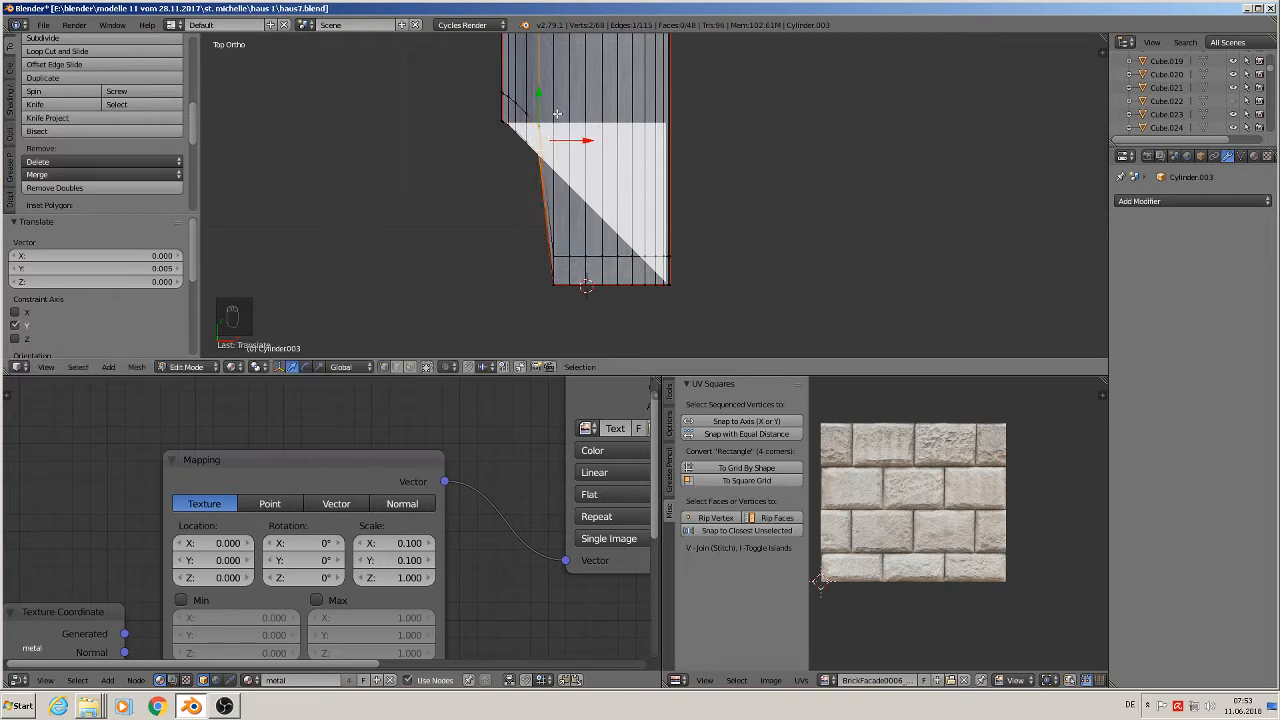
# - Move the vertex pairs in the middle of the pipe end along Y one after another onto the diagonal
pyautogui.rightClick(555, 268)
pyautogui.moveTo(557, 238); pyautogui.dragTo(580, 109)
pyautogui.rightClick(568, 272)
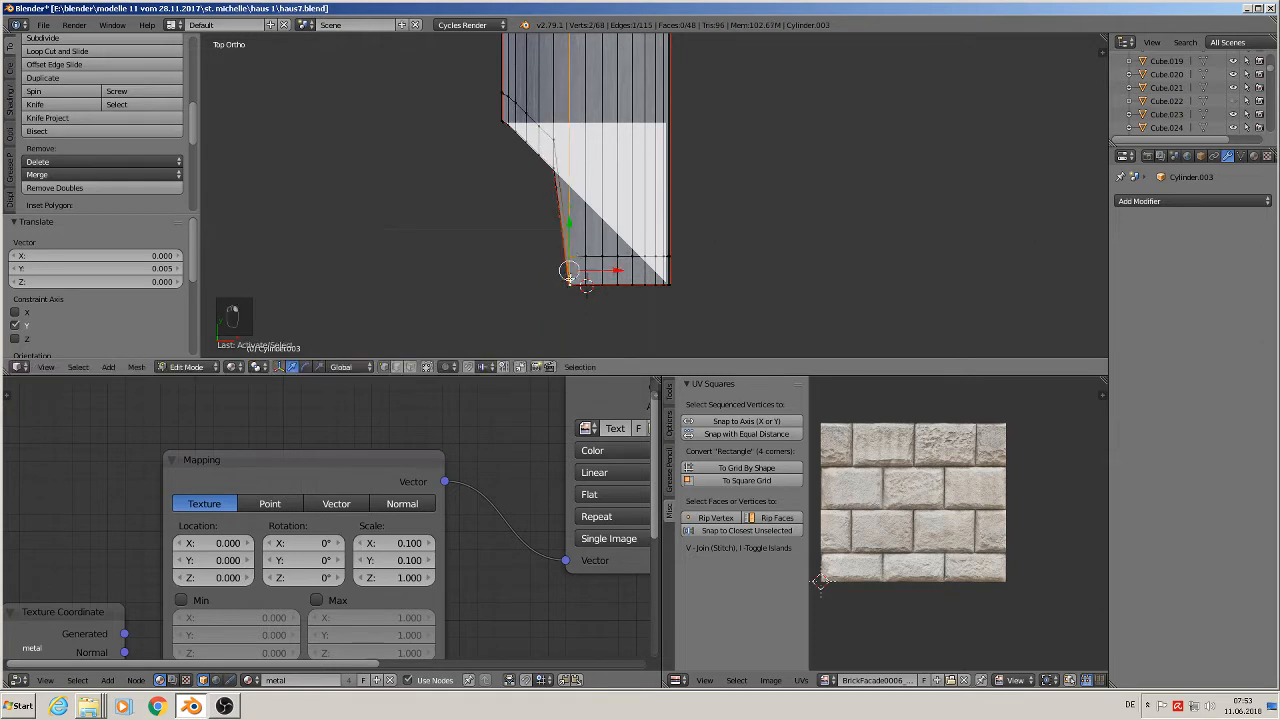
pyautogui.moveTo(573, 233); pyautogui.dragTo(596, 145)
pyautogui.rightClick(603, 254)
pyautogui.keyDown('shift'); pyautogui.rightClick(602, 288); pyautogui.keyUp('shift')
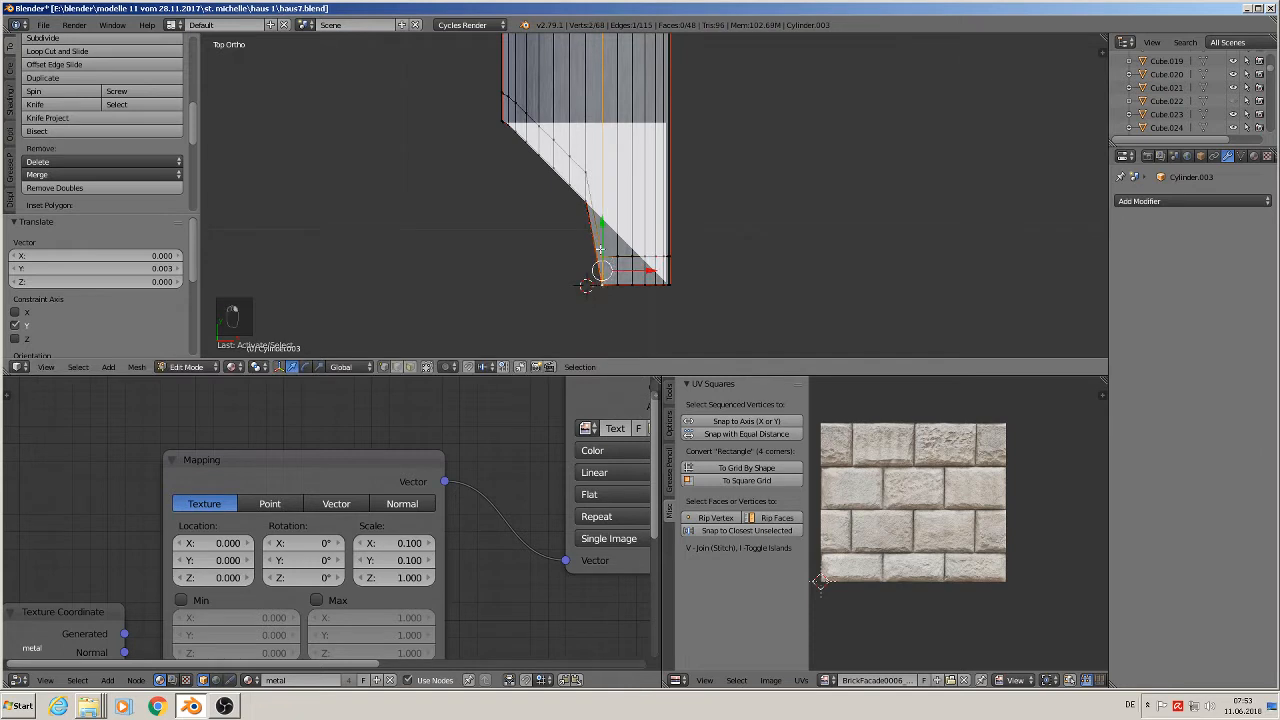
pyautogui.moveTo(604, 236); pyautogui.dragTo(610, 160)
# - Move the two vertex pairs right of the pipe's middle along Y onto the diagonal, the first by 0.002
pyautogui.rightClick(620, 253)
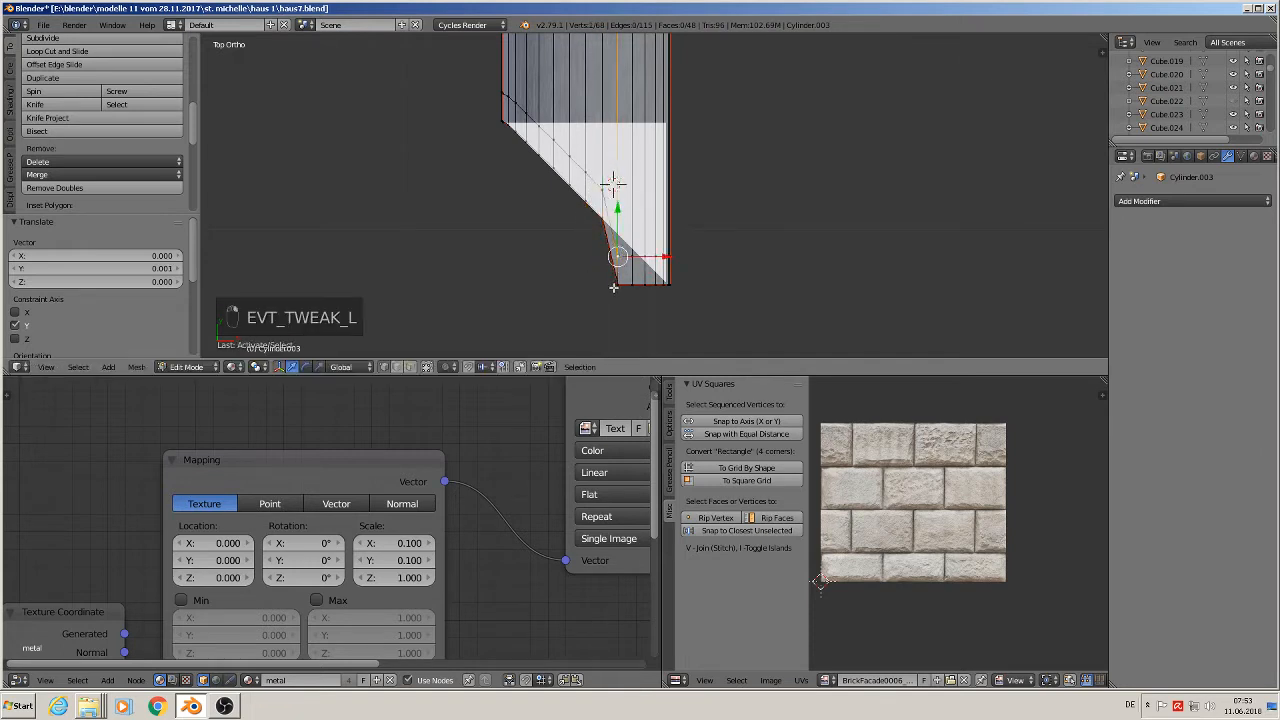
pyautogui.keyDown('shift'); pyautogui.rightClick(614, 286); pyautogui.keyUp('shift')
pyautogui.moveTo(617, 225); pyautogui.dragTo(623, 174)
pyautogui.rightClick(634, 291)
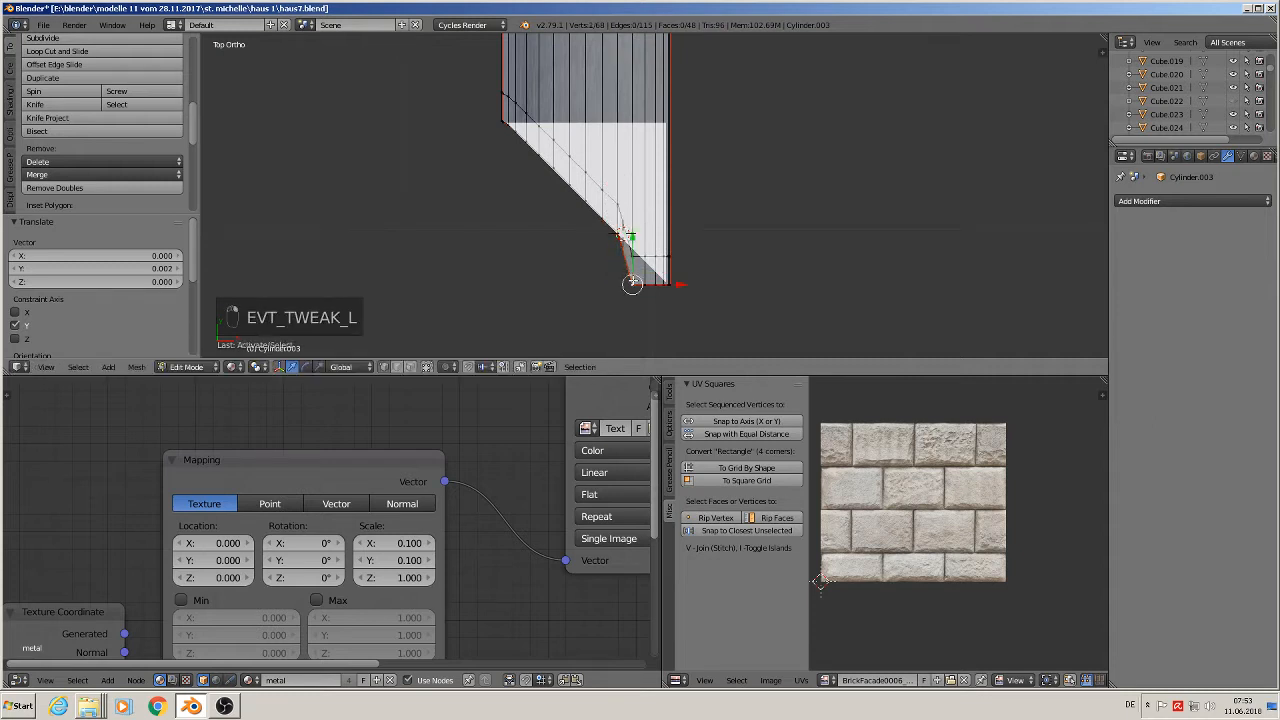
pyautogui.keyDown('shift'); pyautogui.rightClick(633, 254); pyautogui.keyUp('shift')
pyautogui.moveTo(632, 230); pyautogui.dragTo(805, 226)
# - Adjust the remaining vertex pairs near the pipe's right edge to complete the mitred end
pyautogui.rightClick(648, 283)
pyautogui.keyDown('shift'); pyautogui.rightClick(646, 256); pyautogui.keyUp('shift')
pyautogui.keyDown('shift'); pyautogui.rightClick(659, 256); pyautogui.keyUp('shift')
pyautogui.rightClick(665, 287)
pyautogui.keyDown('shift'); pyautogui.rightClick(665, 258); pyautogui.keyUp('shift')
# - Leave mesh editing and move the triangle template 0.017 along X away from the mitred pipe end
pyautogui.press('Tab')
pyautogui.rightClick(663, 225)
pyautogui.moveTo(686, 263); pyautogui.dragTo(652, 194, button='middle')
pyautogui.moveTo(686, 240); pyautogui.dragTo(762, 279, button='middle')
# - Switch to the front view of the house and save the model to its existing file haus7.blend
pyautogui.press('KP_1')
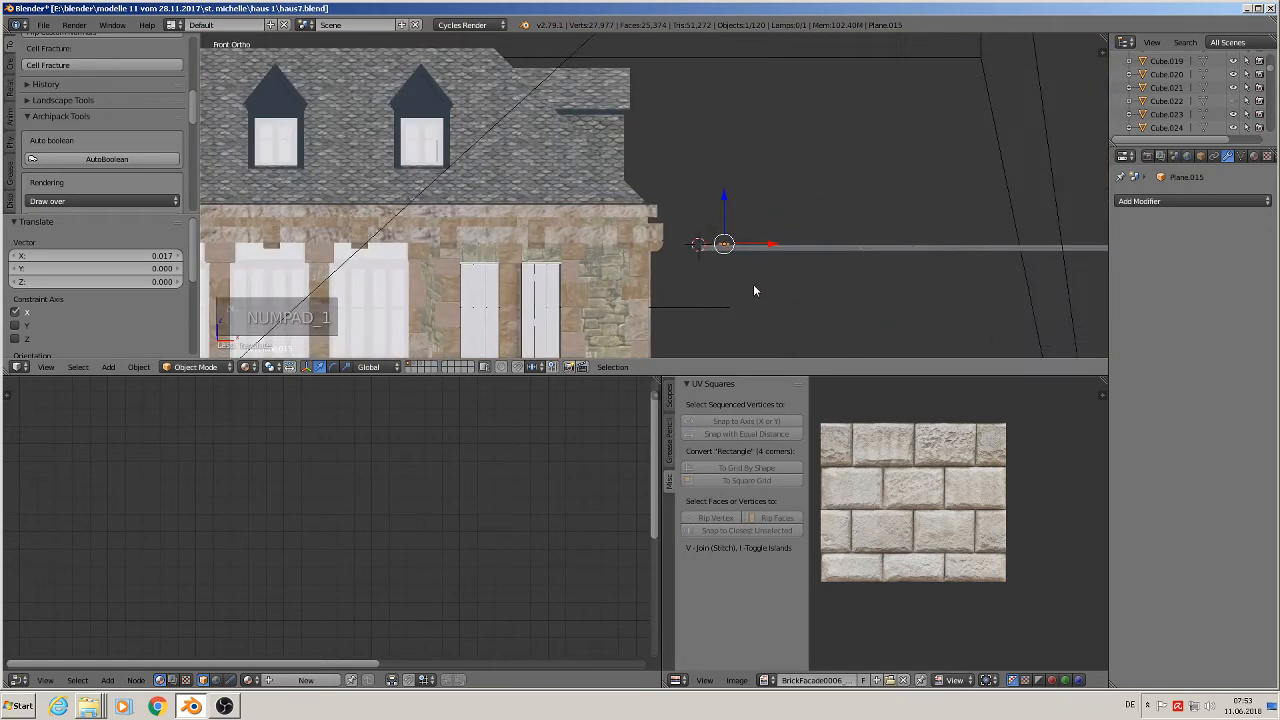
pyautogui.scroll(2, 739, 100)
pyautogui.keyDown('shift'); pyautogui.moveTo(739, 100); pyautogui.dragTo(718, 34, button='middle'); pyautogui.keyUp('shift')
pyautogui.click(42, 25)
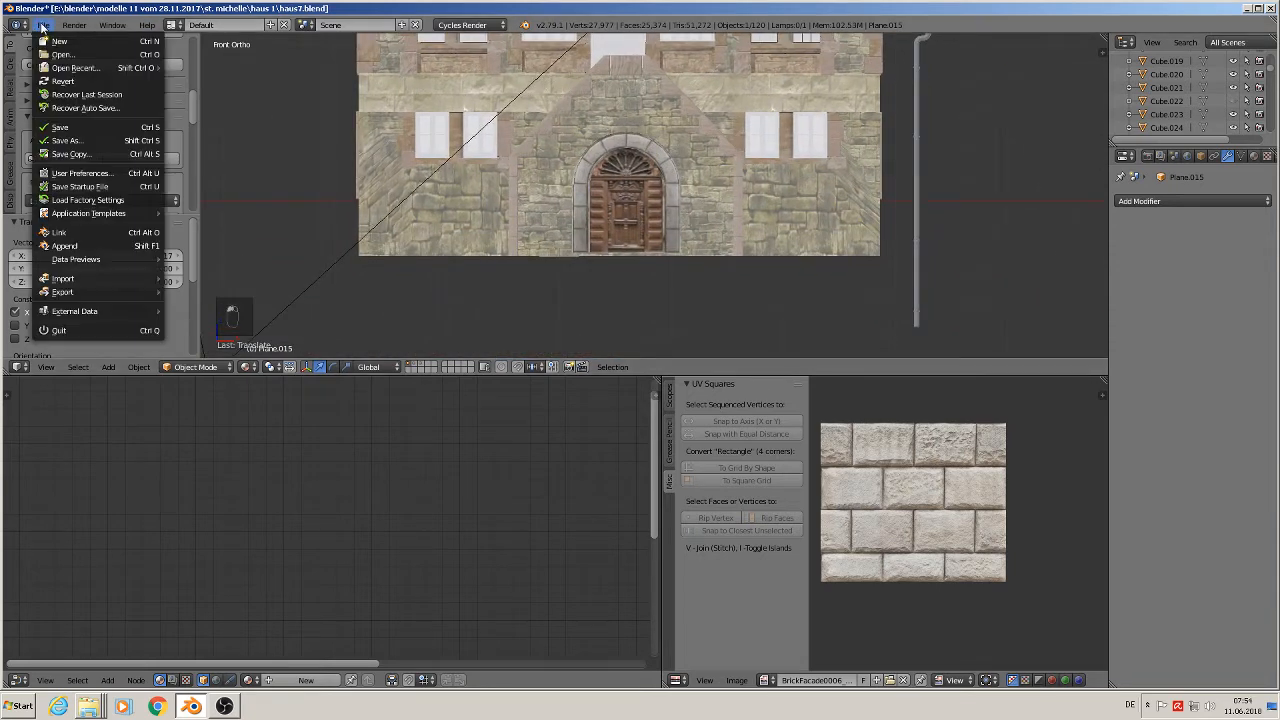
pyautogui.click(60, 127)
pyautogui.scroll(2, 771, 275)
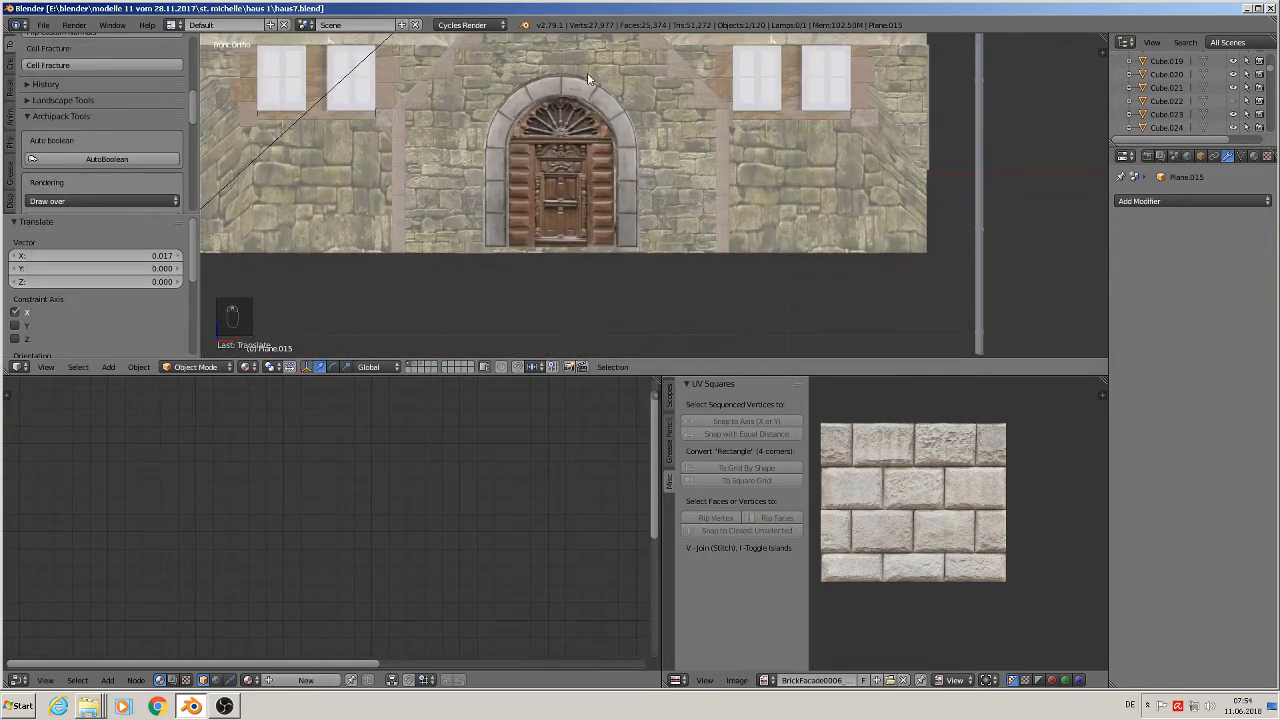
# - Add a cube at the foot of the entrance's right side wall and scale it by 0.016, then by 0.380
pyautogui.click(734, 250)
pyautogui.click(107, 367)
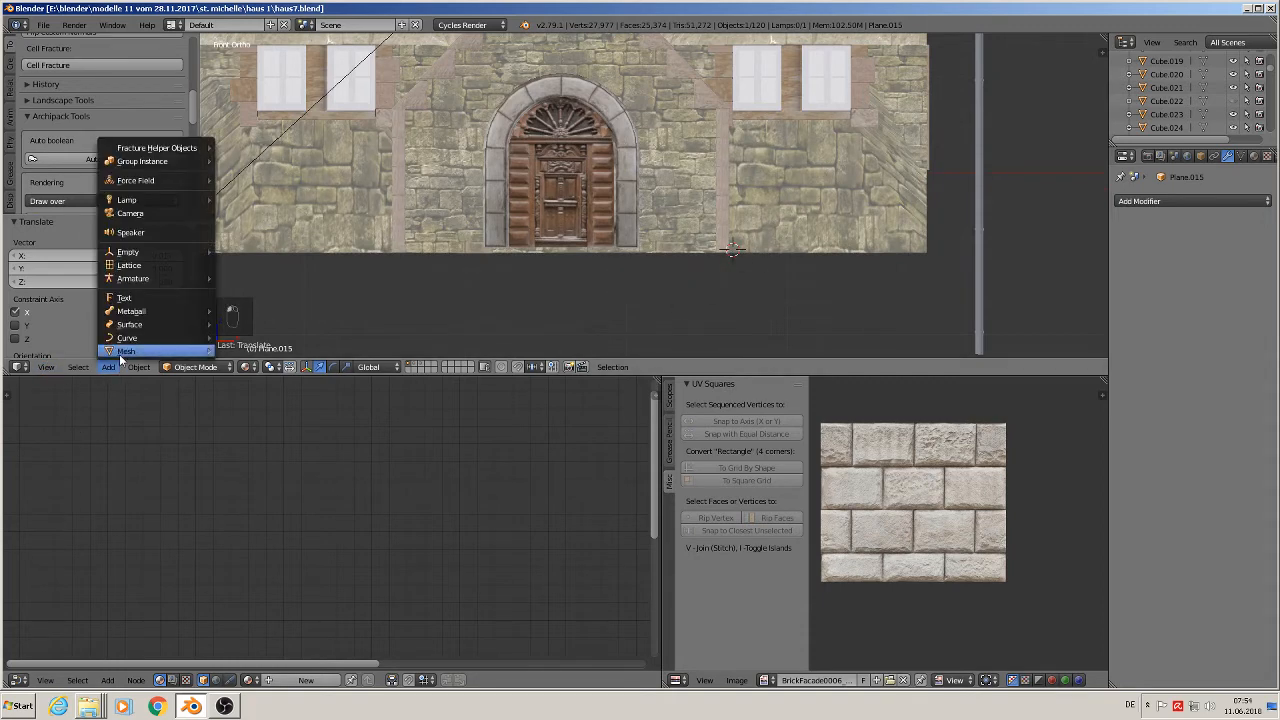
pyautogui.moveTo(150, 351)
pyautogui.click(256, 368)
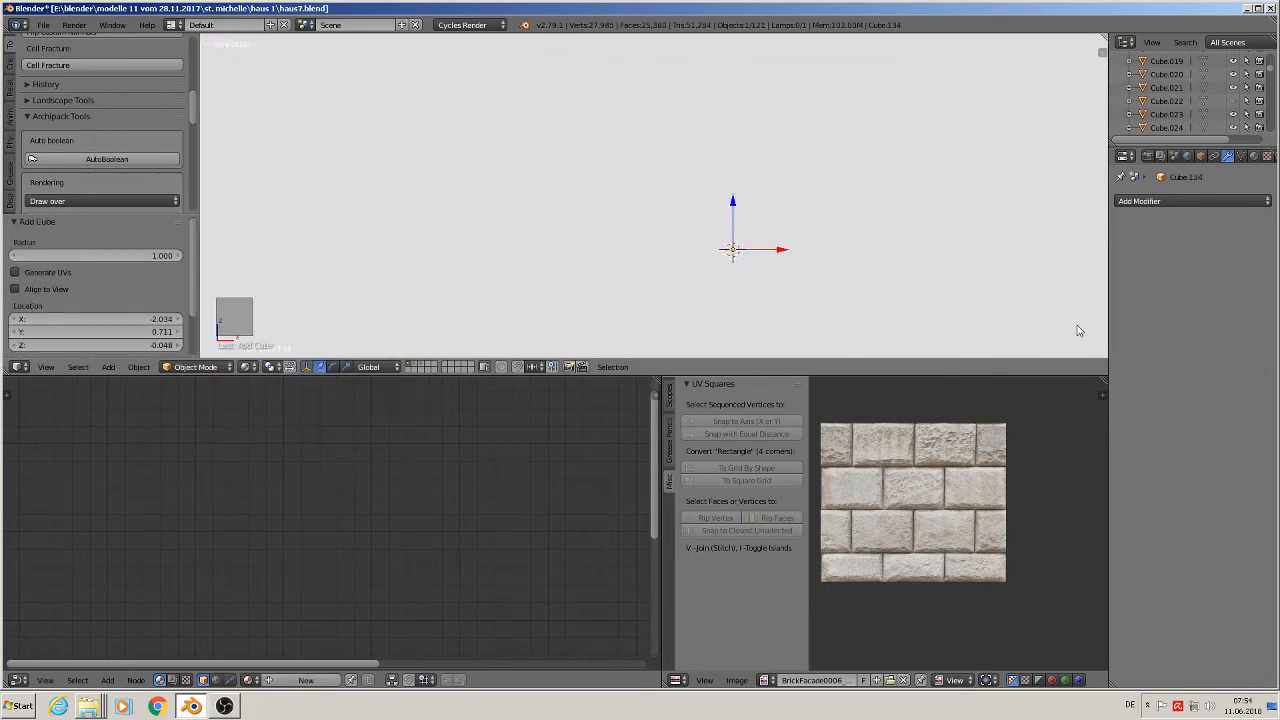
pyautogui.press('s')
pyautogui.click(736, 258)
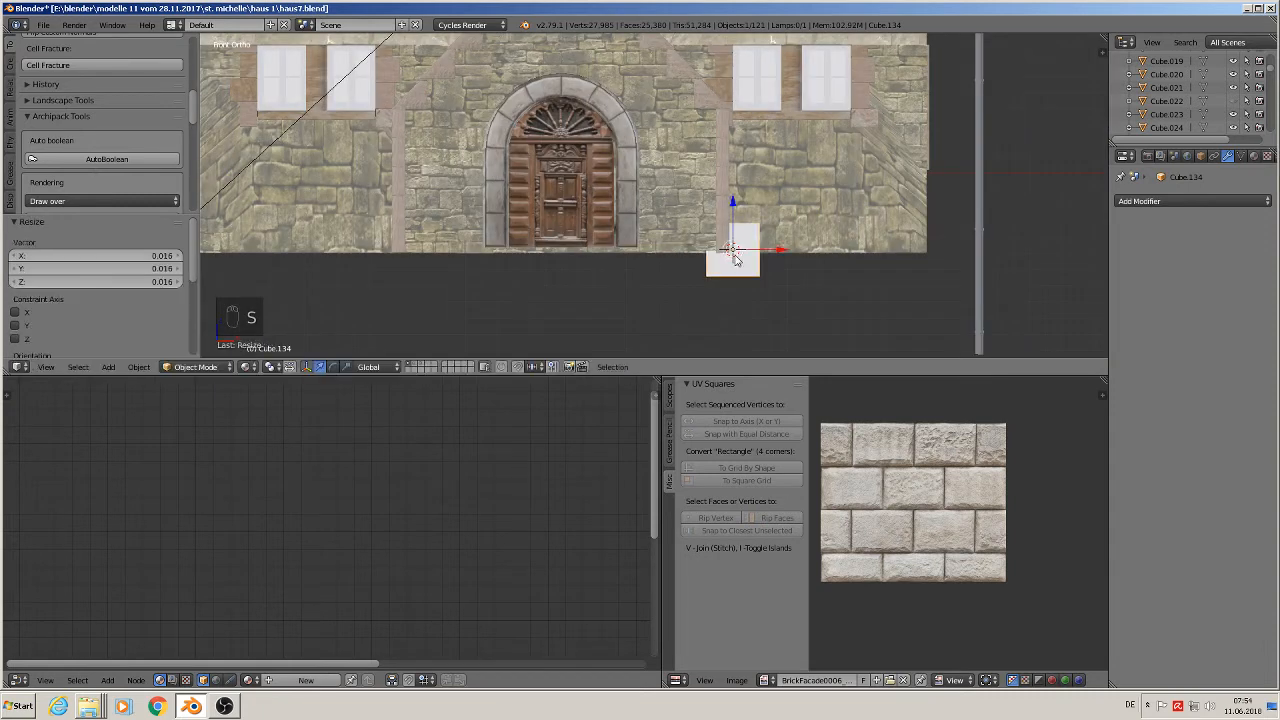
pyautogui.press('s')
pyautogui.click(758, 272)
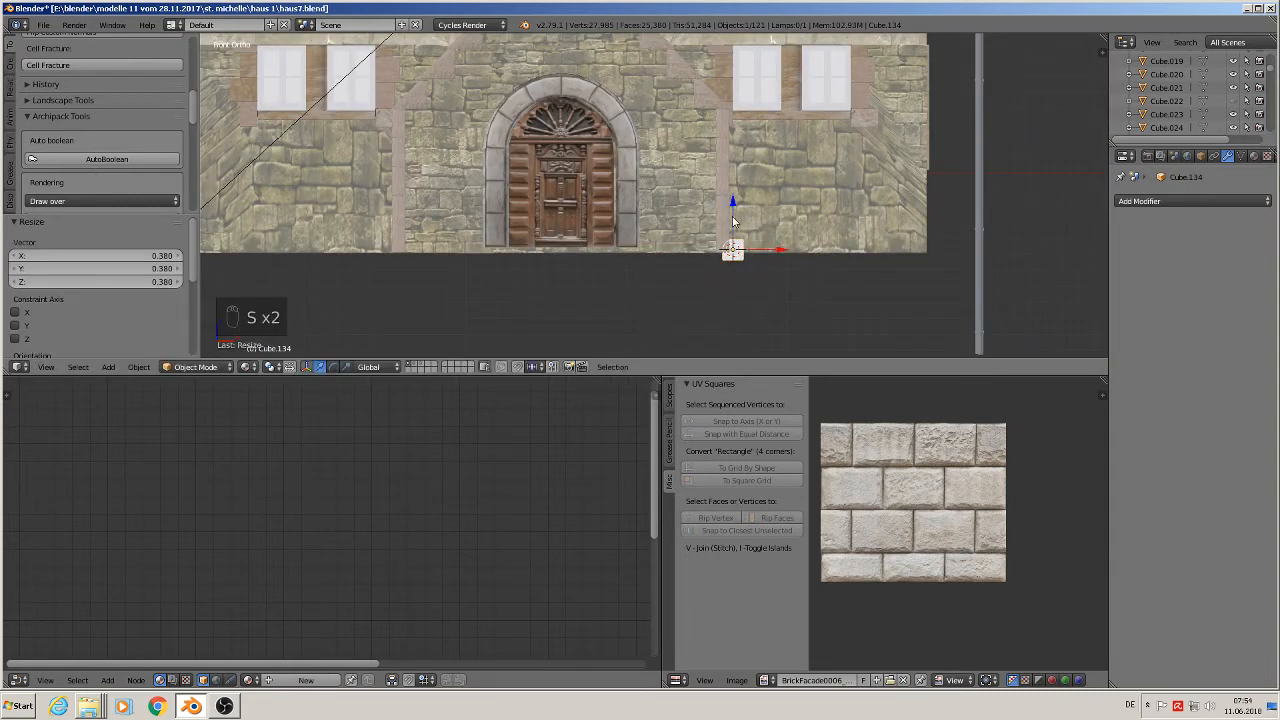
# - Place the small cube beside the entrance's right side wall and widen it along X into a stair tread, finishing with a 1.345 scale
pyautogui.moveTo(732, 216); pyautogui.dragTo(812, 246)
pyautogui.press('s')
pyautogui.click(828, 282)
pyautogui.press('s')
pyautogui.press('x')
pyautogui.click(978, 304)
pyautogui.press('s')
pyautogui.press('x')
pyautogui.click(872, 283)
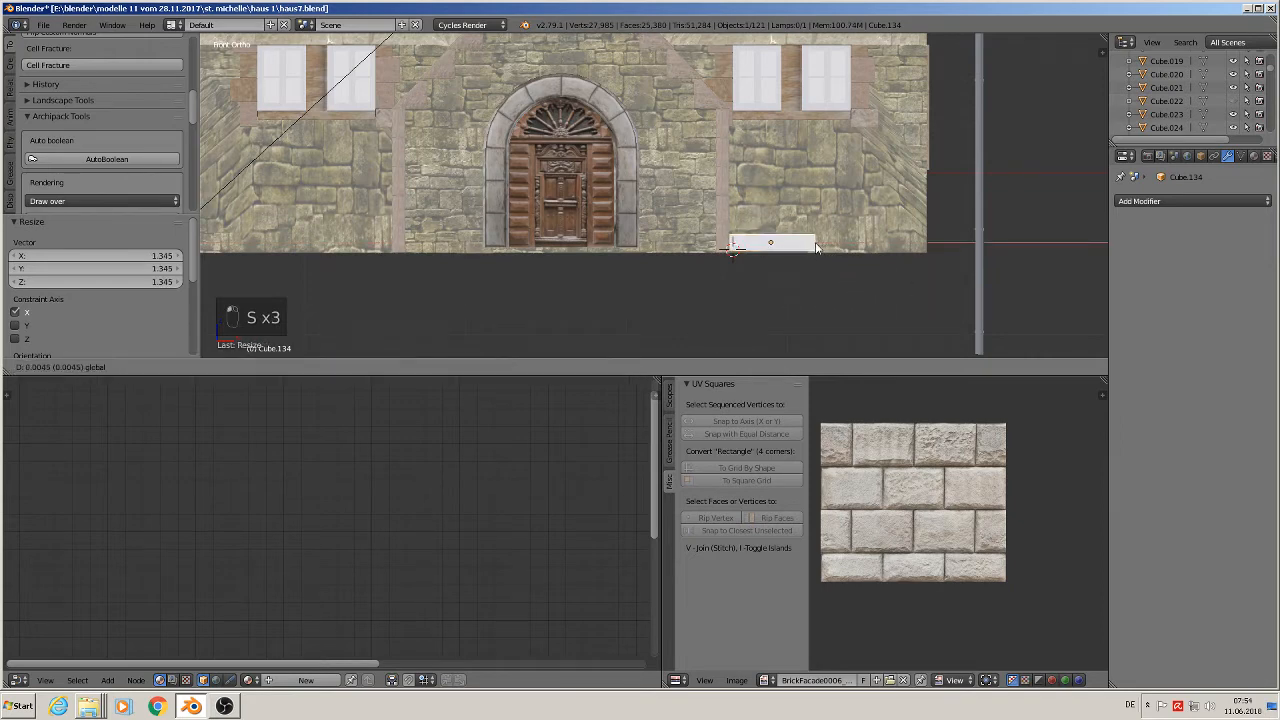
# - Move the tread -0.203 along Y to the side wall's front end, scale it 1.891 along Y and shift it 0.009 along Y
pyautogui.moveTo(812, 246)
pyautogui.mouseDown(button='middle')
pyautogui.moveTo(749, 289)
pyautogui.moveTo(804, 256)
pyautogui.mouseUp(button='middle')
pyautogui.moveTo(807, 240); pyautogui.dragTo(524, 285)
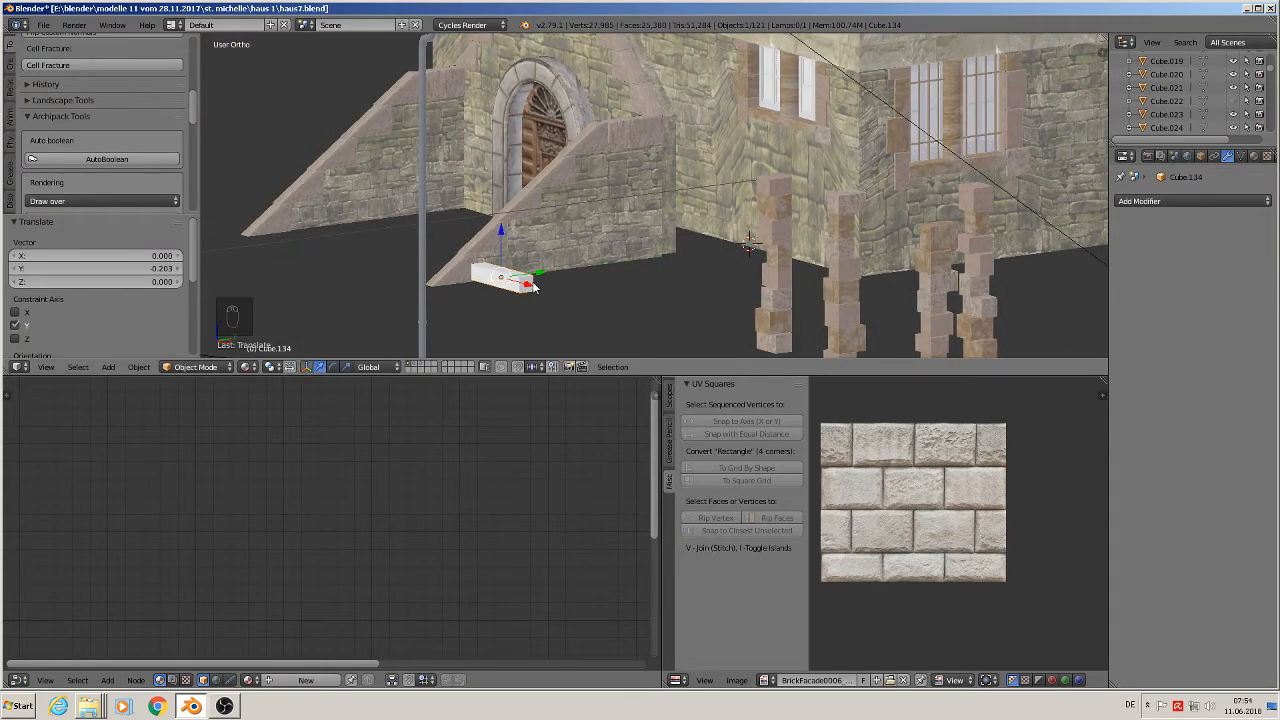
pyautogui.moveTo(524, 285); pyautogui.dragTo(518, 310, button='middle')
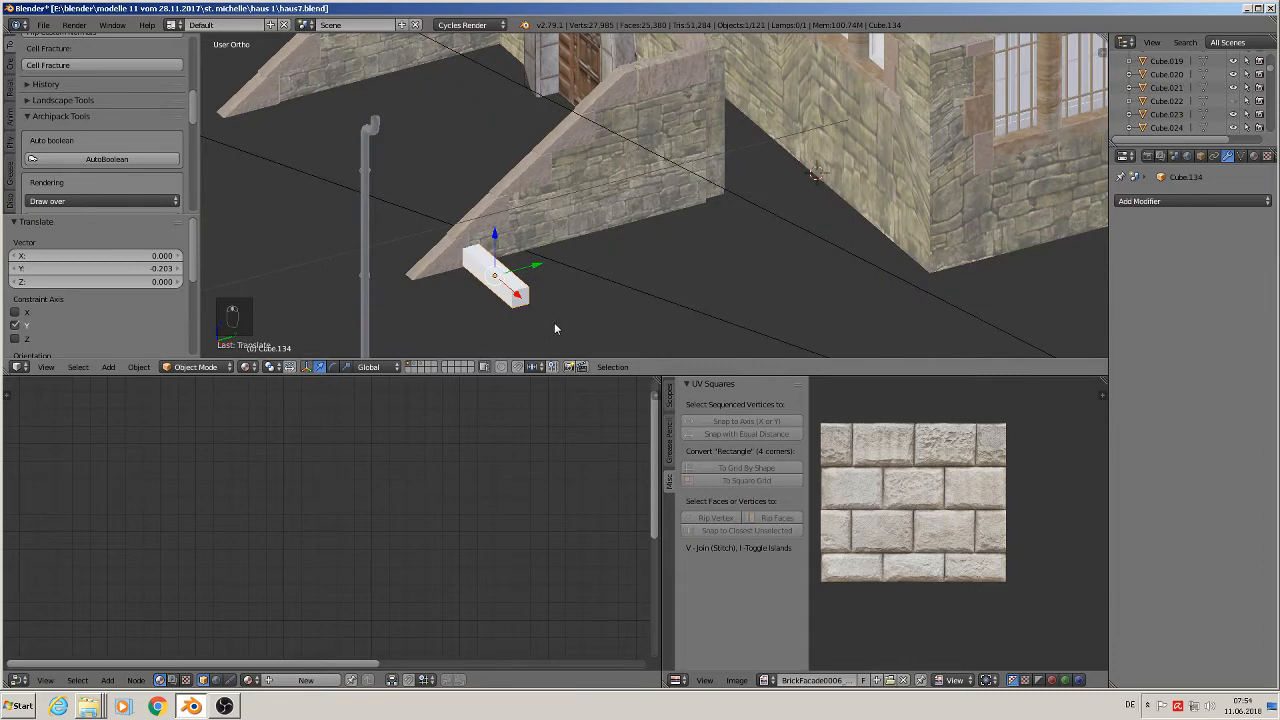
pyautogui.press('s')
pyautogui.press('y')
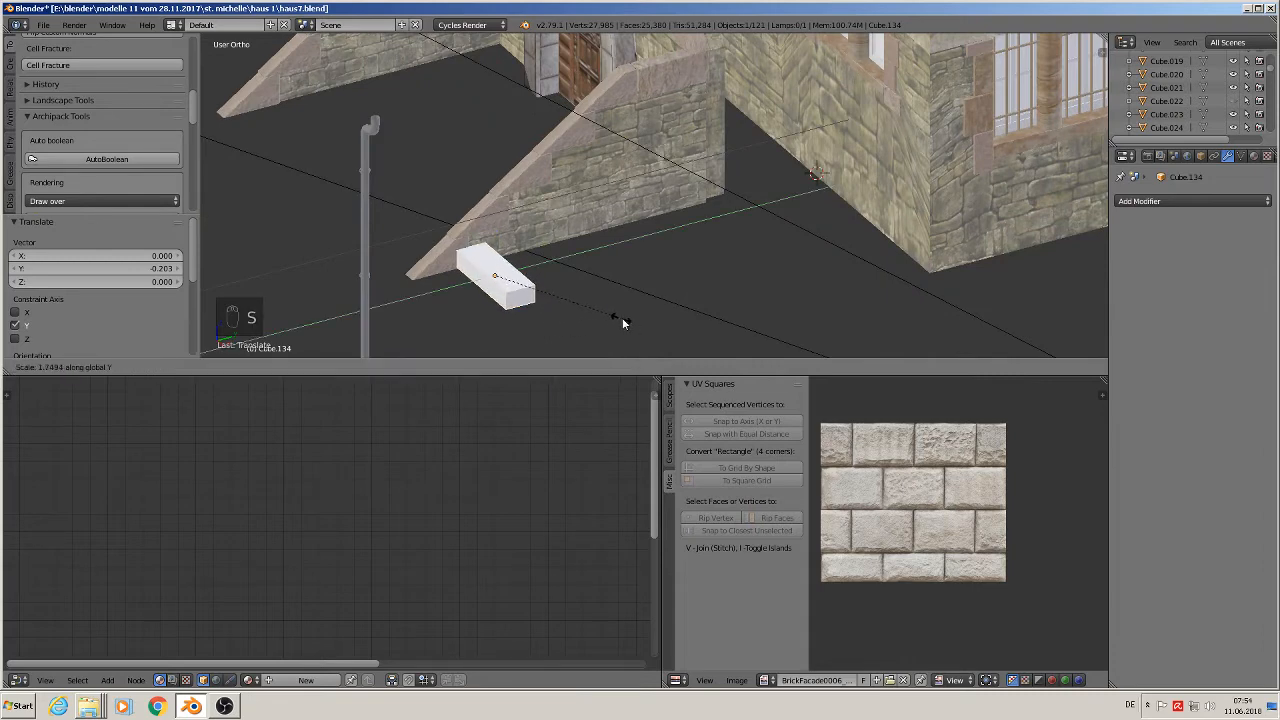
pyautogui.click(634, 320)
pyautogui.press('g')
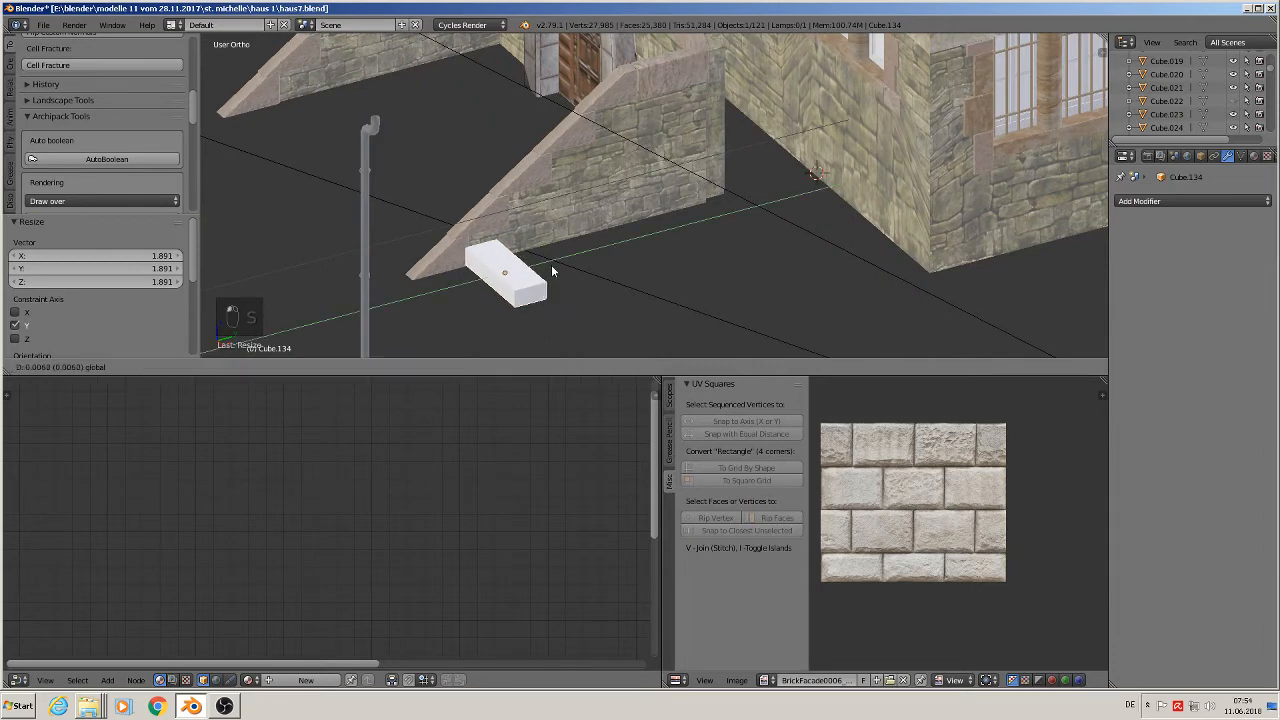
pyautogui.click(553, 271)
# - Add an Array modifier to the tread with a relative offset of X 0, Y 1 and Z 1
pyautogui.click(1203, 205)
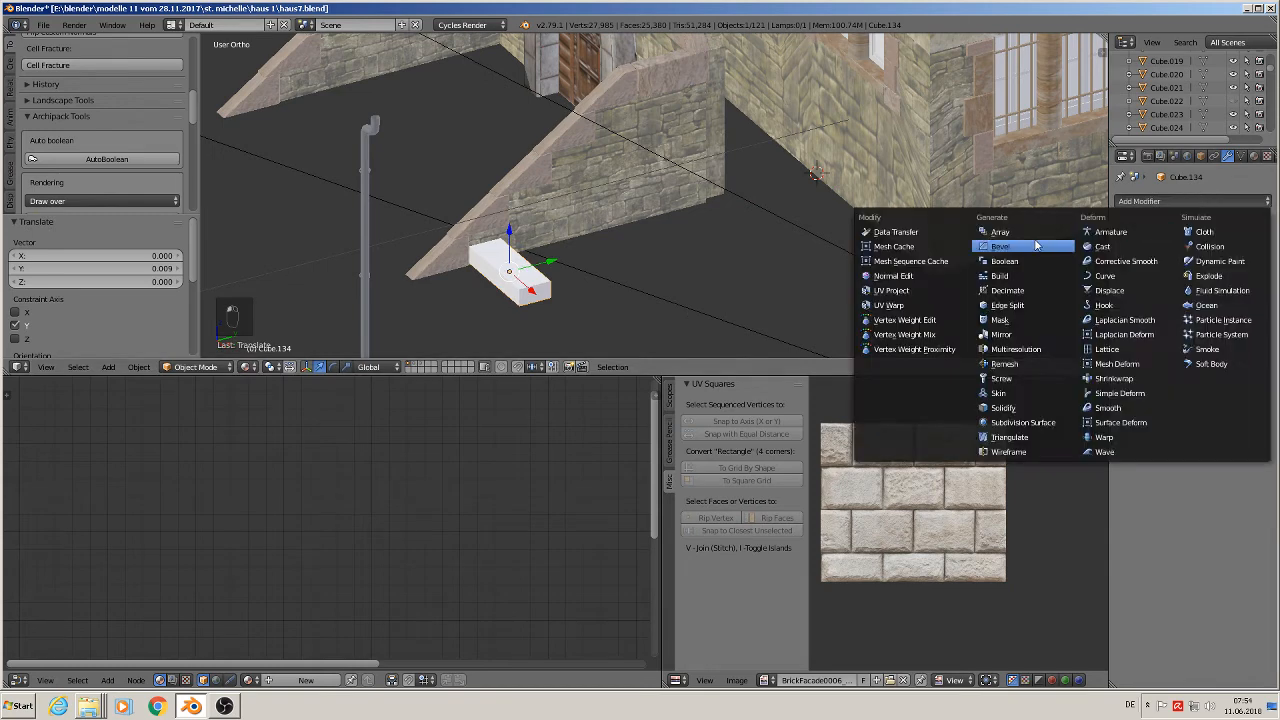
pyautogui.click(1026, 236)
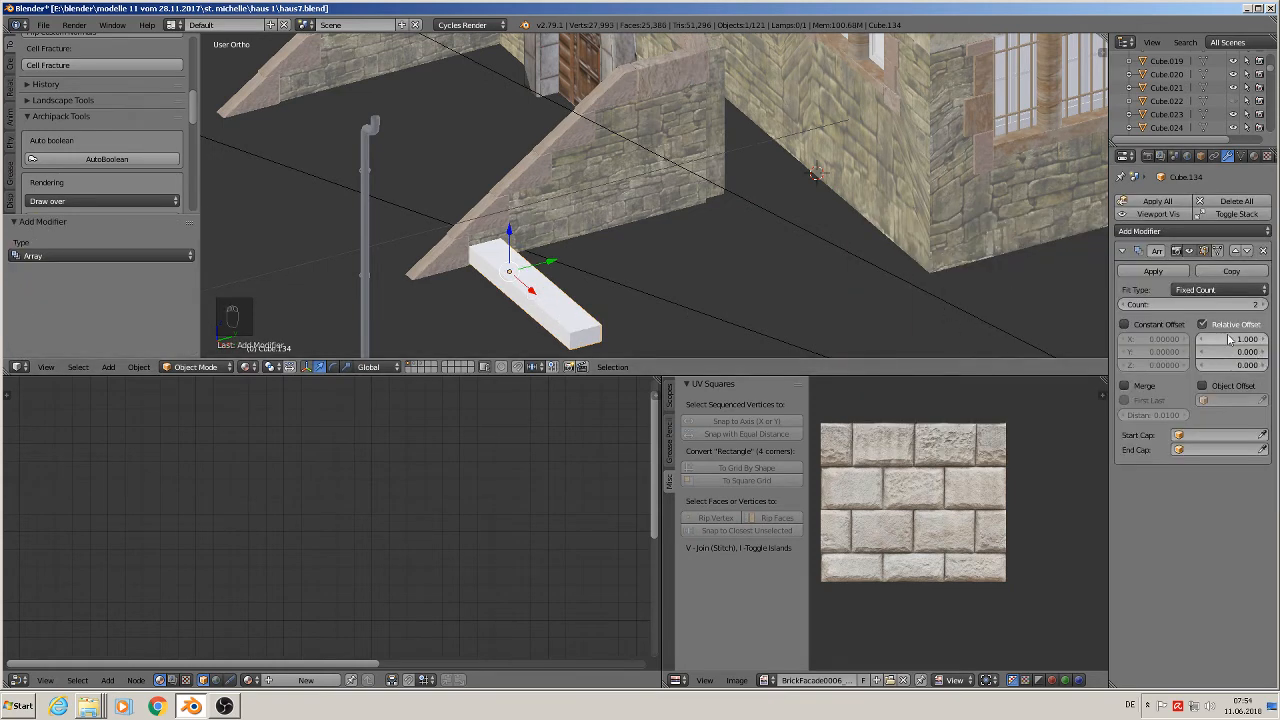
pyautogui.click(1231, 338)
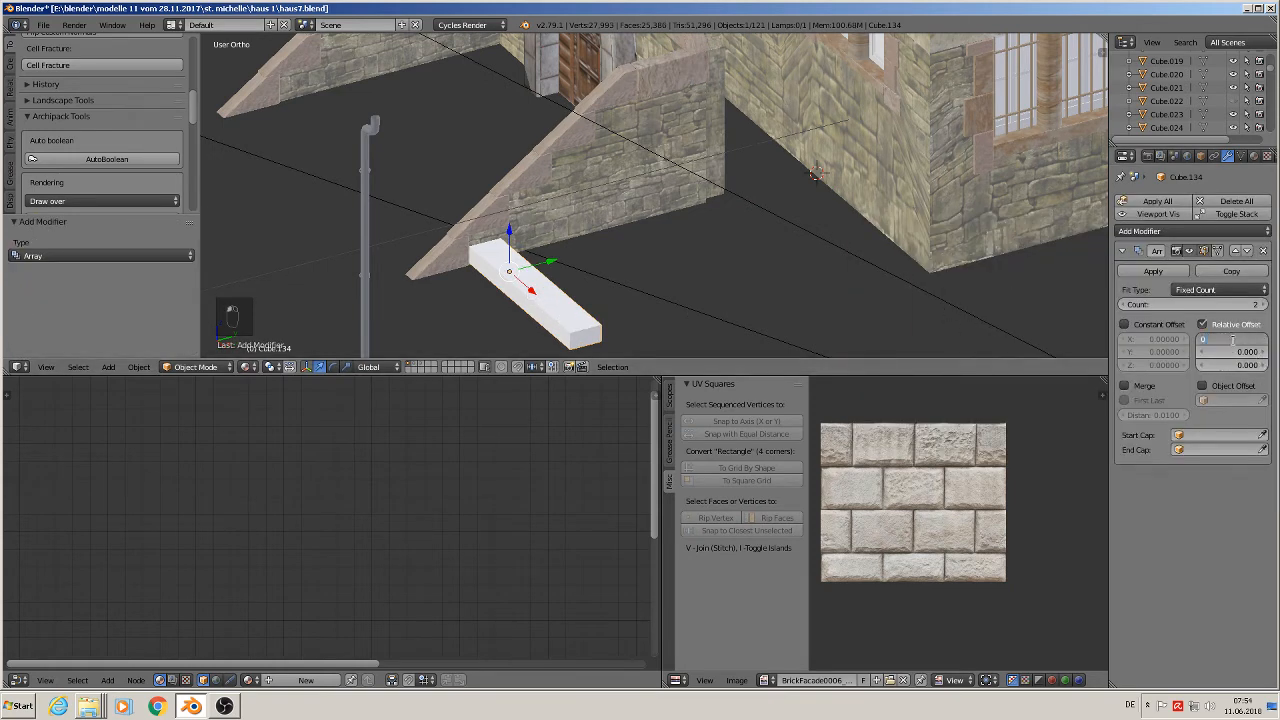
pyautogui.write('0')
pyautogui.press('Return')
pyautogui.click(1232, 351)
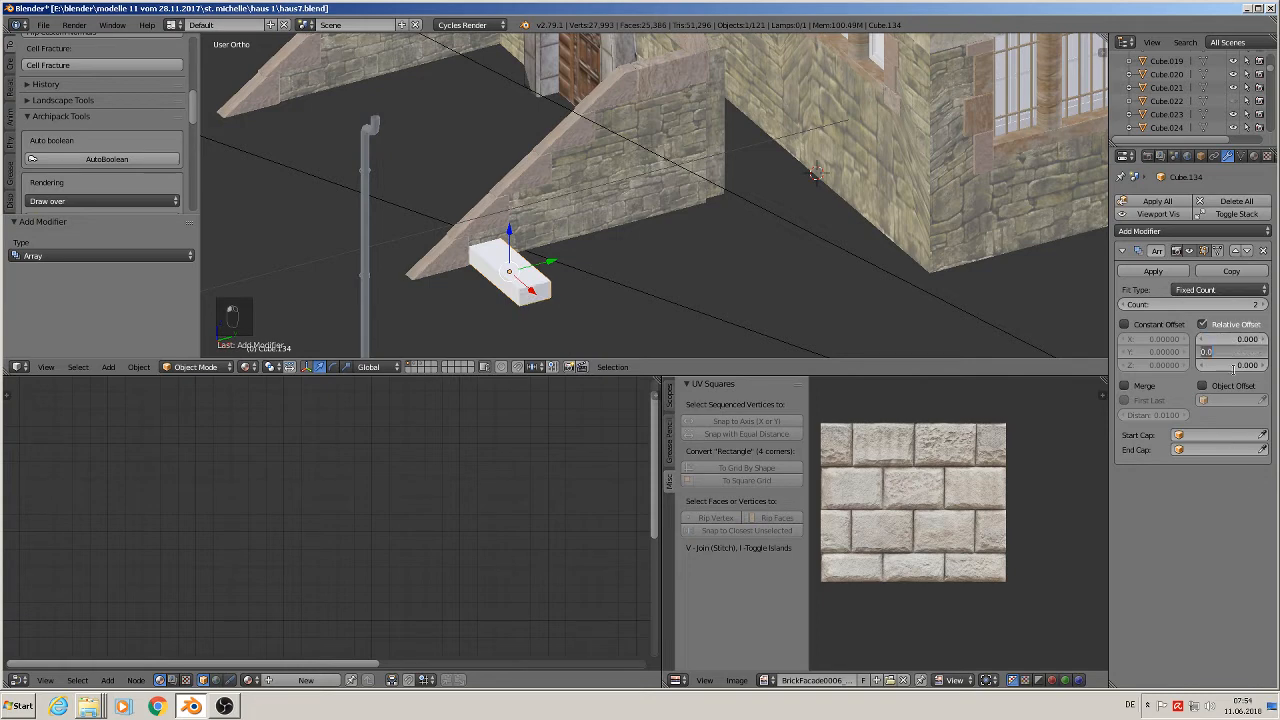
pyautogui.write('1')
pyautogui.press('Return')
pyautogui.click(1240, 364)
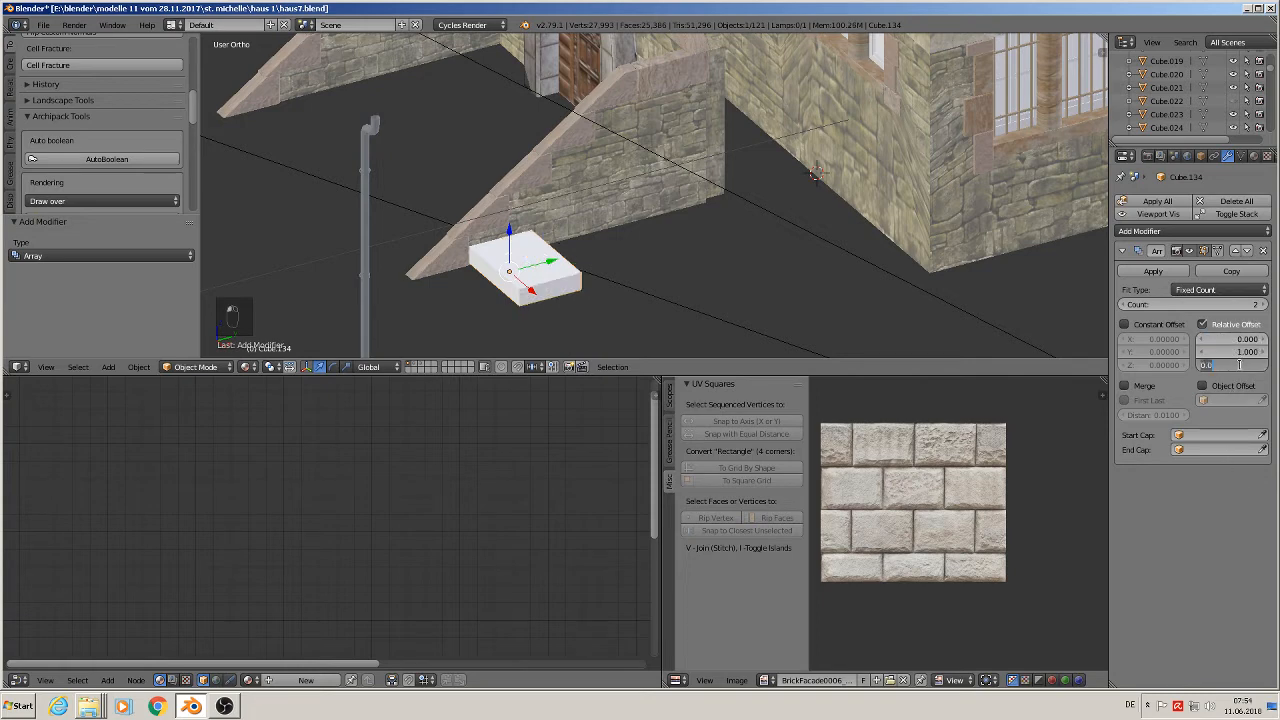
pyautogui.write('1')
pyautogui.press('Return')
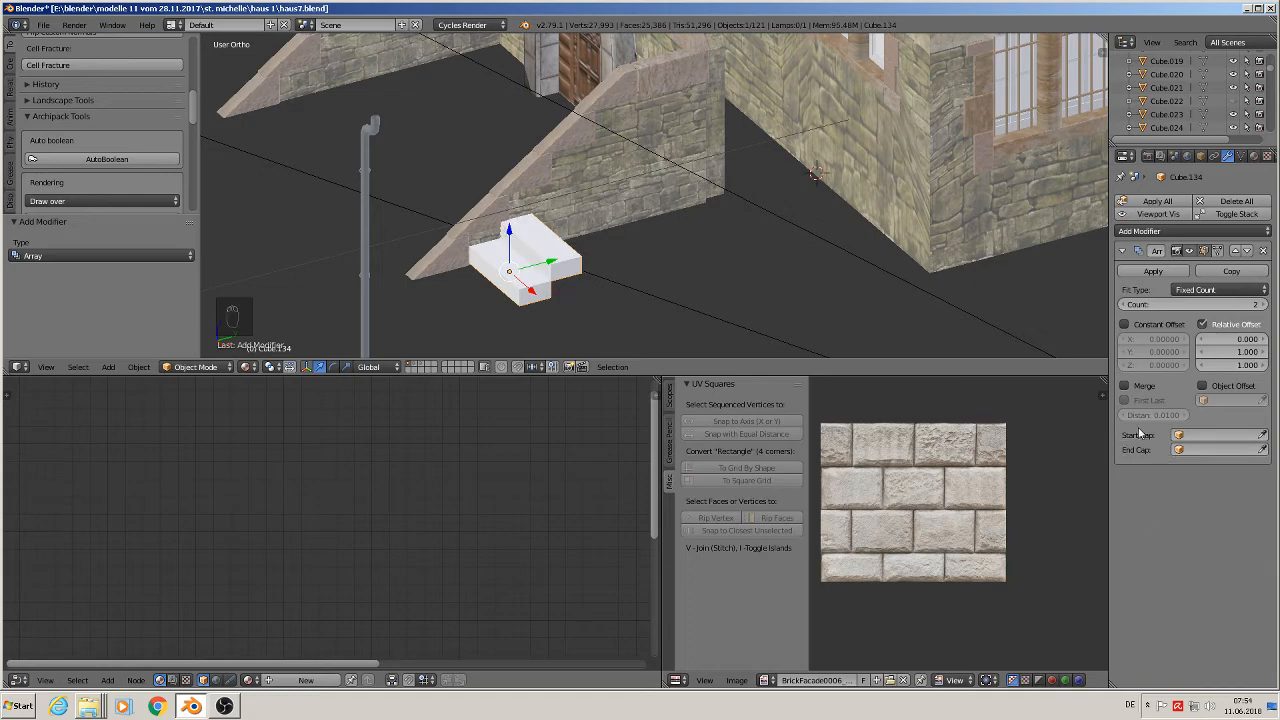
# - Set the tread's array count to 6 to form a staircase along the side wall
pyautogui.click(1266, 304)
pyautogui.click(1266, 304)
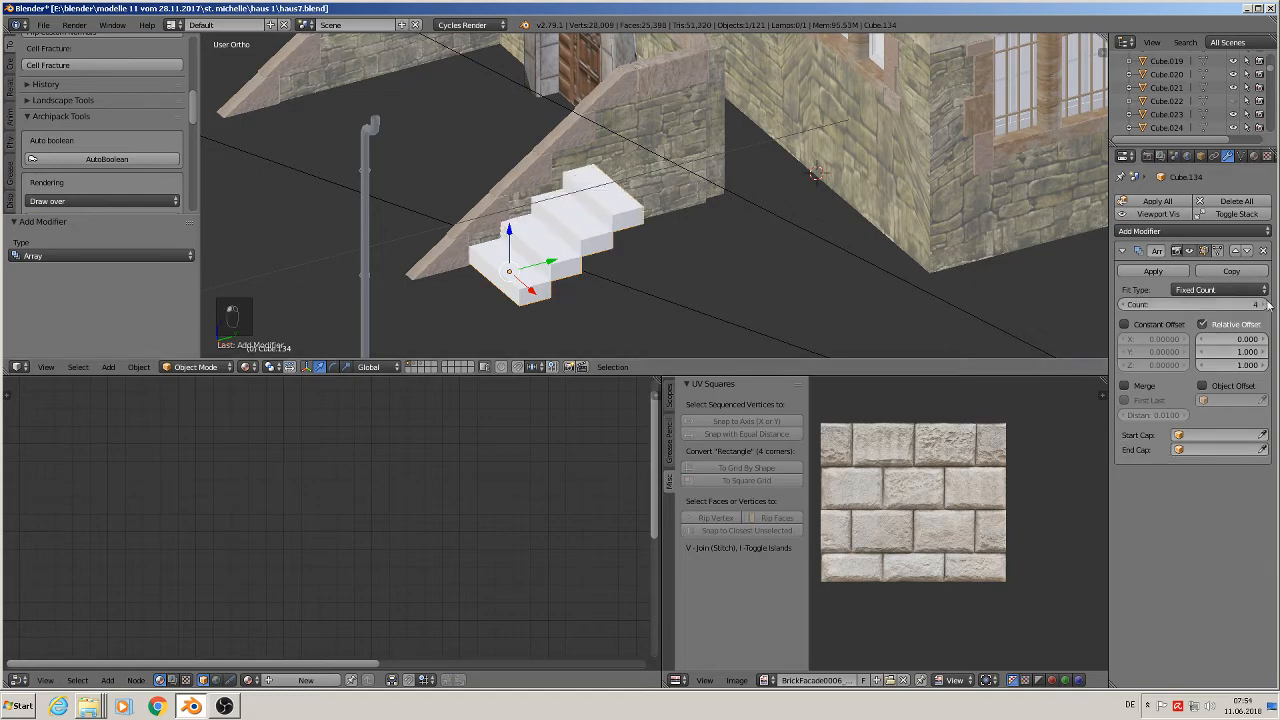
pyautogui.click(1266, 304)
pyautogui.click(1266, 304)
pyautogui.click(1266, 304)
pyautogui.moveTo(1010, 240); pyautogui.dragTo(962, 158, button='middle')
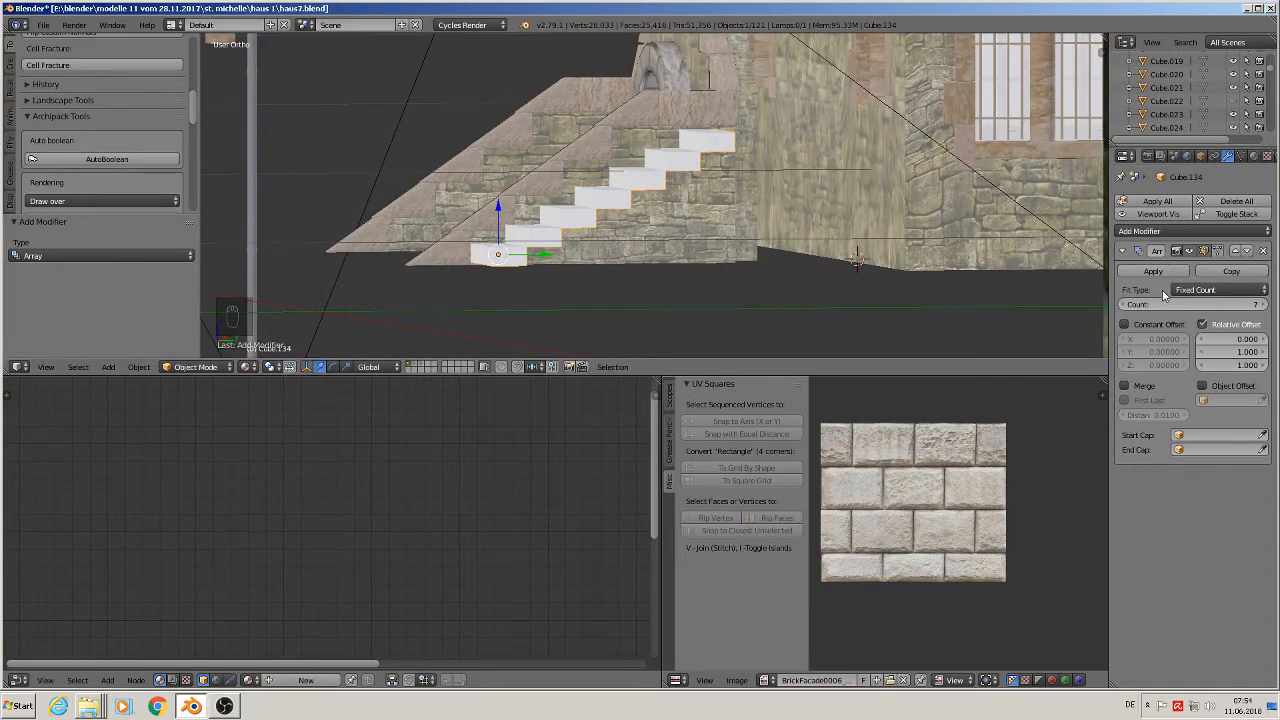
pyautogui.click(1123, 304)
pyautogui.moveTo(735, 182); pyautogui.dragTo(737, 214, button='middle')
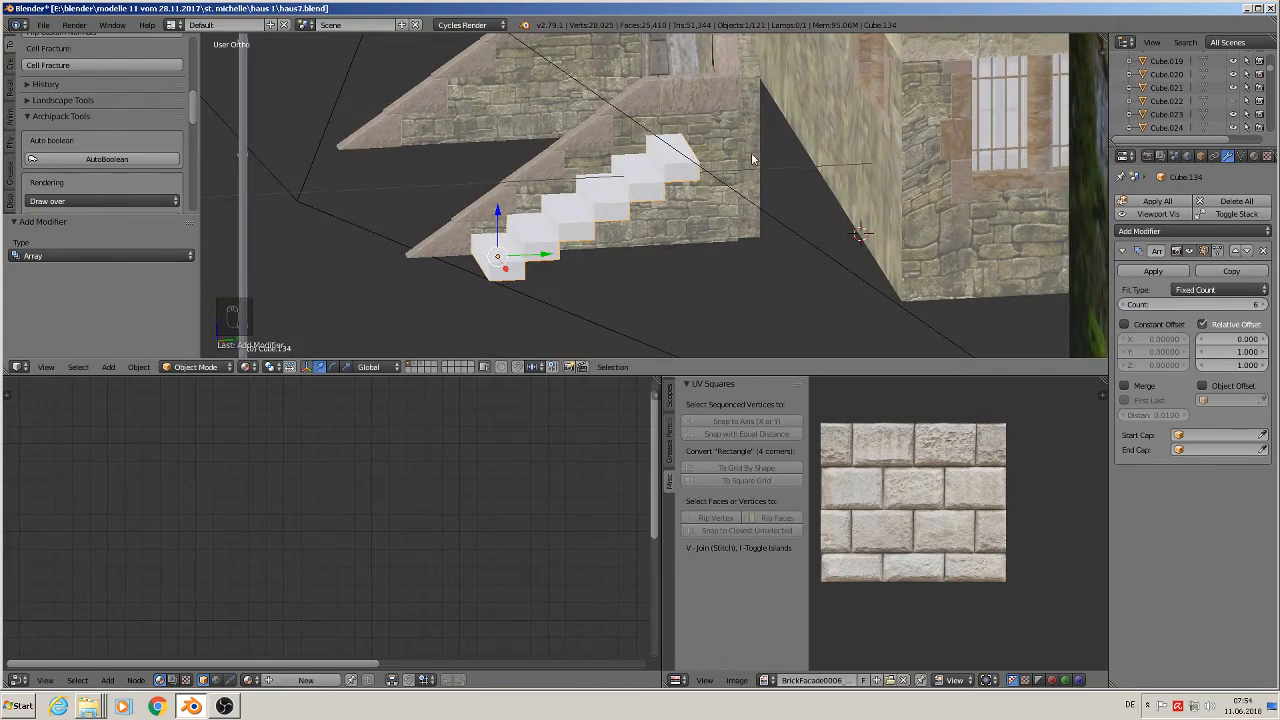
# - Make a linked duplicate of the staircase and move it -0.260 along X to the outside of the opposite side wall
pyautogui.moveTo(744, 174); pyautogui.dragTo(718, 266, button='middle')
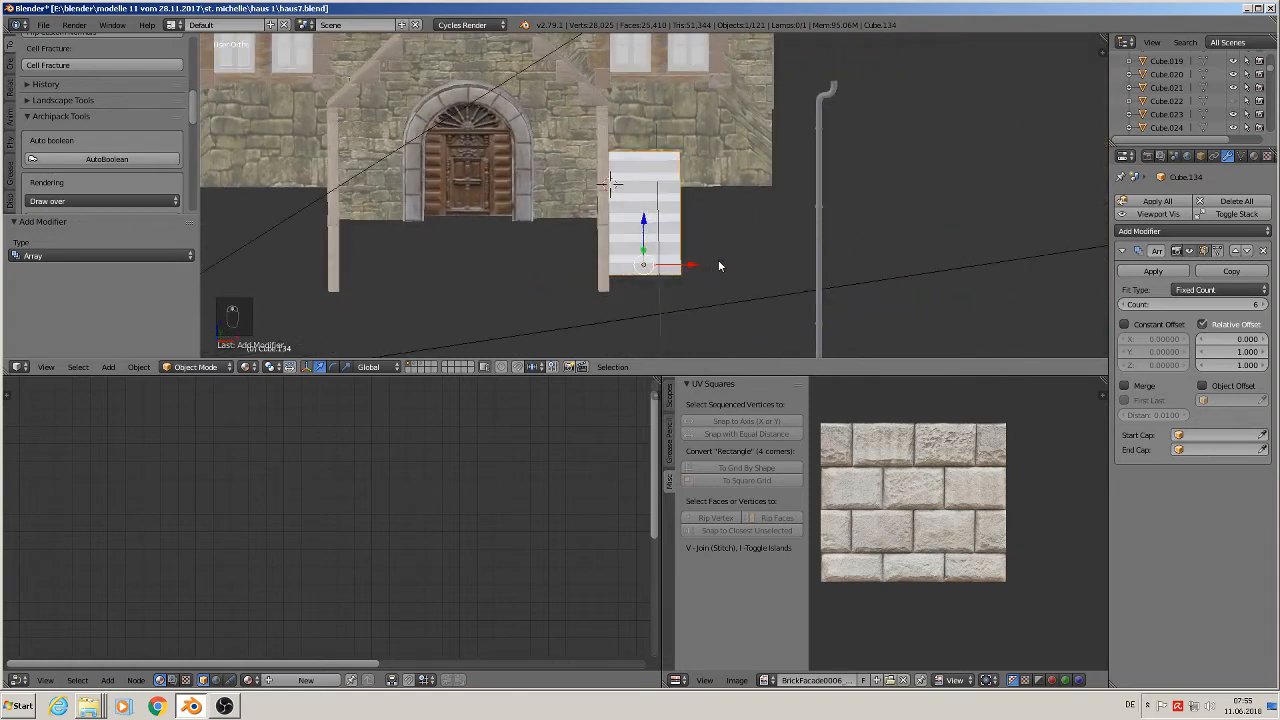
pyautogui.hotkey('alt', 'd')
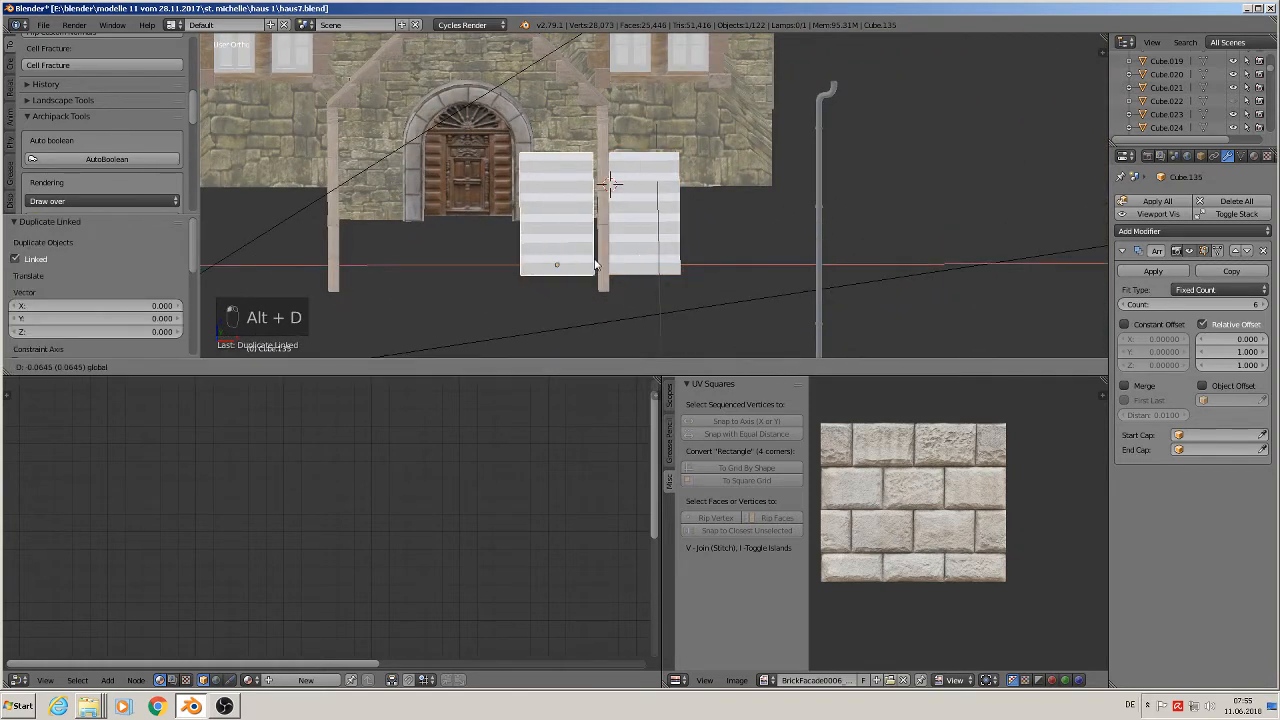
pyautogui.click(343, 243)
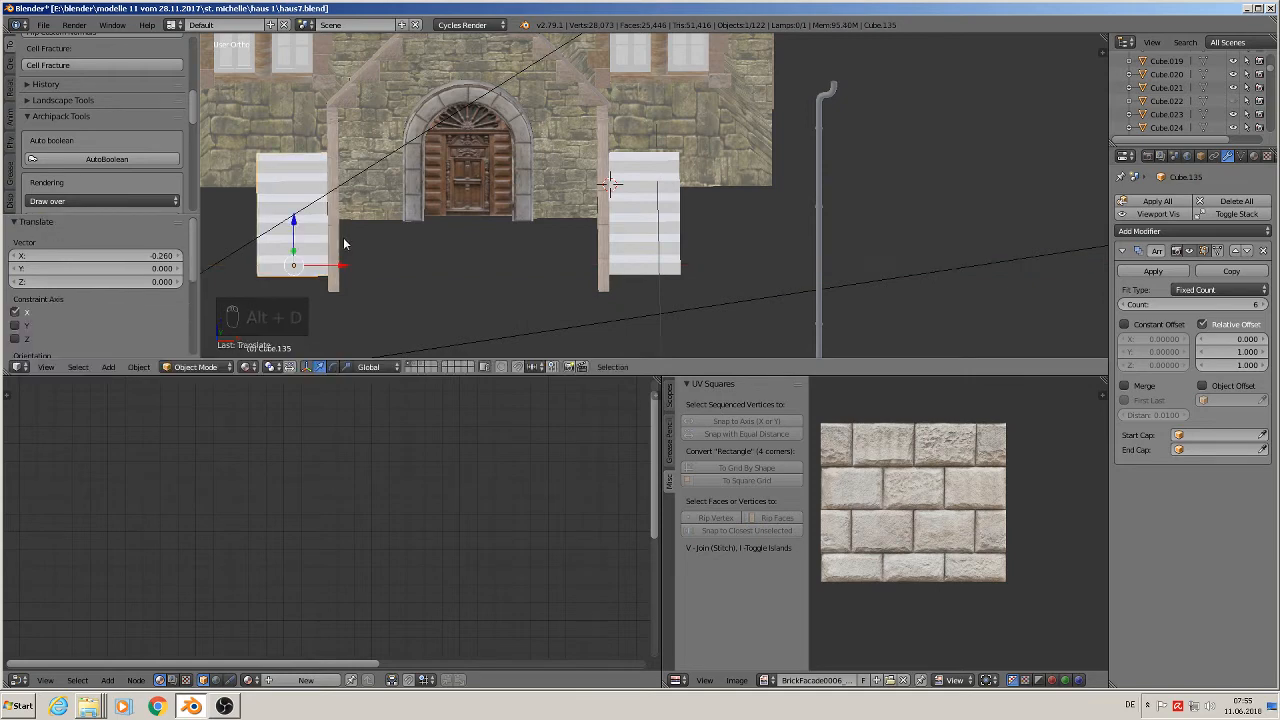
# - Make a linked duplicate of the right staircase and move it 0.108 along Y toward the house facade
pyautogui.moveTo(343, 243); pyautogui.dragTo(588, 188, button='middle')
pyautogui.rightClick(572, 201)
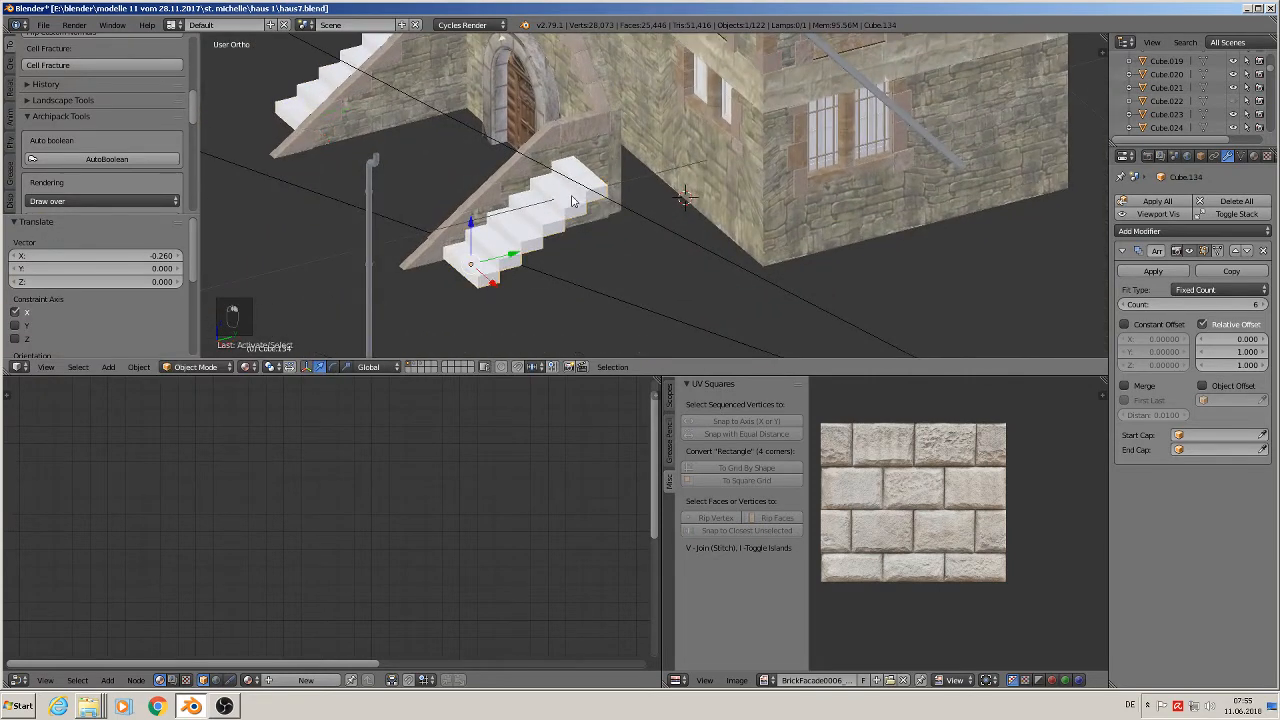
pyautogui.hotkey('alt', 'd')
pyautogui.press('y')
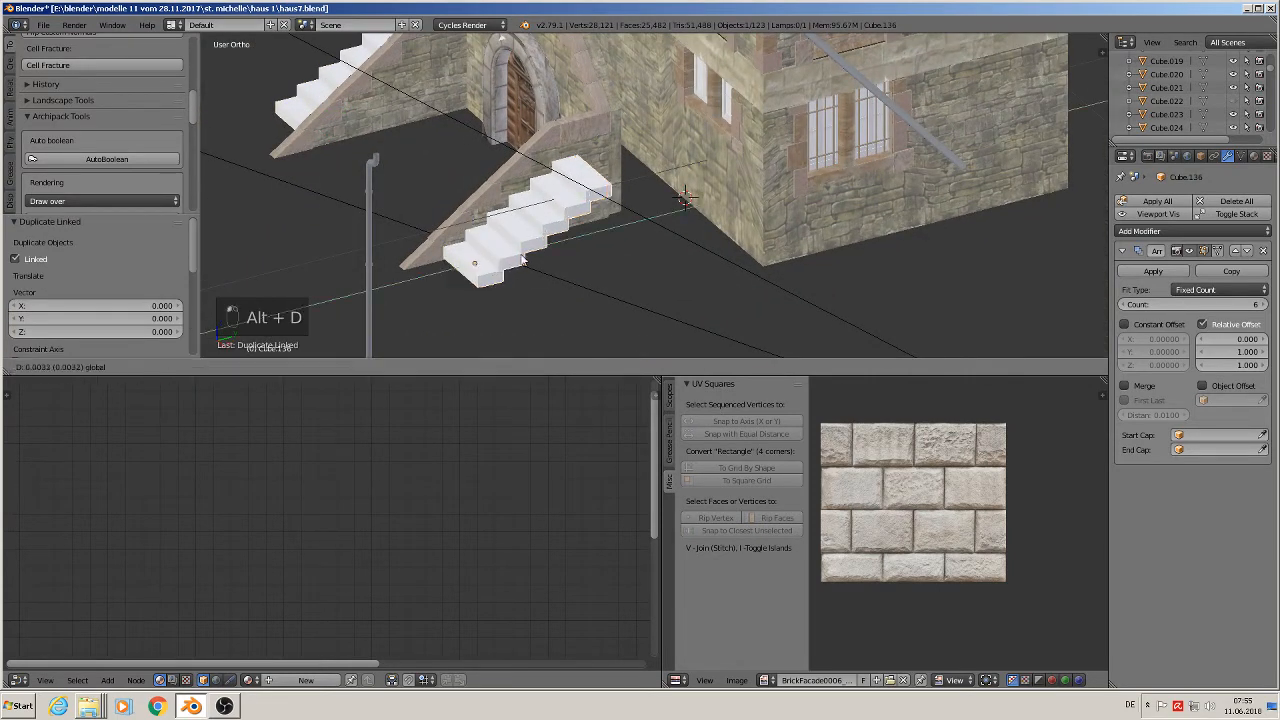
pyautogui.click(664, 270)
# - Rotate the duplicated flight -90° about Z, followed by 180° about Z, so it climbs toward the middle of the entrance
pyautogui.write('rz')
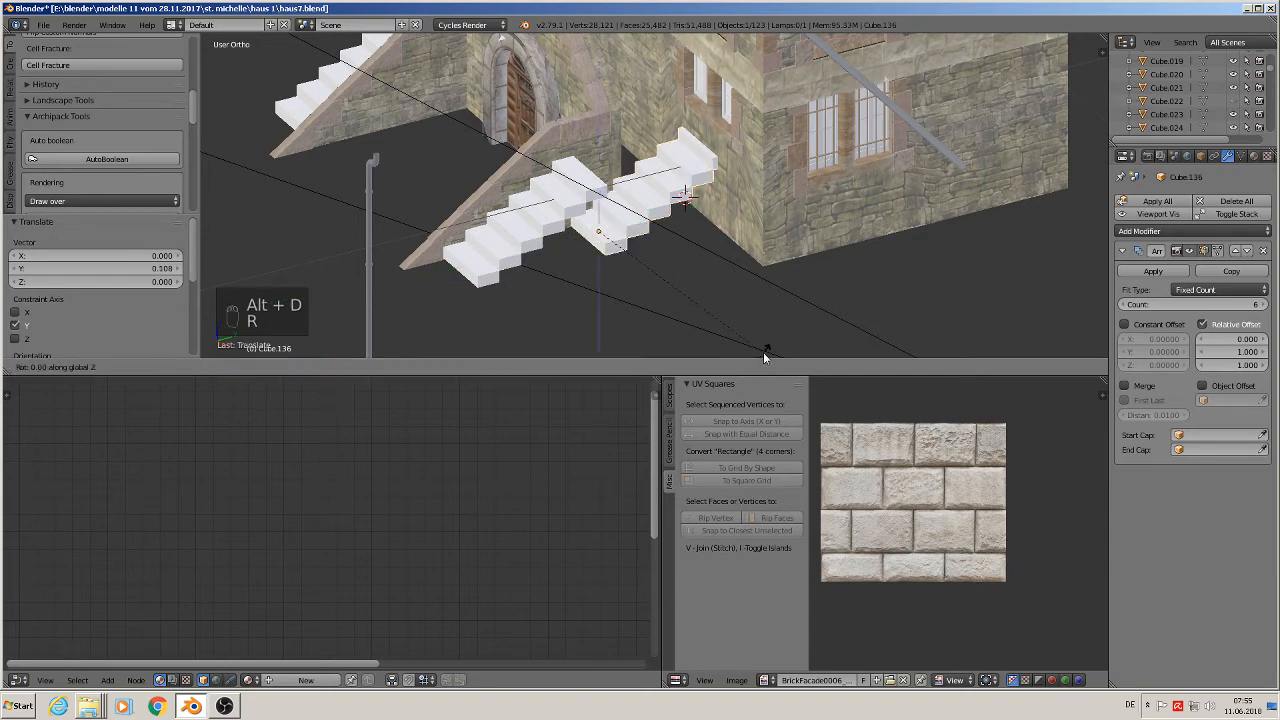
pyautogui.write('-90')
pyautogui.press('Return')
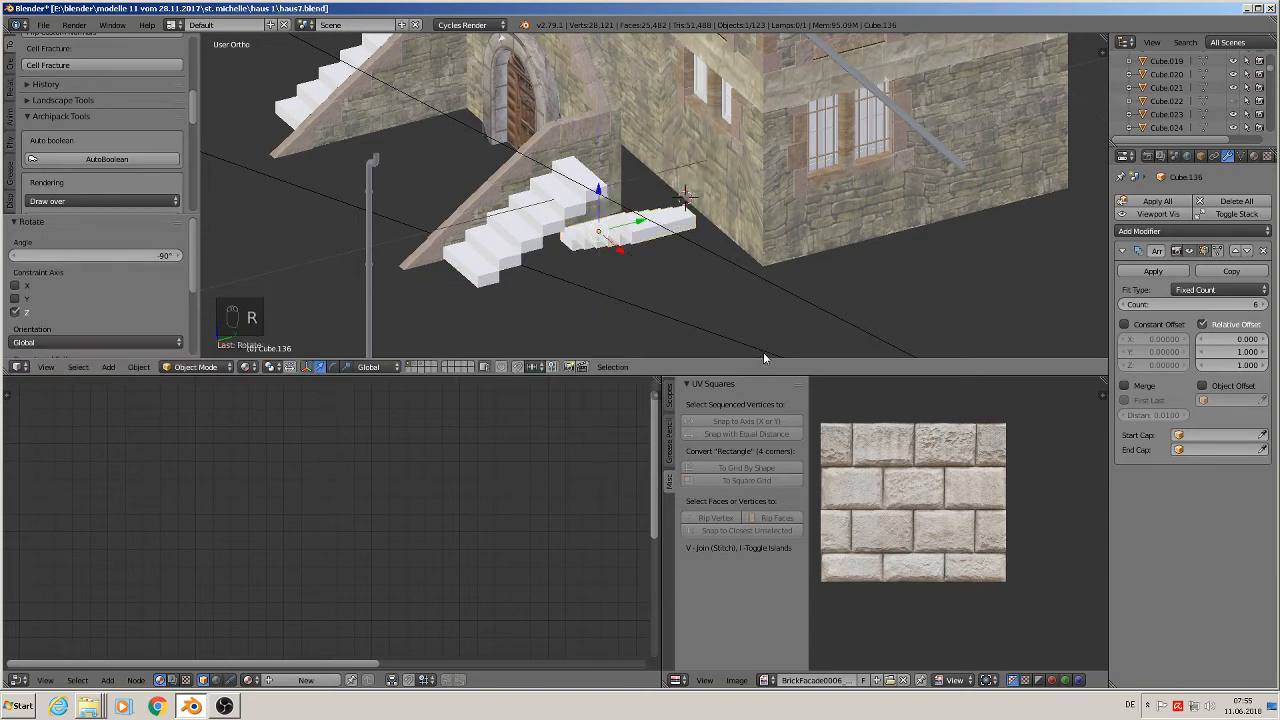
pyautogui.write('z180')
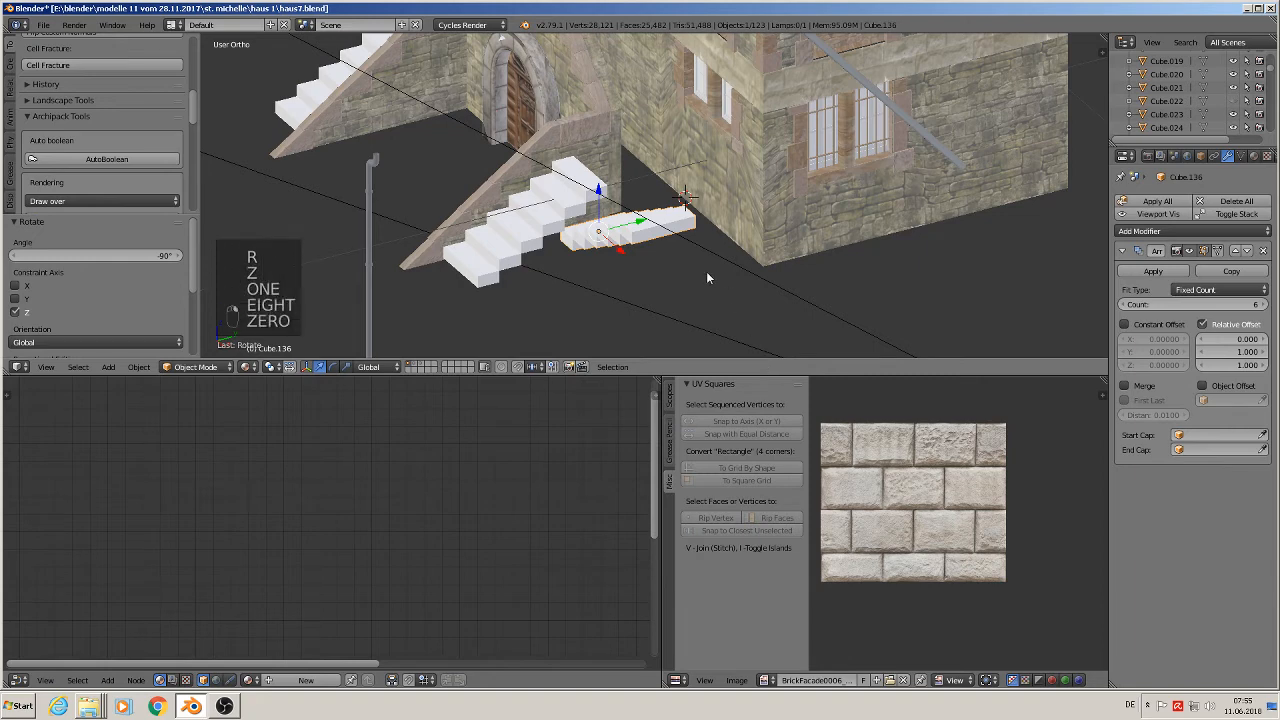
pyautogui.press('r')
pyautogui.press('r')
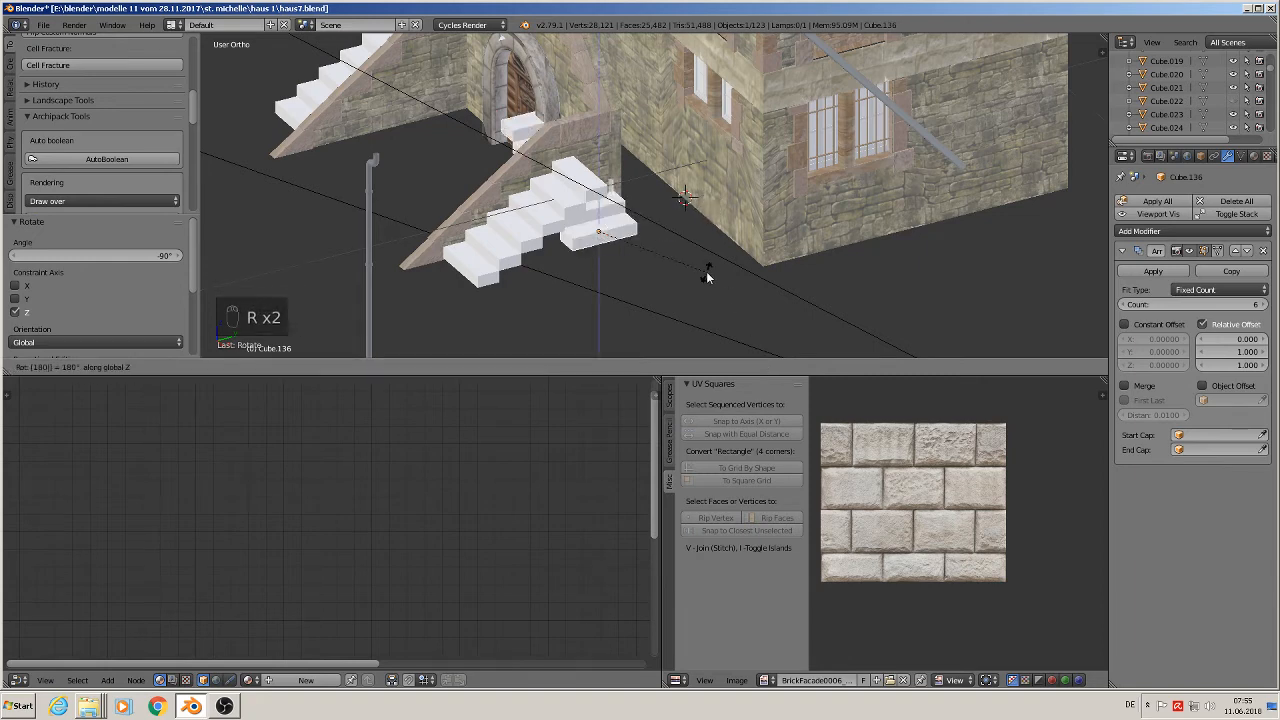
pyautogui.press('Return')
# - Raise the rotated flight above the right staircase and move it 0.059 along Y toward the facade
pyautogui.moveTo(628, 225); pyautogui.dragTo(569, 178, button='middle')
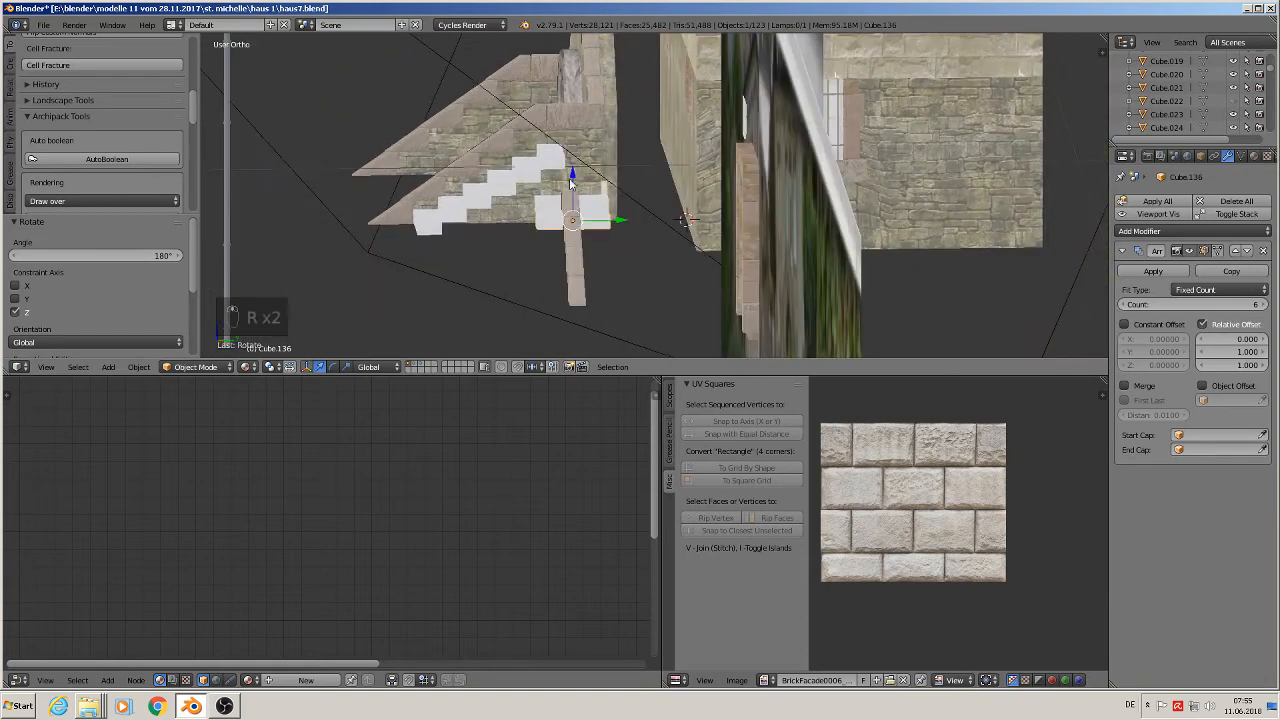
pyautogui.press('g')
pyautogui.moveTo(600, 114); pyautogui.dragTo(710, 165)
pyautogui.scroll(-5, 710, 165)
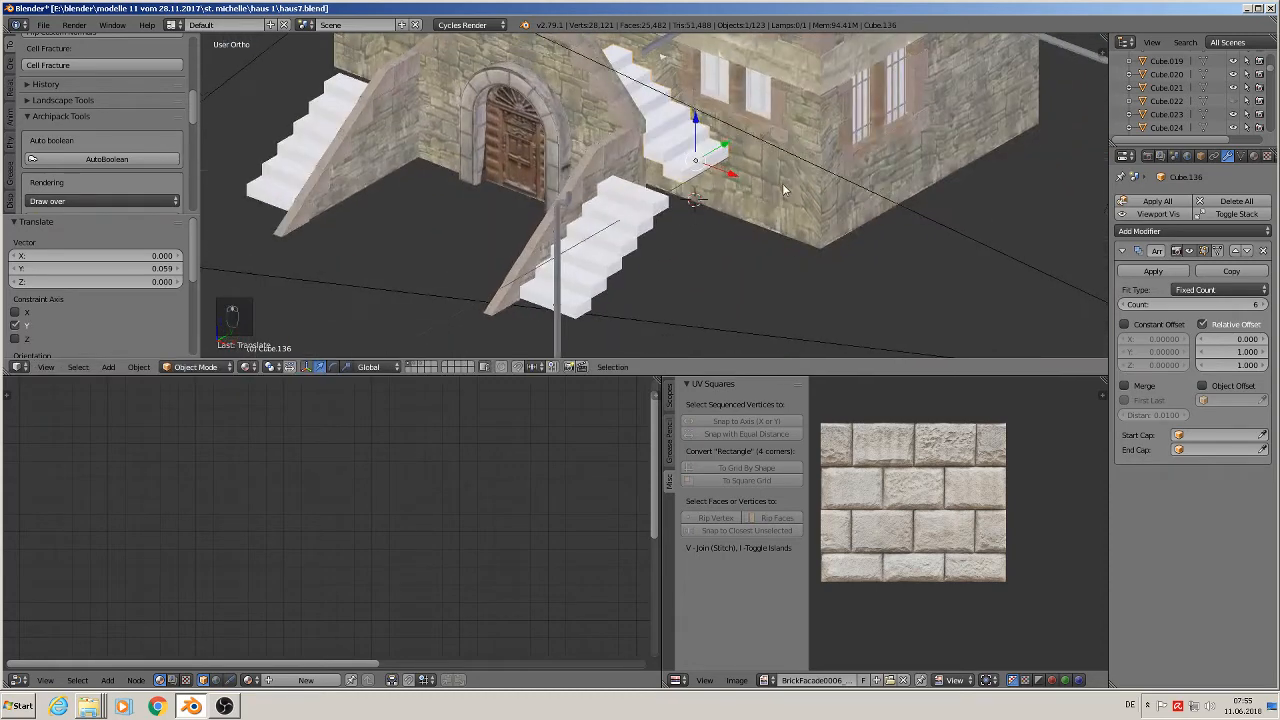
pyautogui.scroll(1, 710, 165)
pyautogui.scroll(-3, 742, 260)
pyautogui.scroll(2, 742, 212)
pyautogui.moveTo(742, 208); pyautogui.dragTo(781, 271, button='middle')
# - Move the upper flight -0.036 along X and 0.059 along Z to follow the sloped entrance gable
pyautogui.press('g')
pyautogui.press('x')
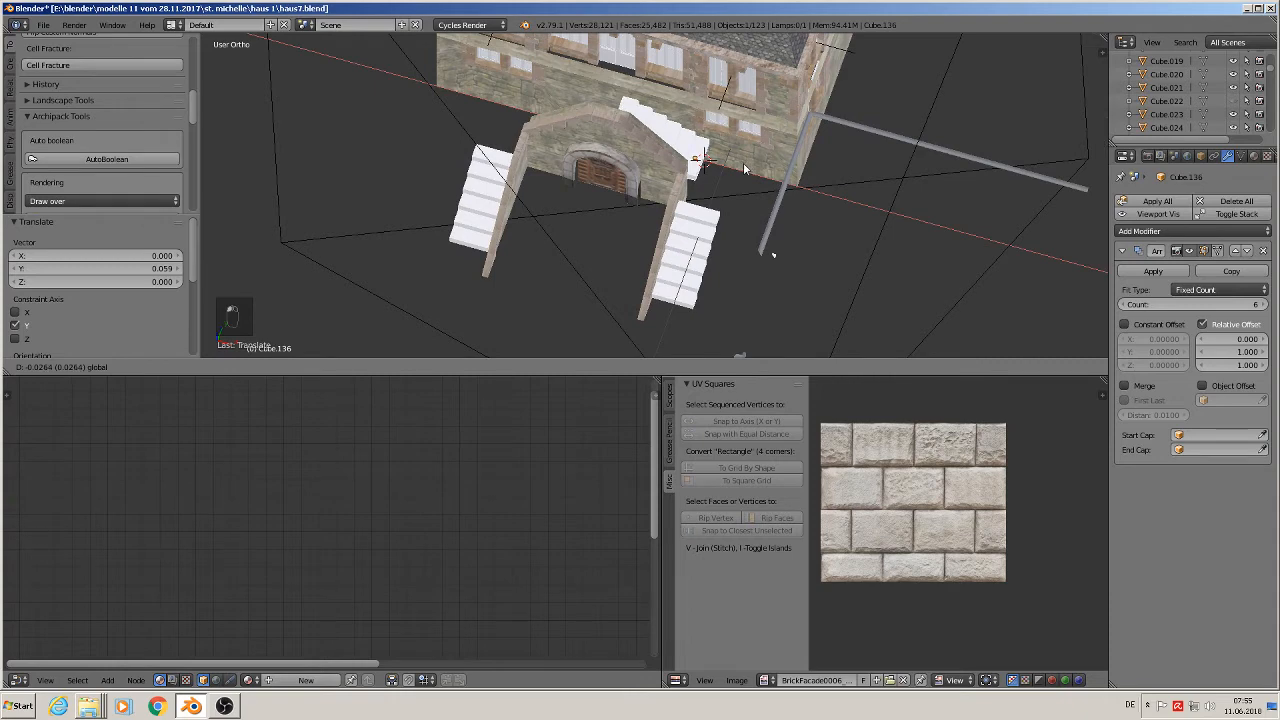
pyautogui.click(736, 161)
pyautogui.moveTo(736, 161); pyautogui.dragTo(687, 141, button='middle')
pyautogui.press('g')
pyautogui.press('z')
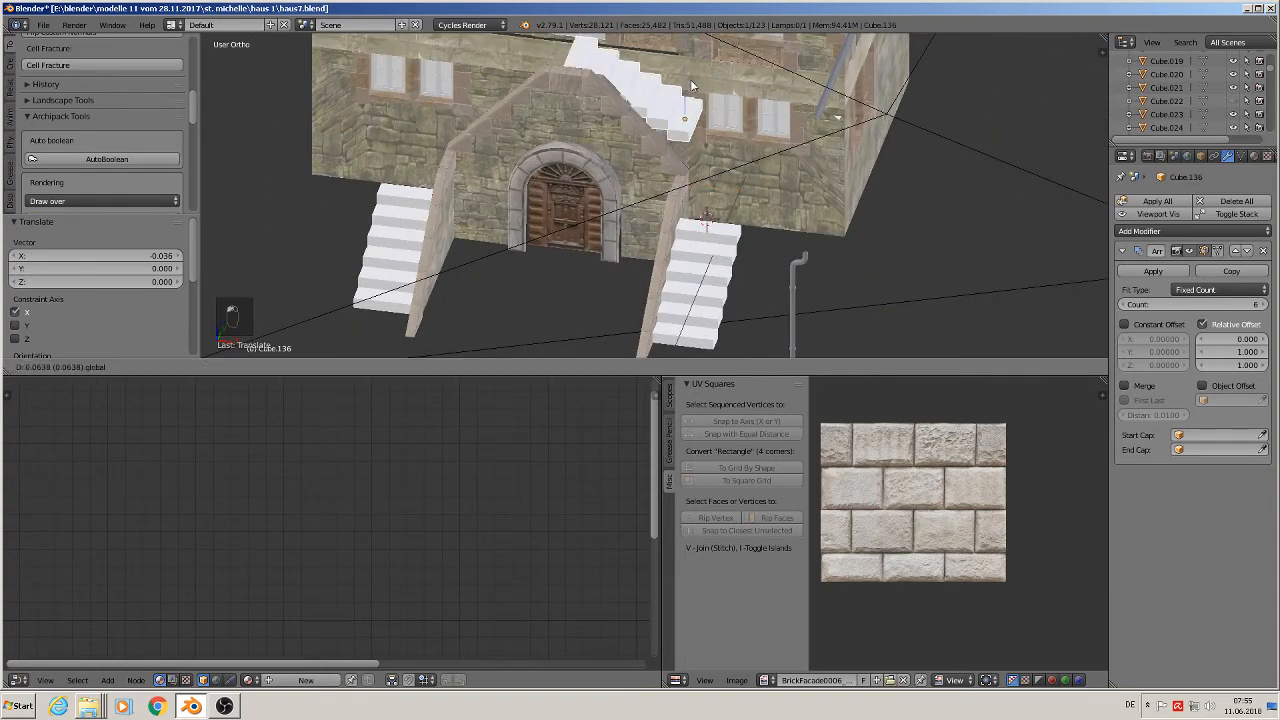
pyautogui.click(697, 91)
# - Set the upper flight's array count to 5 and check how it fits behind the entrance gable
pyautogui.moveTo(696, 90); pyautogui.dragTo(758, 243, button='middle')
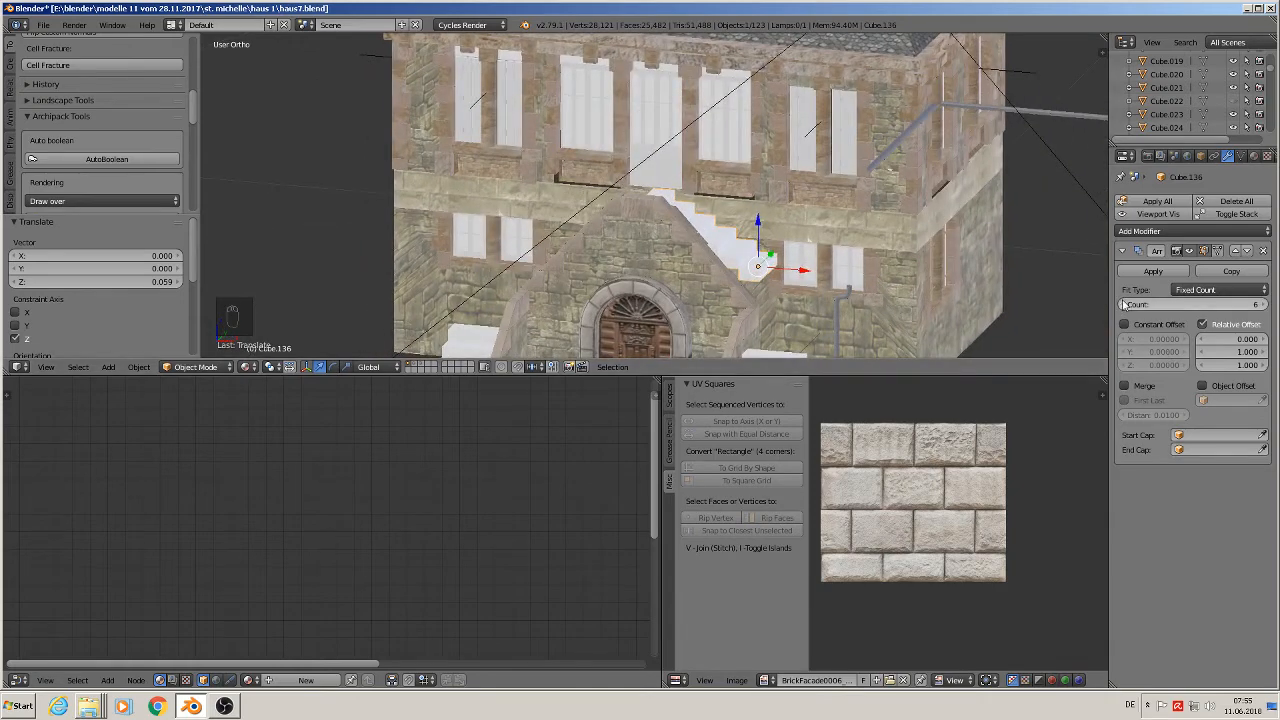
pyautogui.moveTo(838, 272)
pyautogui.mouseDown(button='middle')
pyautogui.moveTo(760, 298)
pyautogui.moveTo(849, 266)
pyautogui.mouseUp(button='middle')
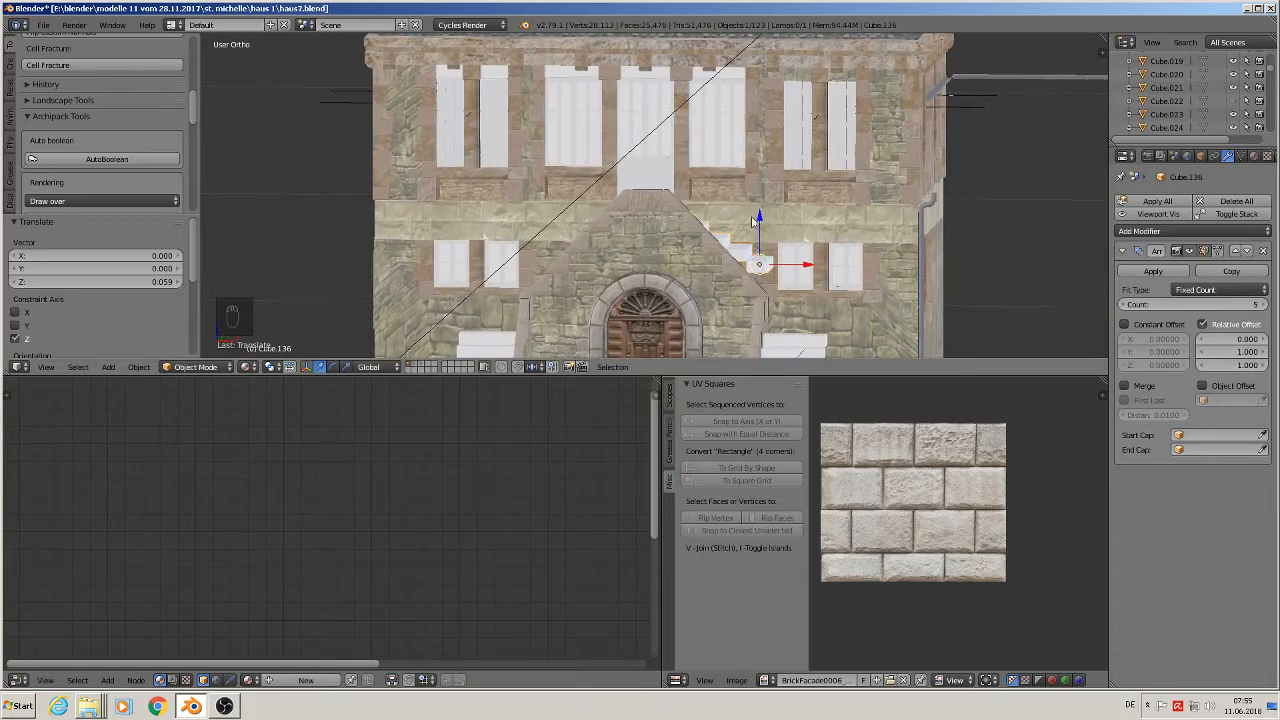
pyautogui.moveTo(768, 229); pyautogui.dragTo(718, 233, button='middle')
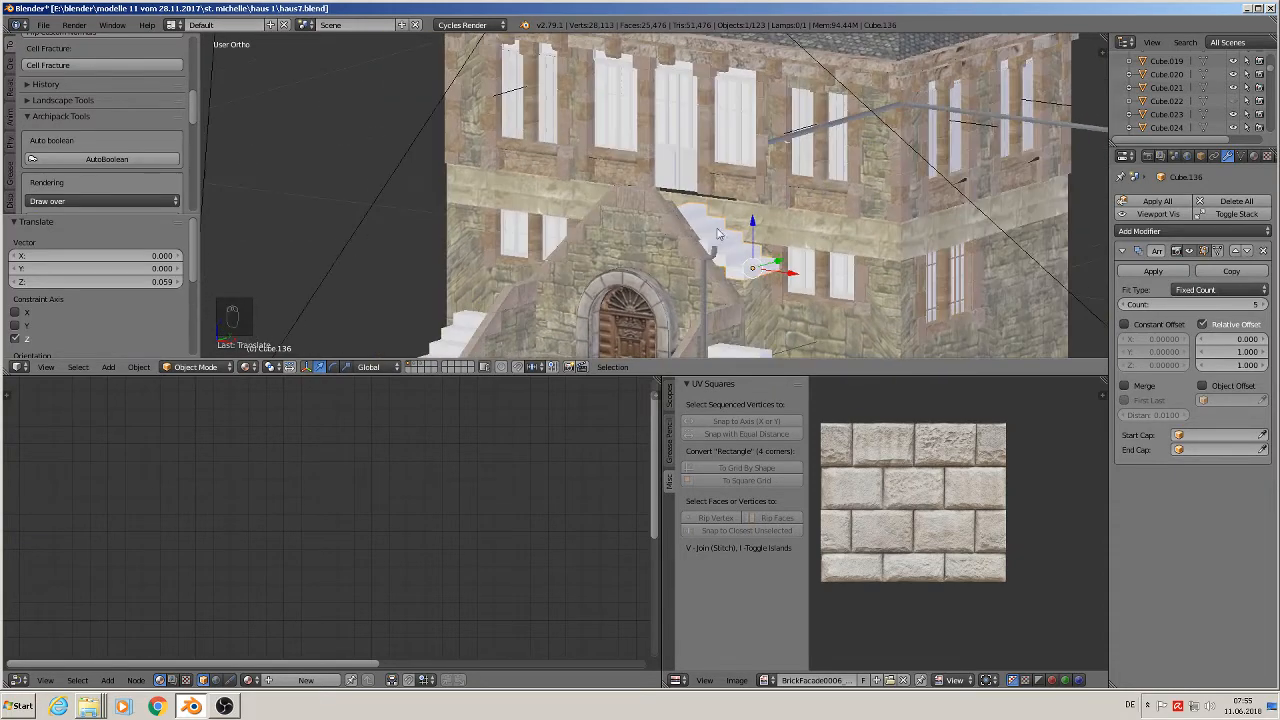
pyautogui.moveTo(777, 307); pyautogui.dragTo(833, 202, button='middle')
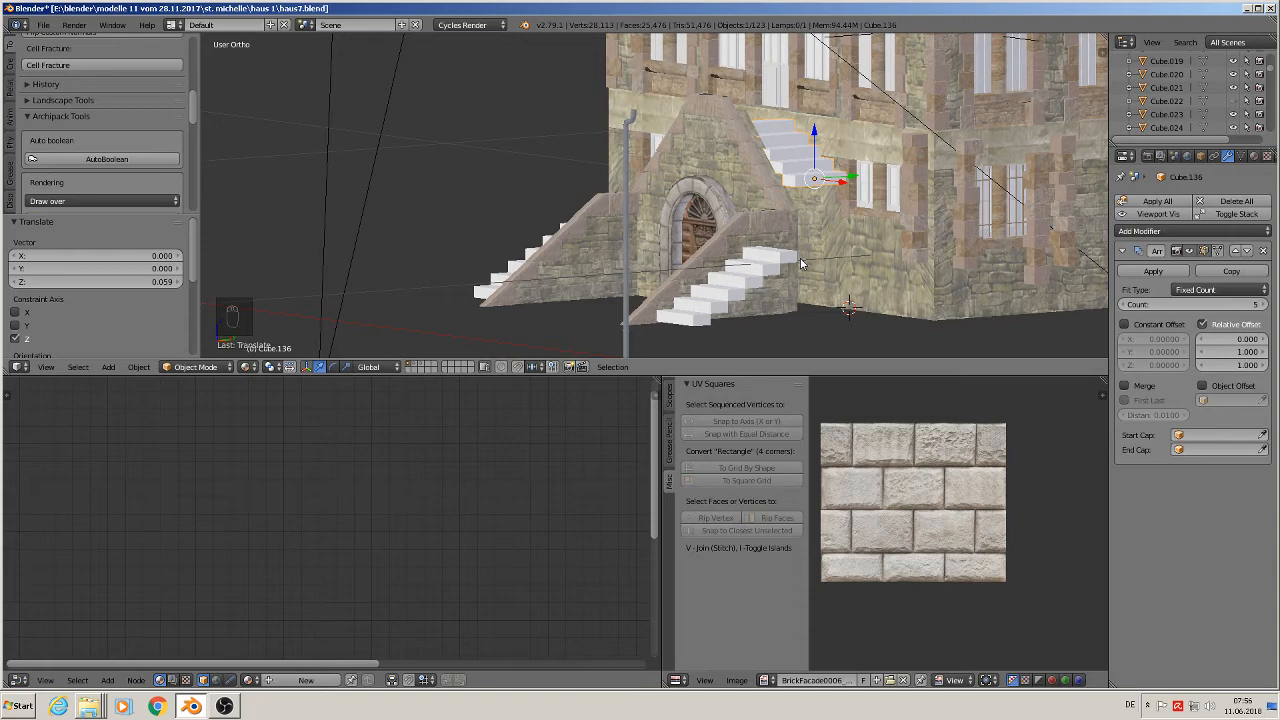
# - Set the upper flight's array count to 10 and move the flight 0.095 along X, 0.004 along Y and -0.042 along Z
pyautogui.moveTo(800, 263); pyautogui.dragTo(873, 285, button='middle')
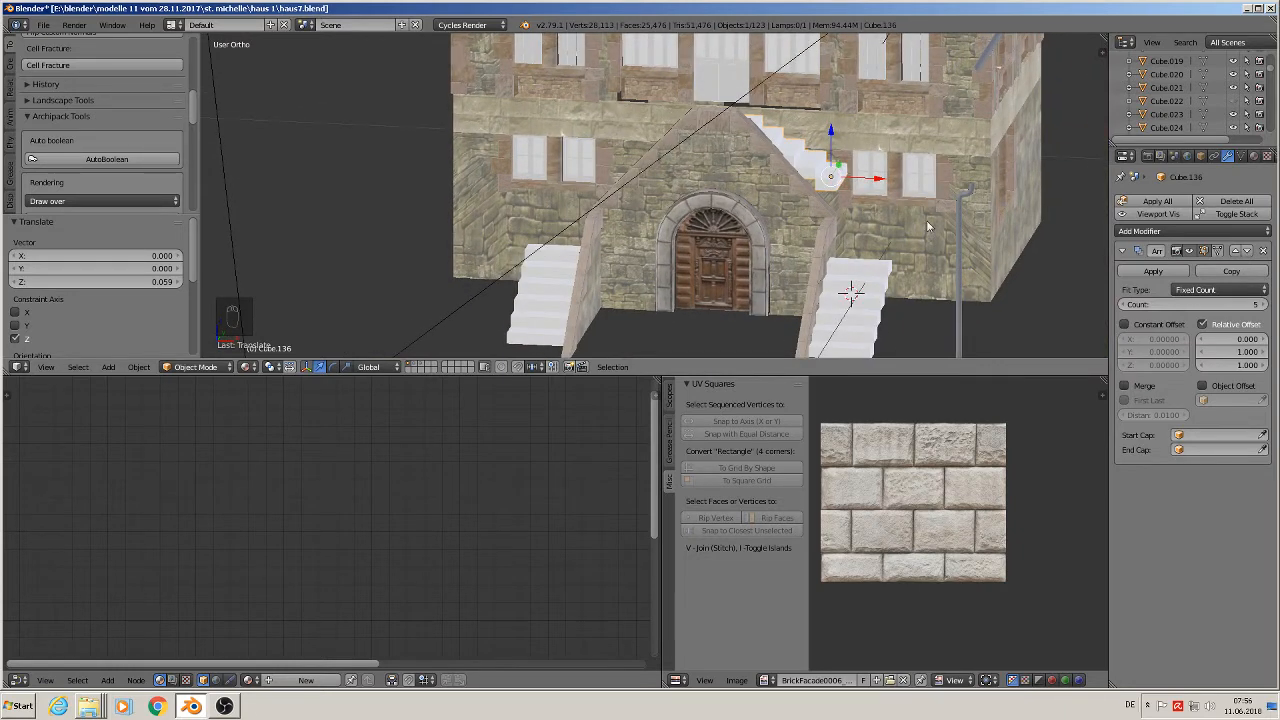
pyautogui.moveTo(1200, 304); pyautogui.dragTo(1250, 304)
pyautogui.press('g')
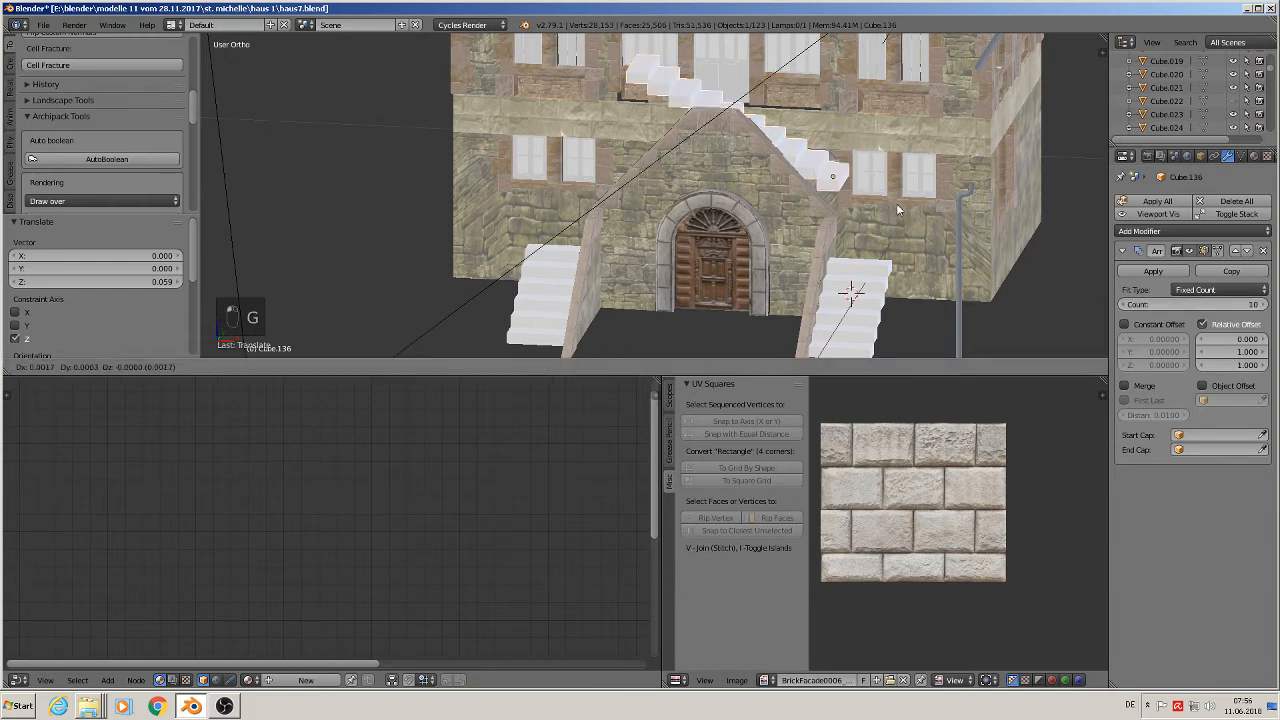
pyautogui.click(1002, 264)
pyautogui.scroll(2, 841, 255)
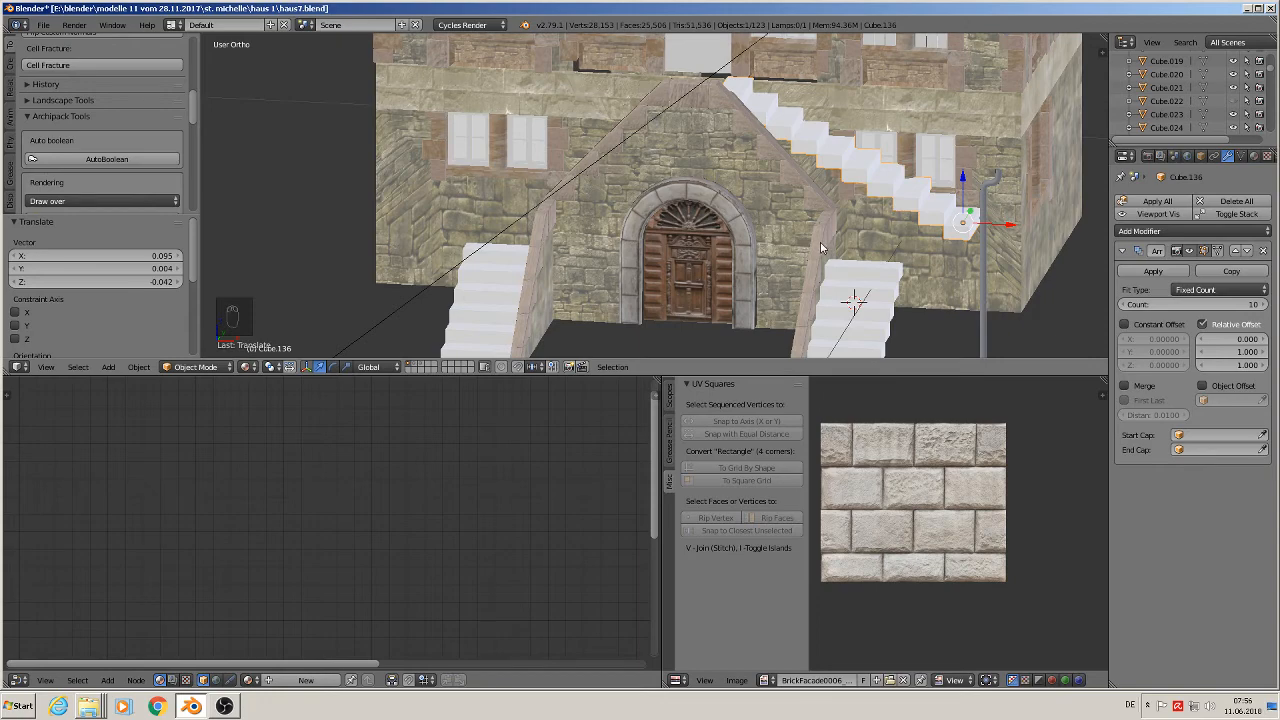
# - Set the upper flight's array count to 11 and move it 0.018 along X, 0.003 along Y and -0.010 along Z
pyautogui.moveTo(890, 258); pyautogui.dragTo(901, 233, button='middle')
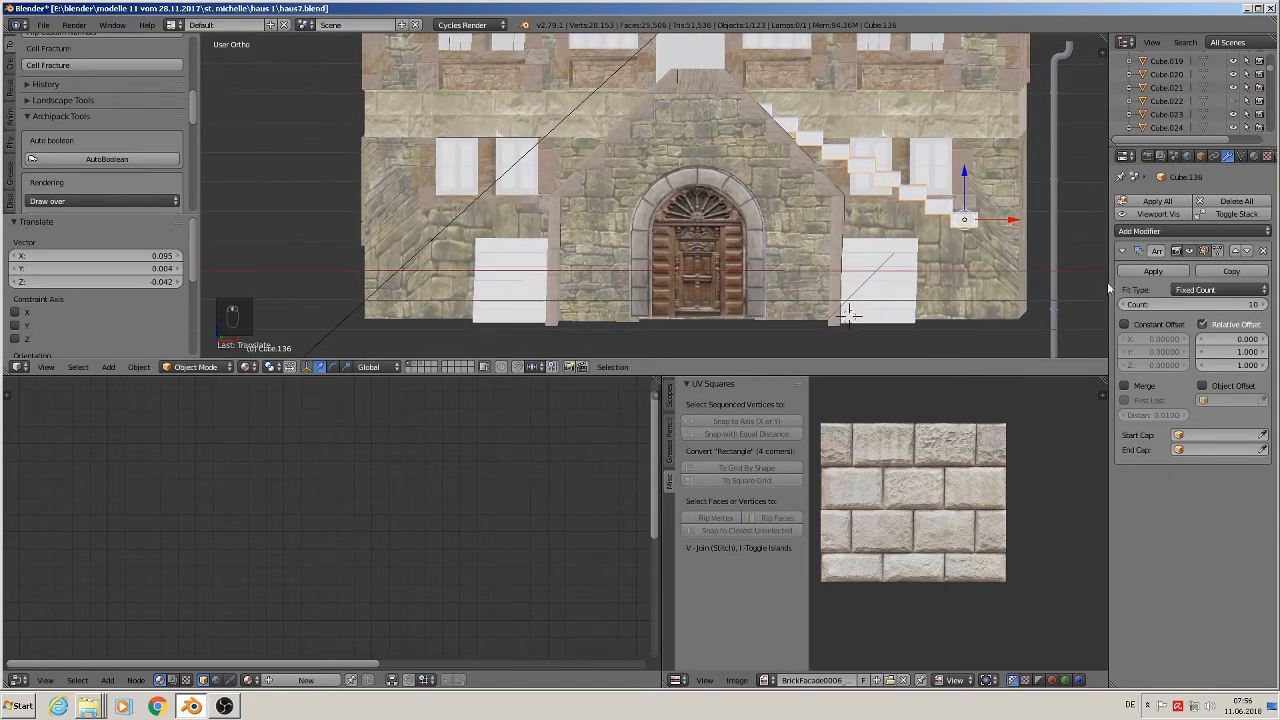
pyautogui.click(1264, 304)
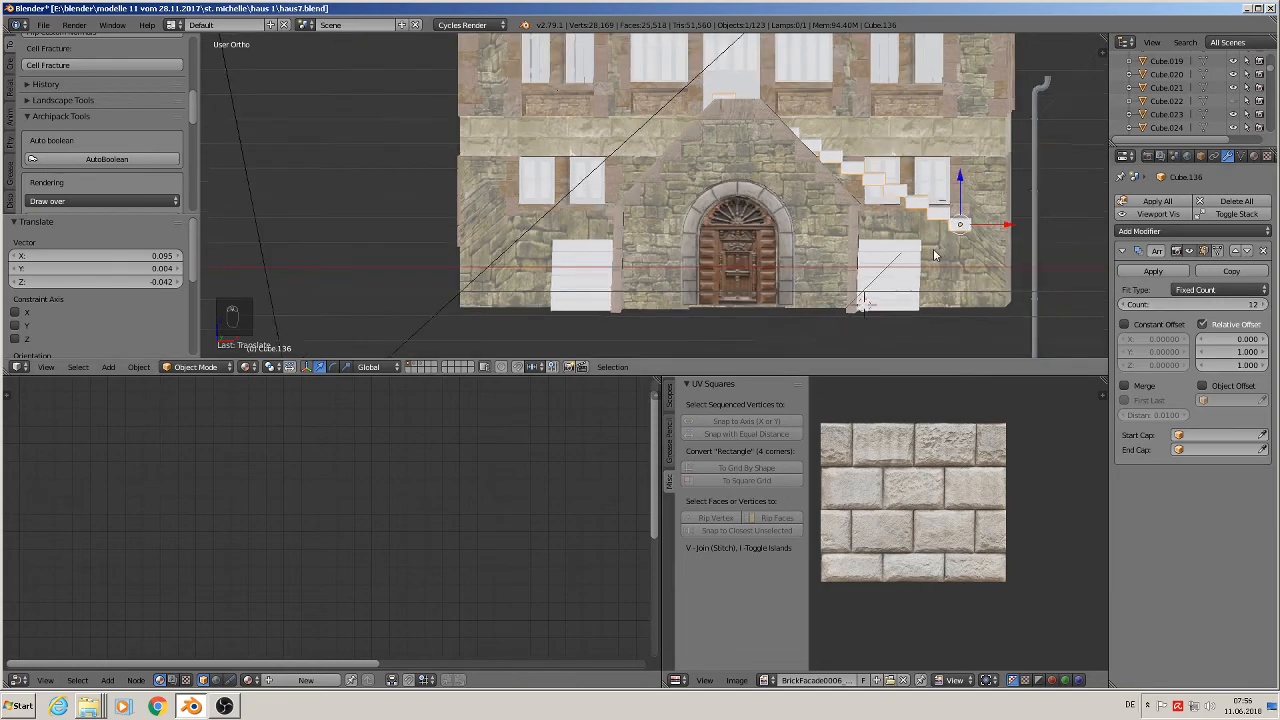
pyautogui.hotkey('ctrl', 'z')
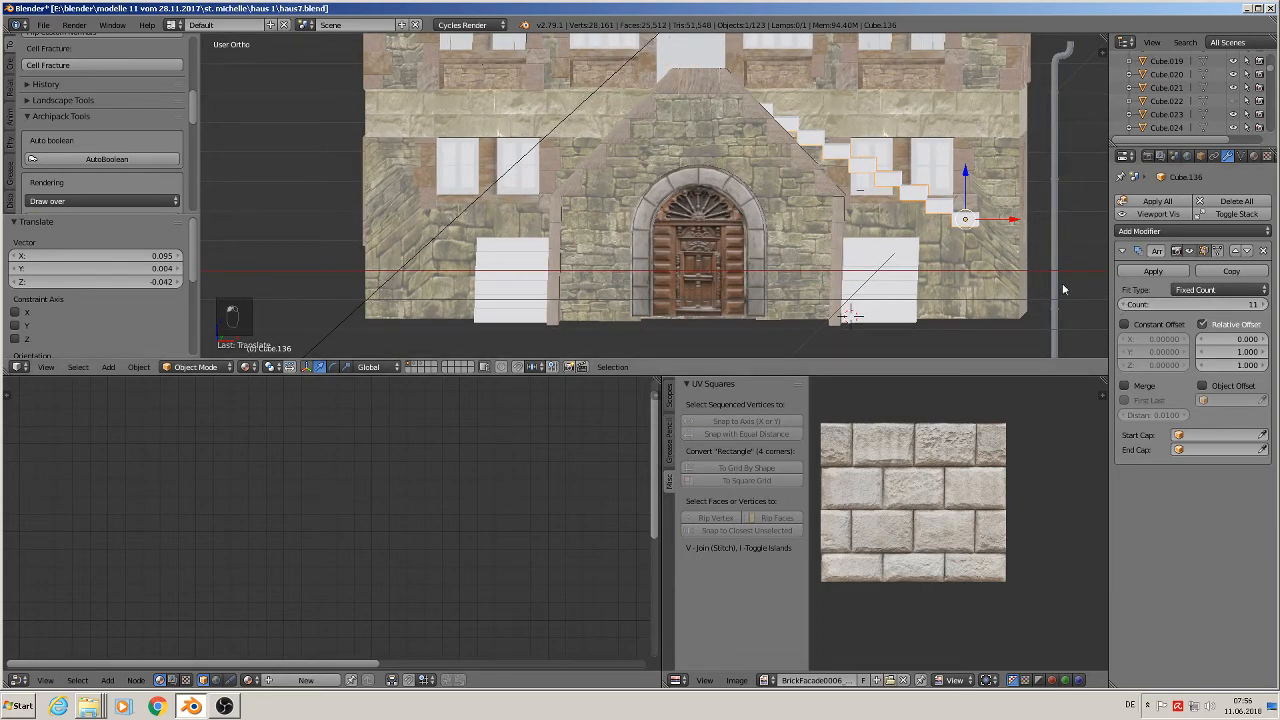
pyautogui.moveTo(945, 263); pyautogui.dragTo(915, 287, button='middle')
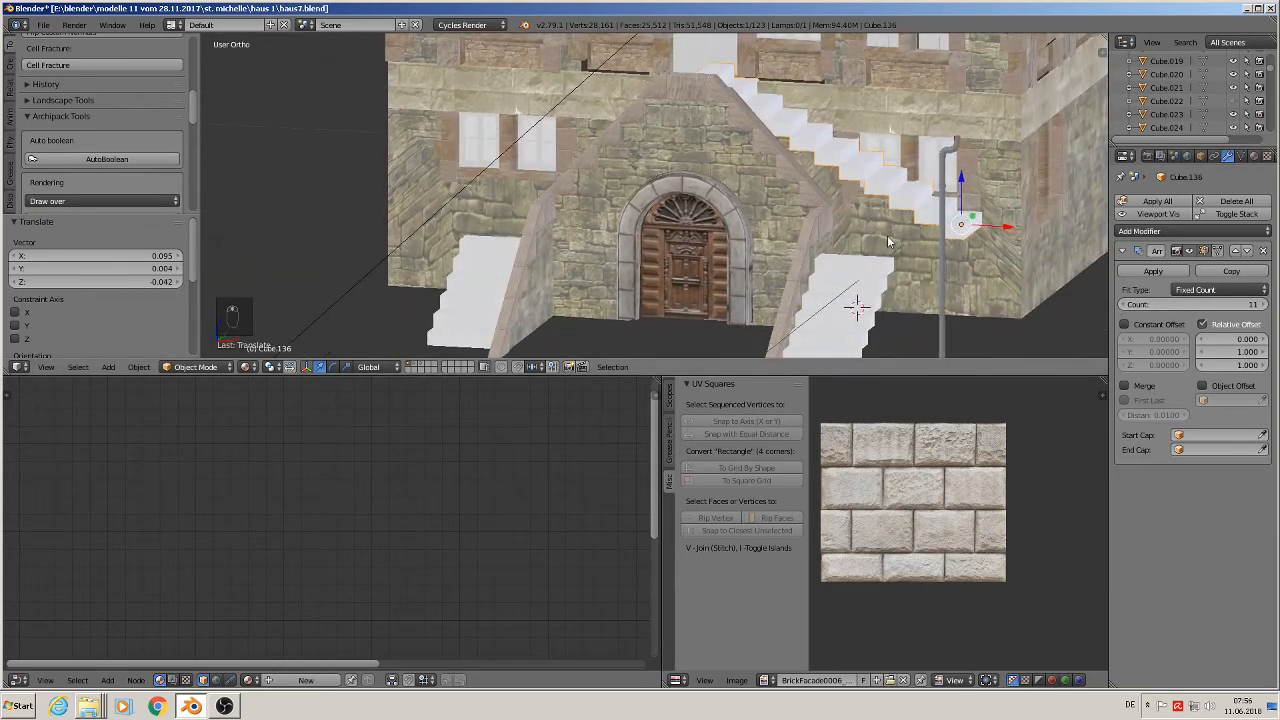
pyautogui.press('g')
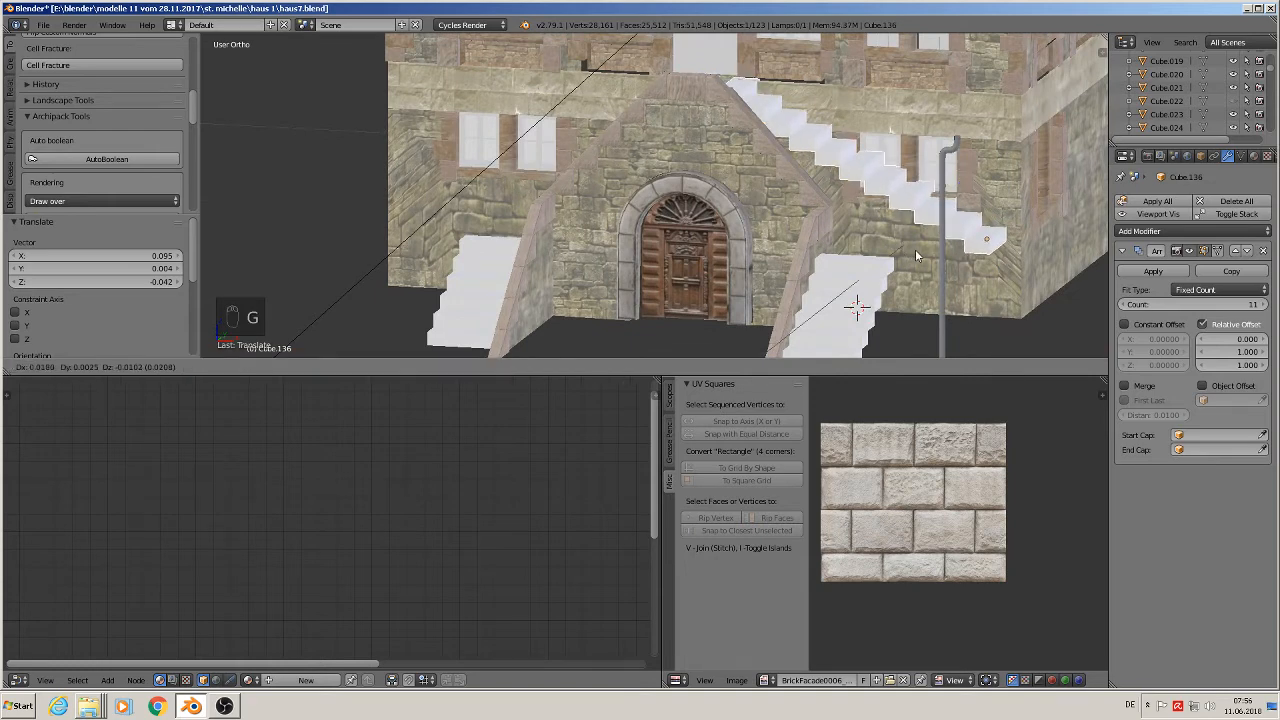
pyautogui.click(915, 249)
pyautogui.moveTo(915, 250); pyautogui.dragTo(951, 240, button='middle')
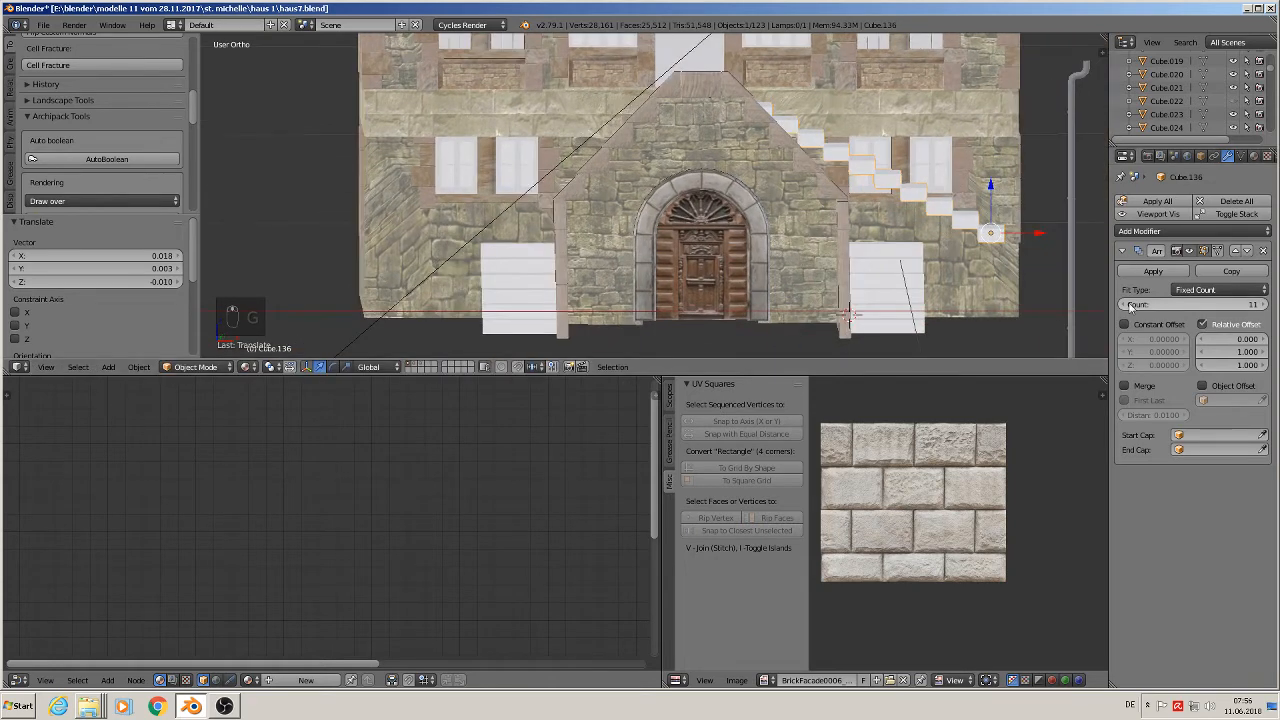
# - Steepen the upper flight by reducing its array's relative Y offset to 0.400, and move it -0.111 along X behind the entrance gable
pyautogui.moveTo(1237, 355); pyautogui.dragTo(1197, 355)
pyautogui.press('g')
pyautogui.press('x')
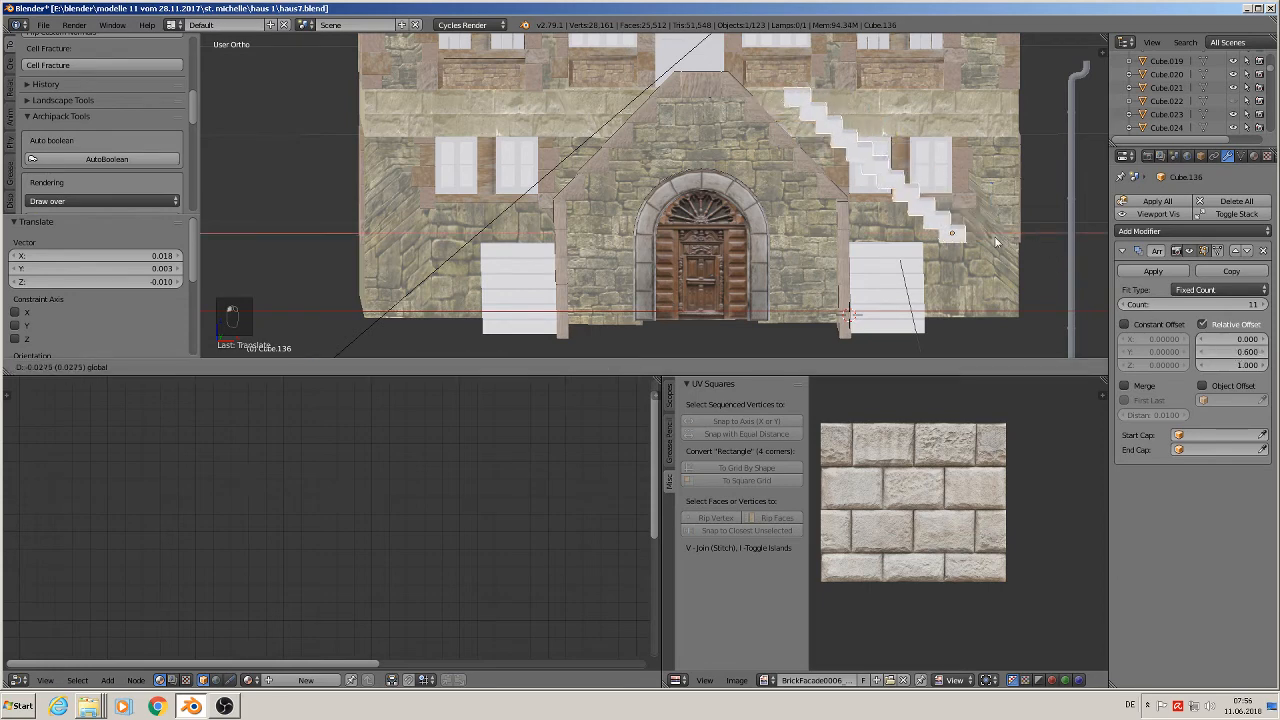
pyautogui.click(884, 253)
pyautogui.moveTo(880, 254); pyautogui.dragTo(783, 308, button='middle')
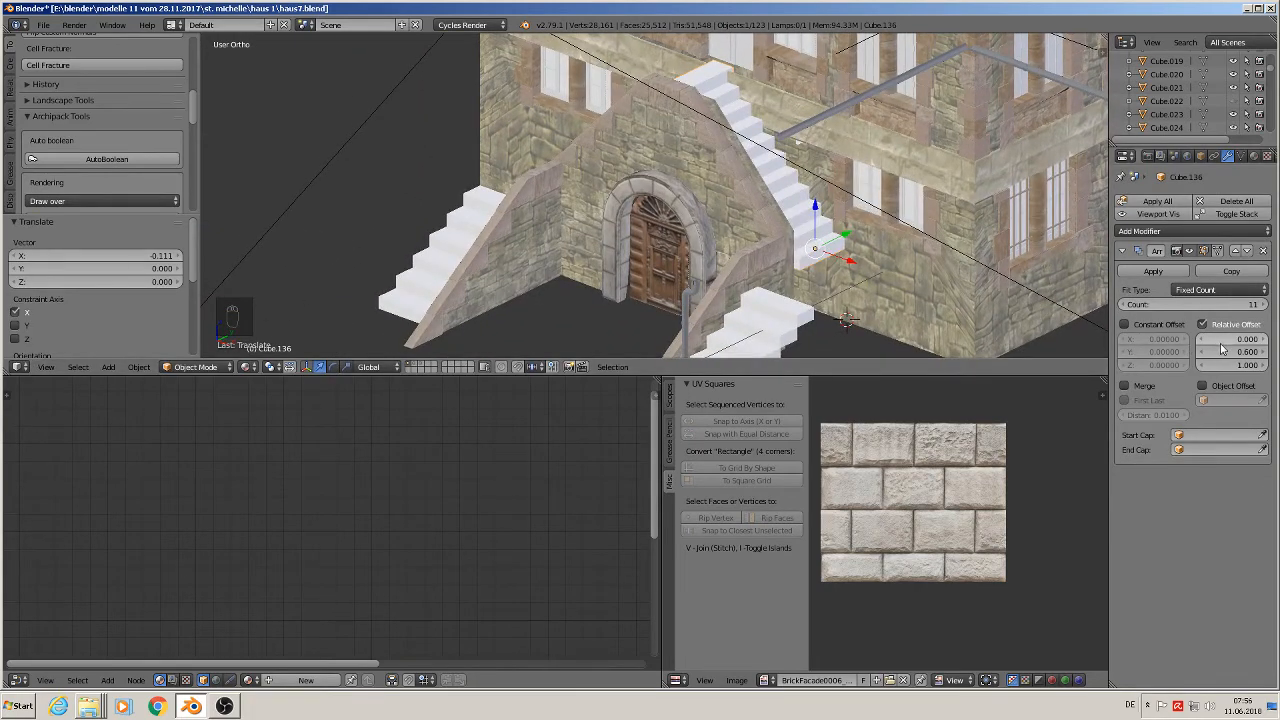
pyautogui.moveTo(1222, 351); pyautogui.dragTo(1247, 352)
pyautogui.moveTo(916, 270); pyautogui.dragTo(897, 237, button='middle')
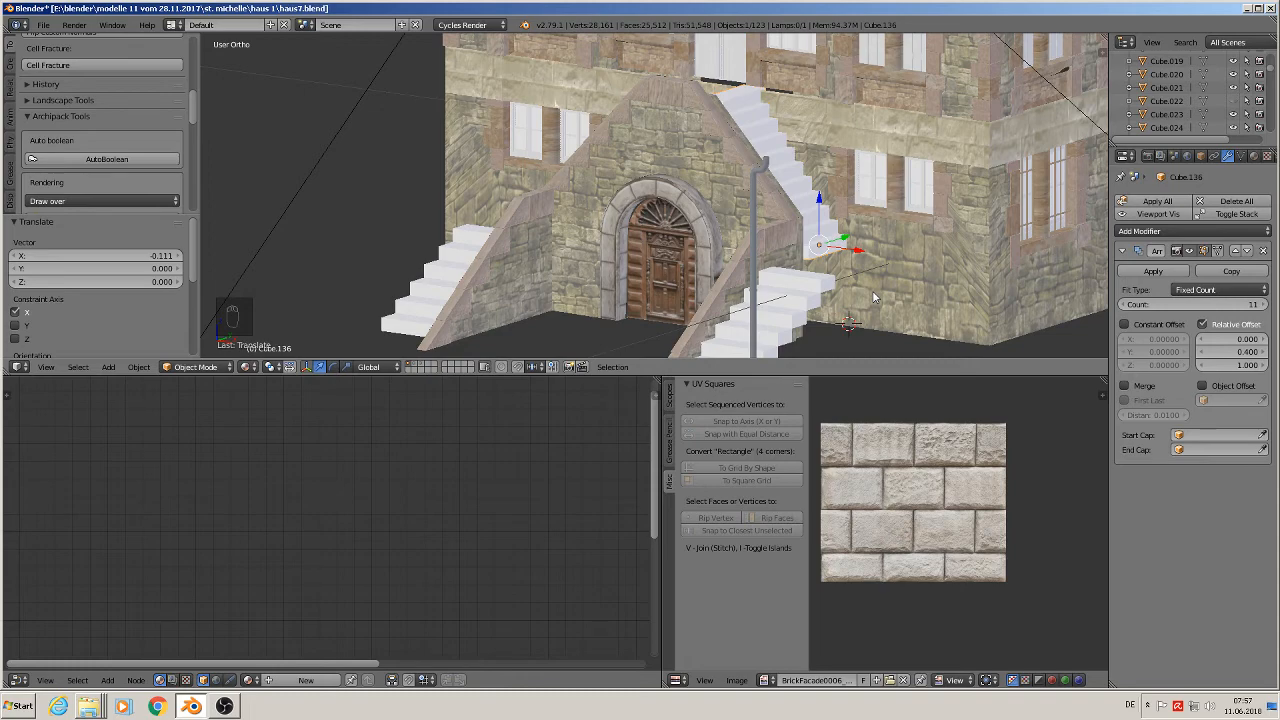
# - Try to apply the Array modifier on the lower right staircase and inspect its base step in Edit Mode
pyautogui.moveTo(873, 294); pyautogui.dragTo(844, 157, button='middle')
pyautogui.rightClick(836, 184)
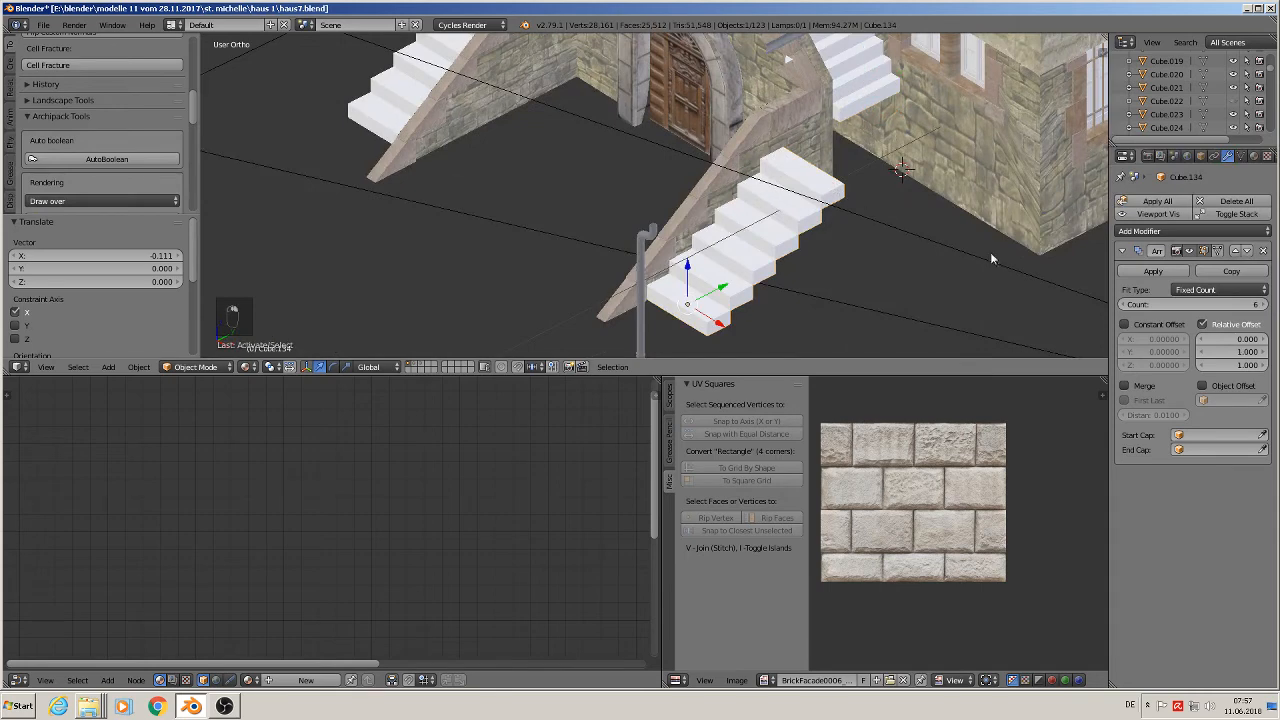
pyautogui.click(1157, 274)
pyautogui.moveTo(907, 256); pyautogui.dragTo(848, 235, button='middle')
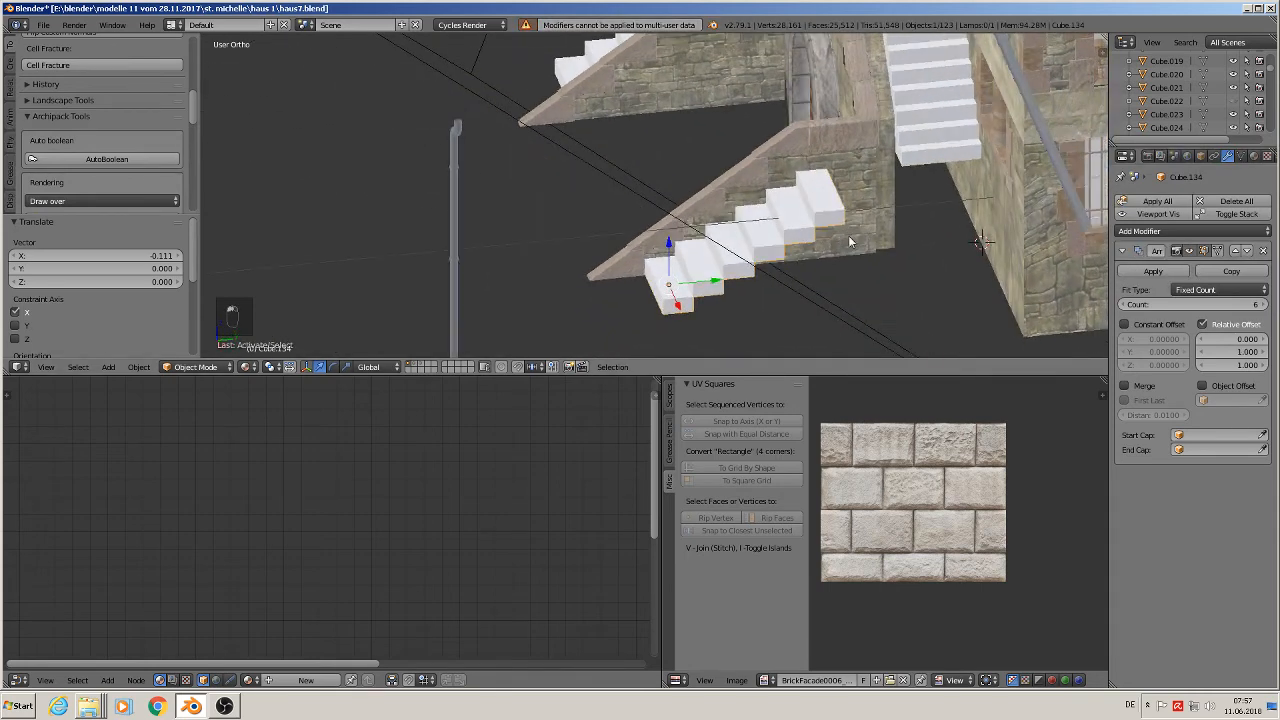
pyautogui.press('Tab')
pyautogui.press('Tab')
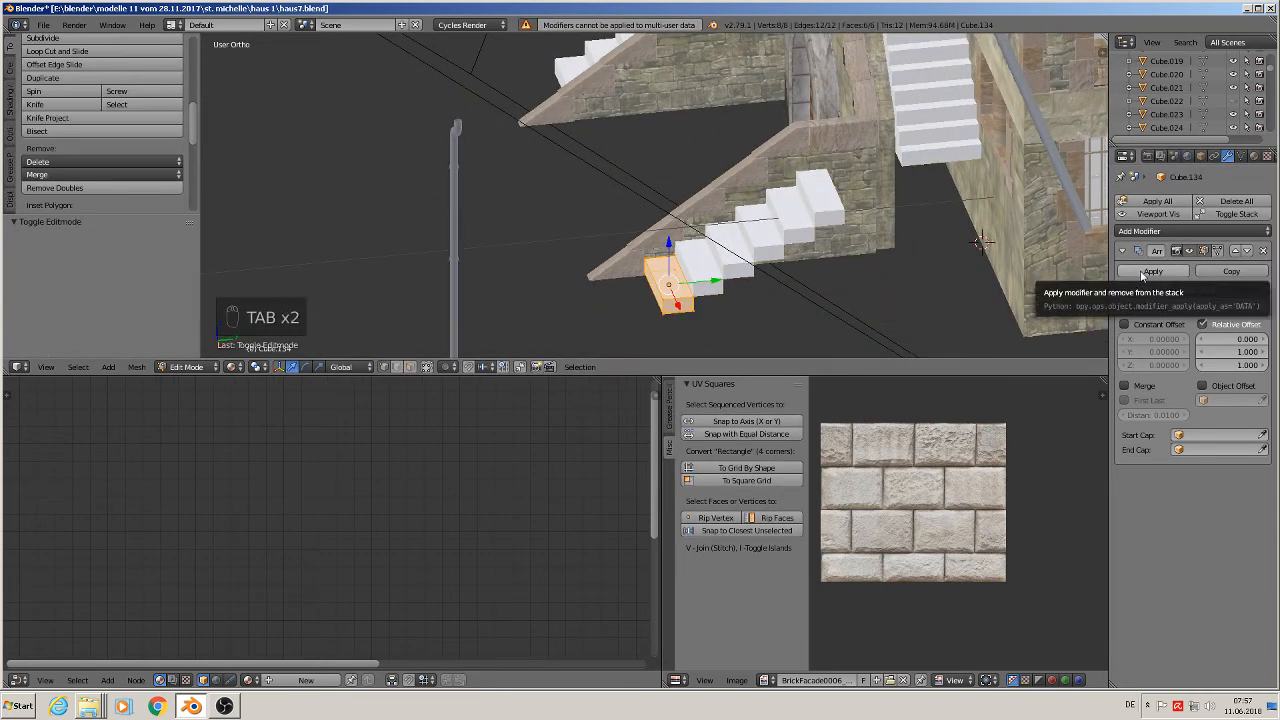
pyautogui.press('Tab')
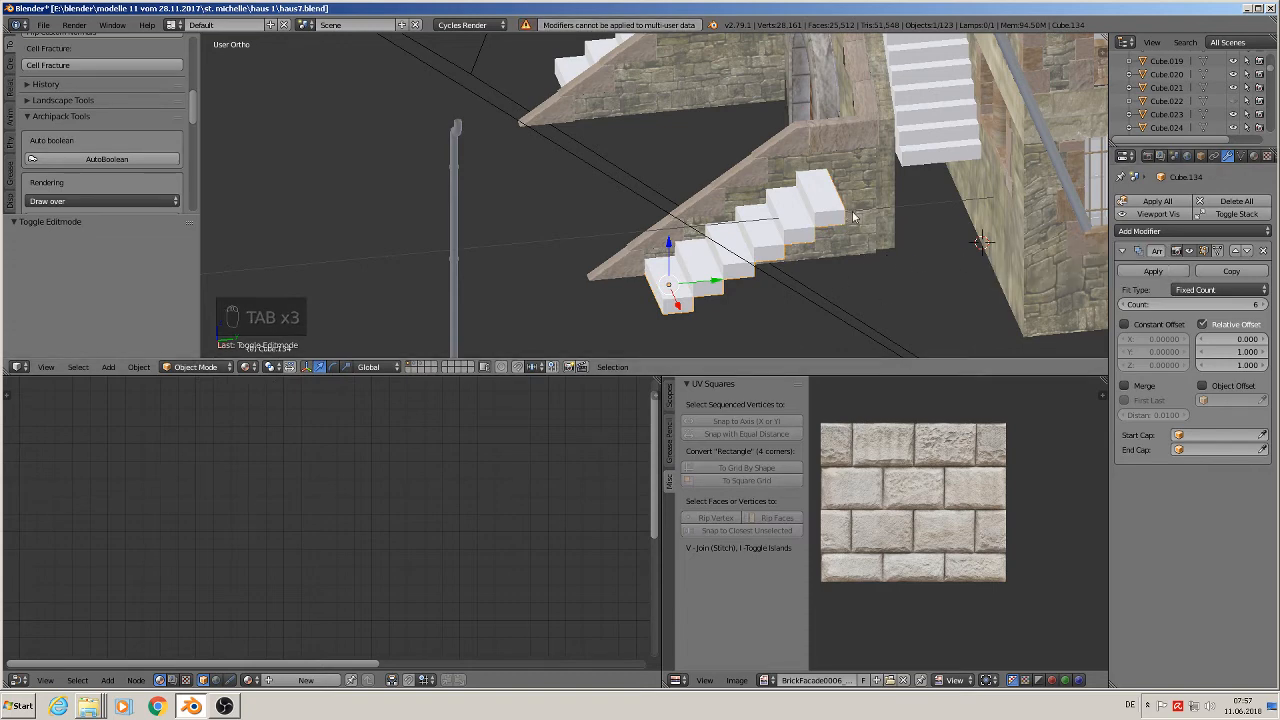
pyautogui.press('Tab')
pyautogui.moveTo(852, 211); pyautogui.dragTo(846, 250, button='middle')
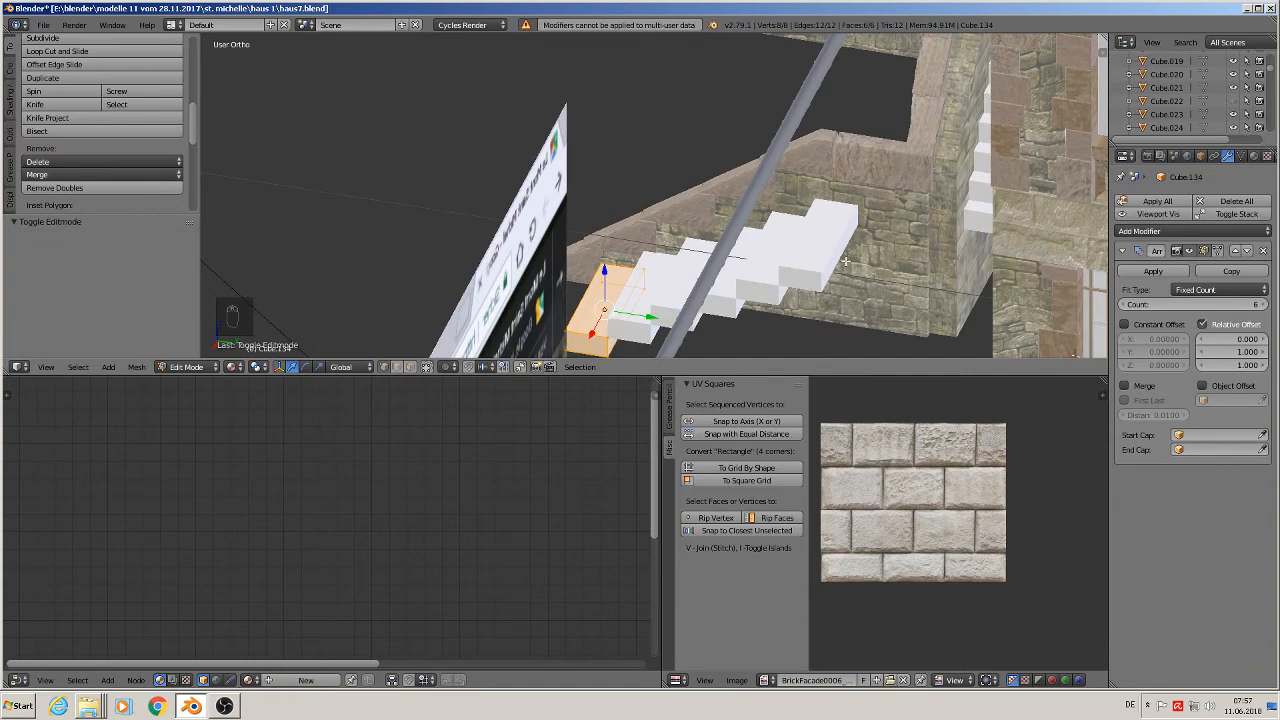
pyautogui.press('Tab')
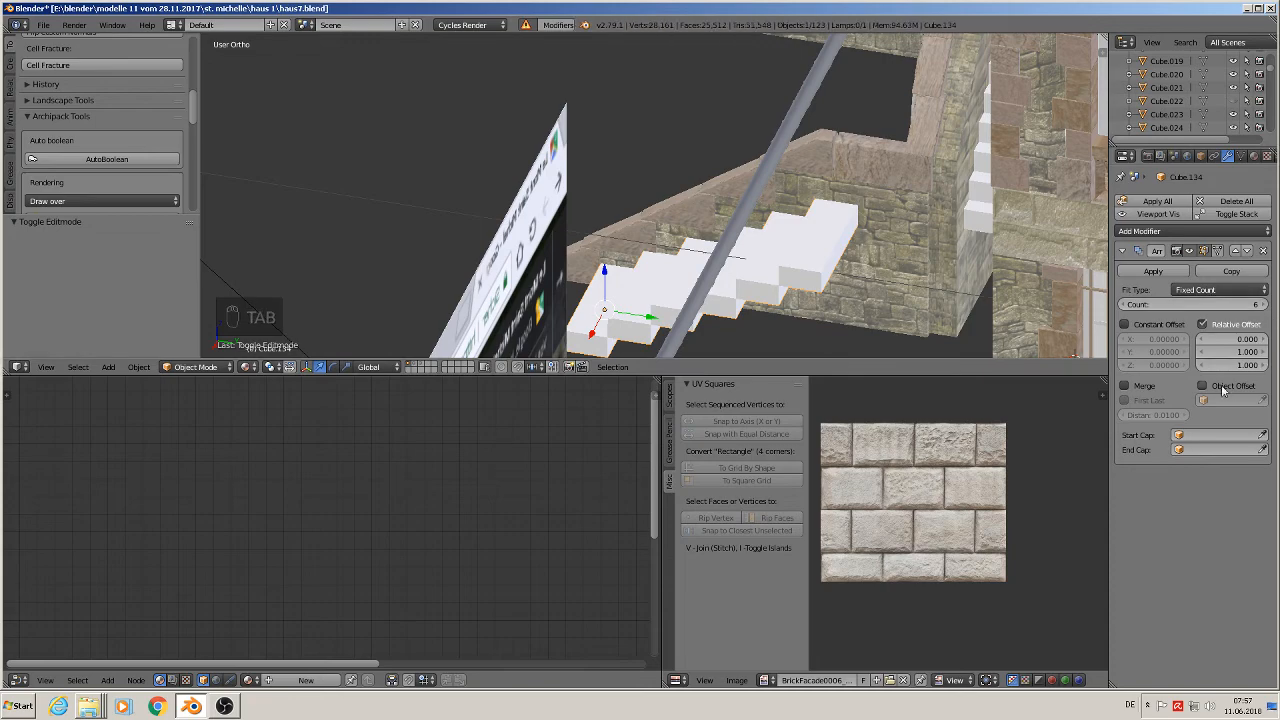
pyautogui.scroll(-5, 947, 281)
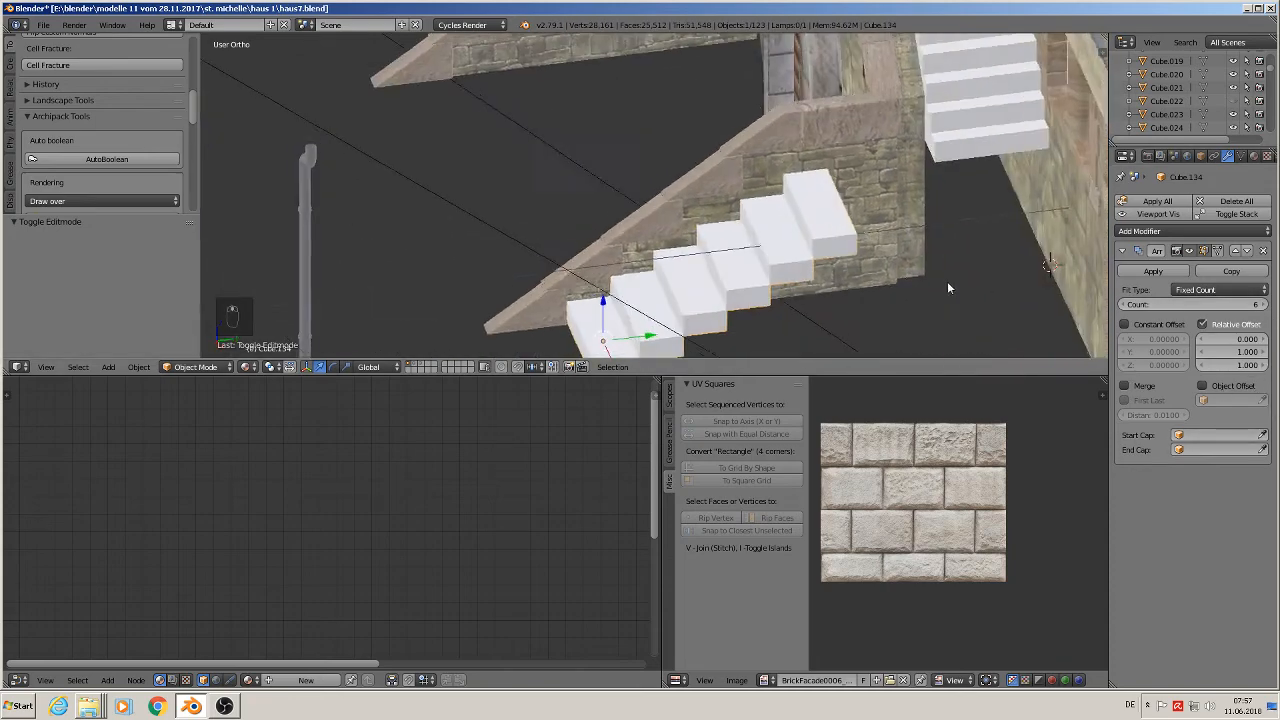
pyautogui.scroll(-3, 970, 269)
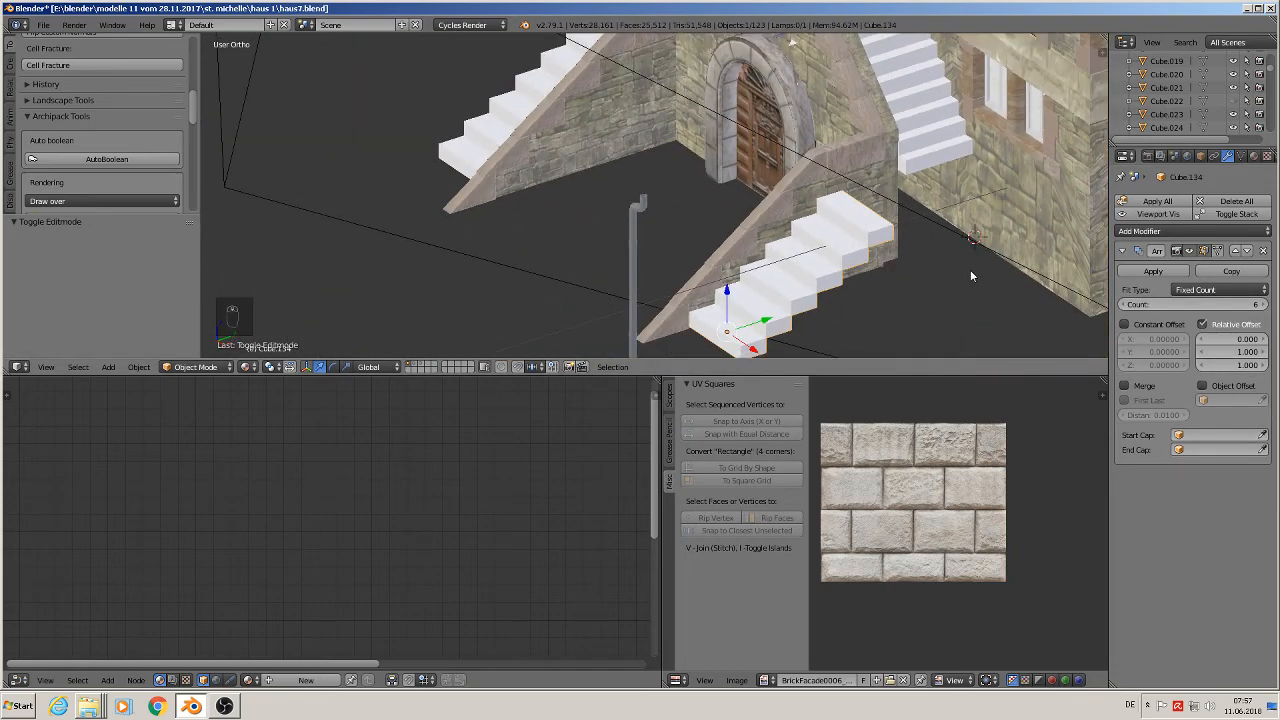
# - Try a duplicate of the upper flight moved -0.170 along X, and delete that copy
pyautogui.moveTo(848, 251); pyautogui.dragTo(962, 388, button='middle')
pyautogui.rightClick(936, 98)
pyautogui.moveTo(936, 98); pyautogui.dragTo(1044, 160, button='middle')
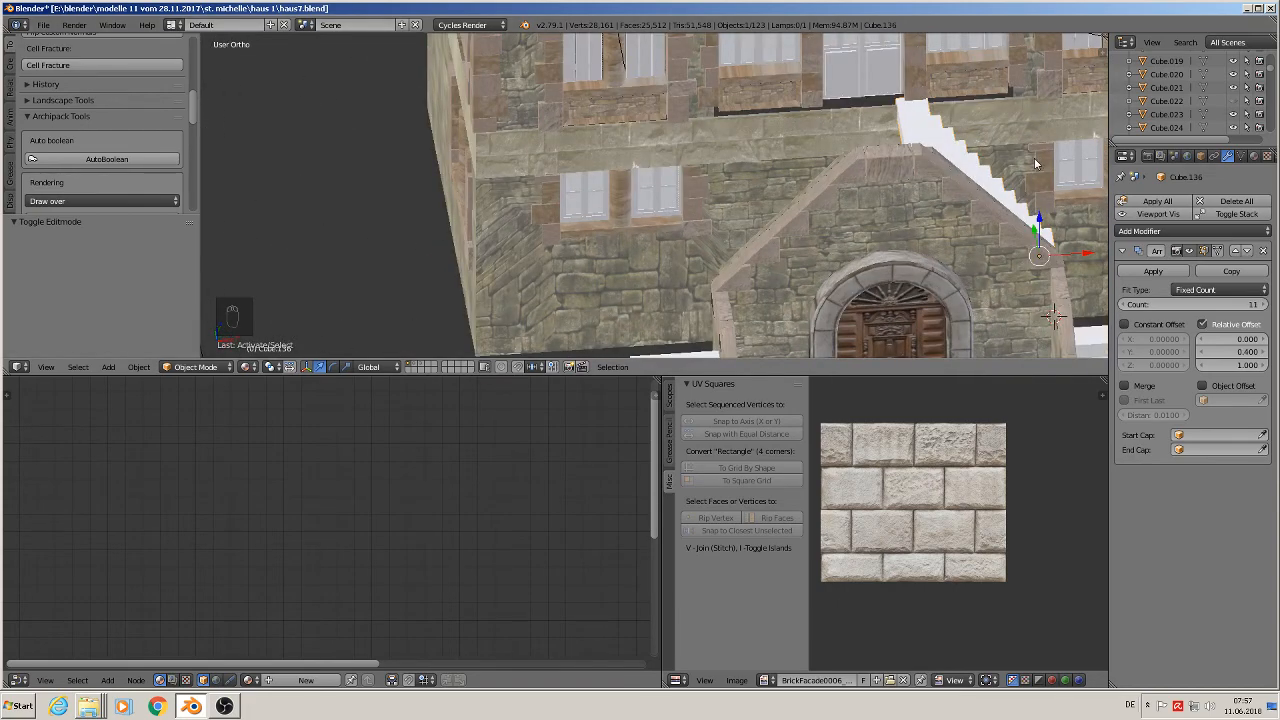
pyautogui.hotkey('shift', 'd')
pyautogui.press('x')
pyautogui.click(798, 232)
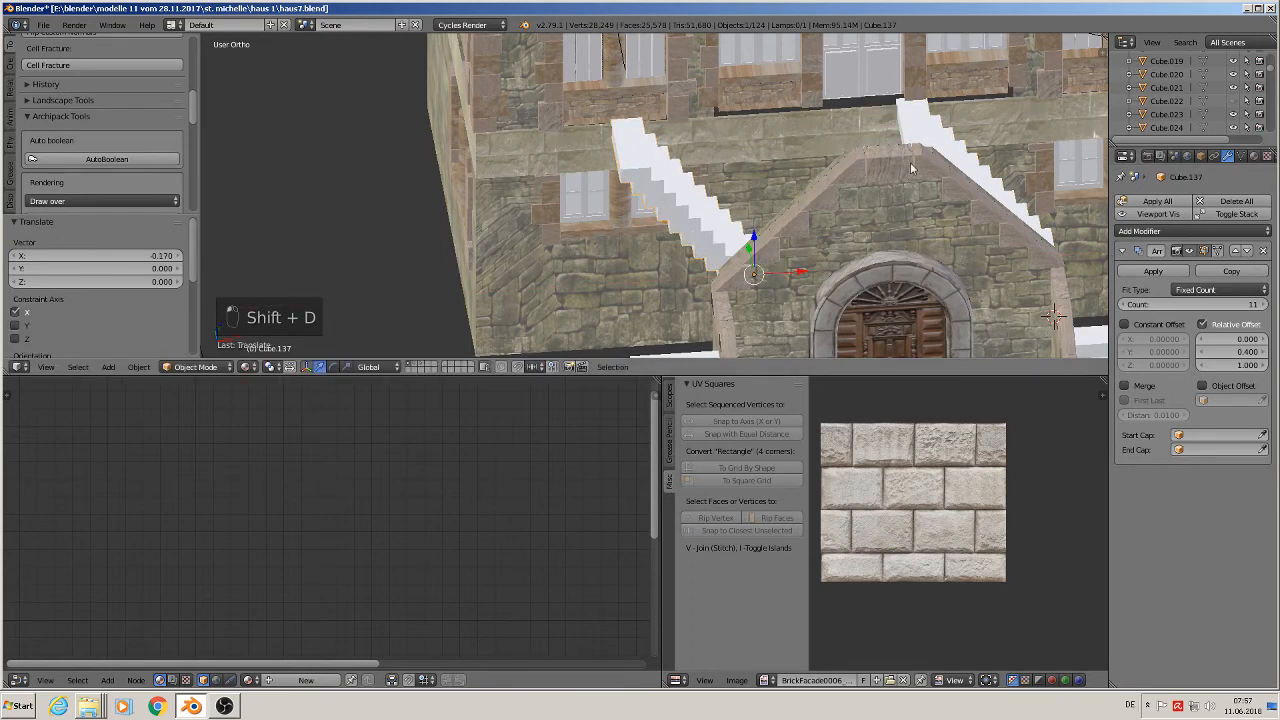
pyautogui.press('r')
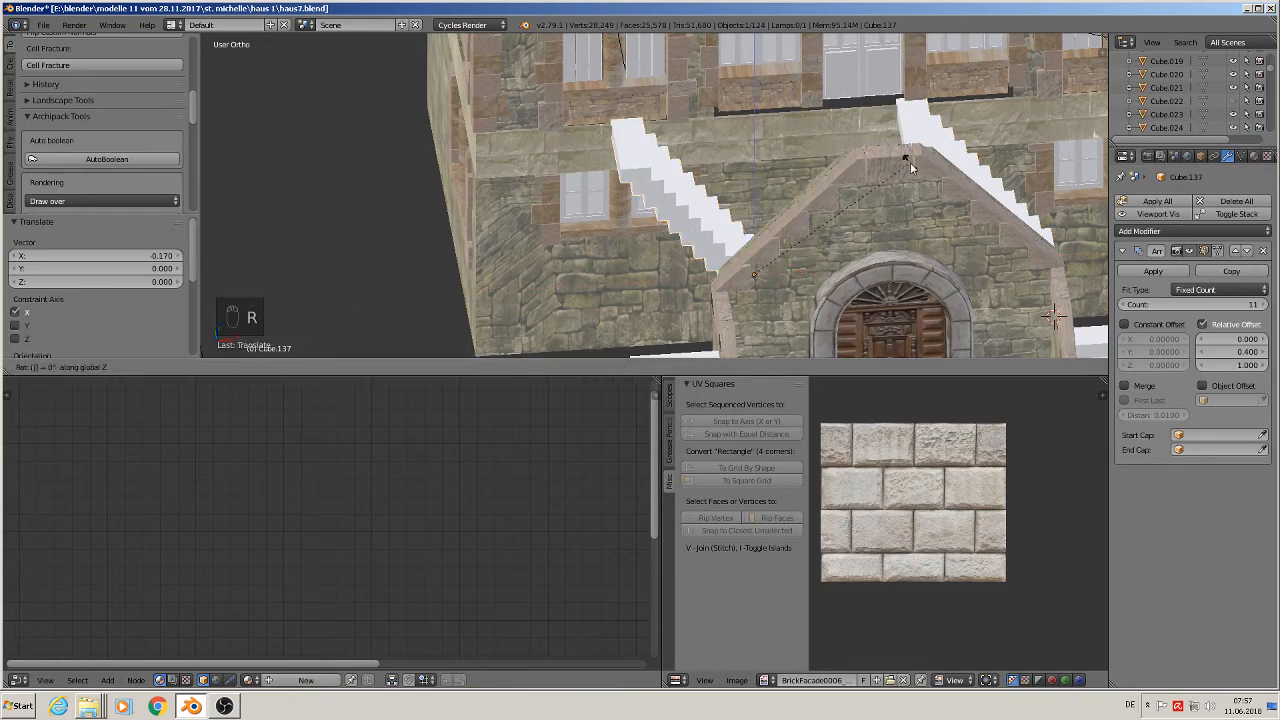
pyautogui.press('Escape')
pyautogui.press('x')
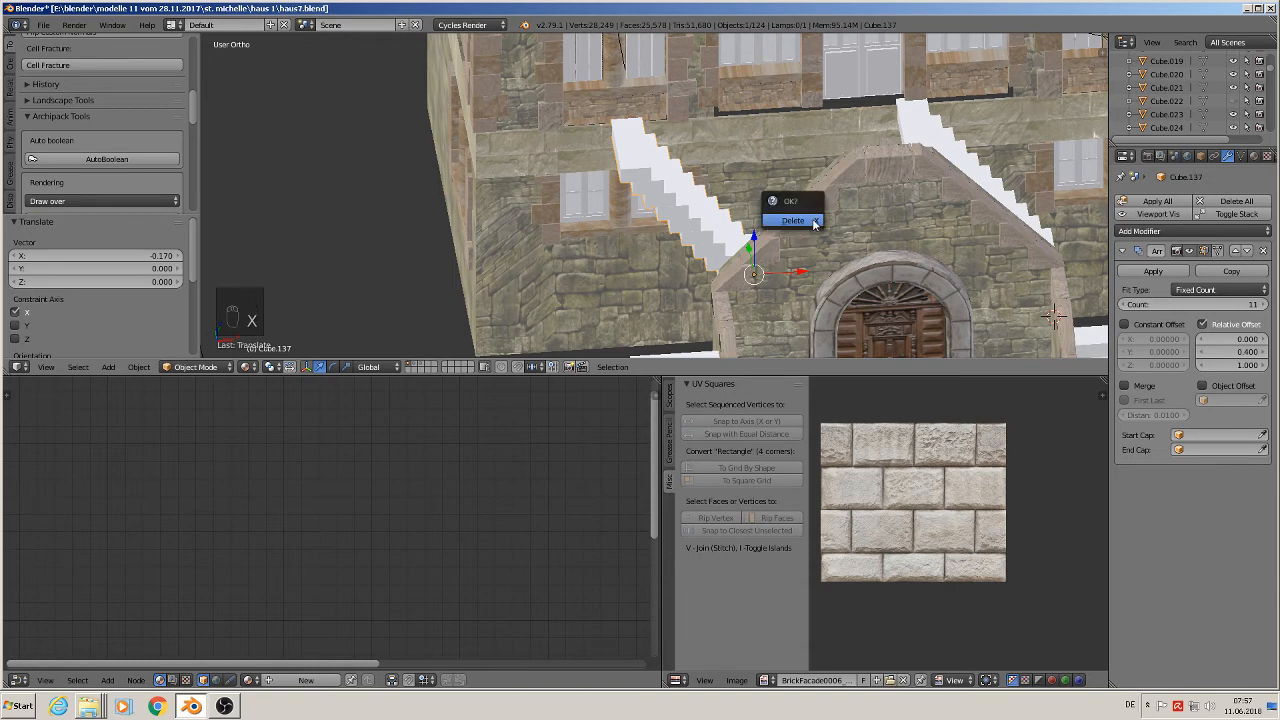
pyautogui.click(815, 212)
# - Make a linked duplicate of the upper flight and place it -0.197 along X beside the gable's left slope
pyautogui.rightClick(908, 127)
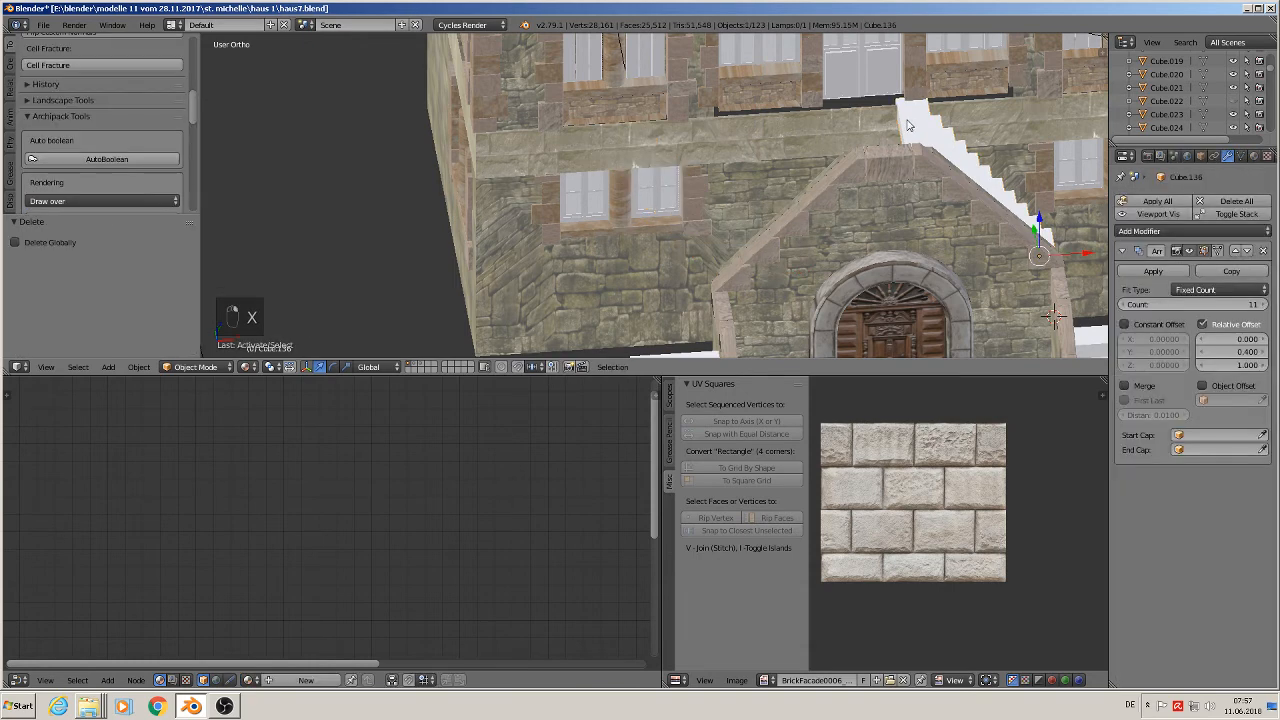
pyautogui.hotkey('alt', 'd')
pyautogui.click(760, 270)
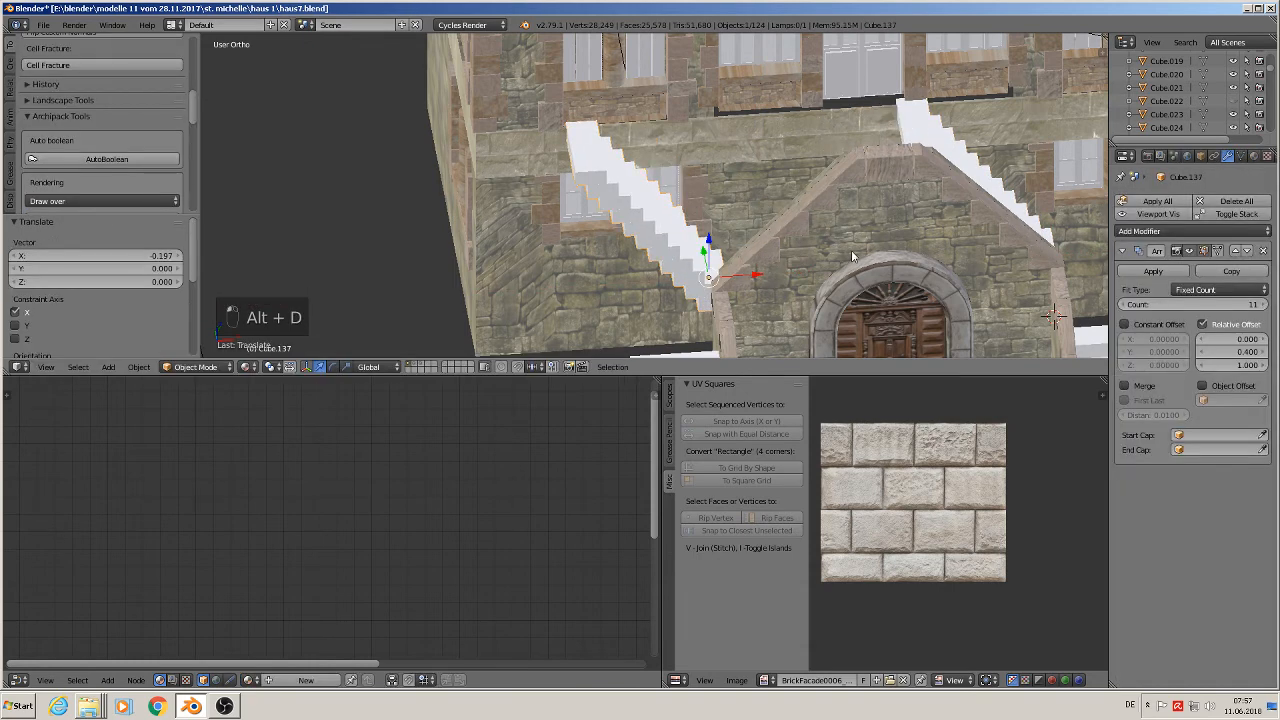
# - Rotate the linked duplicate 180° about Z so it climbs toward the middle of the entrance
pyautogui.press('r')
pyautogui.press('=')
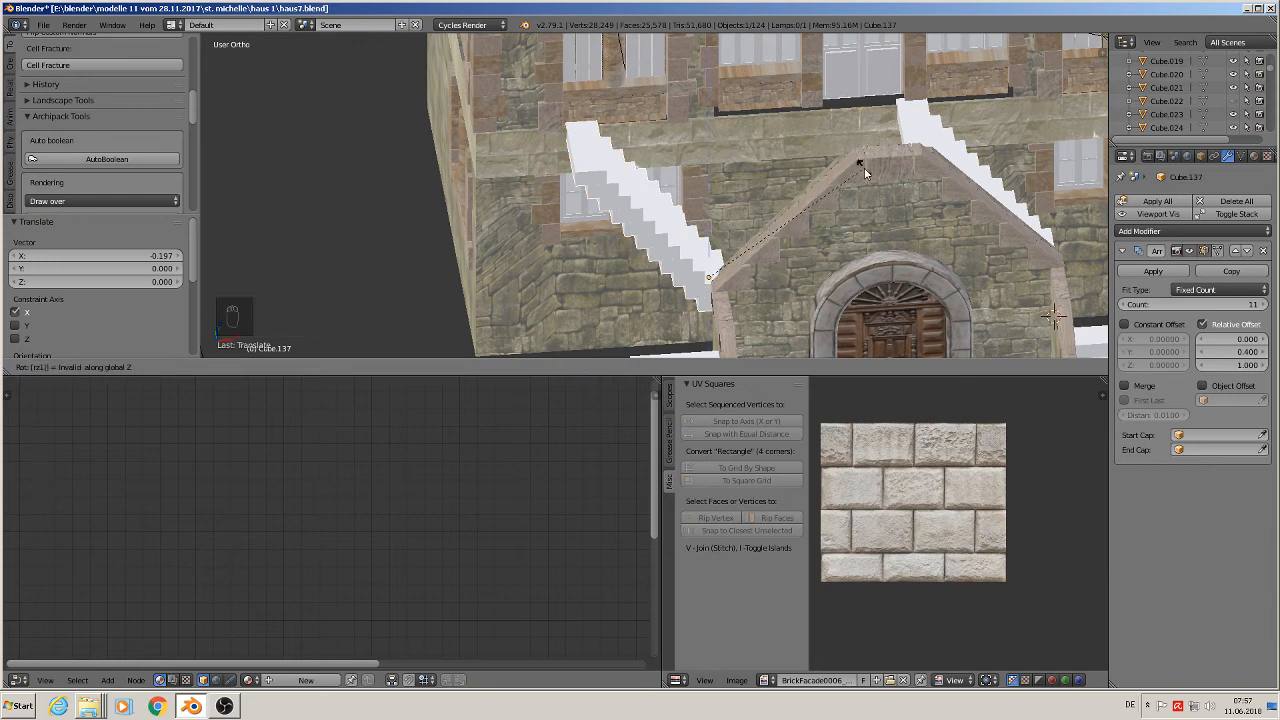
pyautogui.press('Escape')
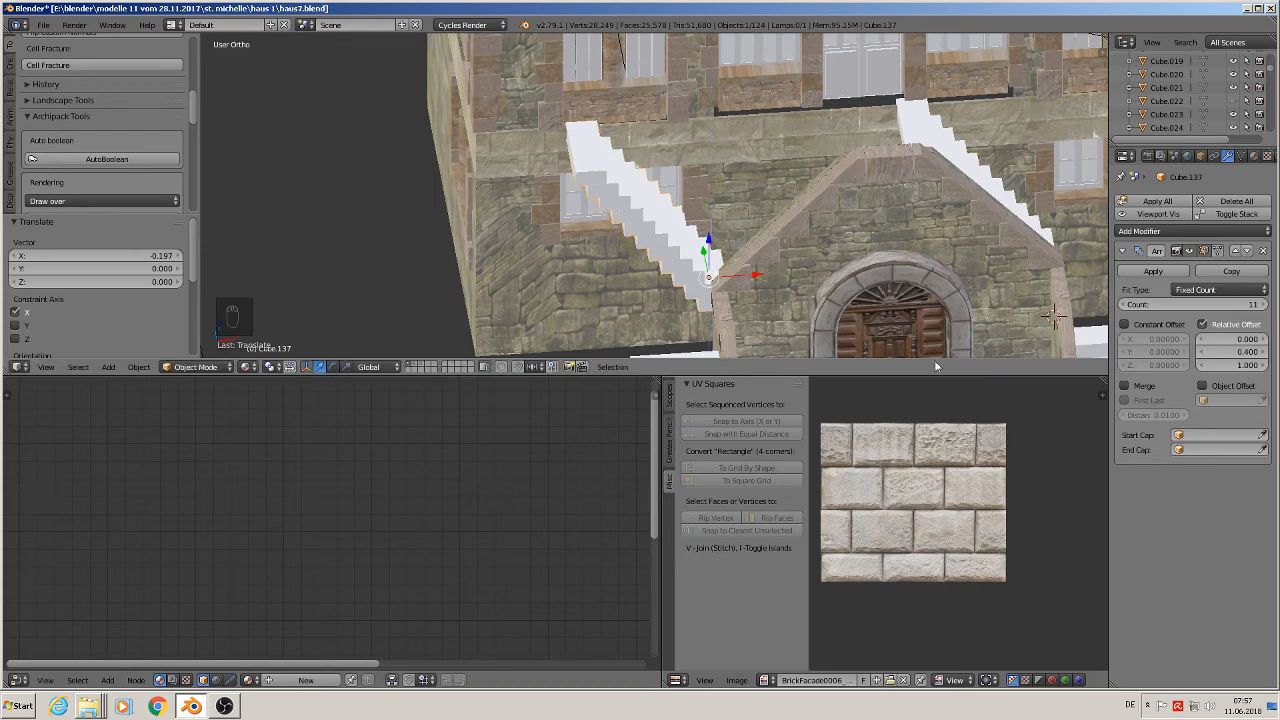
pyautogui.write('z180')
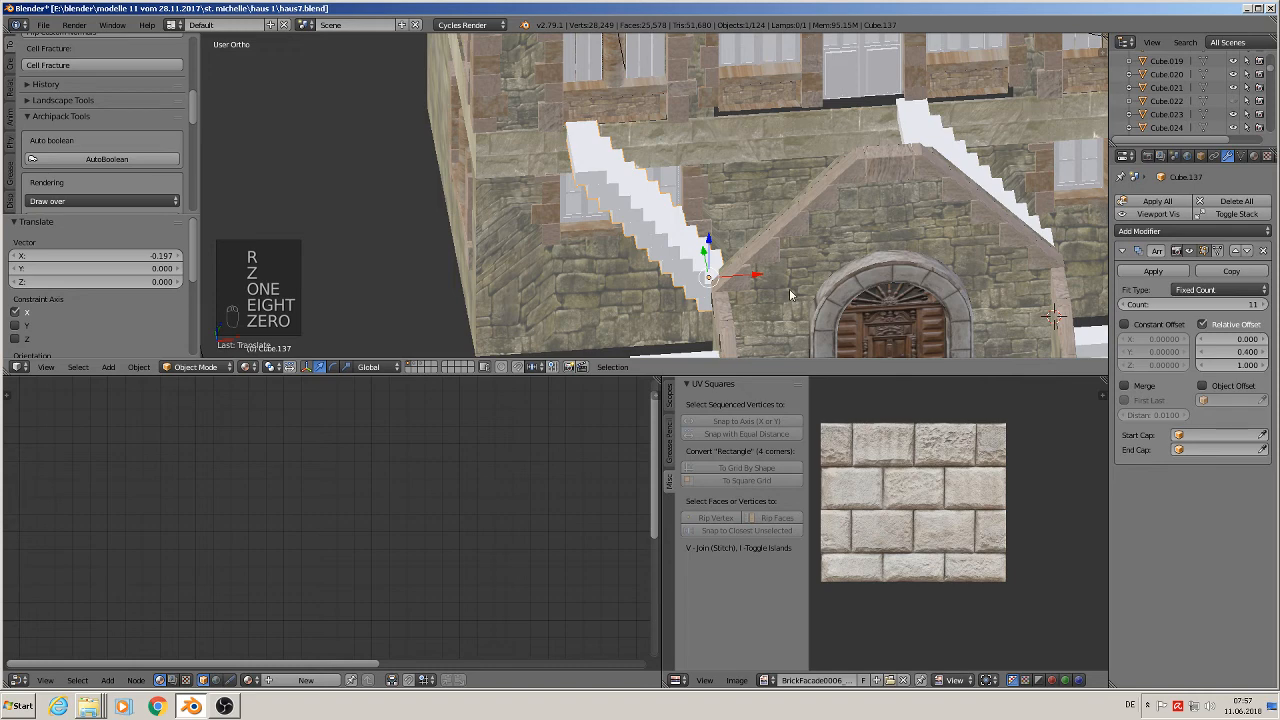
pyautogui.press('r')
pyautogui.press('r')
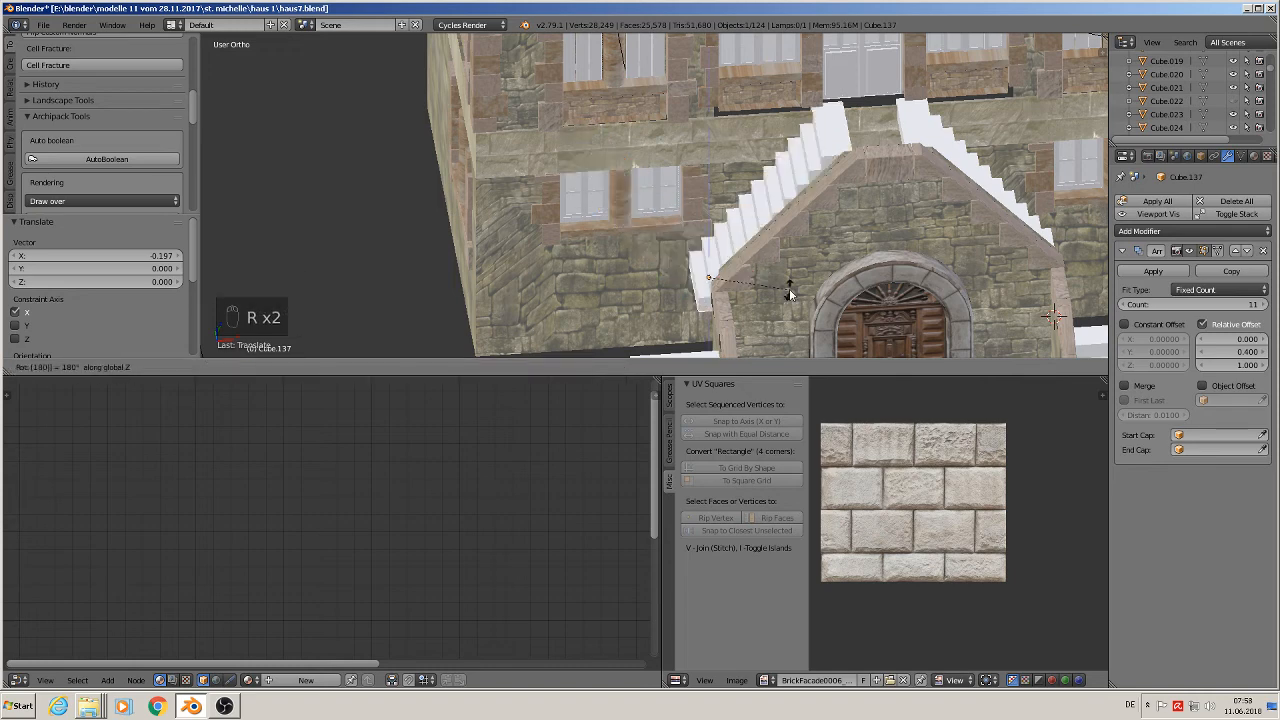
pyautogui.click(789, 293)
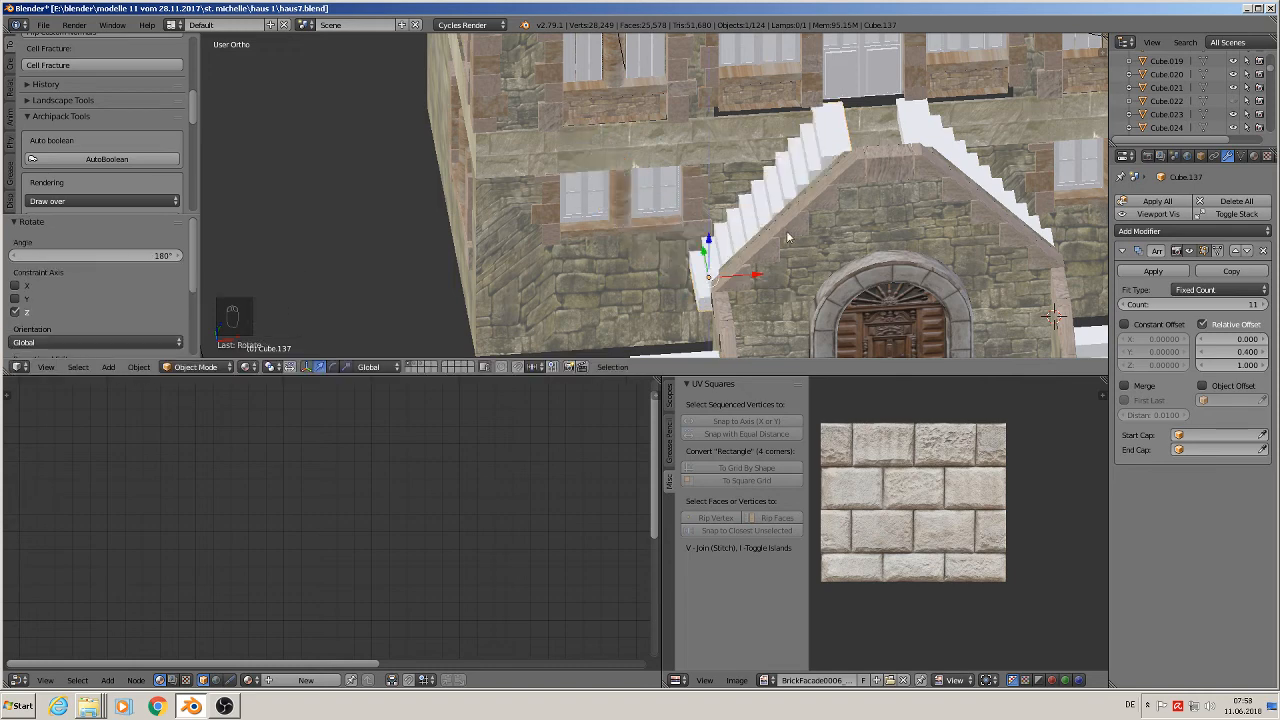
# - Move the left upper flight -0.004 along X and fine-tune its X position against the gable's left slope
pyautogui.moveTo(757, 274); pyautogui.dragTo(752, 276)
pyautogui.moveTo(752, 276)
pyautogui.mouseDown(button='middle')
pyautogui.moveTo(781, 230)
pyautogui.moveTo(856, 226)
pyautogui.moveTo(775, 218)
pyautogui.moveTo(749, 233)
pyautogui.moveTo(800, 222)
pyautogui.moveTo(757, 276)
pyautogui.mouseUp(button='middle')
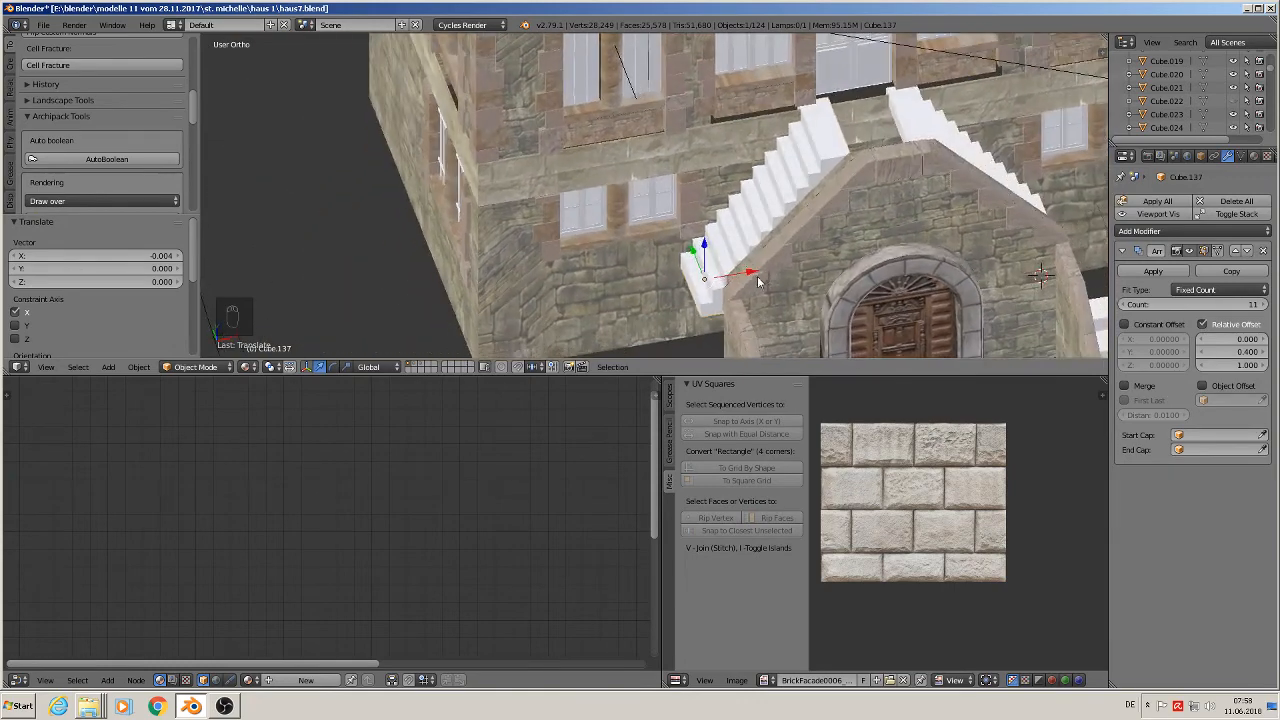
pyautogui.moveTo(750, 274); pyautogui.dragTo(762, 268)
# - Move the right upper flight -0.013 along X toward the gable and save the file
pyautogui.rightClick(994, 157)
pyautogui.moveTo(1070, 220); pyautogui.dragTo(1047, 220)
pyautogui.moveTo(1047, 220); pyautogui.dragTo(560, 248, button='middle')
pyautogui.scroll(-2, 967, 138)
pyautogui.scroll(-2, 827, 219)
pyautogui.scroll(2, 596, 230)
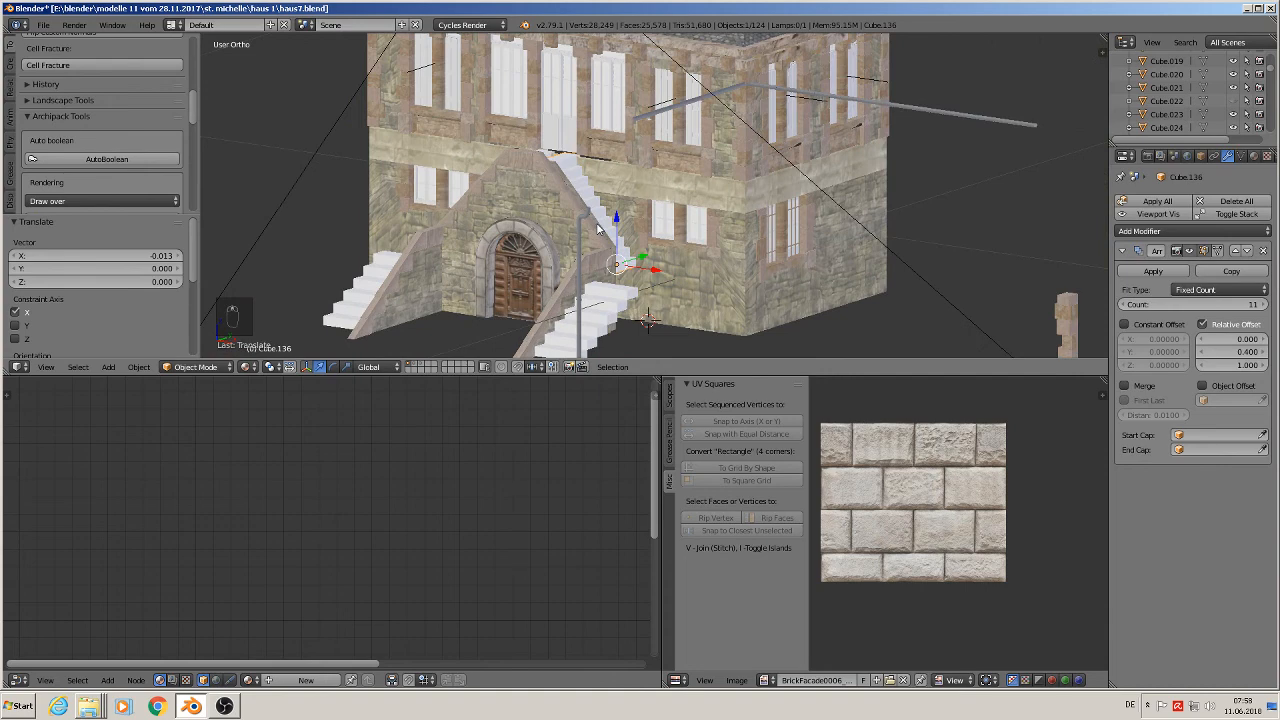
pyautogui.click(47, 27)
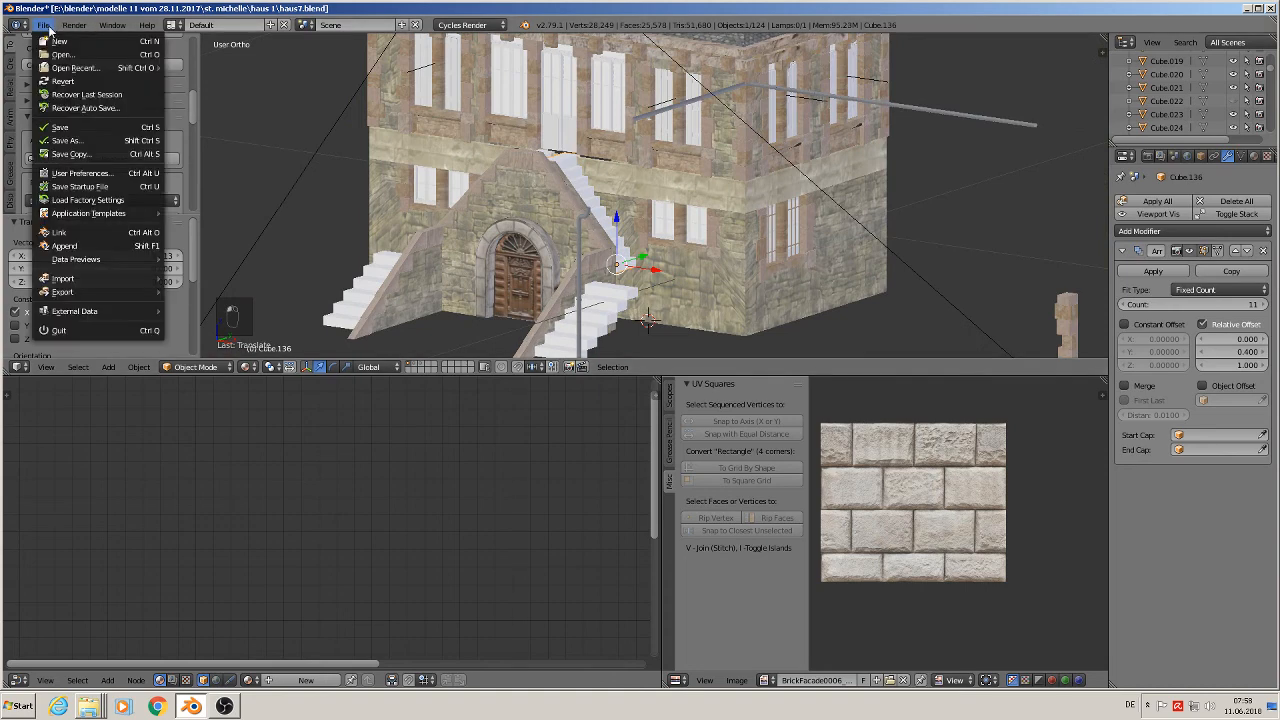
pyautogui.click(66, 134)
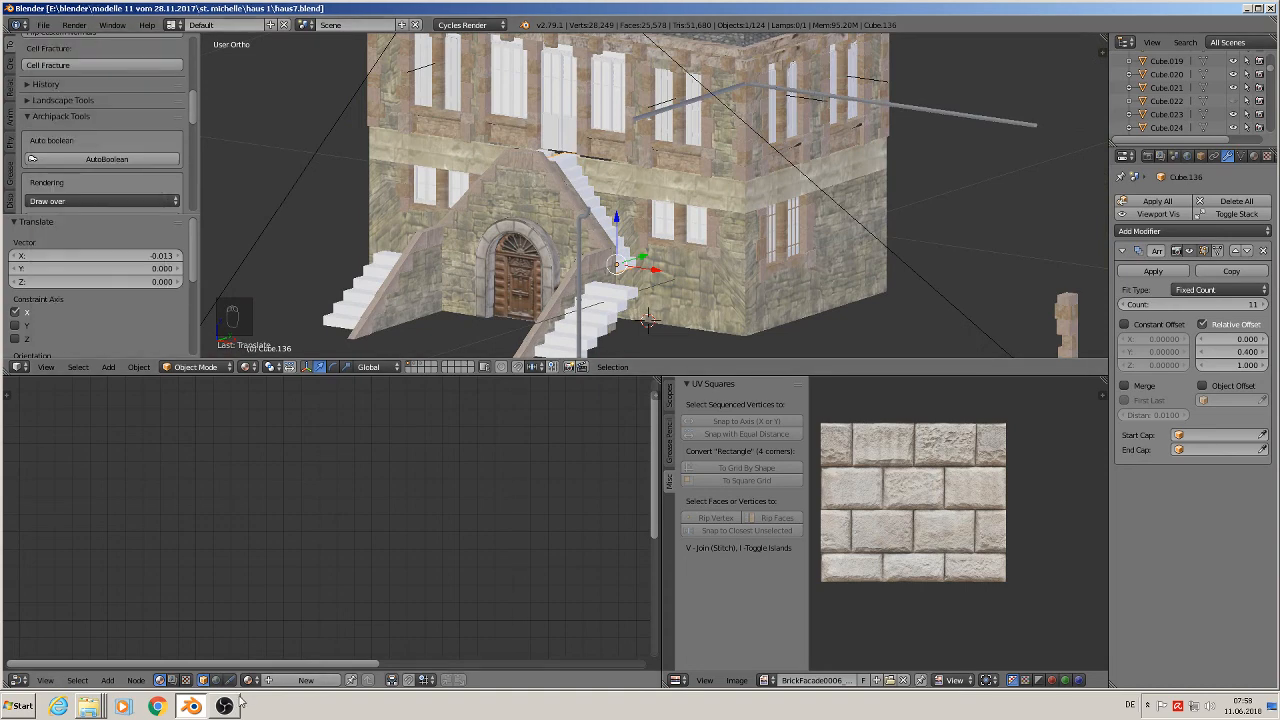